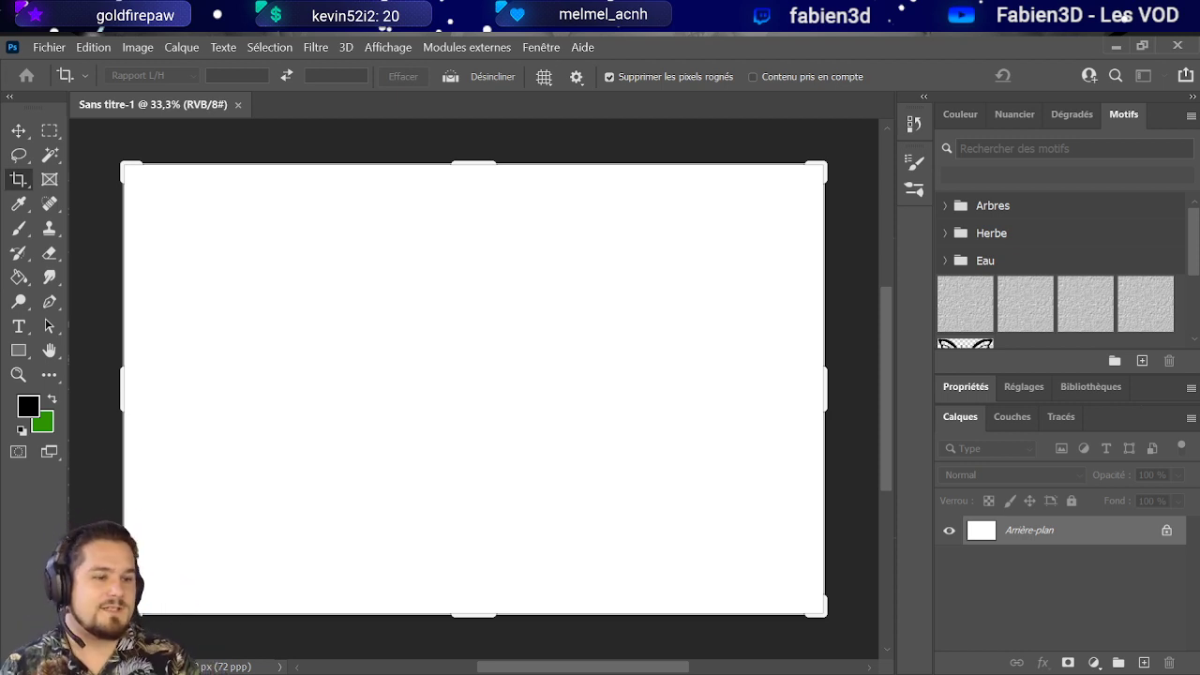
Step: Create a new white 72 × 72 px document at 72 ppi and add an empty layer above the background
key(ctrl+alt+n)
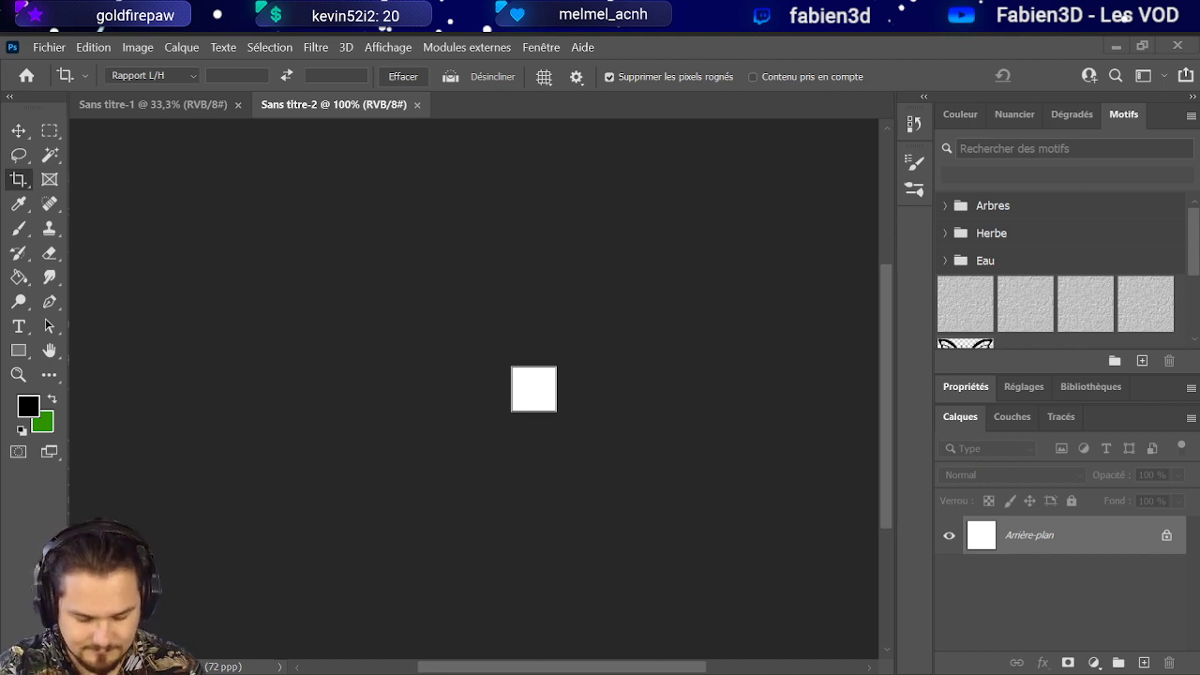
scroll(450, 403, up, 5)
scroll(591, 316, up, 4)
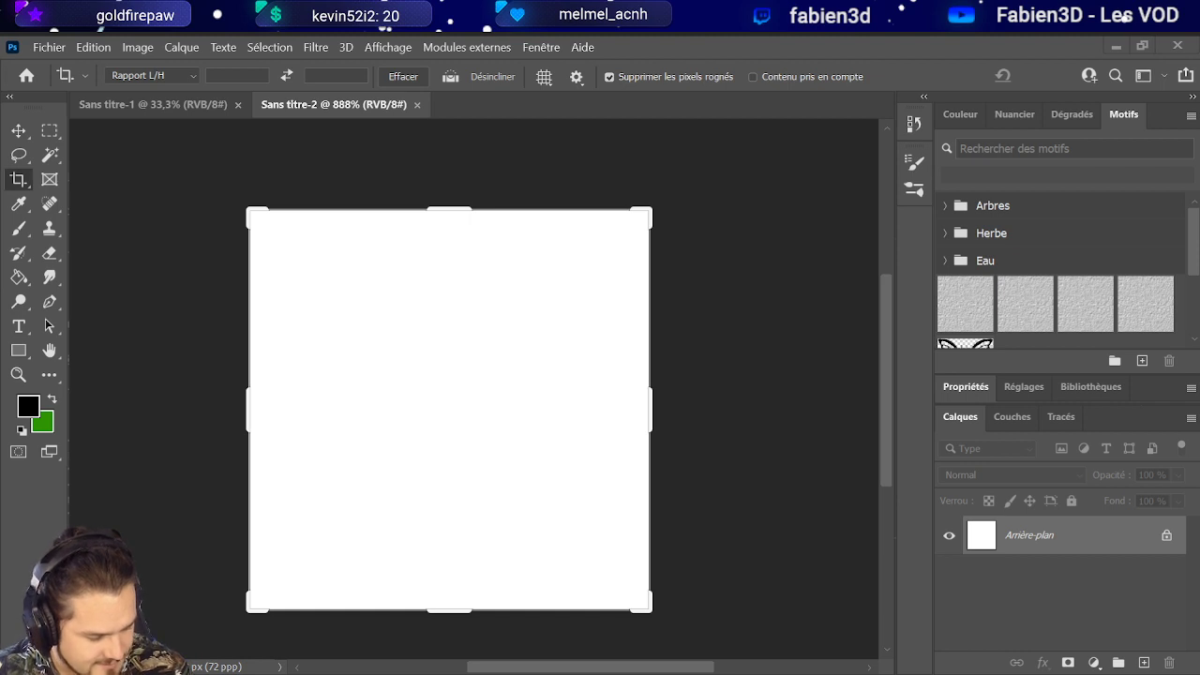
click(1141, 662)
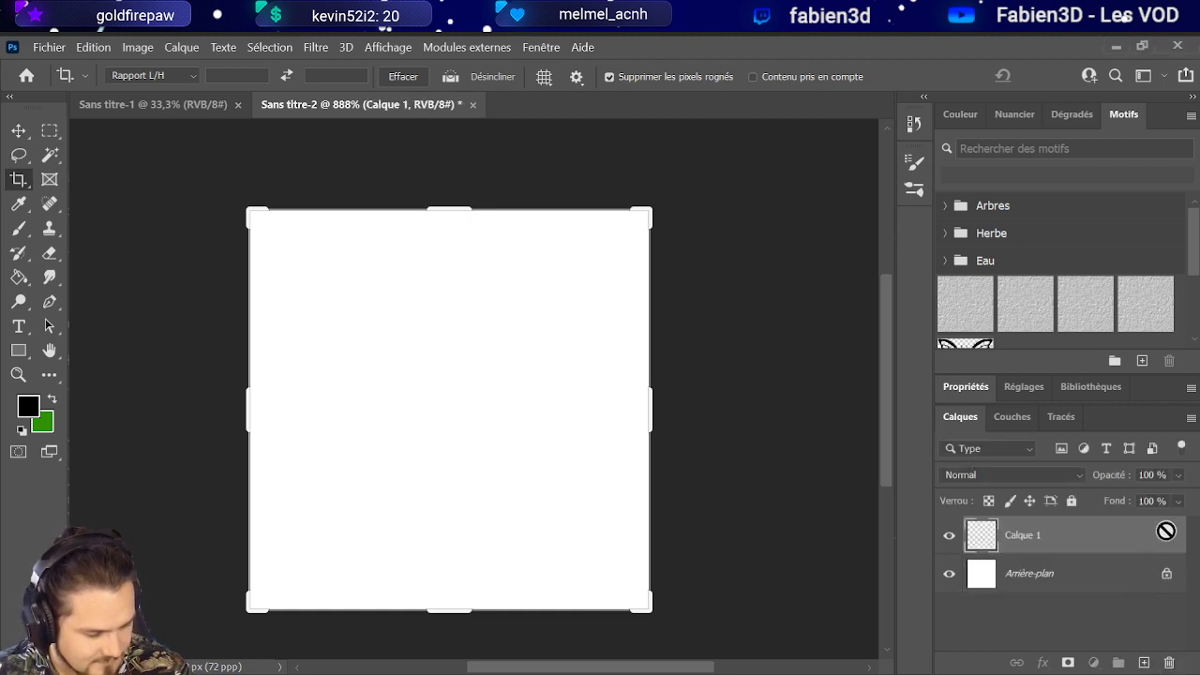
click(1164, 573)
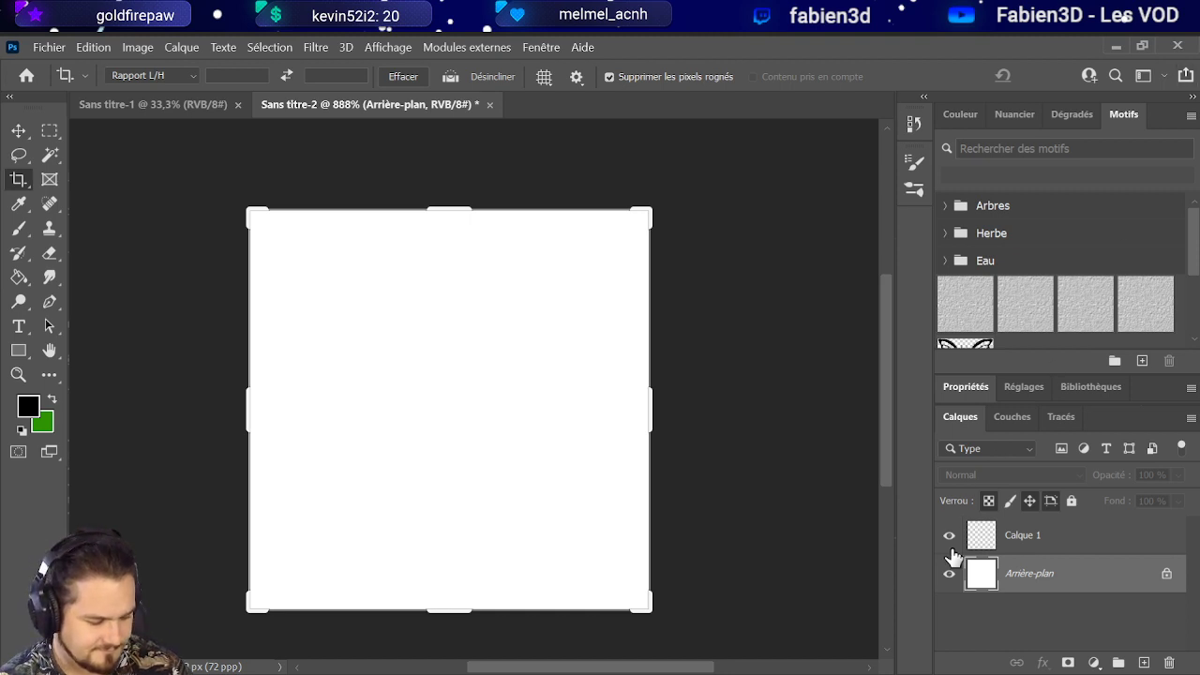
click(1031, 532)
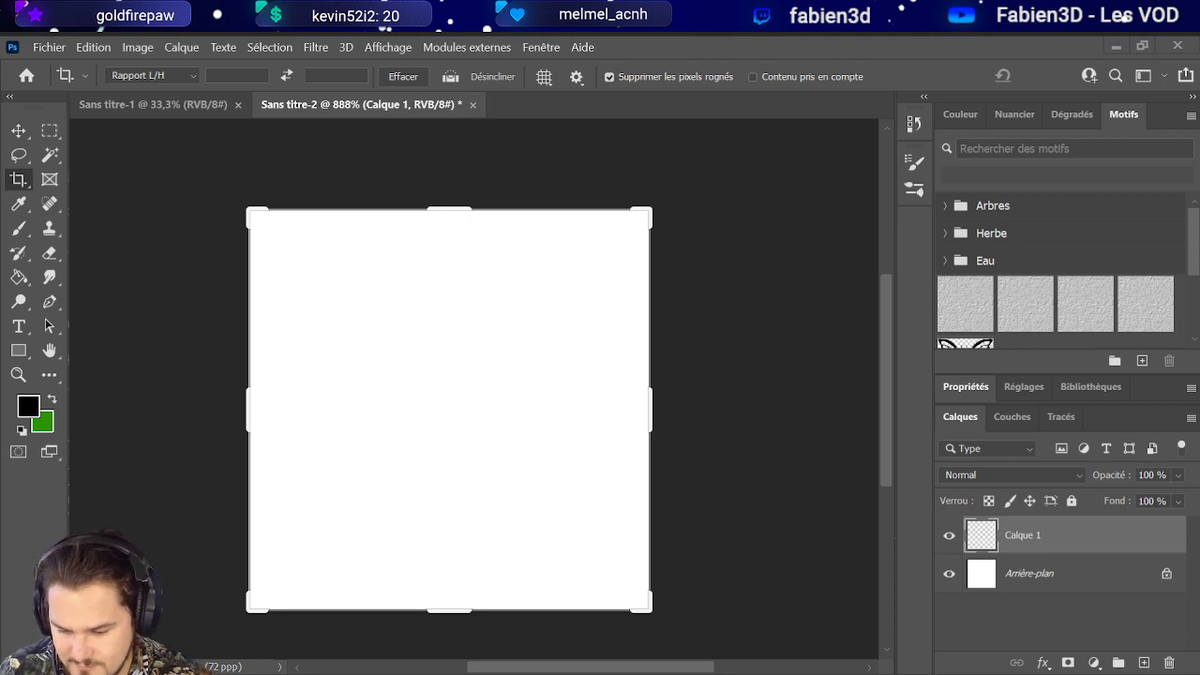
click(54, 377)
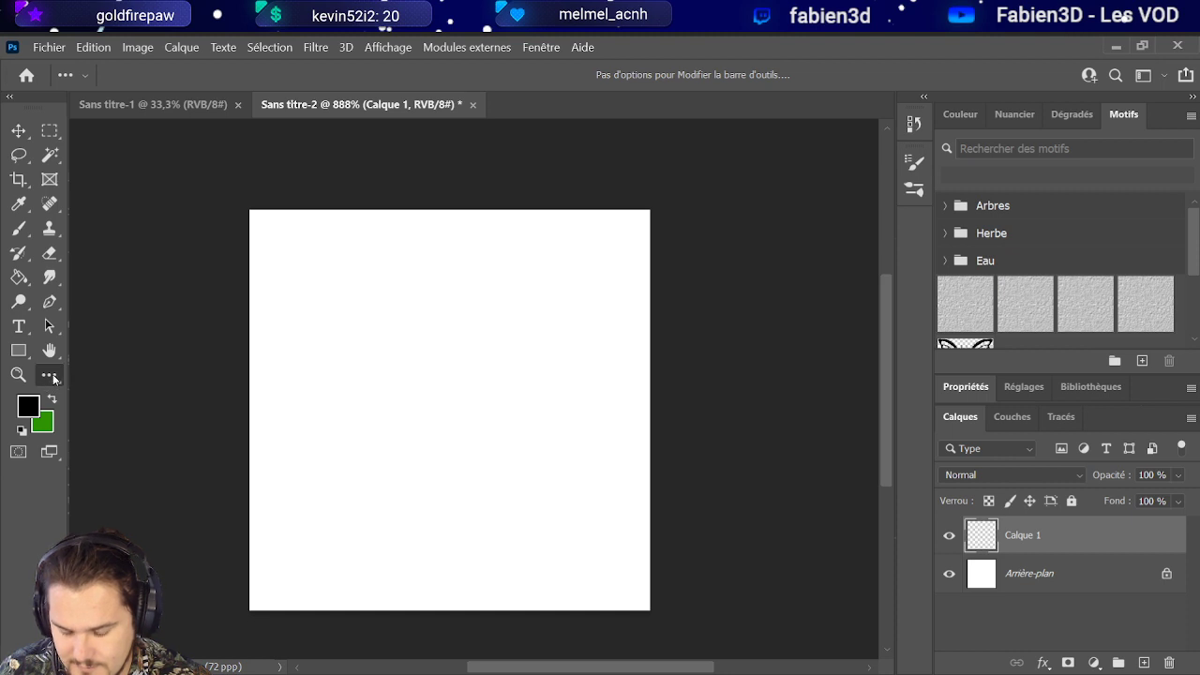
click(49, 378)
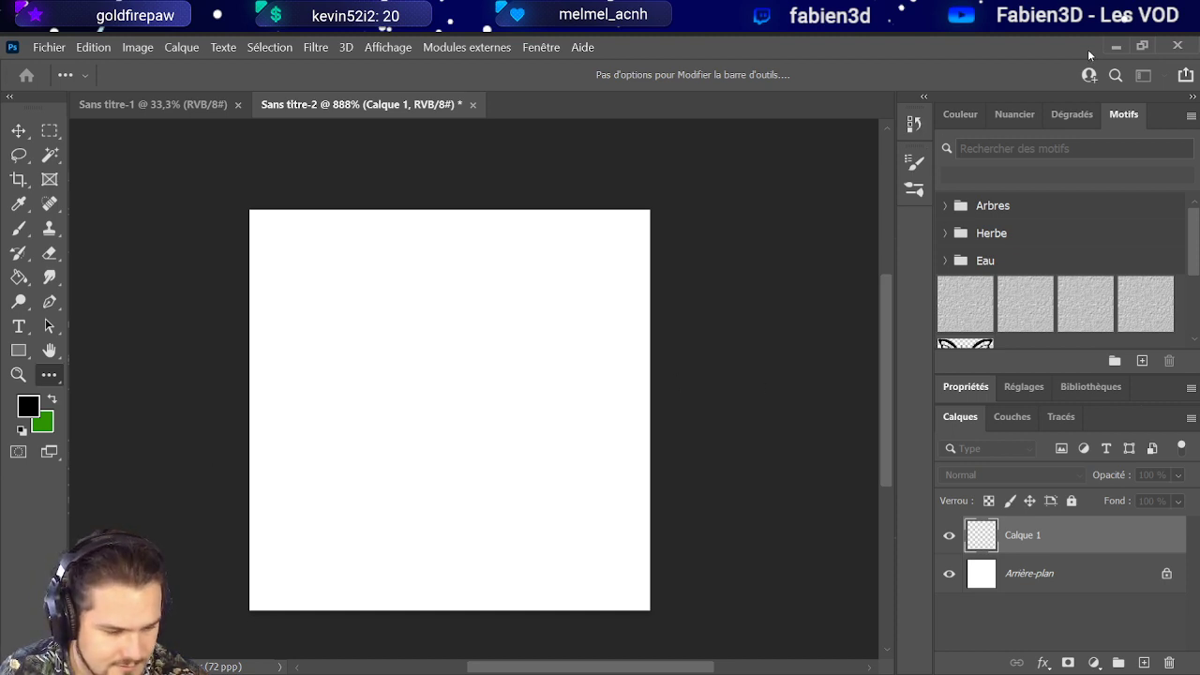
key(c)
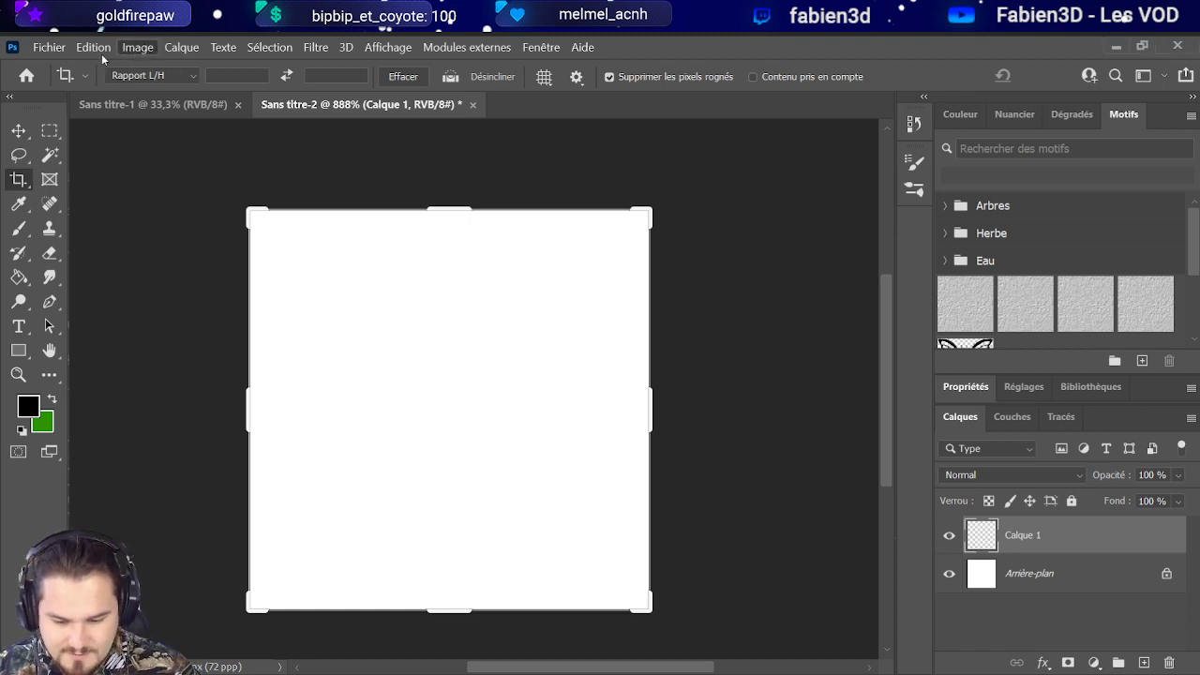
click(50, 377)
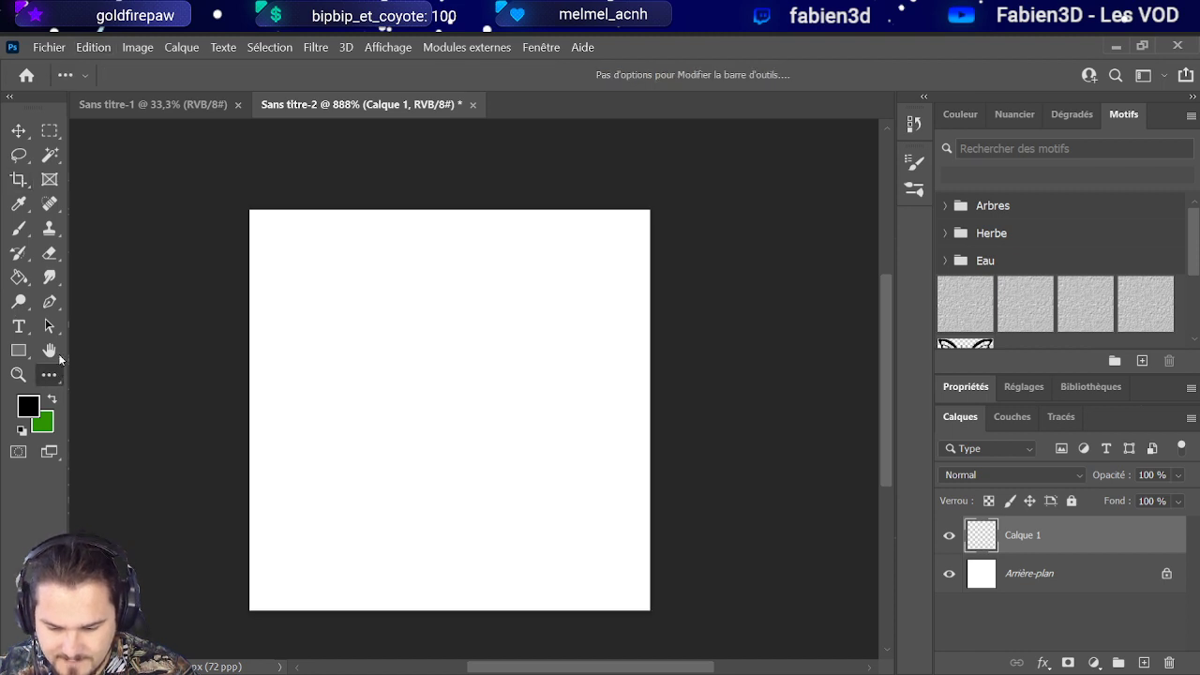
click(24, 227)
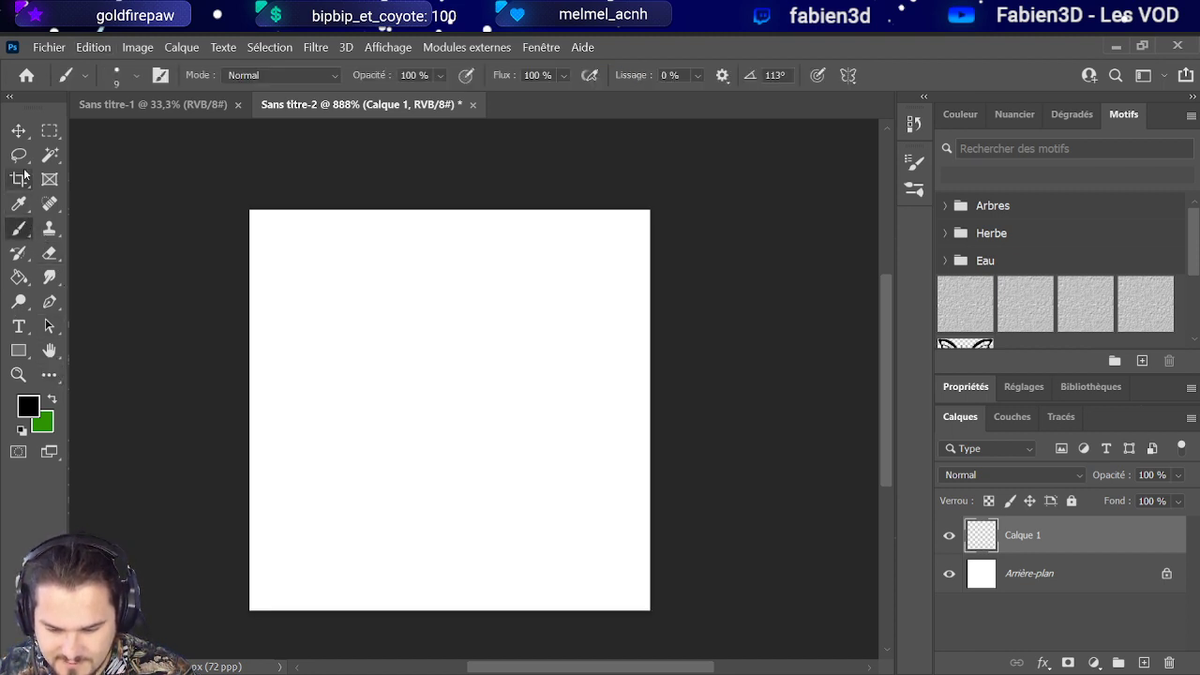
click(50, 154)
click(49, 179)
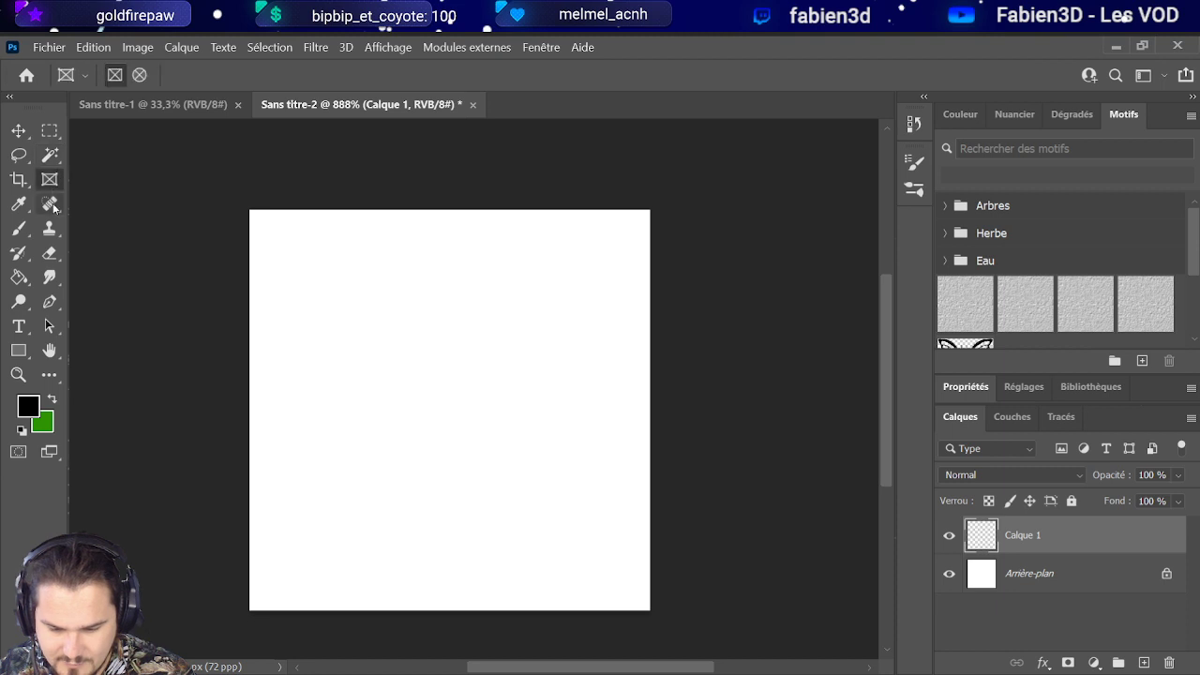
click(50, 204)
click(18, 179)
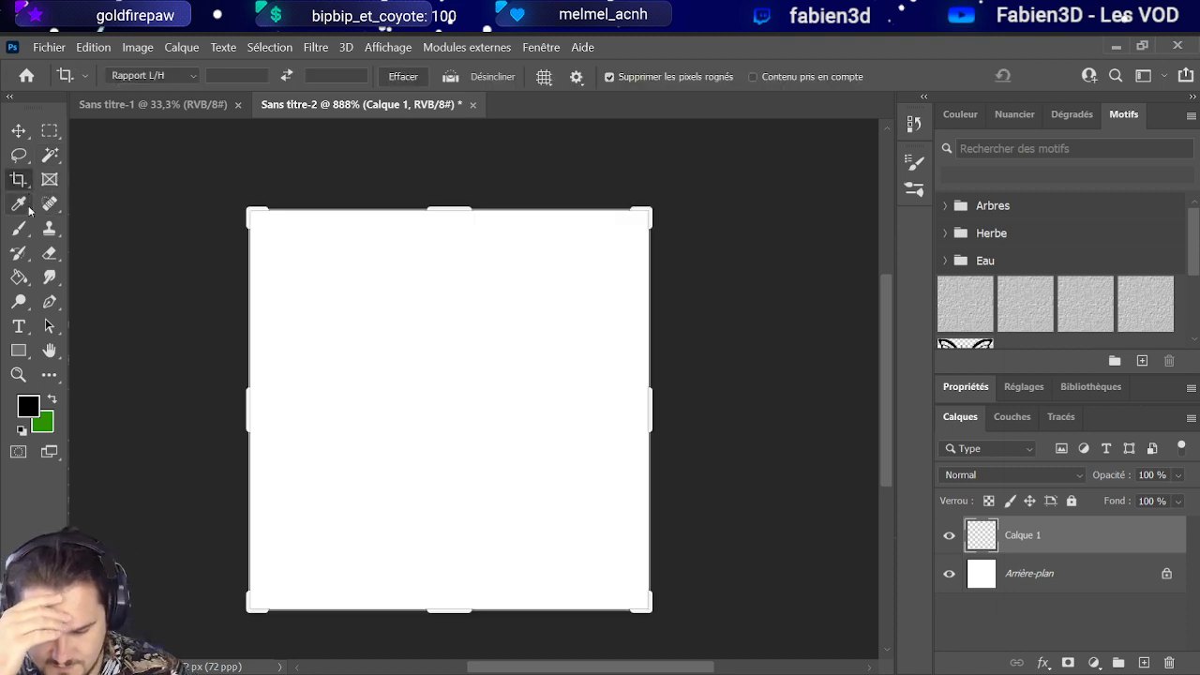
click(26, 206)
click(49, 203)
click(50, 227)
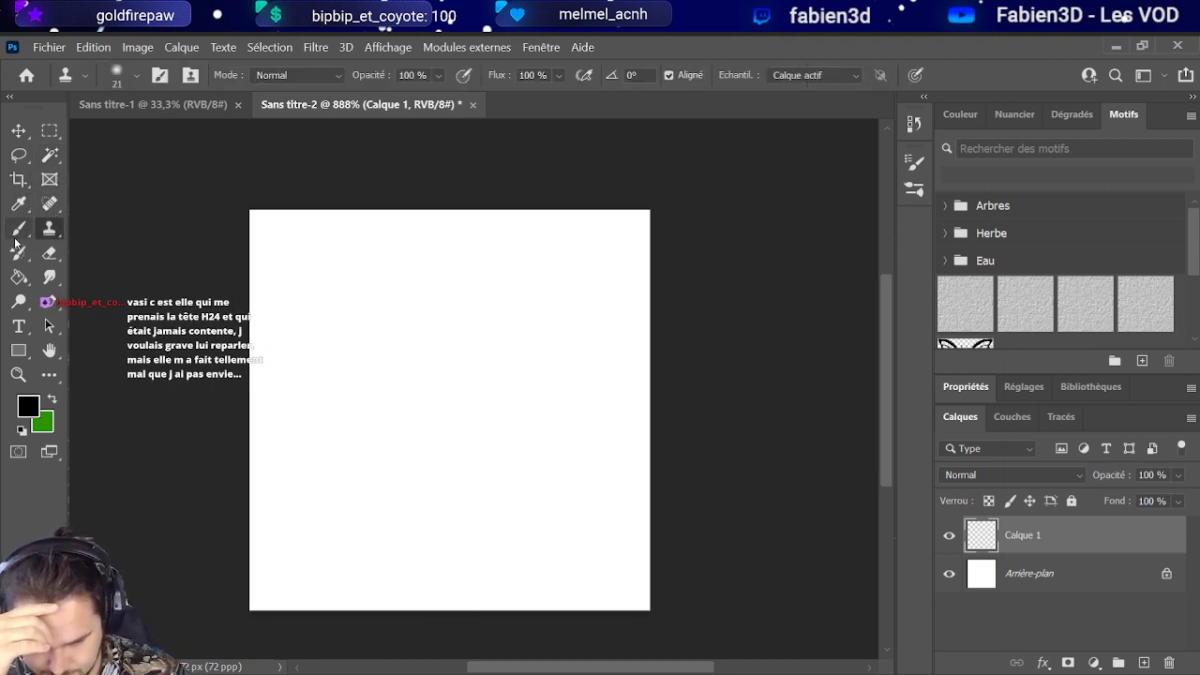
click(17, 231)
click(21, 256)
click(50, 253)
click(50, 277)
click(19, 277)
click(19, 301)
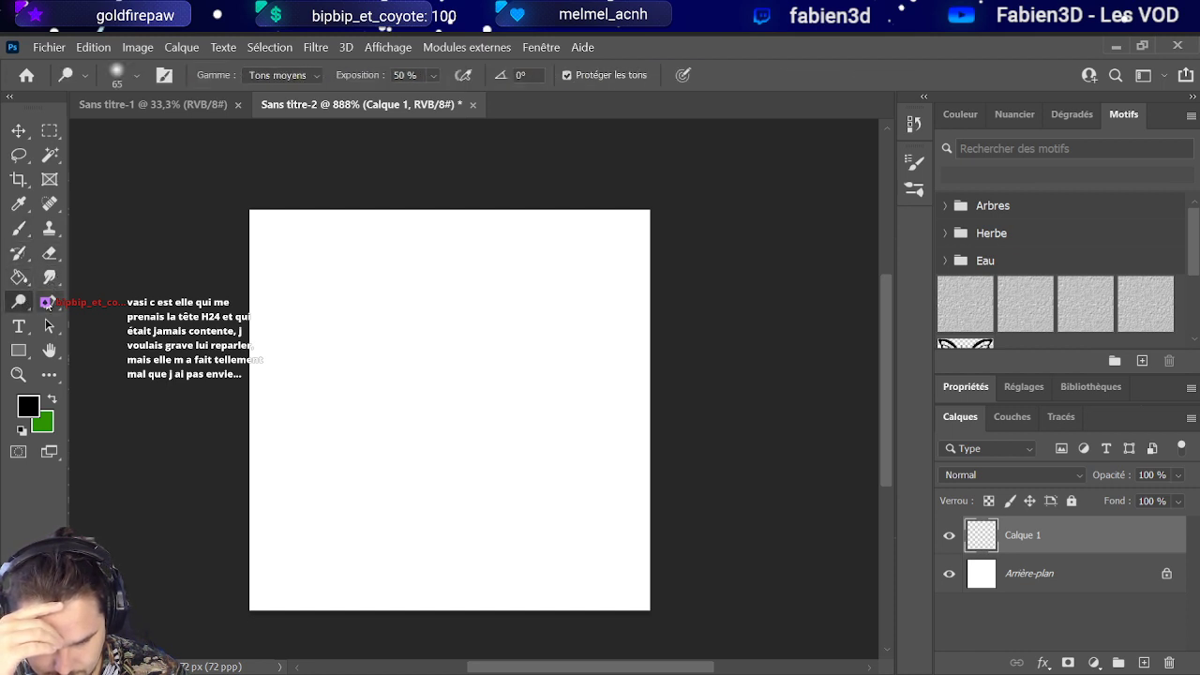
click(49, 302)
click(18, 302)
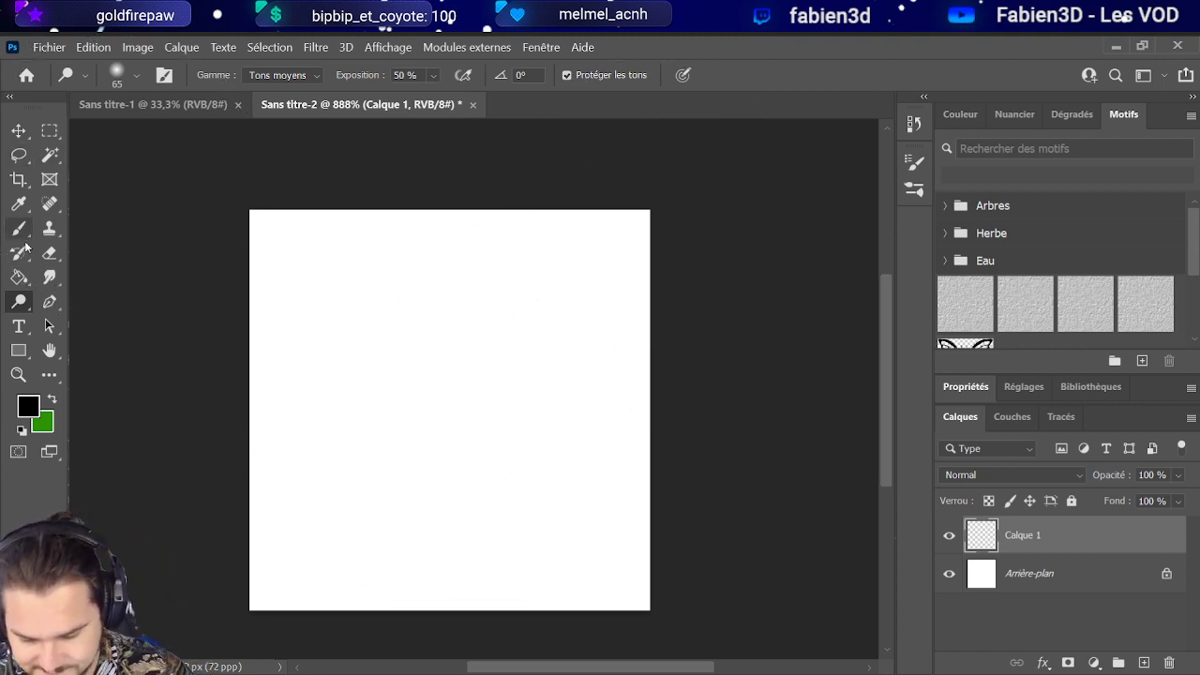
mouse_move(535, 482)
mouse_down()
mouse_move(397, 472)
mouse_move(271, 436)
mouse_up()
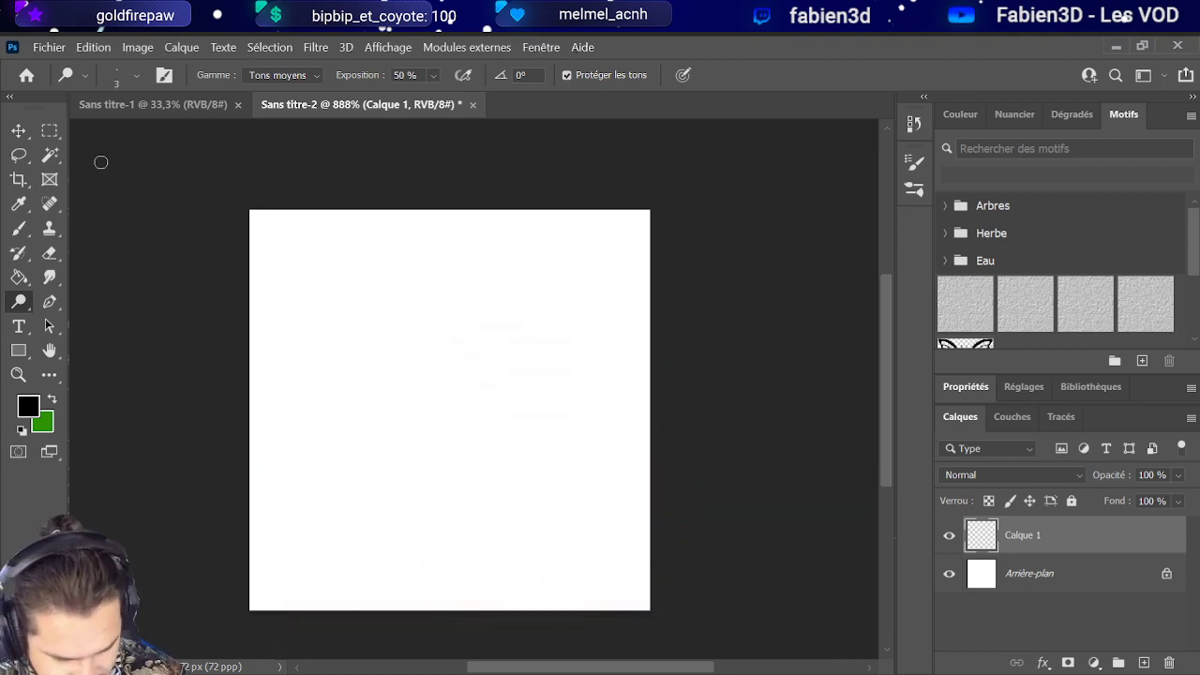
Step: Choose the Brush tool and set its brush size to 14
click(21, 228)
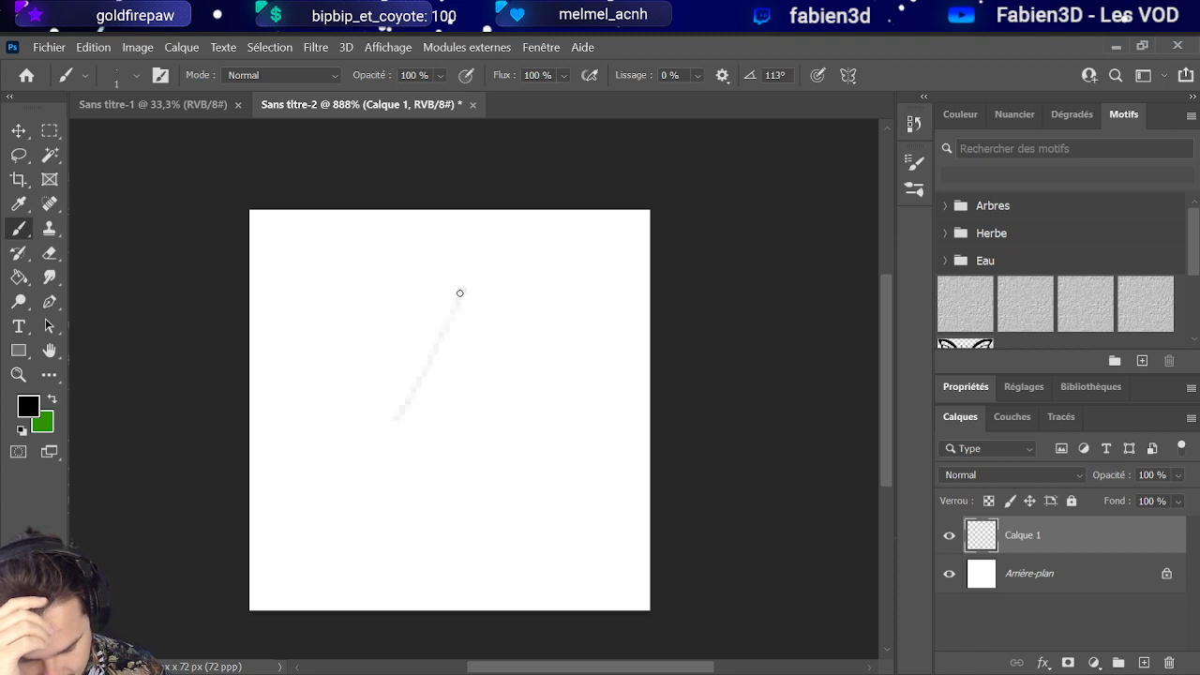
key(ctrl+z)
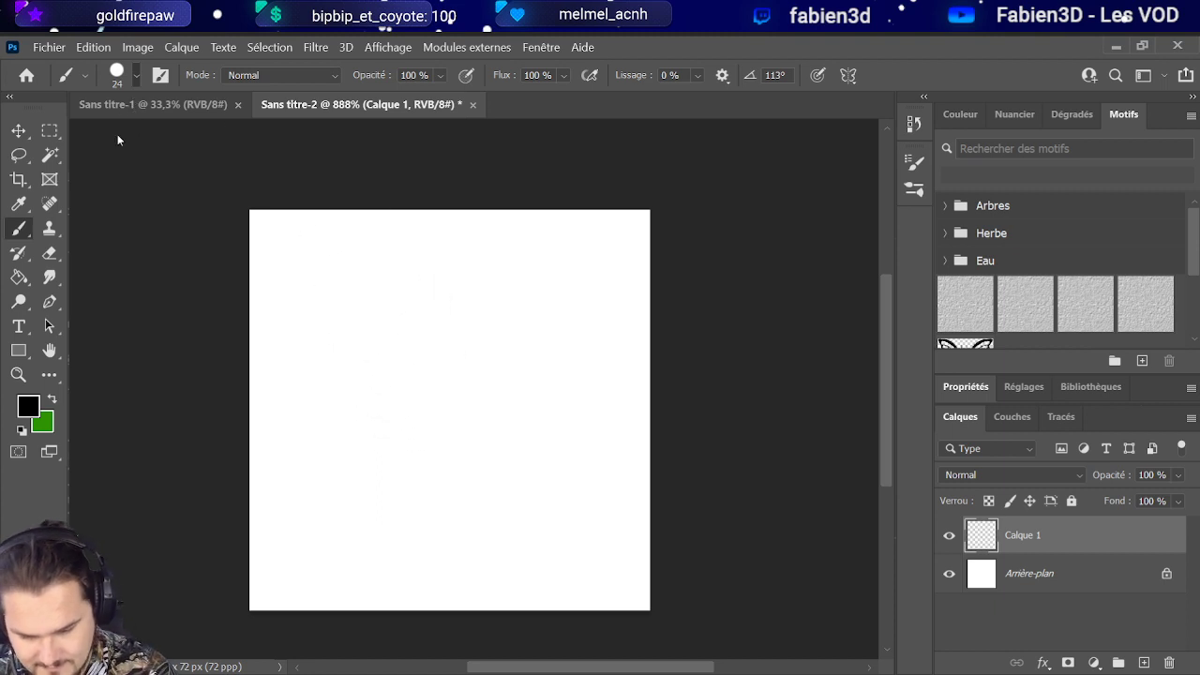
key(bracketleft)
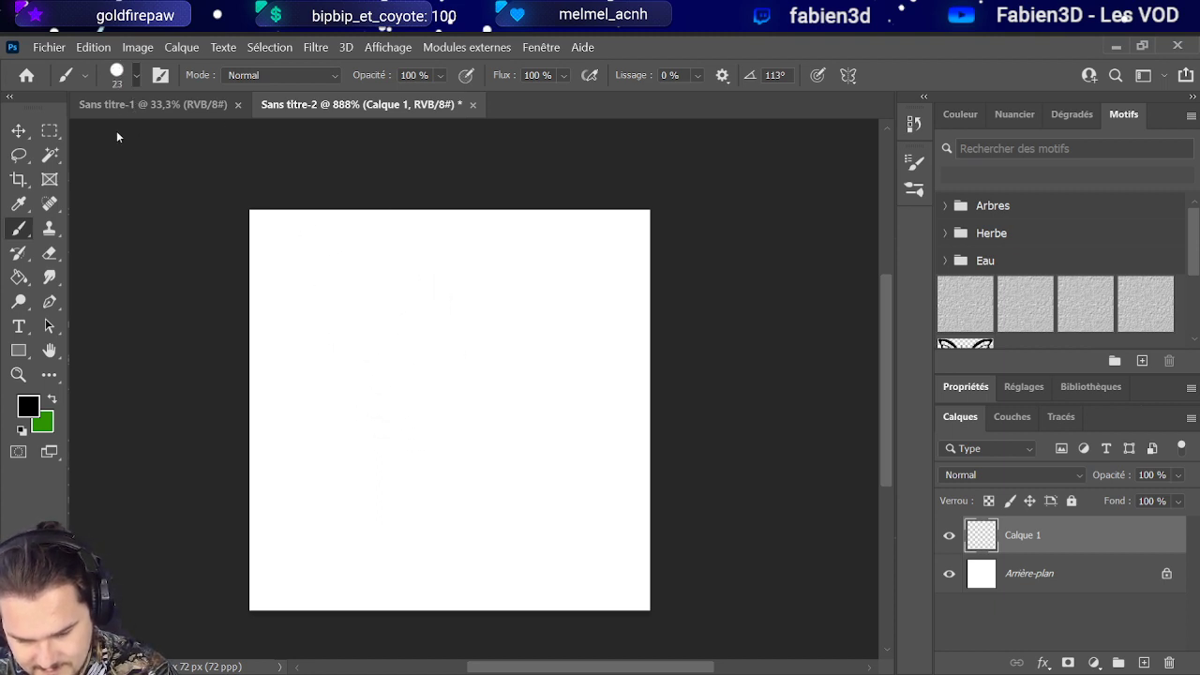
key(bracketleft)
key(bracketleft)
key(bracketleft)
key(bracketleft)
key(bracketleft)
key(bracketleft)
key(bracketleft)
key(bracketleft)
key(bracketleft)
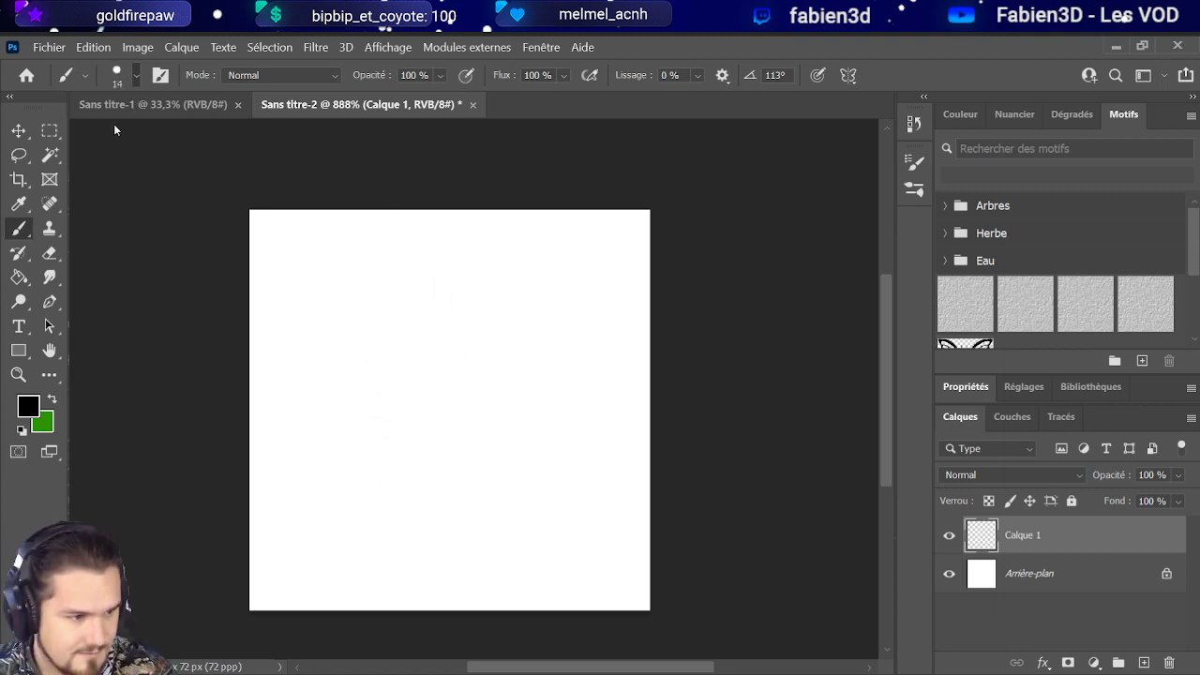
drag(421, 411, 453, 293)
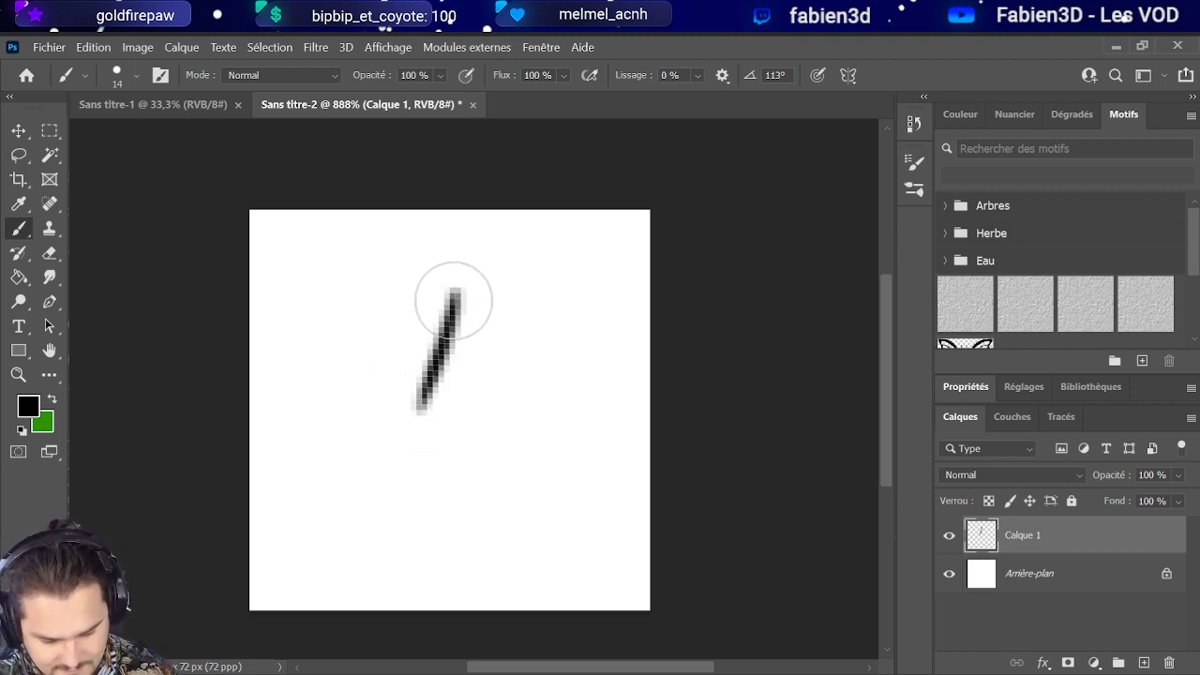
key(ctrl+z)
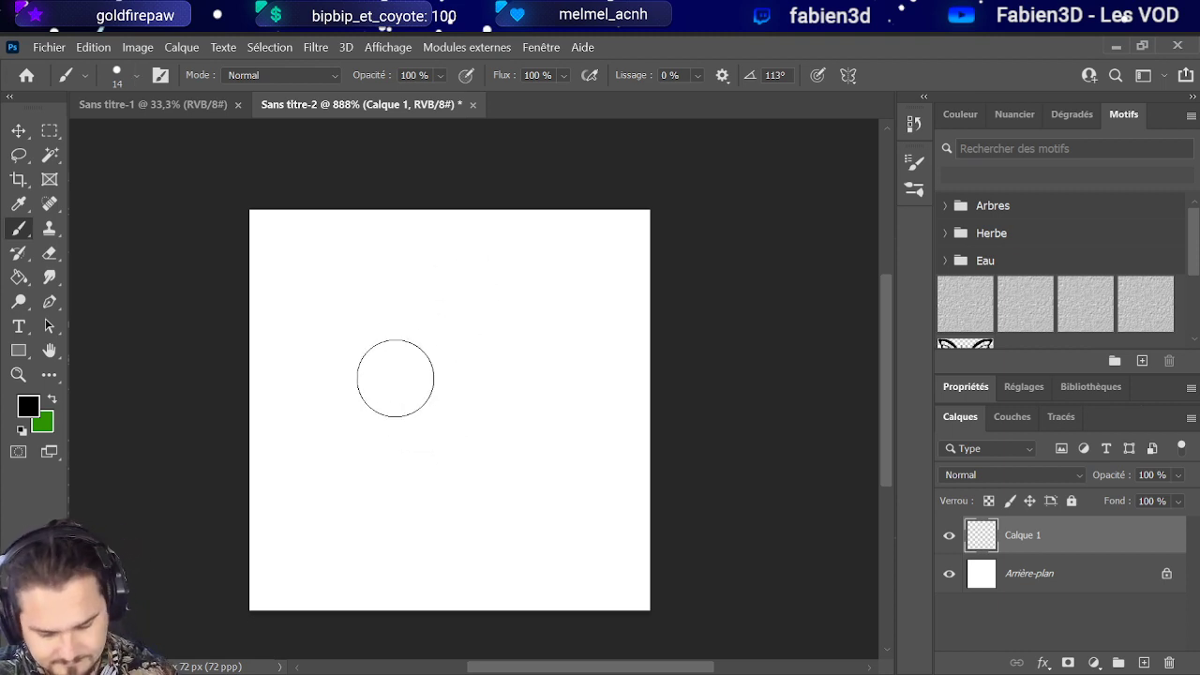
mouse_move(382, 386)
mouse_down()
mouse_move(450, 247)
mouse_move(444, 227)
mouse_up()
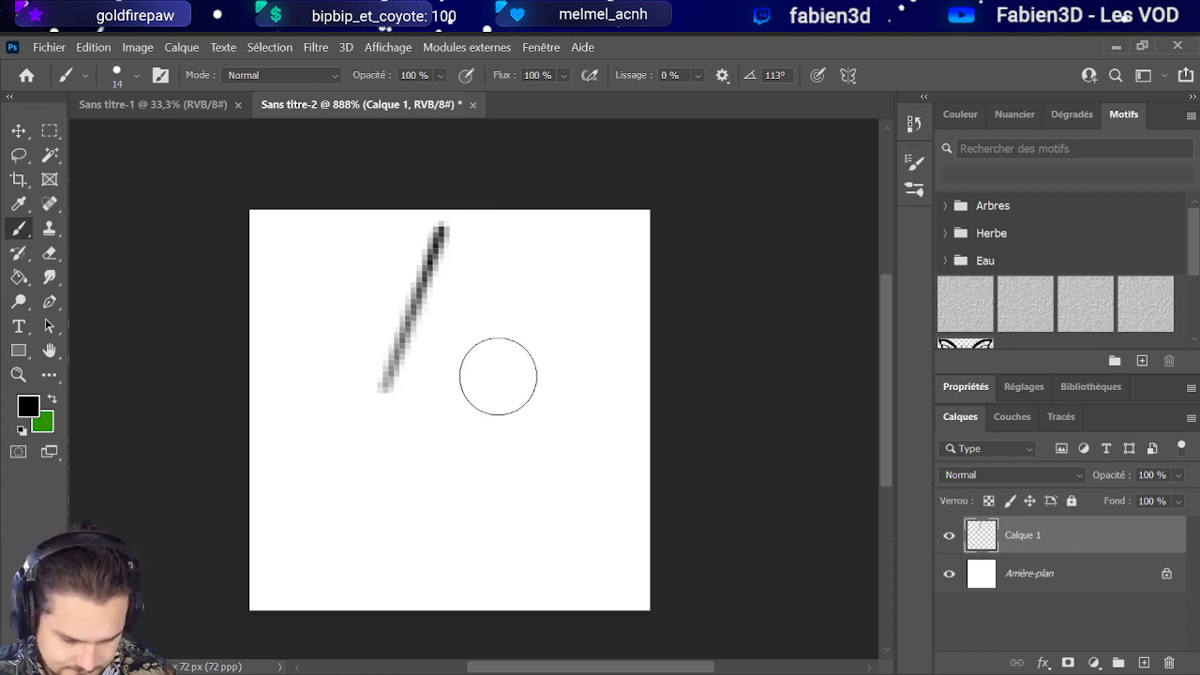
key(ctrl+z)
key(ctrl+z)
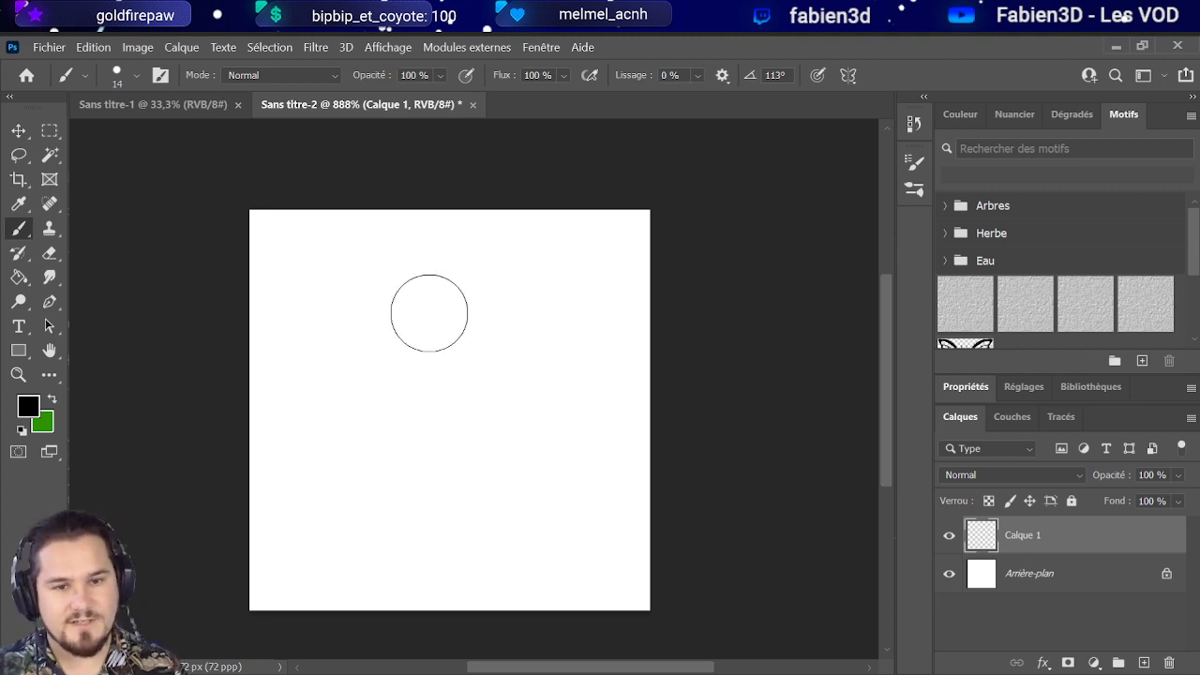
Step: Paint a four-pointed star with concave sides in black on Calque 1, filling it solid and extending its tips towards the canvas edges
mouse_move(395, 405)
mouse_down()
mouse_move(442, 250)
mouse_move(455, 308)
mouse_move(511, 410)
mouse_up()
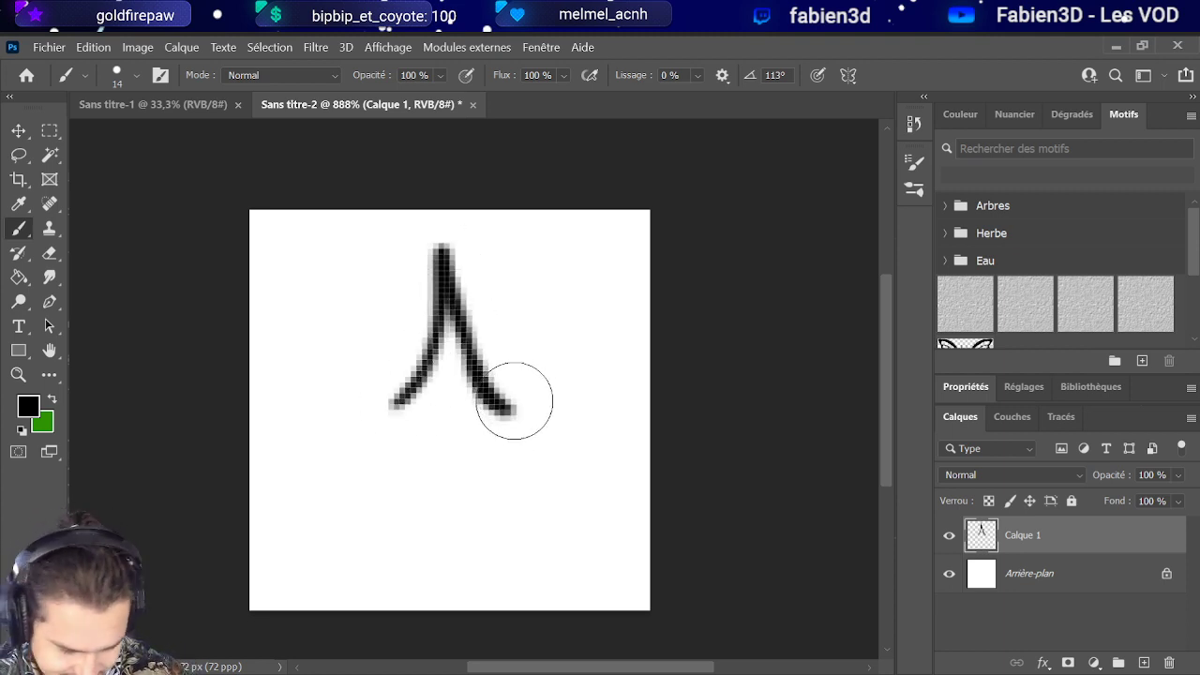
mouse_move(401, 407)
mouse_down()
mouse_move(303, 408)
mouse_move(356, 414)
mouse_move(440, 519)
mouse_move(437, 570)
mouse_move(574, 443)
mouse_up()
mouse_move(509, 403)
mouse_down()
mouse_move(589, 429)
mouse_move(544, 421)
mouse_move(586, 433)
mouse_move(477, 276)
mouse_move(441, 260)
mouse_move(460, 295)
mouse_up()
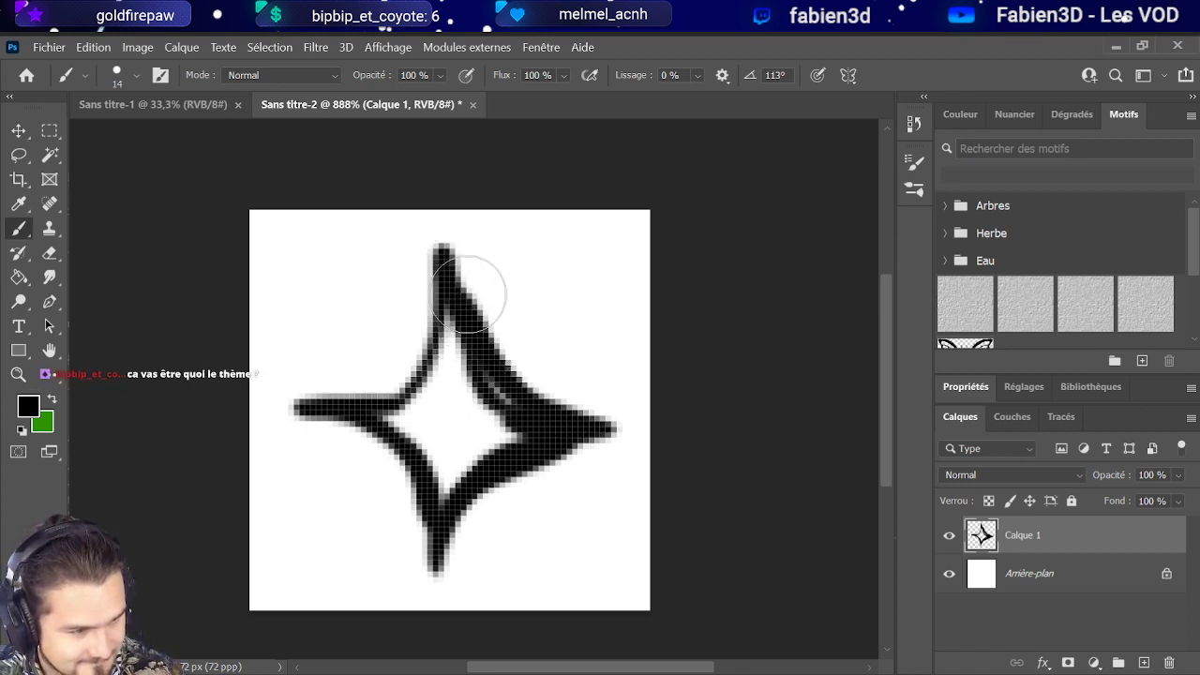
mouse_move(449, 254)
mouse_down()
mouse_move(396, 343)
mouse_move(327, 391)
mouse_move(444, 305)
mouse_move(294, 407)
mouse_move(416, 491)
mouse_up()
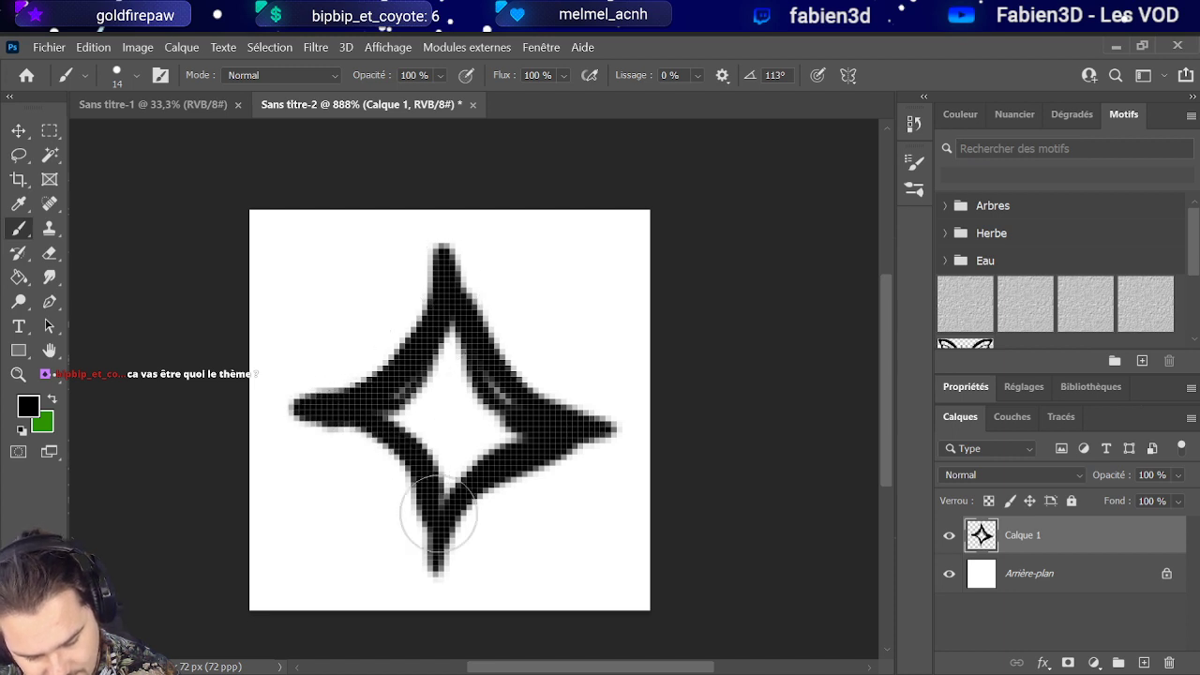
mouse_move(375, 384)
mouse_down()
mouse_move(457, 572)
mouse_move(415, 491)
mouse_move(361, 438)
mouse_move(455, 558)
mouse_move(503, 490)
mouse_move(456, 562)
mouse_move(496, 459)
mouse_move(438, 543)
mouse_move(362, 450)
mouse_move(455, 575)
mouse_up()
mouse_move(452, 286)
mouse_down()
mouse_move(455, 249)
mouse_move(624, 421)
mouse_move(577, 404)
mouse_move(603, 422)
mouse_up()
mouse_move(342, 421)
mouse_down()
mouse_move(287, 411)
mouse_move(458, 424)
mouse_move(452, 380)
mouse_move(392, 407)
mouse_move(436, 345)
mouse_move(417, 372)
mouse_move(422, 382)
mouse_move(458, 355)
mouse_move(448, 407)
mouse_move(464, 489)
mouse_move(514, 434)
mouse_move(459, 335)
mouse_move(393, 409)
mouse_up()
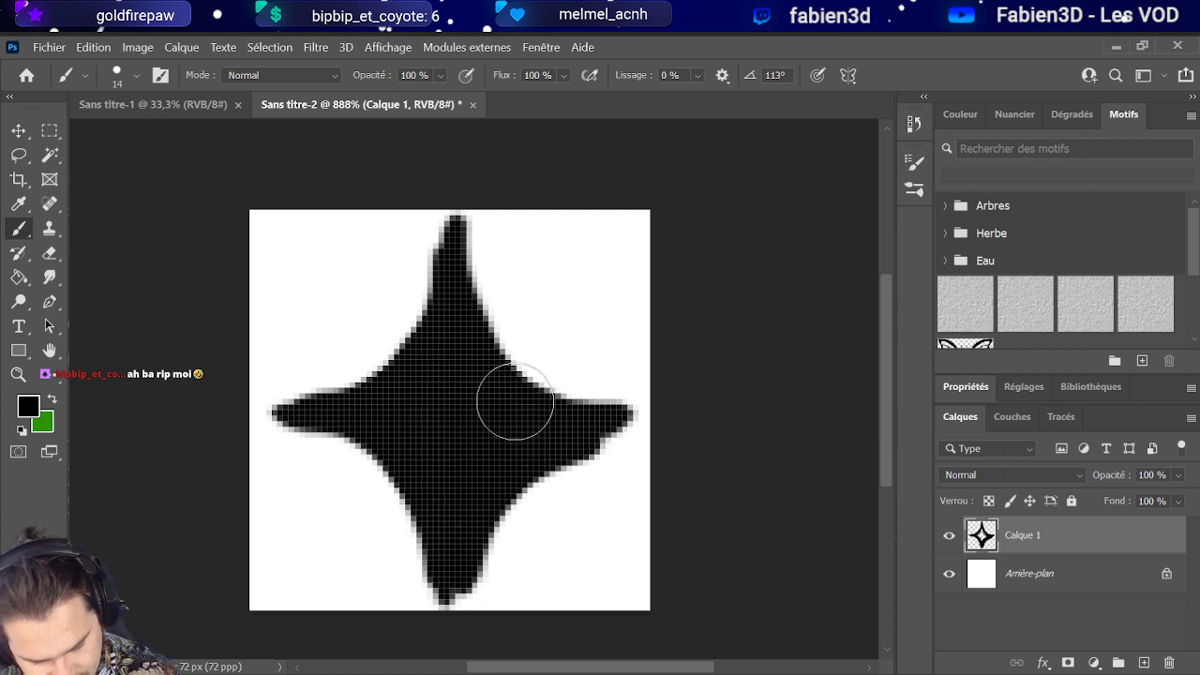
Step: Paint four short diagonal black dashes around the star, one in each gap between its points
mouse_move(522, 402)
mouse_down()
mouse_move(548, 318)
mouse_move(535, 343)
mouse_up()
key(ctrl+z)
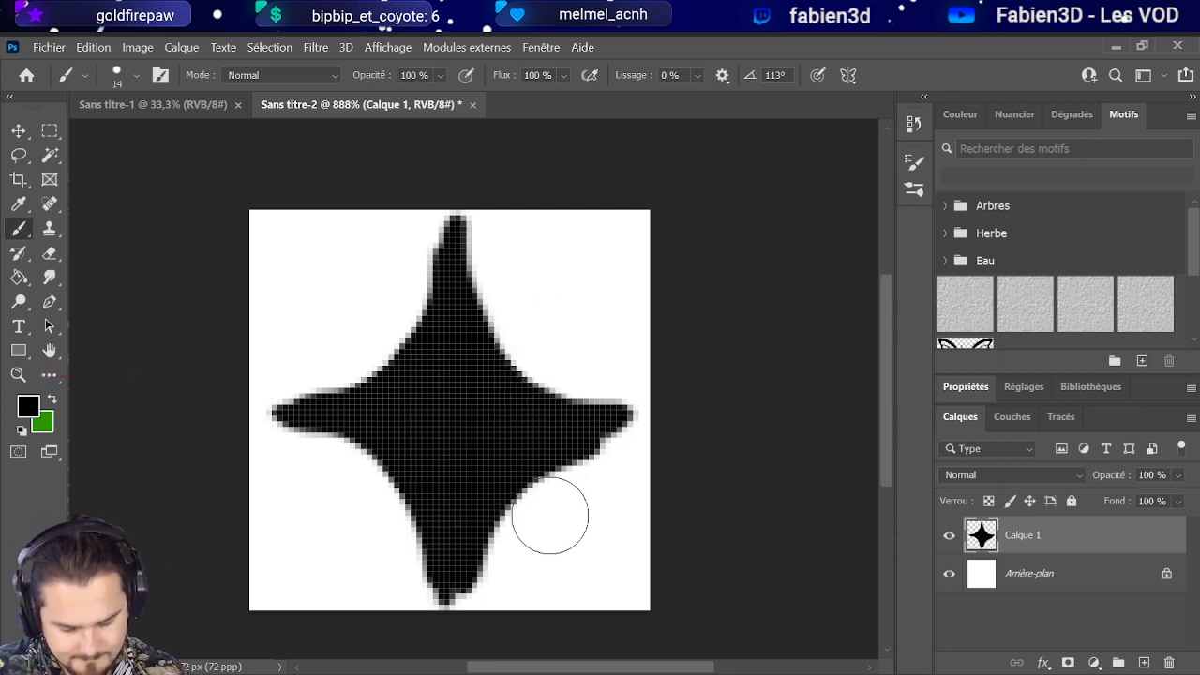
drag(563, 544, 544, 524)
drag(538, 331, 565, 300)
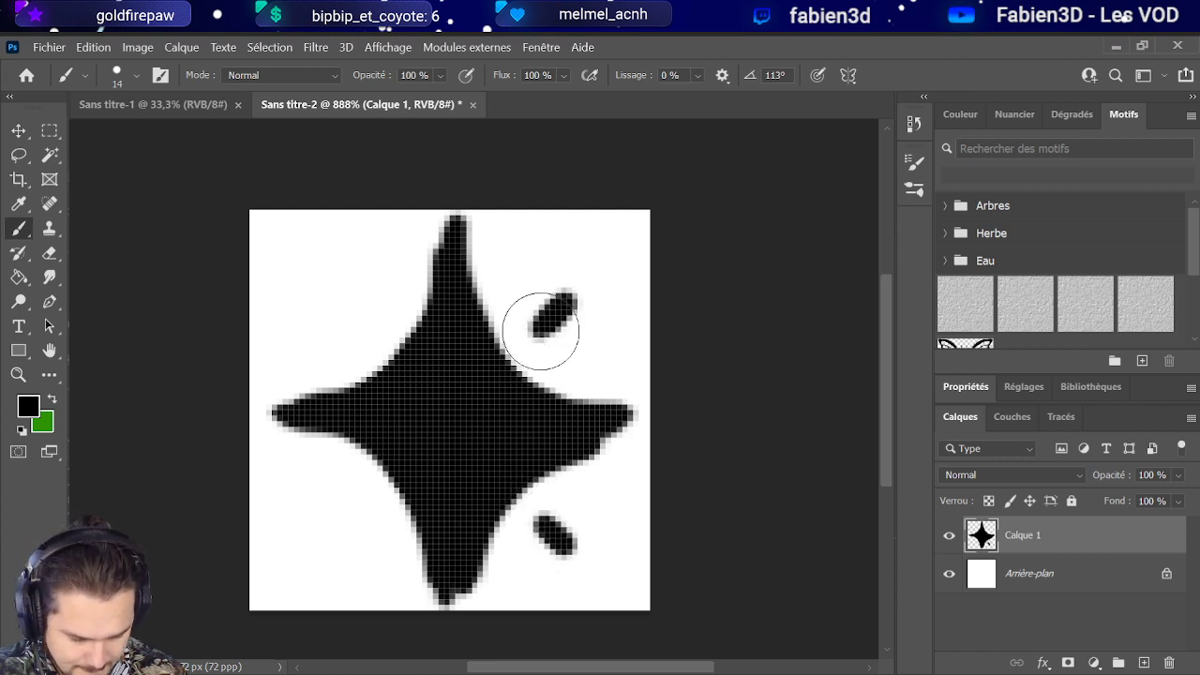
drag(357, 318, 337, 301)
drag(336, 551, 364, 518)
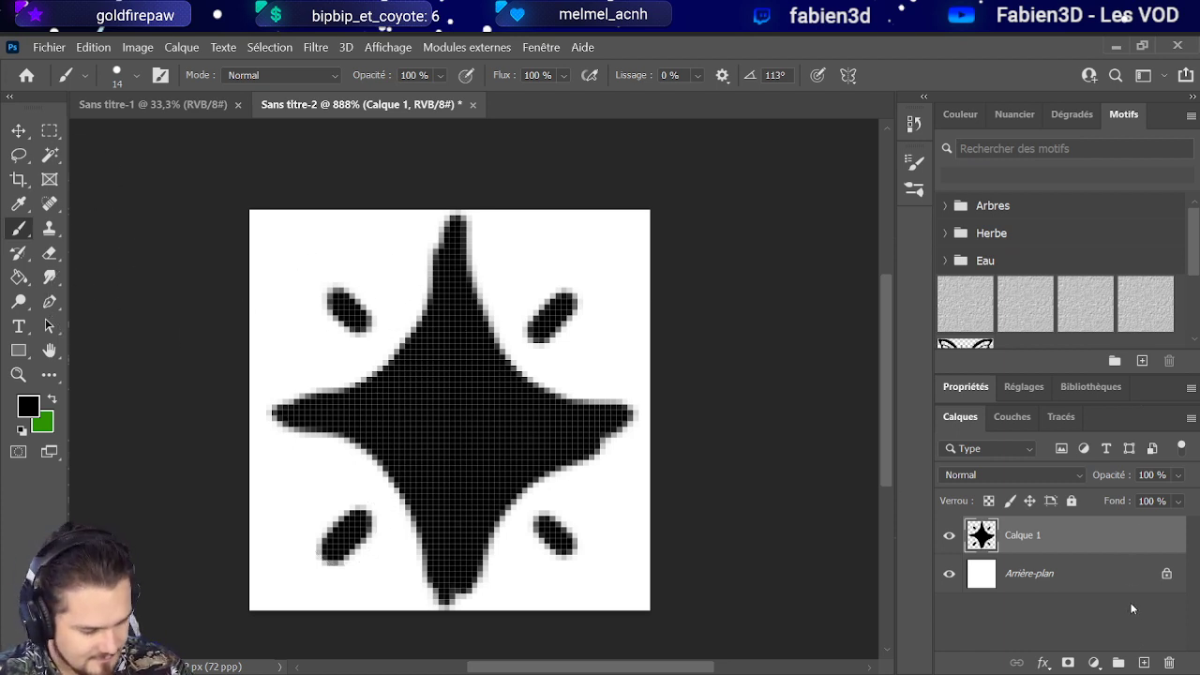
Step: Start tracing the painted star with the Pen tool, placing curved anchors at its four tips with handles pointing towards the centre
click(1065, 417)
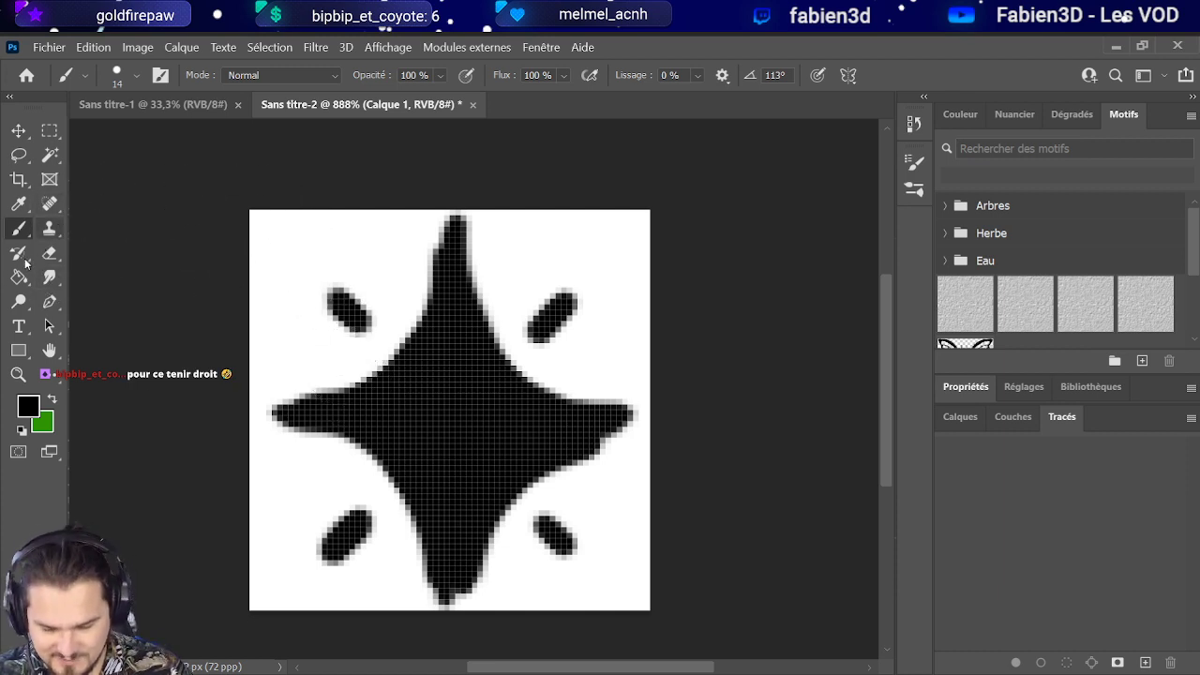
click(45, 310)
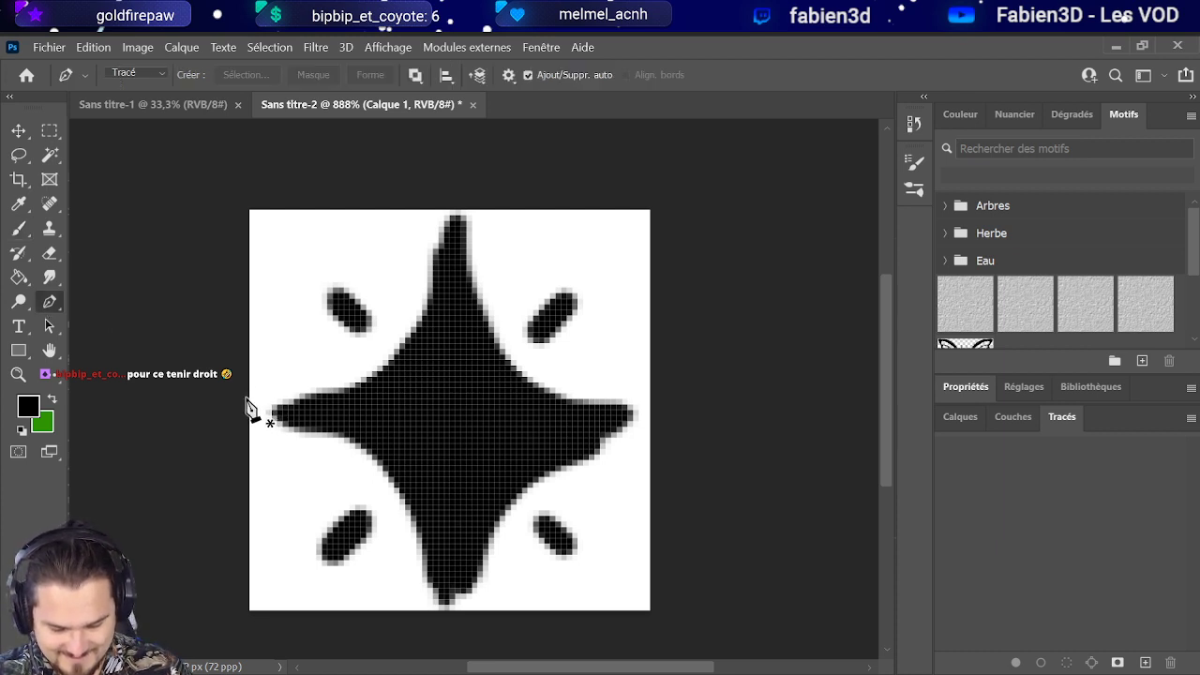
drag(249, 406, 387, 405)
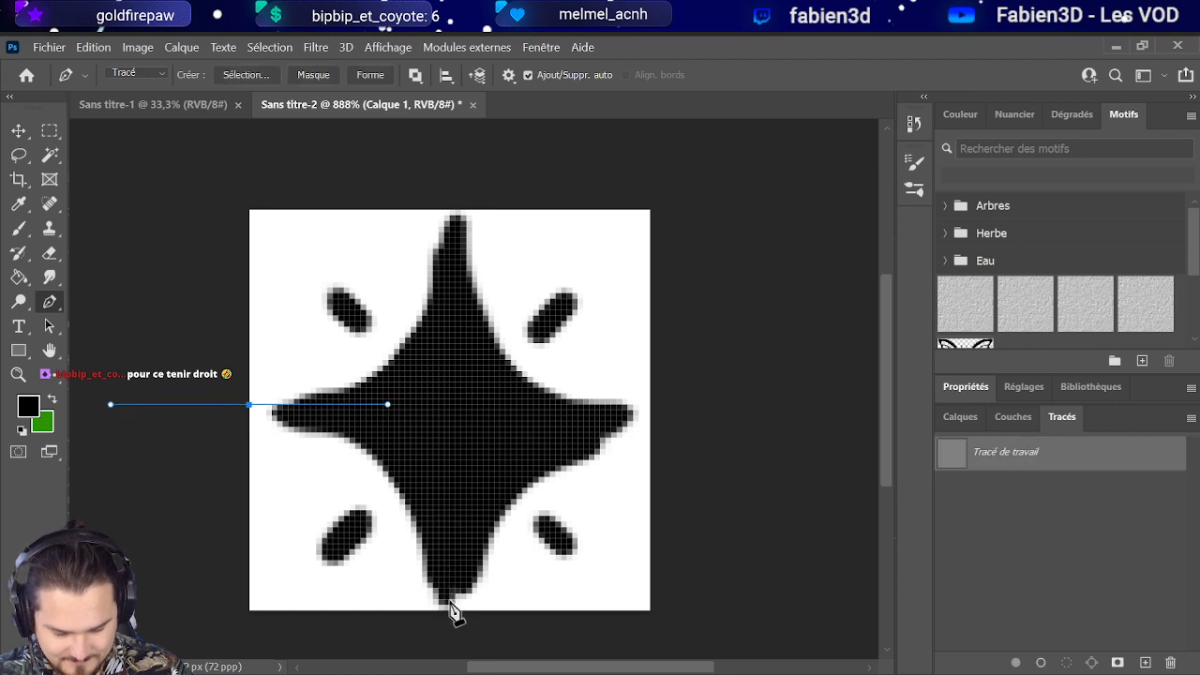
drag(451, 610, 451, 342)
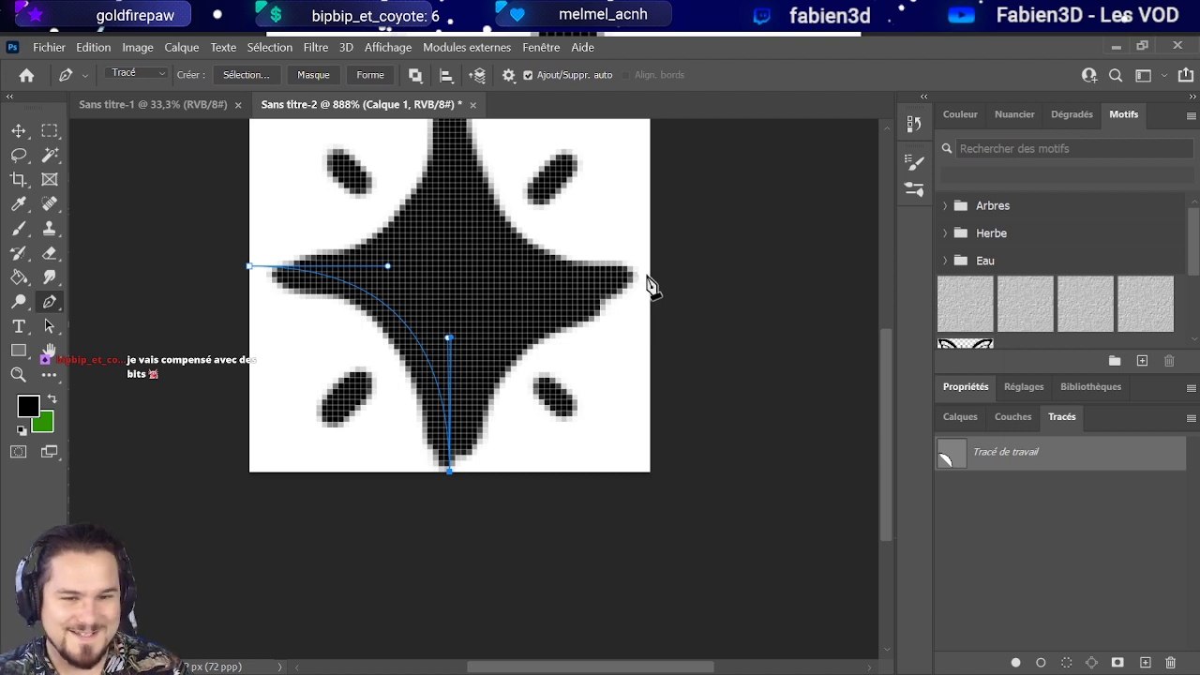
drag(649, 278, 498, 276)
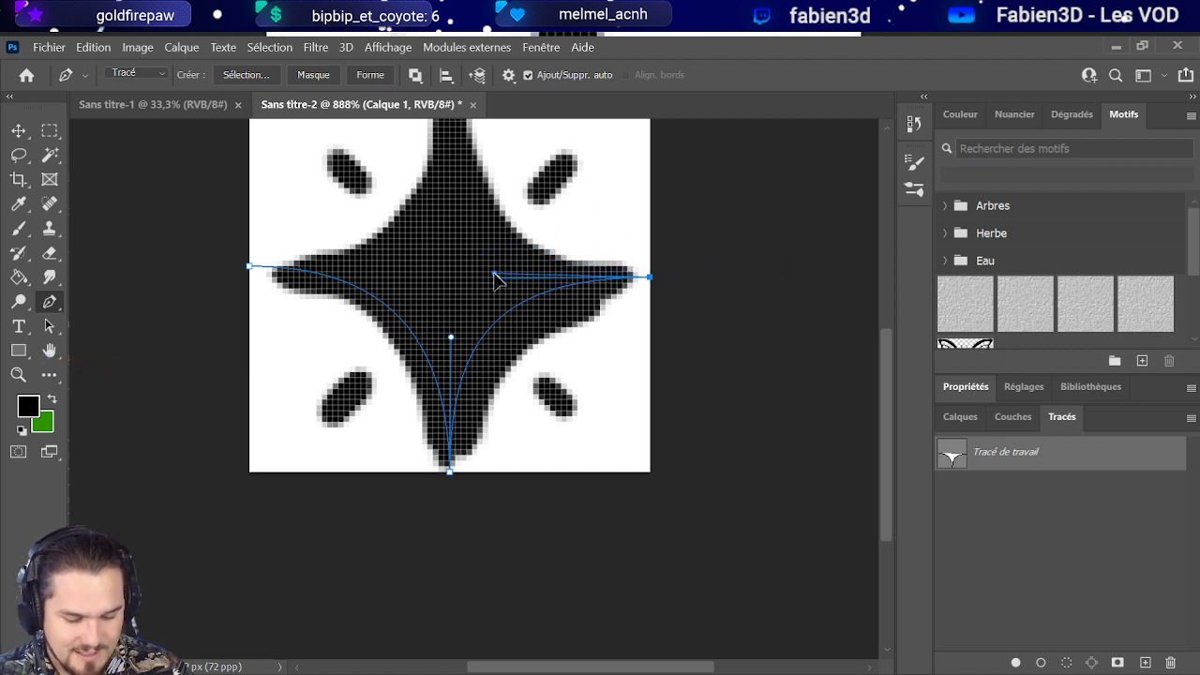
scroll(501, 279, up, 5)
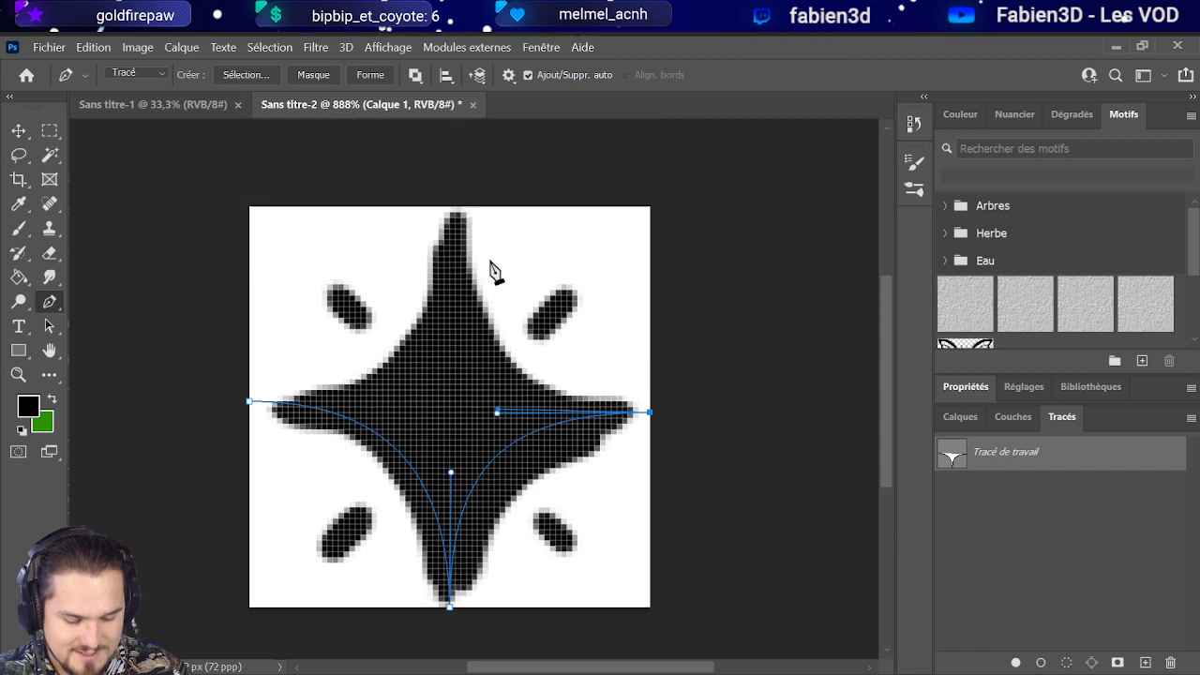
drag(456, 214, 411, 293)
drag(405, 550, 451, 532)
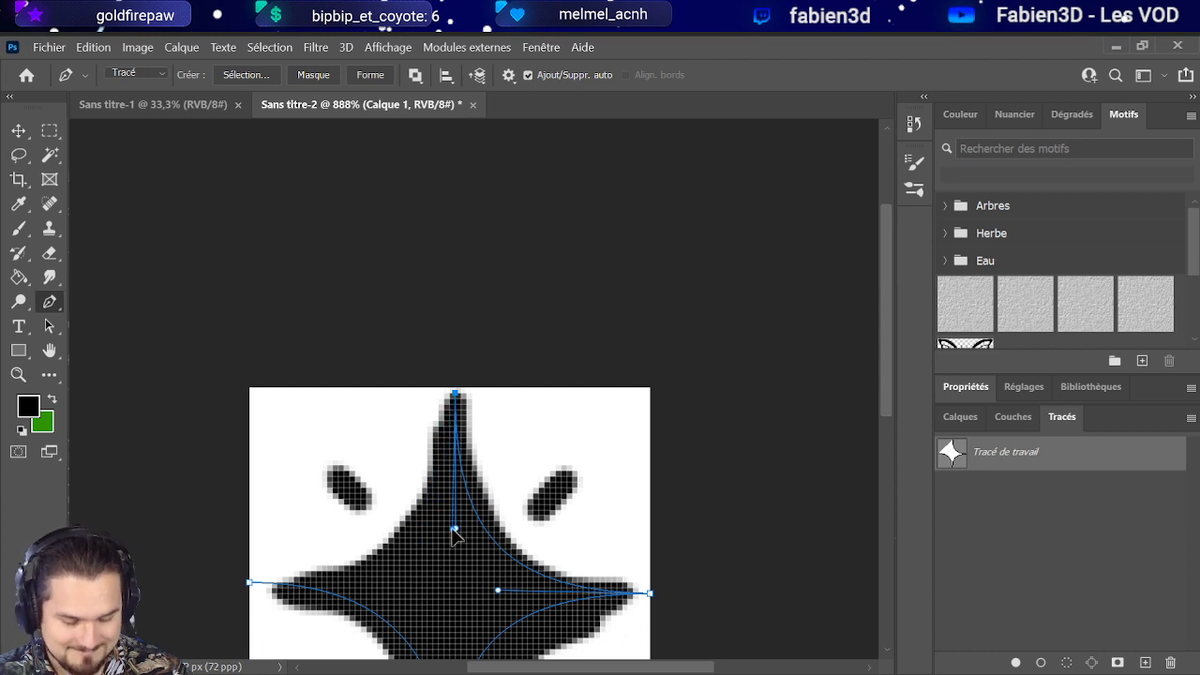
Step: Close the path at the star's left tip and fold that anchor's outer handle back towards the centre
scroll(457, 530, down, 3)
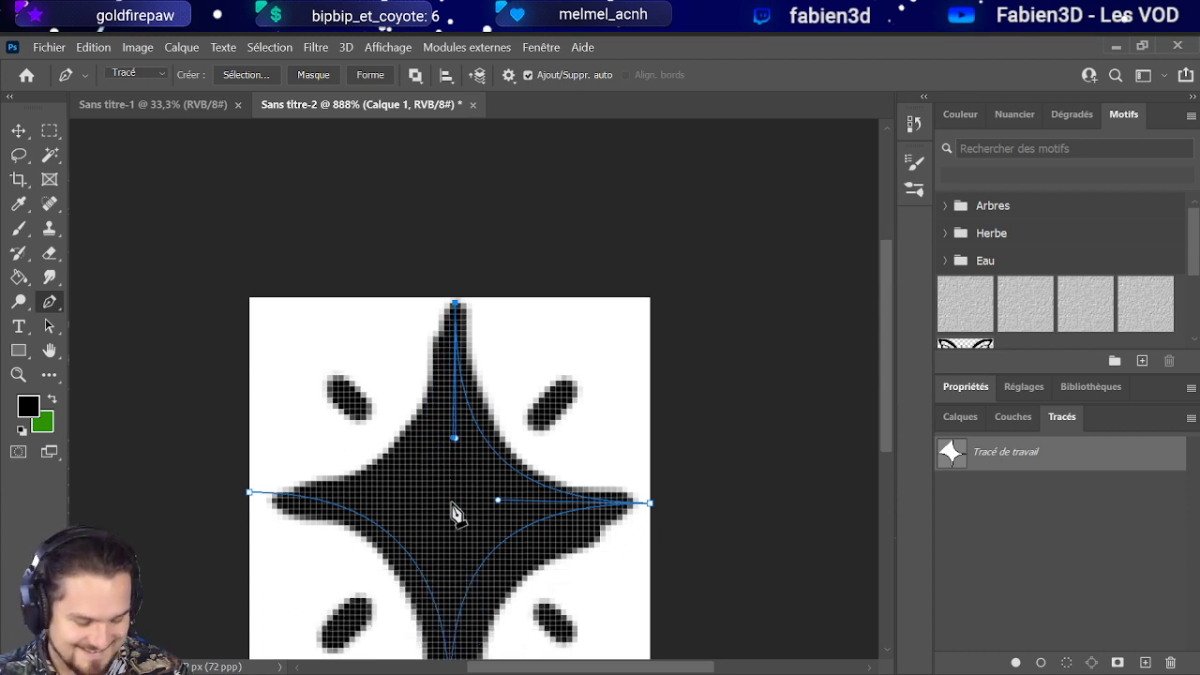
click(247, 434)
drag(247, 440, 698, 468)
key(ctrl+z)
click(467, 435)
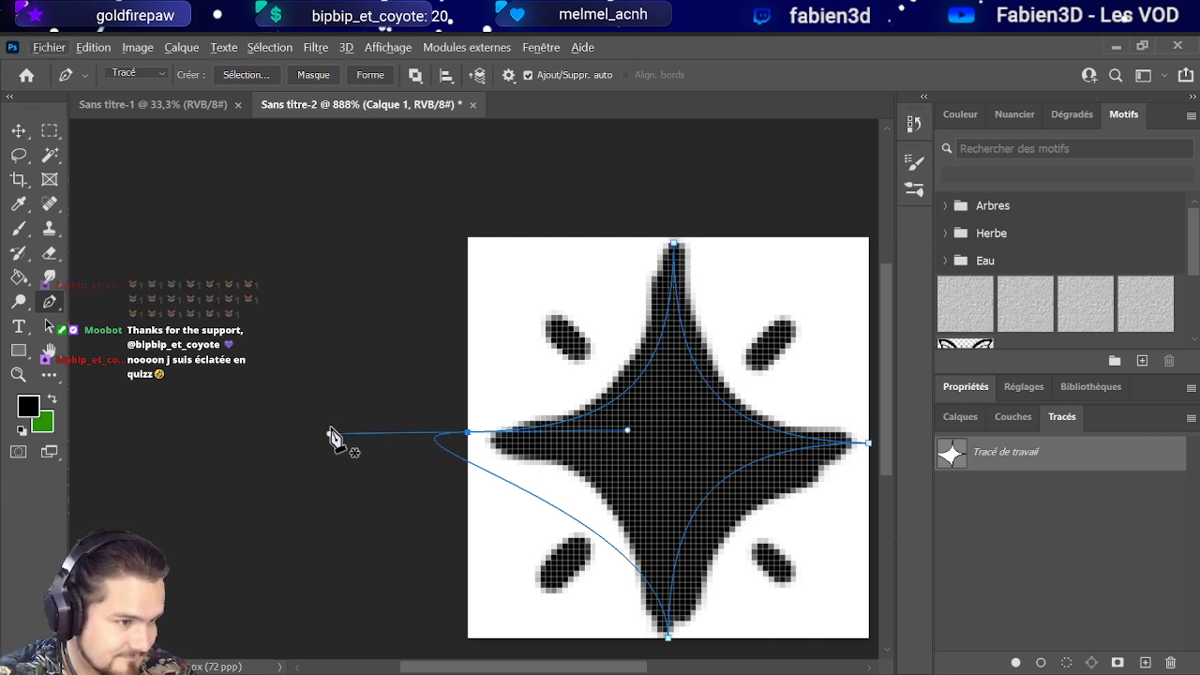
drag(327, 433, 629, 433)
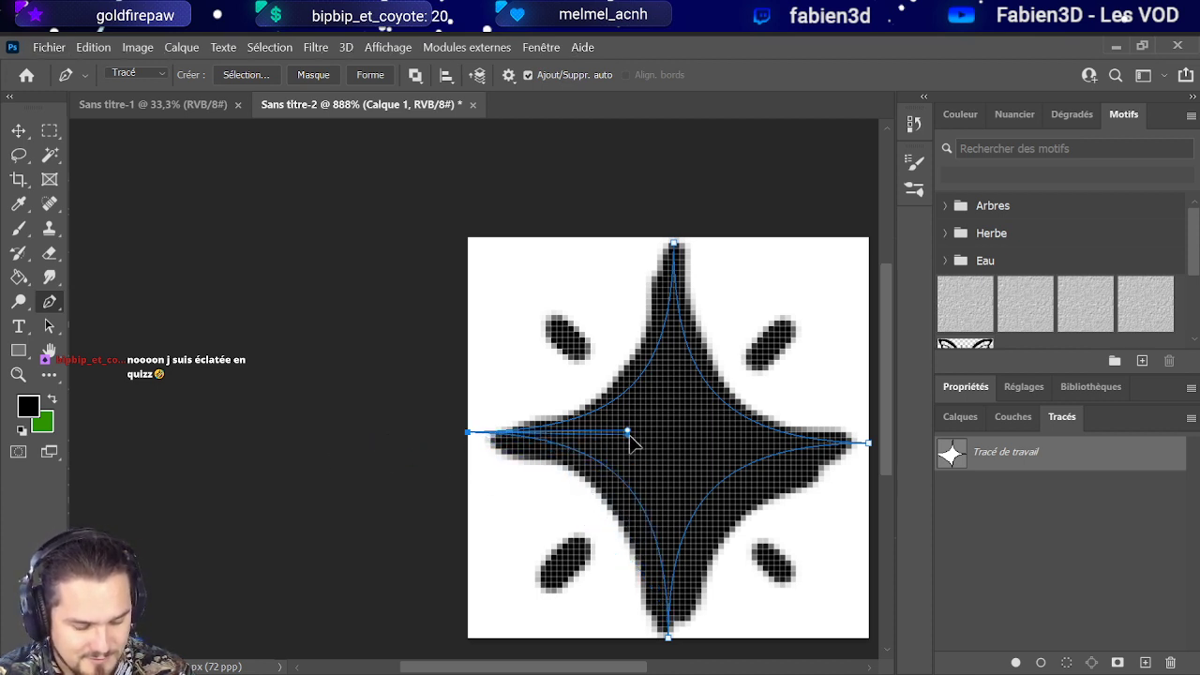
Step: Show the rulers and place one horizontal and one vertical guide through the centre of the canvas
scroll(112, 281, down, 3)
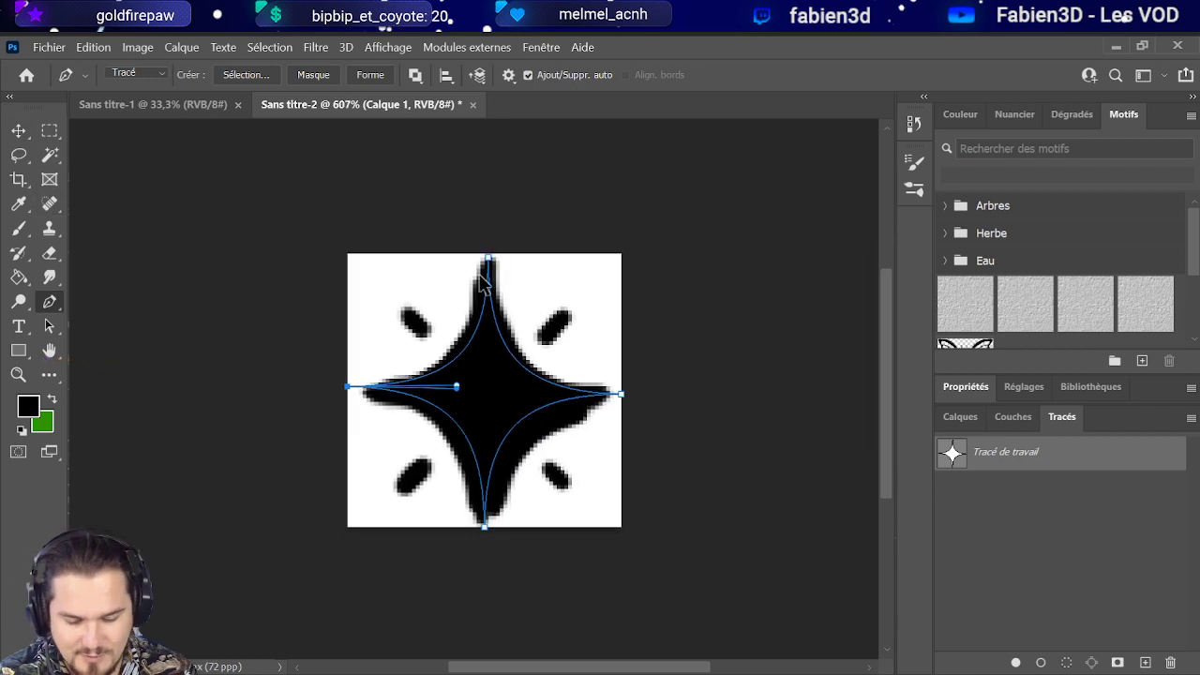
scroll(478, 281, up, 1)
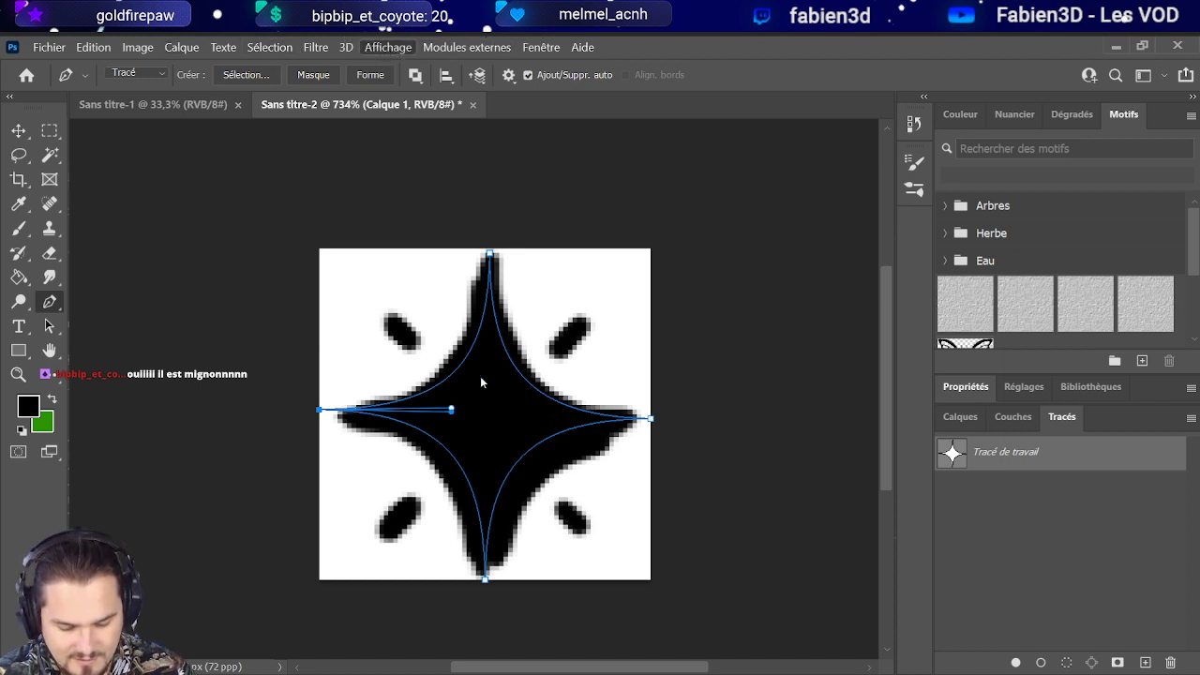
key(ctrl+r)
drag(476, 127, 496, 395)
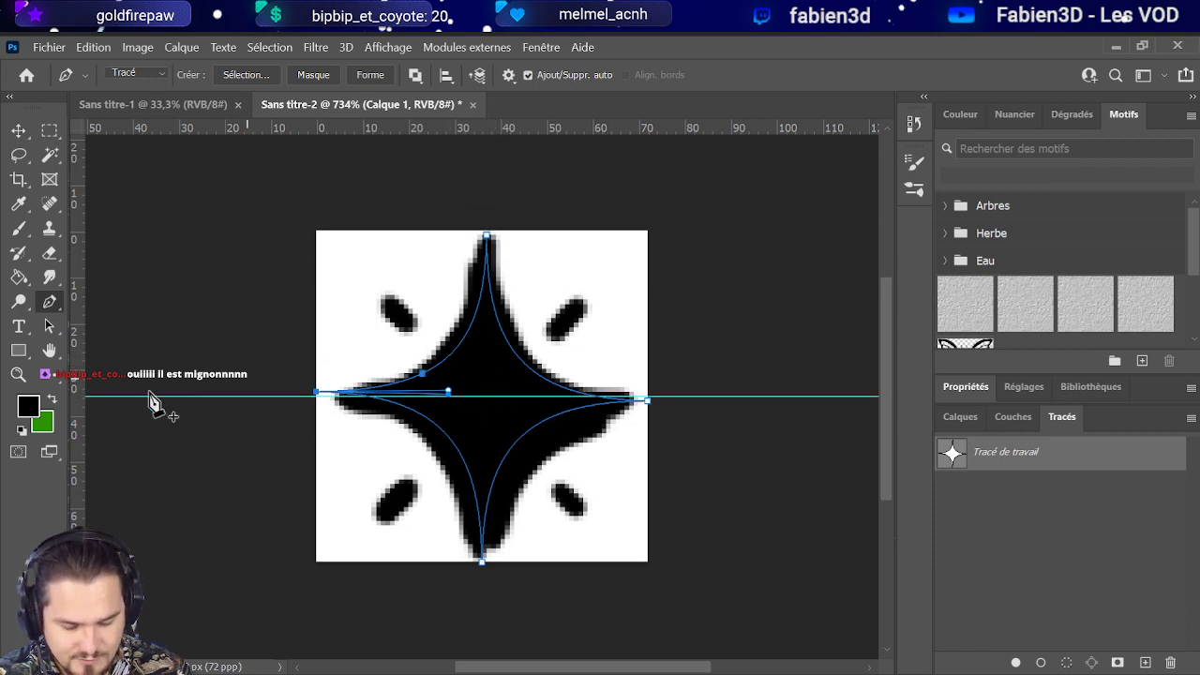
drag(79, 412, 482, 410)
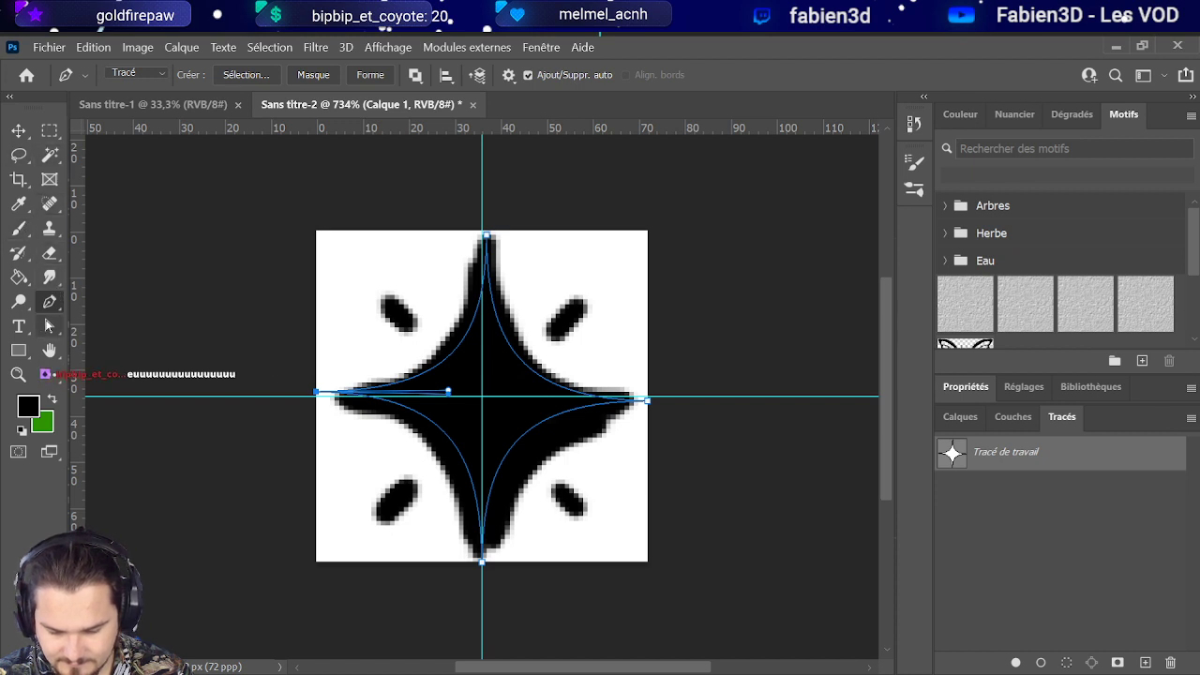
Step: Align the path's four tip anchors with the points where the centre guides meet the canvas edges, using Direct Selection
key(a)
drag(316, 396, 316, 399)
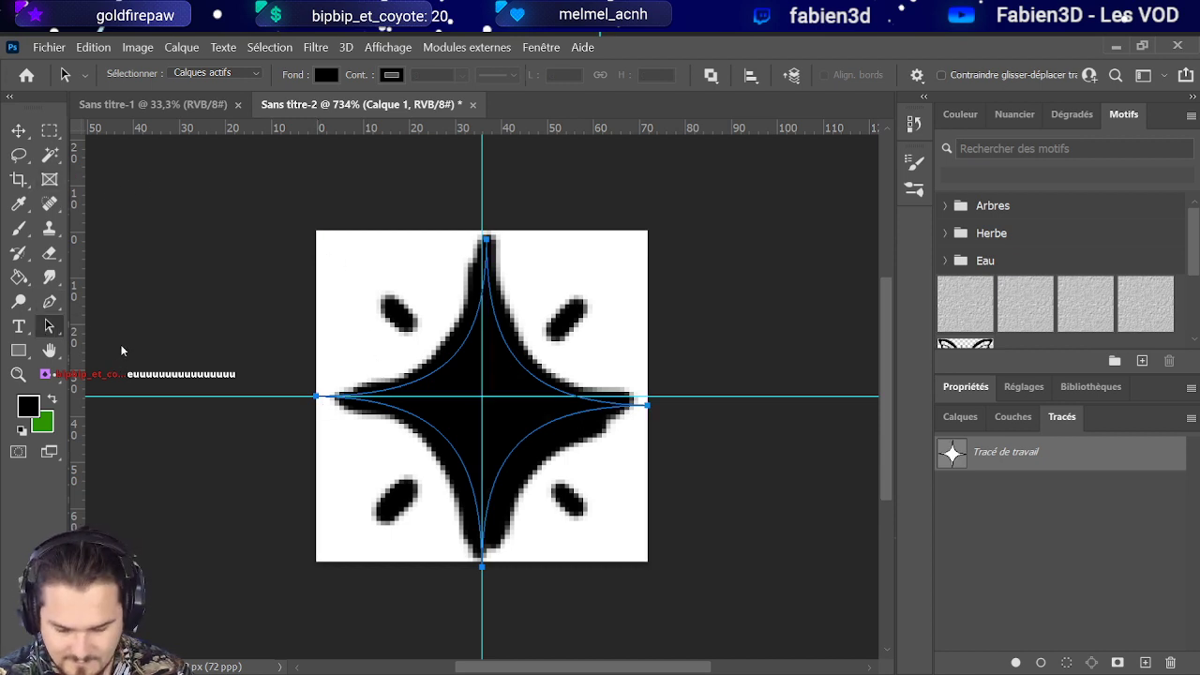
click(485, 241)
drag(485, 240, 481, 232)
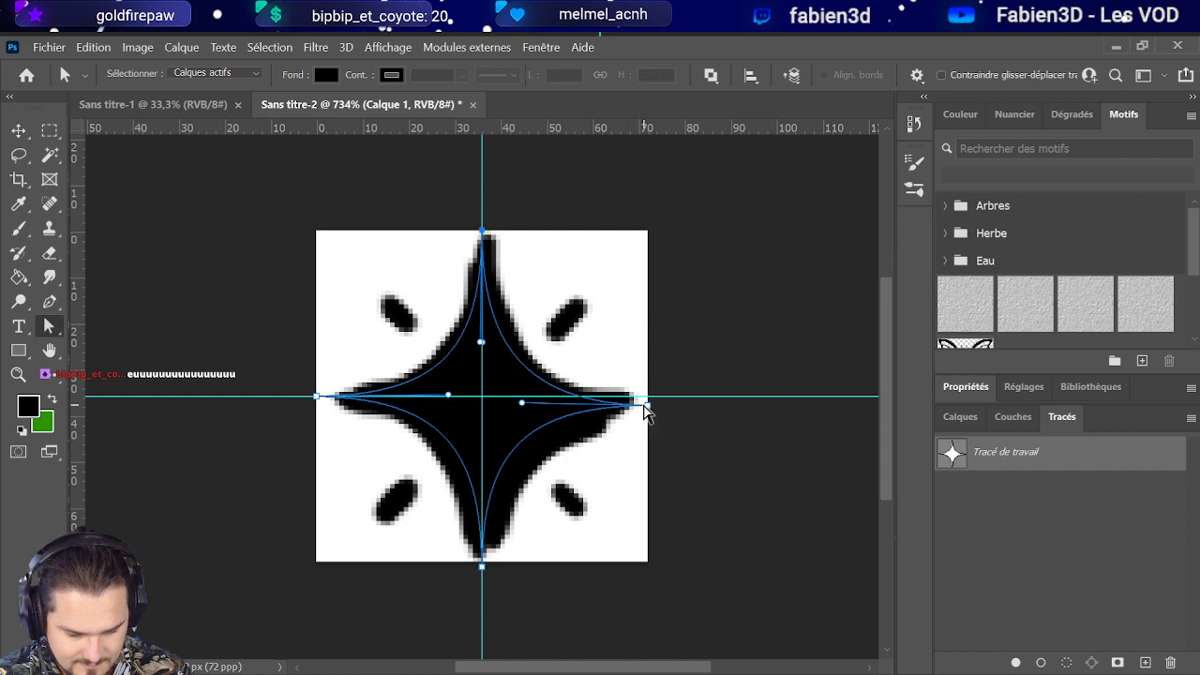
drag(643, 404, 646, 397)
drag(481, 566, 482, 559)
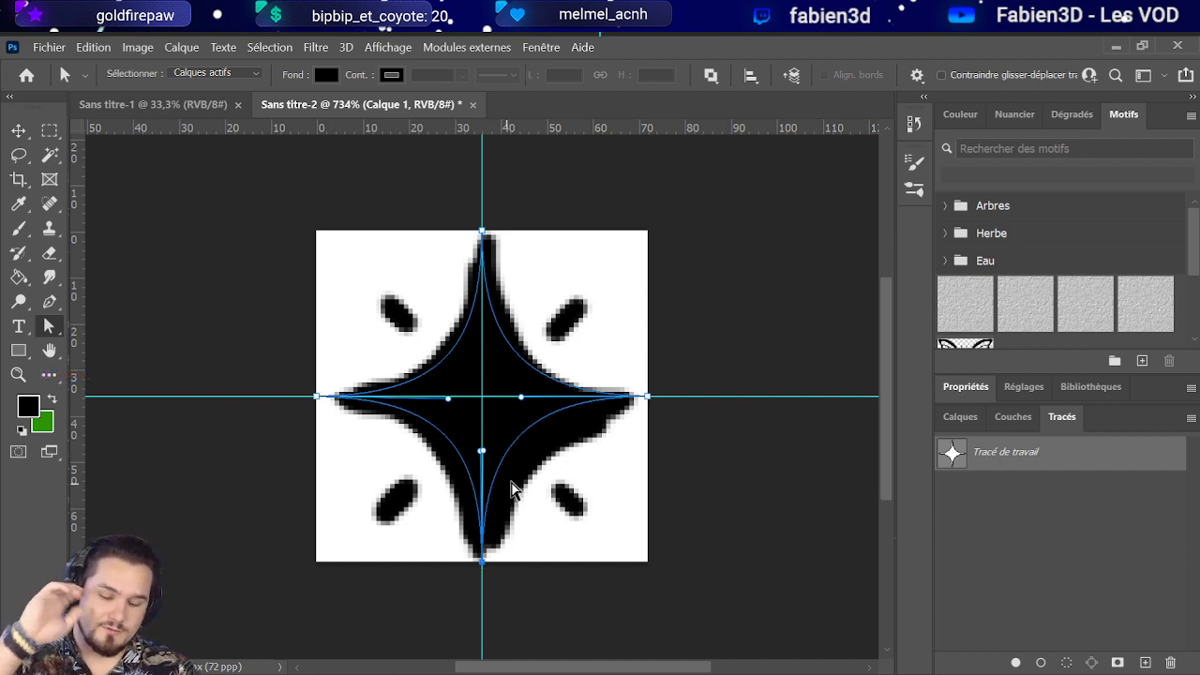
Step: Adjust the curve handles of the star path along the centre guides to even out its four concave sides
click(434, 372)
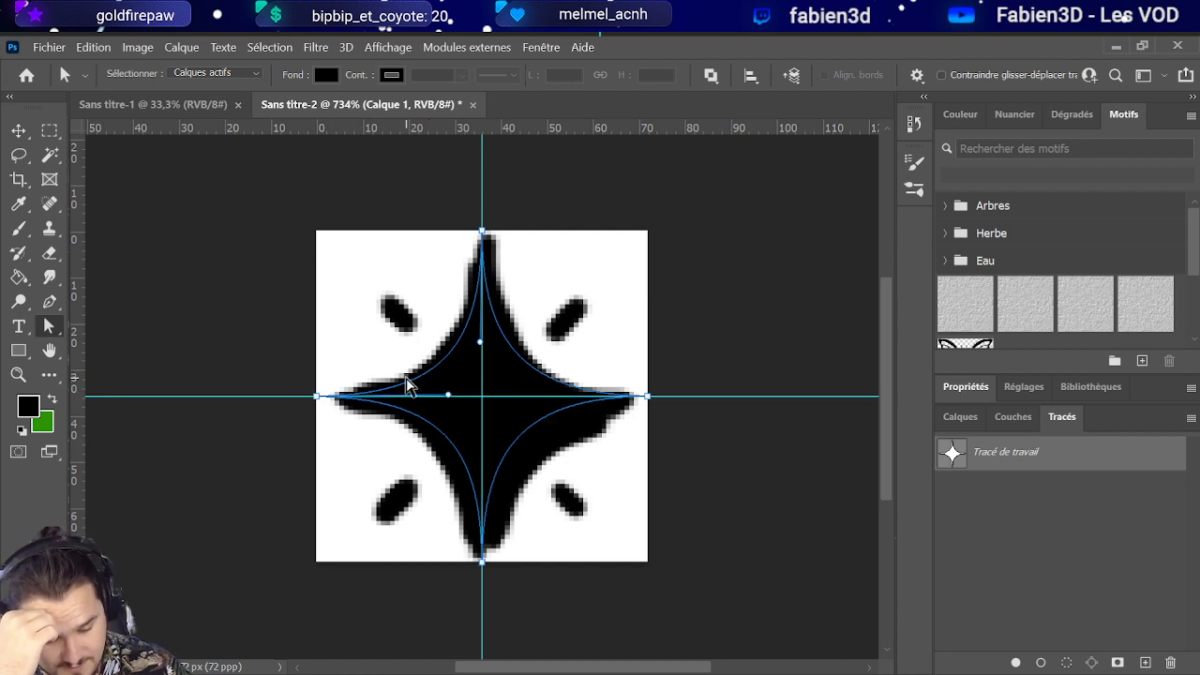
drag(482, 344, 484, 337)
drag(448, 395, 432, 398)
click(482, 561)
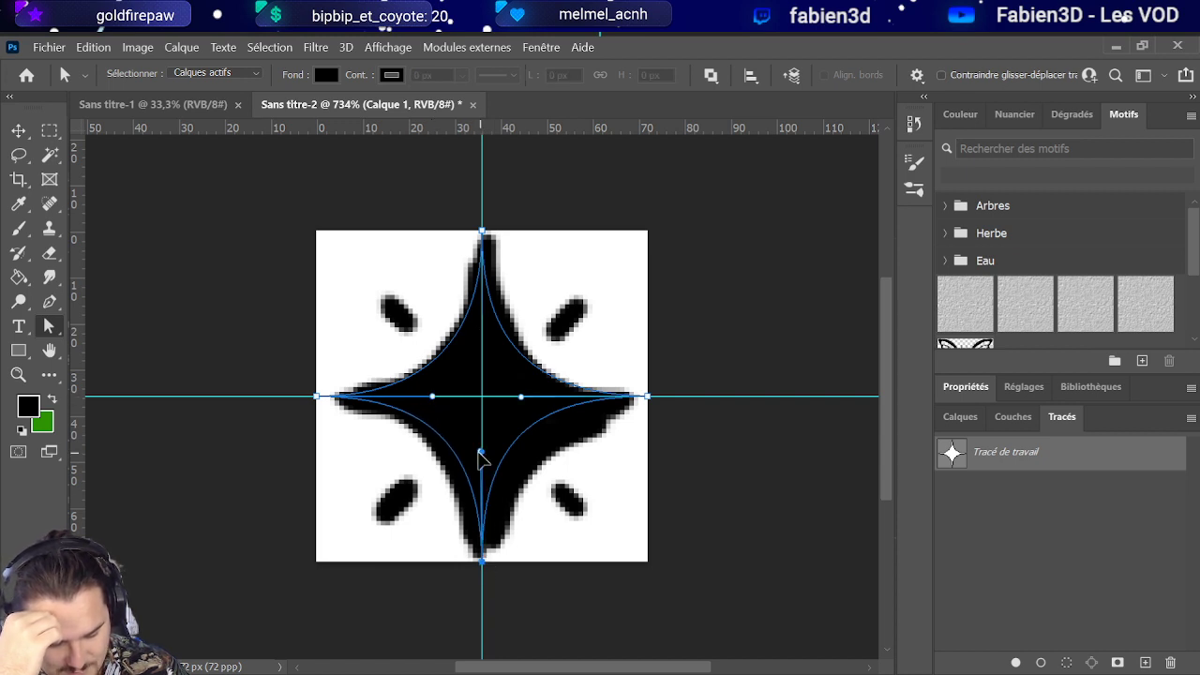
drag(479, 453, 480, 460)
mouse_move(522, 397)
mouse_down()
mouse_move(543, 397)
mouse_move(531, 397)
mouse_up()
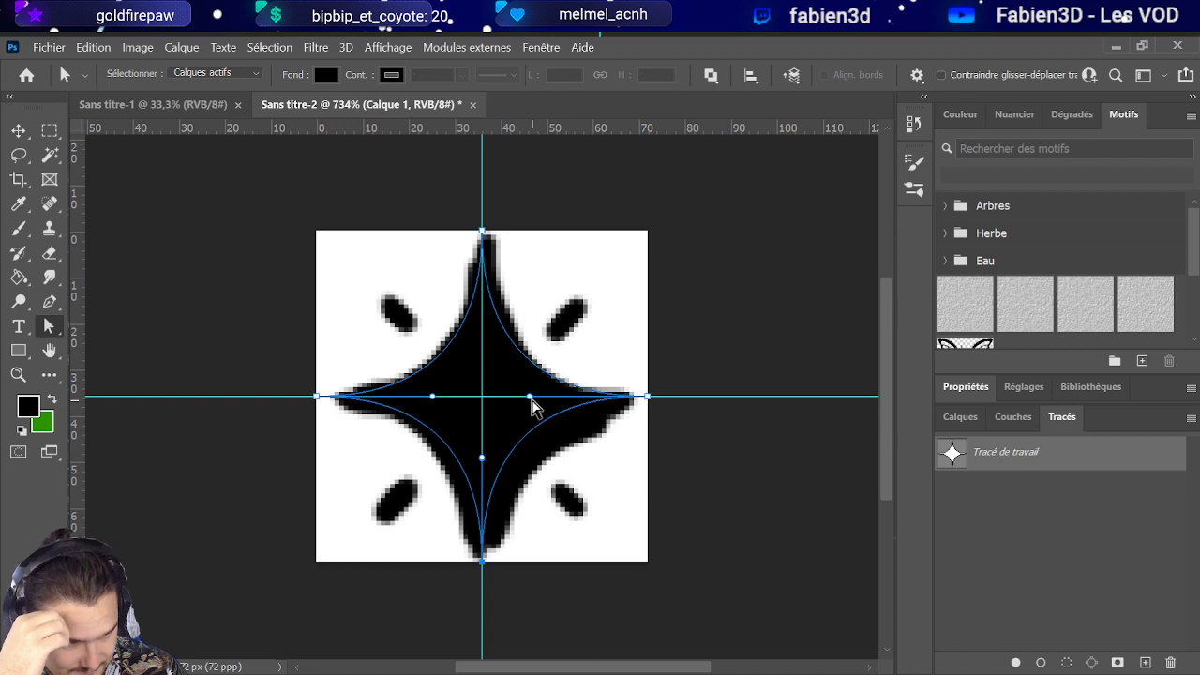
drag(482, 458, 481, 445)
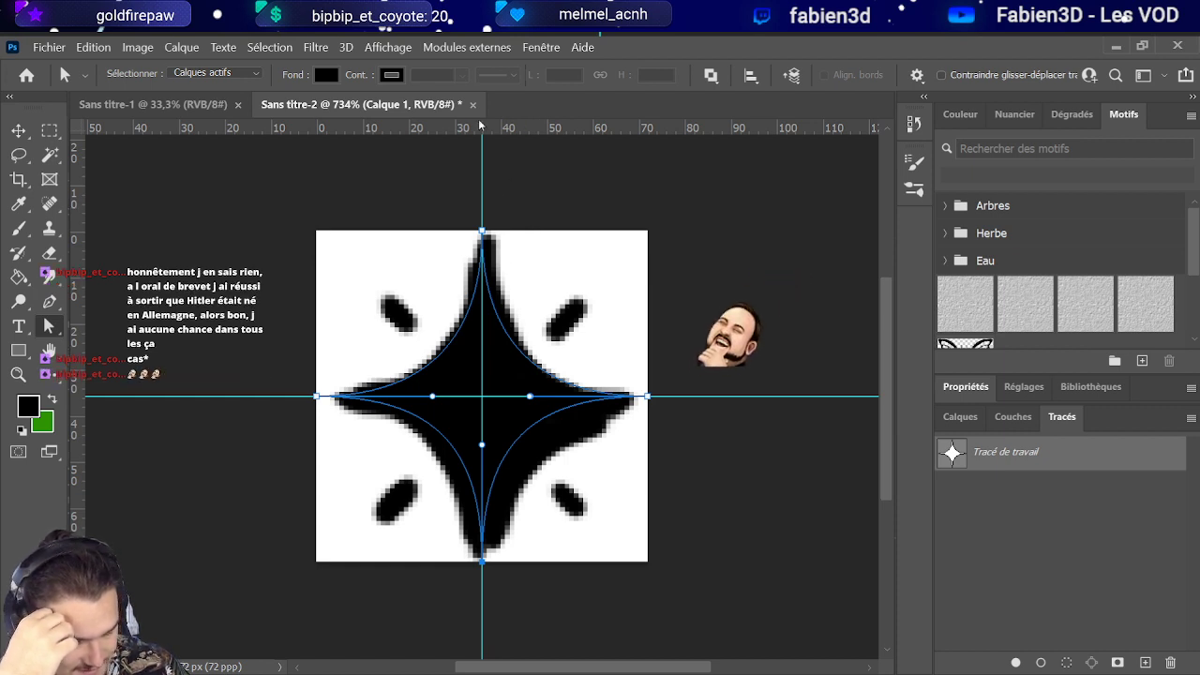
drag(482, 331, 483, 347)
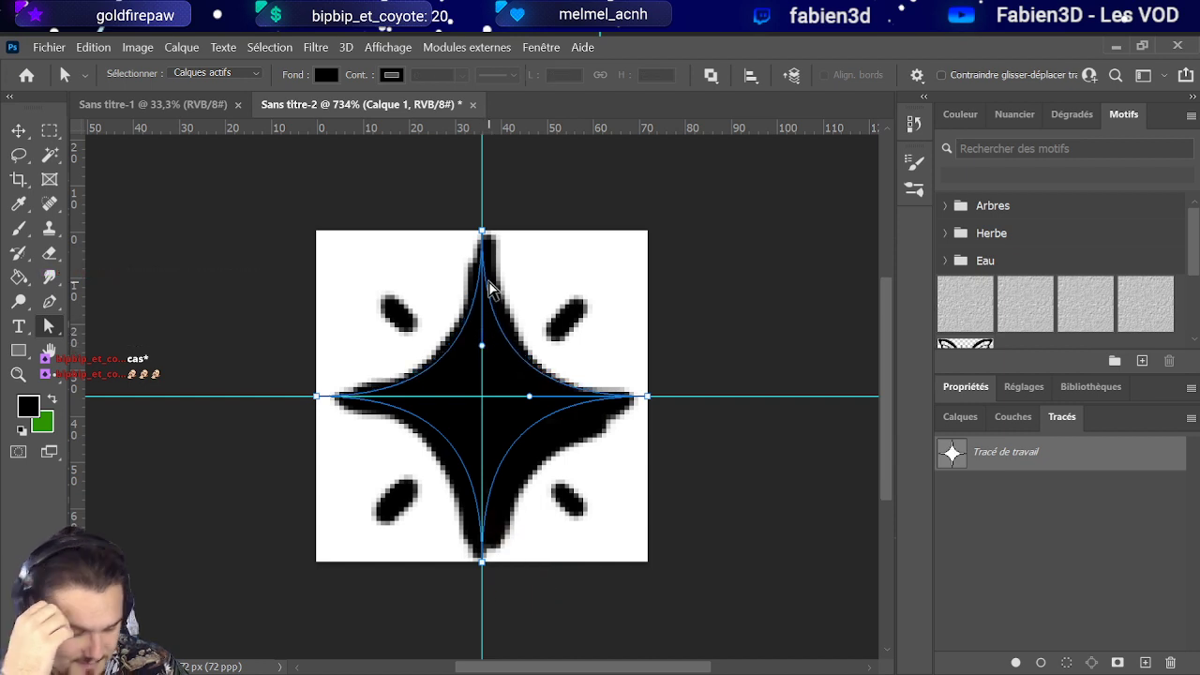
Step: Load the star path as a selection and add a new empty layer above Calque 1
ctrl+click(952, 464)
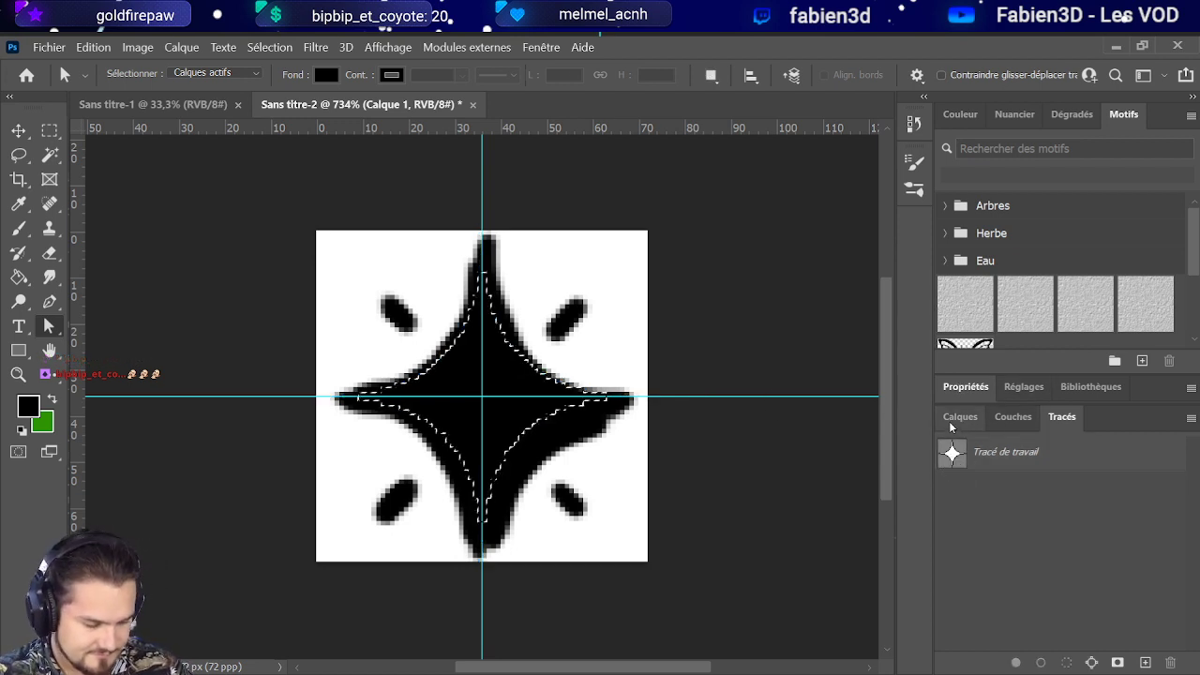
click(959, 417)
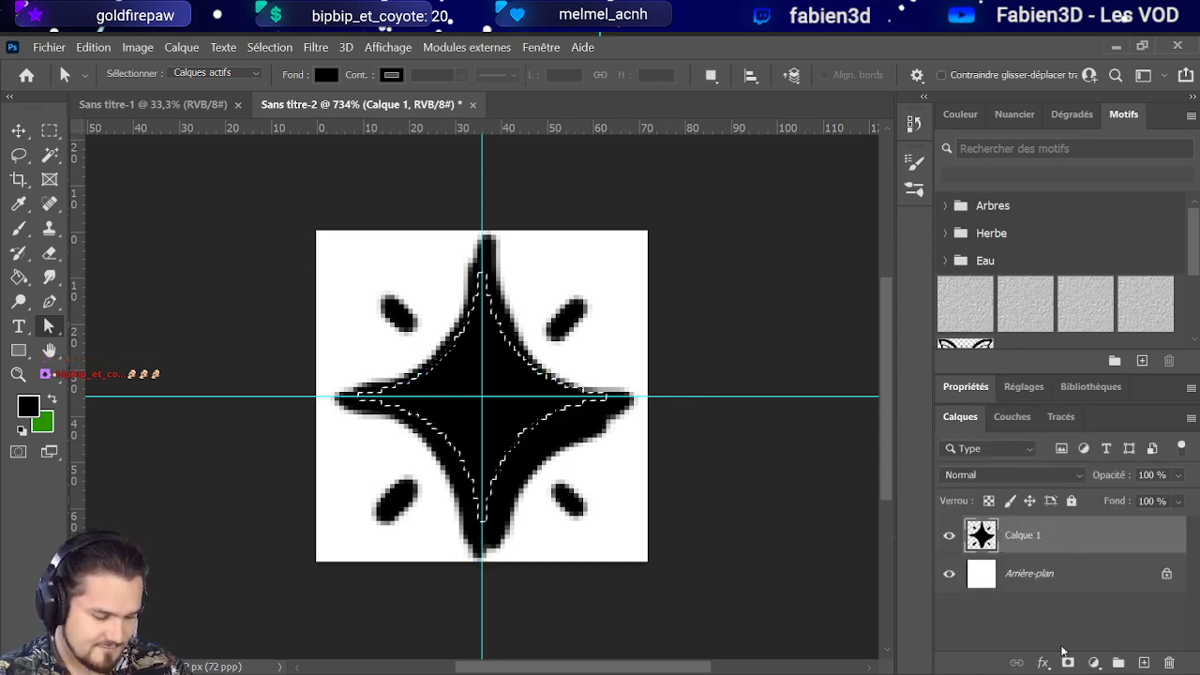
click(1142, 662)
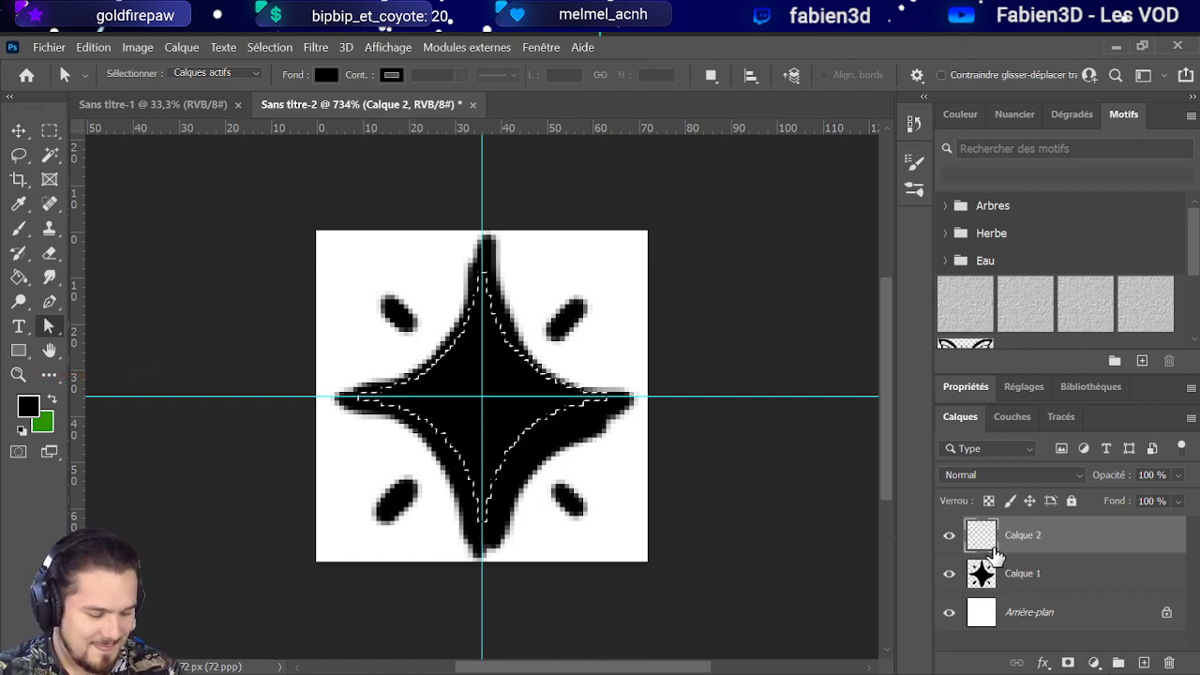
Step: Hide Calque 1 and paint the star selection solid black on Calque 2 with a size 23 brush, clearing the selection when done
click(950, 574)
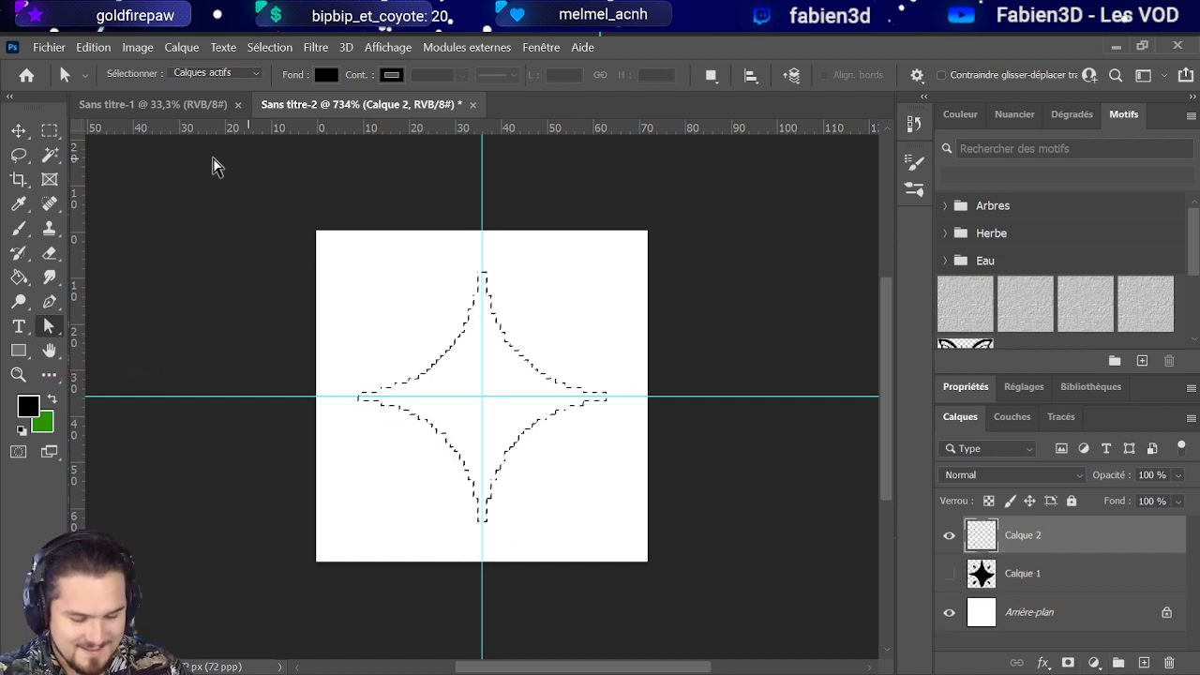
click(18, 228)
drag(456, 369, 484, 384)
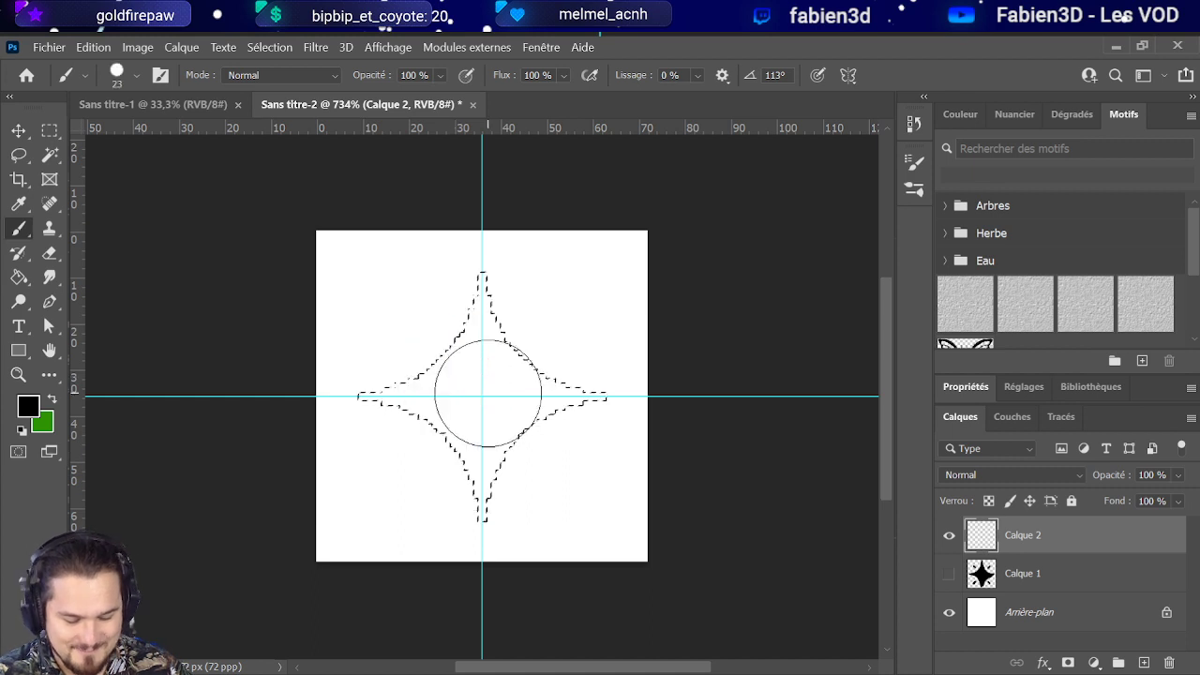
mouse_move(481, 444)
mouse_down()
mouse_move(431, 349)
mouse_move(398, 370)
mouse_move(413, 421)
mouse_move(472, 417)
mouse_move(498, 251)
mouse_move(551, 444)
mouse_move(766, 388)
mouse_move(477, 429)
mouse_up()
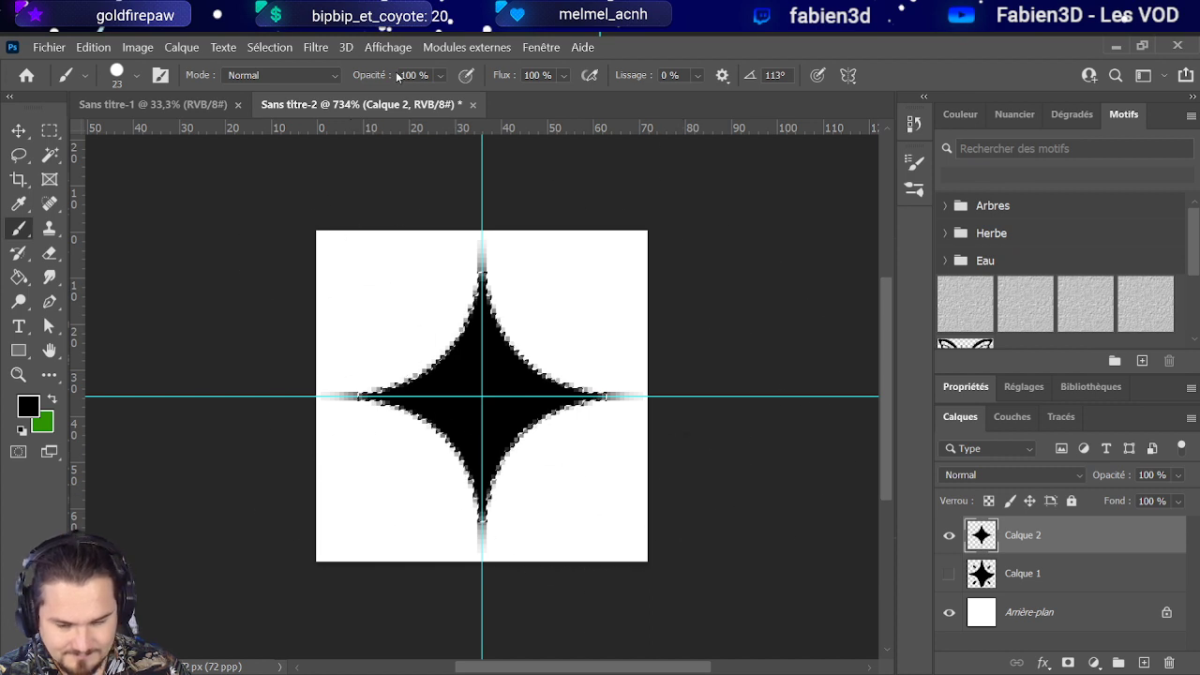
key(ctrl+d)
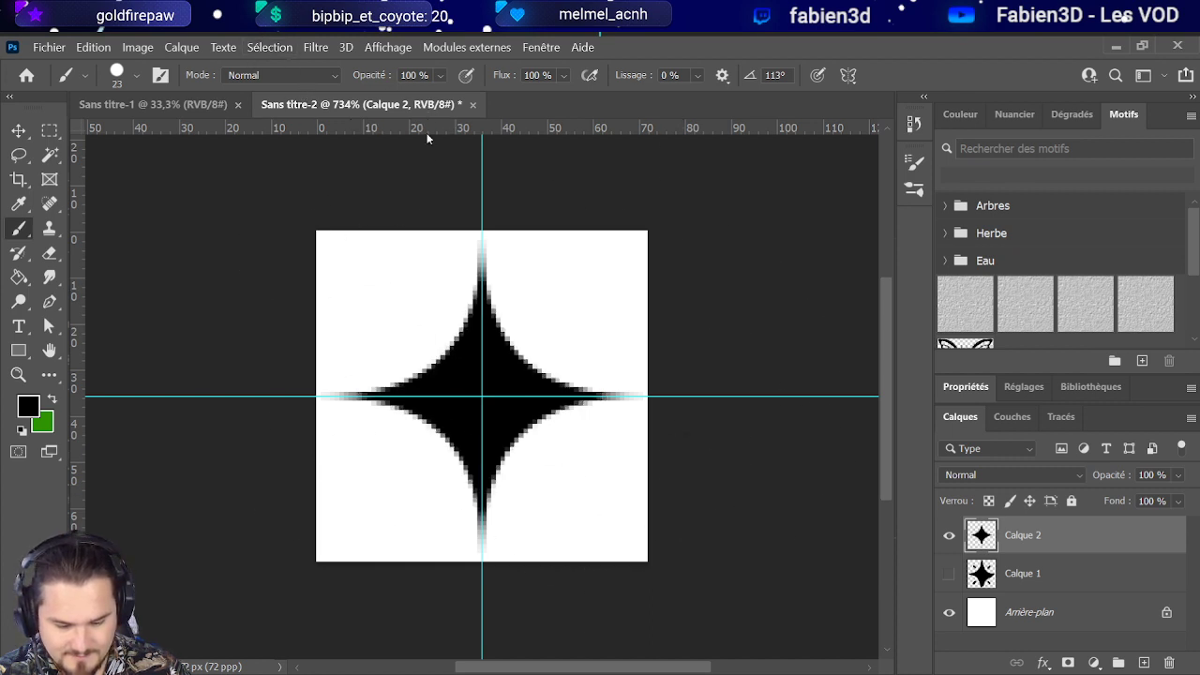
Step: Reduce the brush size to 4
scroll(555, 235, down, 2)
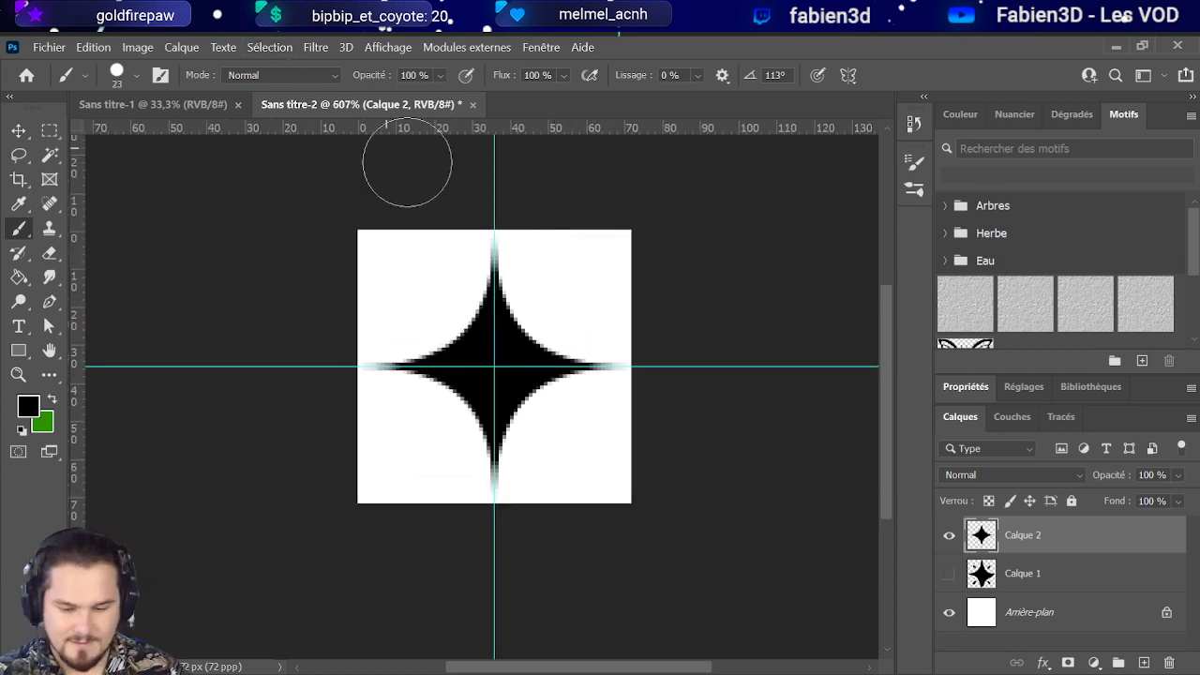
scroll(581, 313, up, 2)
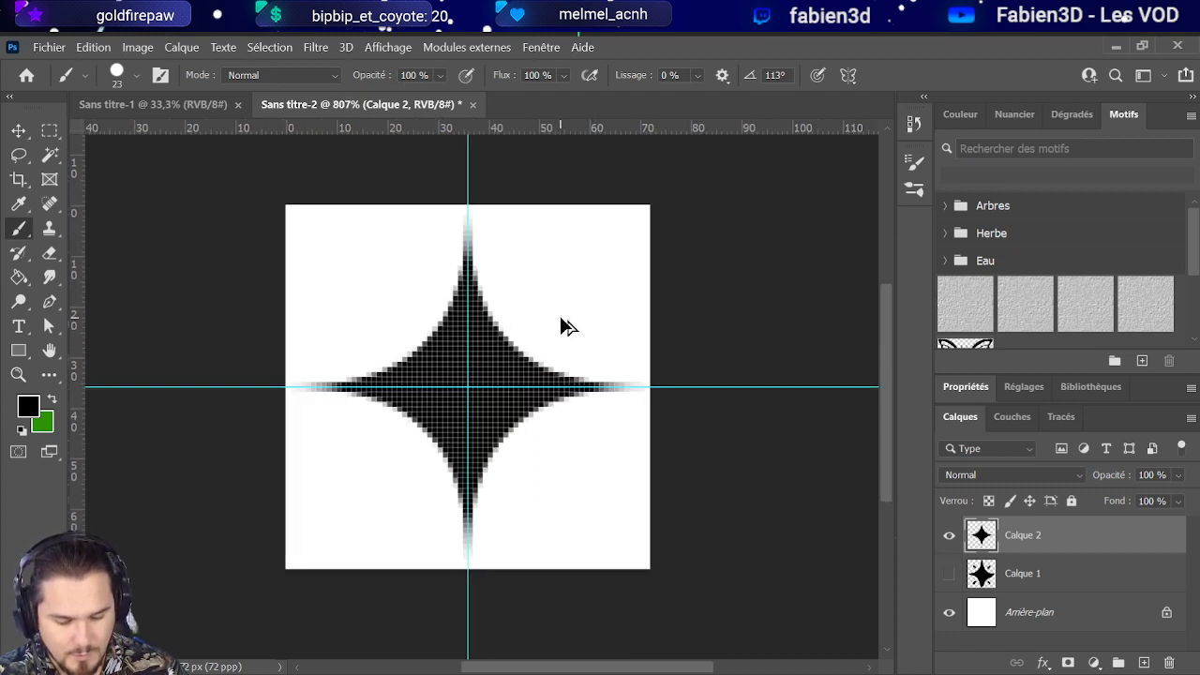
scroll(553, 345, down, 1)
drag(551, 332, 485, 340)
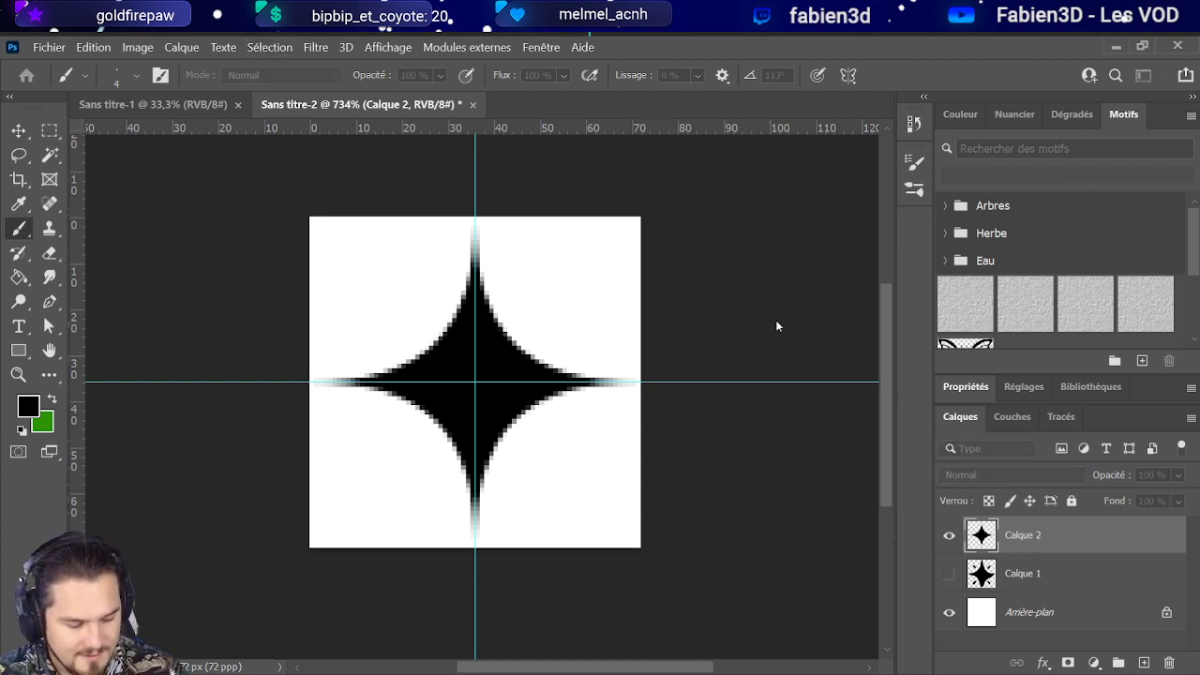
Step: Duplicate the star layer, rotate the copy by -45° and scale it to about 60% as short diagonal rays, and hide the guides
key(ctrl+j)
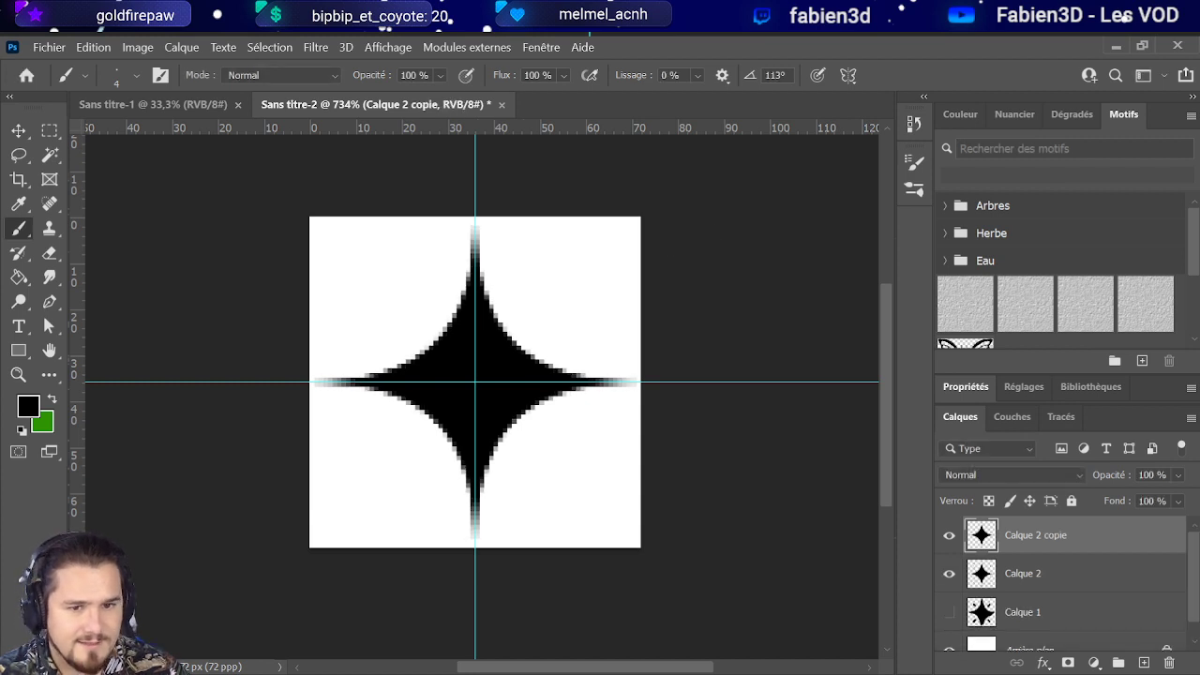
click(98, 48)
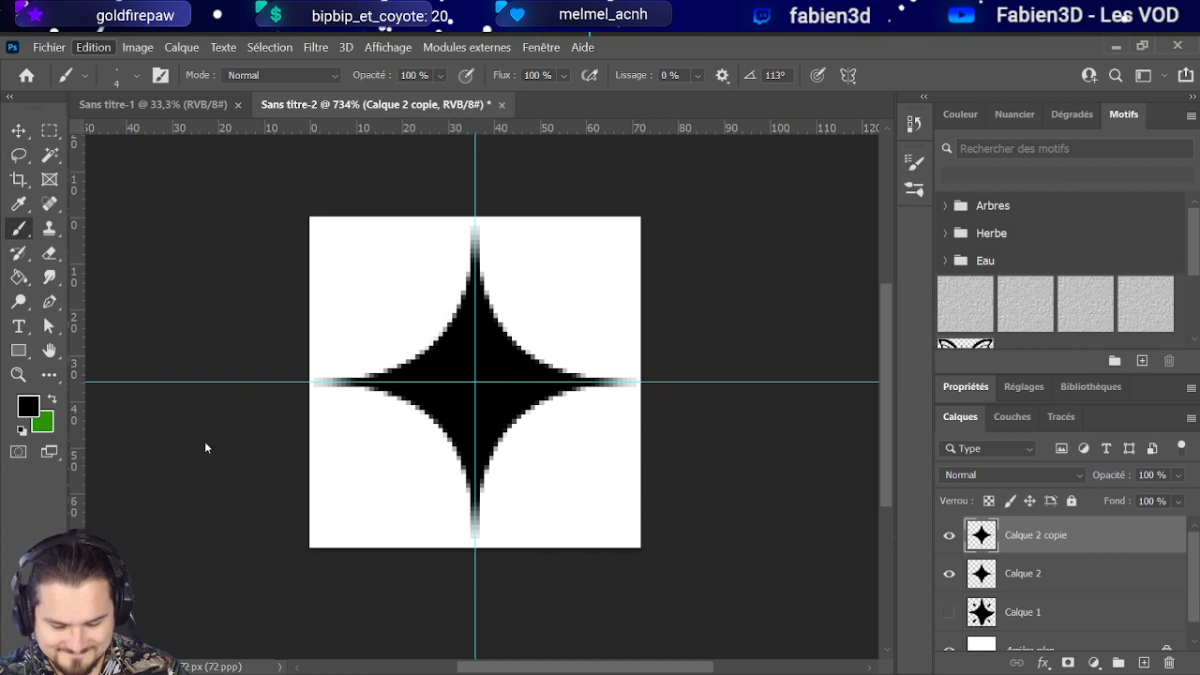
key(ctrl+t)
drag(484, 214, 321, 206)
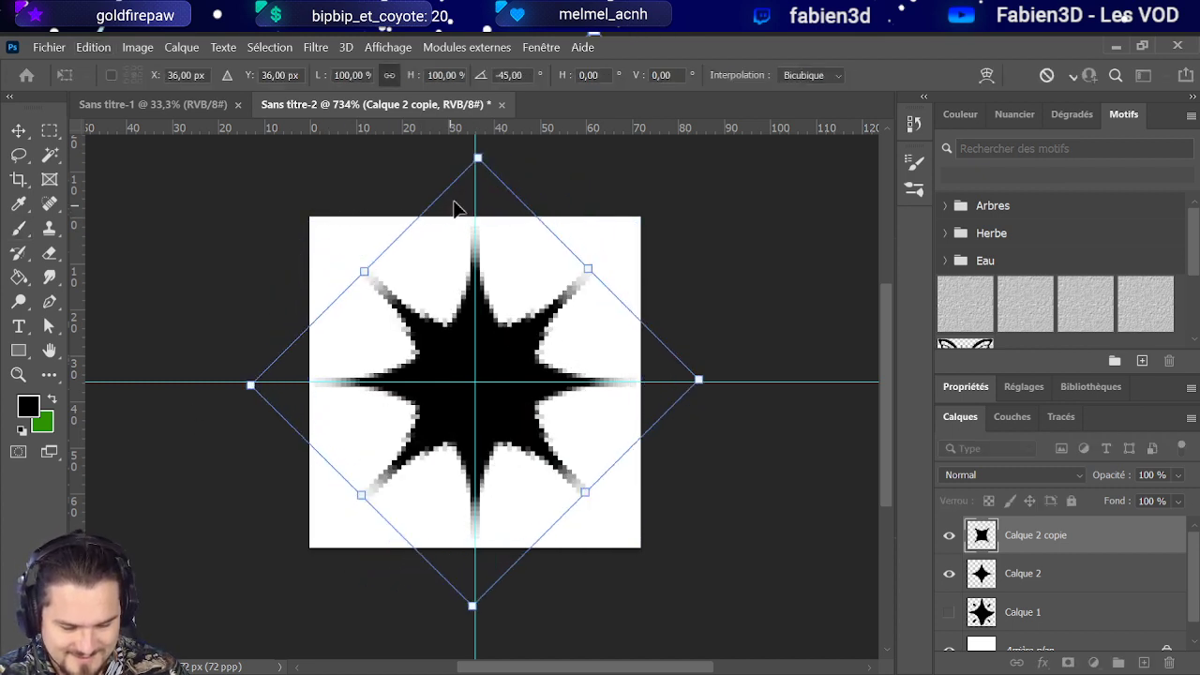
drag(479, 160, 476, 335)
drag(506, 497, 507, 404)
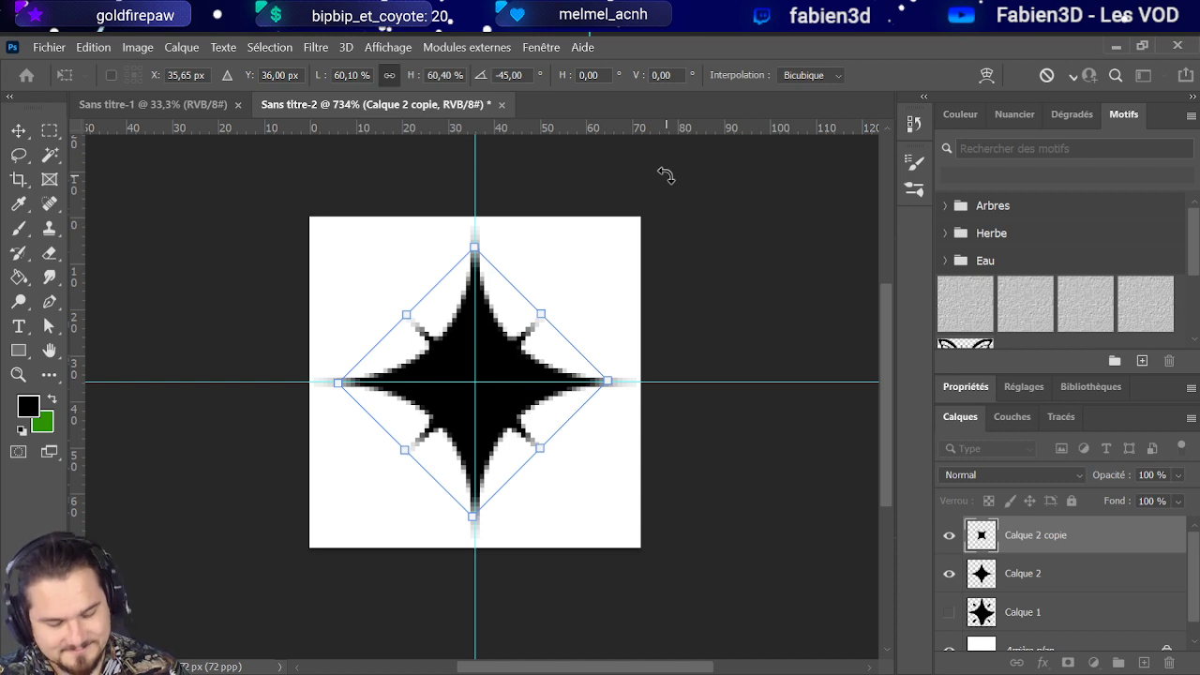
key(Return)
key(b)
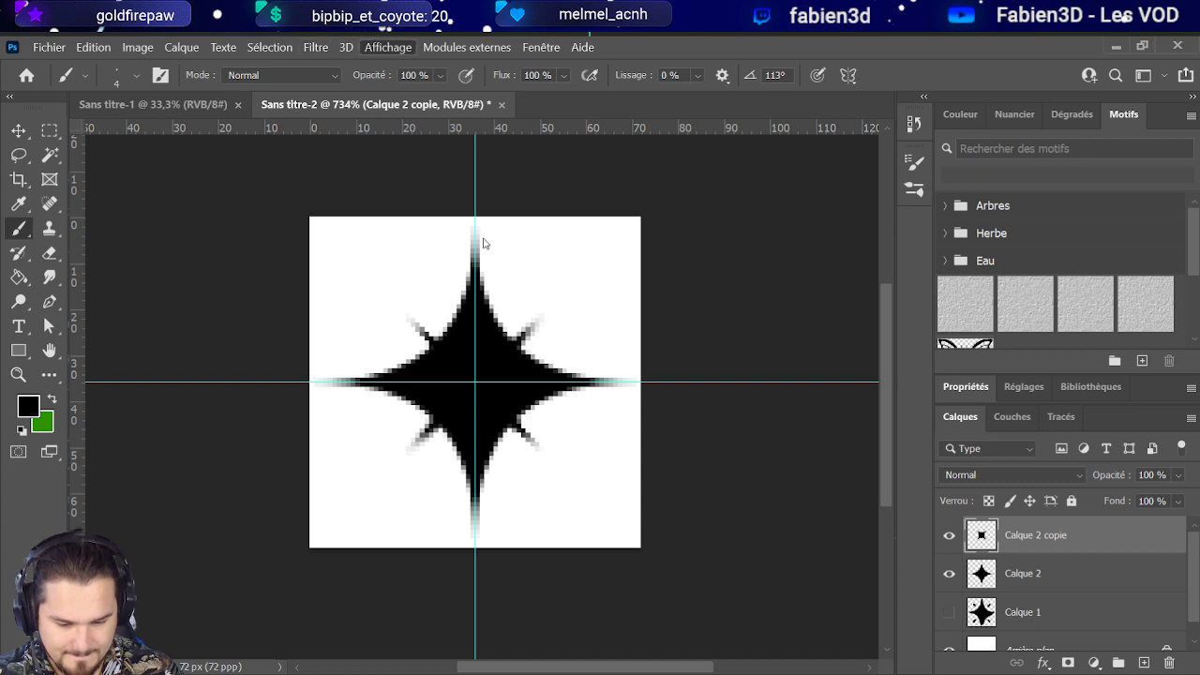
key(ctrl+h)
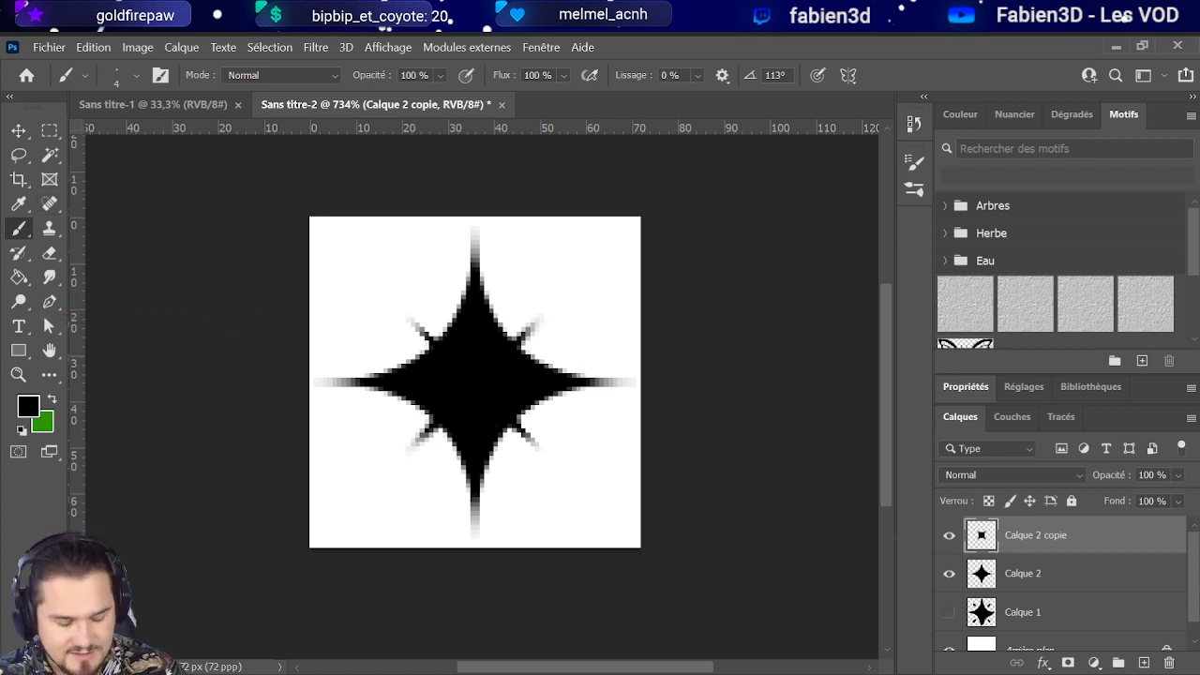
Step: Add a new empty layer above Calque 2 copie and sample white from the canvas as the brush colour
click(1141, 662)
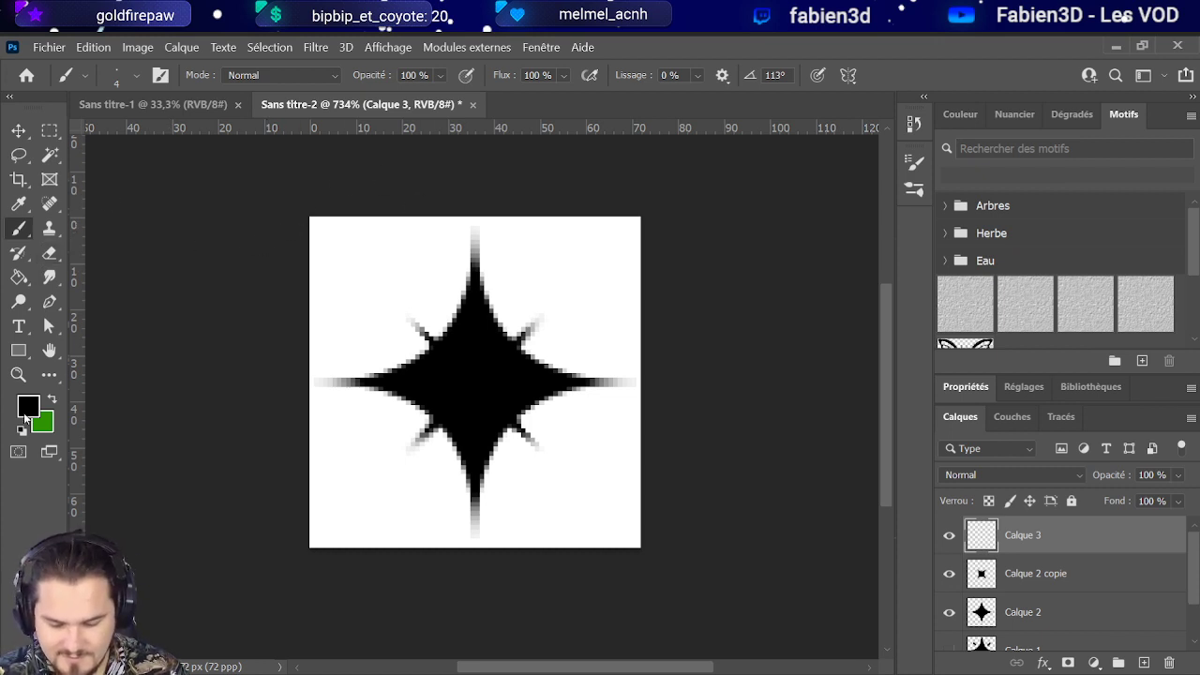
key(i)
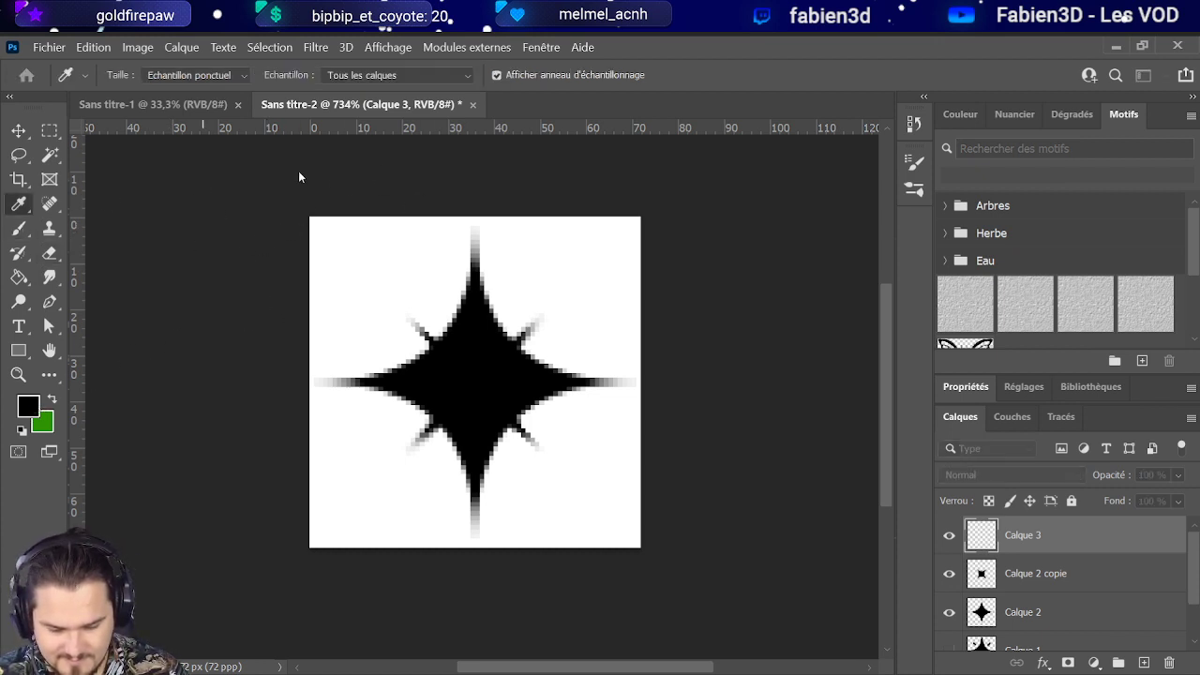
key(b)
alt+click(599, 259)
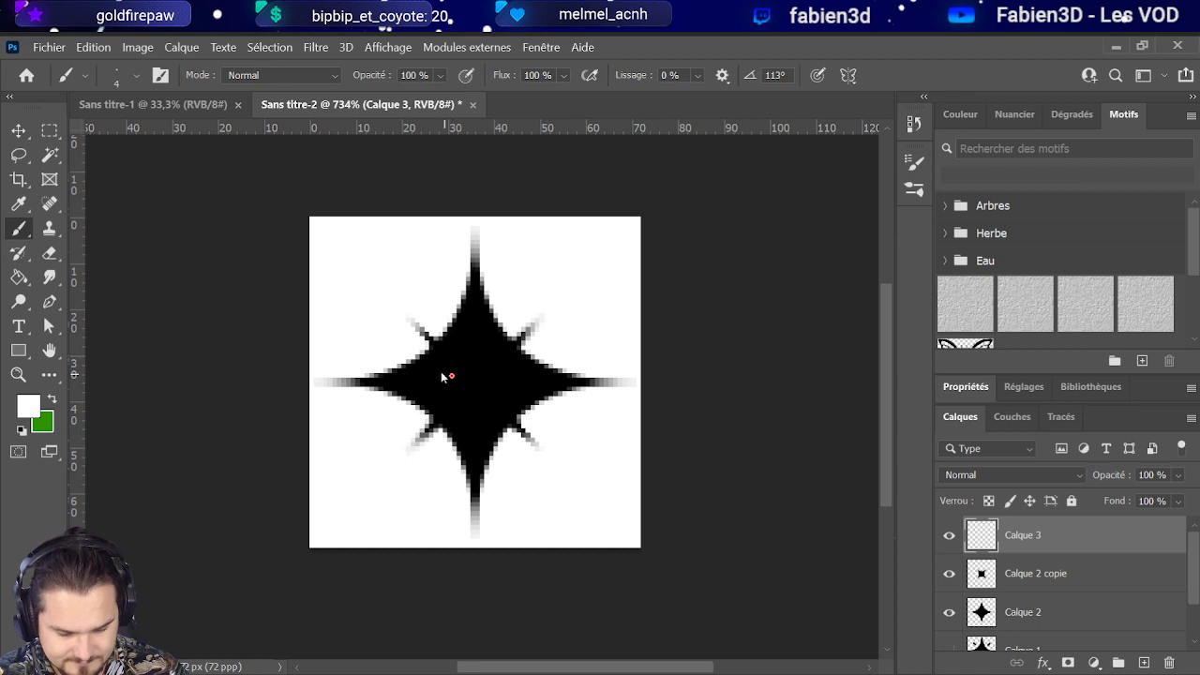
Step: Try to paint a thin vertical white eye on the star's left half with a size 2 brush
key(bracketleft)
key(bracketleft)
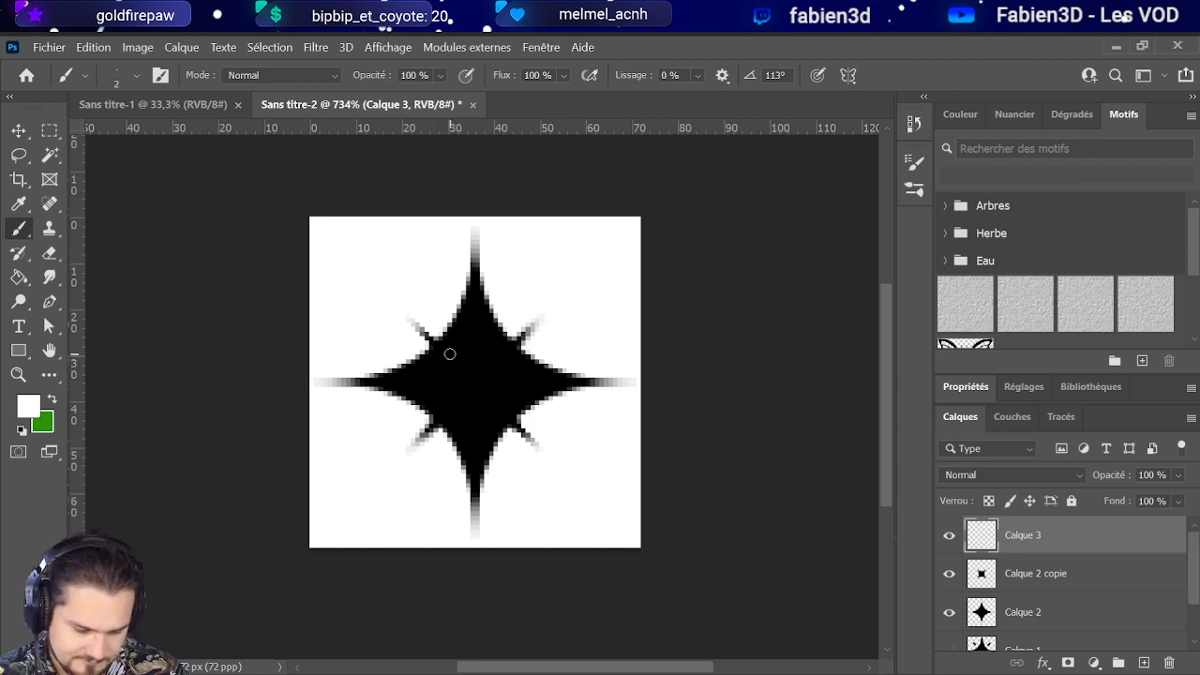
click(449, 353)
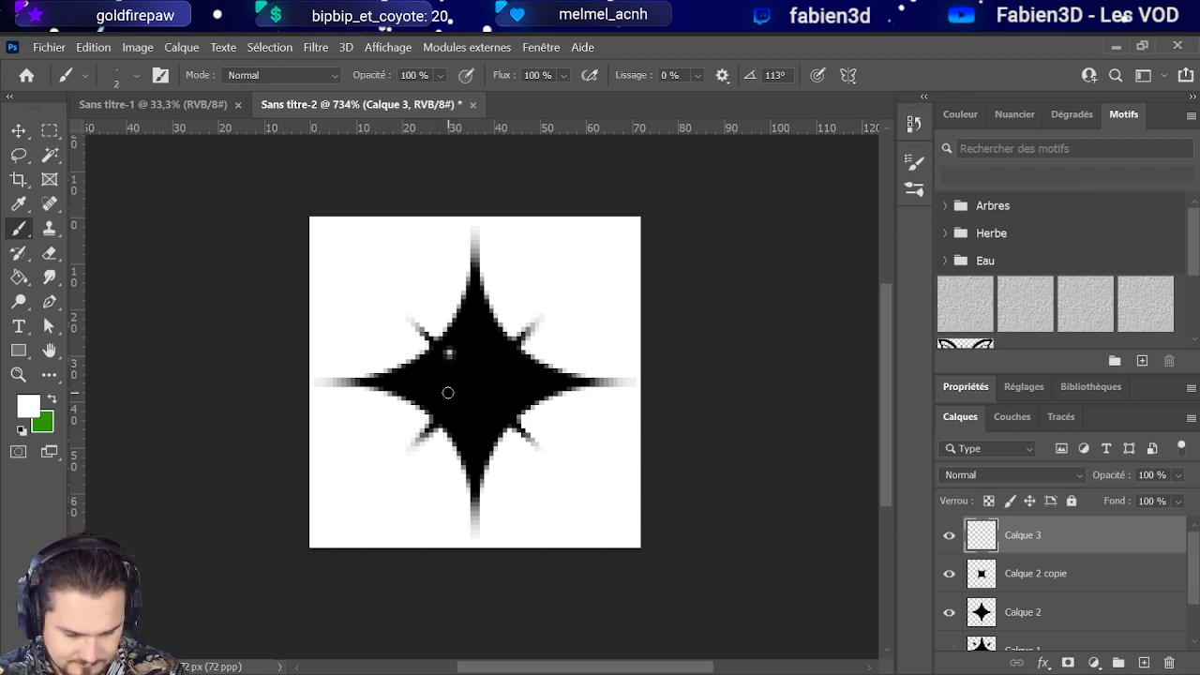
shift+click(450, 381)
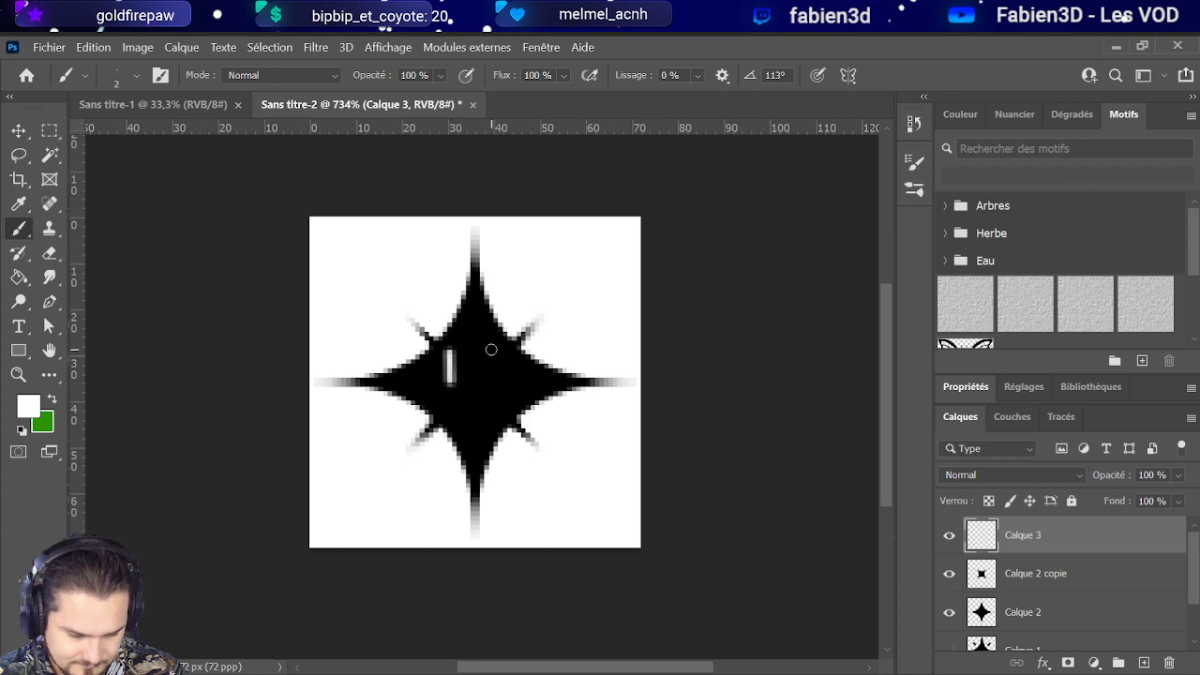
key(ctrl+z)
Step: Paint a short vertical white oval as the star's left eye on Calque 3 with a size 5 brush
key(bracketright)
key(bracketright)
key(bracketright)
click(449, 354)
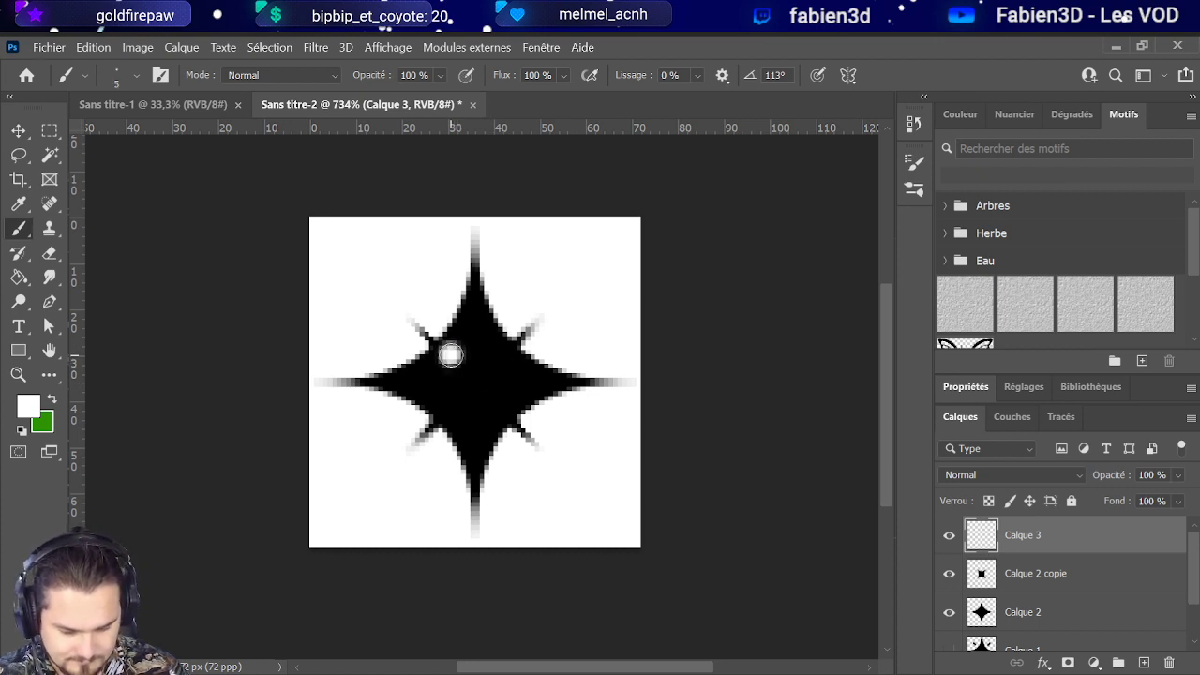
shift+click(451, 380)
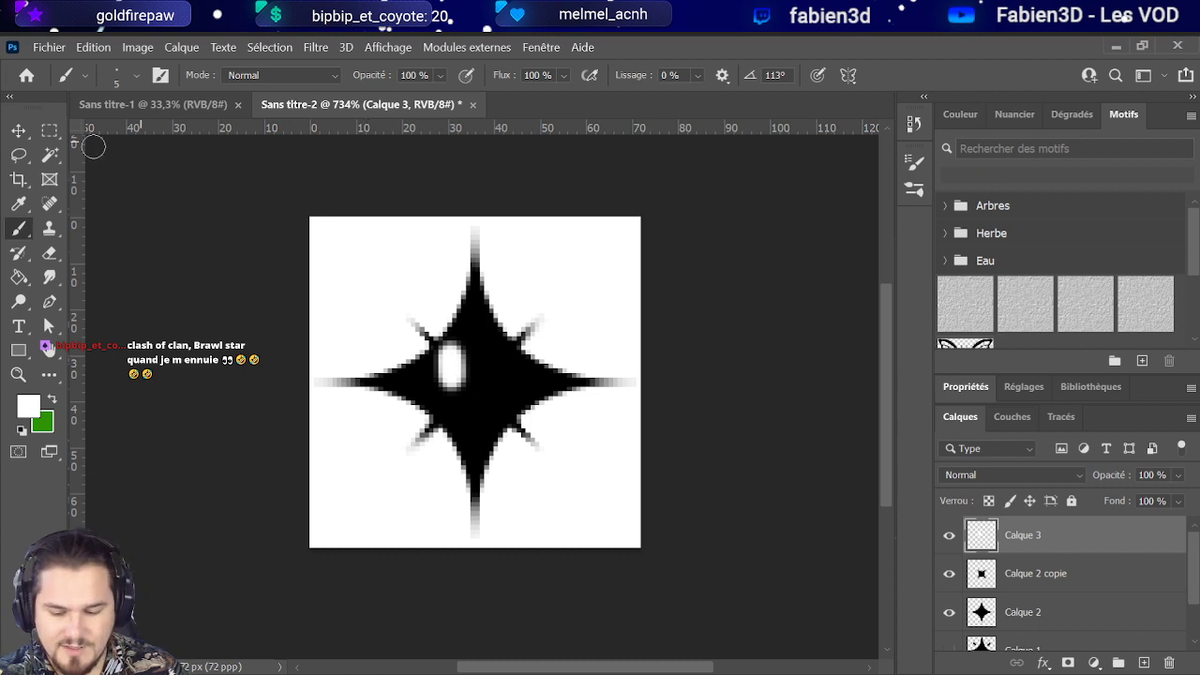
Step: Nudge the white eye slightly down, duplicate its layer and move the copy to the star's right half as the second eye
key(v)
drag(448, 362, 448, 363)
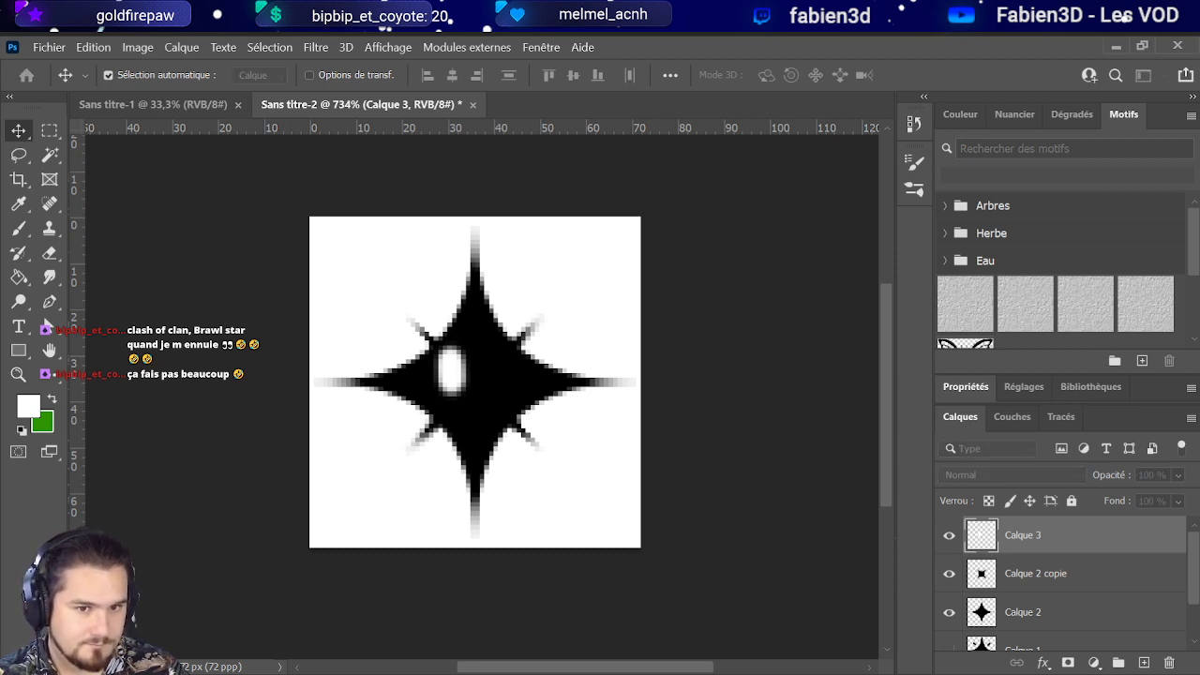
key(ctrl+j)
drag(477, 375, 499, 378)
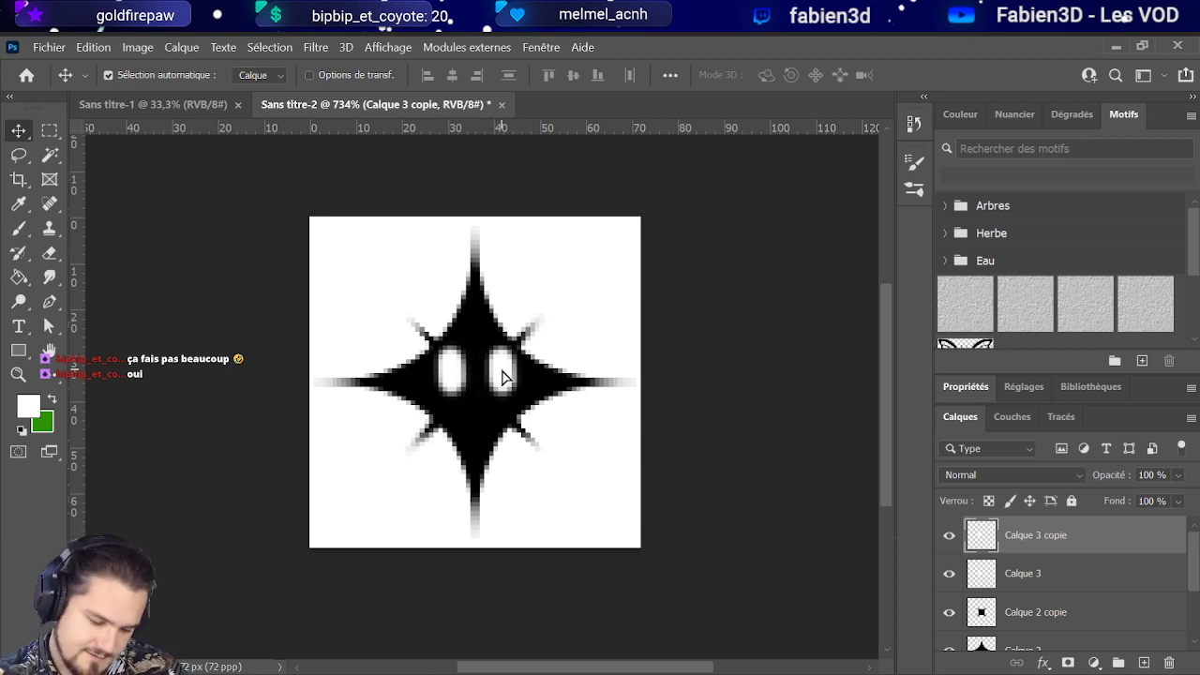
Step: Add a new layer above the eyes and paint a black pupil in each eye with a size 4 brush
scroll(622, 181, down, 1)
scroll(625, 186, up, 2)
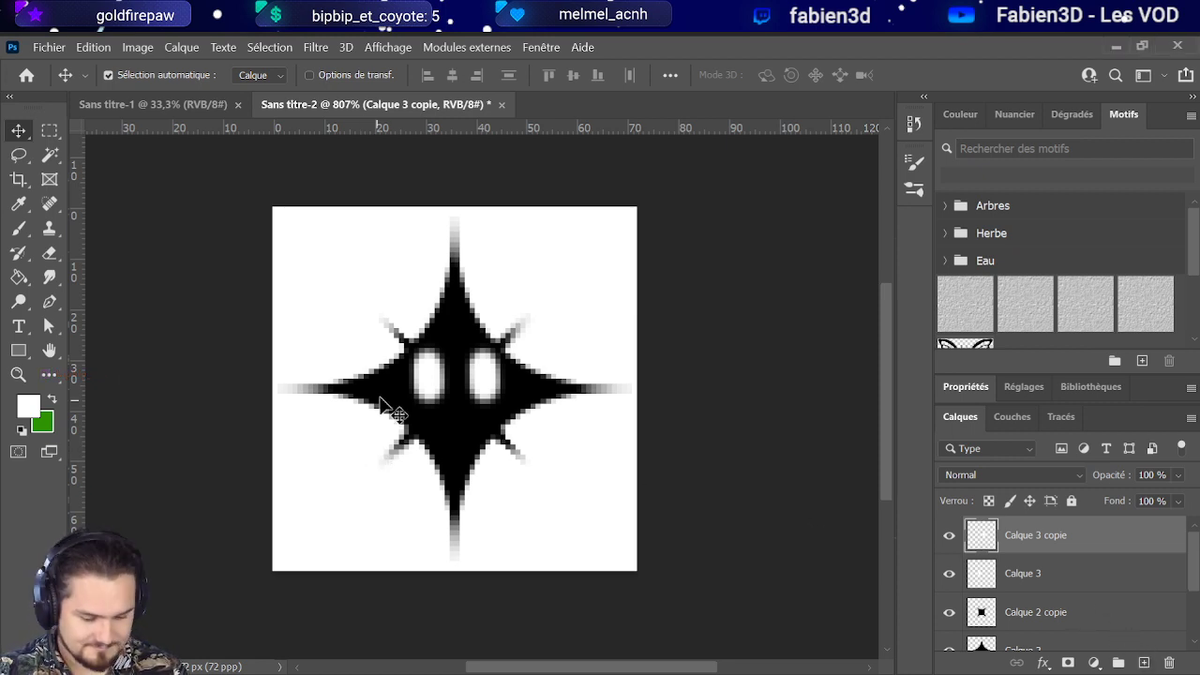
click(1142, 662)
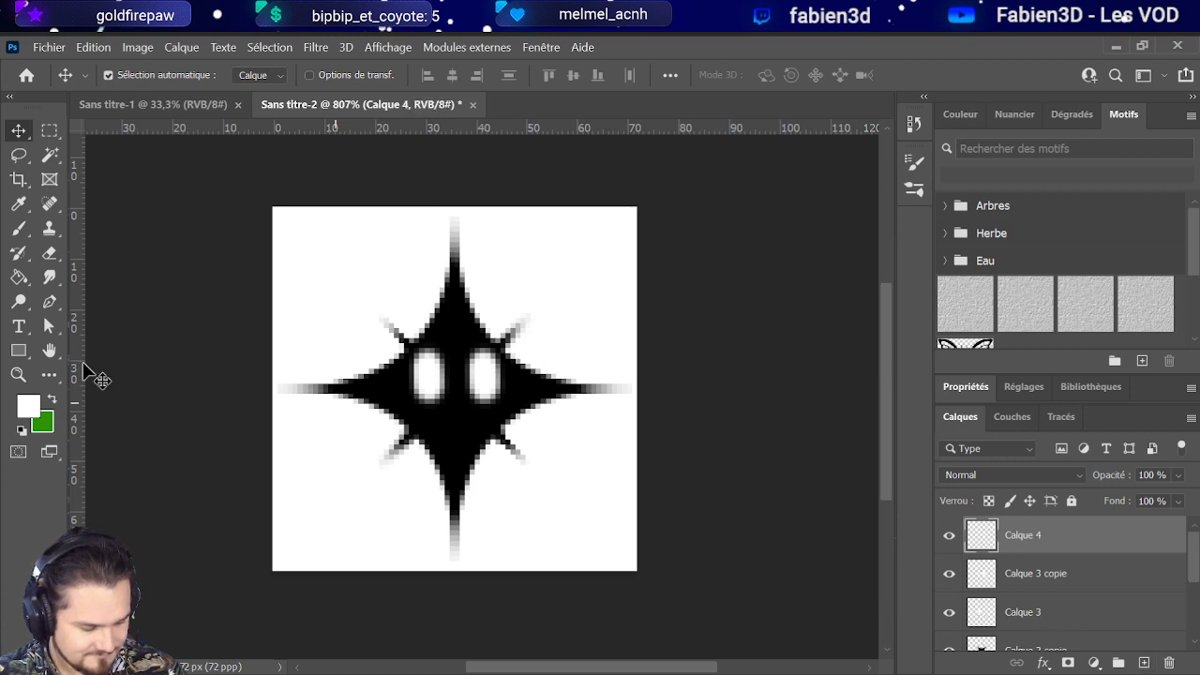
click(18, 228)
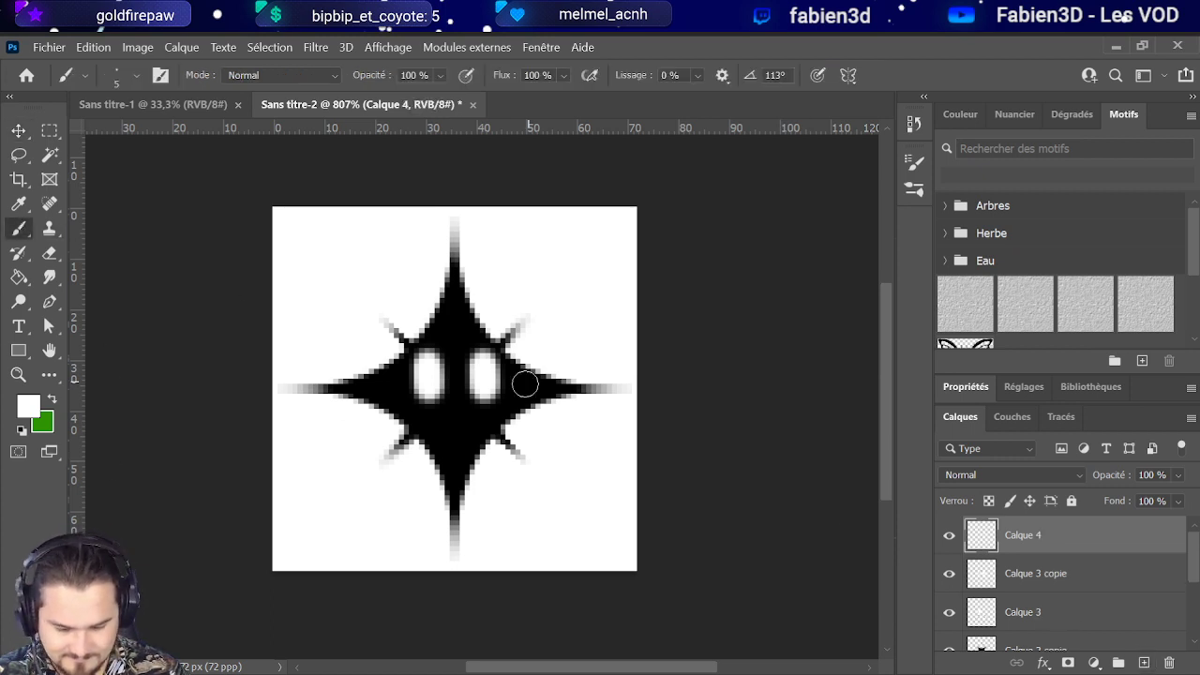
alt+click(455, 412)
key(bracketleft)
click(428, 387)
drag(429, 378, 429, 392)
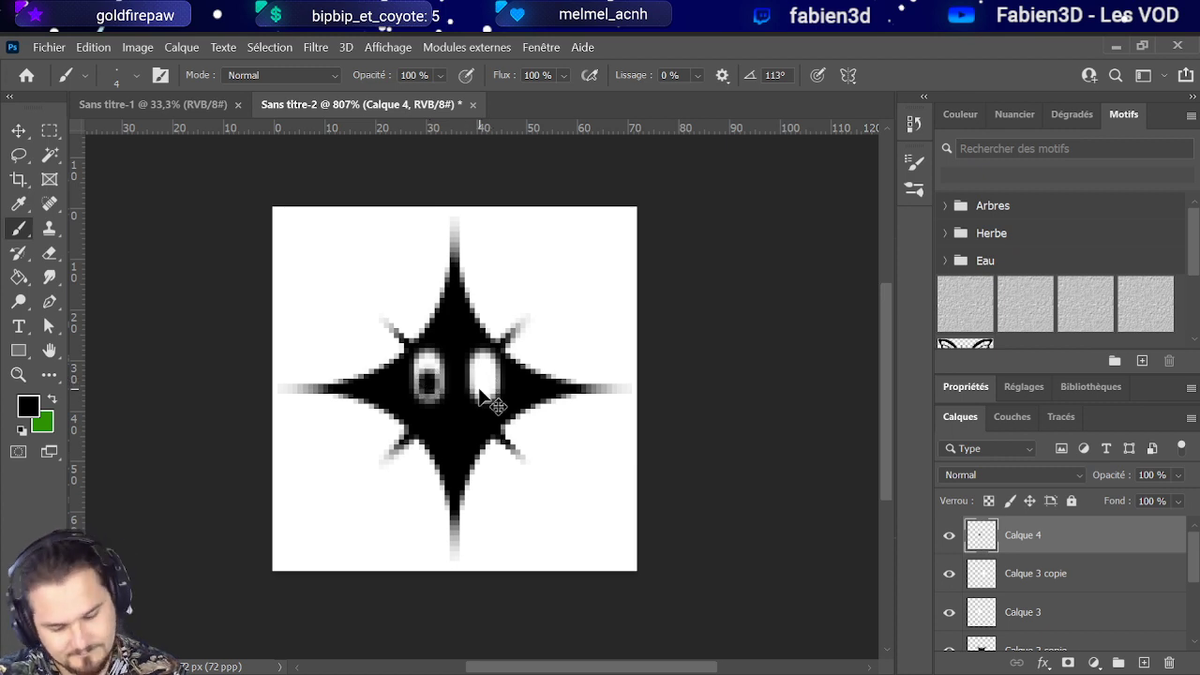
drag(484, 388, 483, 375)
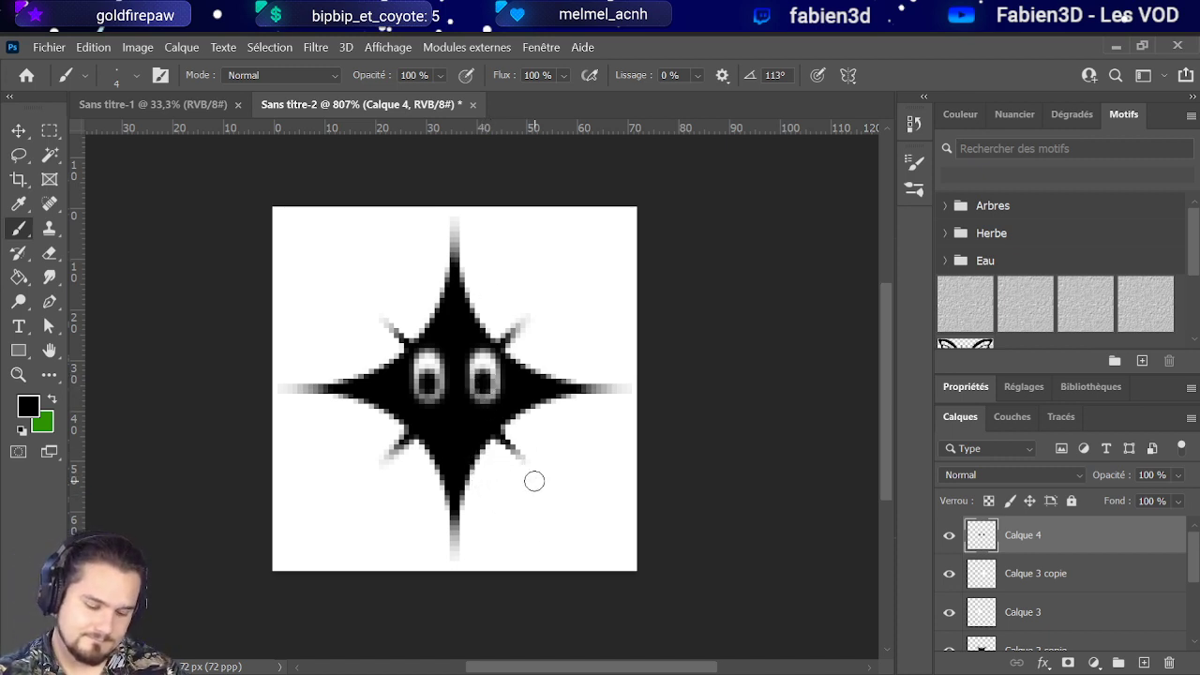
Step: Add another layer on top and paint a small white smiling mouth below the eyes with a size 3 brush
scroll(382, 494, down, 2)
scroll(381, 495, up, 2)
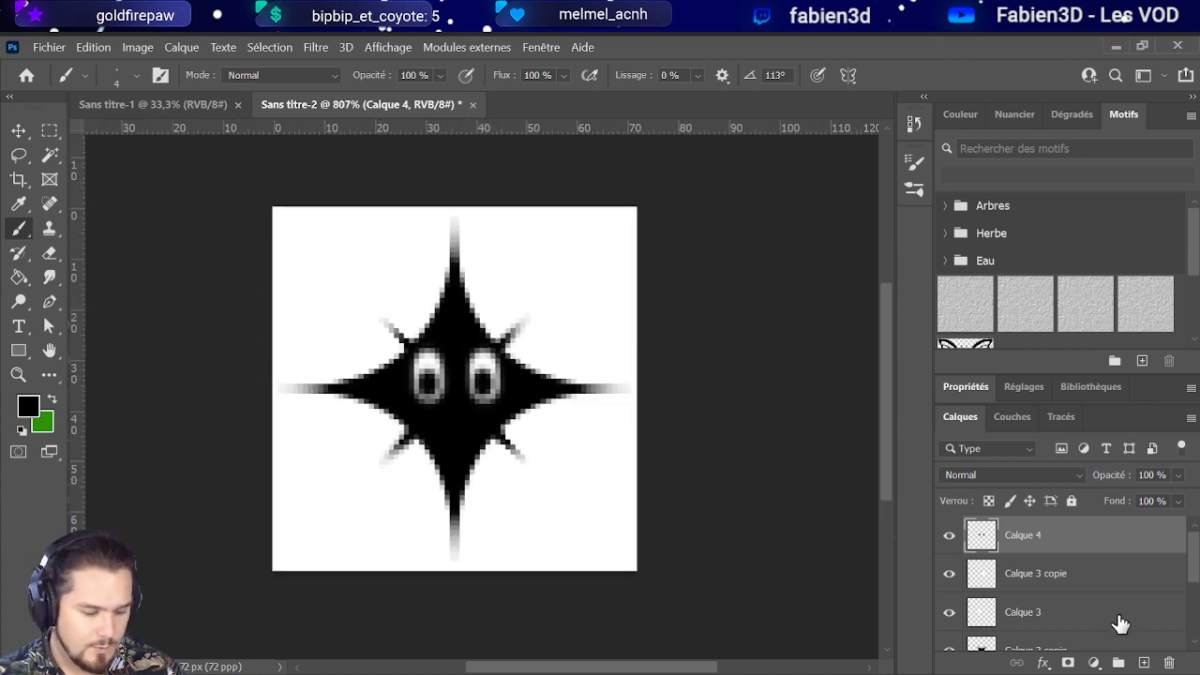
click(1145, 664)
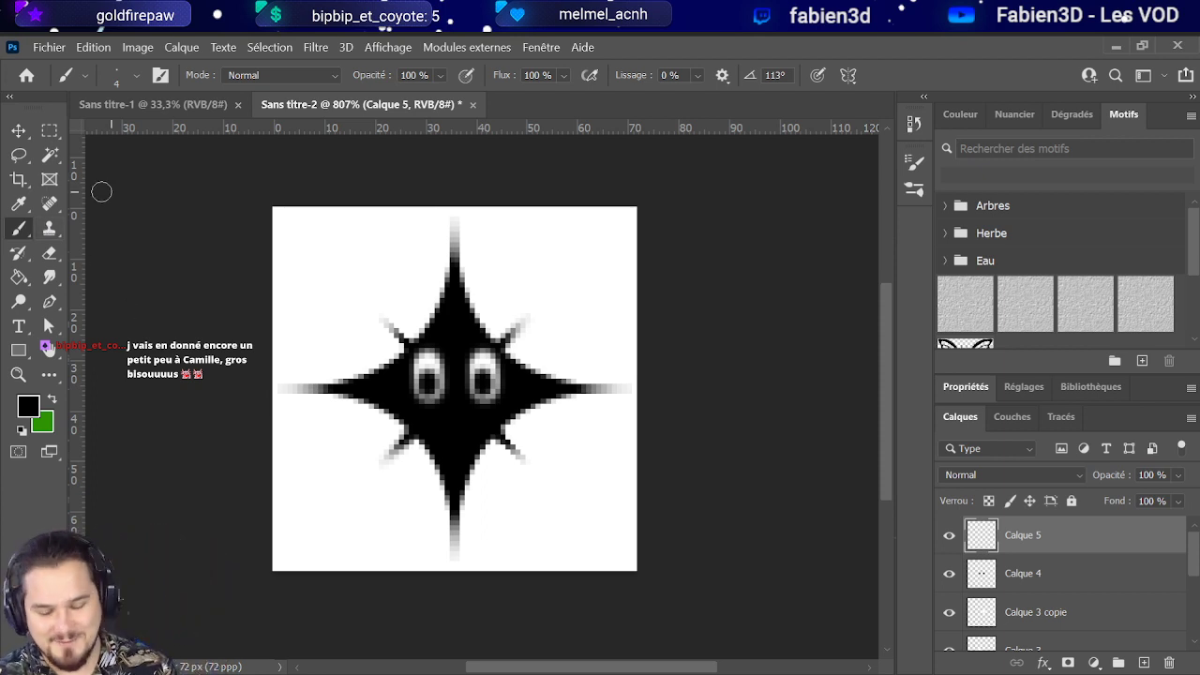
alt+click(442, 349)
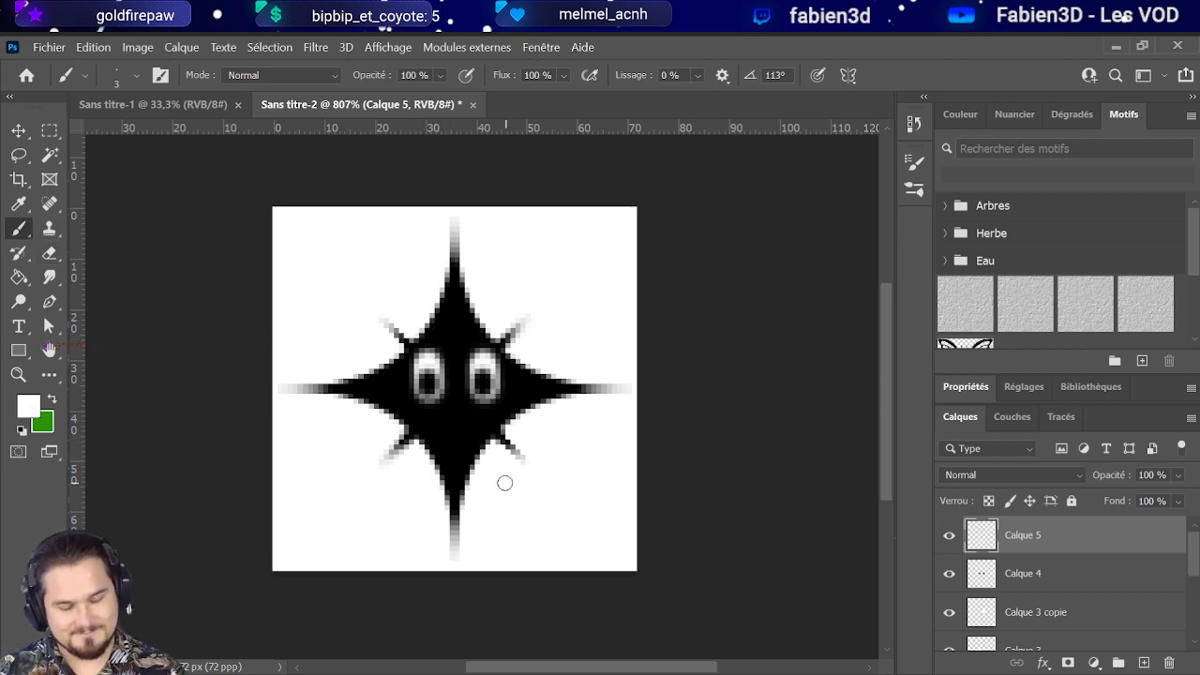
mouse_move(435, 418)
mouse_down()
mouse_move(478, 418)
mouse_move(437, 427)
mouse_move(455, 441)
mouse_move(455, 425)
mouse_up()
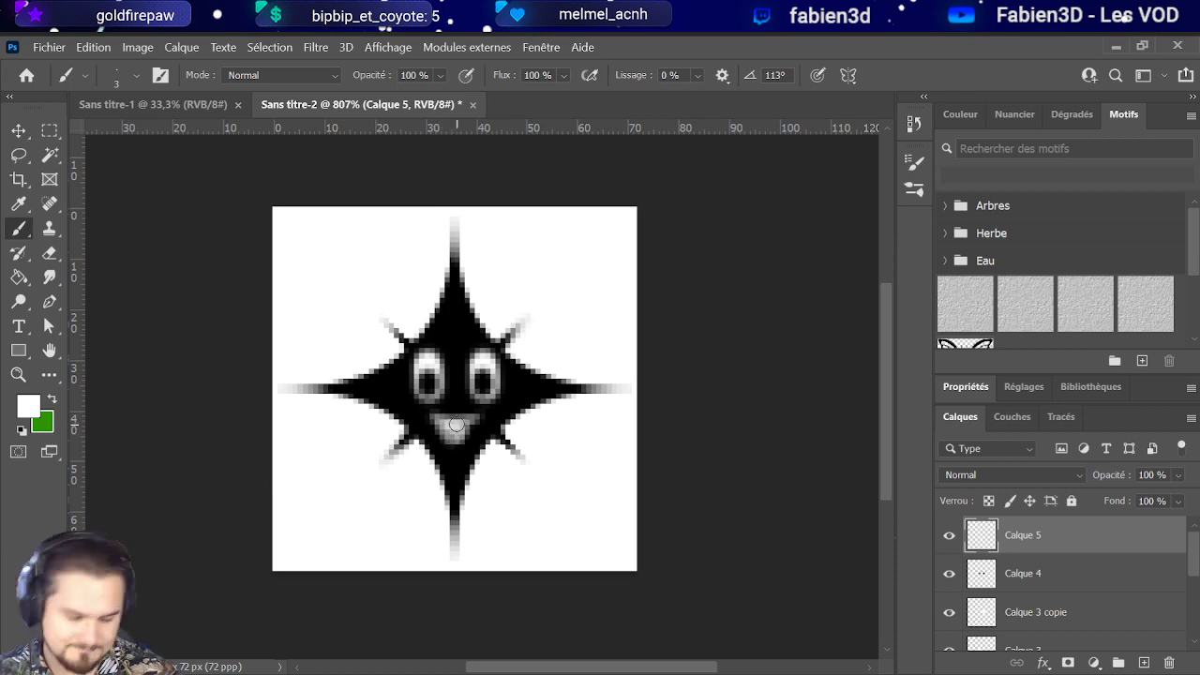
Step: Add a new empty layer directly above Calque 2 copie, beneath the eye layers
scroll(469, 507, down, 10)
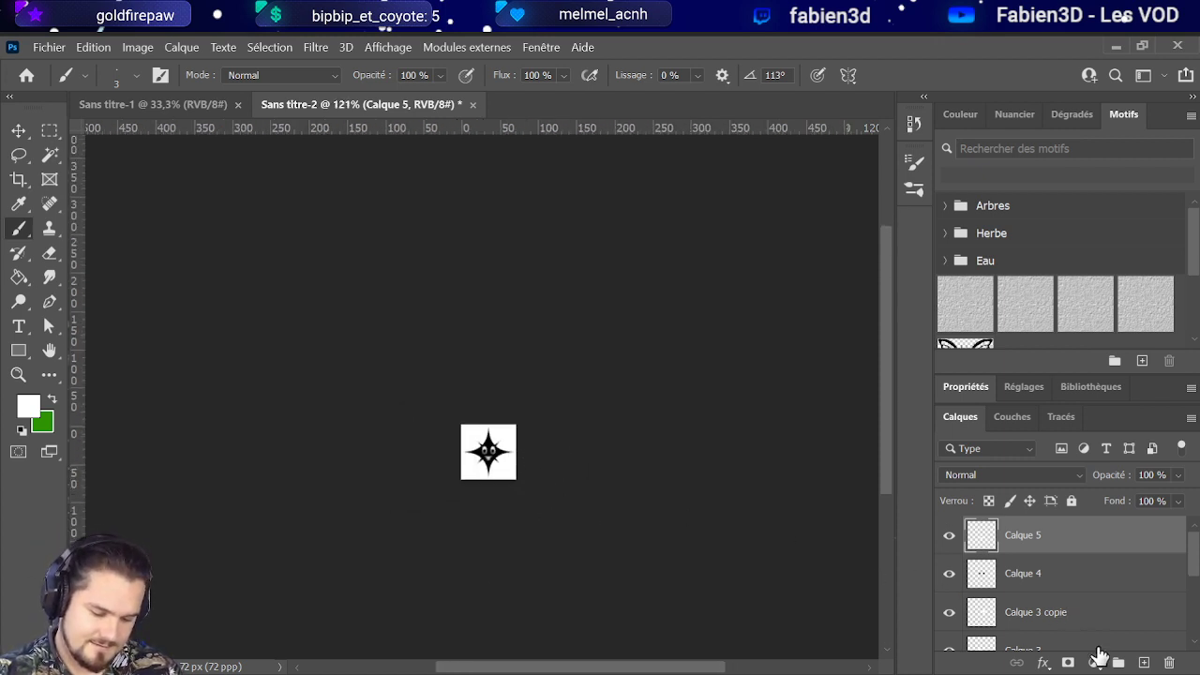
scroll(1045, 604, down, 3)
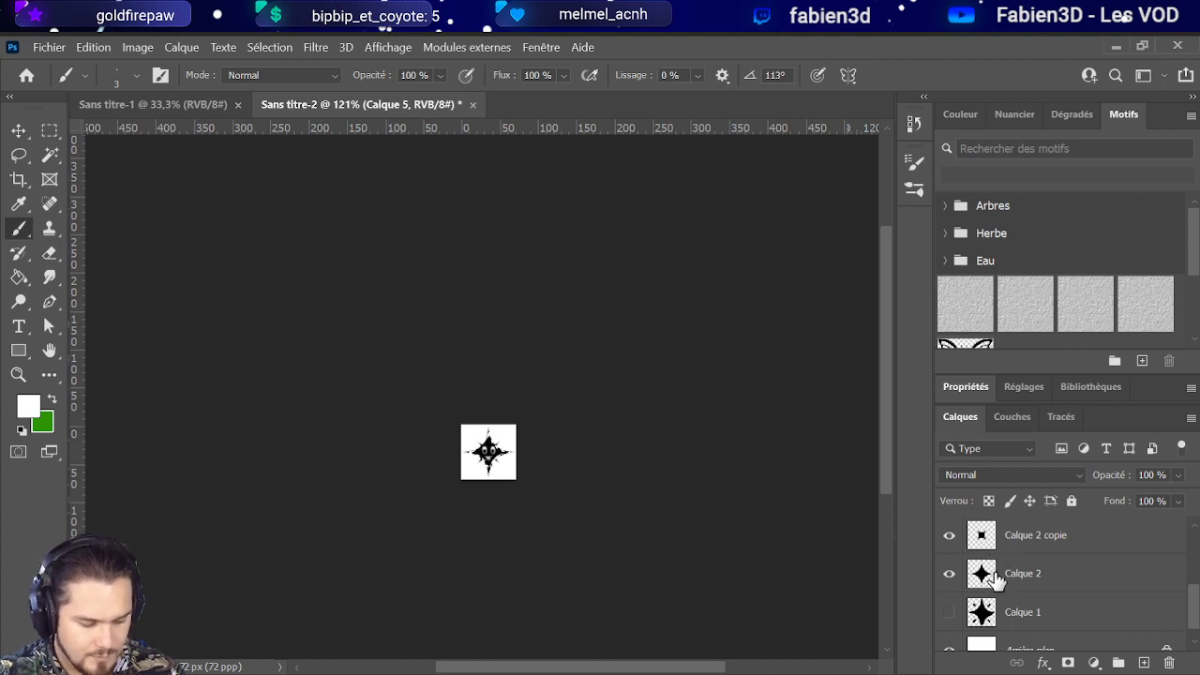
scroll(1041, 618, up, 2)
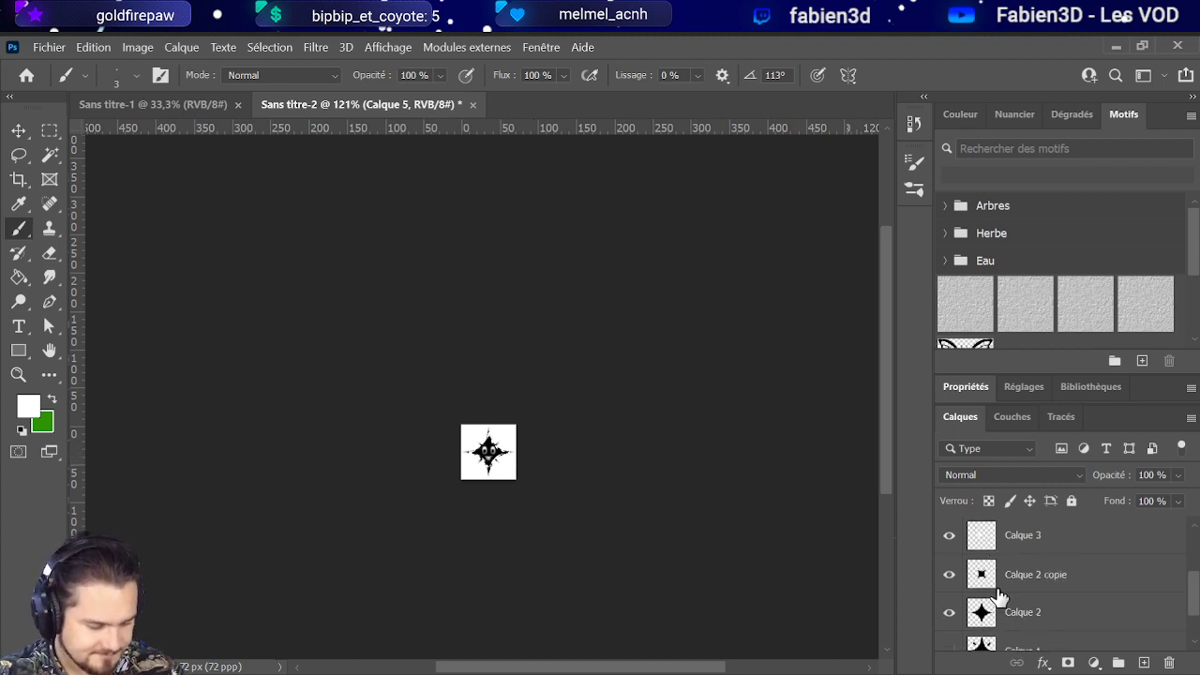
click(1010, 591)
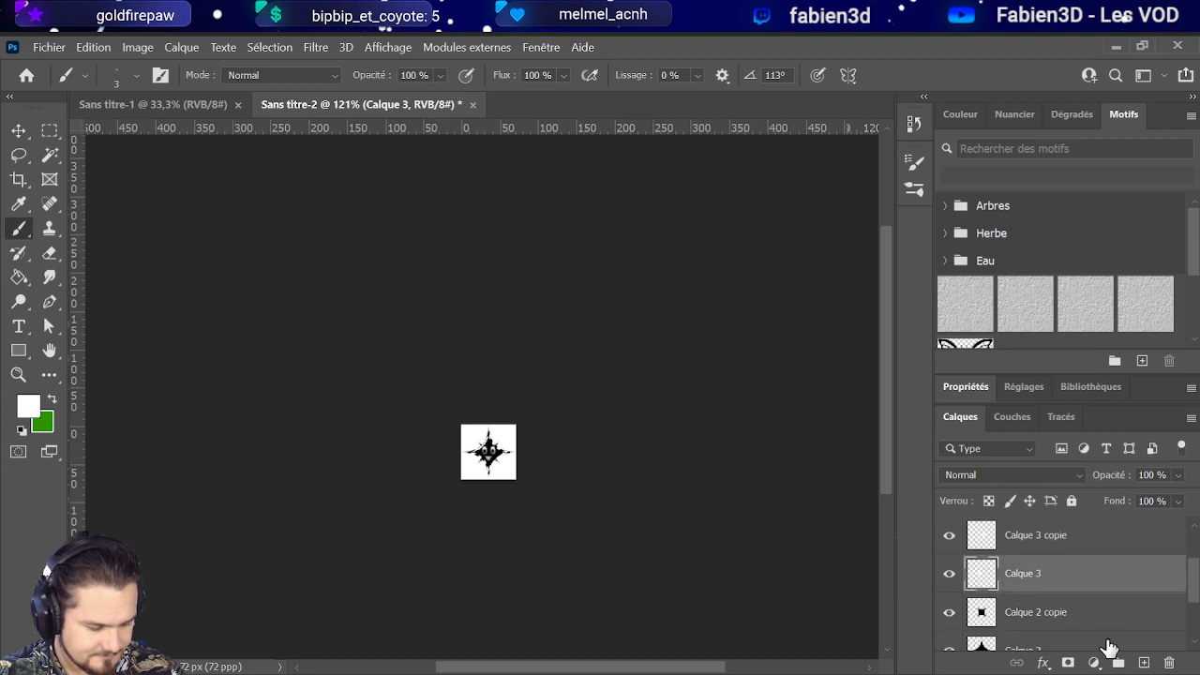
click(1093, 623)
click(1143, 663)
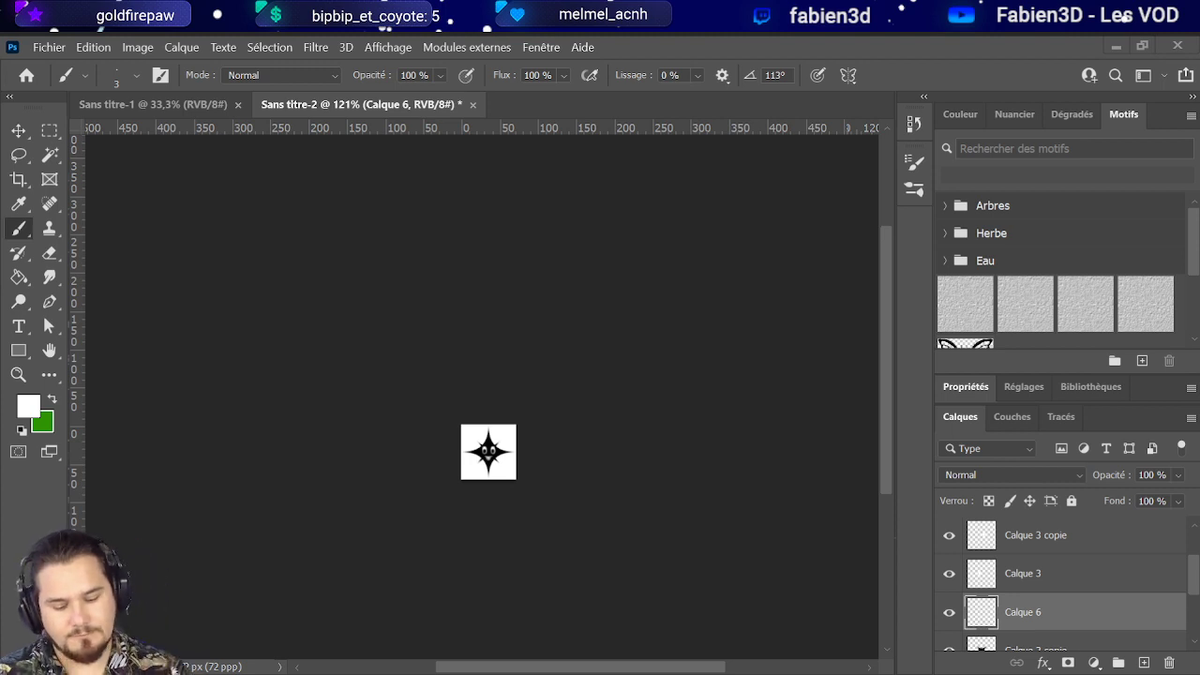
Step: Load the outline of the large black star as a selection, keeping Calque 6 active
scroll(495, 447, up, 10)
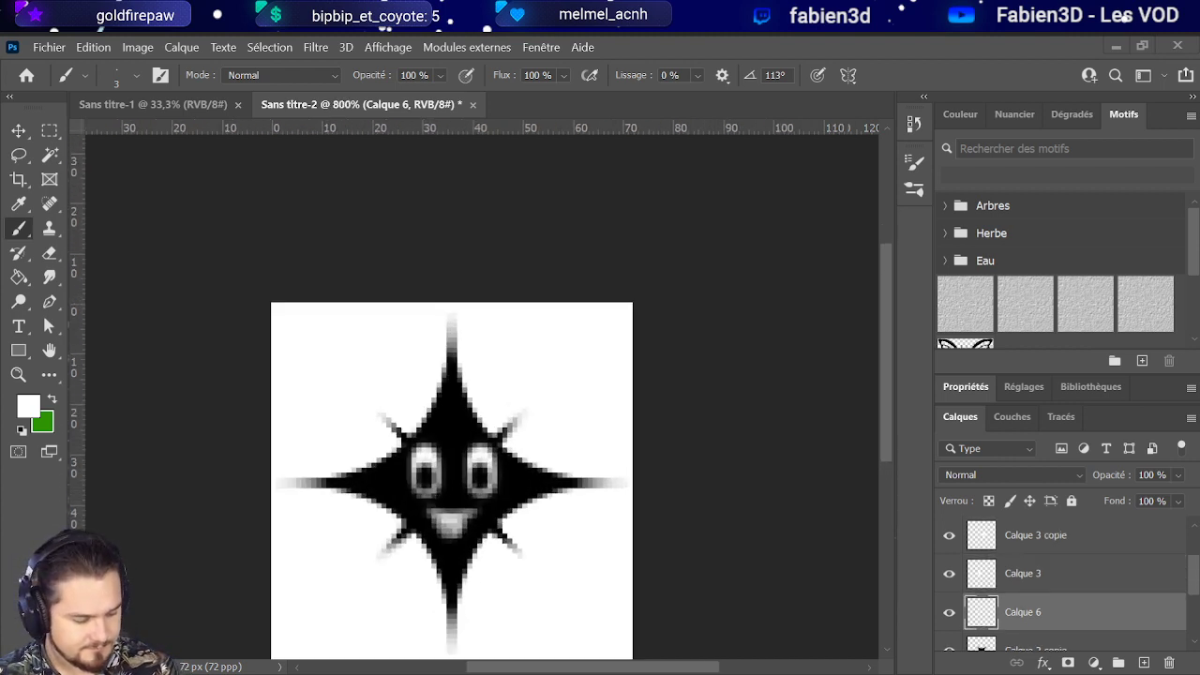
scroll(1064, 590, down, 1)
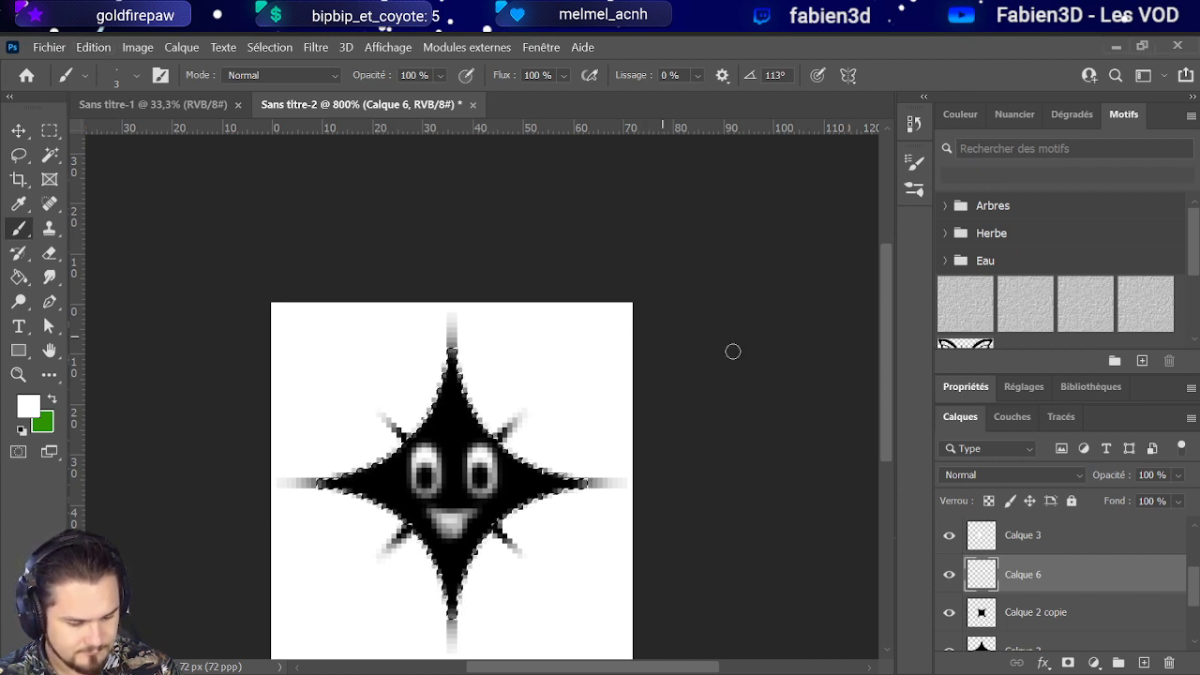
scroll(1059, 609, up, 2)
scroll(1057, 607, down, 1)
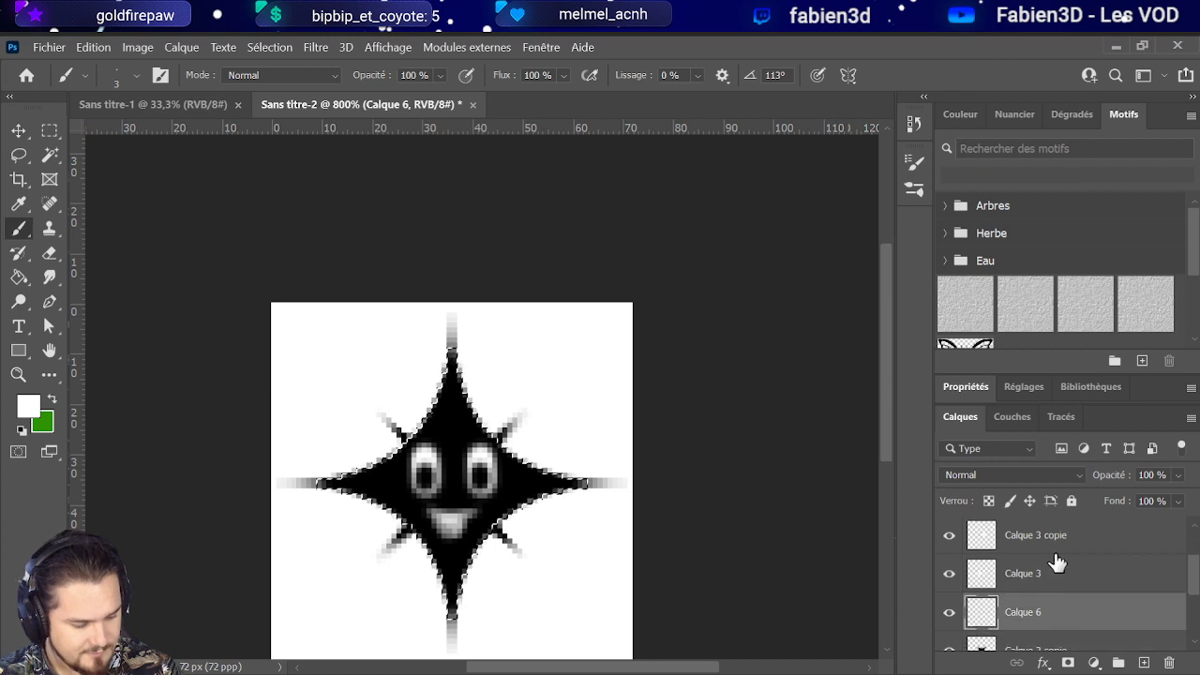
scroll(1051, 611, up, 1)
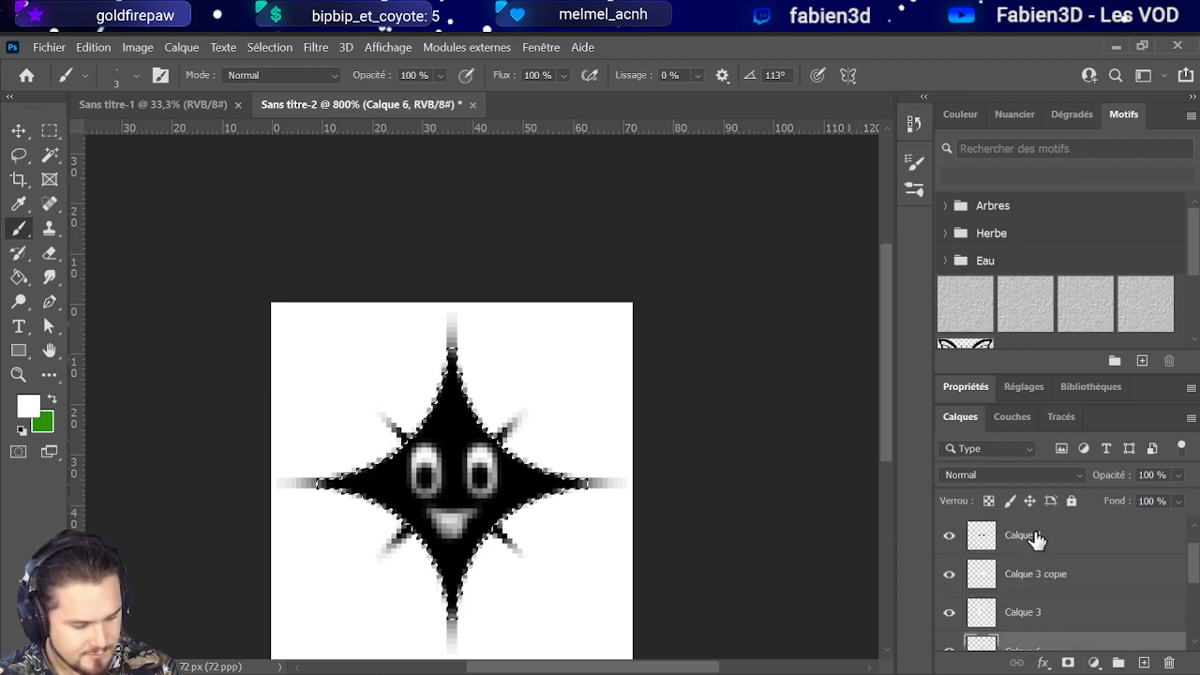
Step: Select the layers from Calque 4 down to Calque 6 and merge them into a single eyes layer
shift+click(1036, 535)
click(1036, 574)
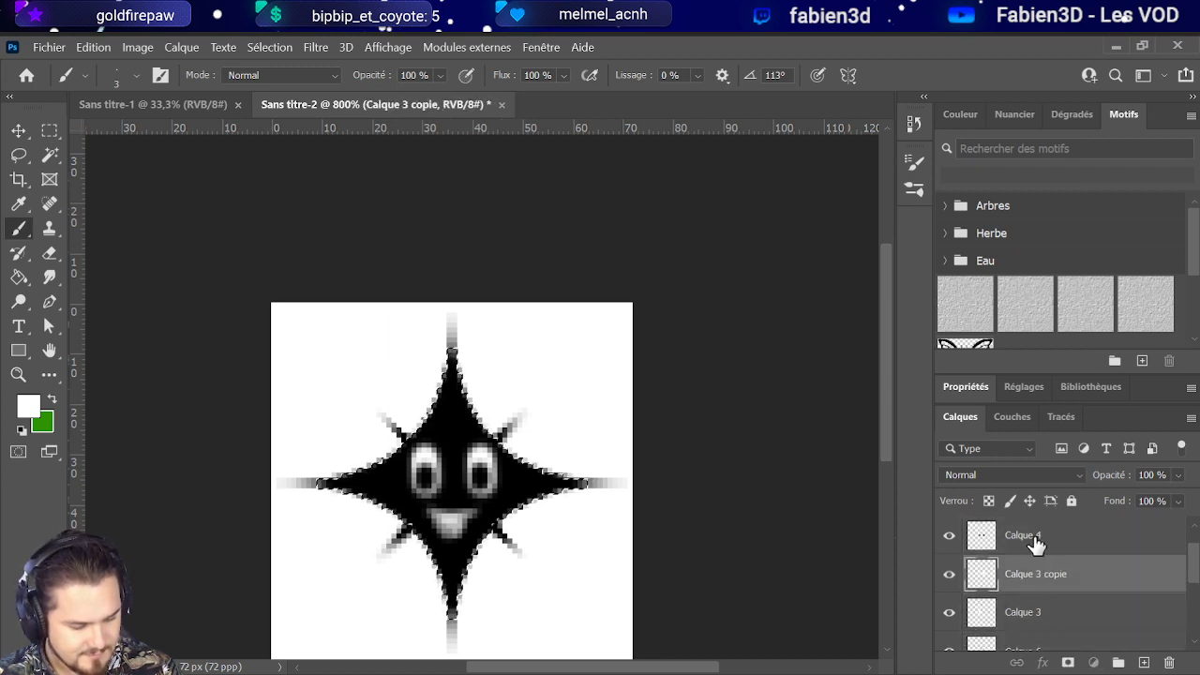
click(1034, 539)
scroll(1033, 579, down, 3)
scroll(1034, 579, up, 1)
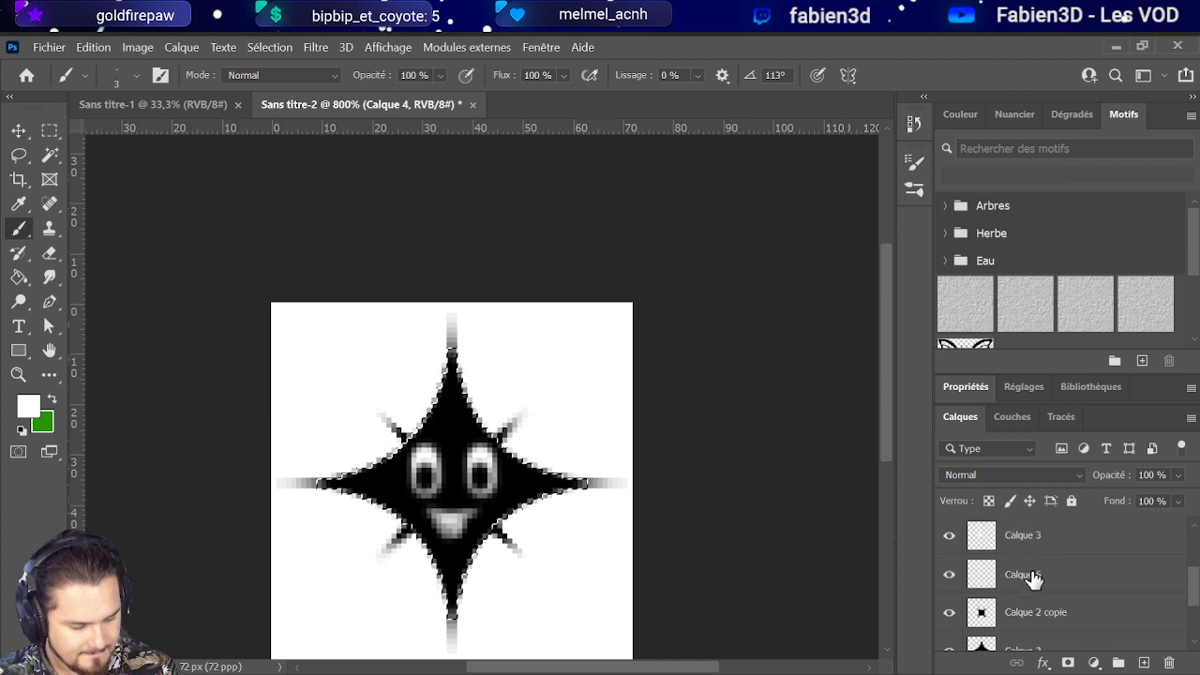
shift+click(1031, 575)
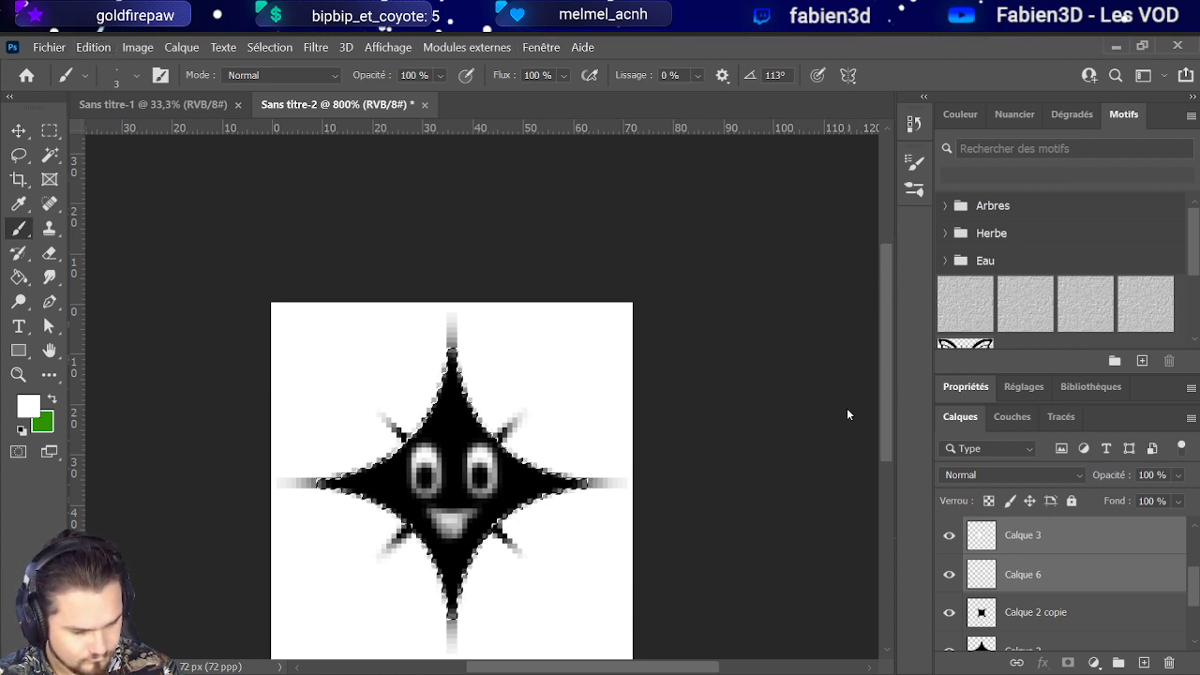
key(Delete)
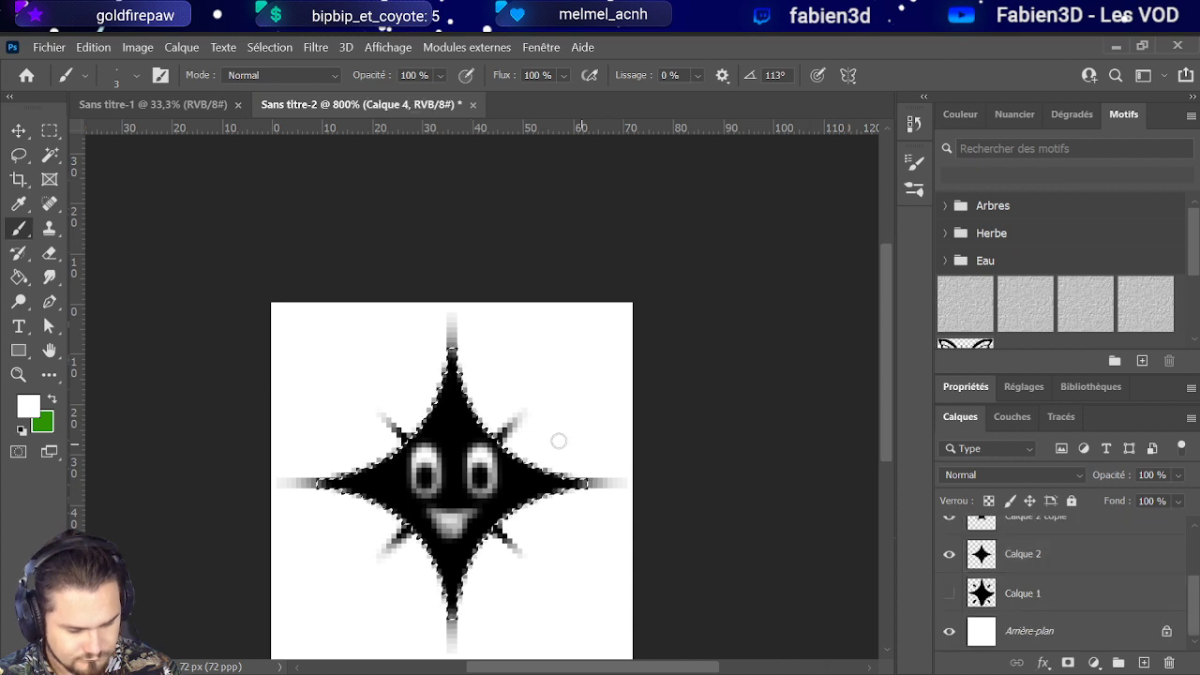
scroll(1065, 595, up, 3)
key(ctrl+z)
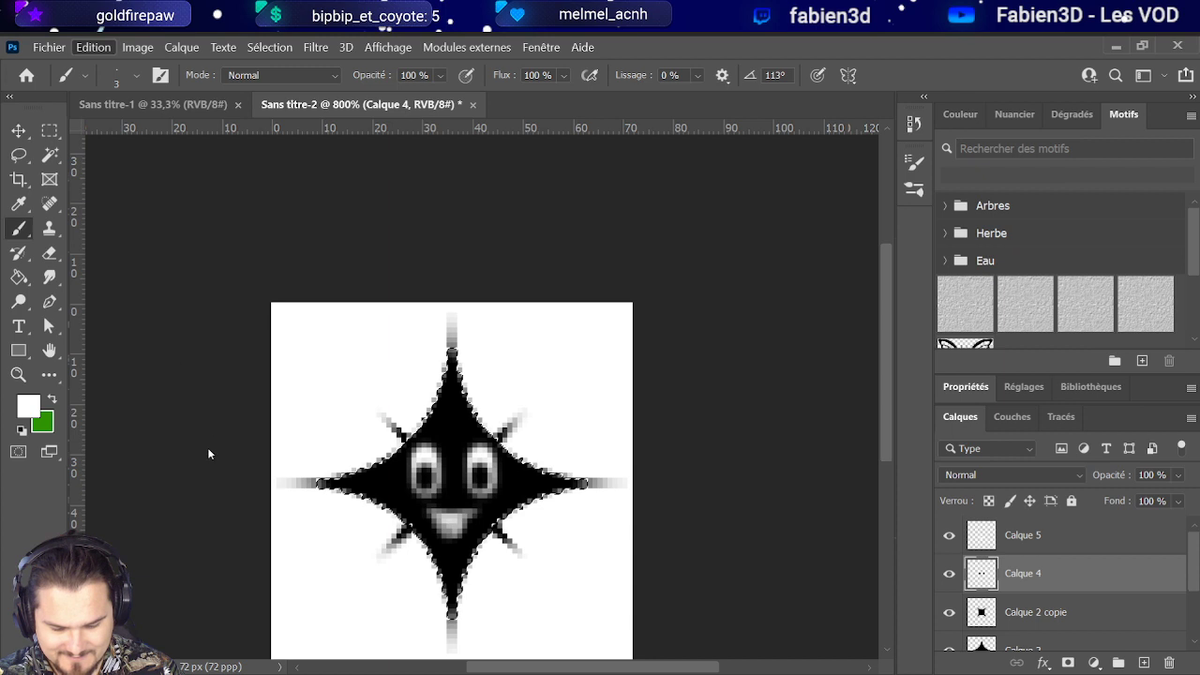
Step: Try scaling the merged eyes to 50% width and 75% height and centring them on the star, and undo both changes
key(ctrl+t)
drag(626, 312, 450, 396)
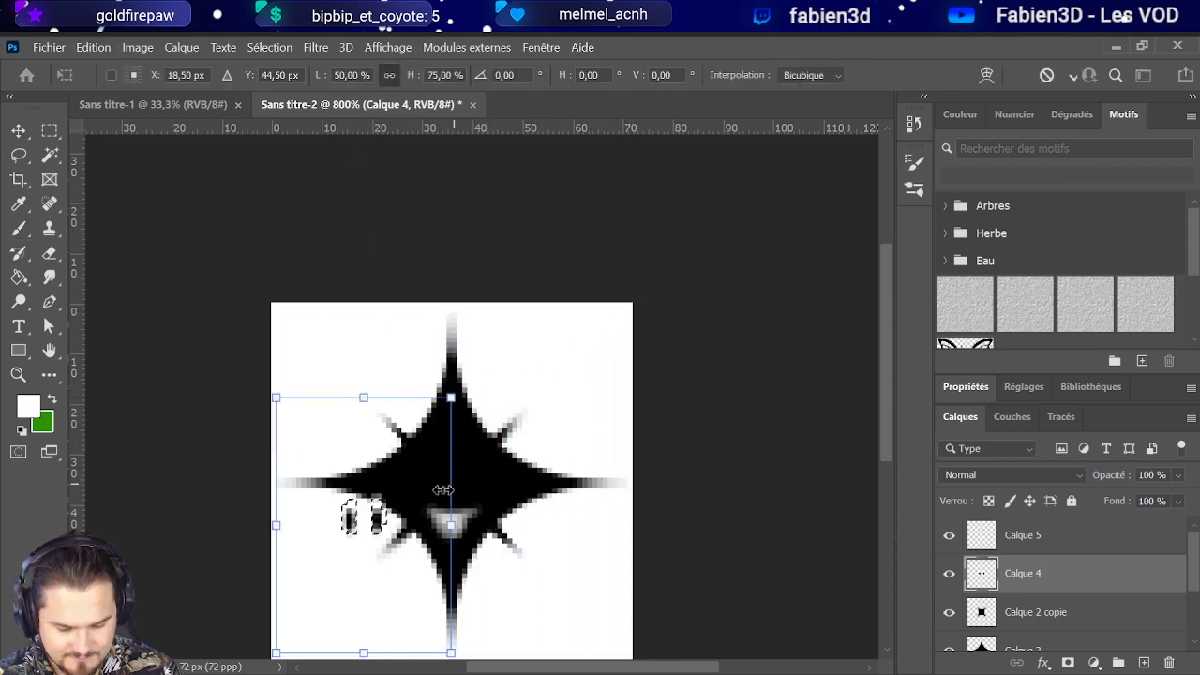
drag(378, 523, 466, 477)
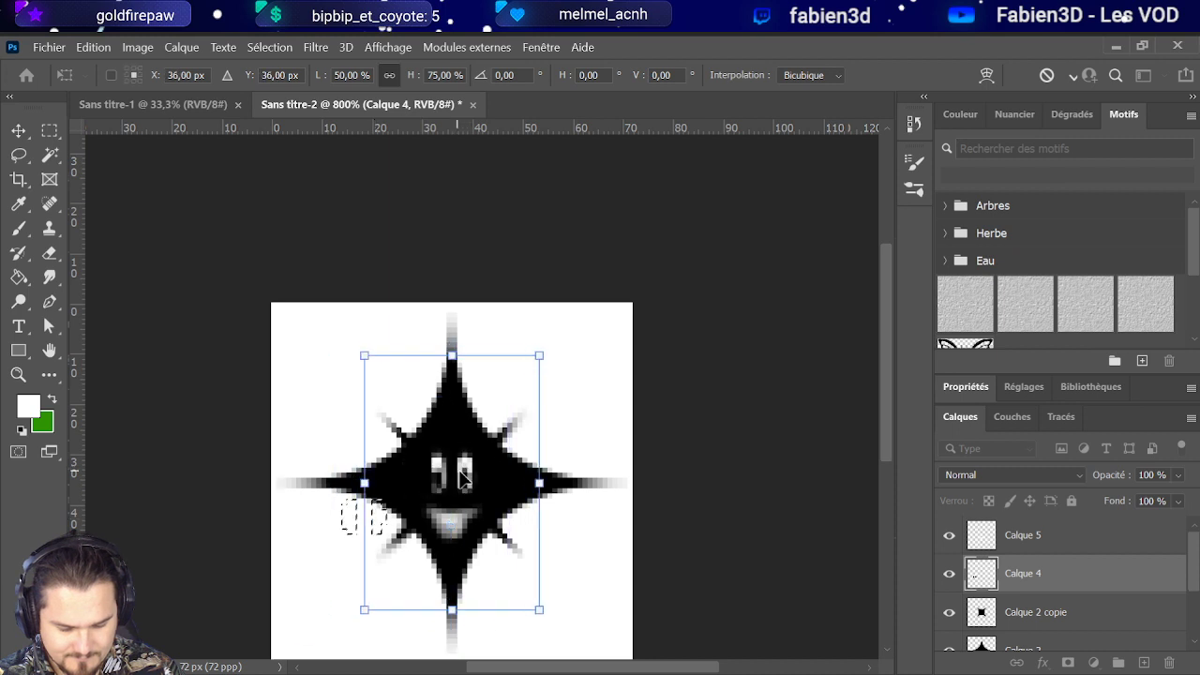
key(ctrl+z)
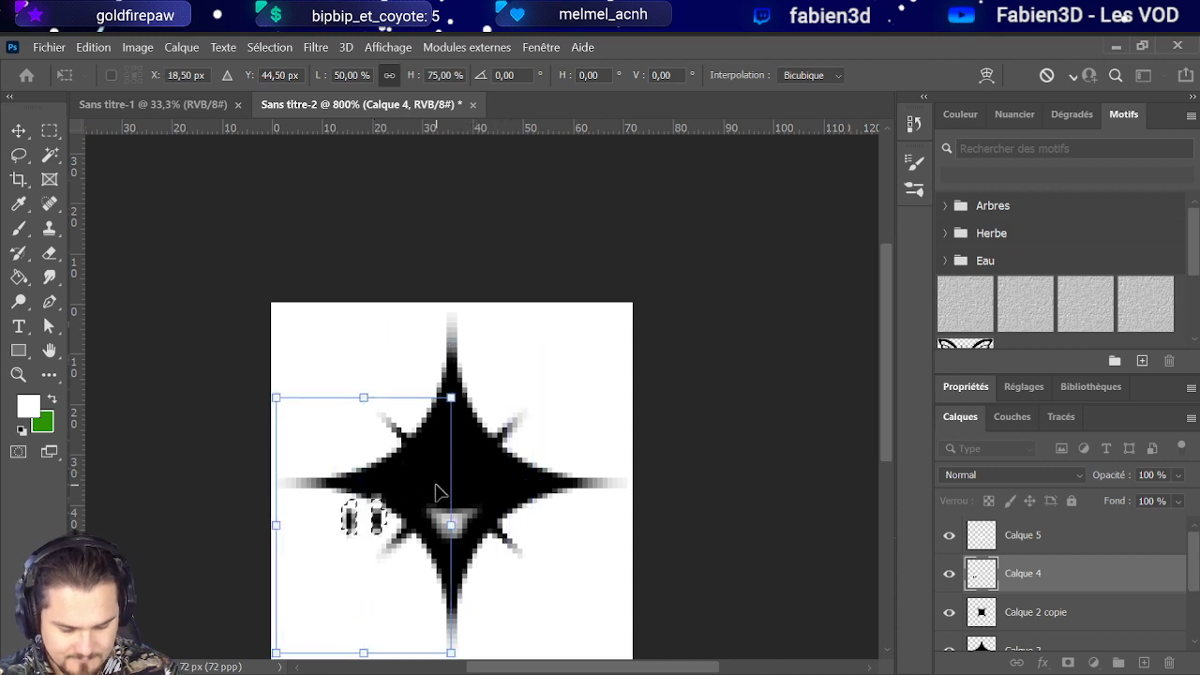
key(ctrl+z)
Step: Transform the merged eyes to about 143% width and 99% height, positioned at X 36 px and Y 36.5 px
scroll(509, 473, down, 4)
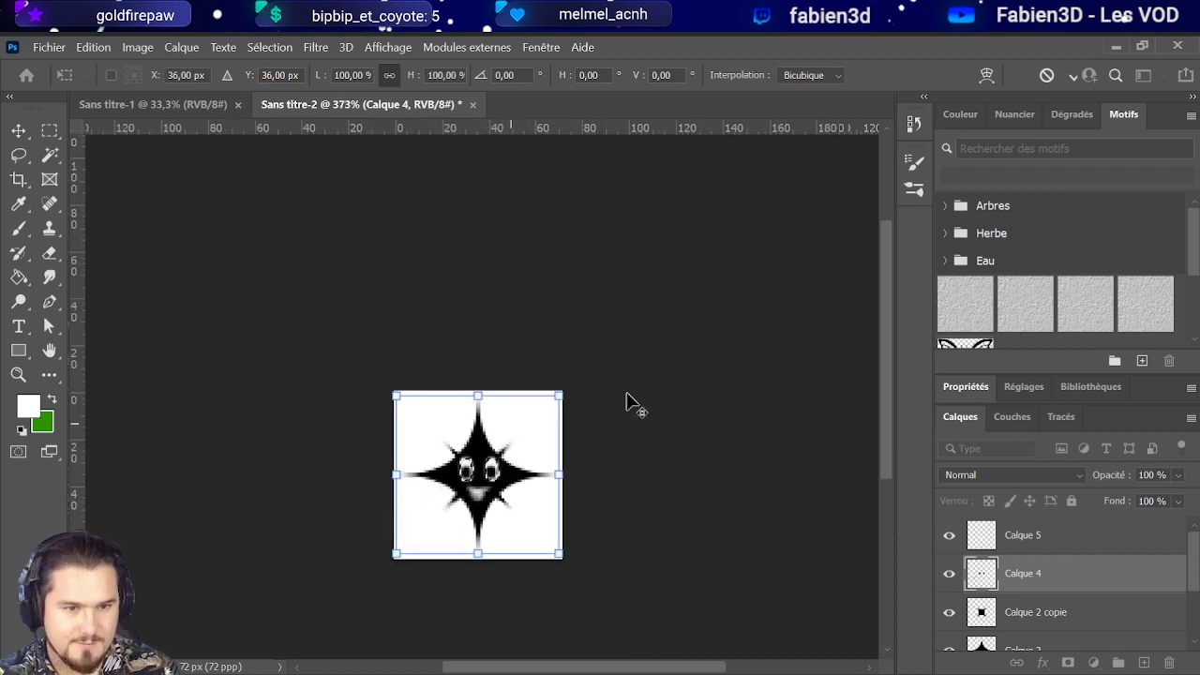
scroll(527, 492, up, 2)
scroll(509, 474, up, 1)
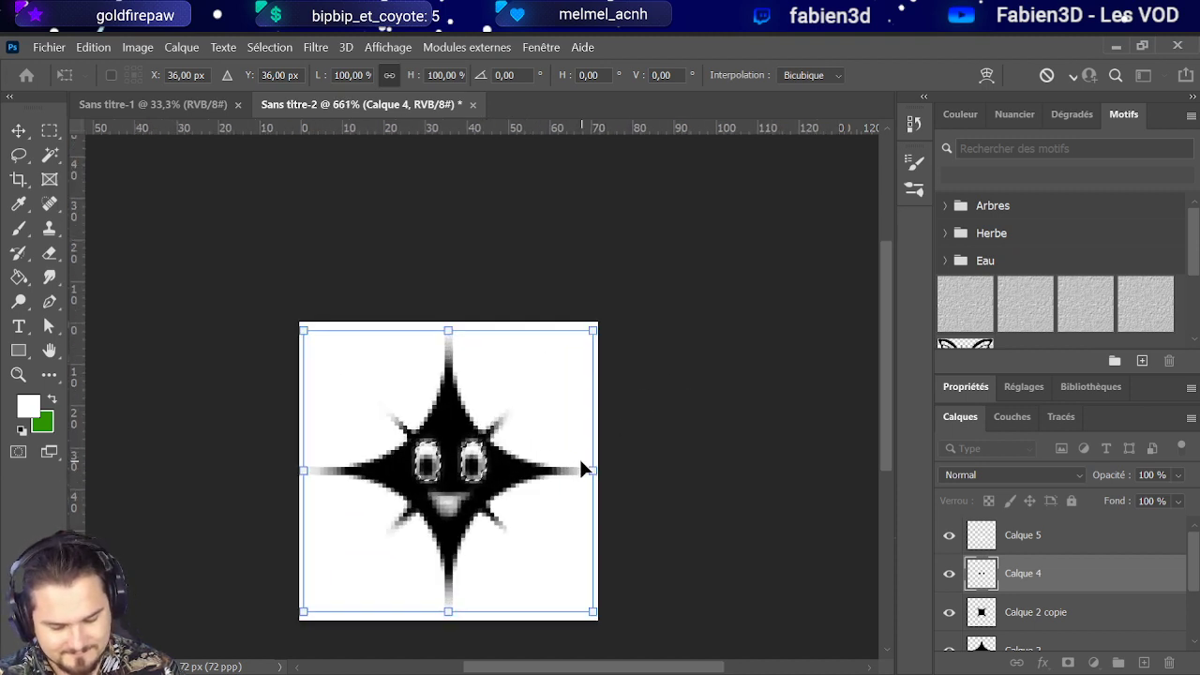
drag(460, 339, 448, 416)
drag(485, 507, 481, 474)
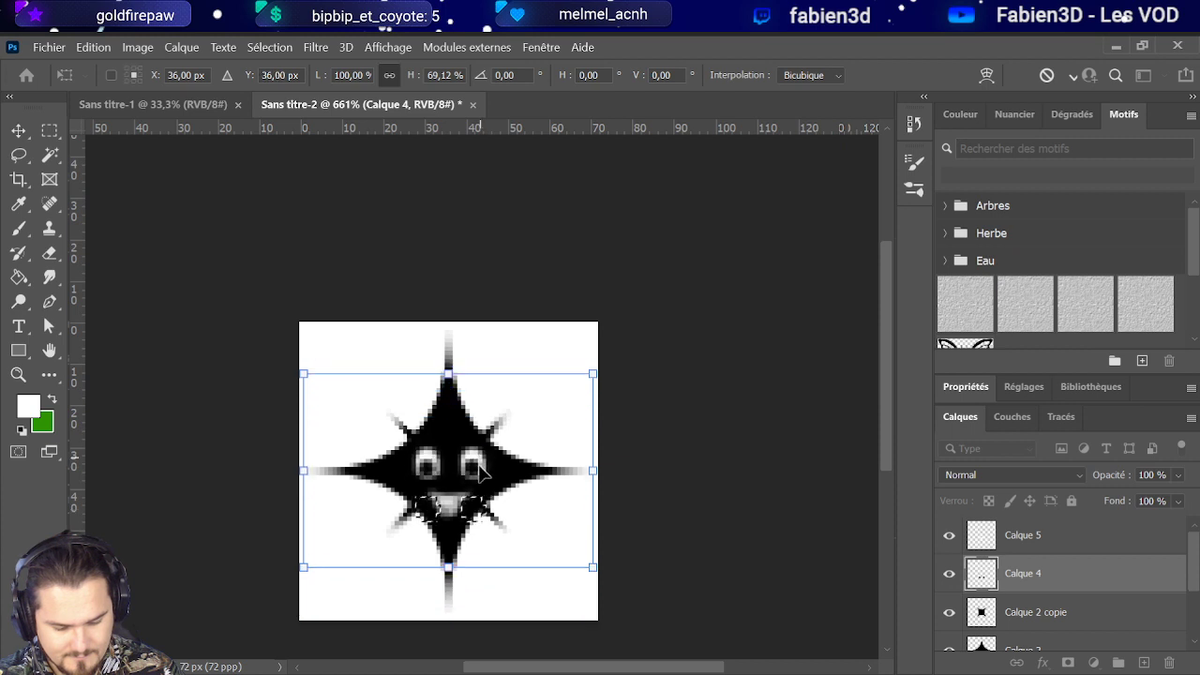
key(Left)
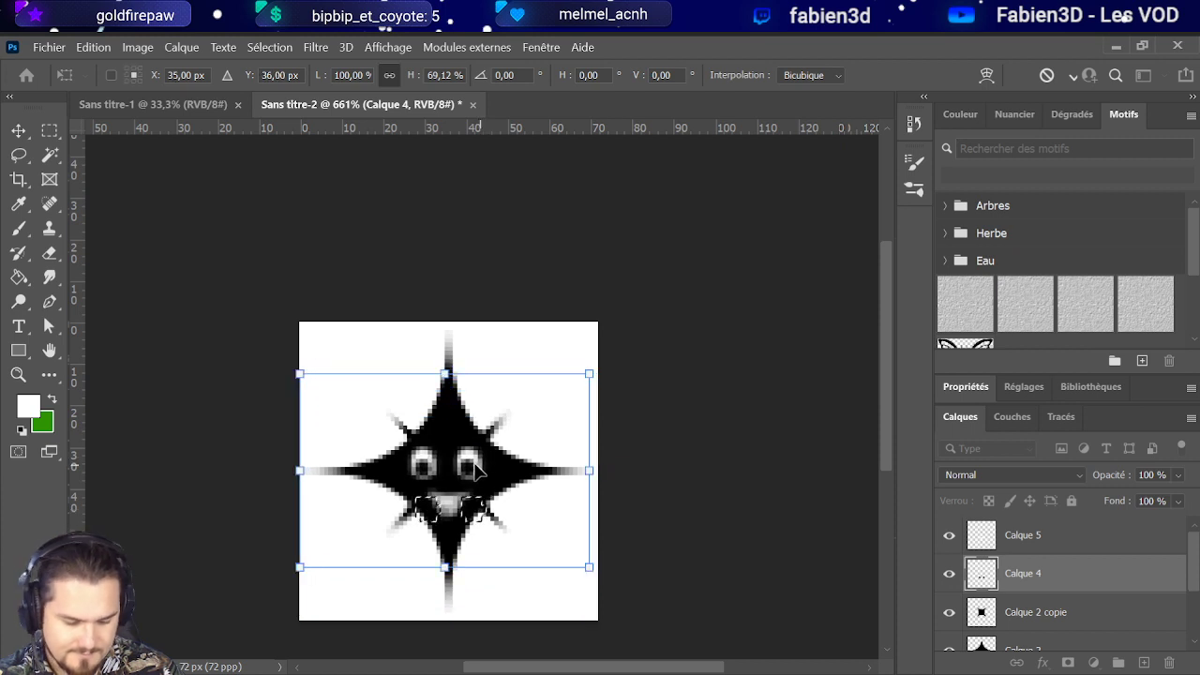
mouse_move(478, 472)
mouse_down()
mouse_move(478, 449)
mouse_move(480, 489)
mouse_move(482, 478)
mouse_up()
key(Left)
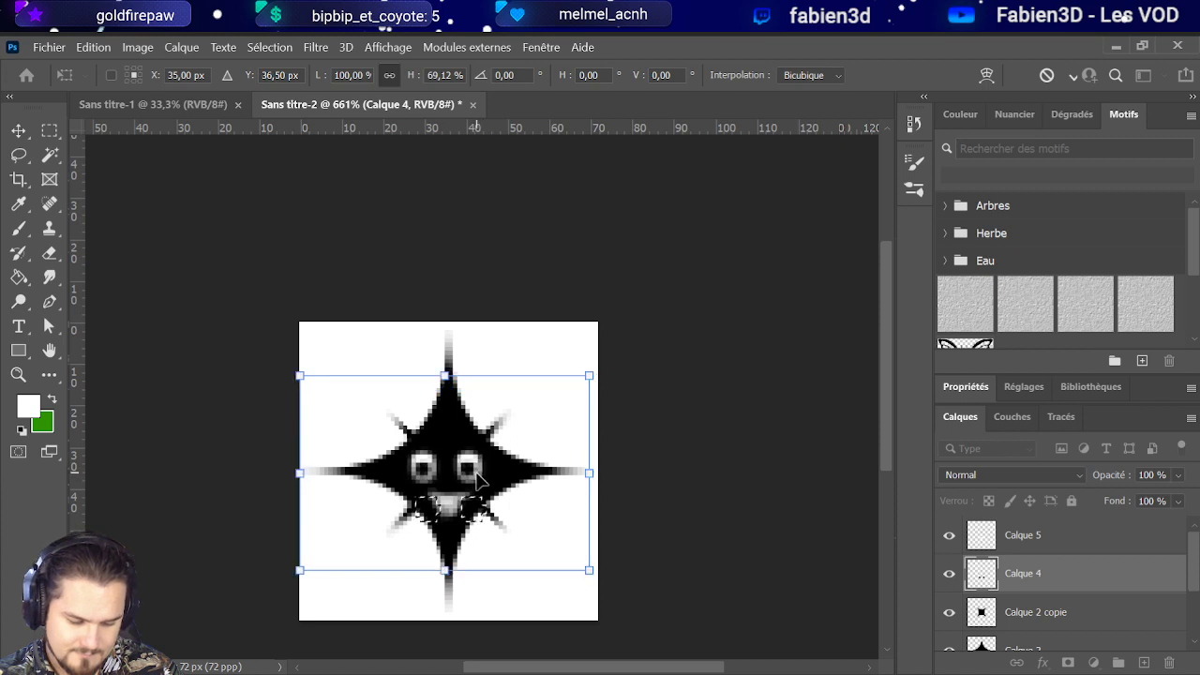
drag(594, 472, 653, 468)
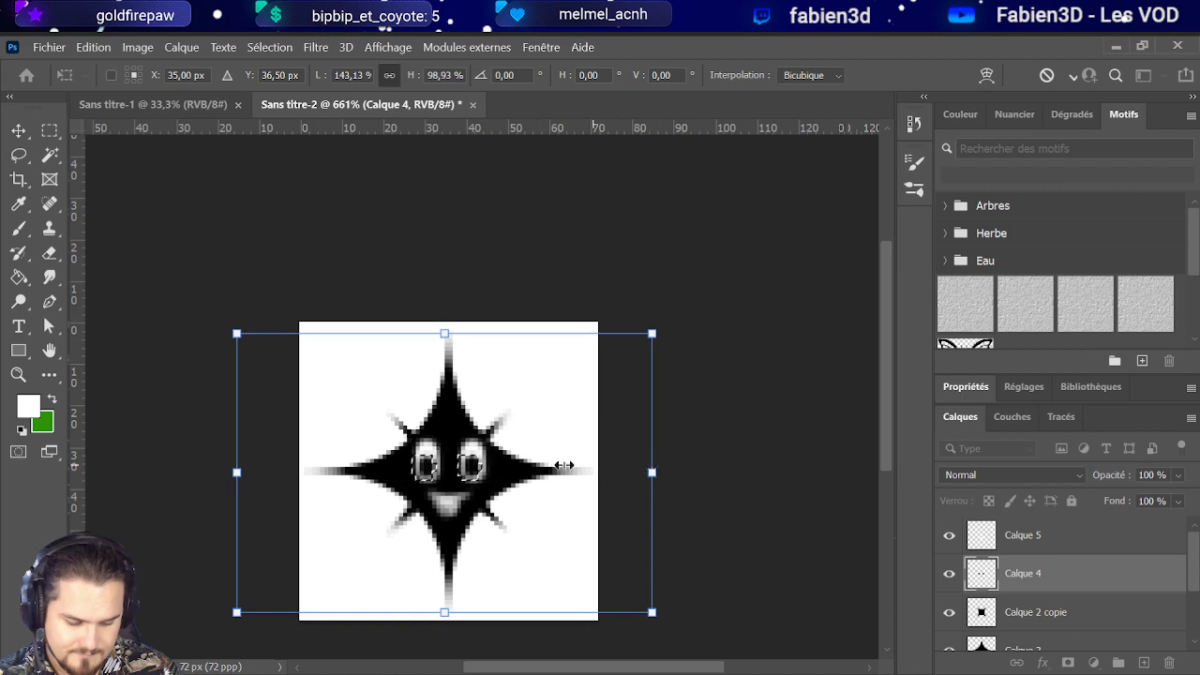
mouse_move(491, 464)
mouse_down()
mouse_move(502, 473)
mouse_move(490, 467)
mouse_up()
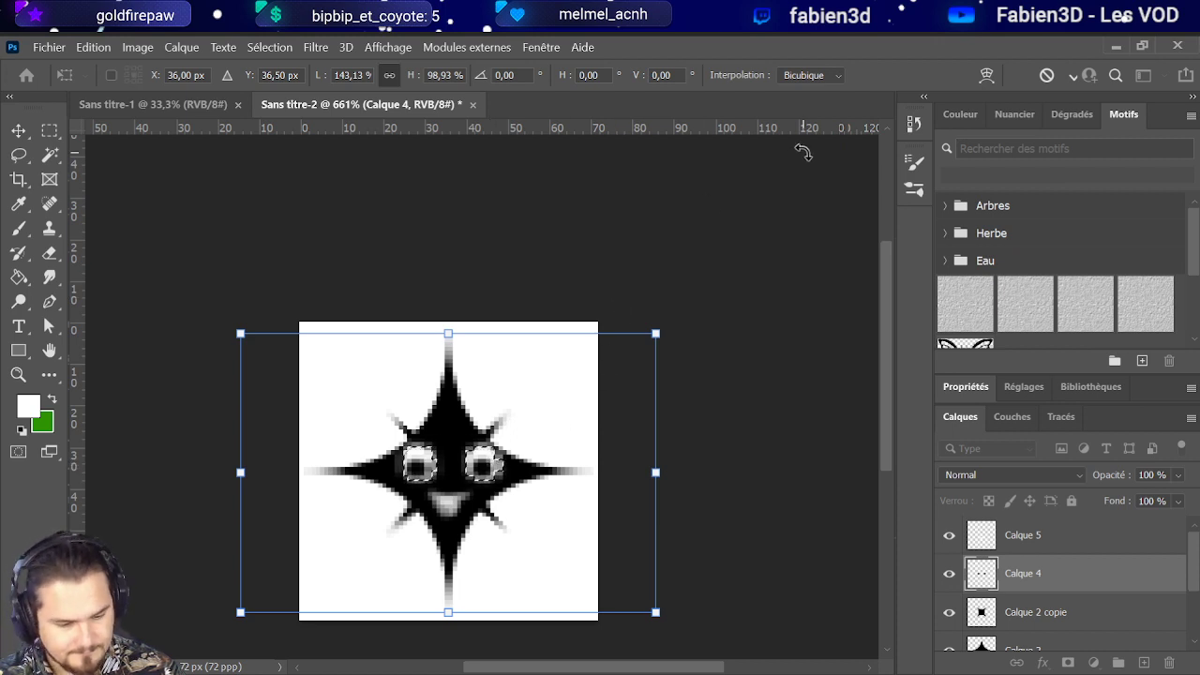
key(Return)
key(b)
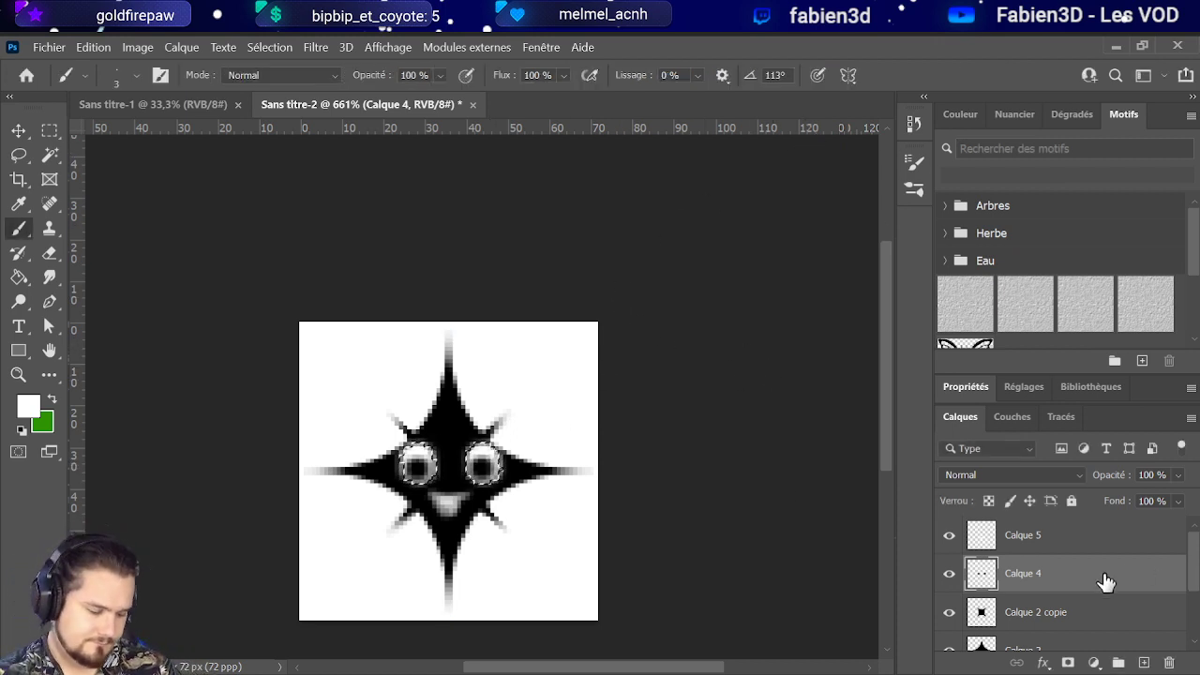
Step: Make the mouth layer Calque 5 active and clear the selection around the eyes
click(975, 544)
click(949, 536)
click(949, 536)
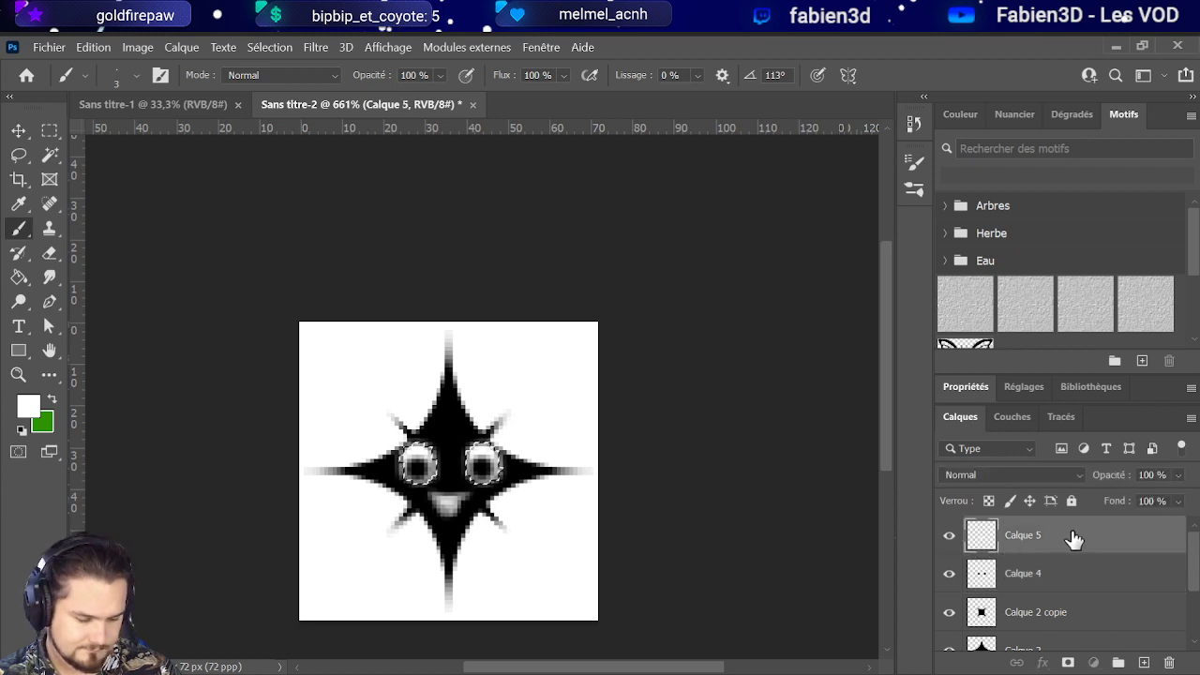
click(112, 50)
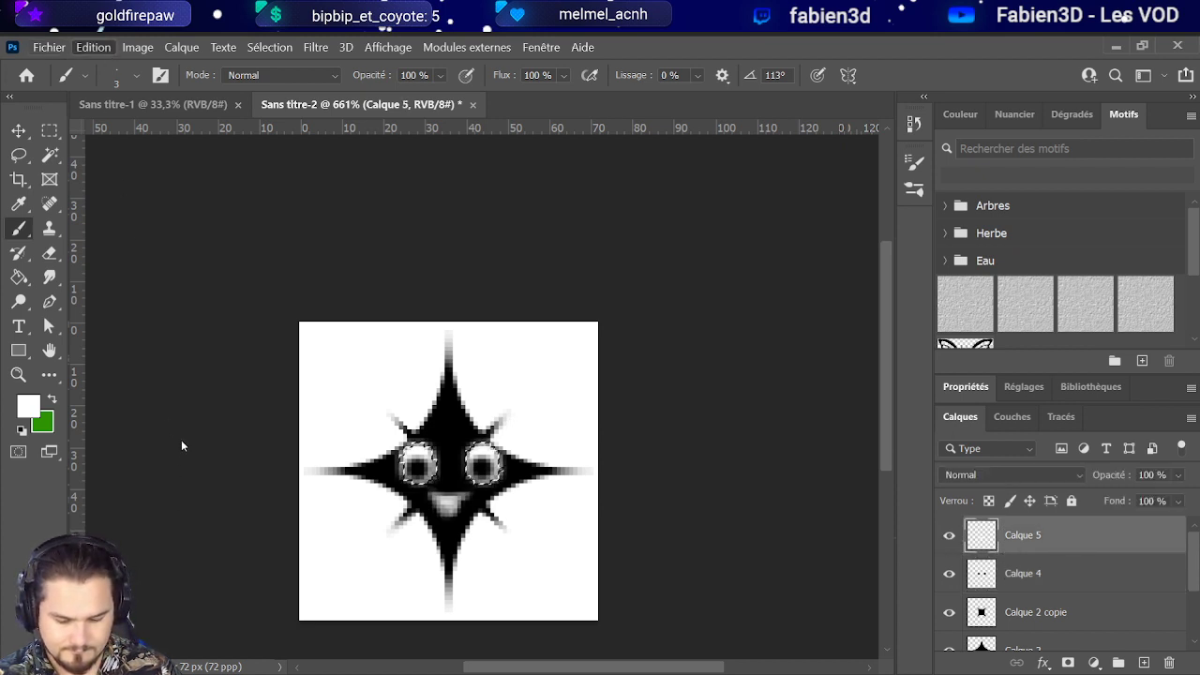
mouse_move(268, 47)
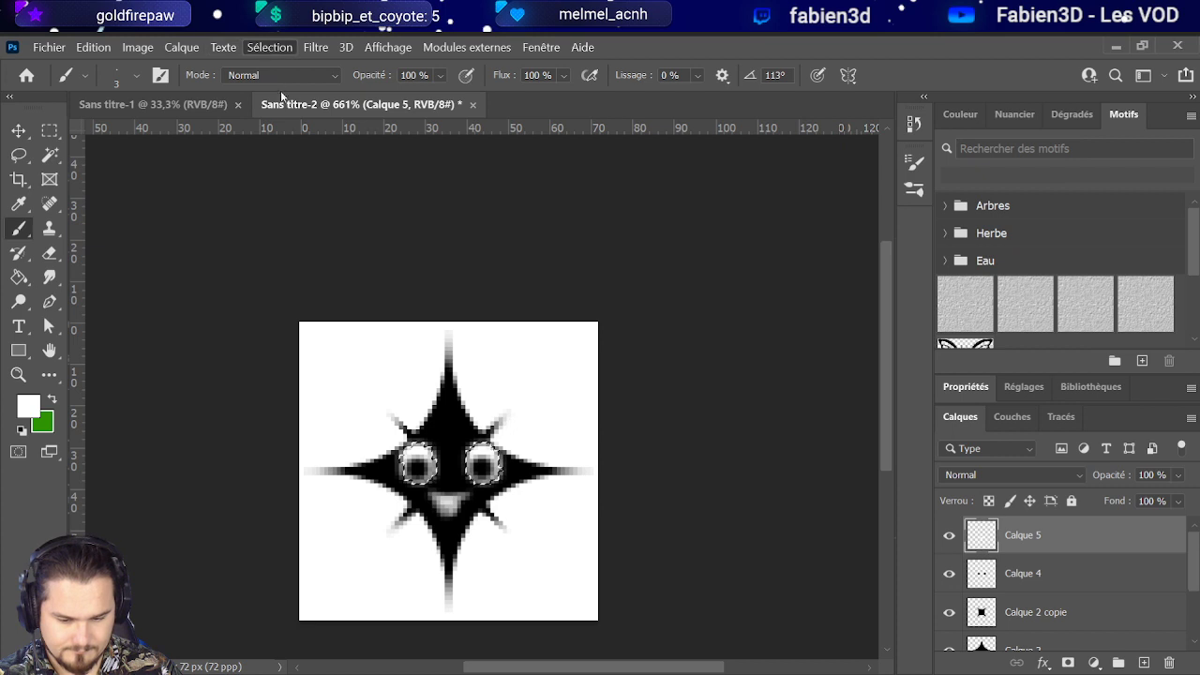
click(292, 83)
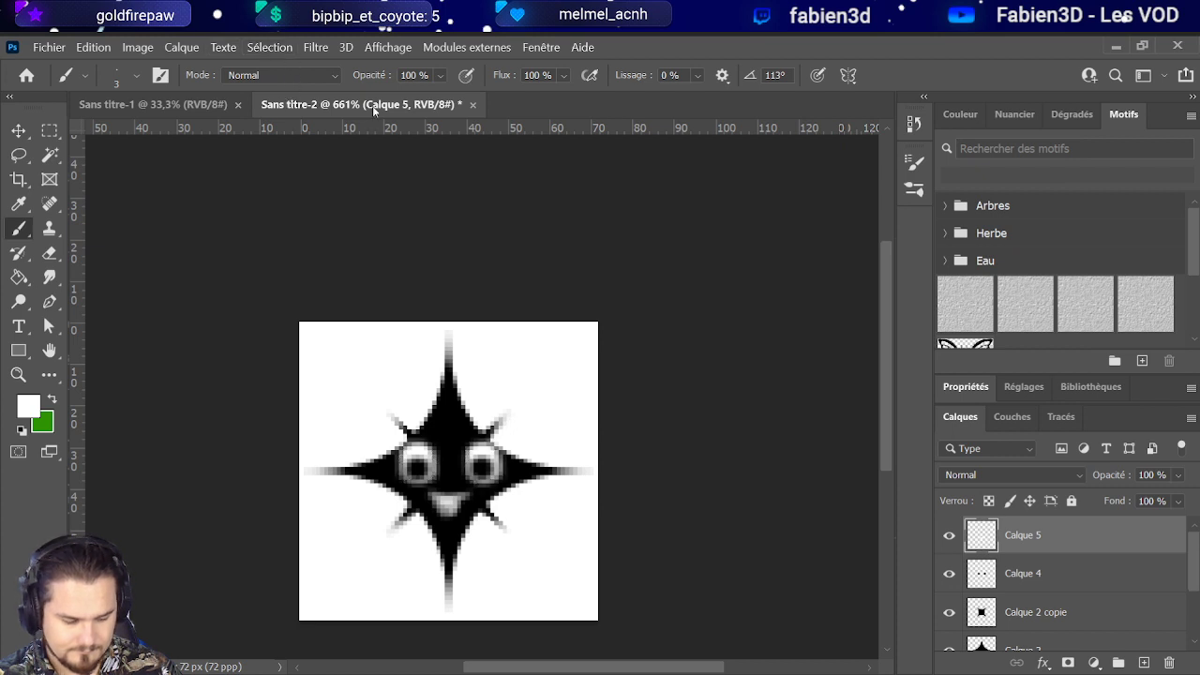
Step: Scale the mouth to about 85% width and 46% height and place it centred just below the eyes
click(97, 48)
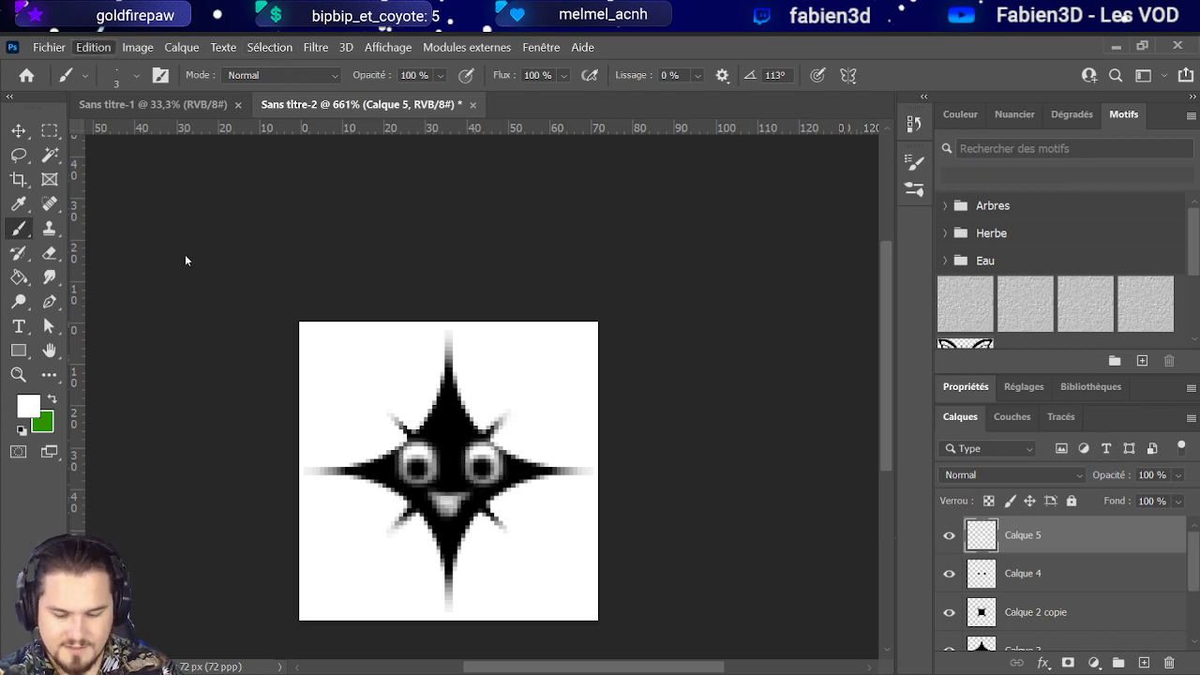
click(268, 447)
drag(417, 482, 401, 511)
scroll(439, 500, up, 4)
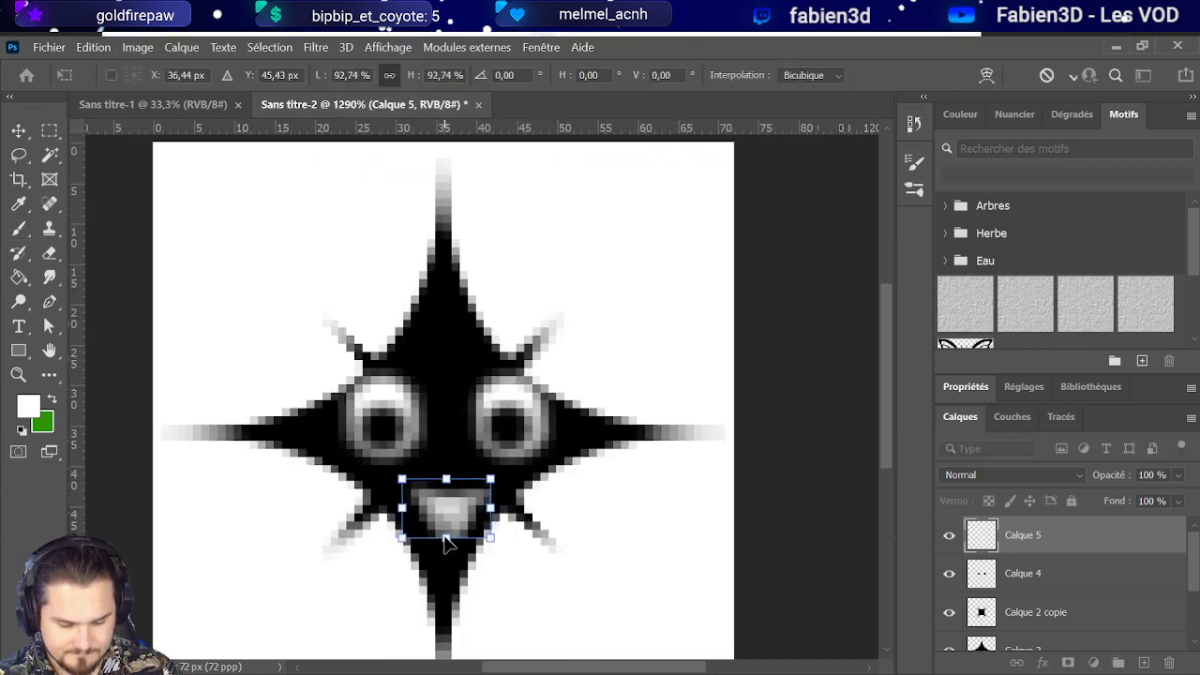
drag(447, 544, 485, 464)
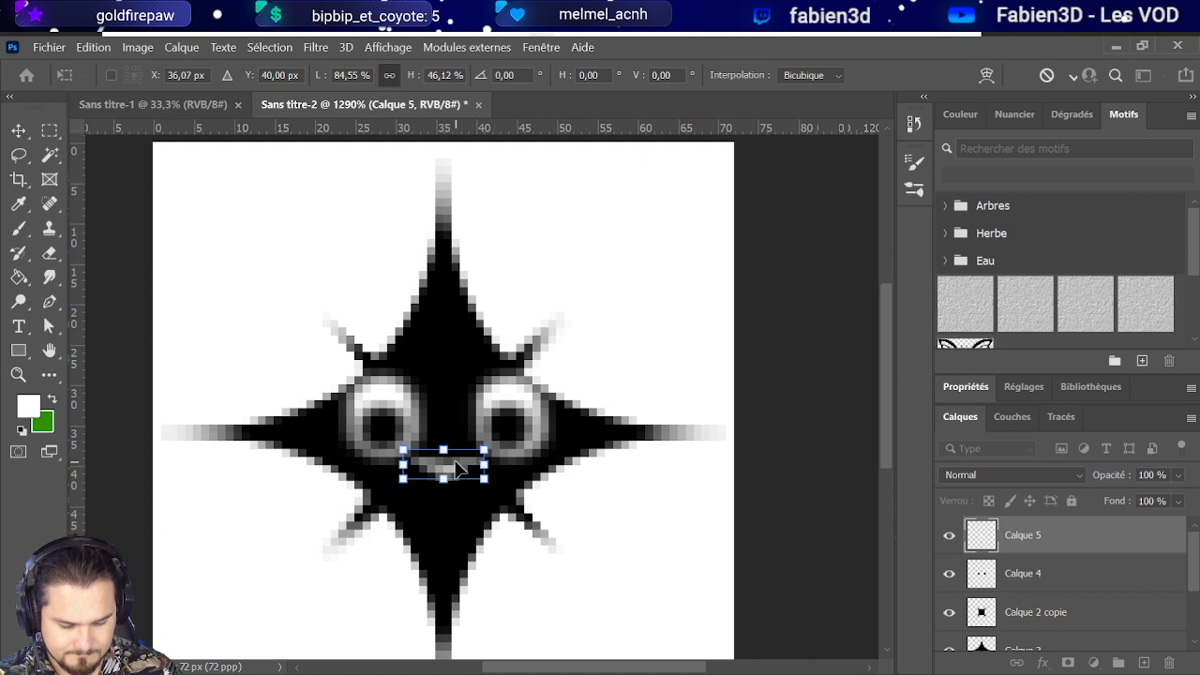
scroll(461, 421, down, 3)
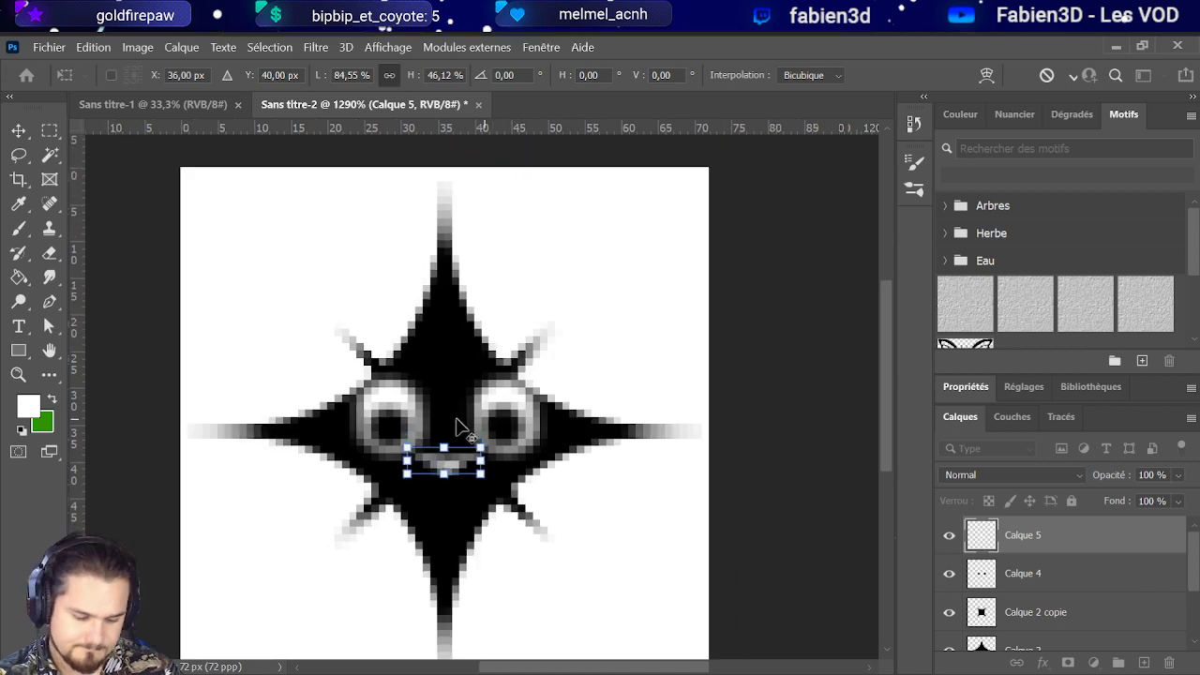
key(Return)
key(b)
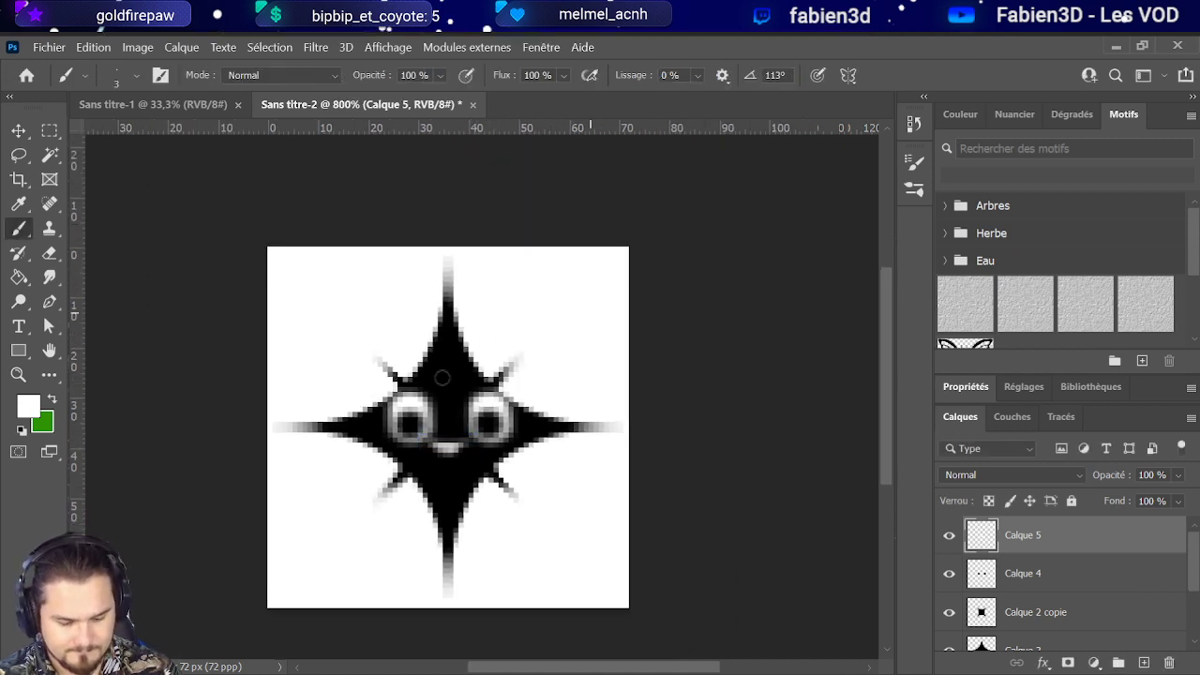
key(v)
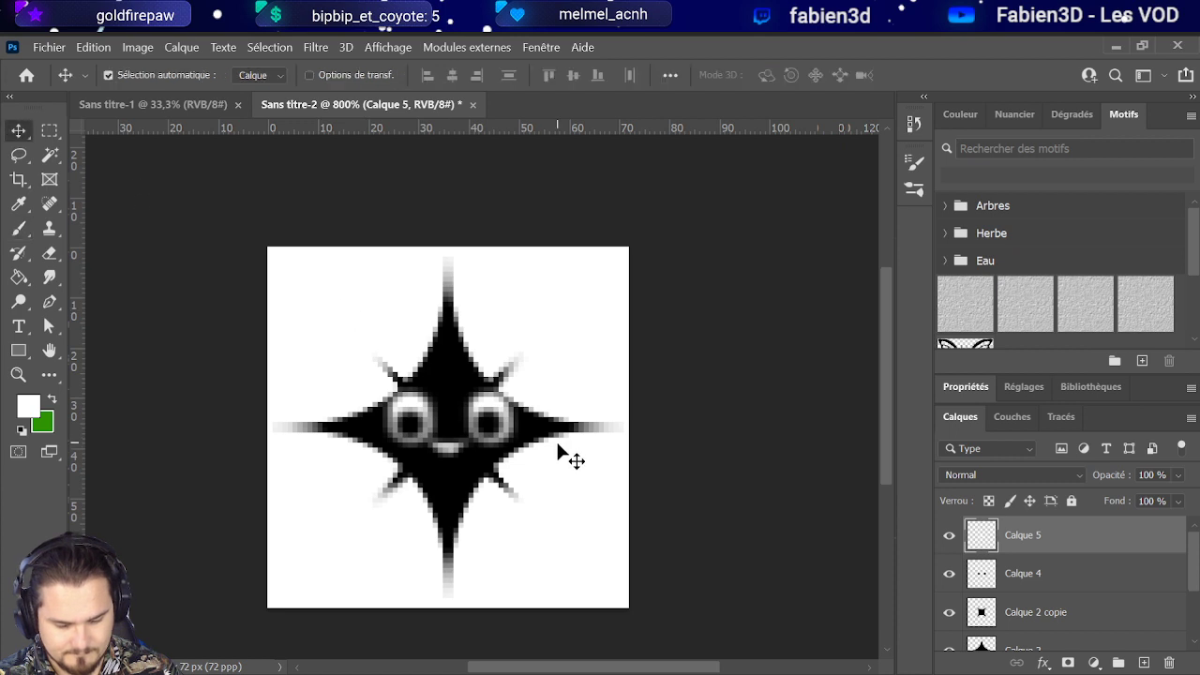
drag(450, 457, 456, 454)
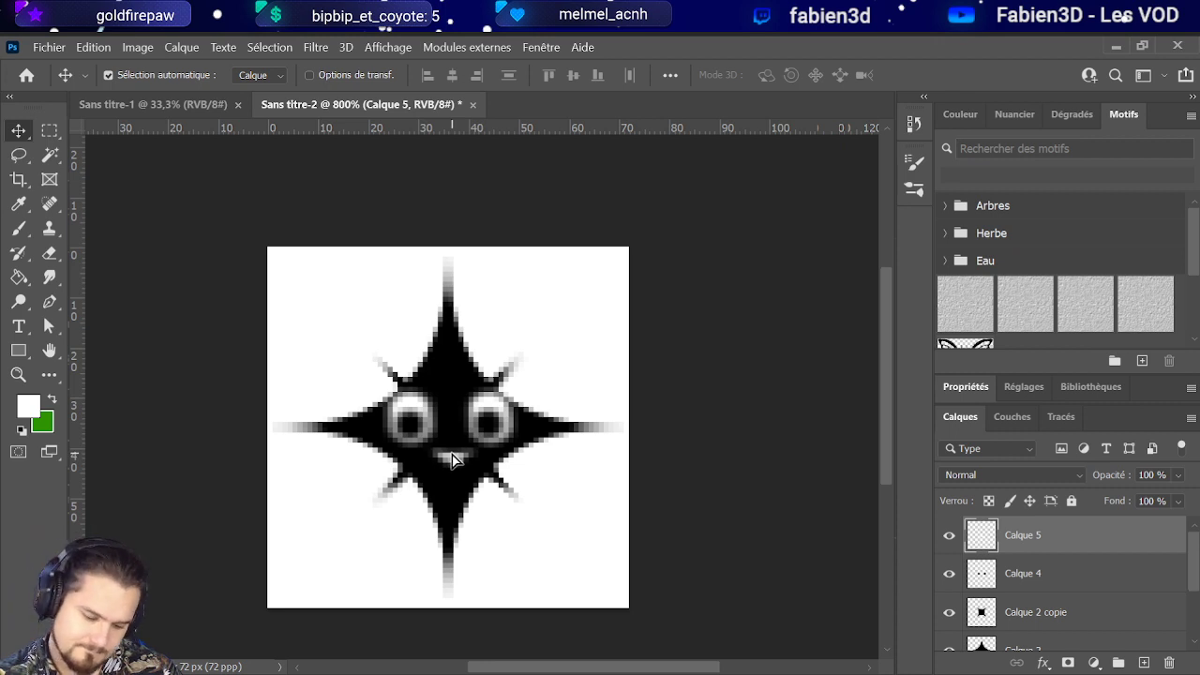
scroll(450, 459, down, 7)
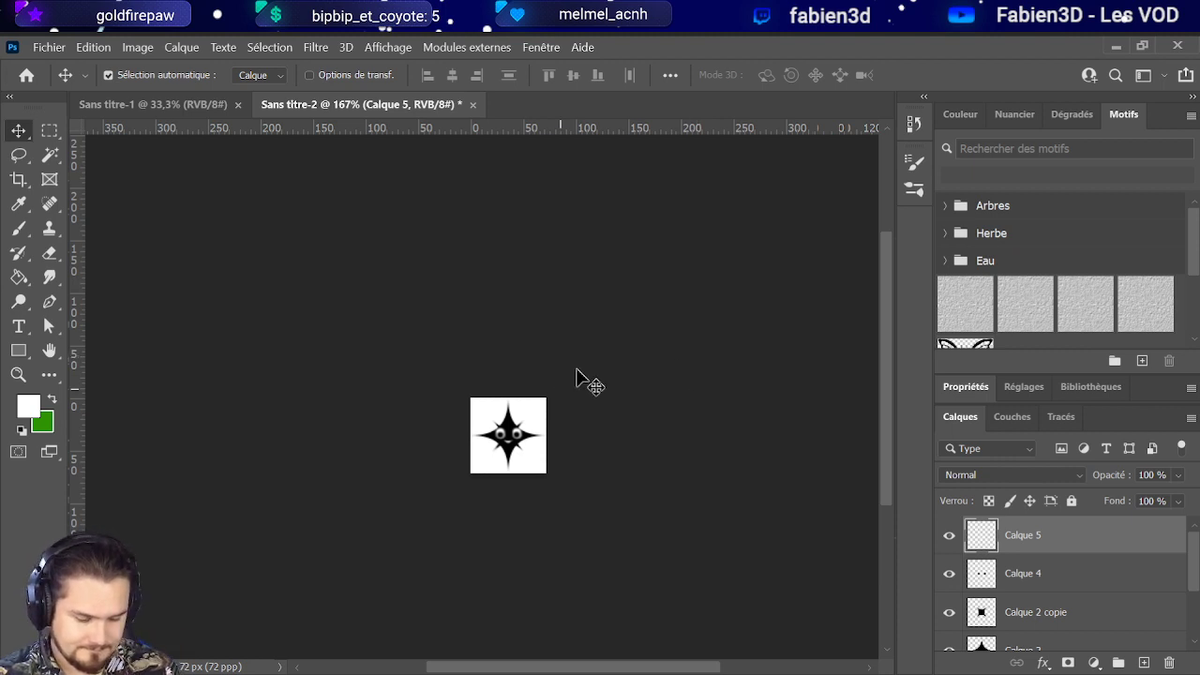
scroll(587, 428, up, 3)
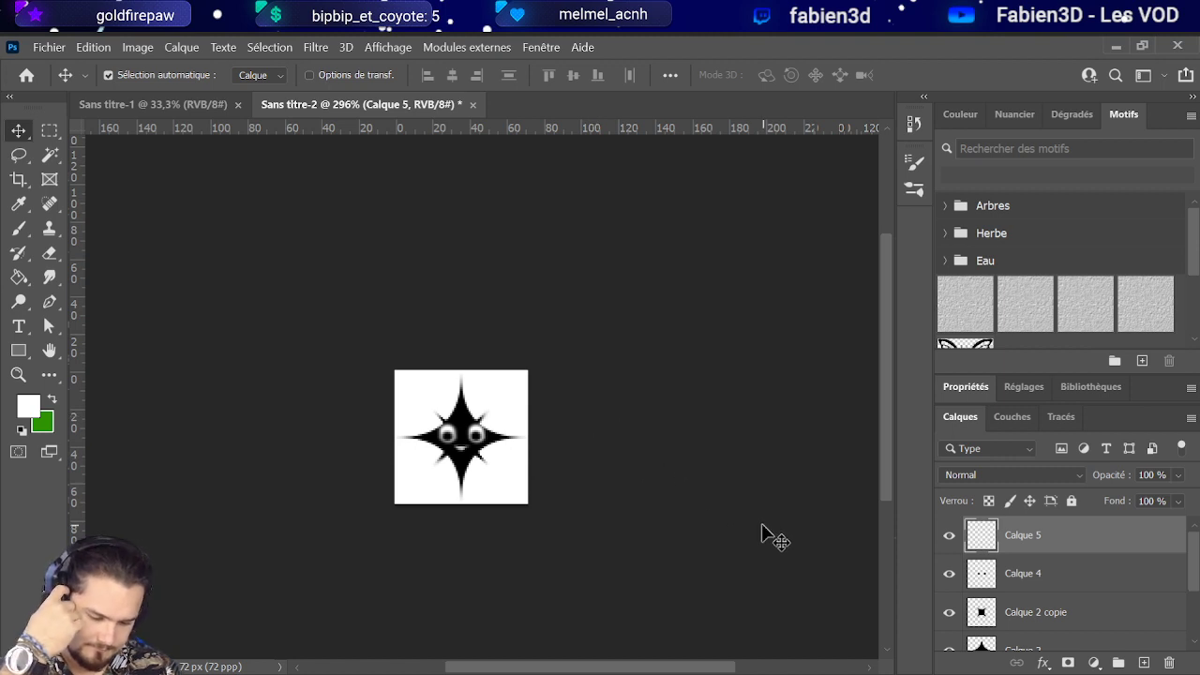
Step: Add a new empty layer directly above the Arrière-plan layer
scroll(1044, 590, down, 3)
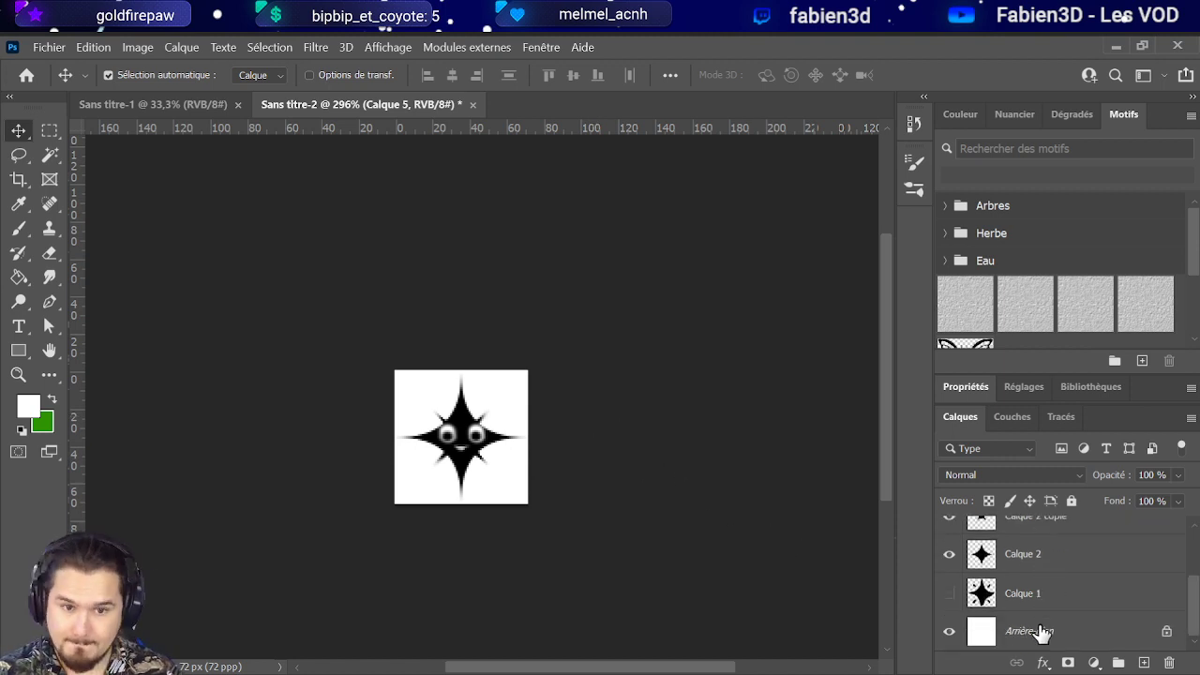
click(1039, 633)
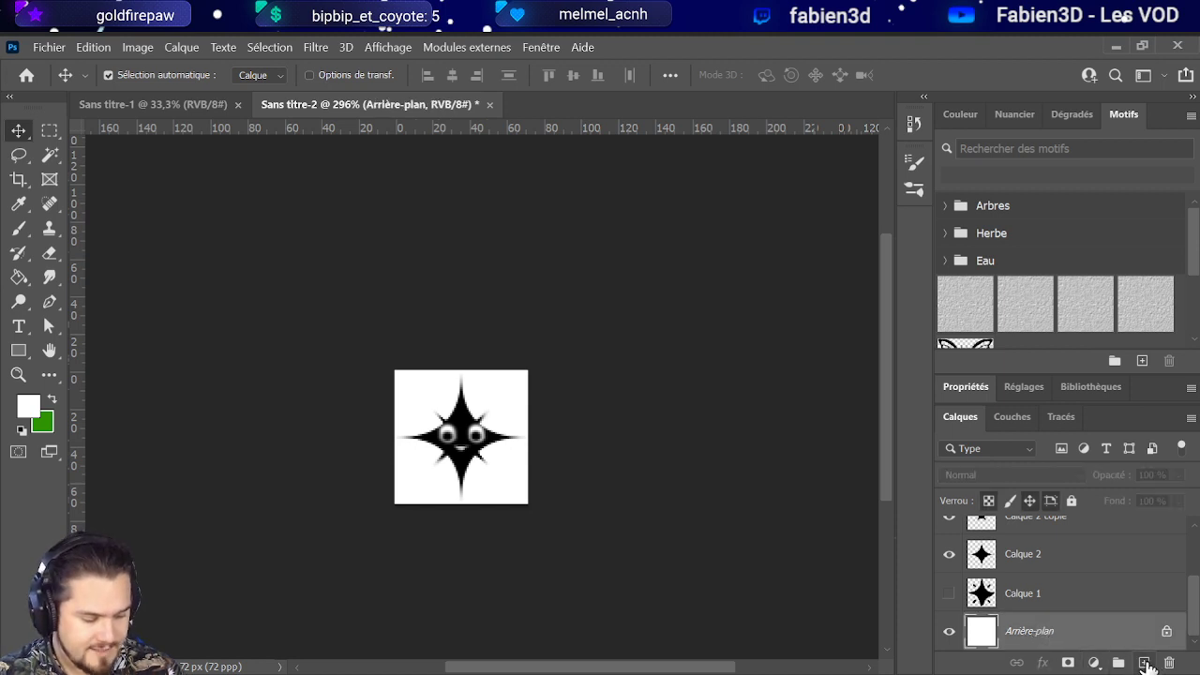
click(1143, 663)
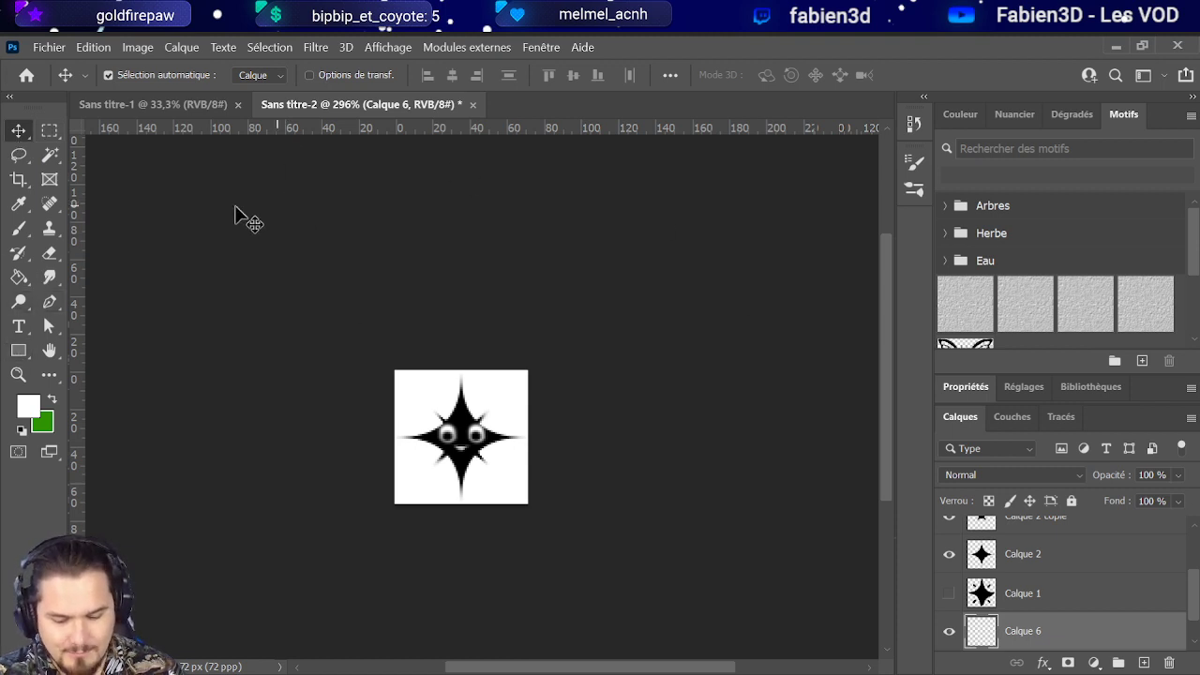
Step: Paint a solid orange disc centred behind the star with a single 67 px hard brush dab
click(18, 228)
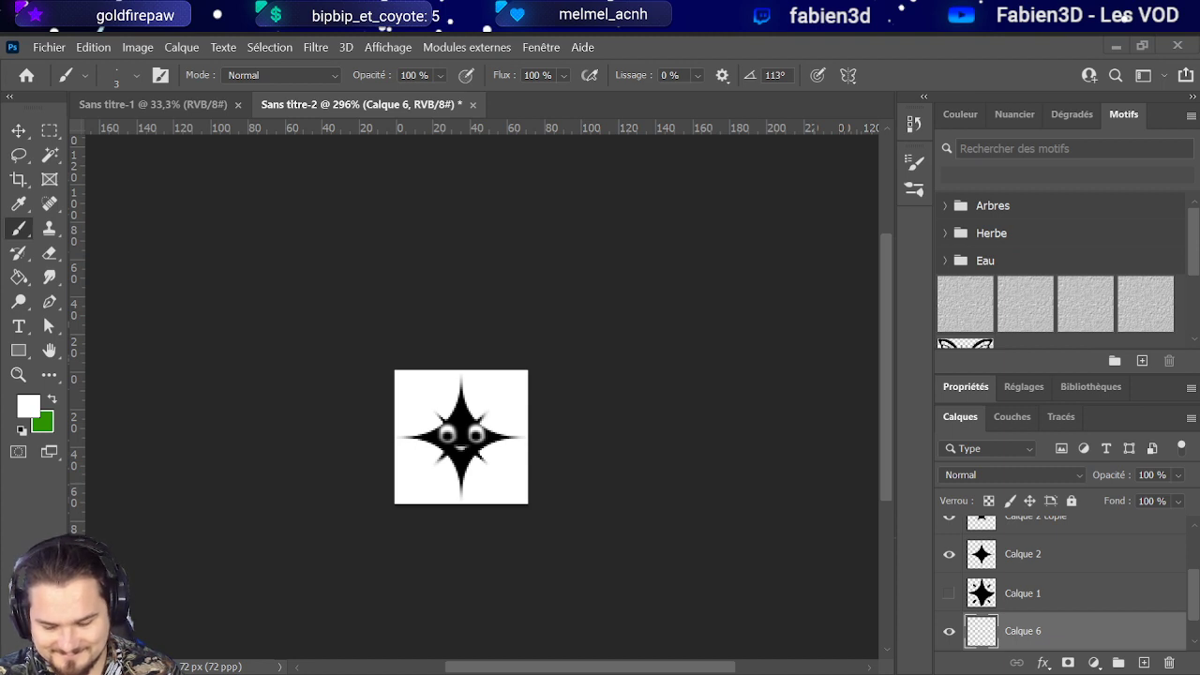
key(i)
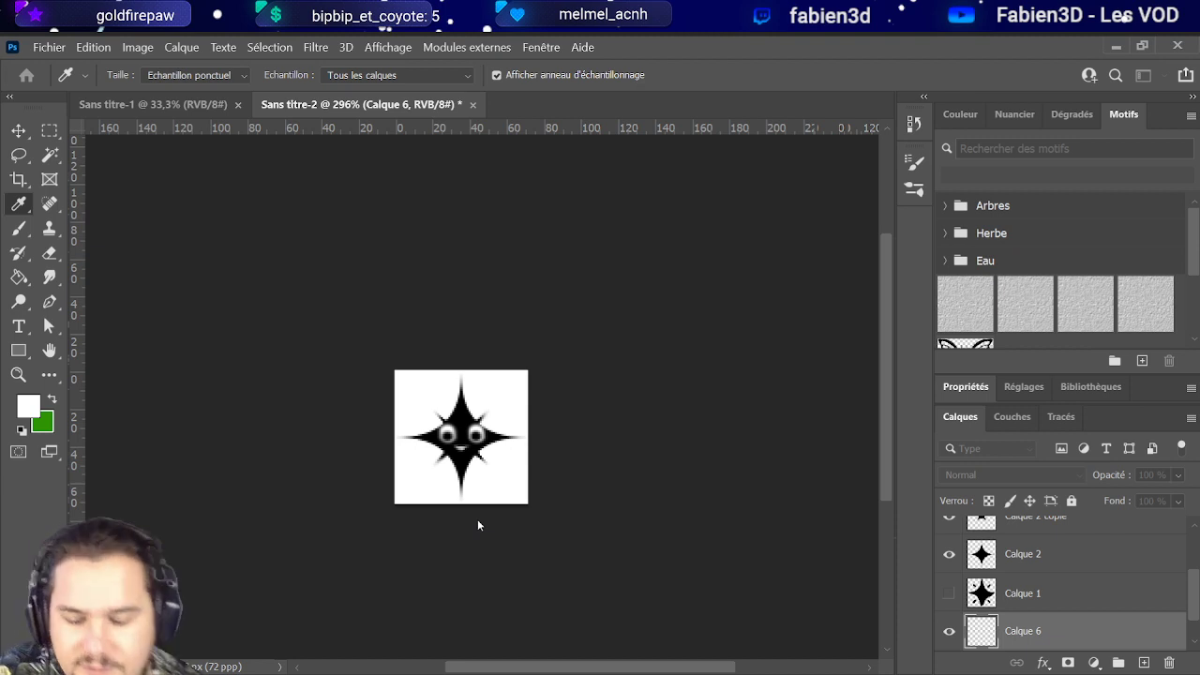
key(b)
click(472, 441)
mouse_move(552, 471)
mouse_down()
mouse_move(557, 458)
mouse_move(592, 474)
mouse_move(551, 448)
mouse_up()
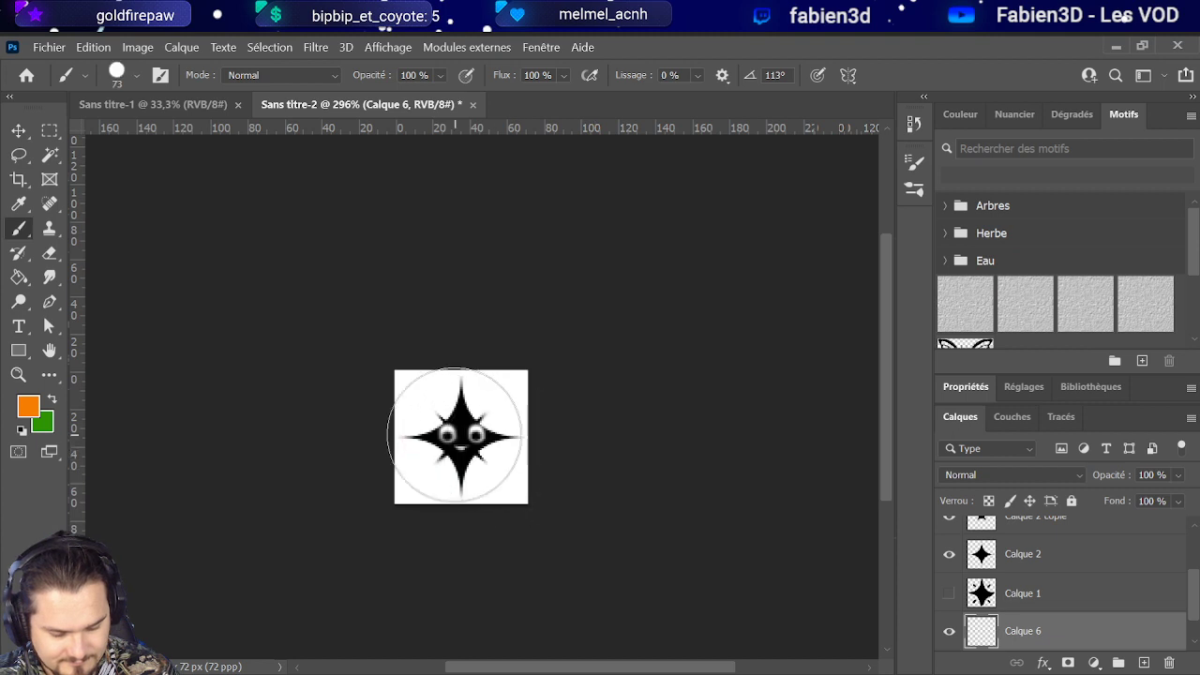
drag(460, 437, 457, 438)
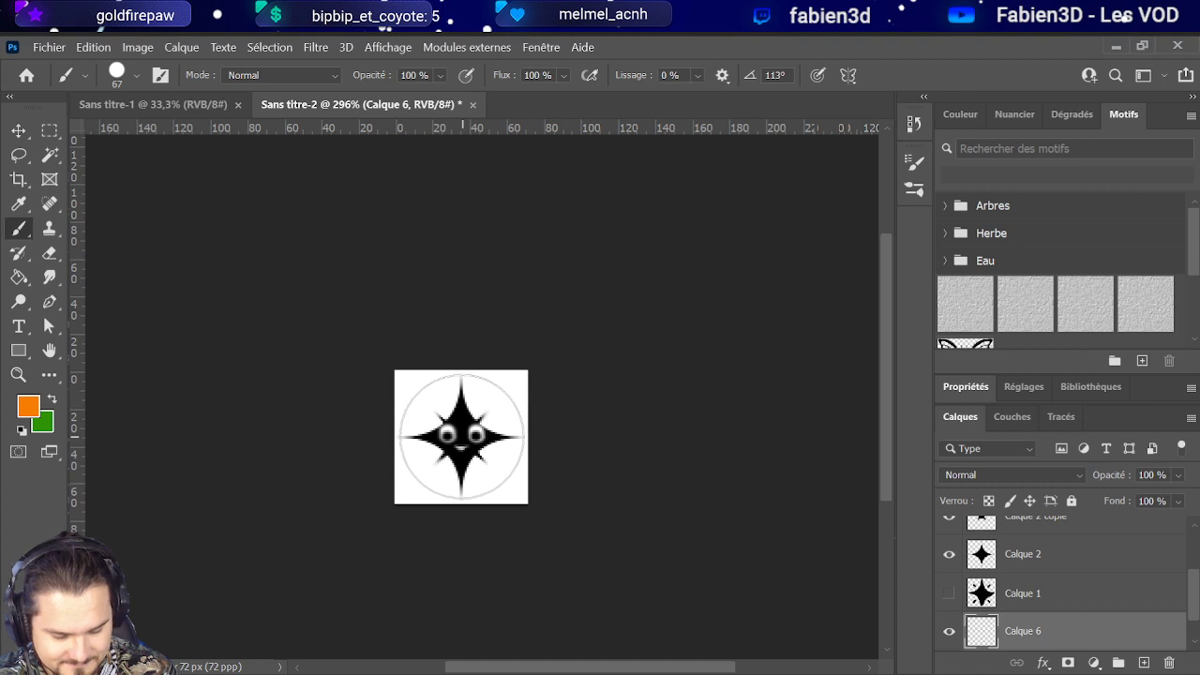
click(460, 437)
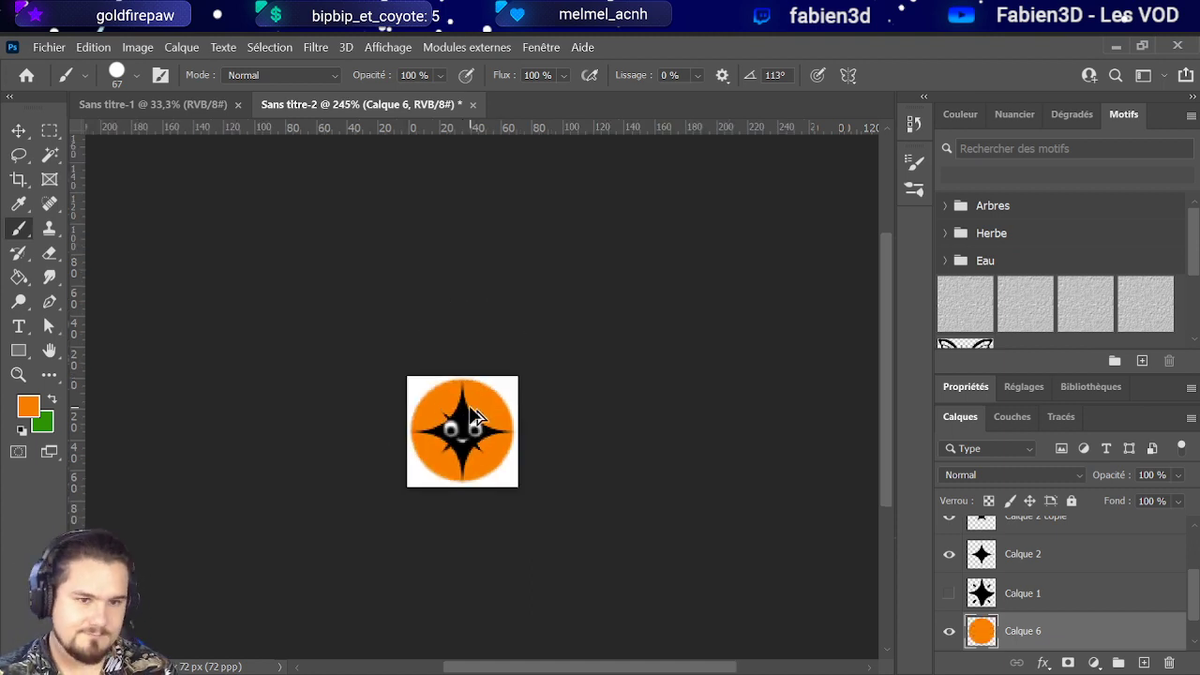
scroll(469, 412, down, 3)
scroll(508, 471, up, 5)
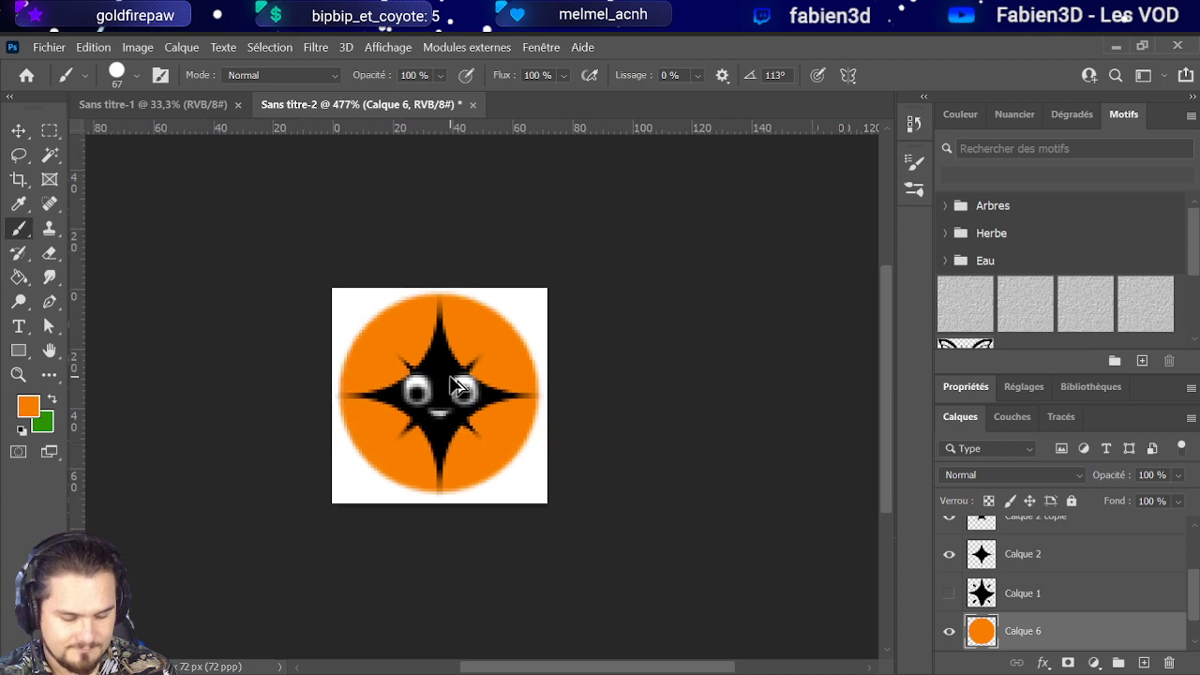
Step: On a new layer above the orange disc, add a light-orange glow at its centre with a soft 63 px brush dab
mouse_move(516, 459)
mouse_down()
mouse_move(446, 467)
mouse_move(460, 468)
mouse_up()
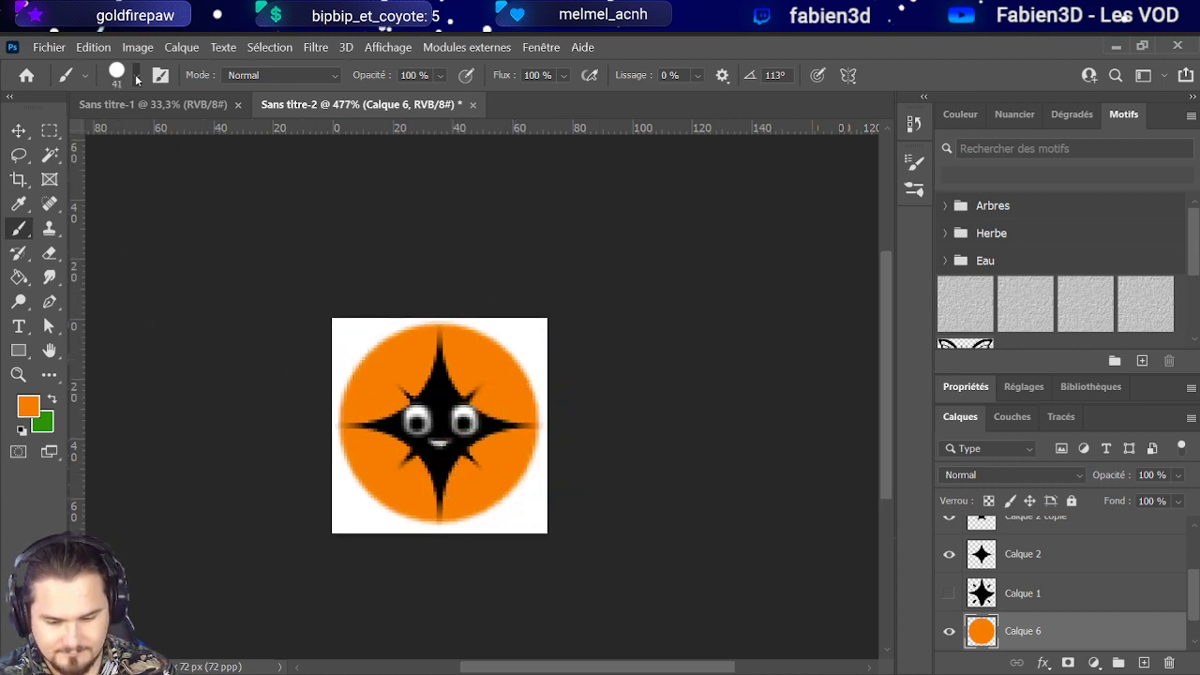
drag(450, 426, 473, 426)
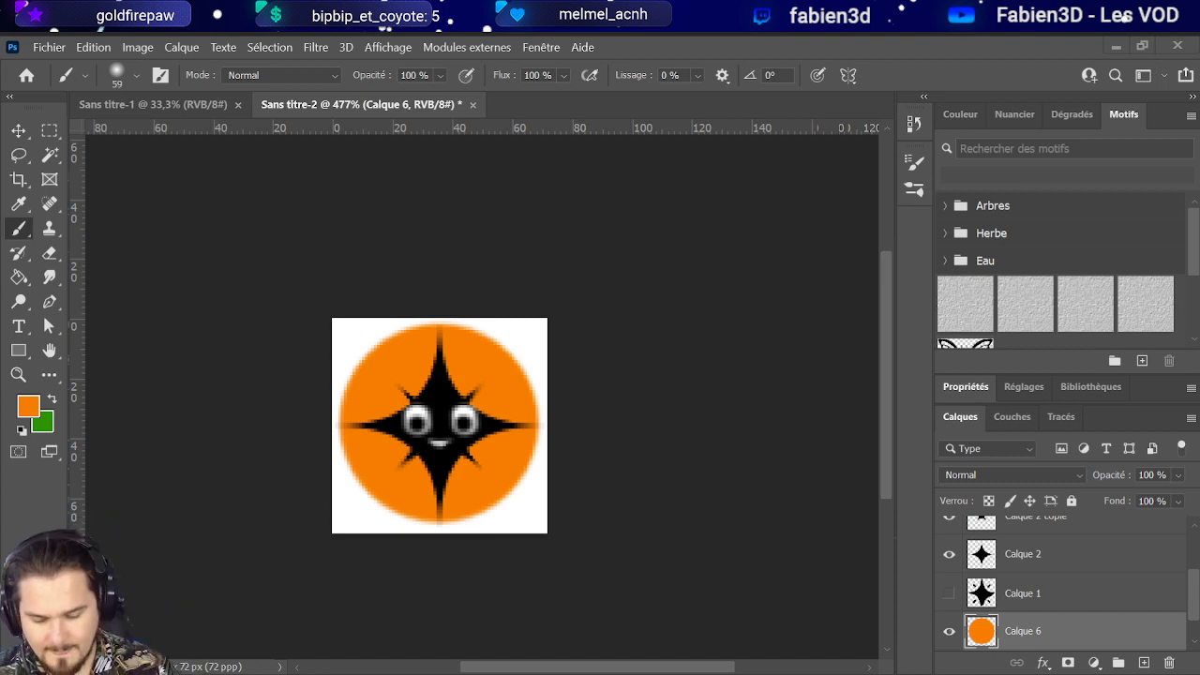
key(i)
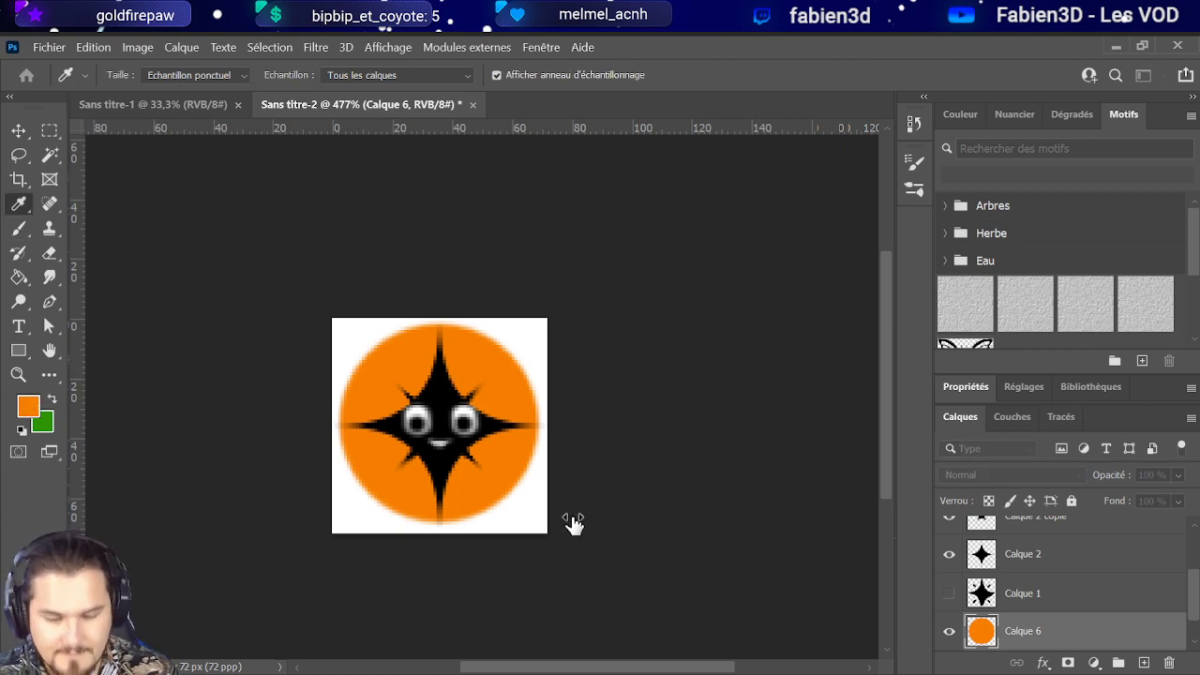
key(b)
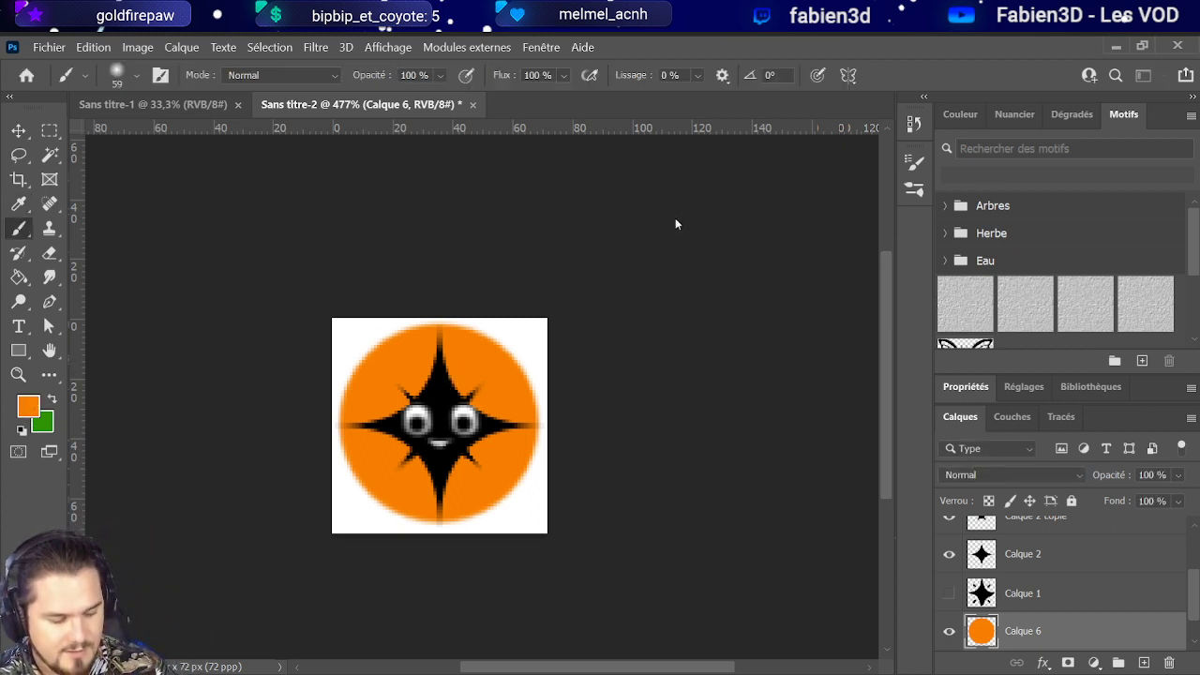
click(1142, 662)
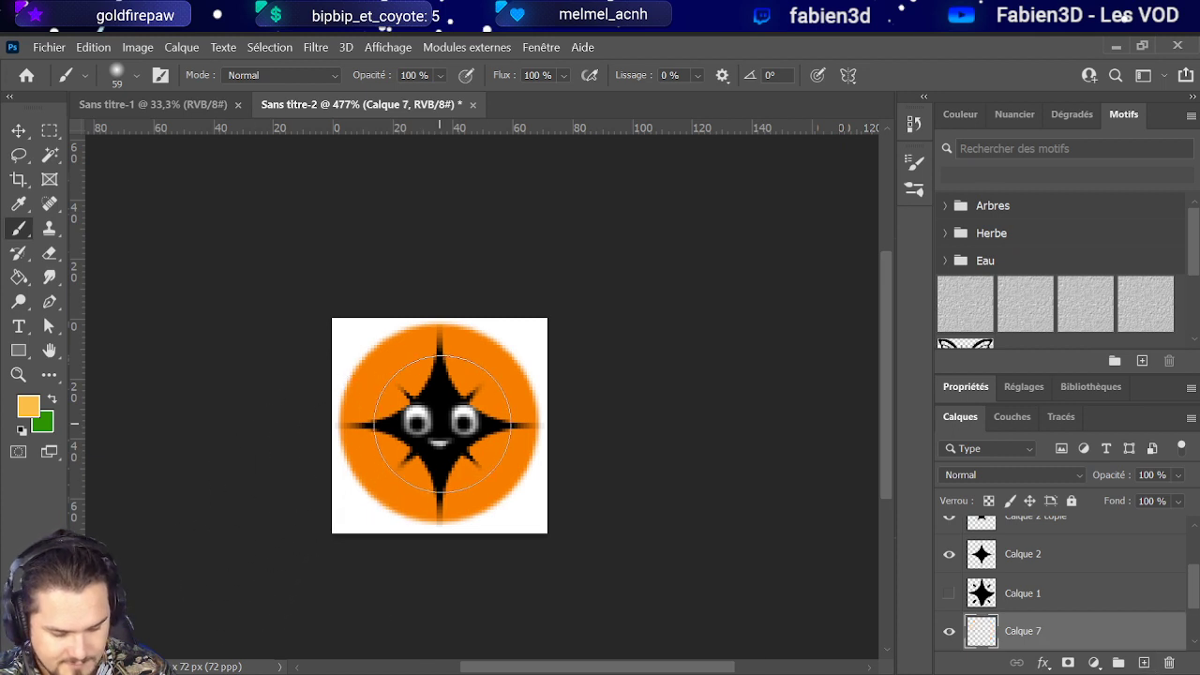
drag(434, 423, 450, 430)
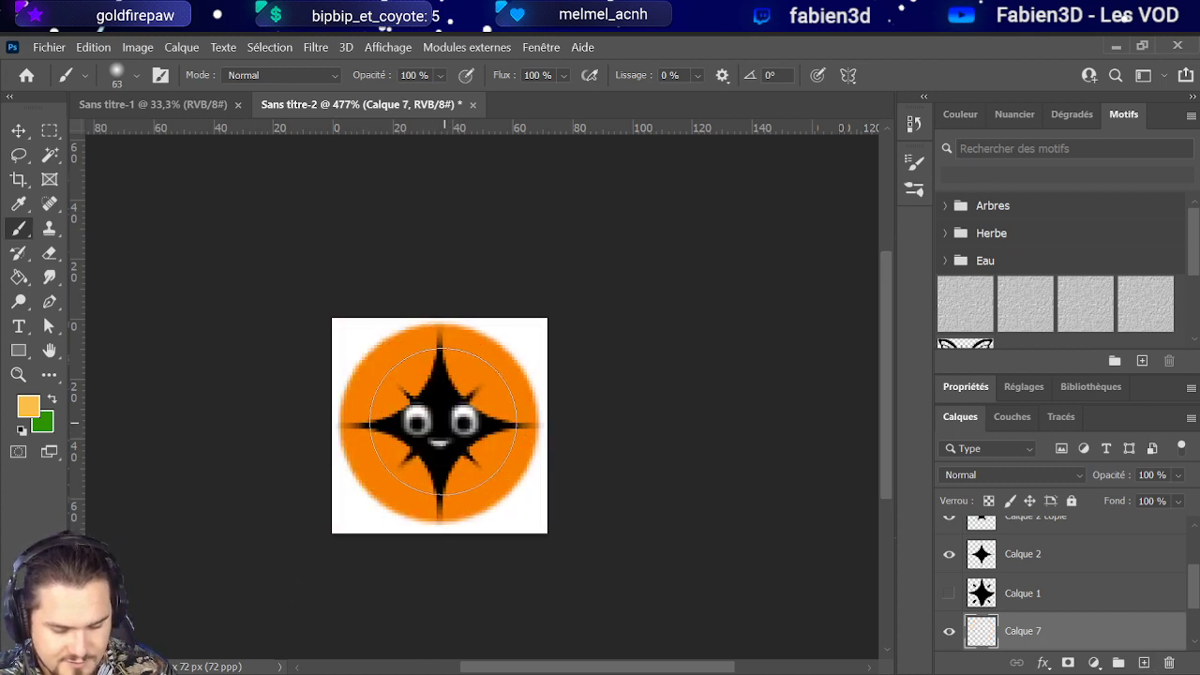
click(439, 423)
scroll(427, 373, down, 3)
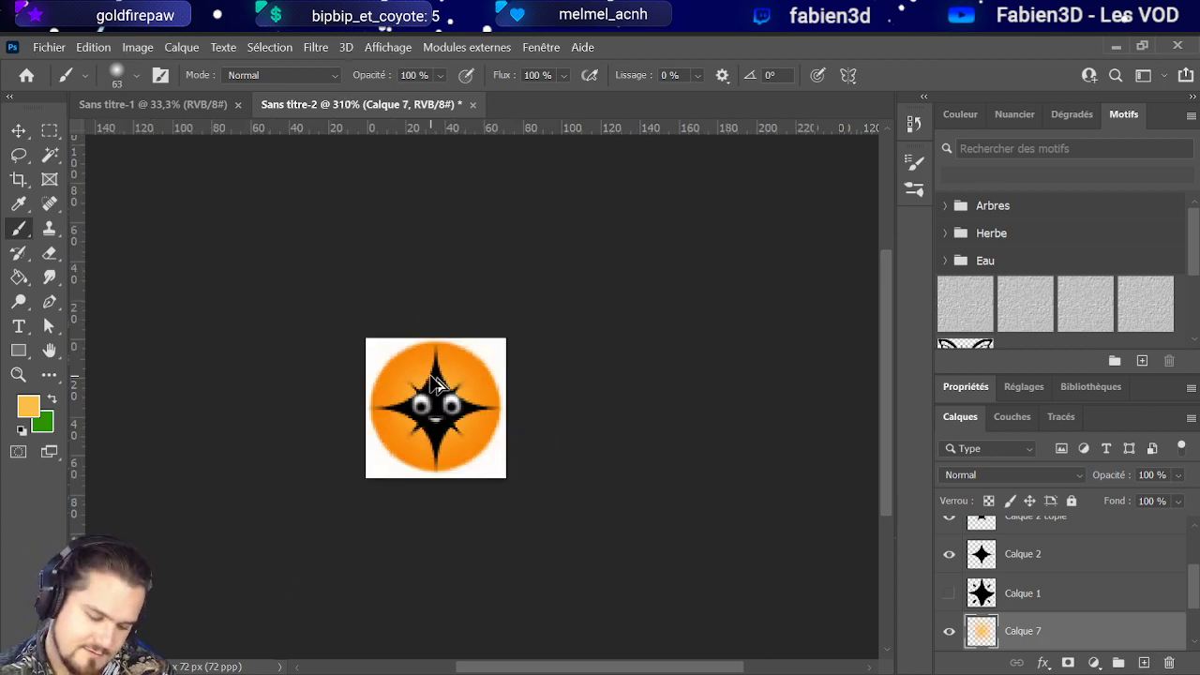
scroll(456, 375, up, 3)
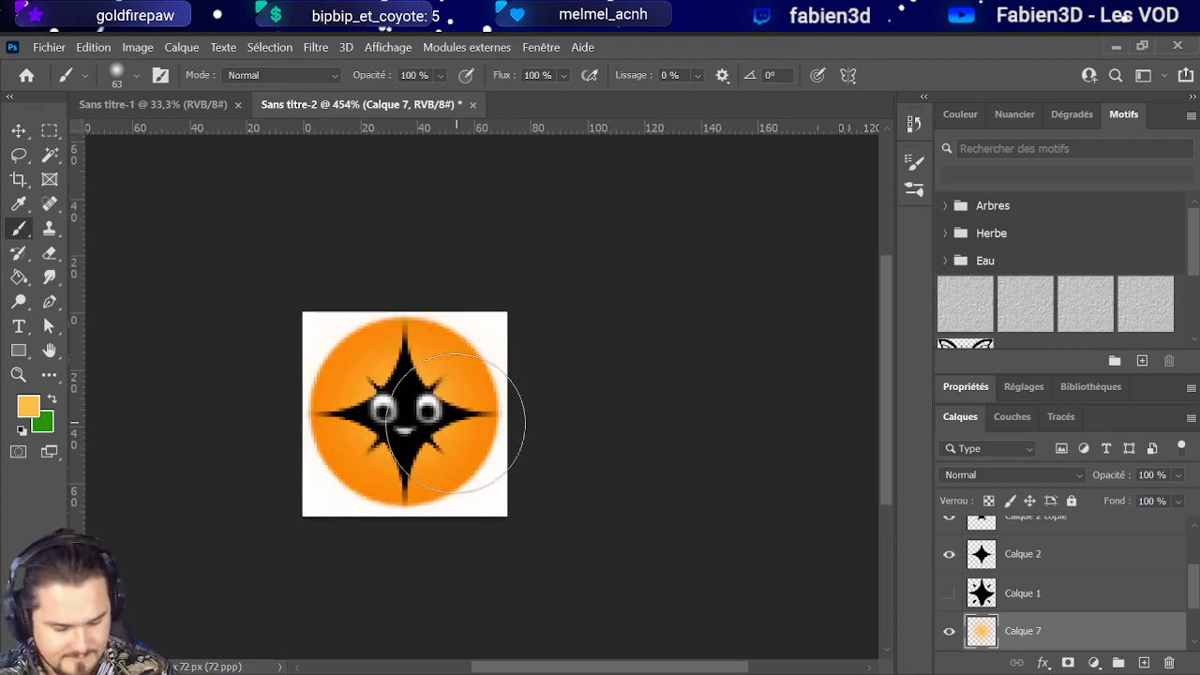
scroll(368, 412, up, 1)
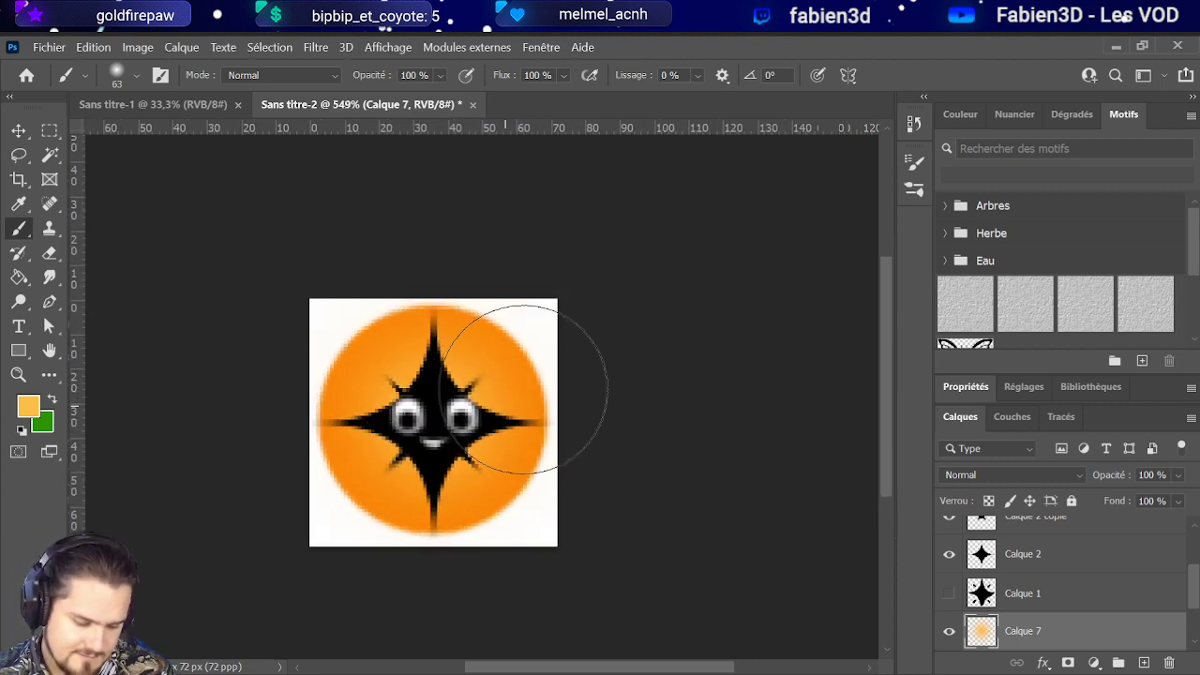
Step: Lower the opacity of the star layers Calque 2 and Calque 2 copie to 90%
scroll(1035, 595, up, 1)
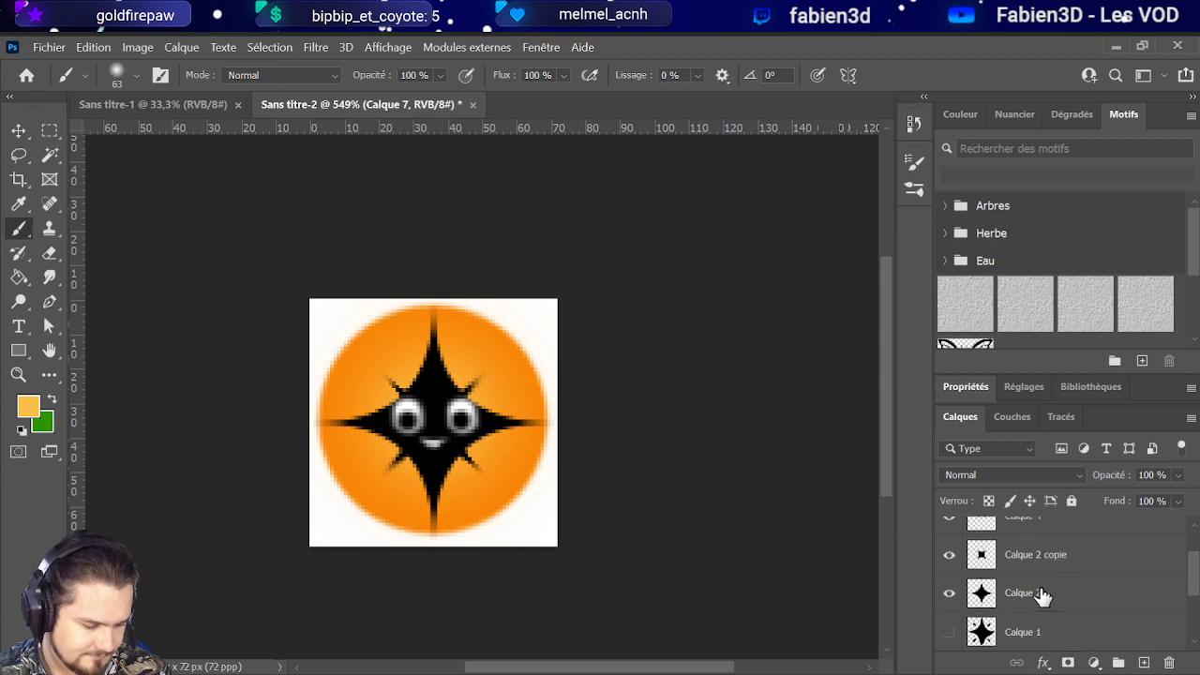
click(1040, 601)
mouse_move(1181, 478)
mouse_down()
mouse_move(1160, 498)
mouse_move(1178, 495)
mouse_up()
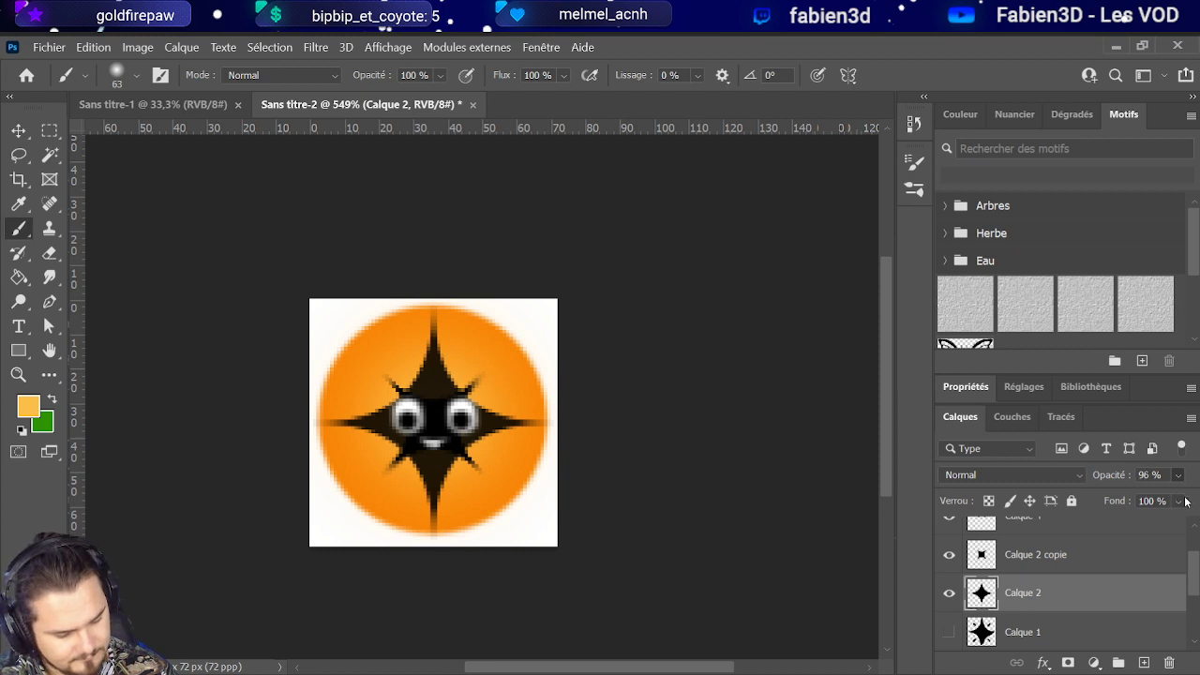
drag(1183, 502, 1184, 503)
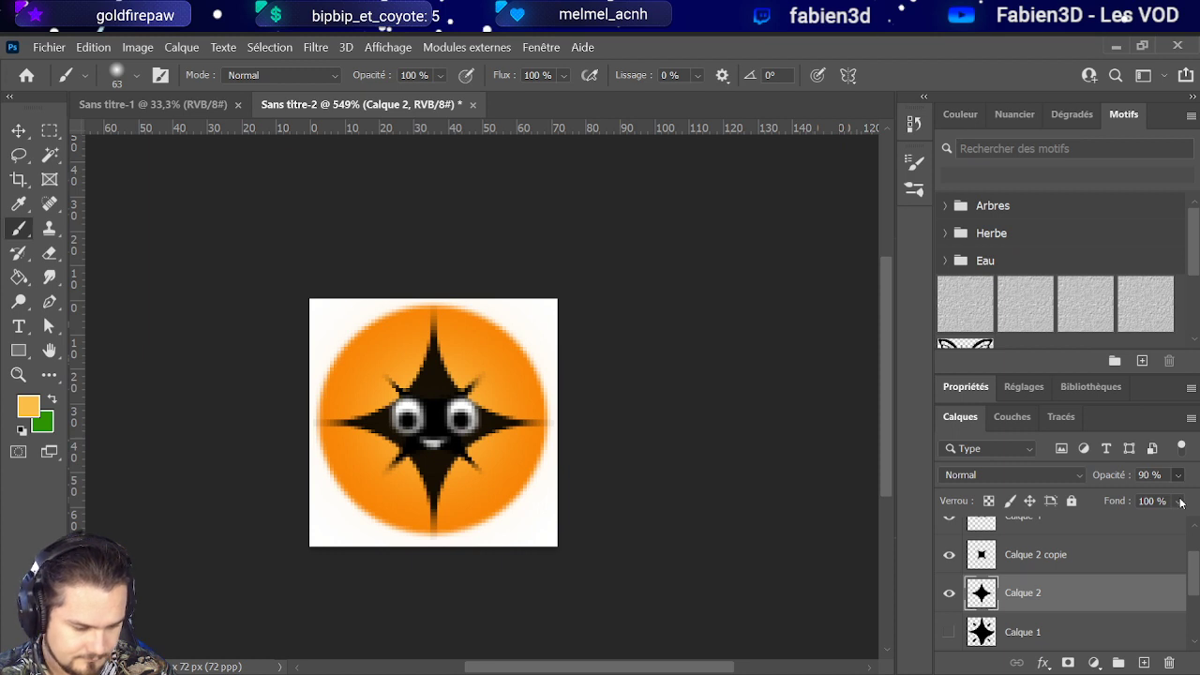
click(1103, 558)
drag(1180, 478, 1176, 502)
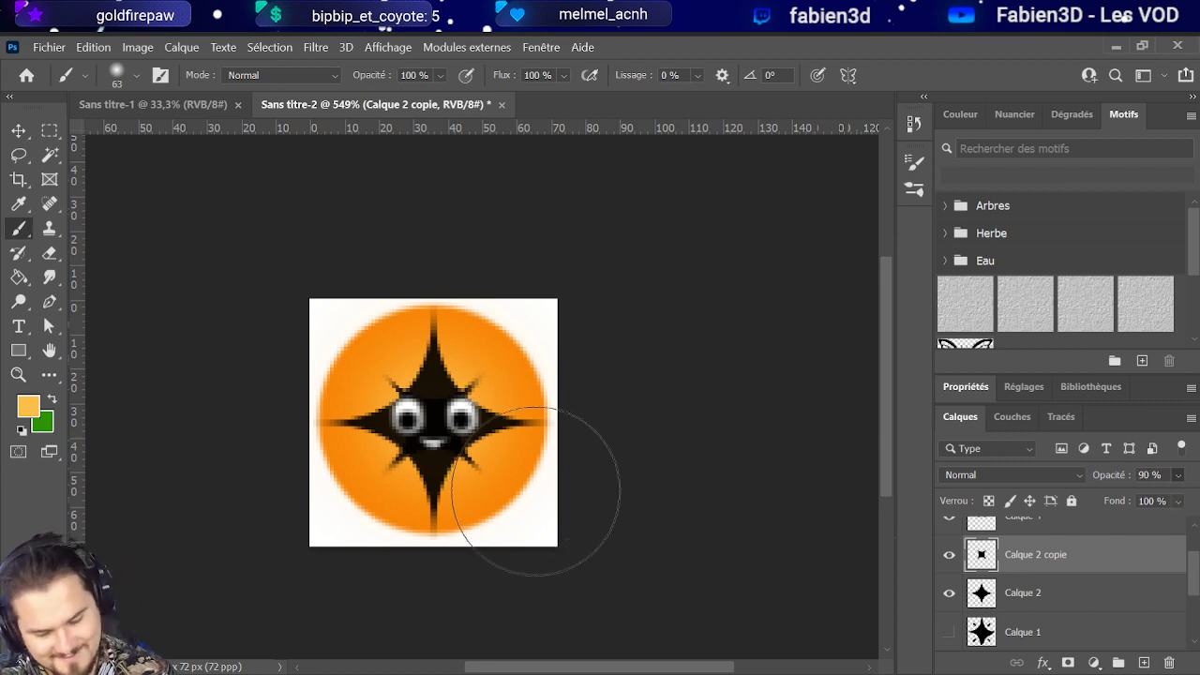
Step: Examine how the whole emblem reads at smaller and larger view sizes
scroll(623, 501, down, 3)
scroll(586, 502, down, 2)
scroll(528, 487, up, 2)
scroll(576, 484, down, 1)
scroll(578, 483, down, 1)
scroll(574, 473, up, 3)
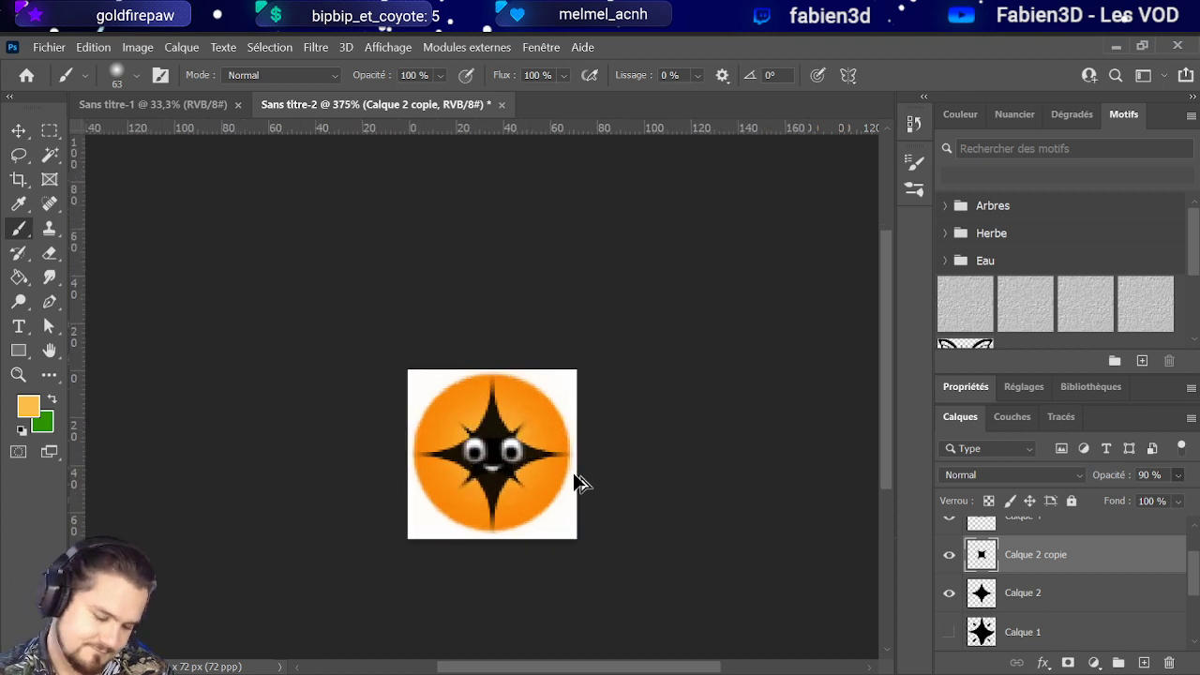
scroll(294, 497, down, 1)
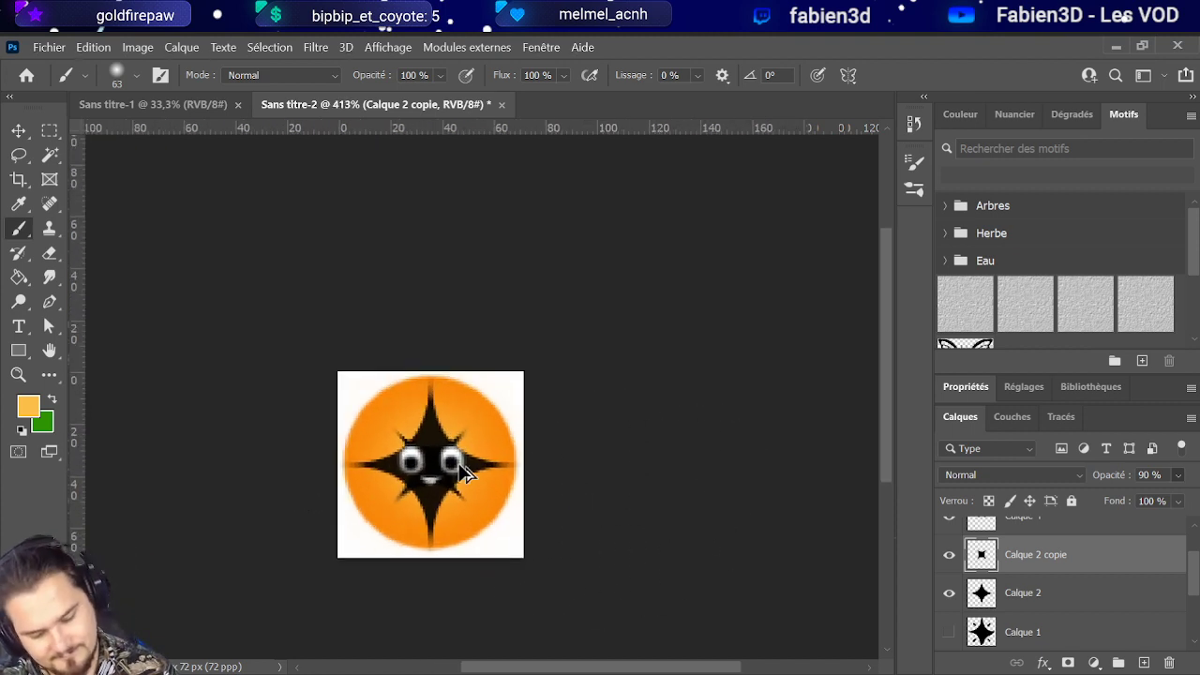
scroll(460, 402, up, 2)
Step: Reduce the soft brush to 4 px and add a new layer above the mouth layer Calque 5
alt+right_click(460, 402)
drag(450, 405, 468, 396)
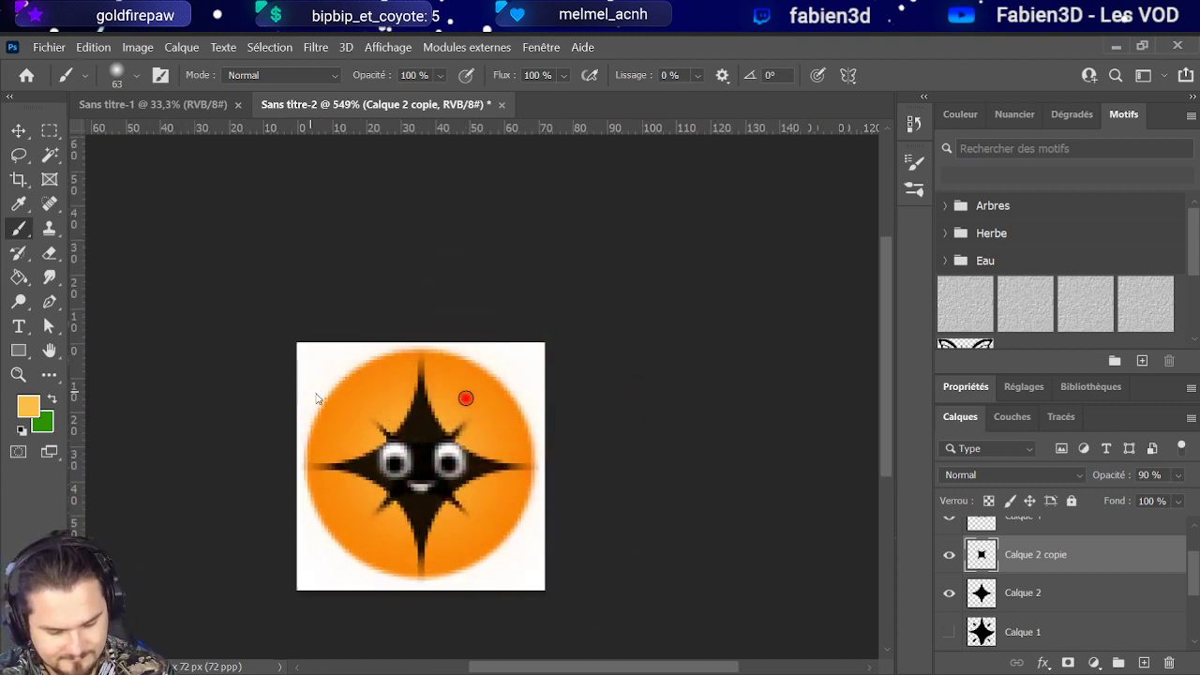
scroll(1075, 576, up, 2)
click(1066, 544)
click(1141, 662)
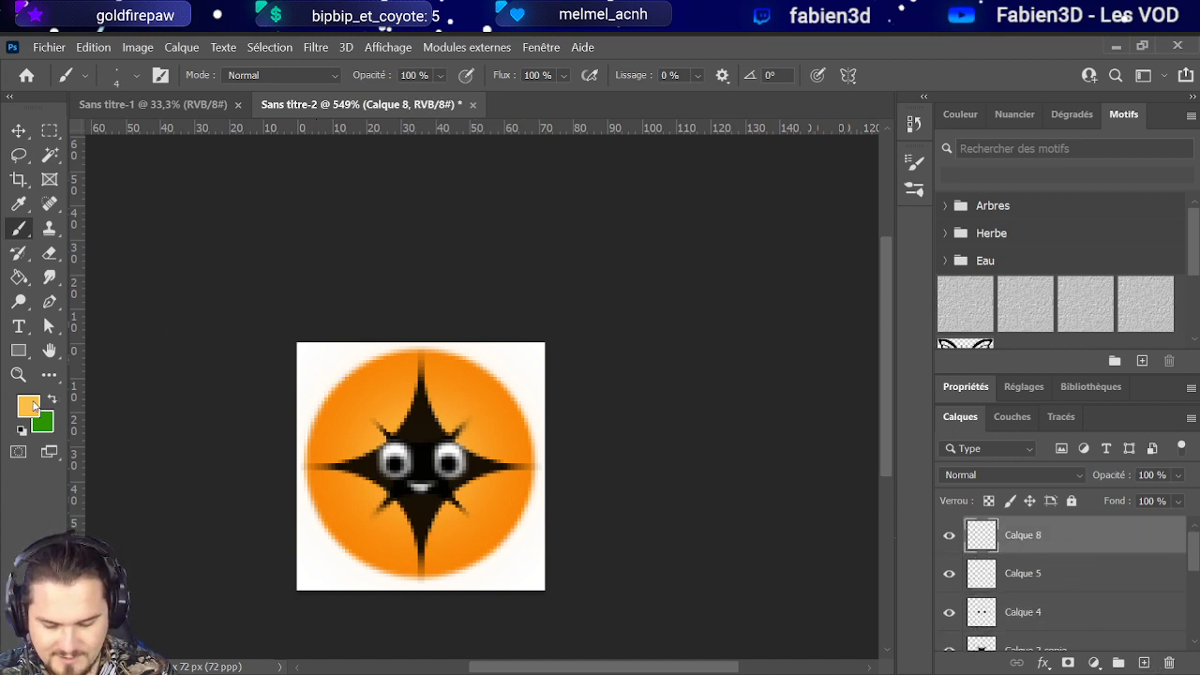
key(i)
key(b)
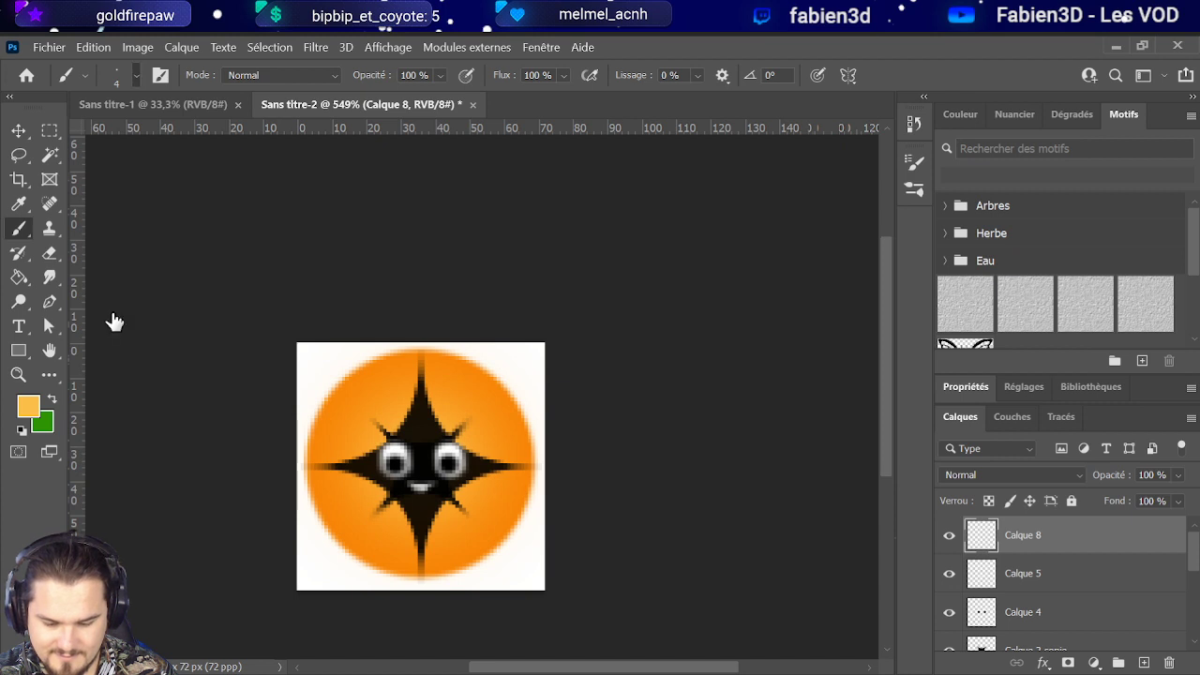
Step: Try a short light-orange highlight stroke on the disc's upper-right area, and undo it
drag(434, 368, 473, 381)
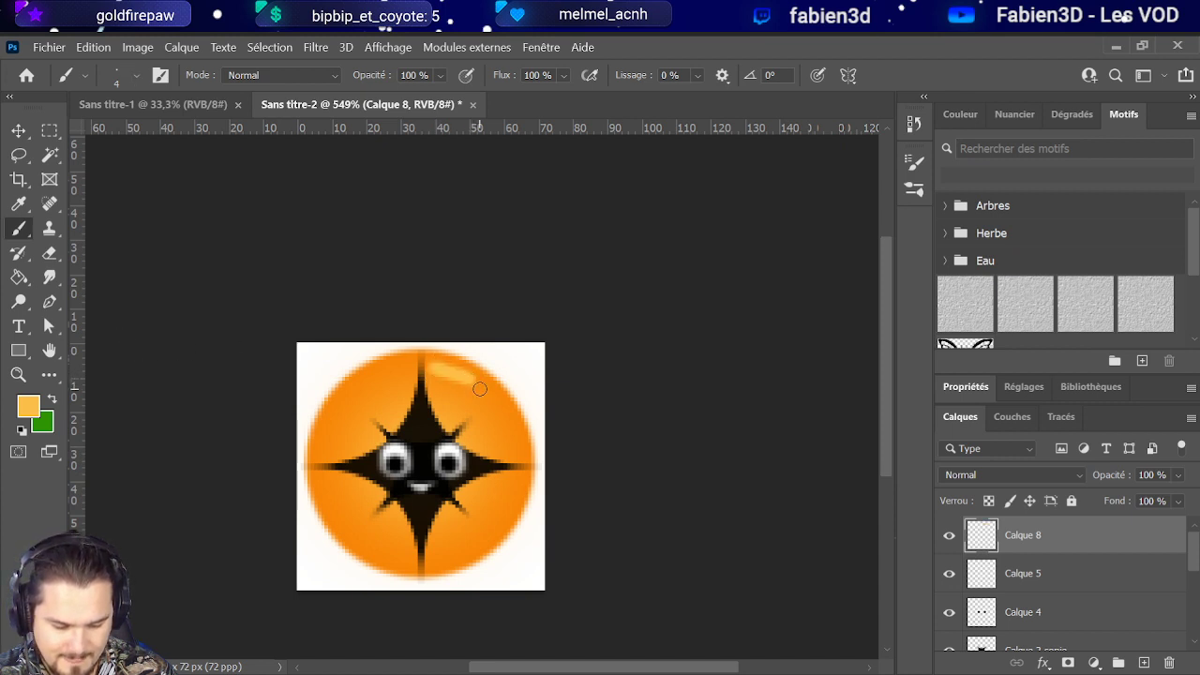
key(ctrl+z)
key(ctrl+z)
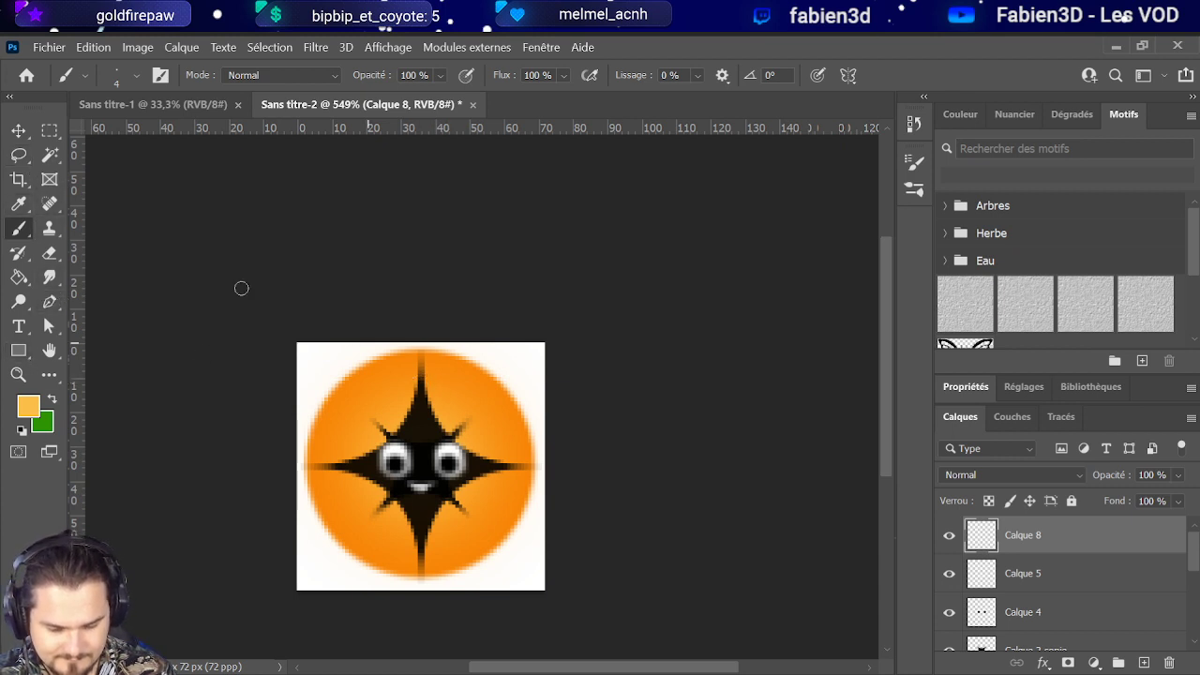
Step: Draw a 58 px circle shape with the Ellipse tool over the emblem, at X 17 px and Y 13 px
click(20, 353)
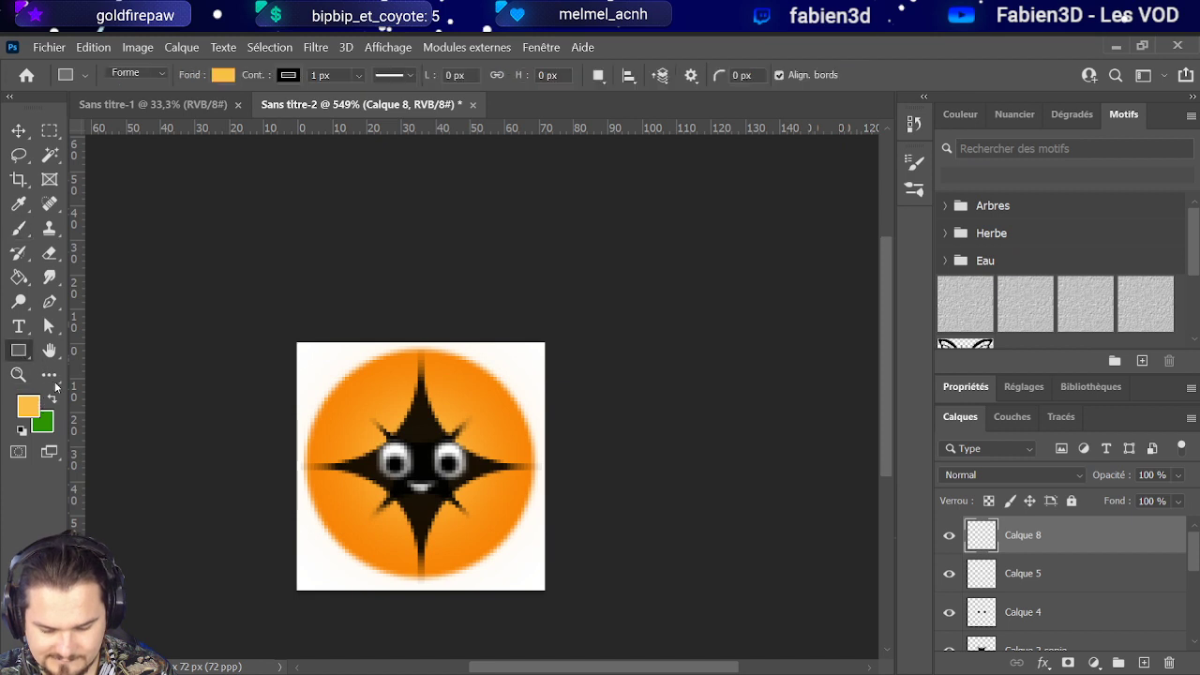
key(shift+u)
drag(353, 388, 556, 591)
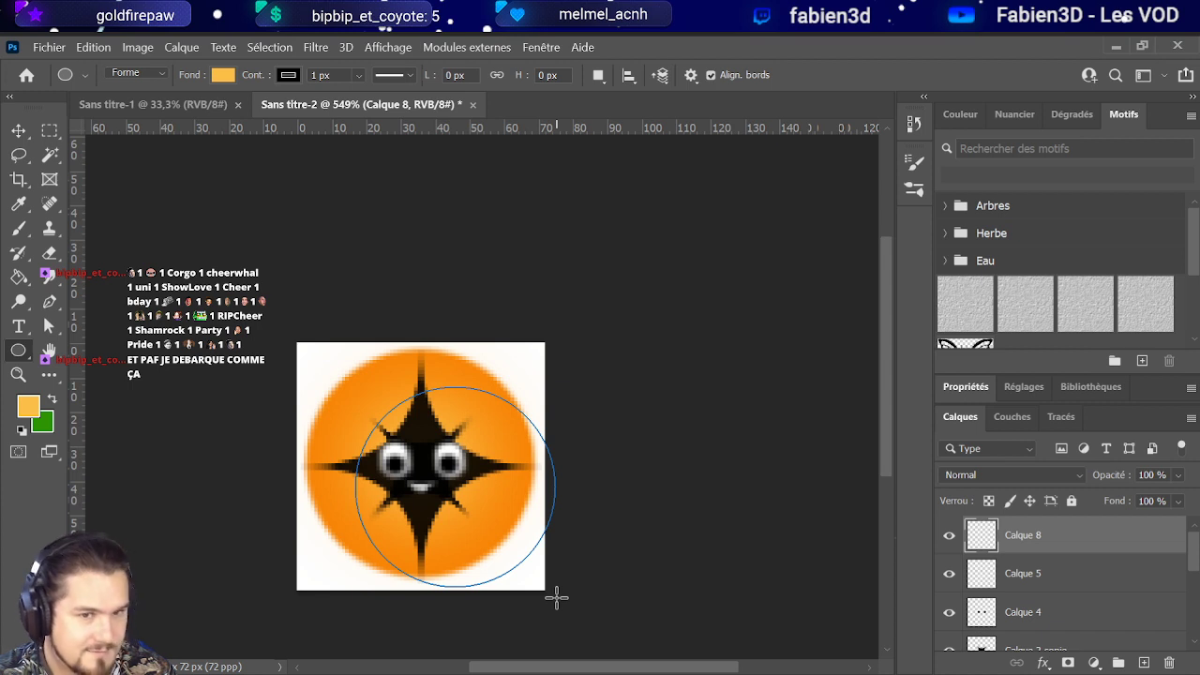
drag(557, 597, 555, 594)
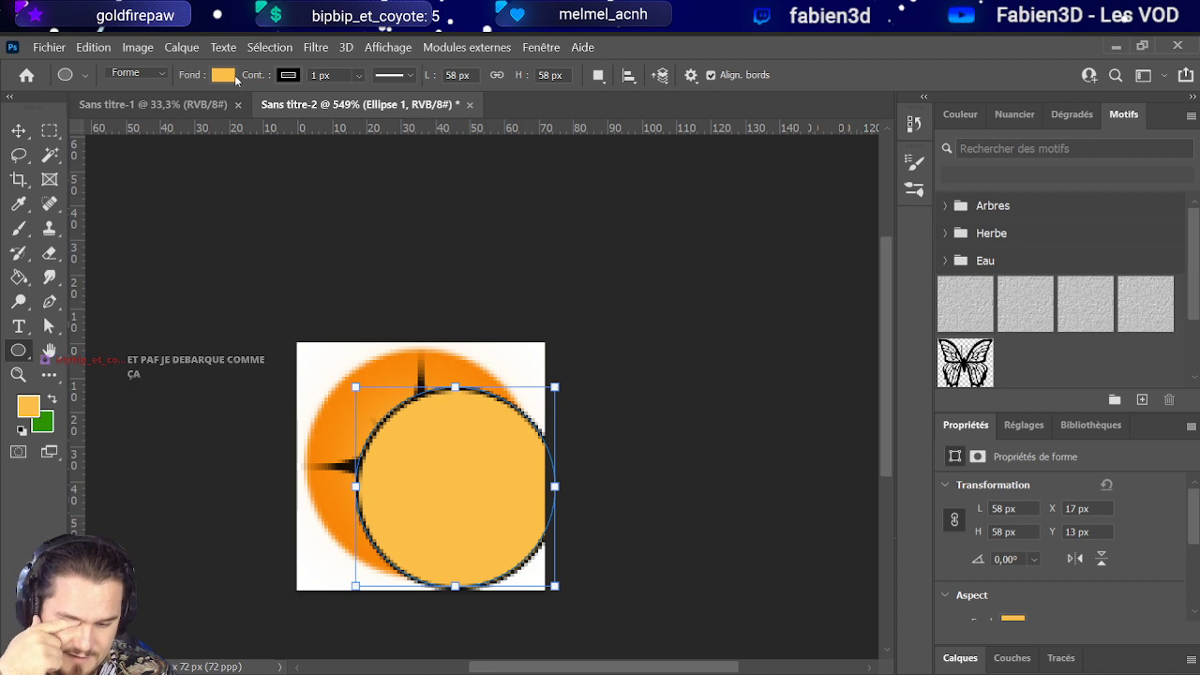
Step: Give the circle shape no fill and a light-orange outline 4.43 px wide
key(ctrl+z)
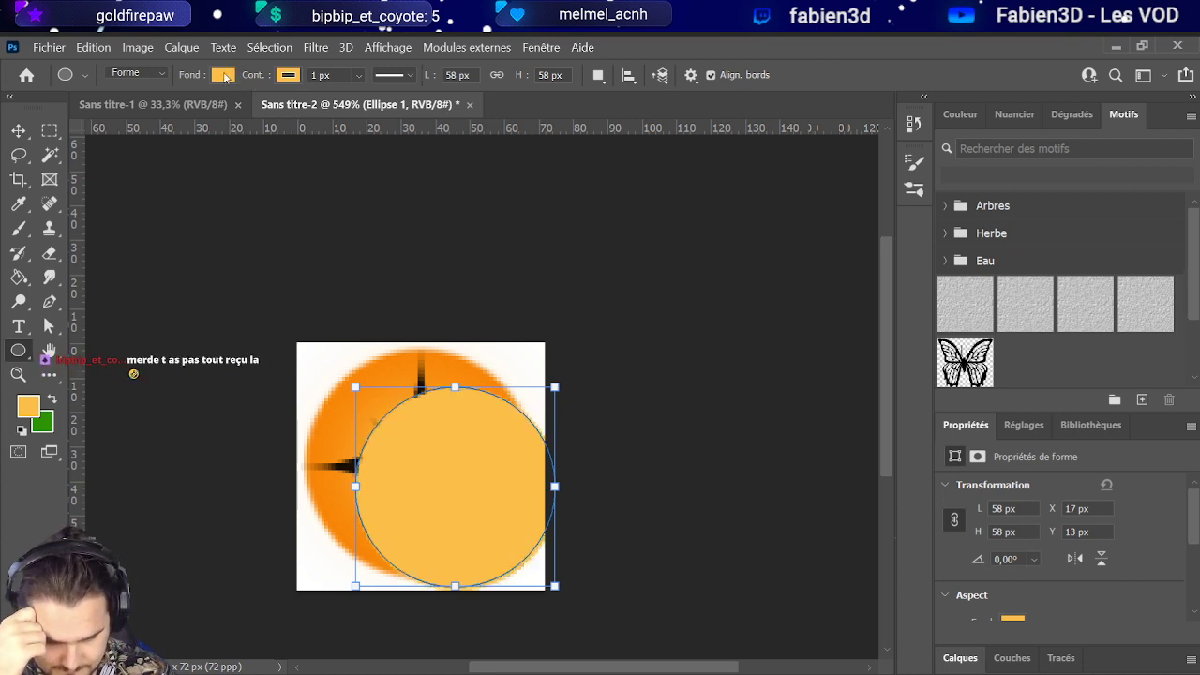
key(ctrl+z)
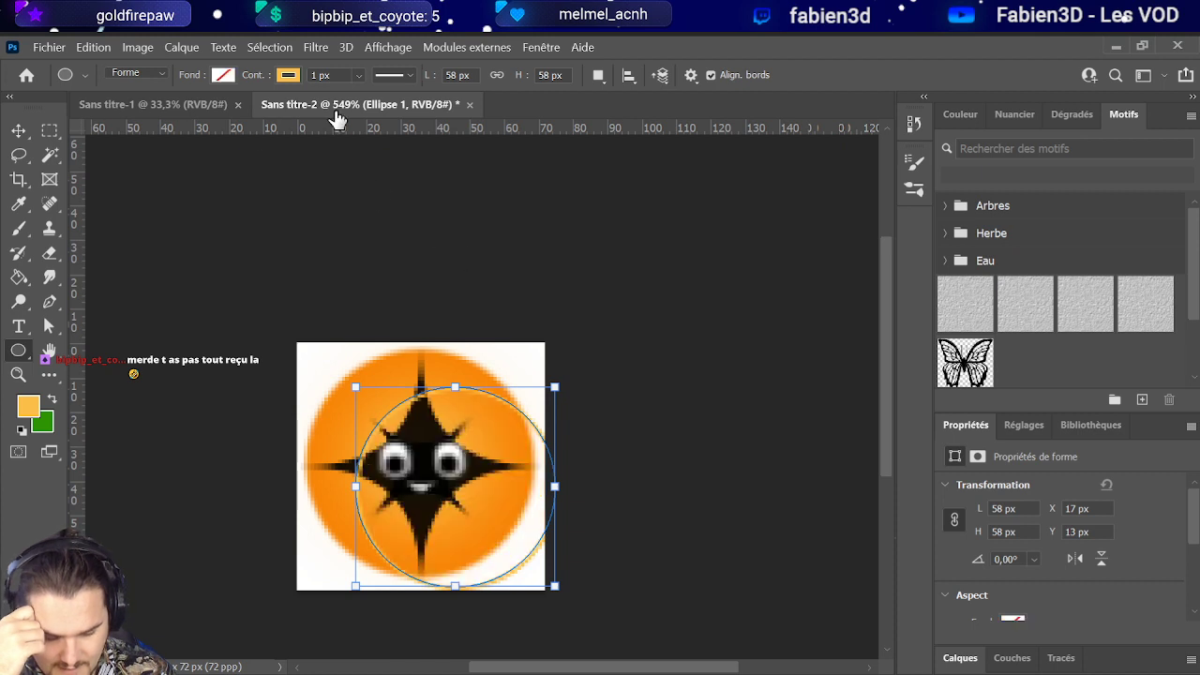
key(ctrl+z)
key(ctrl+z)
key(ctrl+z)
key(ctrl+z)
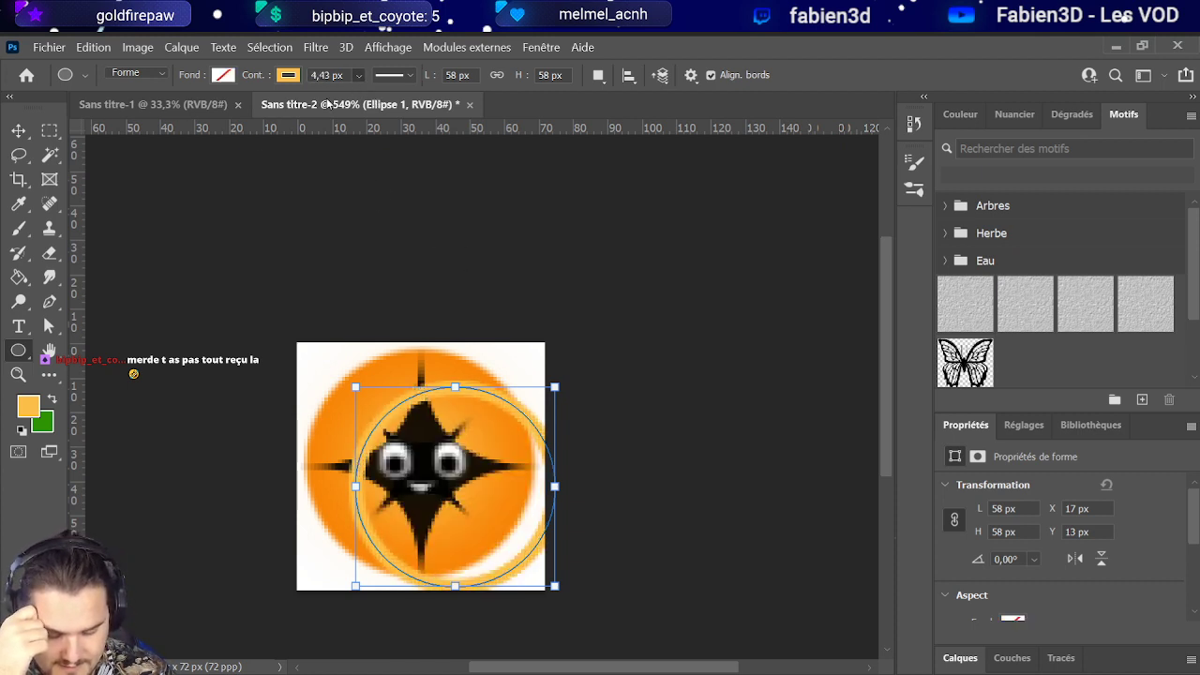
Step: Center the light-orange ring on the disc at X 4.78 px, Y 3.78 px and lower its opacity to 57%
key(v)
drag(531, 425, 494, 401)
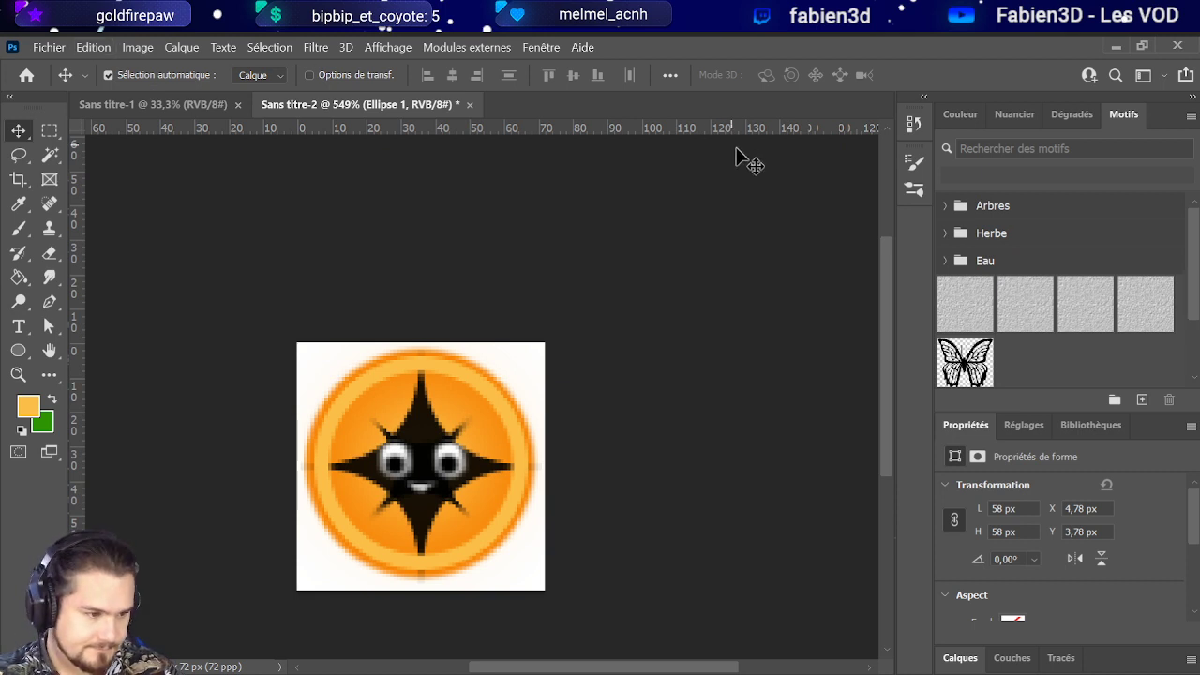
scroll(1145, 592, down, 2)
click(960, 657)
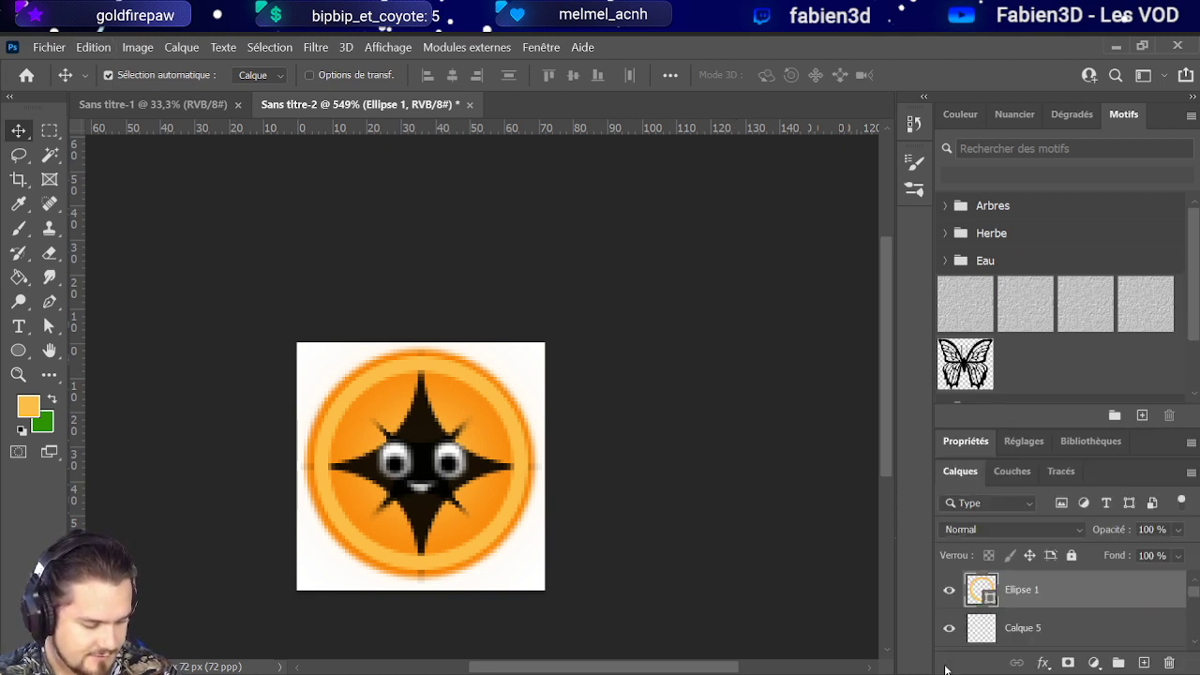
drag(1172, 534, 1153, 553)
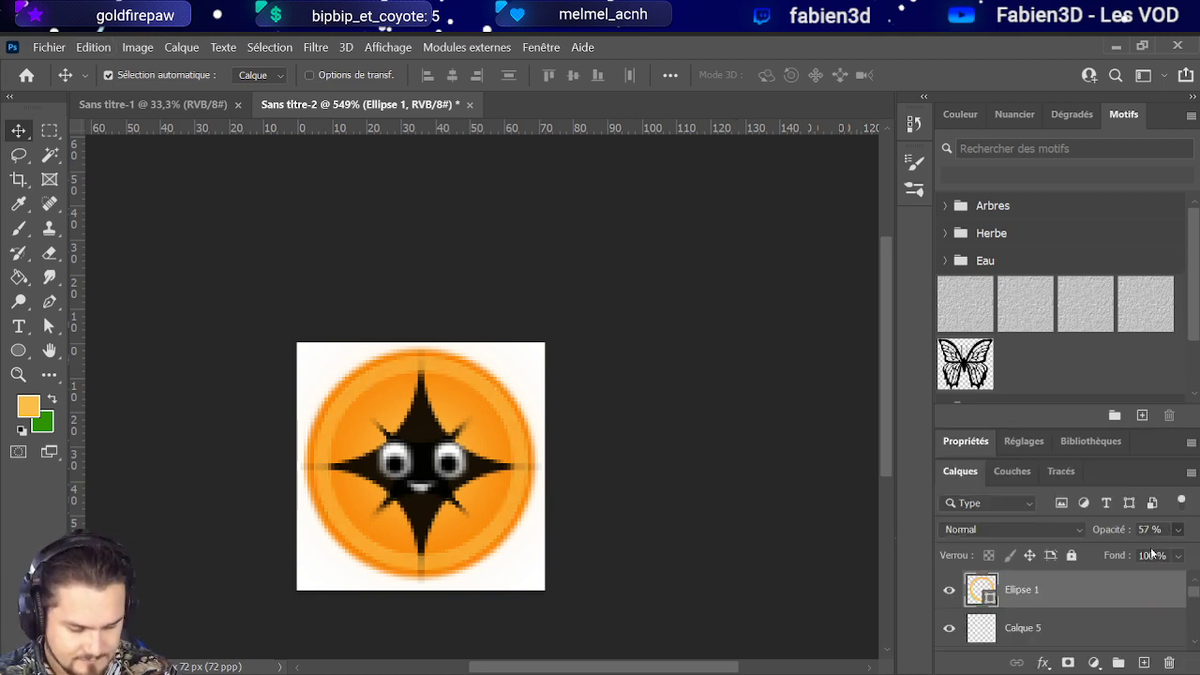
scroll(499, 456, down, 3)
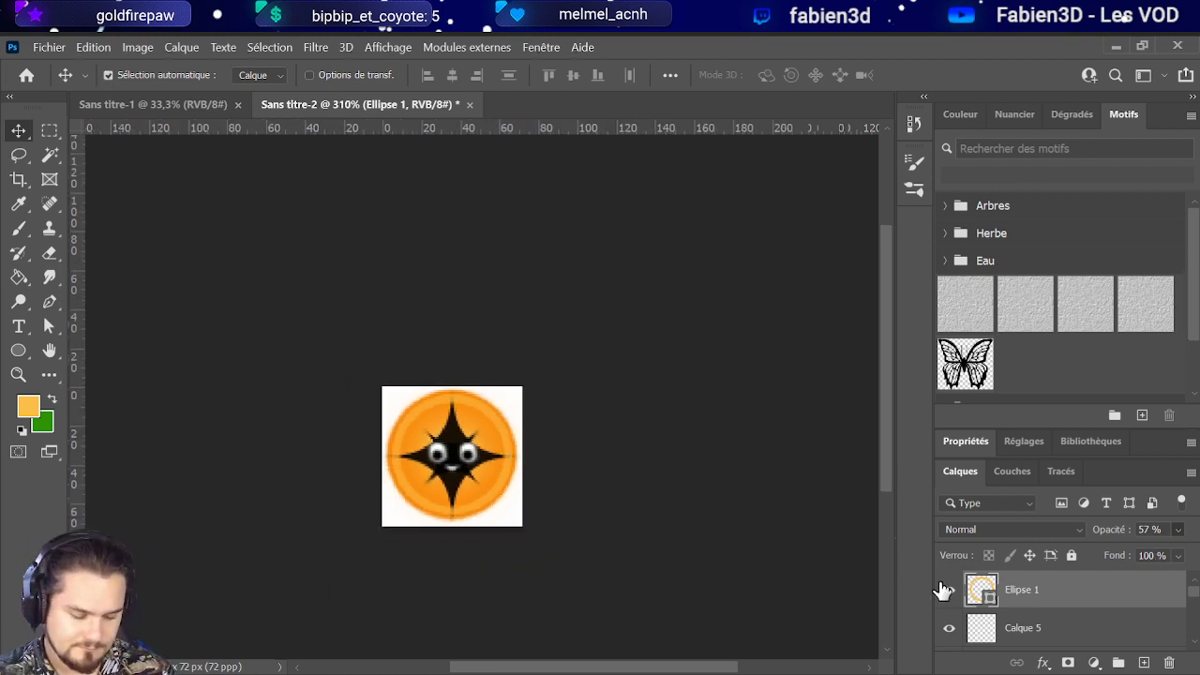
Step: Raise the star layers Calque 2 and Calque 2 copie to 100% opacity and merge them into one layer
scroll(1090, 635, down, 5)
scroll(1090, 635, up, 1)
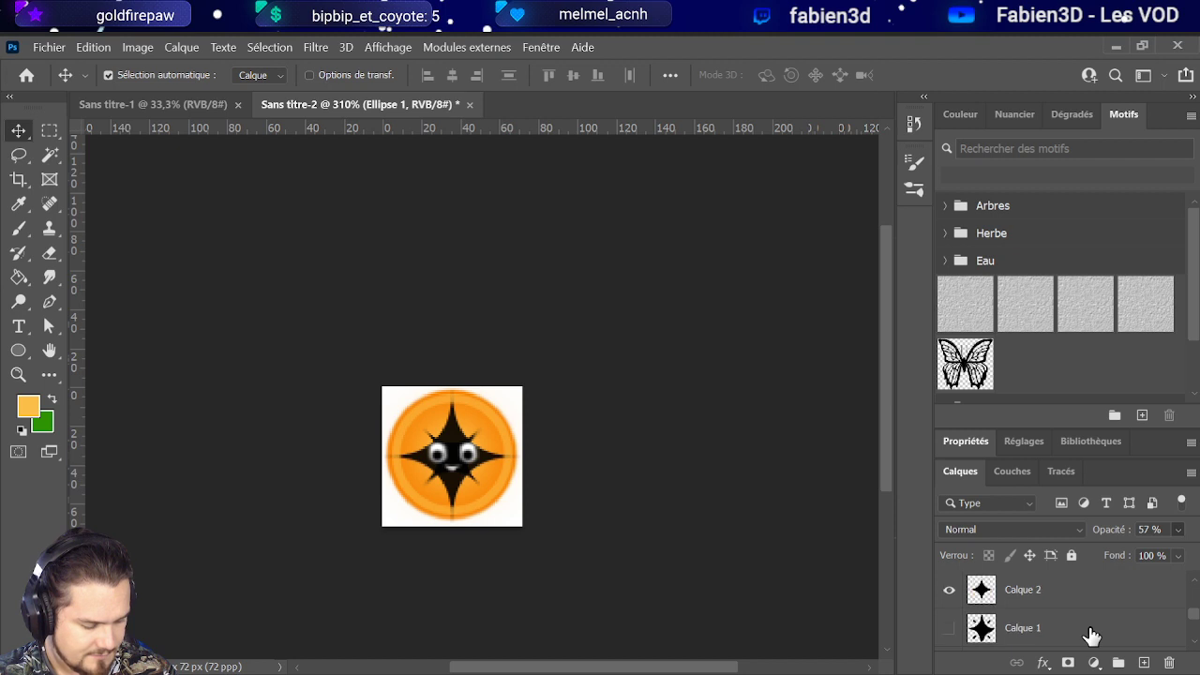
scroll(1070, 626, up, 1)
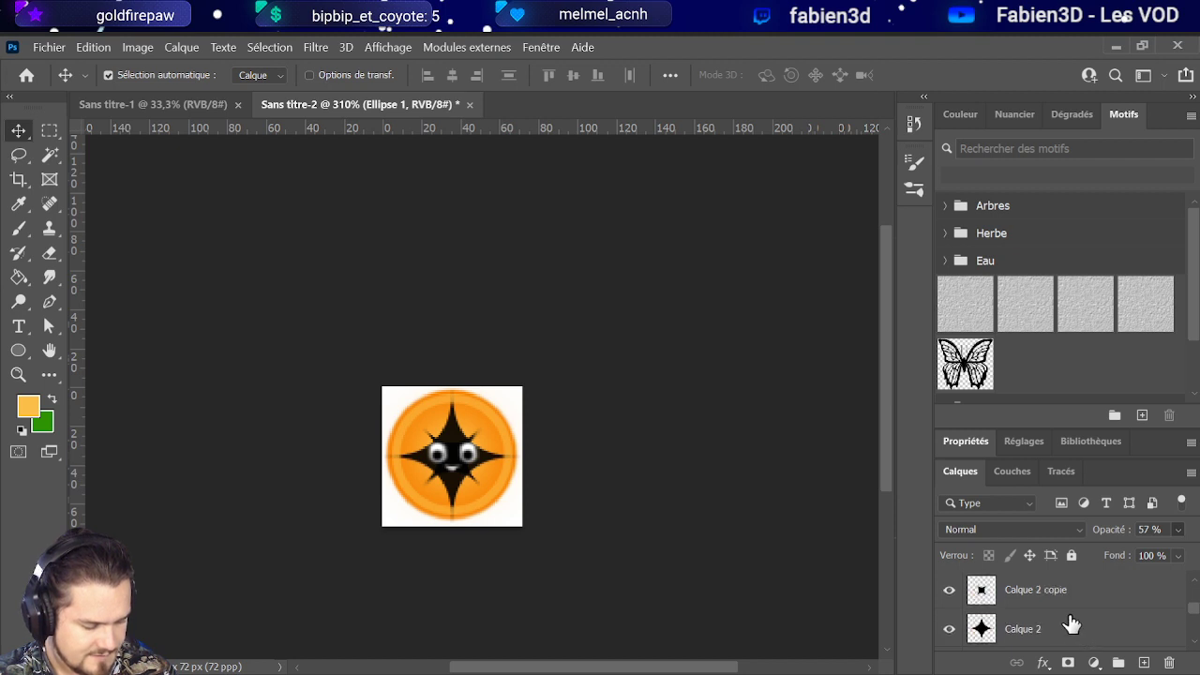
click(1065, 623)
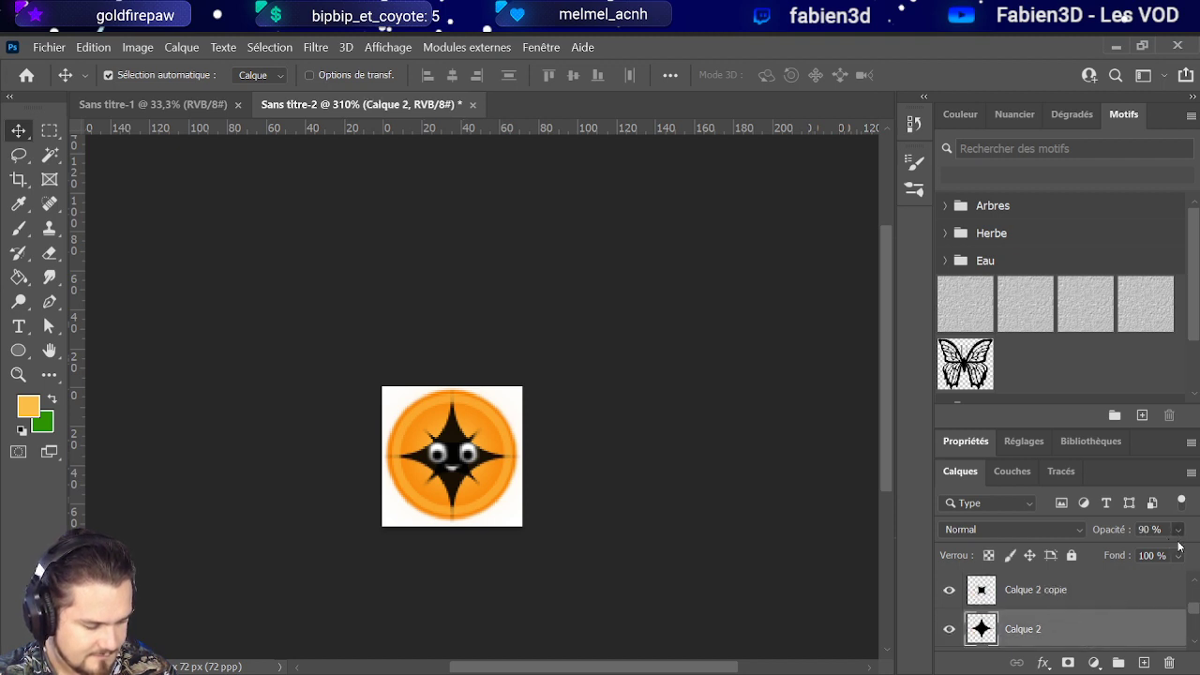
click(1065, 592)
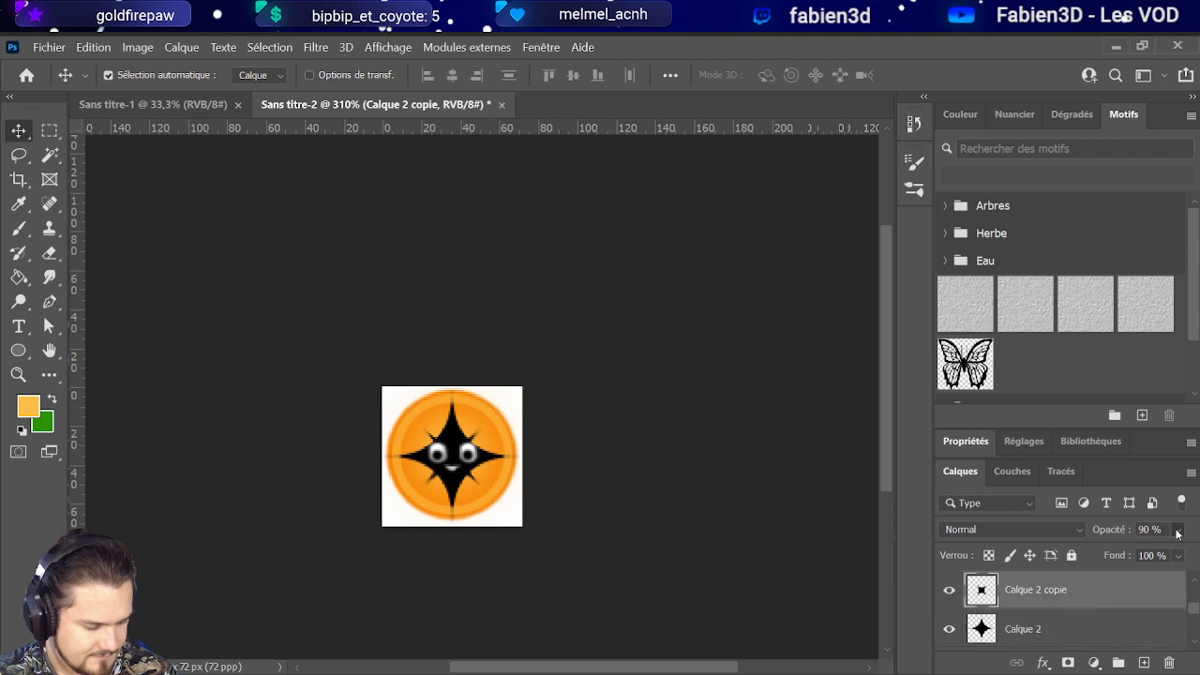
click(1078, 633)
shift+click(1078, 596)
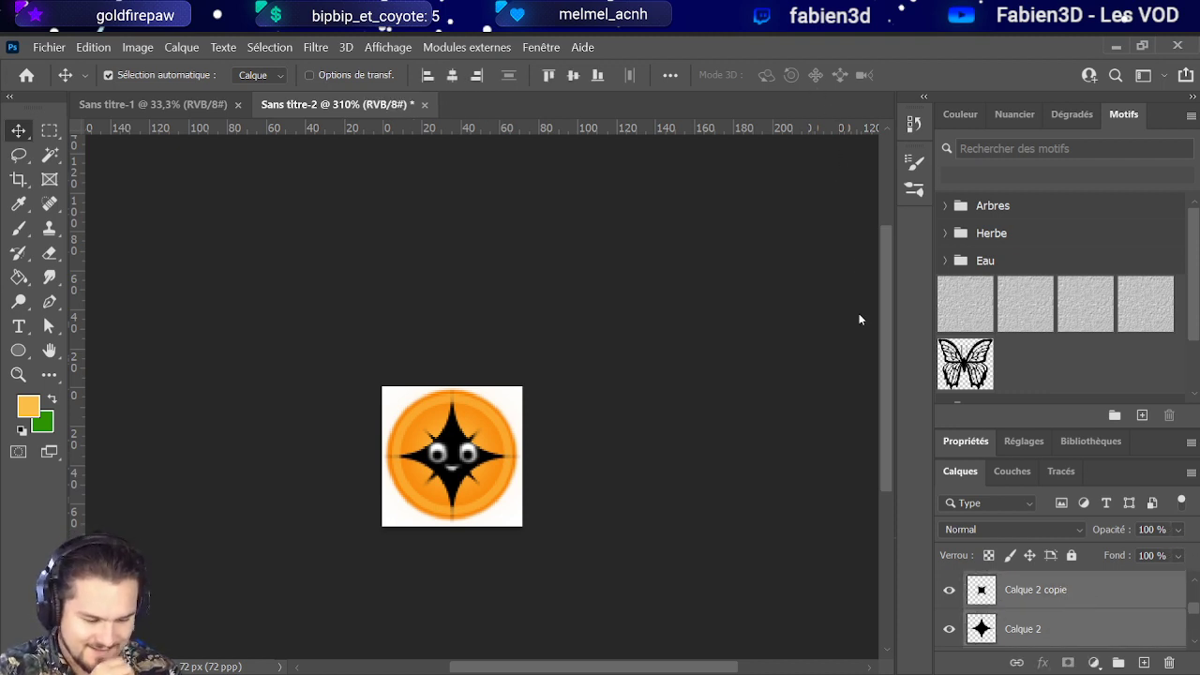
key(ctrl+e)
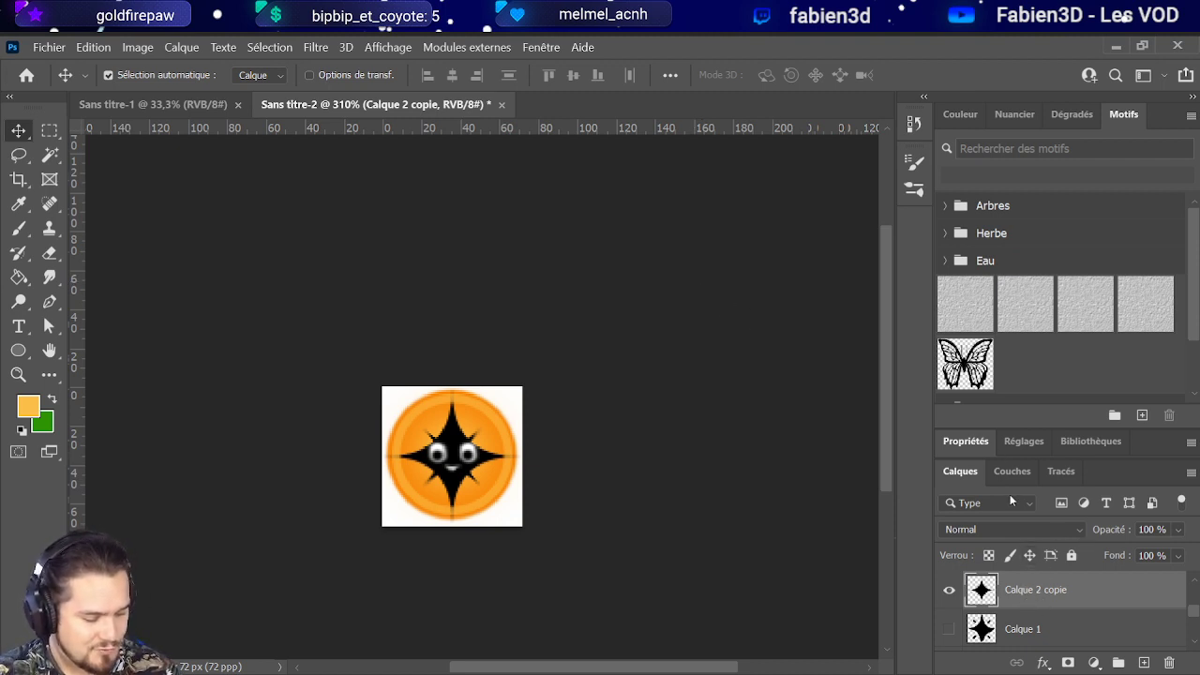
Step: Set the merged star layer's blend mode to Lumière tamisée
key(ctrl+shift+alt+n)
key(ctrl+shift+alt+n)
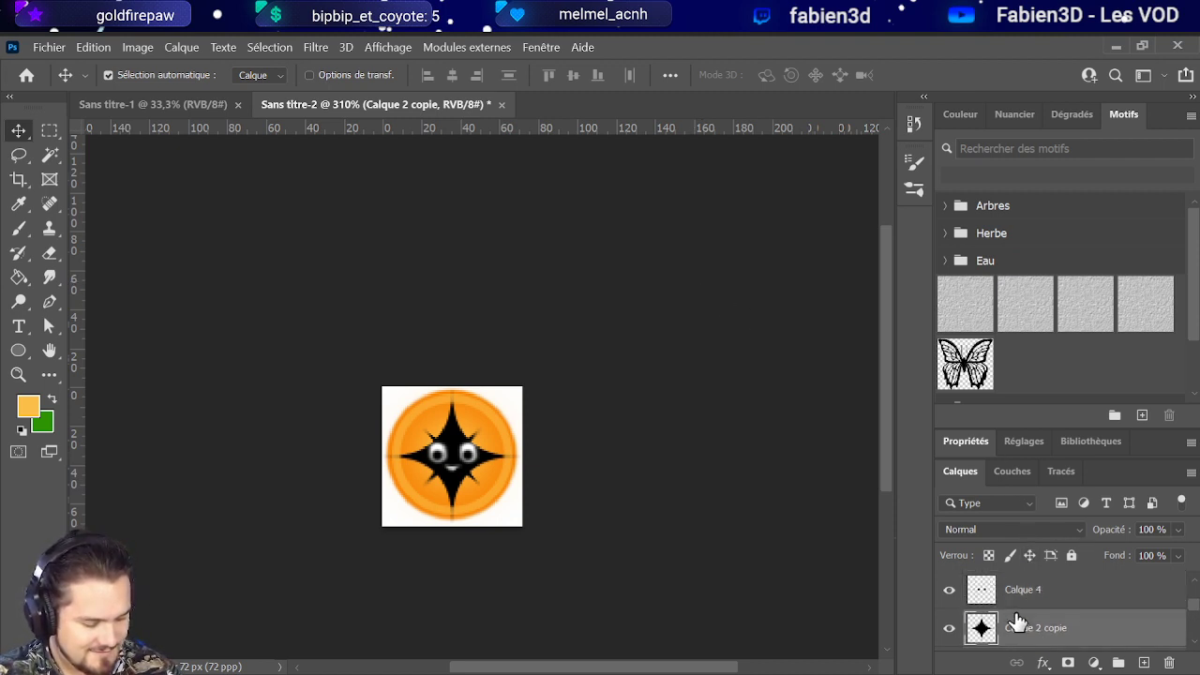
scroll(1017, 621, down, 2)
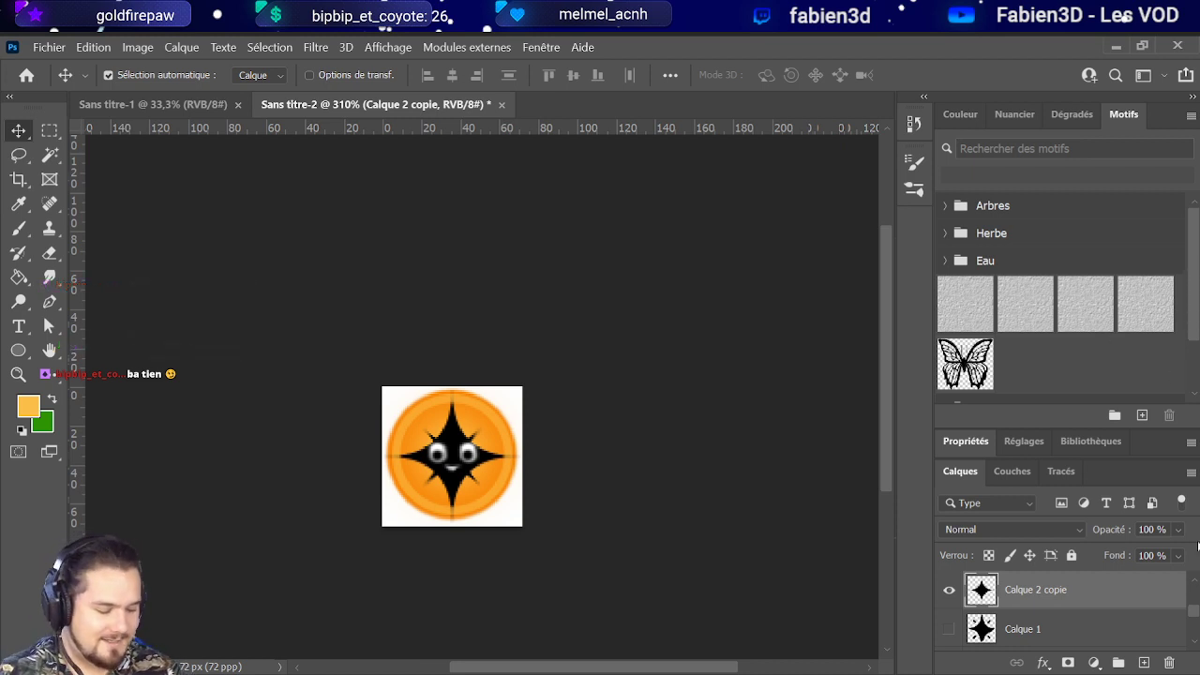
scroll(1053, 524, down, 11)
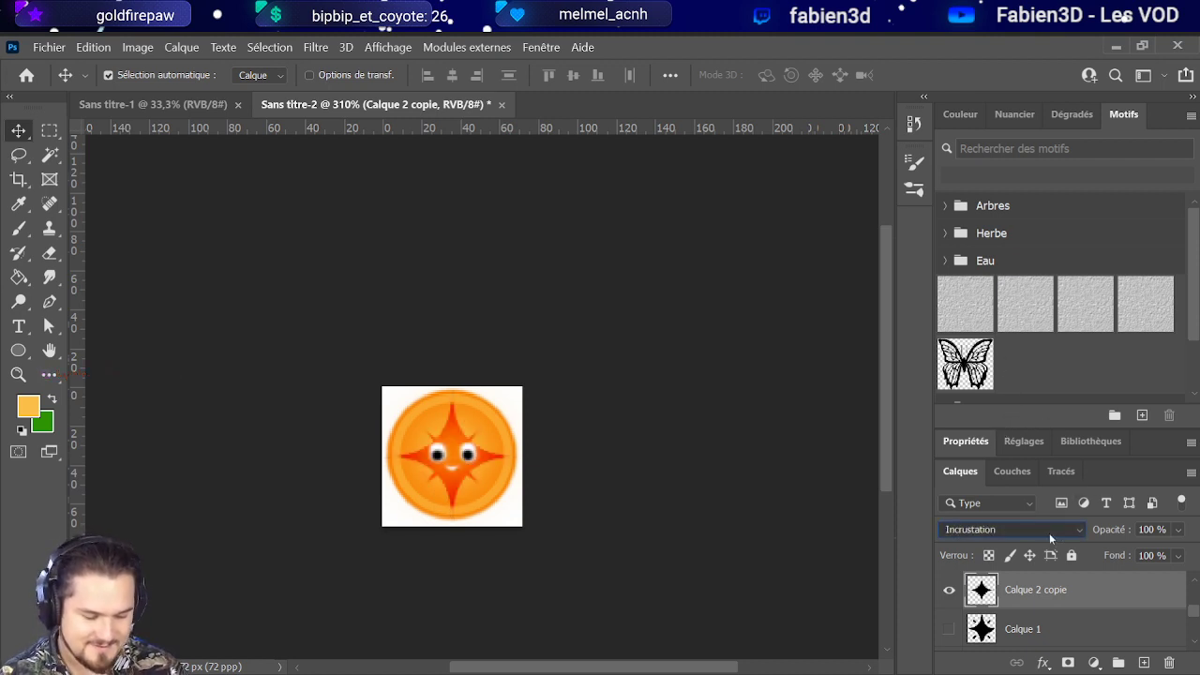
scroll(1018, 527, down, 2)
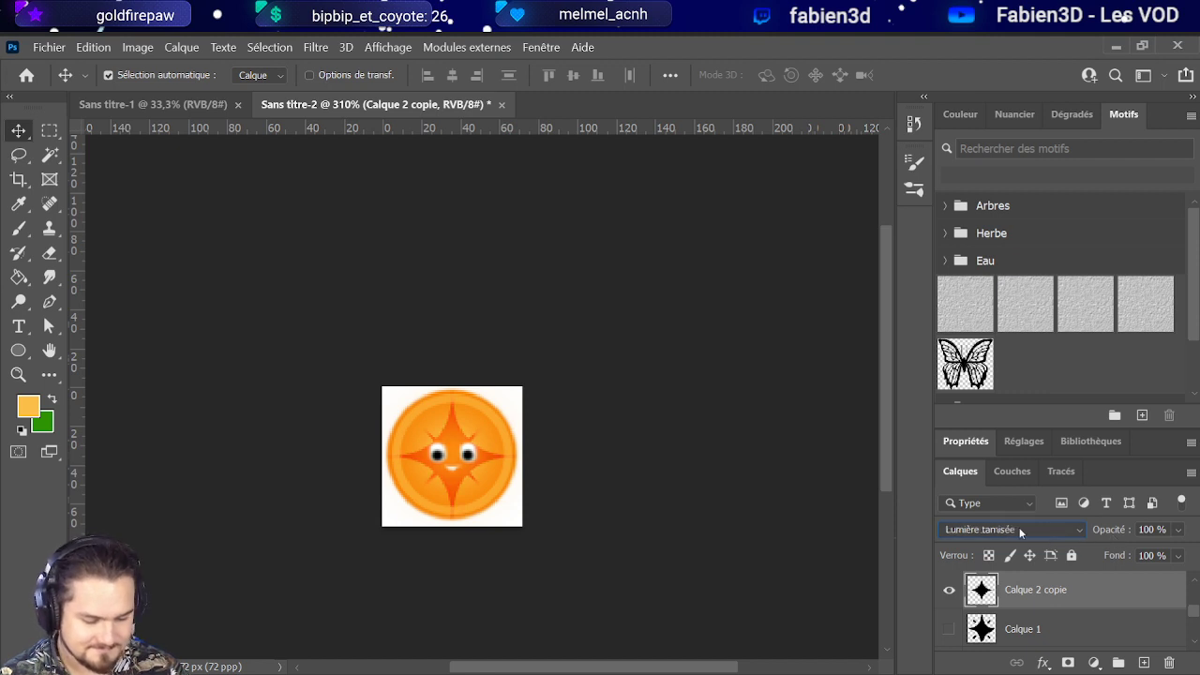
scroll(1019, 527, up, 1)
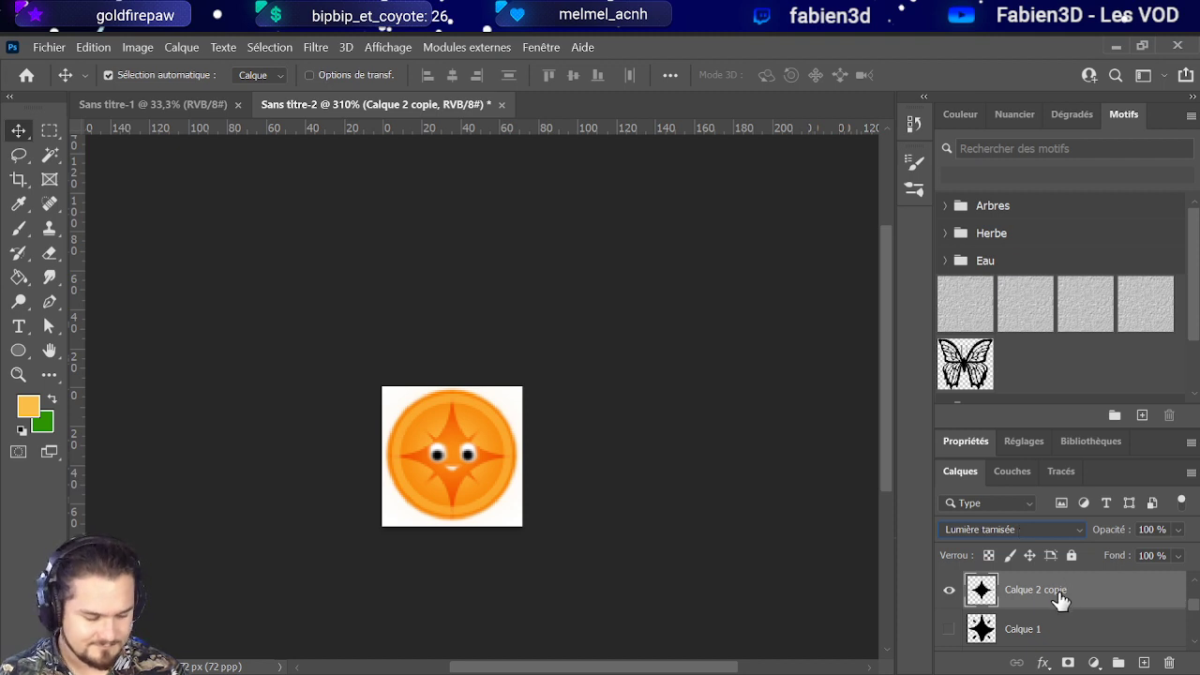
Step: Try an opacity of 60% on the mouth layer Calque 5, and restore it to 100%
key(ctrl+shift+alt+n)
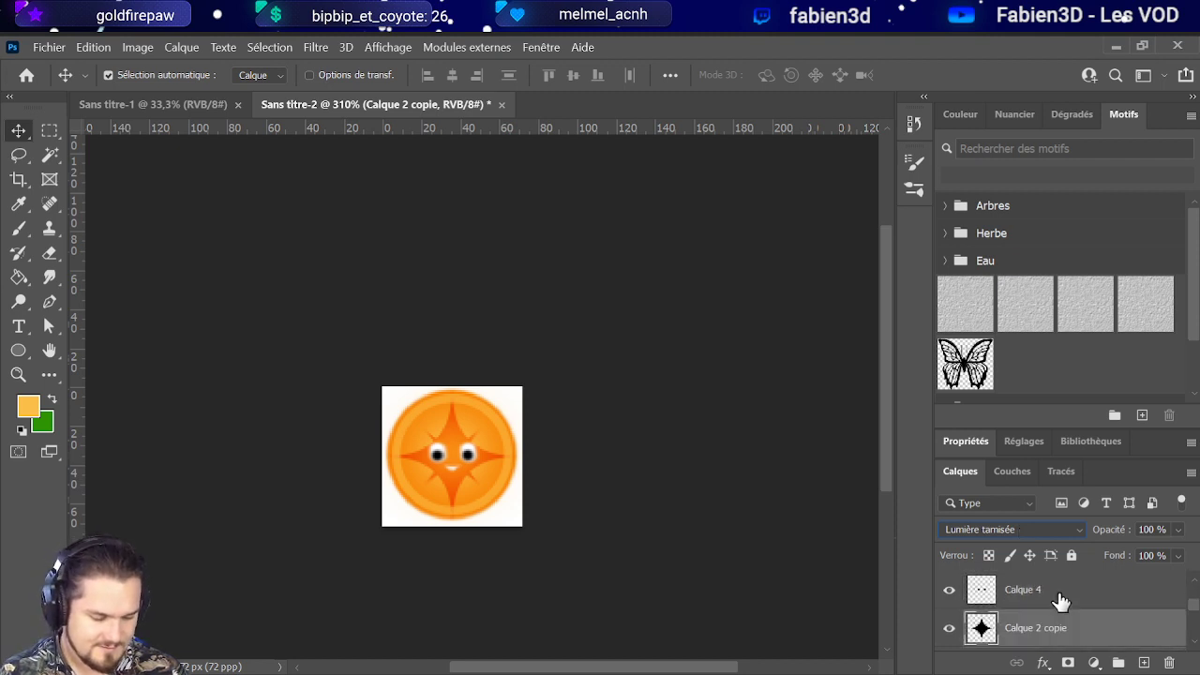
key(ctrl+shift+alt+n)
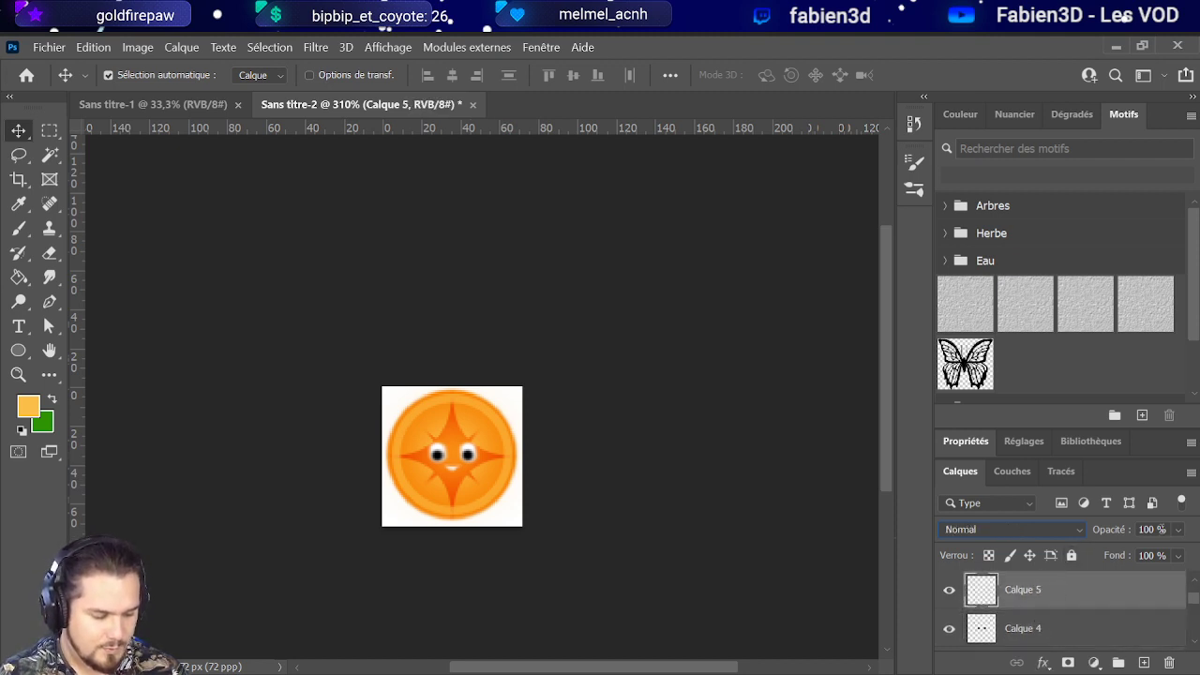
key(7)
key(5)
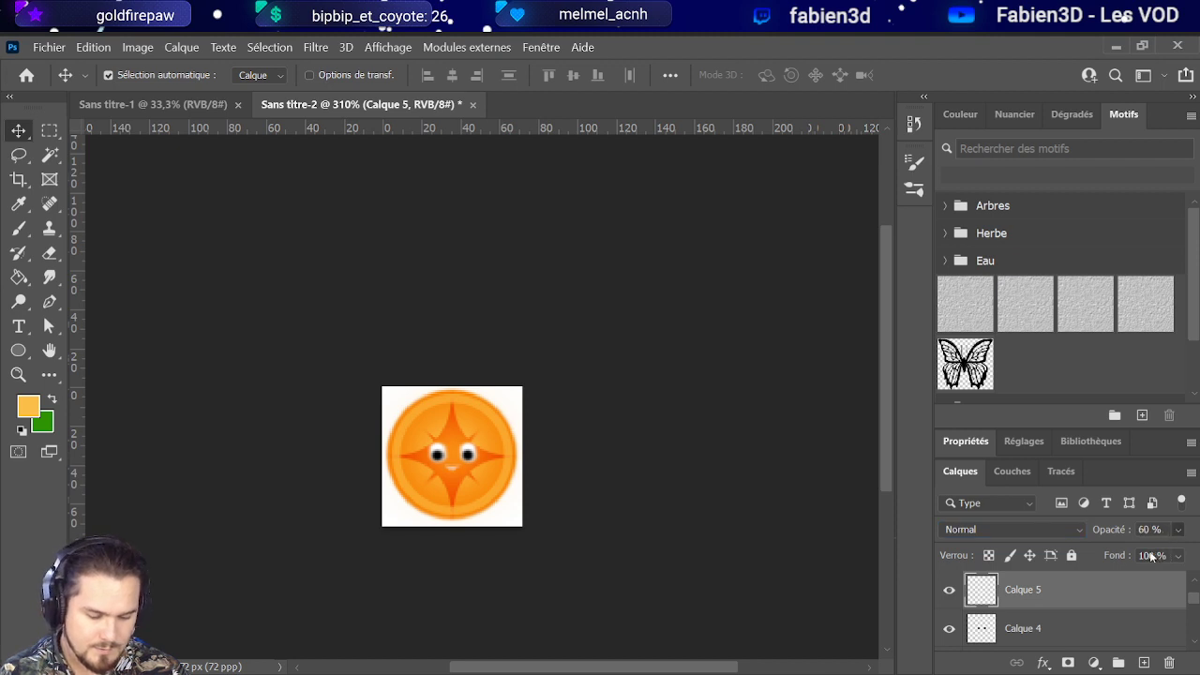
key(0)
Step: Lower the opacity of the eyes layer Calque 4 to 75%
click(1089, 639)
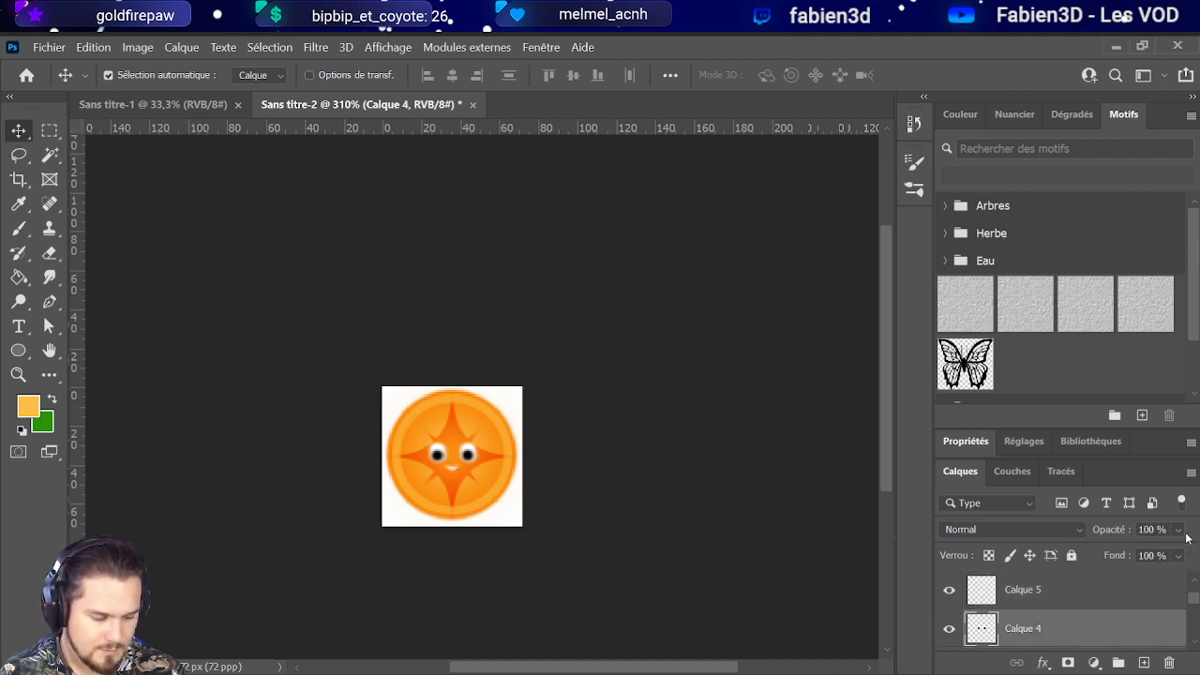
key(7)
key(5)
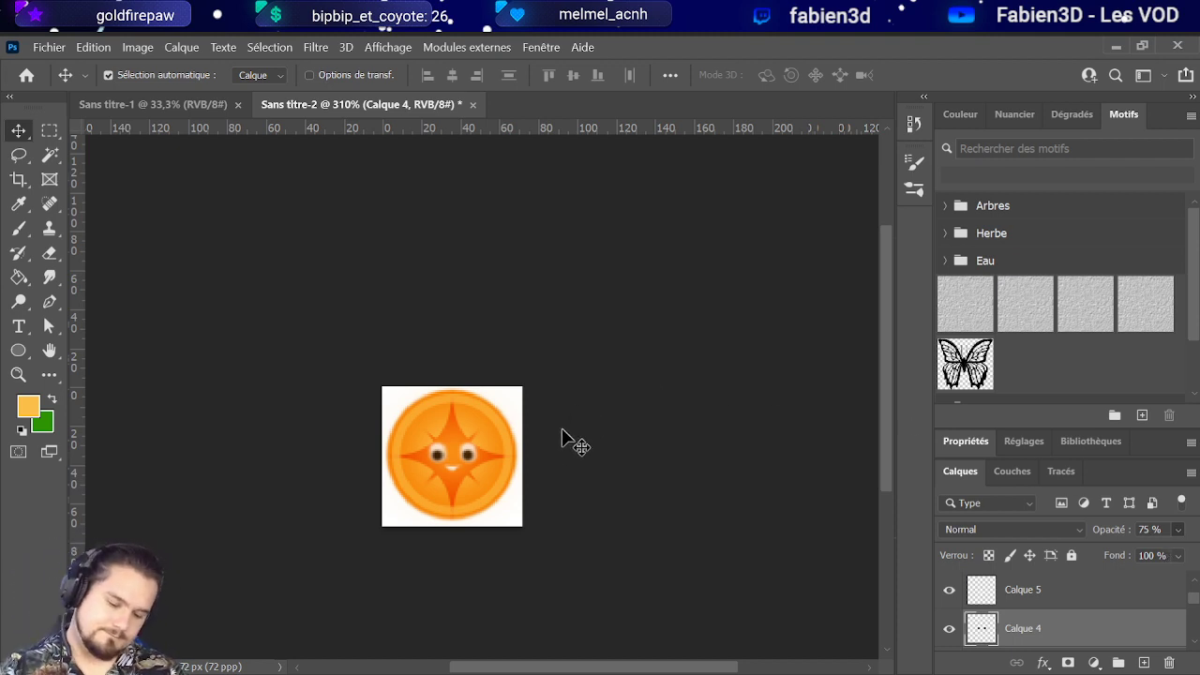
Step: Examine the recolored emblem at several magnifications to judge how it reads at small size
scroll(563, 441, down, 4)
scroll(565, 438, up, 3)
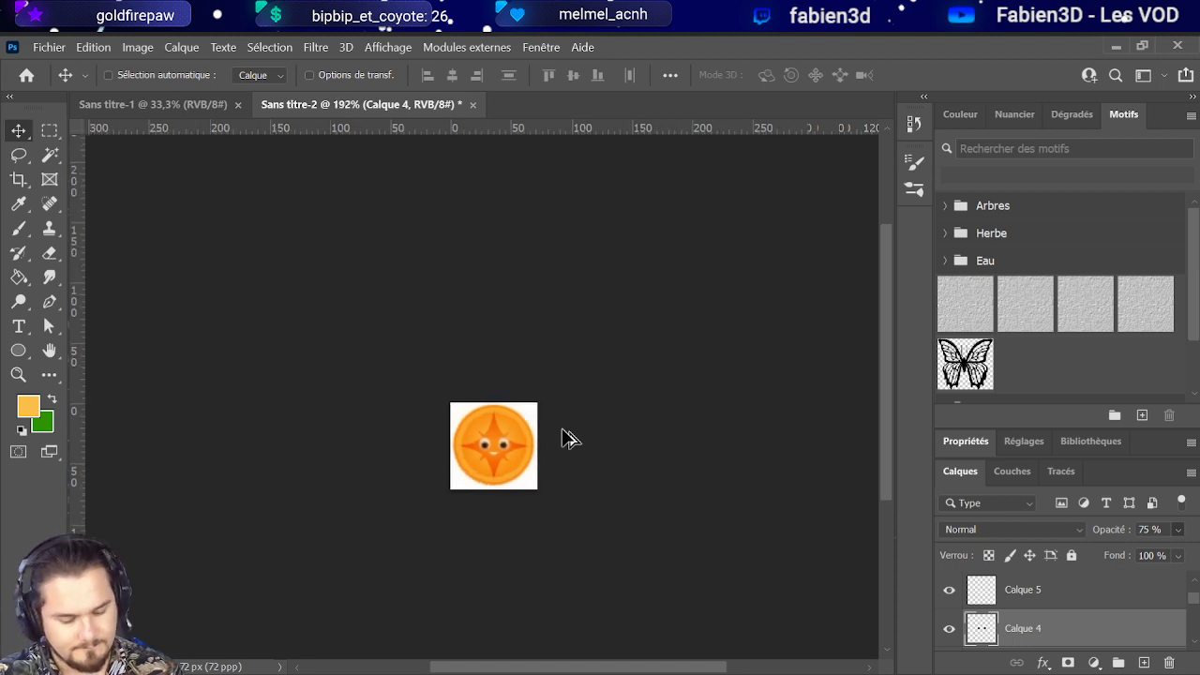
scroll(565, 438, up, 2)
scroll(565, 437, down, 2)
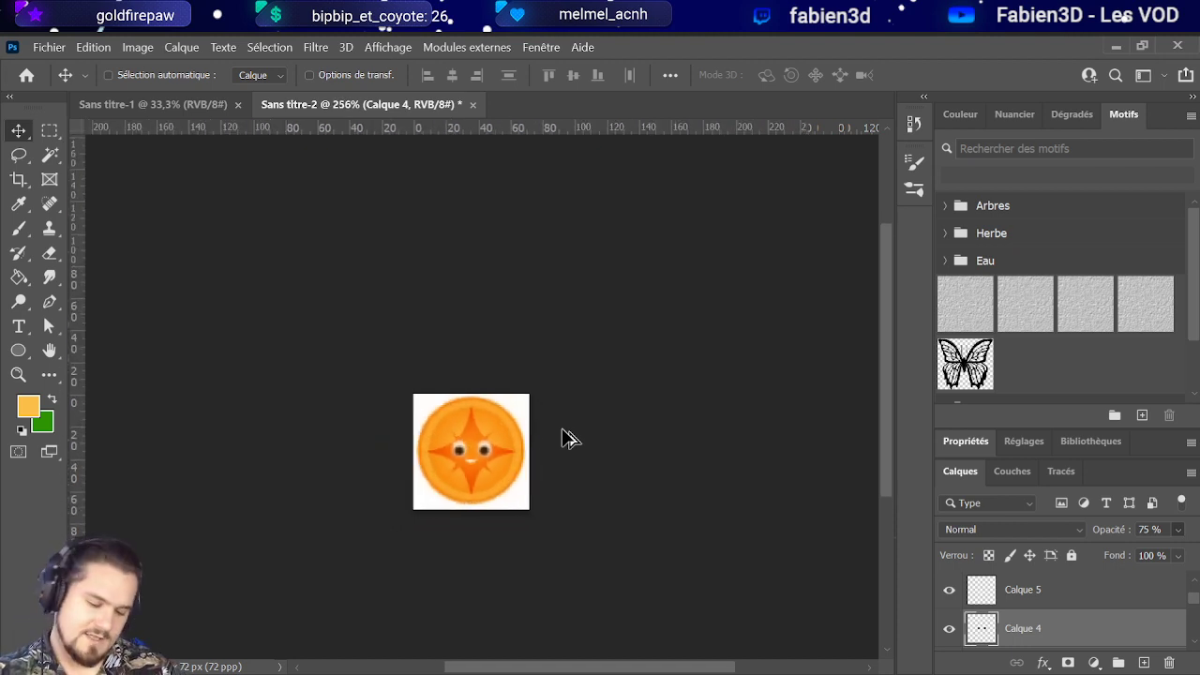
scroll(534, 457, up, 3)
scroll(533, 457, down, 1)
key(ctrl)
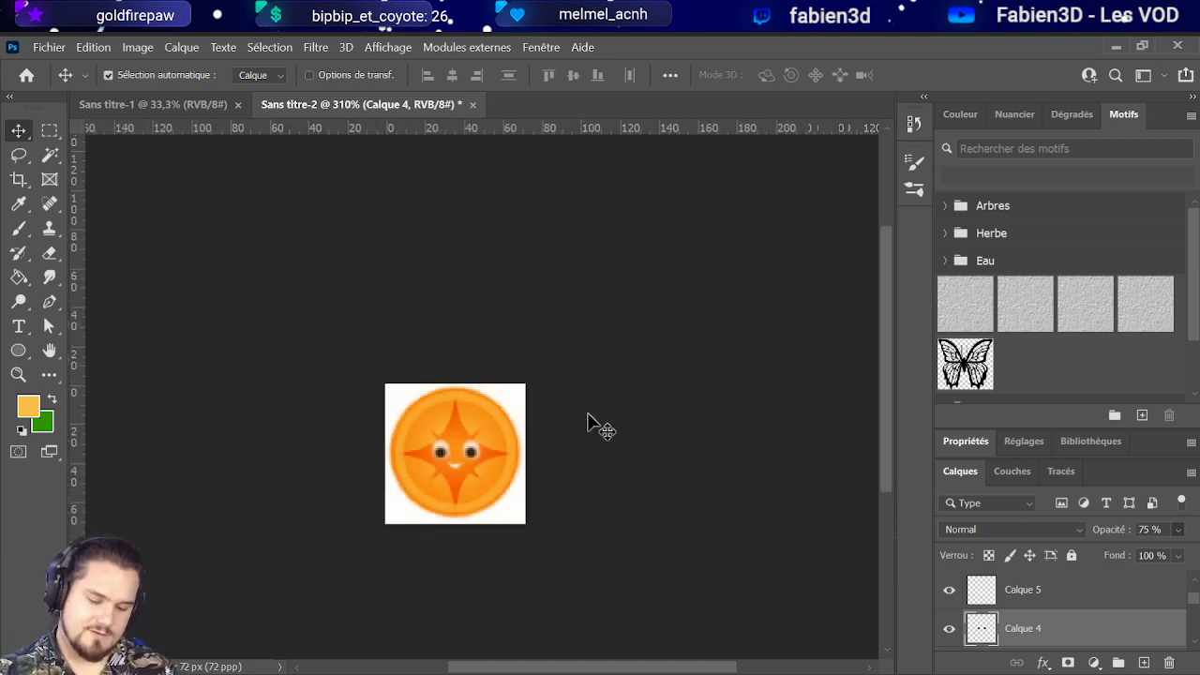
scroll(503, 447, up, 3)
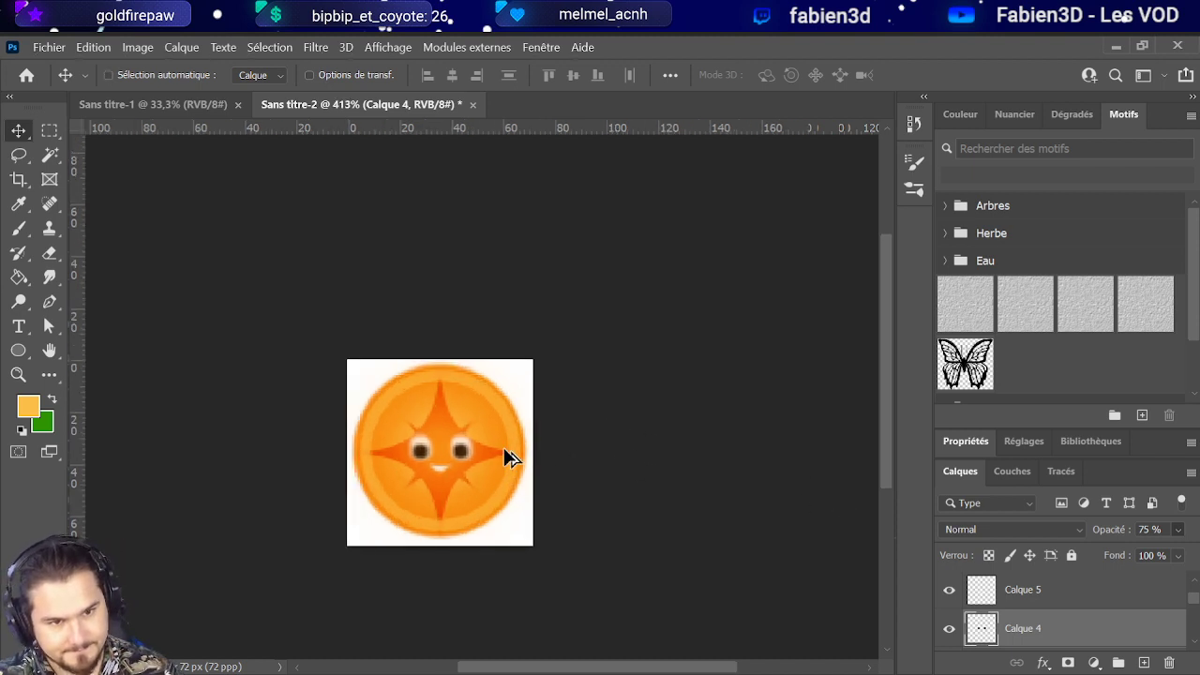
Step: Add a layer above Ellipse 1 and paint soft white 4 px highlights on the disc's upper-right rim, lower-left inside and star edges
scroll(1018, 594, up, 1)
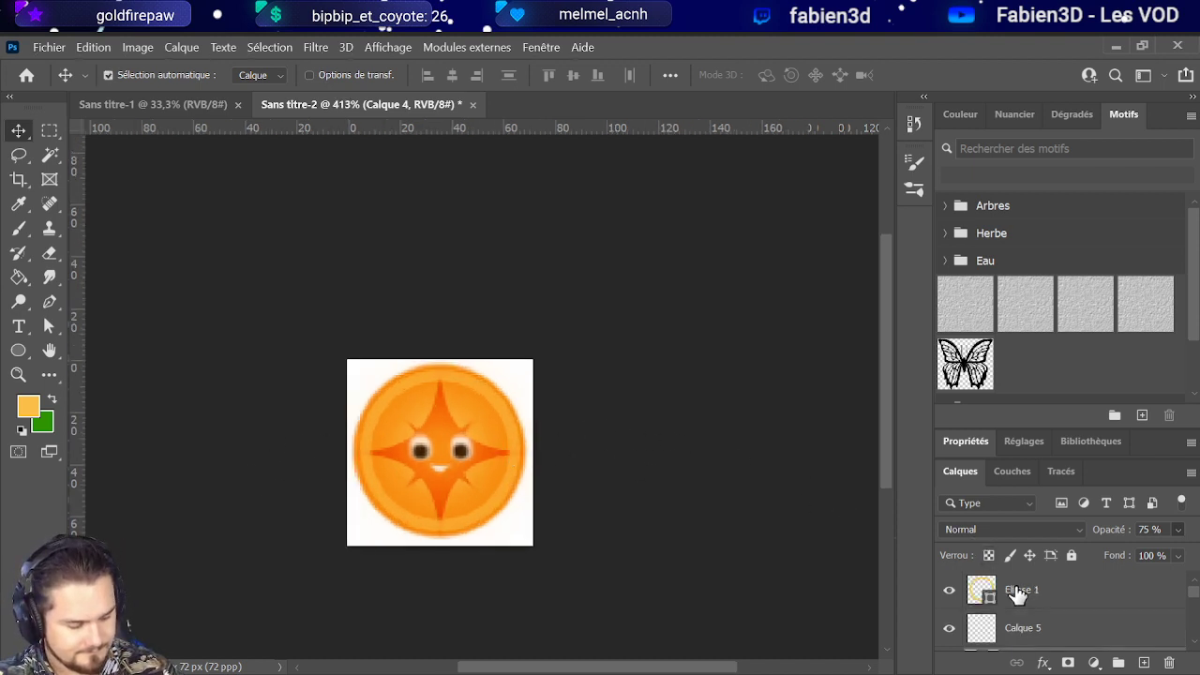
click(1058, 590)
click(1143, 662)
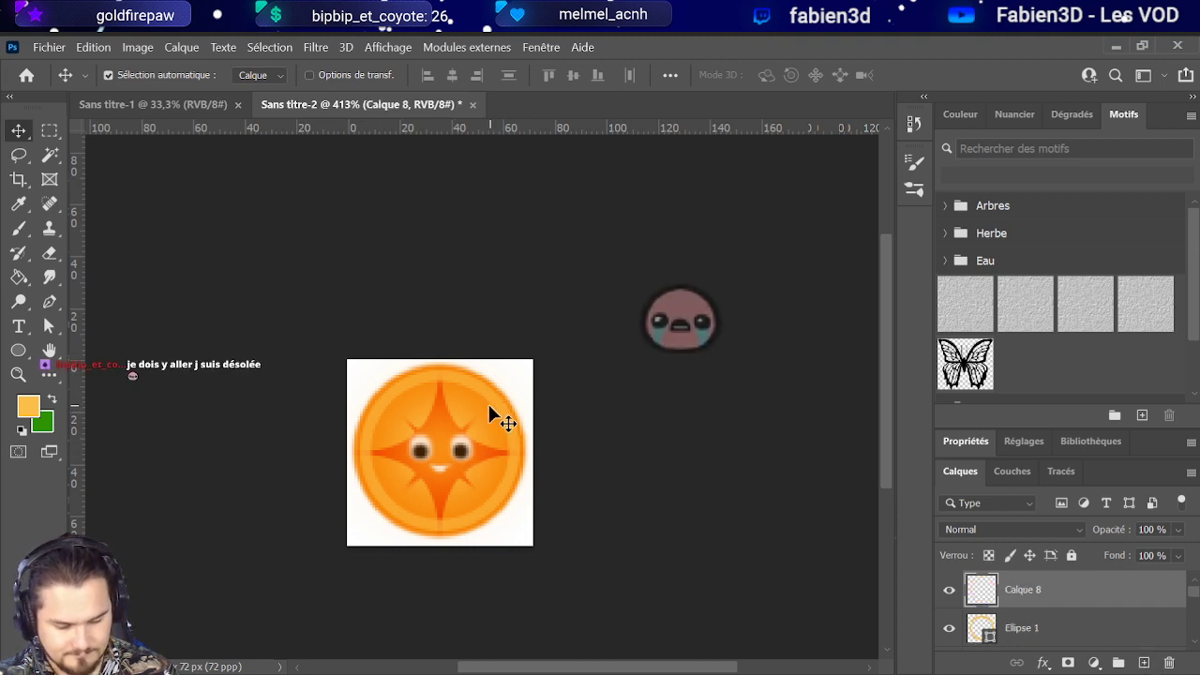
click(18, 230)
click(19, 204)
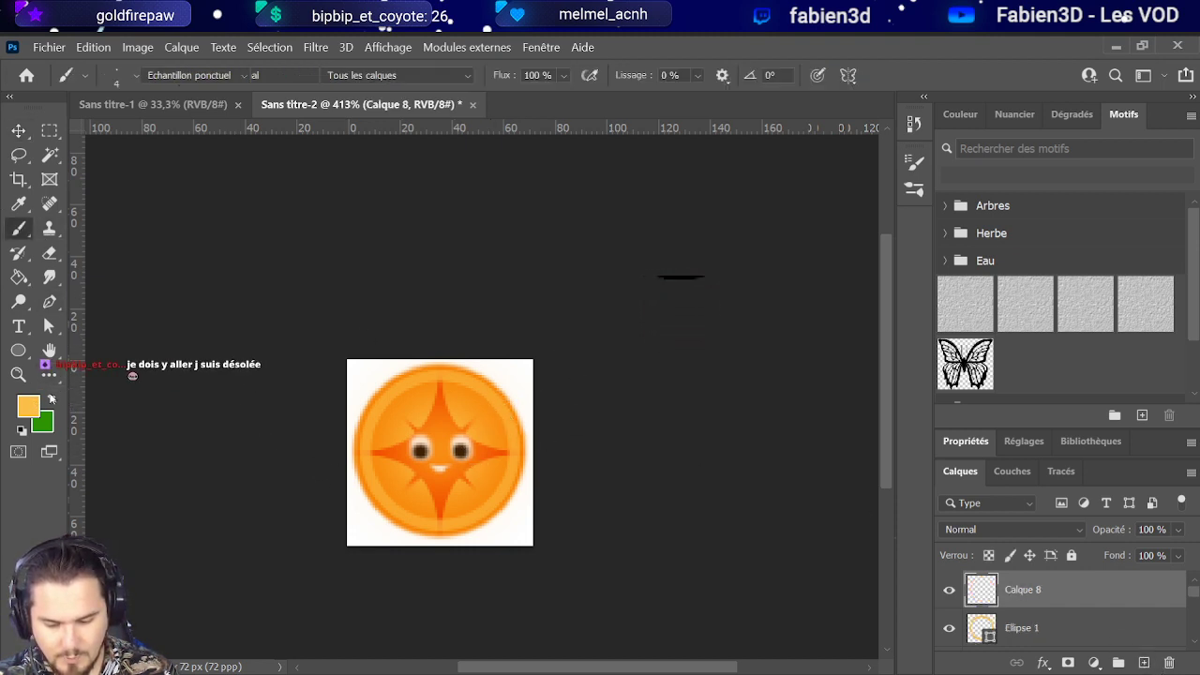
key(b)
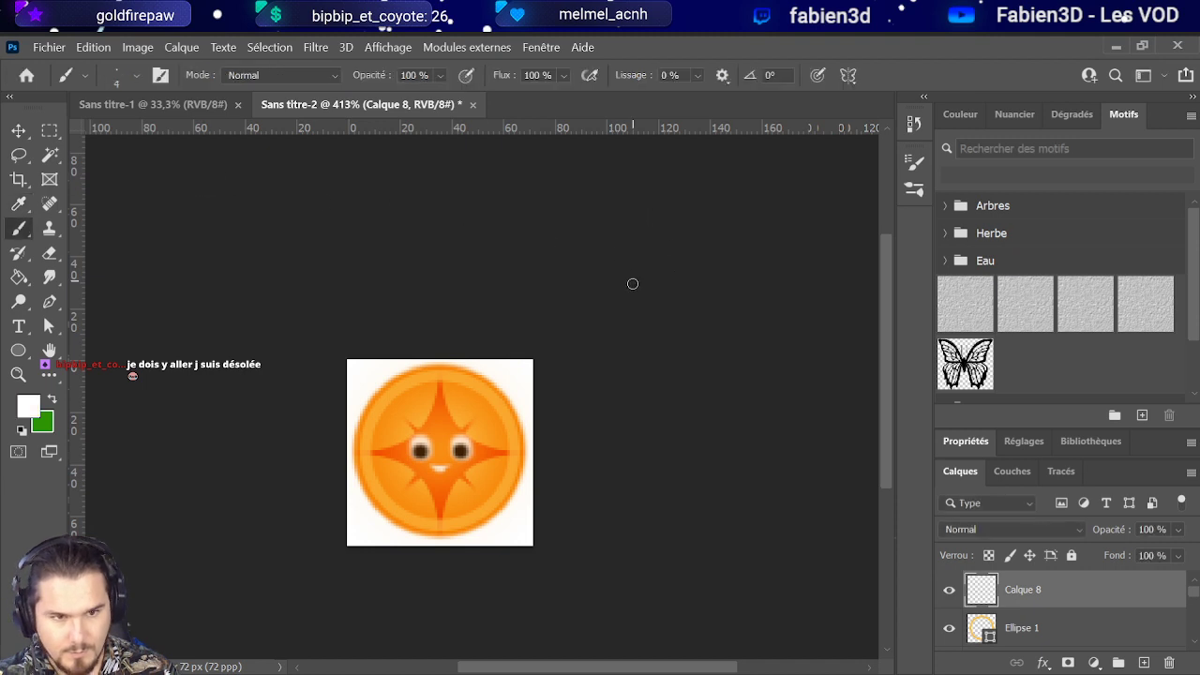
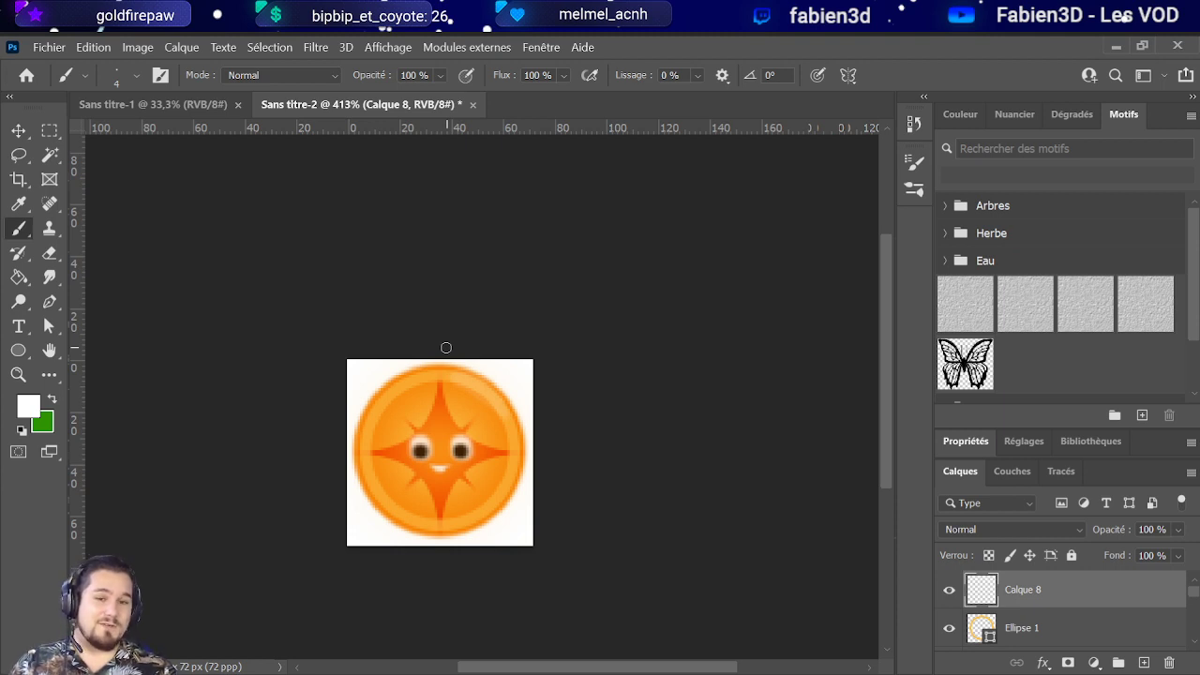
drag(459, 375, 495, 395)
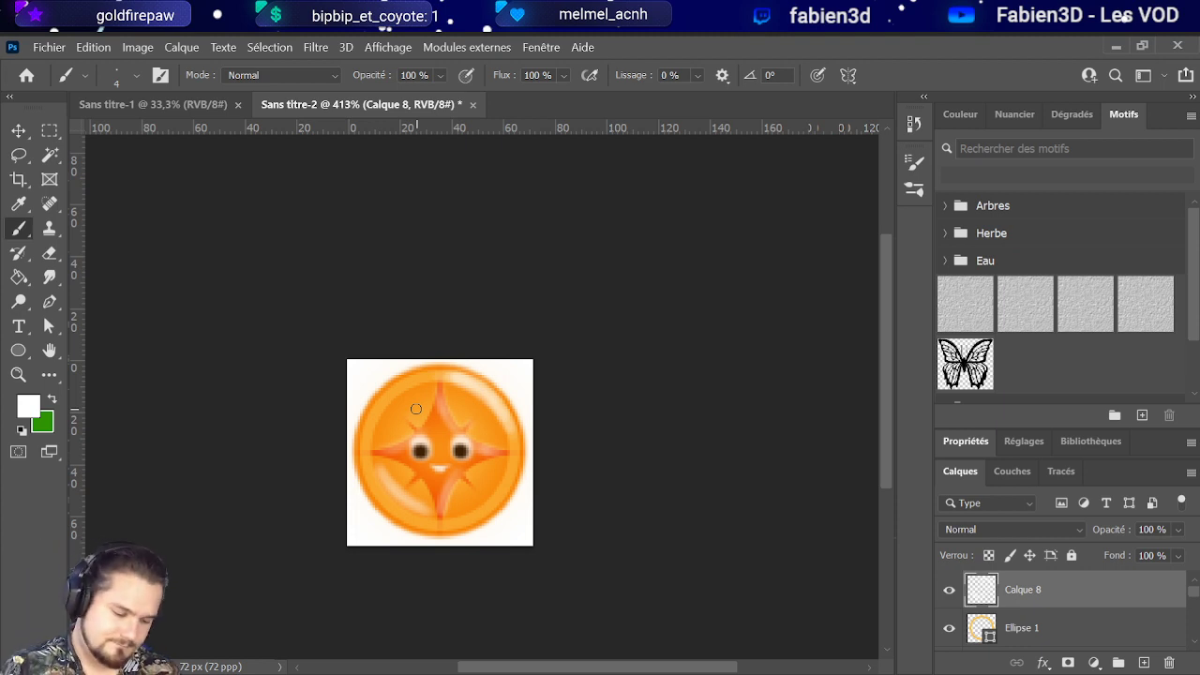
Step: Add another layer on top and paint soft black shading strokes along the disc's lower-left rim and inside its upper-right ring
click(1144, 663)
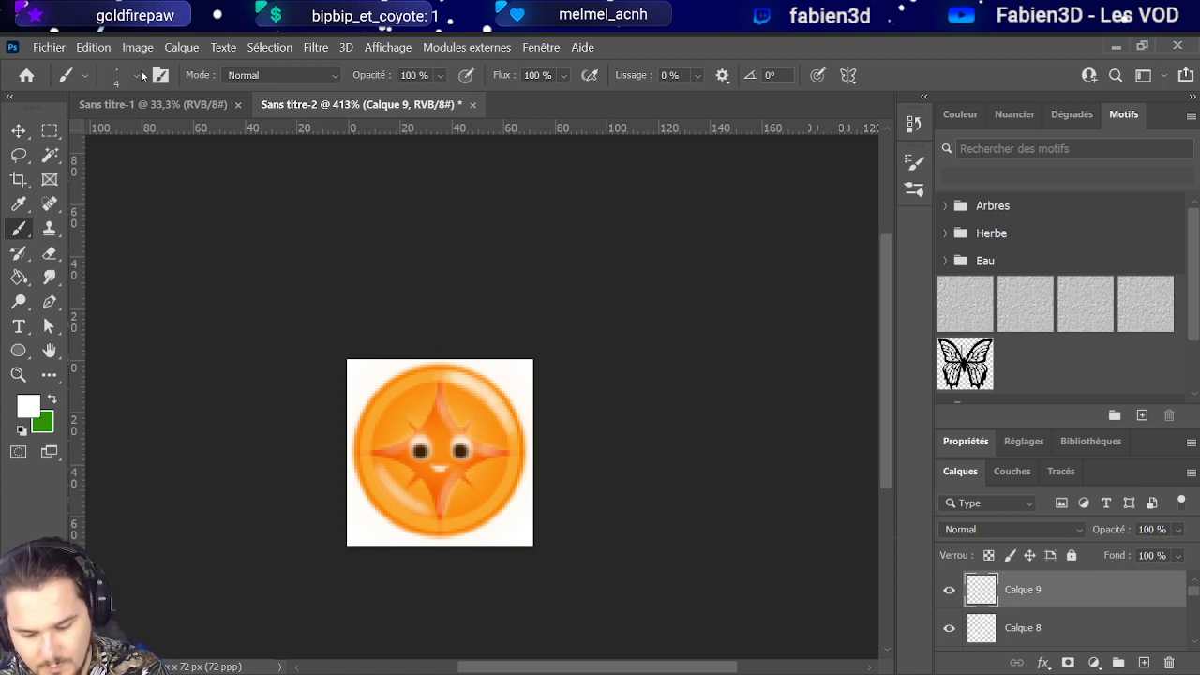
key(i)
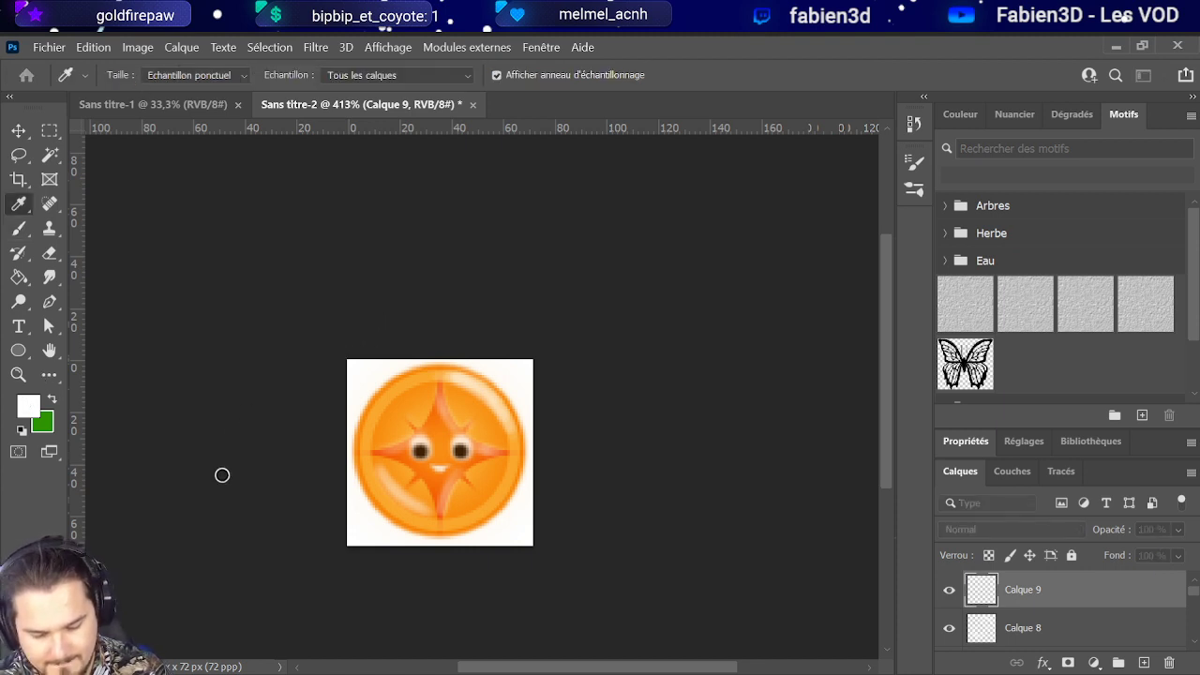
key(b)
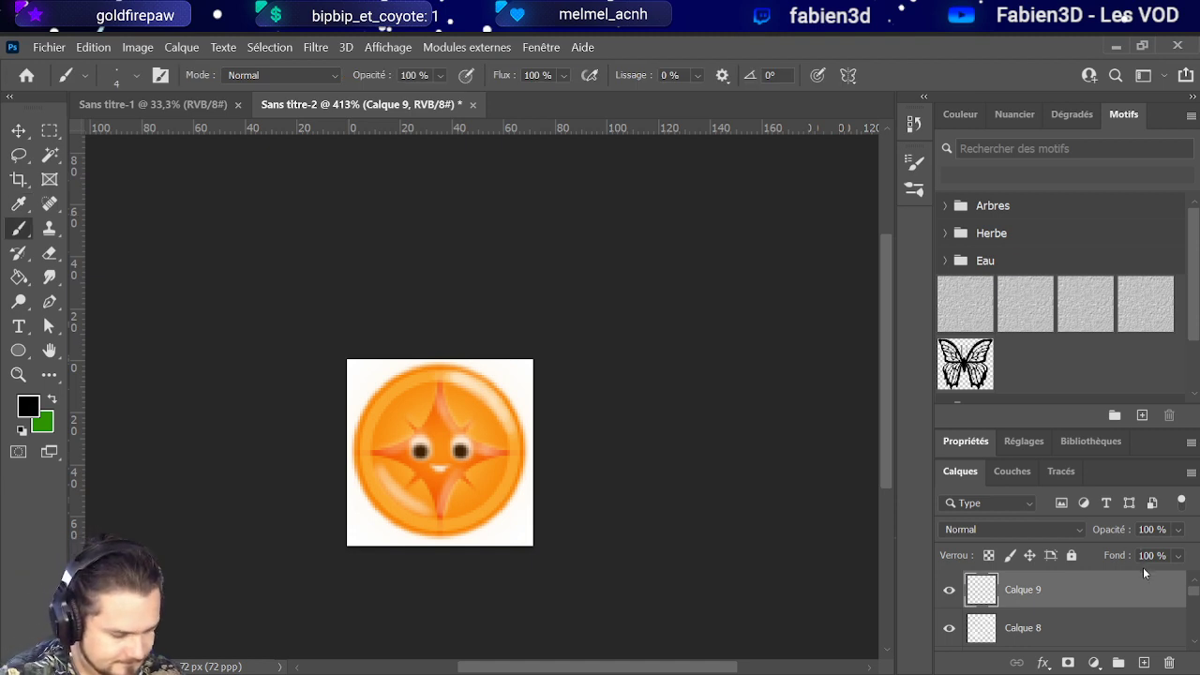
mouse_move(363, 471)
mouse_down()
mouse_move(400, 518)
mouse_move(364, 472)
mouse_move(412, 523)
mouse_move(380, 496)
mouse_move(442, 530)
mouse_up()
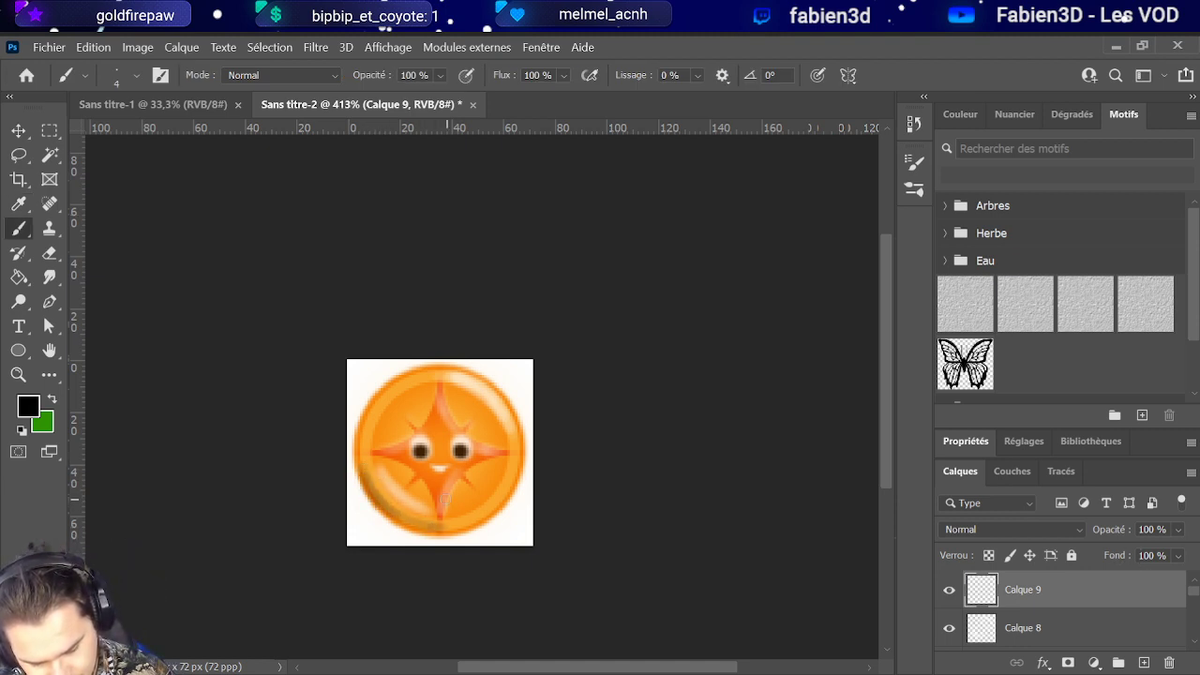
mouse_move(442, 383)
mouse_down()
mouse_move(484, 405)
mouse_move(503, 435)
mouse_up()
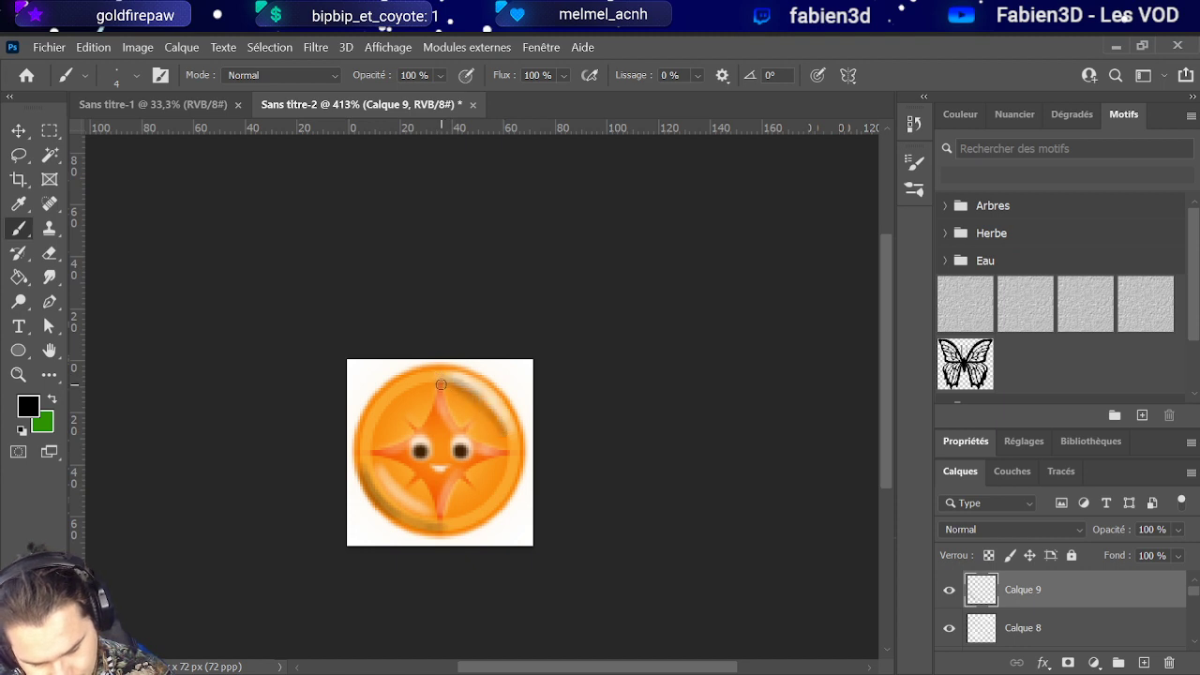
Step: Try a black shading stroke inside the upper-left part of the disc's ring and undo it
mouse_move(389, 407)
mouse_down()
mouse_move(409, 392)
mouse_move(391, 430)
mouse_move(413, 392)
mouse_up()
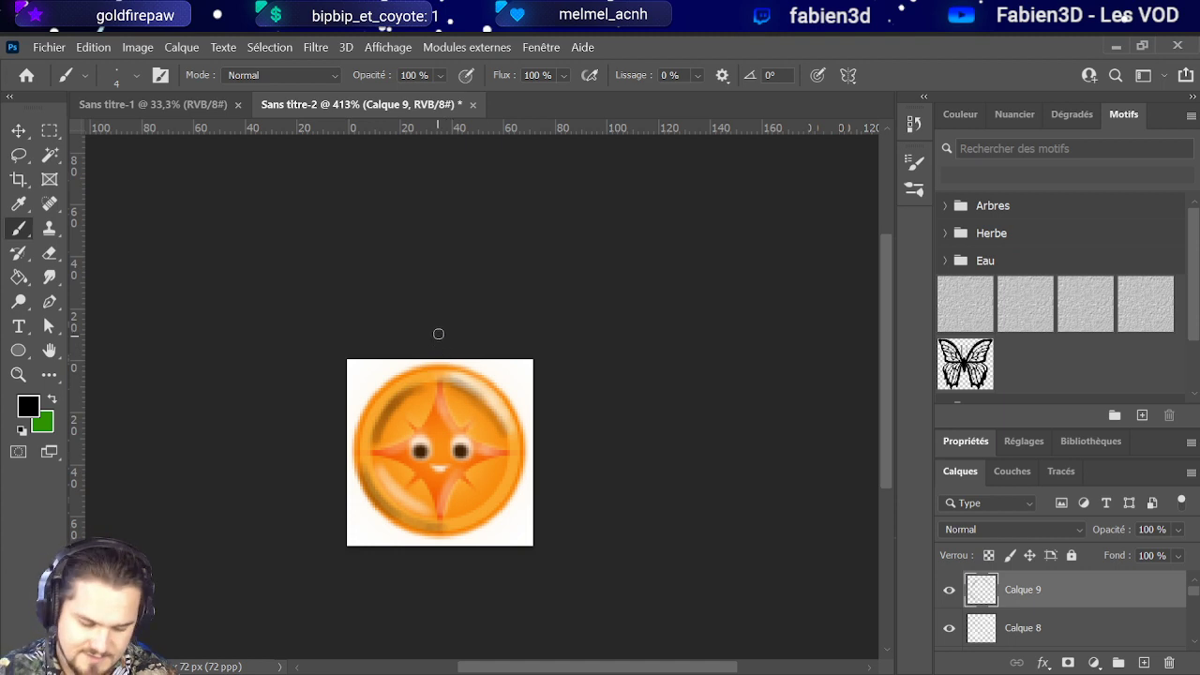
key(ctrl+z)
key(ctrl+z)
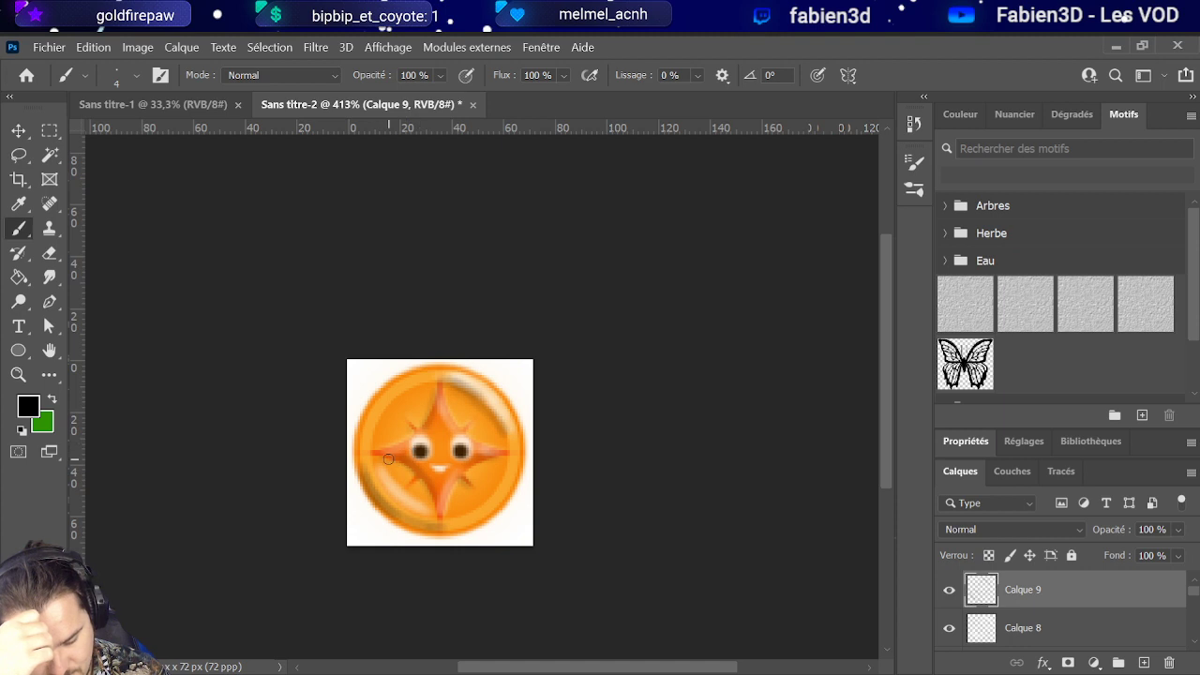
Step: Extend the black shading along the disc's left rim and blend Calque 9 in Produit mode at 41% opacity
drag(365, 455, 361, 424)
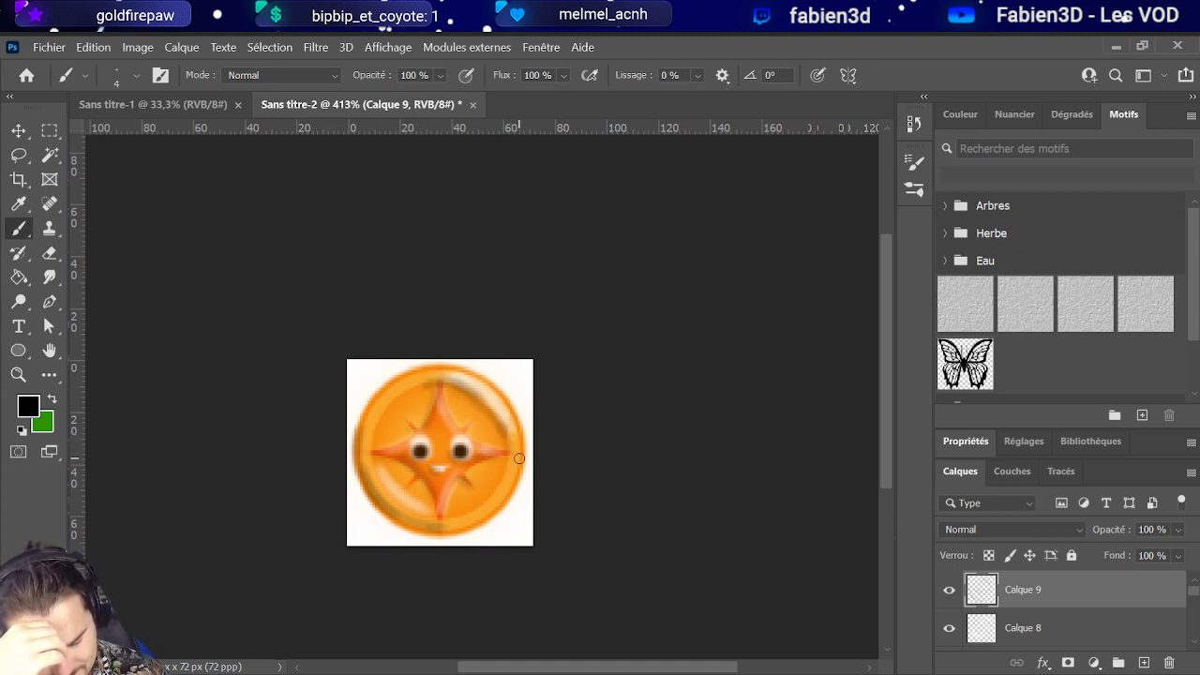
click(1078, 528)
click(1041, 423)
key(Up)
key(Up)
key(Up)
key(Up)
key(Up)
key(Up)
key(Up)
key(Up)
key(Up)
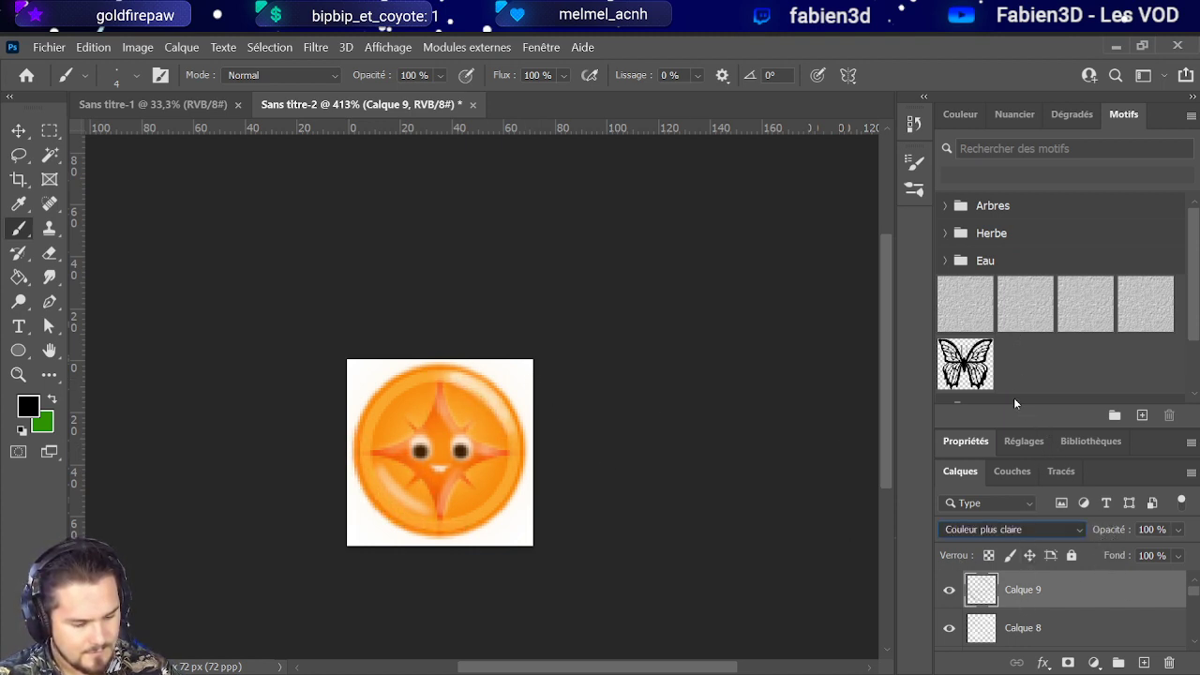
click(1178, 528)
drag(1167, 555, 1137, 553)
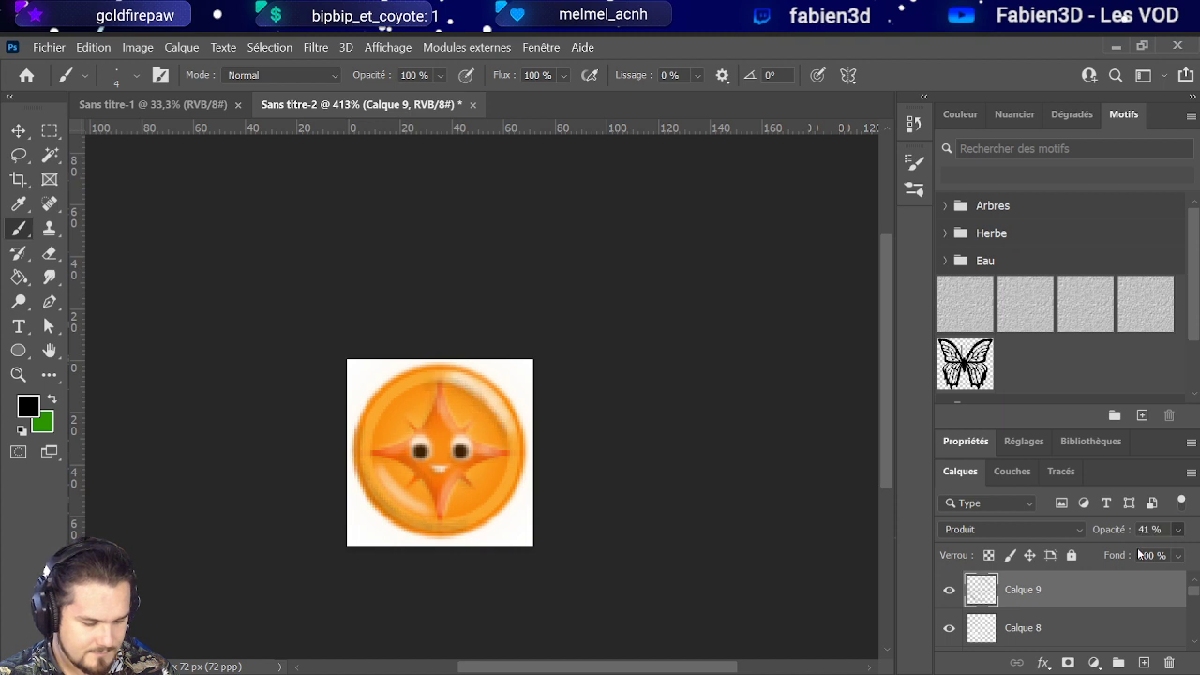
Step: Set the white highlights layer Calque 8 to Incrustation blending at 60% opacity
click(1060, 630)
click(1018, 530)
click(1009, 366)
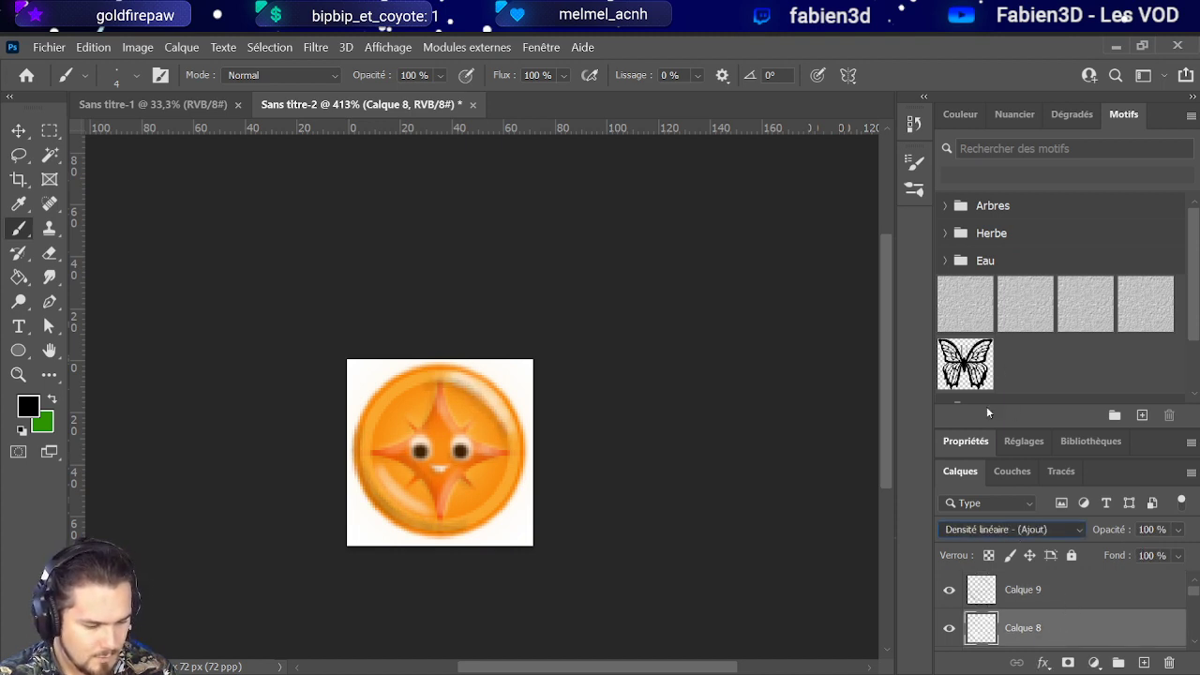
key(i)
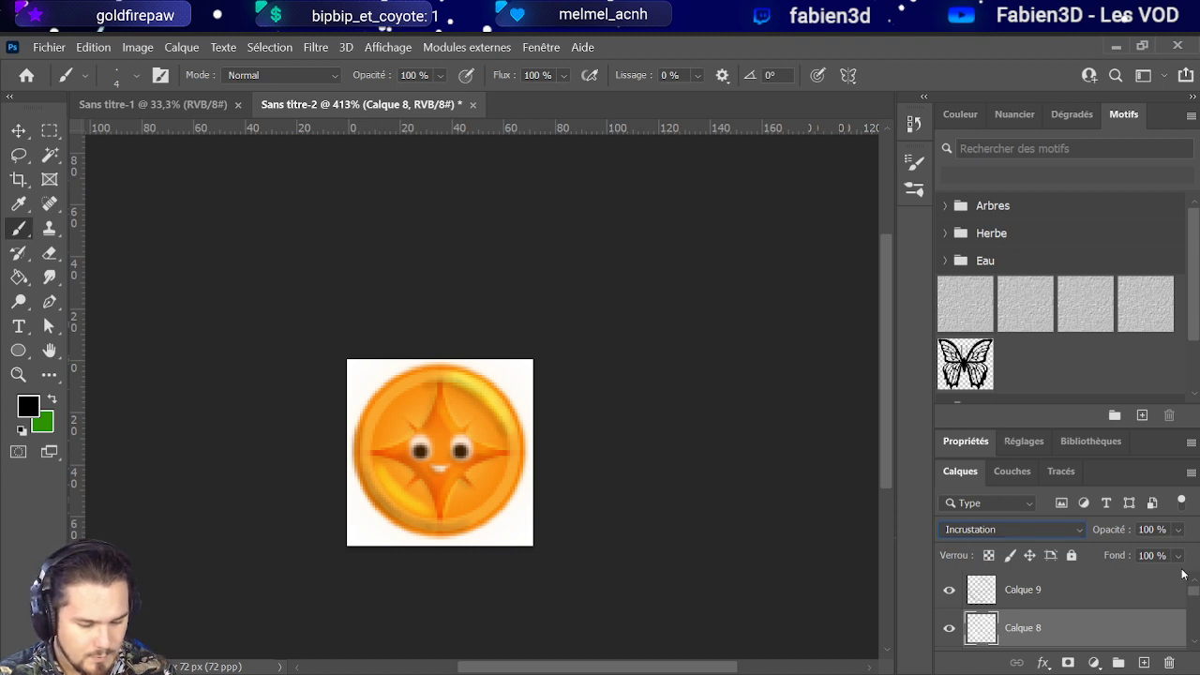
drag(1176, 529, 1156, 557)
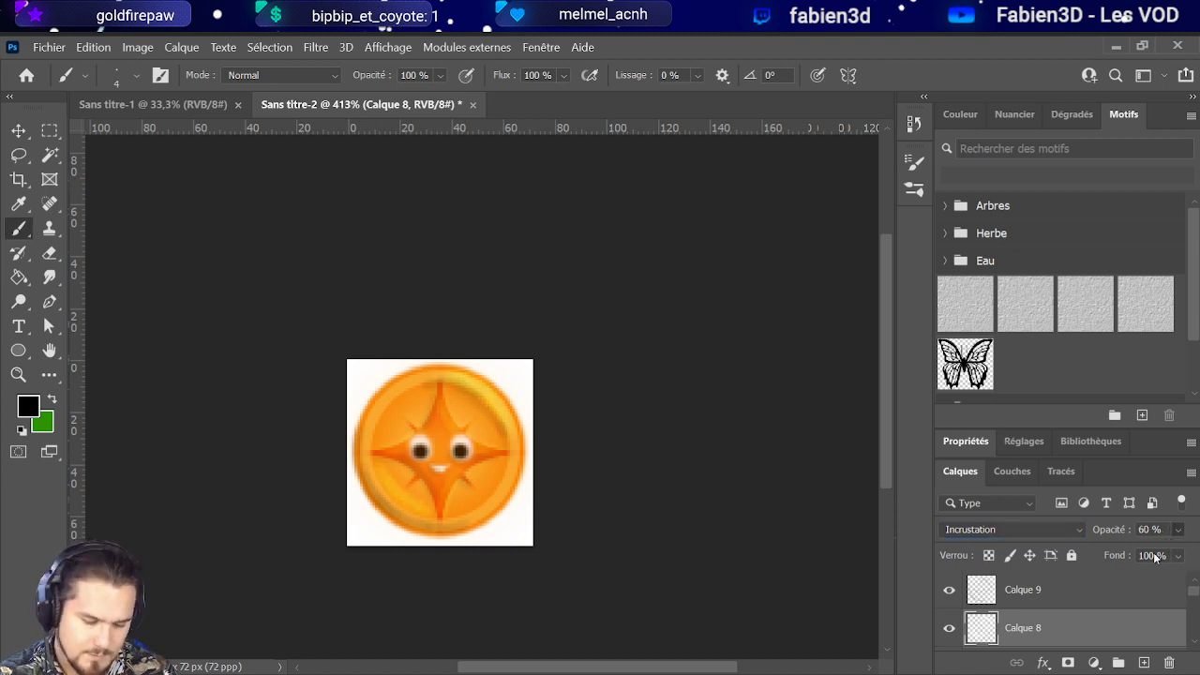
scroll(557, 440, down, 5)
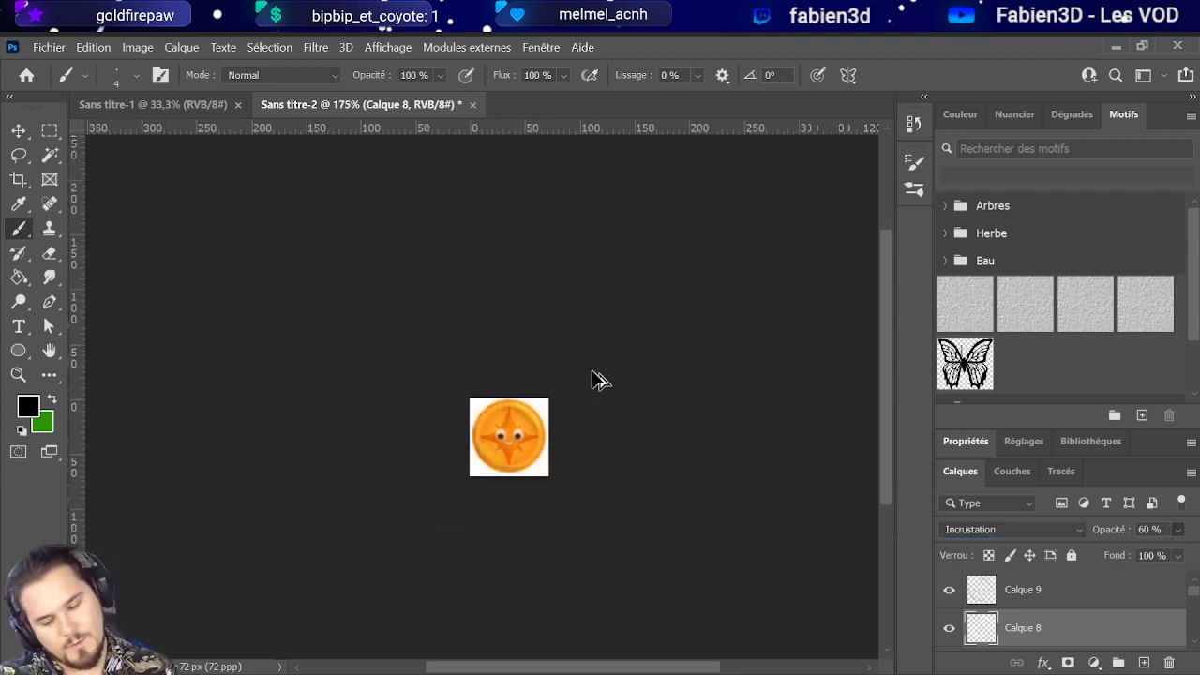
scroll(584, 387, up, 1)
scroll(580, 394, up, 1)
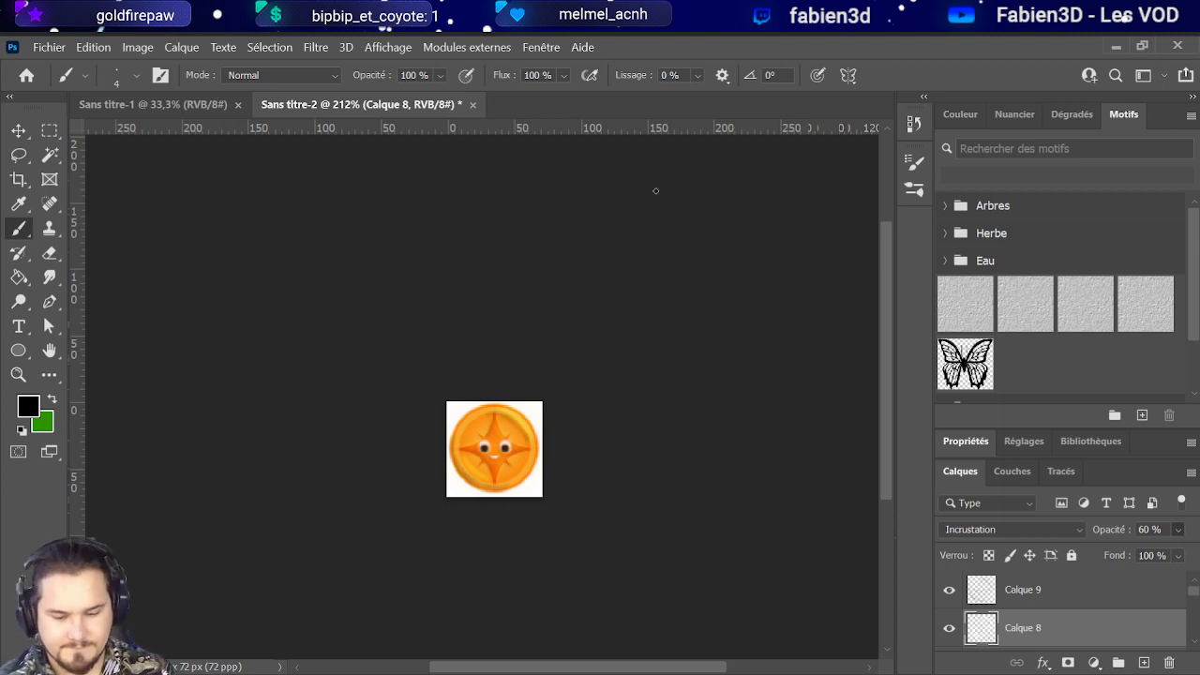
Step: Hide the white Arrière-plan layer to leave the emblem on transparency
scroll(1070, 630, down, 2)
scroll(1069, 630, down, 2)
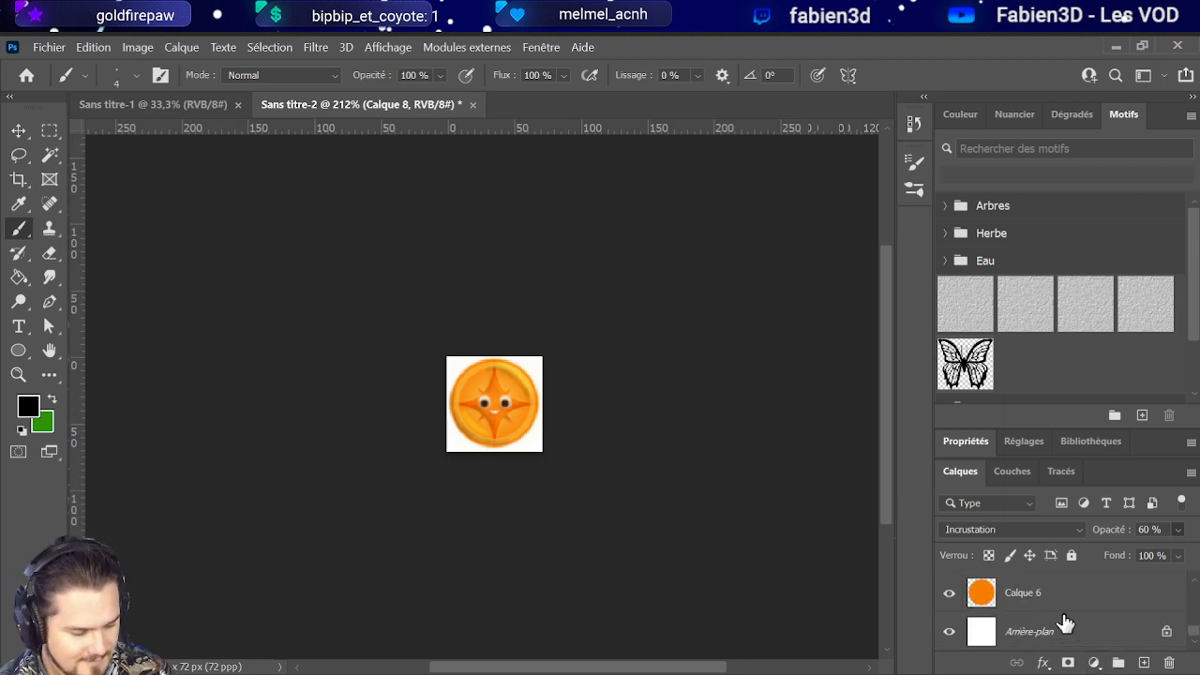
click(949, 631)
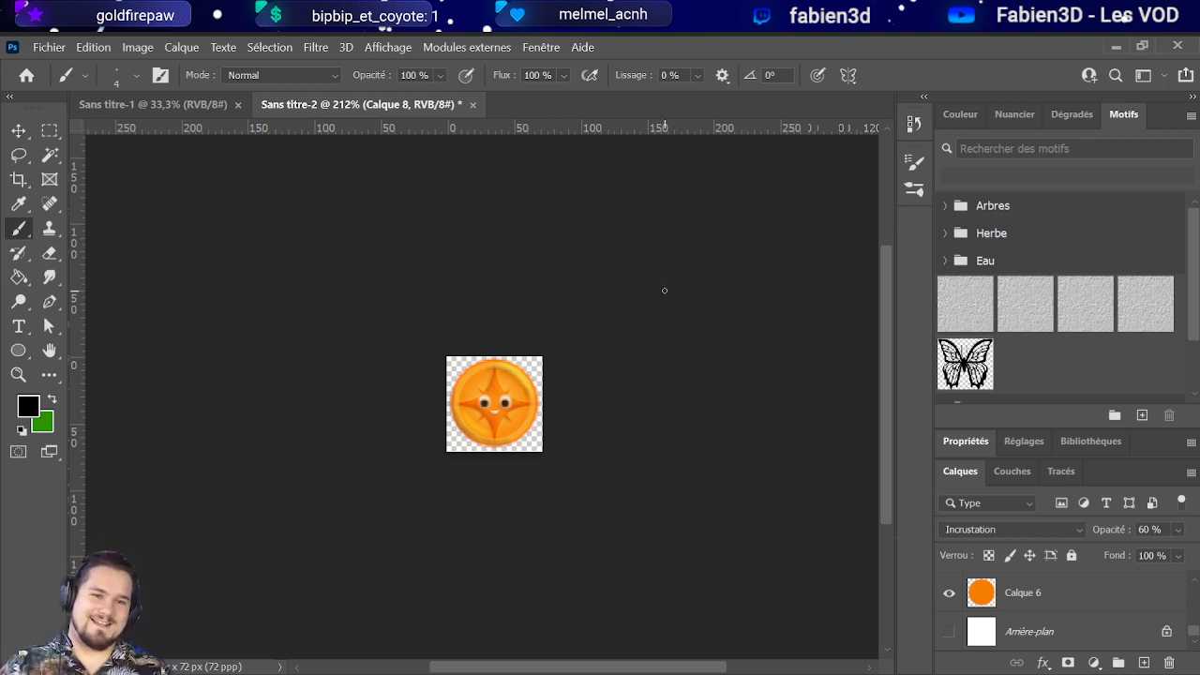
Step: Toggle the star layer Calque 2 copie for comparison, try it at 79% opacity, and undo the opacity change
scroll(996, 619, up, 3)
scroll(996, 635, down, 3)
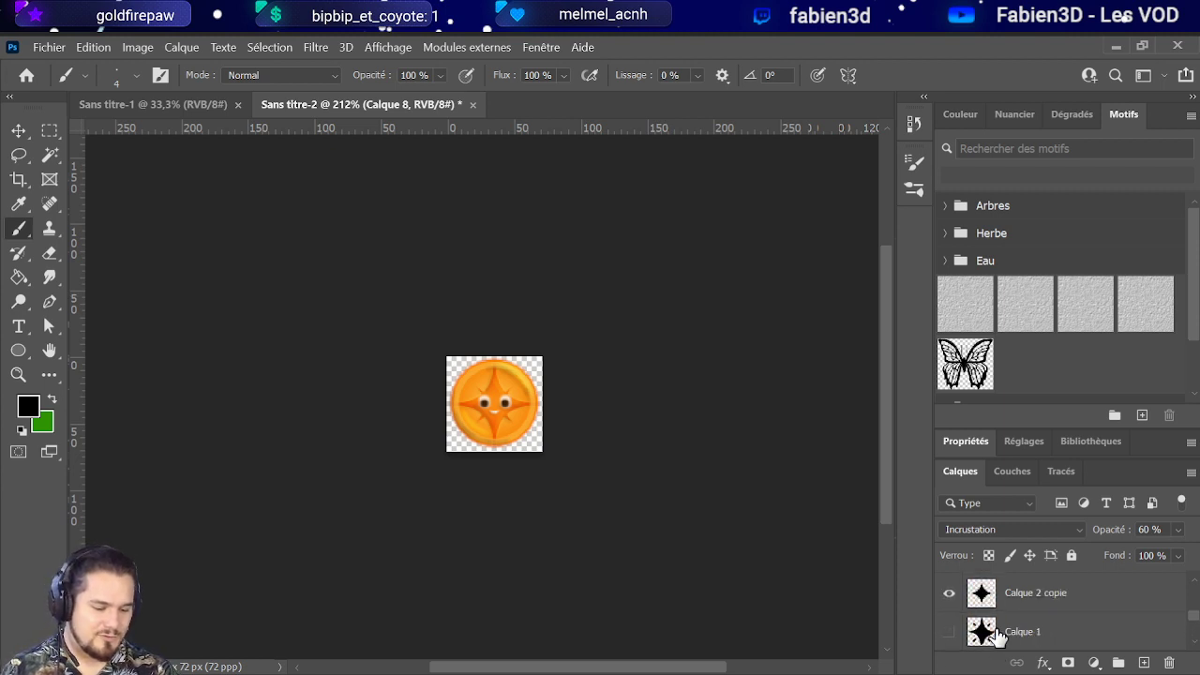
scroll(996, 637, down, 1)
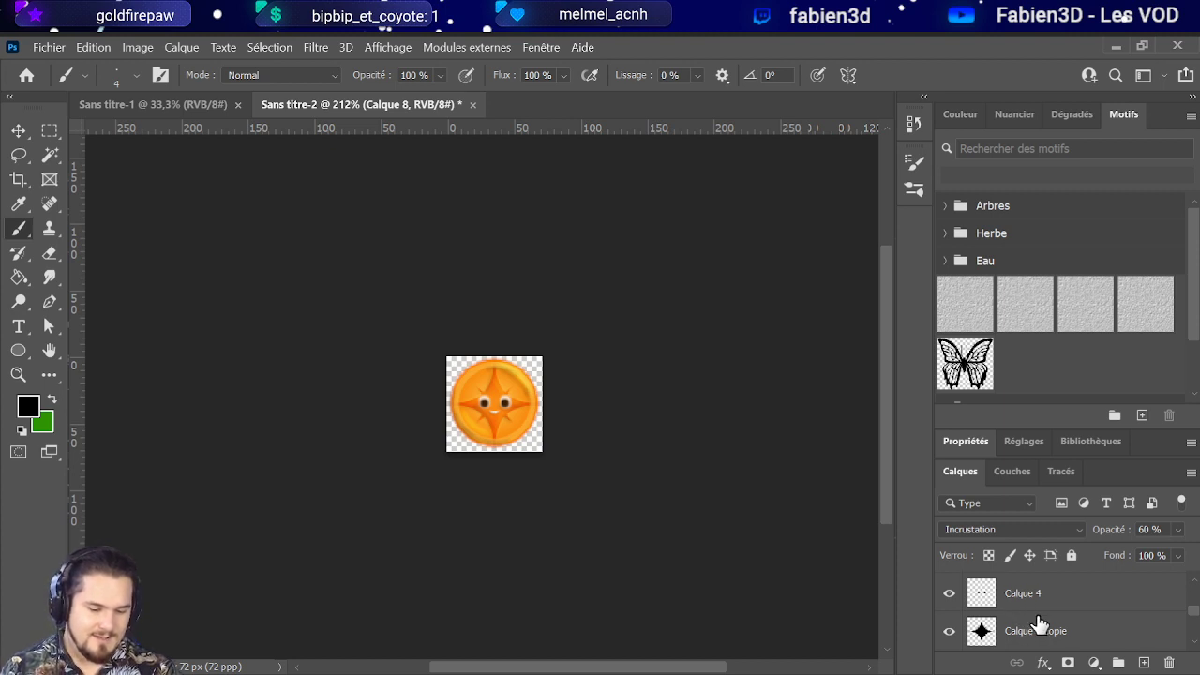
scroll(1038, 623, up, 4)
scroll(1038, 623, down, 4)
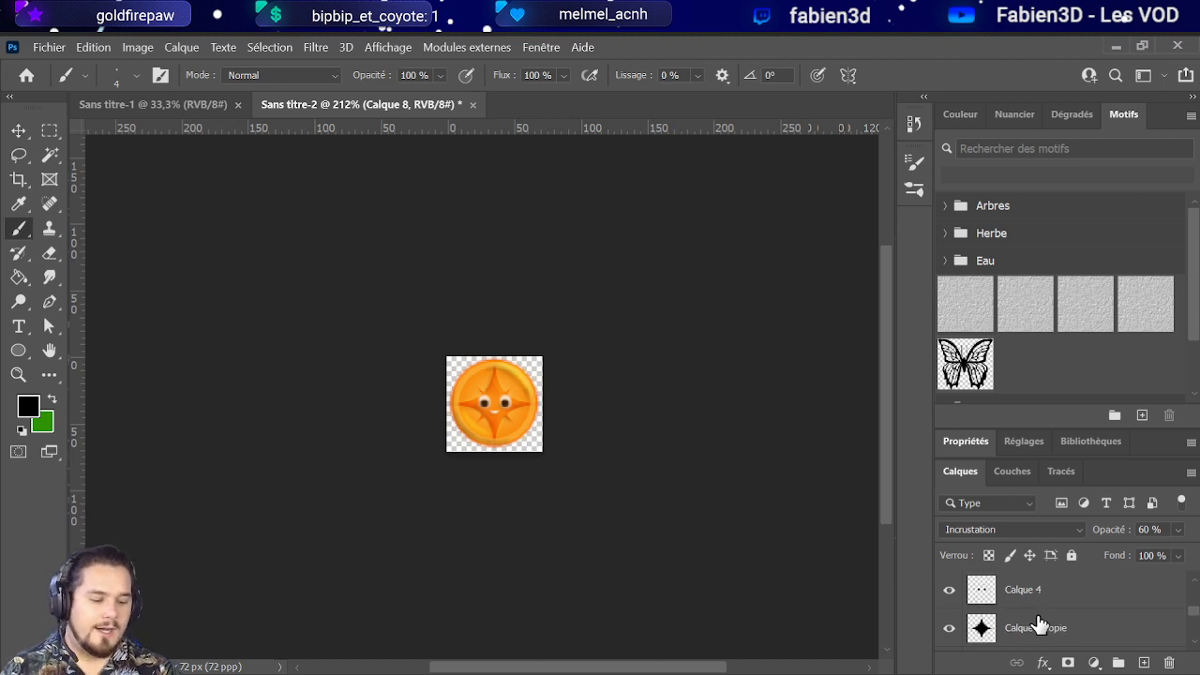
click(1038, 623)
click(949, 628)
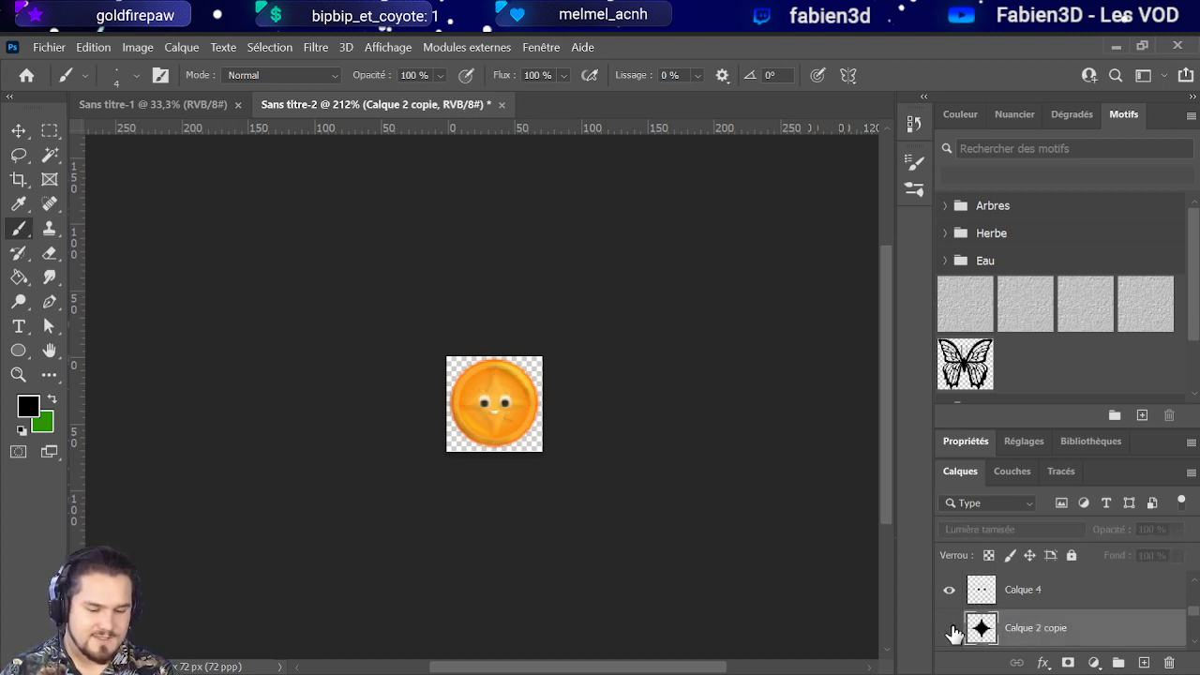
click(950, 628)
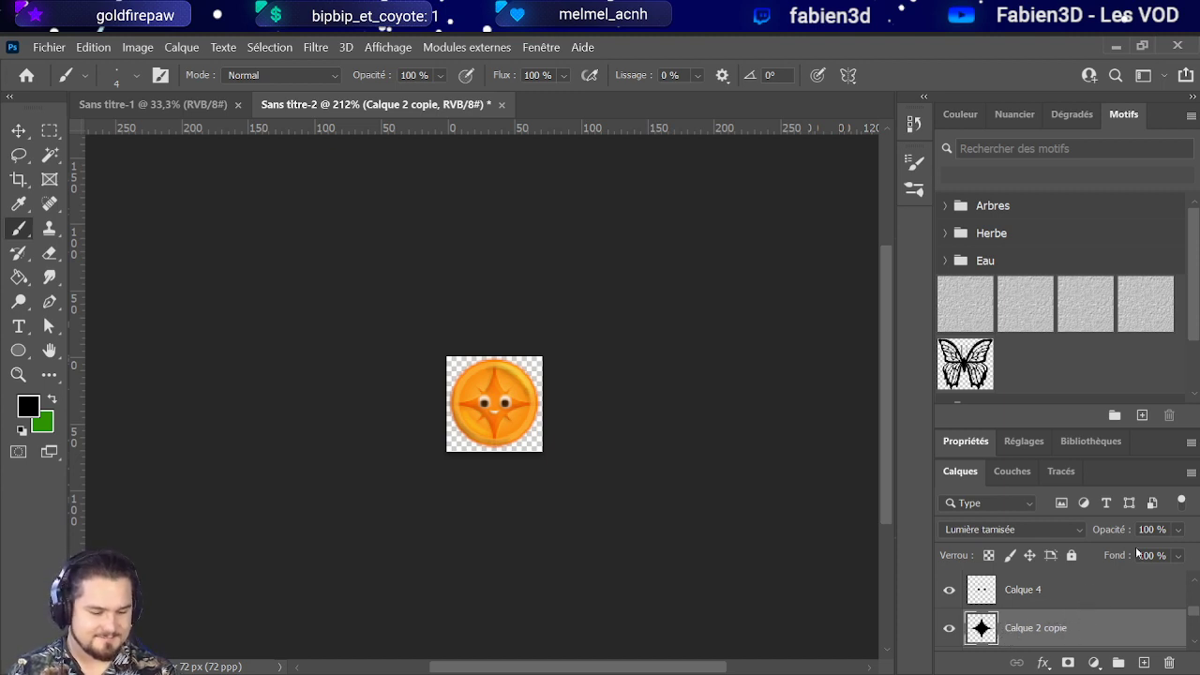
drag(1178, 531, 1172, 553)
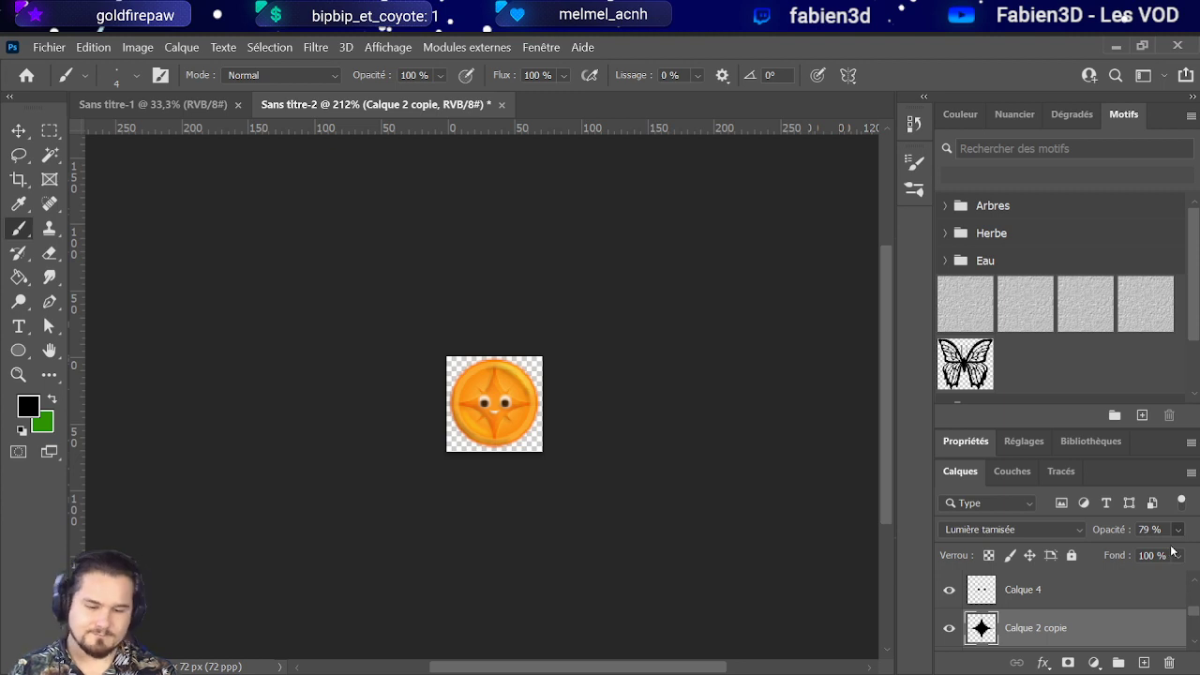
key(ctrl+z)
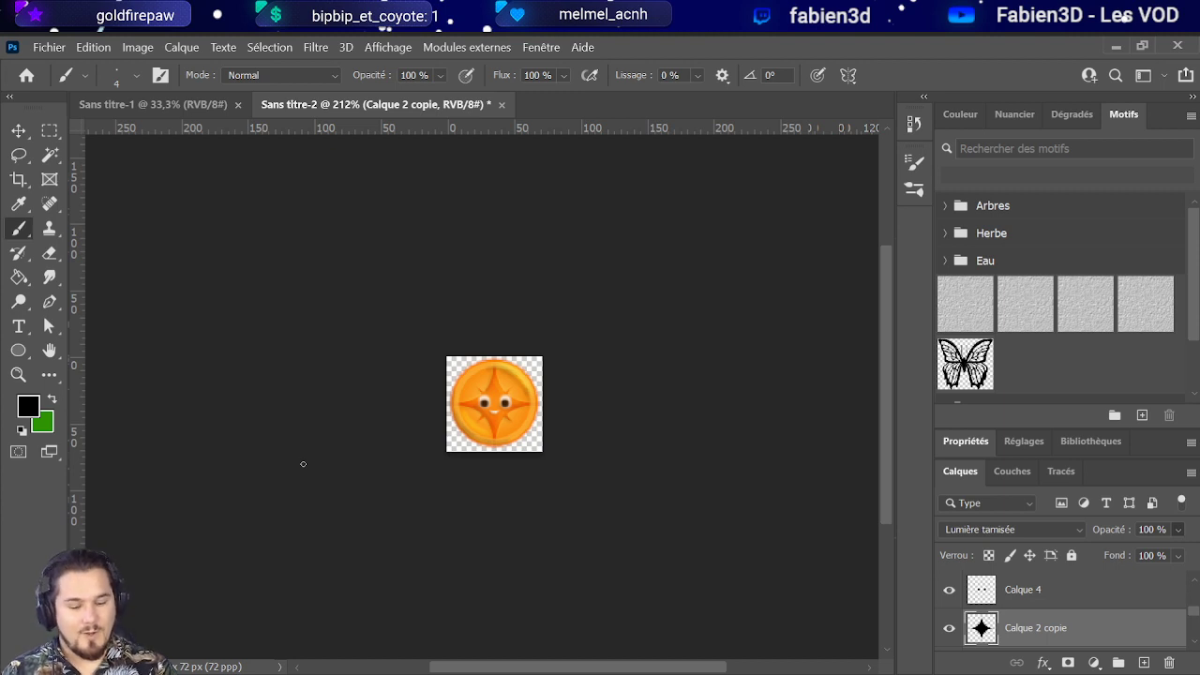
Step: Add a layer directly above the eyes layer Calque 4 and sample the star's orange as the painting colour
scroll(825, 663, up, 2)
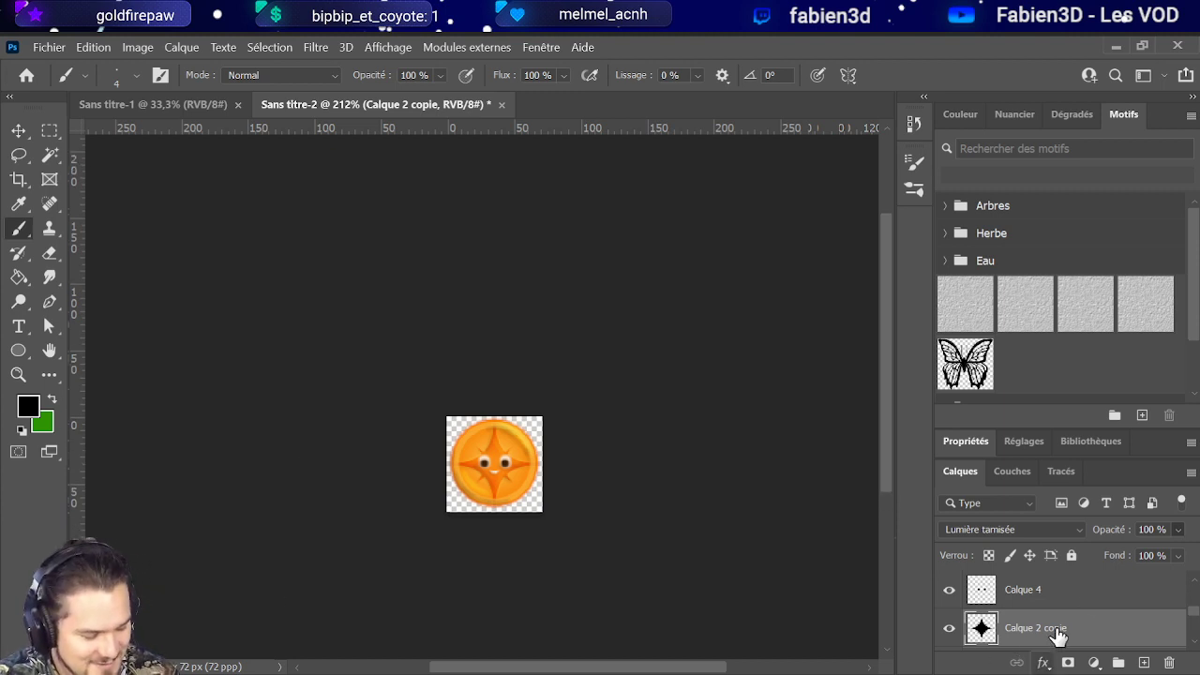
scroll(1087, 609, up, 3)
click(1143, 662)
drag(1100, 621, 1087, 583)
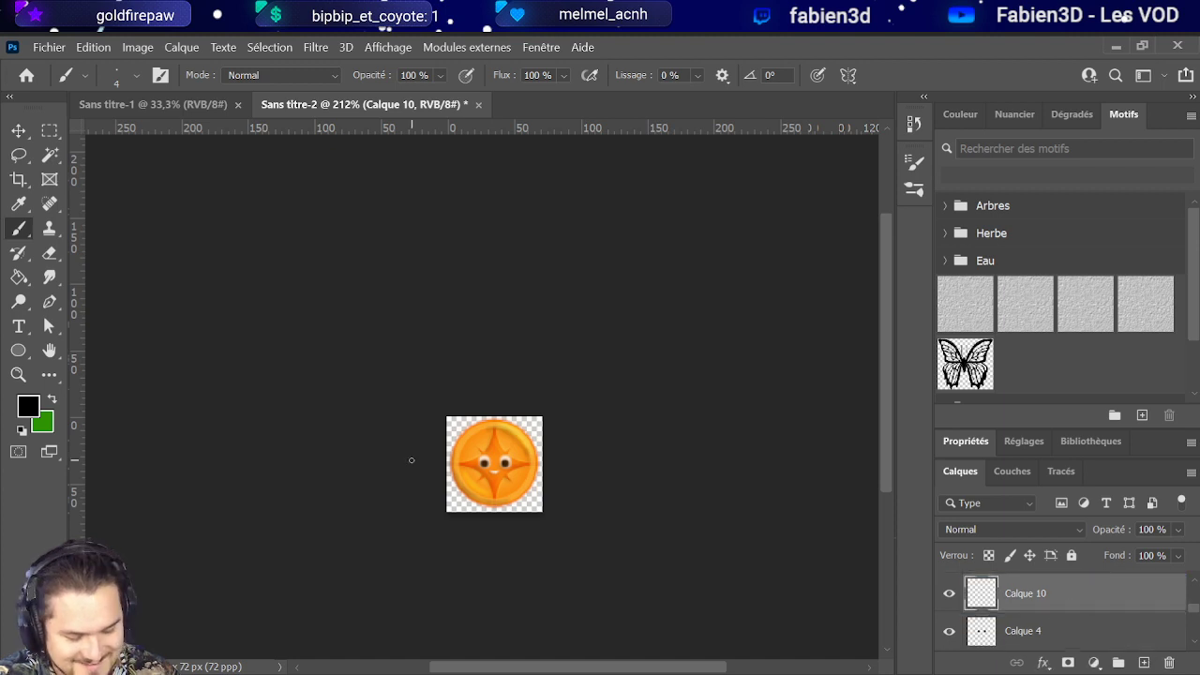
scroll(407, 460, up, 5)
scroll(477, 403, up, 2)
alt+click(438, 390)
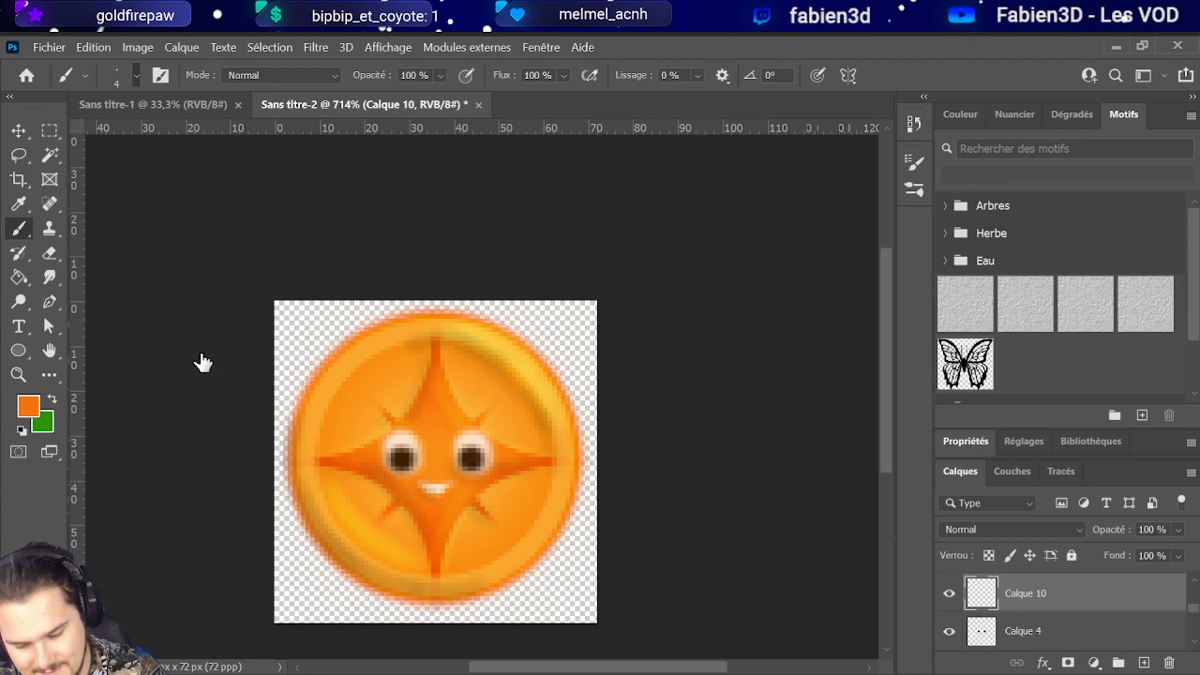
Step: Try orange strokes with the 4 px brush between the star's upper and right points and undo them
click(477, 392)
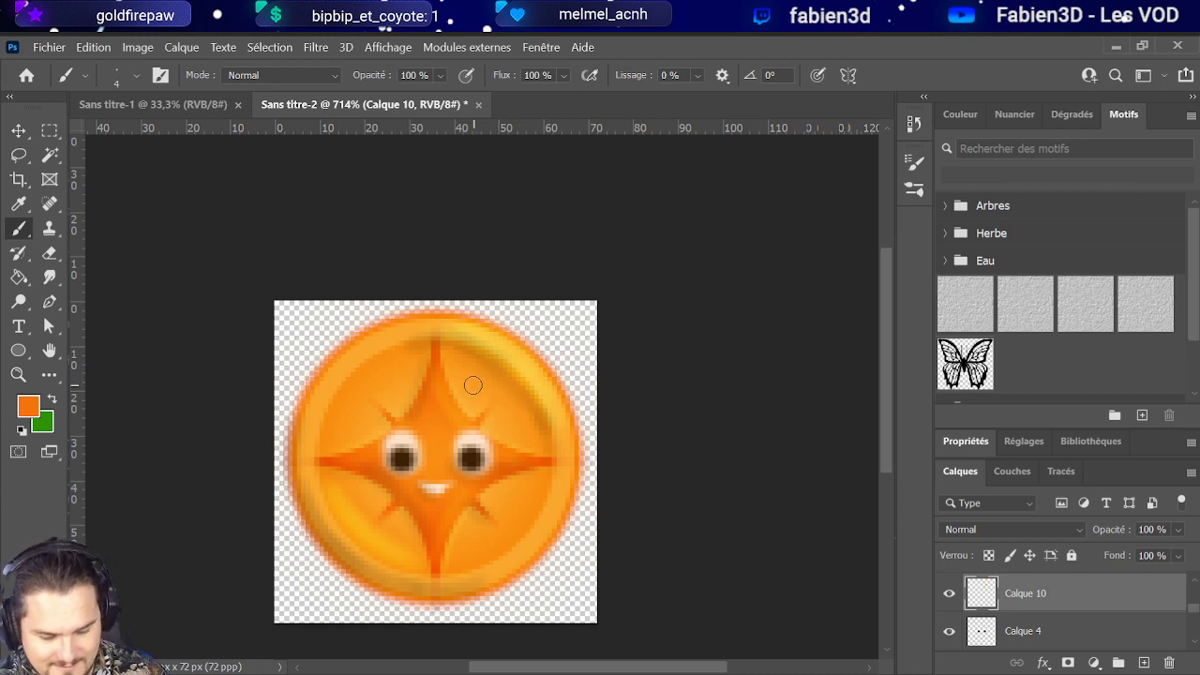
mouse_move(493, 405)
mouse_down()
mouse_move(517, 378)
mouse_move(525, 405)
mouse_up()
key(ctrl+z)
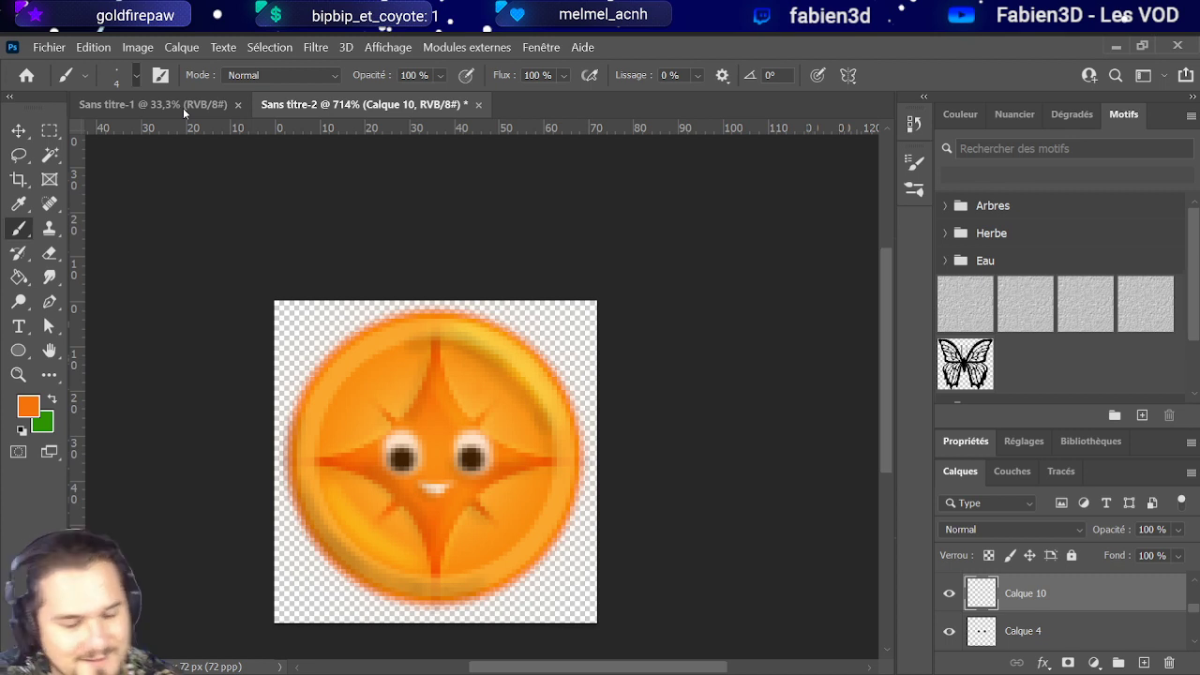
Step: Reduce the brush to 1 px and paint eight small orange wedges around the inner disc, two between each pair of star points
key(bracketleft)
key(bracketleft)
key(bracketleft)
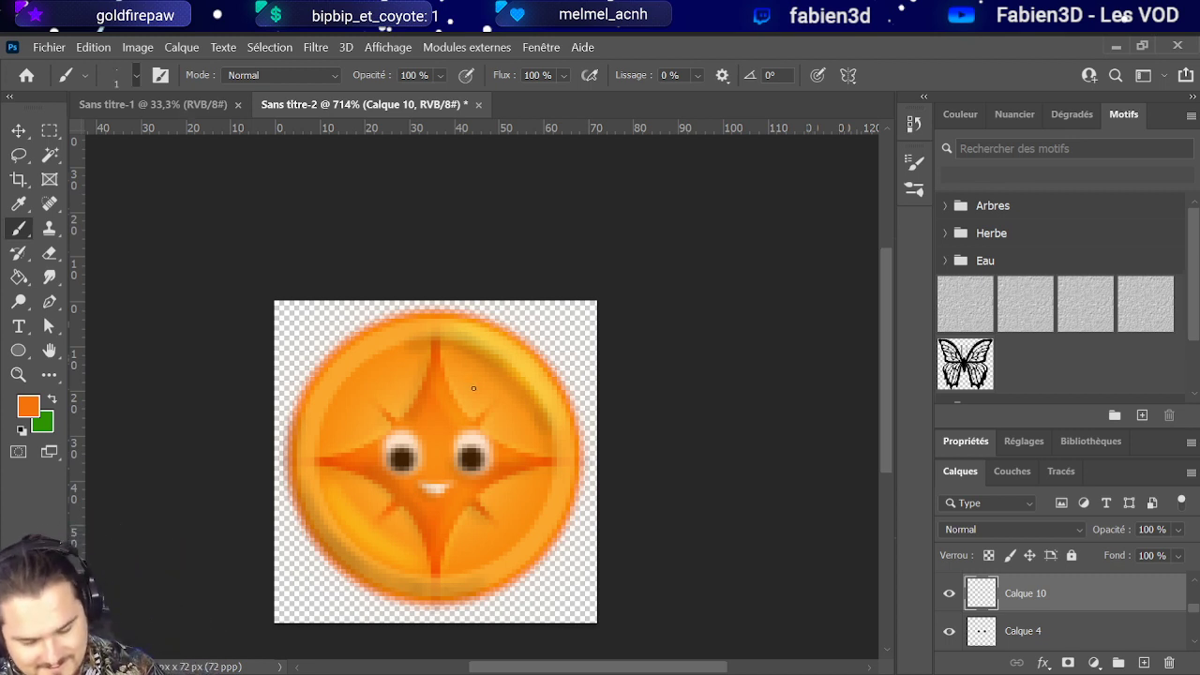
drag(489, 364, 472, 385)
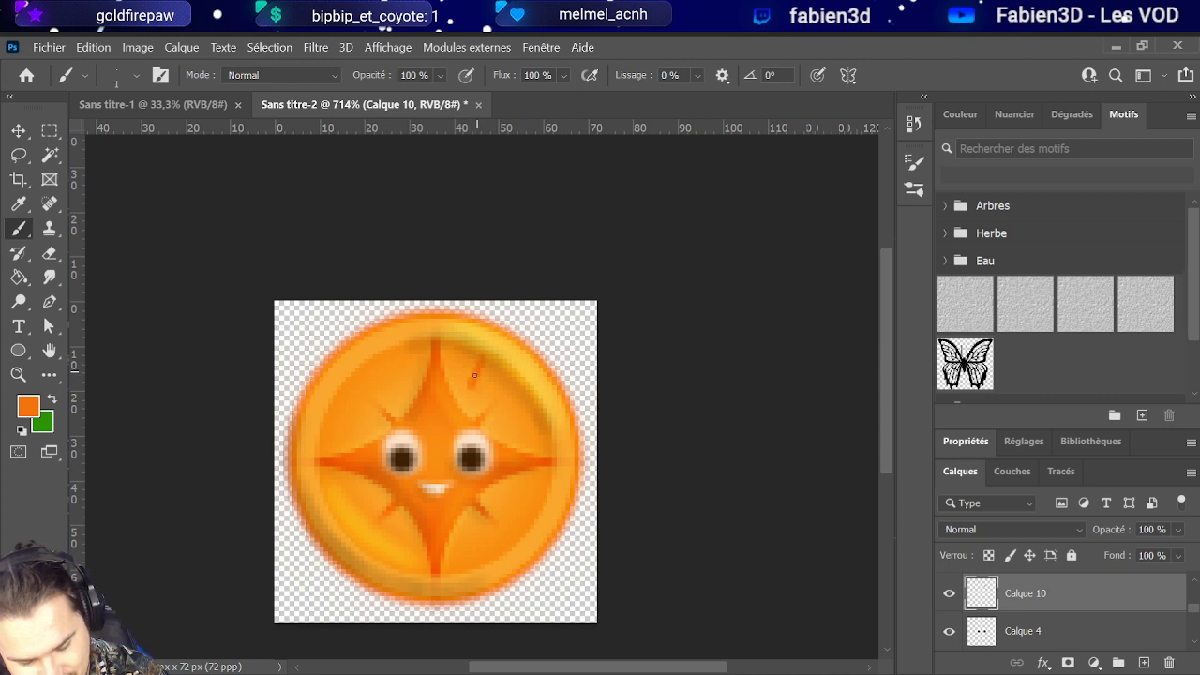
drag(513, 423, 539, 410)
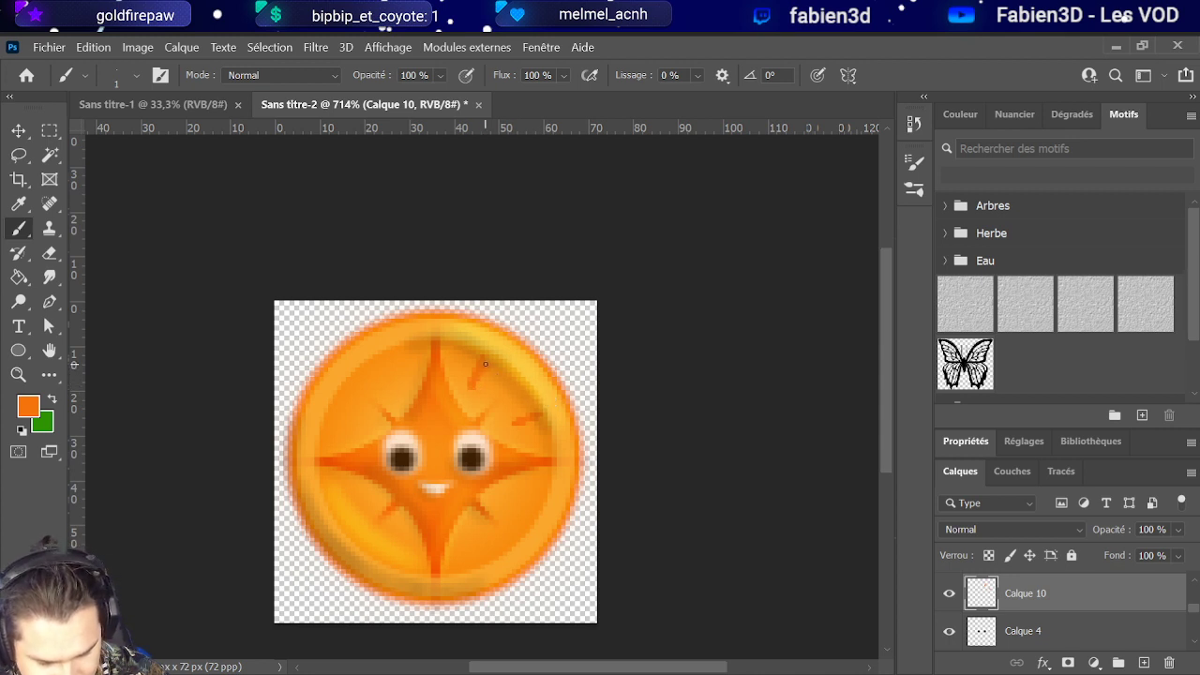
drag(513, 419, 527, 417)
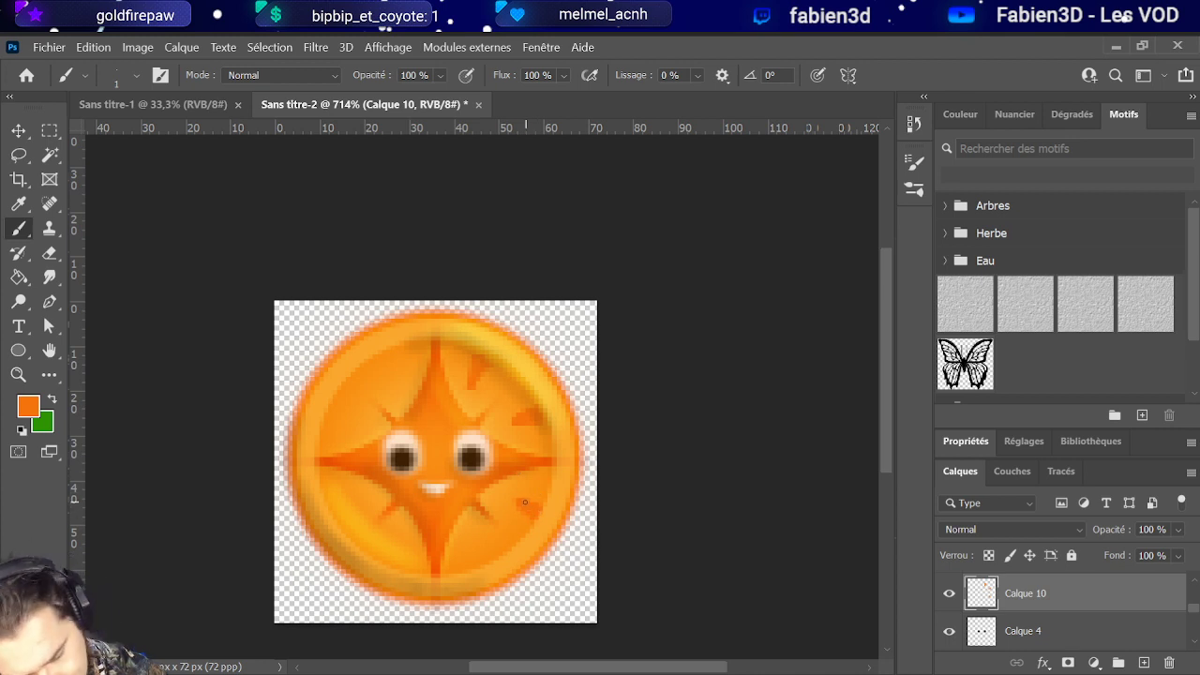
mouse_move(473, 560)
mouse_down()
mouse_move(470, 541)
mouse_move(486, 557)
mouse_up()
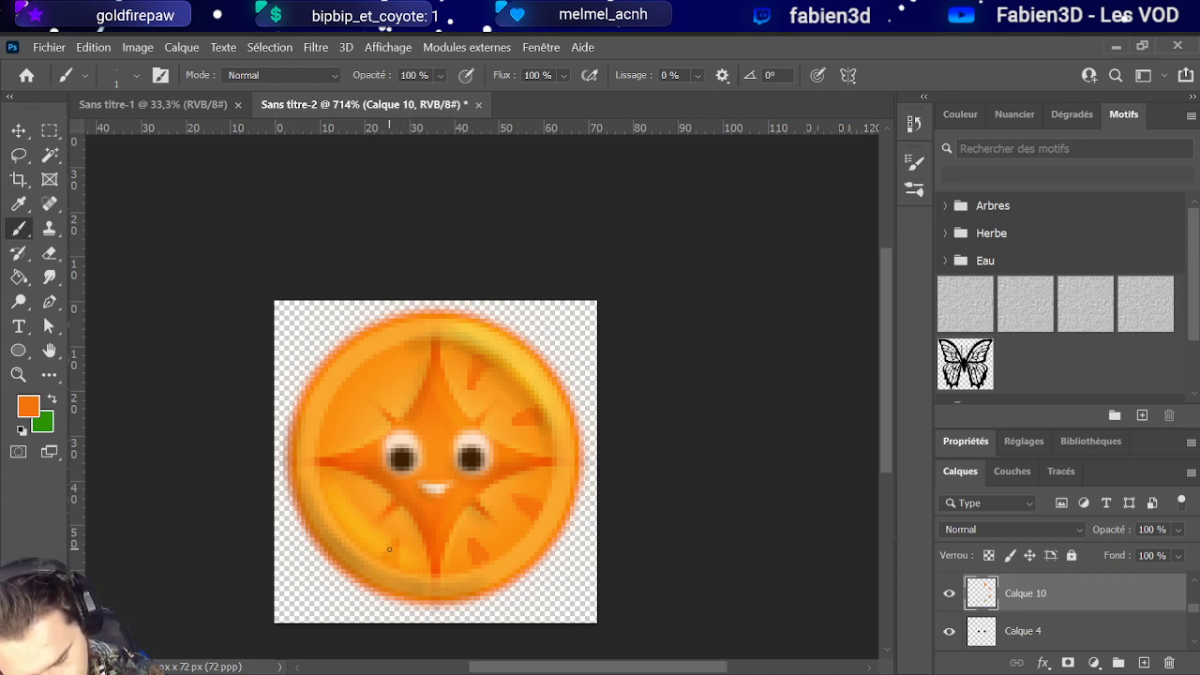
drag(340, 503, 352, 503)
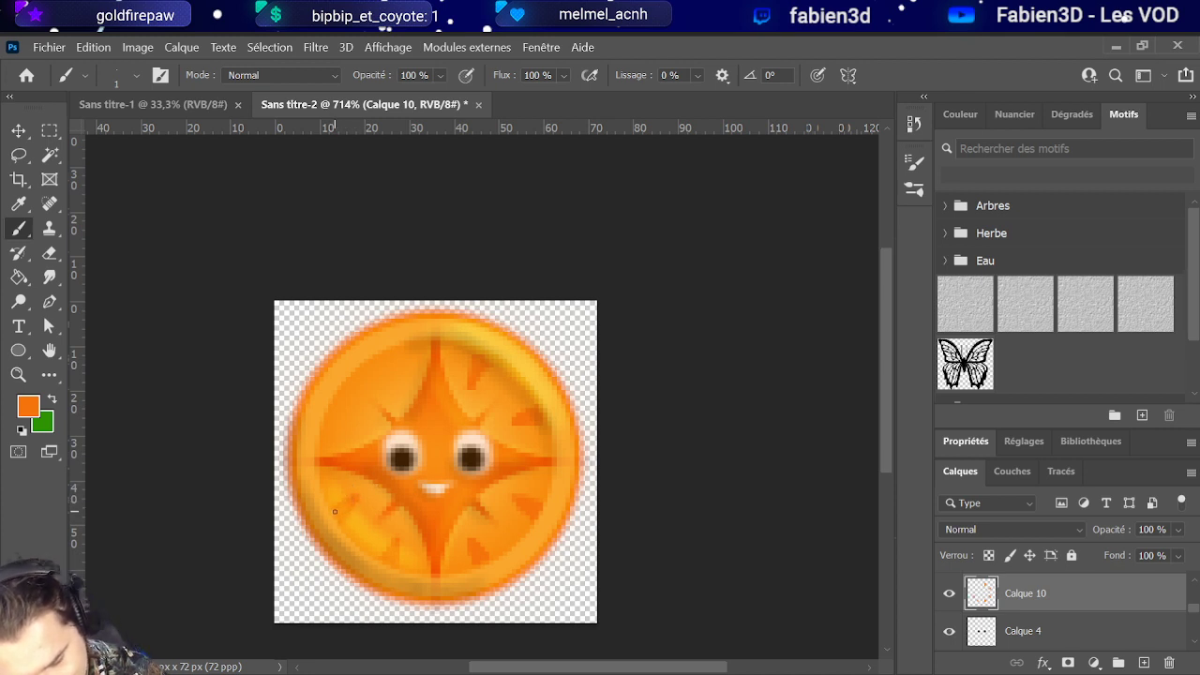
drag(377, 360, 388, 372)
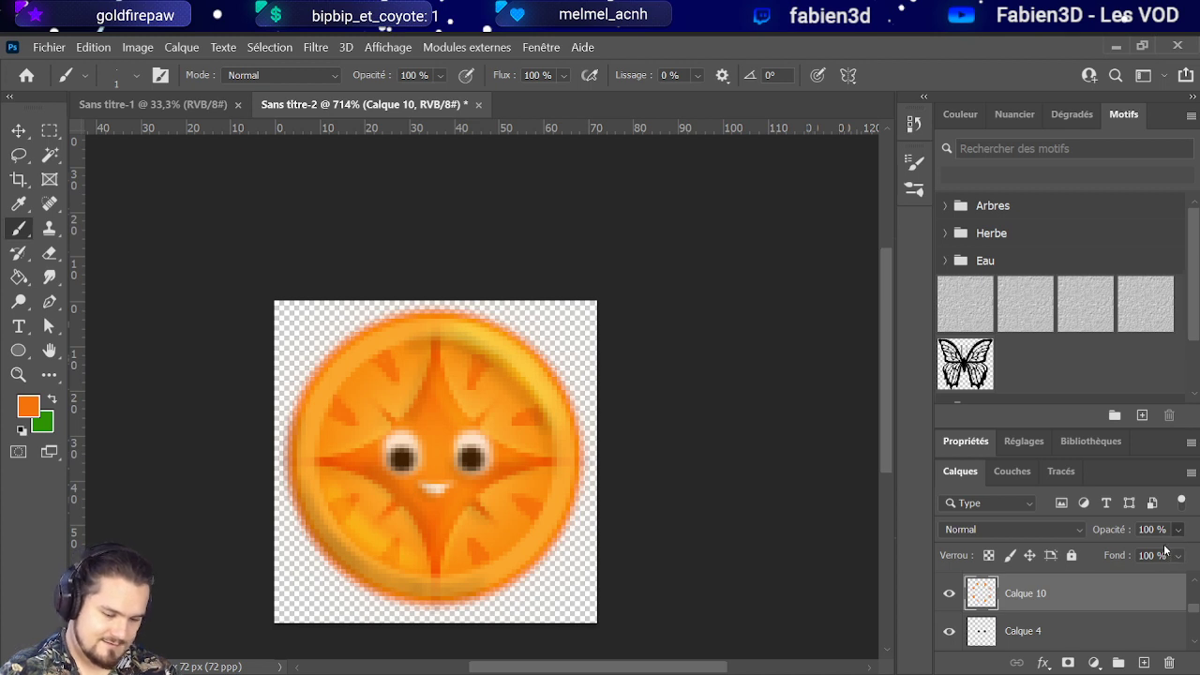
Step: Lower the opacity of the orange wedges layer Calque 10 to 68%
text(68)
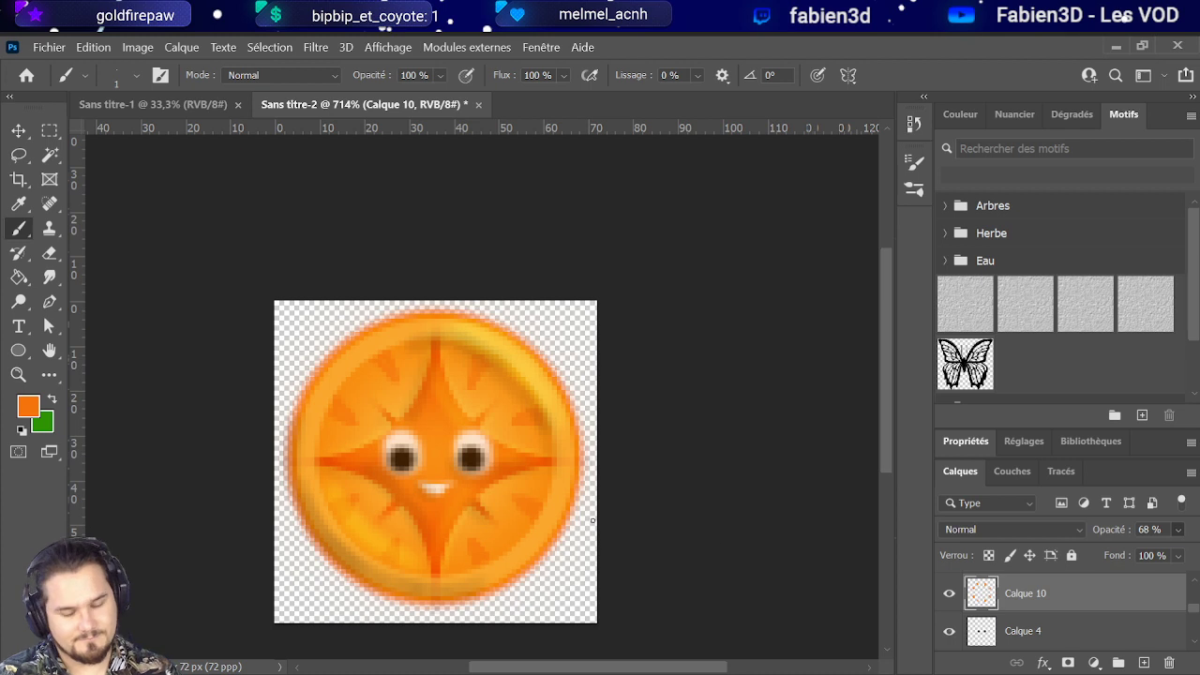
scroll(586, 522, down, 5)
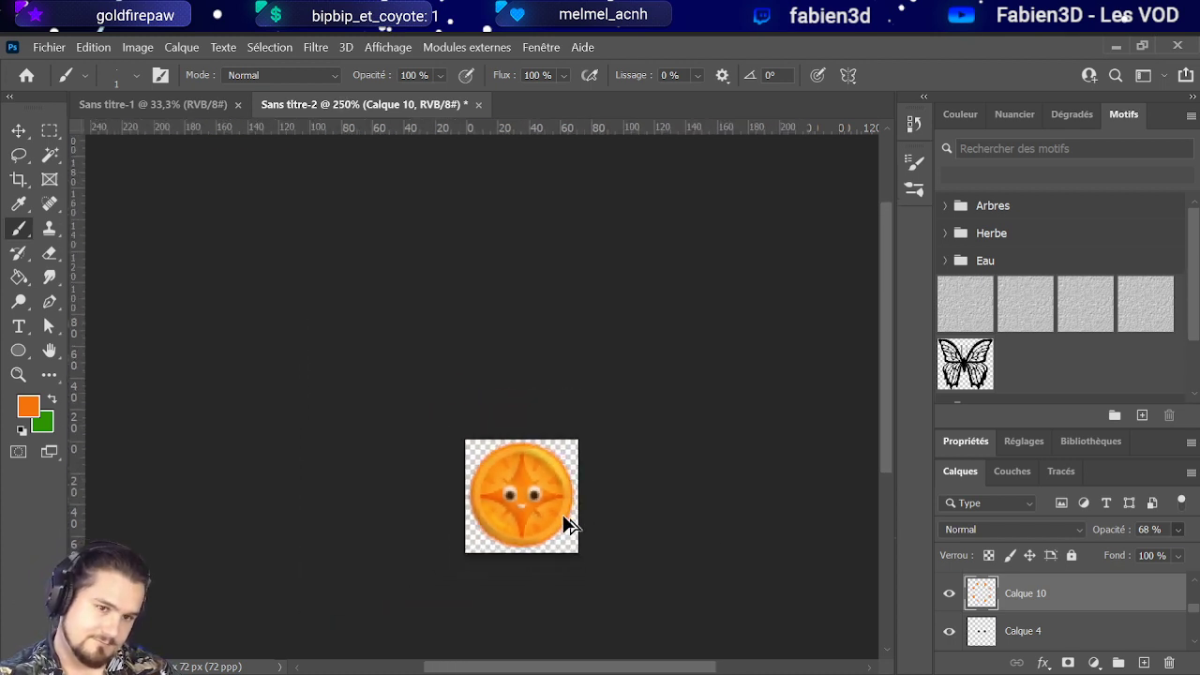
scroll(567, 525, up, 3)
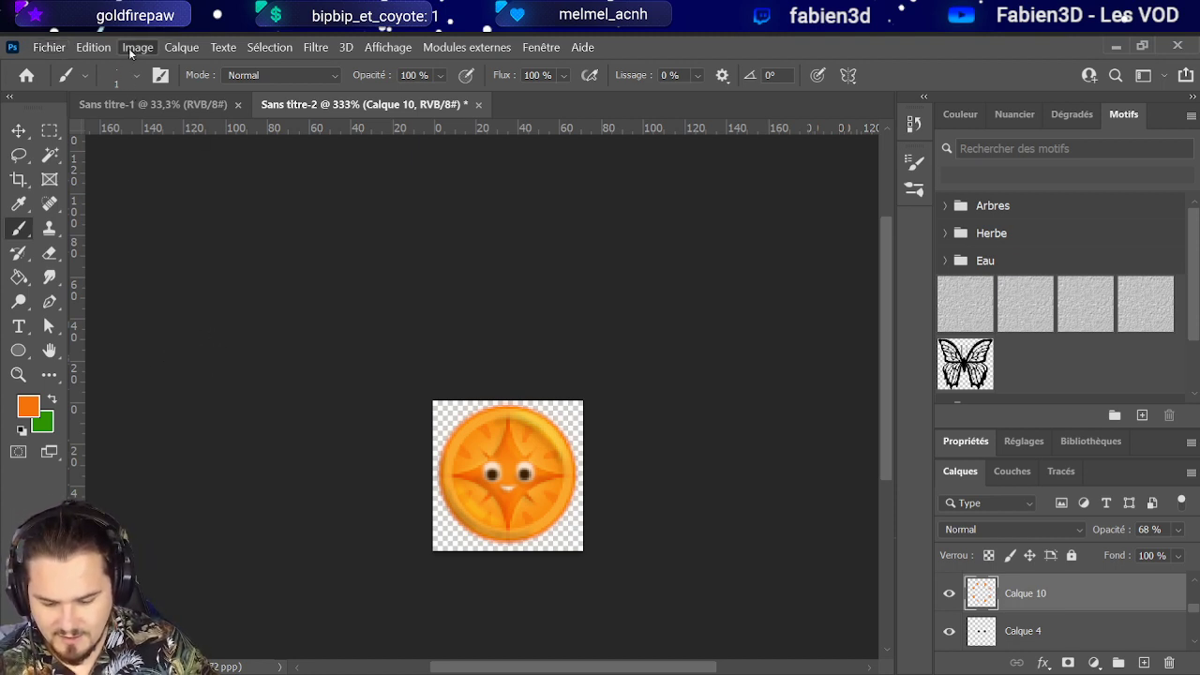
key(space)
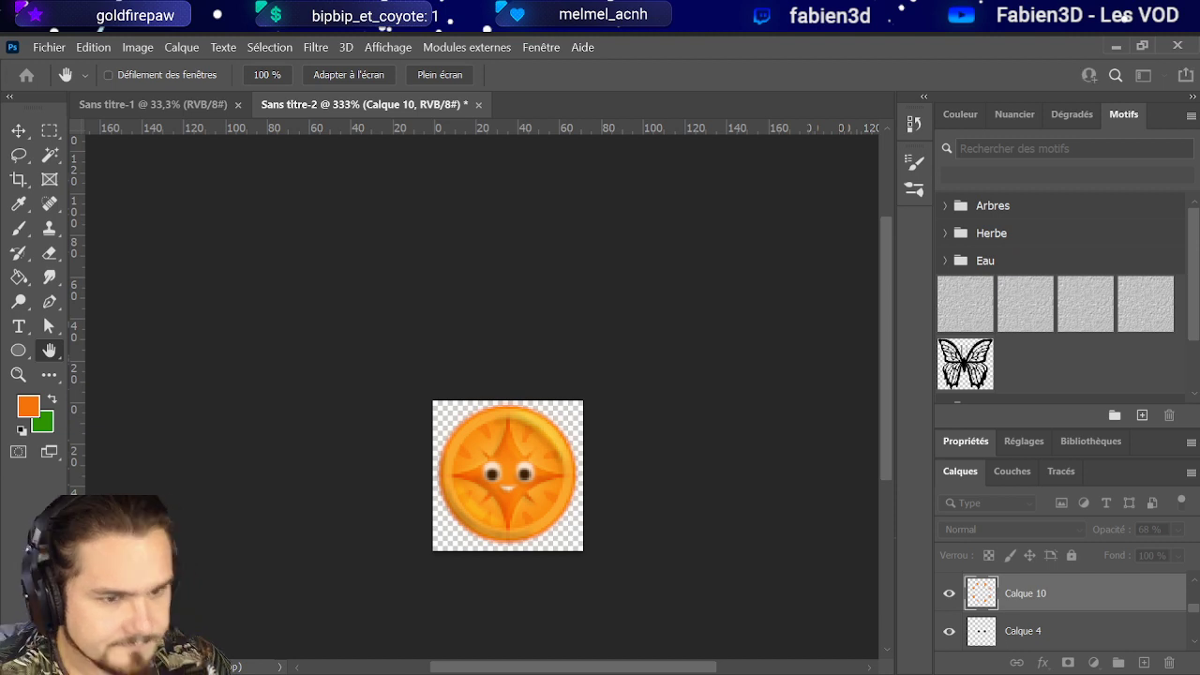
key(ctrl+z)
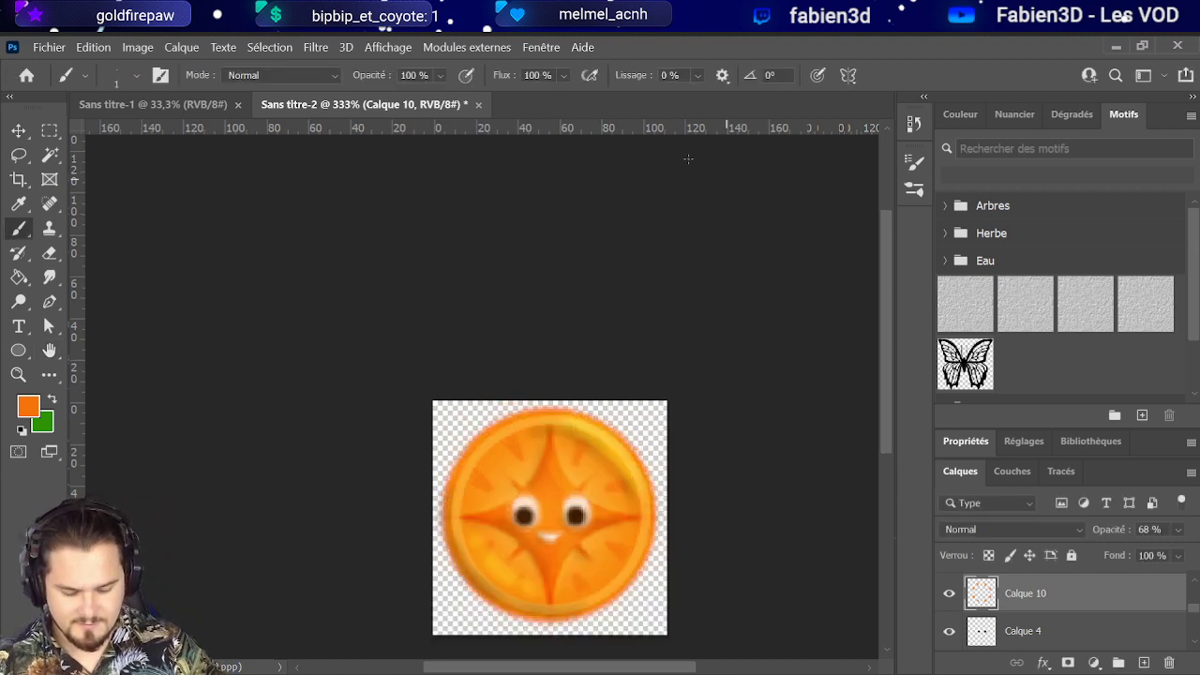
key(alt)
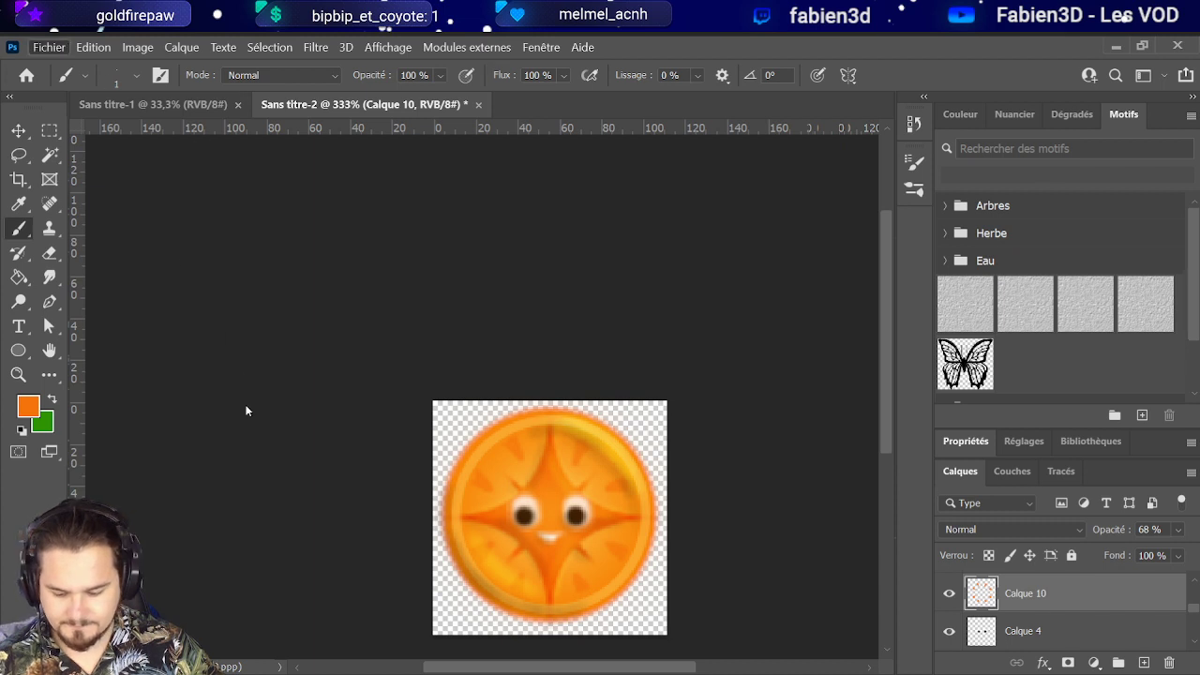
key(alt)
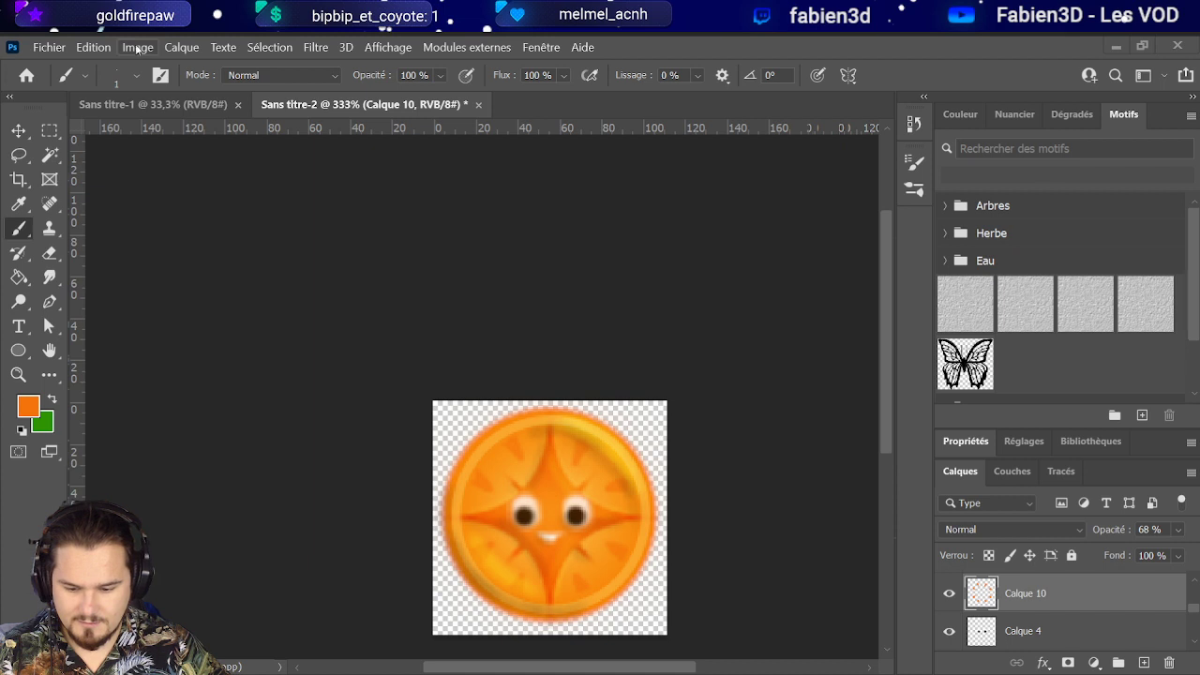
key(space)
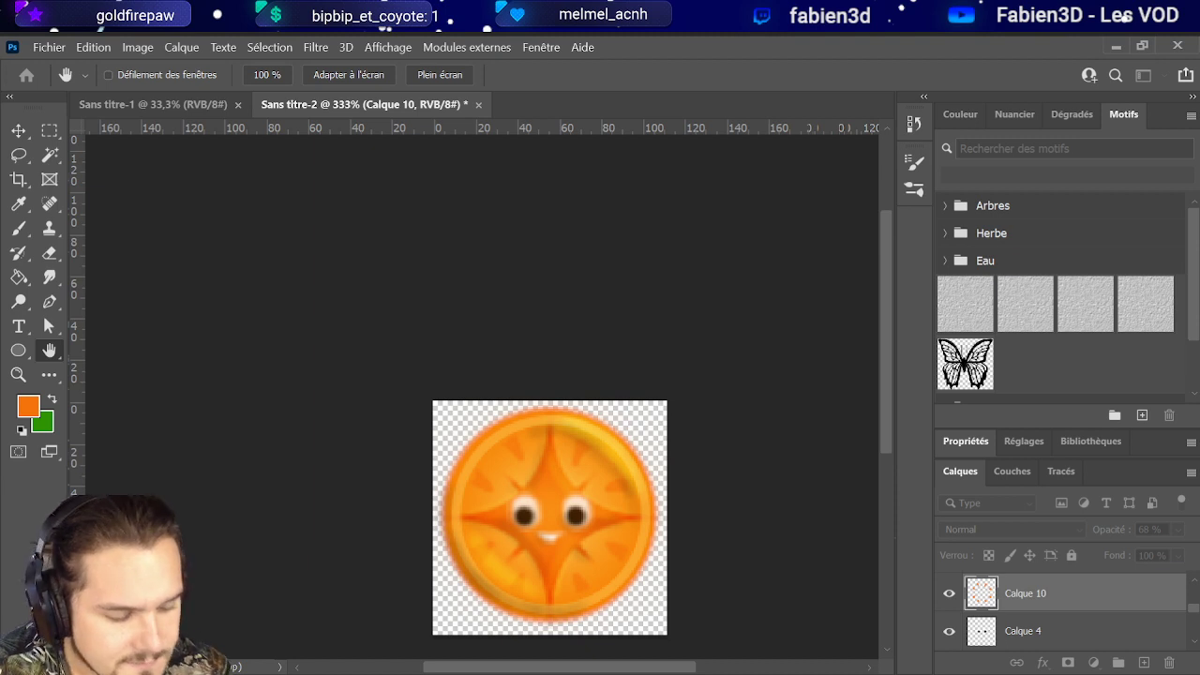
key(ctrl+z)
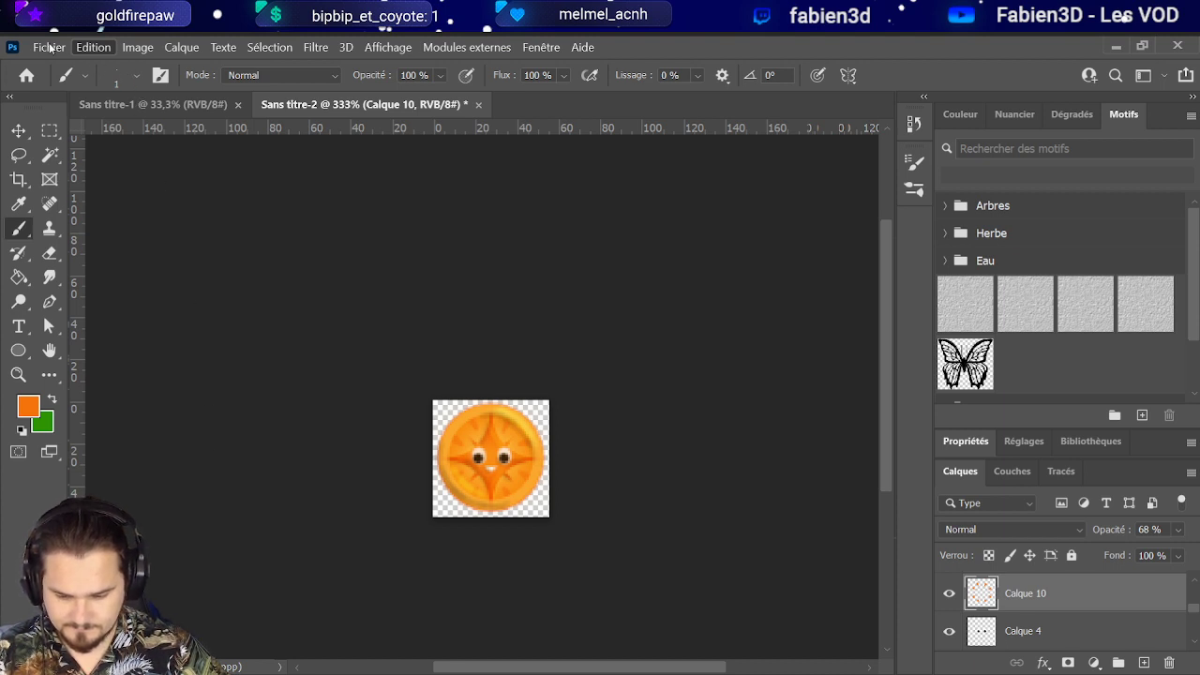
key(alt)
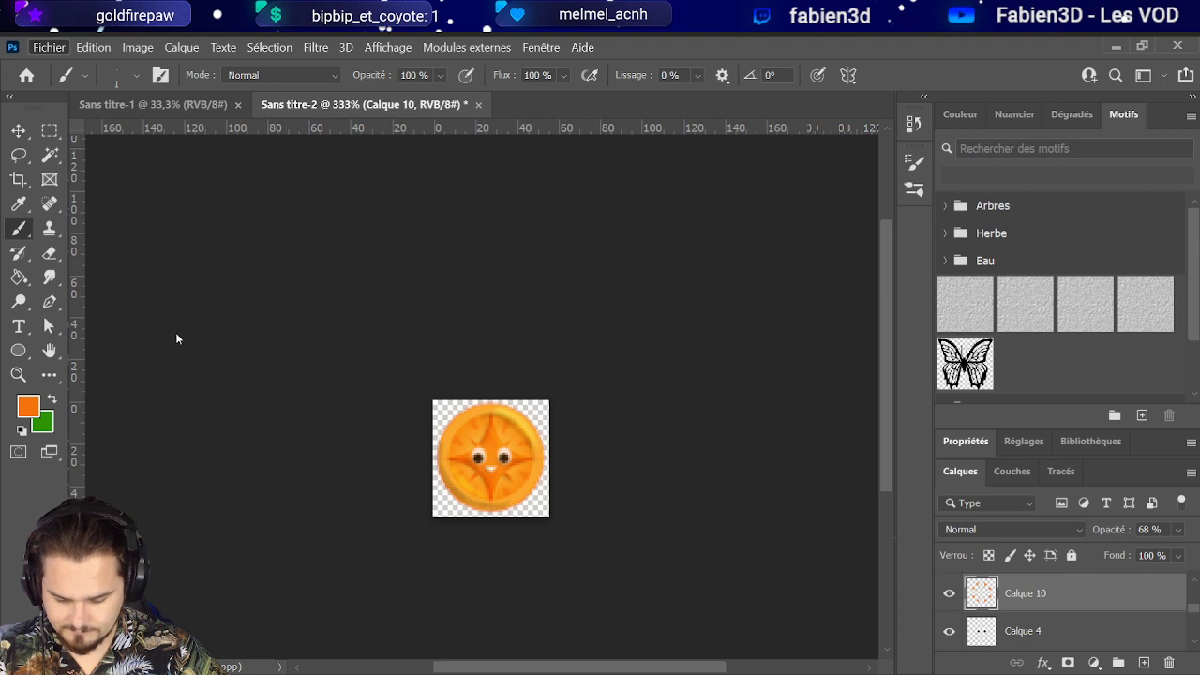
key(alt)
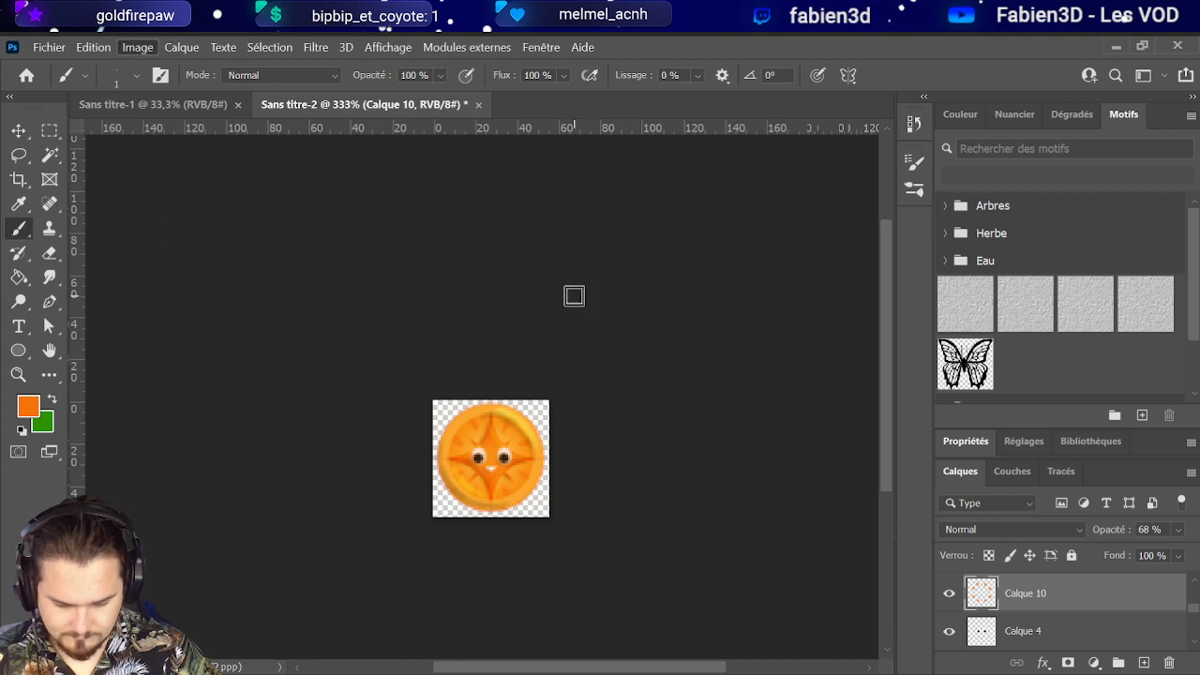
key(h)
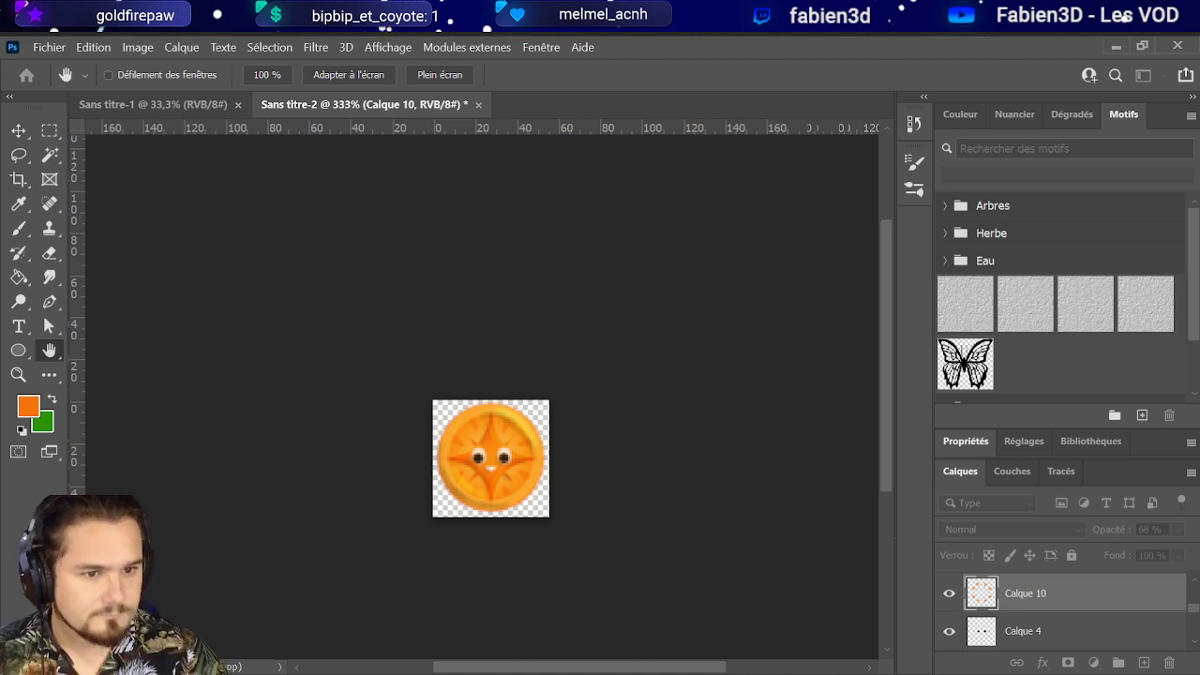
key(b)
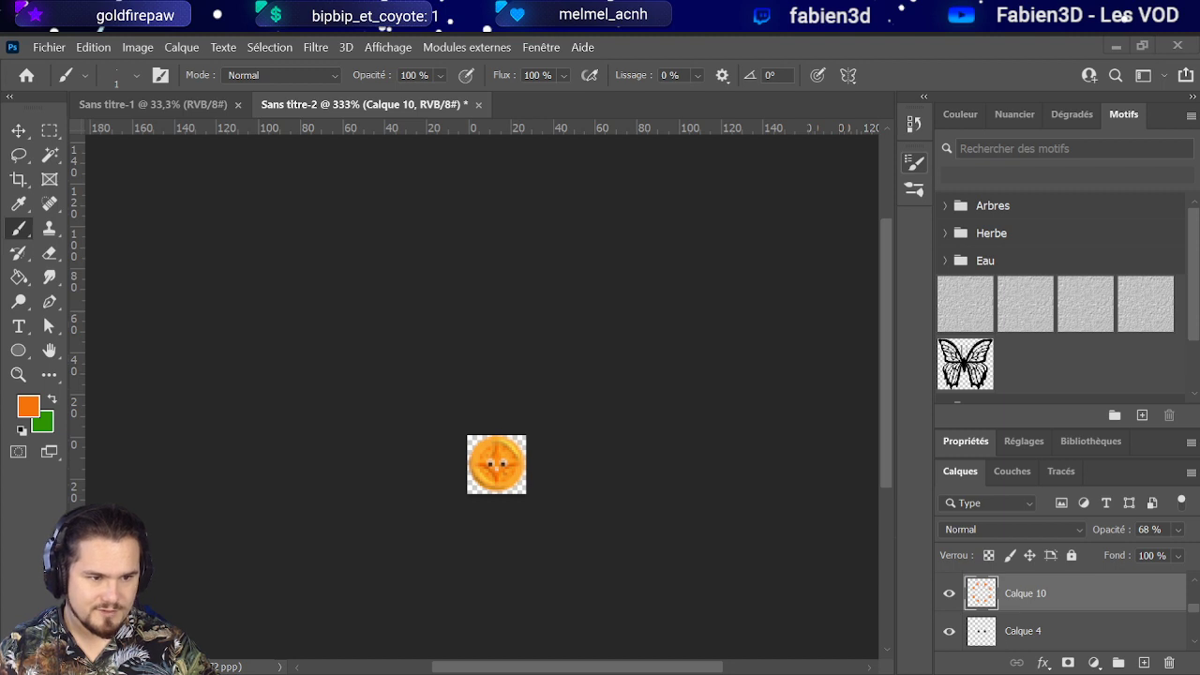
Step: Switch to Illustrator, create a new document from the HDV/HDTV 1080 preset and add a second layer
key(alt+Tab)
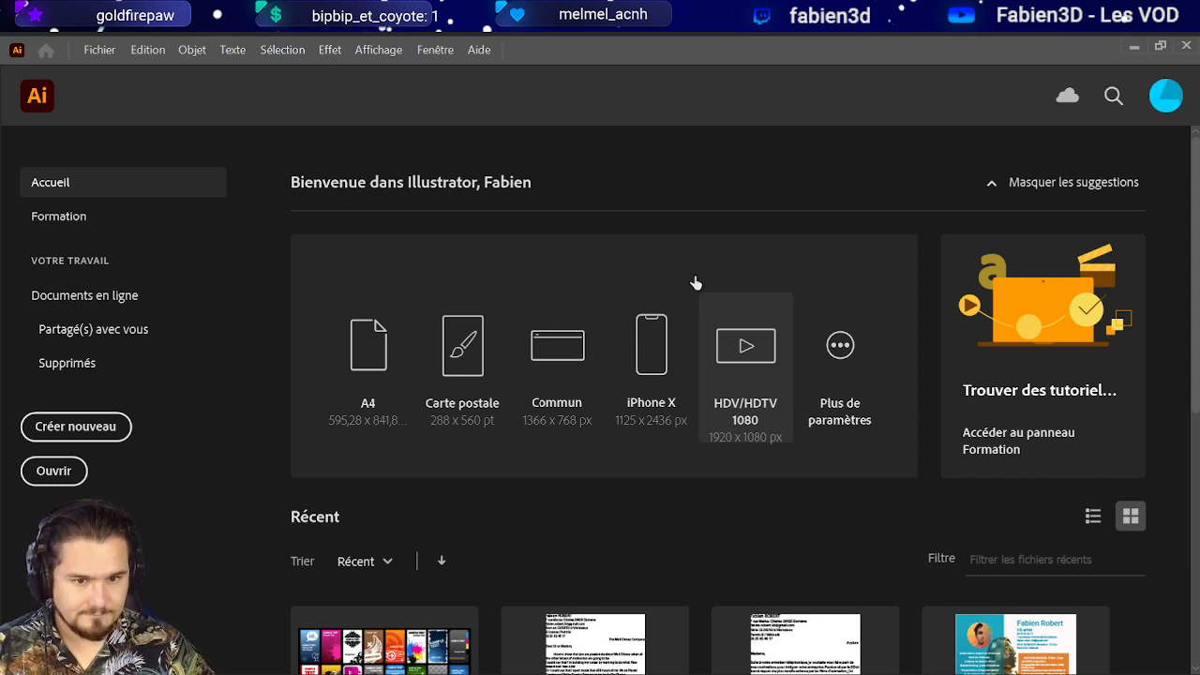
click(752, 371)
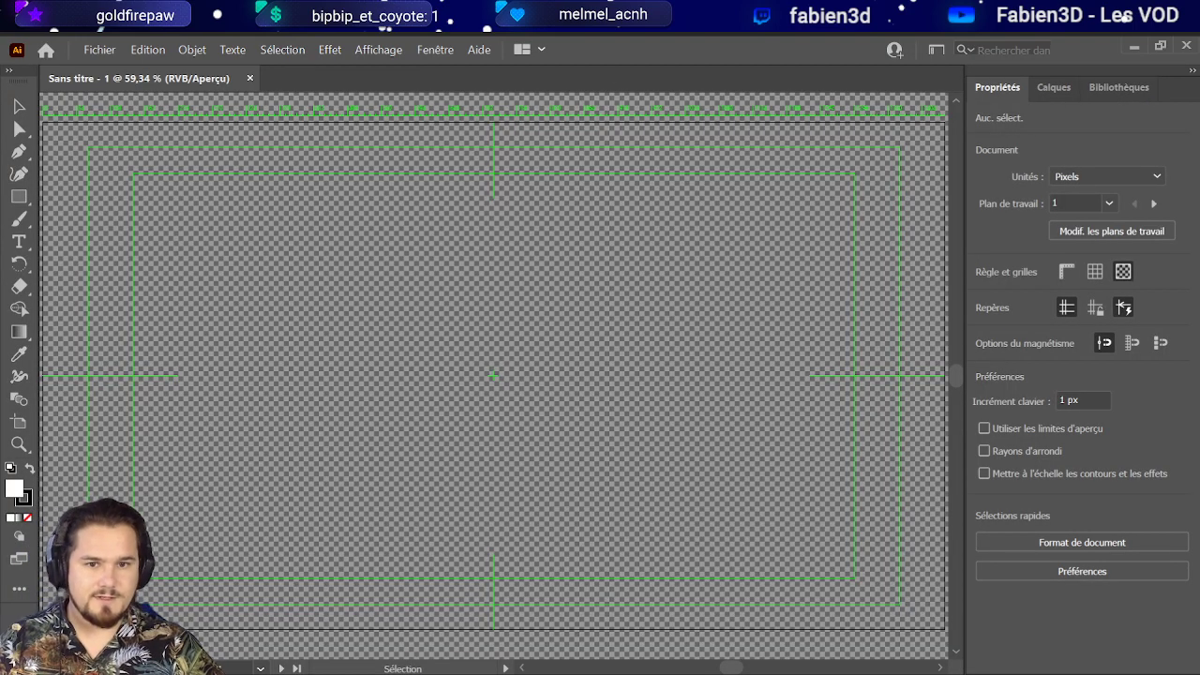
key(m)
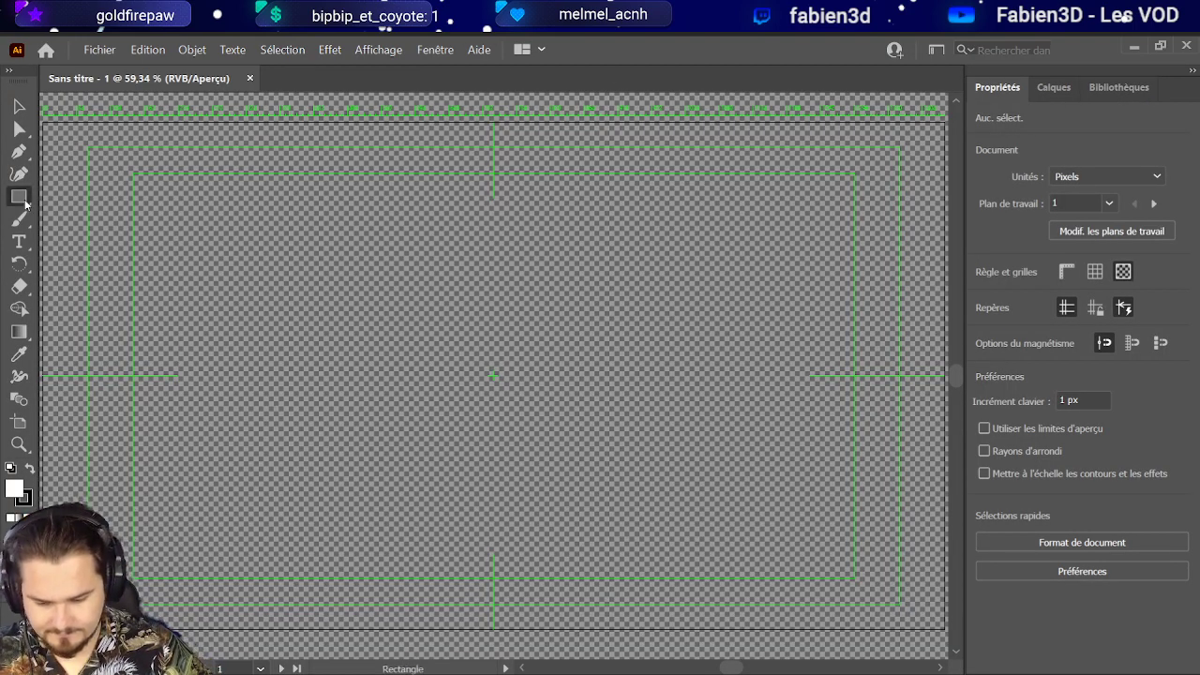
scroll(227, 375, up, 3)
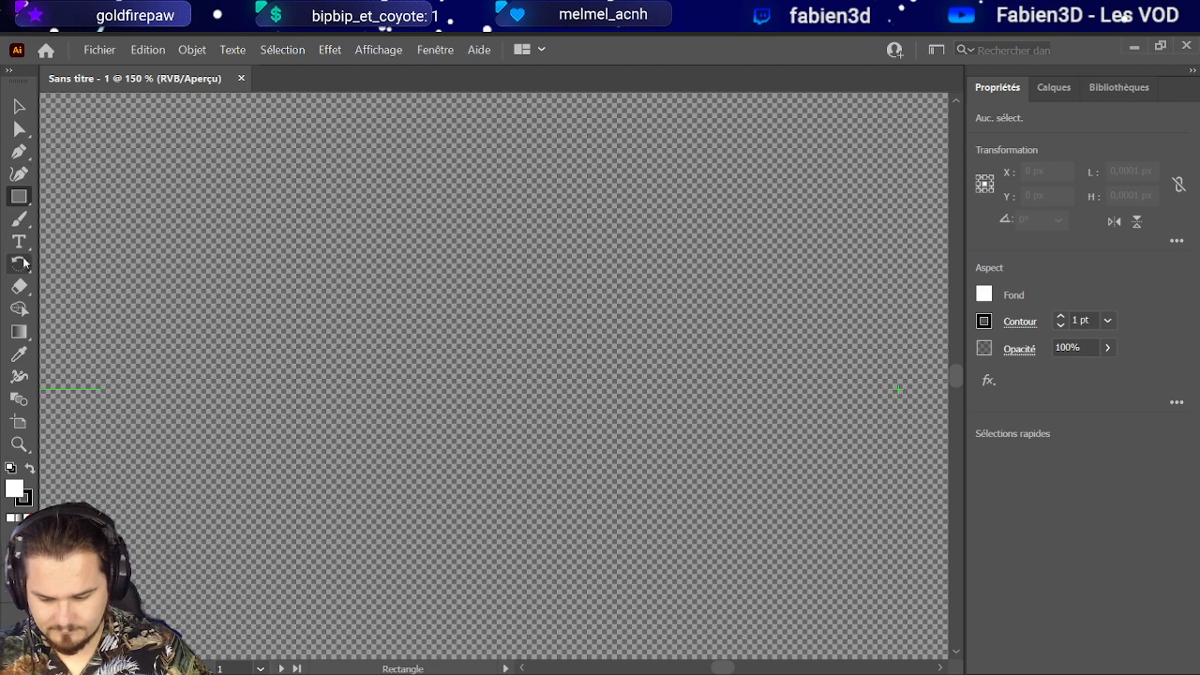
click(19, 218)
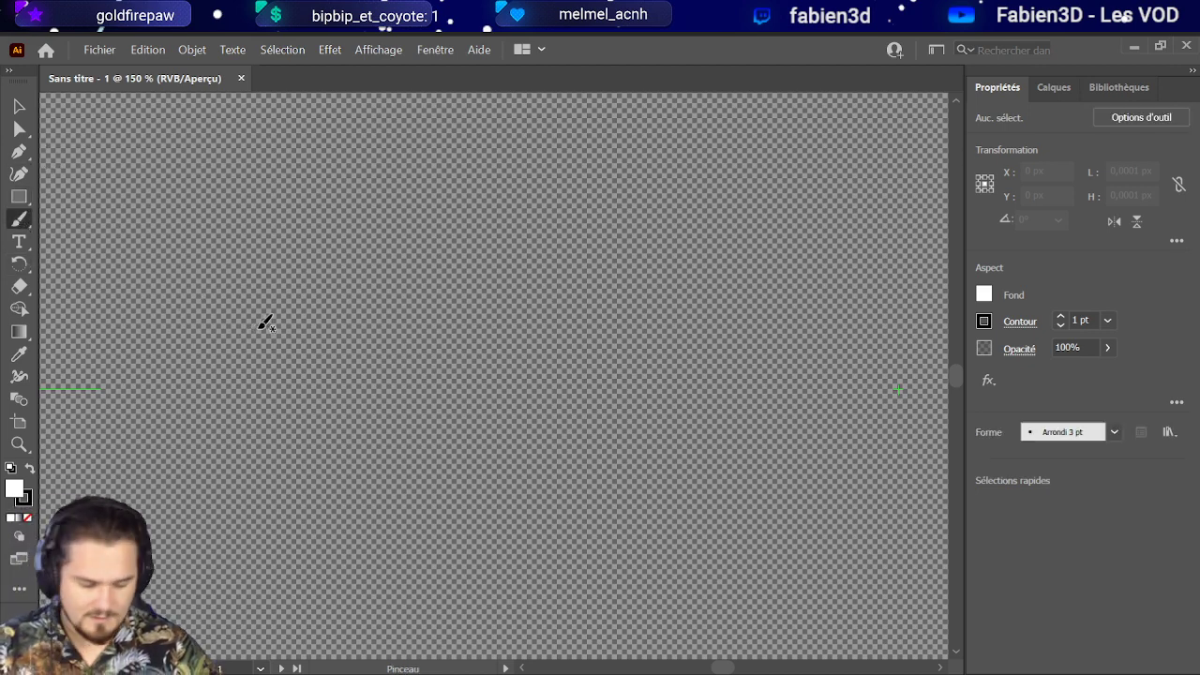
click(1042, 91)
click(1145, 665)
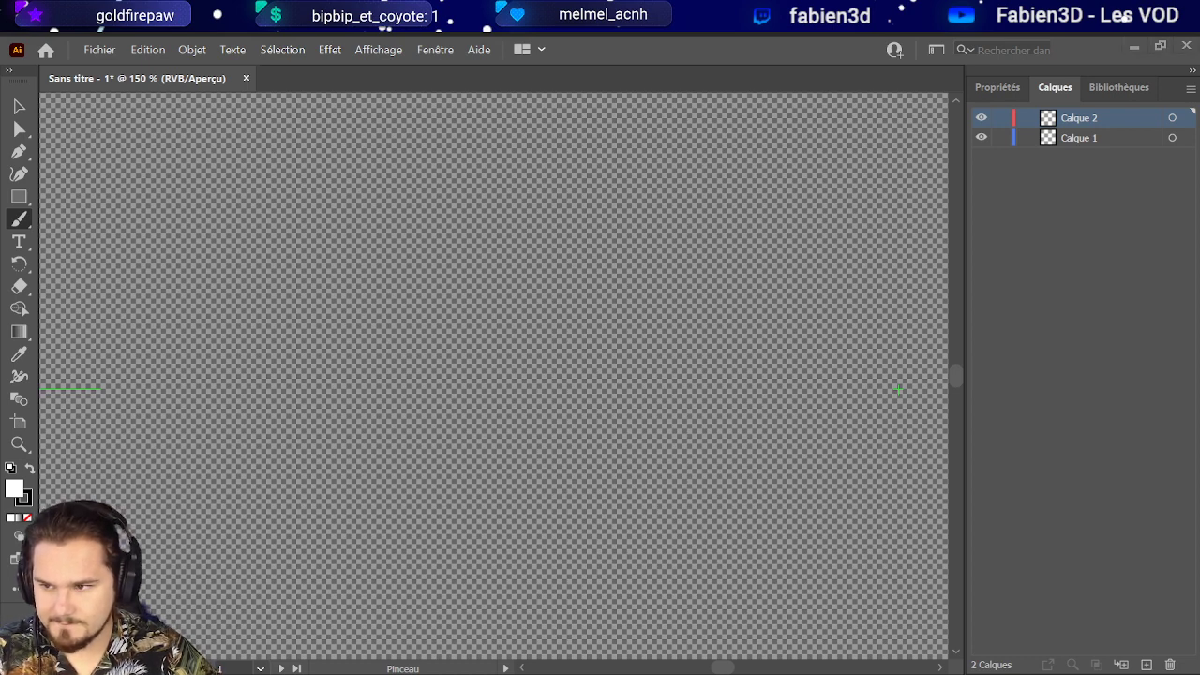
Step: Paste the copied strip of coloured shape icons onto layer Calque 2 and move it toward the artboard's left side
click(363, 361)
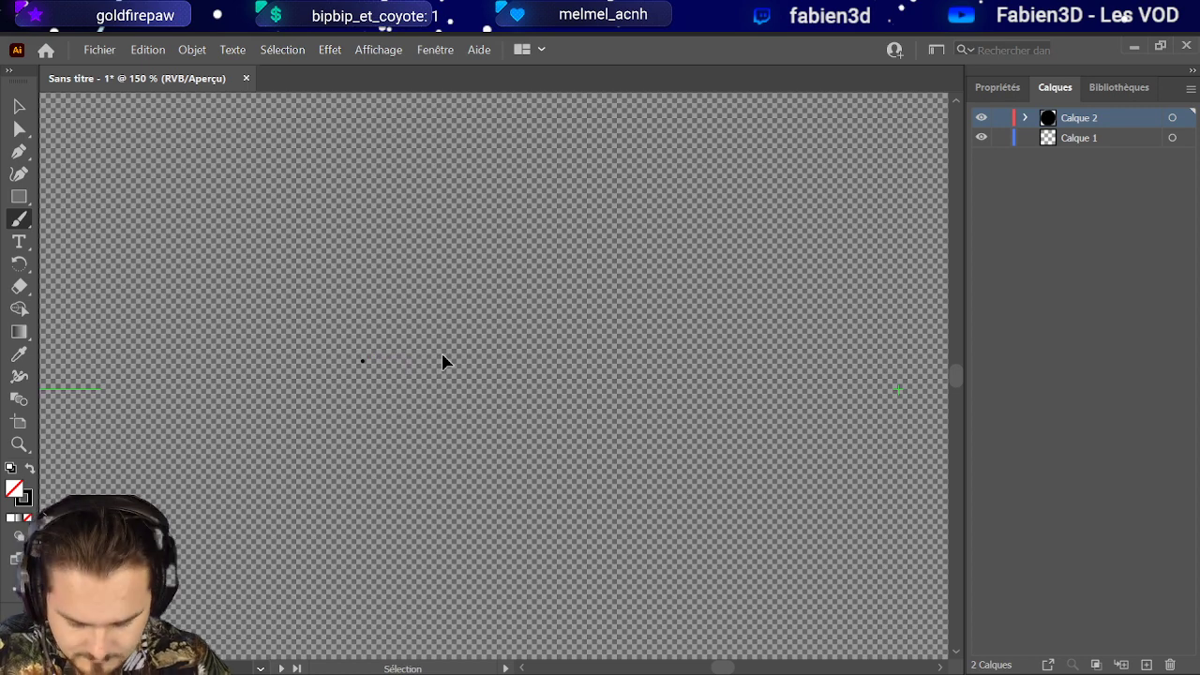
key(ctrl+v)
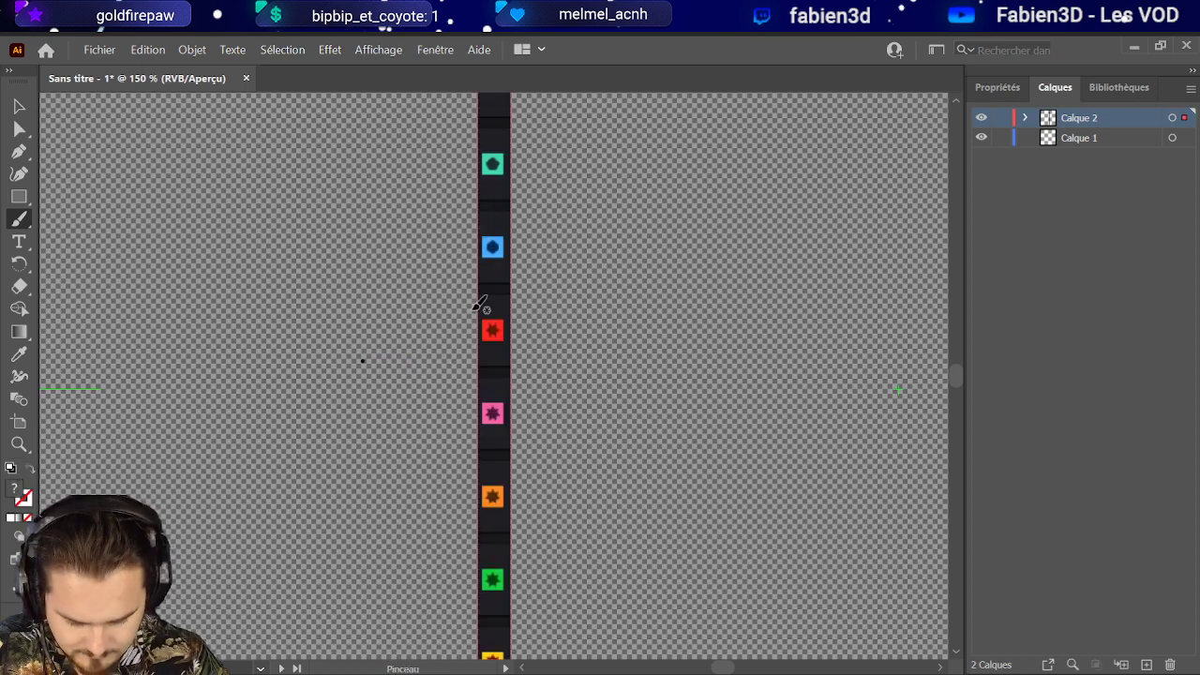
click(18, 105)
drag(480, 364, 75, 332)
key(ctrl+alt+0)
key(ctrl+1)
scroll(110, 237, up, 2)
Step: Draw a small rectangle beside the strip's triangle icon and fill it with that icon's light grey using the Eyedropper
key(p)
key(m)
mouse_move(281, 115)
mouse_down()
mouse_move(347, 152)
mouse_move(328, 165)
mouse_up()
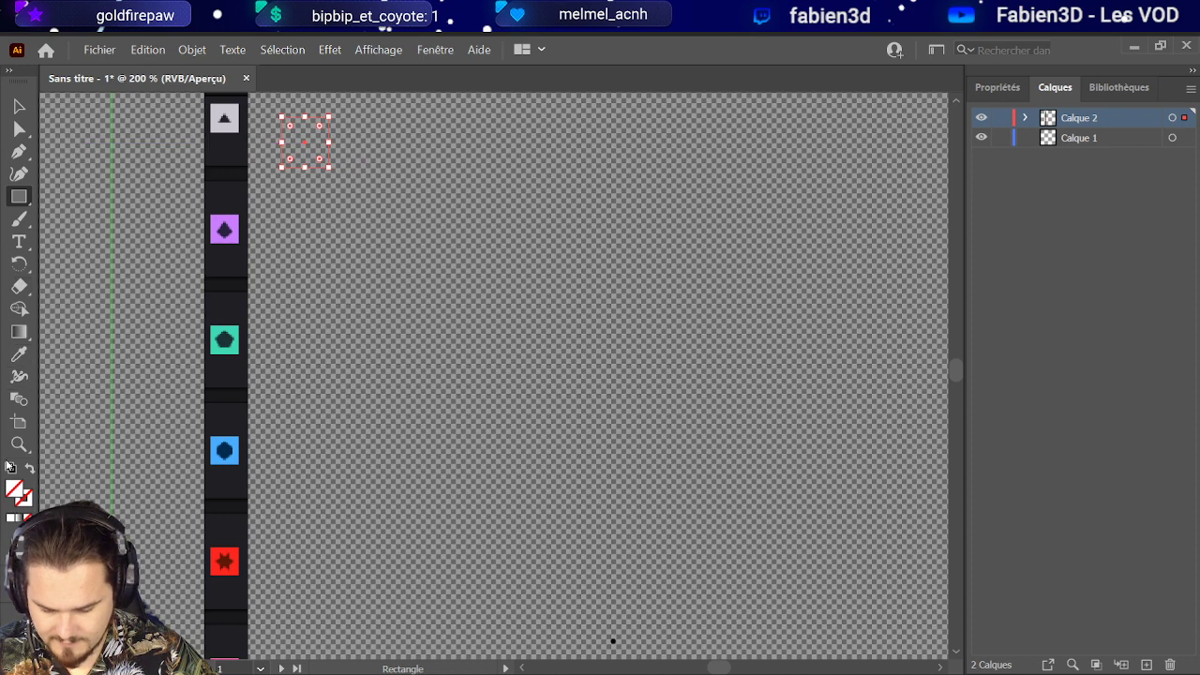
key(i)
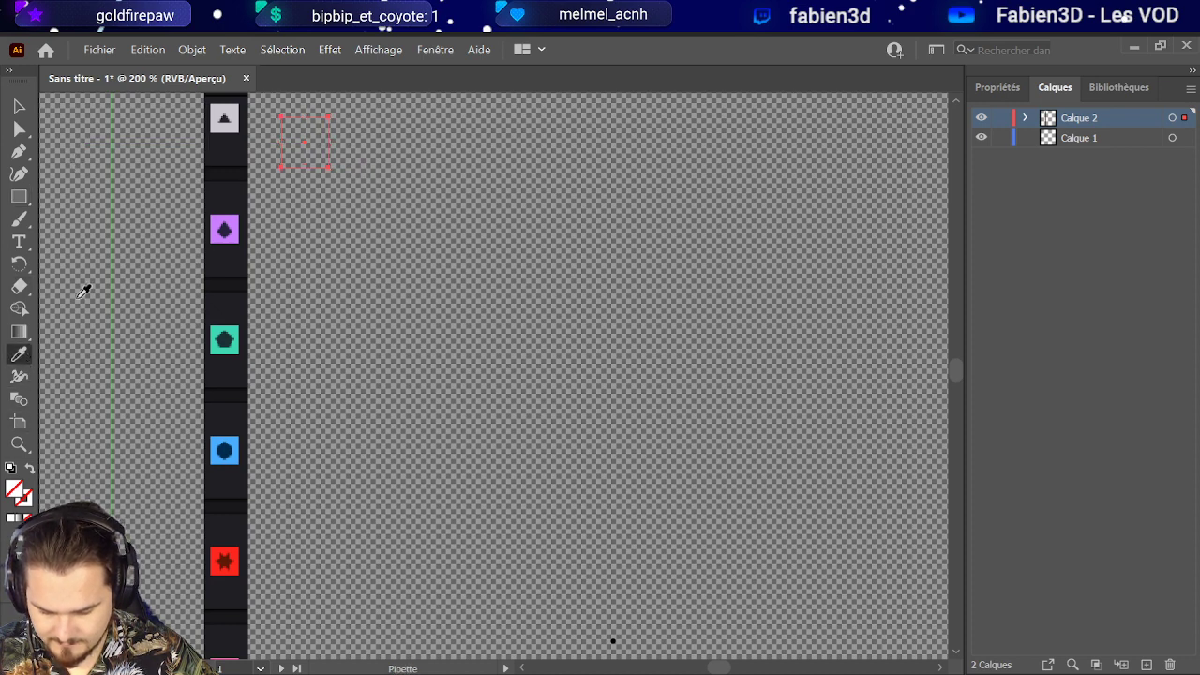
click(235, 110)
click(22, 108)
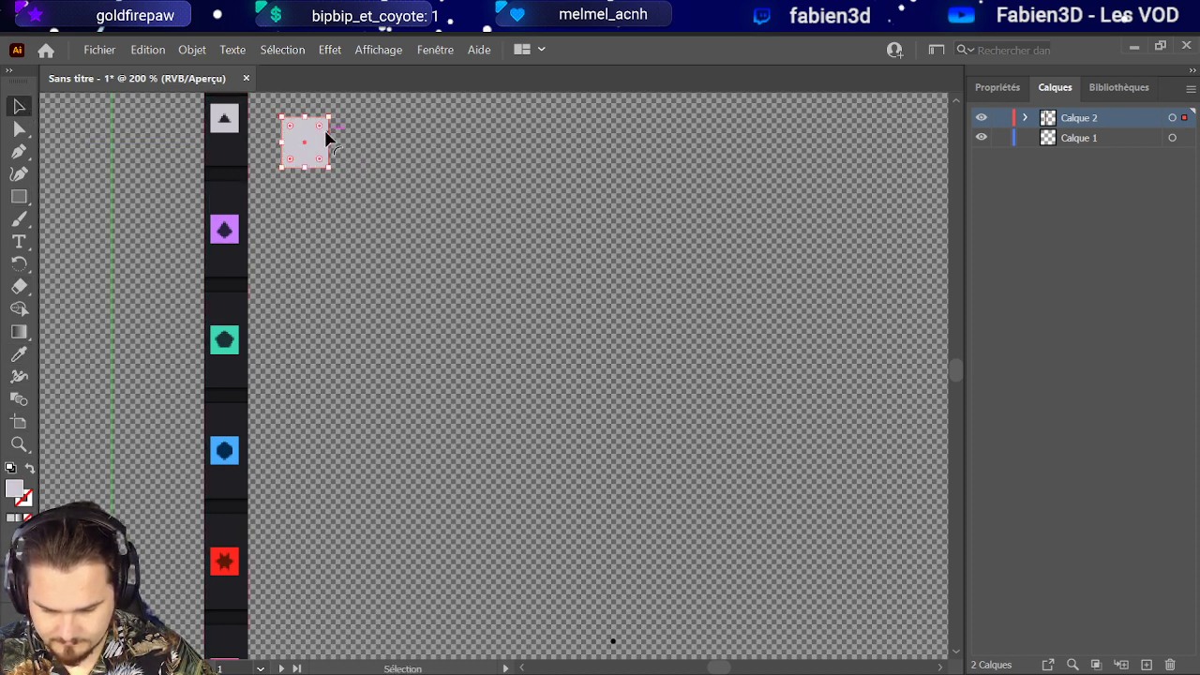
Step: Move the grey swatch closer to the strip, place a copy below it and fill the copy with the sampled purple
key(ctrl+v)
drag(321, 150, 296, 213)
drag(486, 396, 278, 274)
click(19, 353)
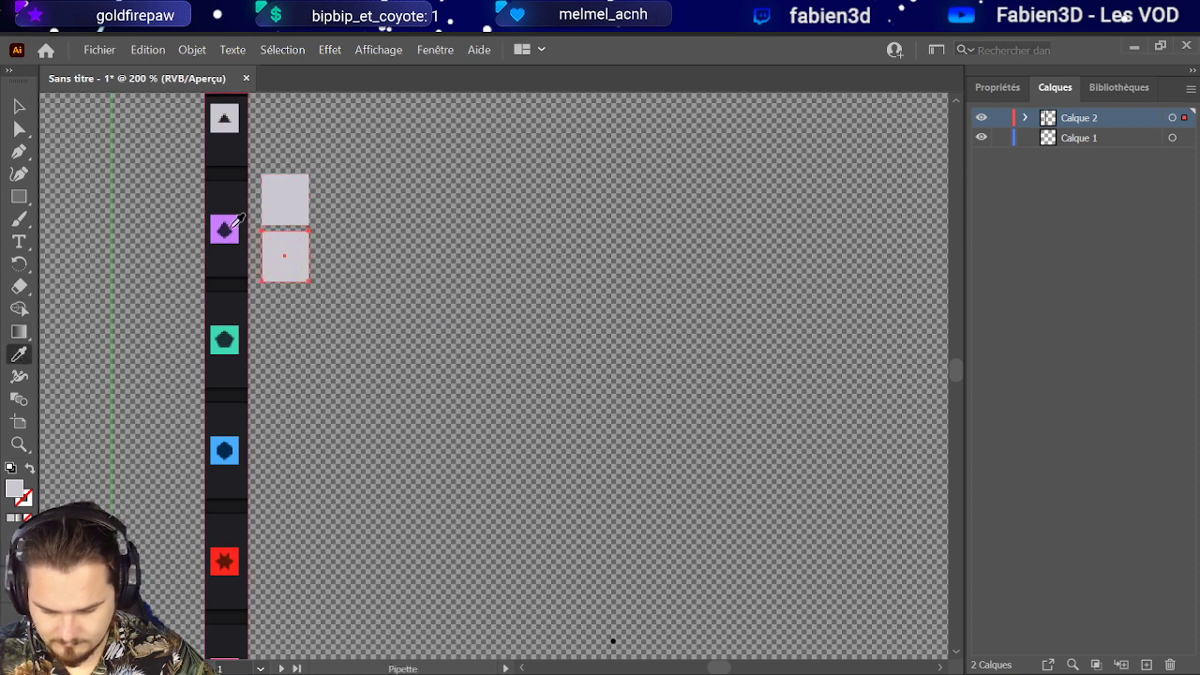
click(228, 226)
click(19, 106)
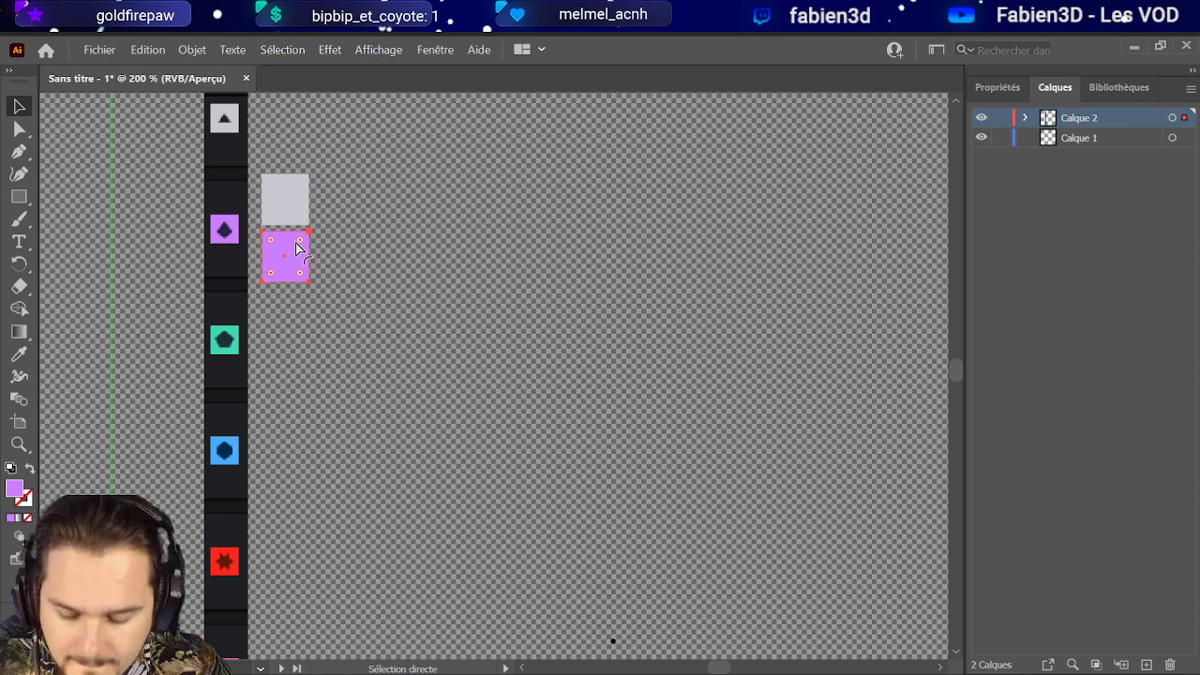
Step: Duplicate the purple swatch below itself and fill the copy with the teal sampled from the pentagon icon
key(ctrl+c)
key(ctrl+v)
drag(499, 369, 290, 313)
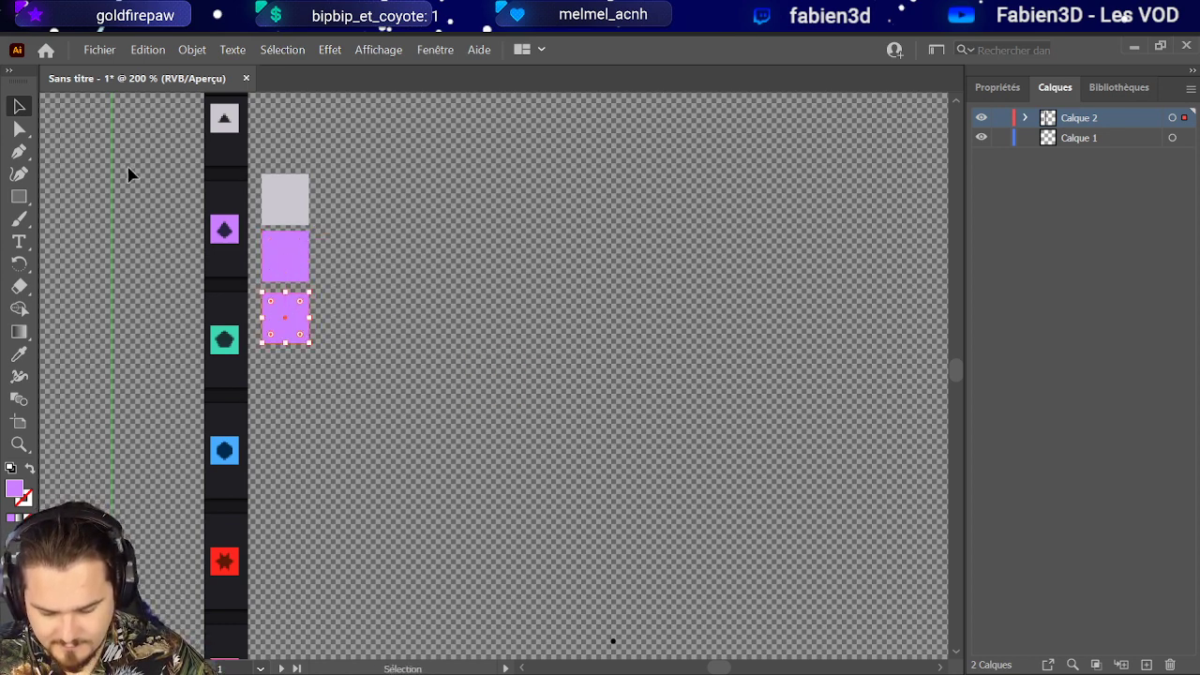
click(18, 353)
click(228, 341)
key(v)
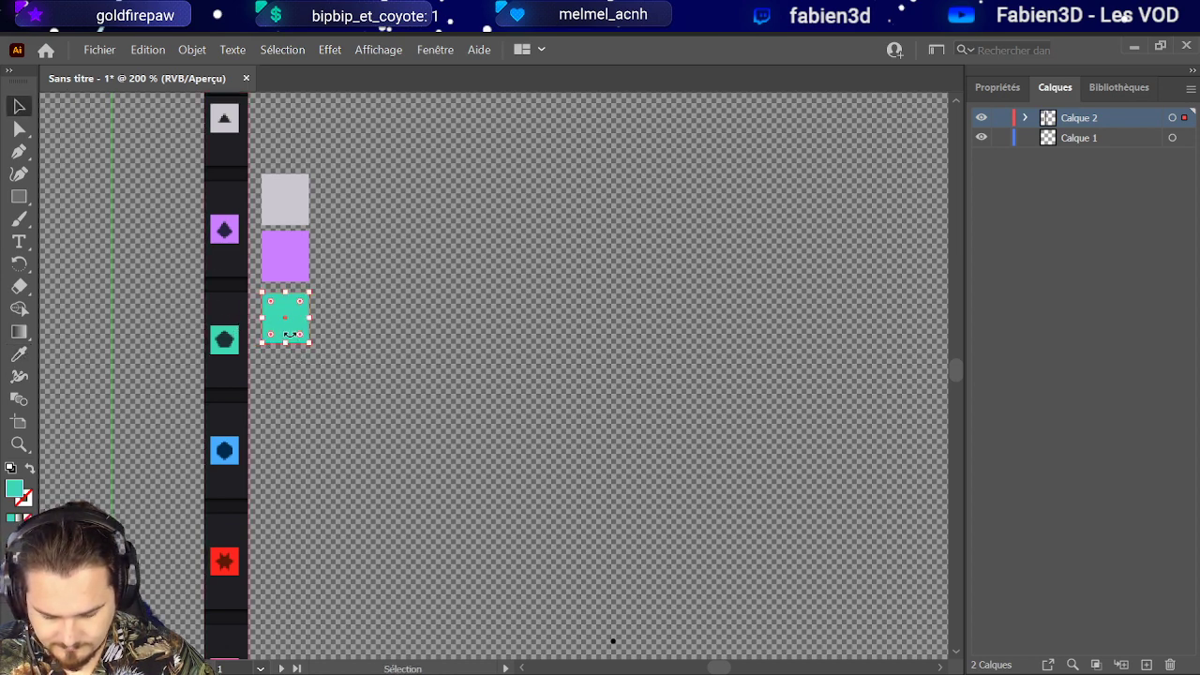
Step: Duplicate the teal swatch below itself and fill the copy with the blue sampled from the hexagon icon
key(a)
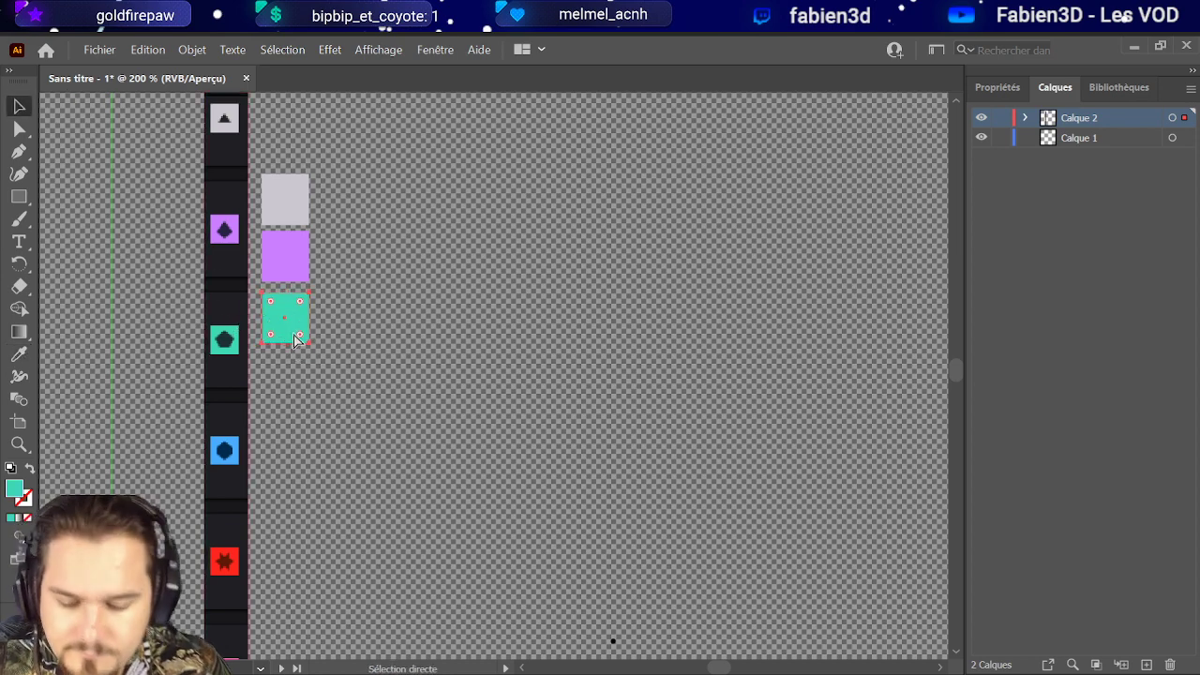
key(ctrl+c)
key(ctrl+v)
key(v)
drag(503, 387, 295, 387)
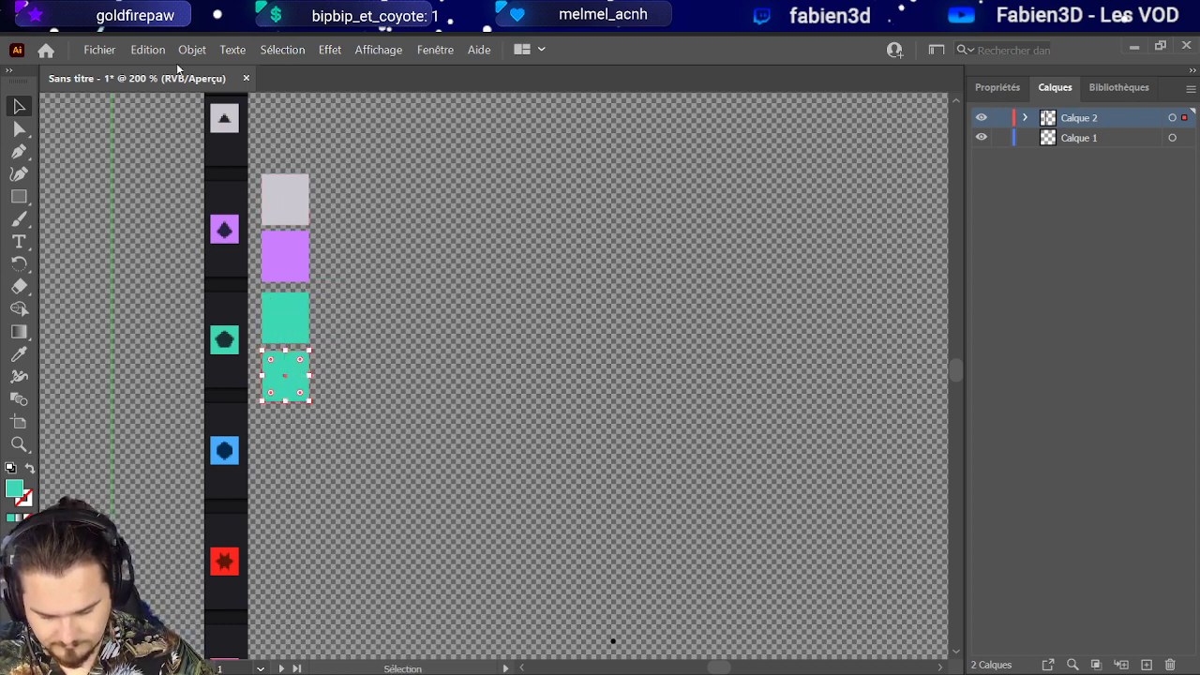
click(18, 353)
click(234, 442)
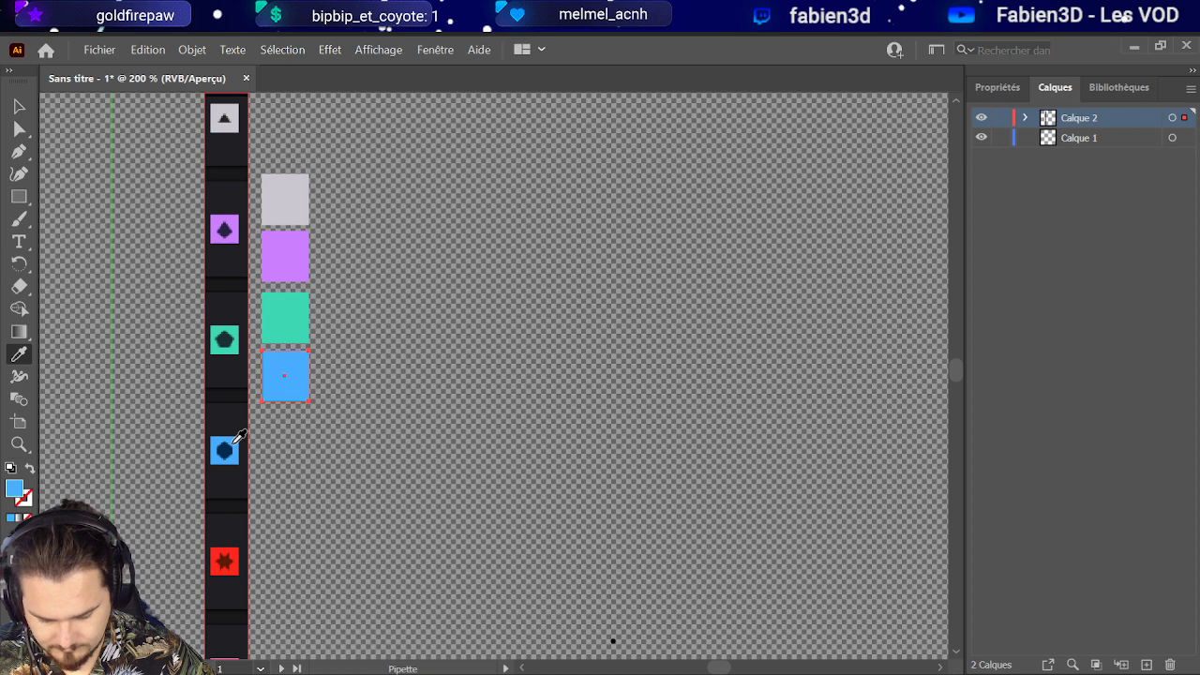
click(21, 103)
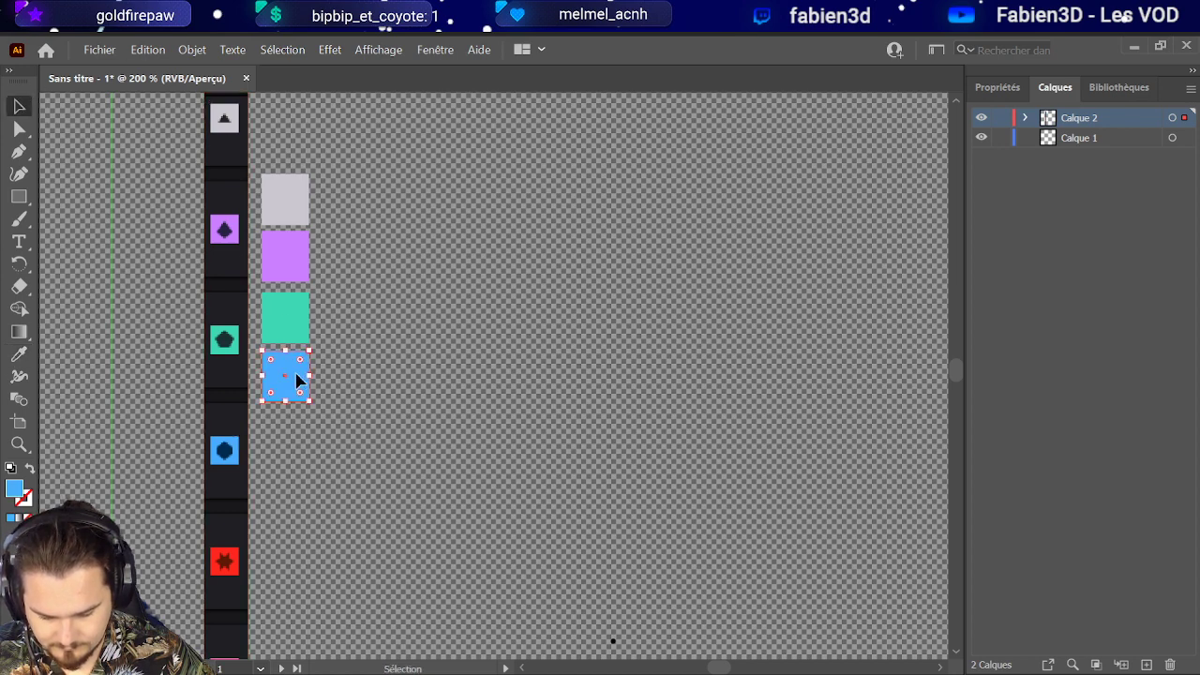
Step: Duplicate the blue swatch below itself and fill the copy with the red sampled from the strip's red icon
key(ctrl+c)
key(ctrl+v)
drag(495, 378, 462, 398)
drag(381, 423, 298, 430)
click(19, 354)
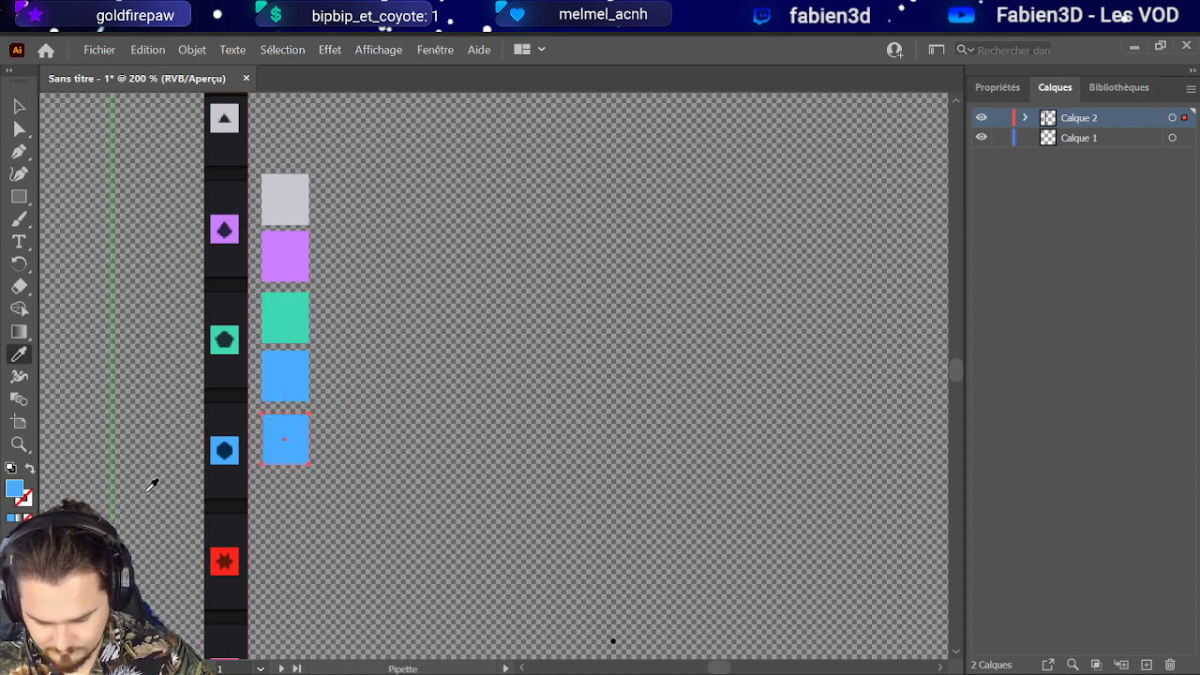
click(237, 555)
click(19, 106)
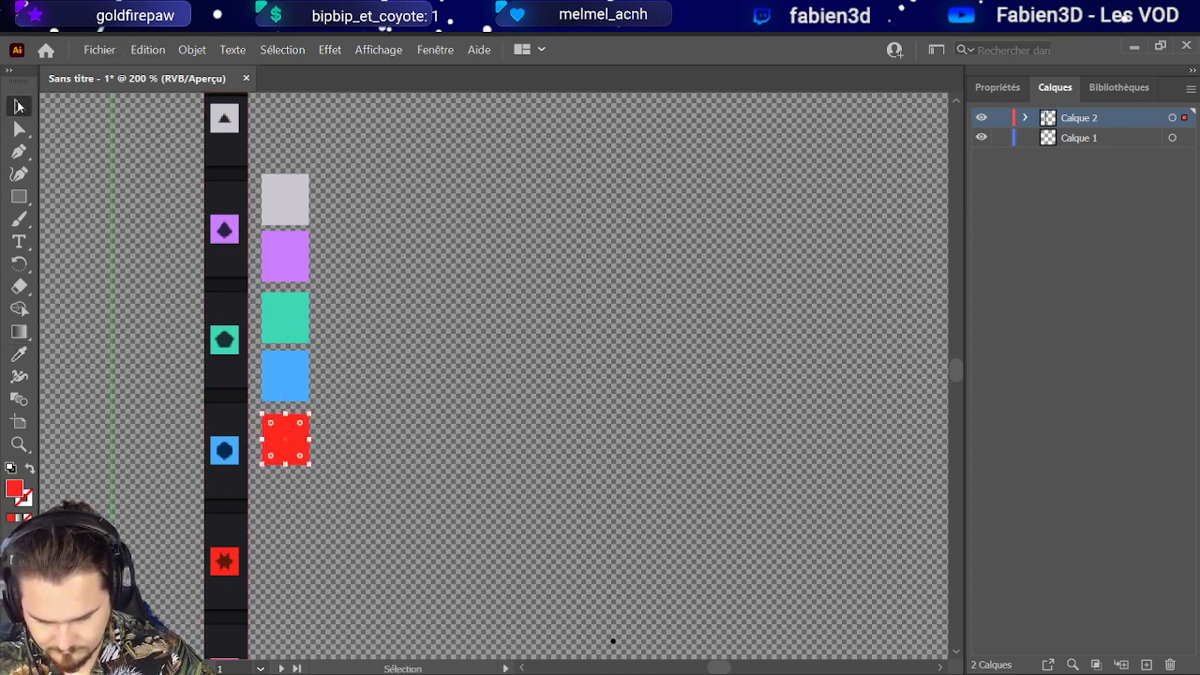
Step: Duplicate the red swatch below itself and fill the copy with the pink sampled from the strip's pink icon
key(a)
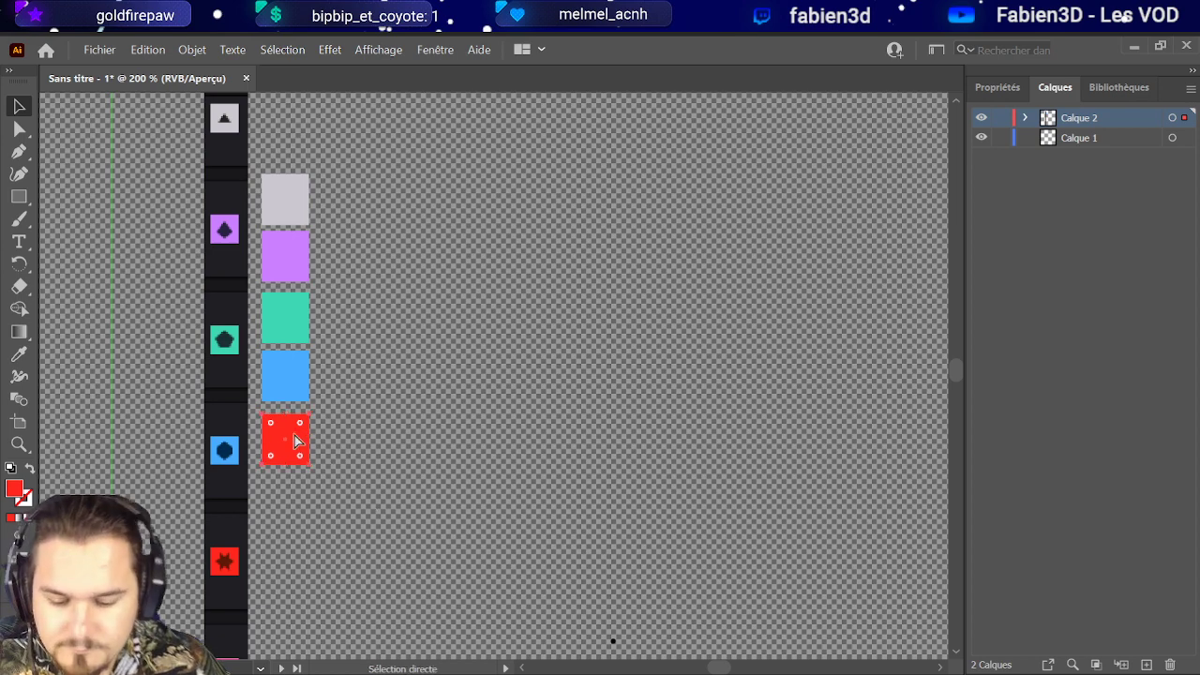
key(ctrl+c)
key(ctrl+v)
drag(497, 382, 289, 506)
scroll(291, 504, down, 2)
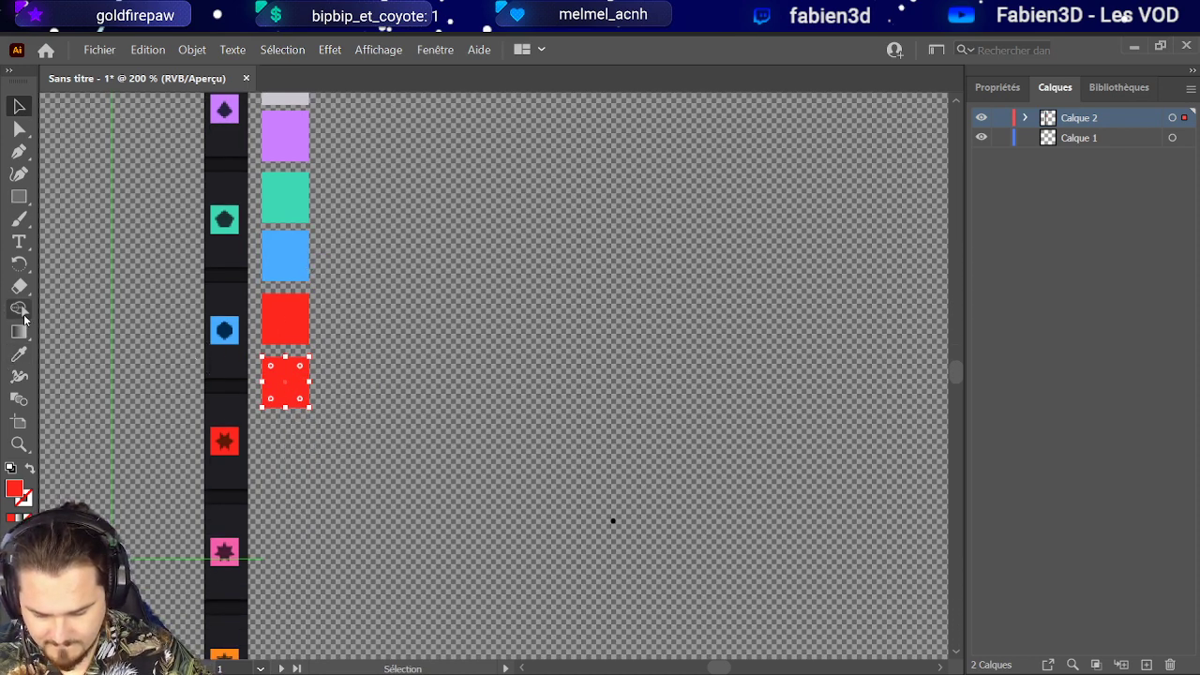
click(19, 353)
click(230, 541)
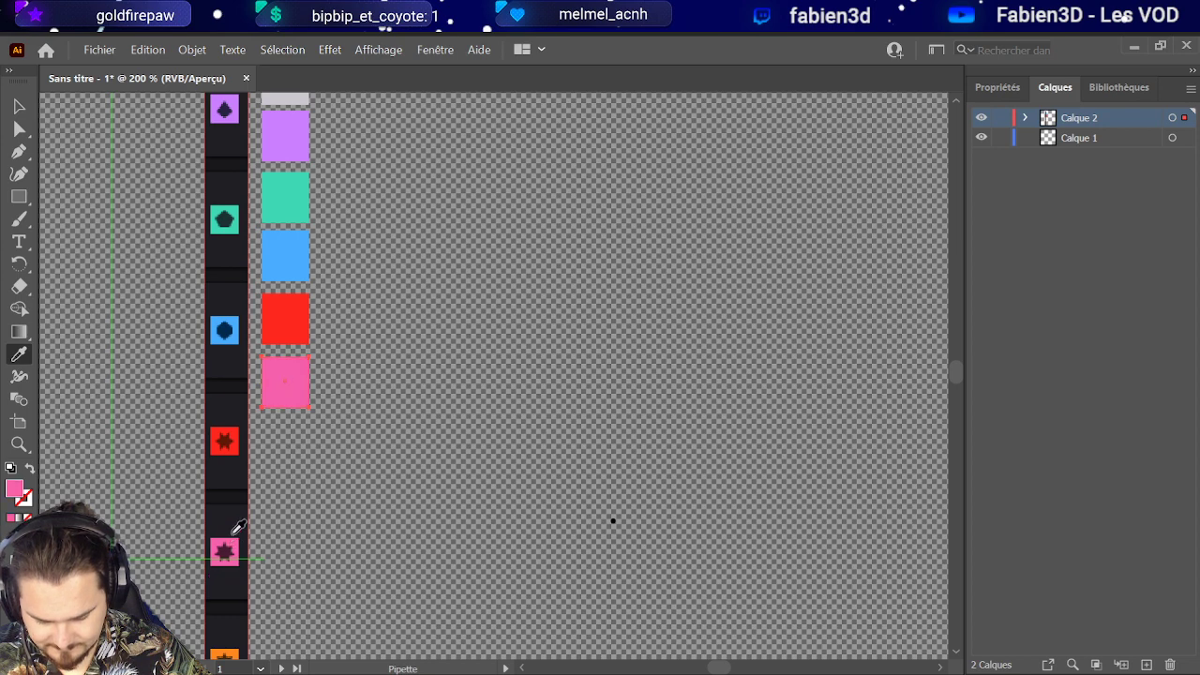
Step: Duplicate the pink swatch below itself and fill the copy with the orange sampled from the strip's orange icon
key(a)
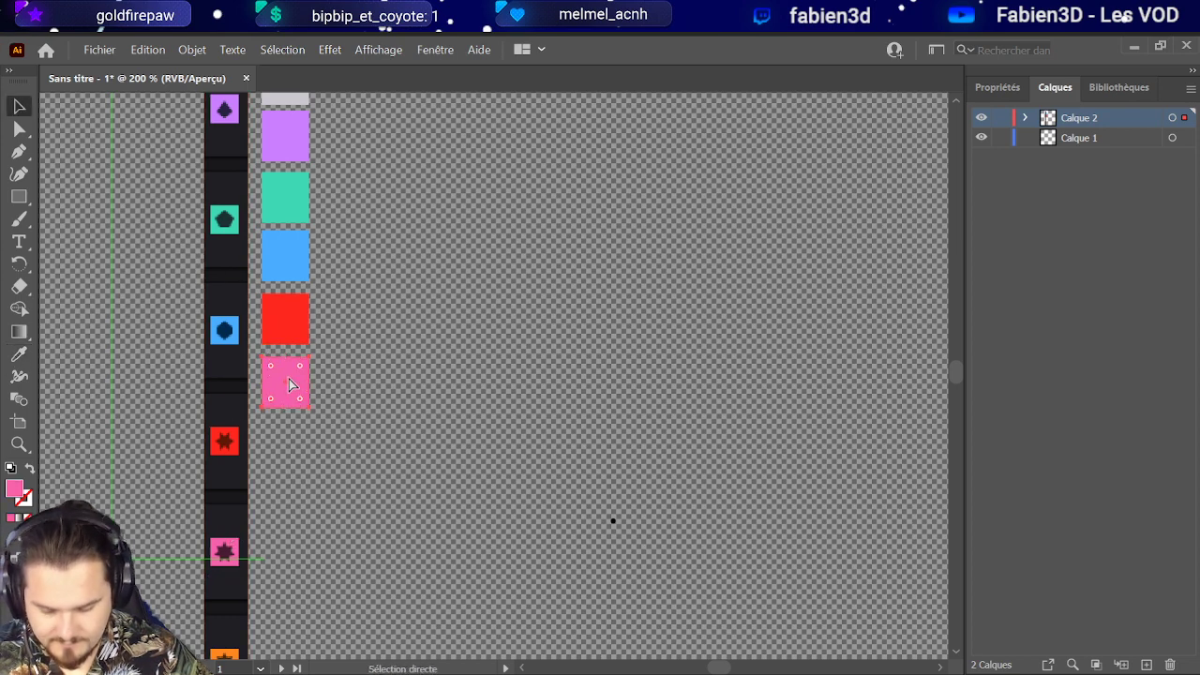
drag(290, 384, 282, 456)
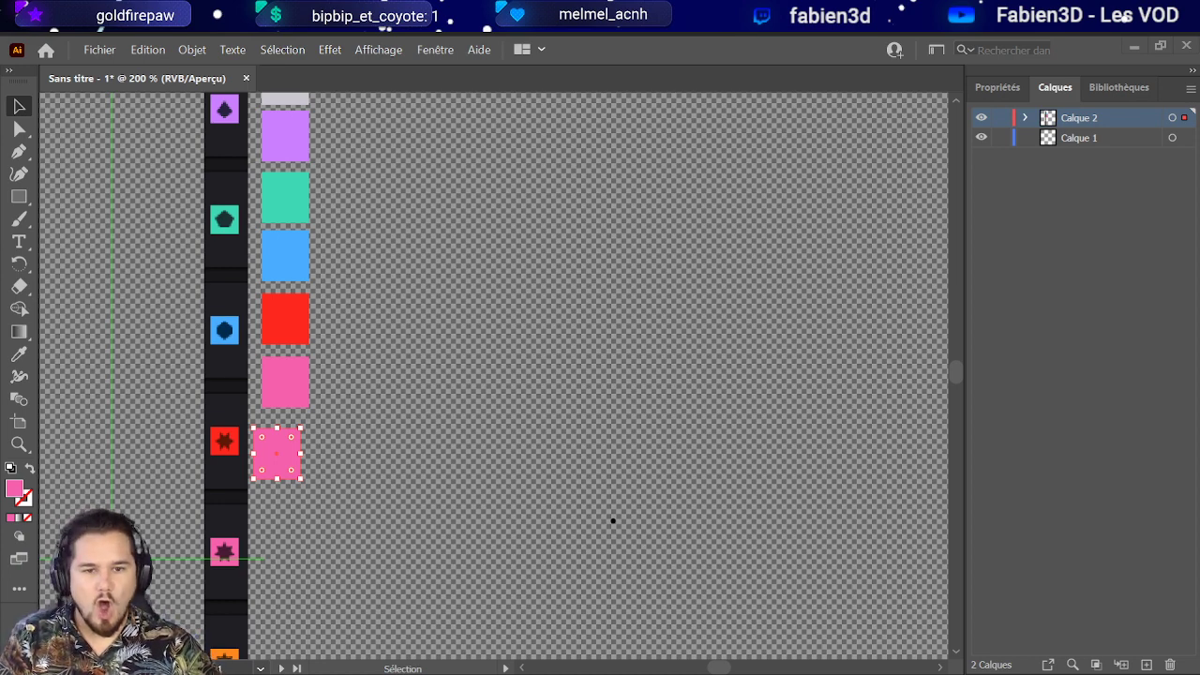
drag(293, 450, 302, 444)
scroll(141, 422, down, 4)
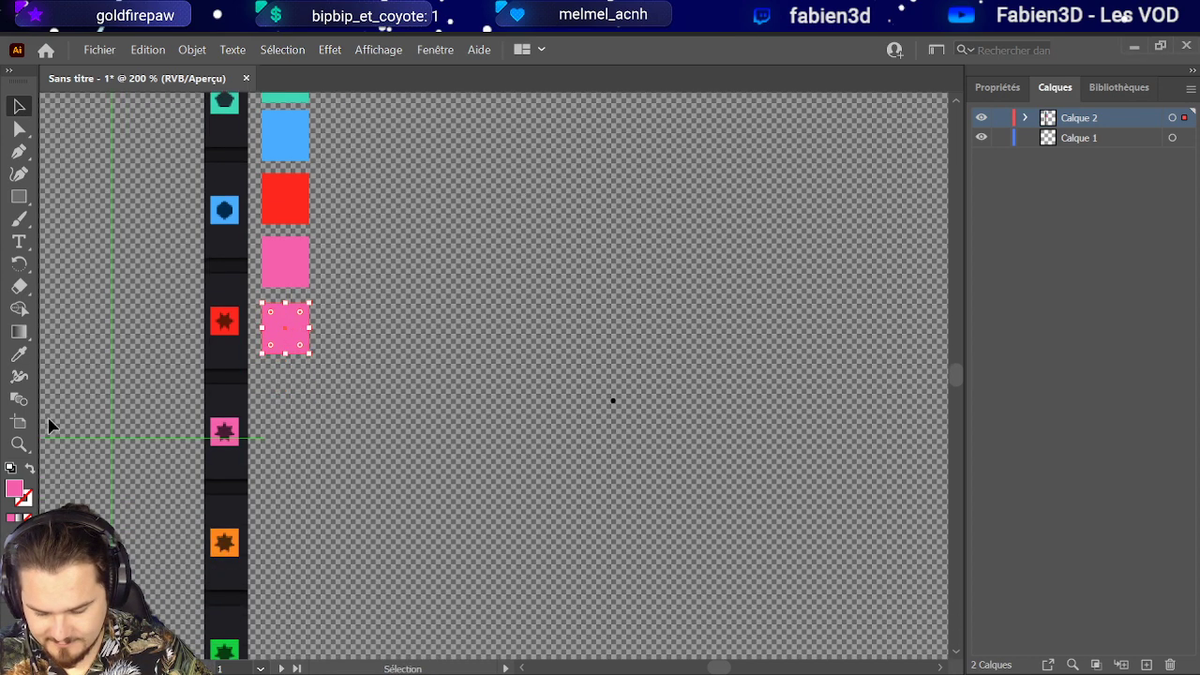
click(19, 353)
click(233, 532)
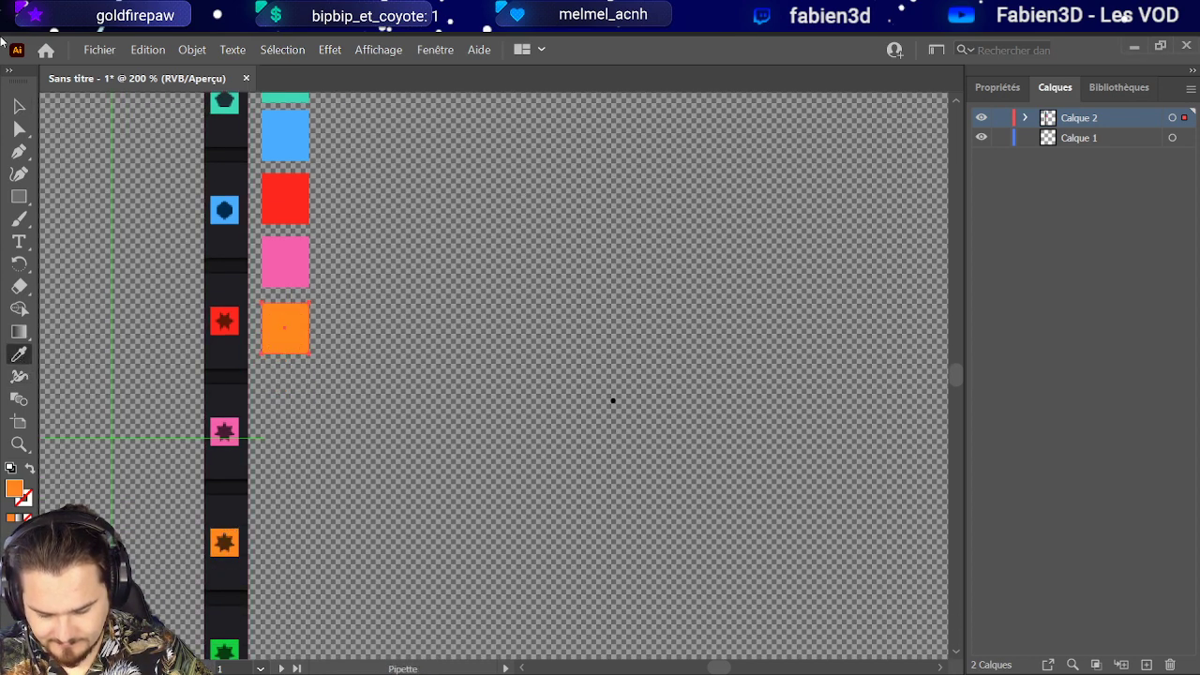
Step: Duplicate the orange swatch below itself and fill the copy with the green sampled from the strip's green icon
click(18, 106)
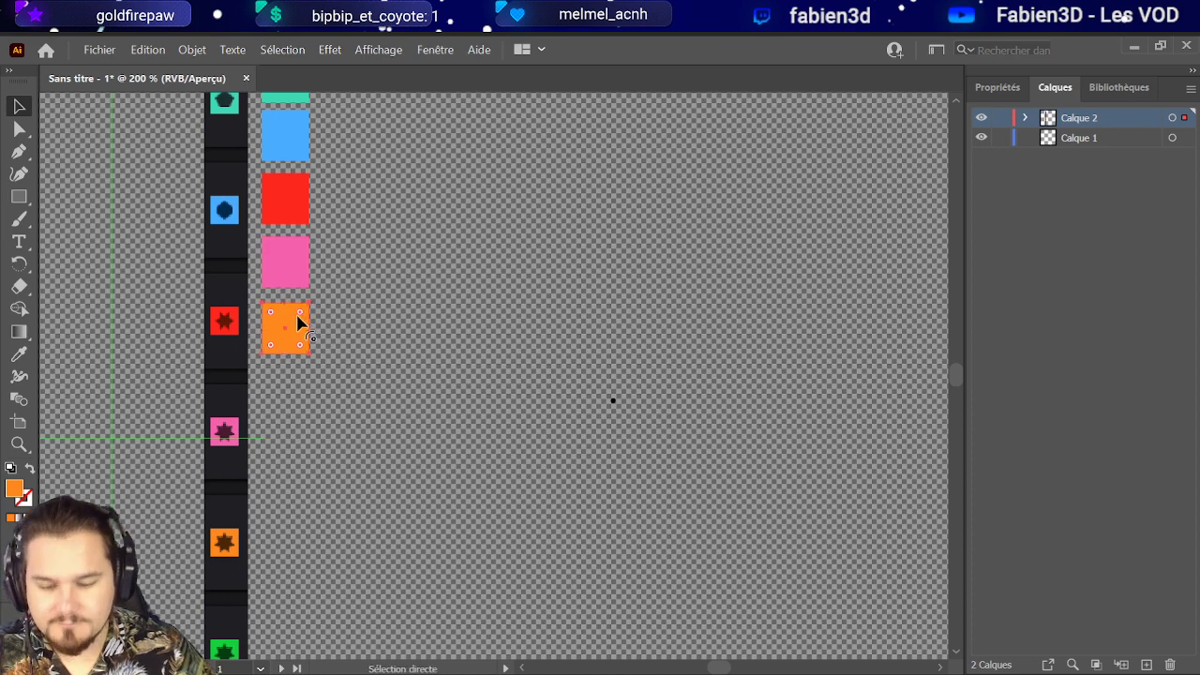
drag(298, 323, 290, 381)
click(18, 354)
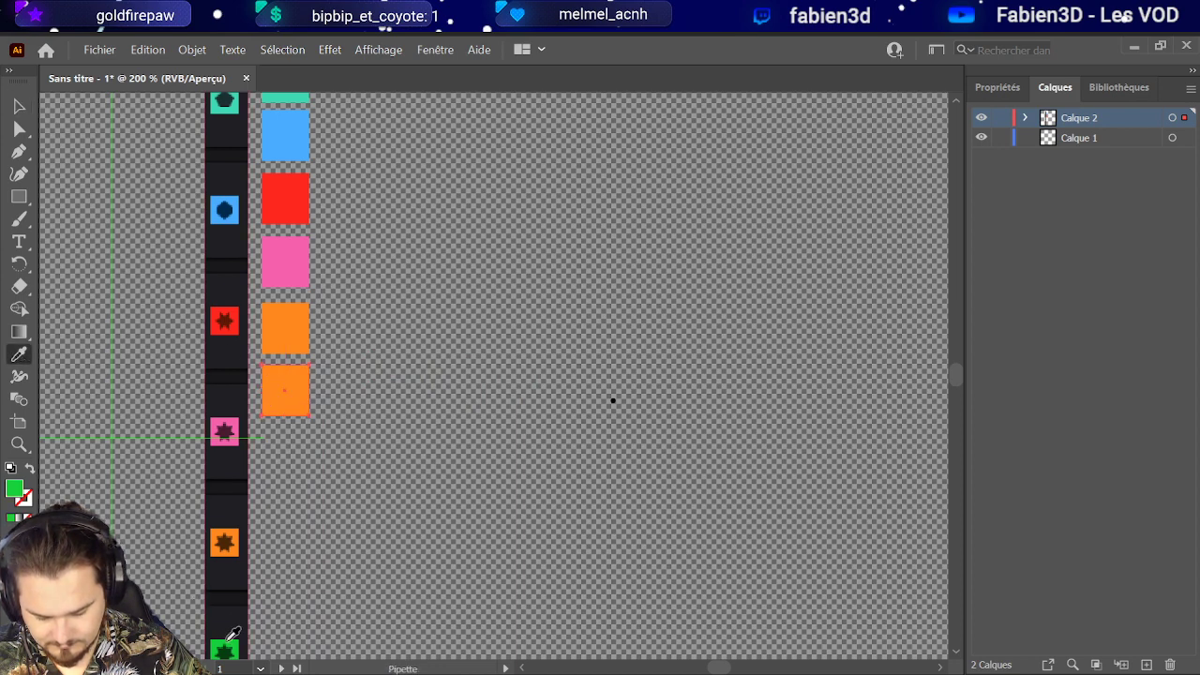
click(228, 641)
Step: Examine the strip's remaining icons and compare them with the swatch column
scroll(269, 491, down, 6)
scroll(274, 459, up, 2)
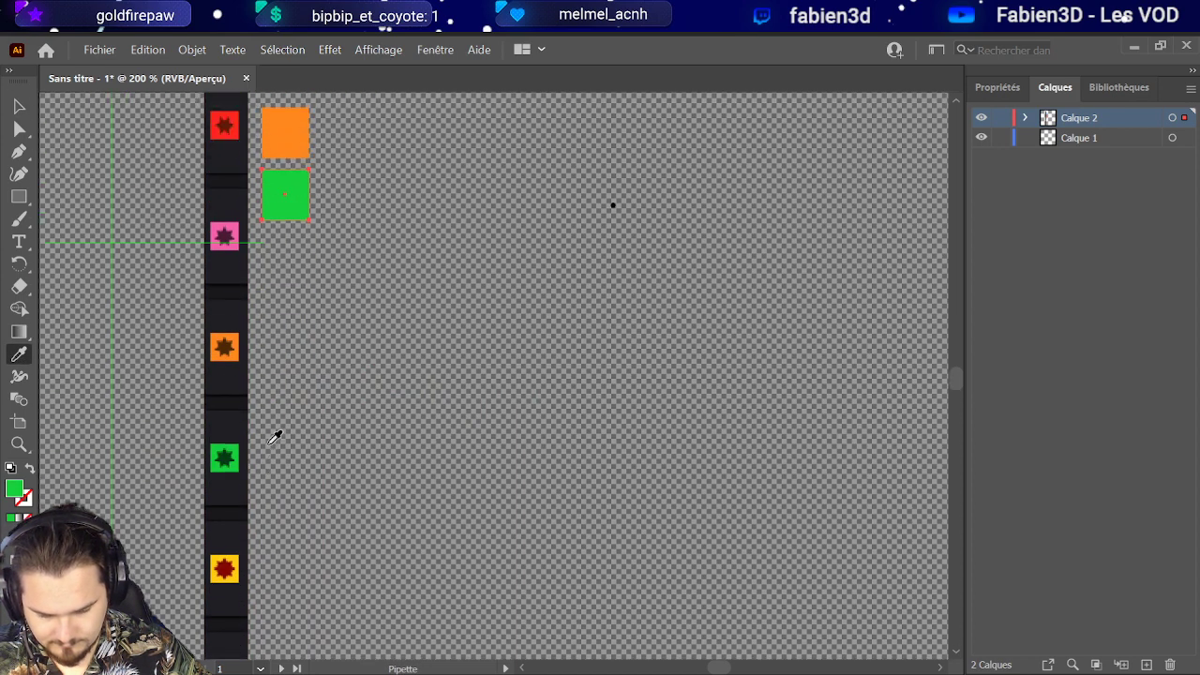
scroll(275, 436, up, 8)
scroll(275, 437, down, 6)
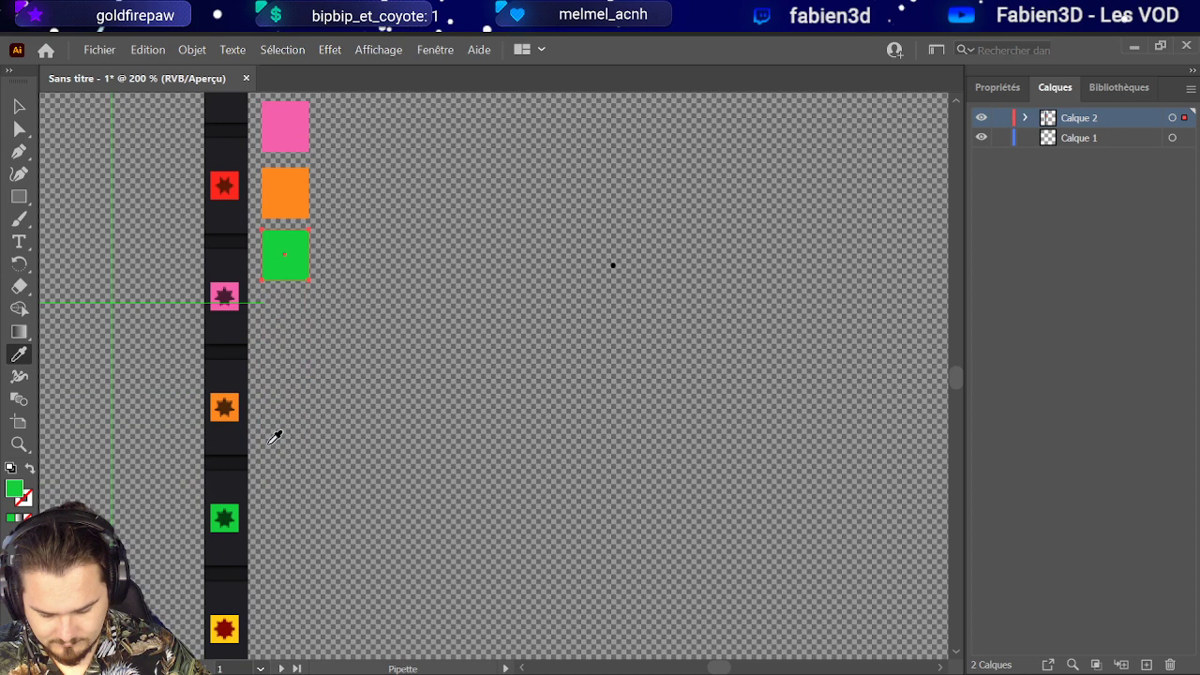
scroll(275, 436, down, 6)
scroll(274, 437, up, 4)
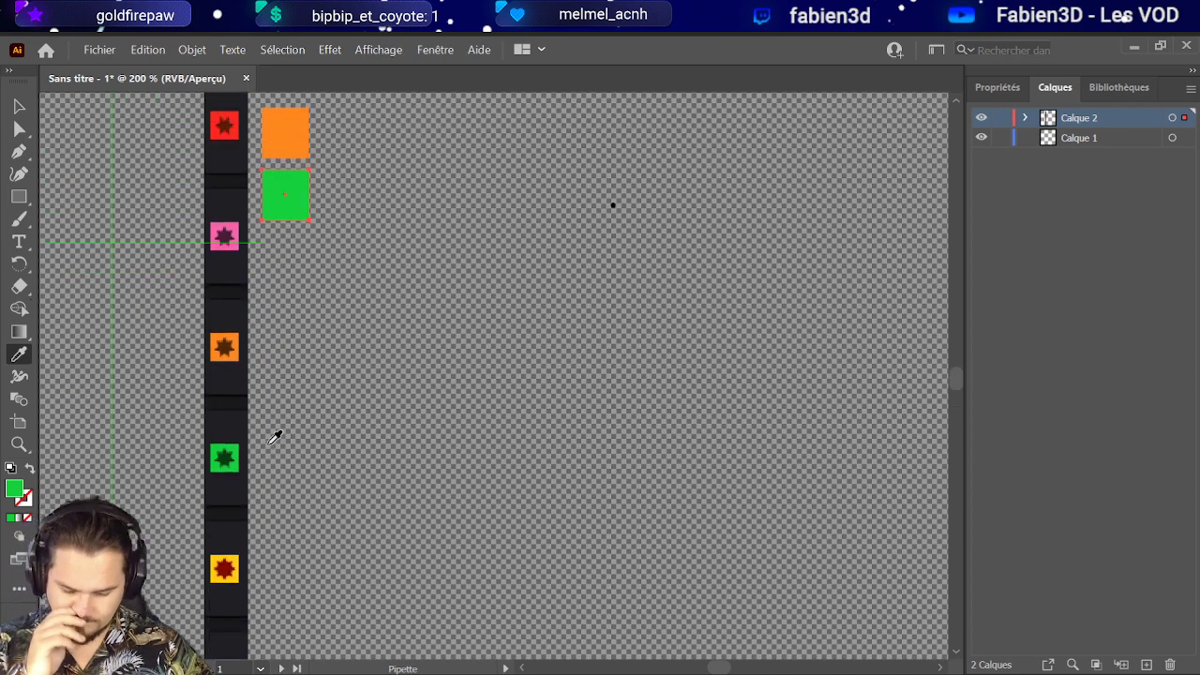
scroll(275, 437, up, 14)
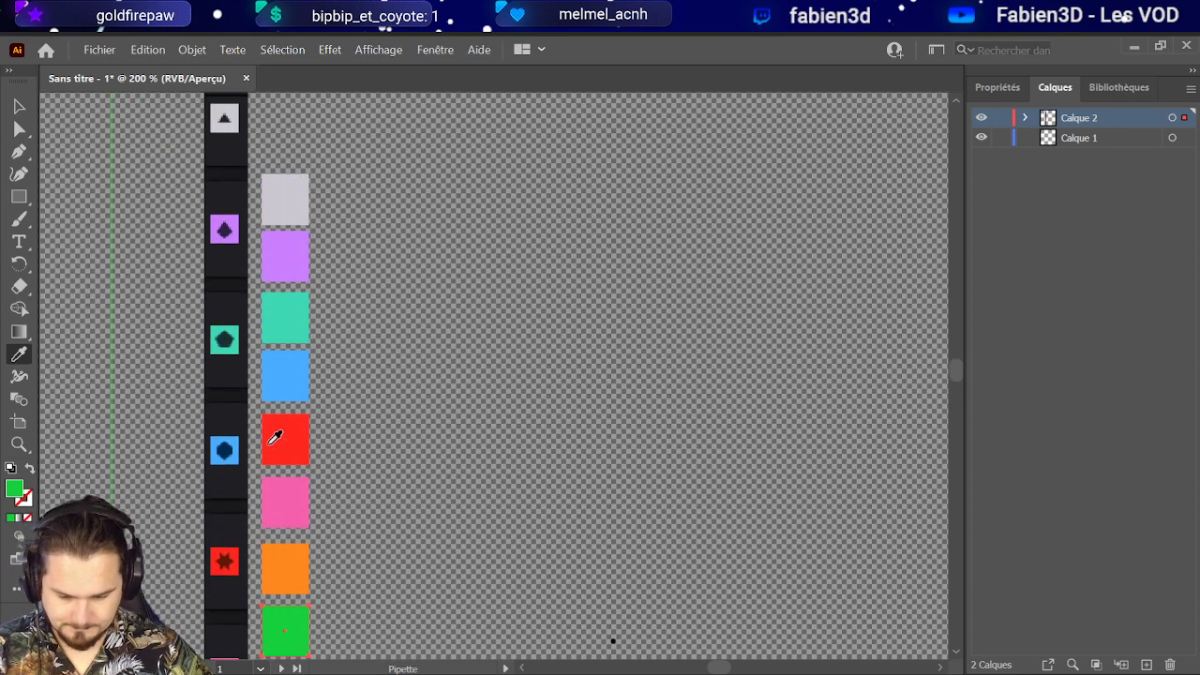
scroll(275, 437, down, 3)
scroll(275, 434, up, 1)
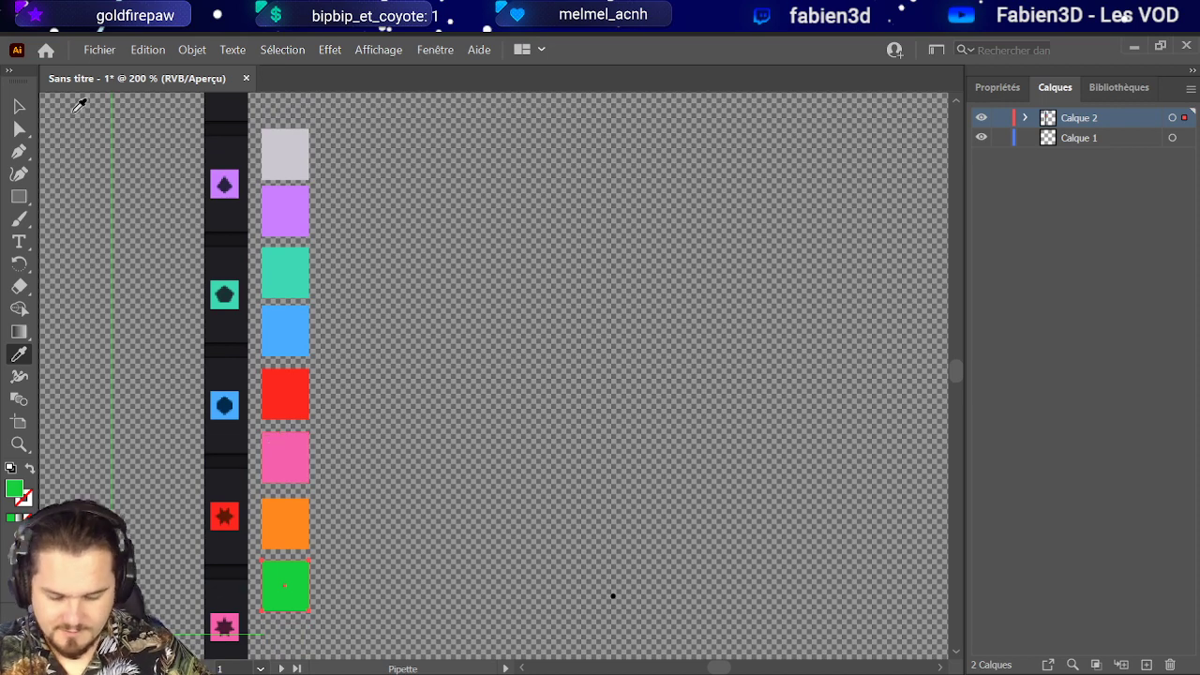
Step: Draw a large green square with rounded corners and place it just right of the swatch column, near its upper end
click(18, 107)
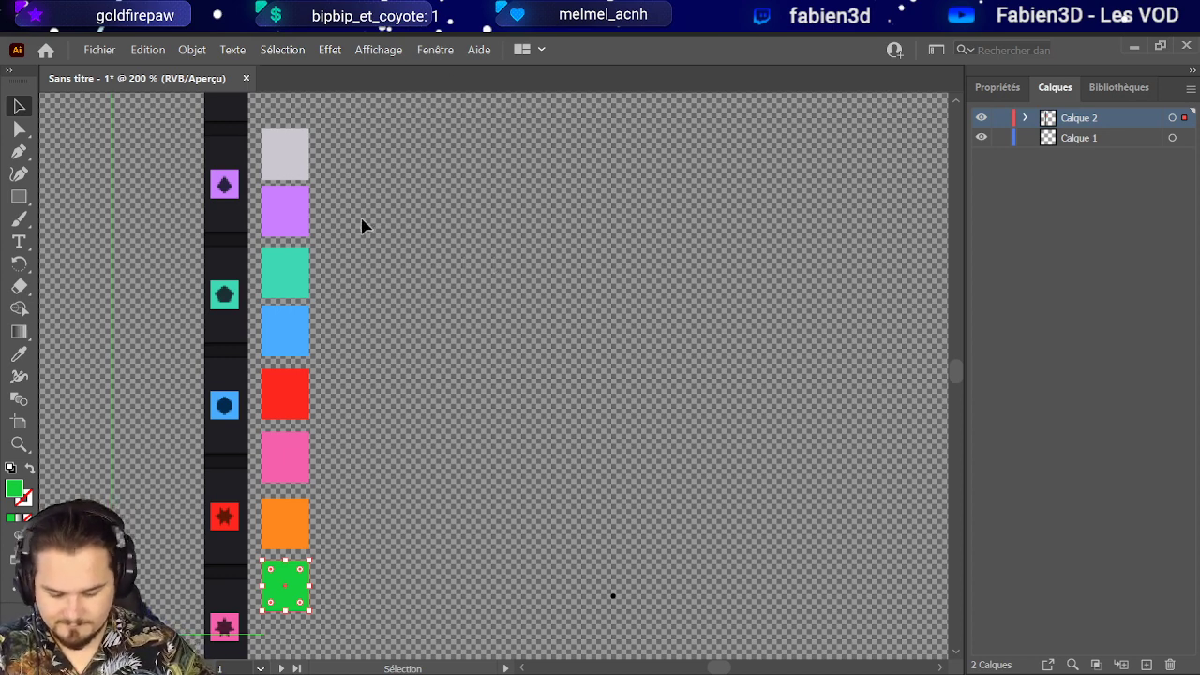
key(ctrl)
scroll(356, 255, down, 5)
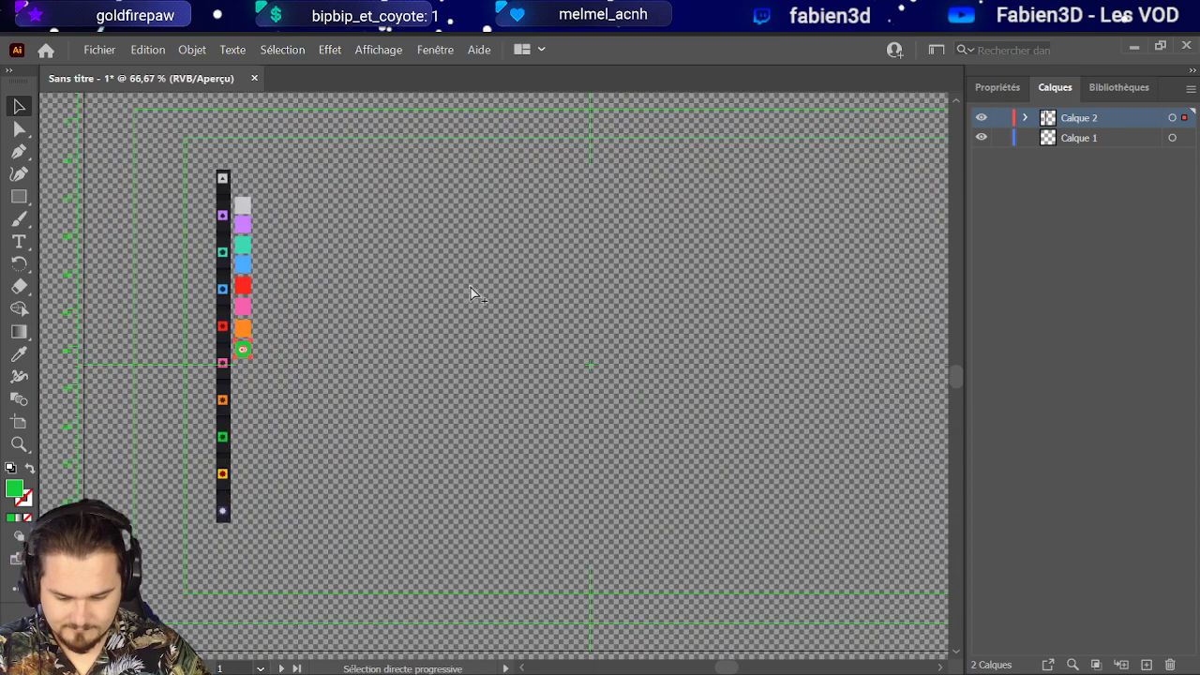
scroll(260, 264, up, 1)
scroll(259, 263, up, 1)
click(19, 197)
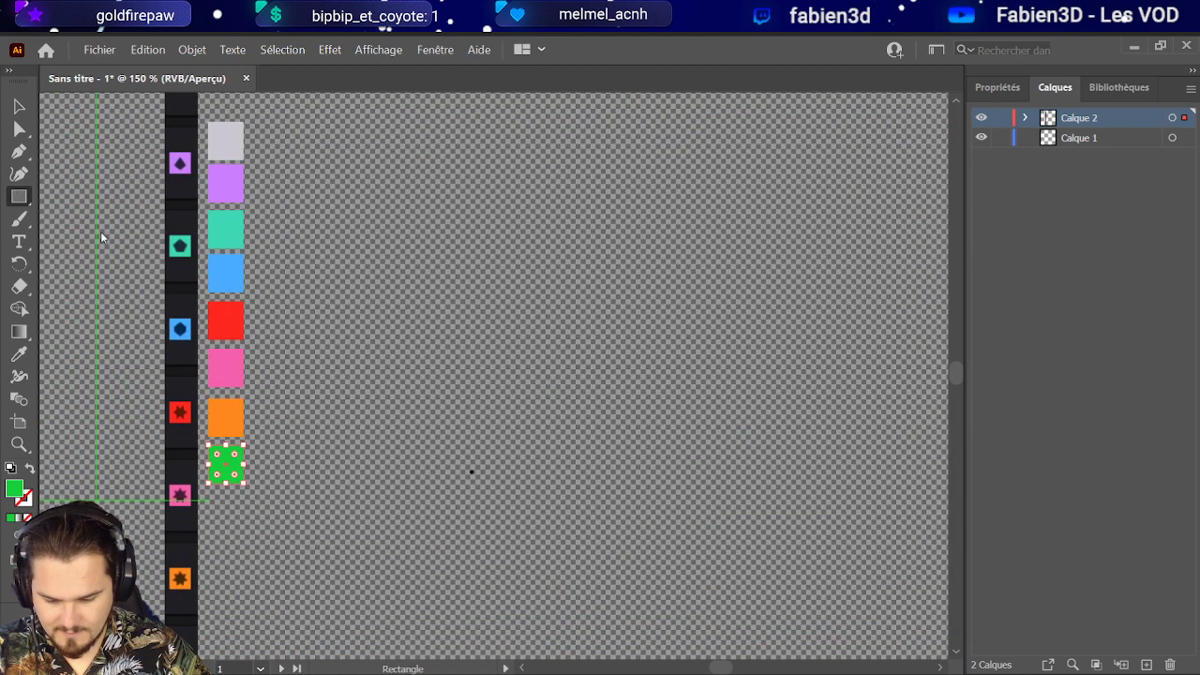
drag(352, 216, 566, 429)
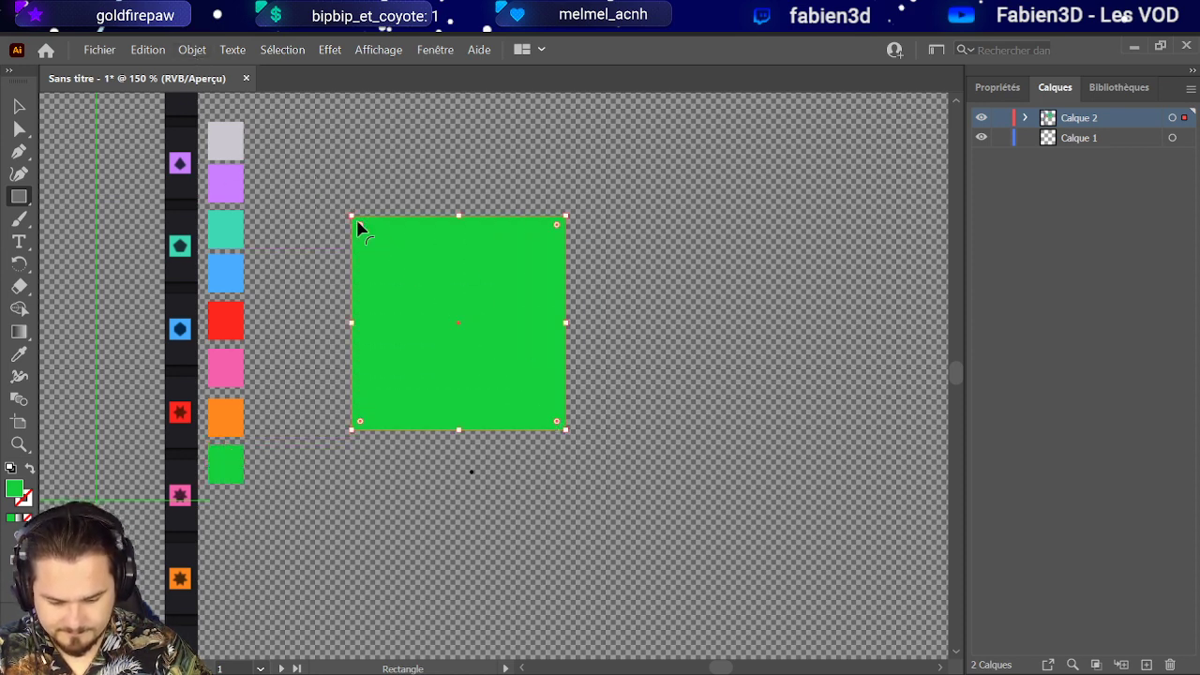
drag(359, 229, 378, 246)
drag(438, 338, 343, 235)
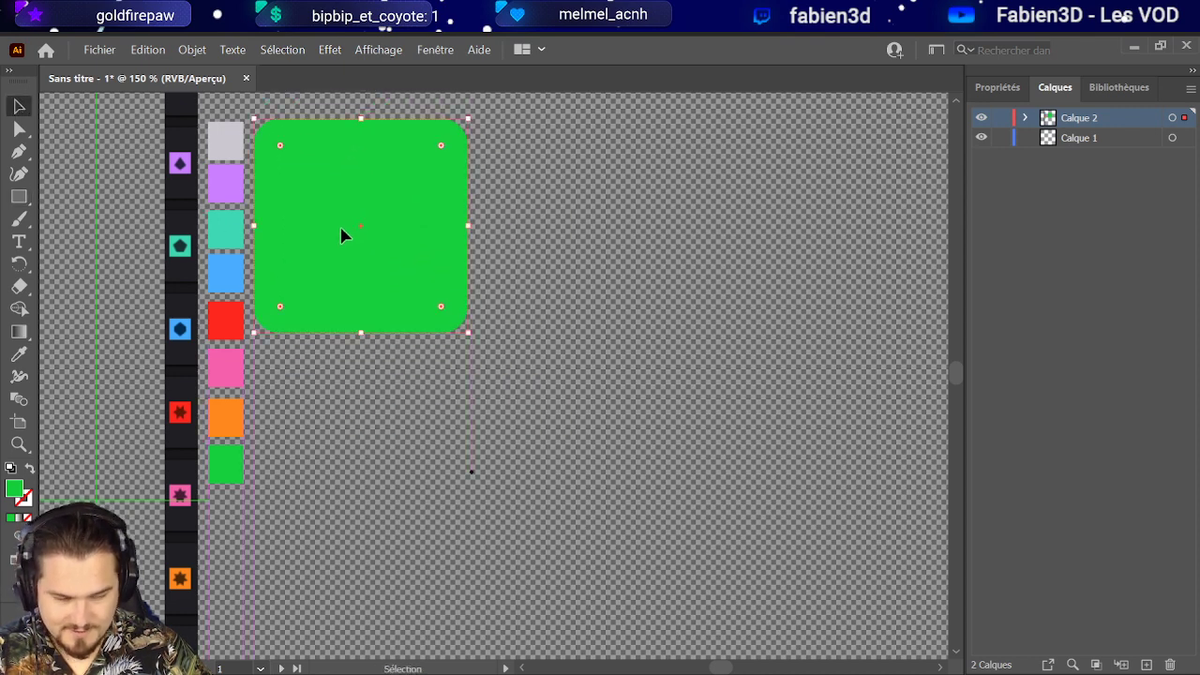
Step: Copy the rounded green square and place the pasted copy directly to its right with a small gap
alt+scroll(413, 242, down, 4)
alt+scroll(460, 232, up, 3)
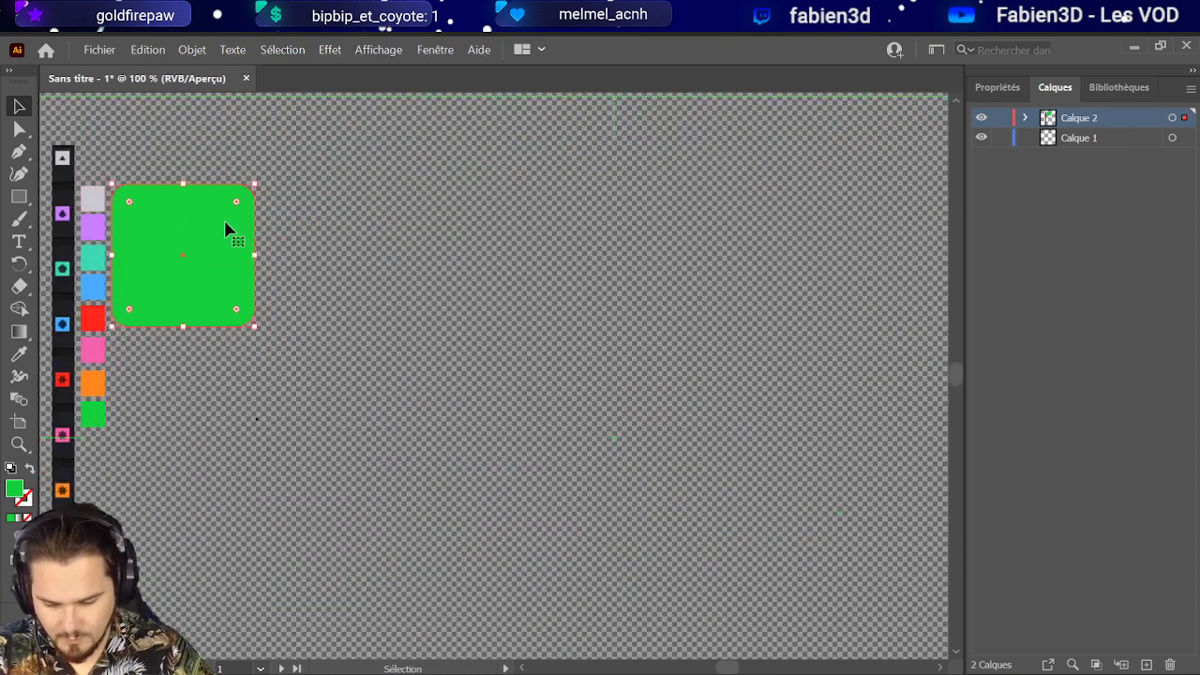
key(a)
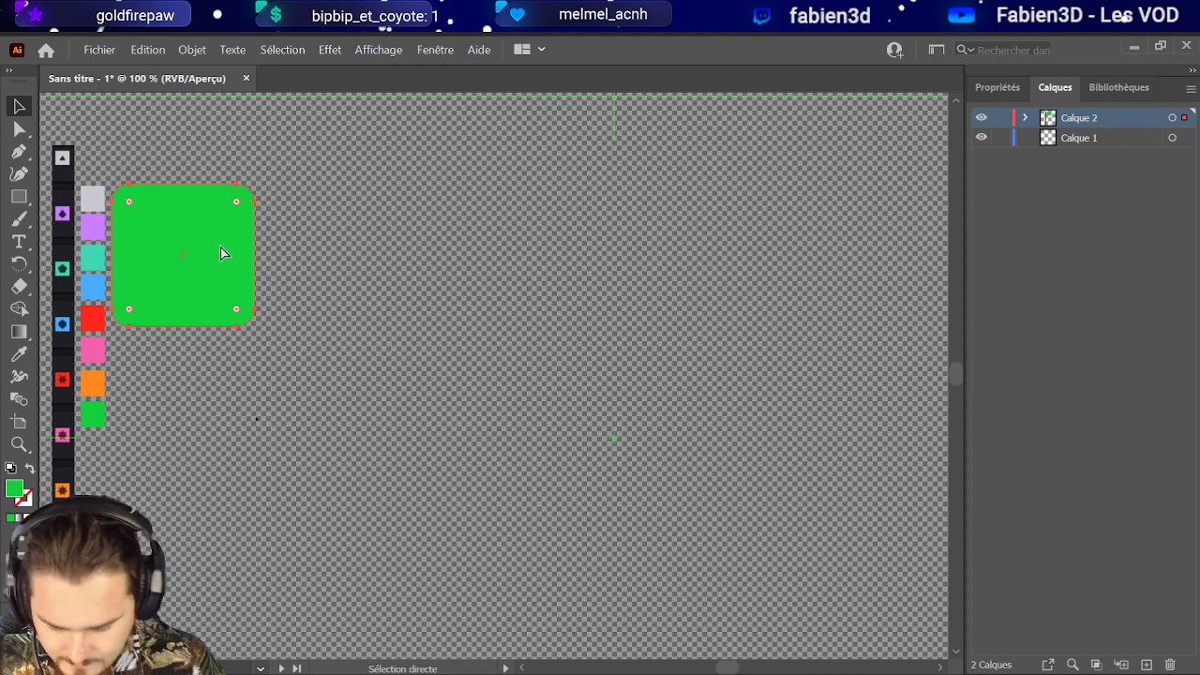
key(ctrl+c)
key(ctrl+v)
drag(490, 370, 329, 252)
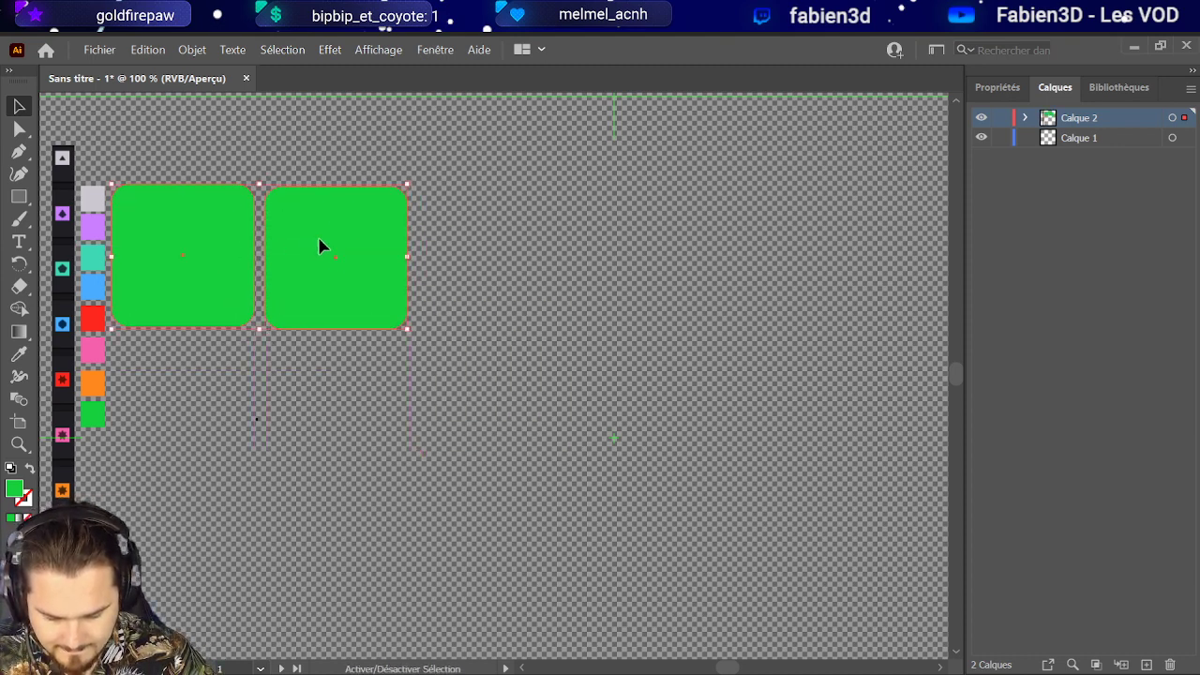
Step: Duplicate the pair of rounded green squares to the right to form a row of four
click(473, 238)
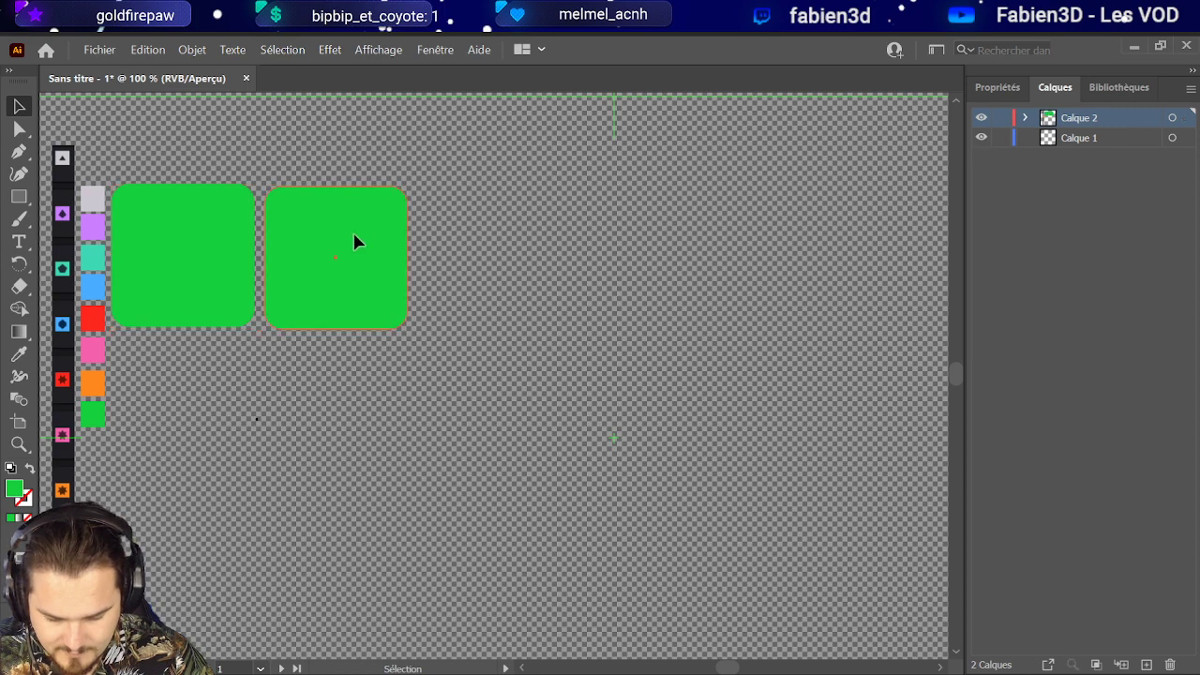
click(353, 234)
shift+click(232, 241)
key(a)
drag(234, 244, 544, 243)
Step: Duplicate the whole row of four rounded squares directly below itself to form a second row
shift+click(378, 247)
shift+click(175, 234)
key(a)
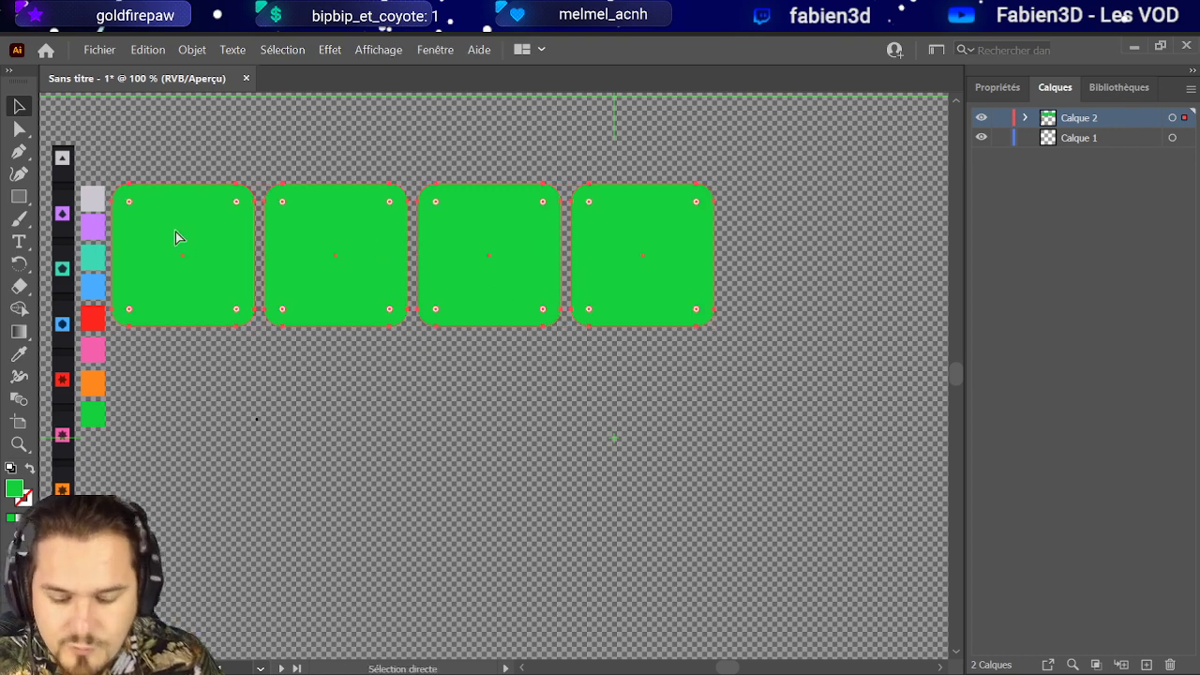
drag(479, 274, 618, 414)
click(367, 145)
Step: Fill the upper row's first square with the light grey swatch colour and its second square with the purple swatch colour
click(222, 225)
click(19, 354)
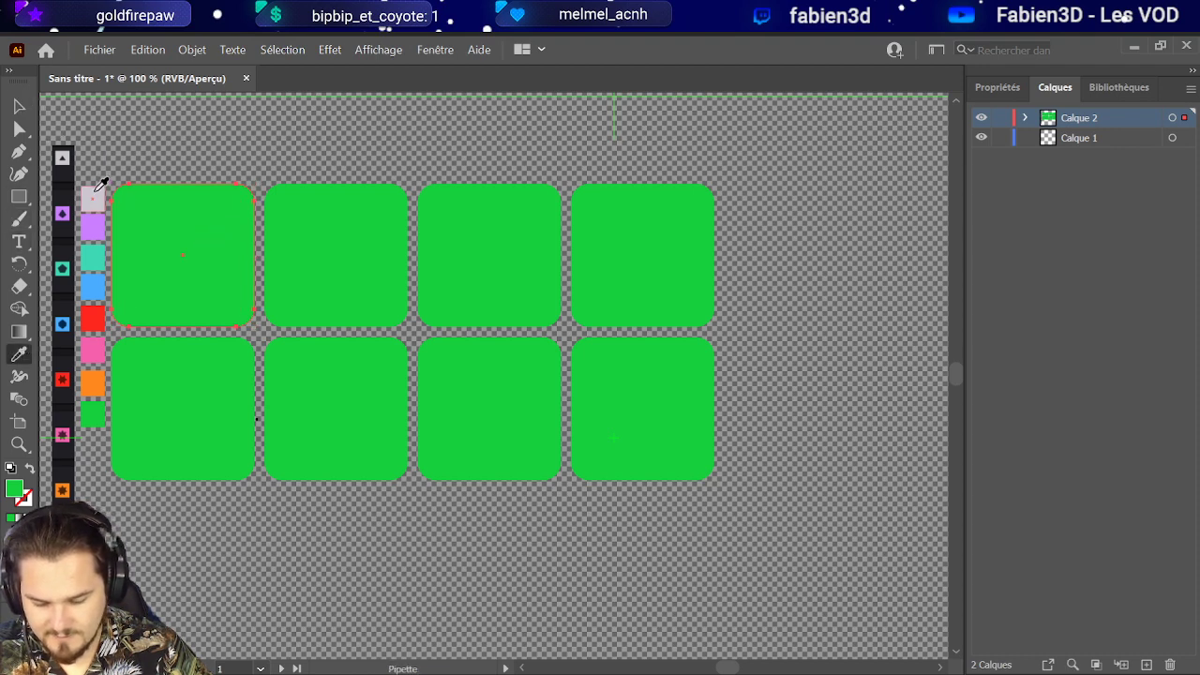
click(94, 191)
click(19, 106)
click(324, 255)
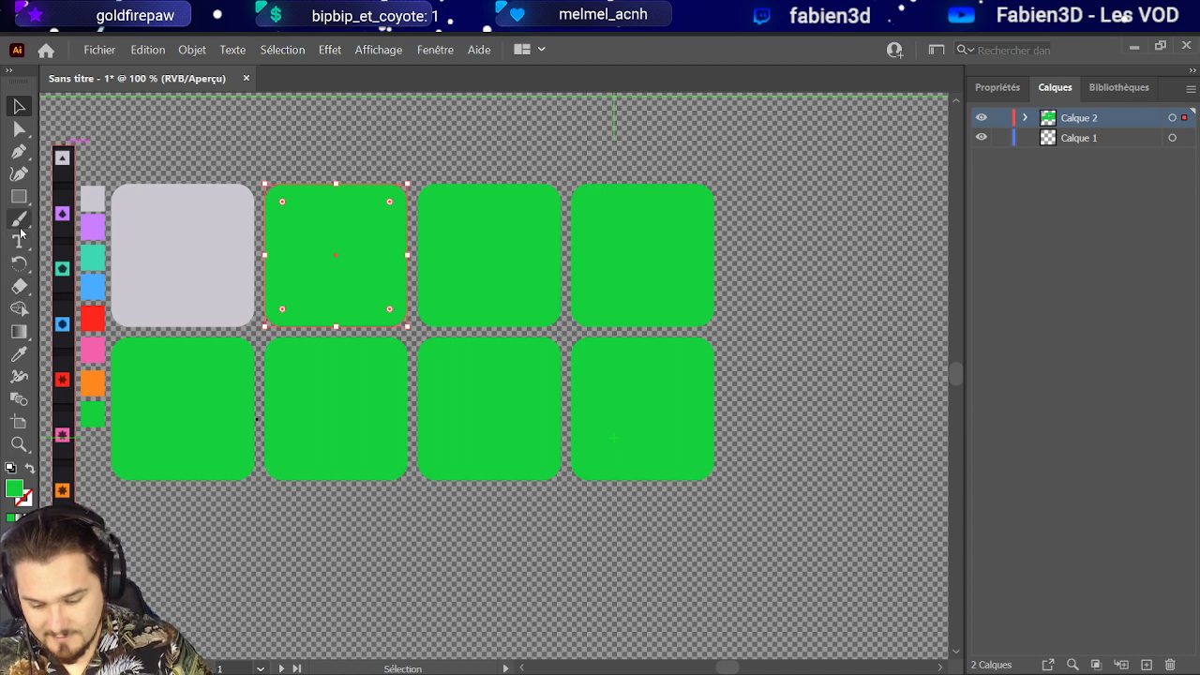
click(18, 355)
click(93, 226)
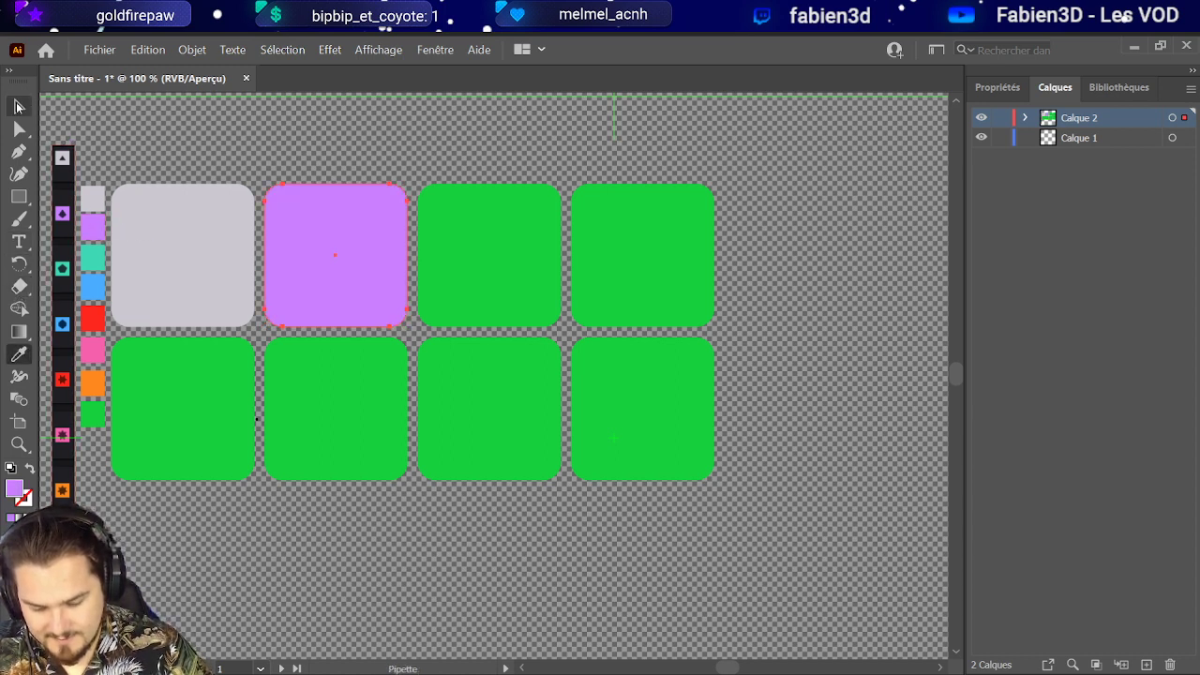
Step: Fill the upper row's third square with the teal swatch colour and its fourth square with the blue swatch colour
click(19, 106)
click(502, 235)
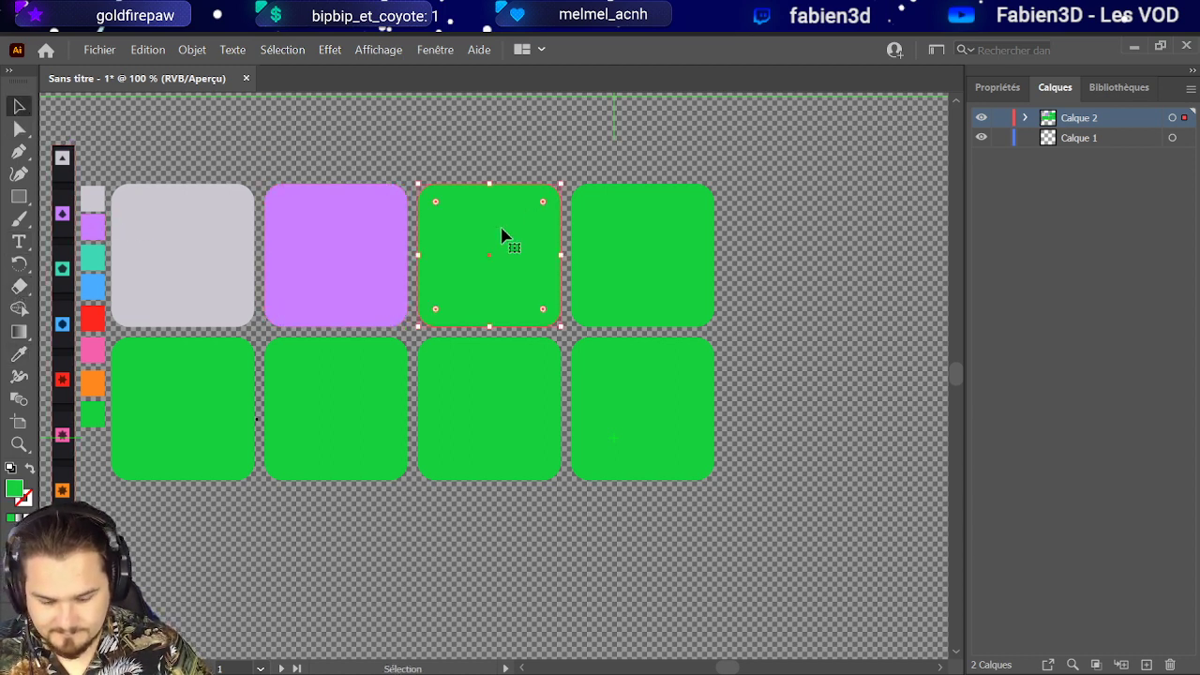
click(18, 354)
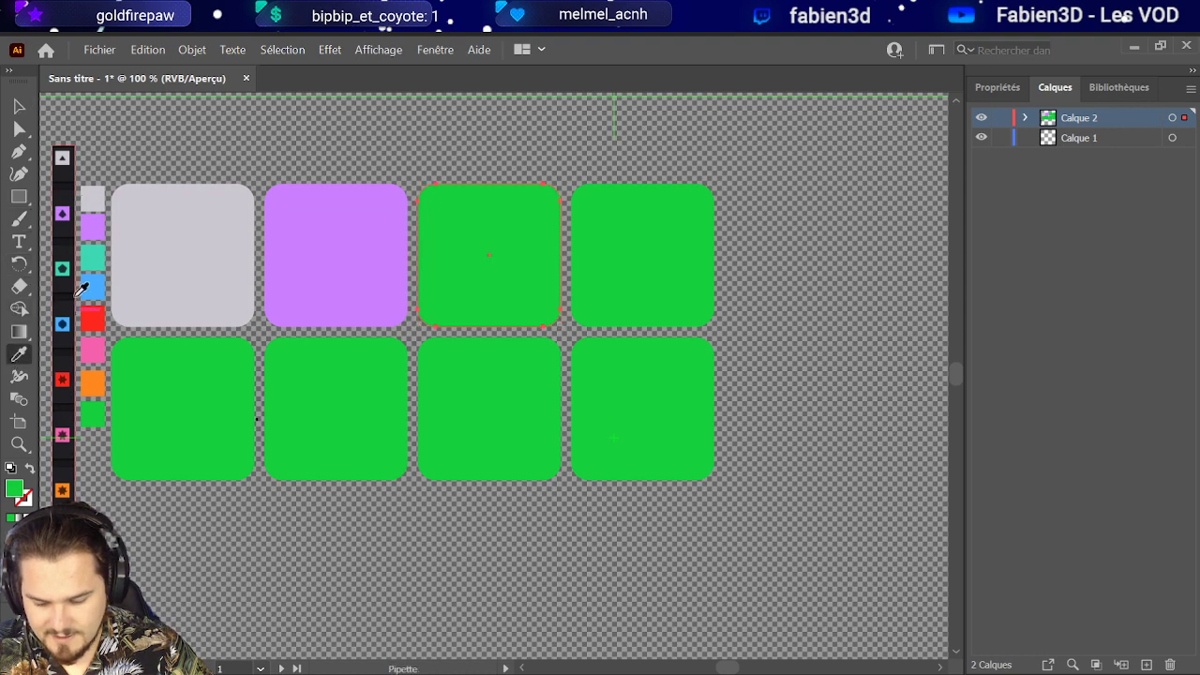
click(93, 255)
click(19, 106)
click(669, 235)
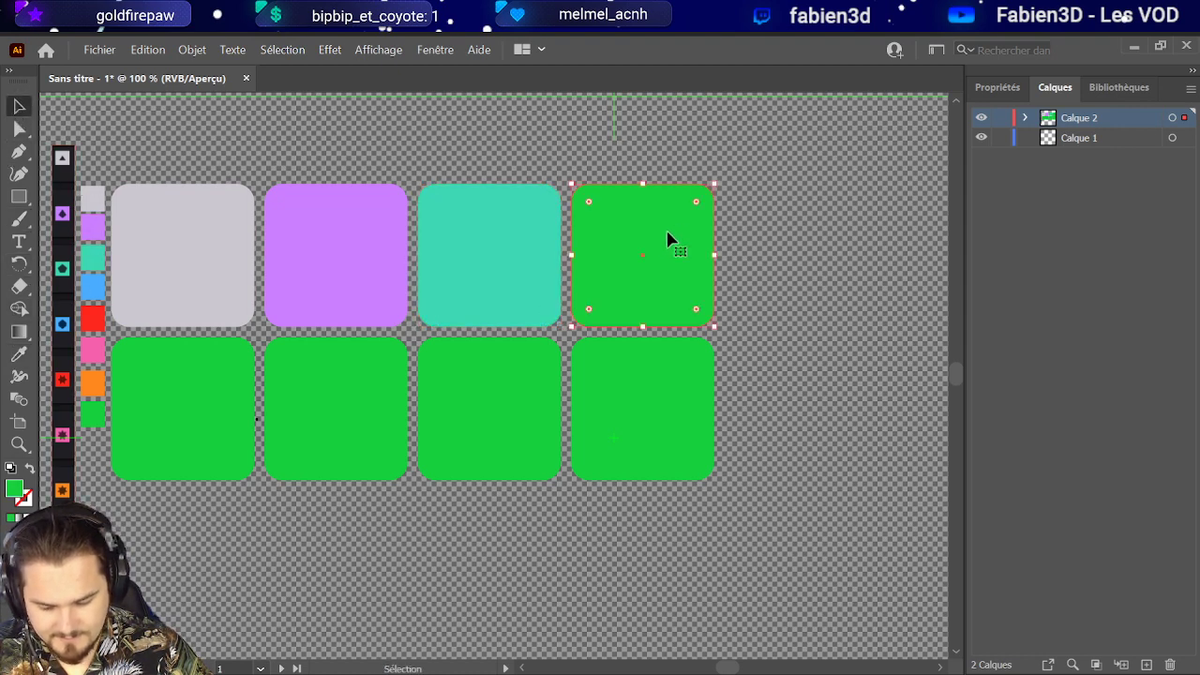
click(18, 355)
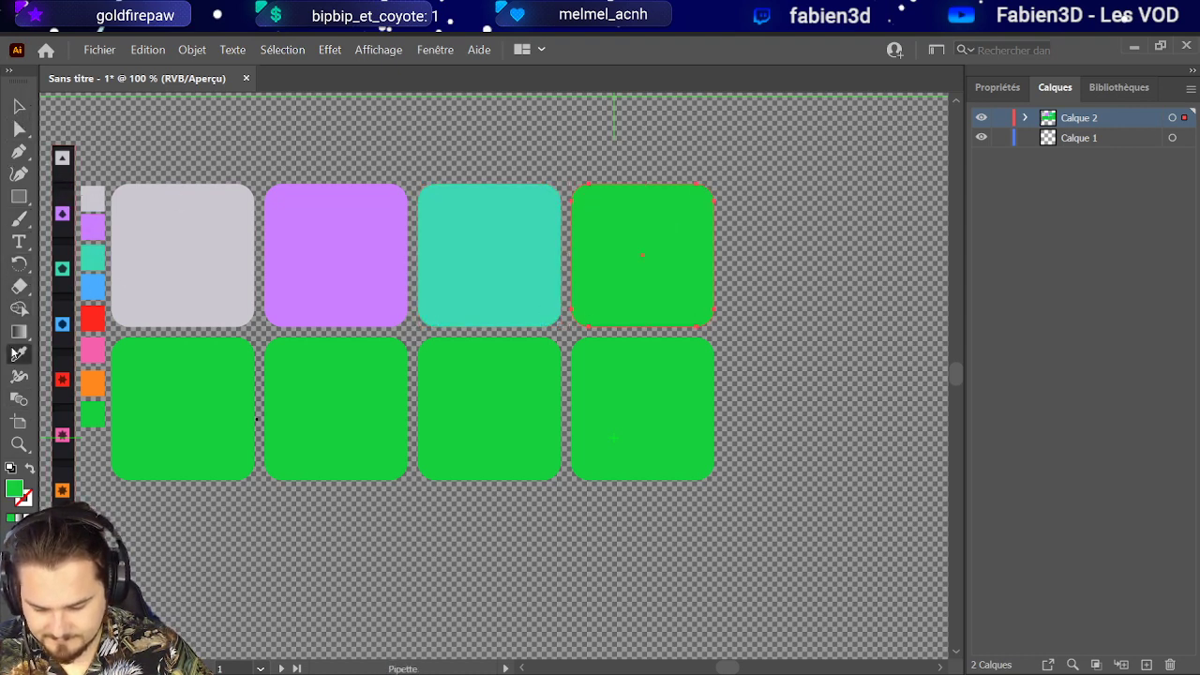
click(93, 286)
click(19, 129)
click(20, 106)
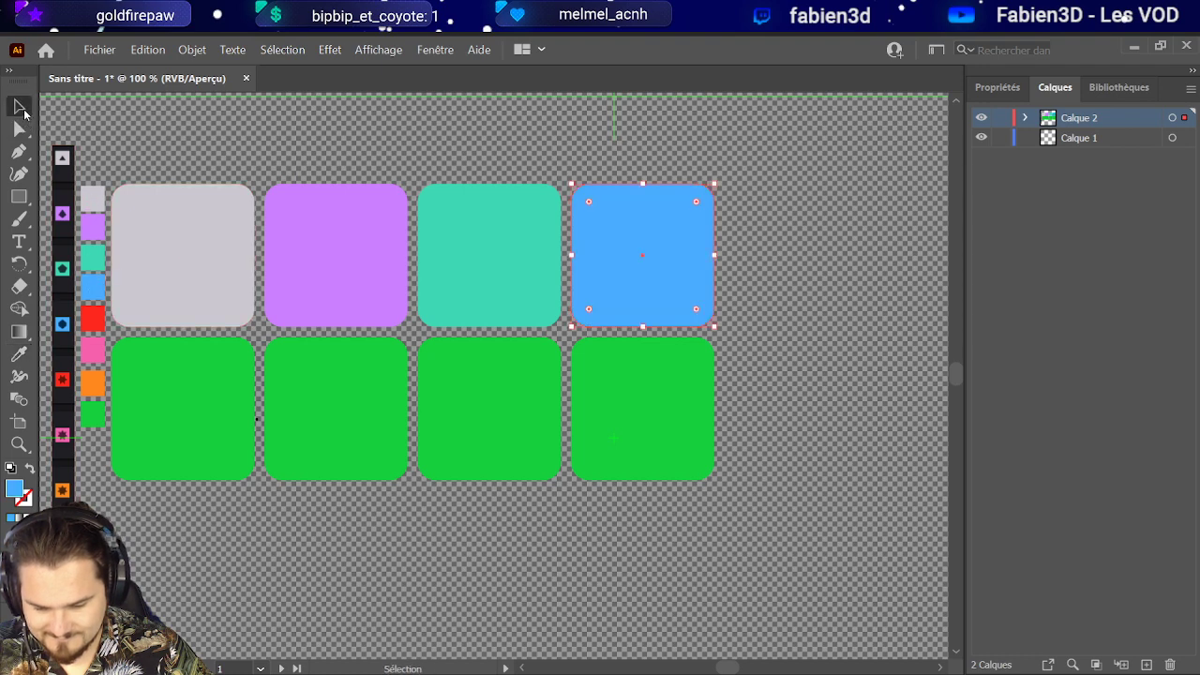
Step: Fill the lower row's first square with the red swatch colour
click(187, 421)
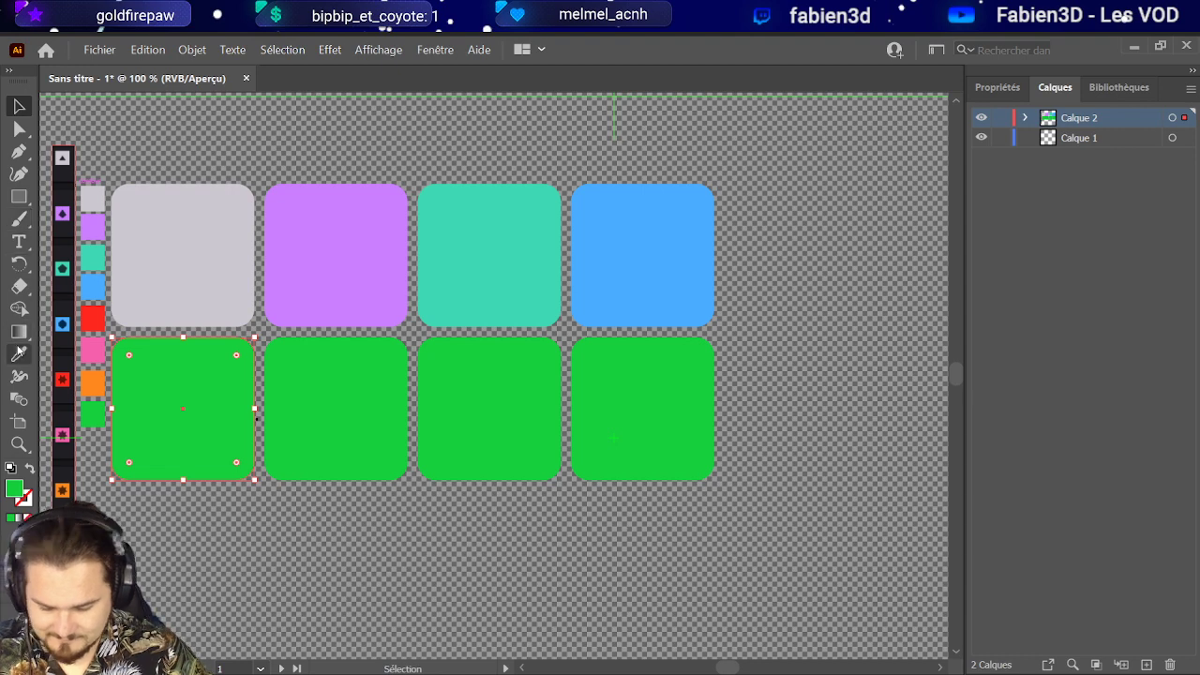
click(19, 353)
click(93, 318)
click(20, 106)
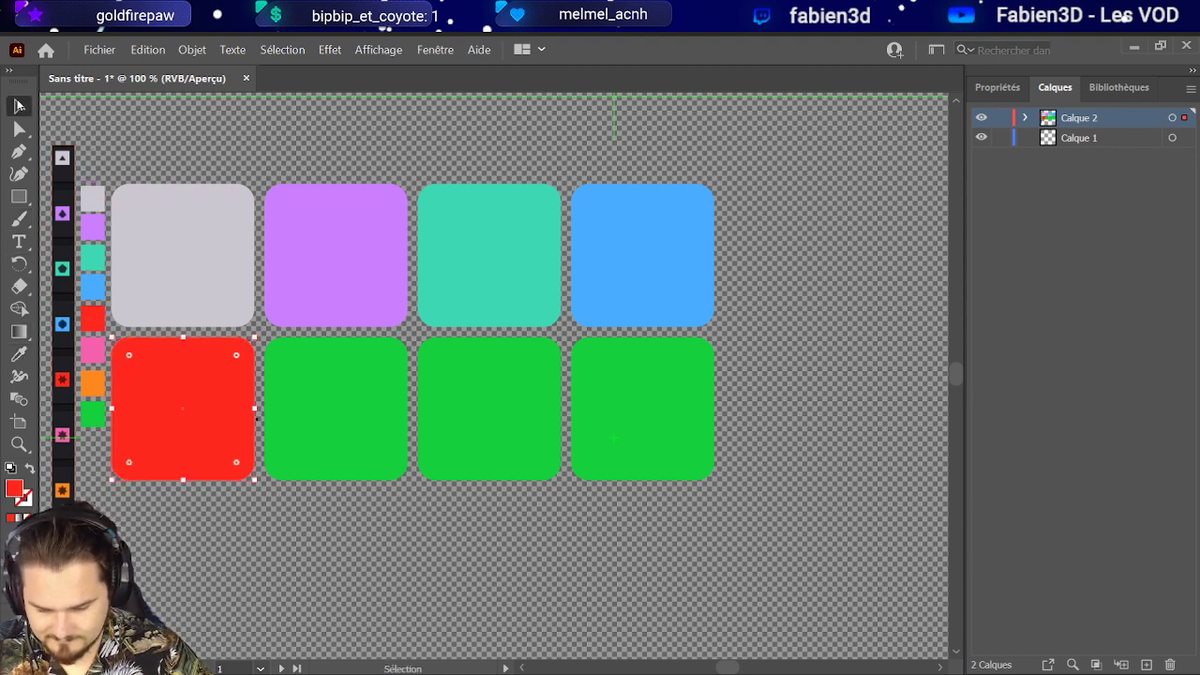
Step: Recolour the second square of the lower row with the pink sampled from the palette swatches
click(274, 361)
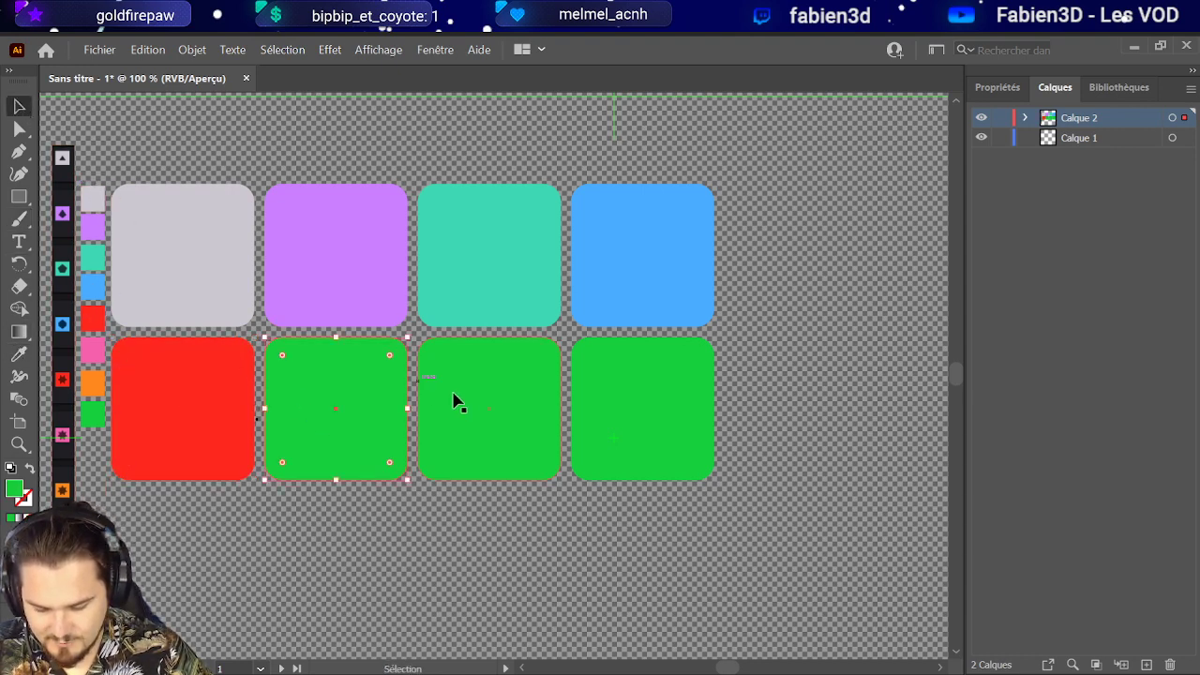
click(19, 354)
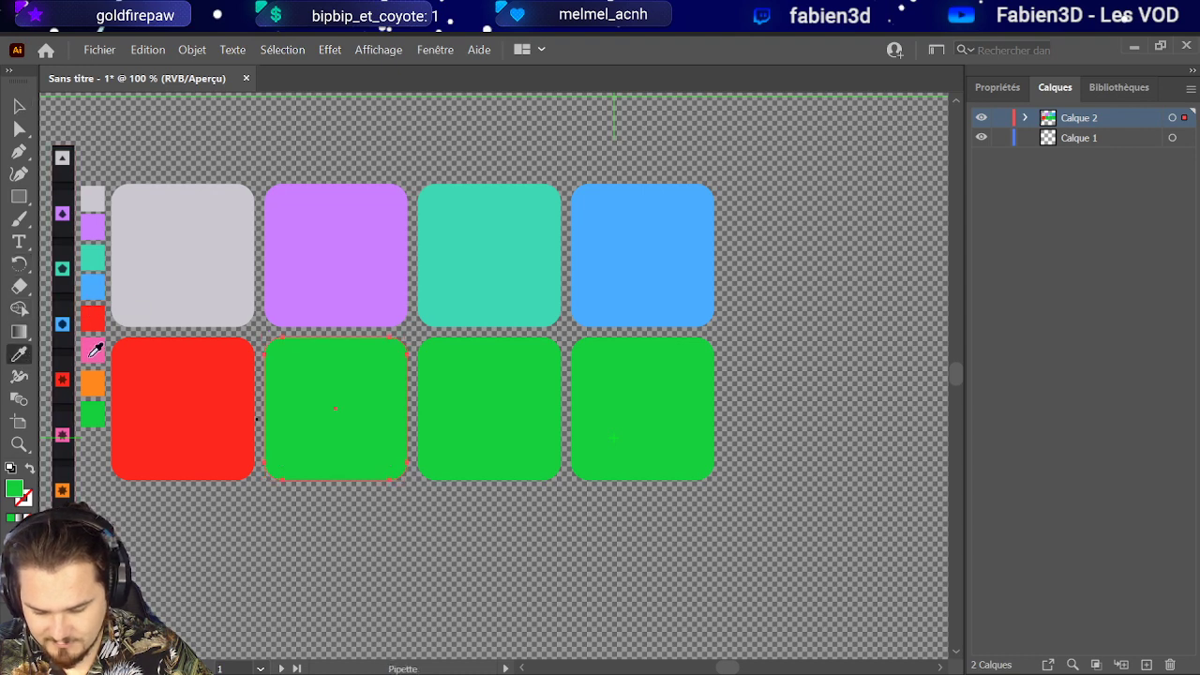
click(93, 350)
click(20, 106)
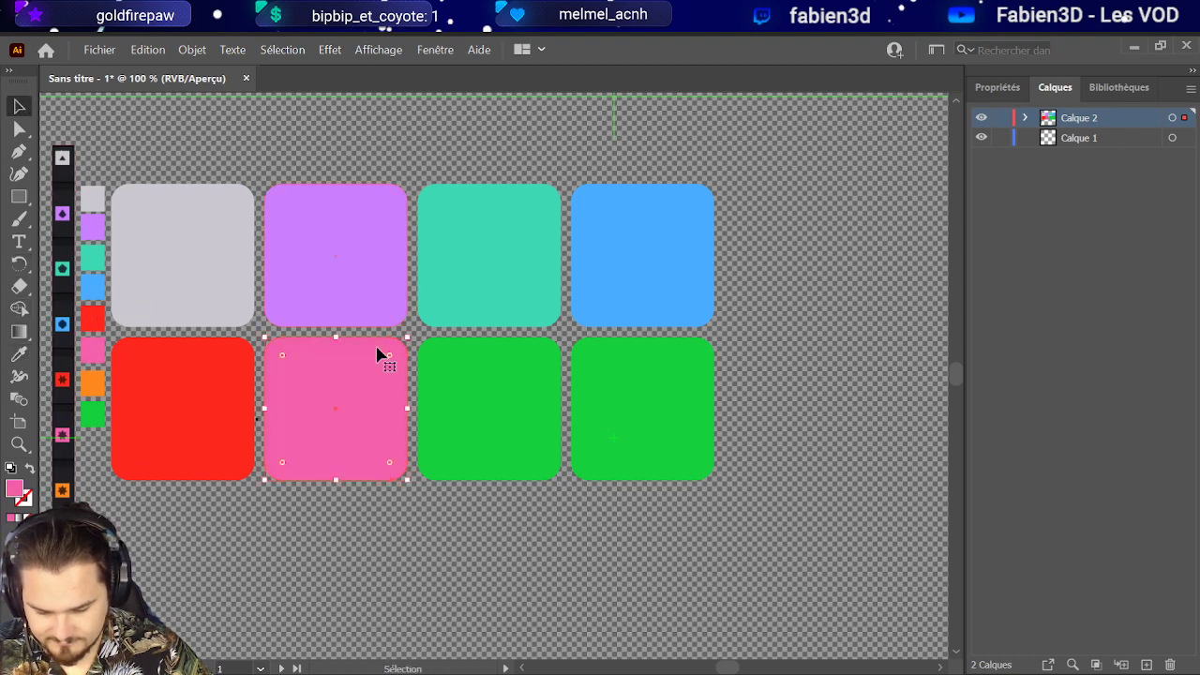
Step: Recolour the third square of the lower row with the orange sampled from the palette swatches, leaving nothing selected
click(478, 394)
click(18, 353)
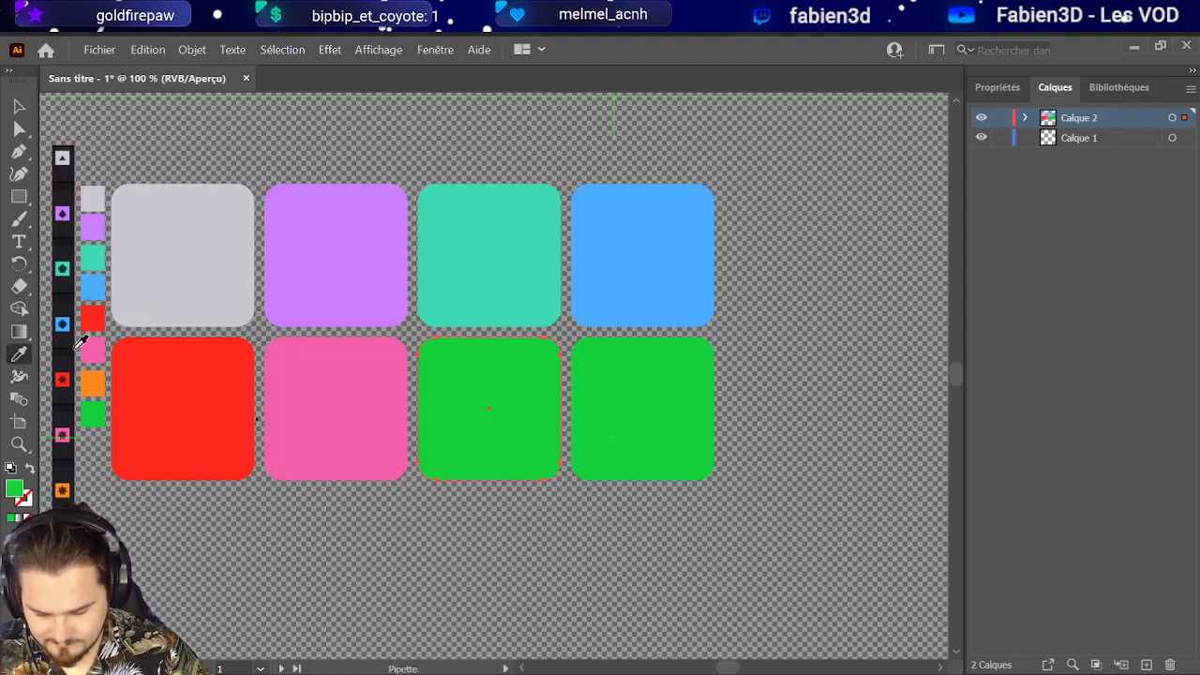
click(94, 379)
click(19, 108)
click(645, 402)
click(512, 607)
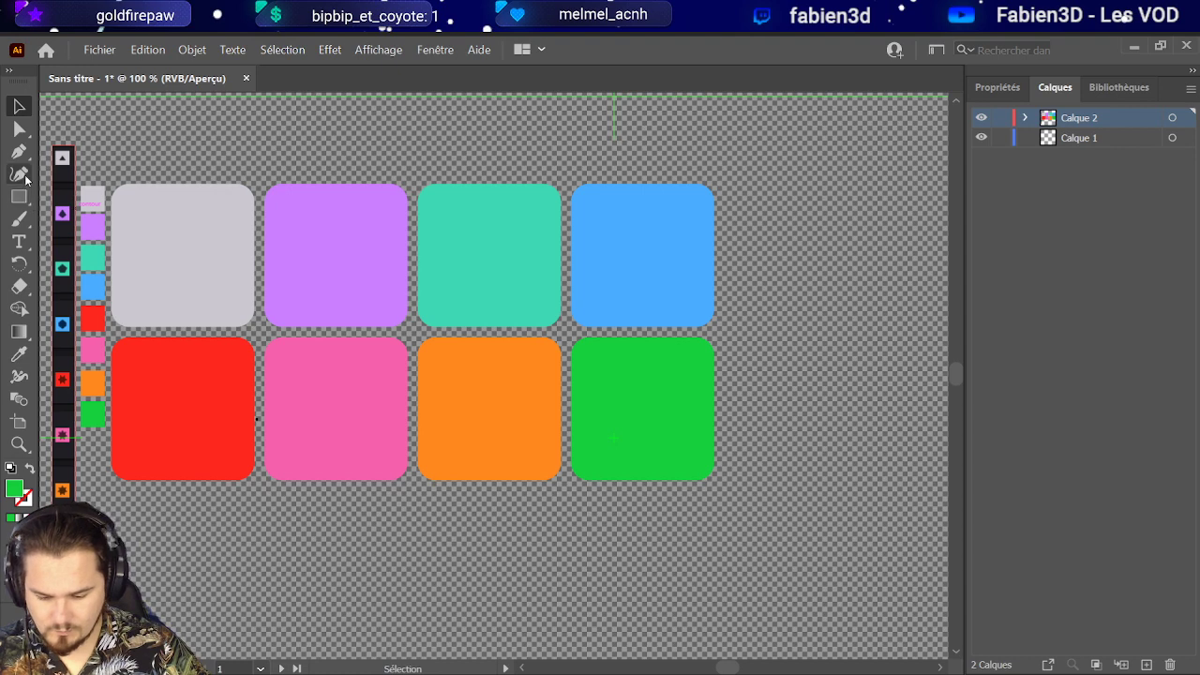
Step: Add a new layer above the coloured squares for drawing with the Paintbrush
click(19, 218)
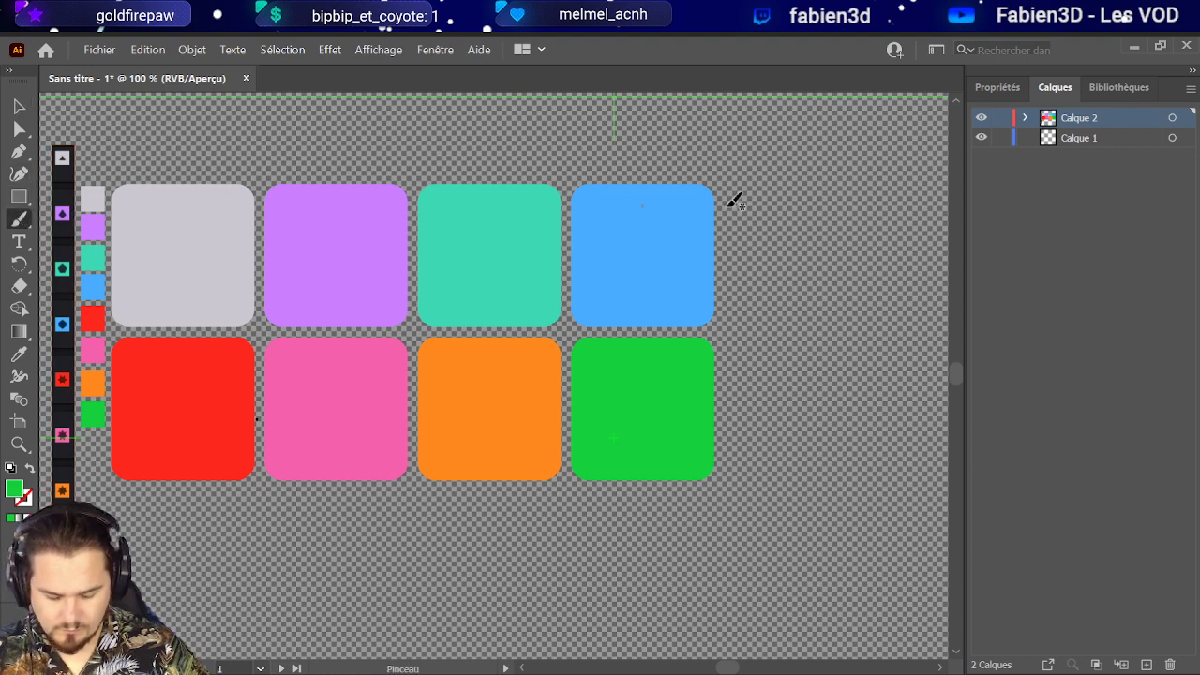
click(1145, 665)
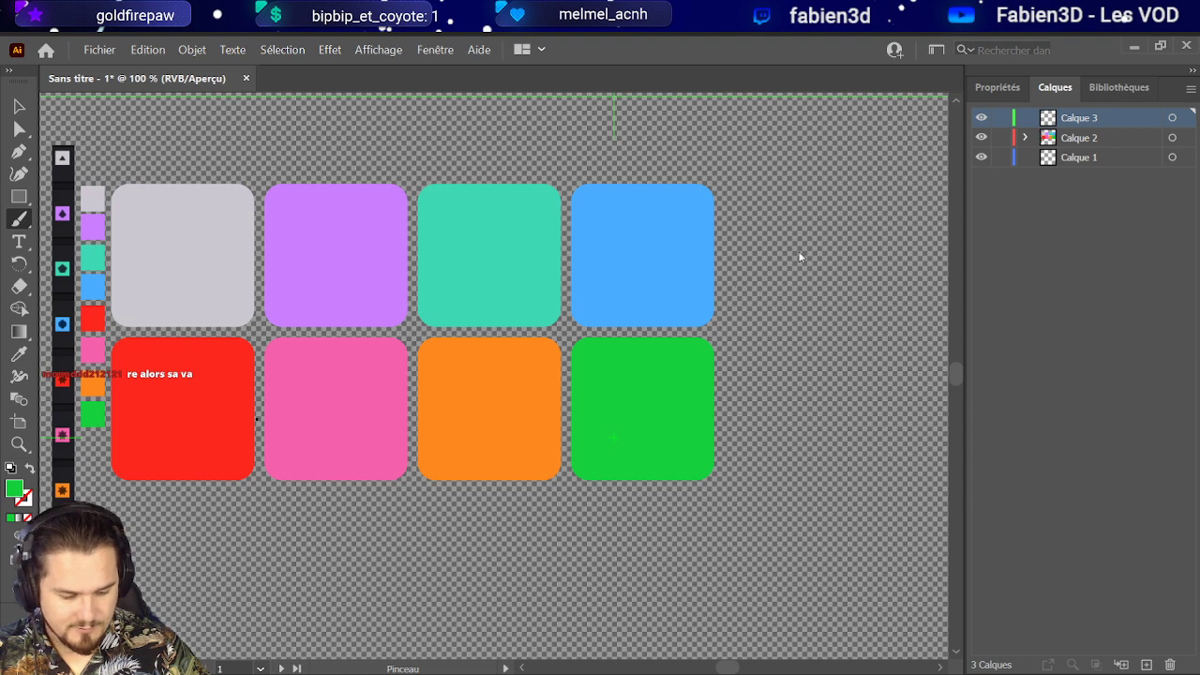
ctrl+click(152, 279)
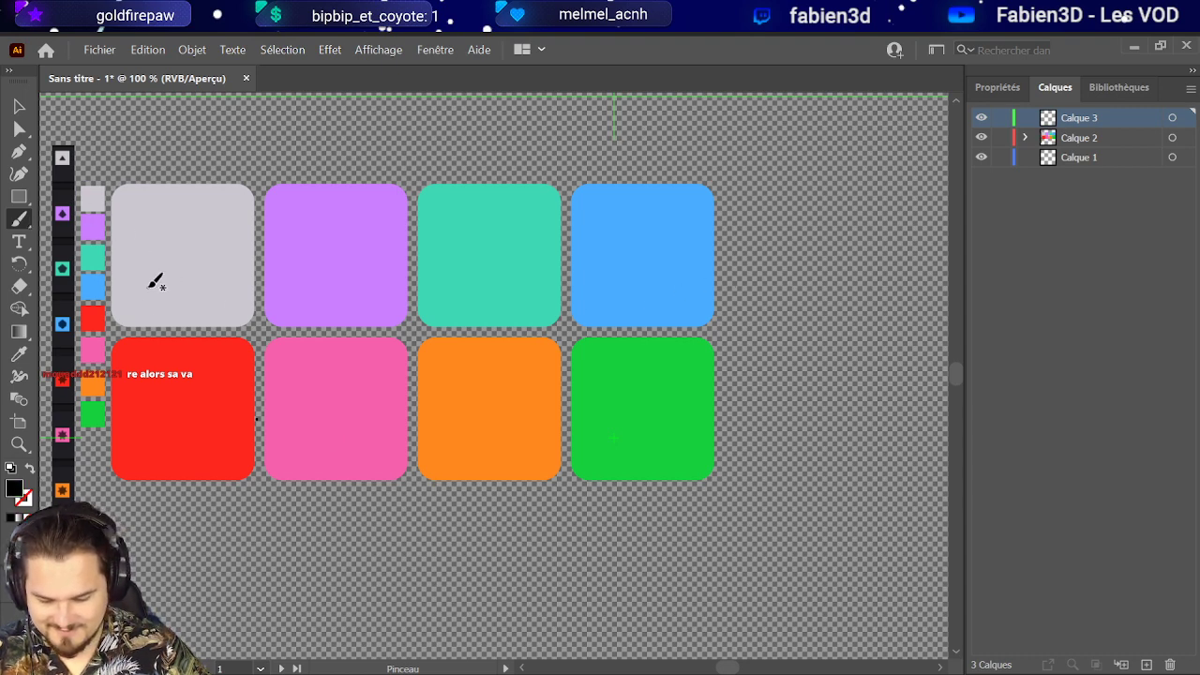
Step: Try short green and black Paintbrush strokes and dots on the light grey square, undoing each attempt
scroll(147, 294, up, 1)
scroll(139, 284, up, 1)
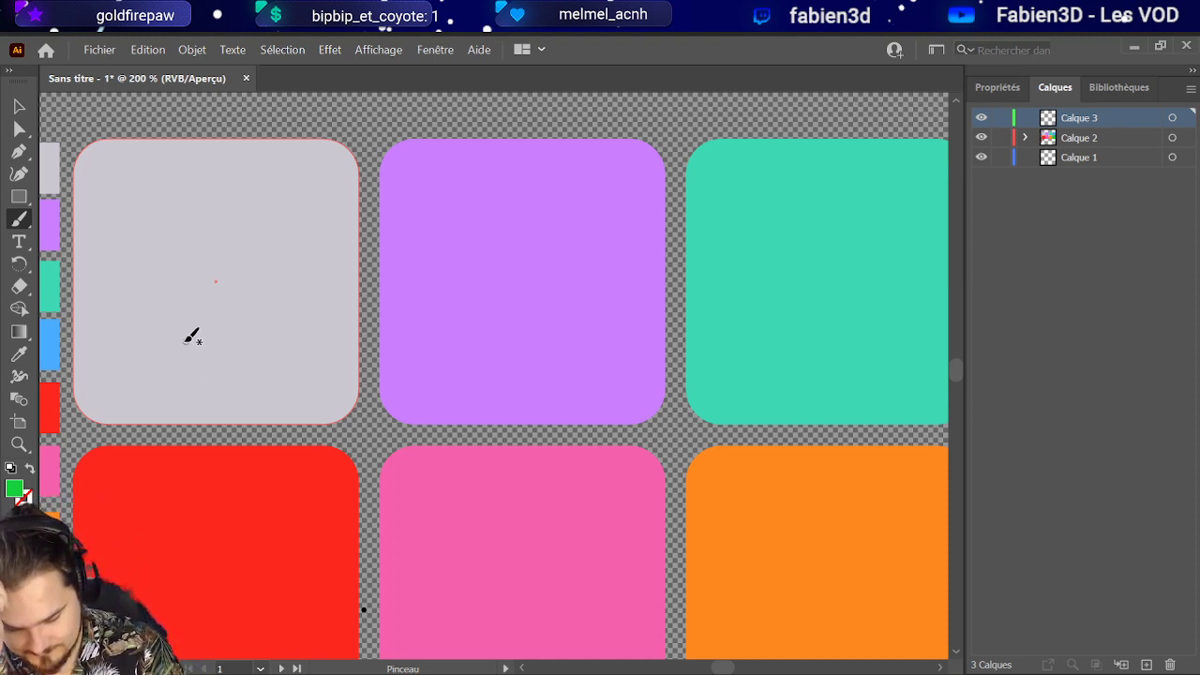
drag(197, 388, 175, 308)
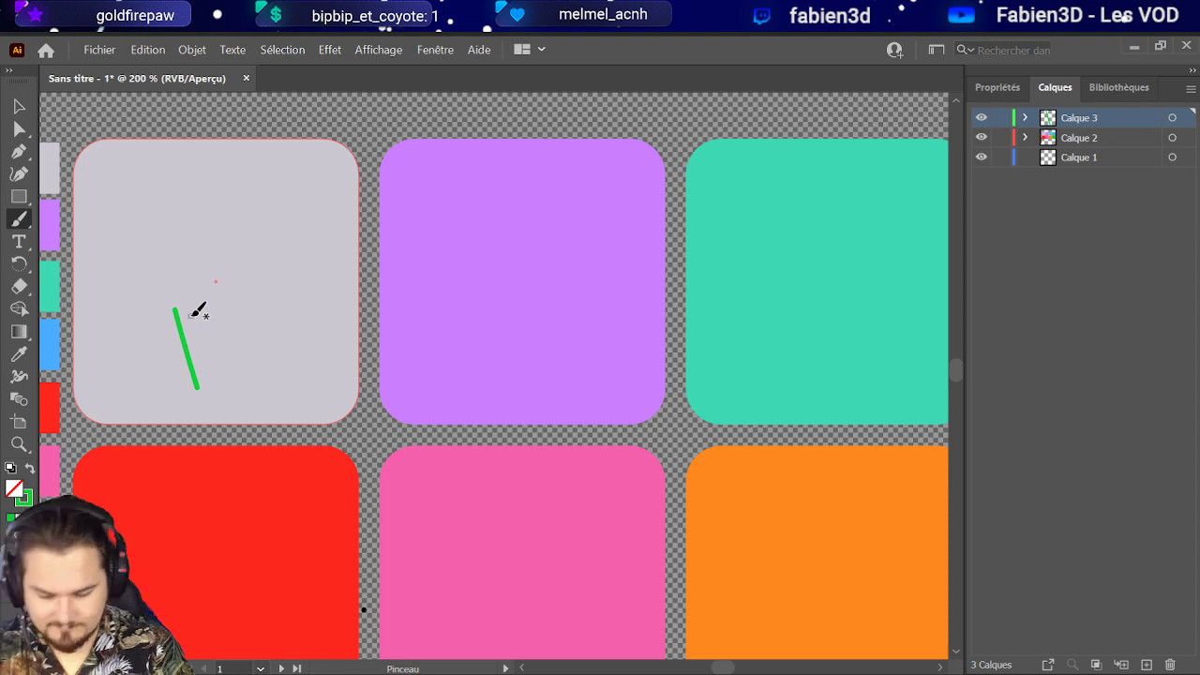
key(ctrl+z)
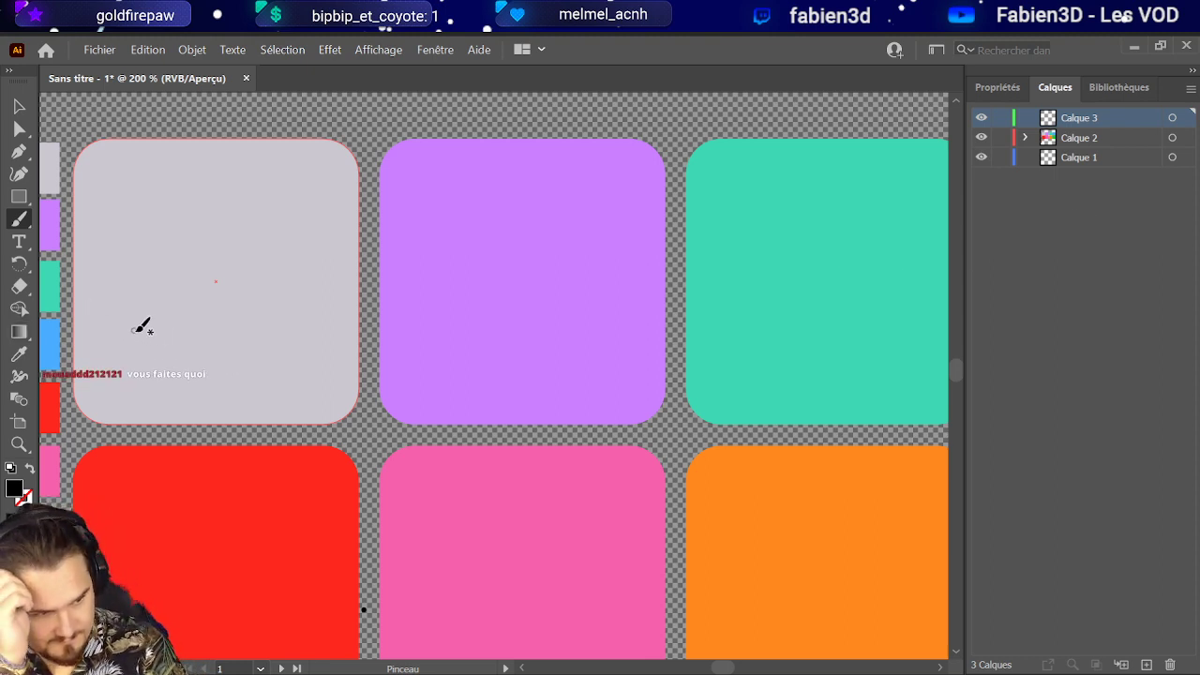
drag(165, 367, 141, 304)
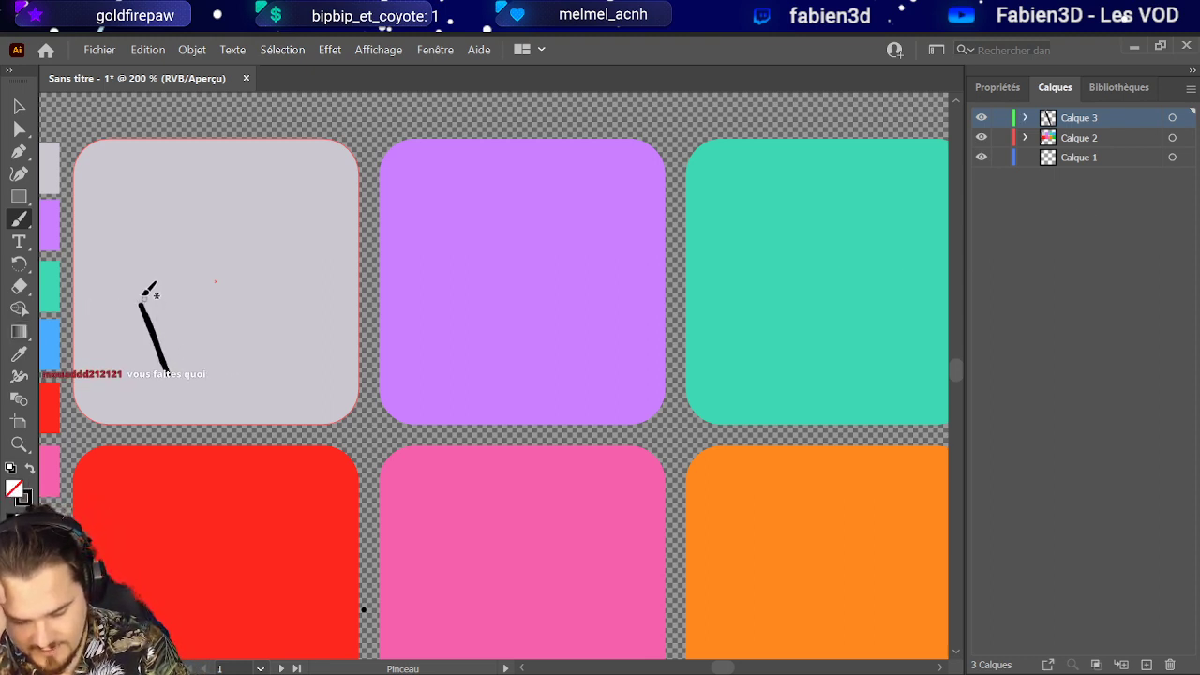
key(ctrl+z)
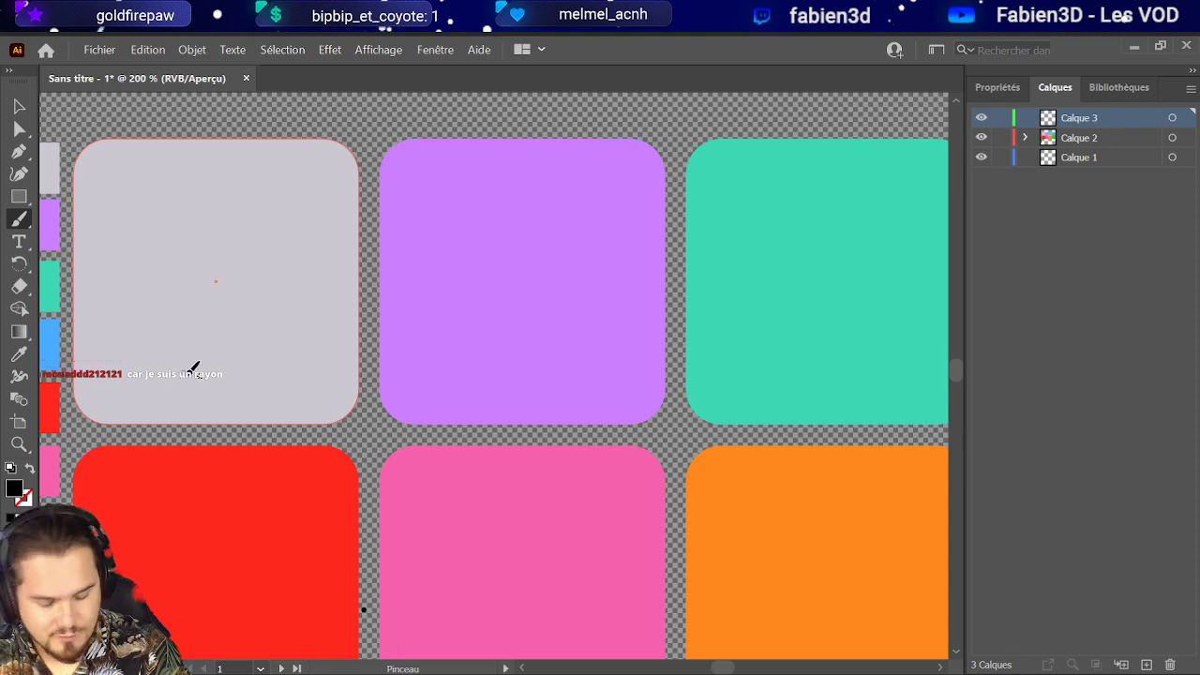
click(184, 387)
click(204, 395)
key(ctrl+z)
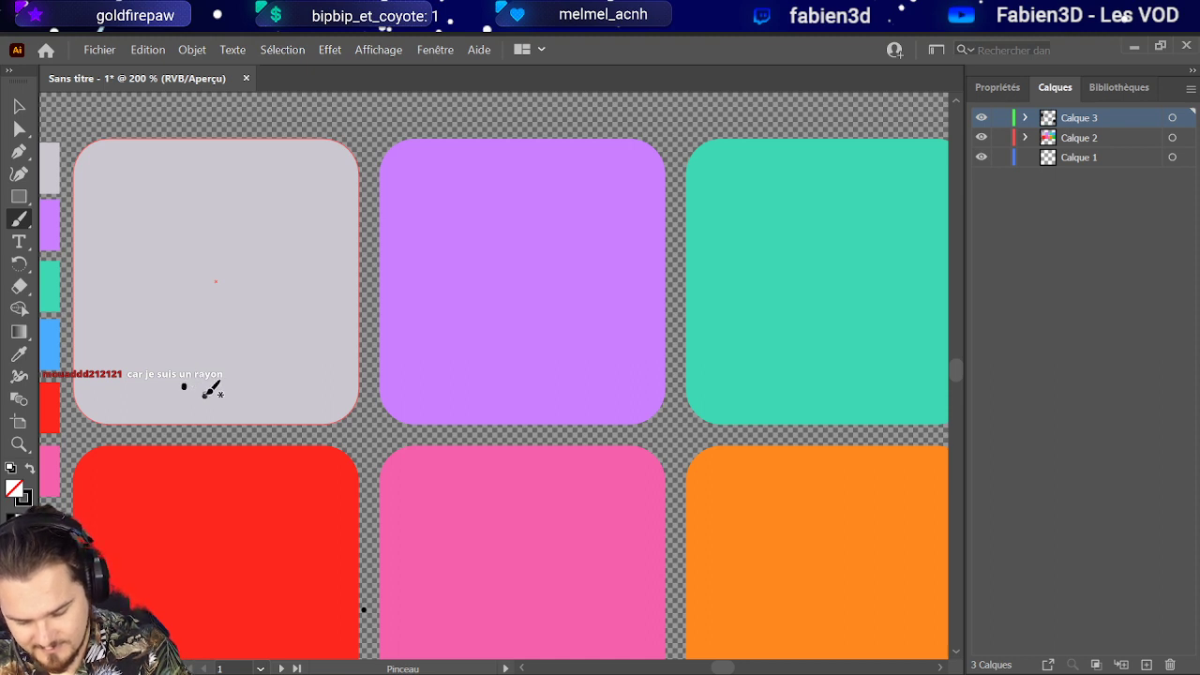
key(ctrl+z)
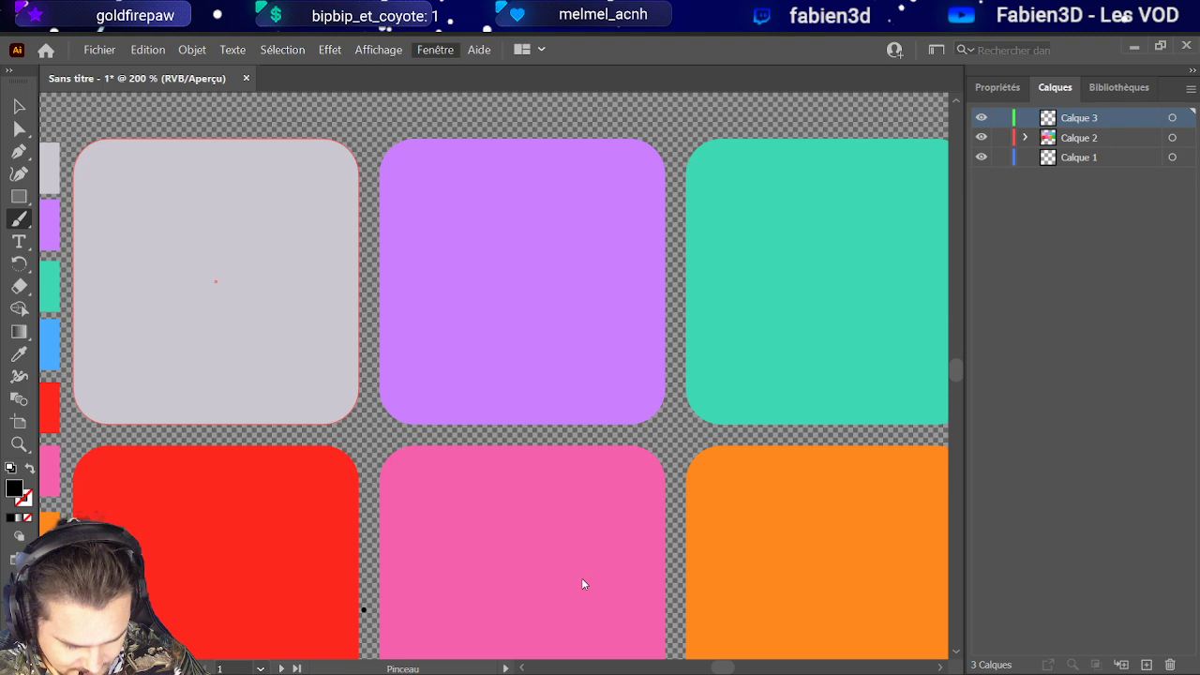
Step: Deselect everything and display the brush library, colour controls and colour guide in the workspace
key(ctrl+shift+a)
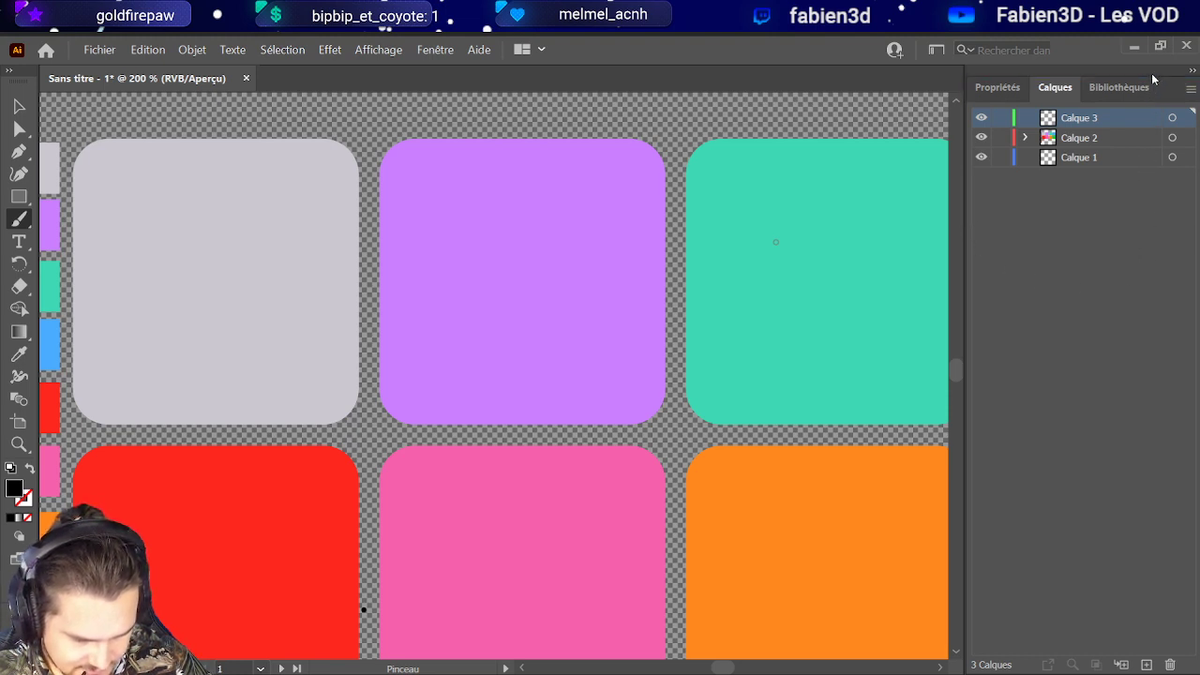
key(F5)
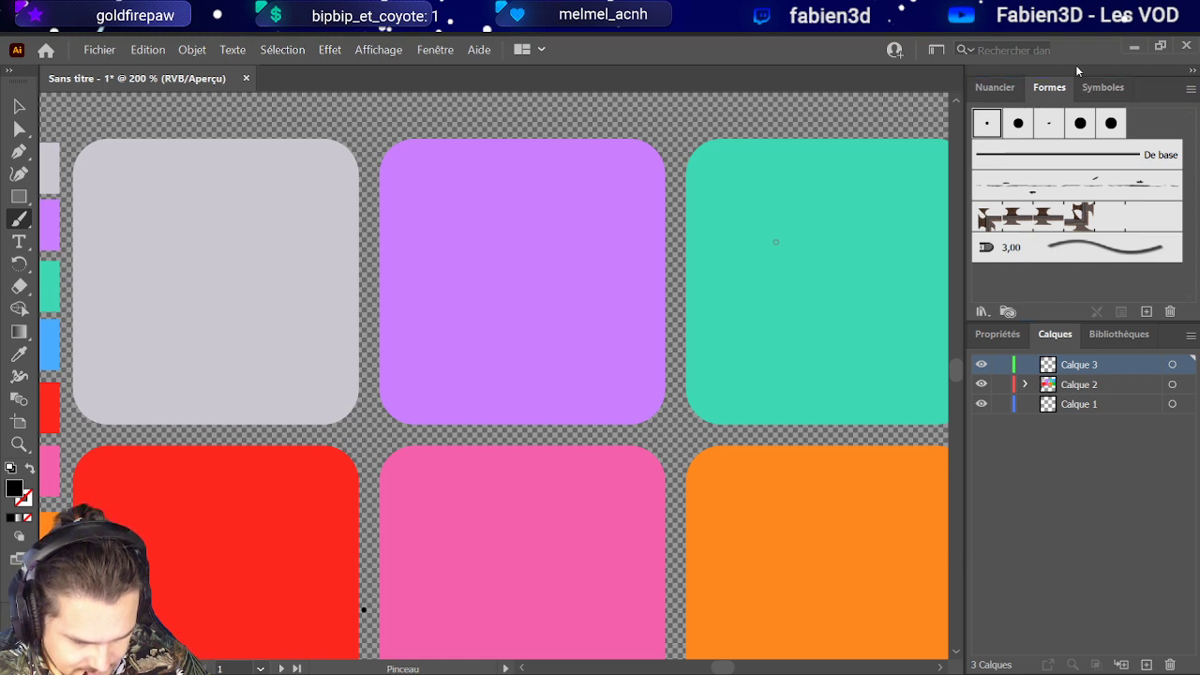
key(F6)
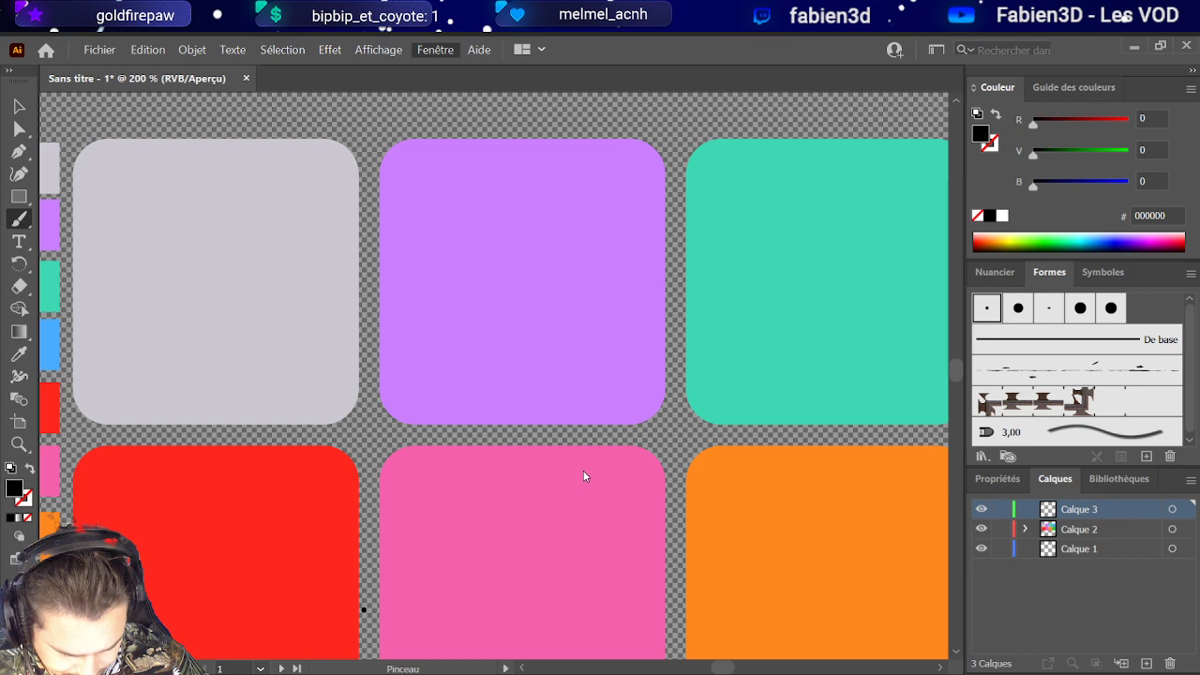
key(shift+F3)
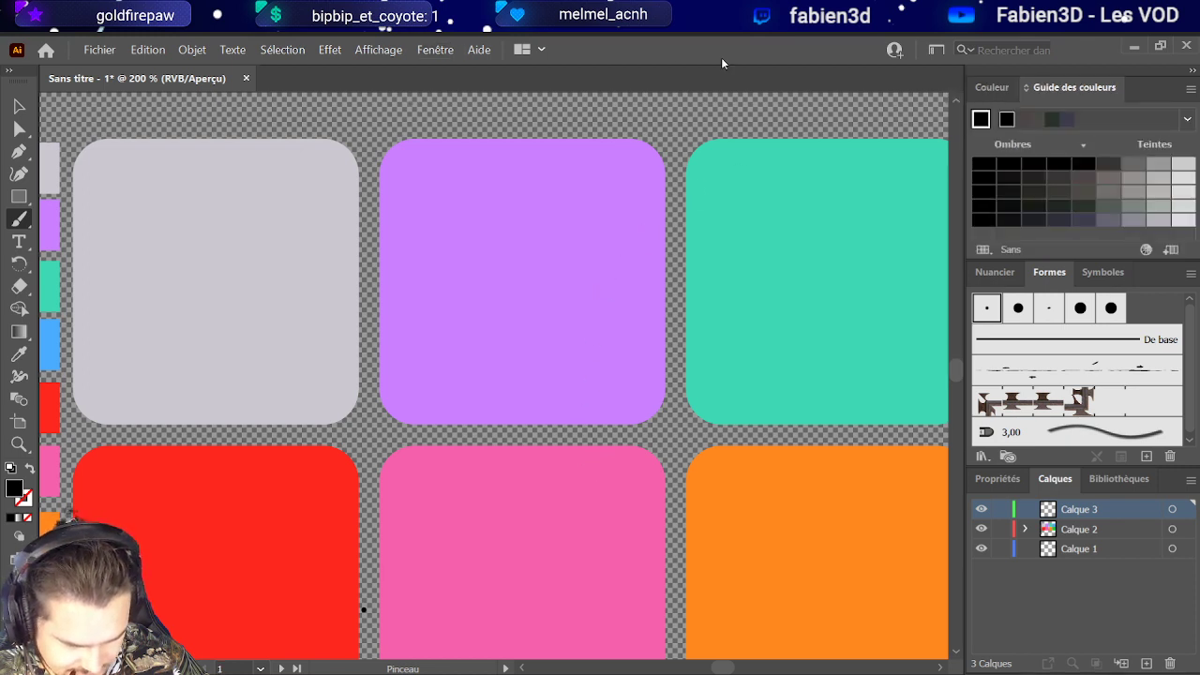
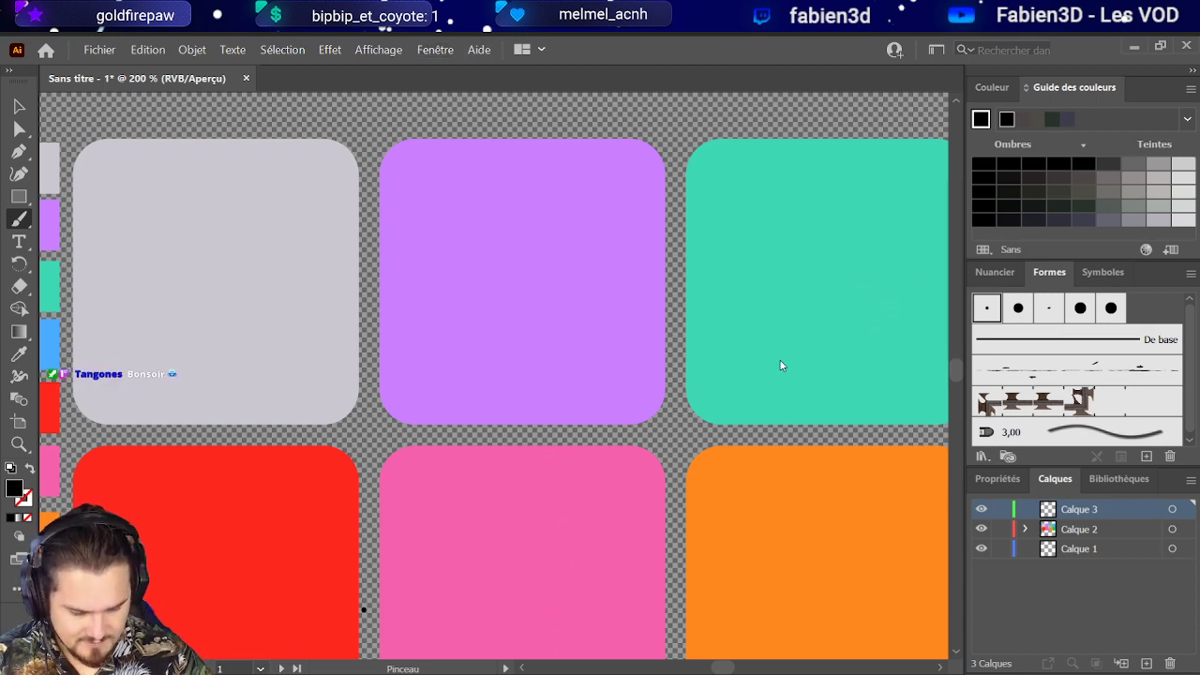
Step: Add the artboard, asset export and appearance controls to the workspace, keeping the layer list in front
click(1149, 487)
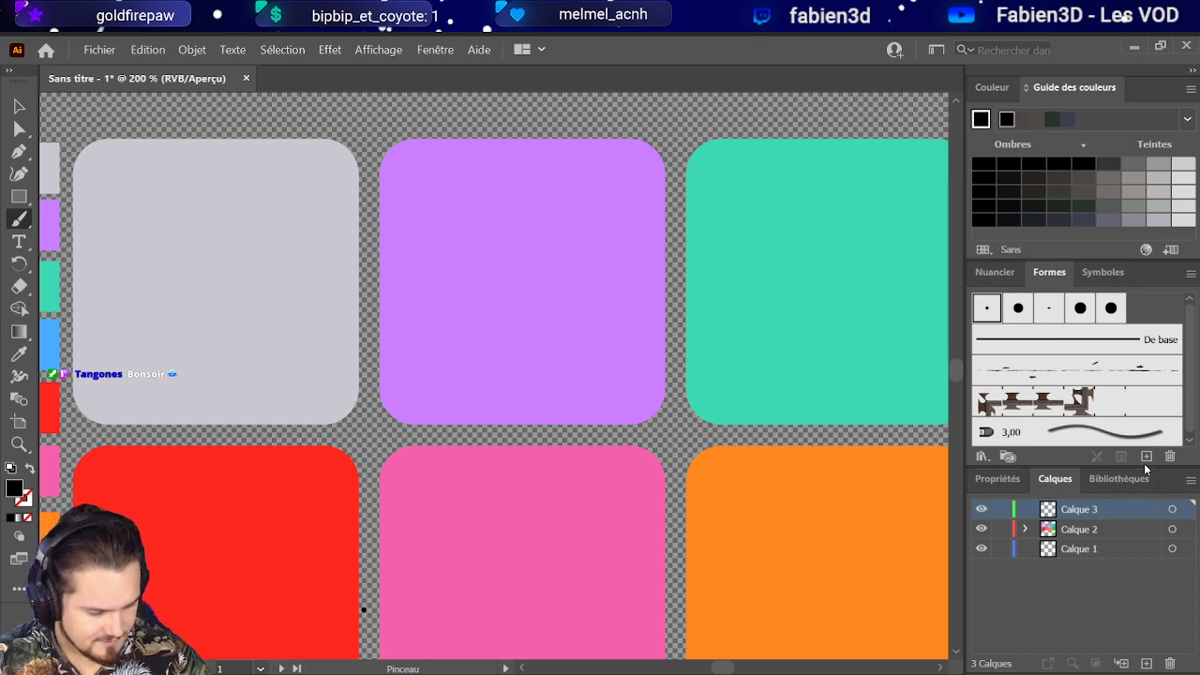
click(1142, 480)
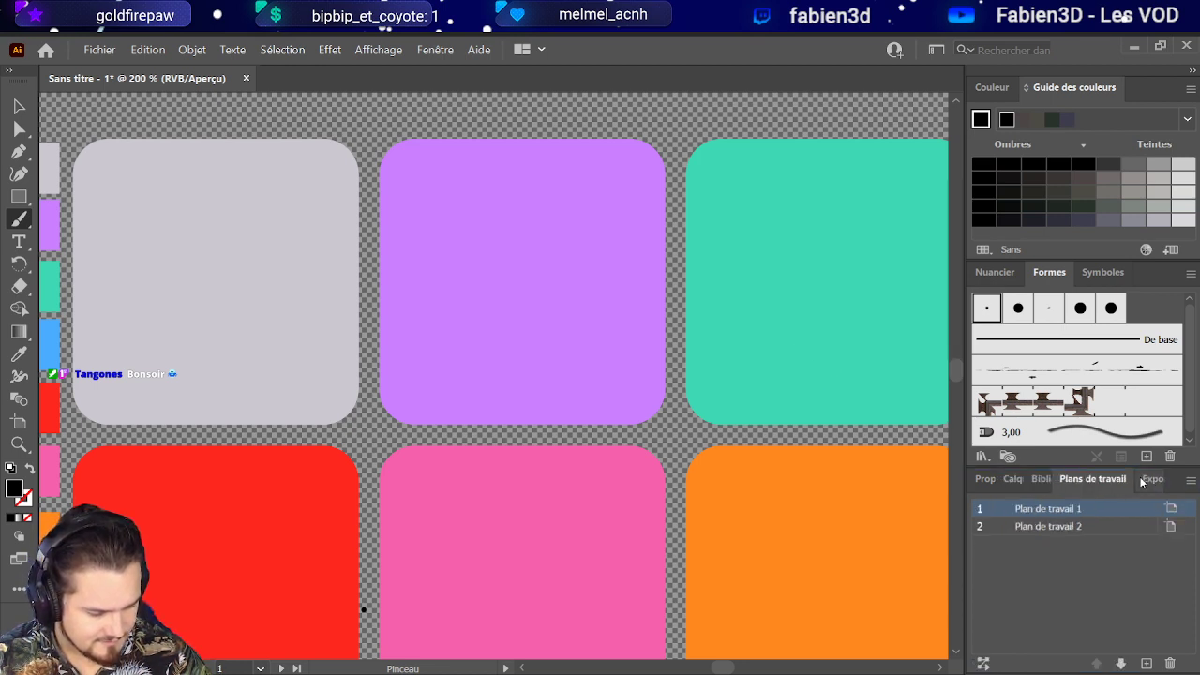
click(1013, 479)
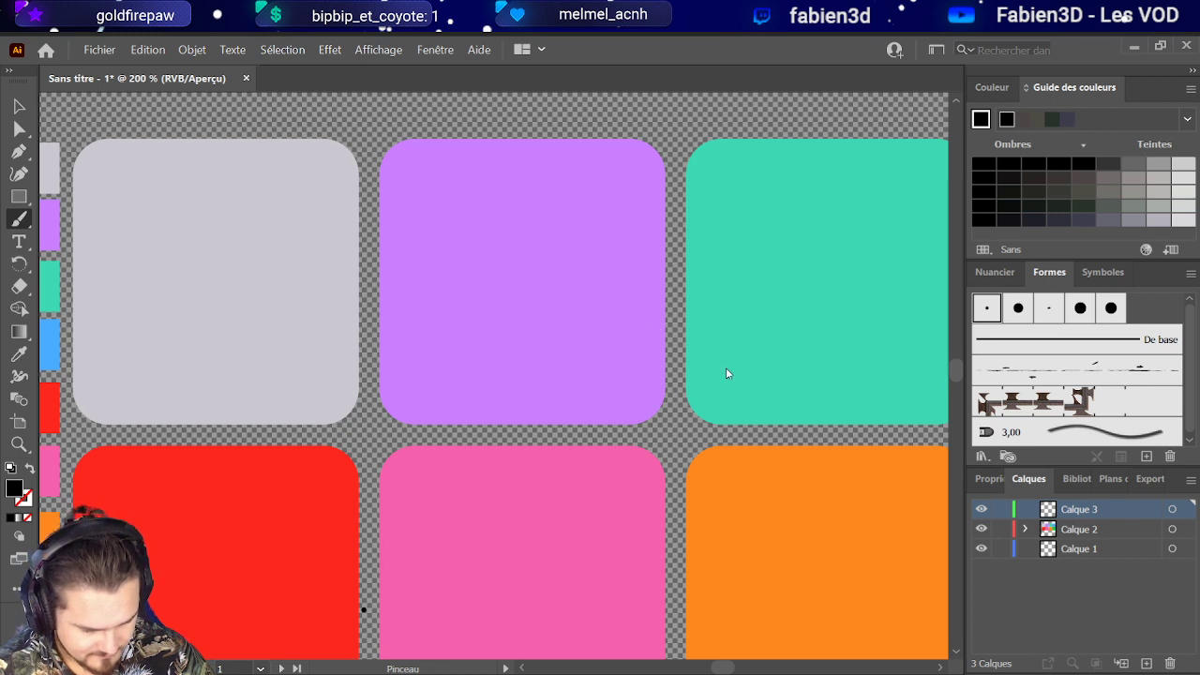
click(1139, 88)
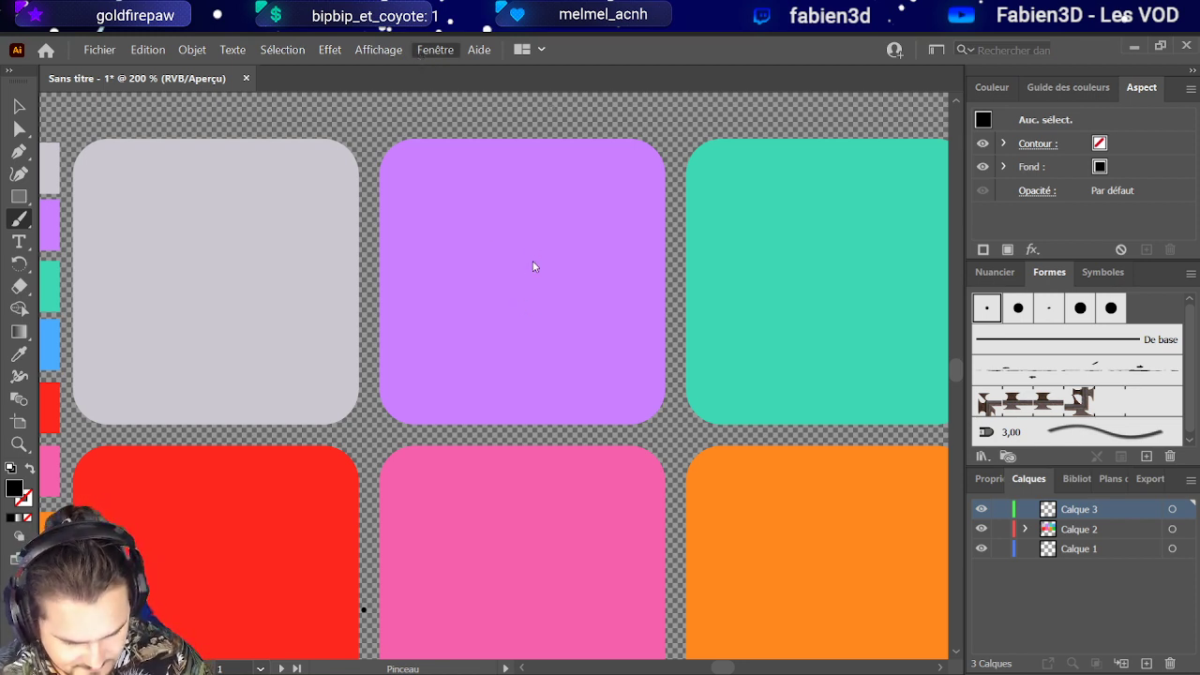
click(11, 73)
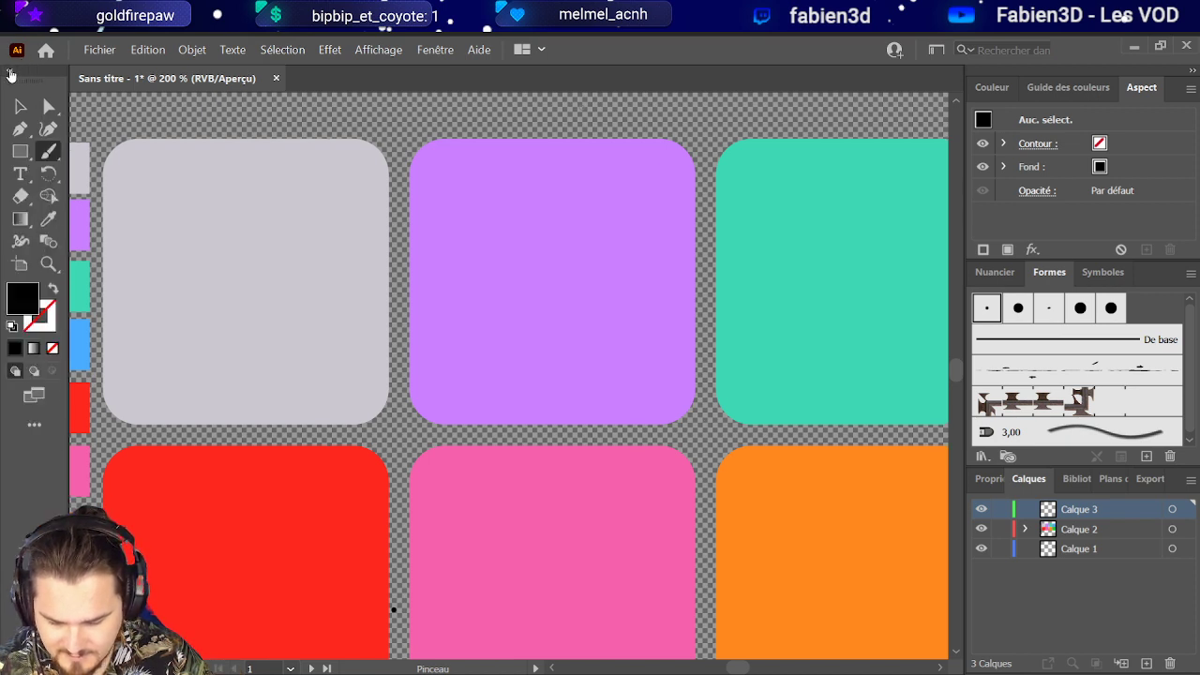
click(10, 73)
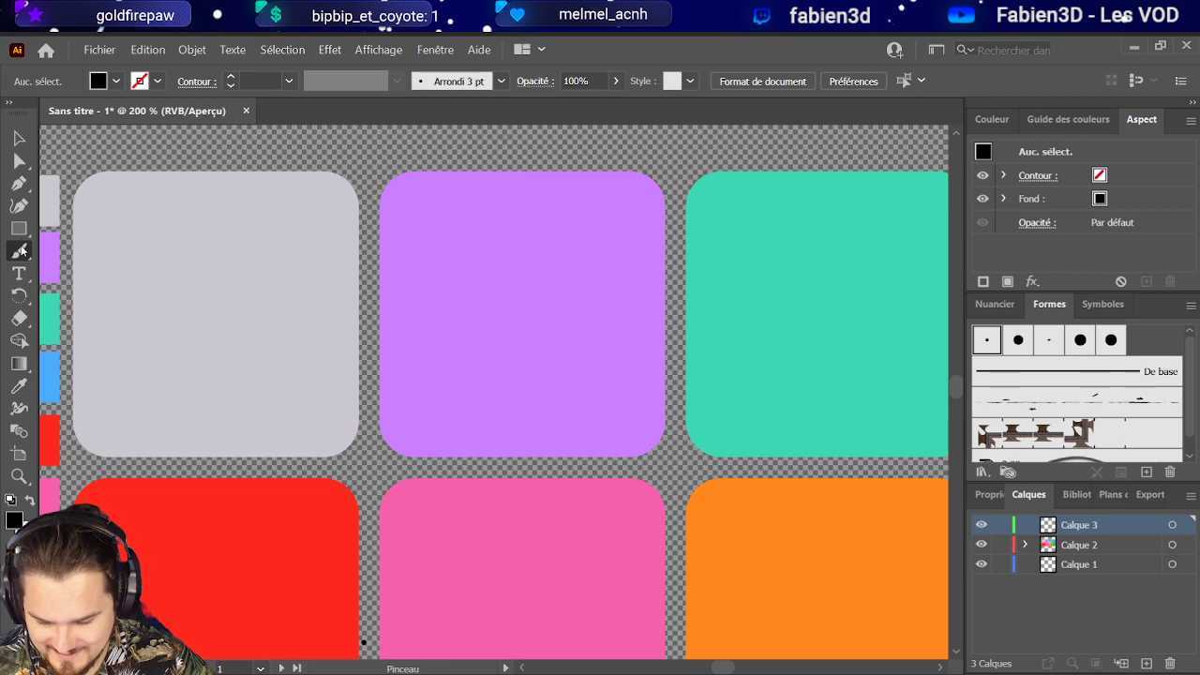
Step: Try Paintbrush strokes with the calligraphic brush on the coloured squares, undoing each attempt
click(20, 185)
click(19, 251)
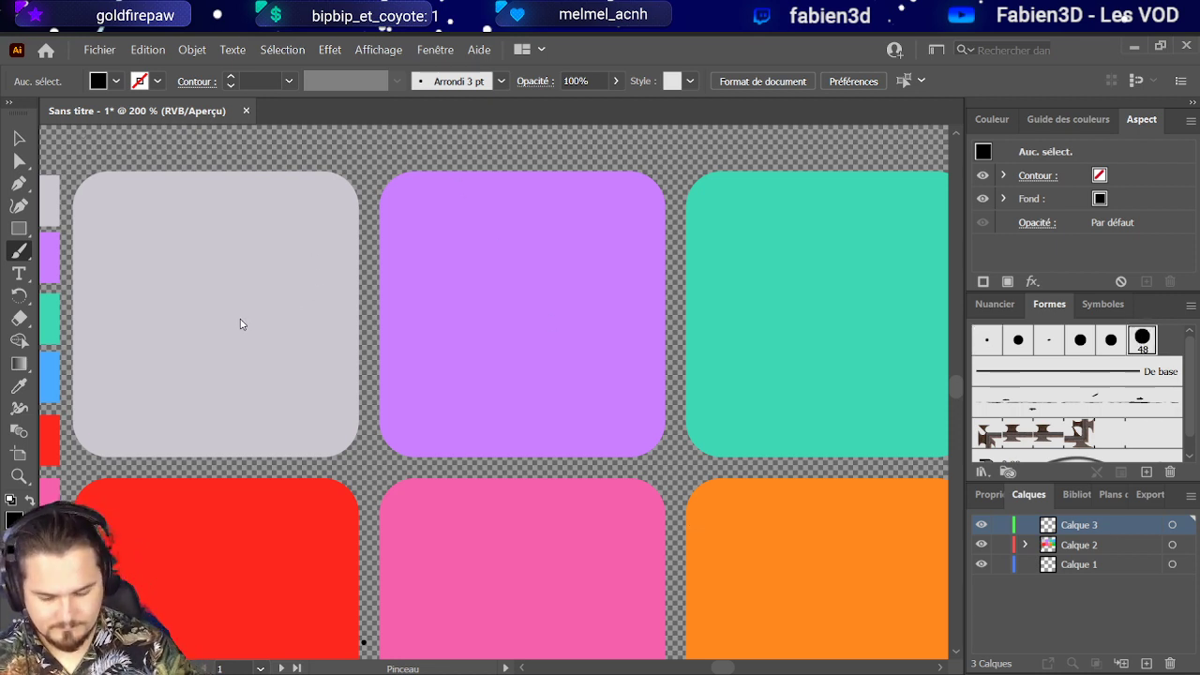
drag(489, 384, 567, 293)
mouse_move(558, 398)
mouse_down()
mouse_move(569, 383)
mouse_move(620, 401)
mouse_move(847, 209)
mouse_move(758, 542)
mouse_move(830, 590)
mouse_up()
key(ctrl+z)
key(ctrl+z)
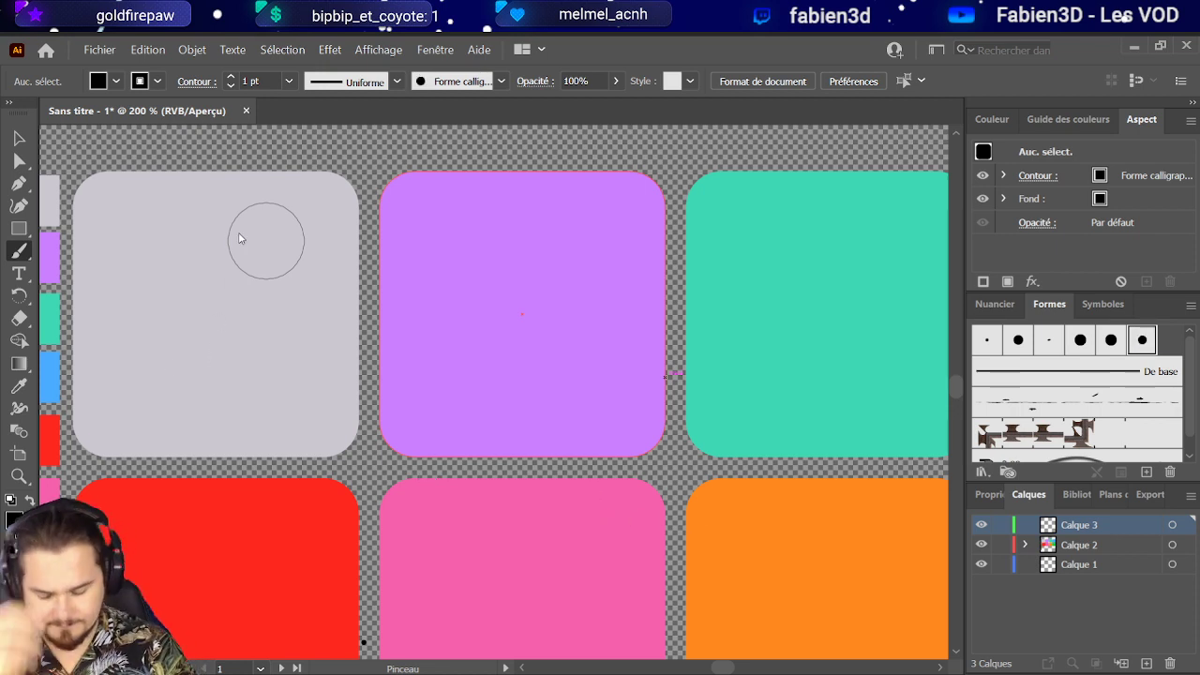
drag(175, 412, 158, 324)
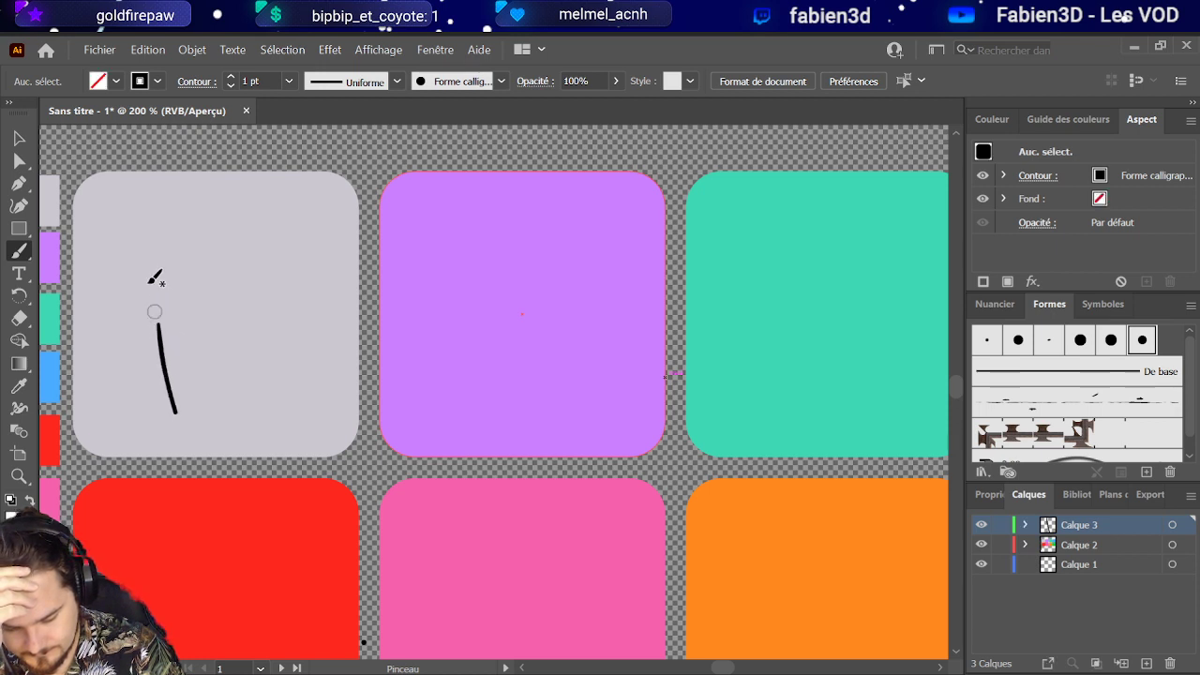
key(ctrl+z)
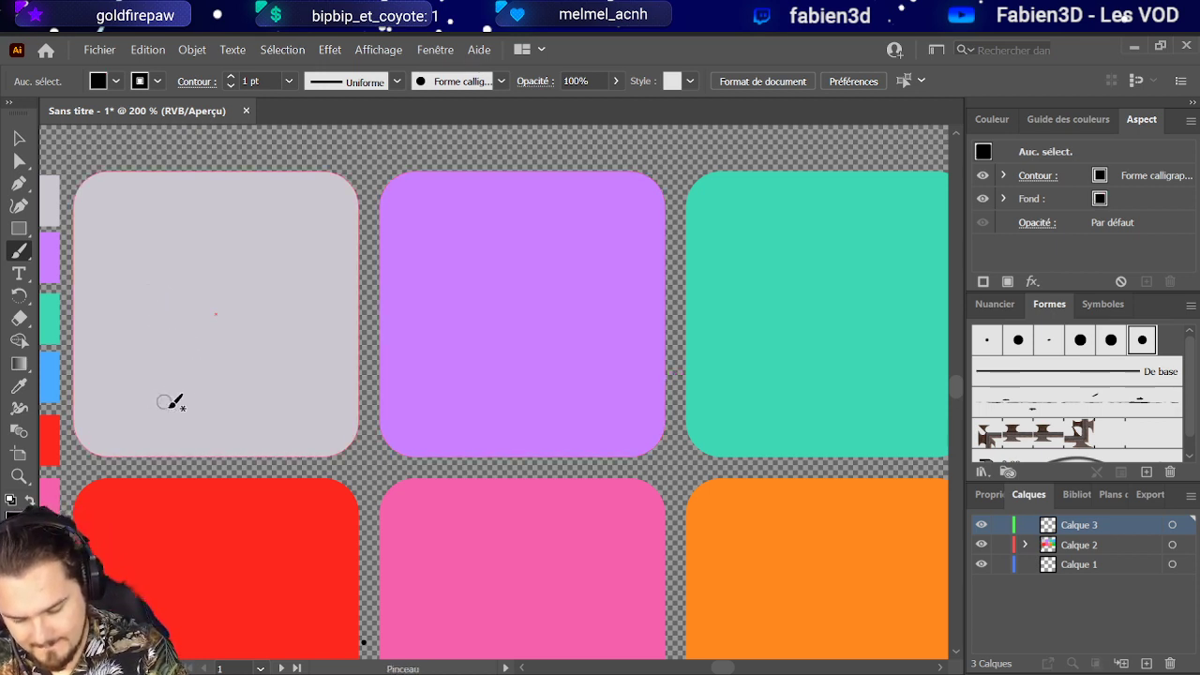
Step: Sketch a faceted crystal in black calligraphic brush strokes on the light grey square and add a new layer above it
mouse_move(179, 416)
mouse_down()
mouse_move(156, 327)
mouse_move(187, 275)
mouse_move(246, 312)
mouse_move(243, 419)
mouse_up()
mouse_move(187, 272)
mouse_down()
mouse_move(259, 282)
mouse_move(190, 290)
mouse_move(197, 349)
mouse_move(241, 311)
mouse_up()
key(ctrl+z)
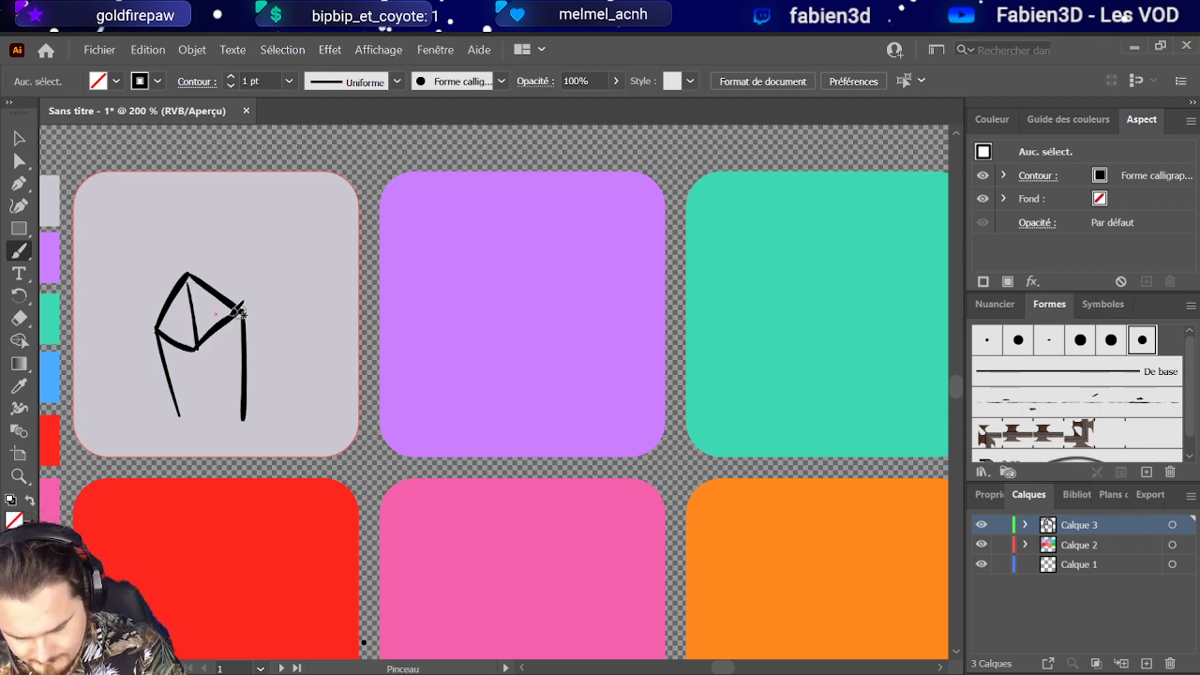
mouse_move(201, 350)
mouse_down()
mouse_move(212, 421)
mouse_move(232, 416)
mouse_move(280, 306)
mouse_up()
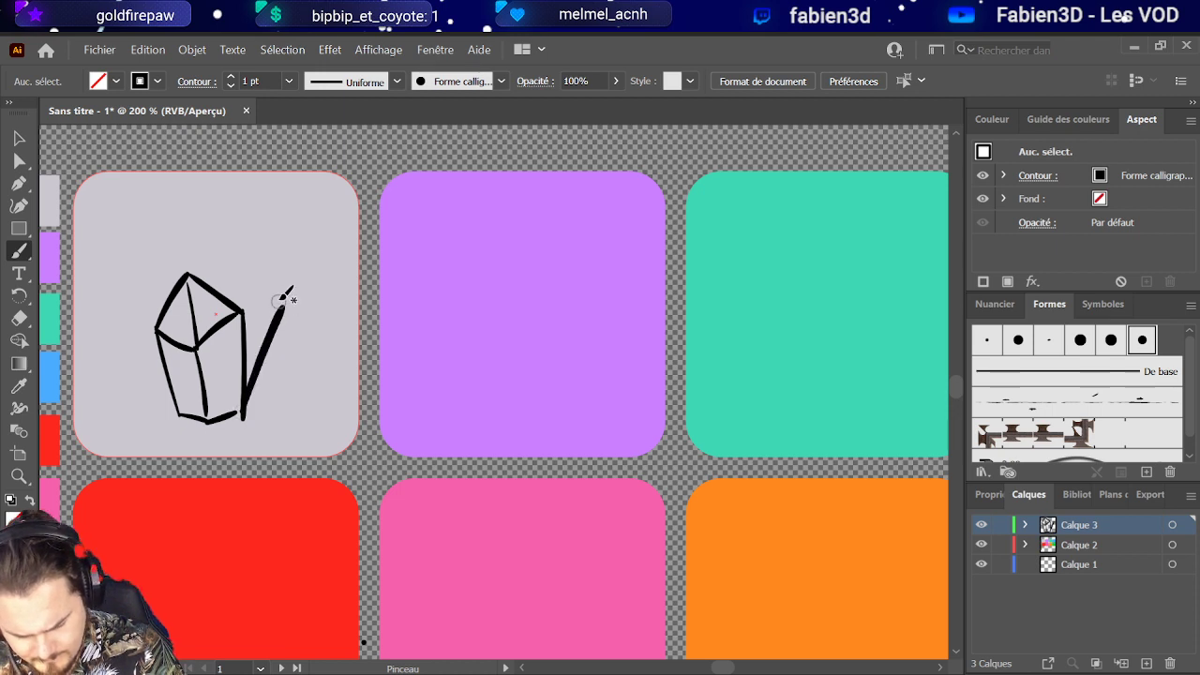
key(ctrl+z)
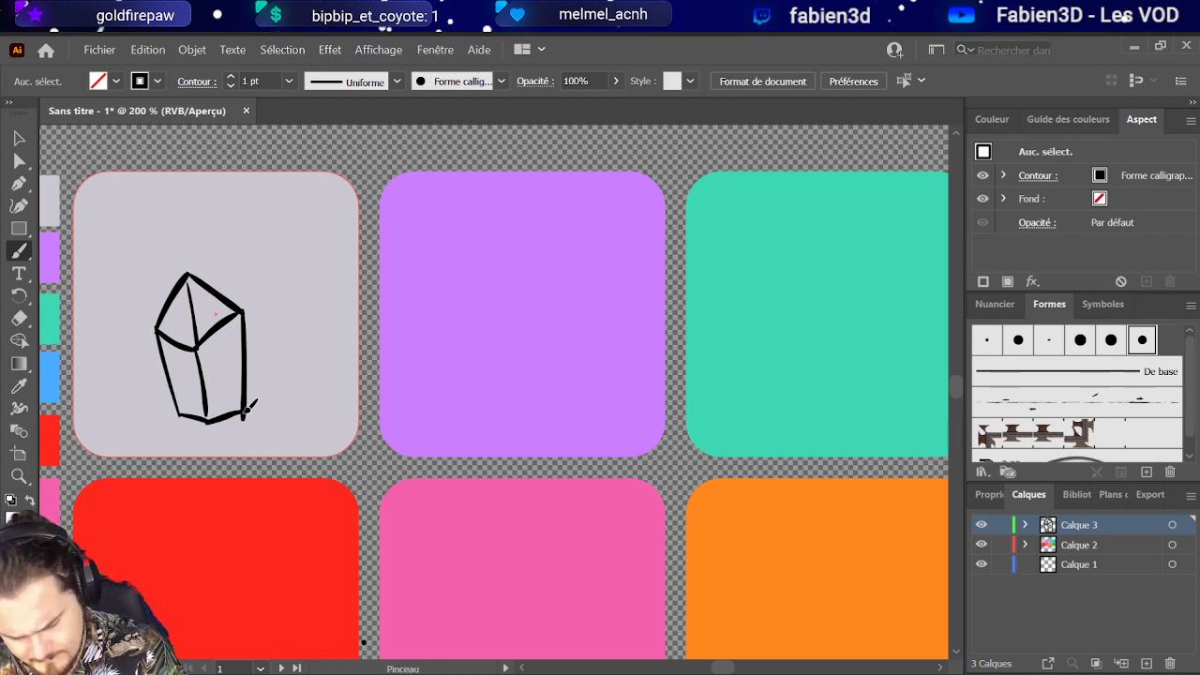
mouse_move(197, 346)
mouse_down()
mouse_move(187, 277)
mouse_move(201, 348)
mouse_move(204, 305)
mouse_up()
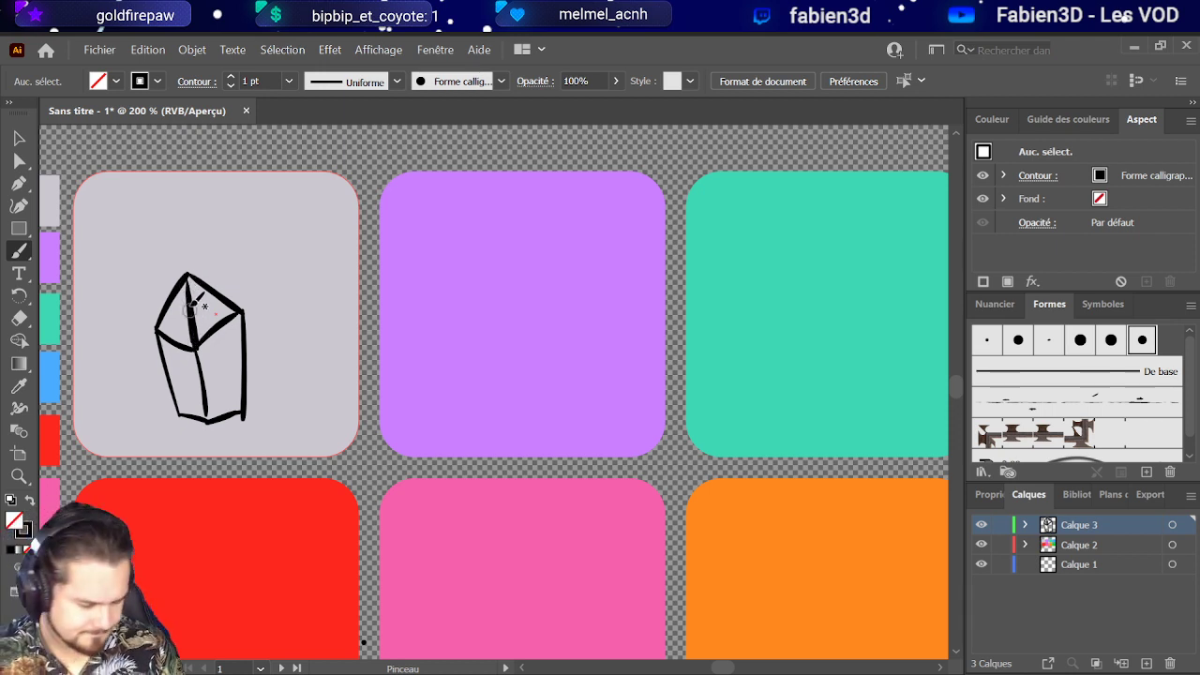
click(1146, 663)
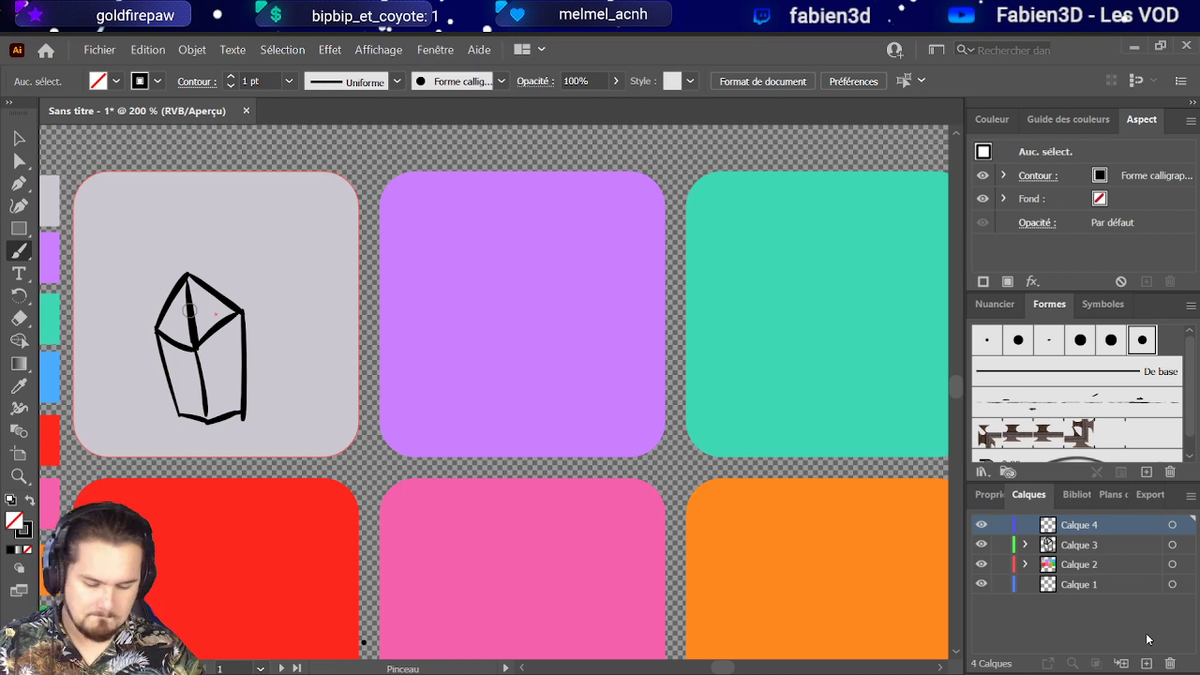
Step: Select all the crystal strokes on Calque 3 and rotate them slightly clockwise so the crystal stands more upright
click(1133, 543)
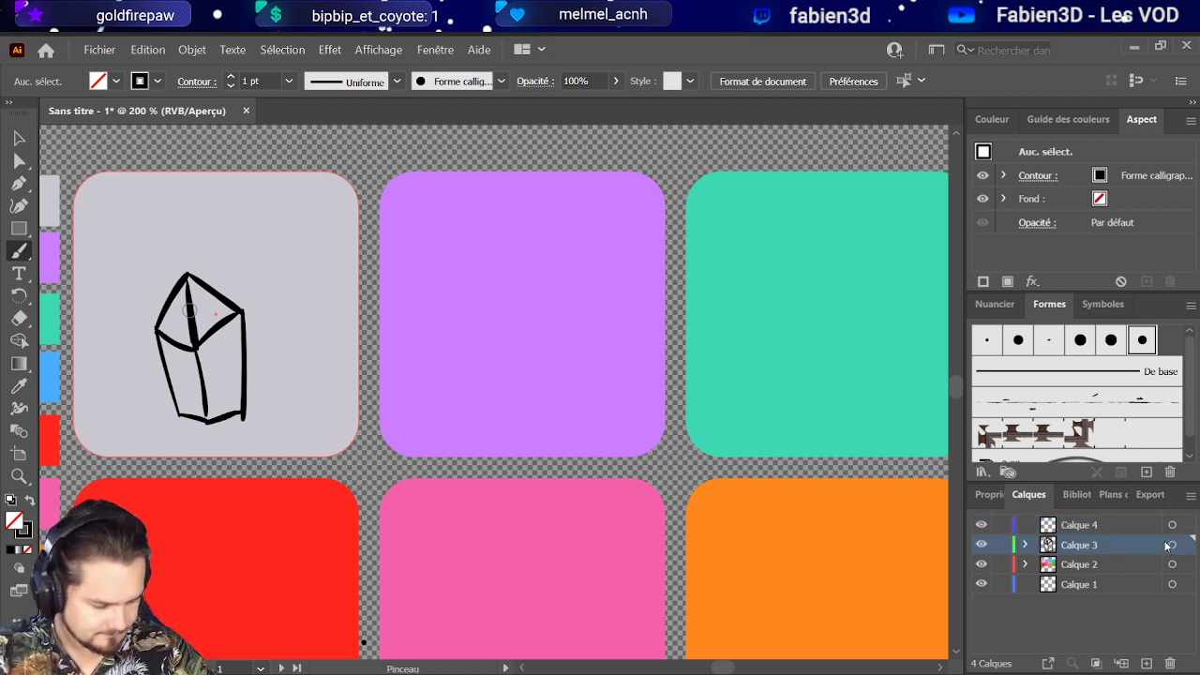
click(1171, 545)
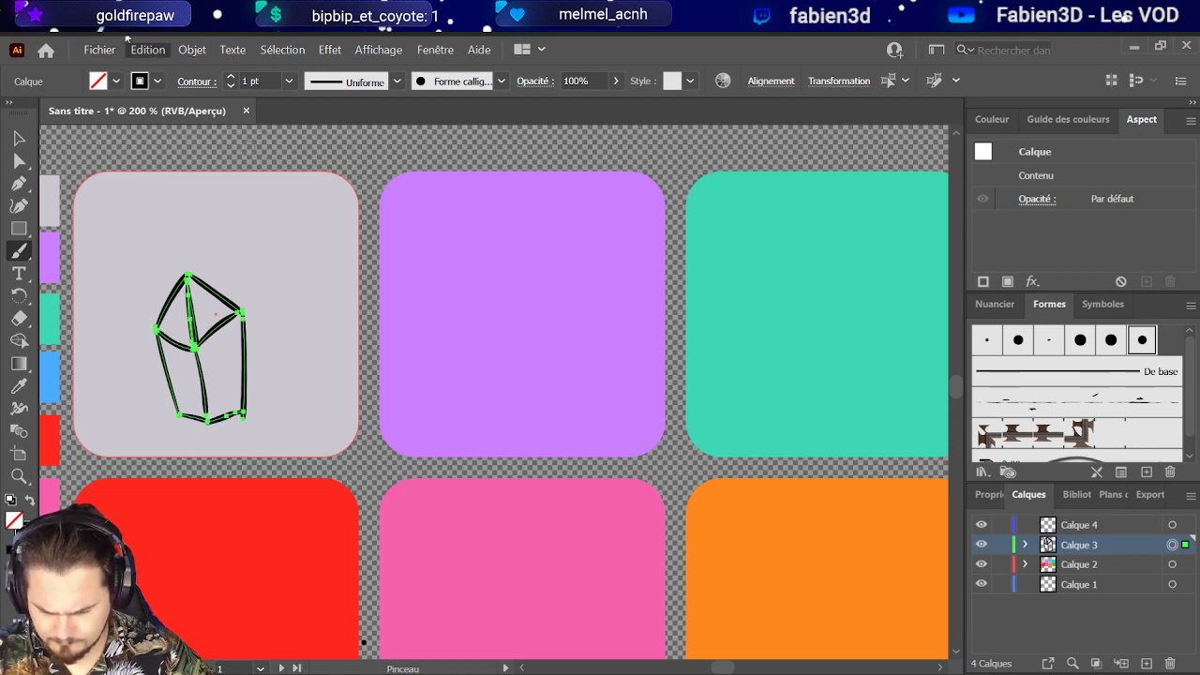
click(19, 138)
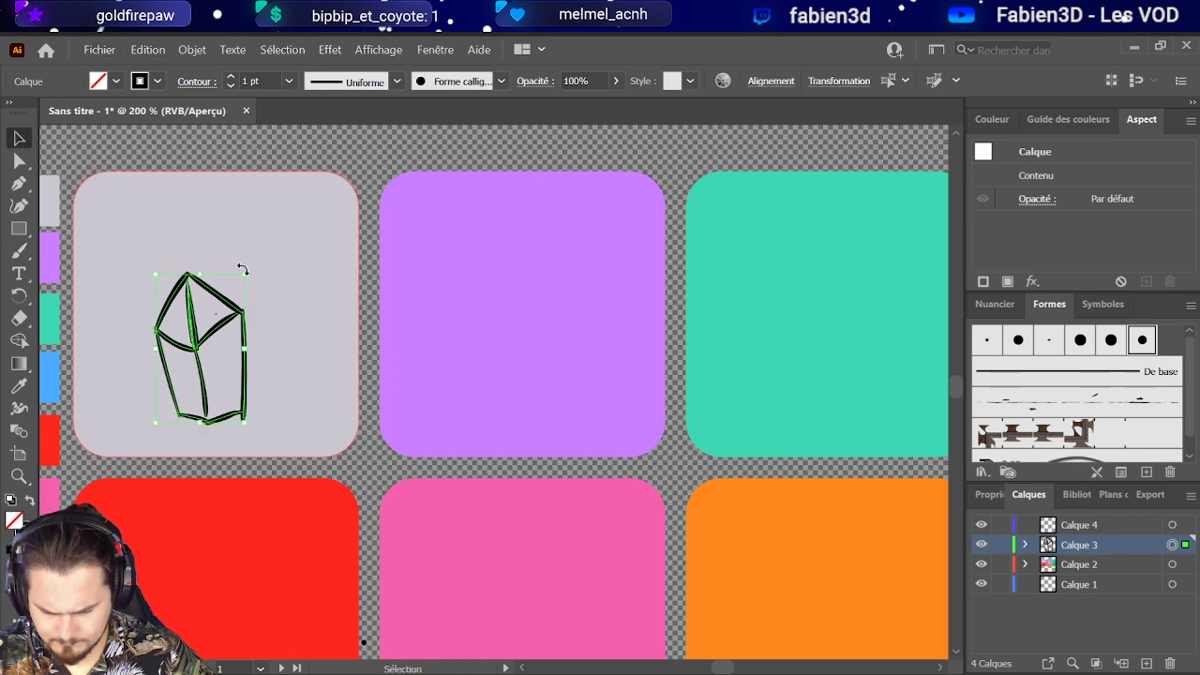
click(249, 271)
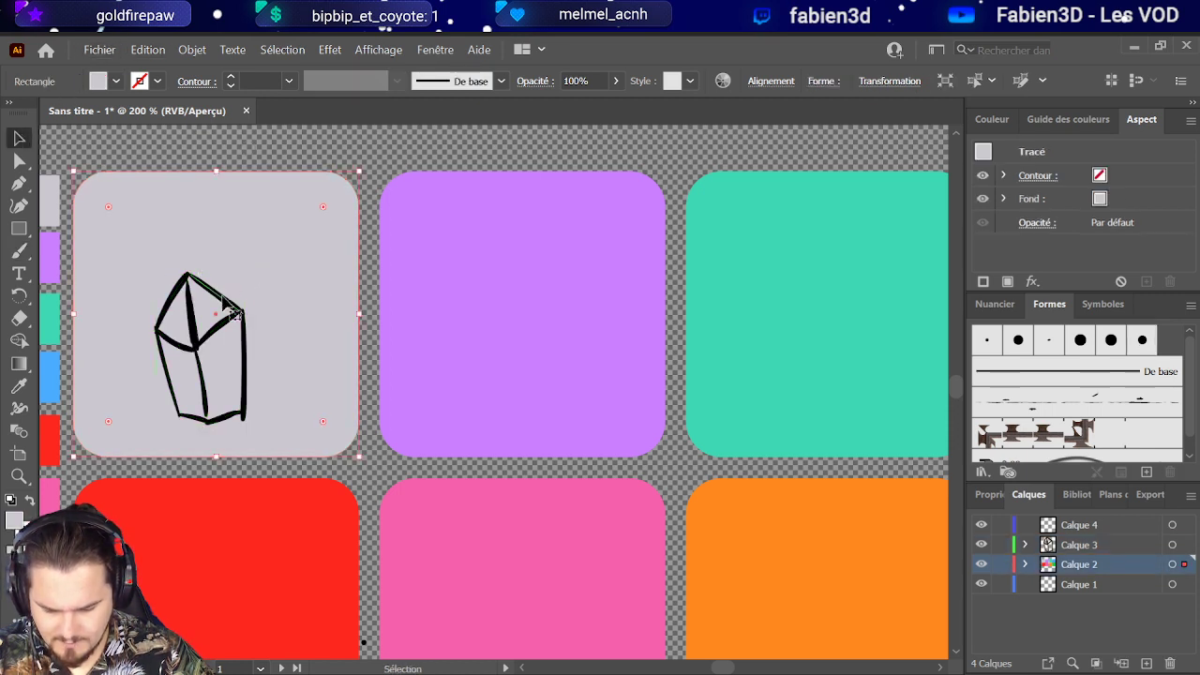
click(1172, 545)
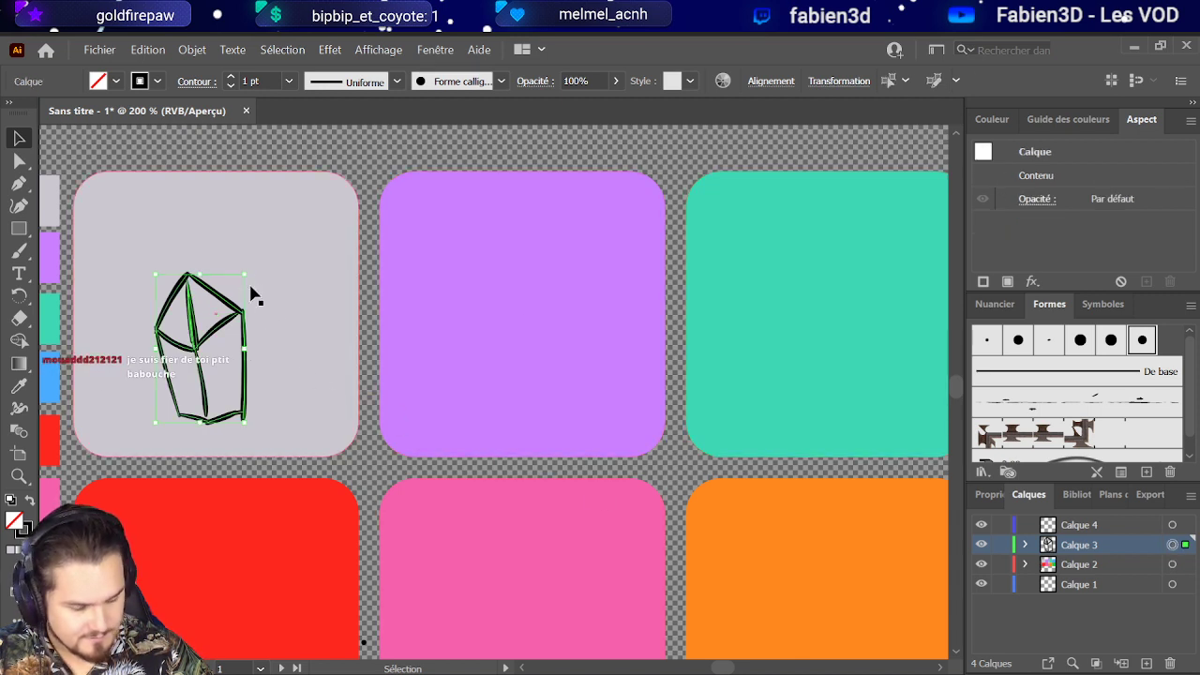
drag(252, 270, 259, 275)
Step: Enlarge the crystal sketch to fill most of the light grey square's height and reposition it within the square
drag(154, 264, 129, 194)
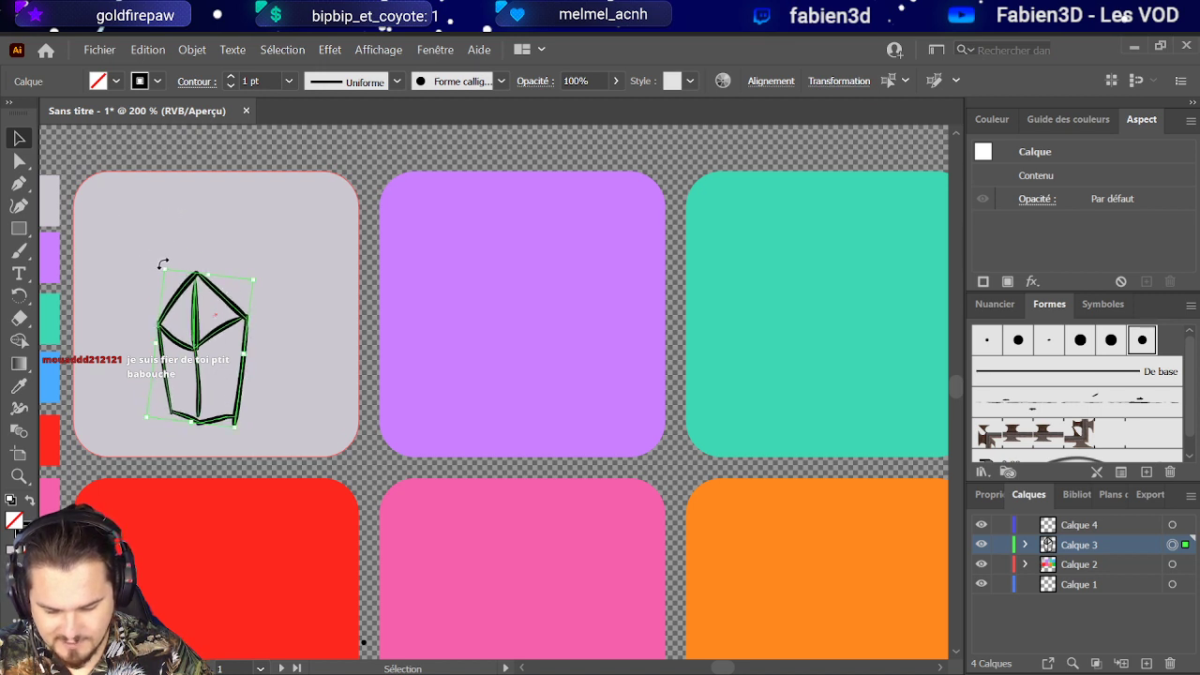
drag(165, 273, 127, 188)
mouse_move(208, 284)
mouse_down()
mouse_move(258, 293)
mouse_move(232, 292)
mouse_move(236, 274)
mouse_up()
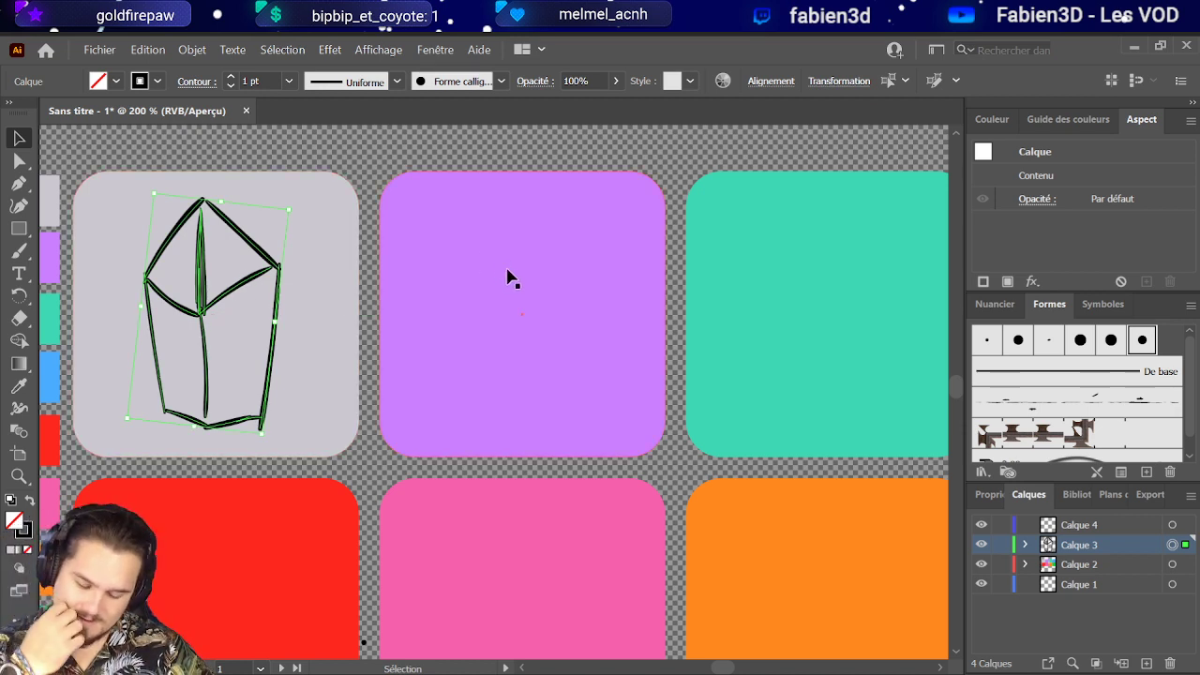
Step: Trace the crystal's outer outline with the Pen tool from the bottom corner around the sketch's corner points
click(983, 547)
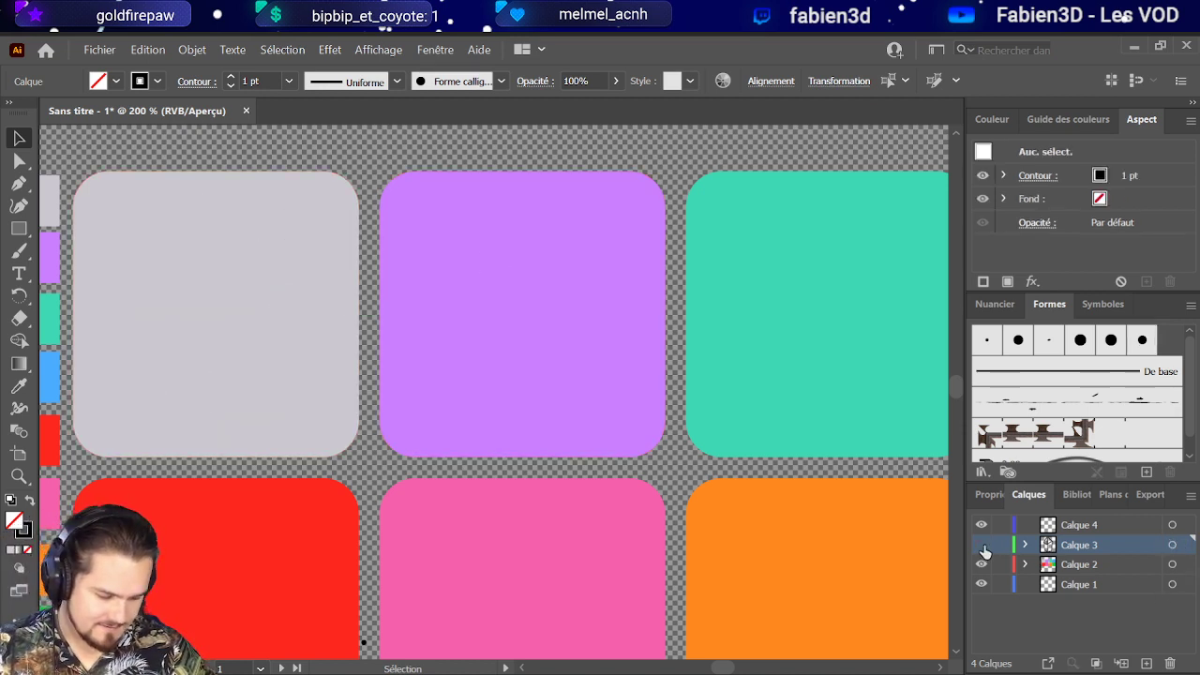
click(981, 546)
click(1087, 525)
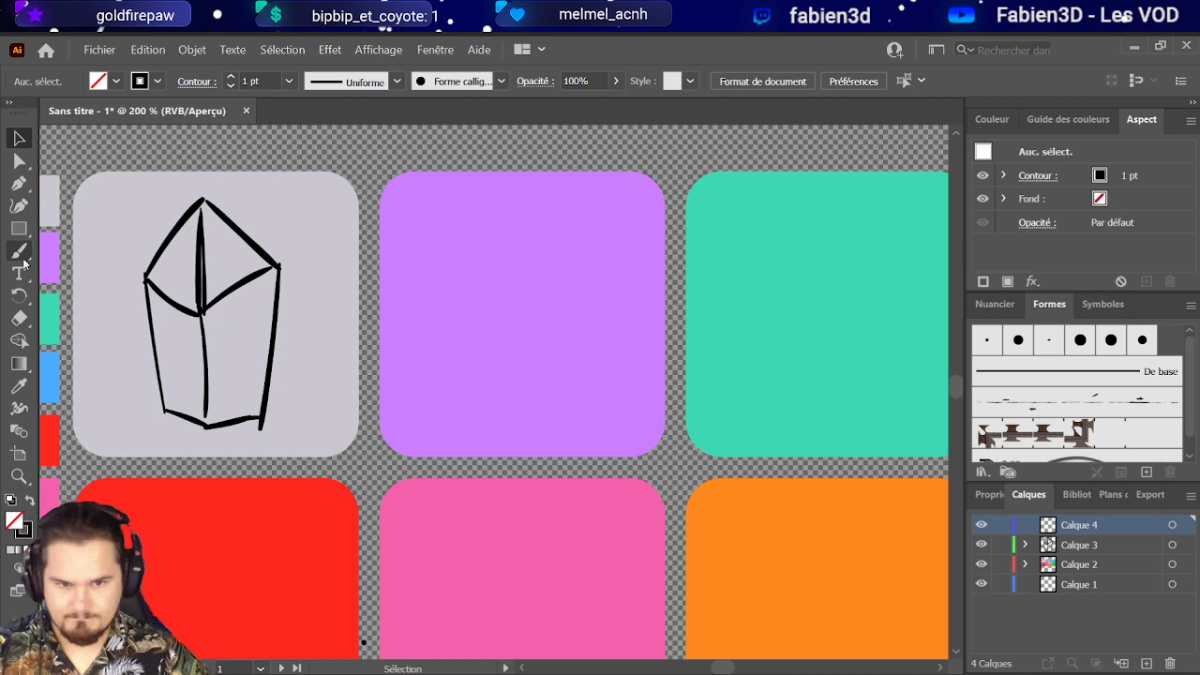
click(19, 183)
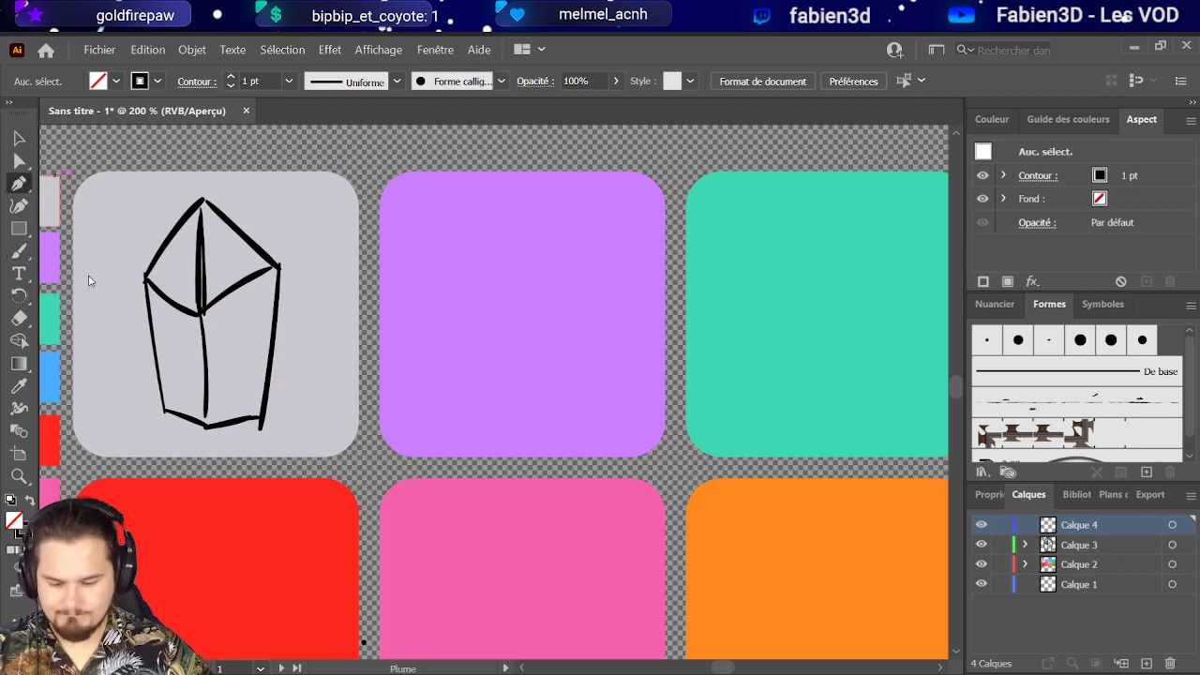
click(209, 425)
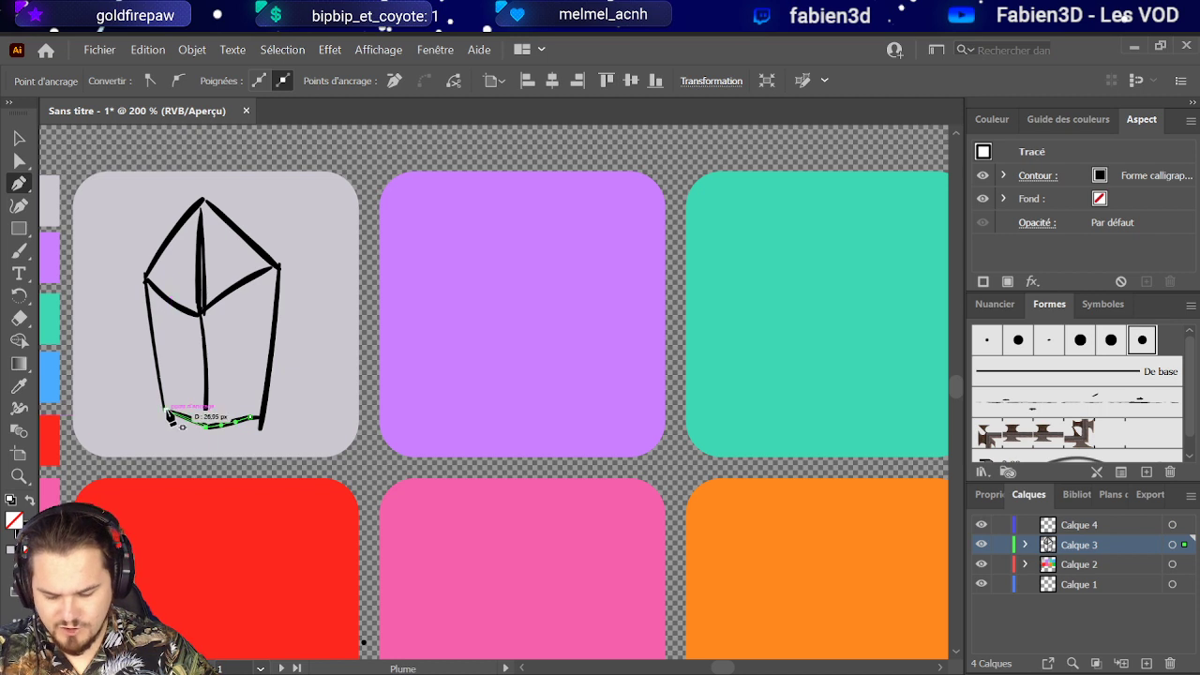
click(165, 411)
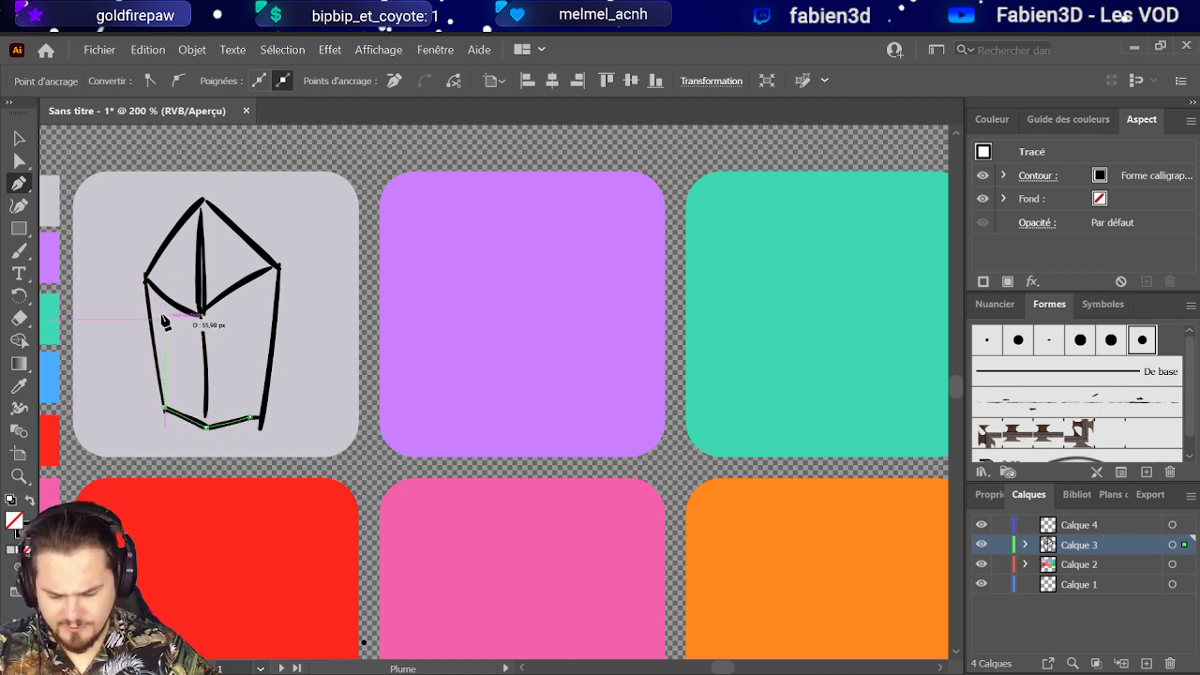
click(146, 279)
click(203, 199)
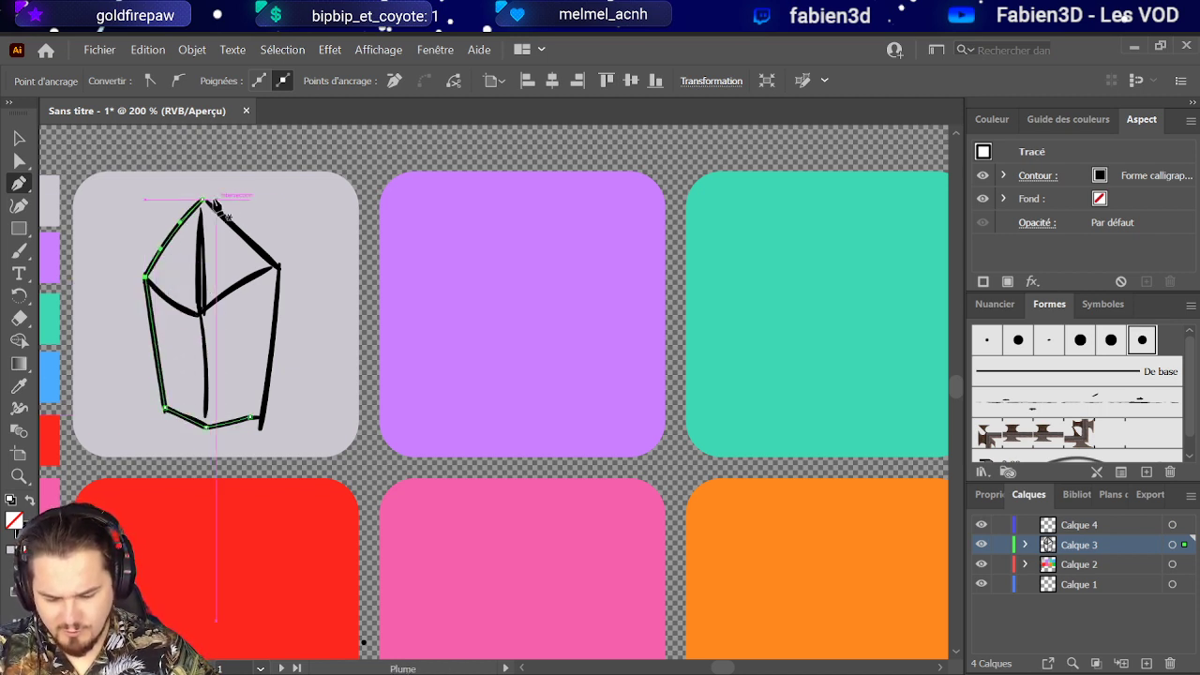
click(278, 268)
click(260, 419)
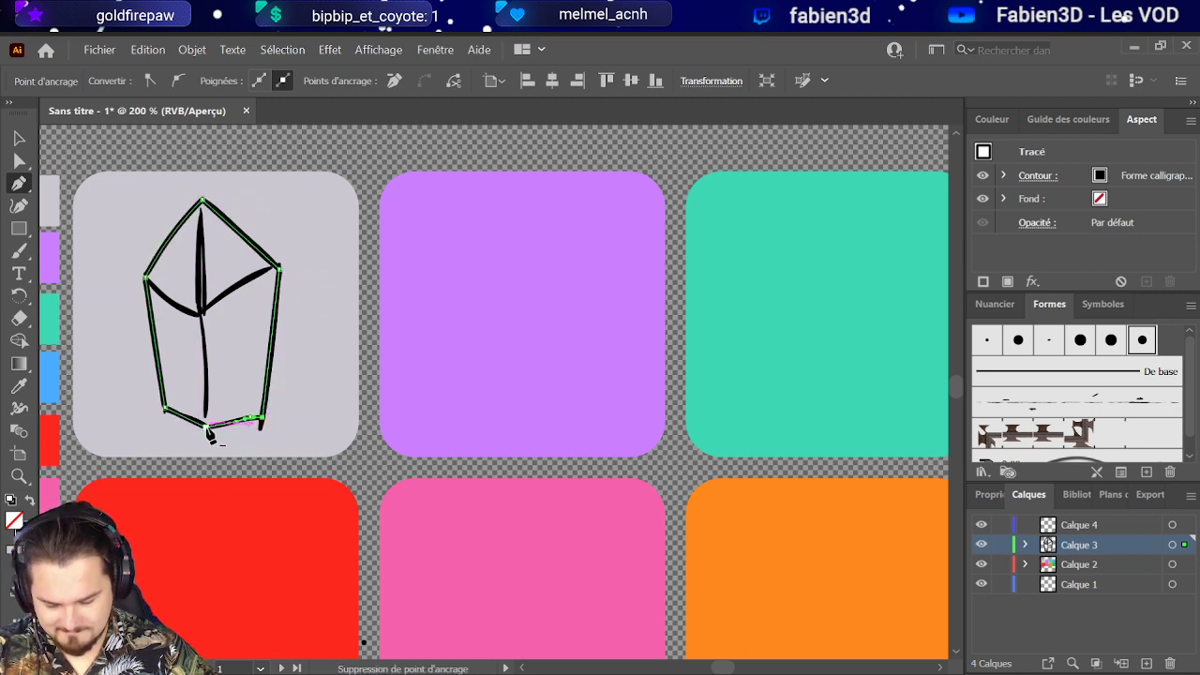
key(ctrl)
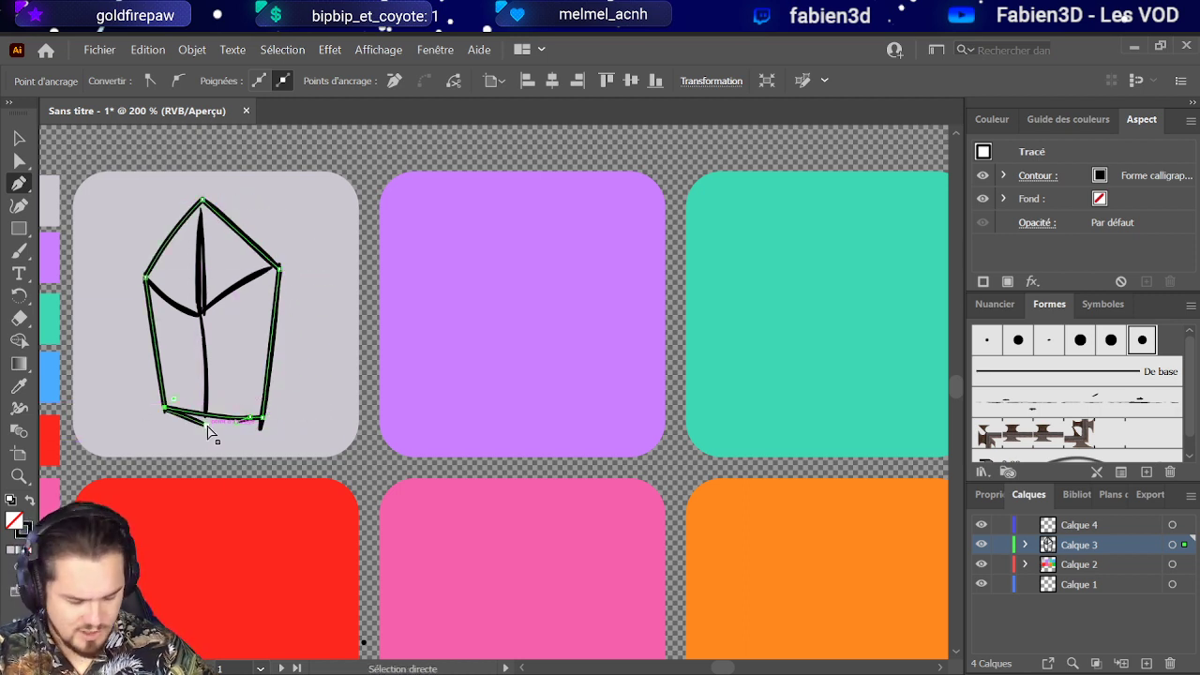
ctrl+click(208, 430)
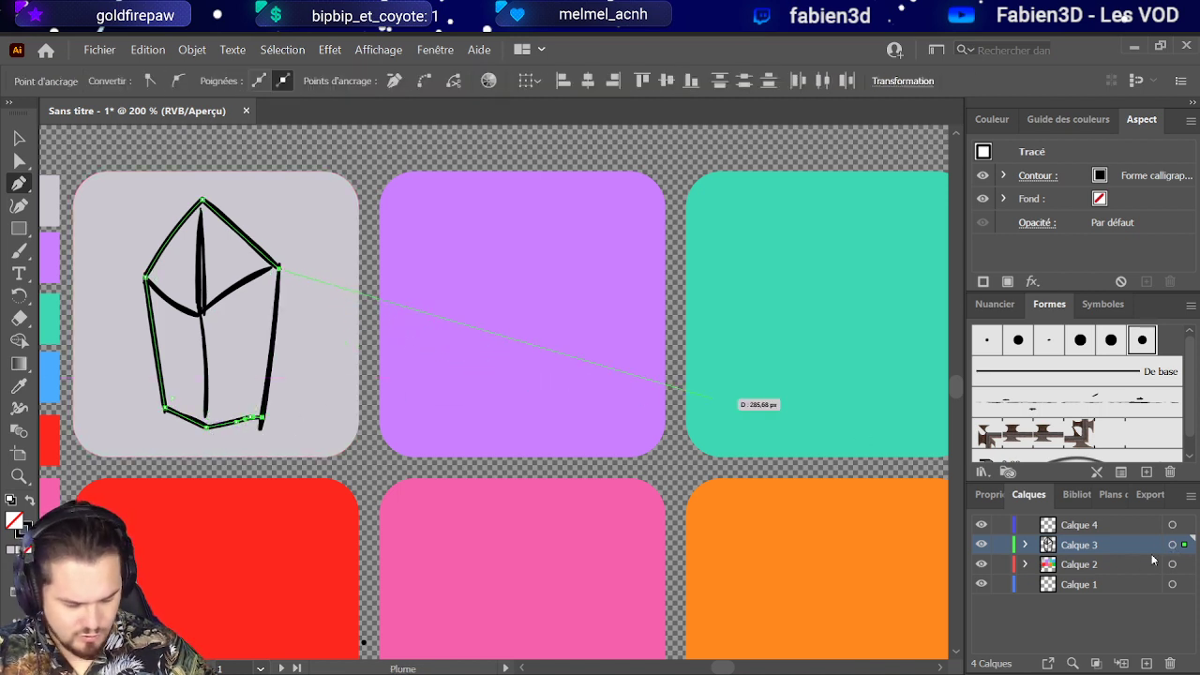
Step: Lock the sketch layer Calque 3 and make the empty layer Calque 4 the active drawing target
click(1000, 544)
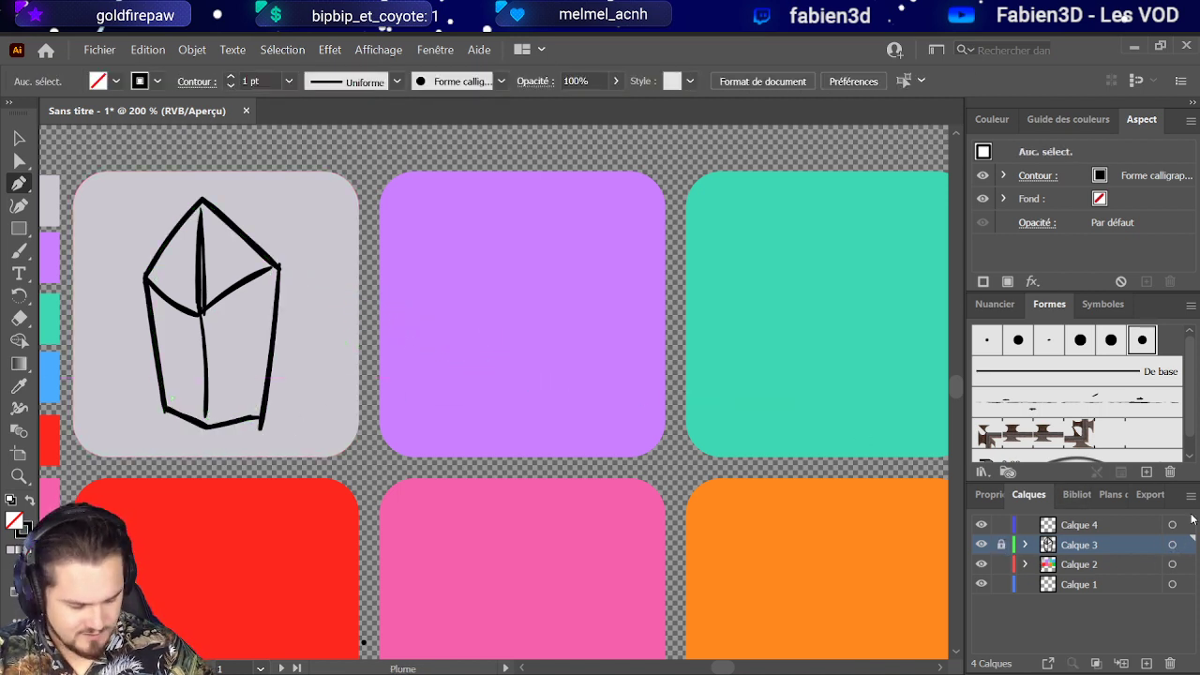
click(1132, 528)
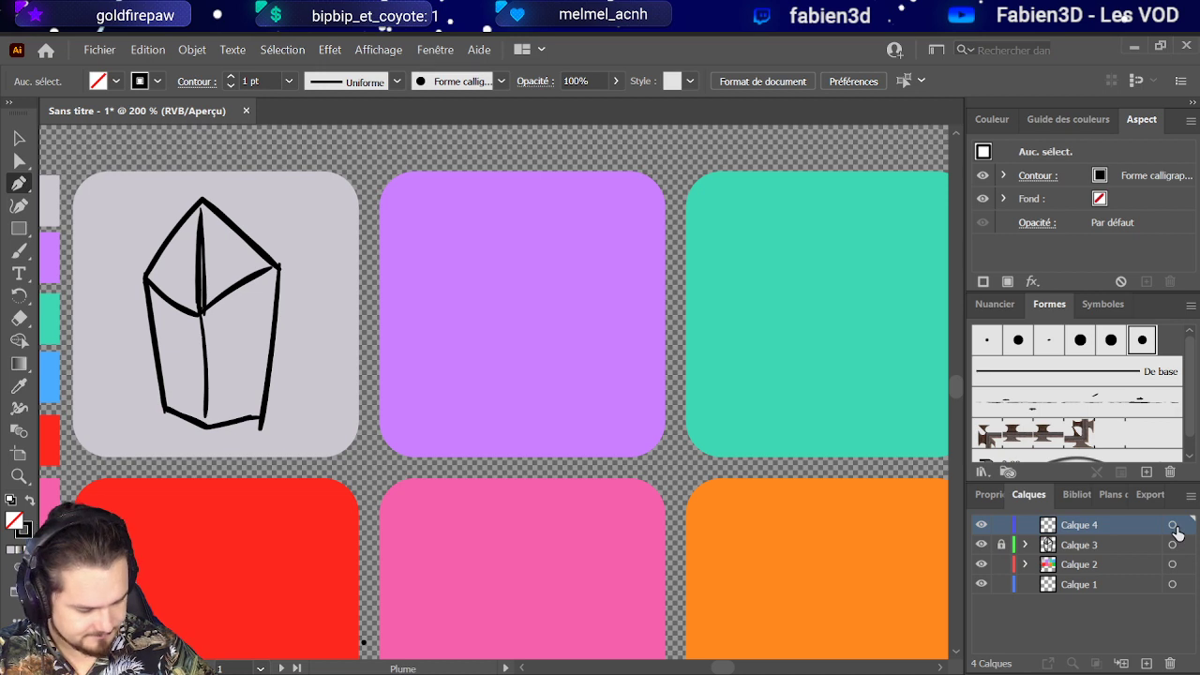
click(1171, 525)
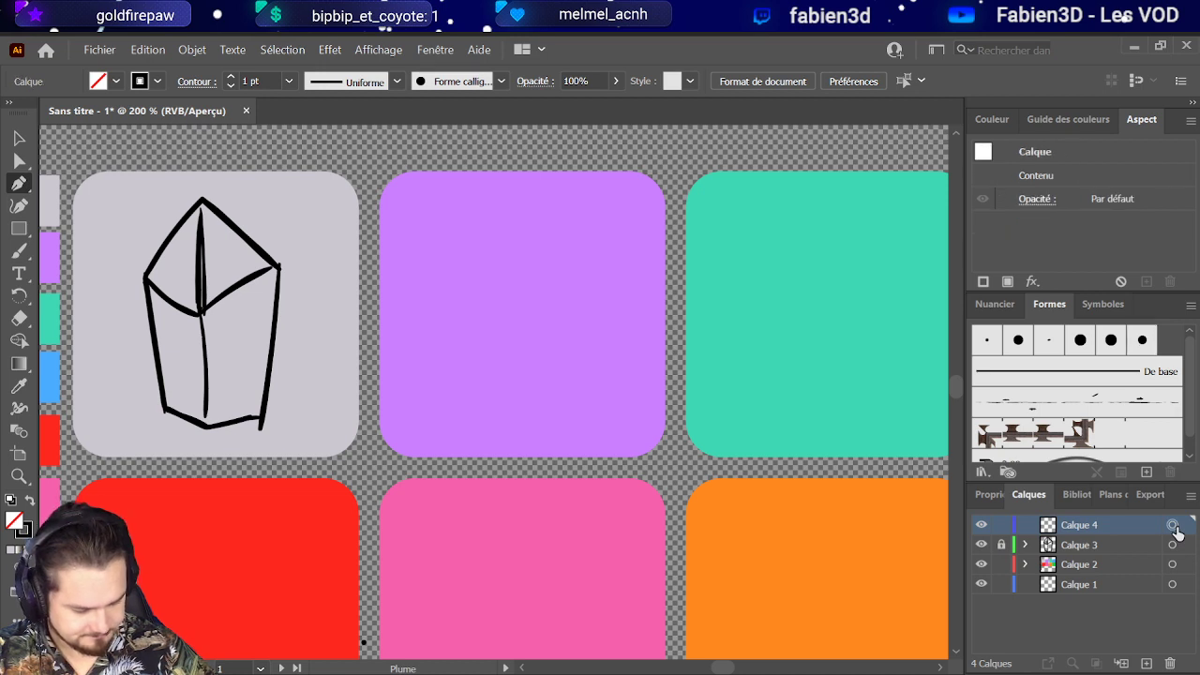
Step: Trace the crystal's outer contour as a closed six-cornered Pen path on Calque 4 and give it a solid beige fill
click(208, 426)
click(166, 409)
click(145, 279)
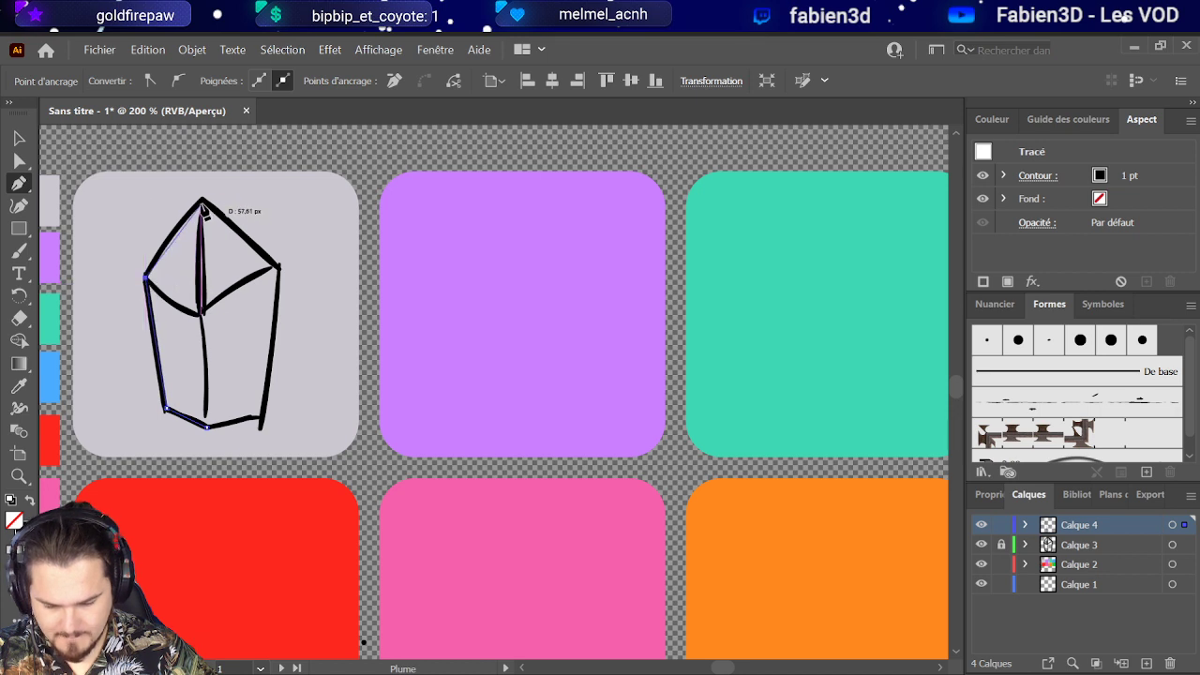
click(201, 198)
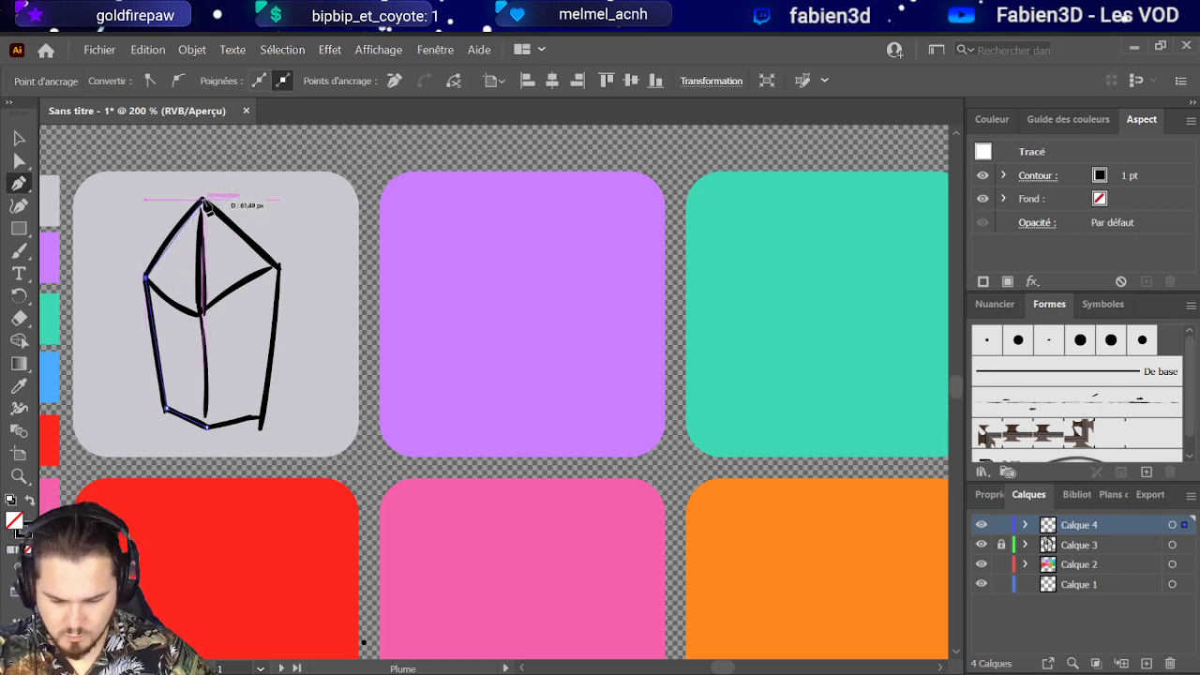
click(278, 268)
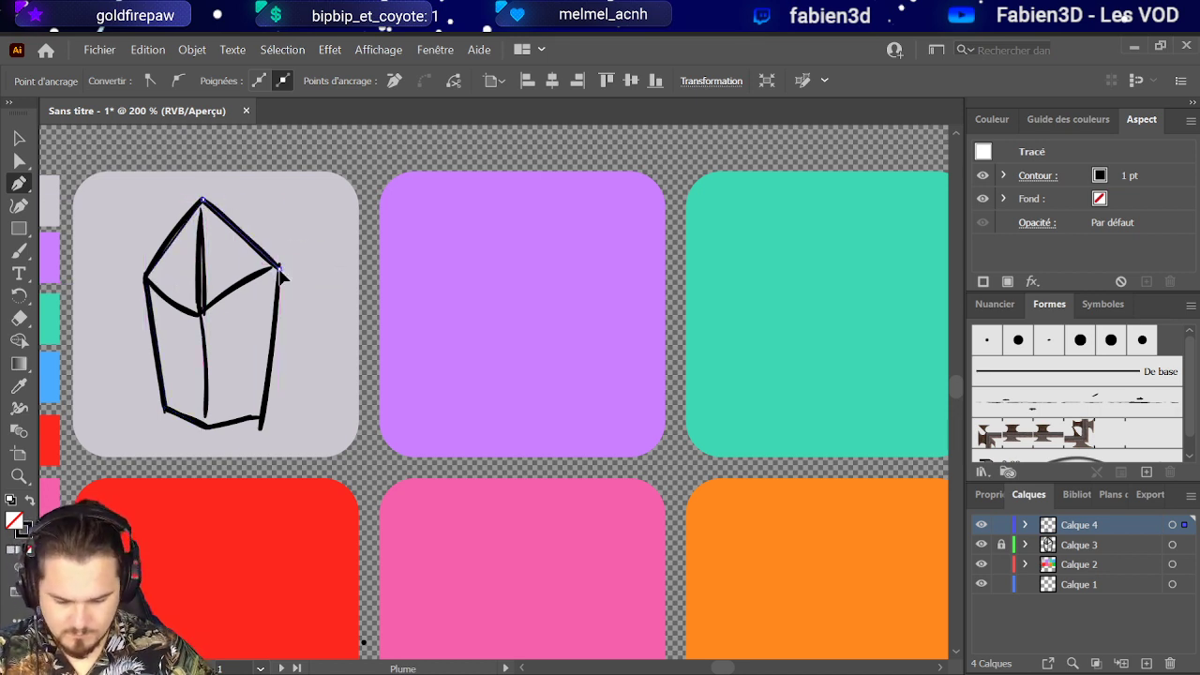
click(262, 419)
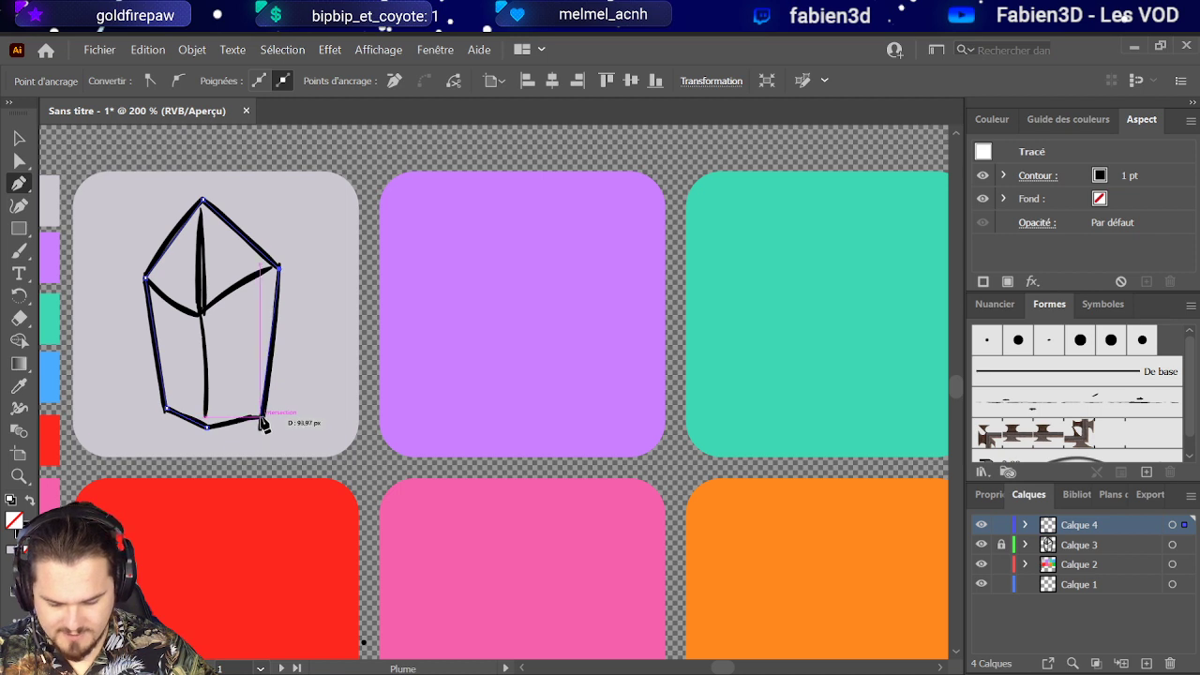
click(208, 425)
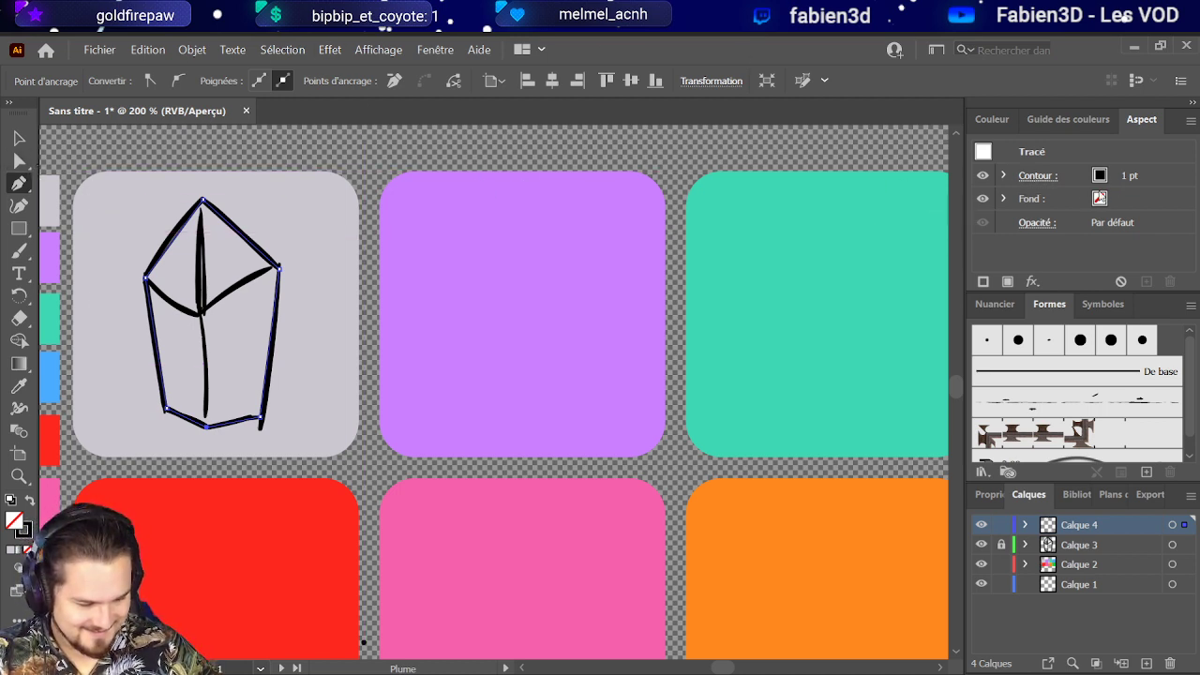
click(1101, 203)
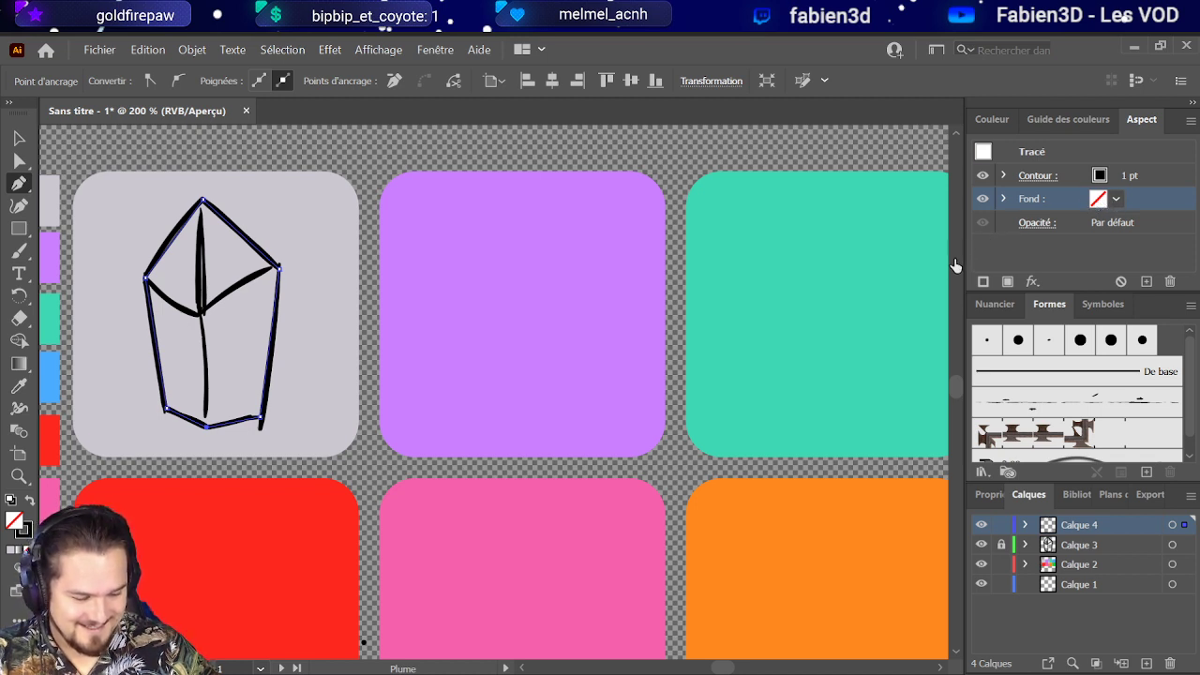
key(comma)
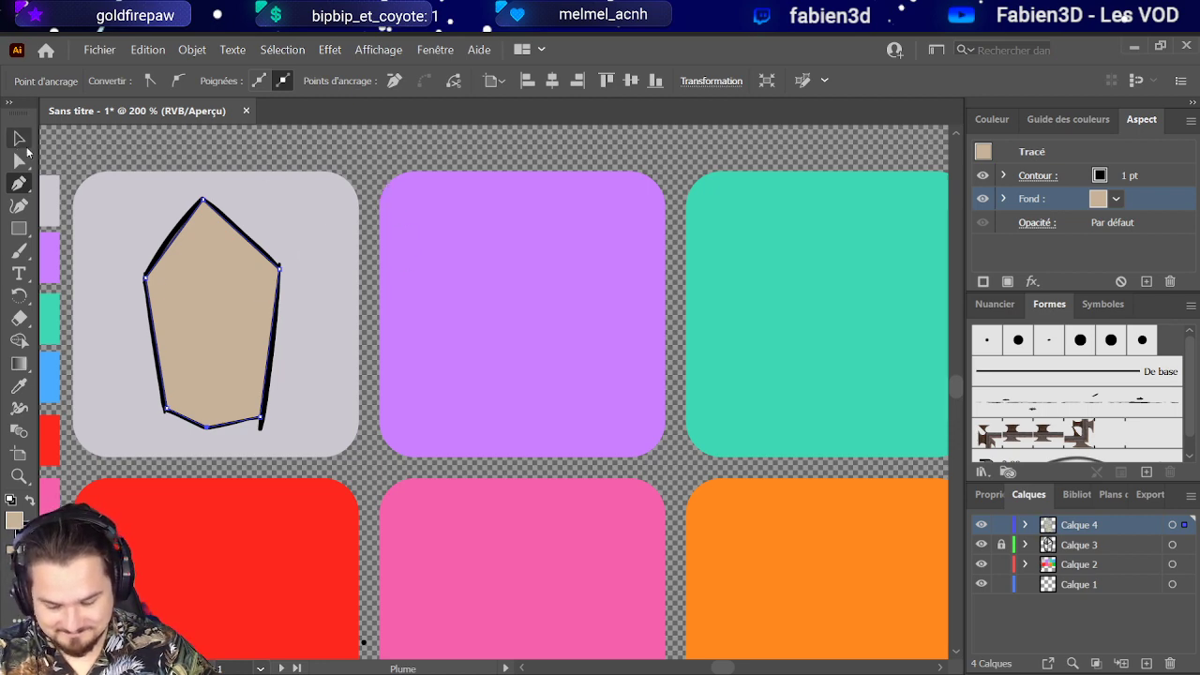
Step: Unlock Calque 3 and move the overshooting lower end of the crystal's right edge stroke up to the bottom corner
click(1080, 547)
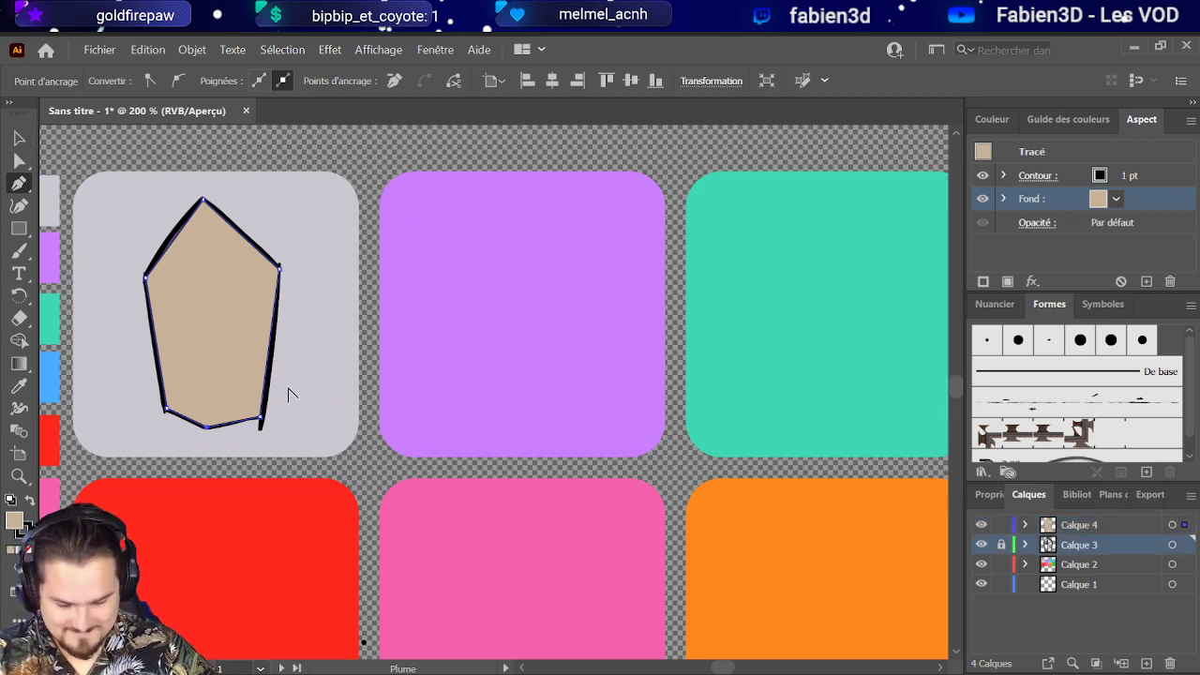
scroll(290, 394, down, 5)
scroll(281, 398, up, 4)
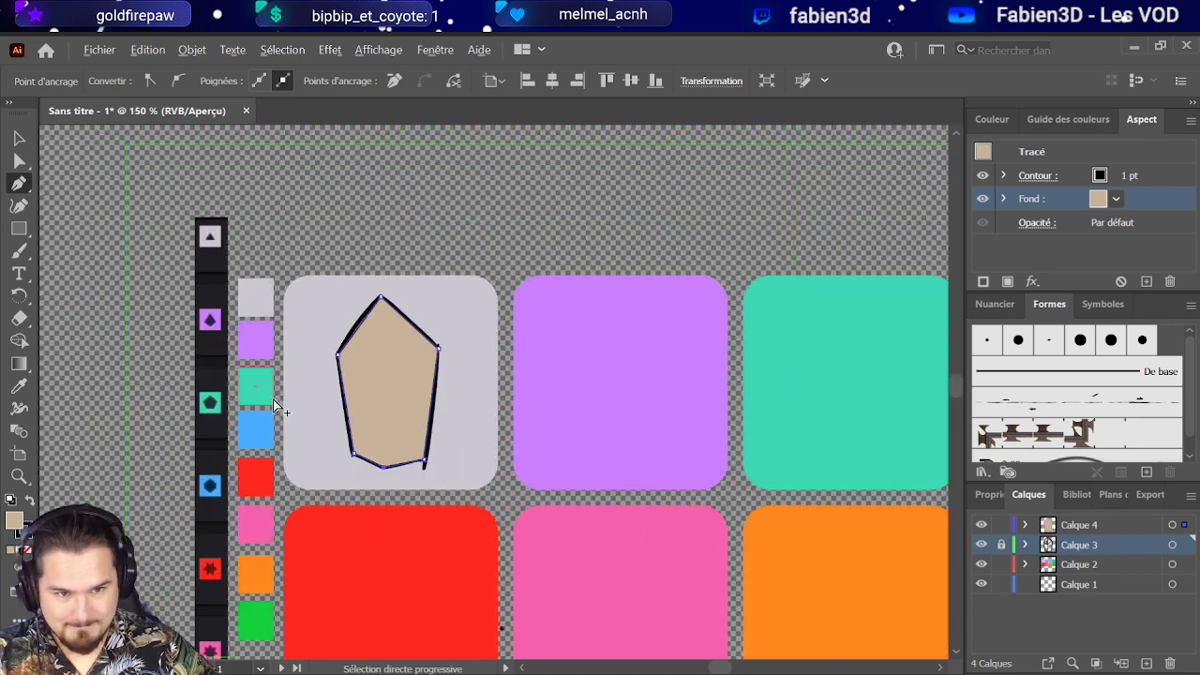
scroll(281, 408, up, 4)
scroll(403, 436, down, 3)
scroll(422, 439, up, 3)
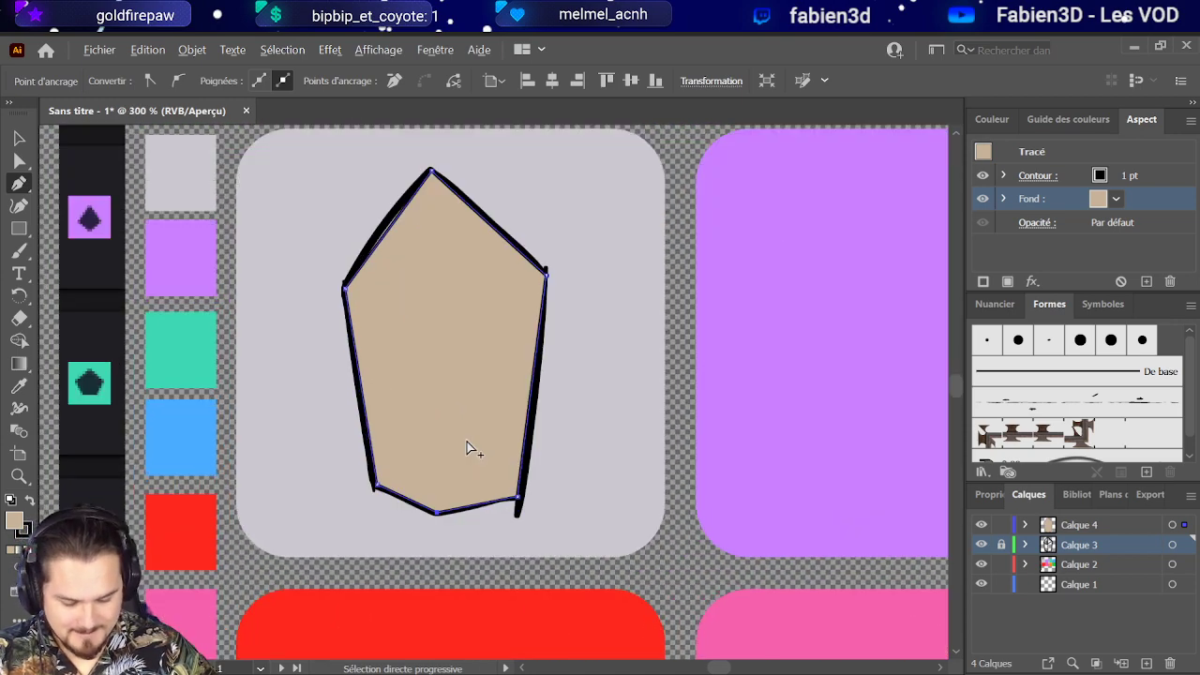
key(ctrl+shift+a)
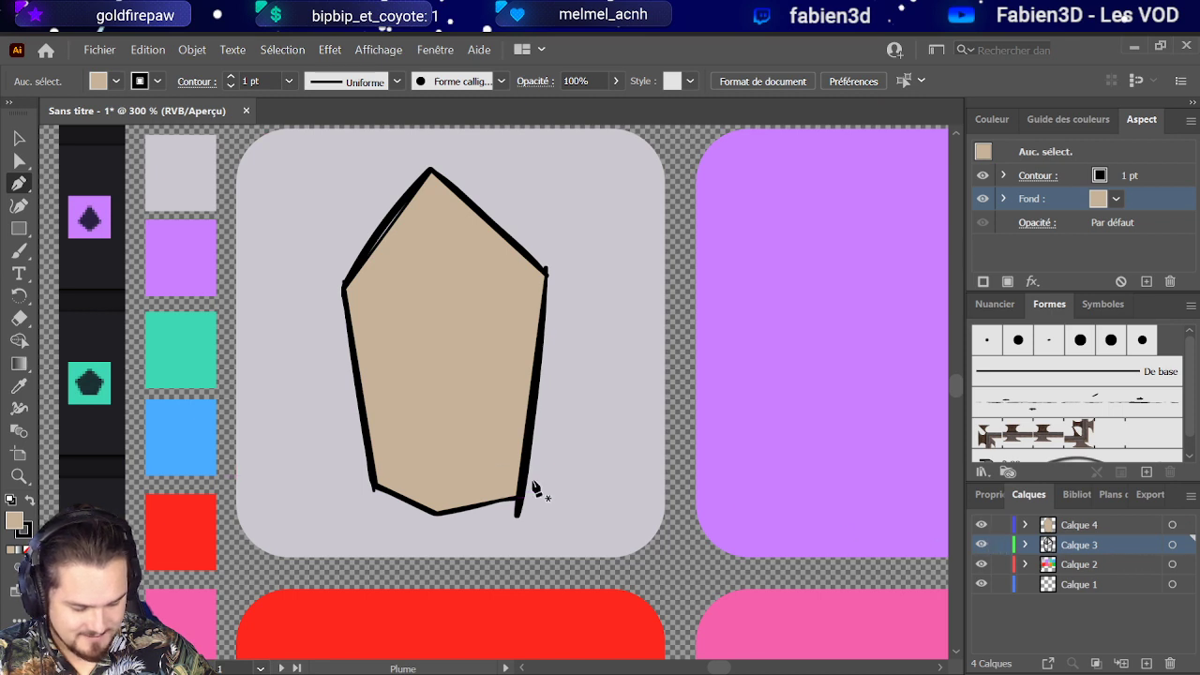
key(v)
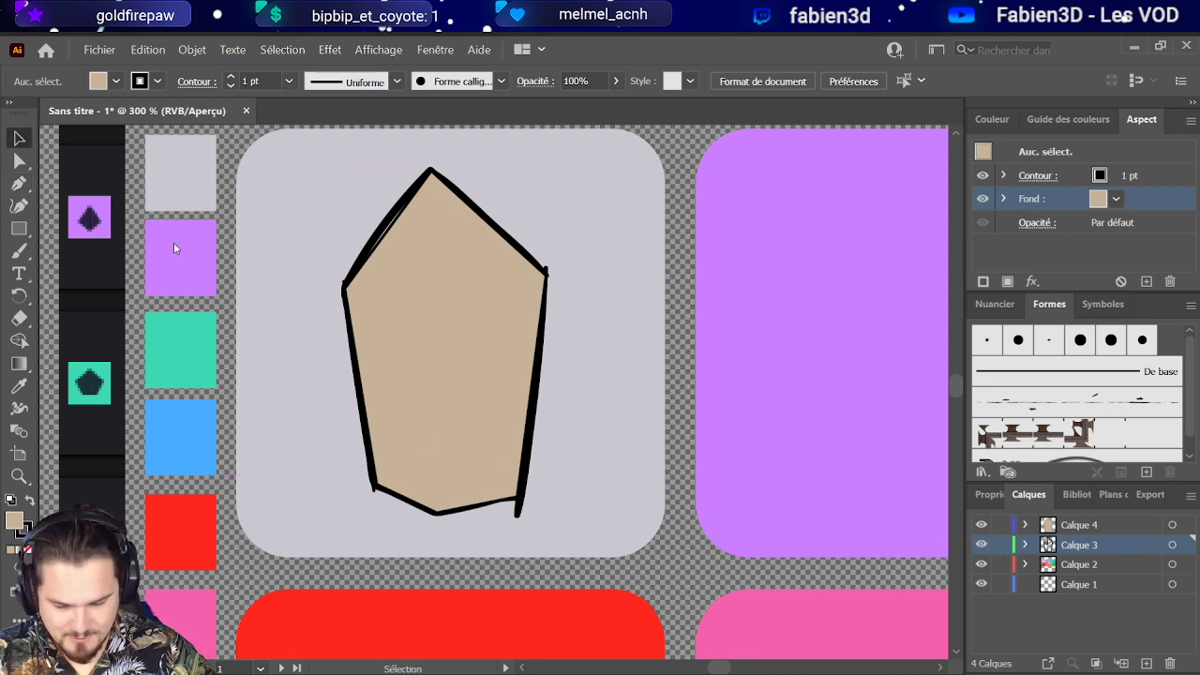
click(19, 160)
click(517, 513)
drag(516, 515, 520, 500)
scroll(535, 375, down, 1)
click(594, 235)
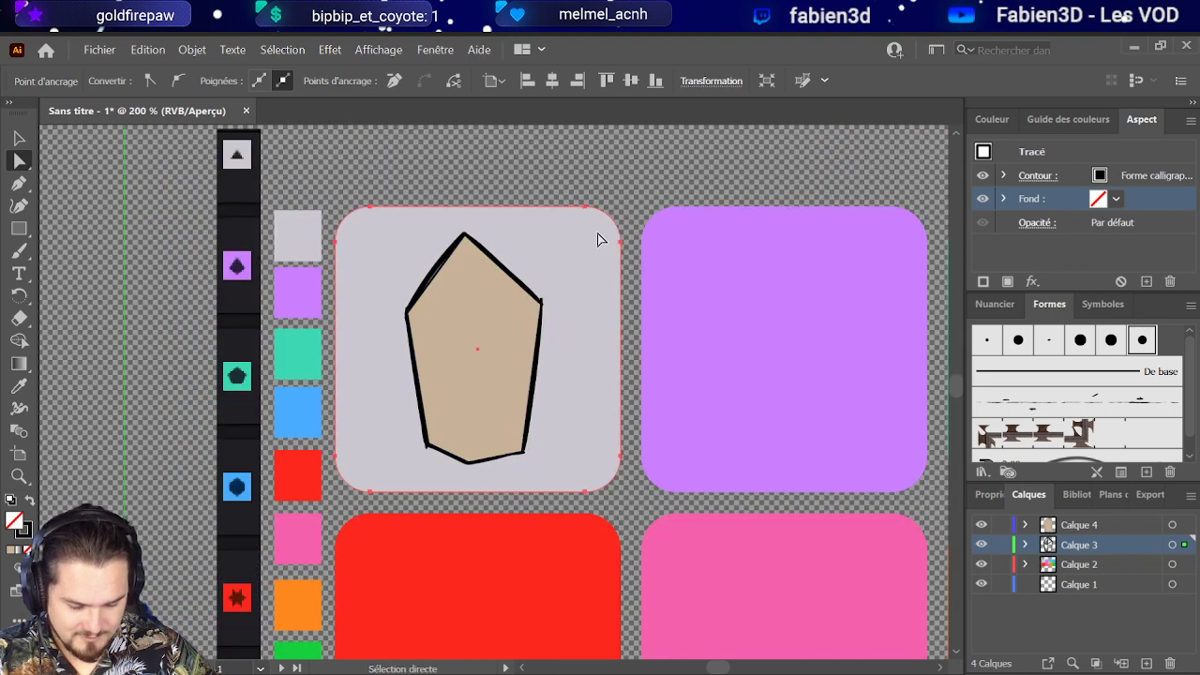
Step: Move the protruding upper anchor point of the right edge stroke down onto the crystal's right corner
scroll(570, 318, up, 2)
click(522, 292)
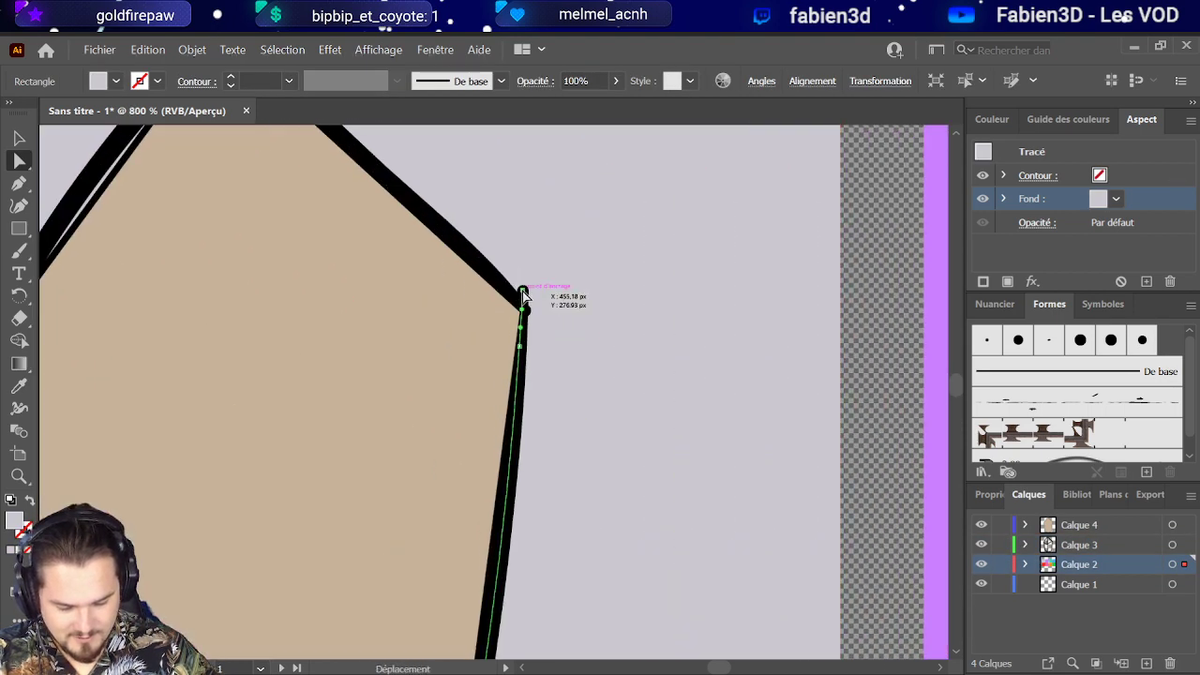
drag(523, 293, 525, 314)
Step: Reshape the curve of the crystal's upper-left edge stroke inward to close the gap beside the beige fill
scroll(525, 314, down, 3)
scroll(436, 284, up, 2)
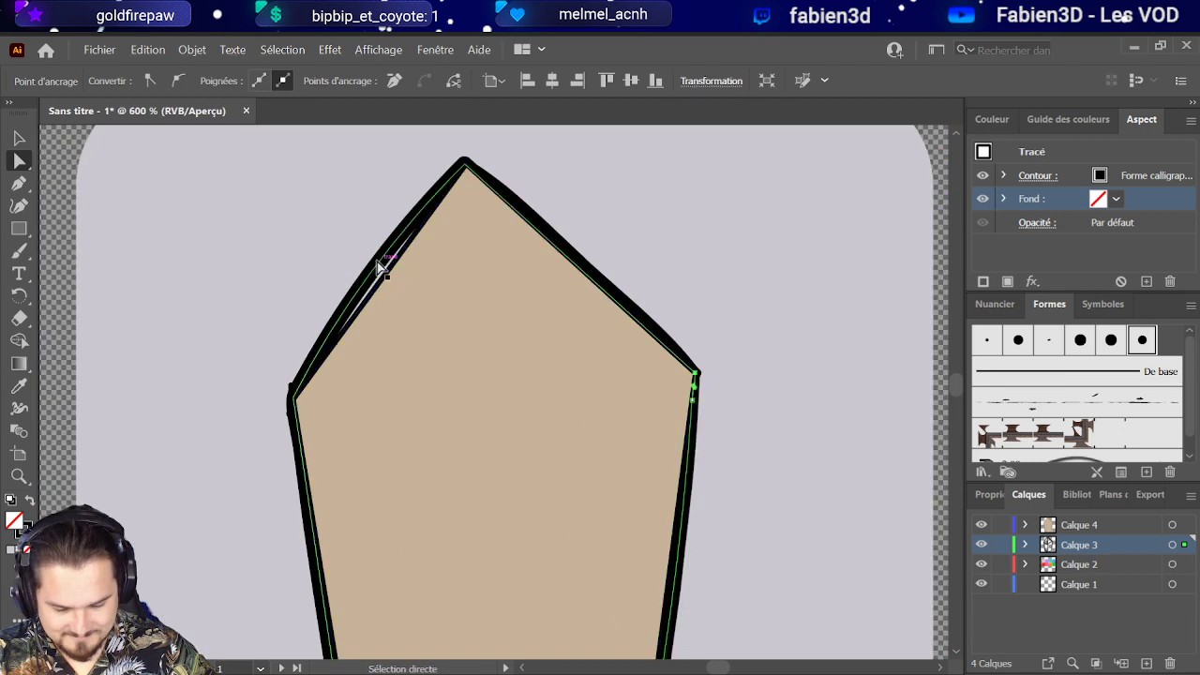
click(295, 398)
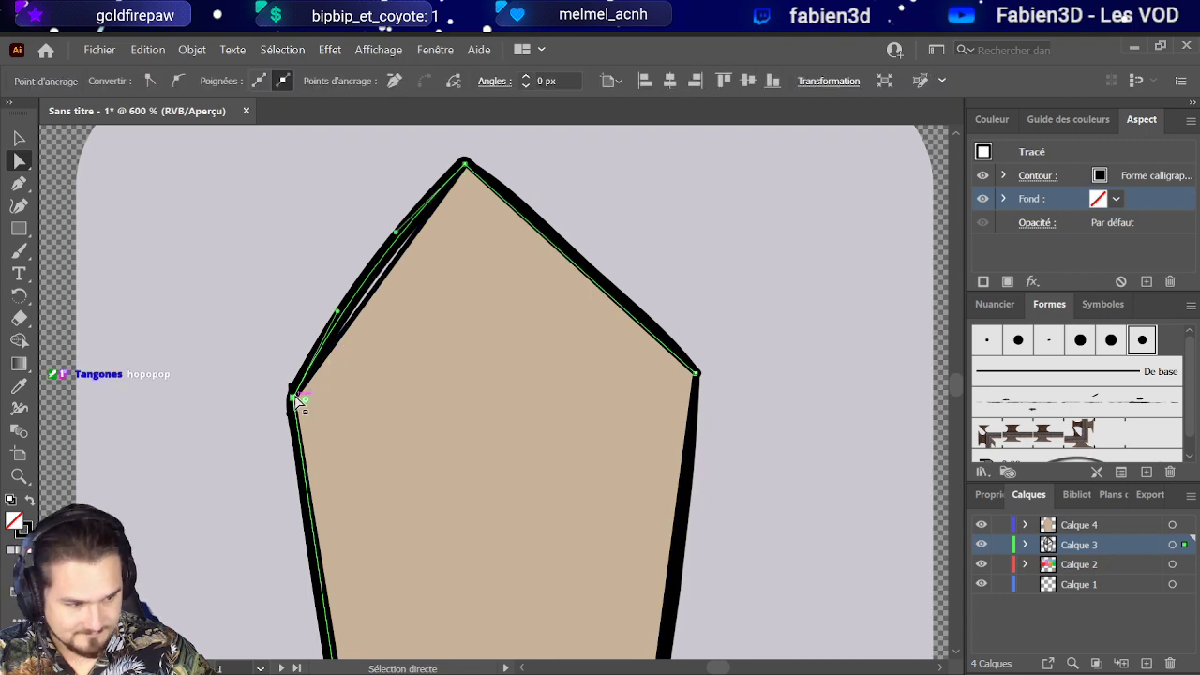
drag(396, 235, 406, 251)
scroll(407, 251, down, 6)
scroll(369, 415, up, 3)
click(542, 233)
Step: Move the overshooting lower end of the crystal's left edge stroke up onto the lower-left corner
scroll(360, 551, up, 4)
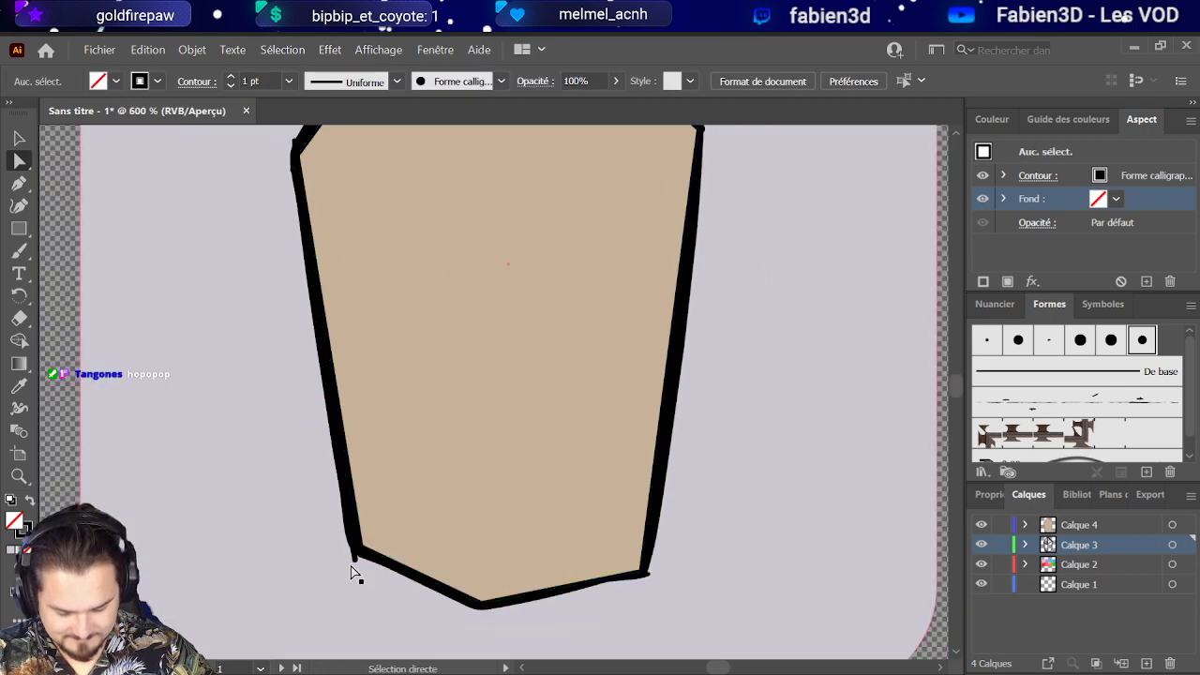
drag(356, 559, 357, 562)
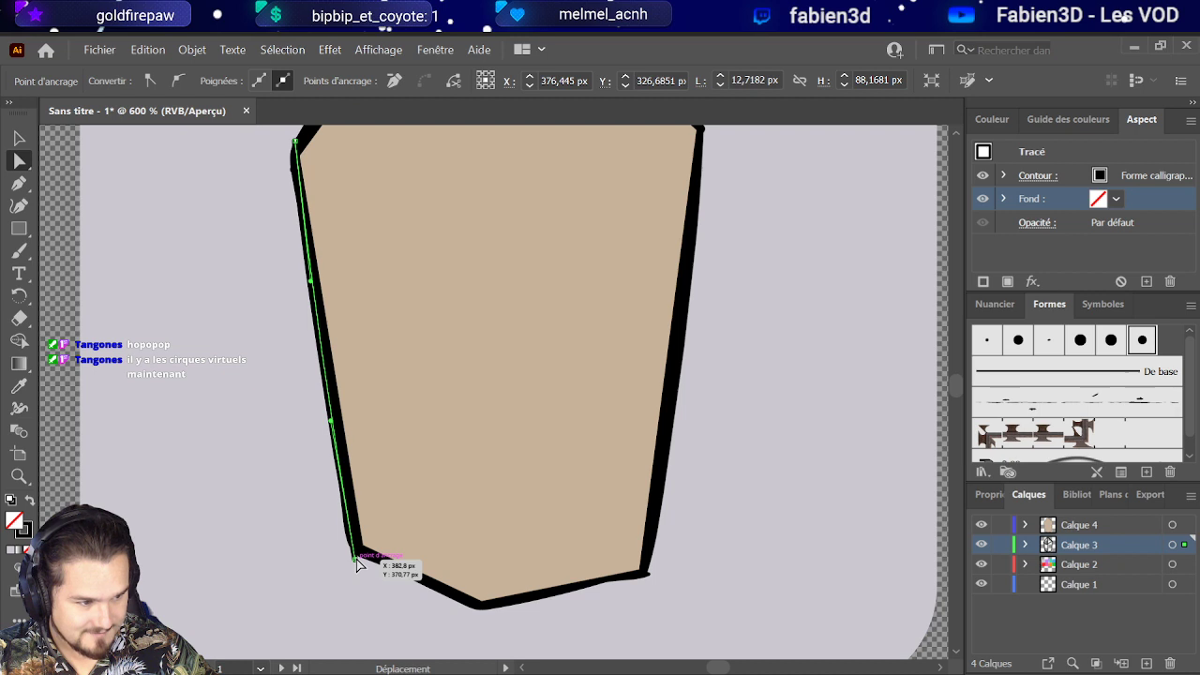
drag(357, 563, 350, 546)
scroll(350, 546, down, 2)
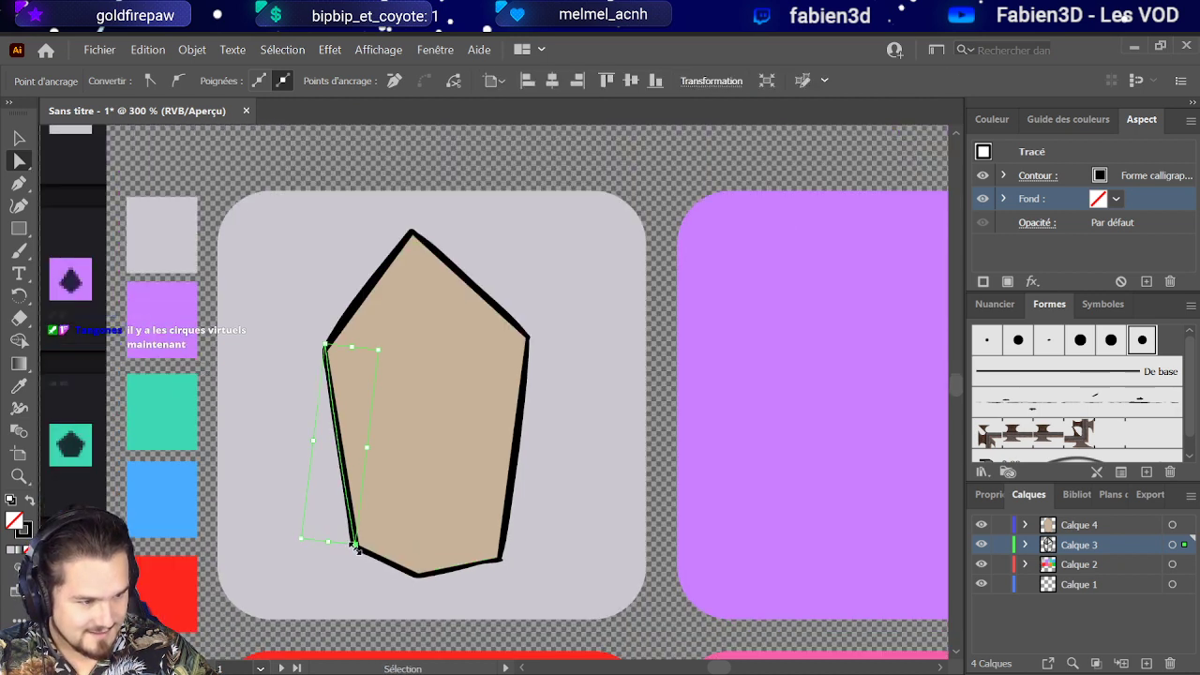
scroll(403, 542, down, 1)
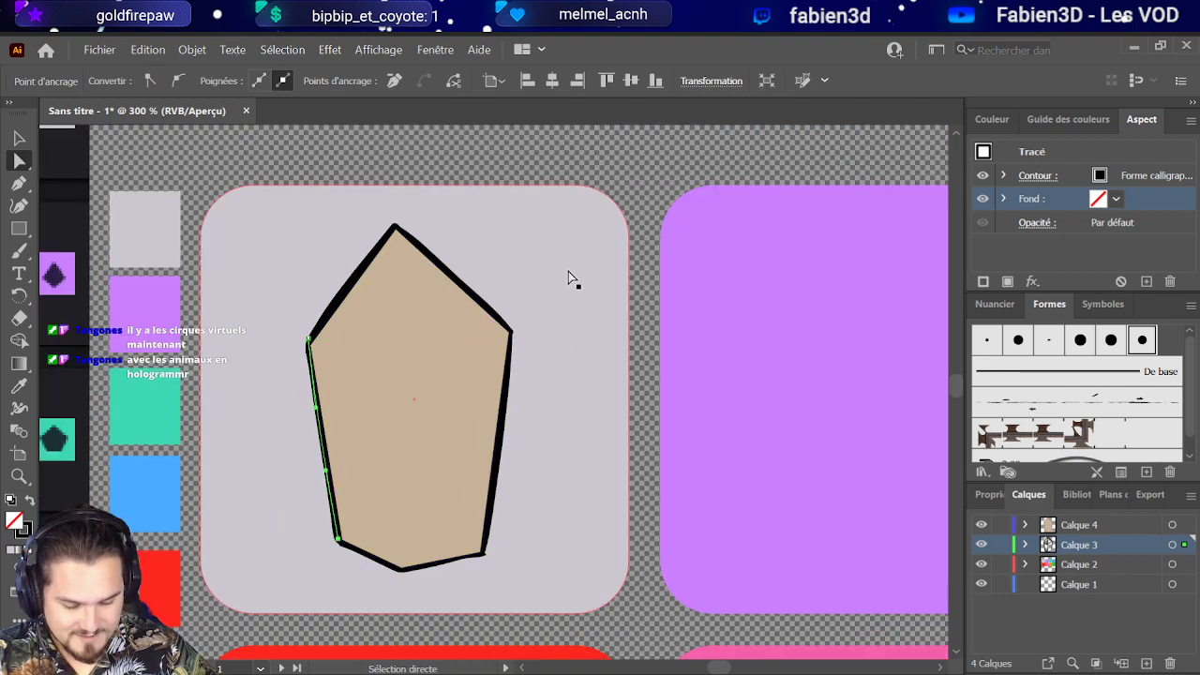
click(568, 270)
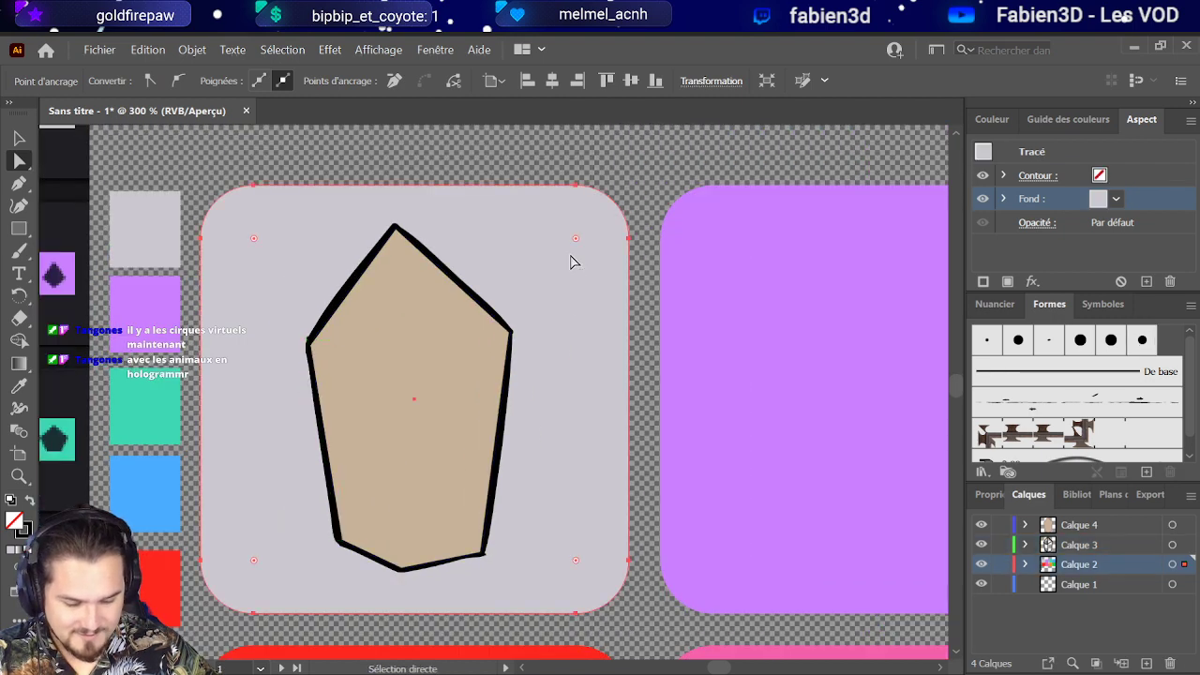
Step: Nudge the crystal's roof stroke slightly toward the left corner and deselect it
scroll(391, 364, down, 1)
scroll(391, 363, up, 3)
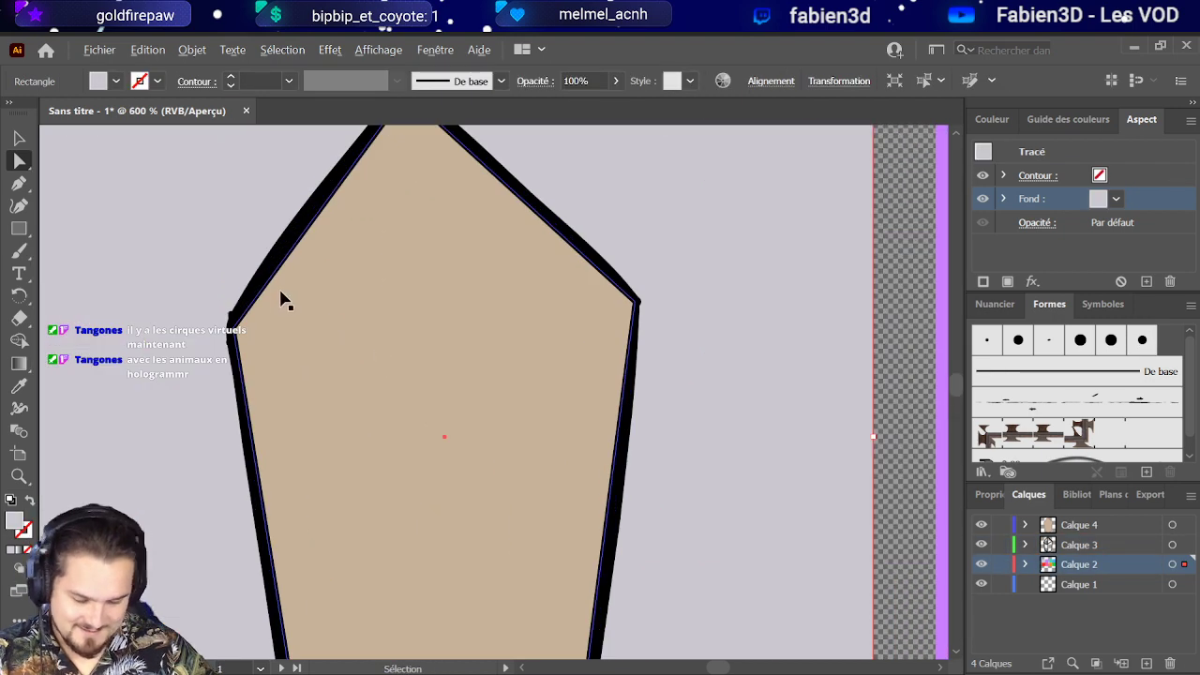
click(232, 319)
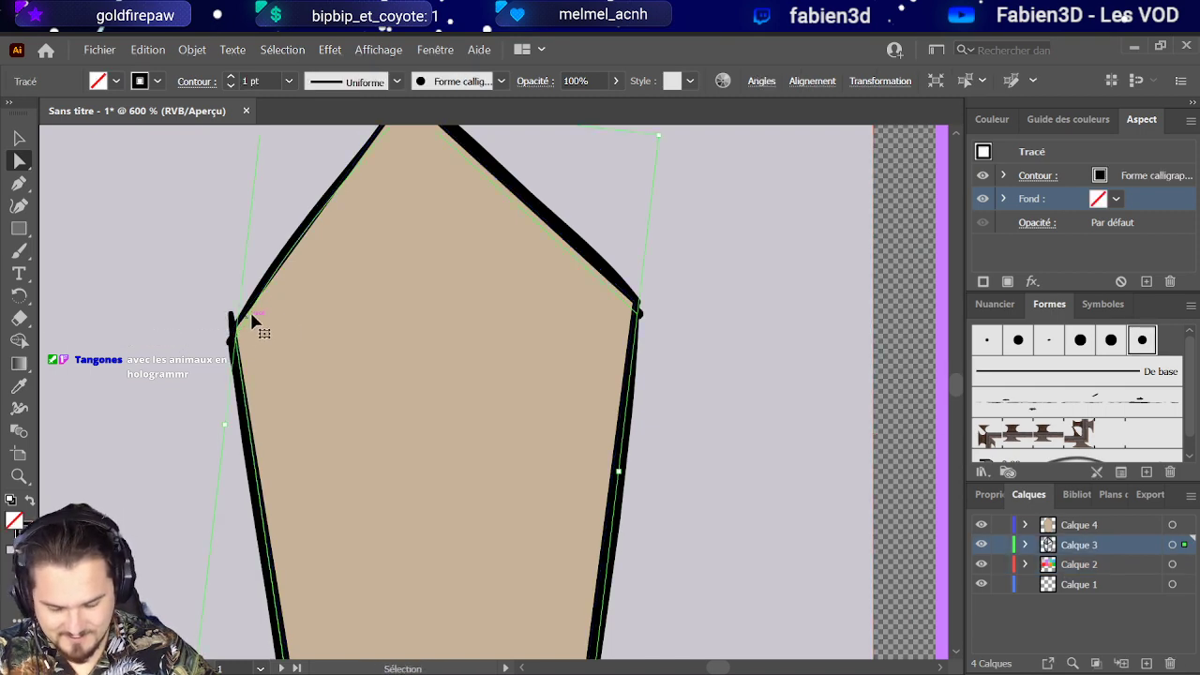
click(618, 244)
scroll(463, 407, down, 3)
scroll(495, 415, up, 1)
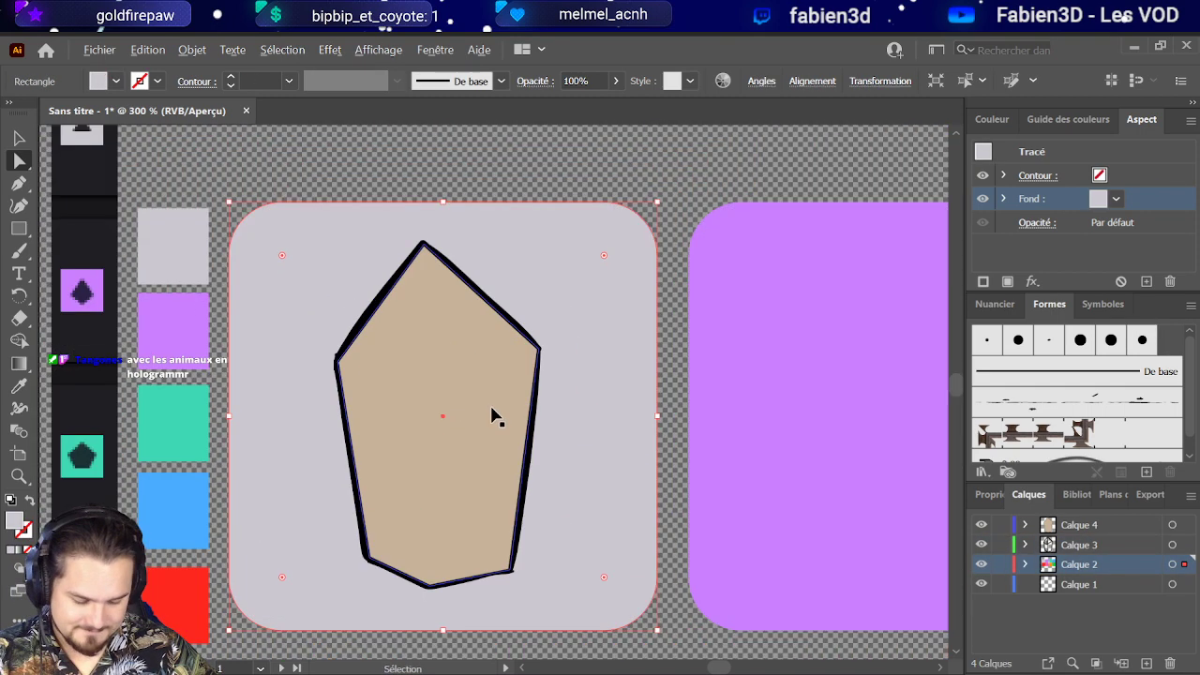
Step: Set up the Paintbrush with a light grey stroke and add a new layer above Calque 4 for the facet lines
click(19, 250)
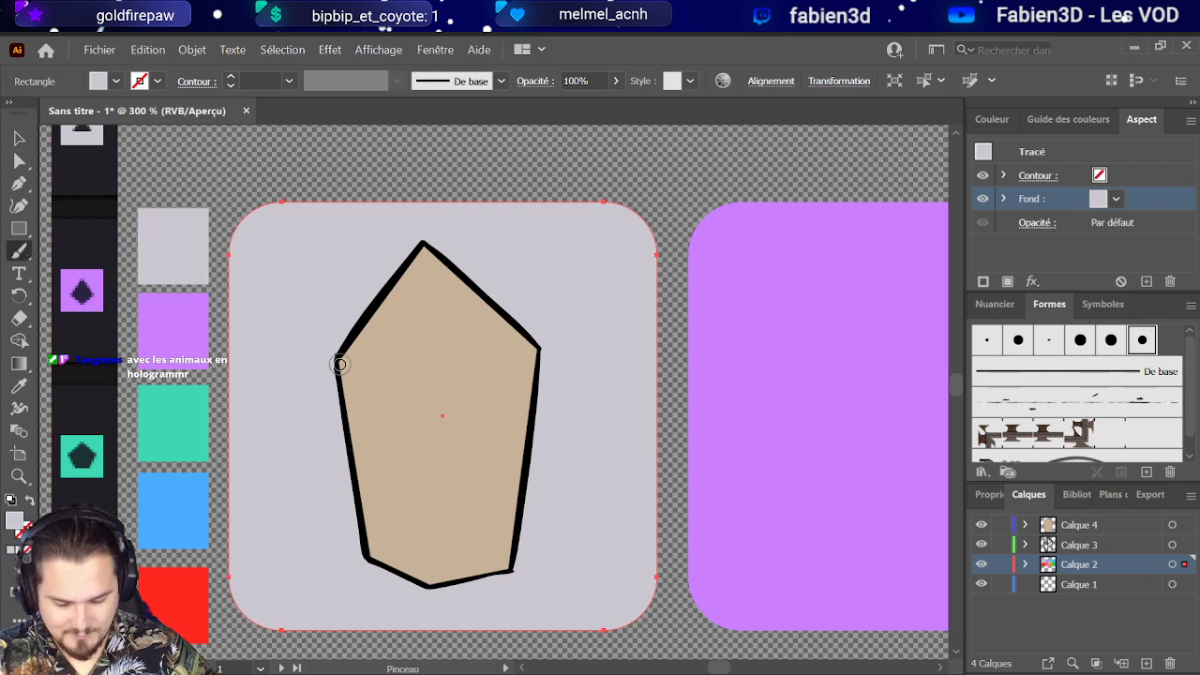
drag(348, 347, 429, 417)
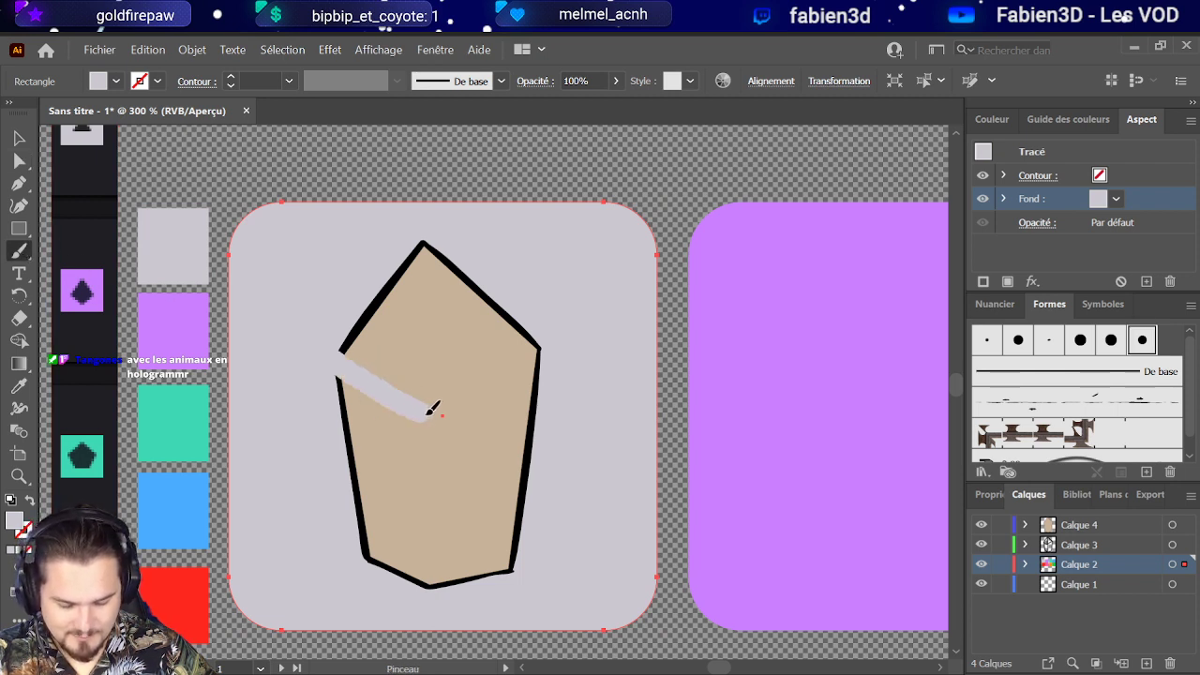
click(1145, 546)
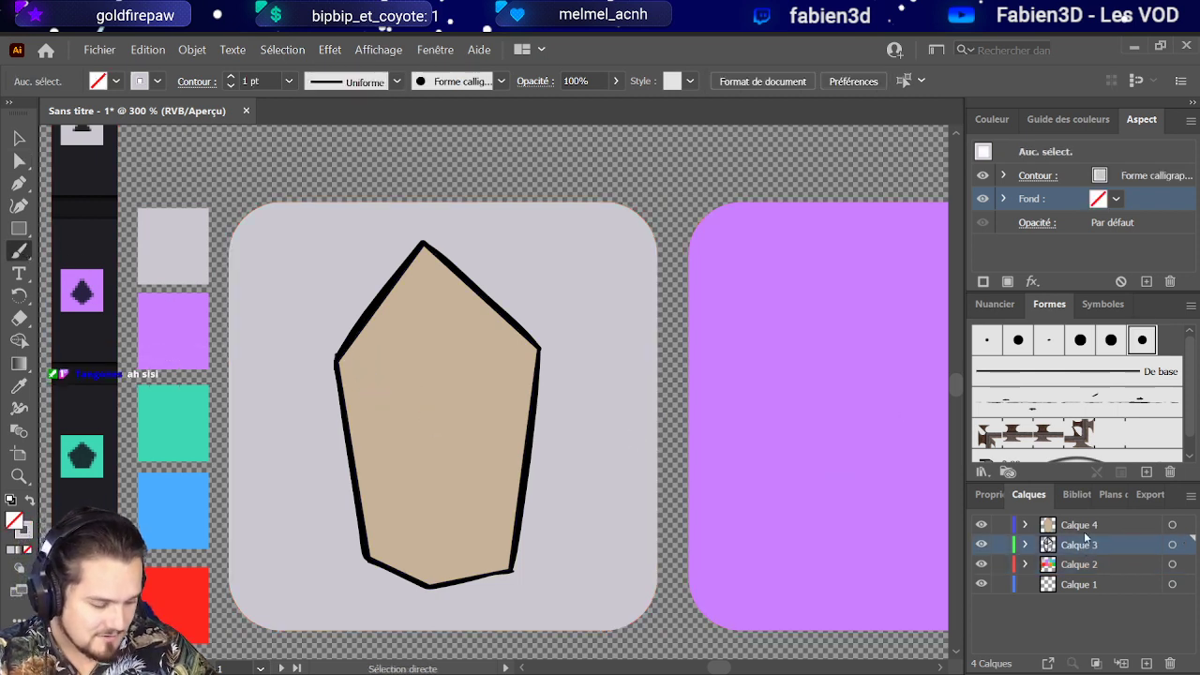
click(1148, 525)
click(1146, 663)
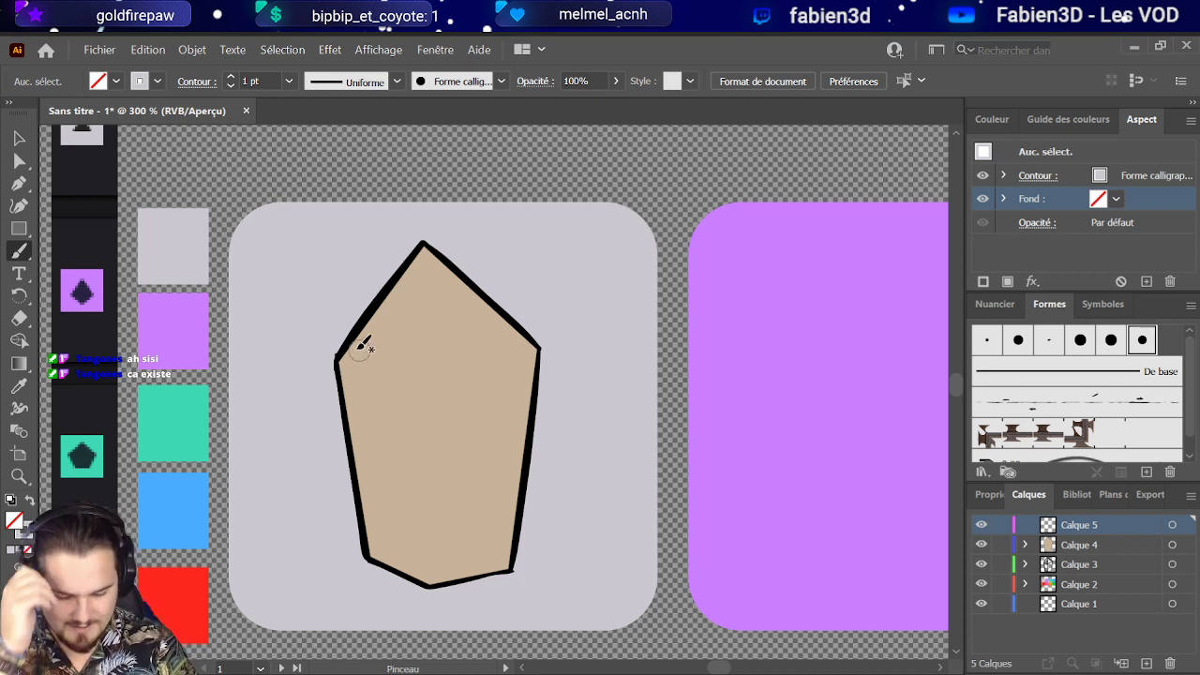
Step: Paint light grey facet lines along the upper-left edge, down from the peak, and inward from the left and right corners
drag(337, 358, 403, 379)
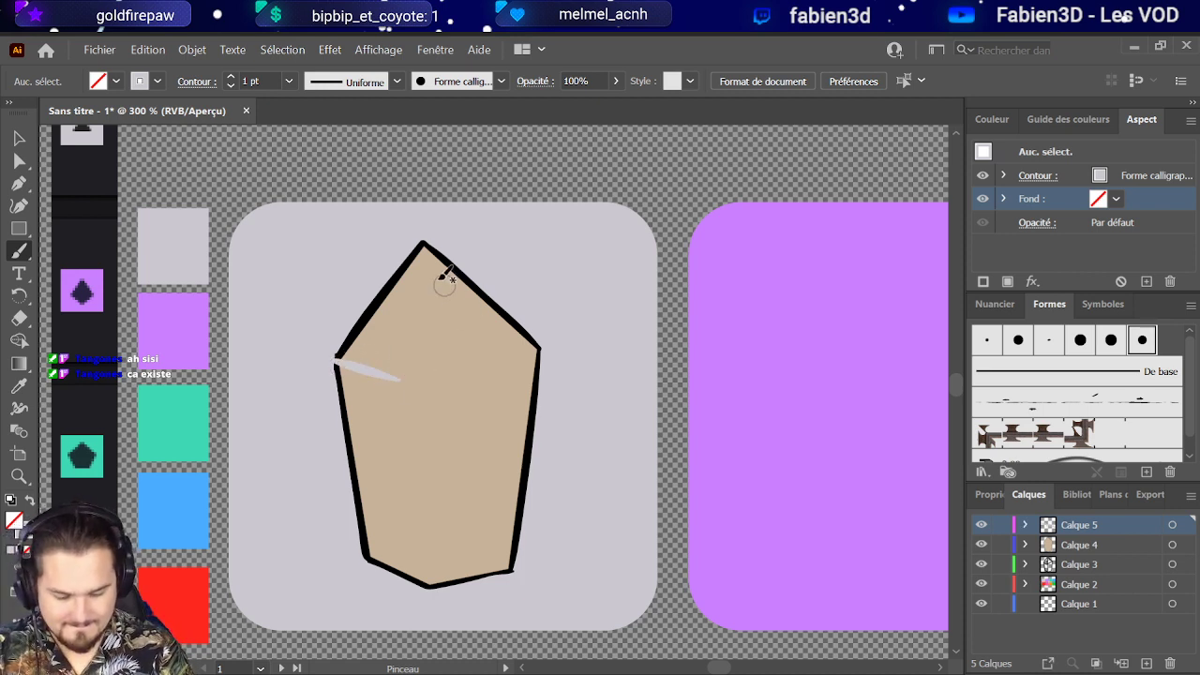
key(ctrl+z)
mouse_move(342, 355)
mouse_down()
mouse_move(419, 265)
mouse_move(431, 384)
mouse_up()
mouse_move(348, 353)
mouse_down()
mouse_move(401, 353)
mouse_move(402, 365)
mouse_up()
key(ctrl+z)
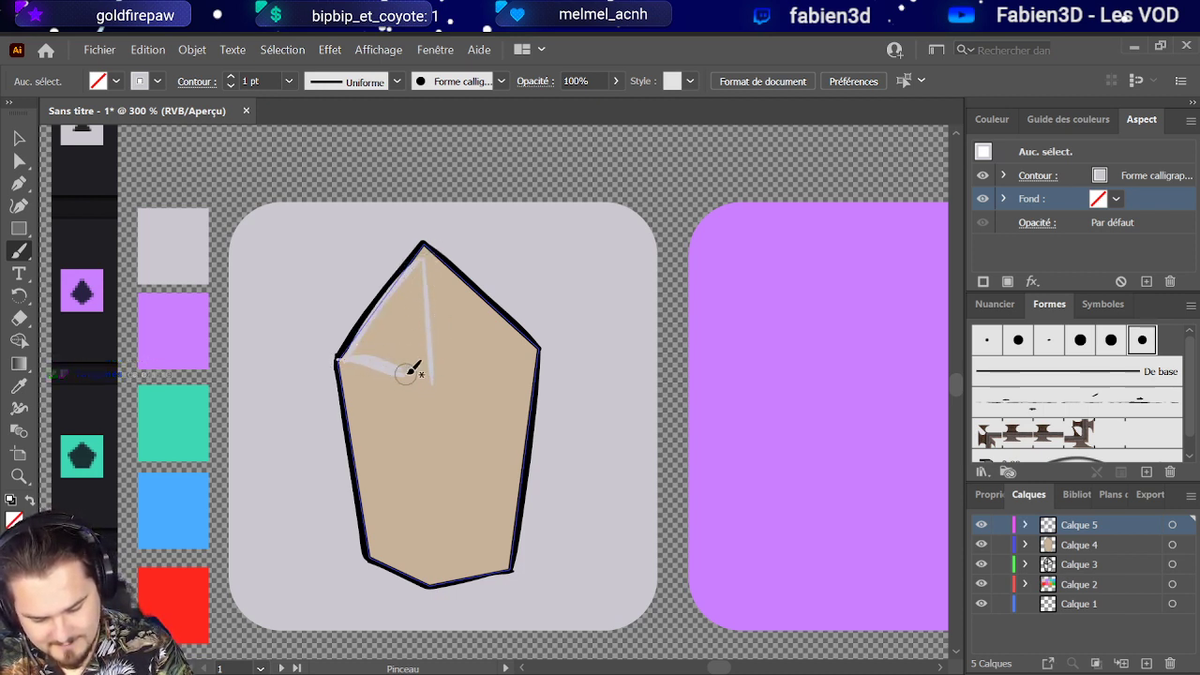
key(ctrl+shift+a)
mouse_move(345, 358)
mouse_down()
mouse_move(419, 378)
mouse_move(343, 360)
mouse_move(414, 379)
mouse_move(411, 361)
mouse_move(539, 345)
mouse_up()
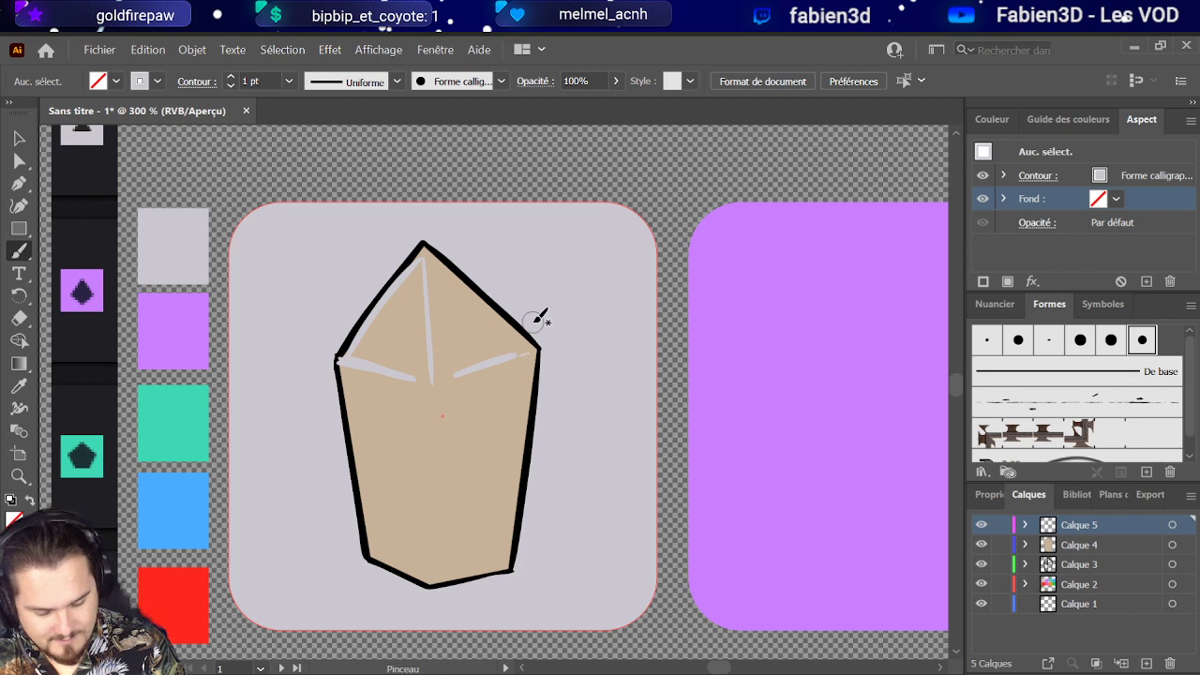
Step: Paint a light grey central ridge line from the crystal's bottom corner up to the meeting point of the facets
drag(434, 386, 446, 418)
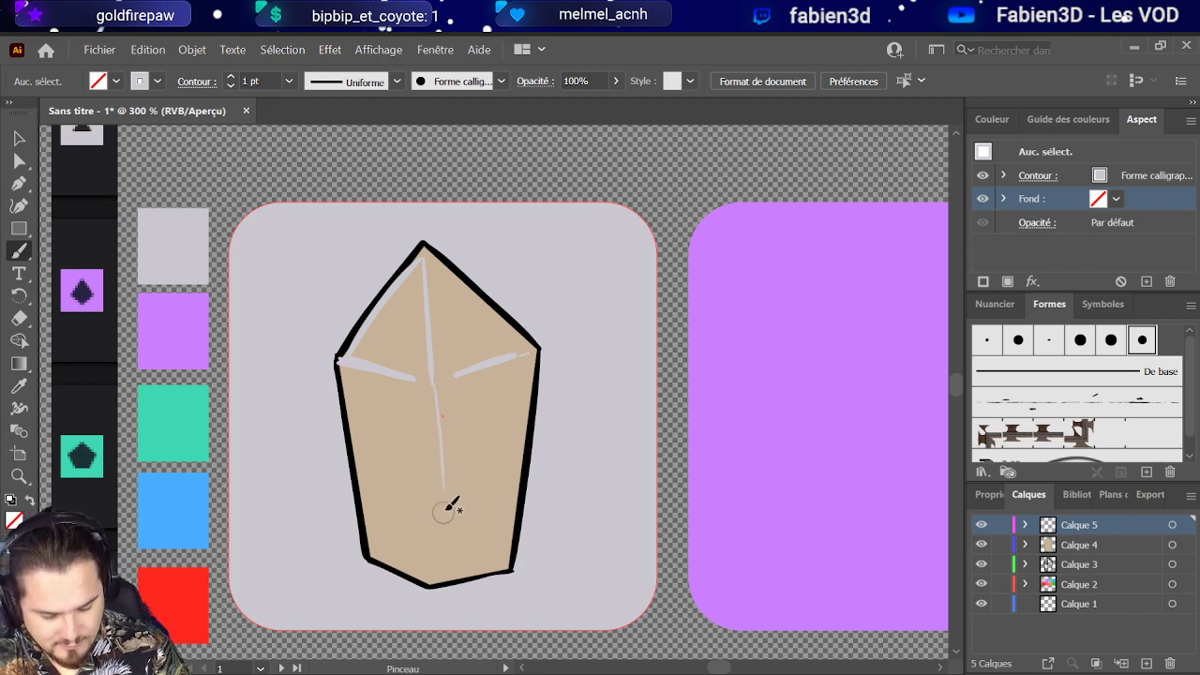
drag(429, 576, 438, 452)
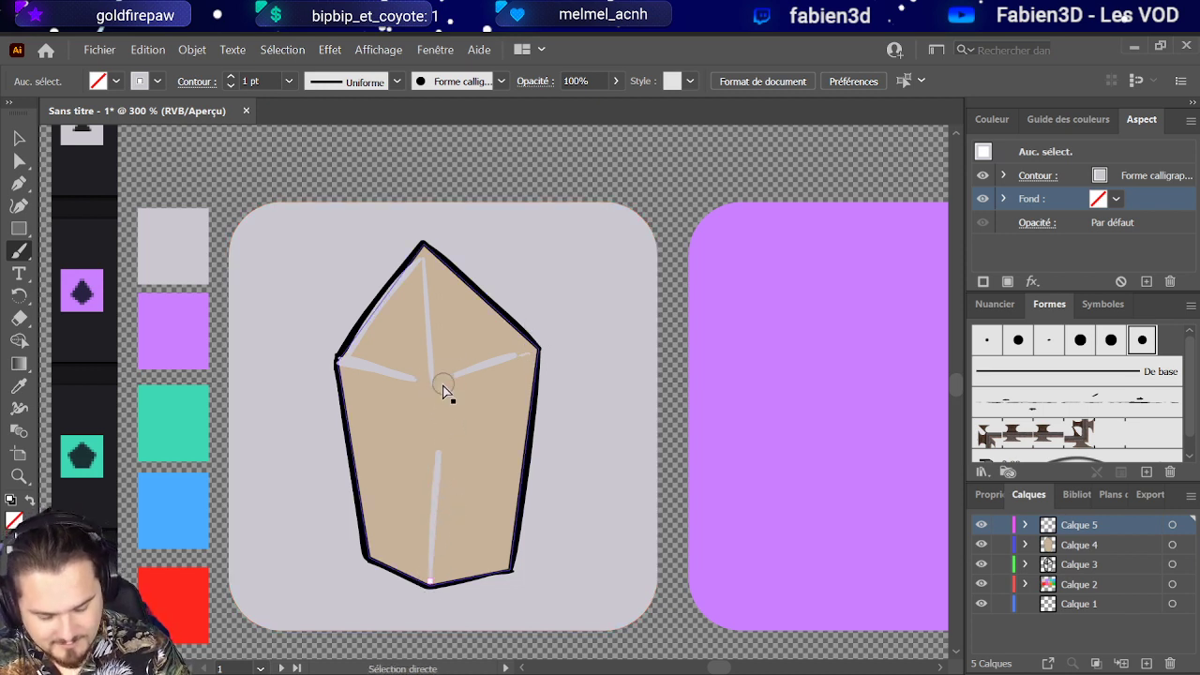
key(ctrl+z)
drag(429, 581, 444, 398)
key(ctrl+z)
drag(430, 581, 432, 393)
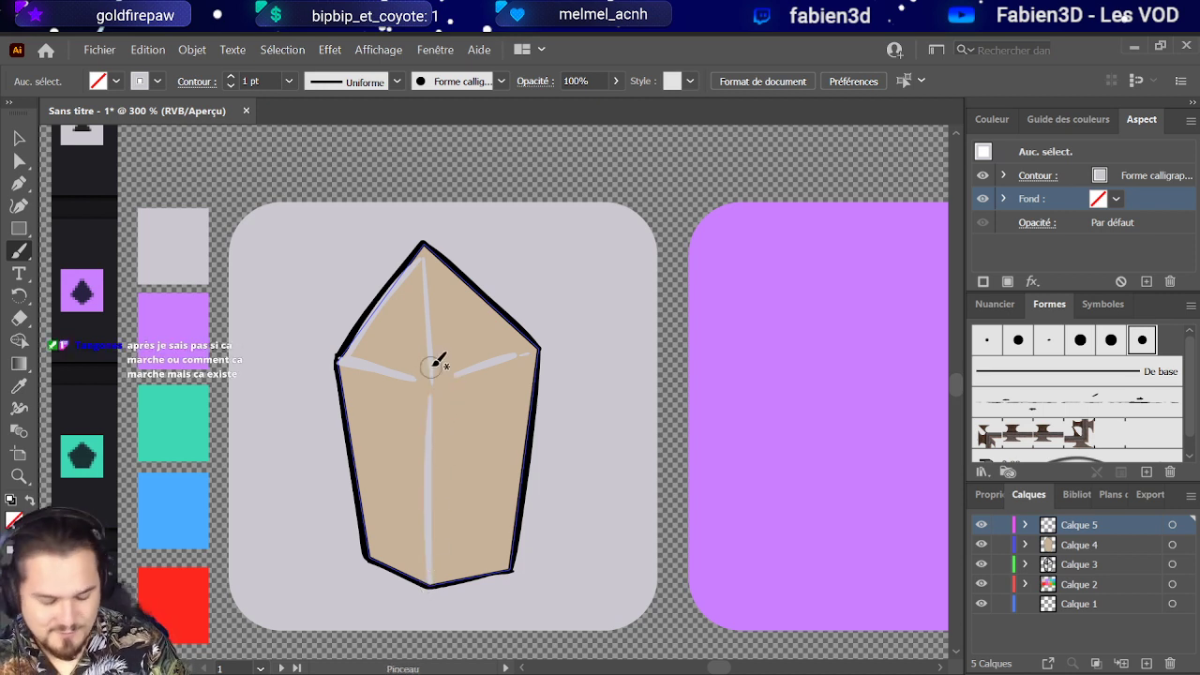
Step: Try hatching the crystal's upper-left and lower-right facets with light grey brush strokes
mouse_move(427, 319)
mouse_down()
mouse_move(383, 330)
mouse_move(366, 360)
mouse_move(383, 367)
mouse_move(406, 328)
mouse_up()
key(ctrl+z)
key(ctrl+z)
key(ctrl+z)
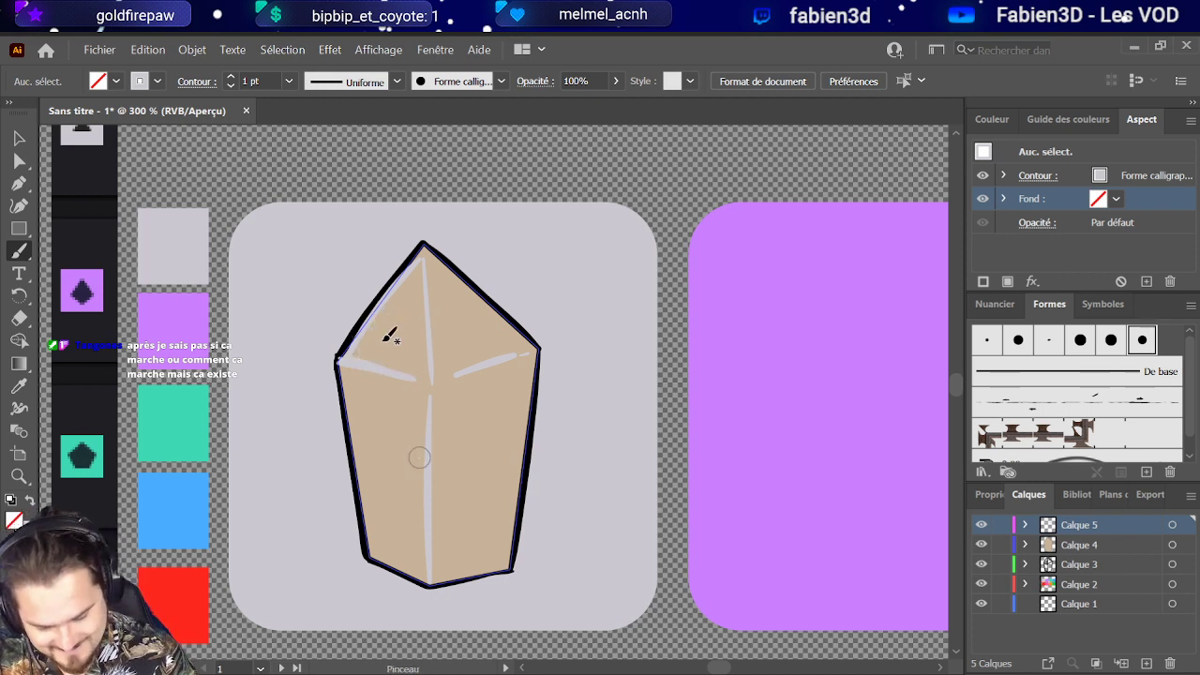
mouse_move(383, 364)
mouse_down()
mouse_move(396, 347)
mouse_move(375, 321)
mouse_move(394, 310)
mouse_move(385, 343)
mouse_move(370, 315)
mouse_move(403, 371)
mouse_move(404, 332)
mouse_move(415, 364)
mouse_move(388, 325)
mouse_up()
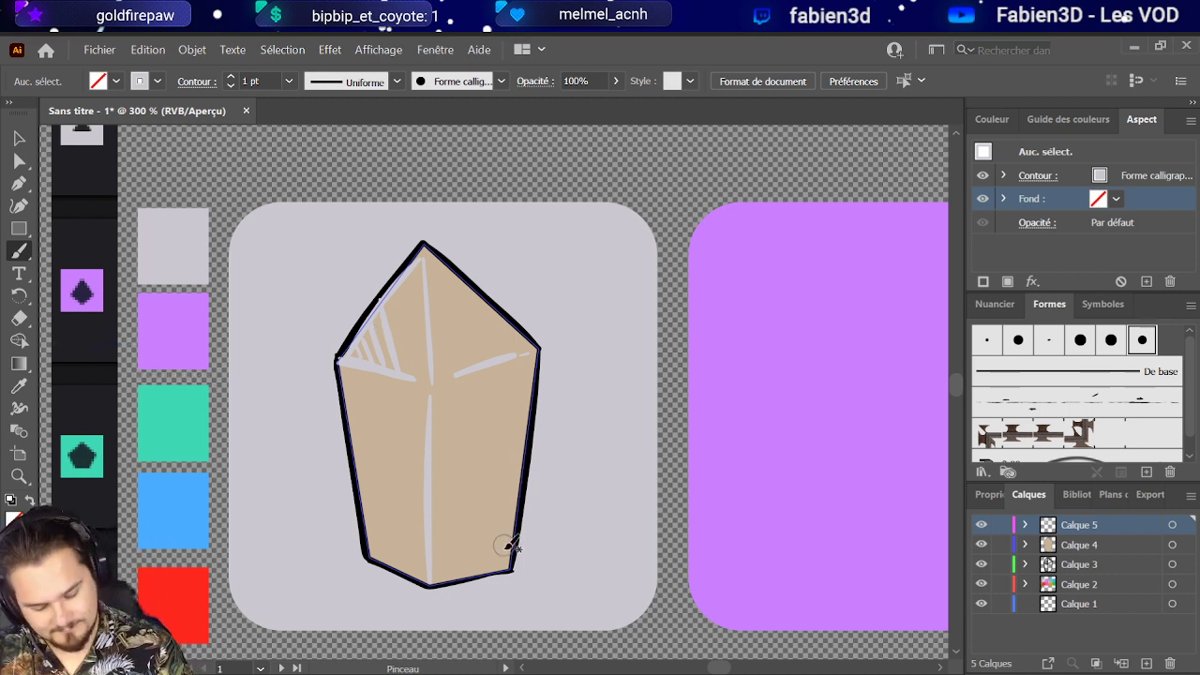
mouse_move(500, 565)
mouse_down()
mouse_move(514, 533)
mouse_move(476, 572)
mouse_move(519, 498)
mouse_move(457, 582)
mouse_move(530, 450)
mouse_move(441, 573)
mouse_move(520, 413)
mouse_move(433, 543)
mouse_move(492, 413)
mouse_move(427, 489)
mouse_move(482, 383)
mouse_up()
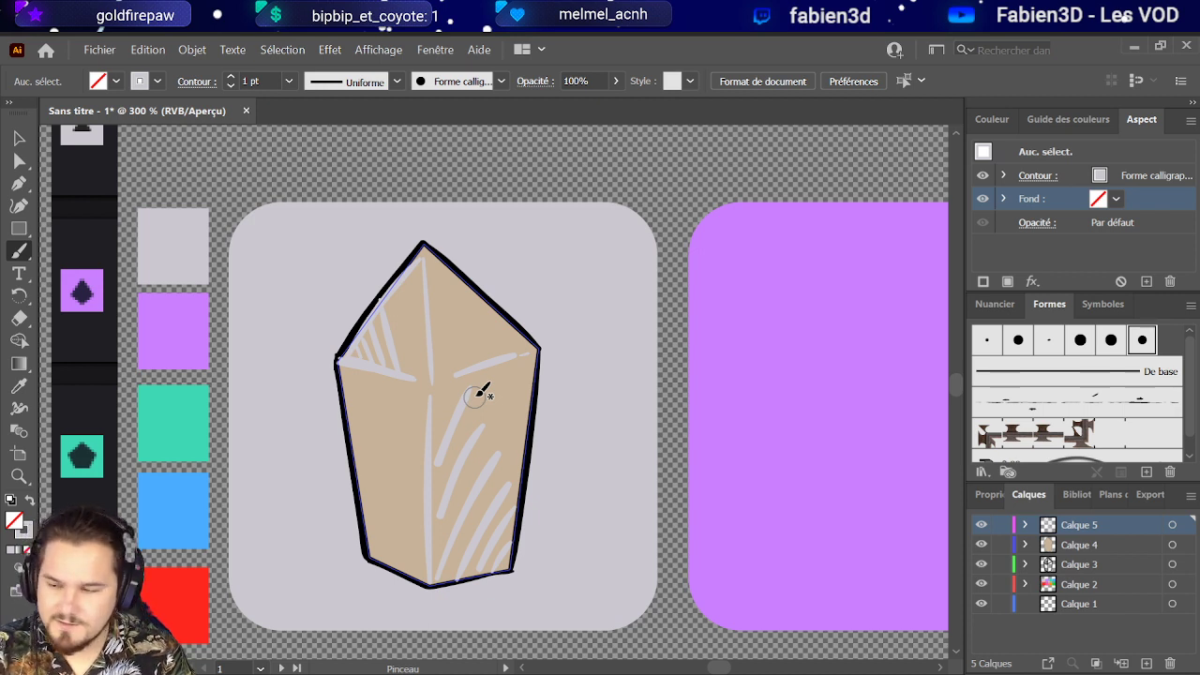
Step: Undo all the hatch strokes on both facets, keeping only the facet lines
key(ctrl+z)
key(ctrl+z)
key(ctrl+z)
key(ctrl+z)
key(ctrl+z)
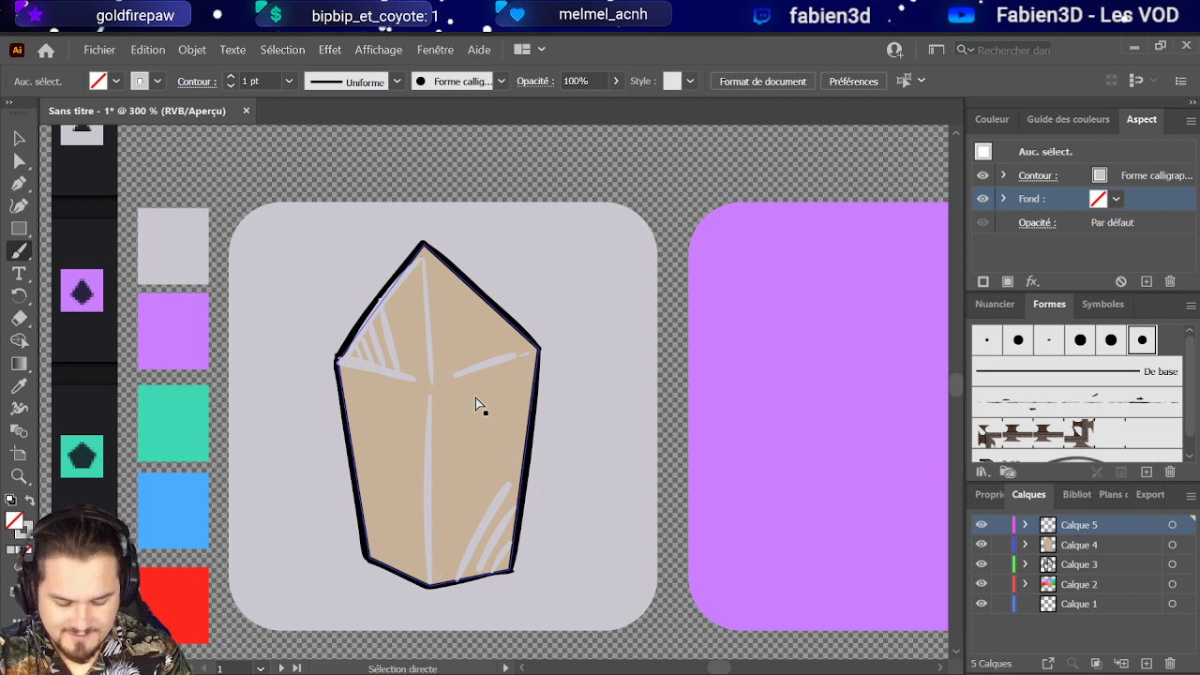
key(ctrl+z)
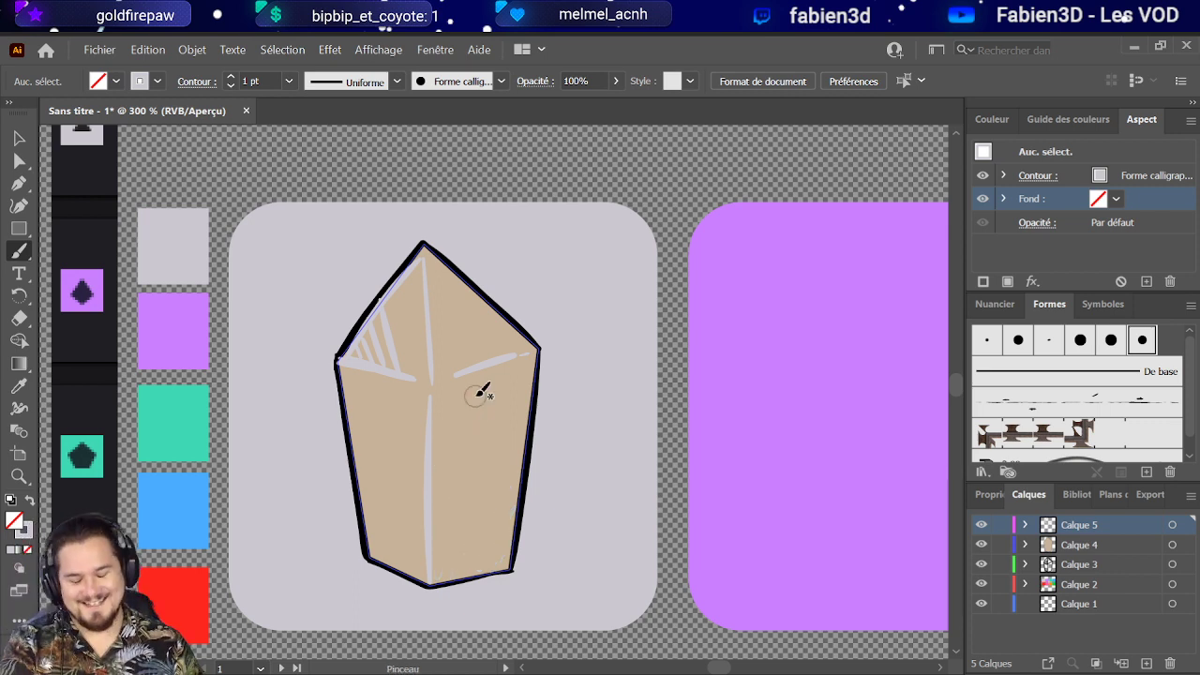
key(ctrl+z)
key(ctrl+z)
key(ctrl+z)
key(ctrl+z)
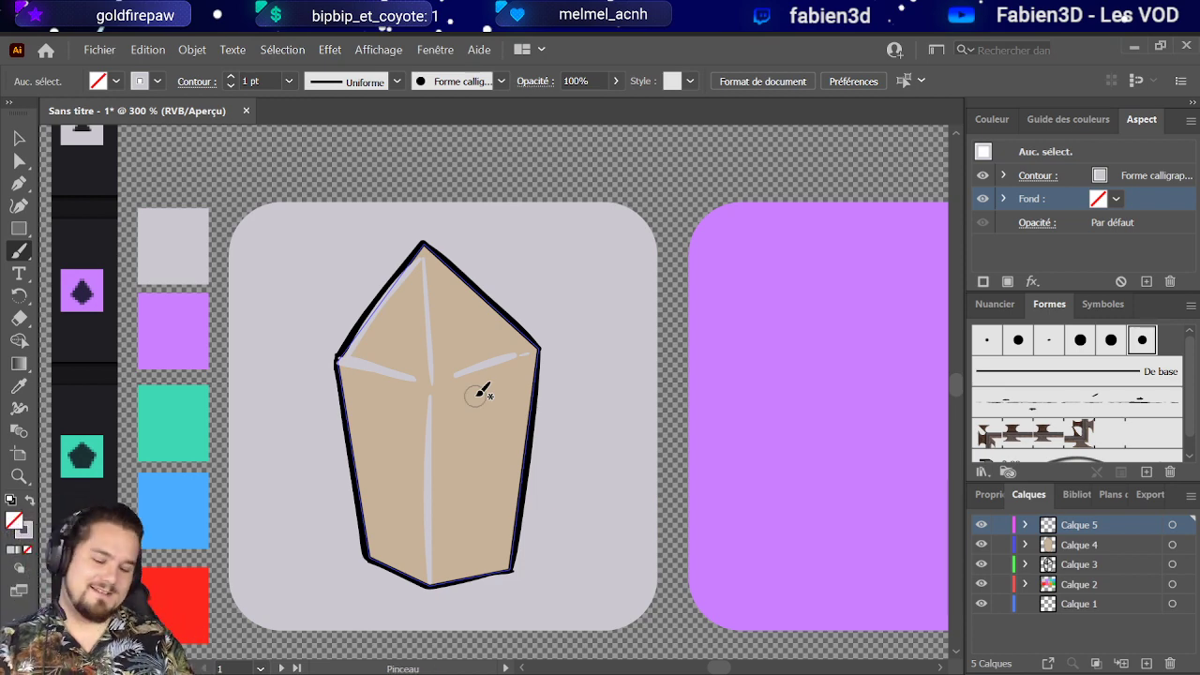
Step: Fill the beige crystal shape with the dark grey sampled from the triangle in the top reference icon, then deselect it
key(ctrl+alt+0)
scroll(519, 377, up, 4)
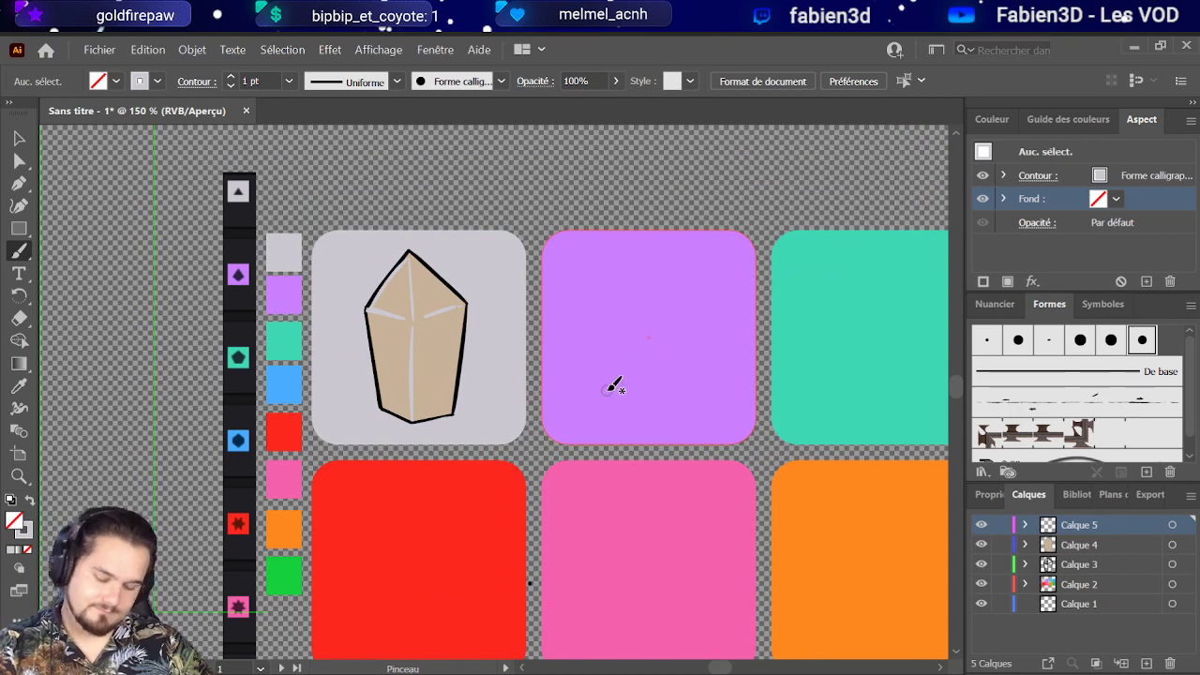
scroll(403, 365, up, 2)
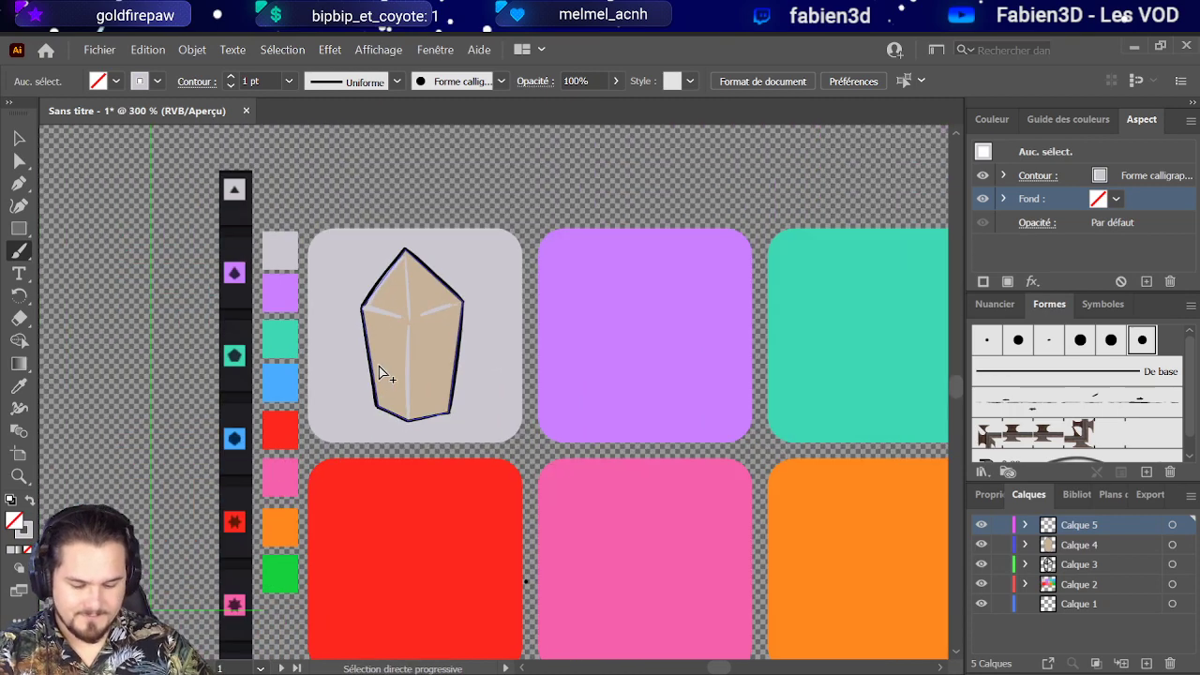
scroll(318, 372, down, 2)
scroll(309, 373, down, 2)
scroll(363, 372, up, 4)
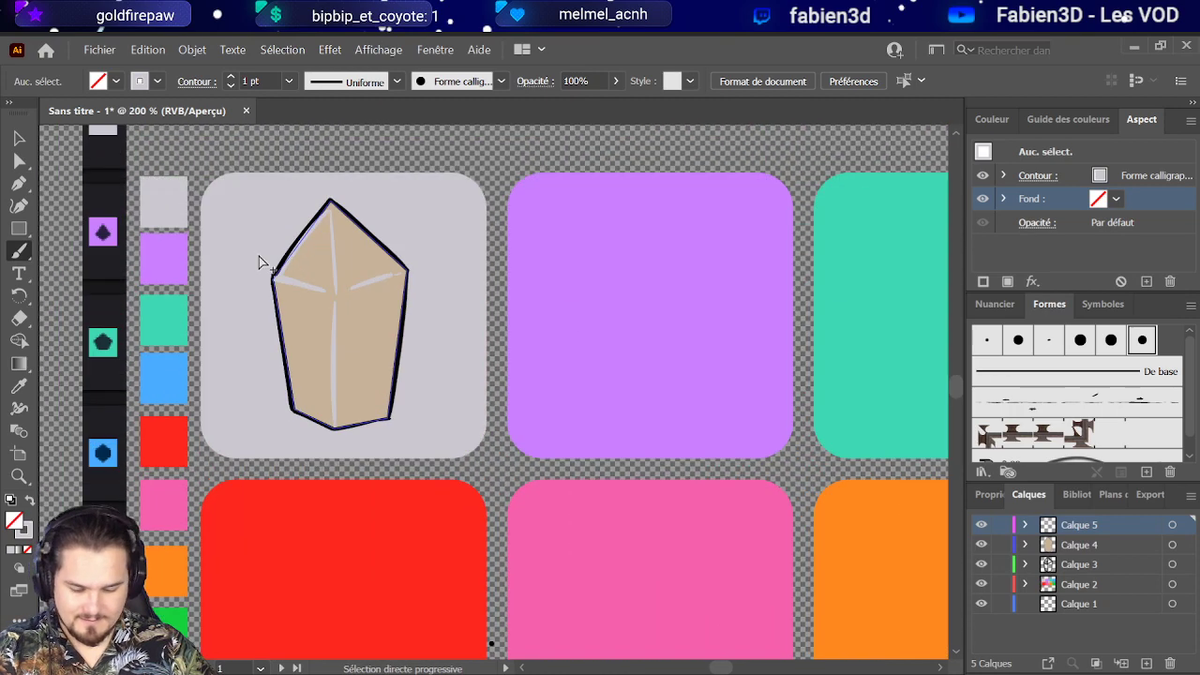
scroll(91, 170, up, 2)
key(v)
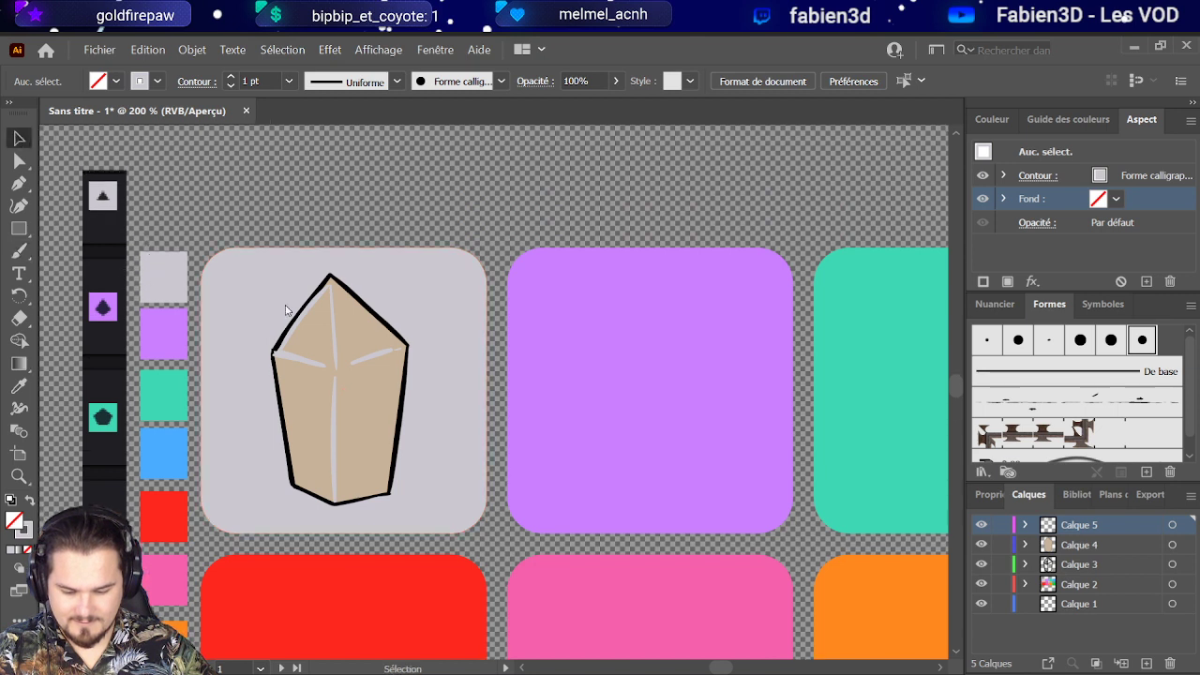
click(367, 392)
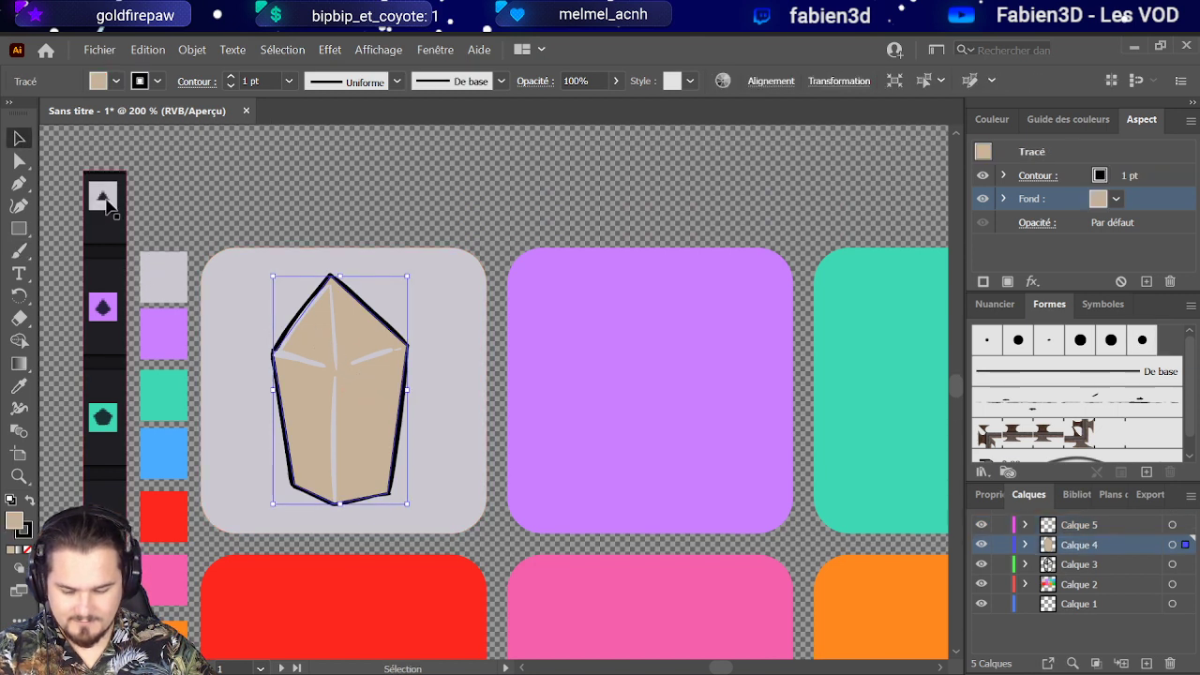
scroll(108, 209, up, 1)
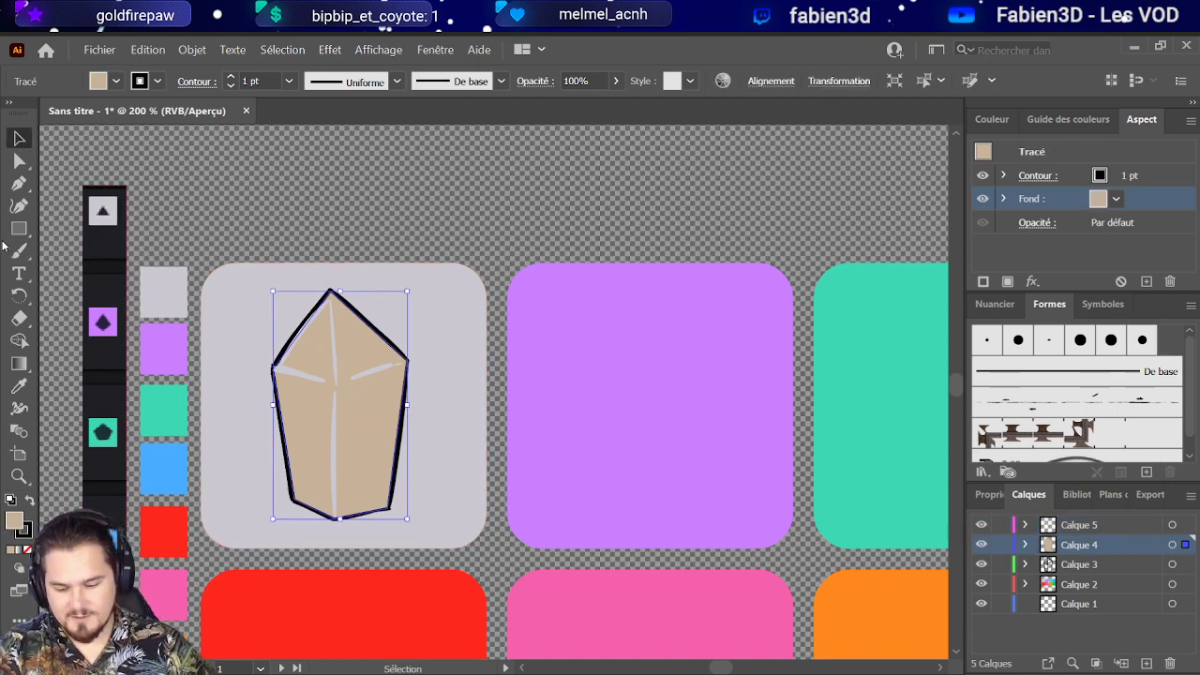
click(22, 387)
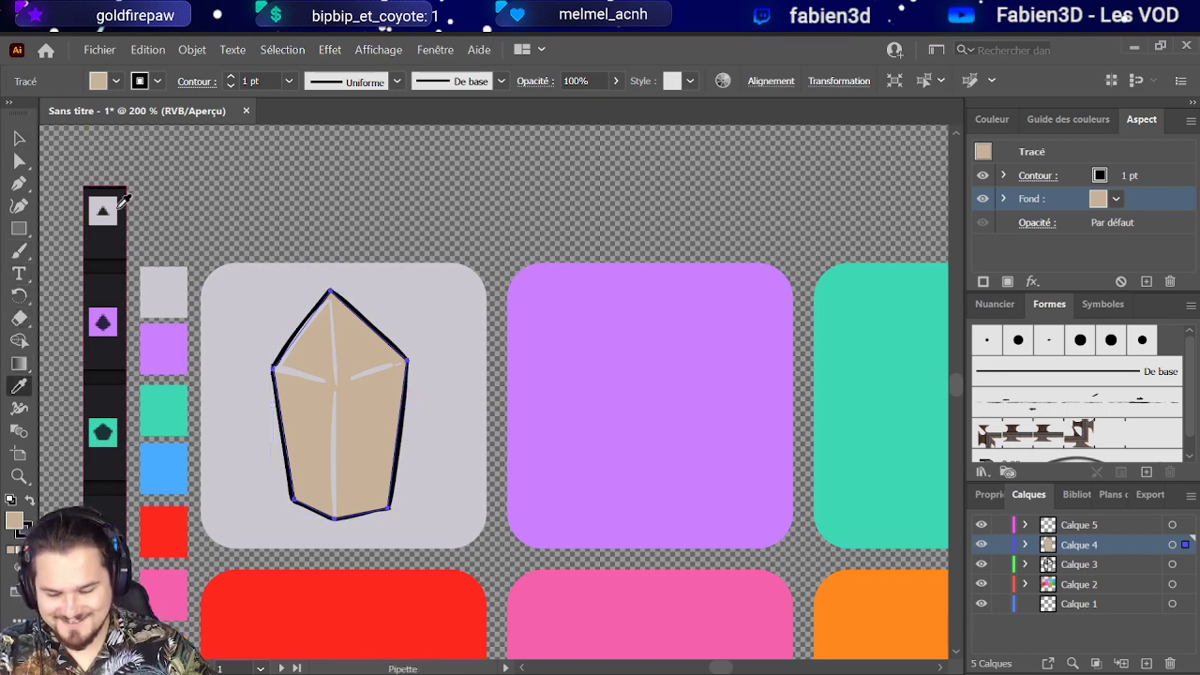
click(105, 208)
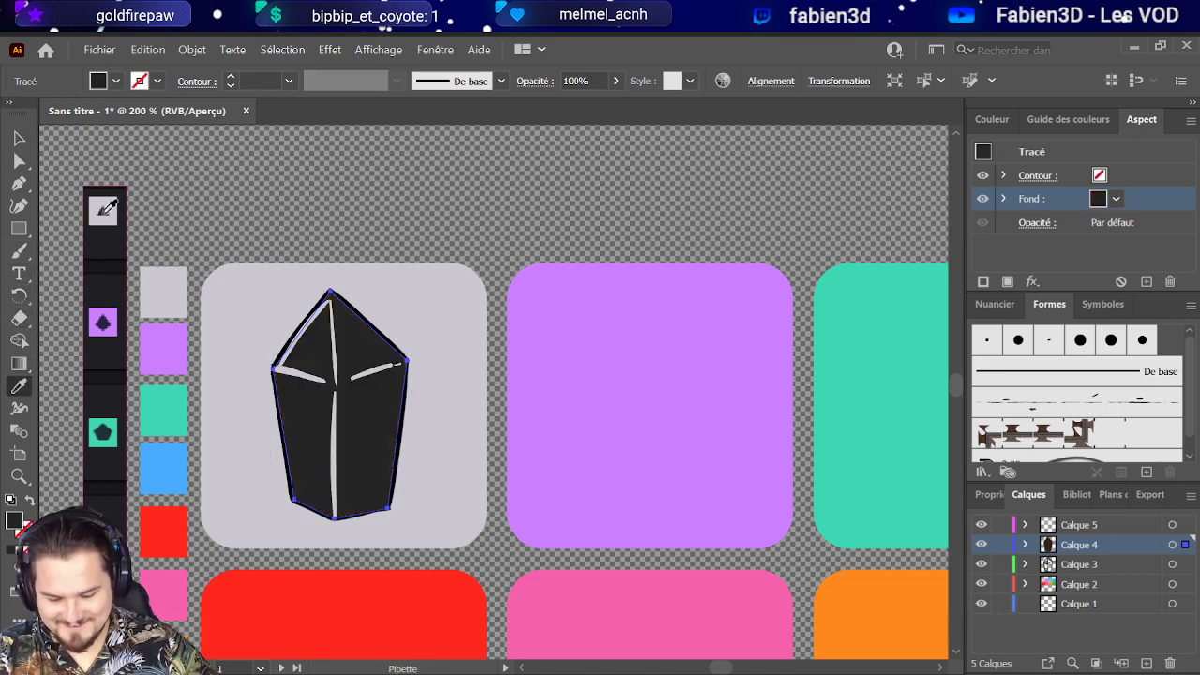
click(19, 139)
click(376, 172)
scroll(348, 271, down, 2)
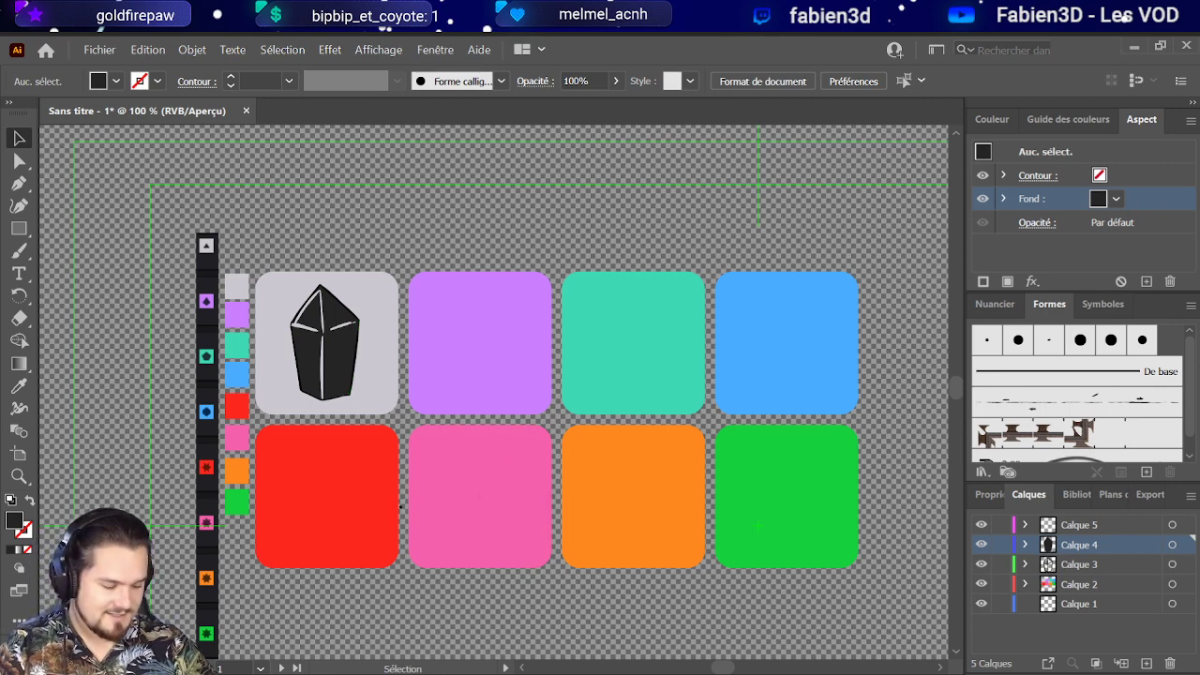
Step: Add a new empty layer above the artwork layers and nest Calque 5 inside Calque 4
click(1172, 545)
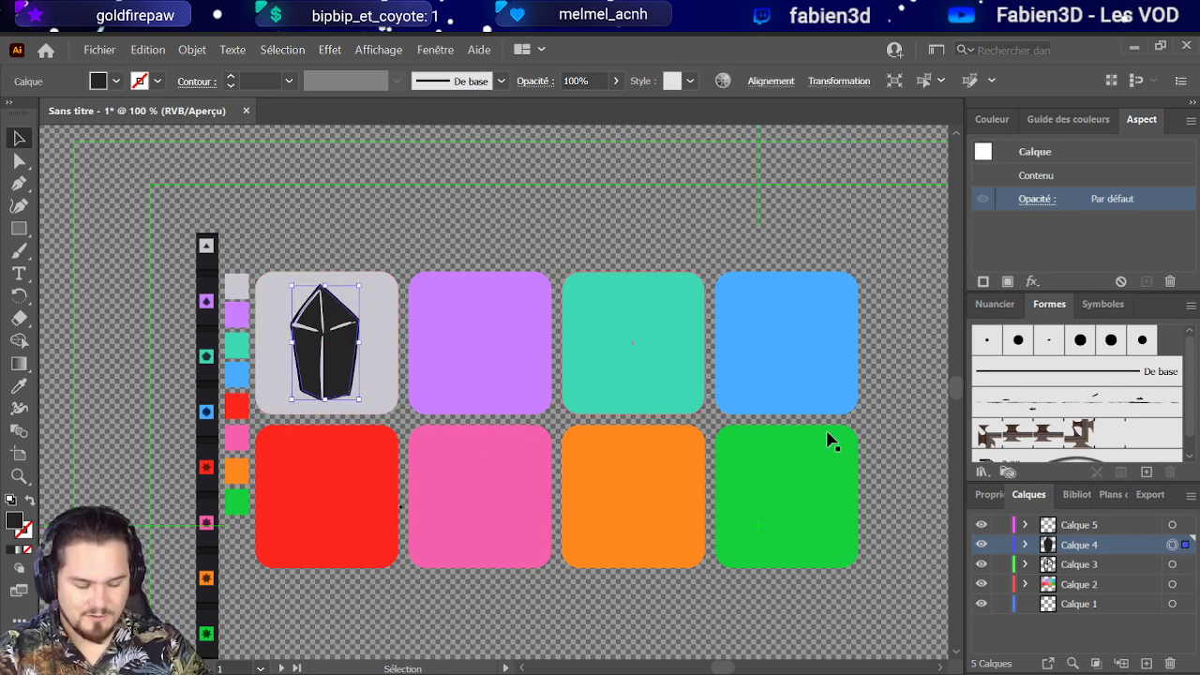
shift+click(1125, 526)
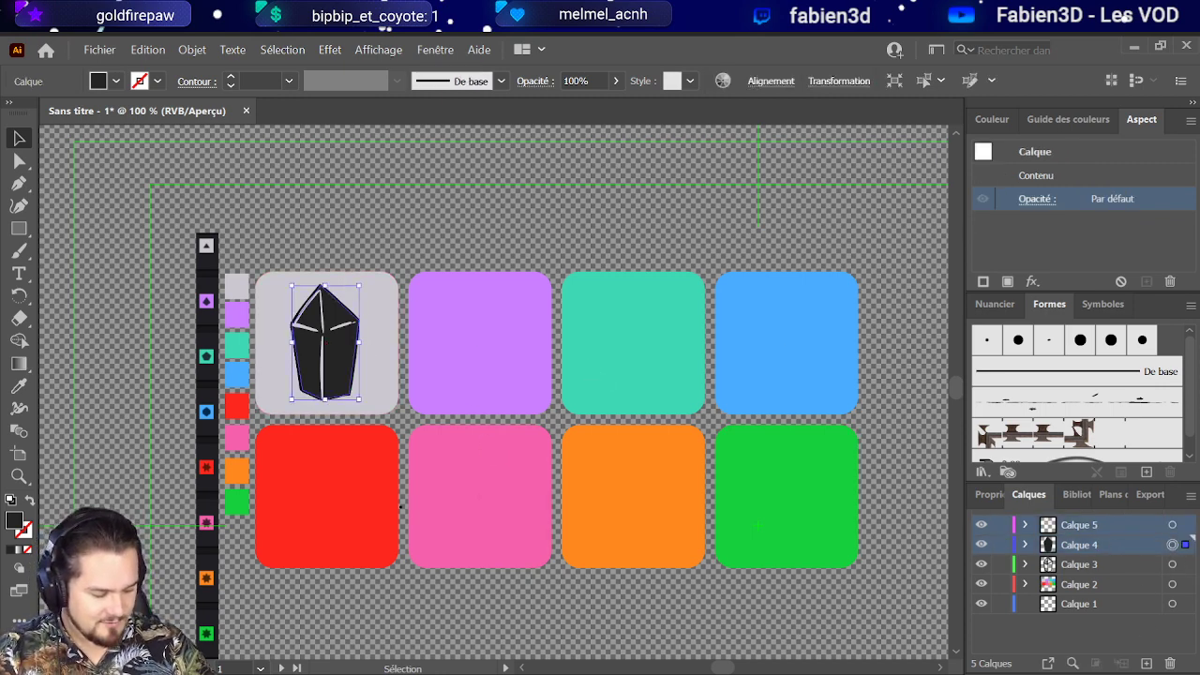
click(1145, 664)
click(1113, 524)
click(1109, 545)
drag(1103, 526, 1098, 567)
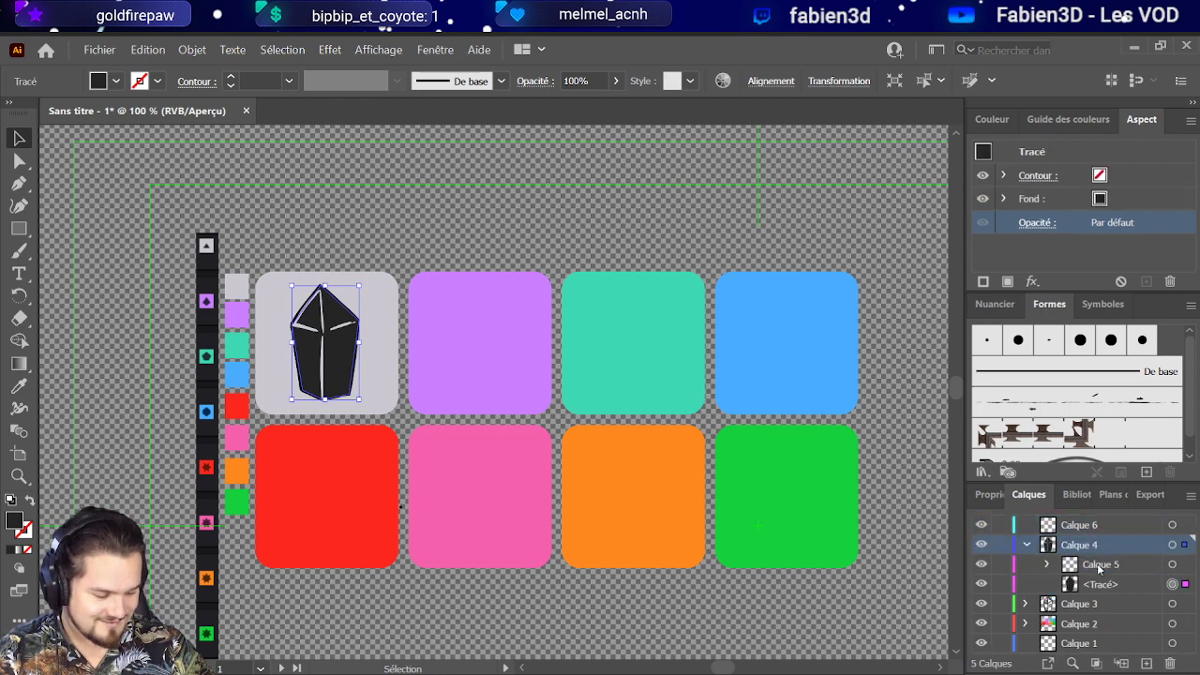
click(1027, 544)
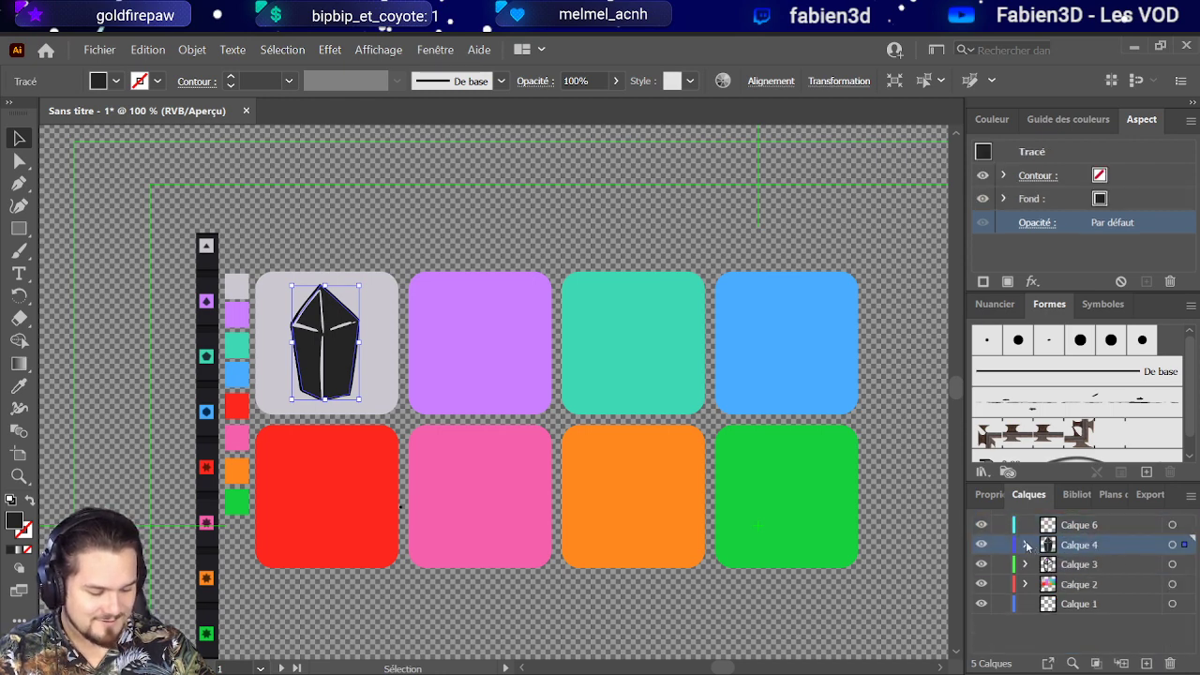
Step: Duplicate all of Calque 4's crystal artwork and place the copy on the purple square
click(1172, 545)
key(a)
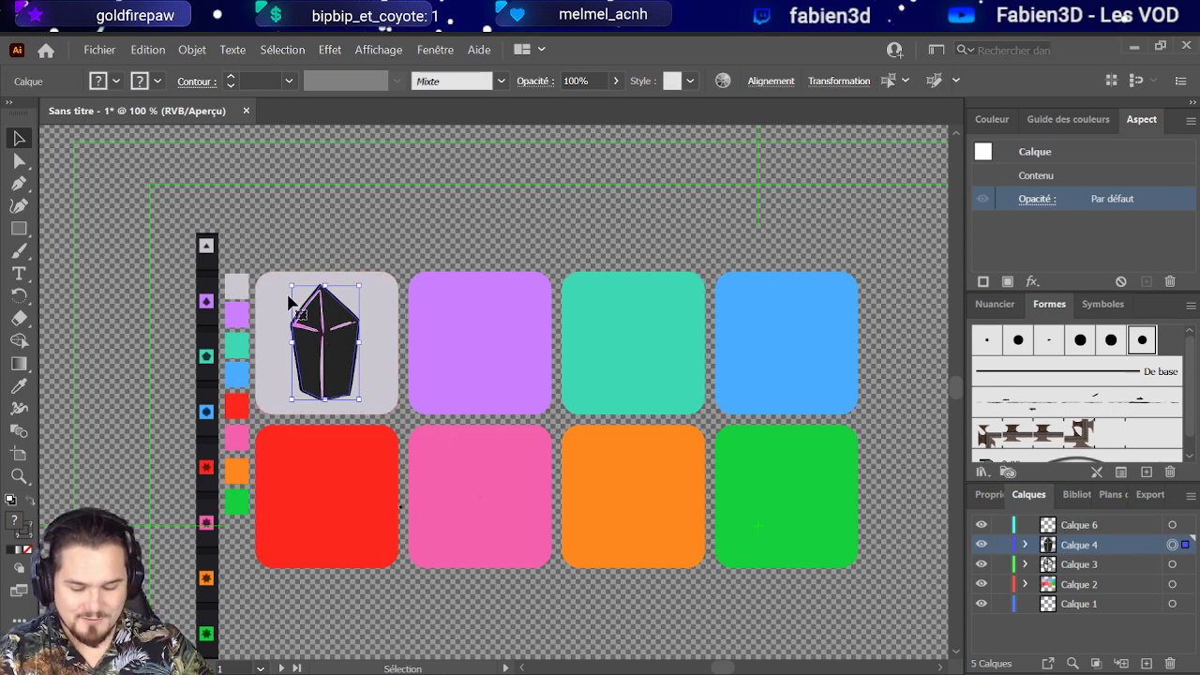
scroll(308, 319, up, 3)
scroll(333, 338, down, 1)
key(v)
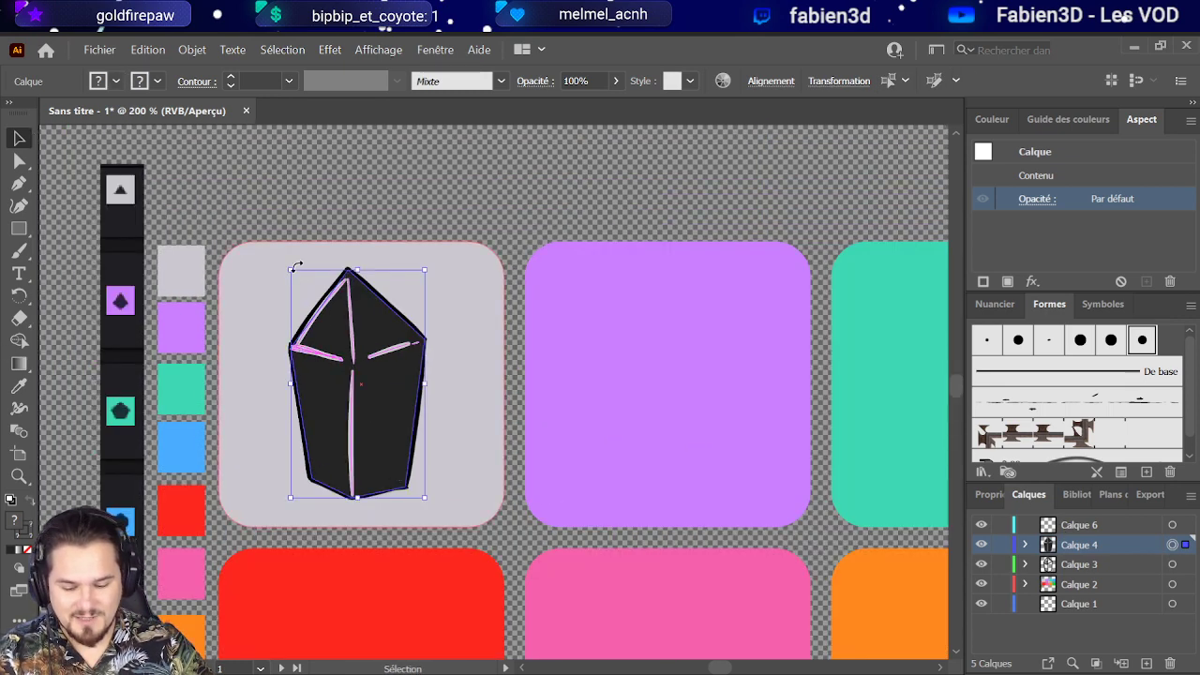
scroll(428, 327, down, 1)
scroll(316, 394, up, 1)
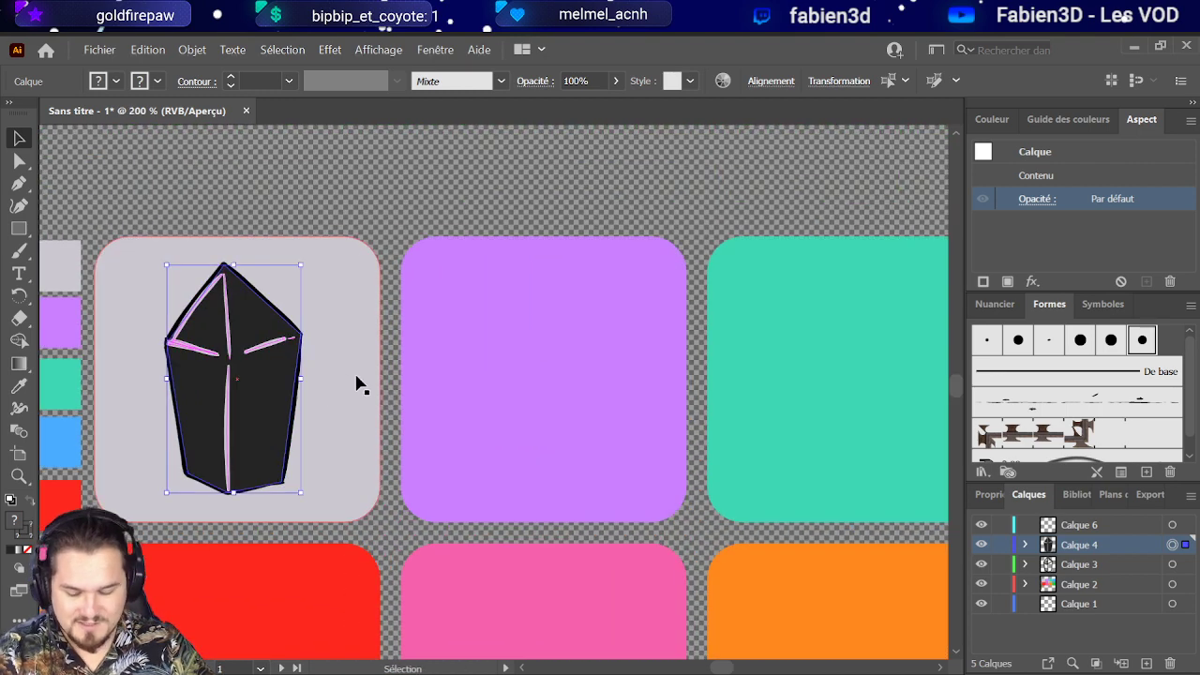
key(a)
key(ctrl+v)
drag(483, 381, 528, 380)
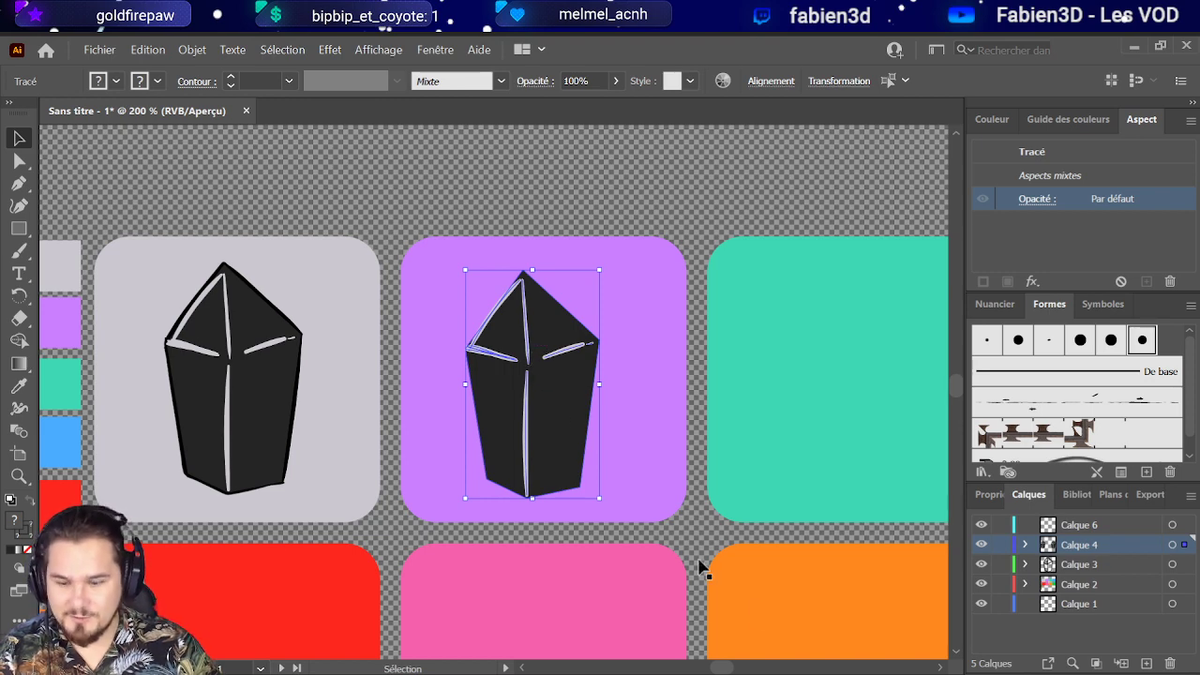
Step: Select the copied crystal's dark body and hide Calque 3, which holds the black outline
scroll(610, 455, up, 1)
ctrl+click(572, 402)
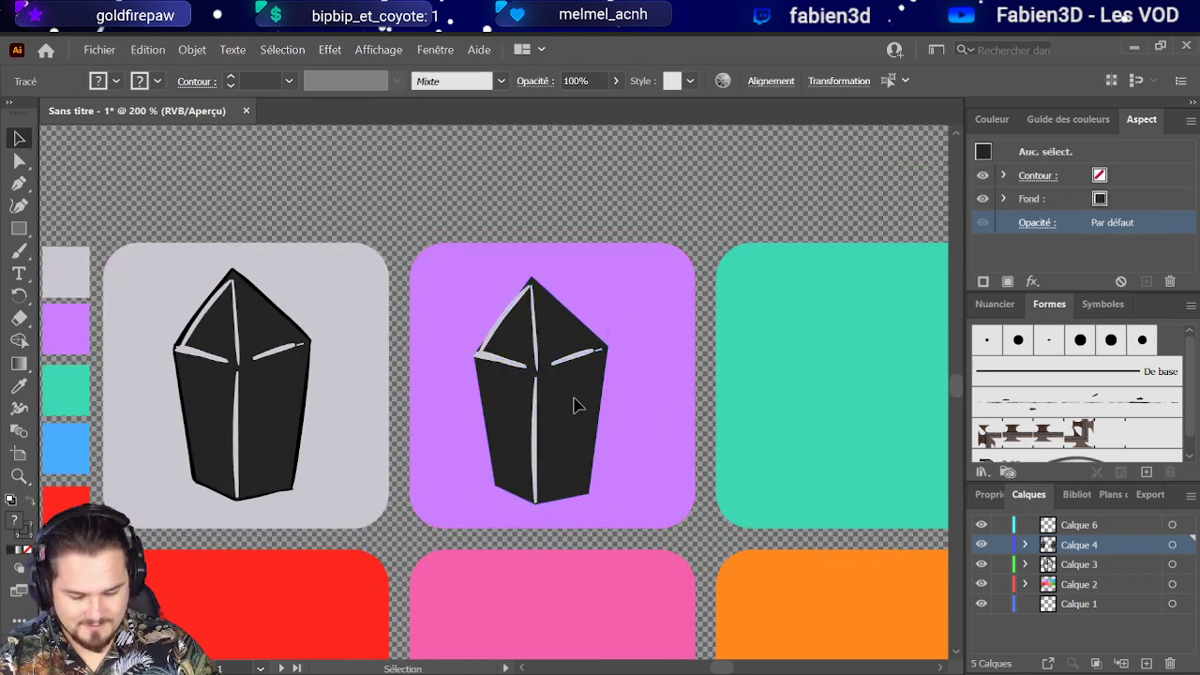
scroll(583, 390, left, 2)
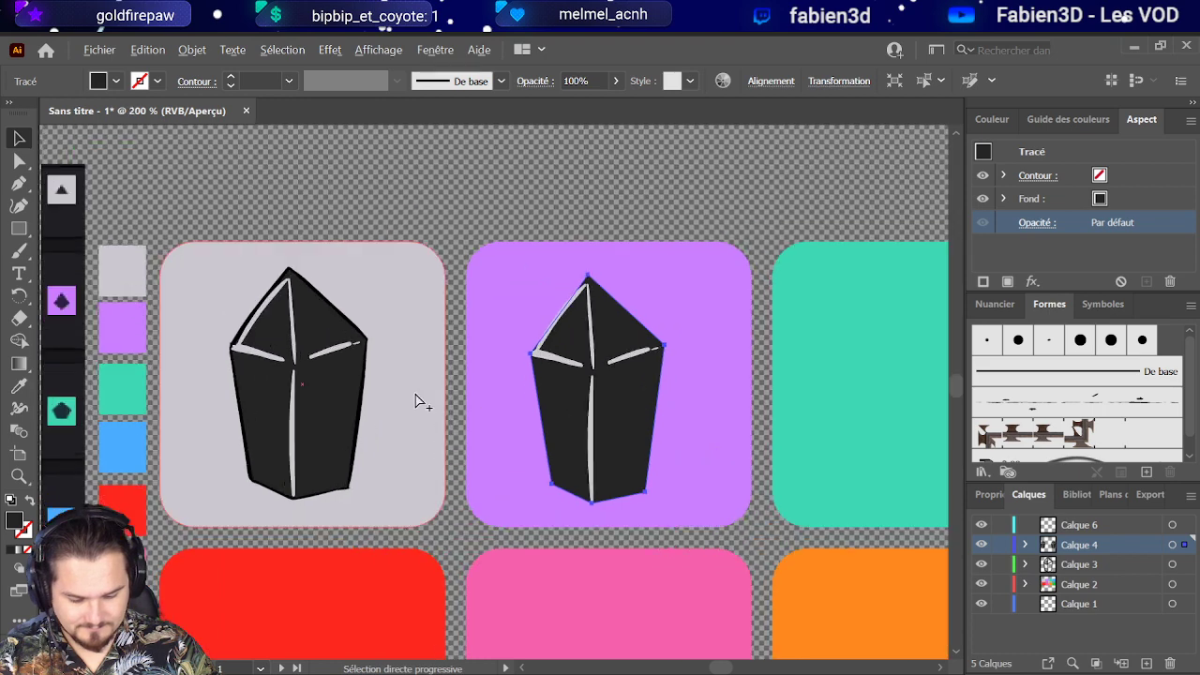
click(981, 568)
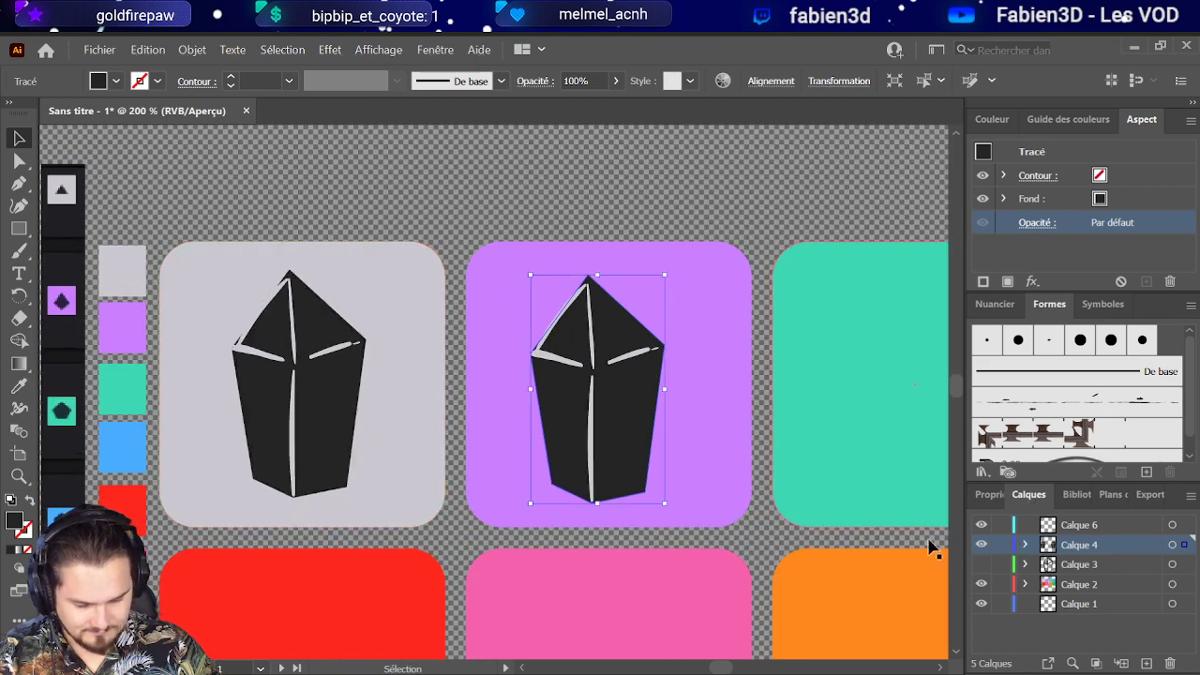
scroll(647, 398, down, 1)
scroll(348, 376, up, 1)
scroll(348, 377, down, 1)
scroll(347, 377, up, 1)
scroll(714, 435, down, 1)
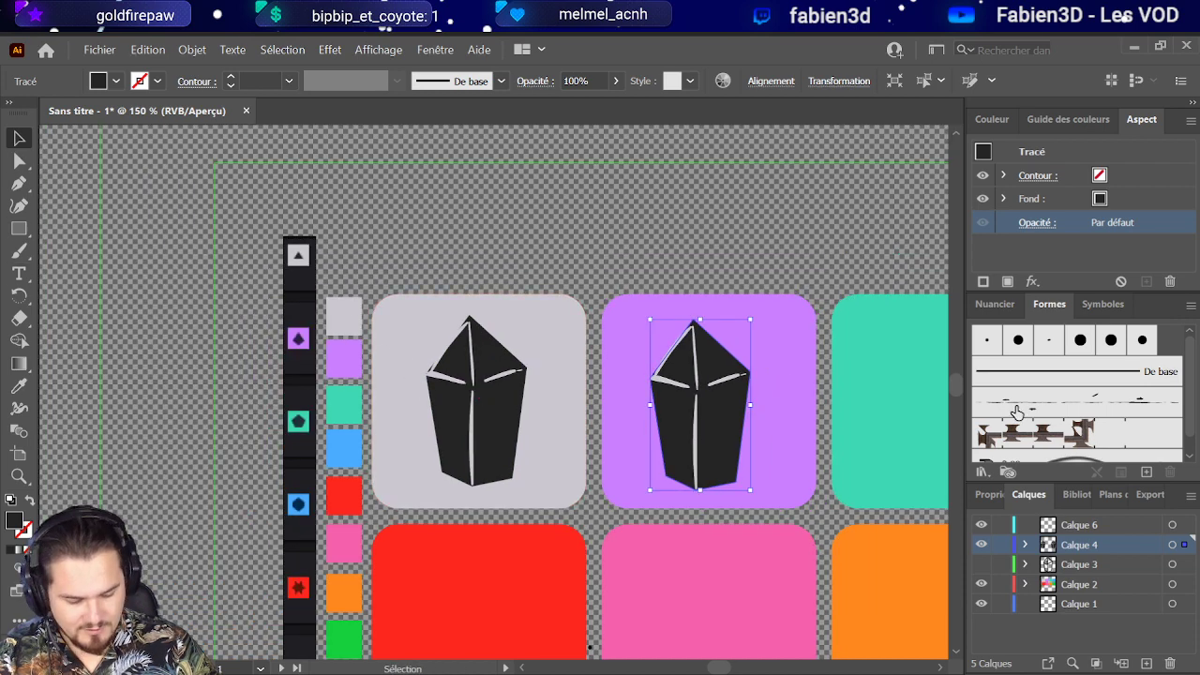
Step: Examine Calque 4's contents, briefly hiding its dark crystal paths to identify which crystal each belongs to
click(1025, 545)
click(1028, 544)
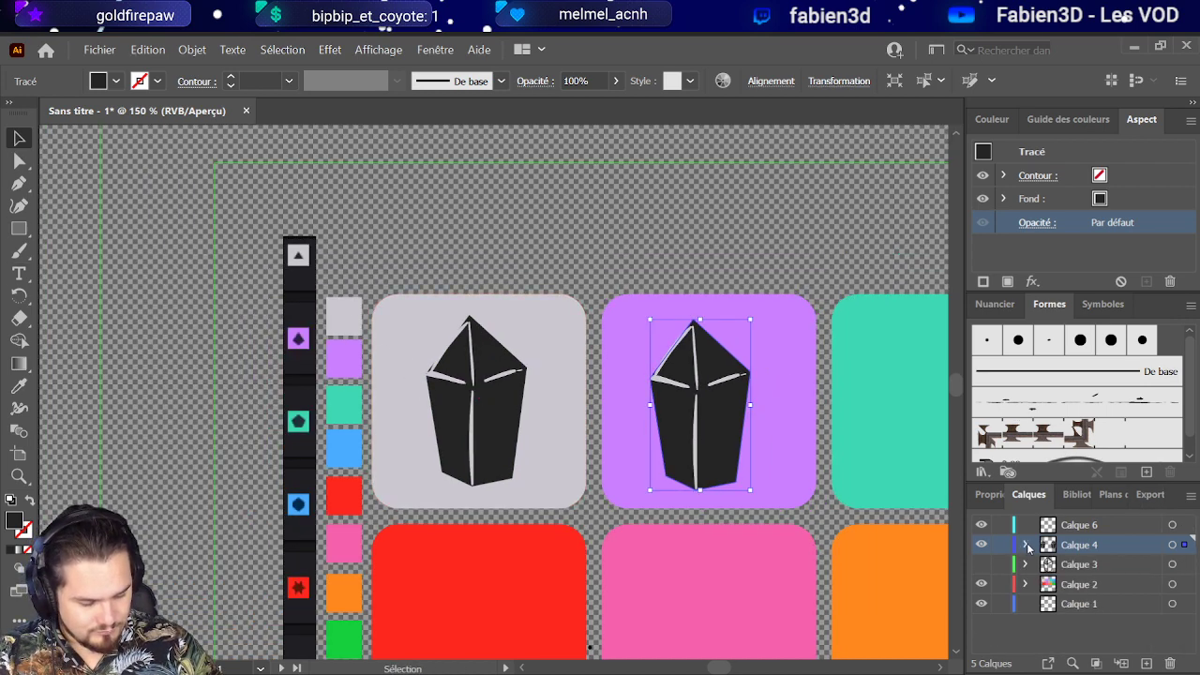
scroll(200, 415, down, 2)
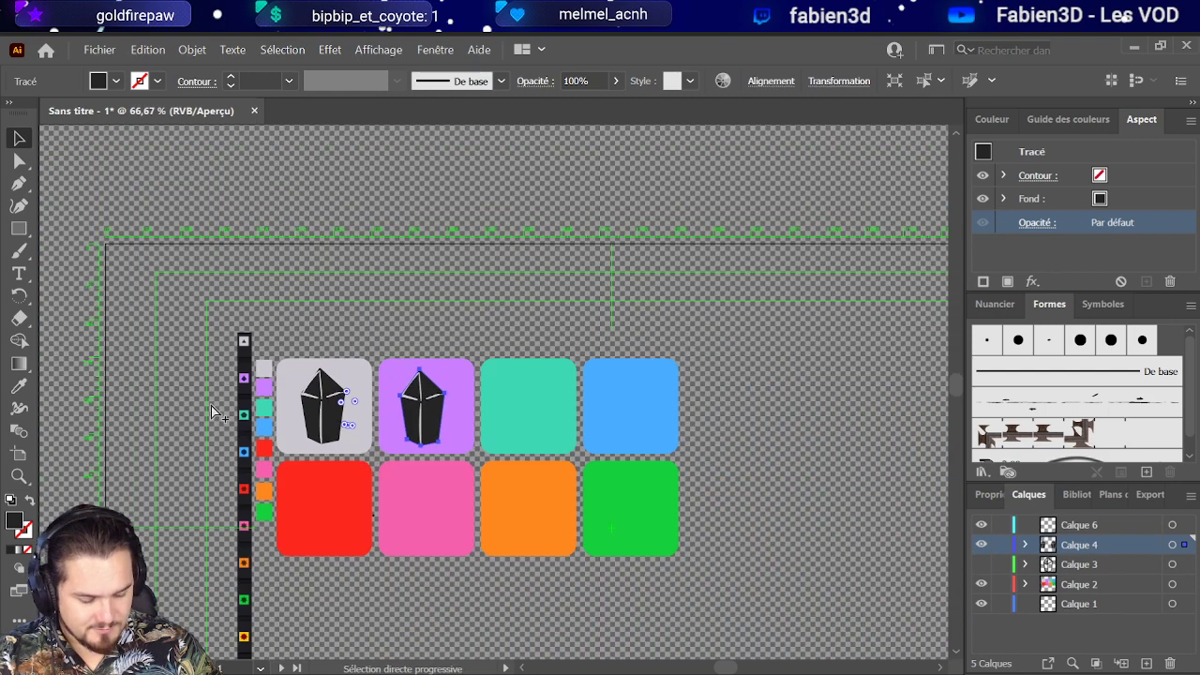
scroll(499, 434, up, 2)
scroll(147, 400, down, 1)
scroll(147, 401, up, 2)
key(v)
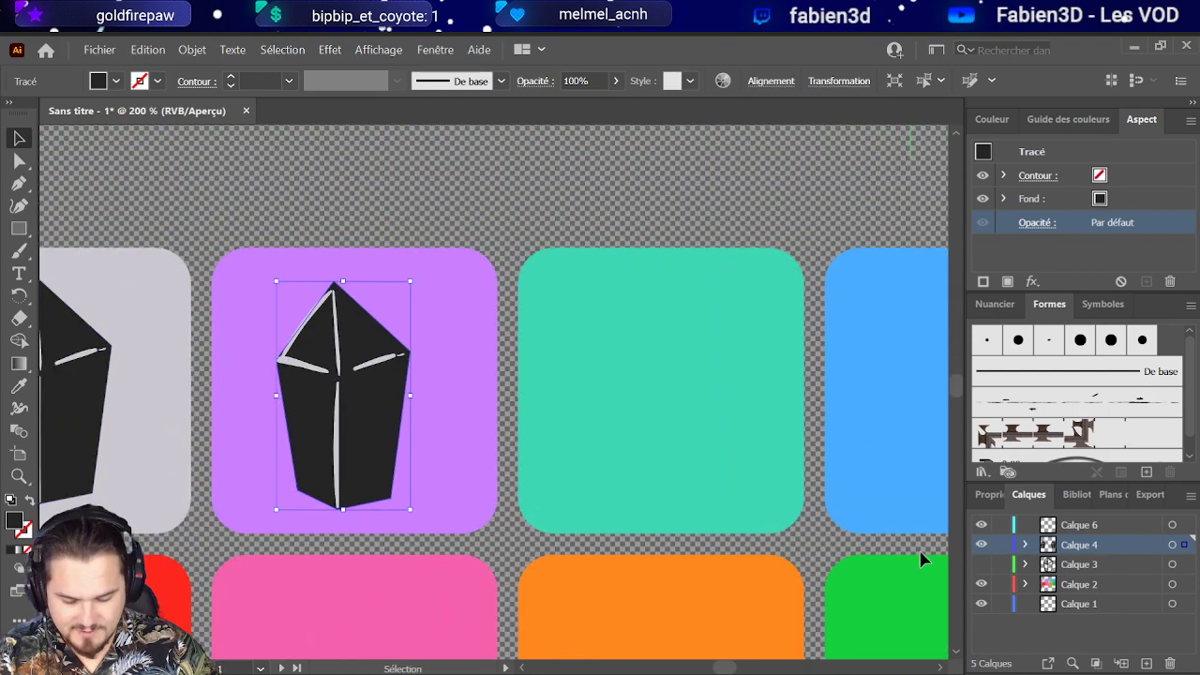
click(1024, 544)
scroll(1067, 581, down, 3)
scroll(1067, 583, down, 2)
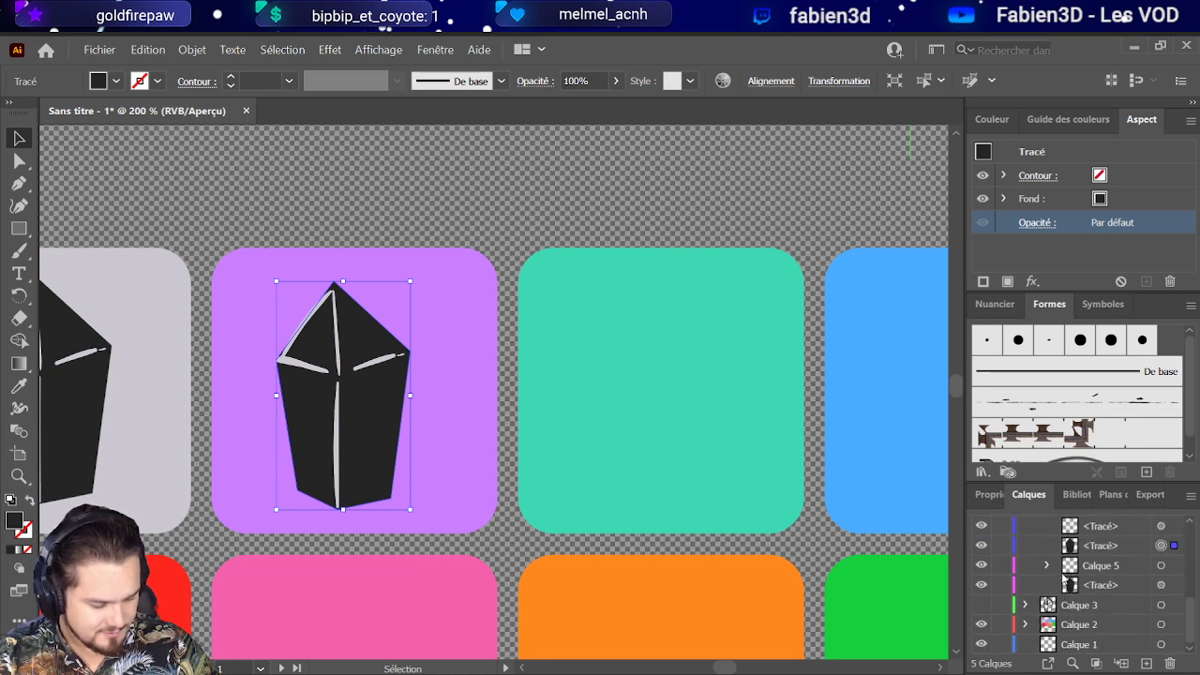
click(981, 585)
click(981, 584)
click(983, 547)
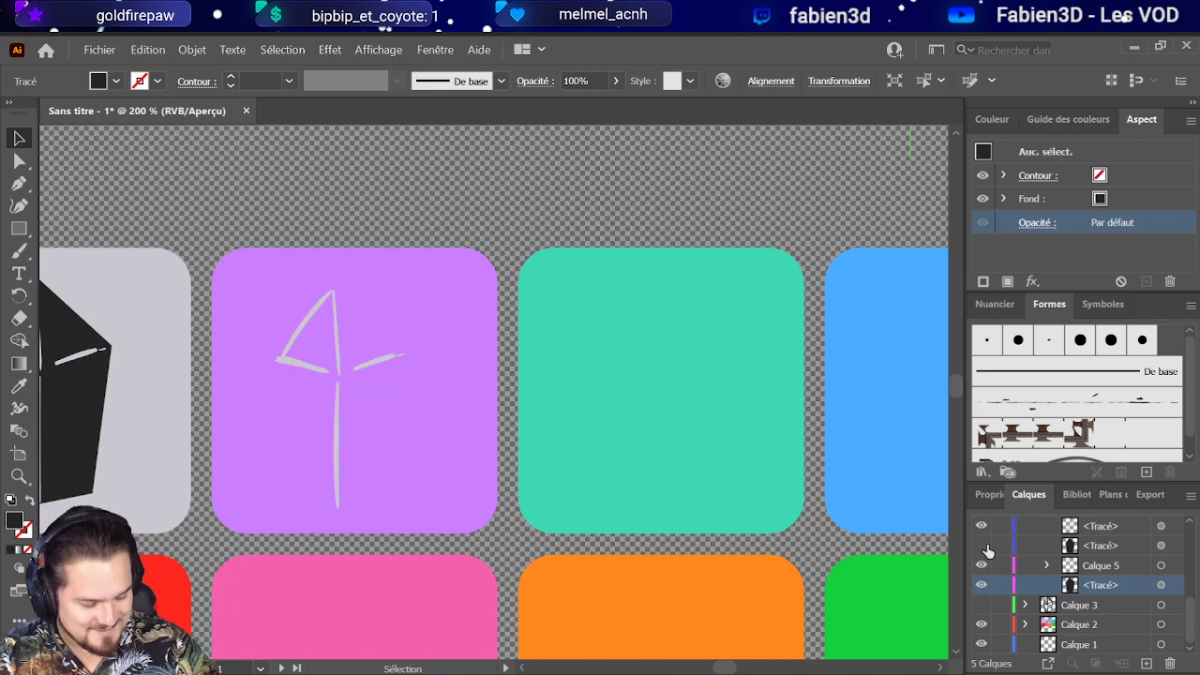
click(981, 545)
click(1098, 545)
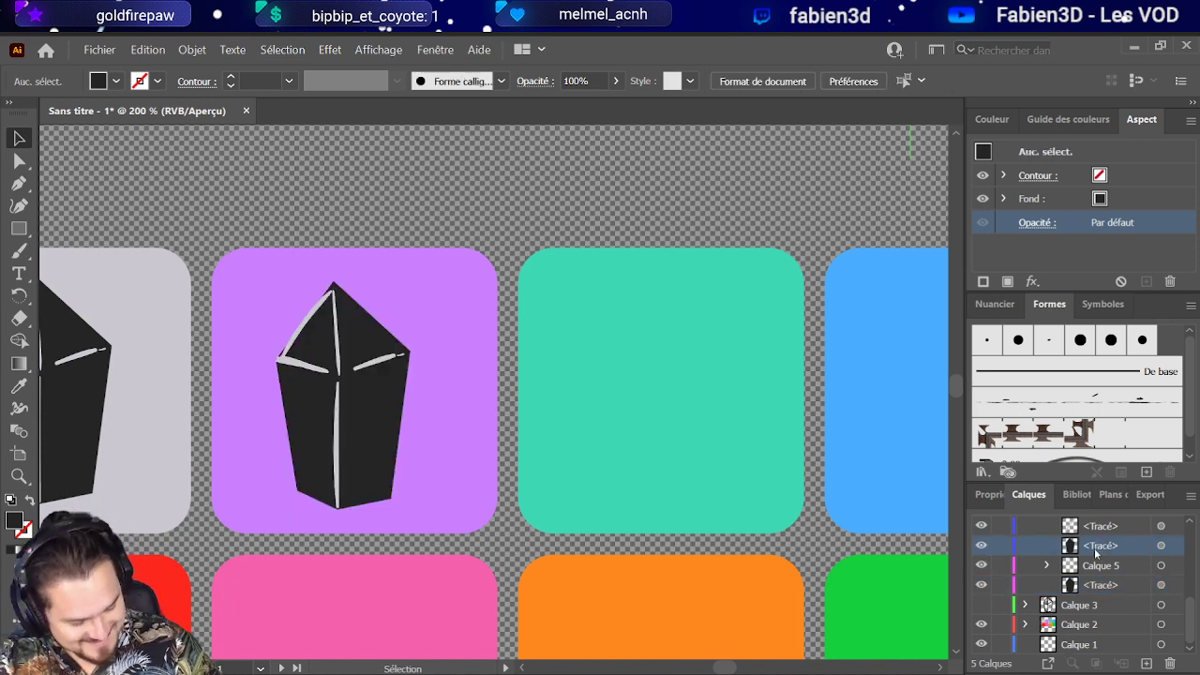
scroll(1098, 547, up, 1)
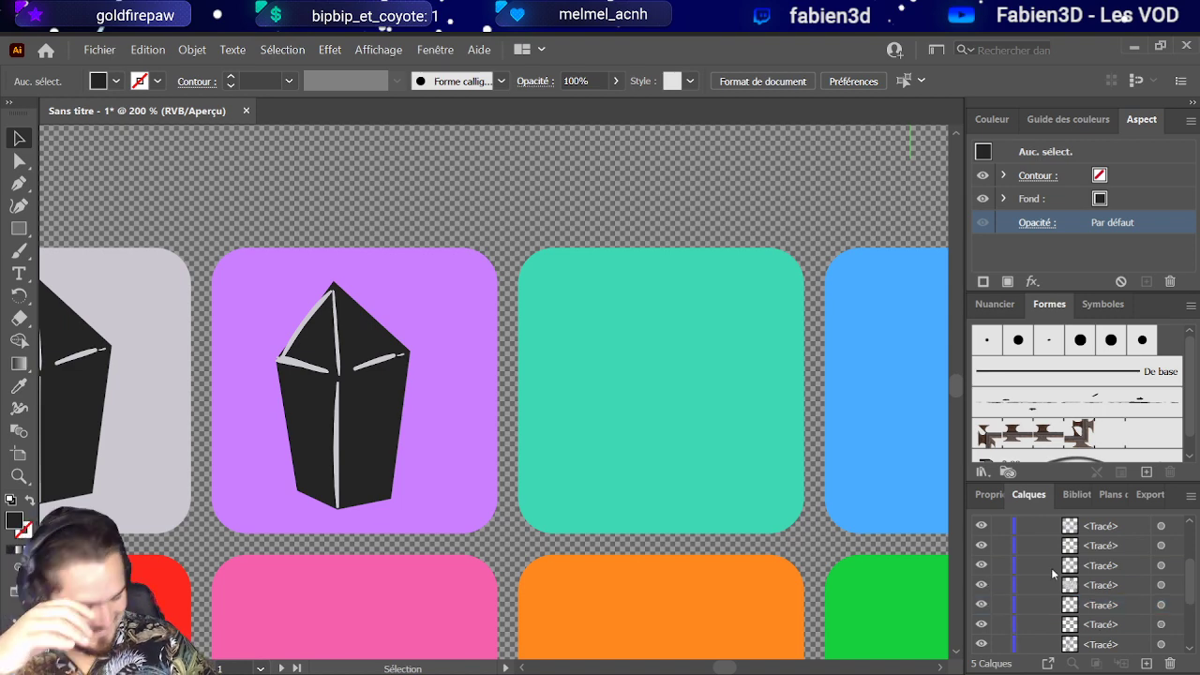
scroll(1050, 567, up, 2)
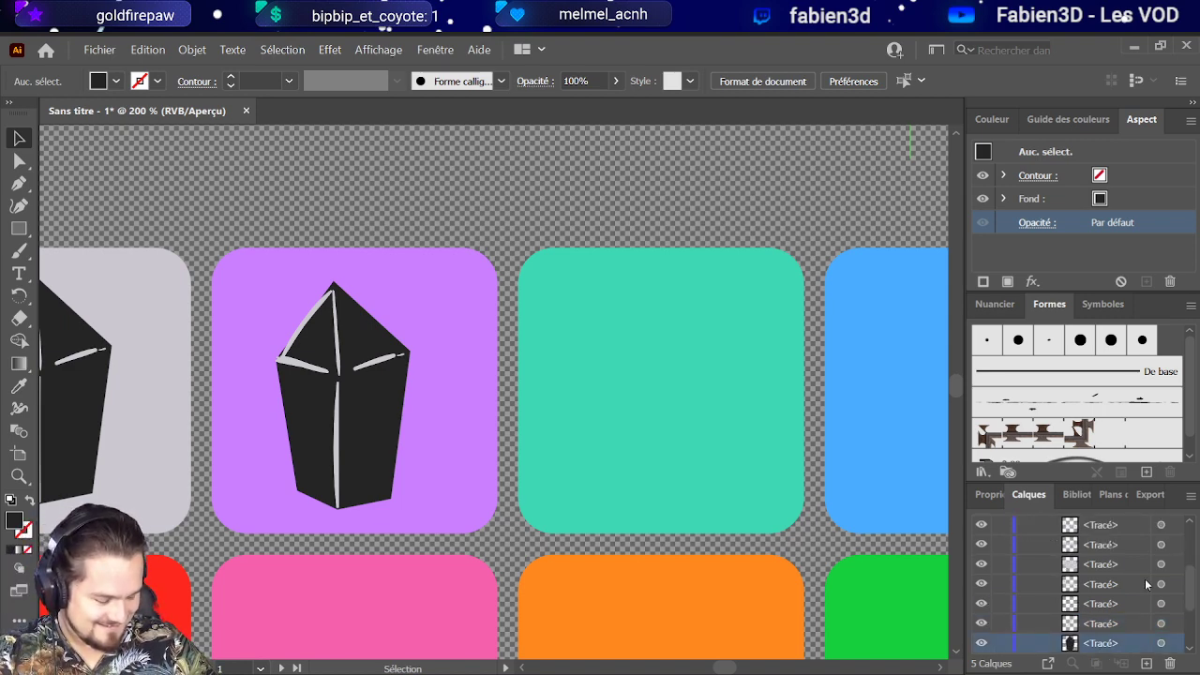
key(ctrl+1)
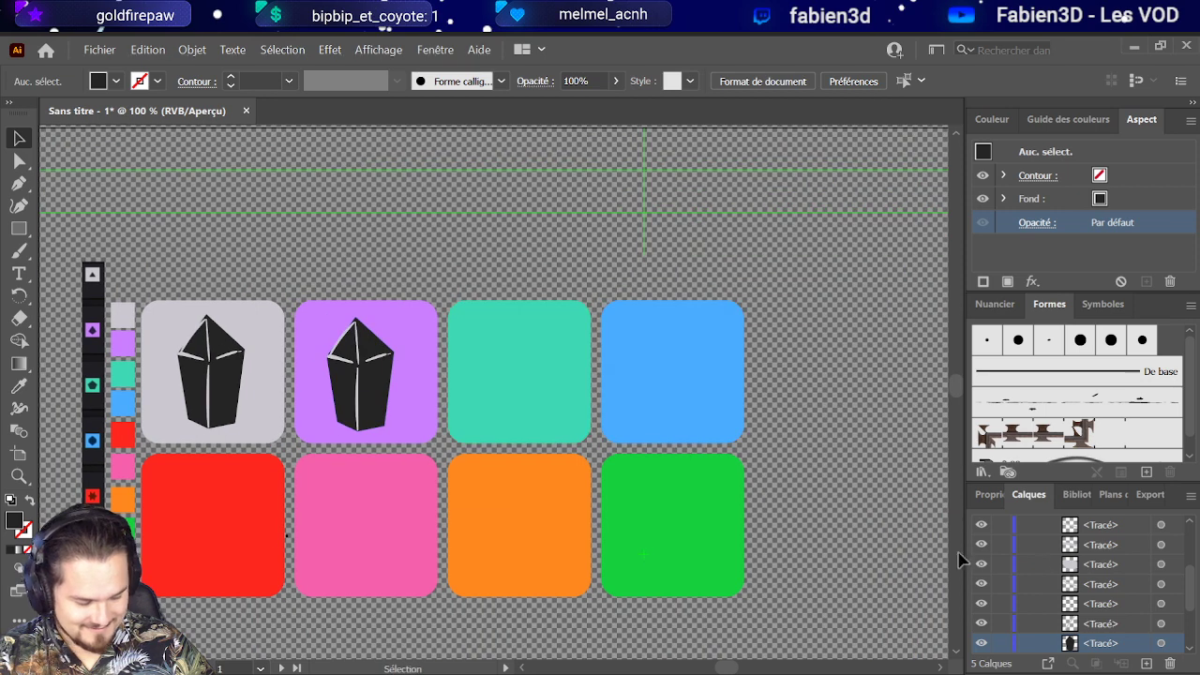
scroll(1104, 563, up, 2)
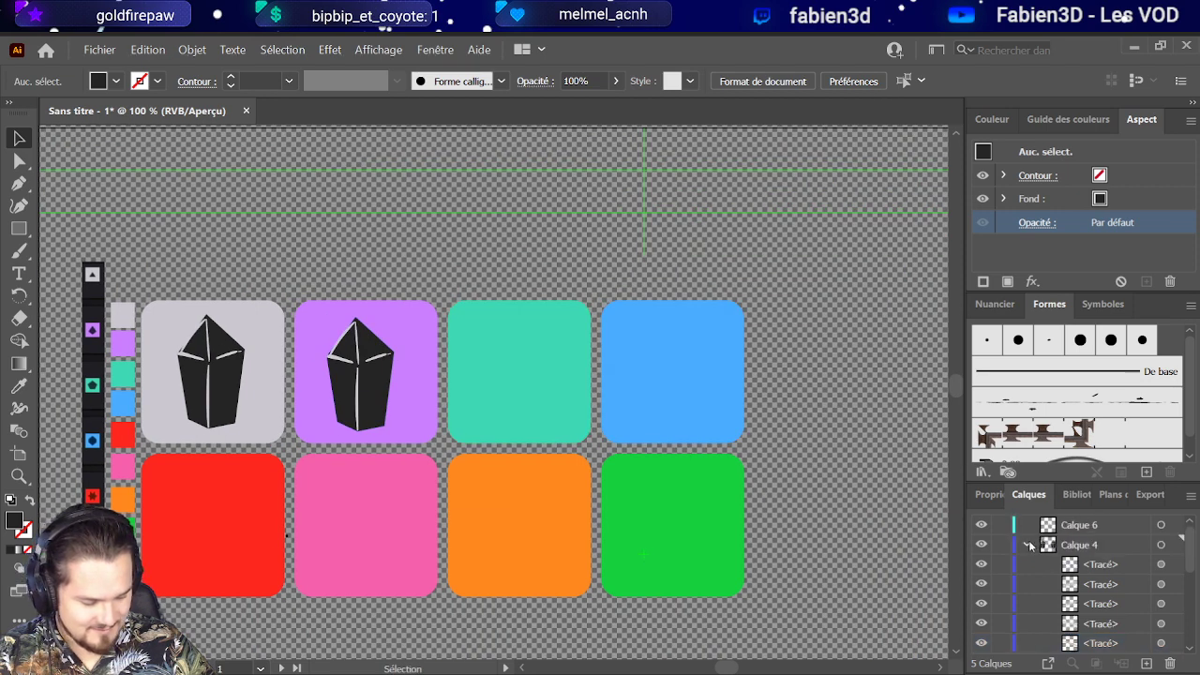
Step: Try to select the purple square's crystal with Direct Selection, and lock the coloured squares' layer, Calque 2
click(19, 162)
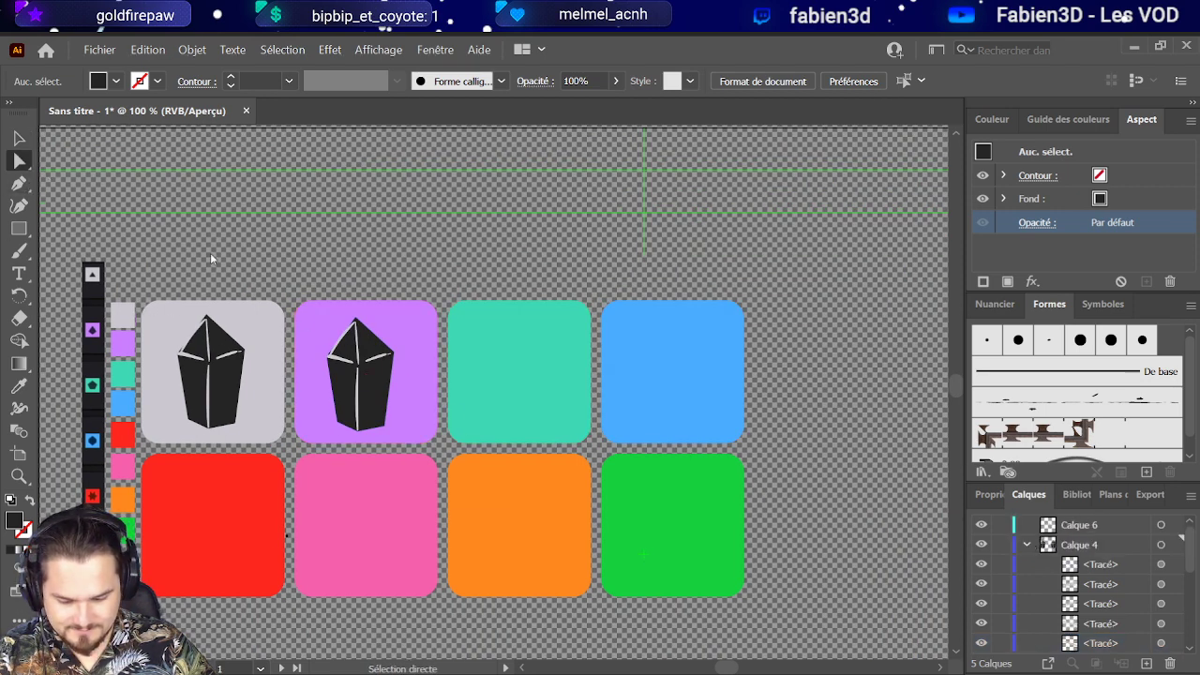
click(404, 439)
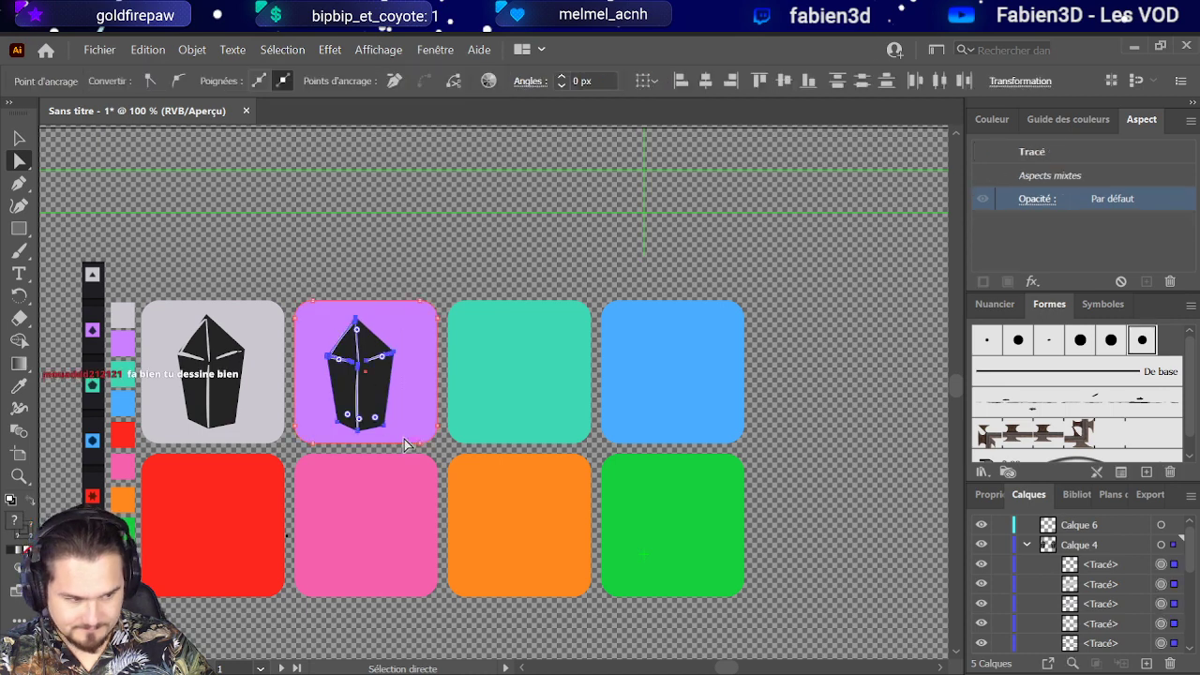
shift+click(422, 367)
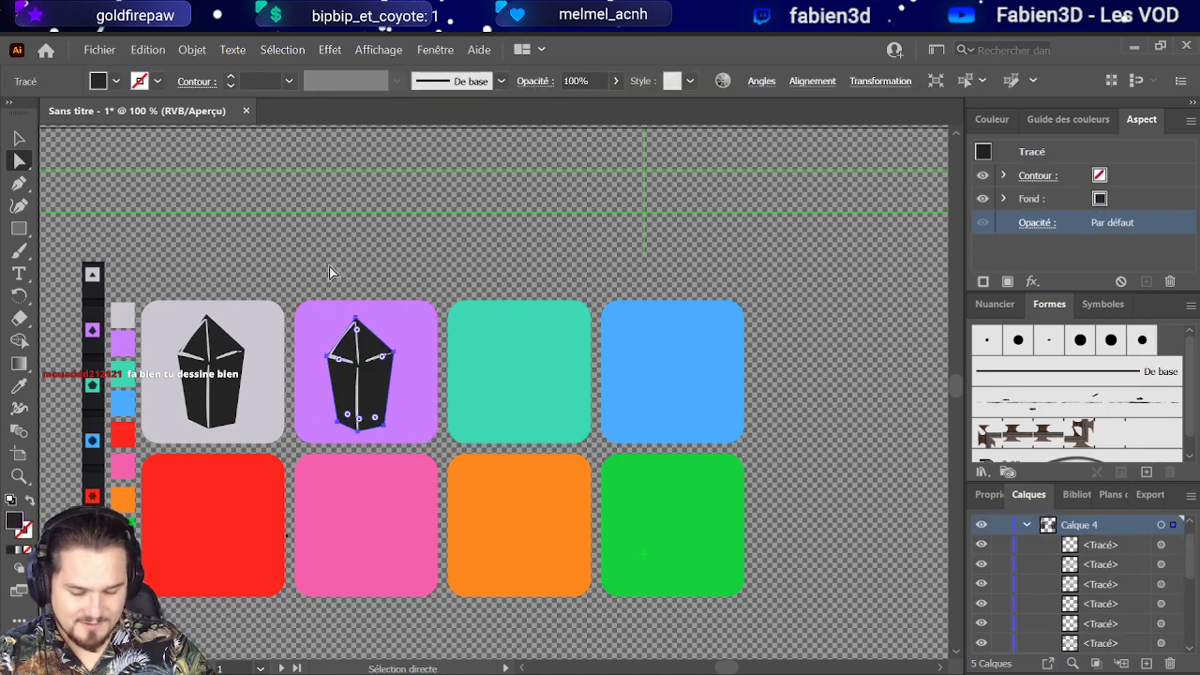
shift+click(414, 444)
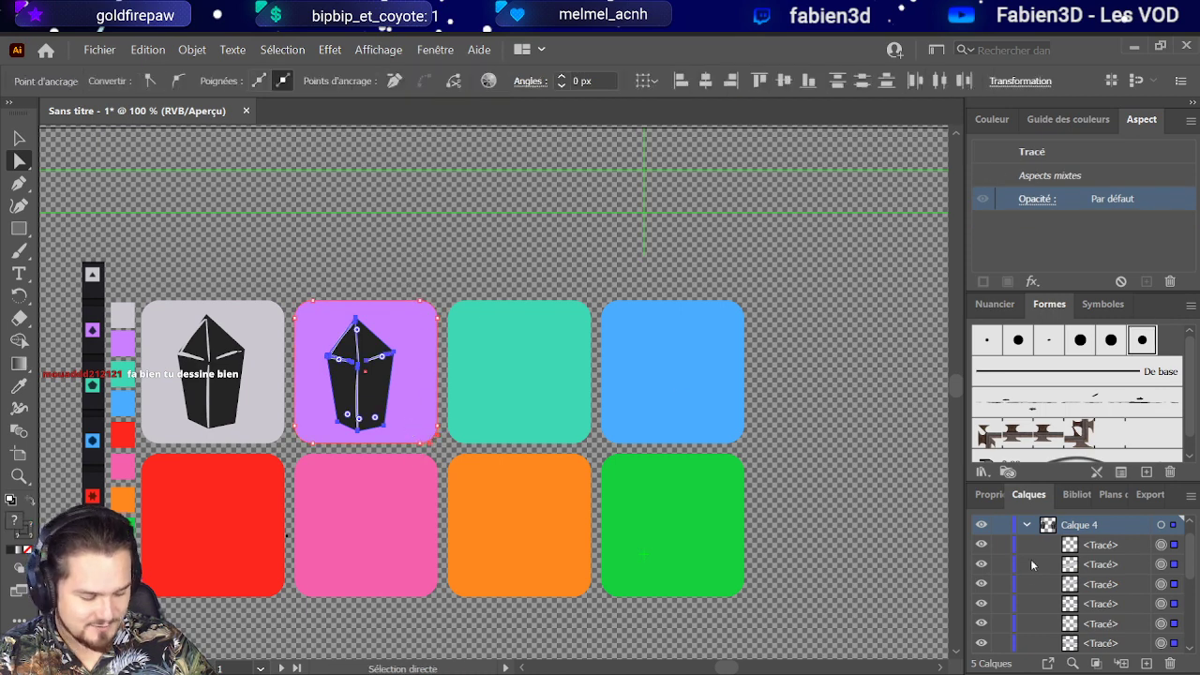
click(1024, 524)
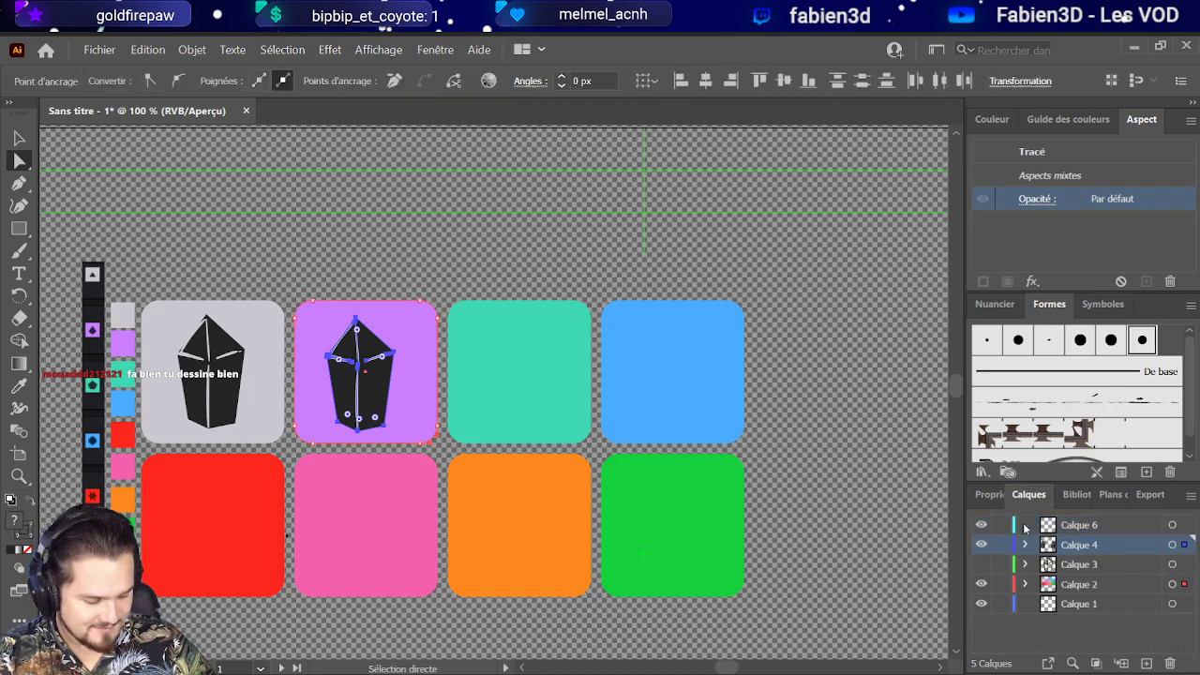
click(1001, 585)
Step: Select all paths of the crystal on the purple square and move them to a new layer above Calque 4
click(316, 262)
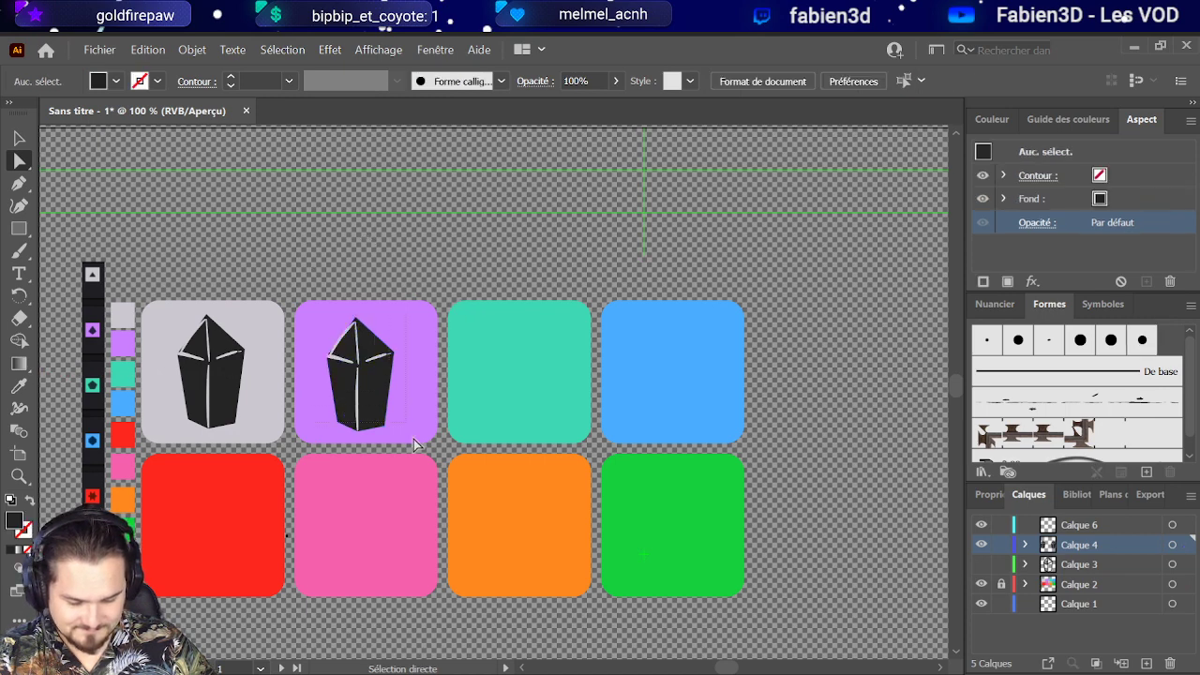
key(ctrl+a)
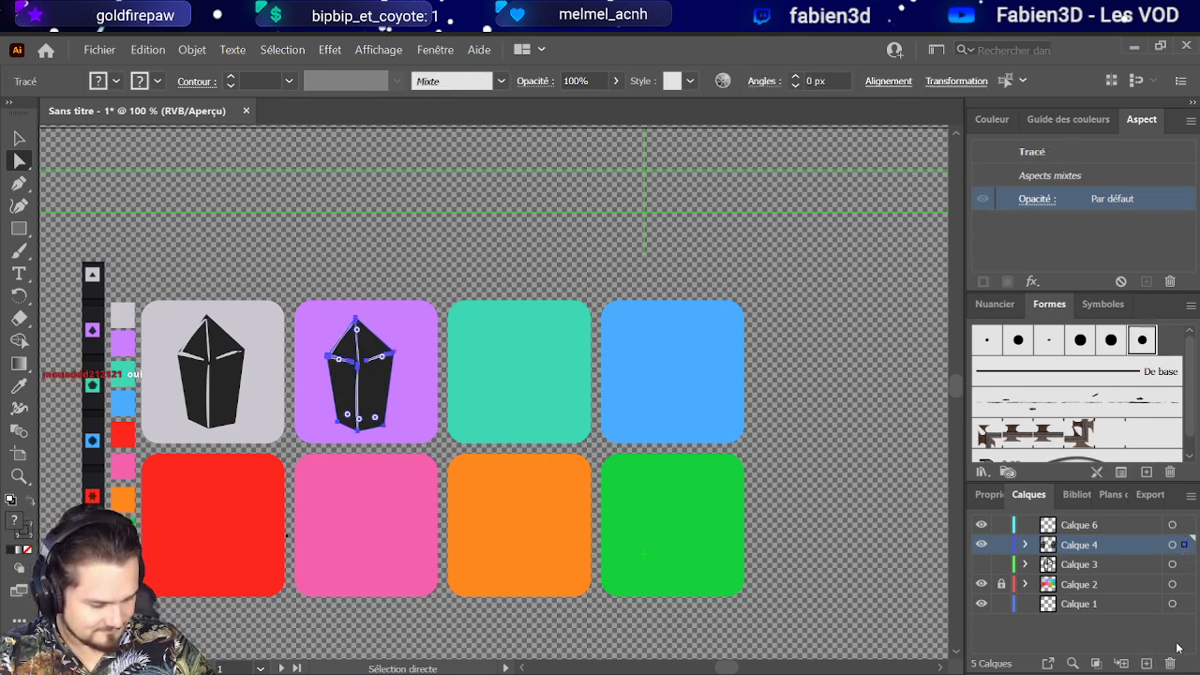
click(1151, 664)
drag(1183, 564, 1184, 545)
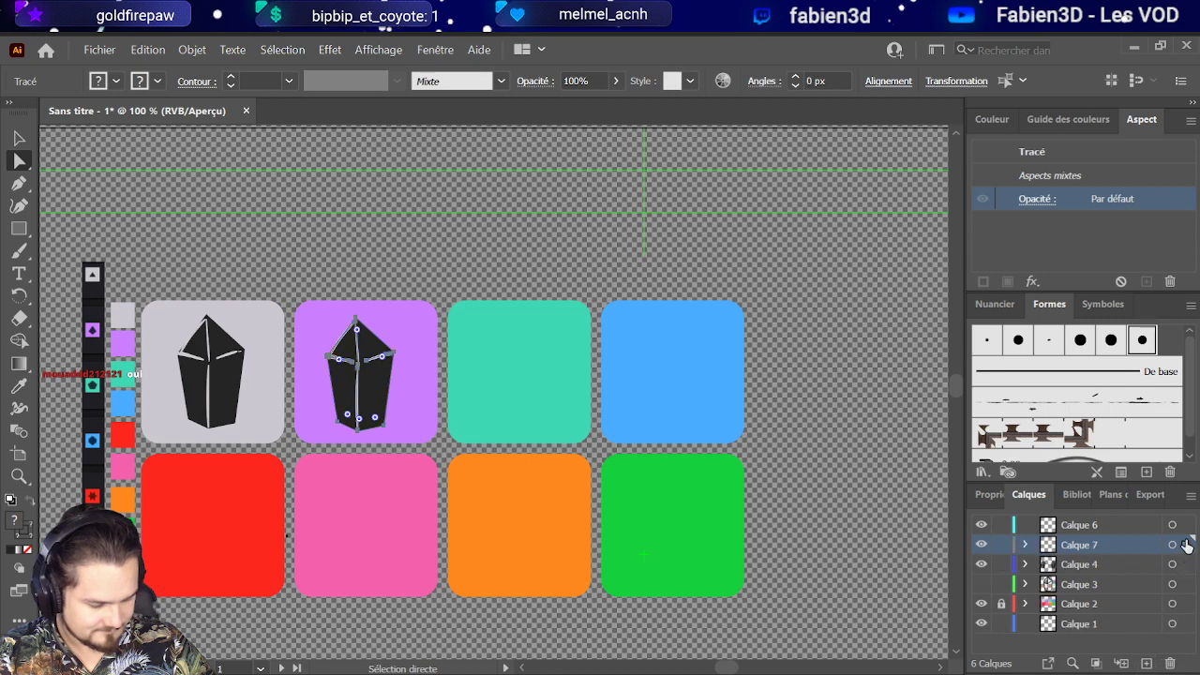
Step: Shrink the purple square's crystal, tilt it to the left and place it in the square's lower-left area
scroll(258, 377, up, 1)
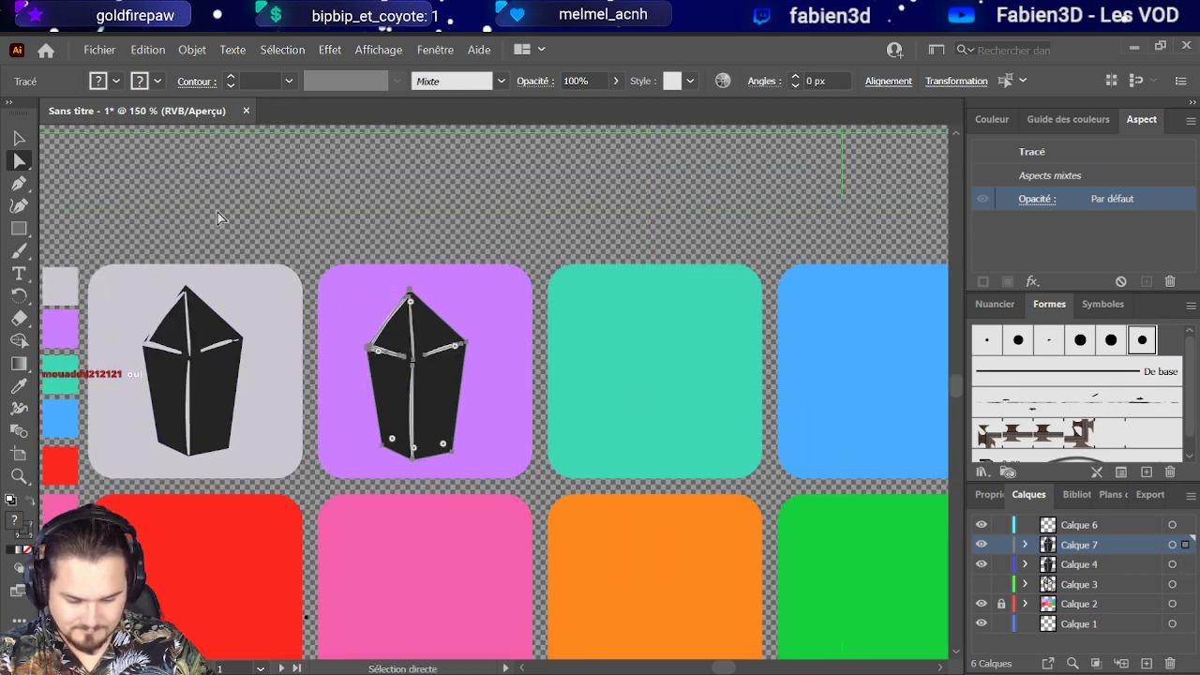
click(15, 133)
drag(471, 281, 388, 402)
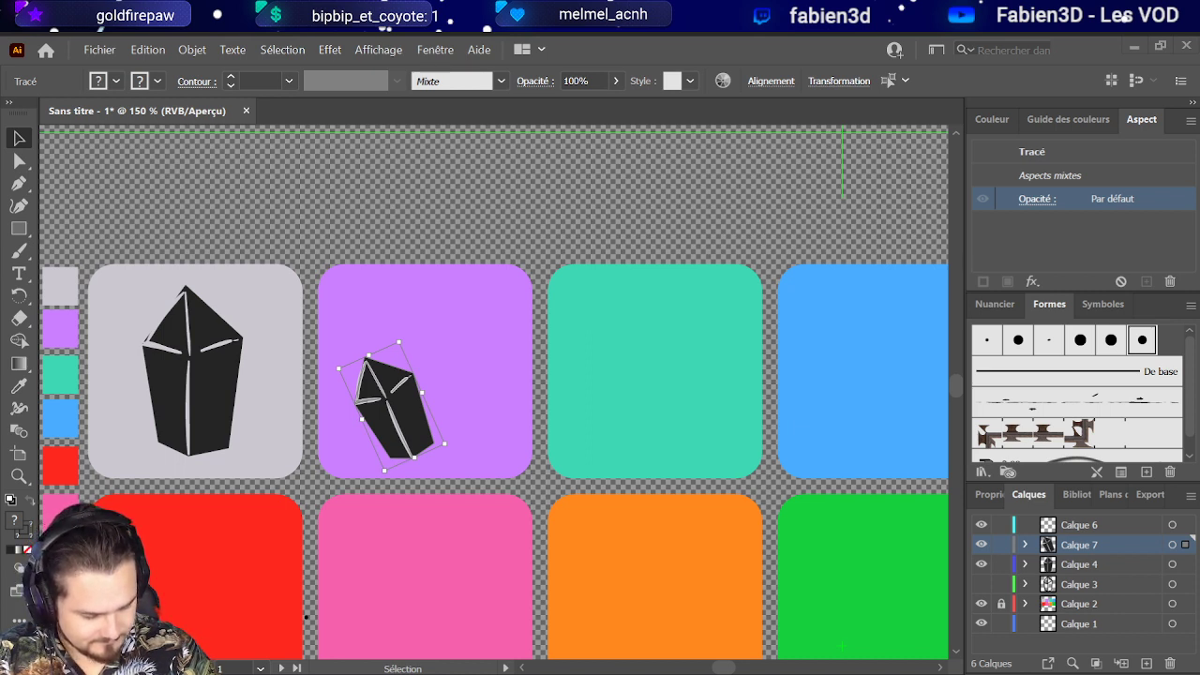
Step: Paste a second crystal on the purple square, enlarge it, tilt it slightly right and overlap it with the small crystal
key(a)
key(ctrl+v)
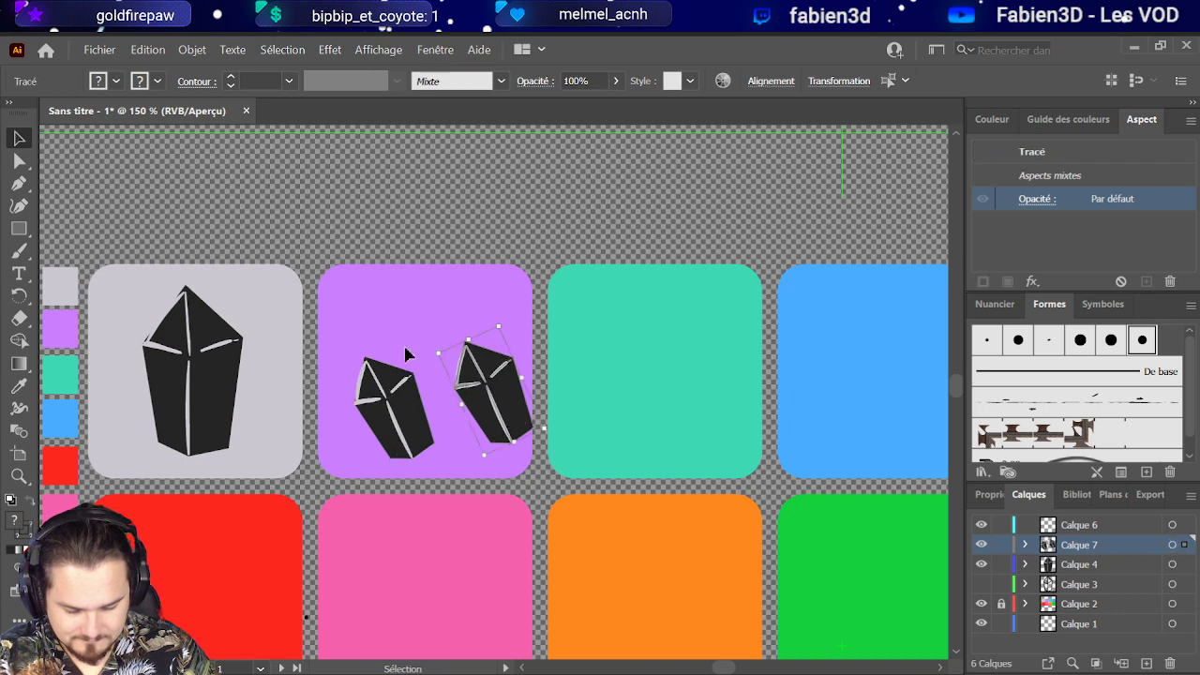
drag(486, 414, 431, 389)
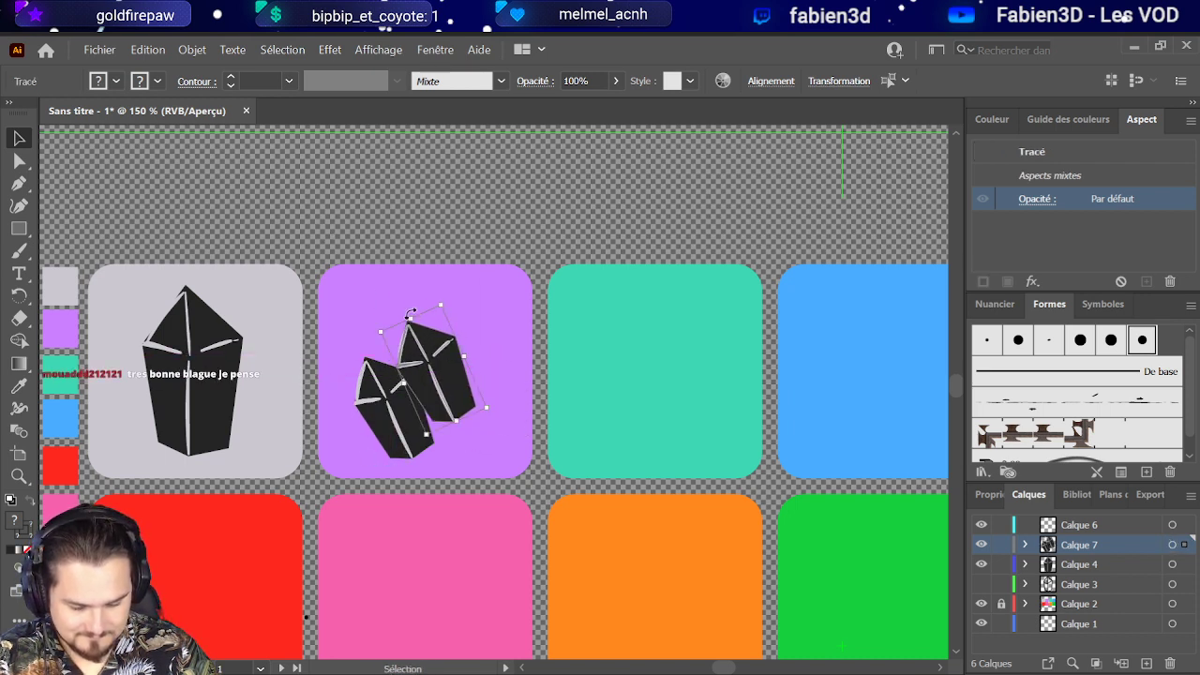
drag(409, 314, 551, 262)
mouse_move(474, 328)
mouse_down()
mouse_move(464, 359)
mouse_move(468, 327)
mouse_move(469, 347)
mouse_move(470, 338)
mouse_up()
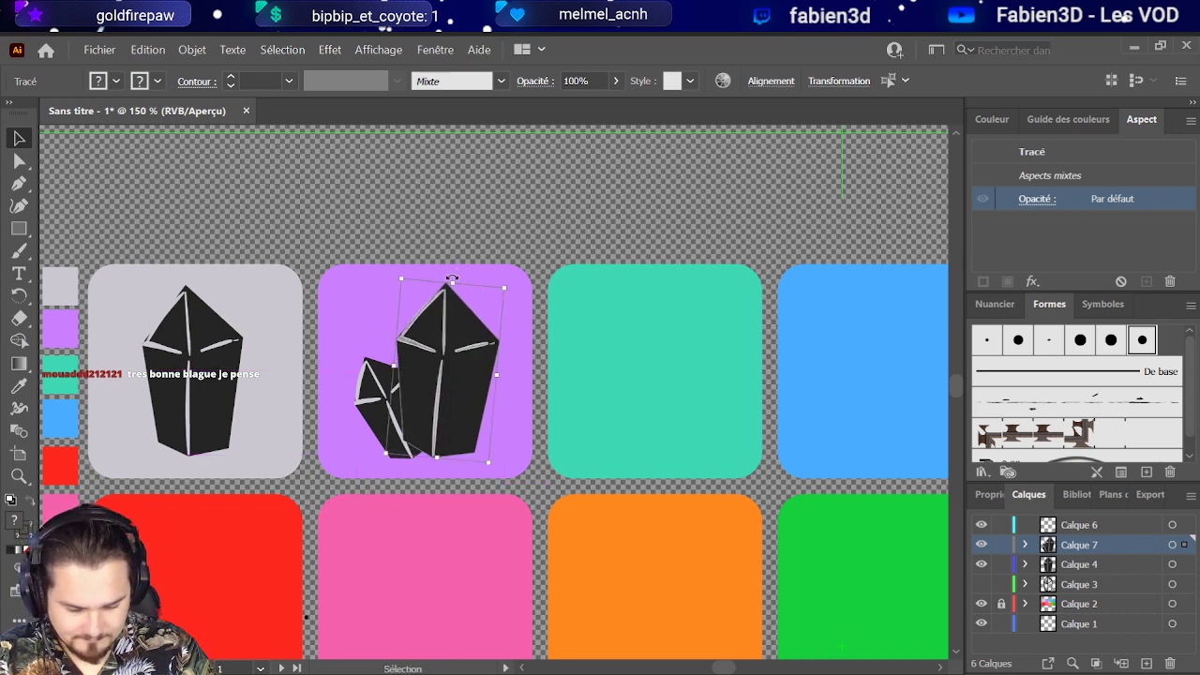
Step: Tilt the large crystal on the purple square further to the right and reposition it beside the small crystal
drag(449, 278, 464, 283)
mouse_move(464, 328)
mouse_down()
mouse_move(480, 333)
mouse_move(454, 343)
mouse_up()
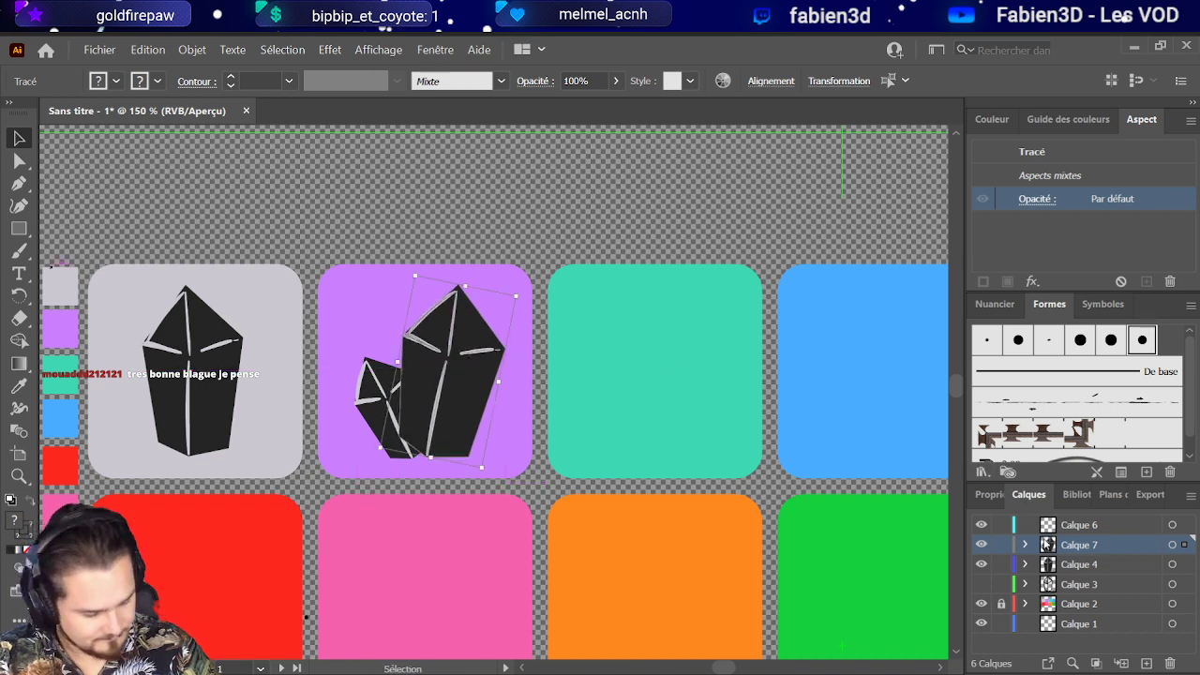
Step: Move the purple square's large crystal to a new layer and place that layer directly below Calque 7
click(1024, 545)
scroll(1048, 558, down, 5)
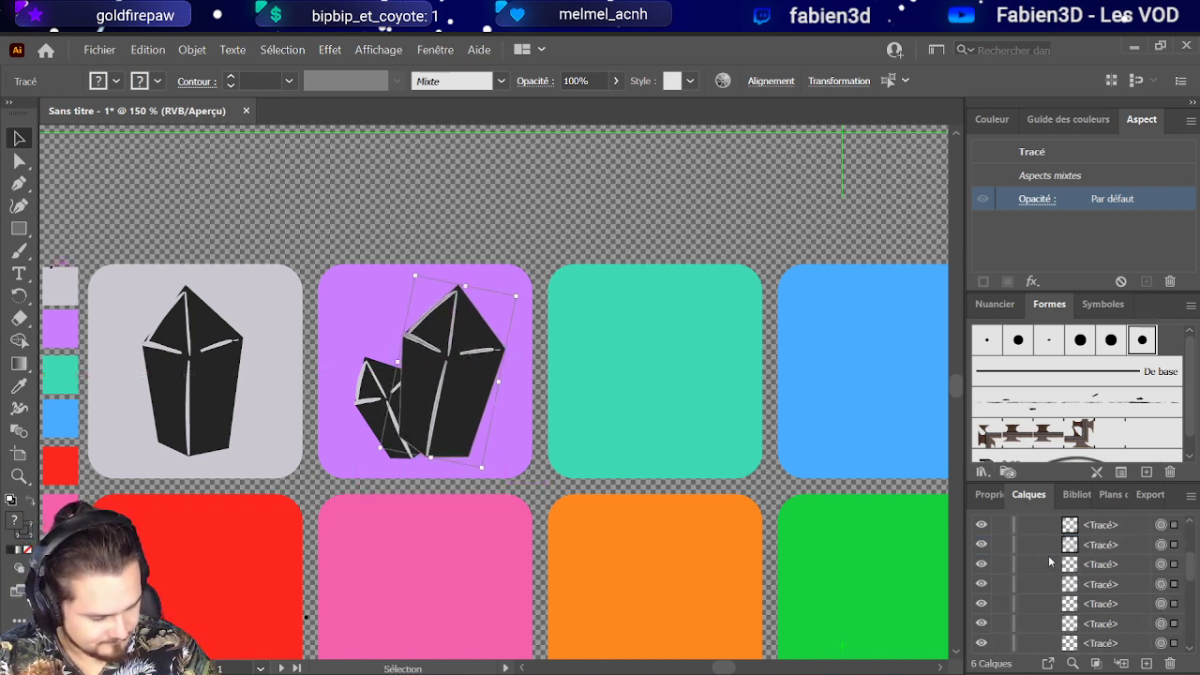
scroll(1048, 555, up, 5)
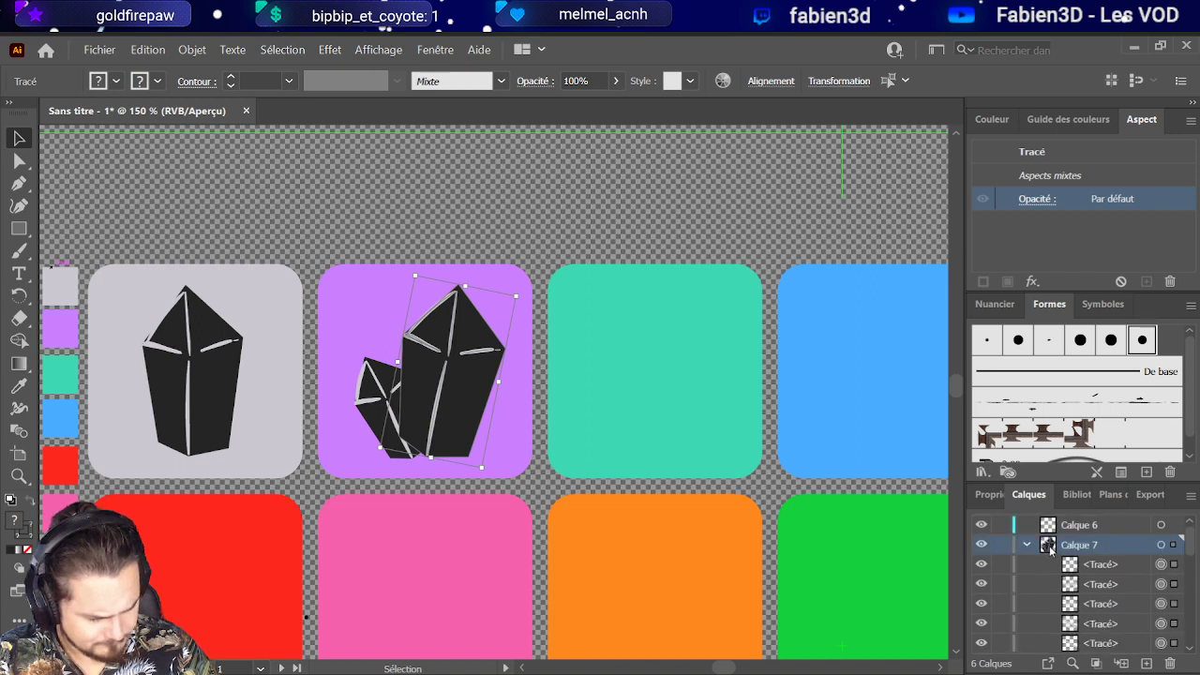
click(1026, 544)
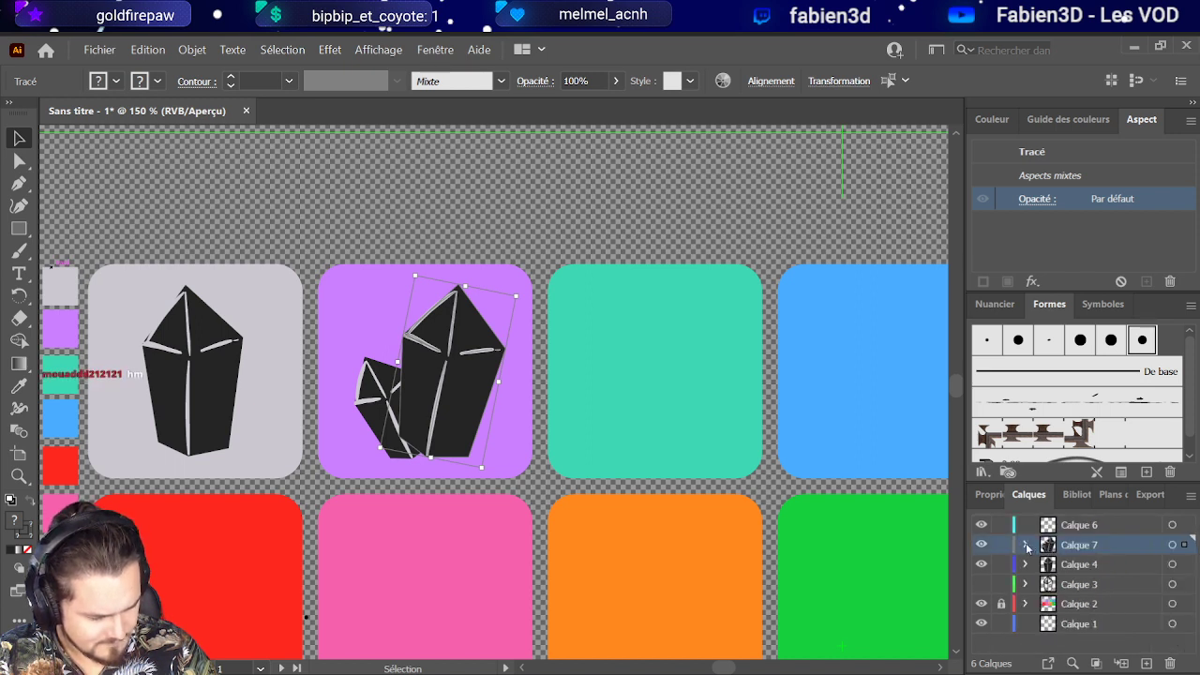
click(1145, 662)
drag(1184, 564, 1184, 545)
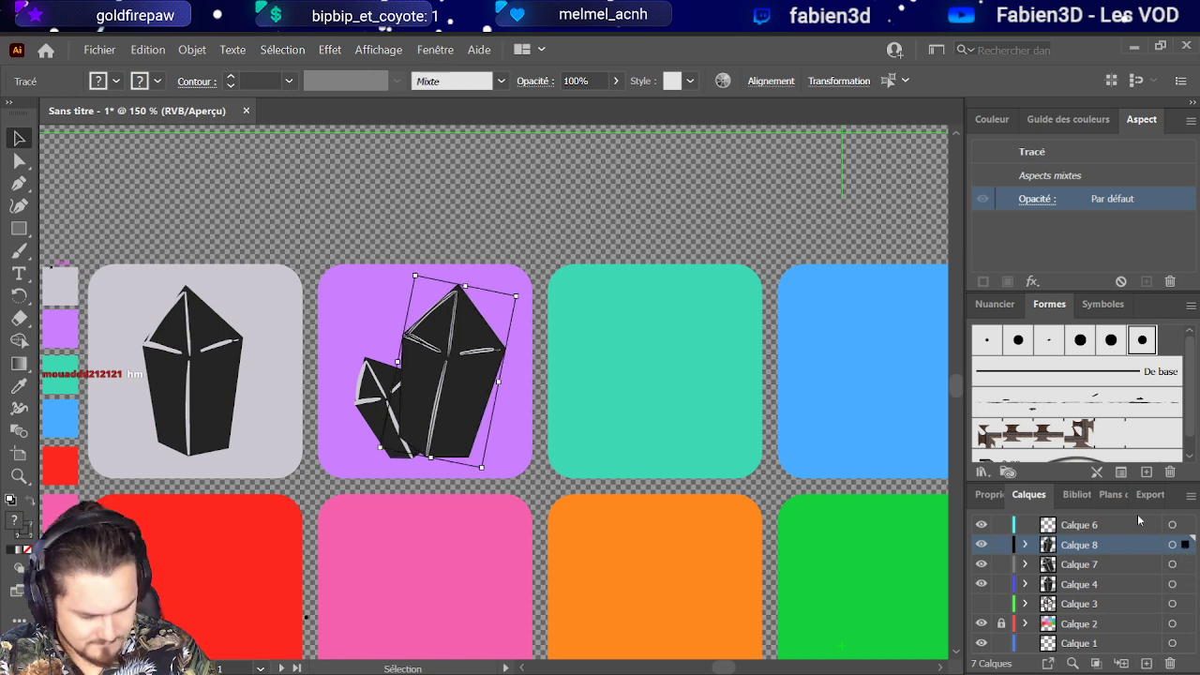
drag(1083, 549, 1081, 573)
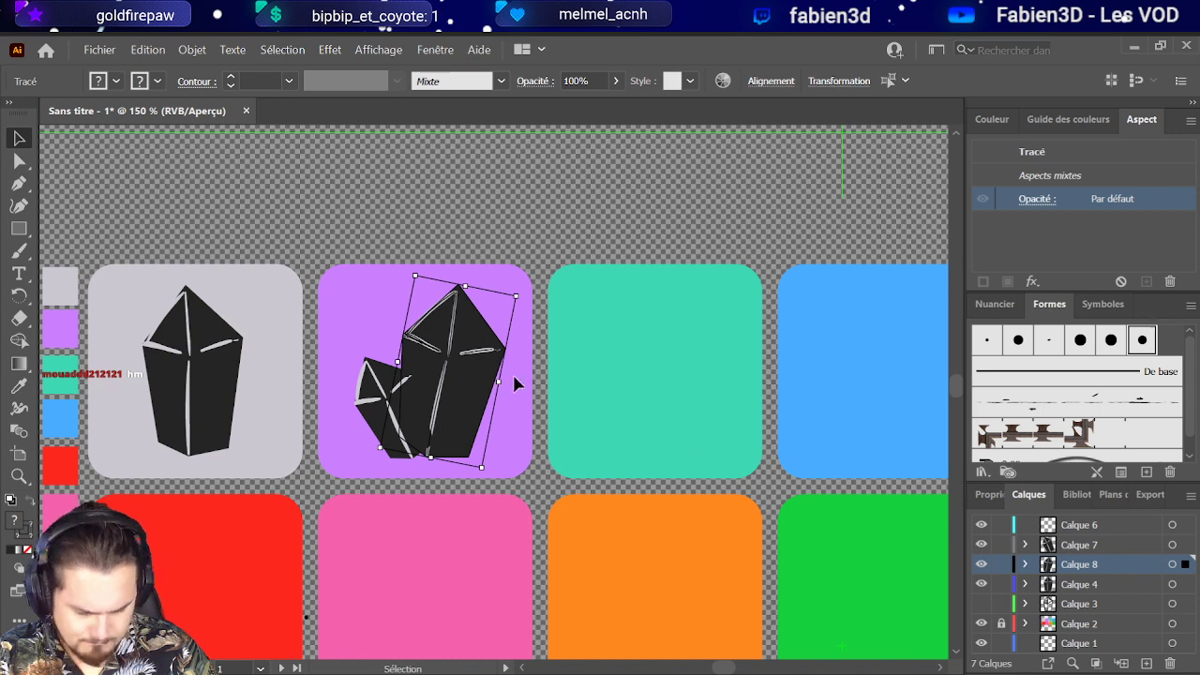
Step: Shift the large crystal away from the small one, then move both crystals slightly left on the purple square
drag(481, 465, 465, 429)
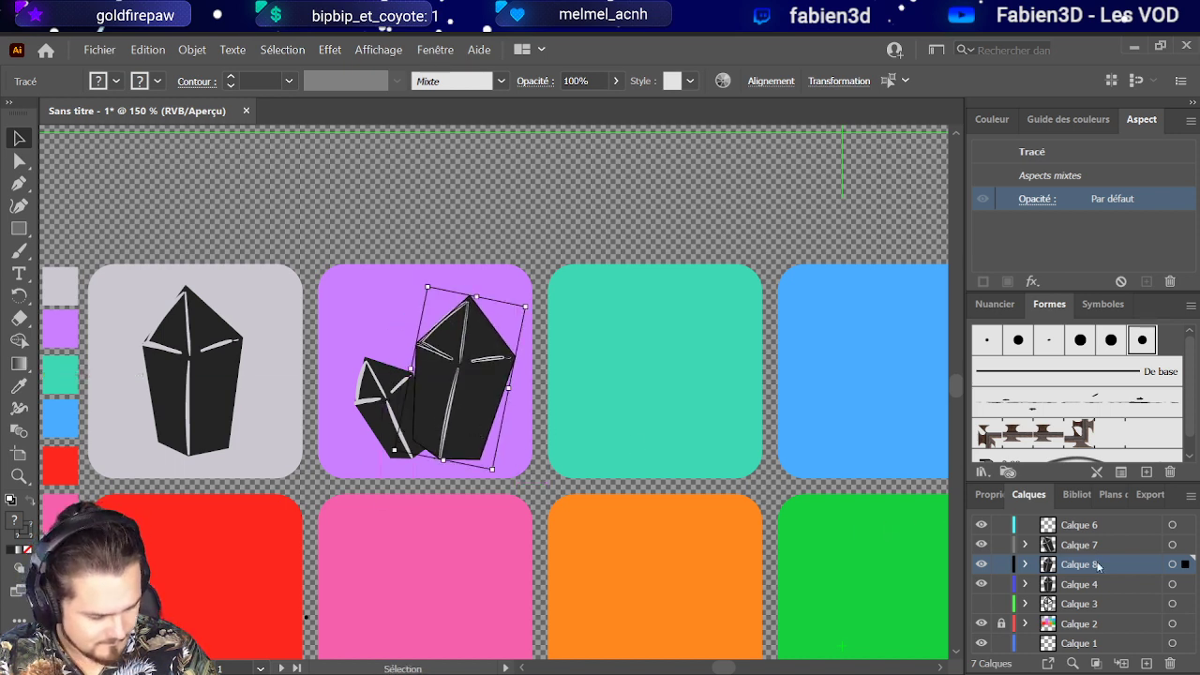
click(1172, 545)
drag(496, 428, 476, 427)
Step: Examine which paths of the light grey square's crystal belong to Calque 4 and its sublayer Calque 5
click(208, 384)
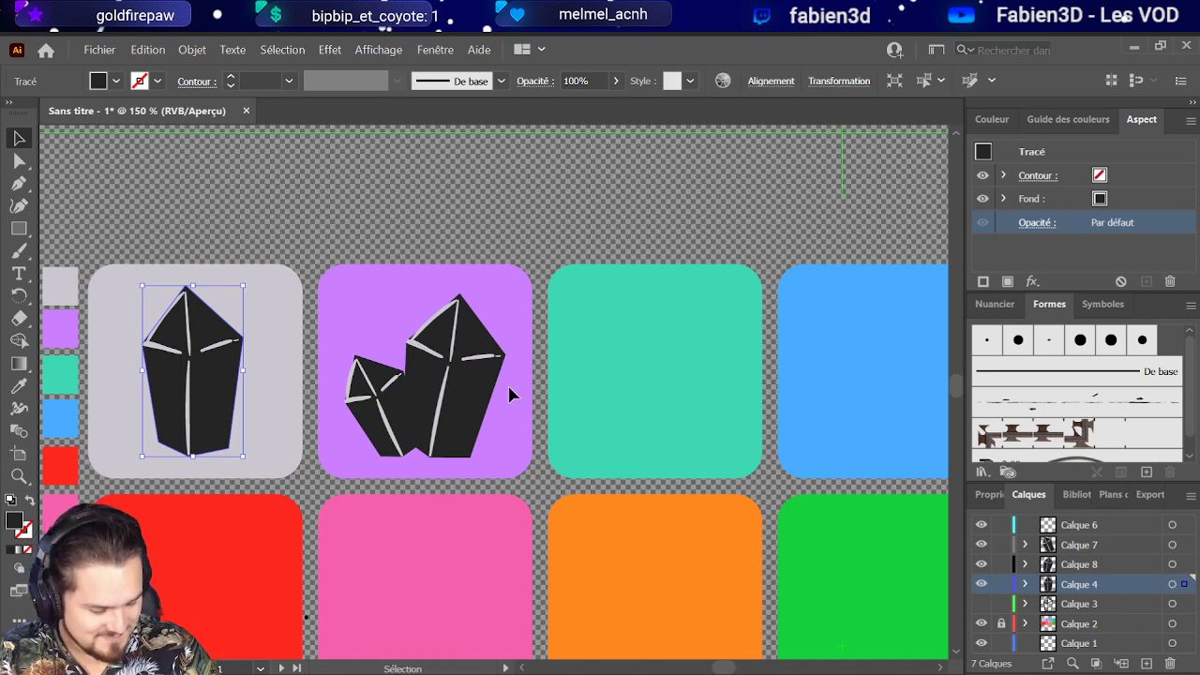
click(1171, 584)
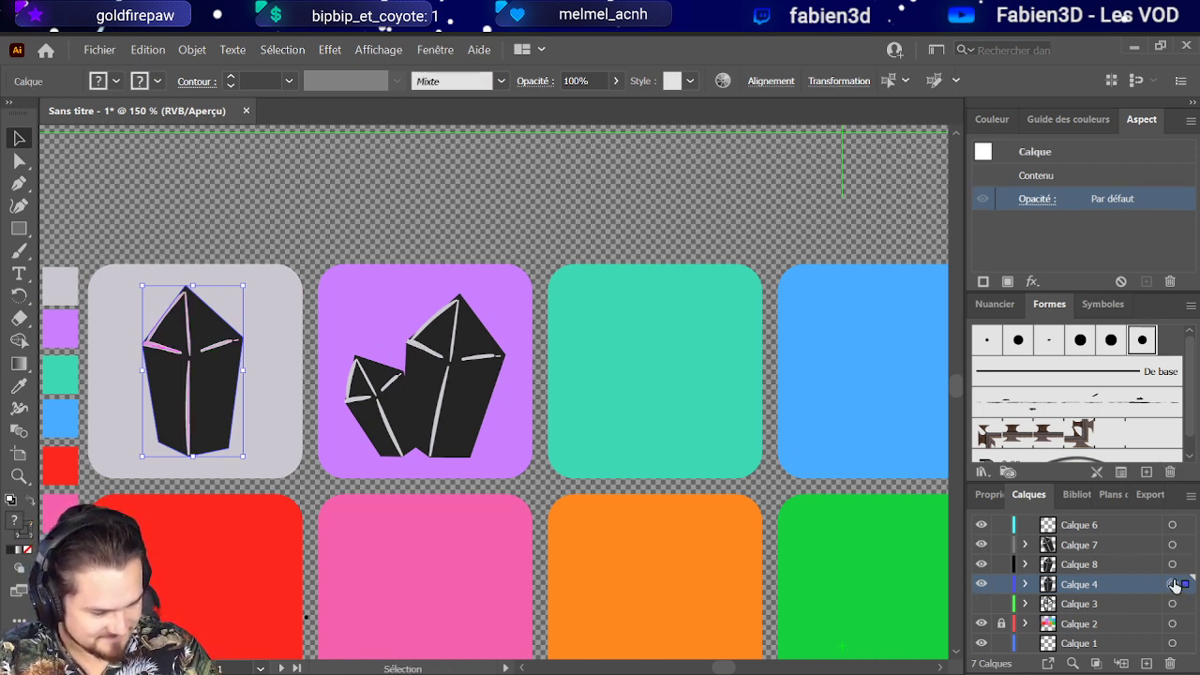
click(274, 350)
key(b)
drag(186, 290, 187, 354)
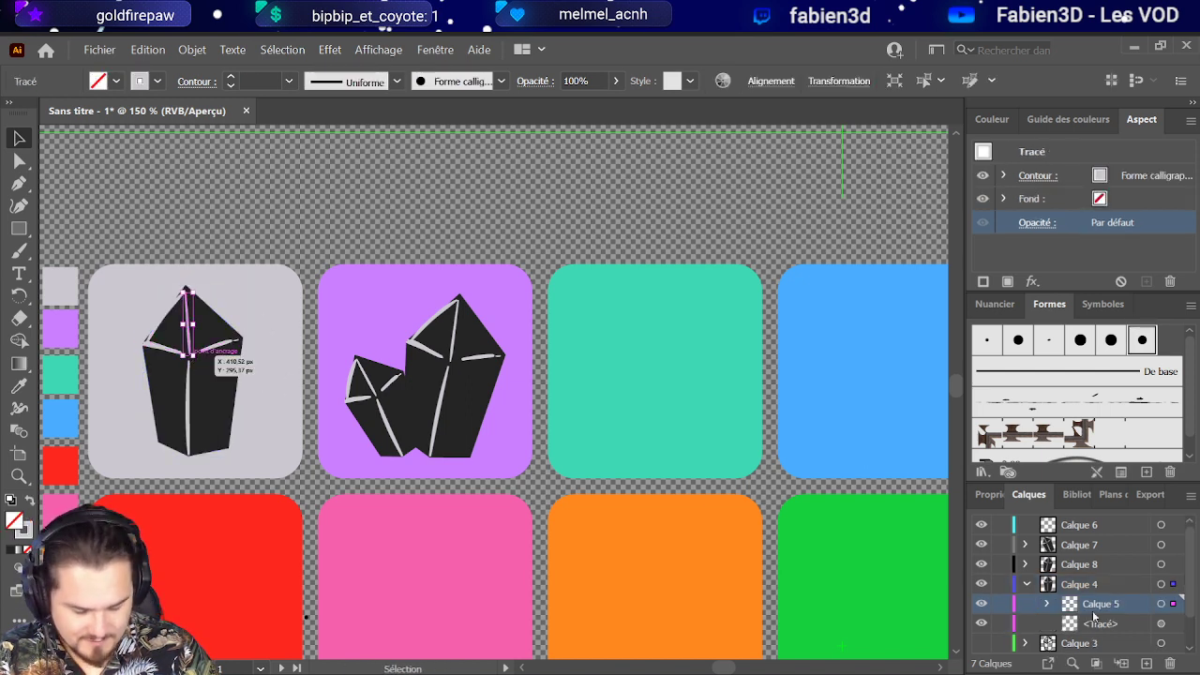
click(280, 396)
click(188, 361)
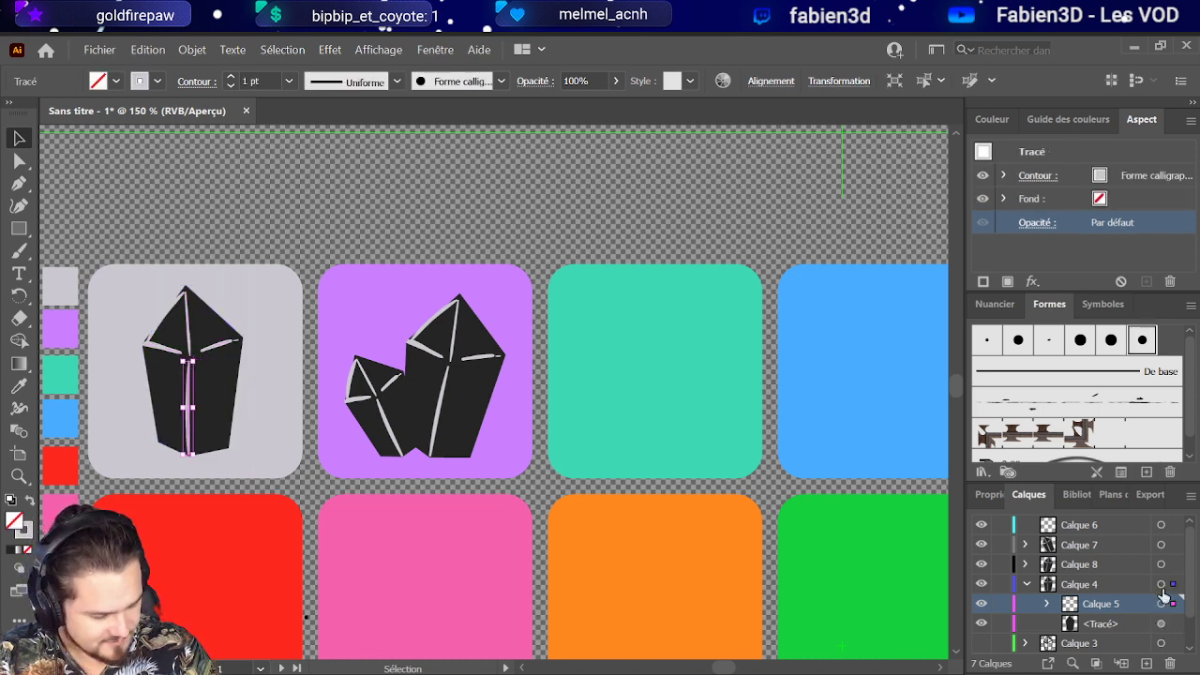
click(1160, 603)
click(292, 384)
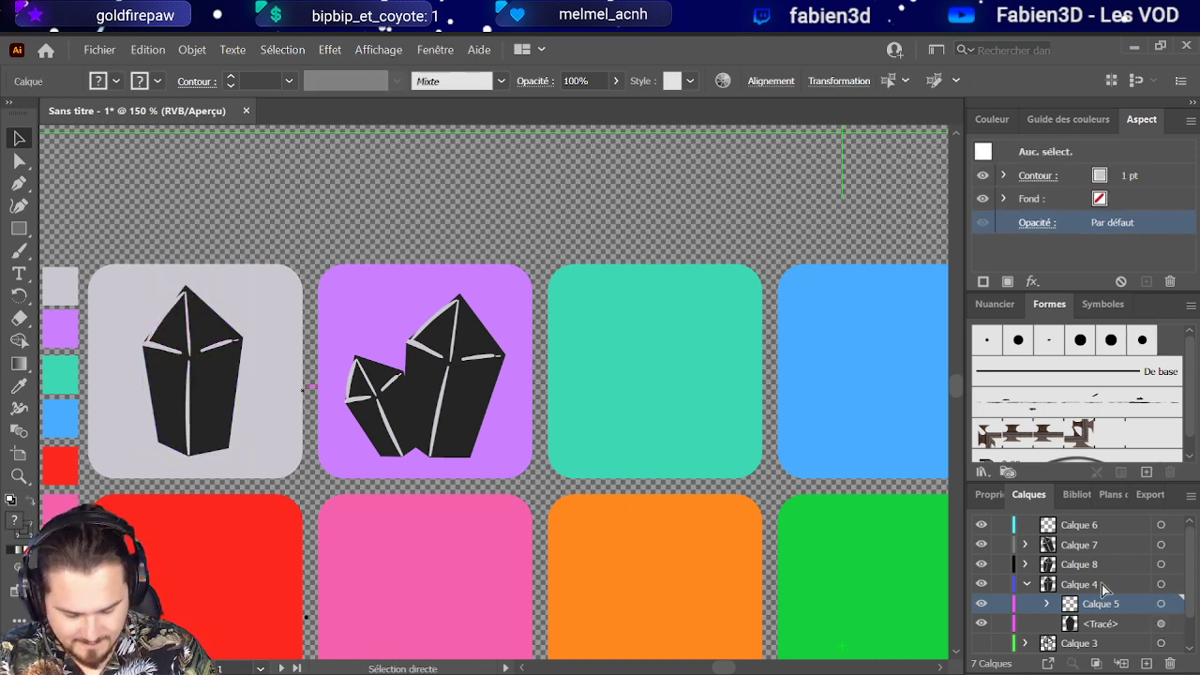
click(1160, 584)
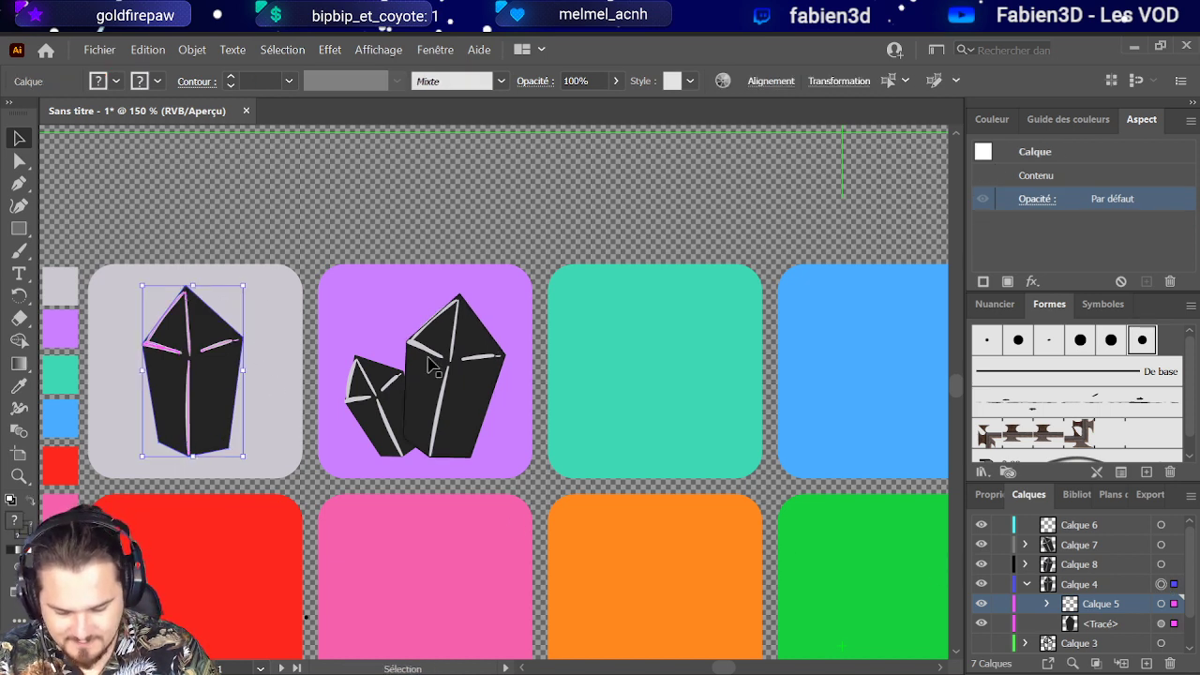
Step: Fill the large crystal's body on the purple square with the dark purple sampled from the reference strip's purple icon
click(456, 391)
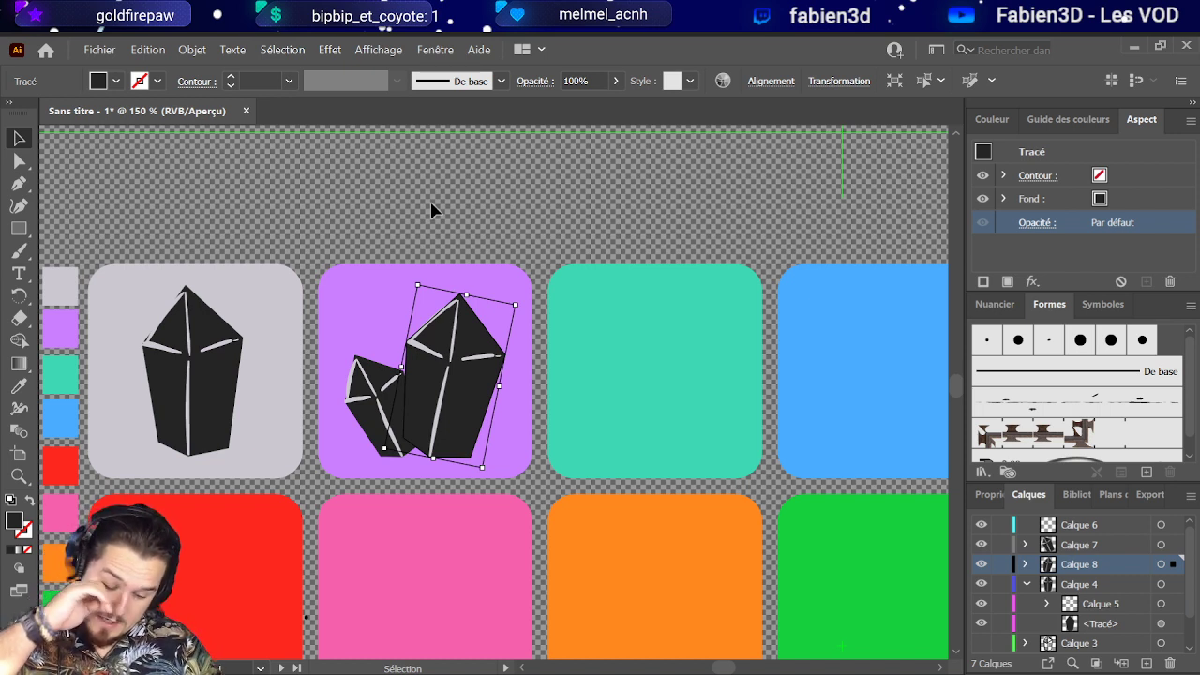
click(1025, 564)
scroll(1057, 582, down, 3)
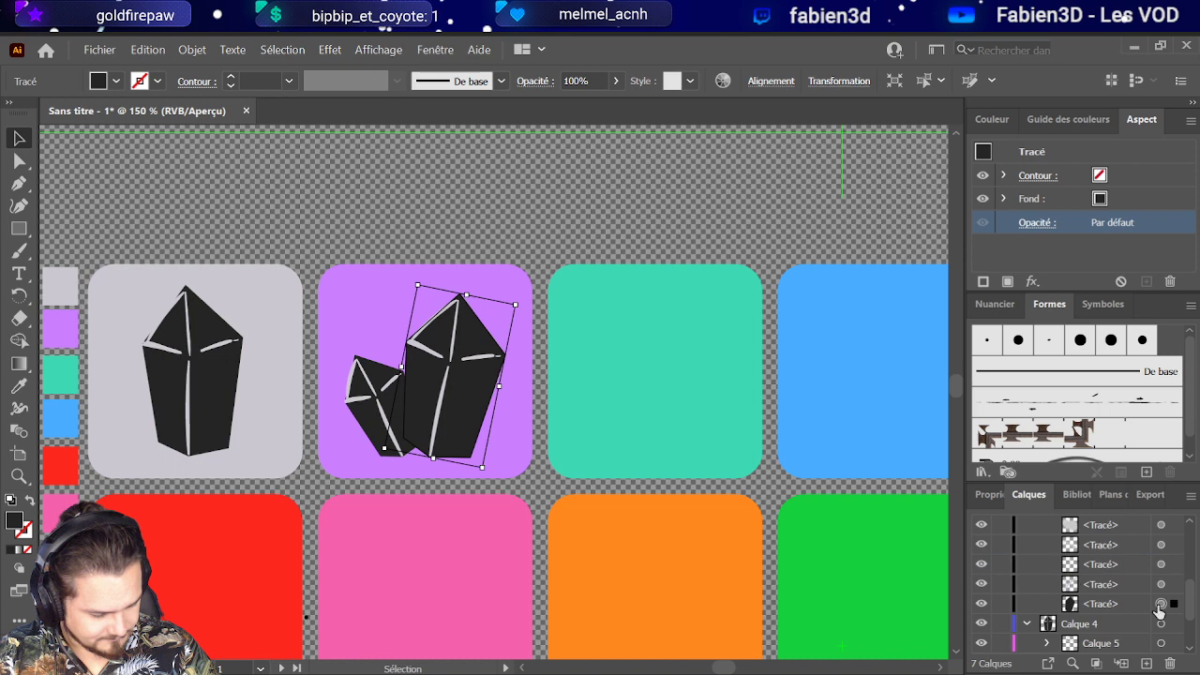
click(615, 214)
click(487, 418)
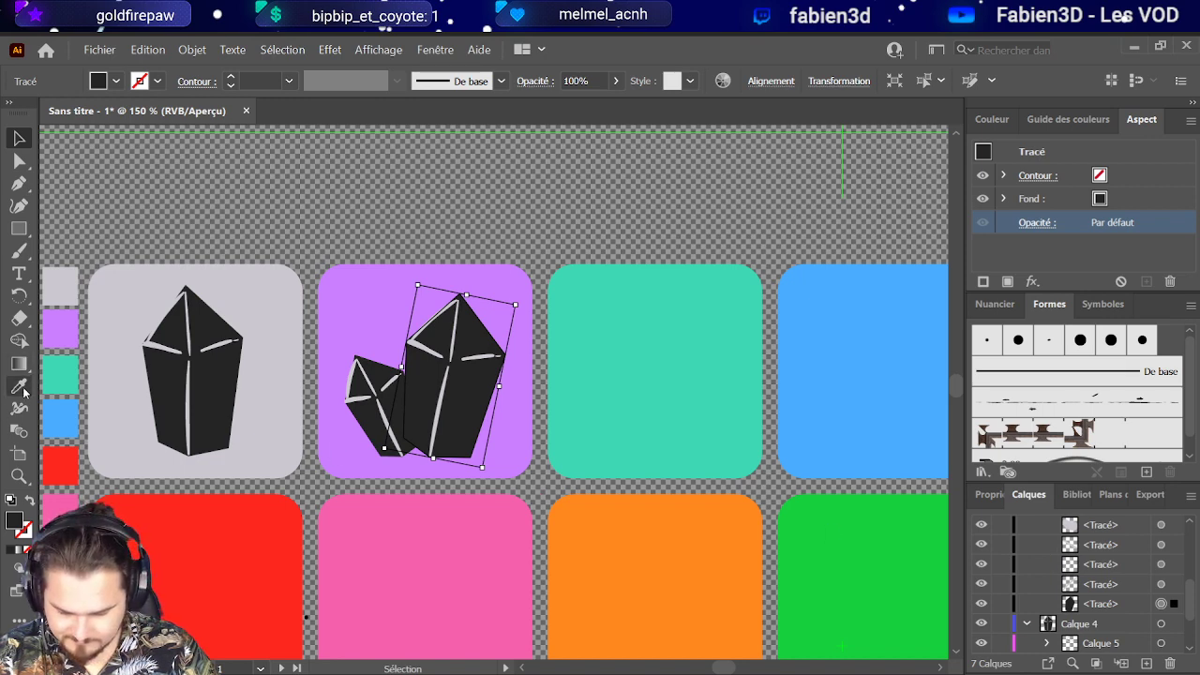
key(ctrl+minus)
key(ctrl+plus)
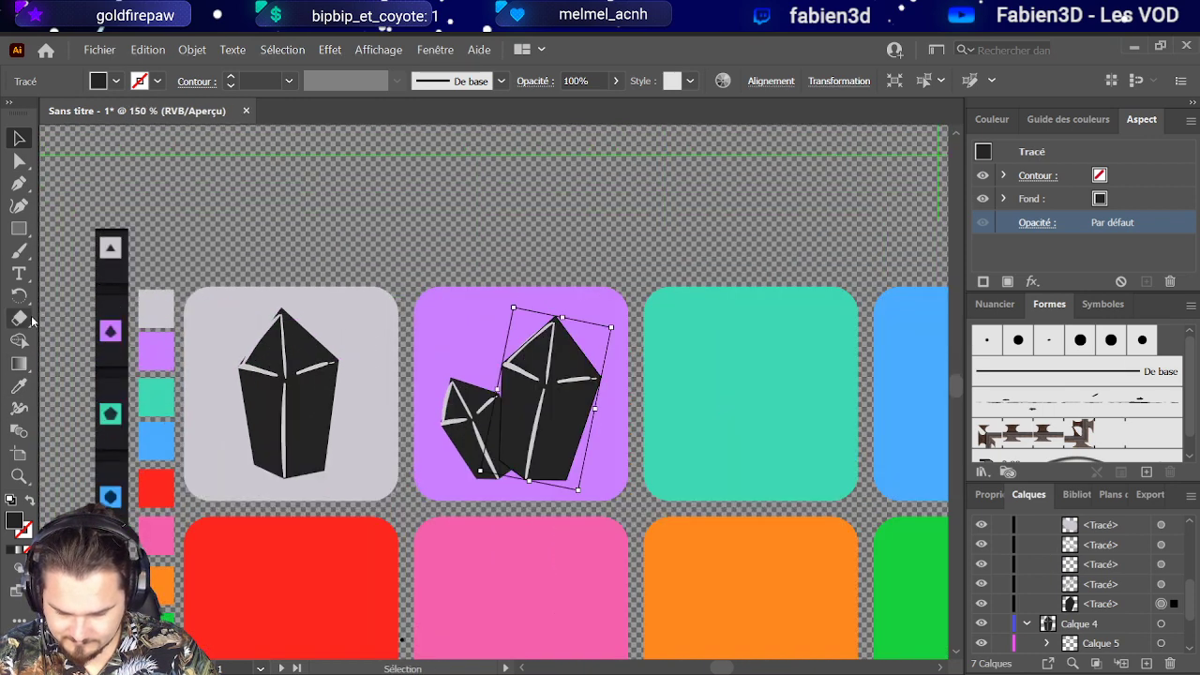
click(19, 386)
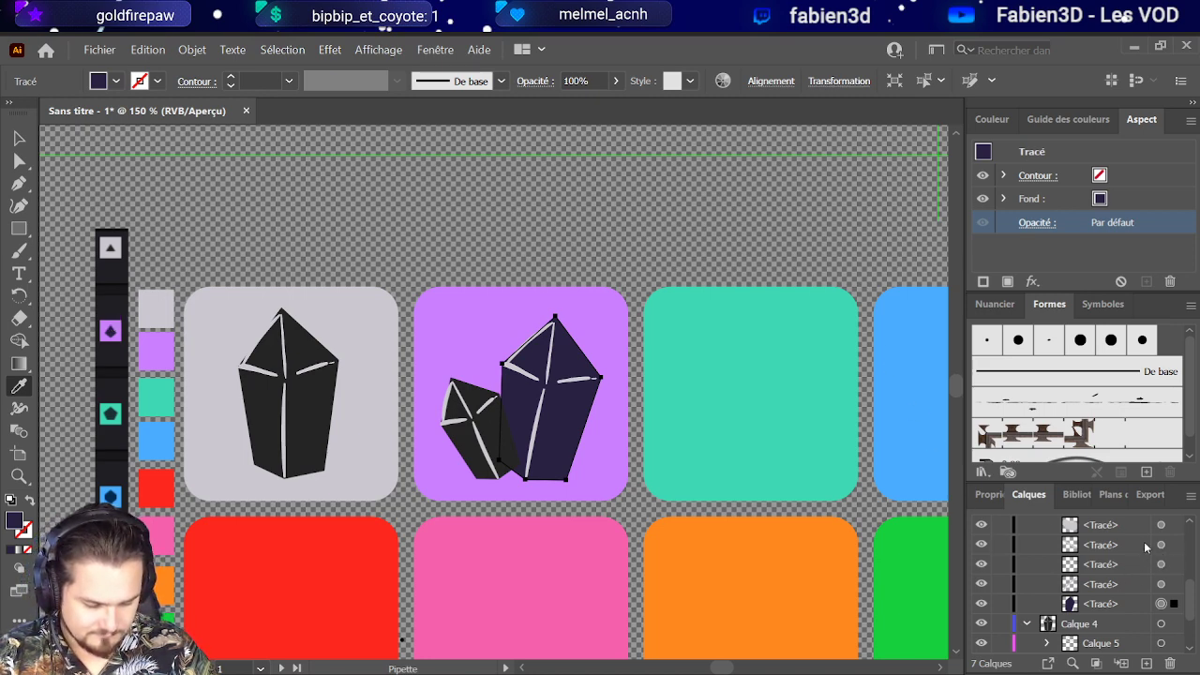
Step: Fill the small crystal's body in Calque 7 with the same dark purple from the reference strip and deselect it
scroll(1162, 599, up, 3)
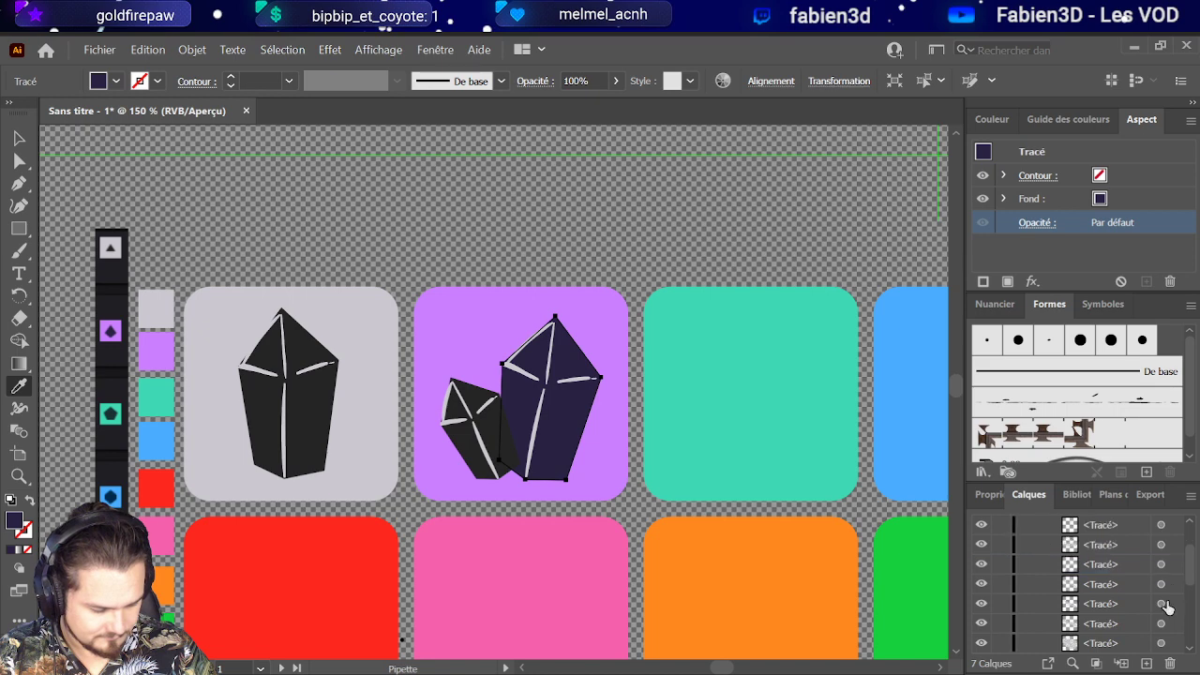
scroll(1166, 607, up, 2)
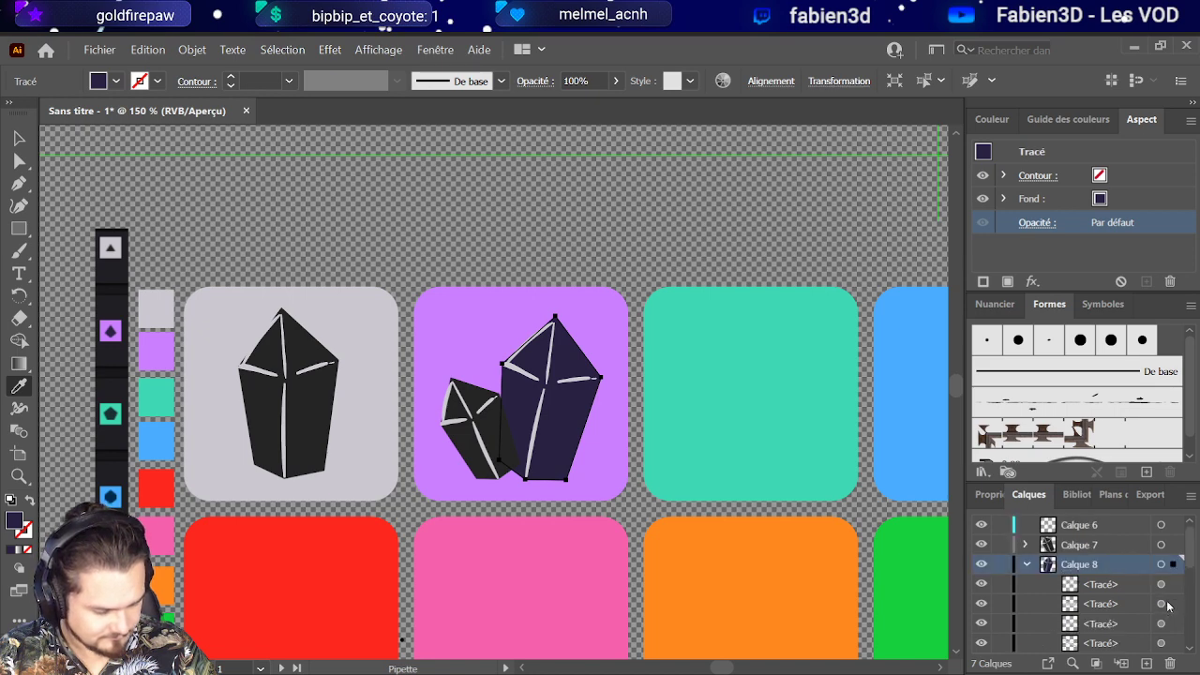
click(1025, 544)
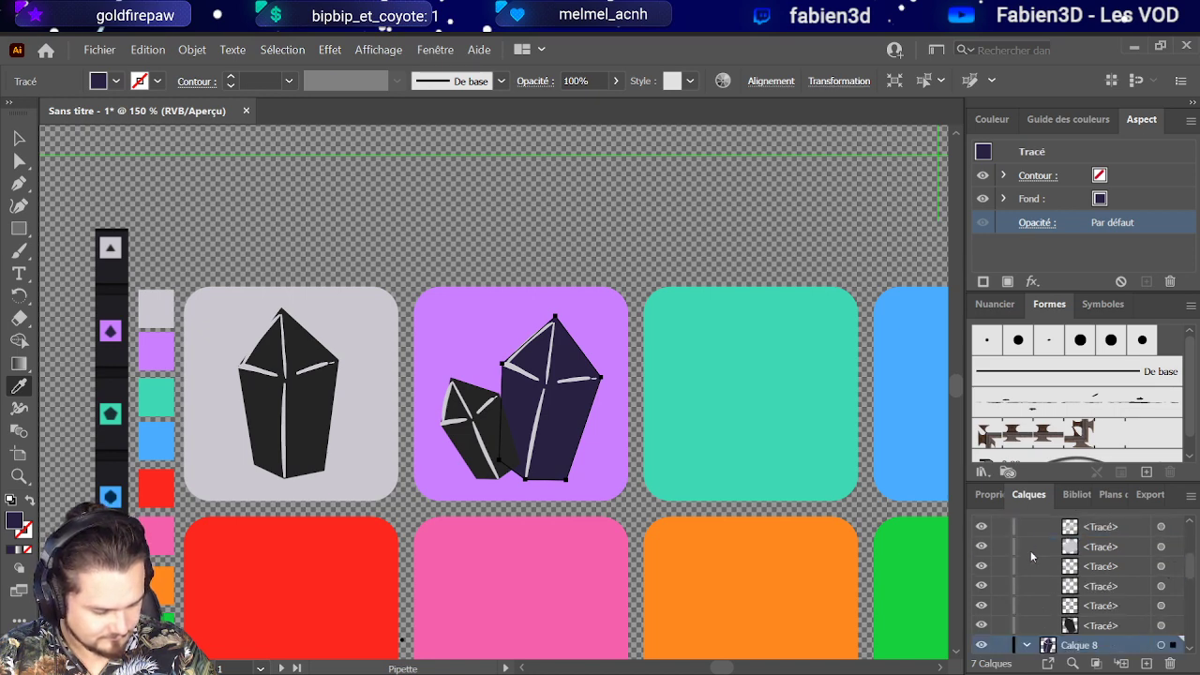
click(1160, 626)
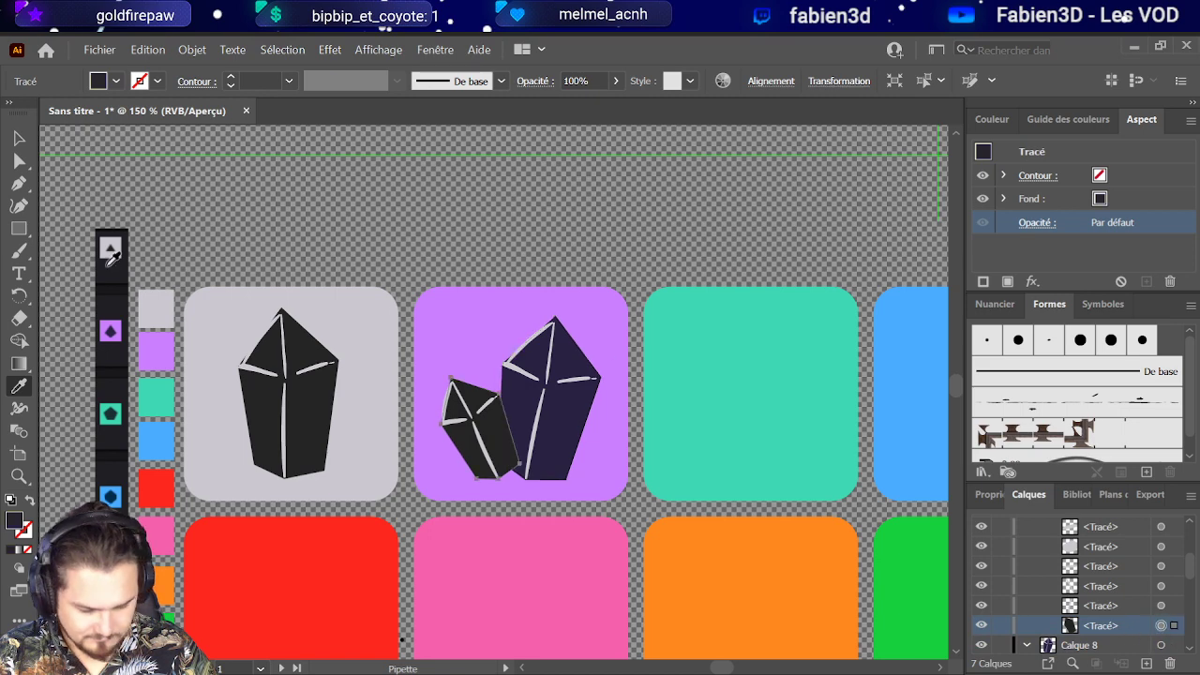
click(112, 328)
click(21, 138)
click(413, 219)
Step: Collapse the contents of Calque 7 and Calque 8
scroll(343, 268, down, 2)
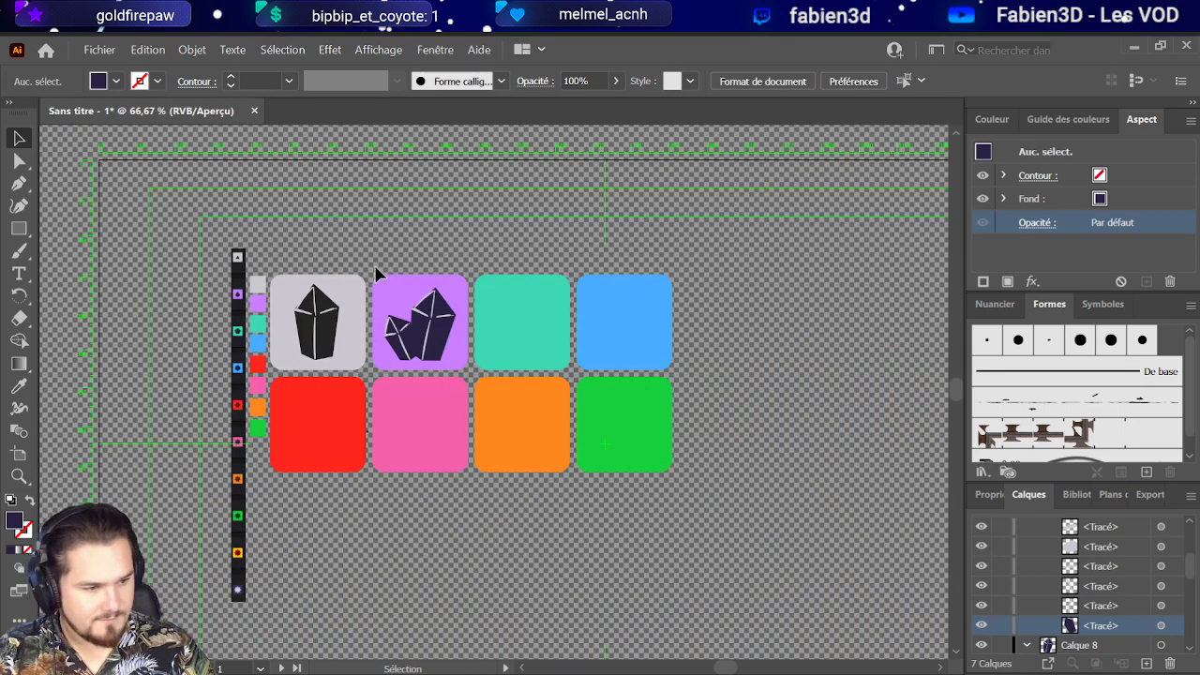
scroll(375, 273, up, 1)
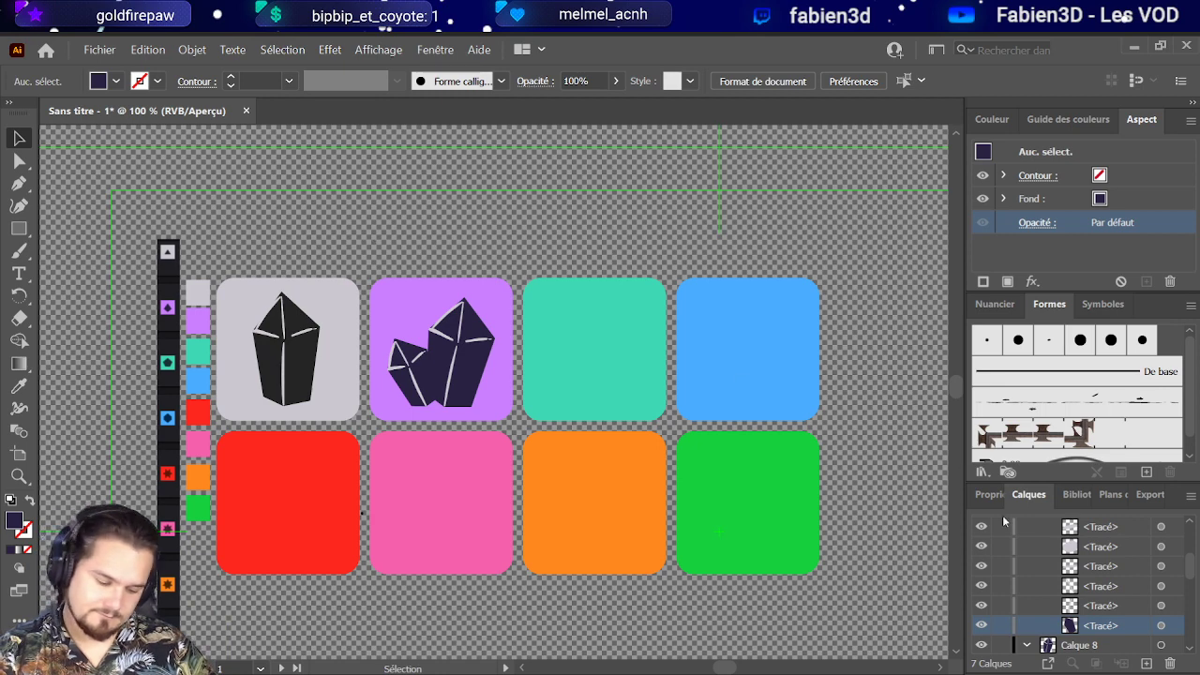
scroll(1091, 591, up, 4)
click(1027, 544)
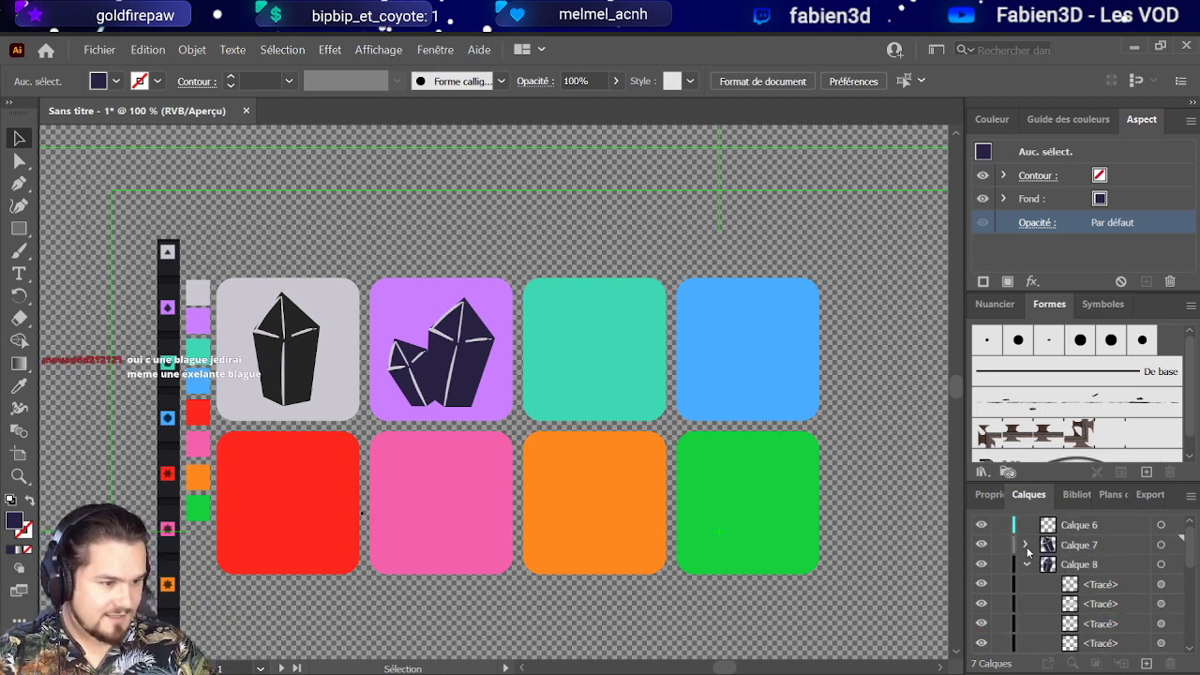
click(1027, 564)
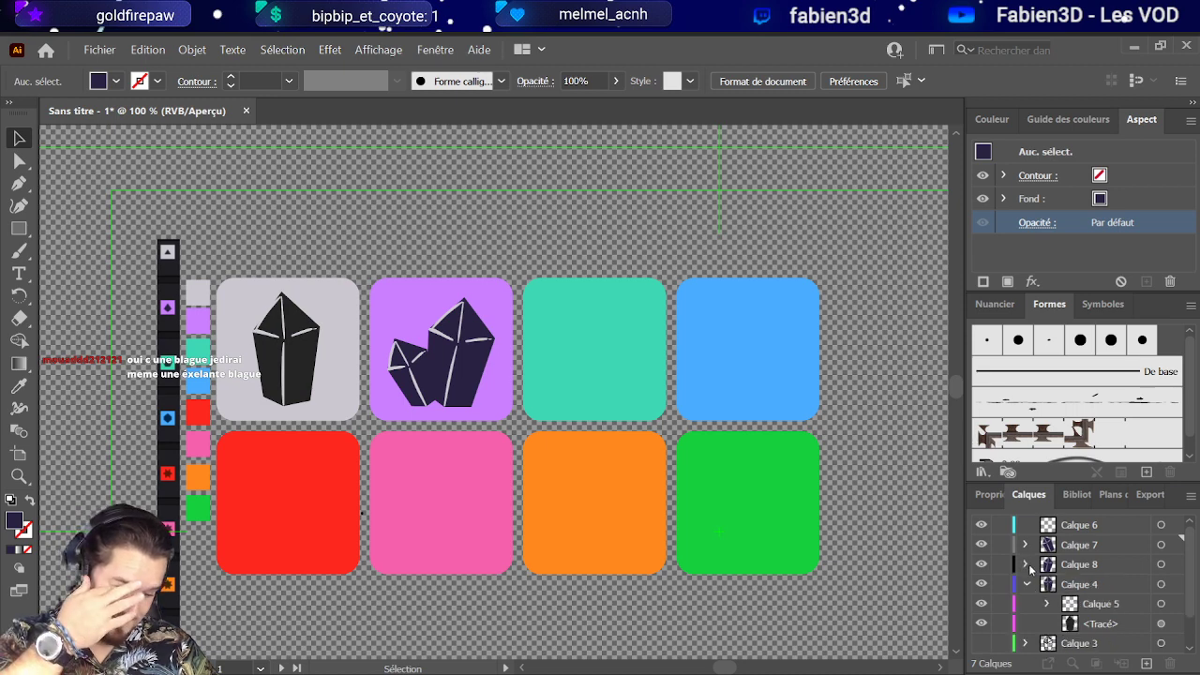
Step: Copy both crystals from the purple square and place the pasted cluster on the turquoise square
click(1161, 565)
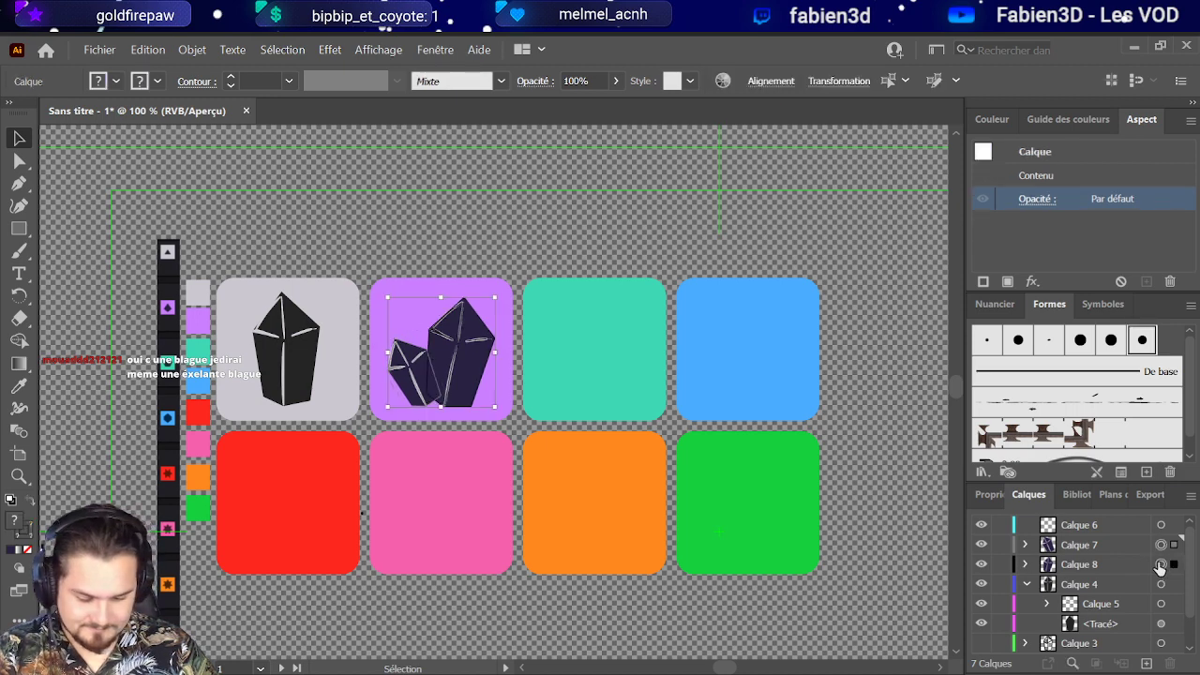
click(1161, 545)
key(ctrl+v)
drag(514, 427, 608, 383)
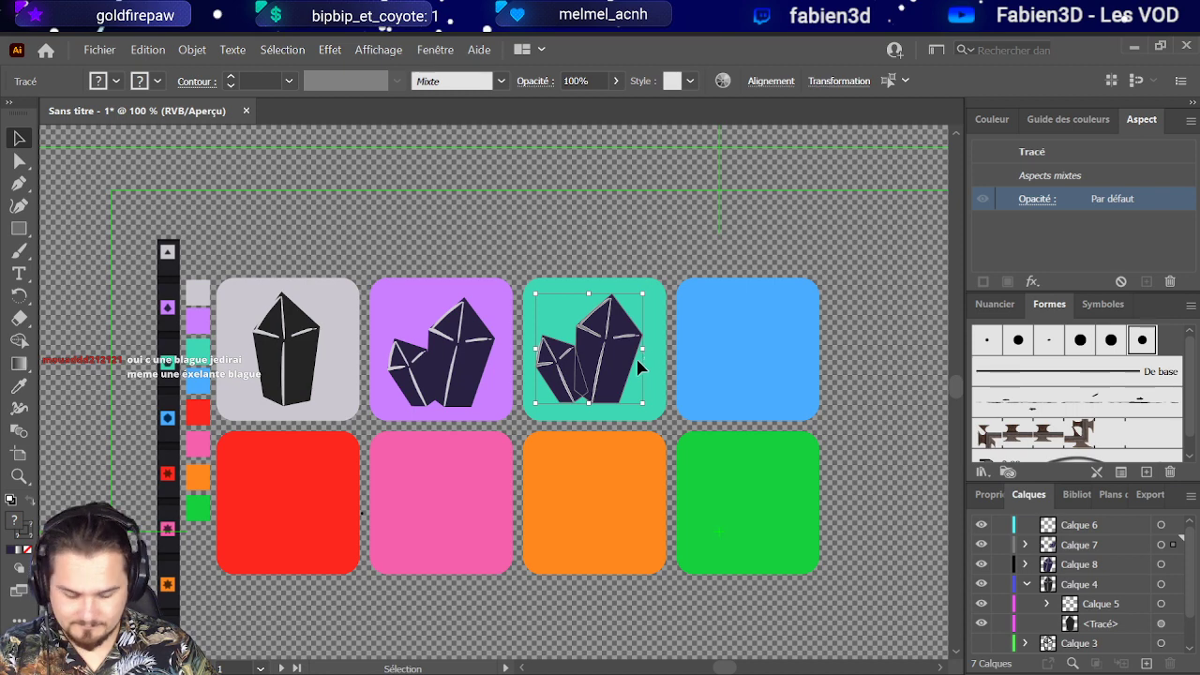
Step: Rotate the turquoise square's cluster until its large crystal is nearly upright, and move it to a new layer above Calque 7
mouse_move(648, 347)
mouse_down()
mouse_move(643, 327)
mouse_move(653, 330)
mouse_up()
mouse_move(599, 358)
mouse_down()
mouse_move(589, 361)
mouse_move(645, 348)
mouse_move(597, 371)
mouse_up()
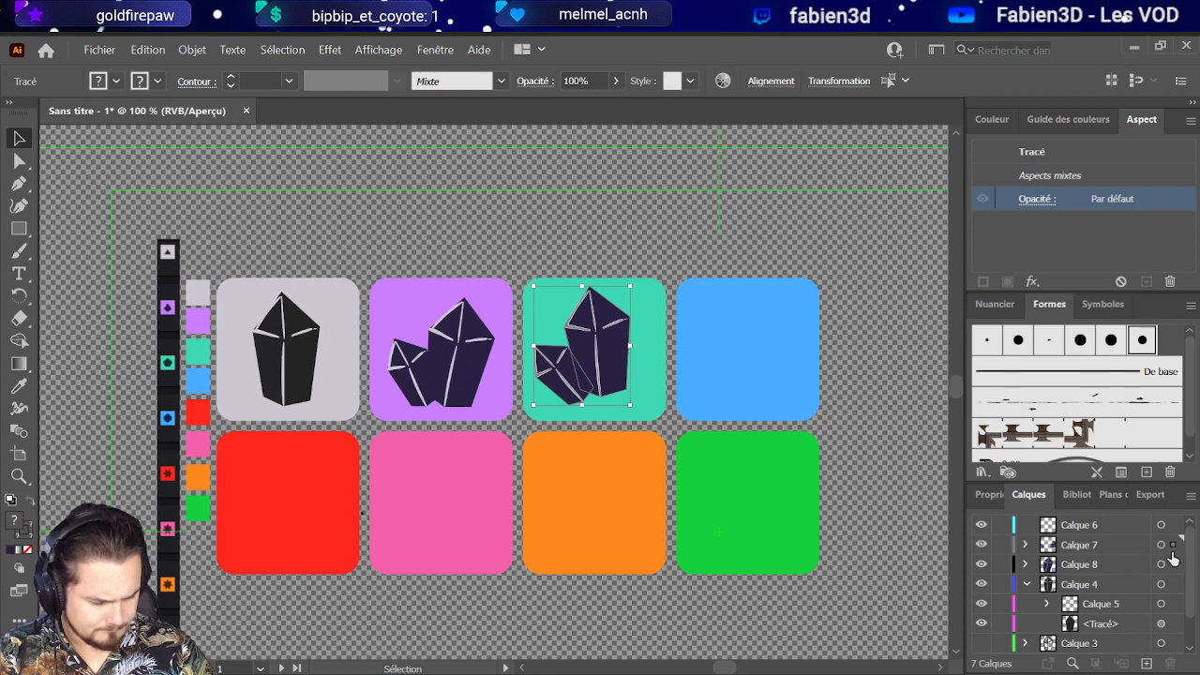
click(1145, 663)
drag(1172, 565, 1174, 545)
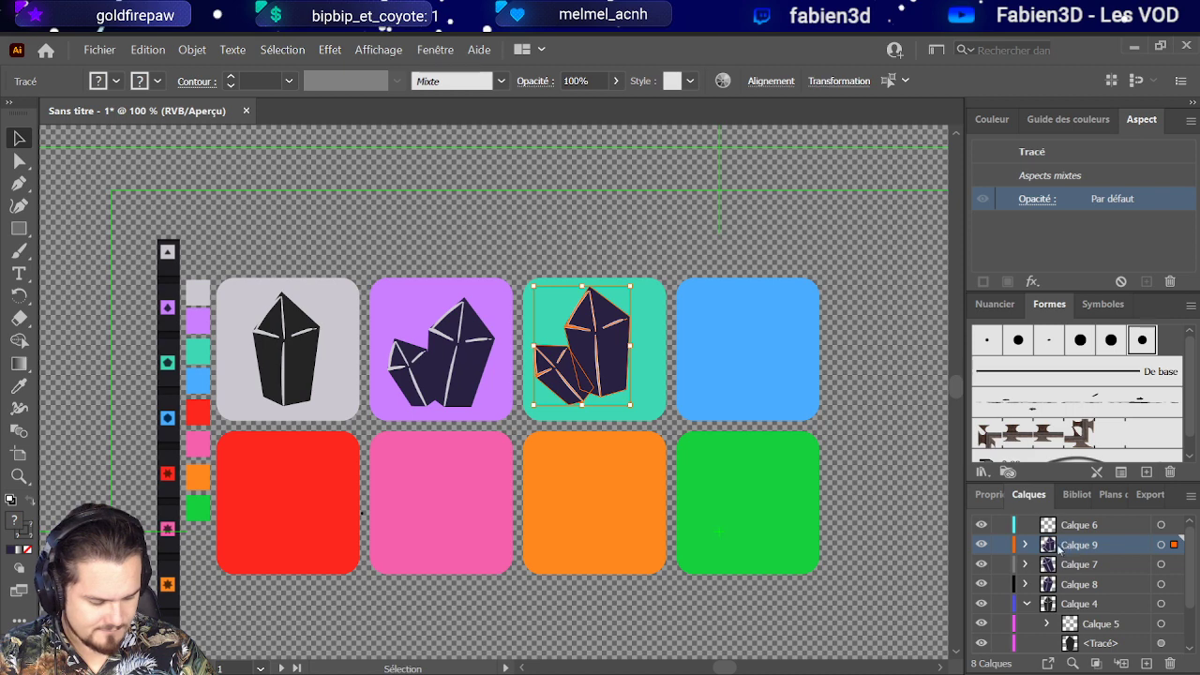
Step: Select the purple square's small crystal through Calque 7 and paste a copy of it
click(1071, 587)
click(1160, 585)
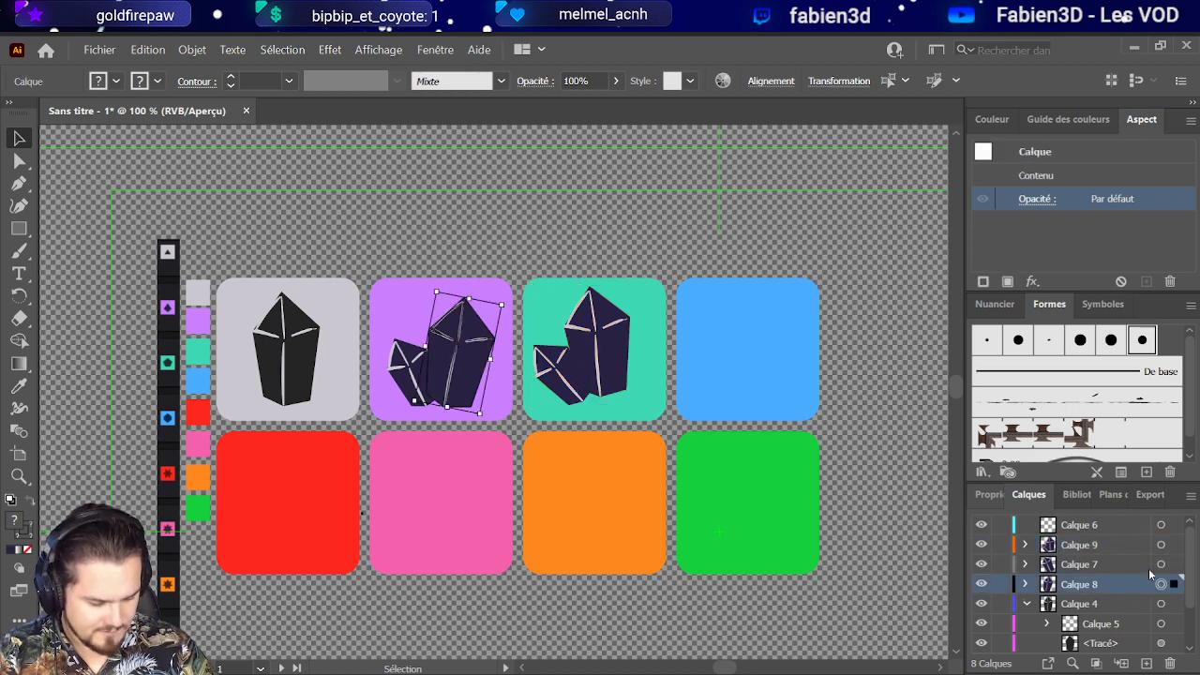
click(1162, 565)
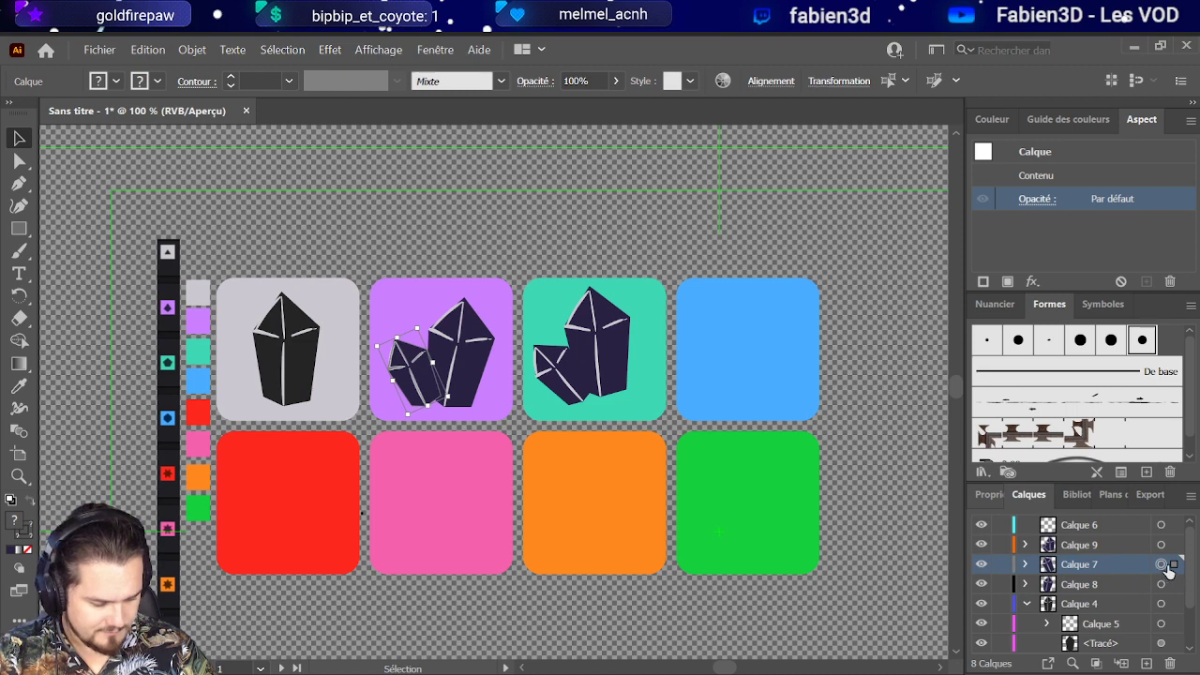
key(ctrl+z)
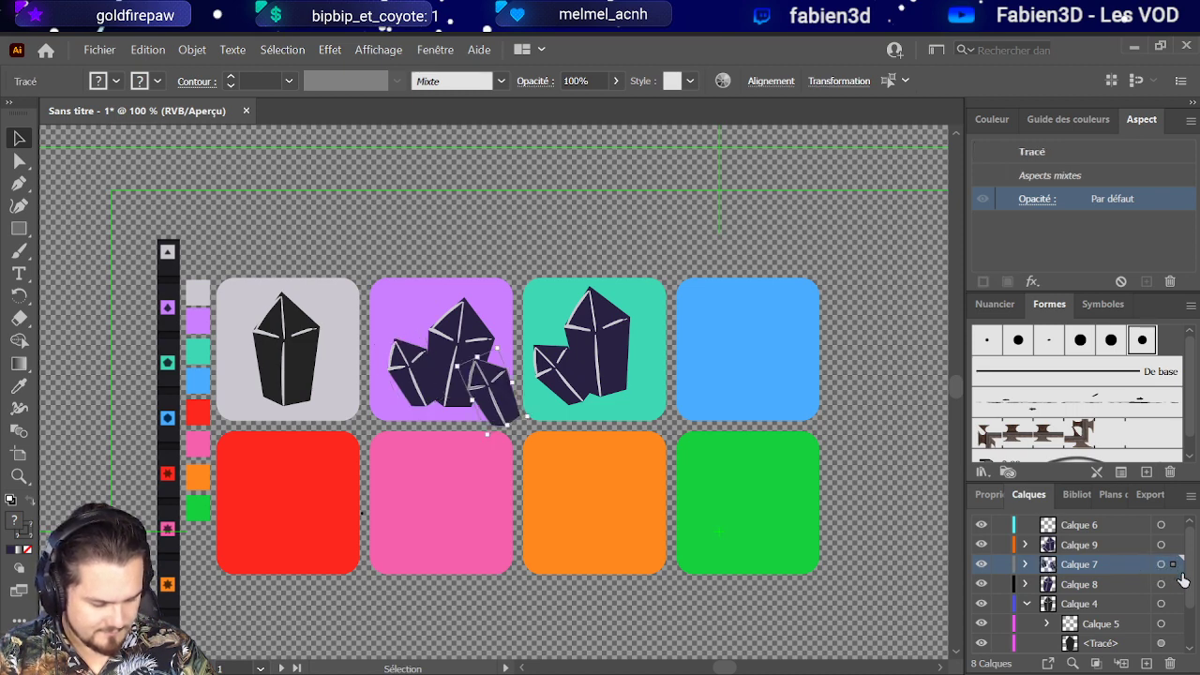
Step: Move the small crystal copy to a new layer below Calque 9 and place it, tilted right, beside the turquoise square's large crystal
click(1146, 662)
drag(1172, 584, 1171, 569)
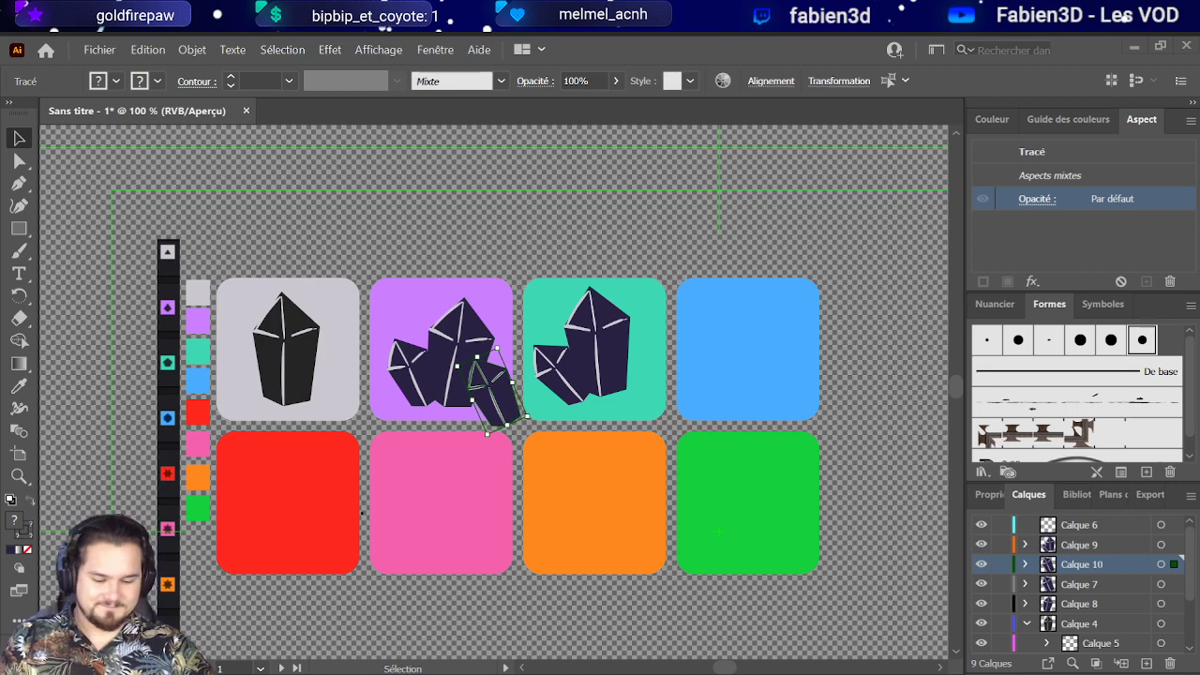
drag(483, 375, 659, 334)
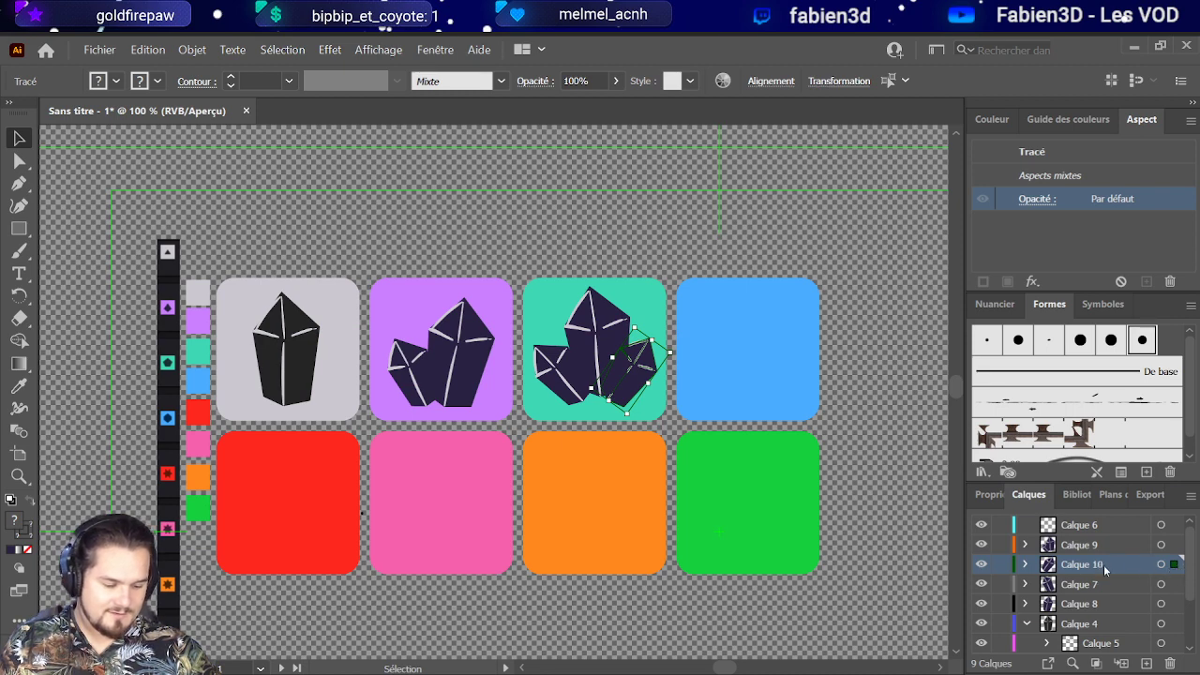
Step: Move Calque 10 above Calque 9 and nudge the turquoise square's rightmost small crystal slightly outward
drag(1102, 568, 1088, 531)
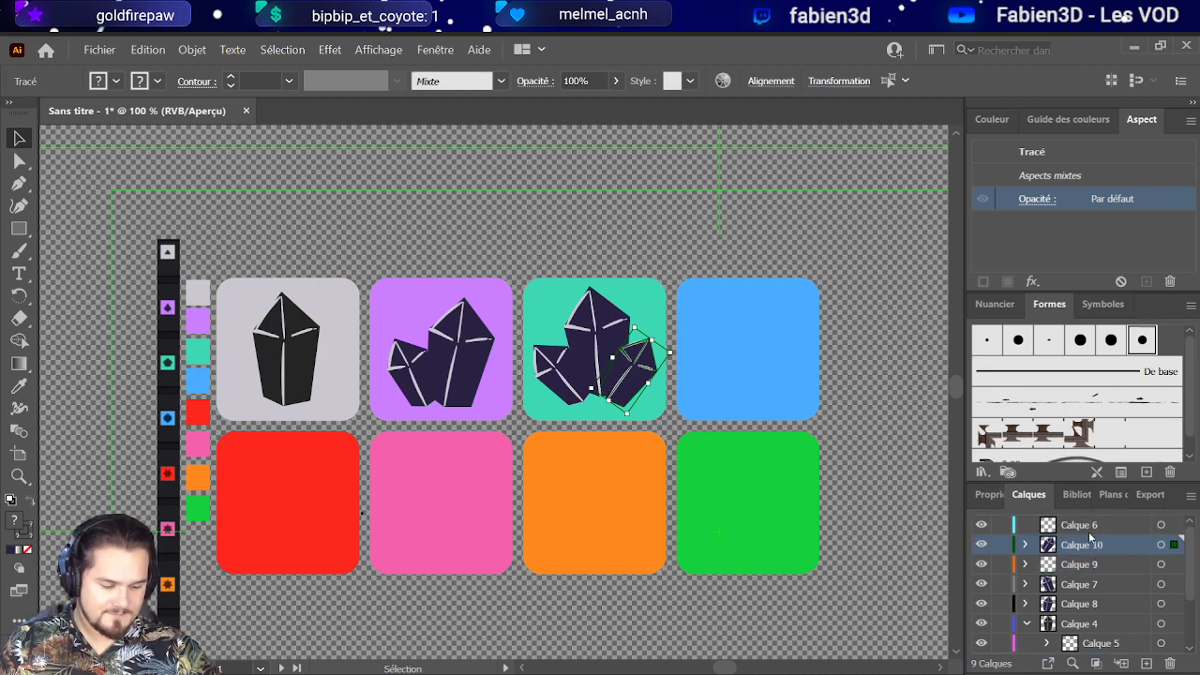
drag(630, 392, 633, 394)
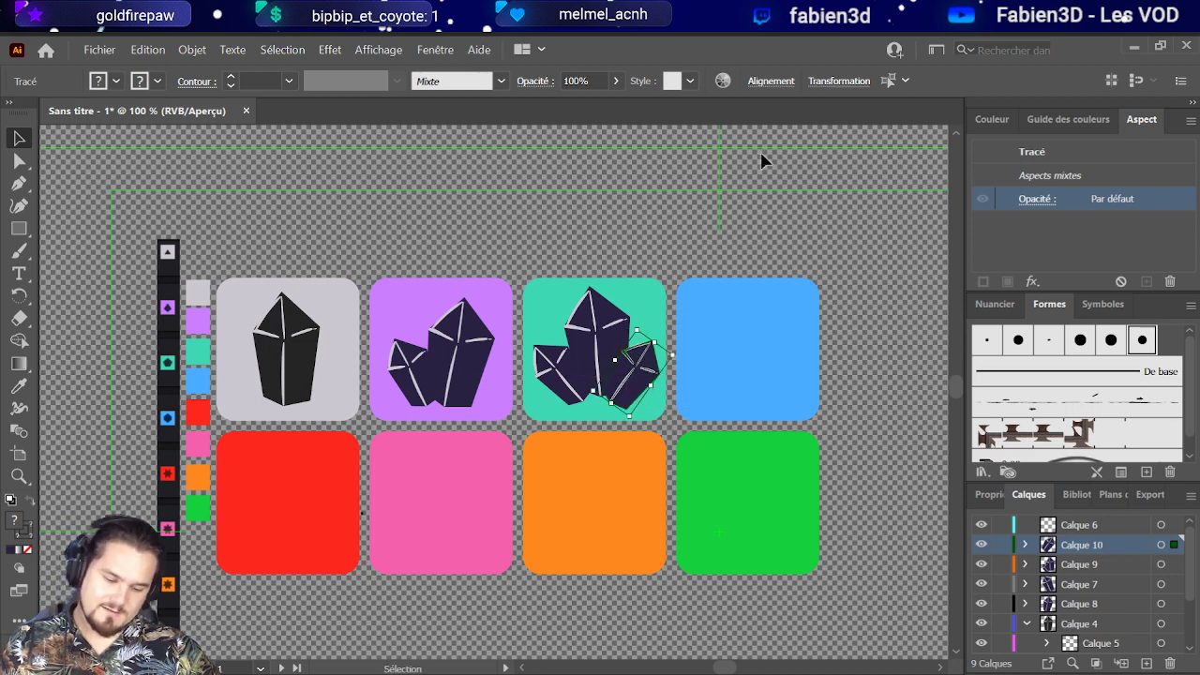
click(761, 161)
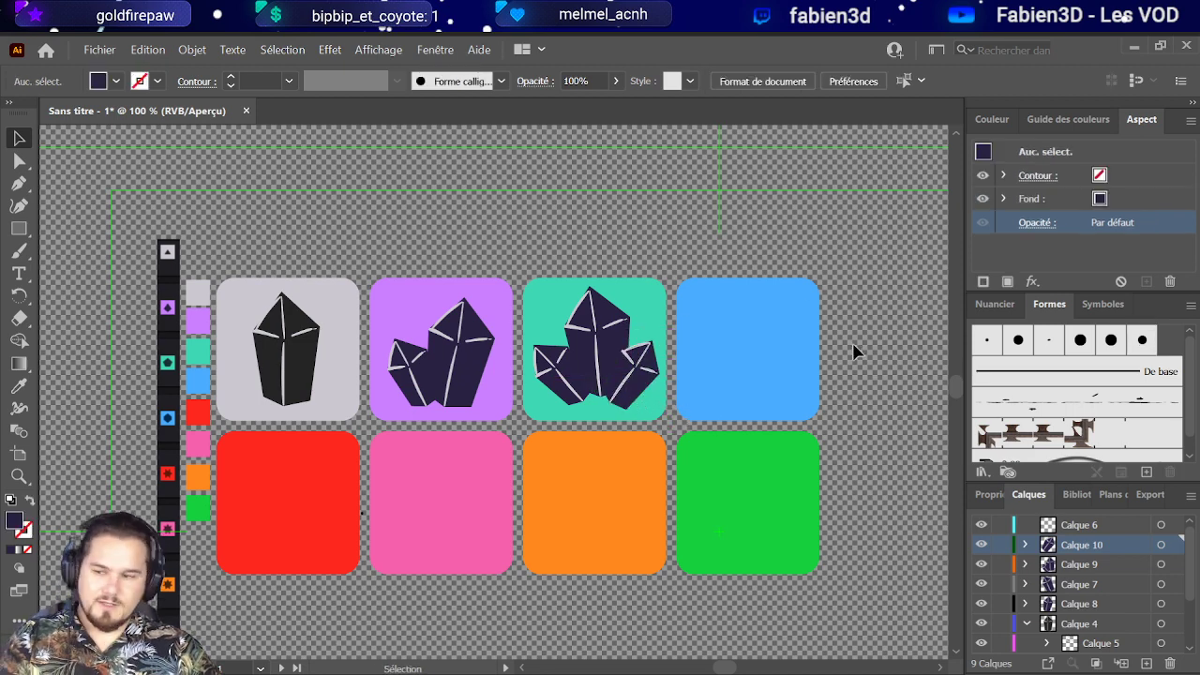
Step: Recolour the body of the turquoise square's rightmost crystal on Calque 10 with the palette strip's dark turquoise, using the Eyedropper
click(1027, 544)
scroll(1097, 581, down, 3)
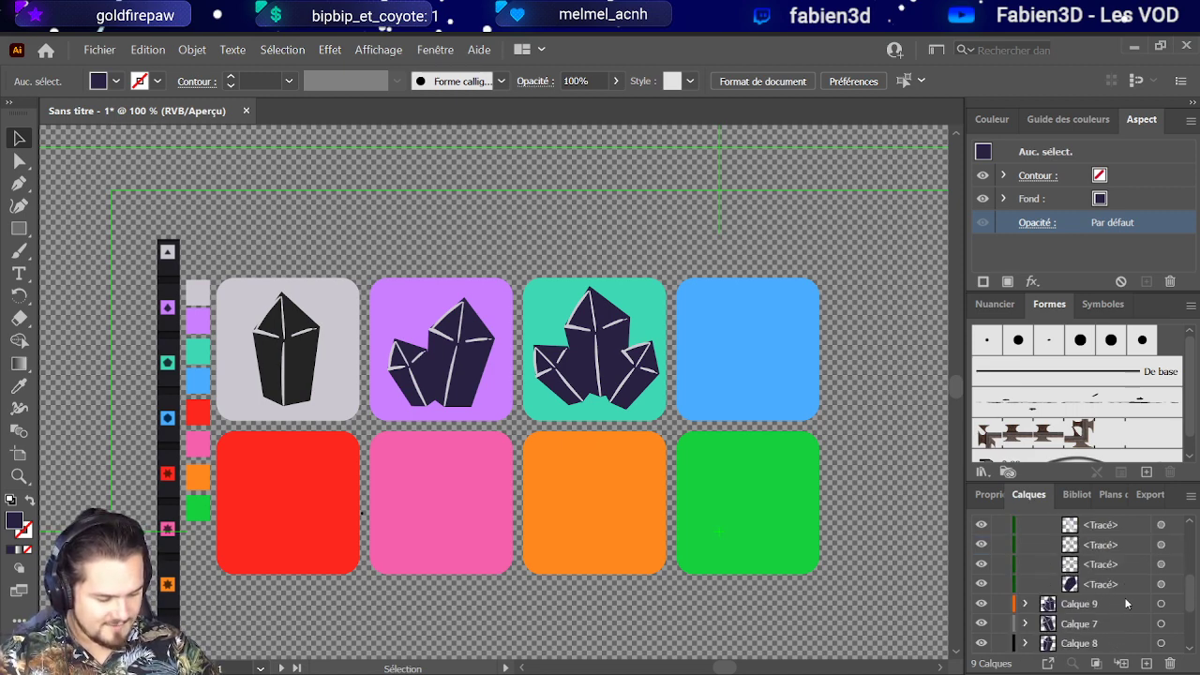
click(1160, 584)
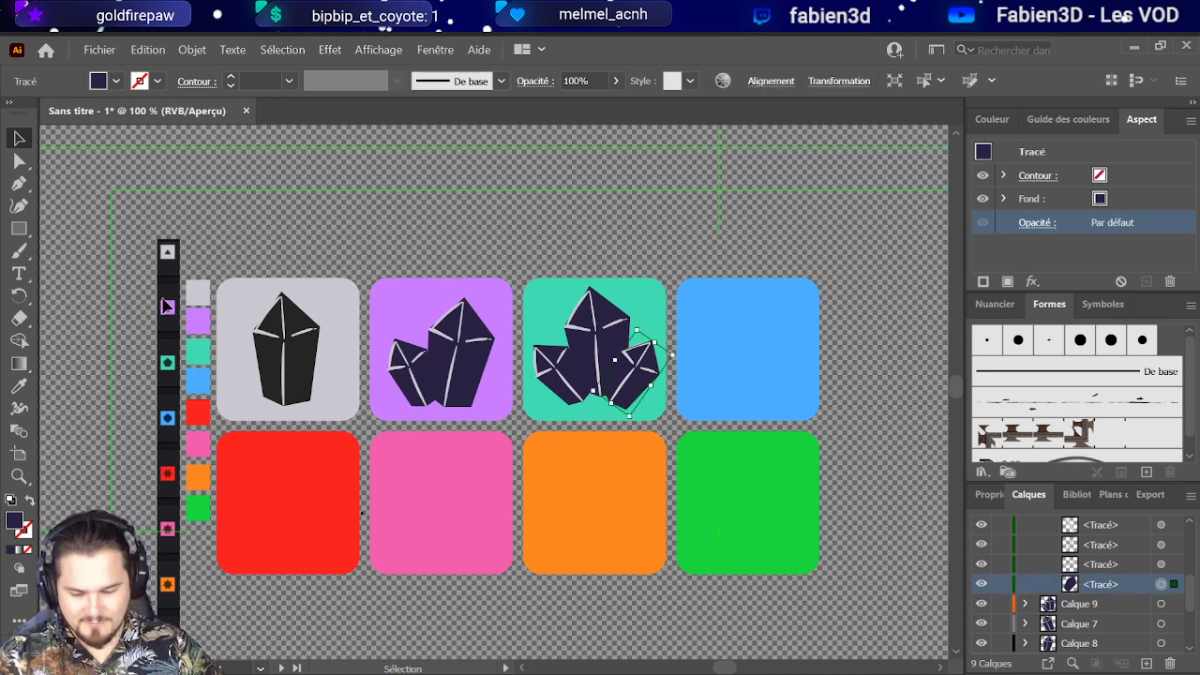
click(20, 387)
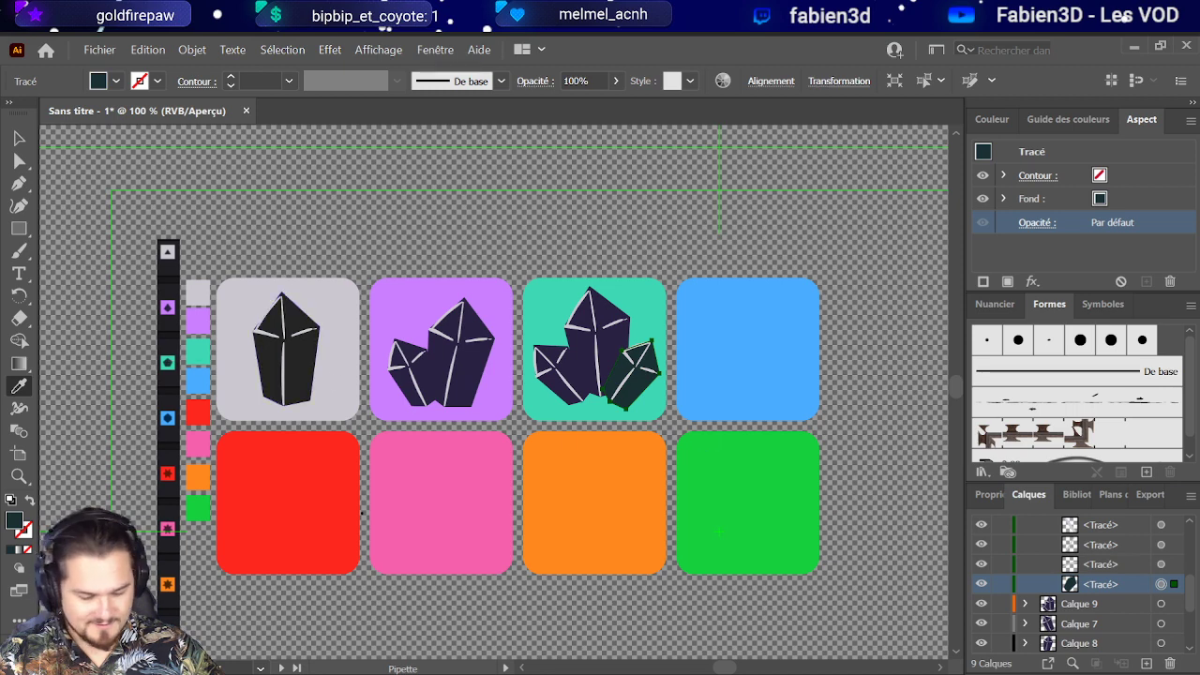
Step: Recolour the body of the turquoise square's leftmost small crystal on Calque 9 with the dark turquoise sampled from the palette strip
scroll(1048, 541, down, 3)
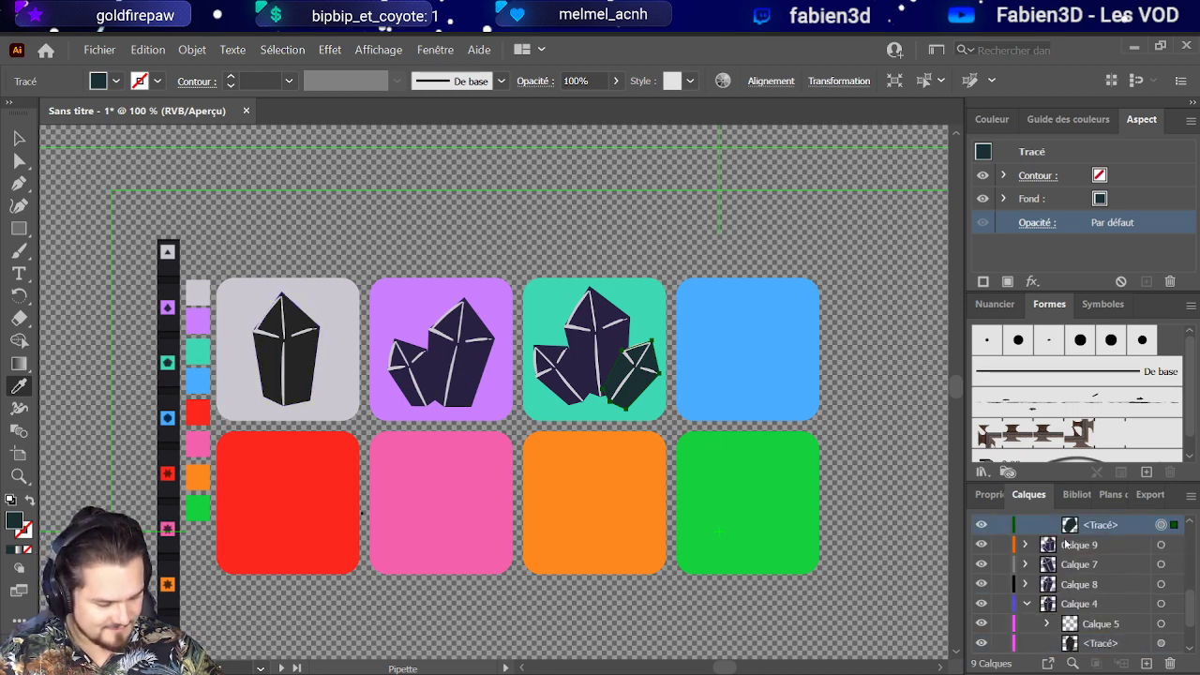
click(1024, 544)
scroll(1039, 552, down, 2)
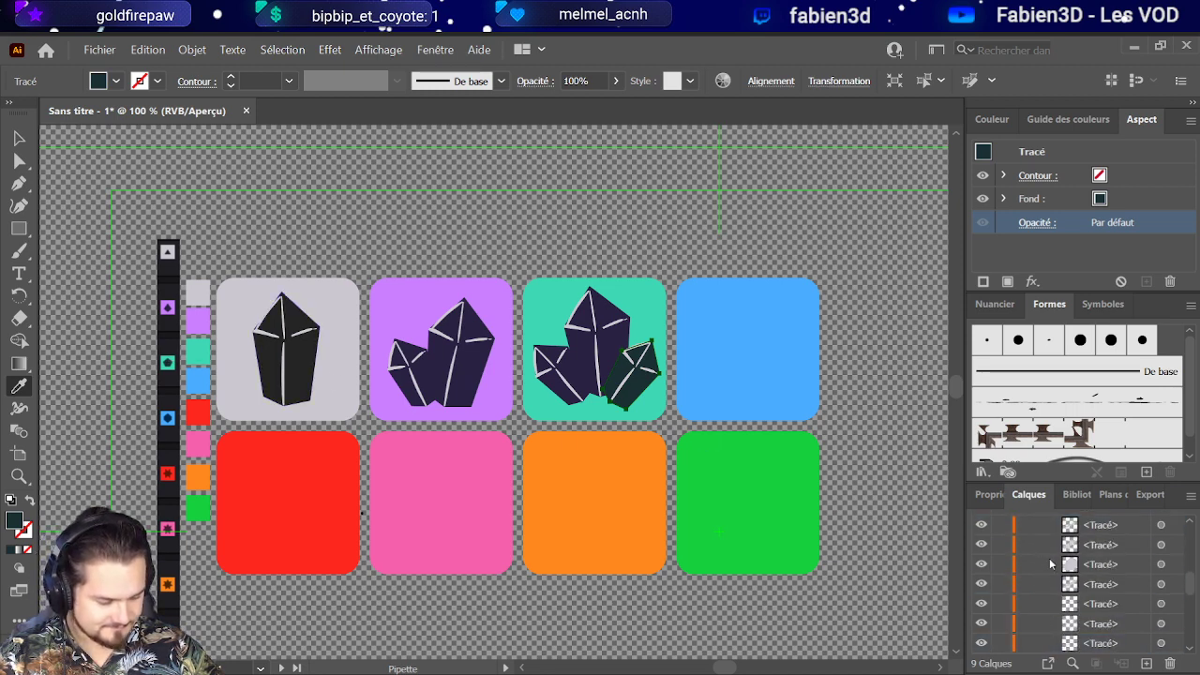
scroll(1049, 557, up, 3)
click(1124, 581)
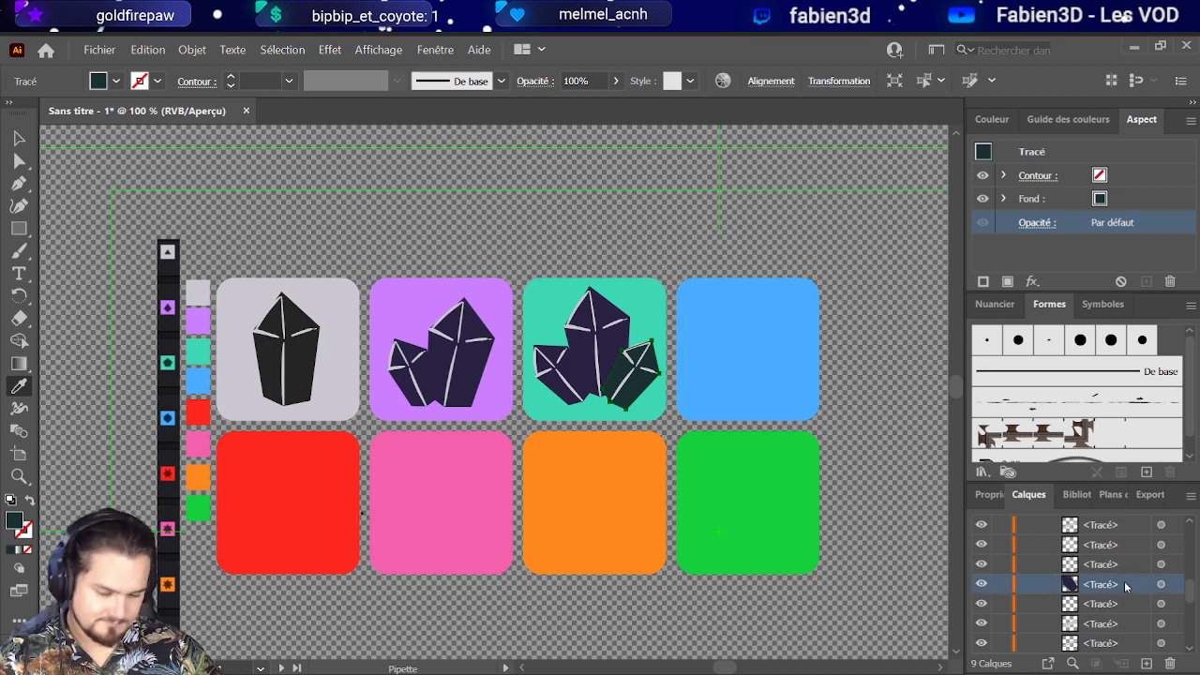
click(1161, 583)
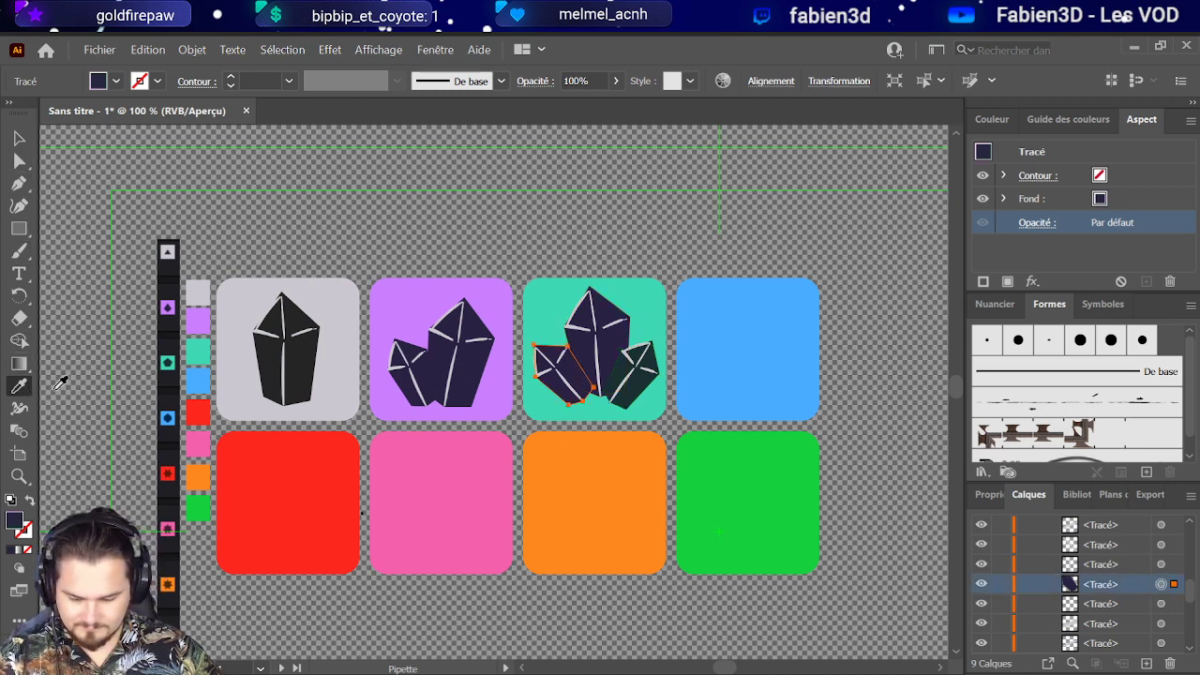
click(169, 358)
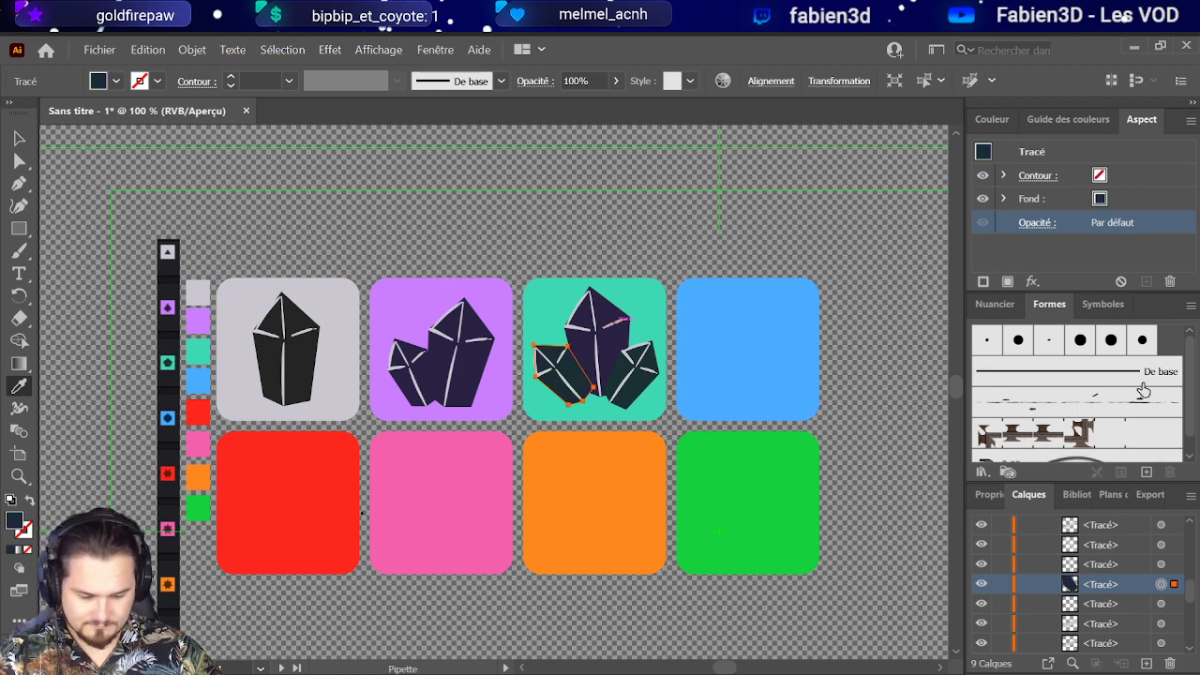
Step: Recolour the body of the turquoise square's large crystal with the dark turquoise from the palette strip and clear the selection
scroll(1130, 574, down, 2)
click(1120, 565)
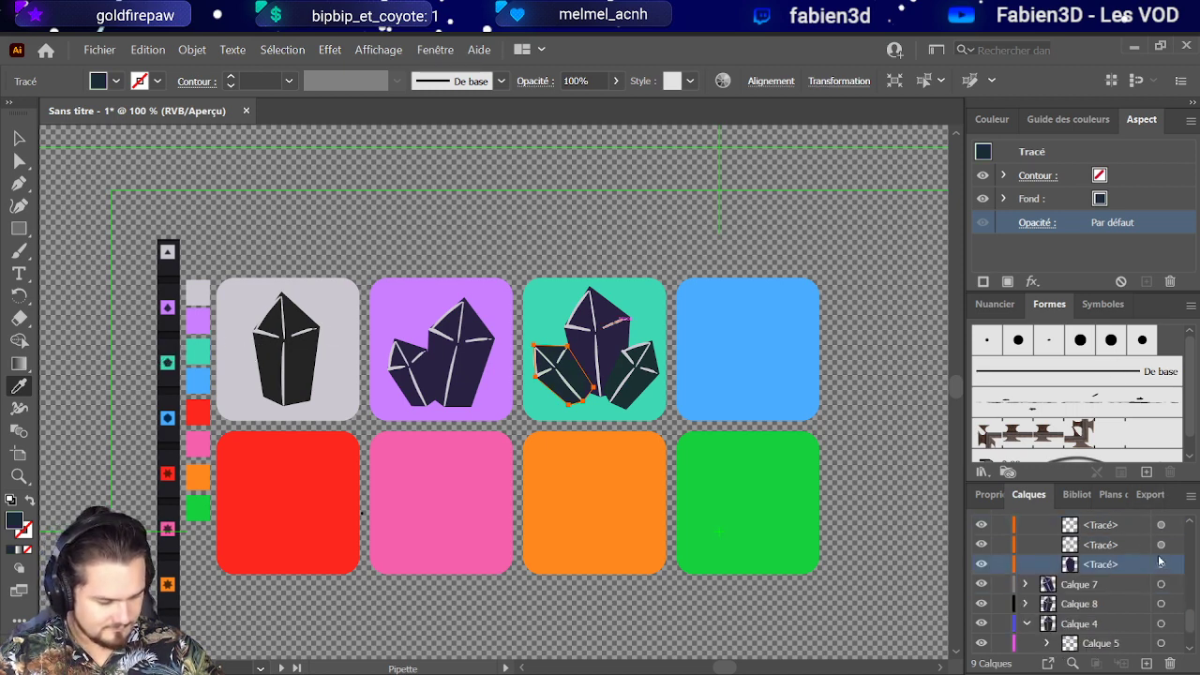
click(171, 356)
click(529, 144)
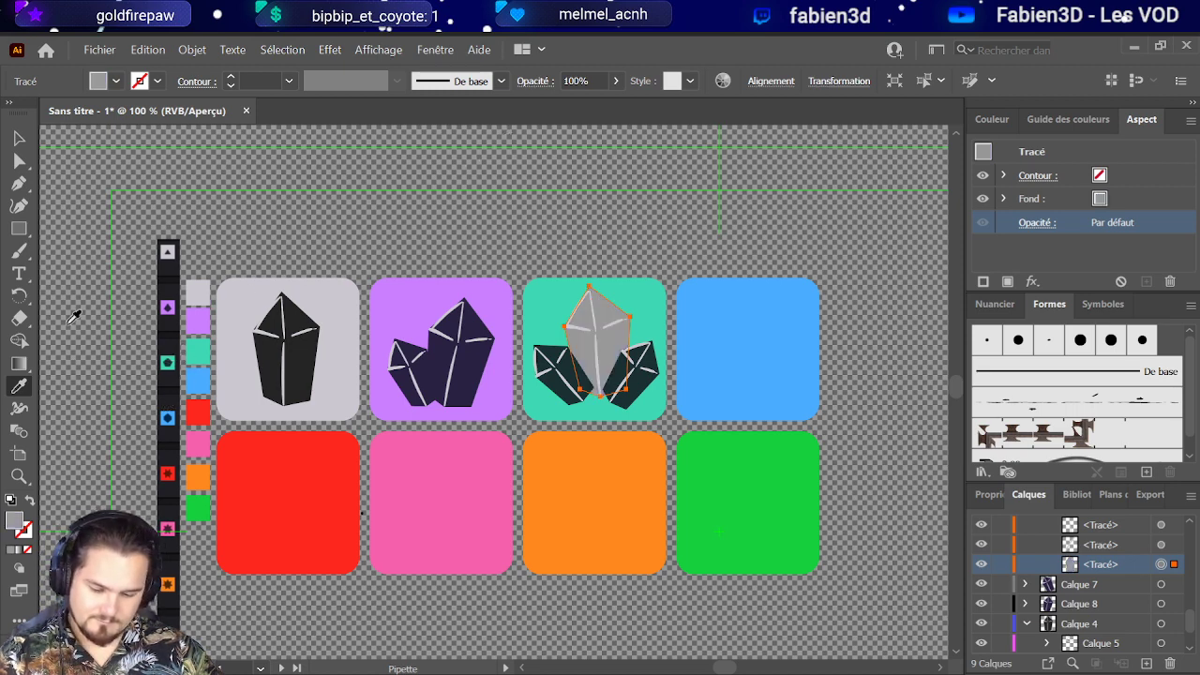
click(170, 362)
click(19, 139)
click(378, 216)
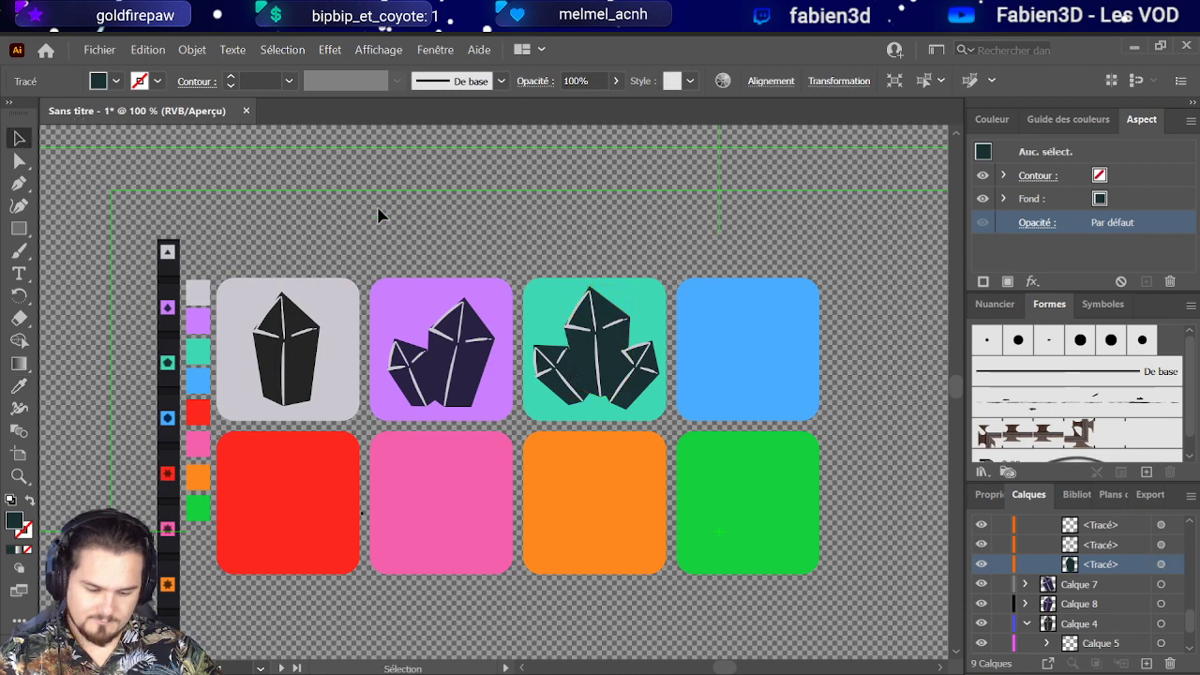
Step: Select the contents of Calque 10 and Calque 9, then move Calque 10's small crystal to a new layer above it
scroll(378, 216, down, 2)
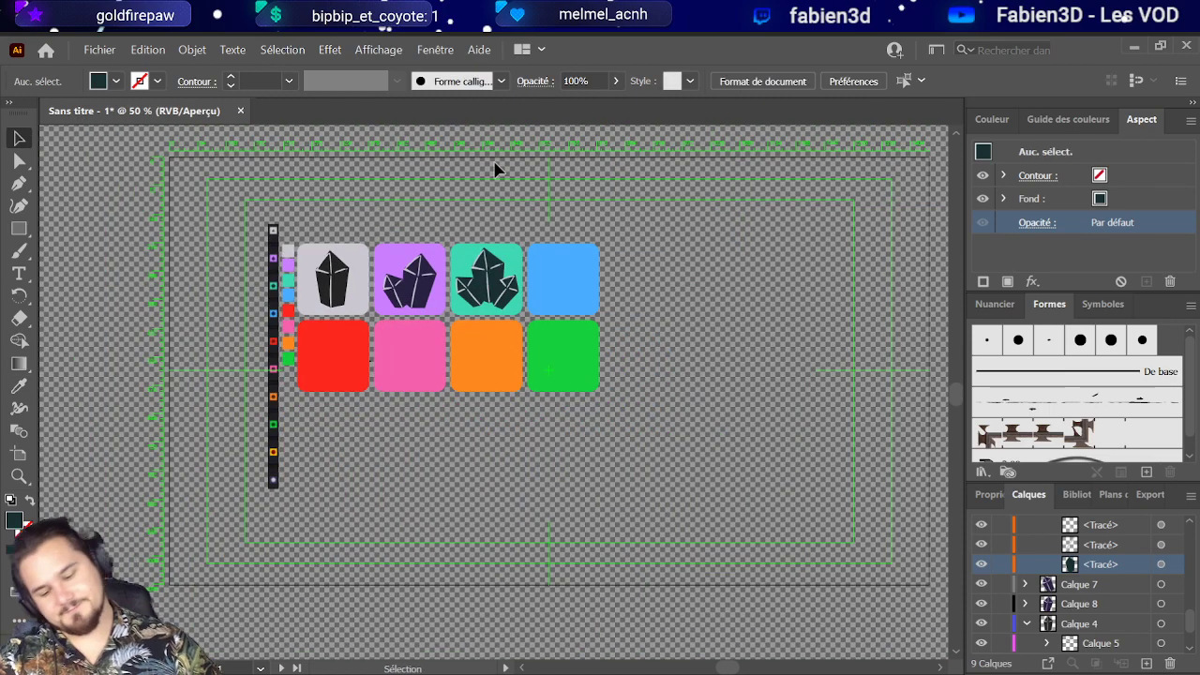
scroll(460, 309, up, 2)
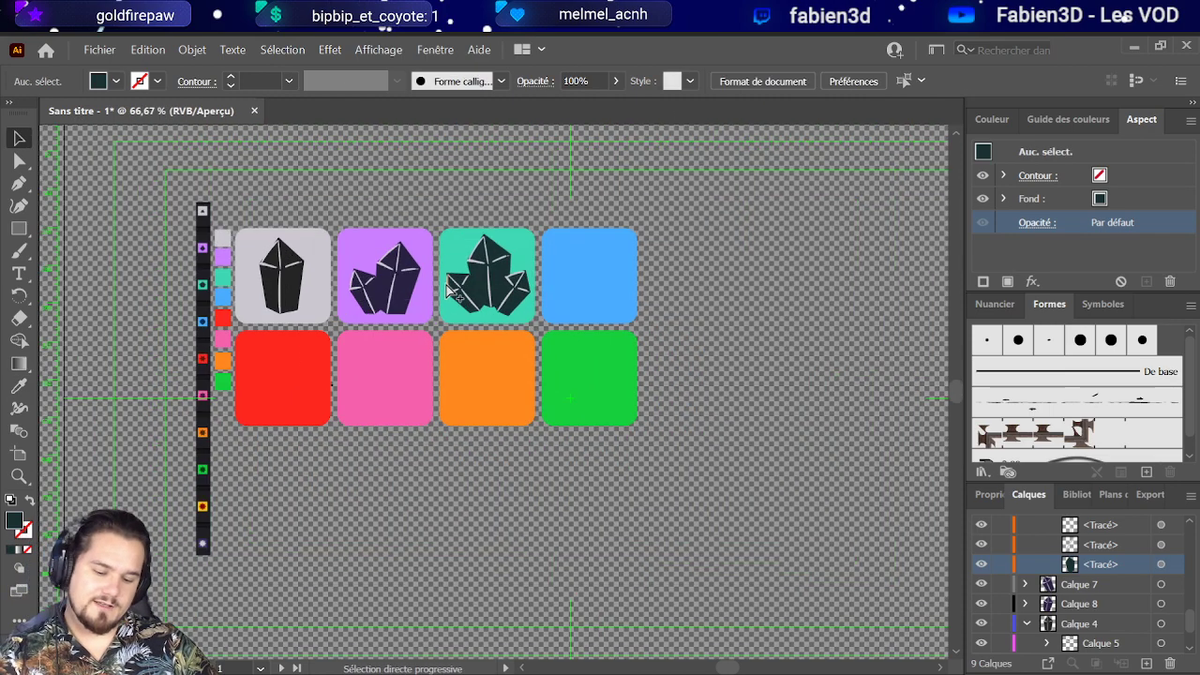
scroll(456, 336, down, 1)
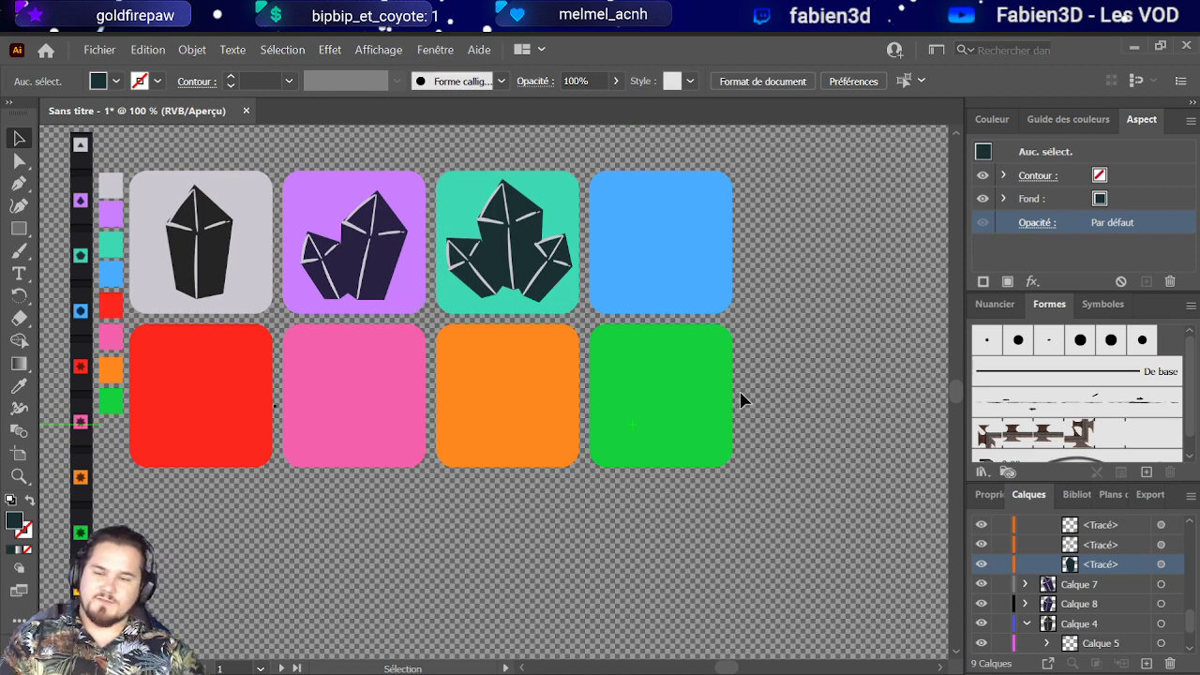
scroll(1128, 583, up, 5)
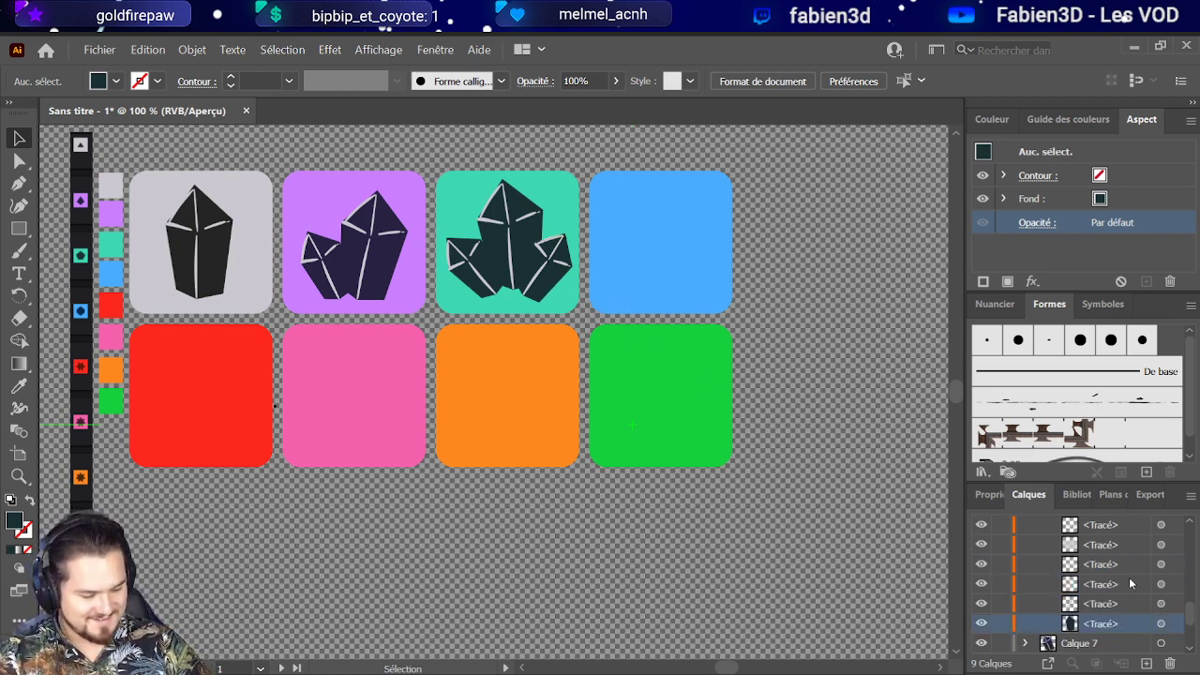
click(1028, 546)
scroll(1026, 544, up, 3)
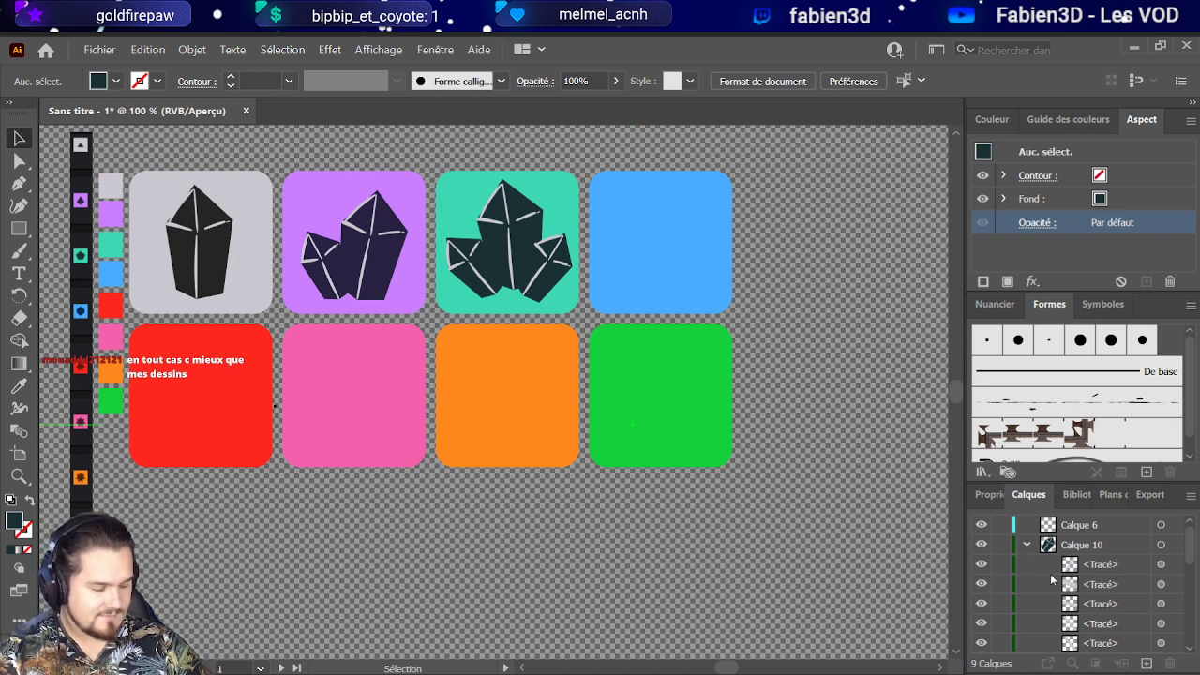
click(1028, 544)
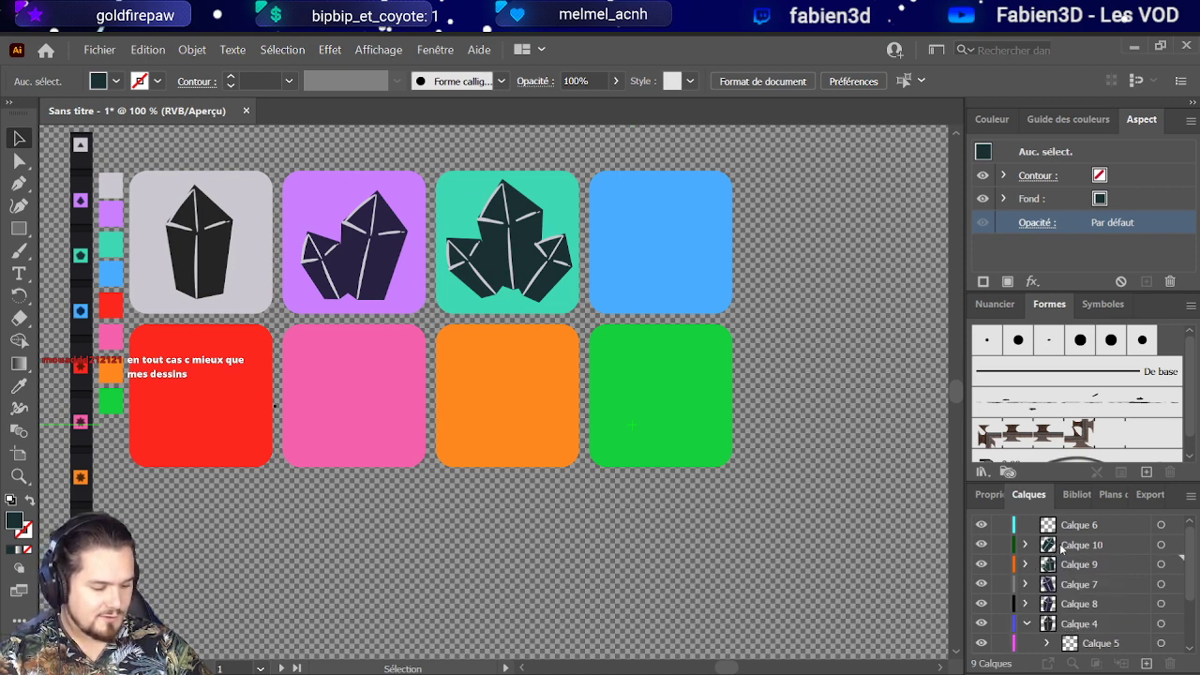
click(1161, 544)
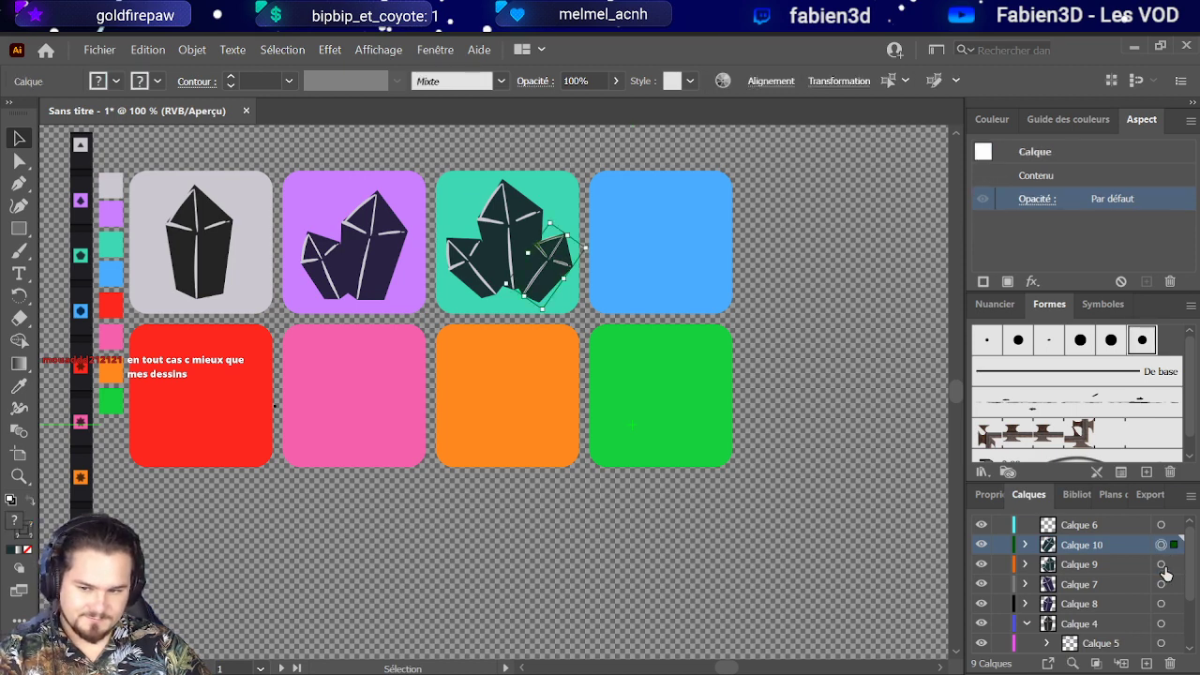
shift+click(1160, 563)
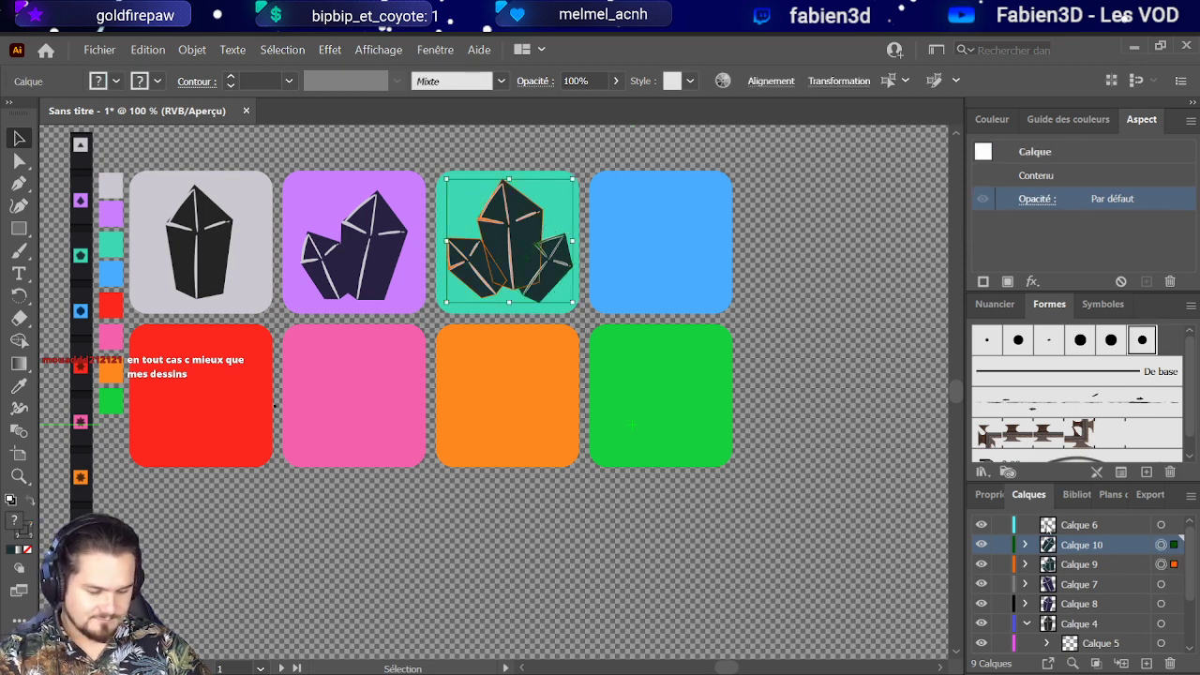
click(1145, 662)
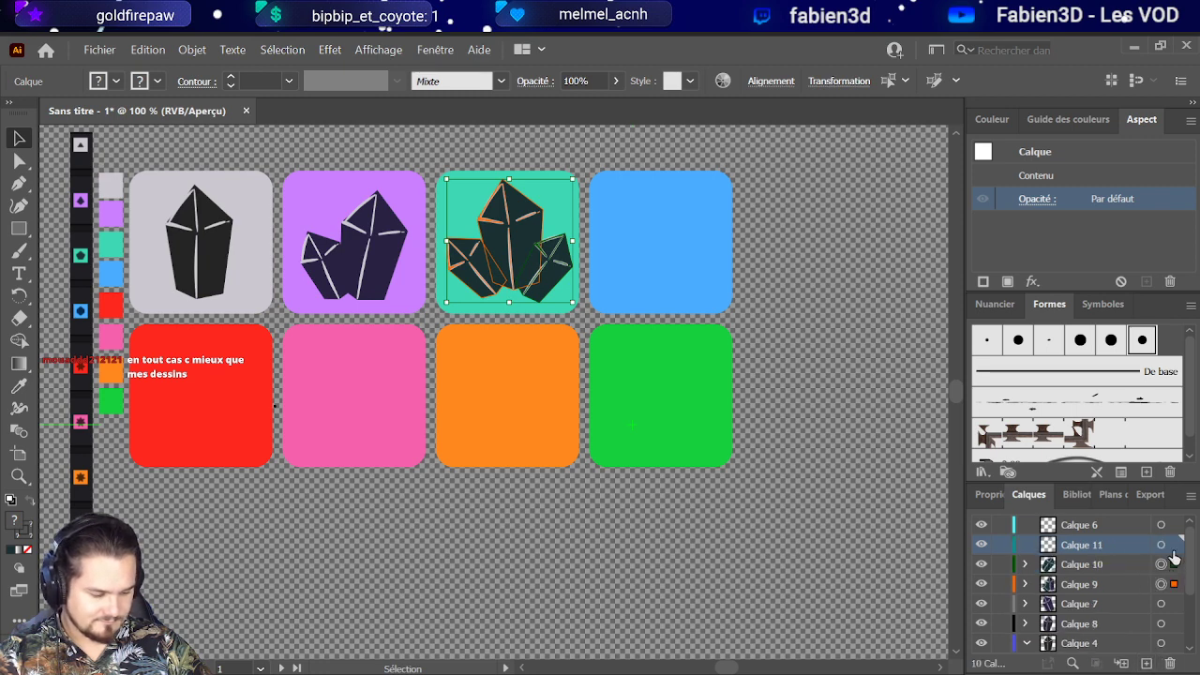
drag(1172, 563, 1173, 545)
Step: Try to move the turquoise square's crystal cluster onto the blue square
drag(523, 261, 654, 258)
key(a)
key(ctrl+z)
key(v)
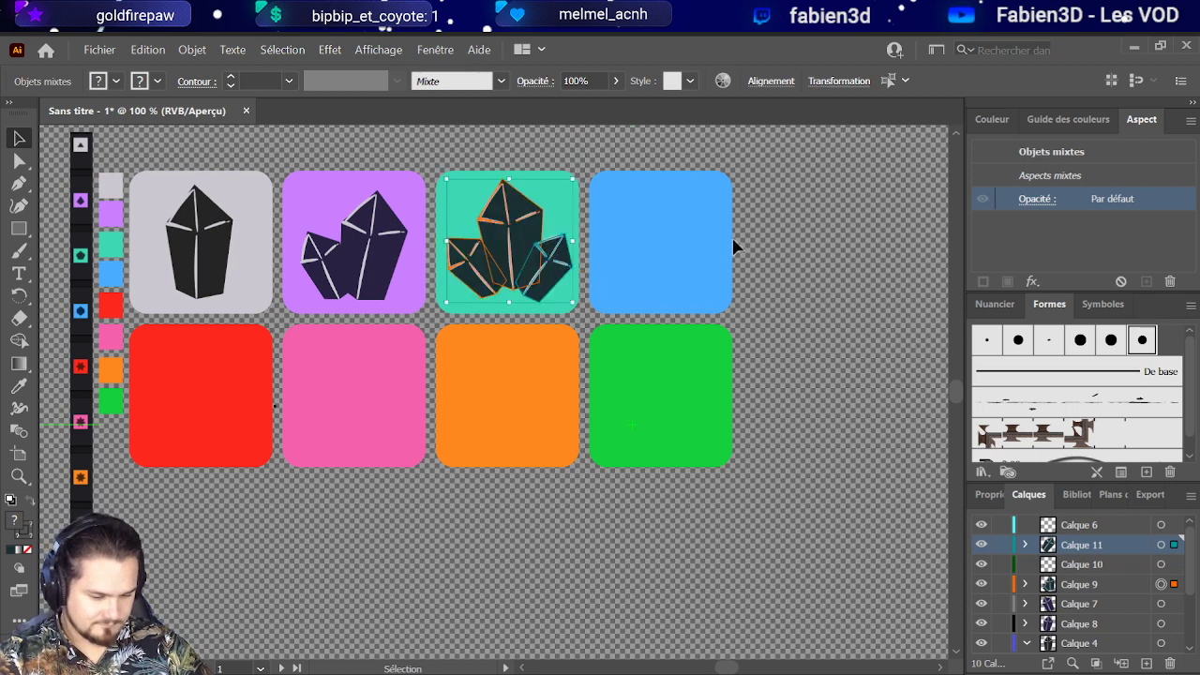
Step: Move the empty Calque 10 above Calque 11 and select the turquoise square's crystals together with layers Calque 11 and Calque 9
drag(1116, 562, 1108, 536)
click(1174, 566)
shift+click(1174, 586)
mouse_move(1173, 565)
mouse_down()
mouse_move(1173, 548)
mouse_move(1174, 566)
mouse_up()
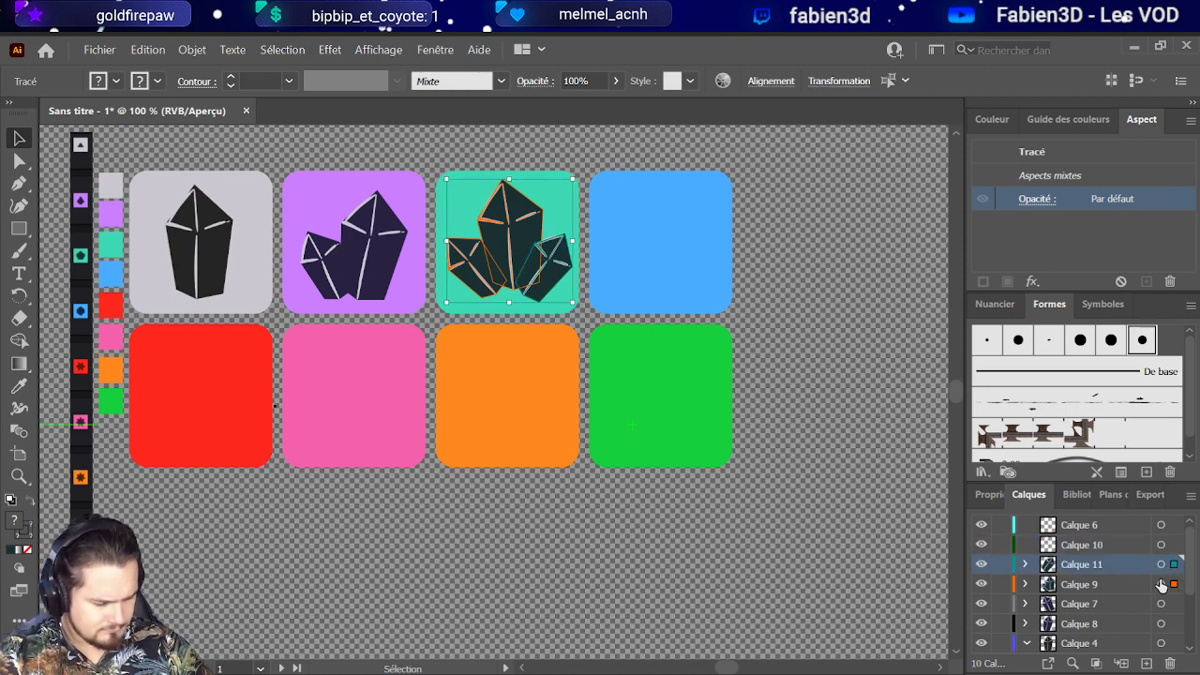
shift+click(1124, 582)
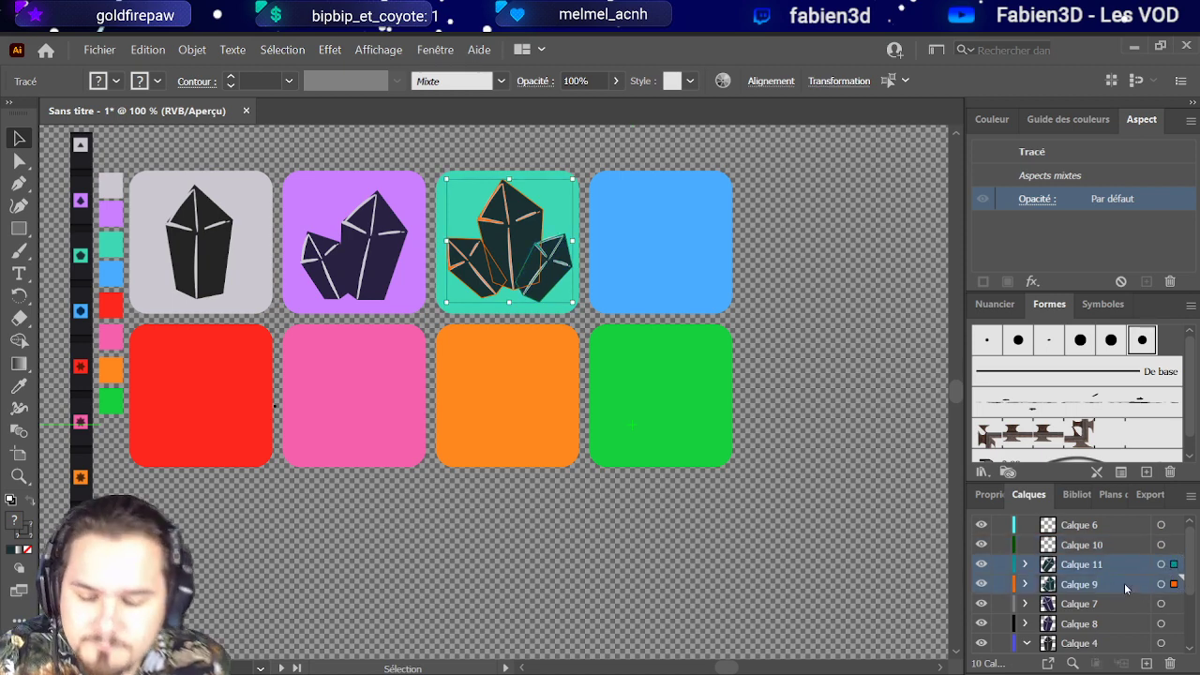
Step: Paste a copy of the three-crystal cluster, move it to Calque 10 and place it on the blue square
key(ctrl+v)
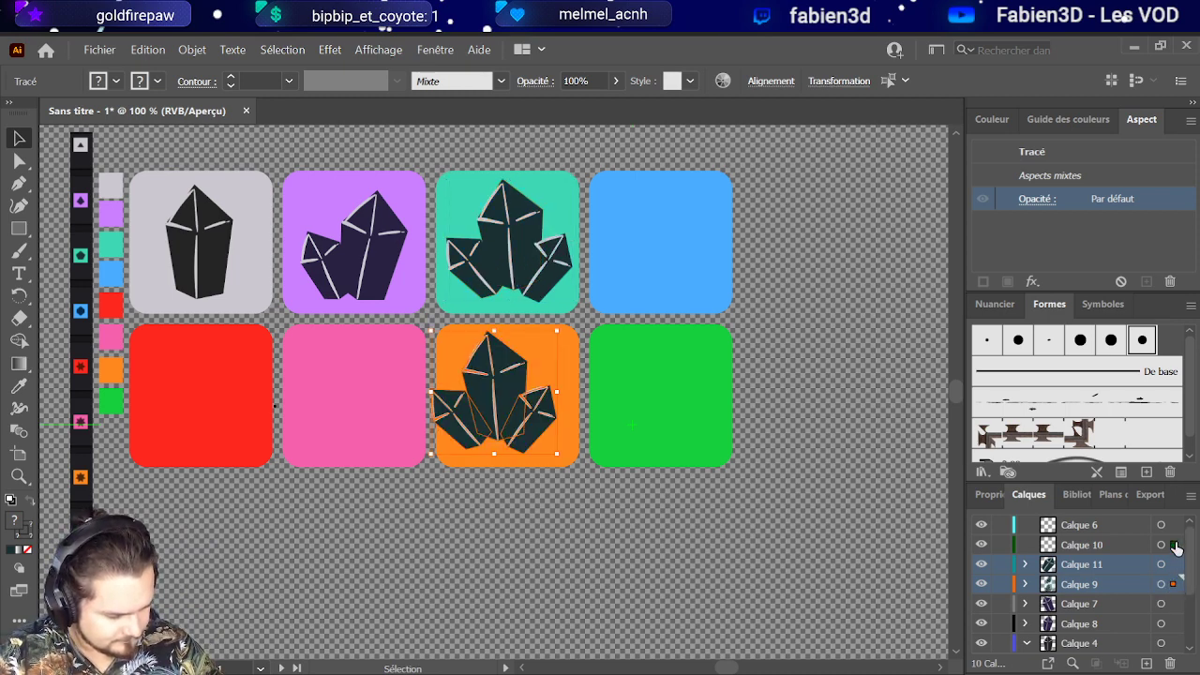
drag(1175, 547, 1174, 546)
drag(502, 389, 663, 245)
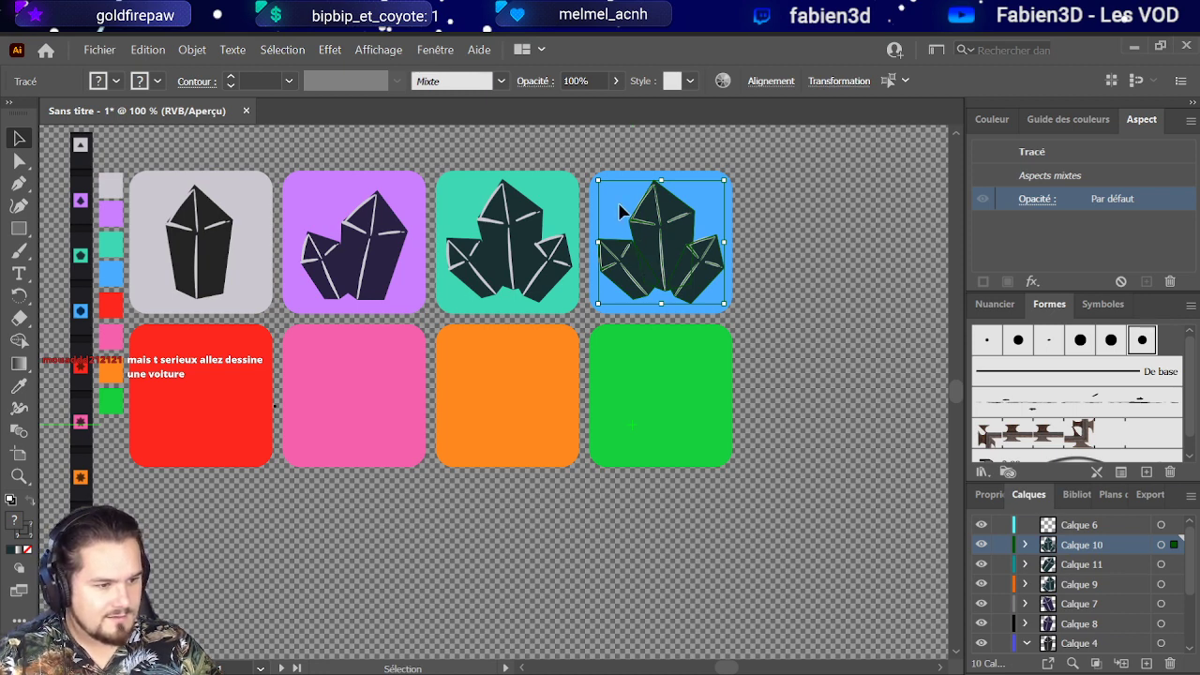
Step: Target Calque 6 for the Paintbrush tool and try a small round stroke below the orange square
click(19, 250)
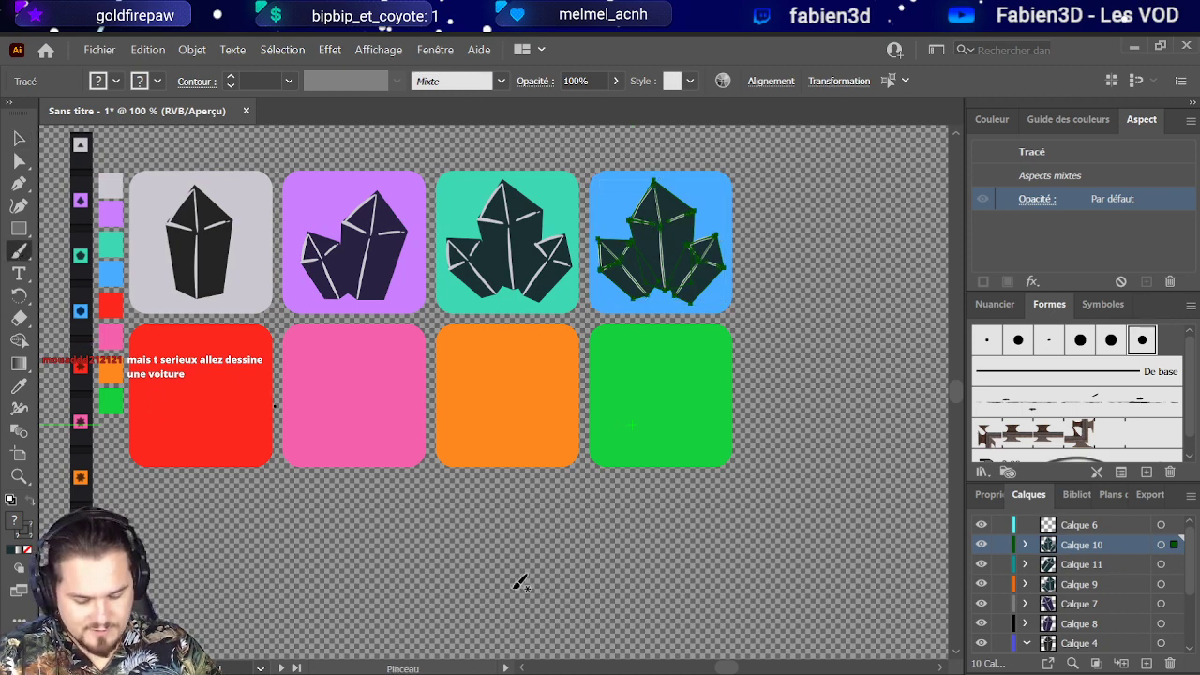
click(1165, 526)
click(1162, 525)
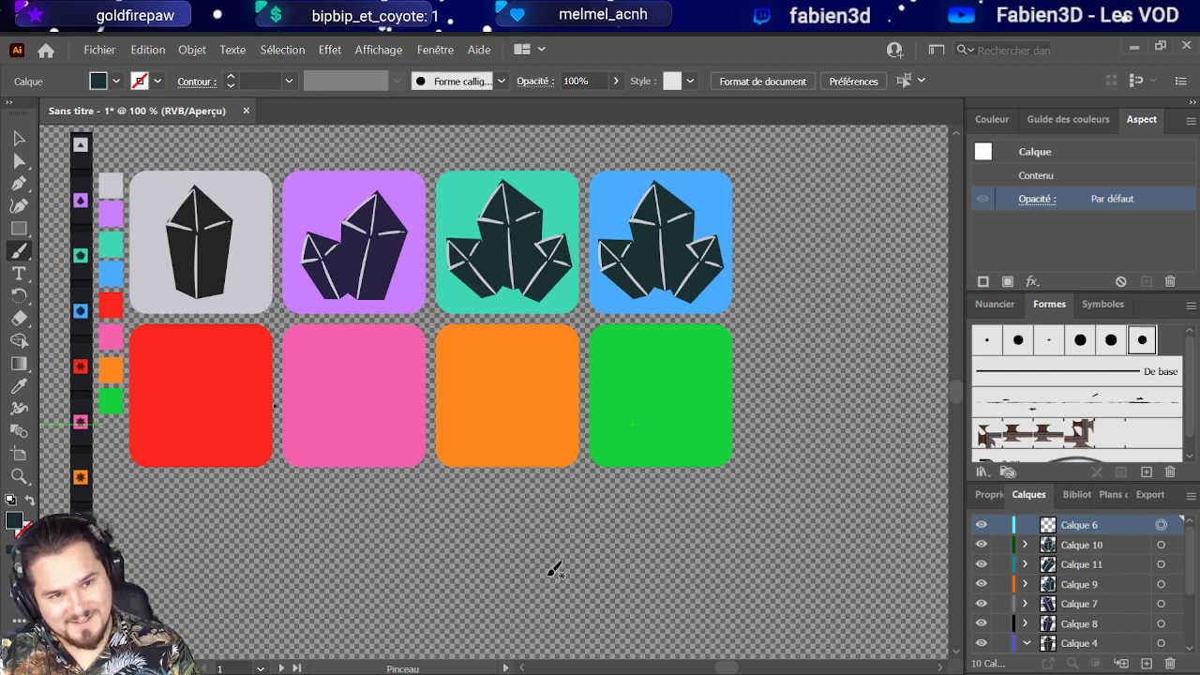
drag(556, 569, 573, 586)
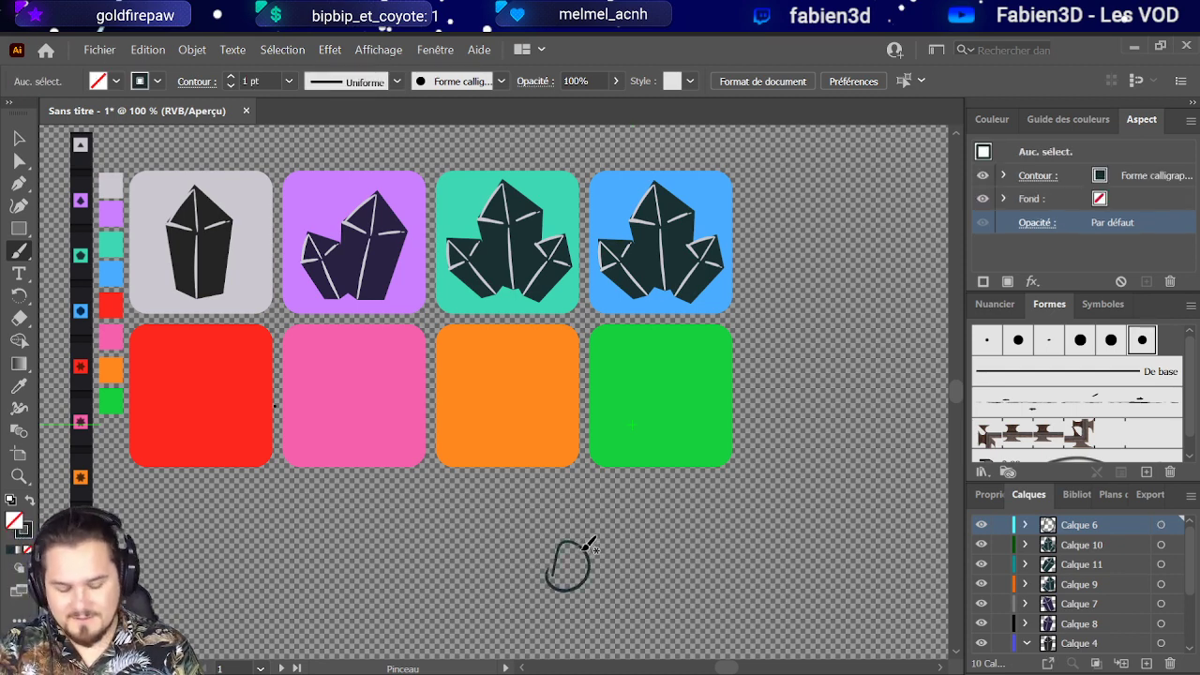
key(ctrl+z)
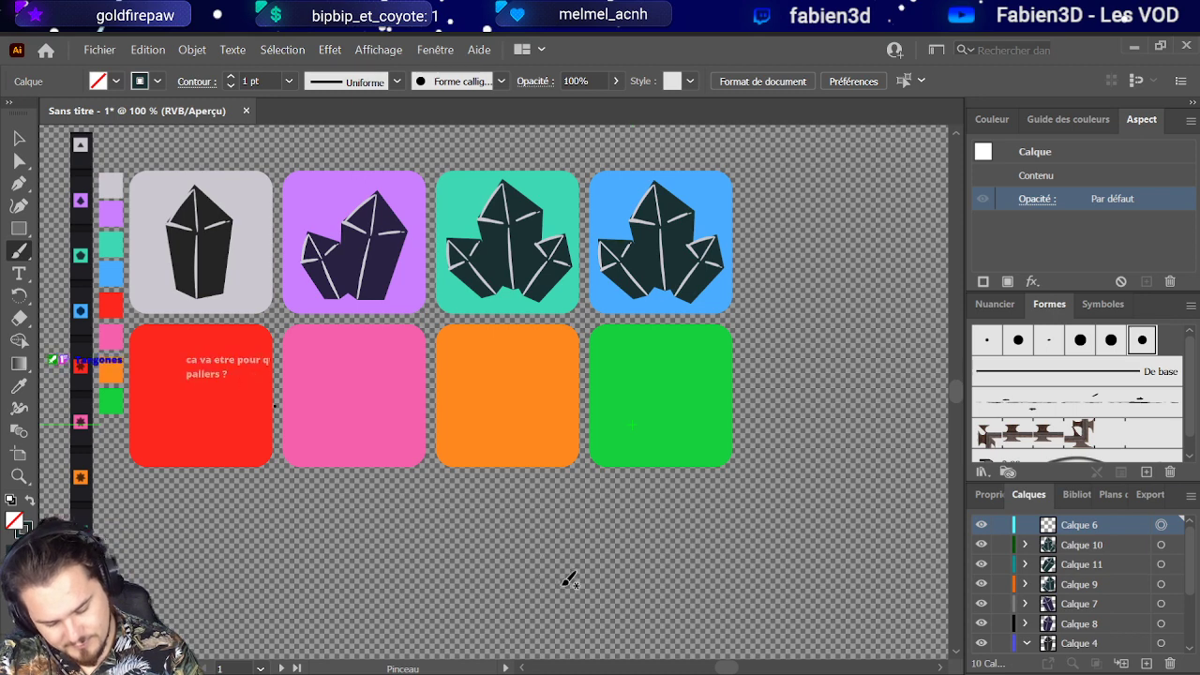
Step: Sketch a car in three-quarter view with the Paintbrush below the green square, including its body, windows, wheels and door details
mouse_move(612, 591)
mouse_down()
mouse_move(599, 585)
mouse_move(626, 600)
mouse_move(614, 588)
mouse_move(668, 593)
mouse_move(673, 616)
mouse_move(596, 608)
mouse_move(620, 623)
mouse_move(698, 630)
mouse_move(646, 607)
mouse_move(595, 614)
mouse_move(611, 579)
mouse_move(712, 583)
mouse_up()
mouse_move(710, 625)
mouse_down()
mouse_move(701, 609)
mouse_move(698, 634)
mouse_move(704, 618)
mouse_move(724, 630)
mouse_move(703, 604)
mouse_move(694, 626)
mouse_move(712, 619)
mouse_move(712, 581)
mouse_move(664, 544)
mouse_move(740, 540)
mouse_move(714, 585)
mouse_up()
mouse_move(661, 542)
mouse_down()
mouse_move(748, 532)
mouse_move(732, 548)
mouse_move(786, 530)
mouse_move(754, 526)
mouse_move(790, 526)
mouse_move(776, 532)
mouse_move(793, 569)
mouse_up()
mouse_move(703, 609)
mouse_down()
mouse_move(717, 624)
mouse_move(701, 620)
mouse_move(710, 600)
mouse_move(722, 615)
mouse_move(798, 585)
mouse_move(787, 575)
mouse_move(793, 605)
mouse_move(793, 574)
mouse_move(779, 600)
mouse_up()
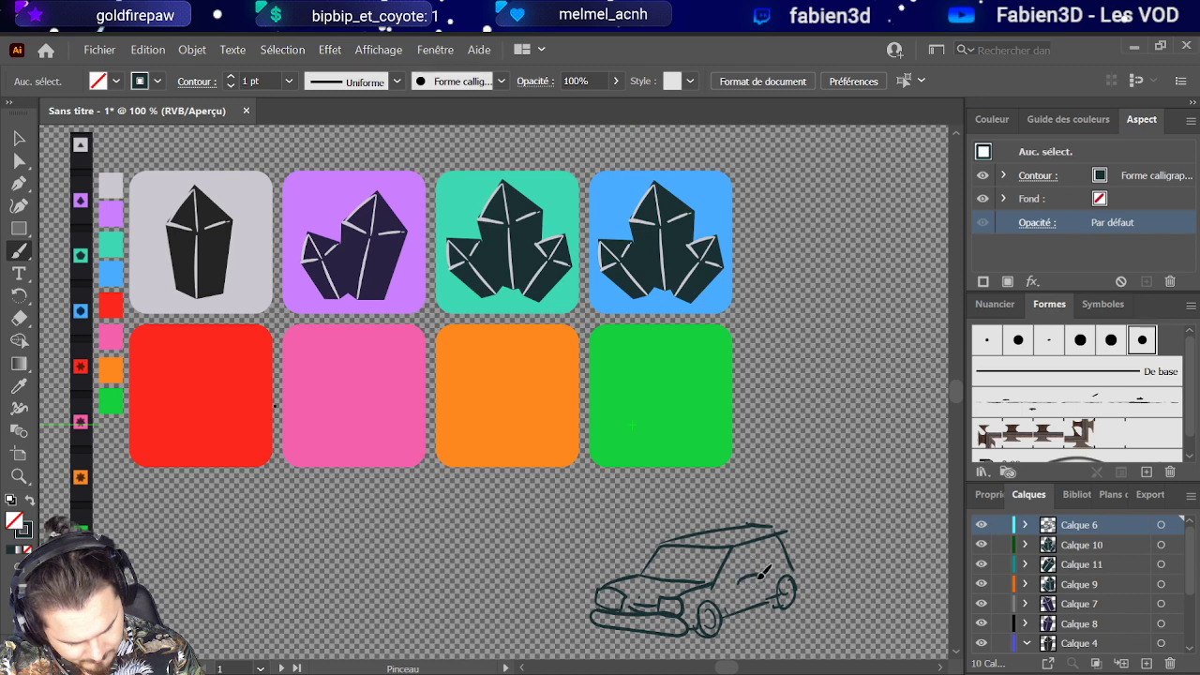
mouse_move(754, 571)
mouse_down()
mouse_move(719, 579)
mouse_move(759, 566)
mouse_up()
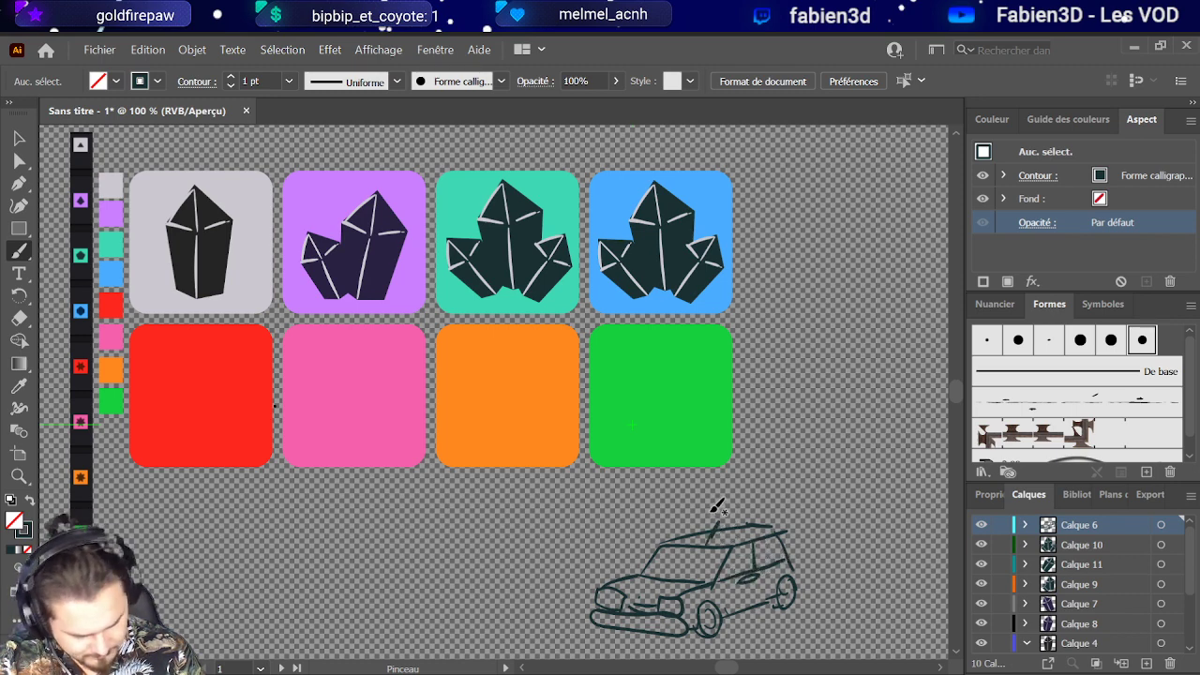
Step: Add a trunk to the rear of the sketched car and three slanted speed lines behind it
mouse_move(792, 553)
mouse_down()
mouse_move(817, 551)
mouse_move(819, 574)
mouse_move(802, 587)
mouse_up()
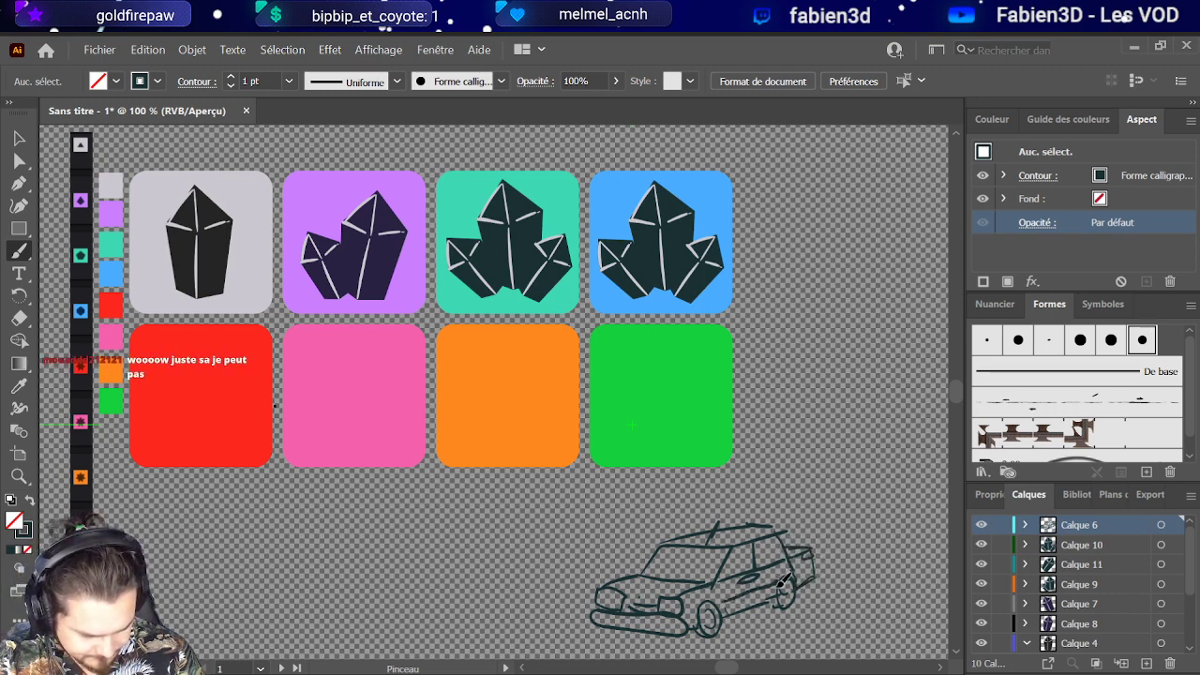
mouse_move(848, 553)
mouse_down()
mouse_move(895, 530)
mouse_move(888, 508)
mouse_up()
drag(796, 511, 851, 492)
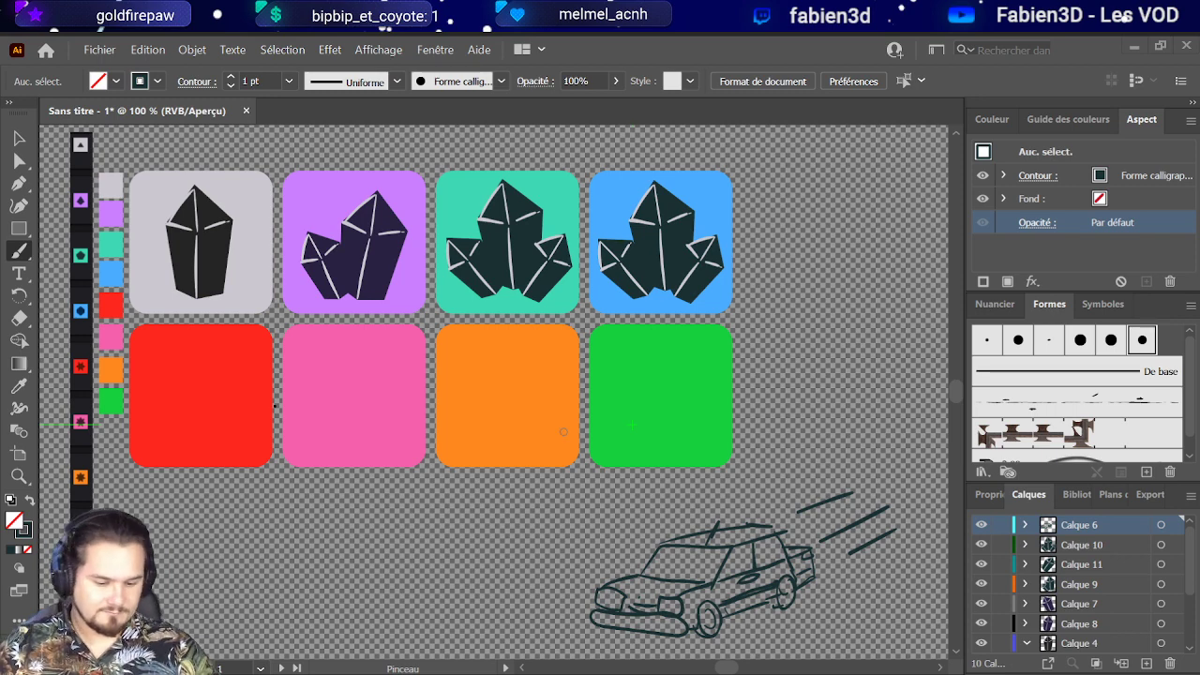
Step: Make Calque 10 the active layer and hide the car sketch on Calque 6
click(1107, 544)
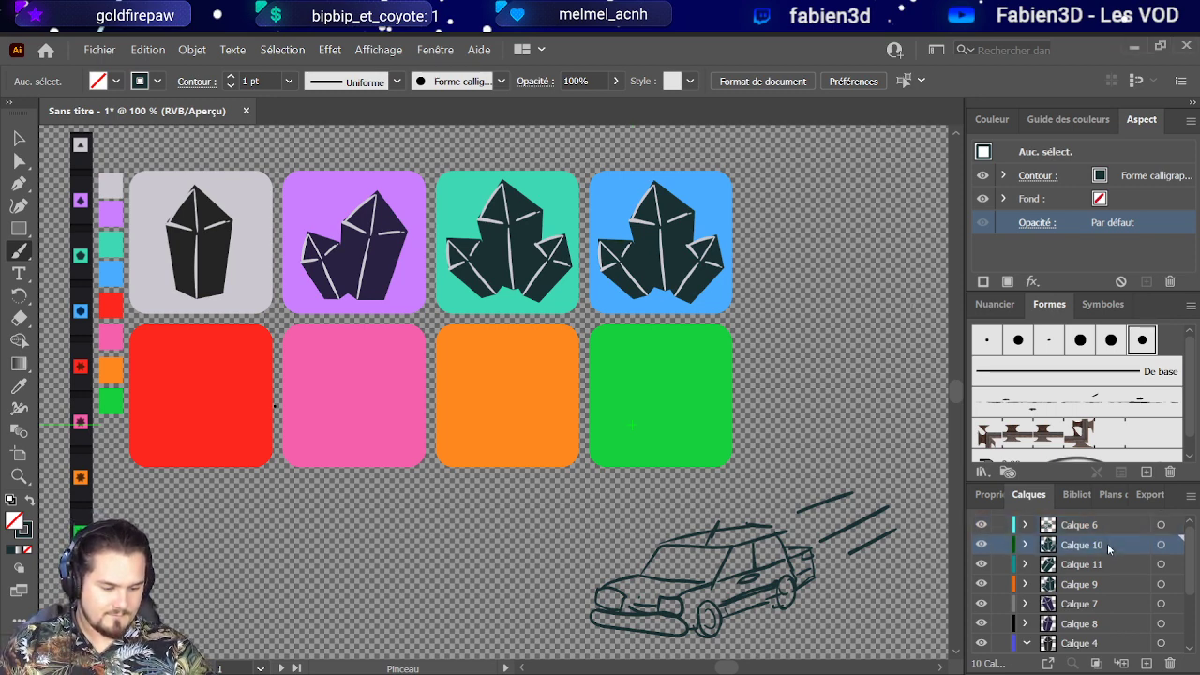
click(981, 525)
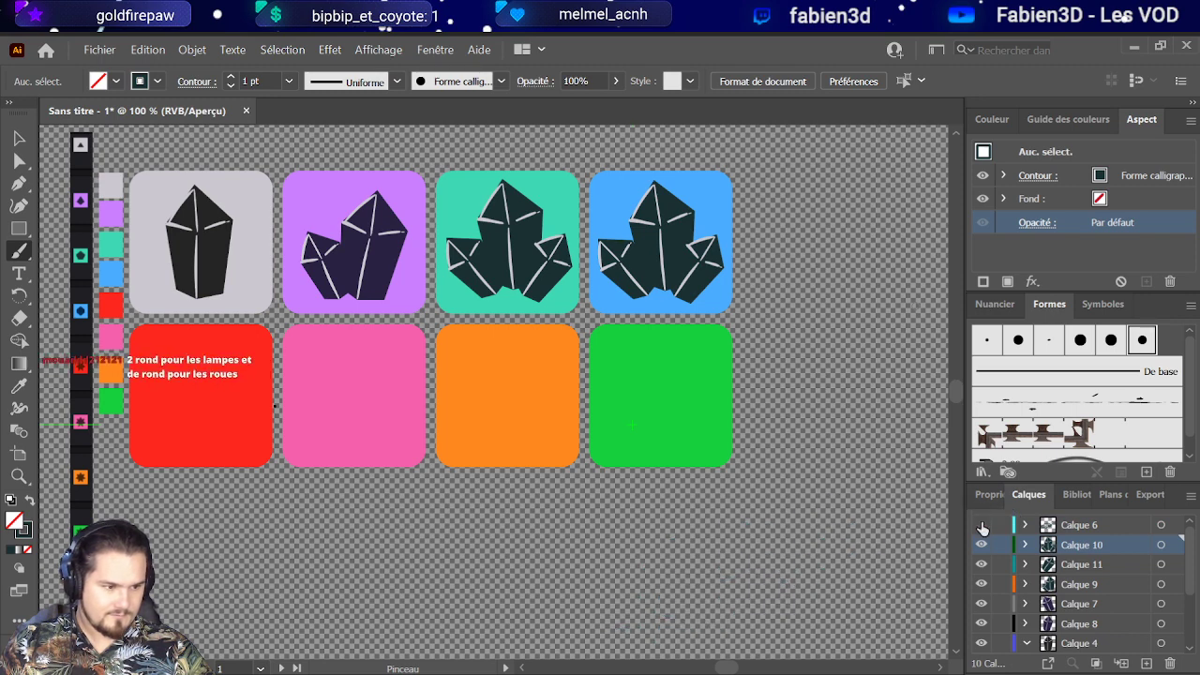
click(981, 525)
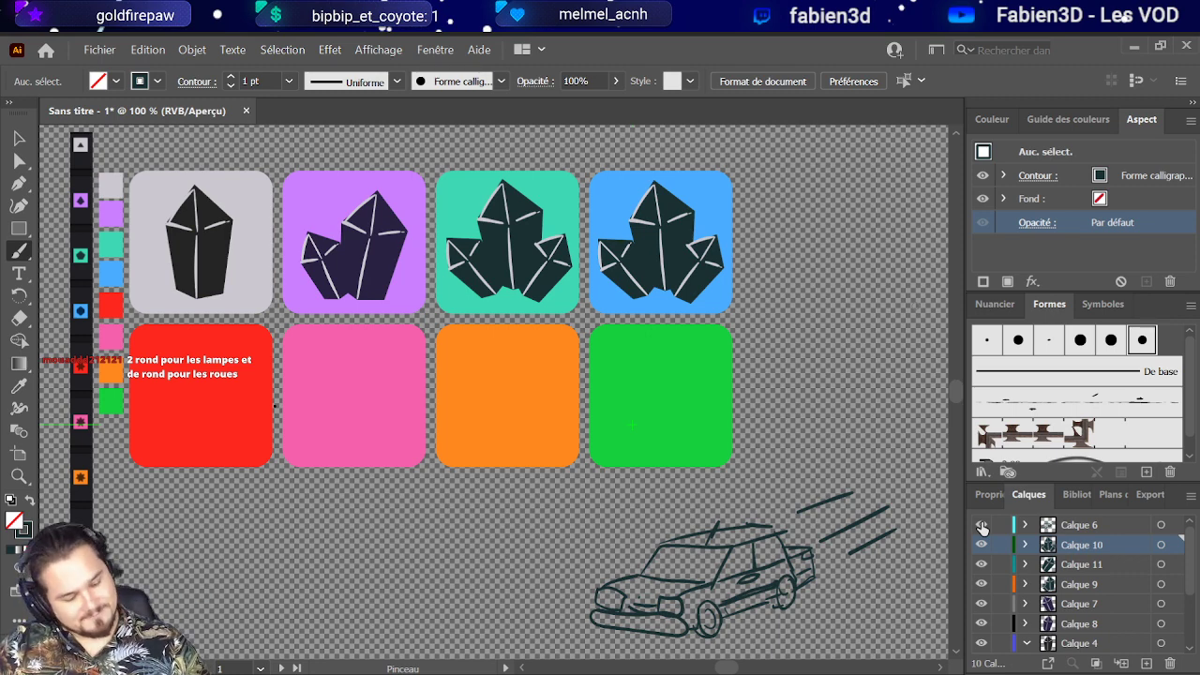
click(981, 525)
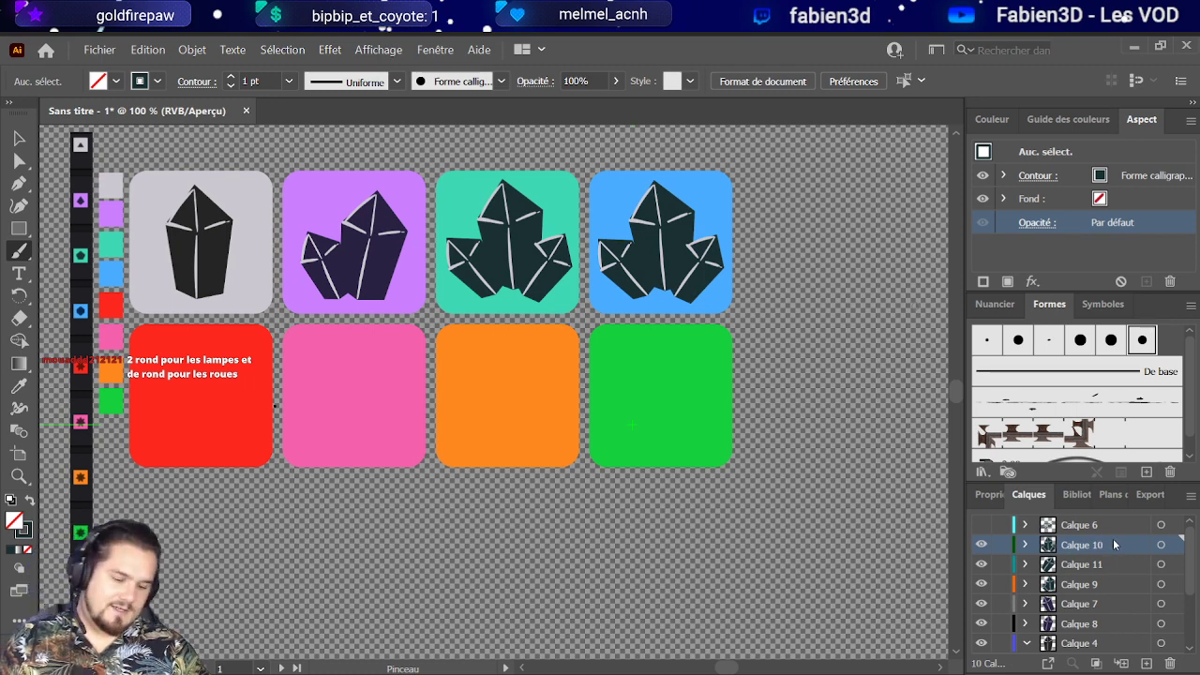
Step: Select the artwork of Calque 10 and scale down the three-crystal cluster on the blue square
click(1160, 545)
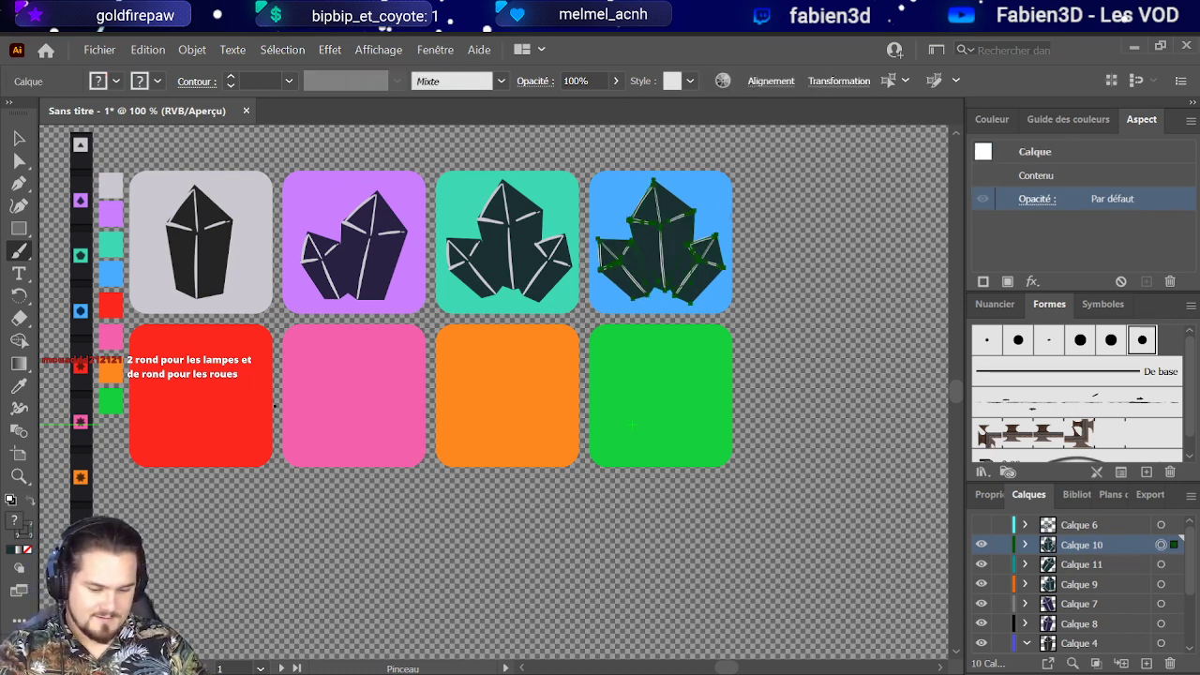
key(v)
scroll(741, 241, up, 2)
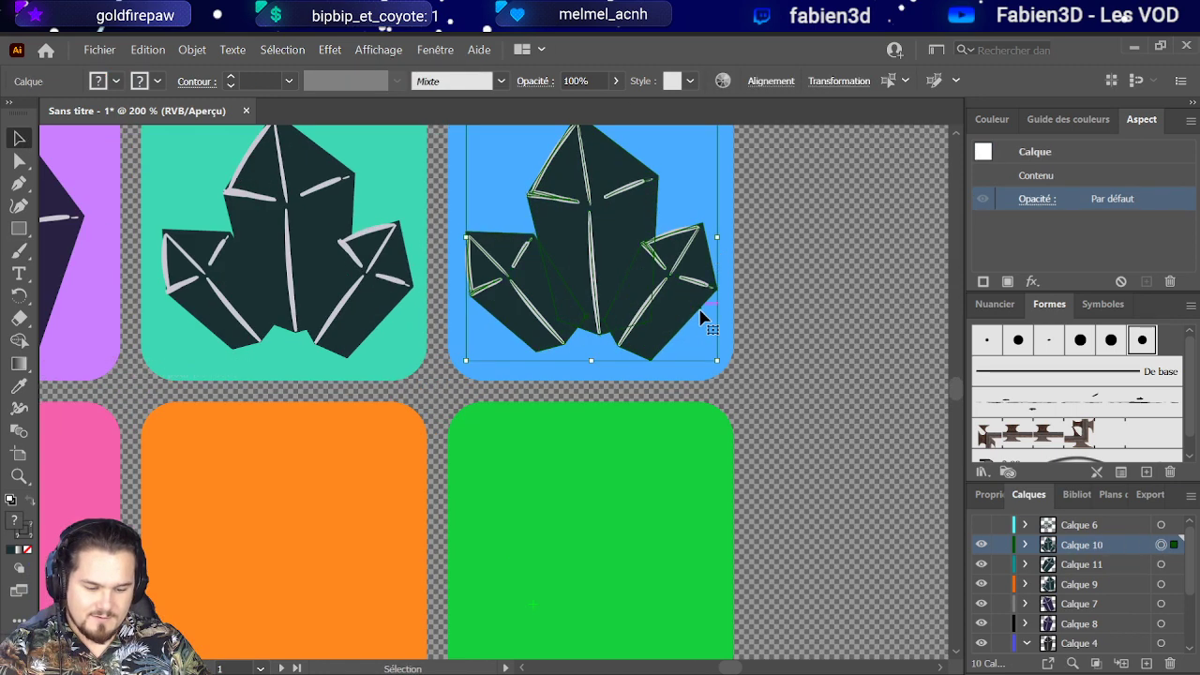
drag(717, 361, 626, 308)
scroll(626, 307, up, 2)
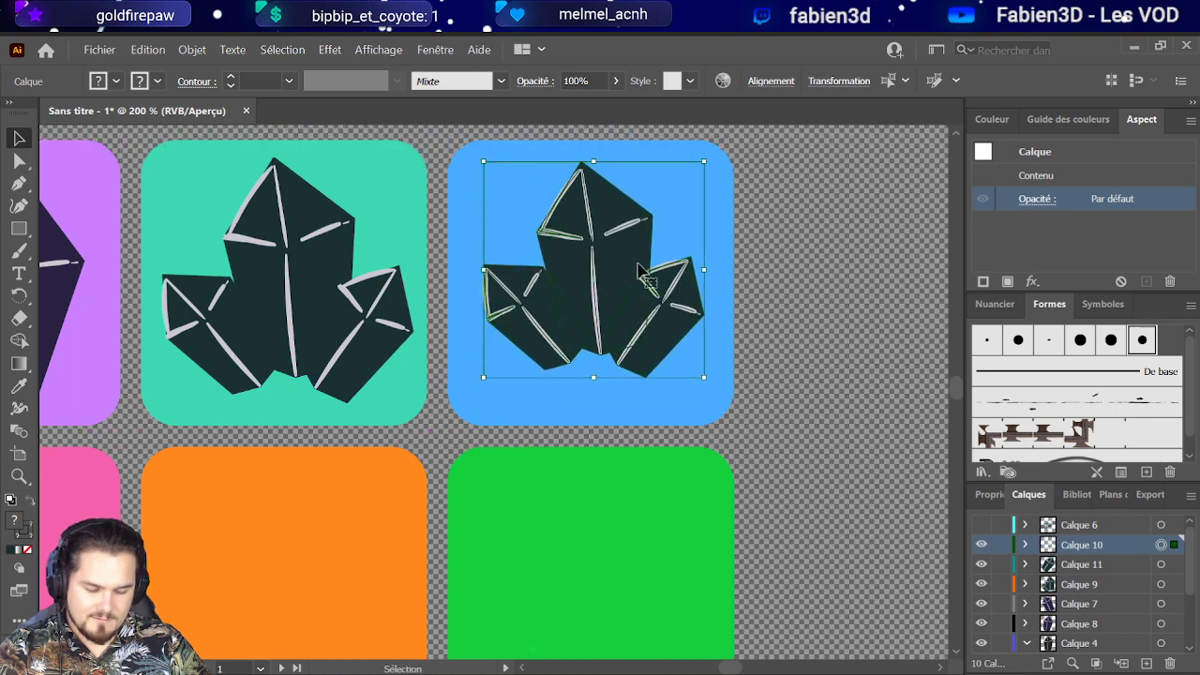
scroll(621, 291, down, 3)
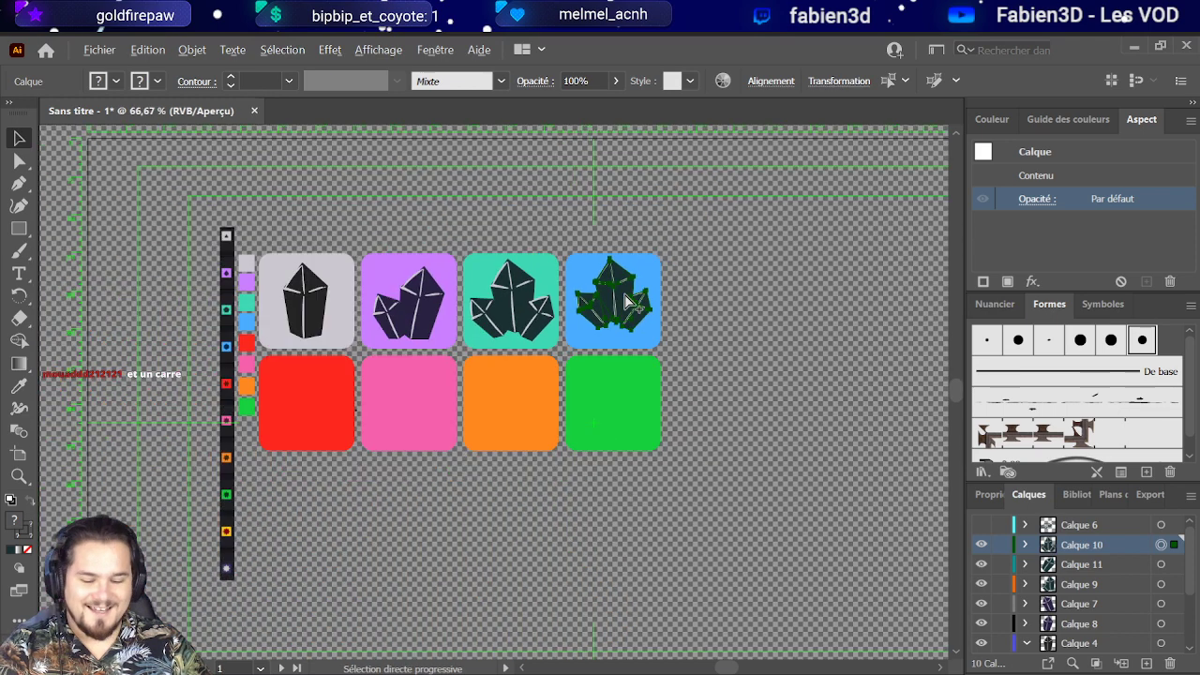
scroll(615, 272, up, 1)
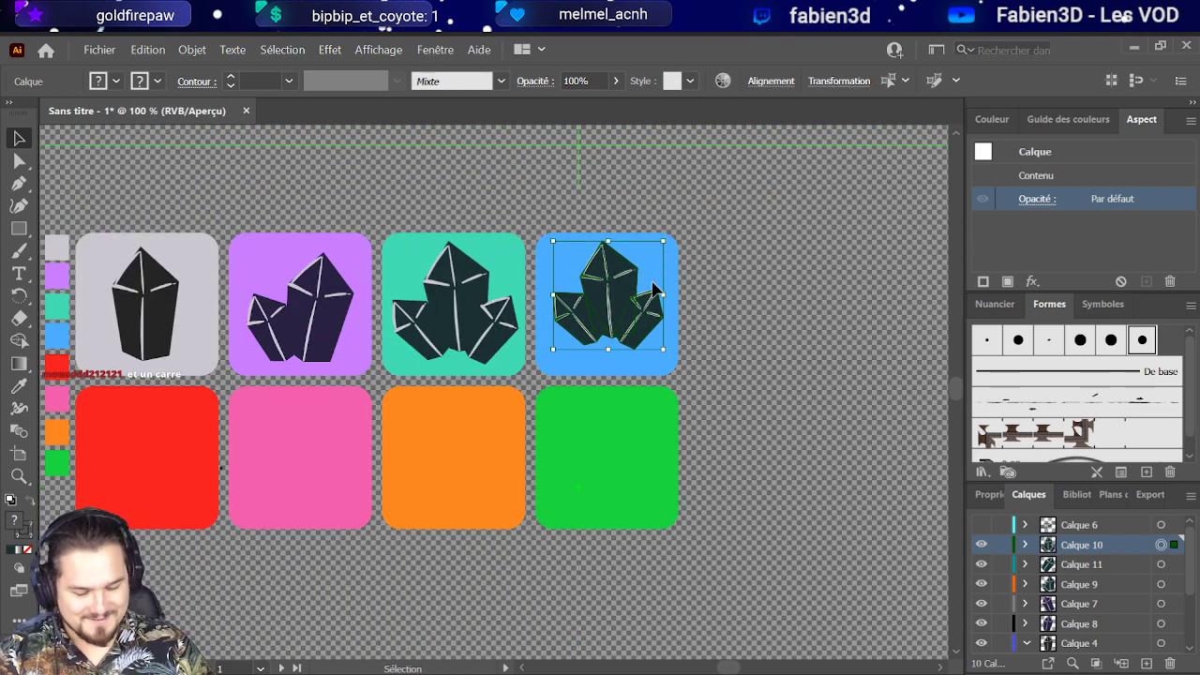
scroll(632, 292, down, 1)
scroll(272, 264, up, 1)
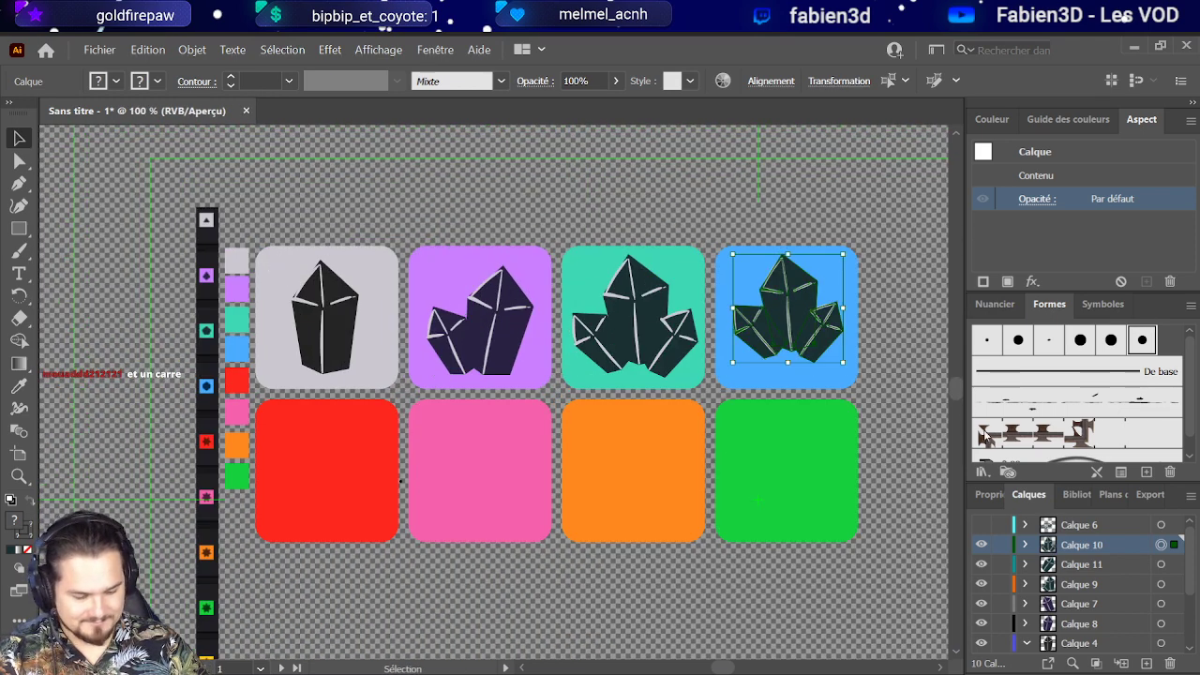
Step: Expand Calque 10, highlight the path of its left crystal and activate the Eyedropper tool
click(1025, 544)
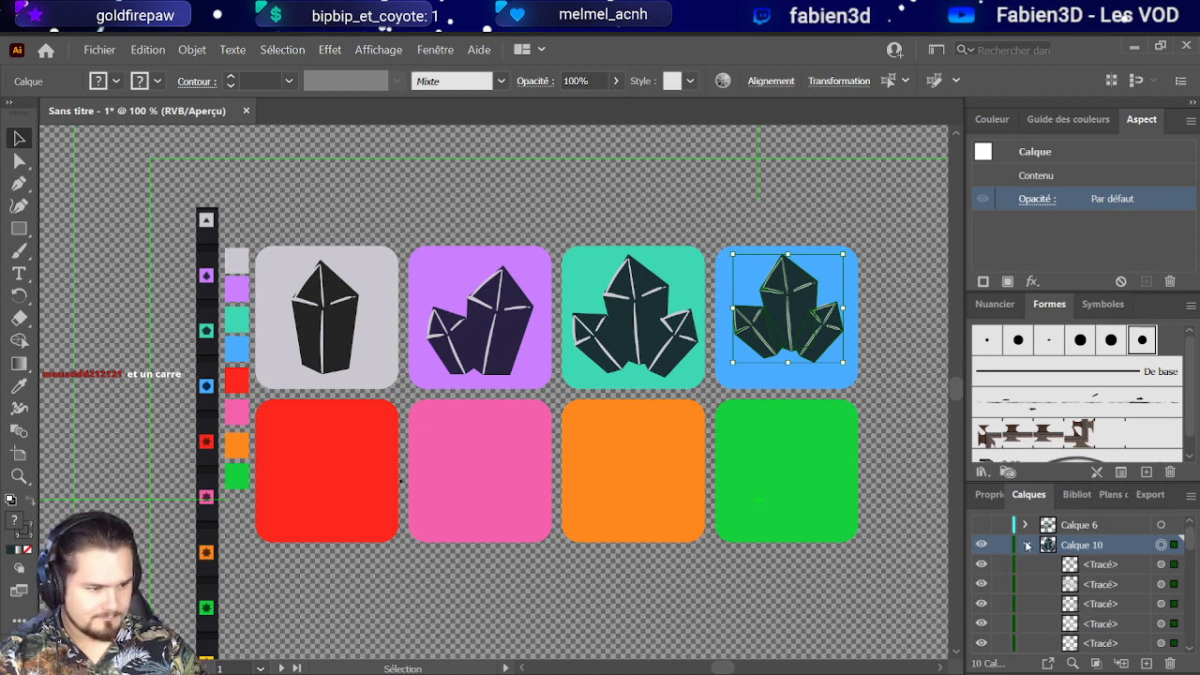
scroll(1056, 555, down, 2)
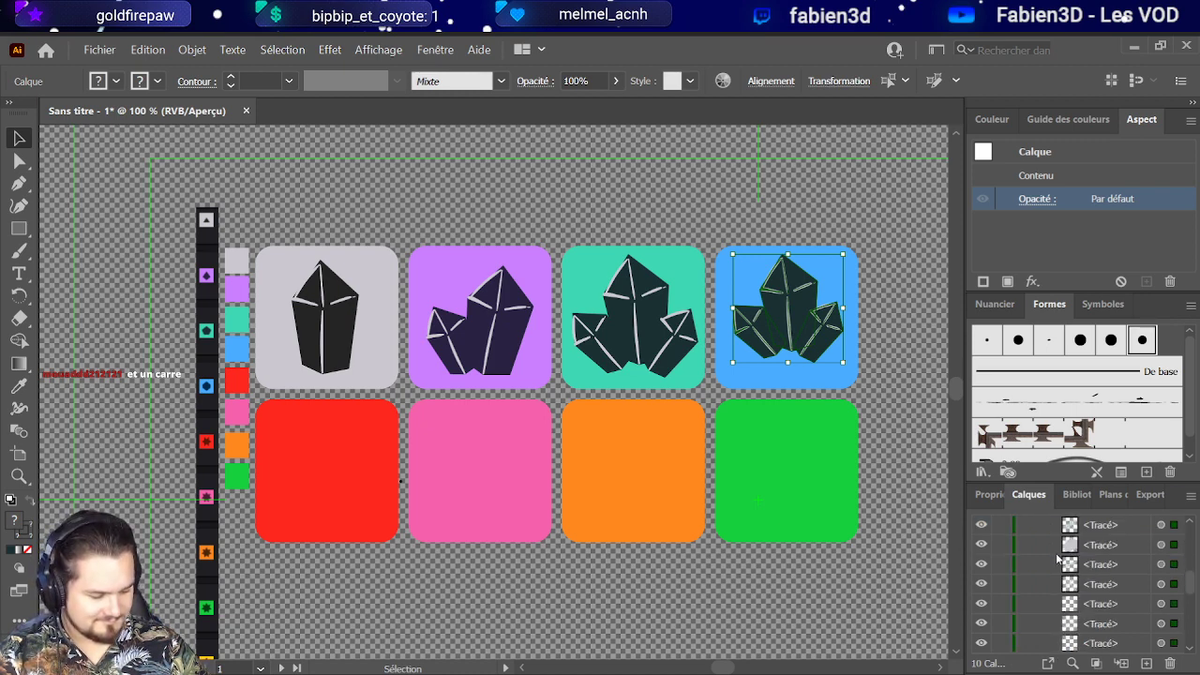
click(1105, 566)
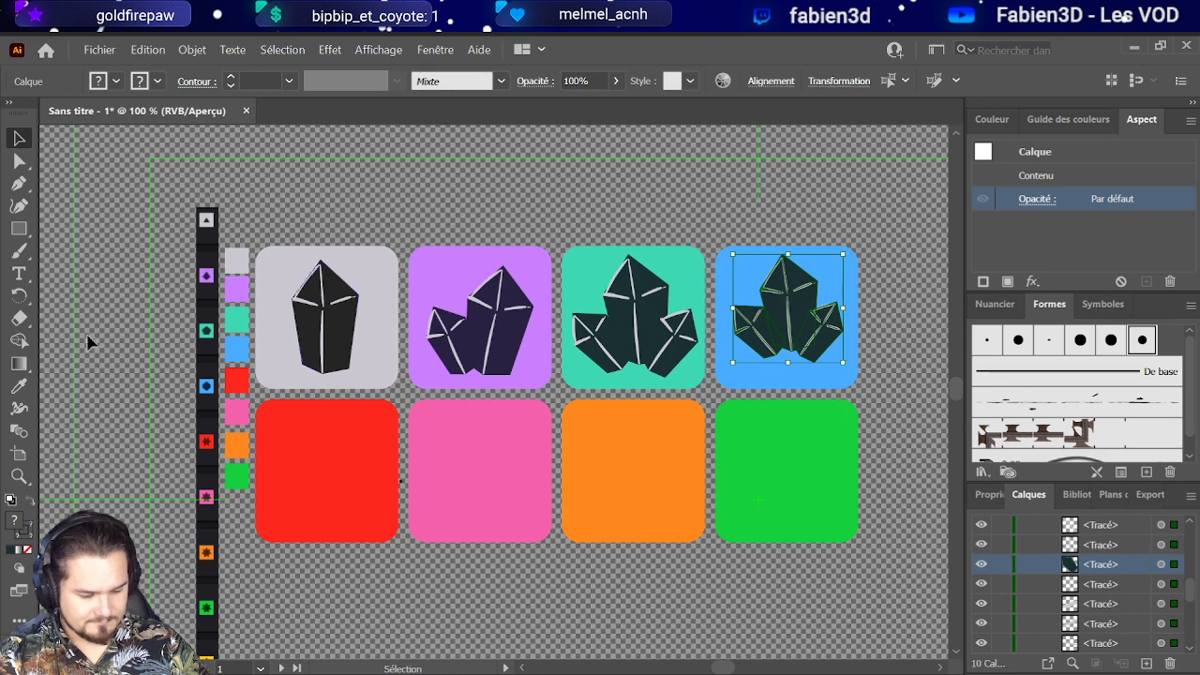
click(19, 385)
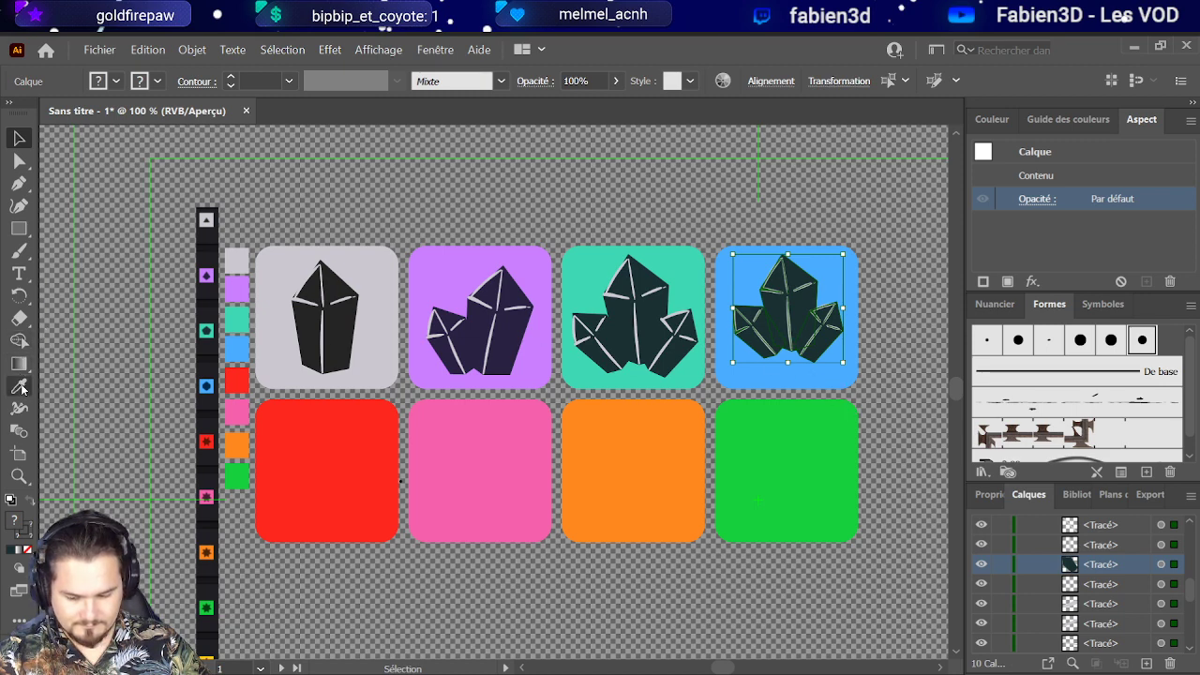
Step: Try to sample the dark blue of the icon strip while all of Calque 10 is selected, and undo it
click(207, 384)
key(ctrl)
key(ctrl+z)
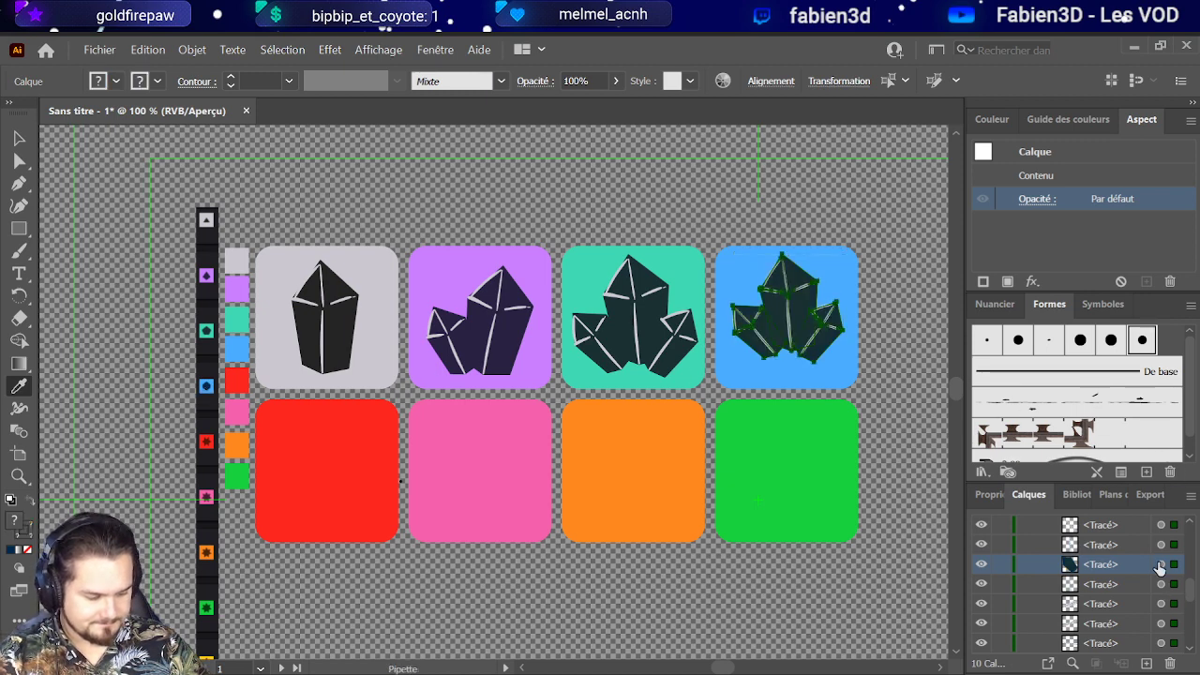
Step: Recolour the left, middle and right crystals on the blue square with the dark blue sampled from the strip's blue icon
click(1160, 563)
click(207, 384)
scroll(1121, 582, down, 3)
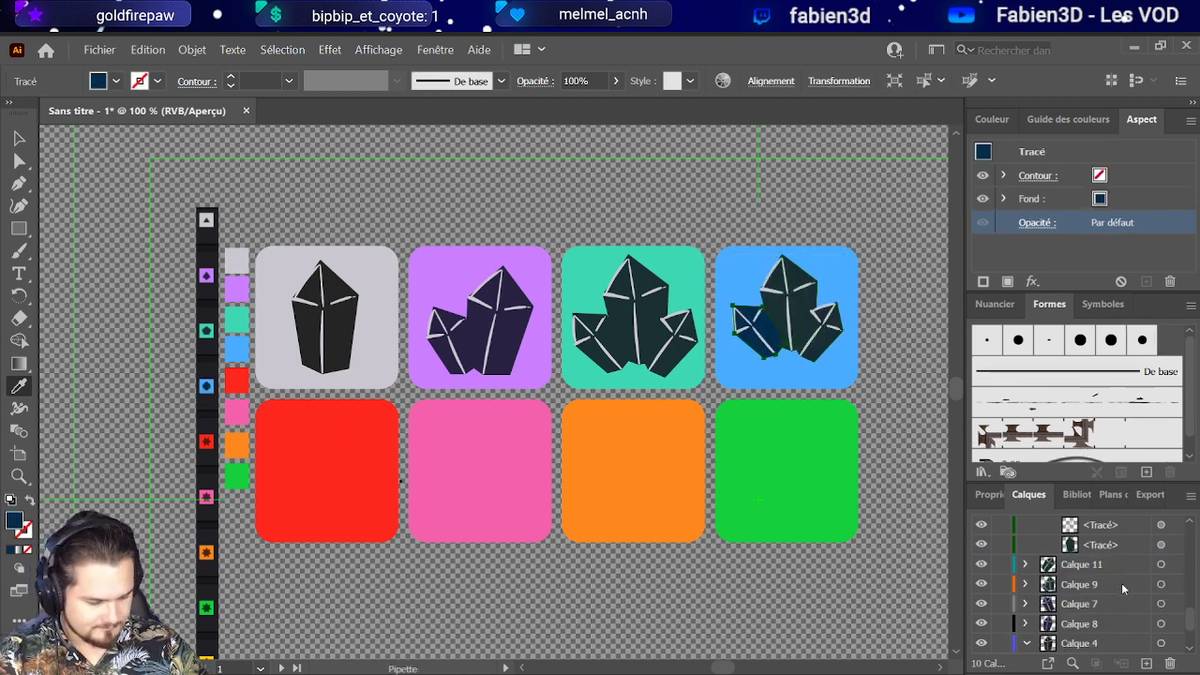
click(1160, 543)
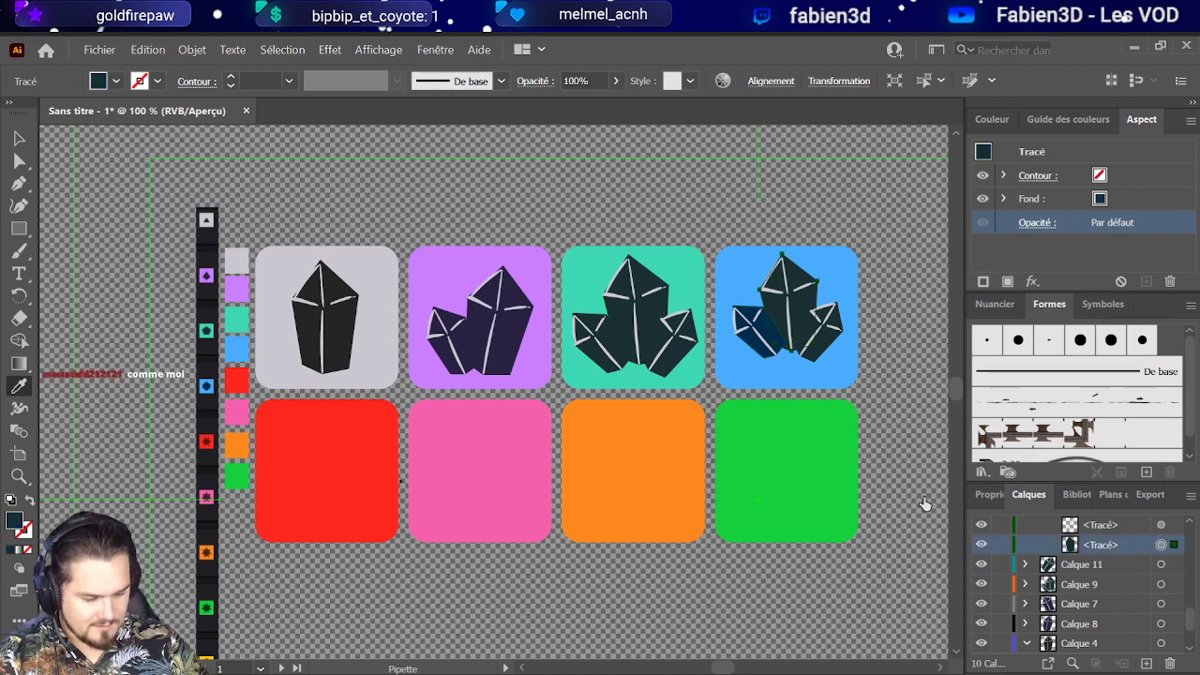
click(207, 384)
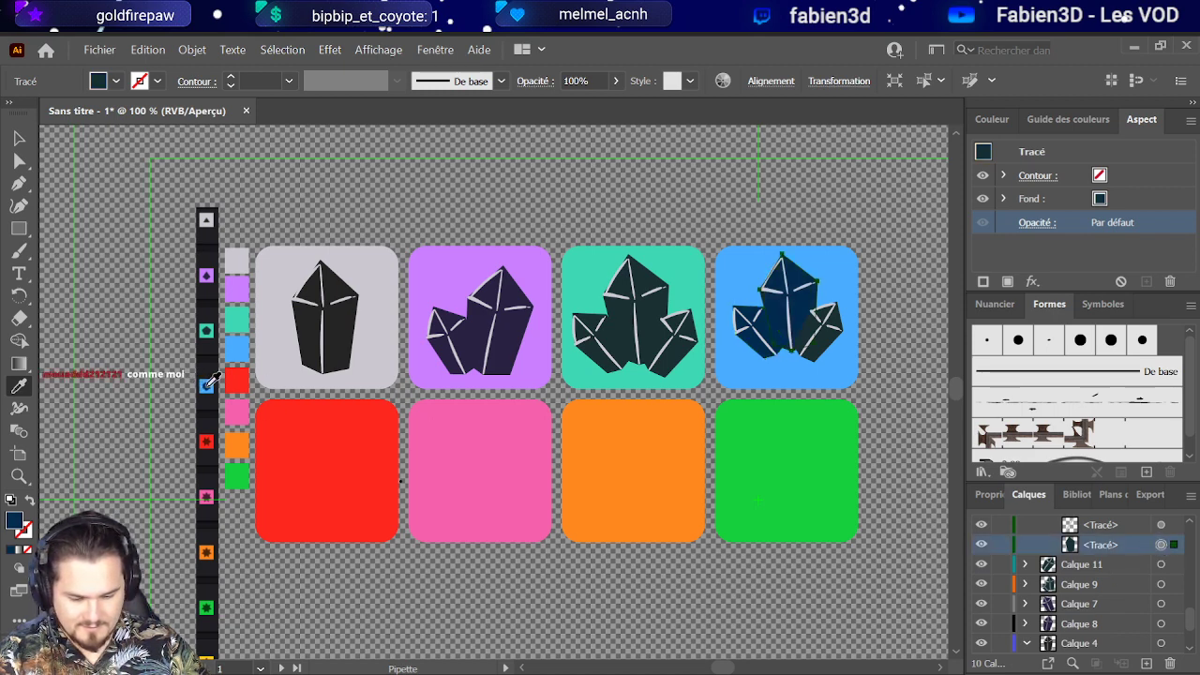
scroll(1048, 553, up, 3)
scroll(1051, 551, up, 3)
click(1160, 643)
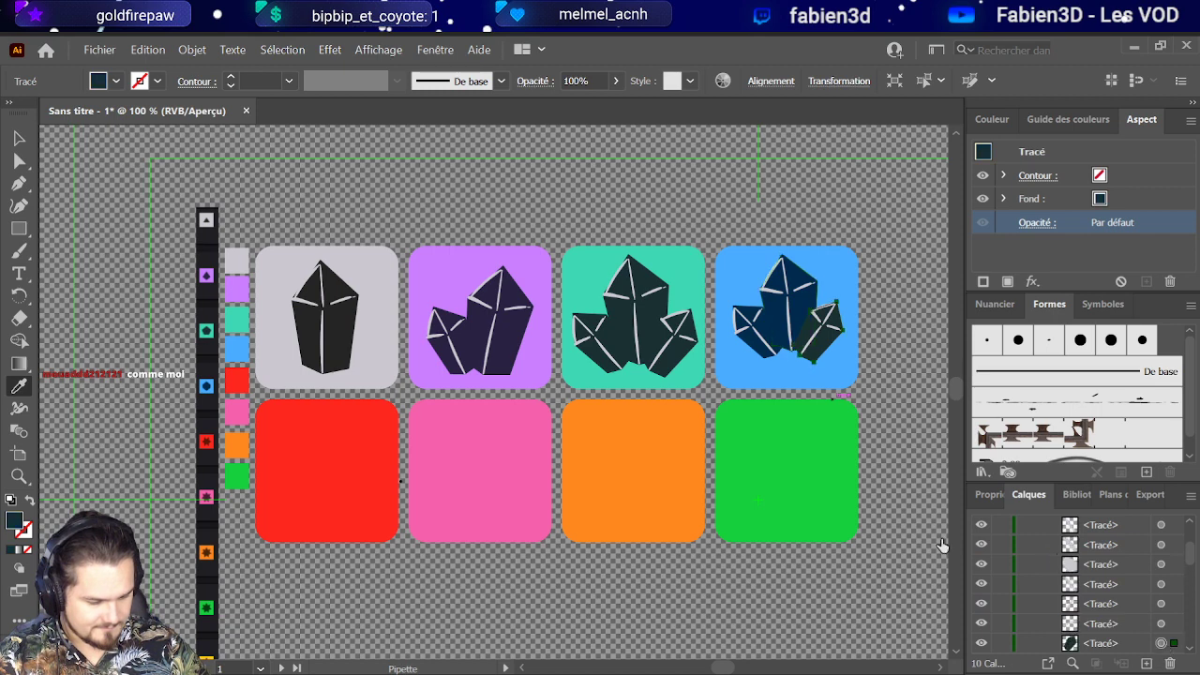
click(207, 384)
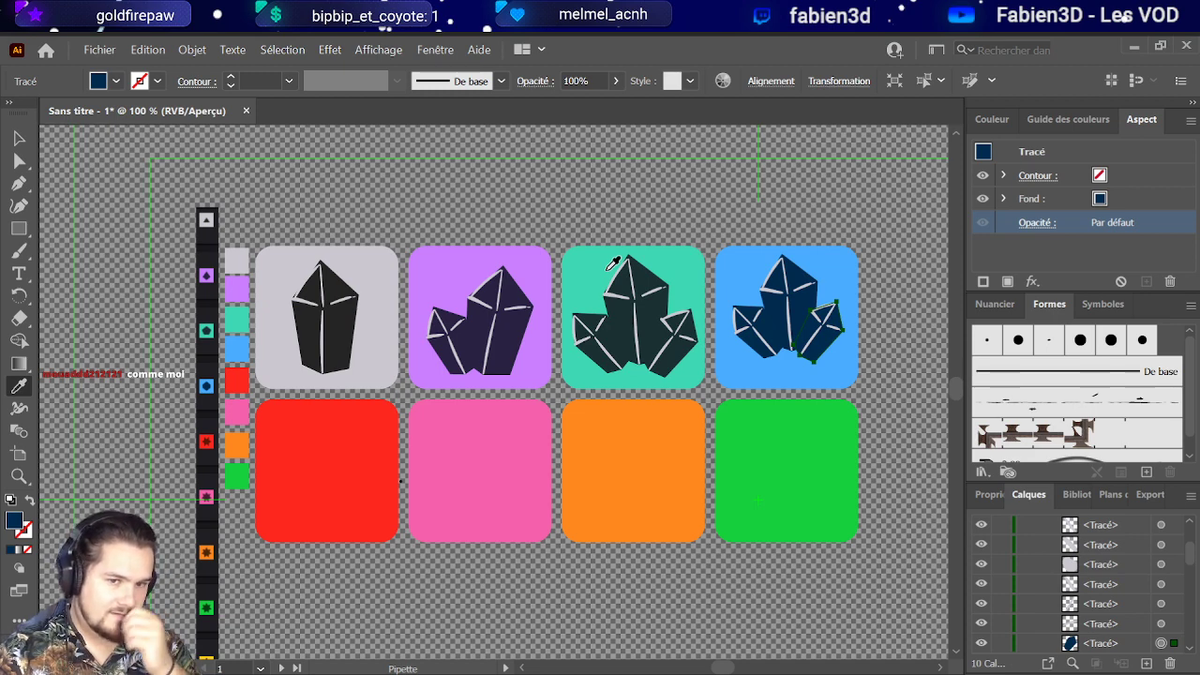
Step: Collapse Calque 10, paste a copy of its dark blue cluster and fit it, smaller and rotated, over the original's lower right part
scroll(1081, 603, down, 3)
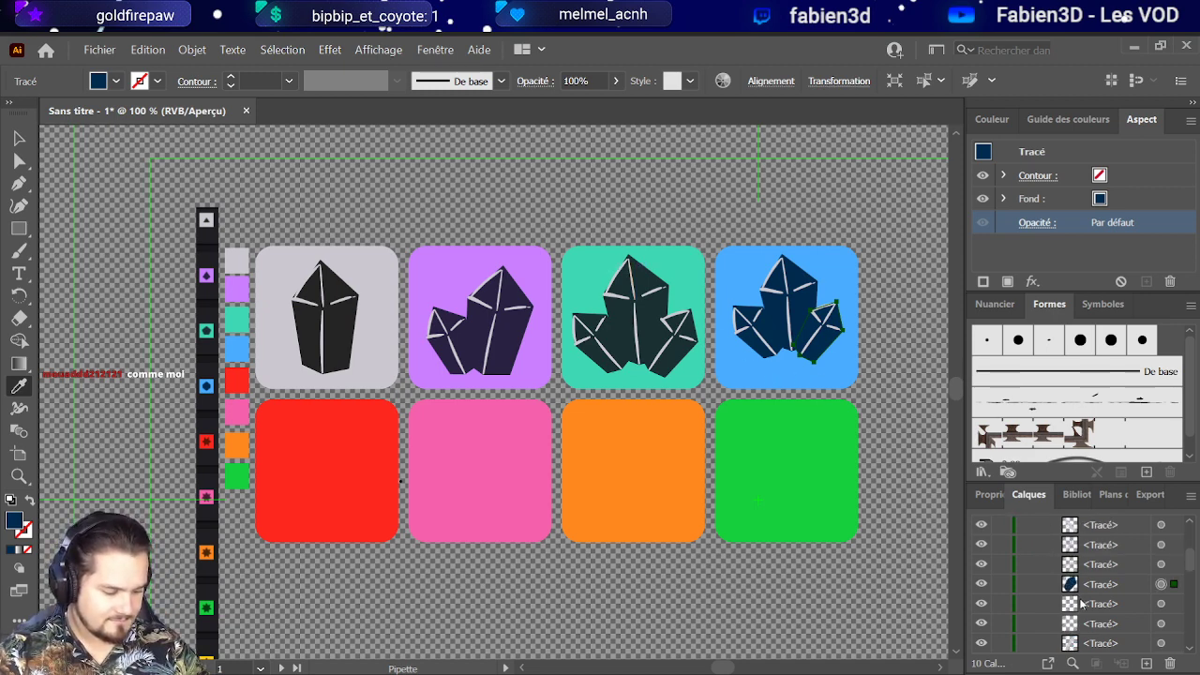
scroll(1081, 603, up, 2)
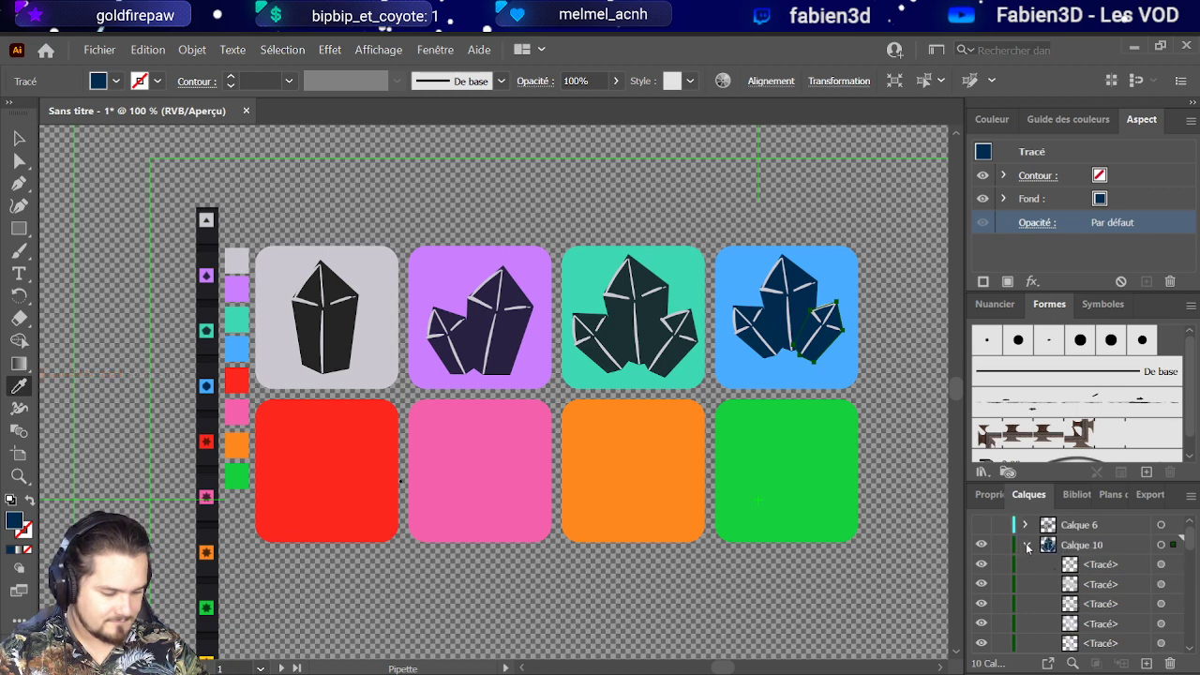
click(1026, 545)
click(1161, 545)
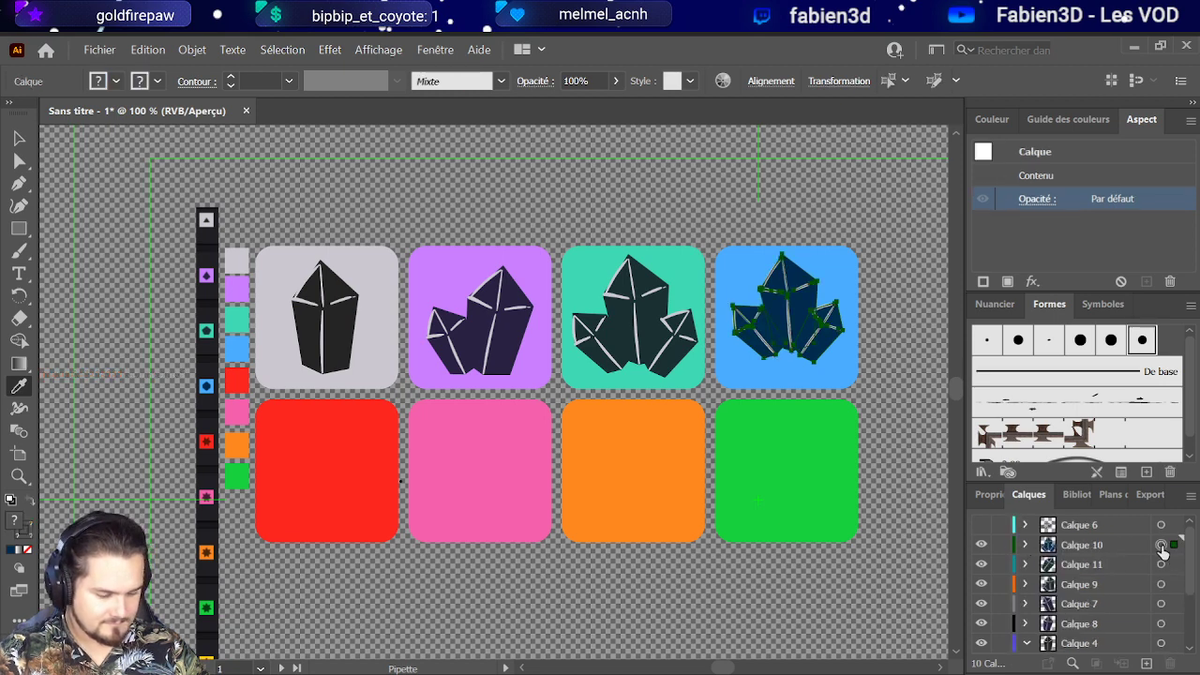
key(ctrl+c)
key(ctrl+v)
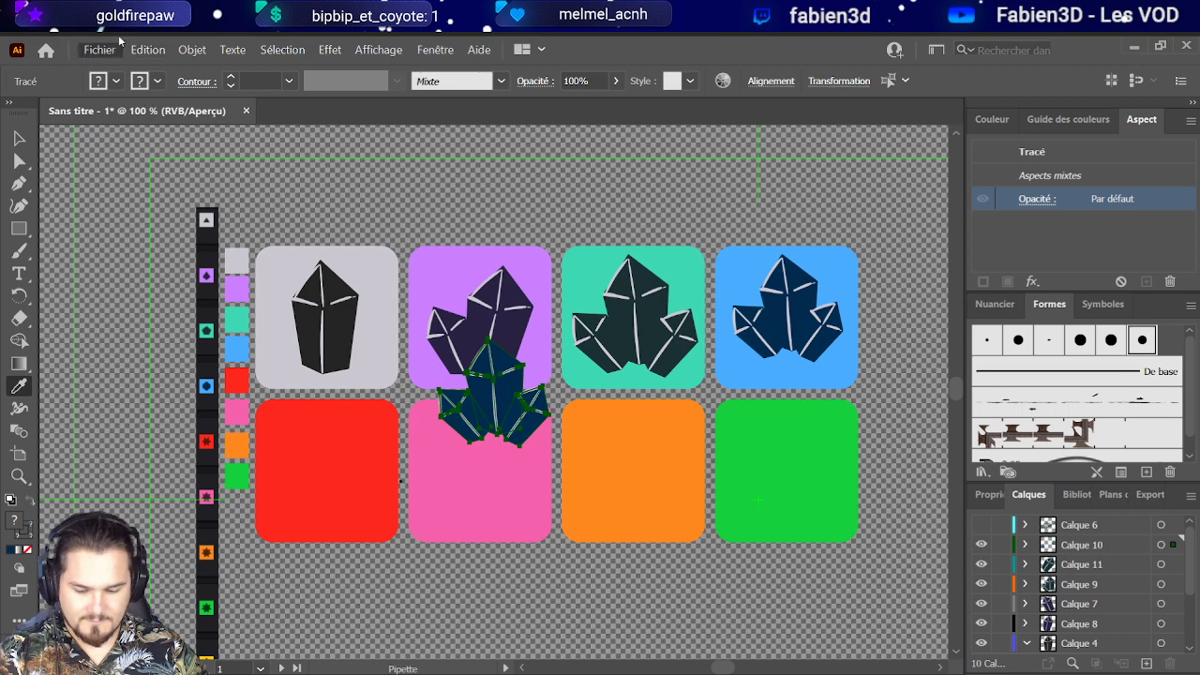
click(19, 138)
drag(435, 338, 808, 335)
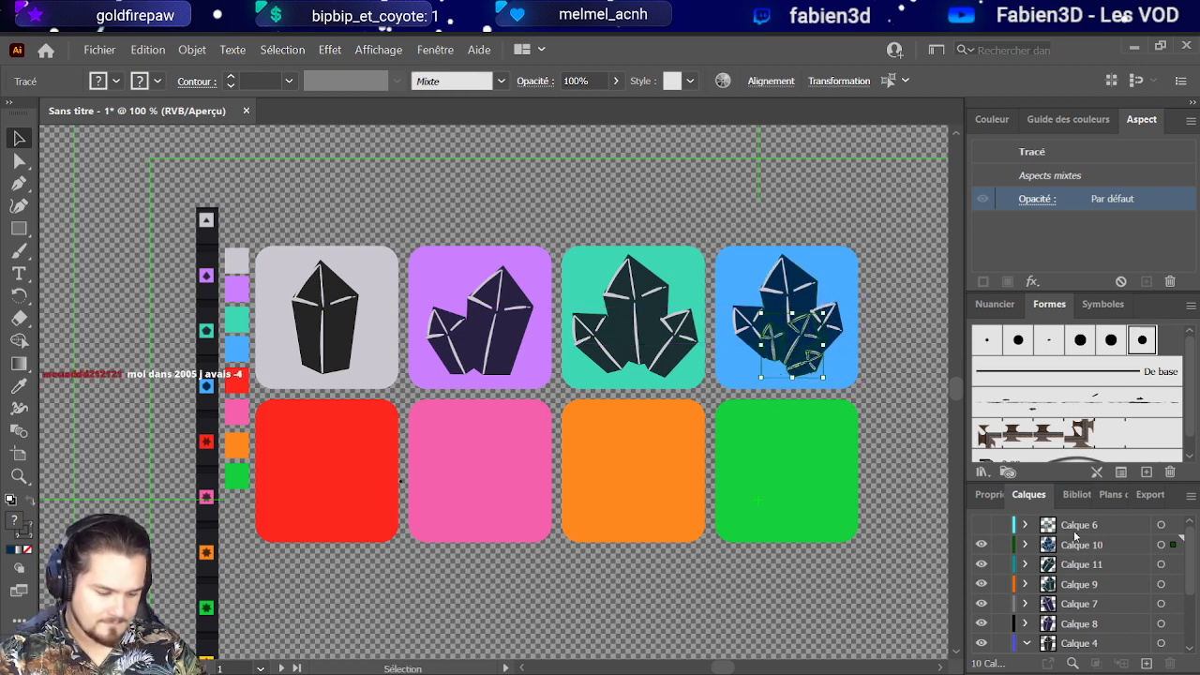
Step: Rotate the combined clusters of Calque 10 counterclockwise by about 21° and fit them inside the blue square
click(1160, 544)
drag(849, 312, 842, 292)
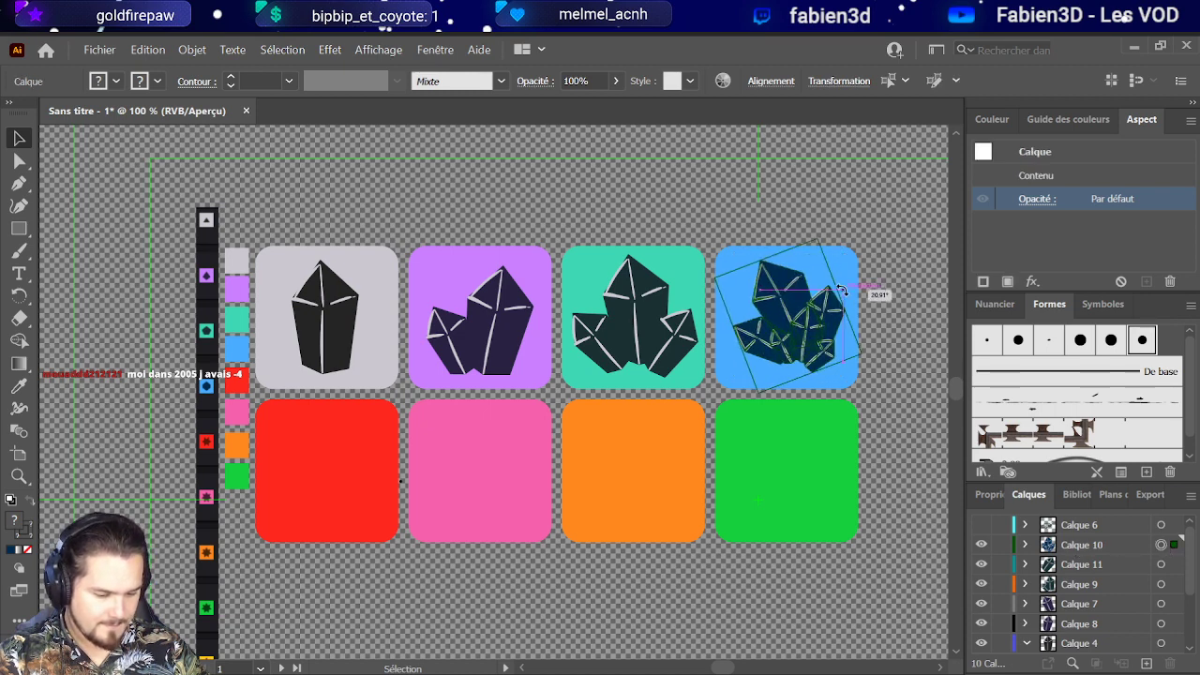
drag(812, 331, 812, 345)
drag(731, 266, 726, 251)
drag(790, 301, 795, 310)
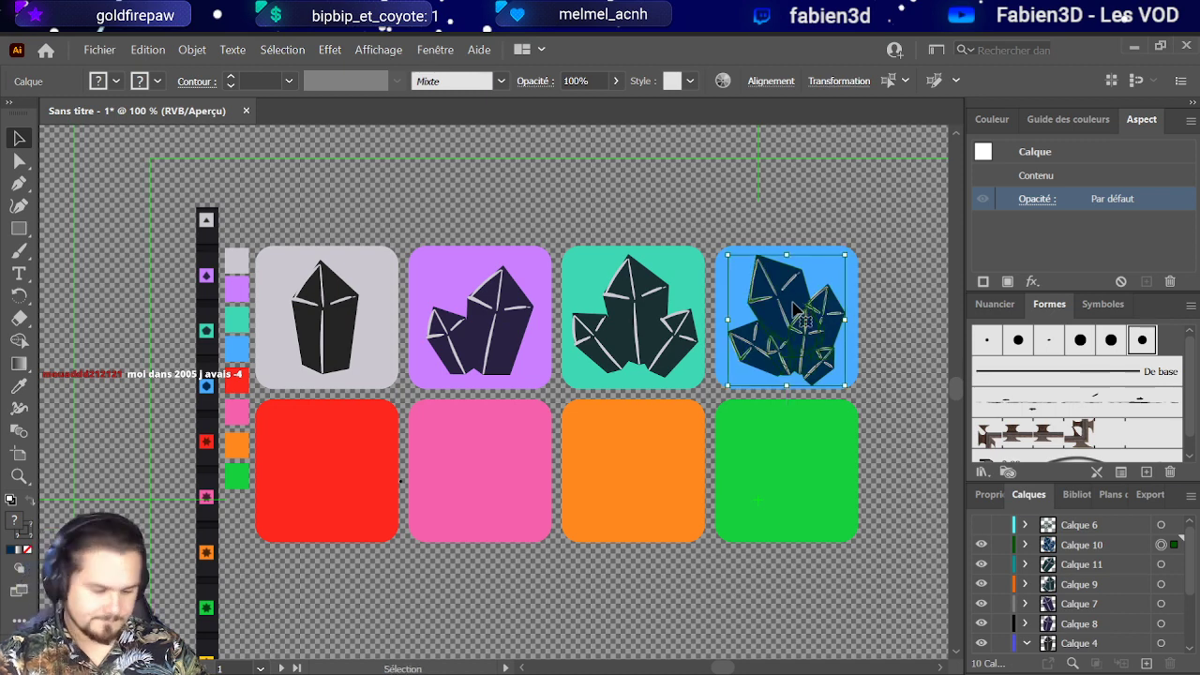
click(942, 255)
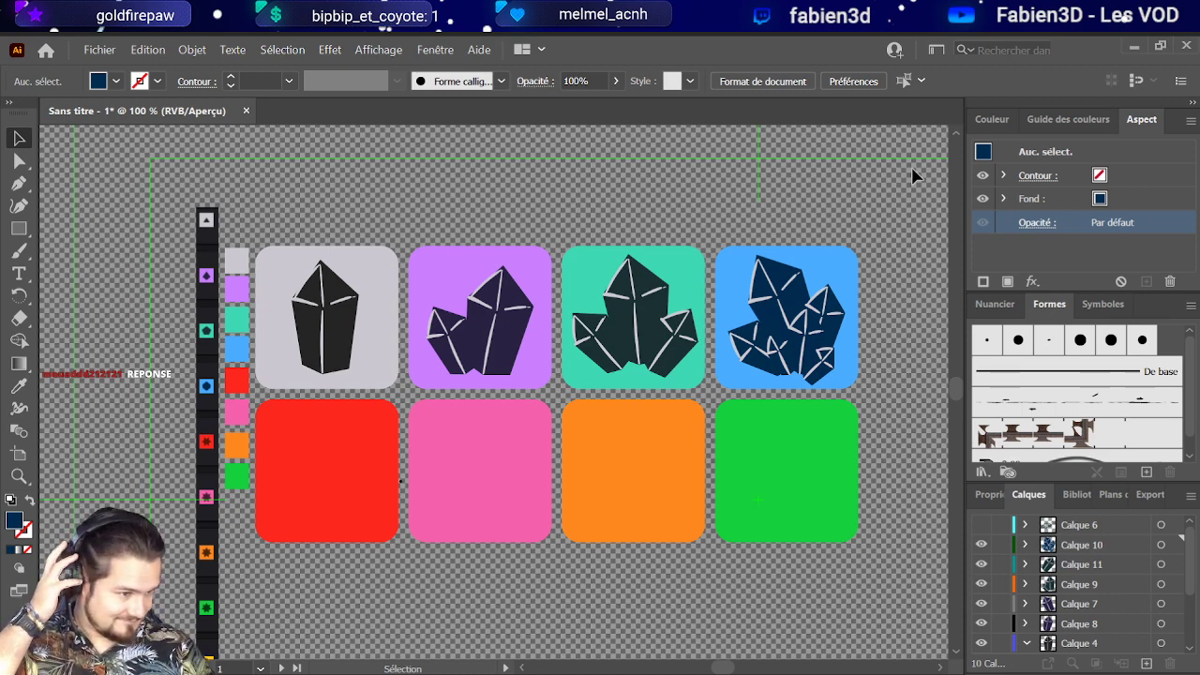
Step: Paste a copy of the blue square's full crystal cluster, place it on the green square and rotate it slightly to fit
click(1161, 544)
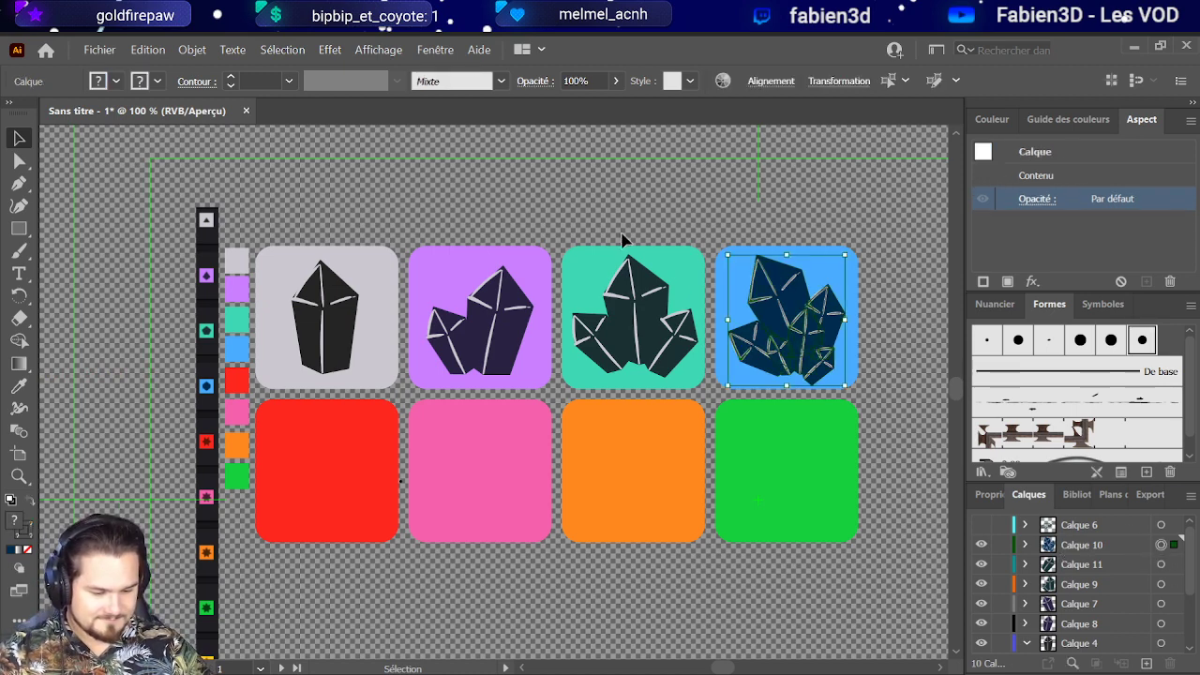
key(ctrl+c)
key(ctrl+v)
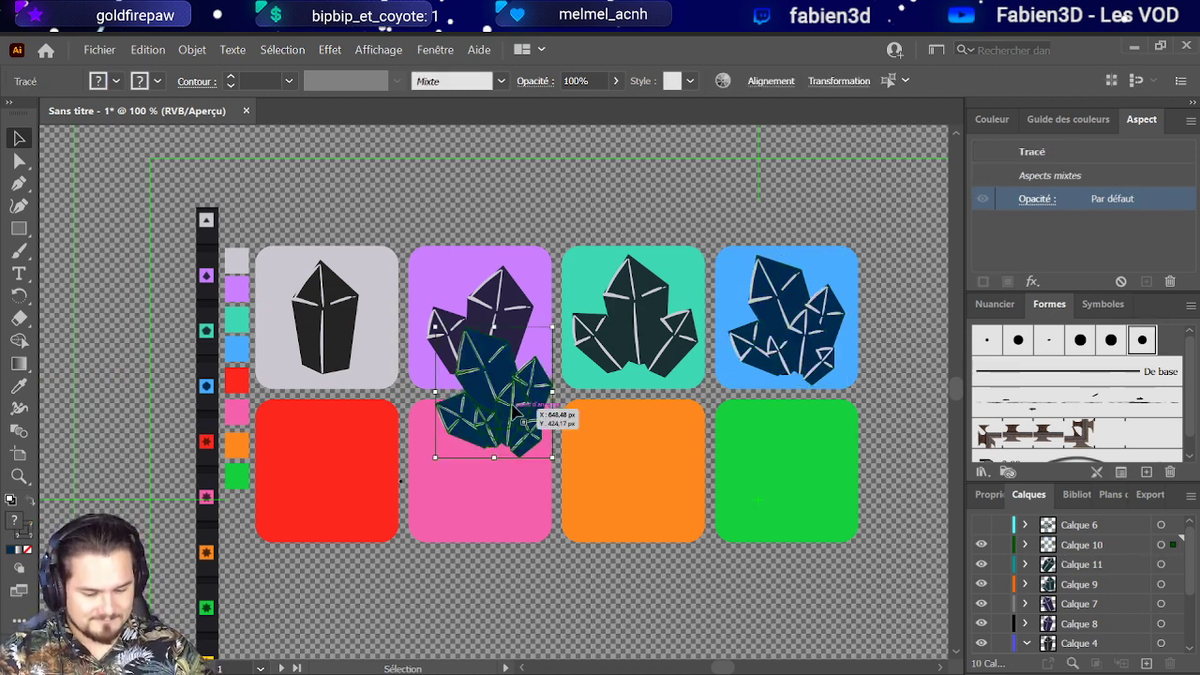
drag(560, 423, 813, 502)
drag(838, 409, 841, 405)
drag(821, 450, 818, 457)
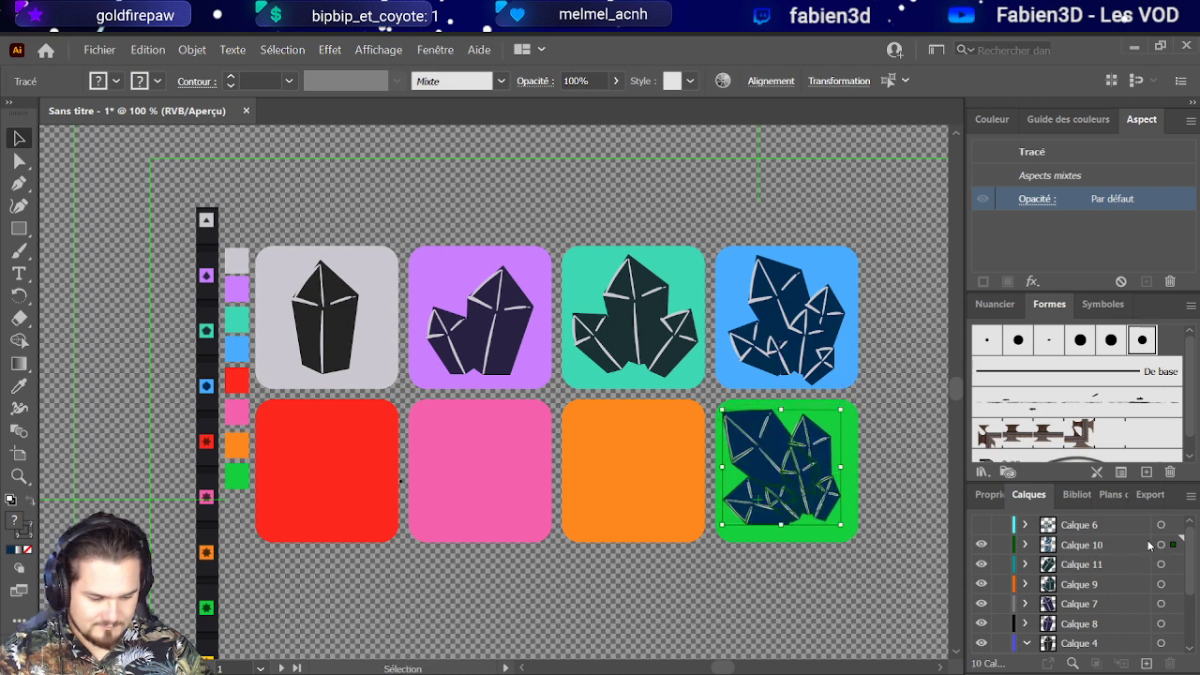
Step: Move the green square's crystal cluster onto a new layer and paste a copy of it below the square
click(1145, 663)
drag(1174, 565, 1173, 545)
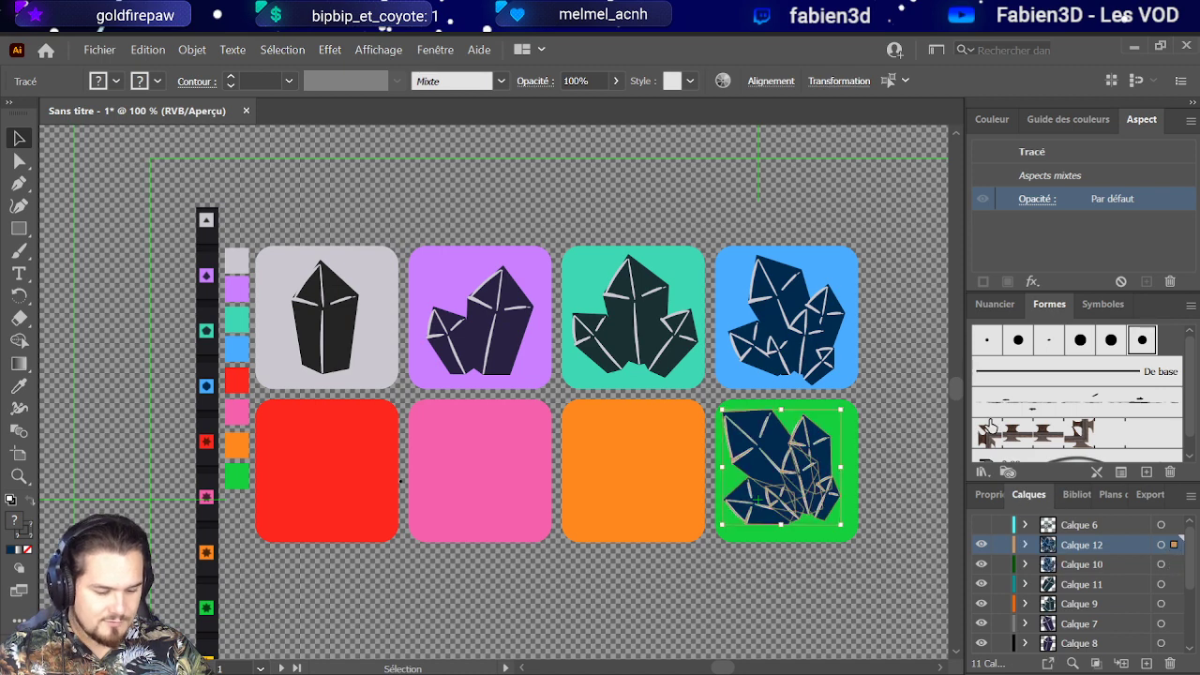
key(a)
key(ctrl+c)
key(ctrl+v)
key(v)
drag(541, 417, 865, 621)
drag(1175, 547, 1172, 525)
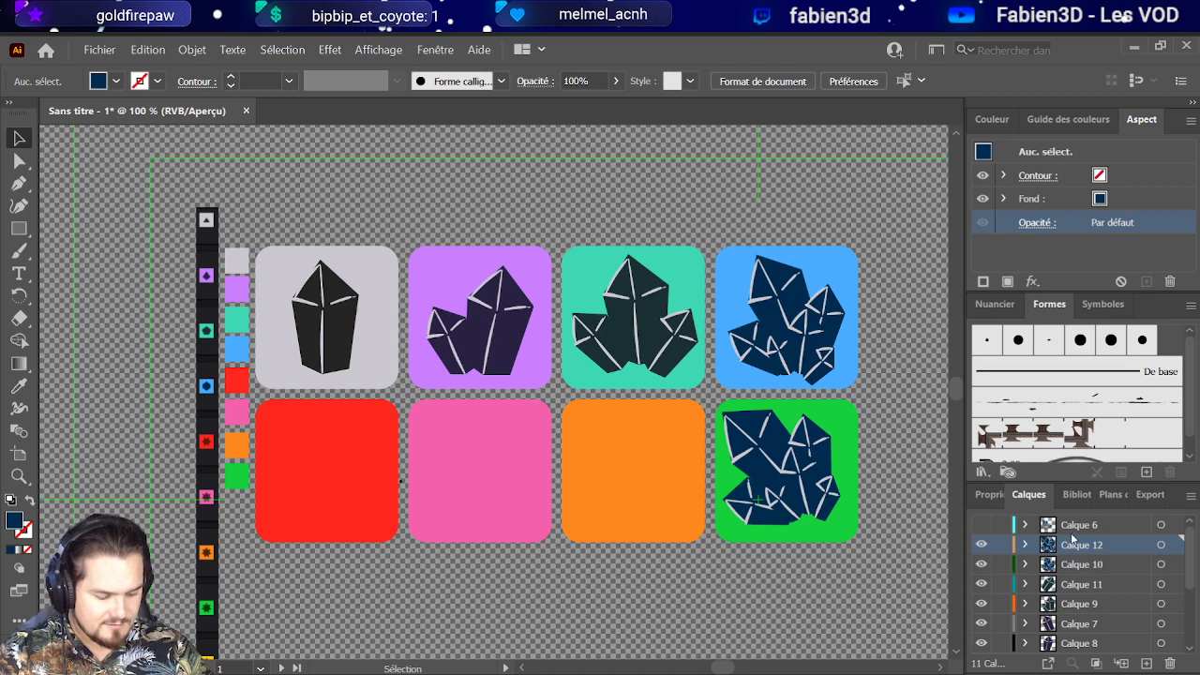
key(ctrl+z)
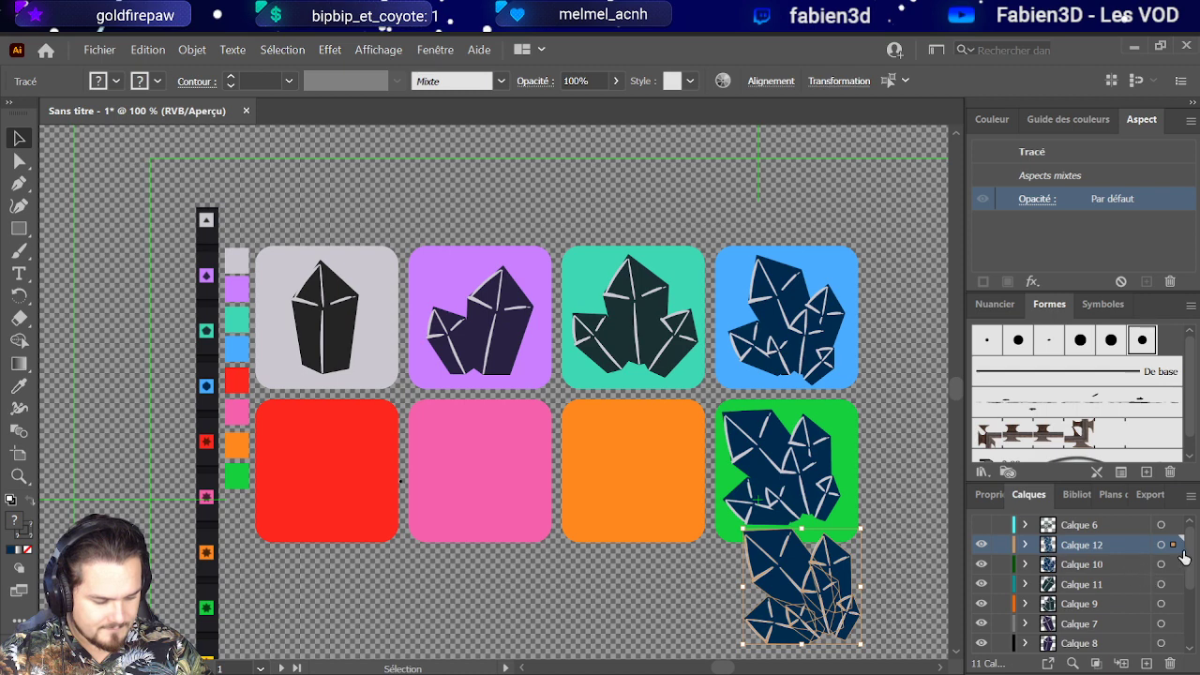
Step: Move the pasted cluster onto another new layer and align it directly beneath the green square
click(1145, 663)
drag(1172, 566, 1174, 545)
mouse_move(807, 588)
mouse_down()
mouse_move(822, 511)
mouse_move(871, 568)
mouse_move(789, 586)
mouse_up()
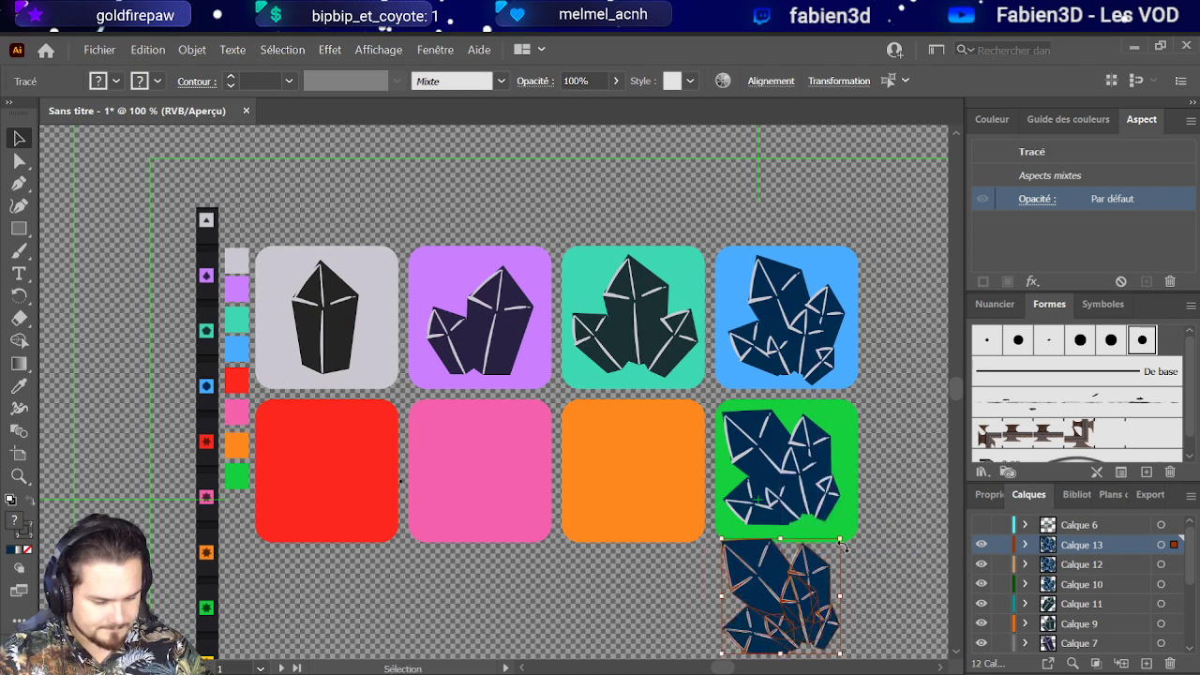
Step: Mirror the pasted cluster horizontally, place it on the green square and shrink it over the first cluster's lower right part
drag(840, 540, 590, 543)
drag(658, 561, 757, 467)
drag(755, 469, 761, 468)
drag(861, 420, 857, 408)
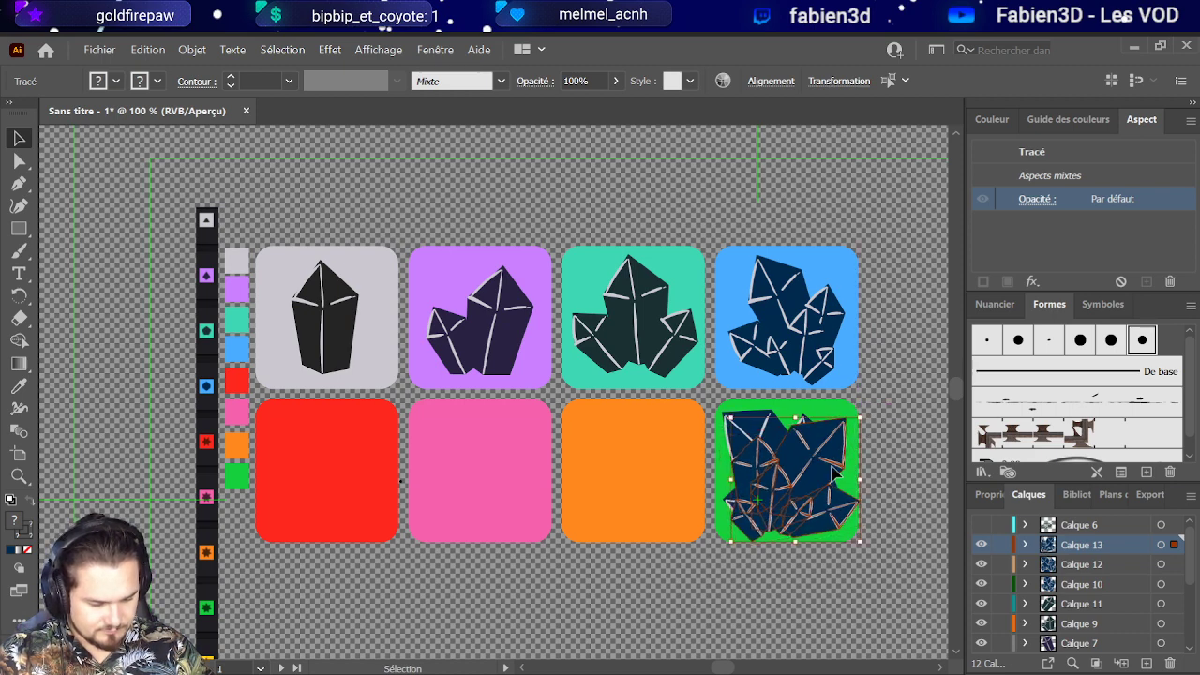
drag(841, 454, 848, 422)
drag(783, 509, 827, 500)
click(914, 384)
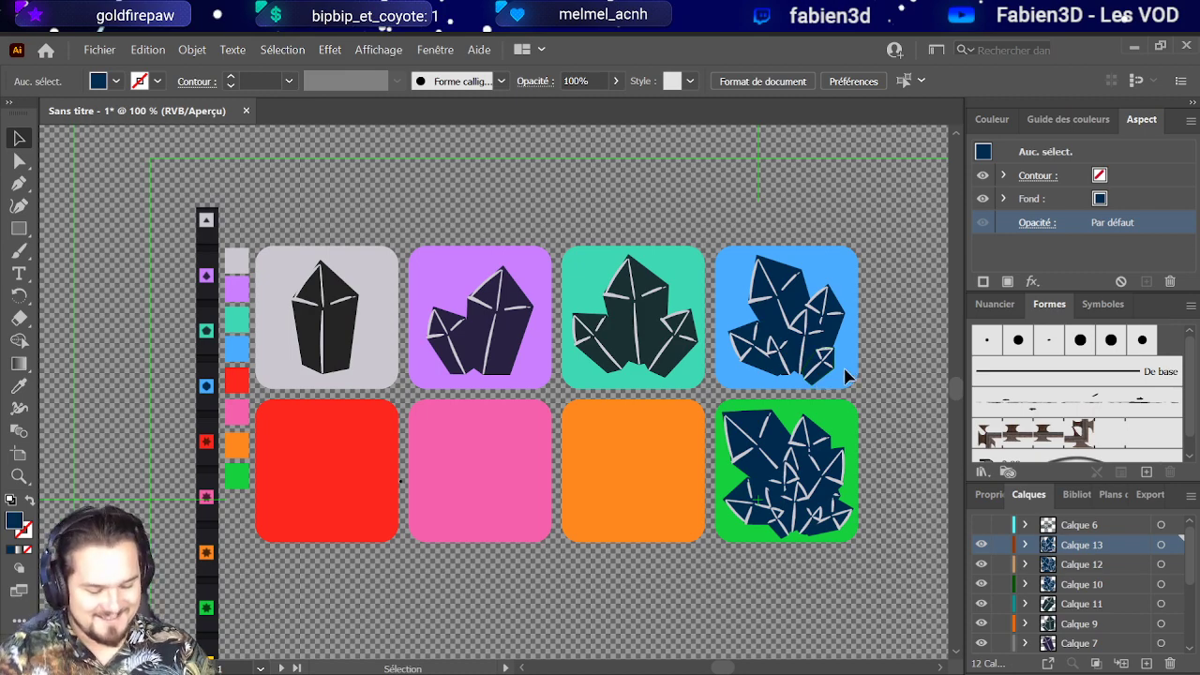
Step: Examine up close how the two clusters on the green square overlap
scroll(787, 469, up, 1)
scroll(746, 456, down, 2)
scroll(747, 456, up, 2)
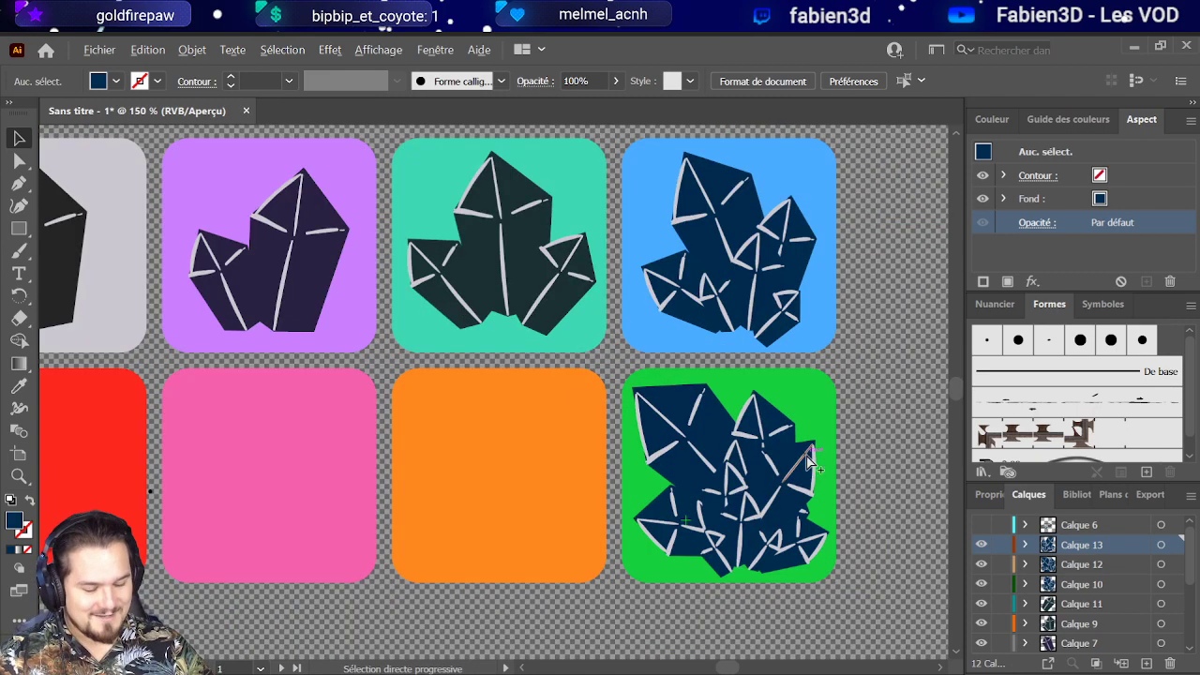
click(694, 441)
scroll(794, 506, up, 1)
scroll(793, 506, down, 3)
click(853, 454)
scroll(761, 496, up, 3)
scroll(761, 497, up, 1)
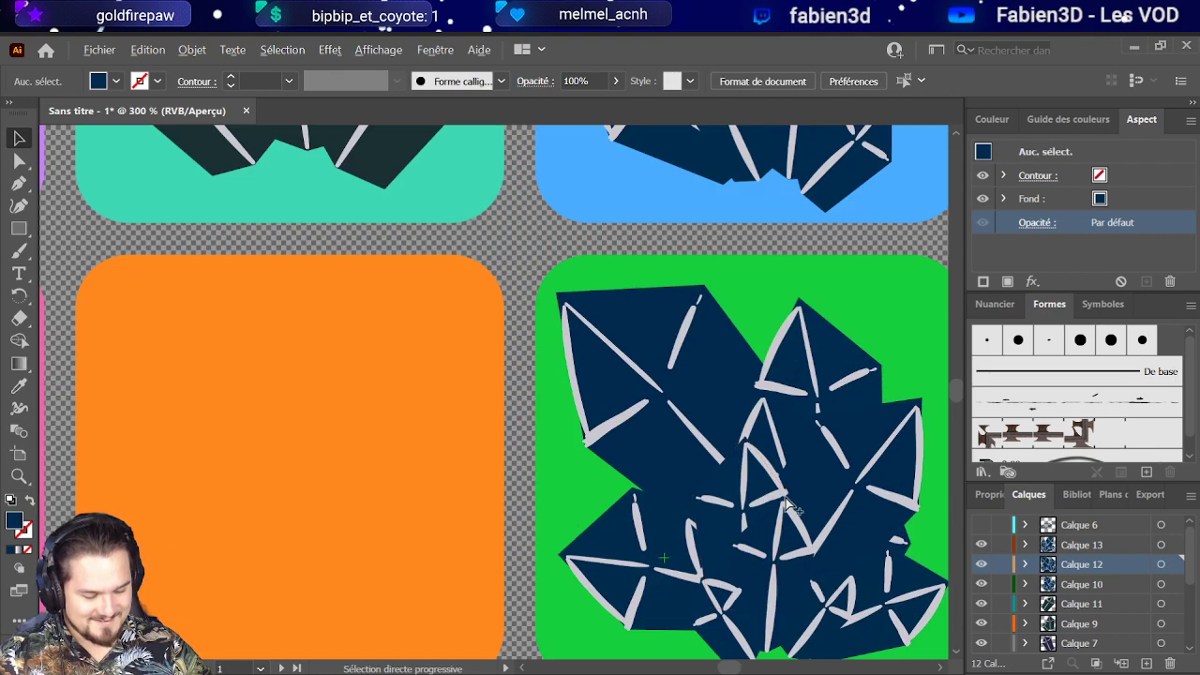
scroll(762, 497, down, 2)
click(810, 496)
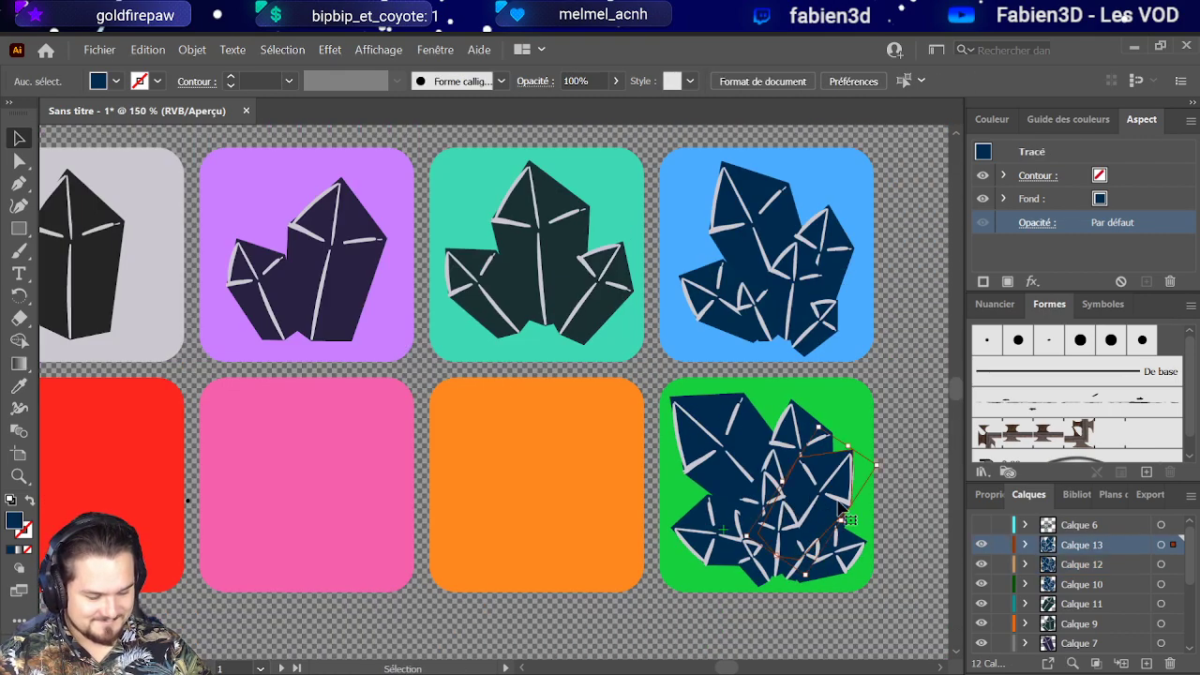
scroll(843, 499, up, 1)
drag(800, 528, 830, 511)
click(881, 468)
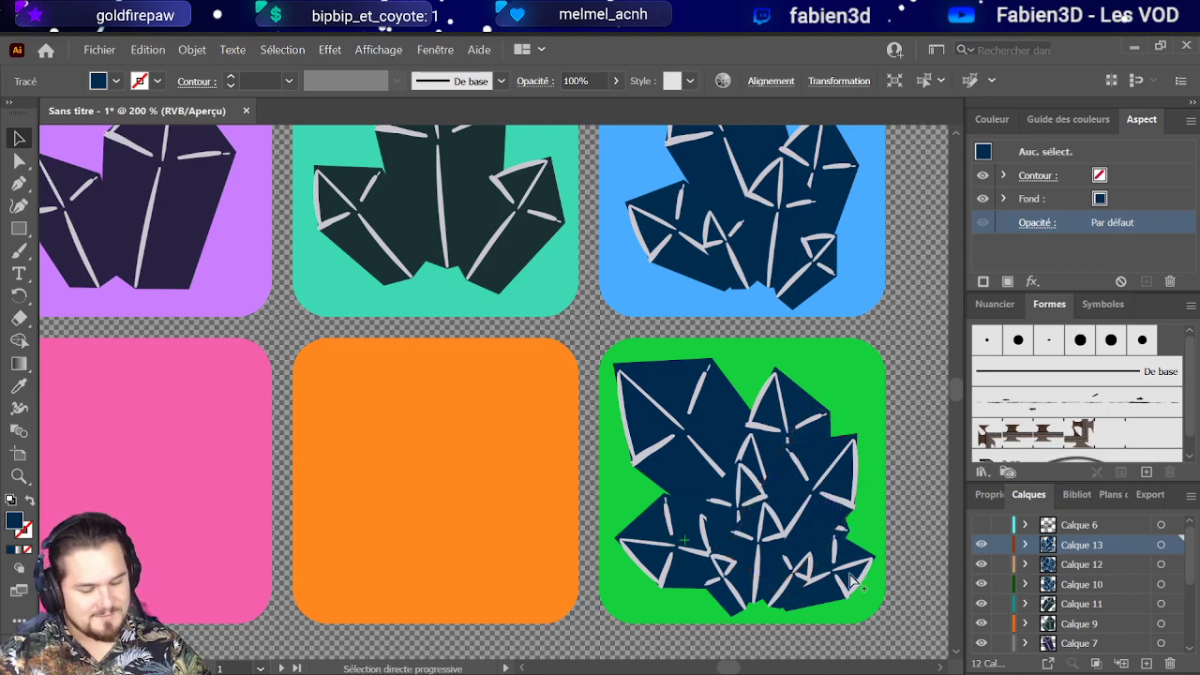
scroll(755, 567, down, 4)
scroll(755, 567, up, 2)
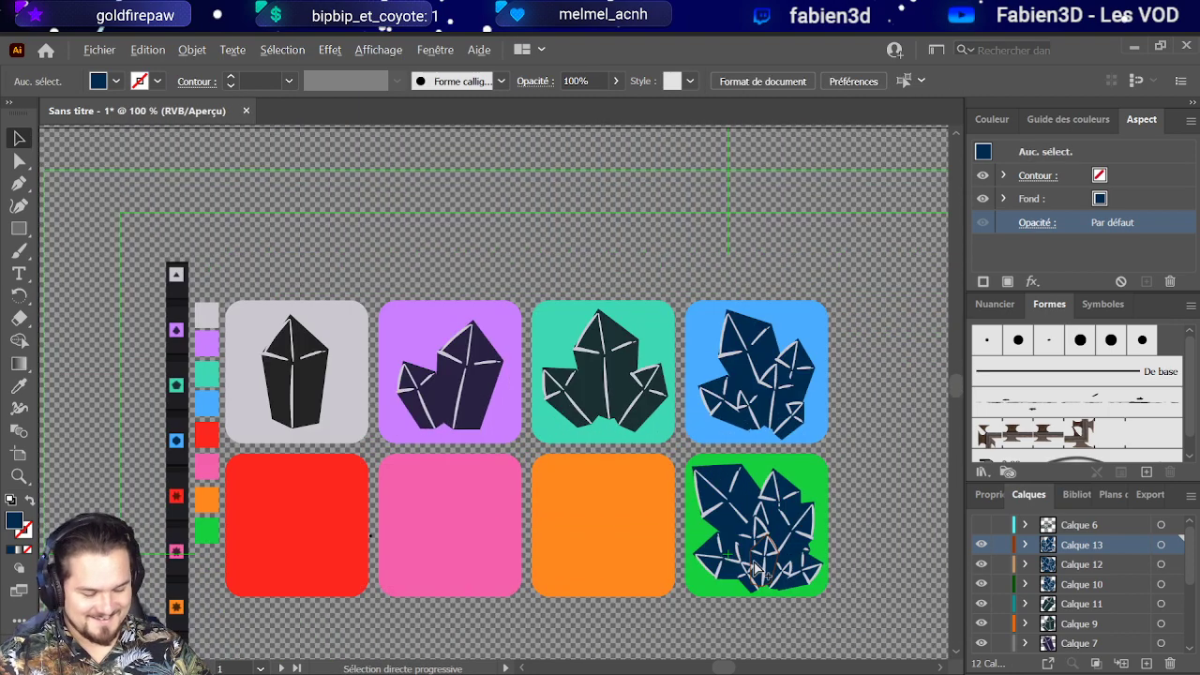
Step: Move the contents of Calque 13 and Calque 12 together onto a new layer
click(1161, 545)
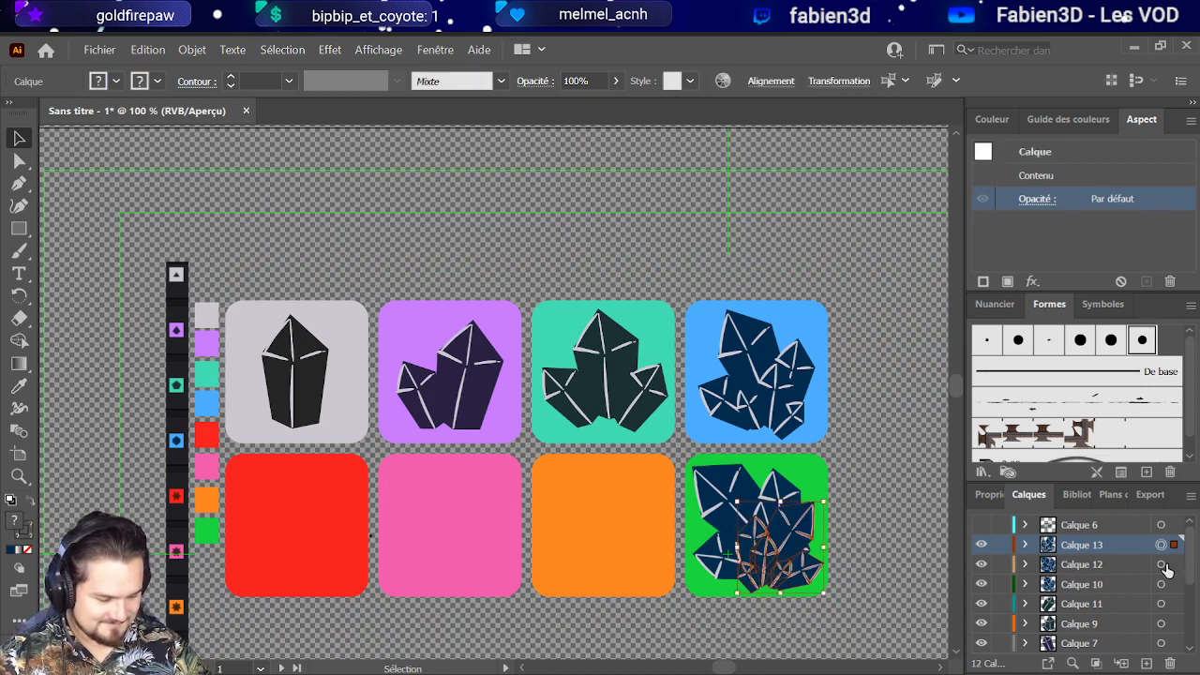
shift+click(1160, 564)
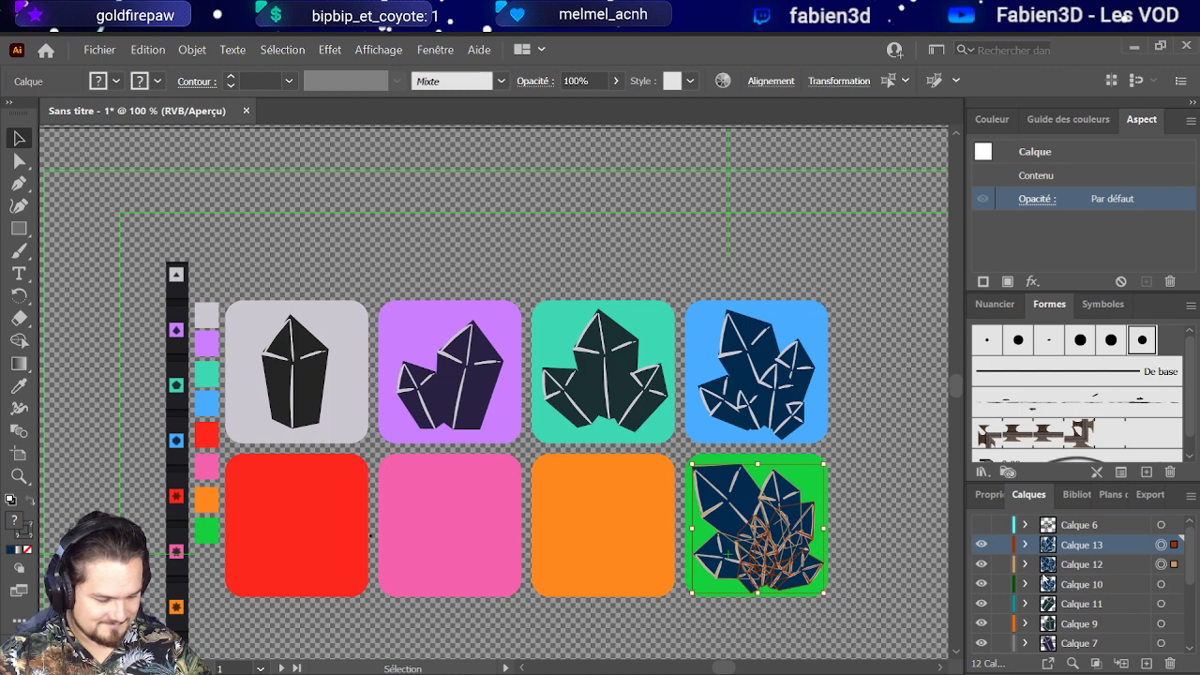
click(1145, 662)
drag(1174, 564, 1173, 545)
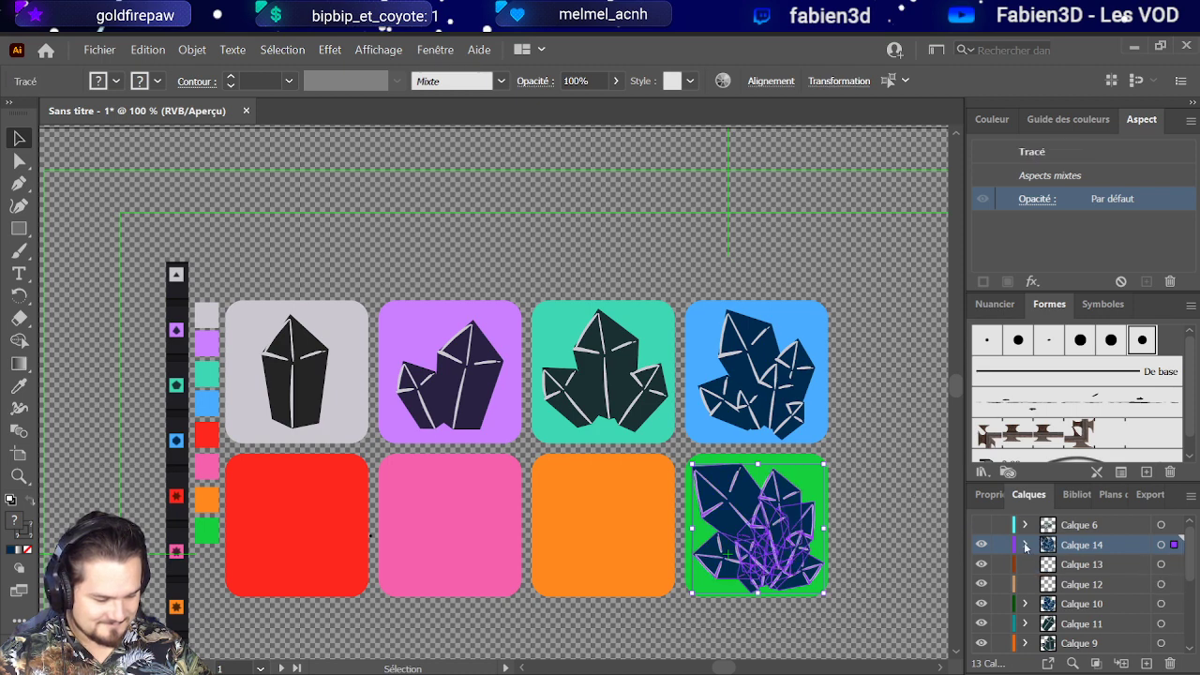
Step: Expand Calque 14 and move its dark crystal shapes beneath all the light highlight strokes
click(1025, 548)
scroll(1078, 588, down, 1)
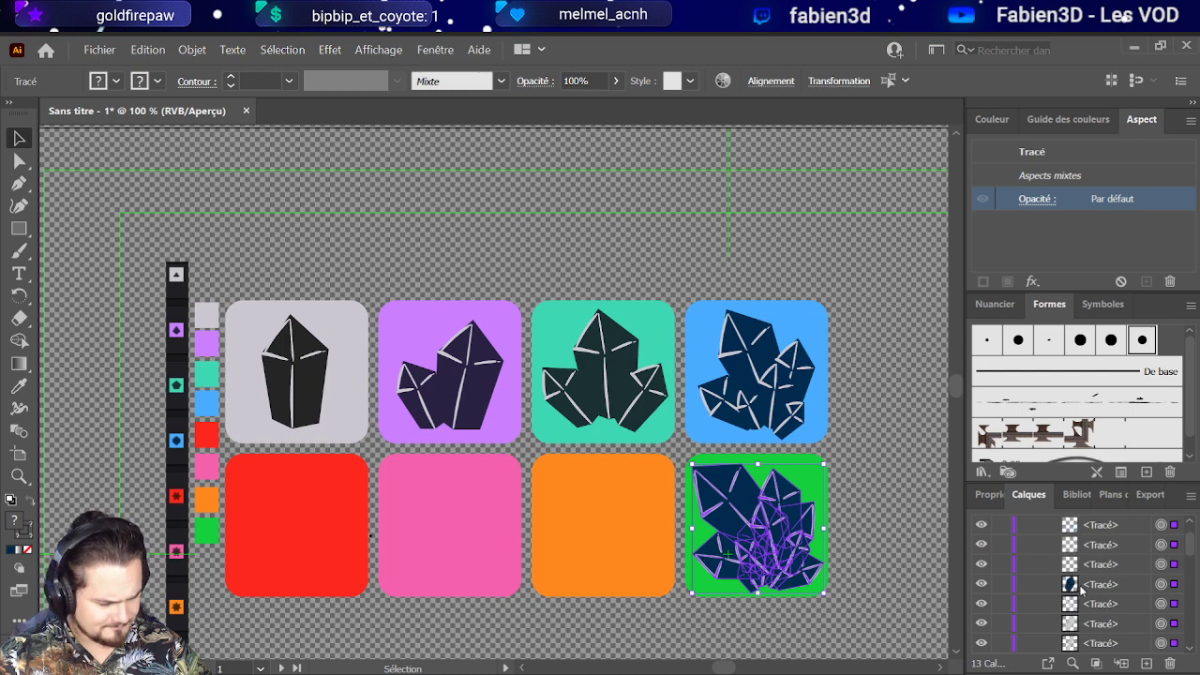
drag(1081, 584, 1117, 572)
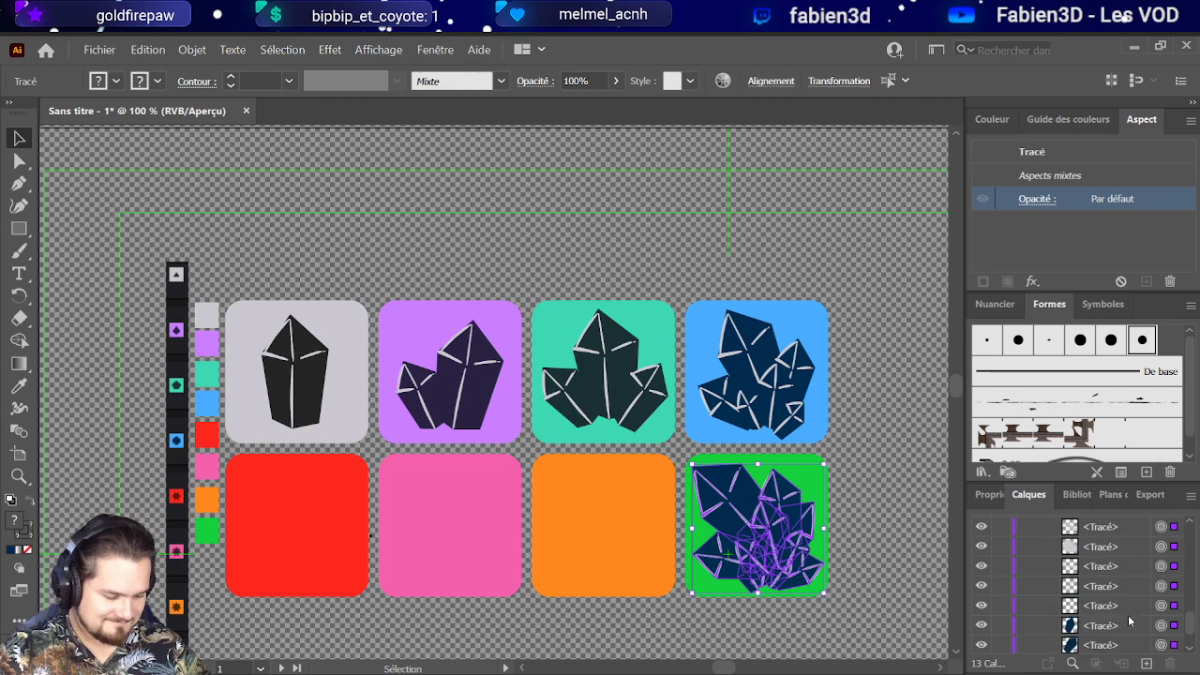
scroll(1123, 621, down, 3)
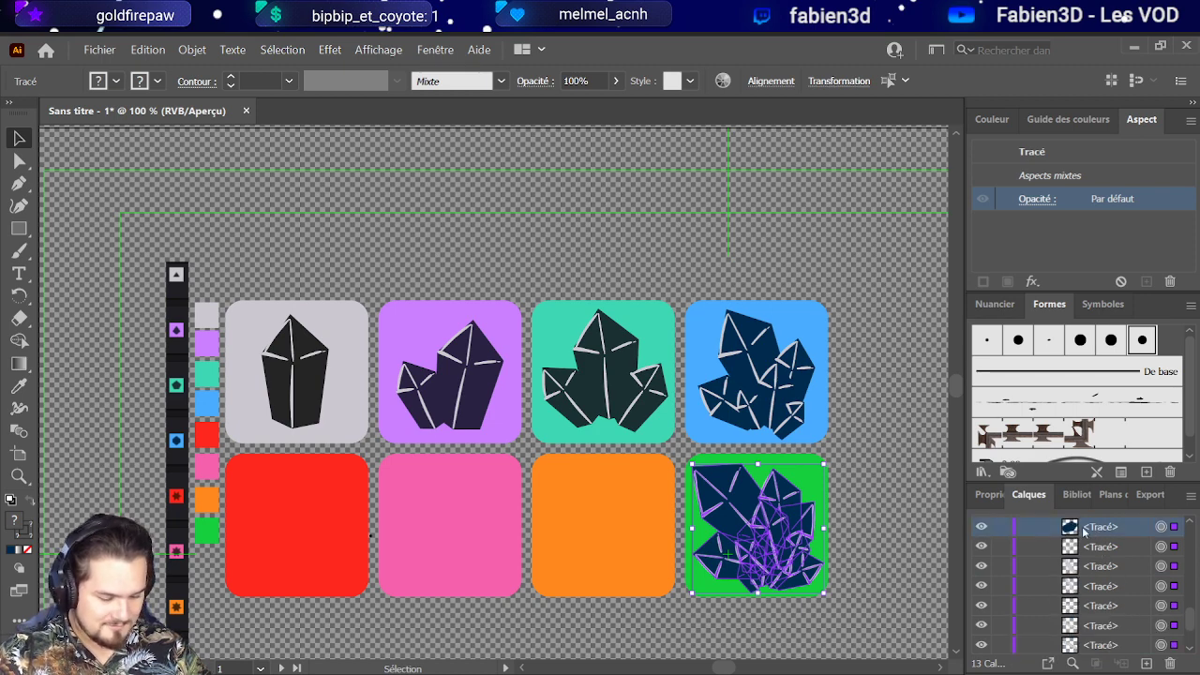
scroll(1107, 597, down, 3)
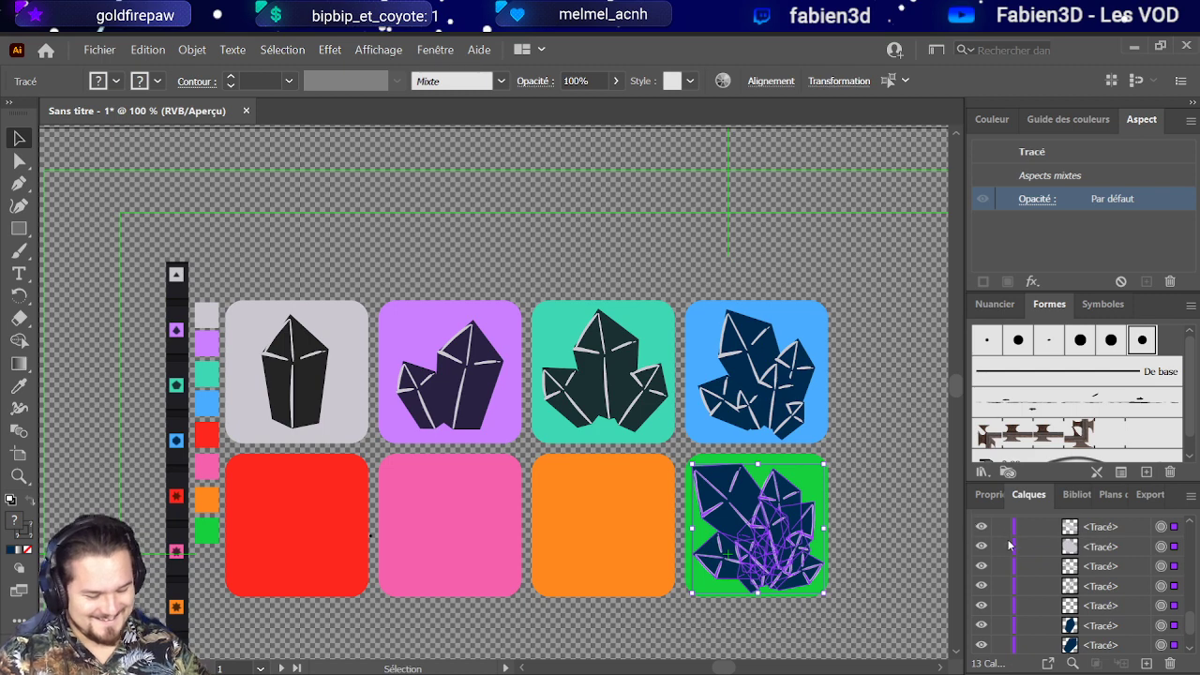
click(834, 441)
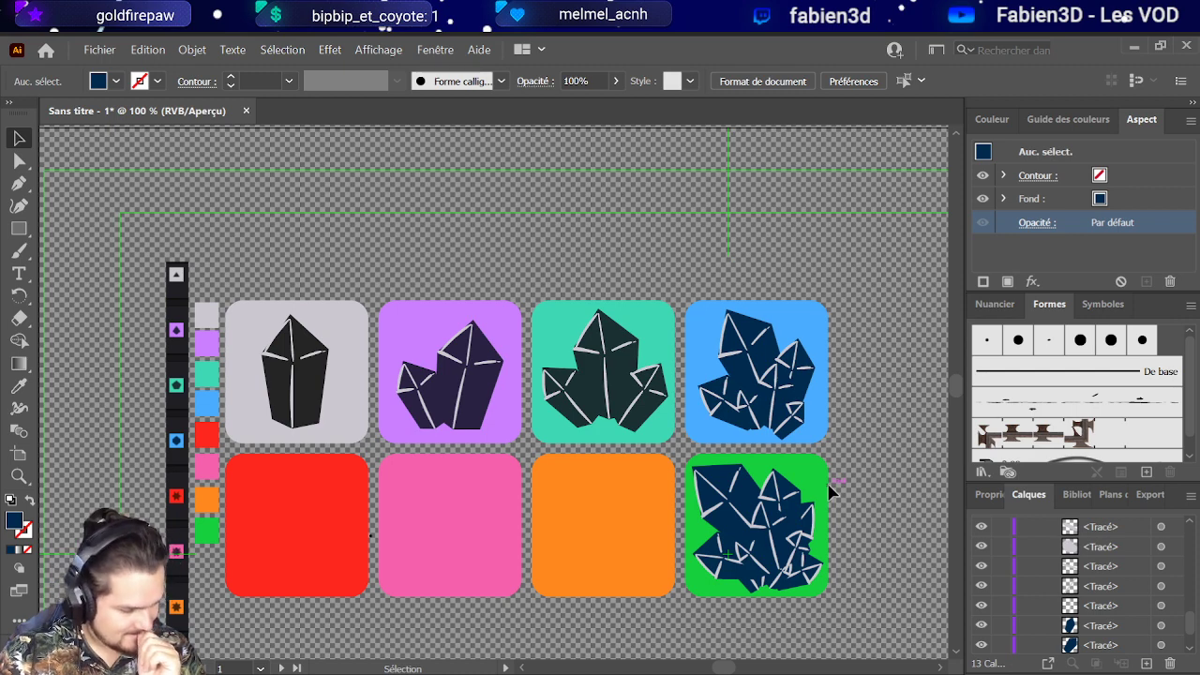
click(1160, 644)
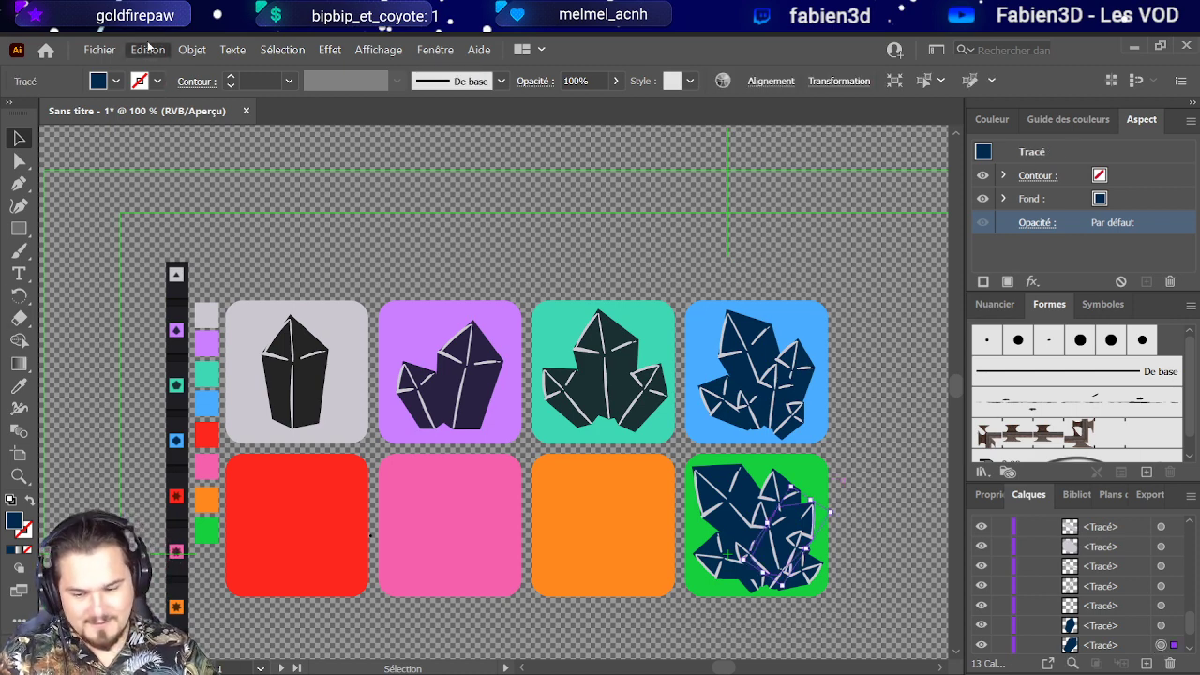
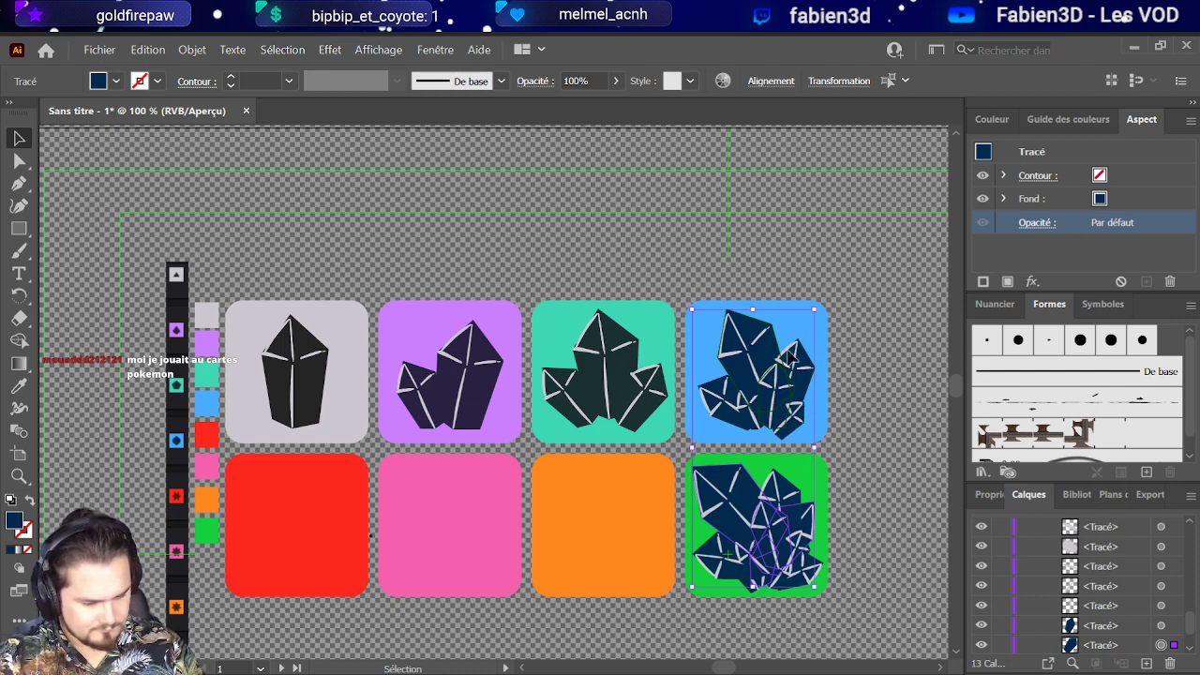
click(700, 433)
drag(854, 467, 673, 618)
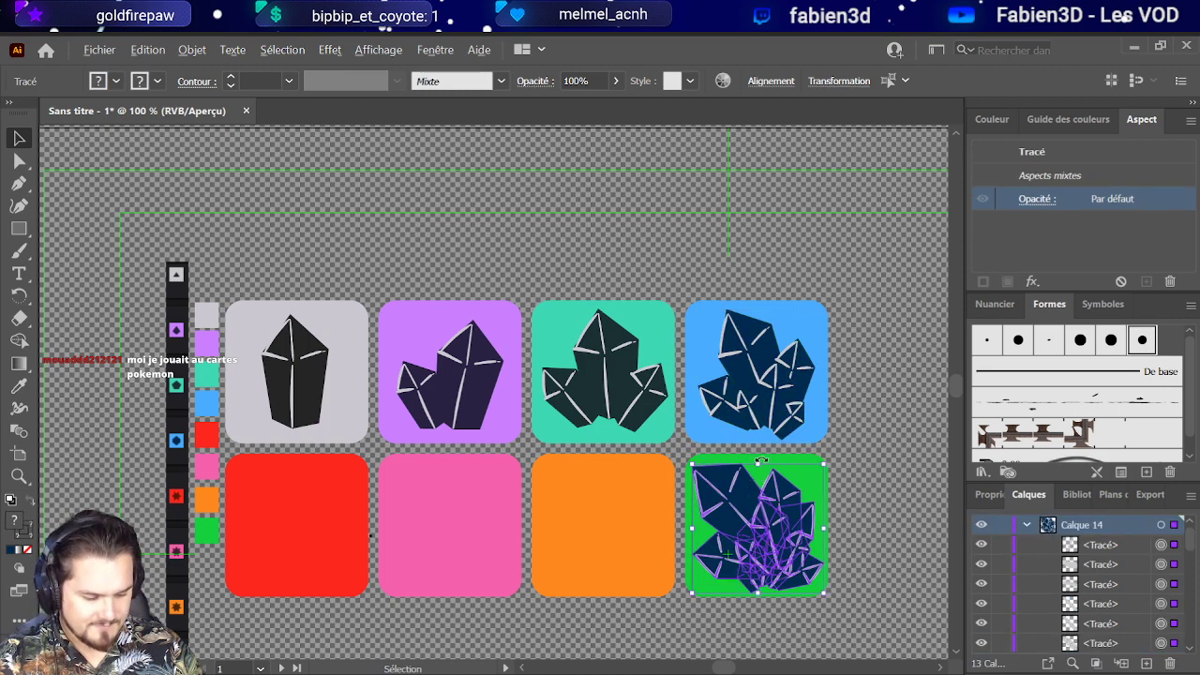
click(776, 463)
drag(860, 459, 699, 600)
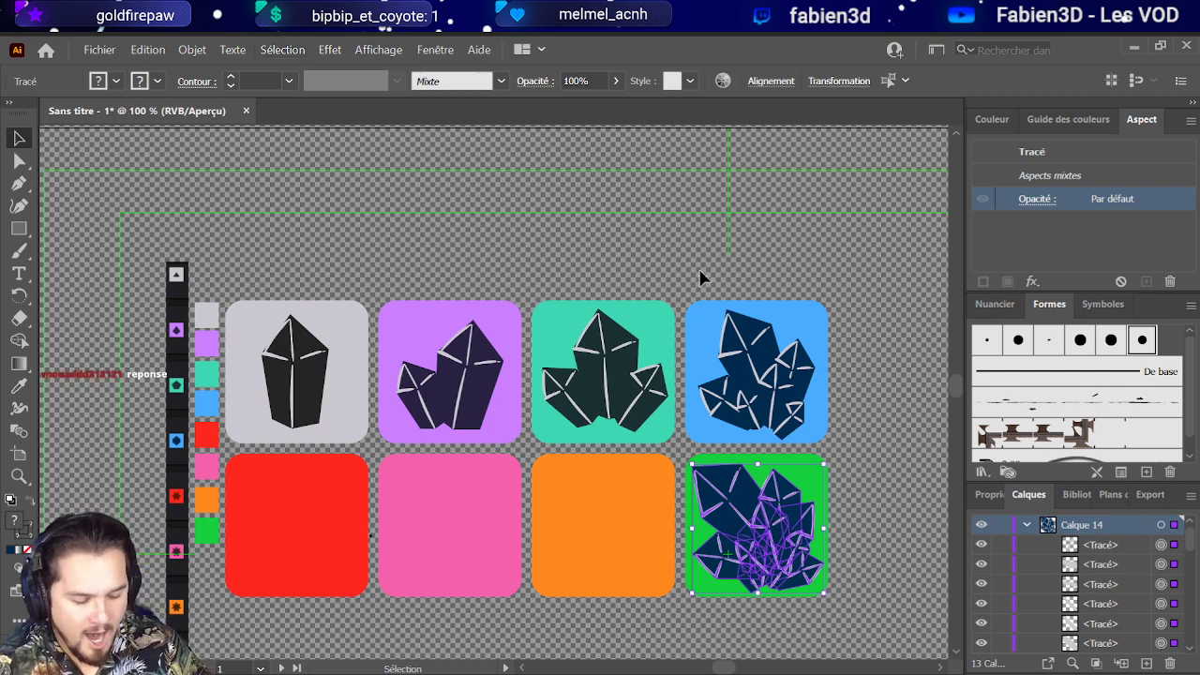
Step: Select the large crystal on the green square along with the other shapes matching its dark blue appearance
click(830, 421)
click(741, 494)
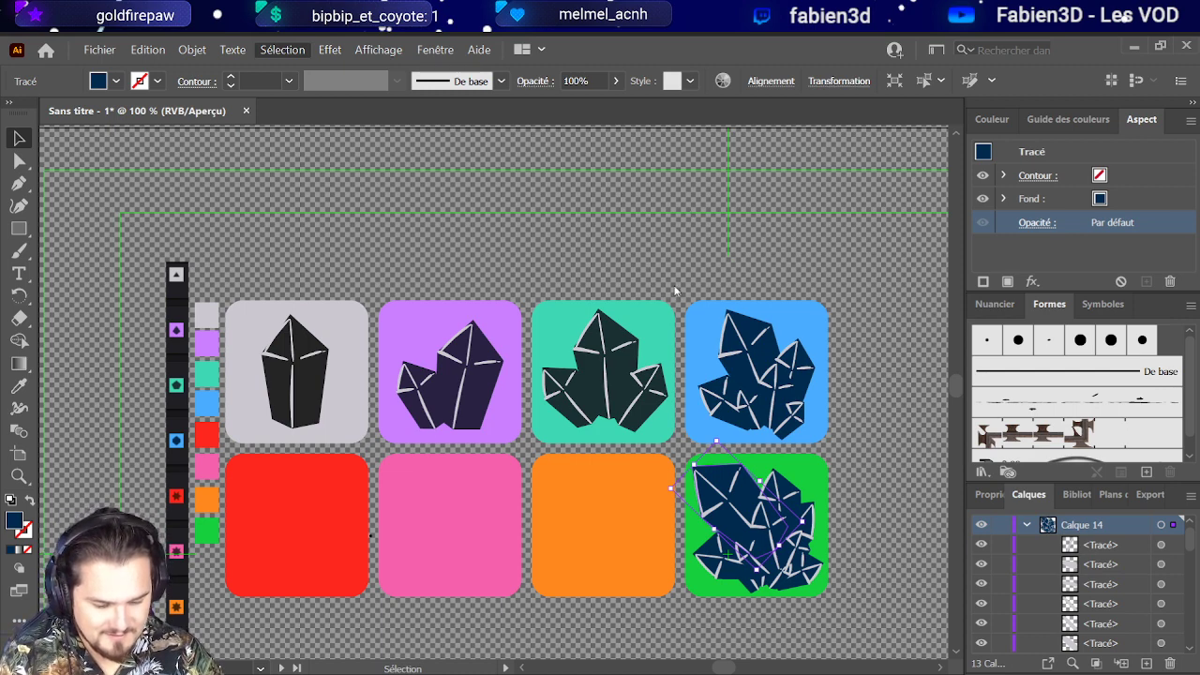
key(ctrl+6)
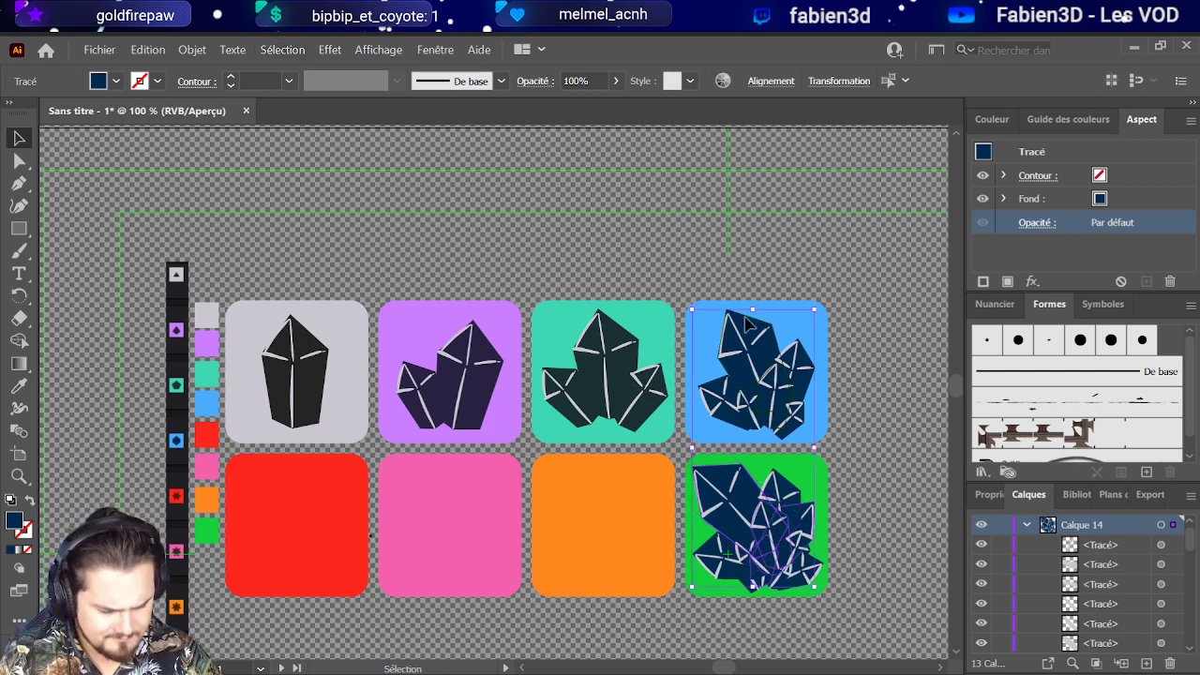
scroll(1062, 582, down, 1)
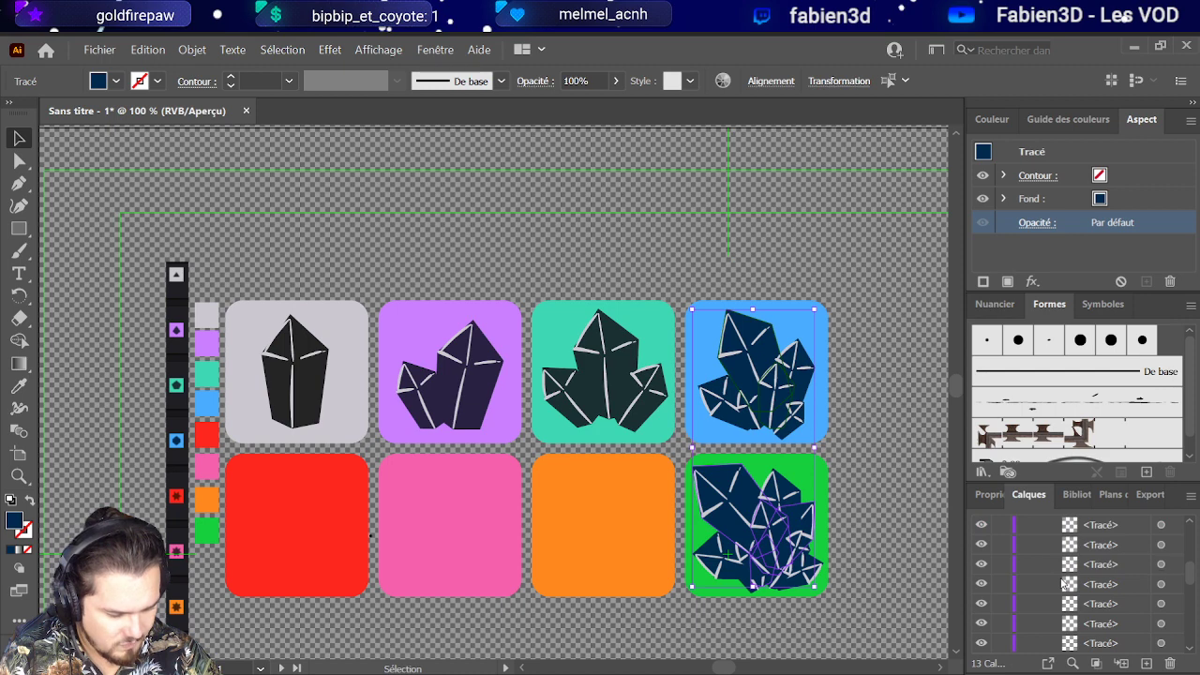
scroll(1062, 582, down, 1)
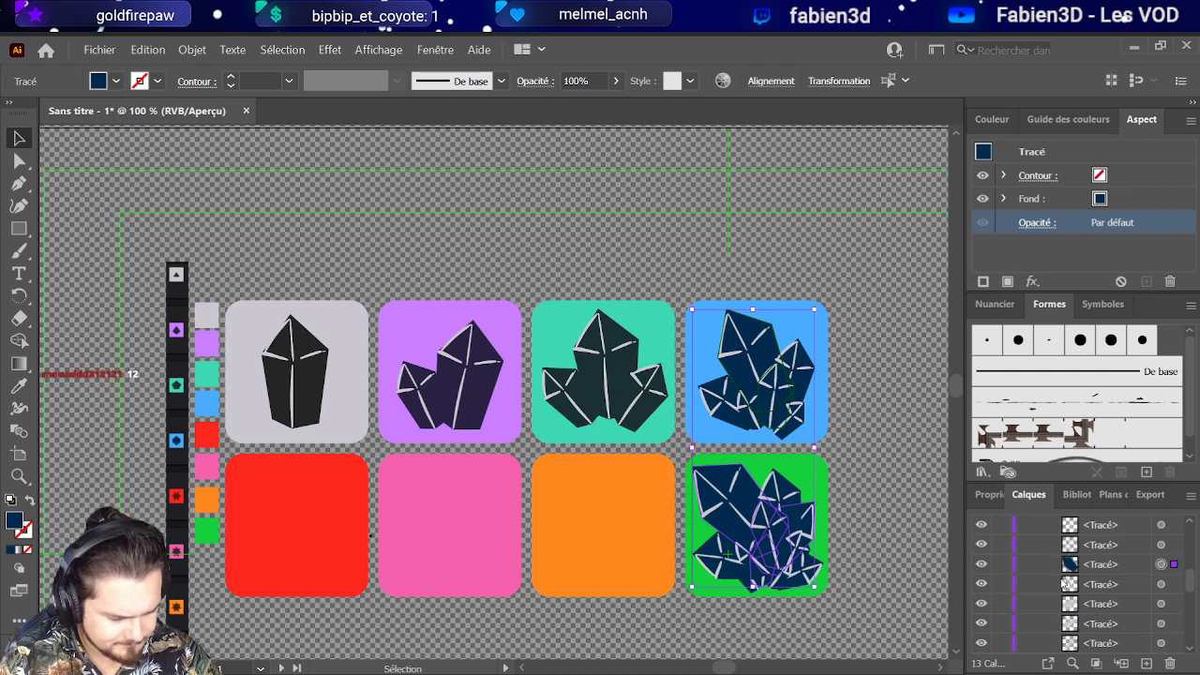
scroll(1062, 582, up, 5)
scroll(1061, 582, down, 4)
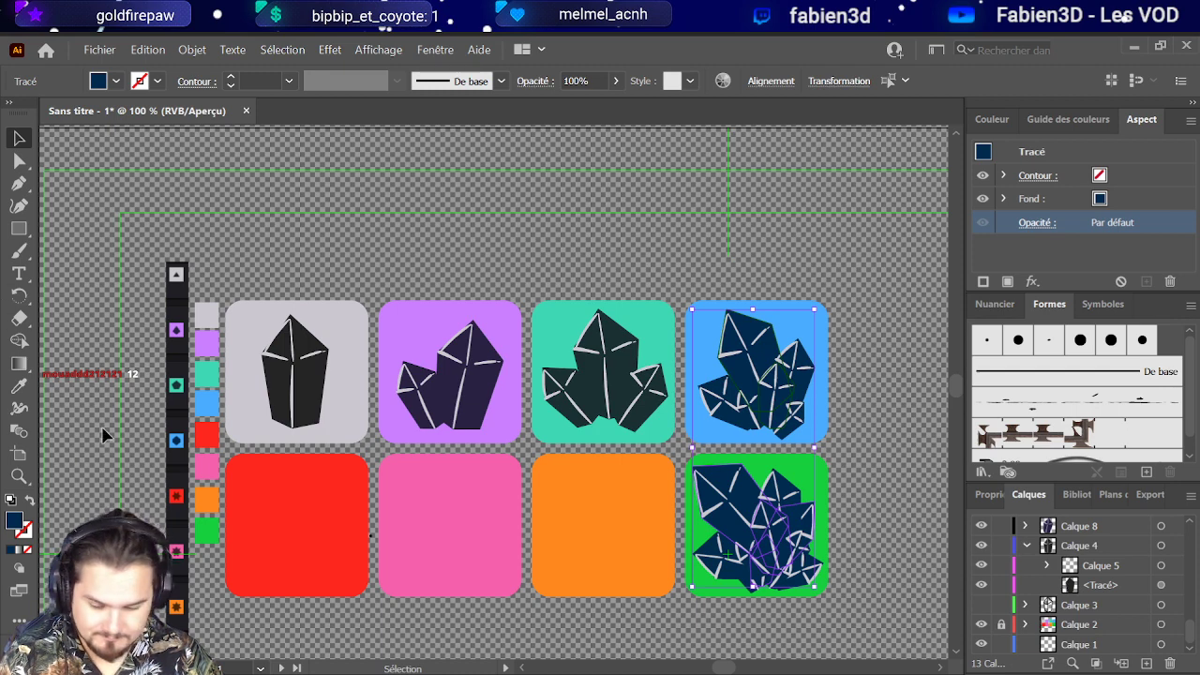
scroll(56, 417, down, 4)
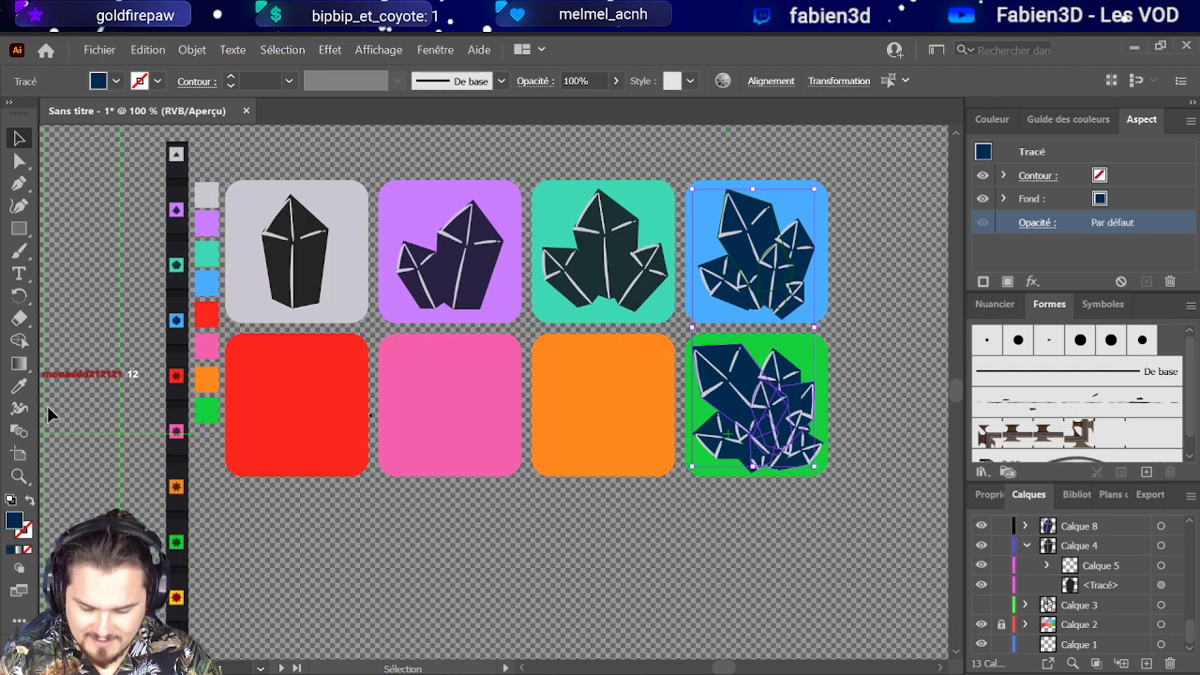
Step: Try a dark green fill on the selected crystals and return them to the blue square's dark blue
click(19, 385)
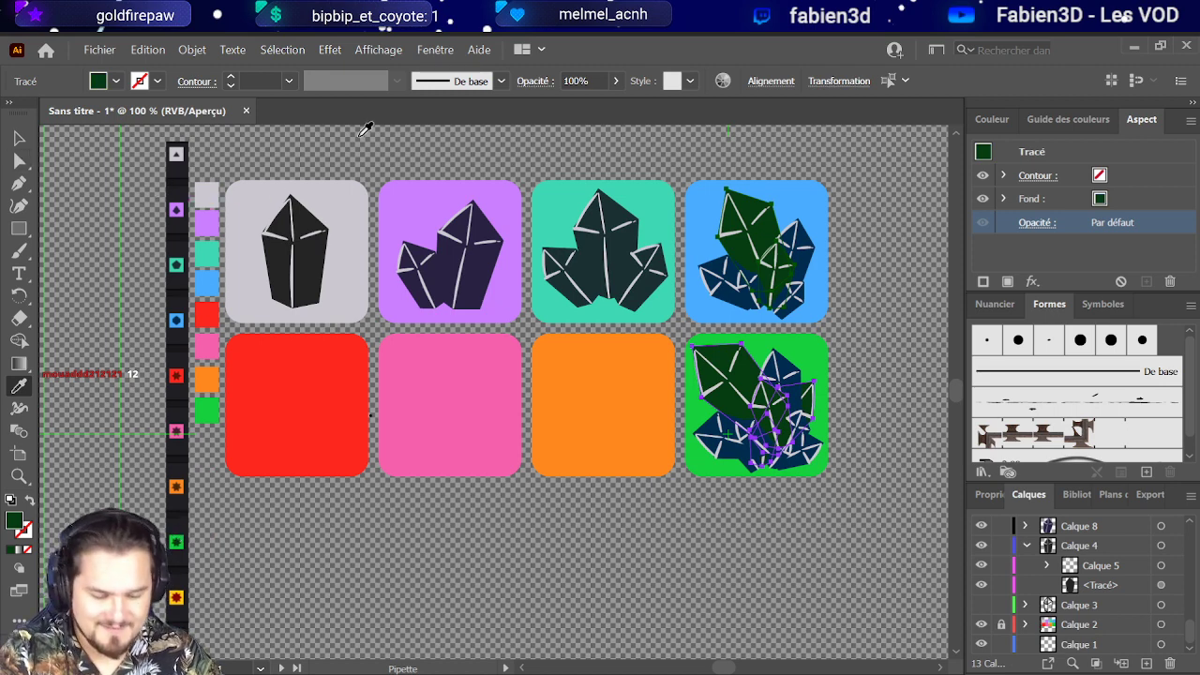
click(717, 281)
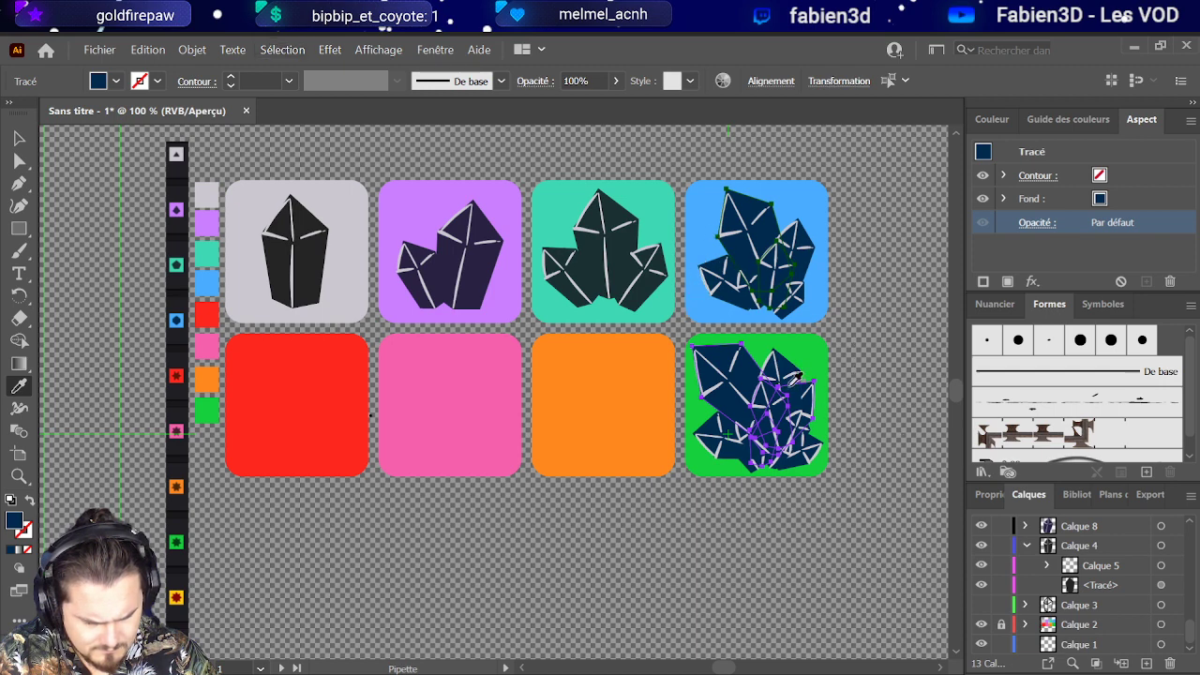
Step: Add the remaining unselected crystal shapes on the green square to the current selection with Direct Selection
click(19, 163)
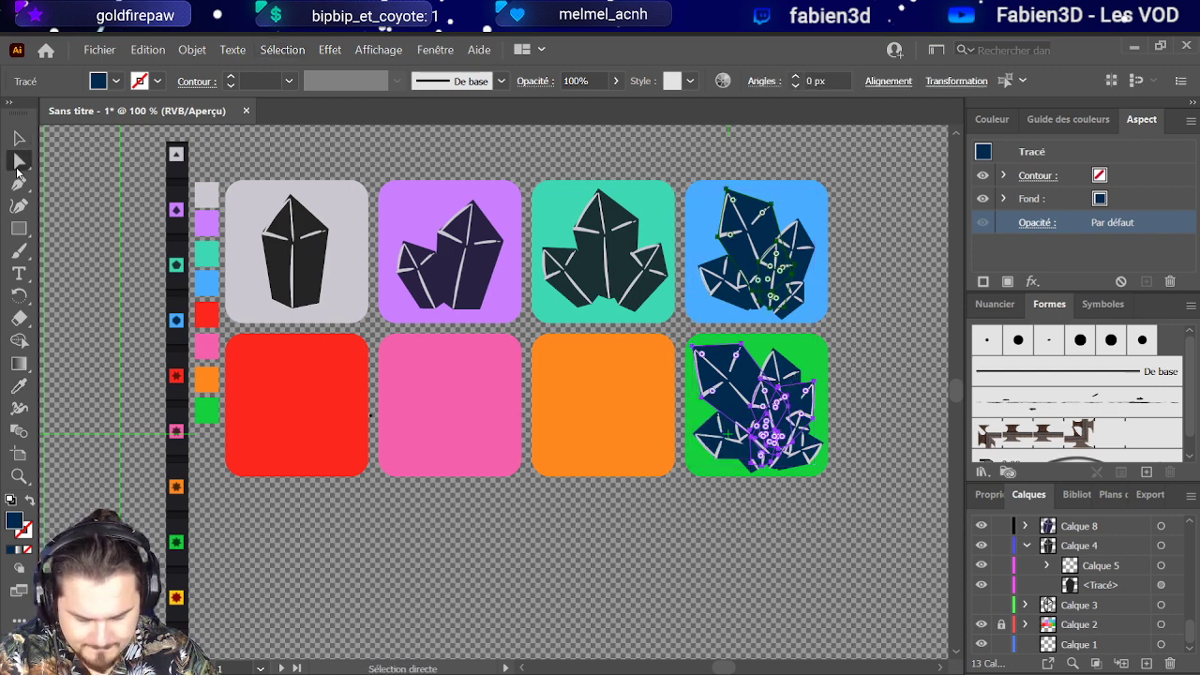
shift+click(731, 420)
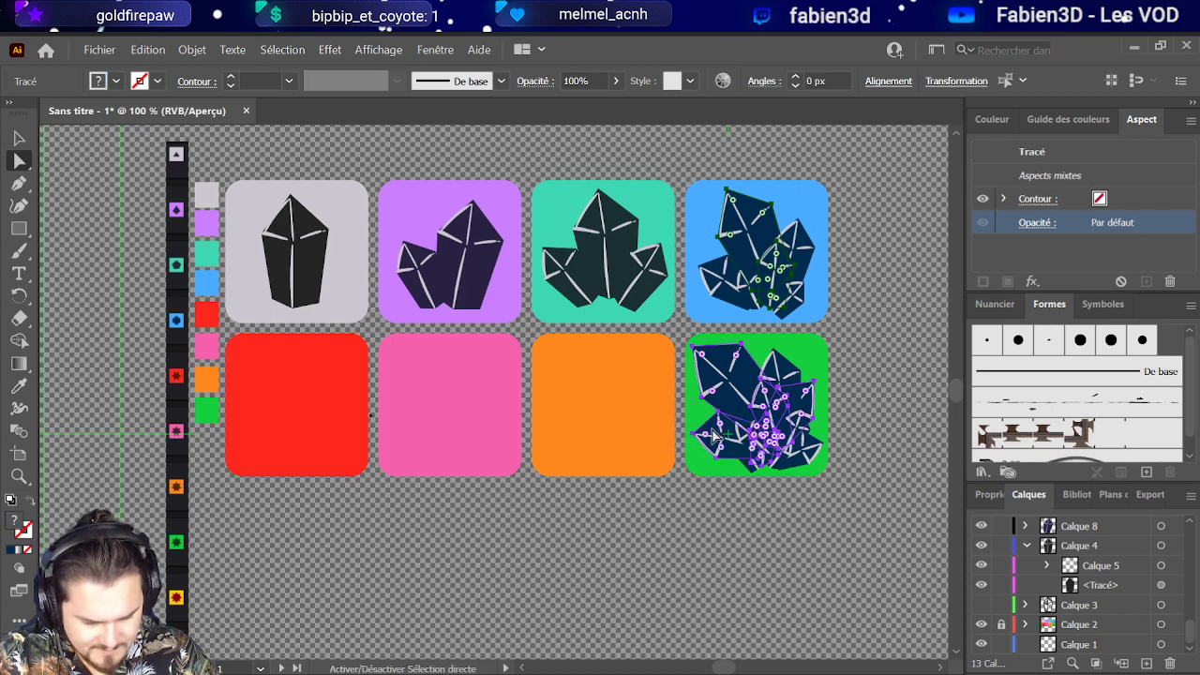
shift+click(802, 385)
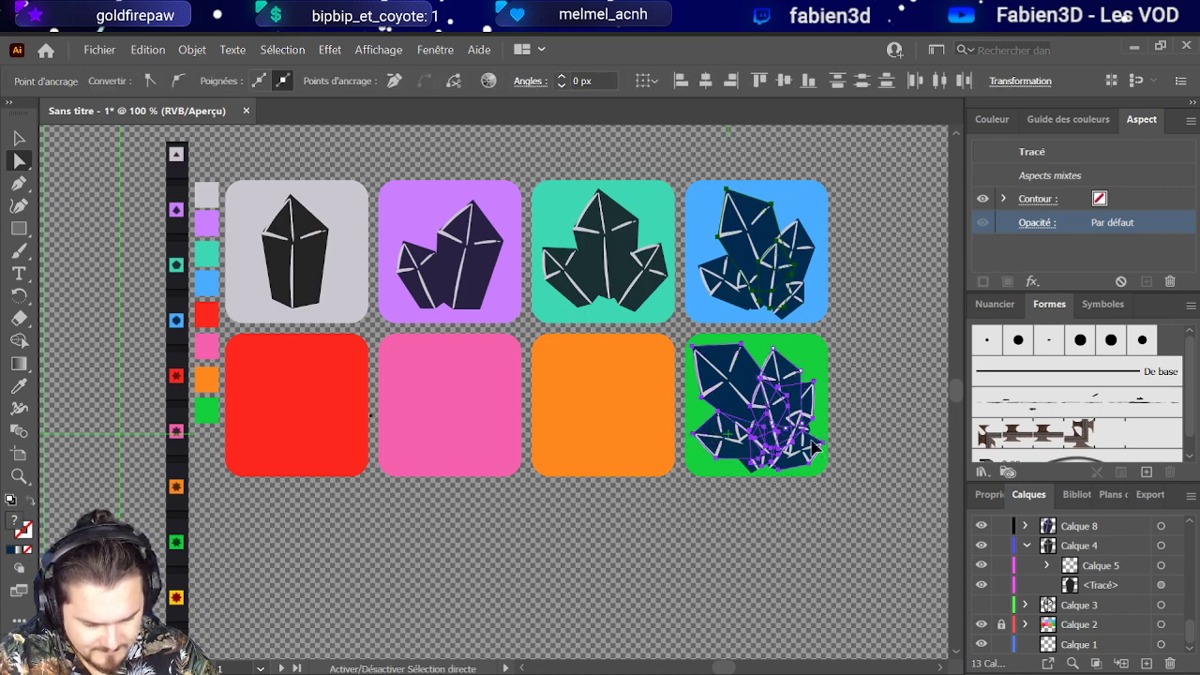
scroll(825, 452, up, 5)
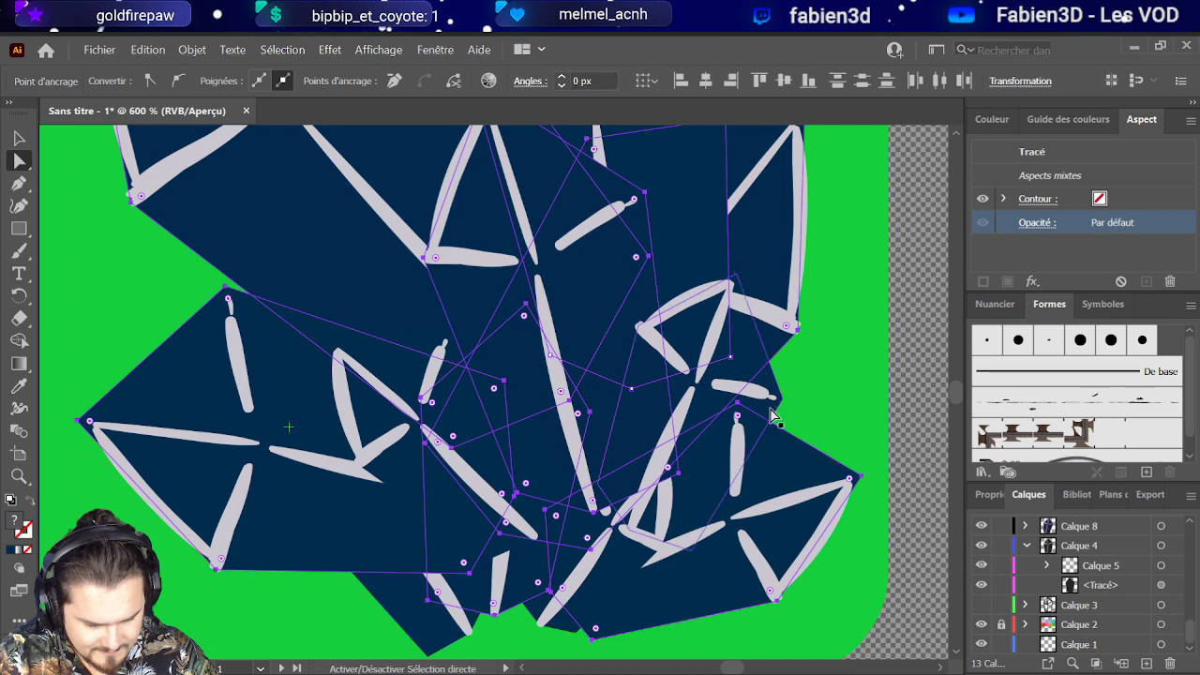
shift+click(425, 621)
shift+click(547, 614)
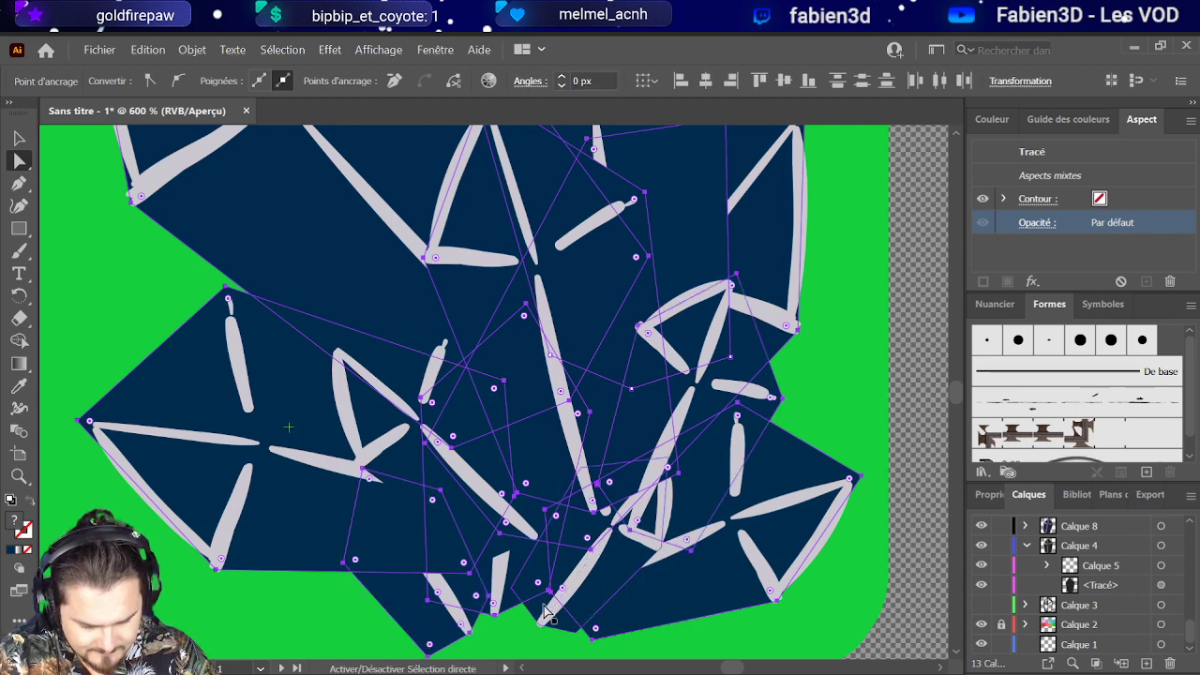
Step: Fill the selected crystals with the dark green sampled from the green icon in the vertical colour strip
scroll(549, 501, down, 3)
scroll(541, 454, down, 4)
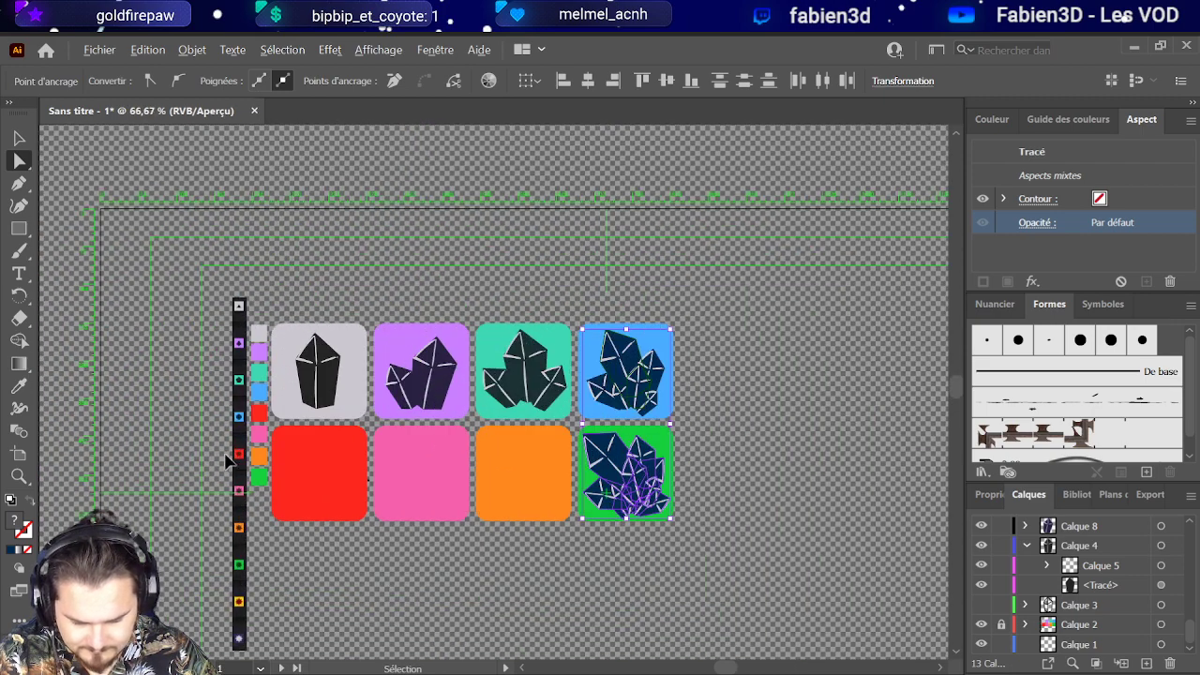
scroll(228, 460, up, 1)
key(i)
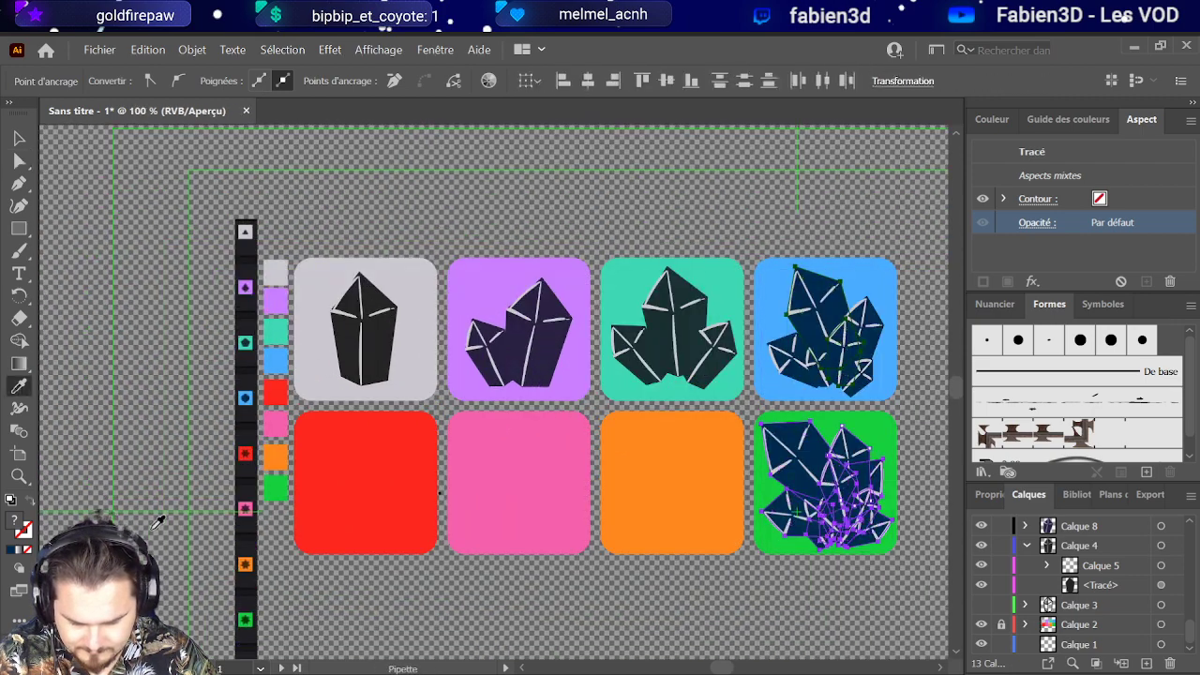
click(245, 620)
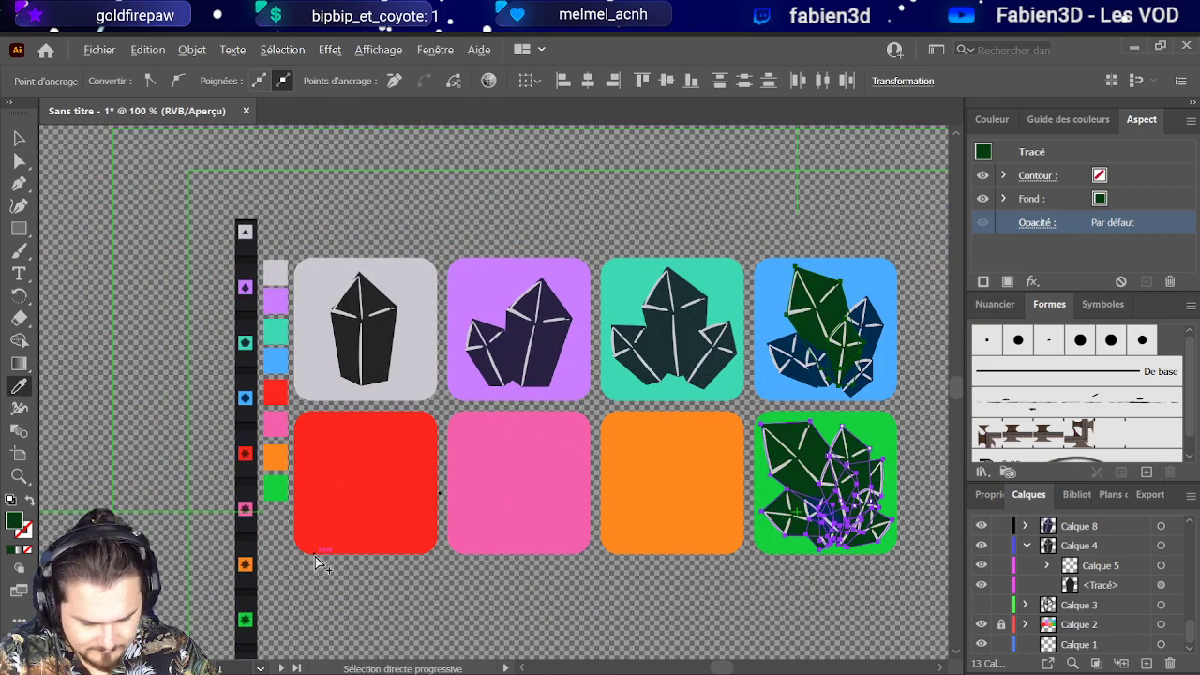
Step: Recolour the small dark blue crystal left on the green square with the strip's dark green using the Eyedropper
scroll(717, 532, up, 1)
key(v)
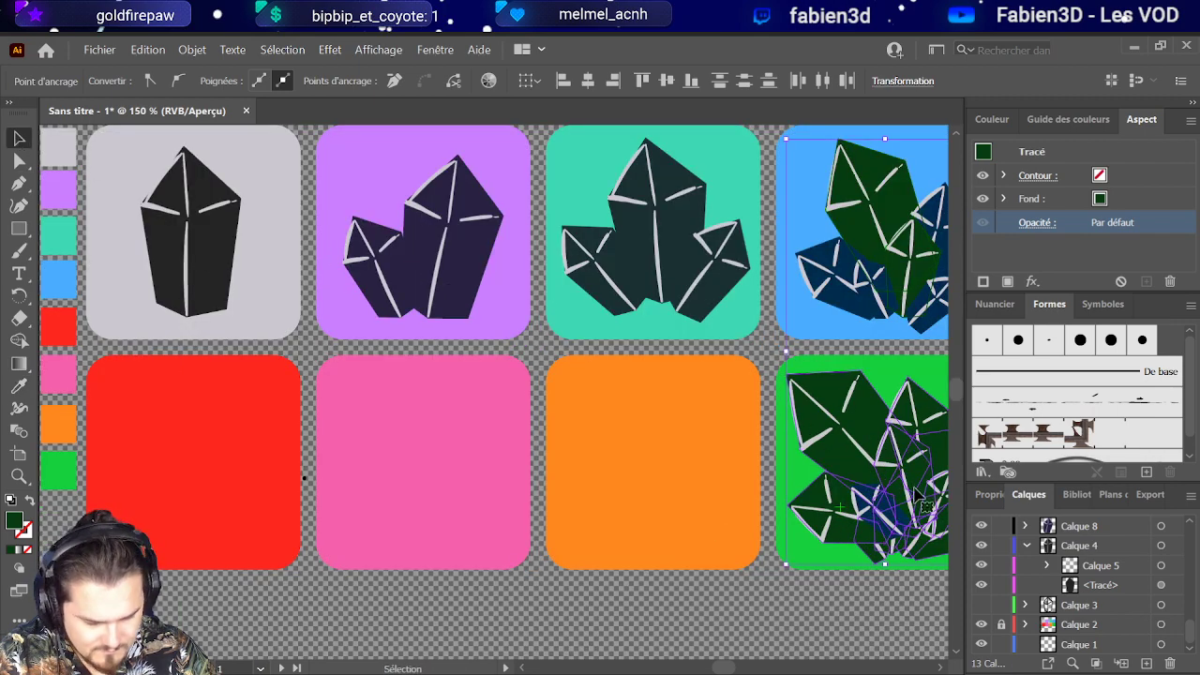
click(881, 506)
scroll(793, 518, down, 5)
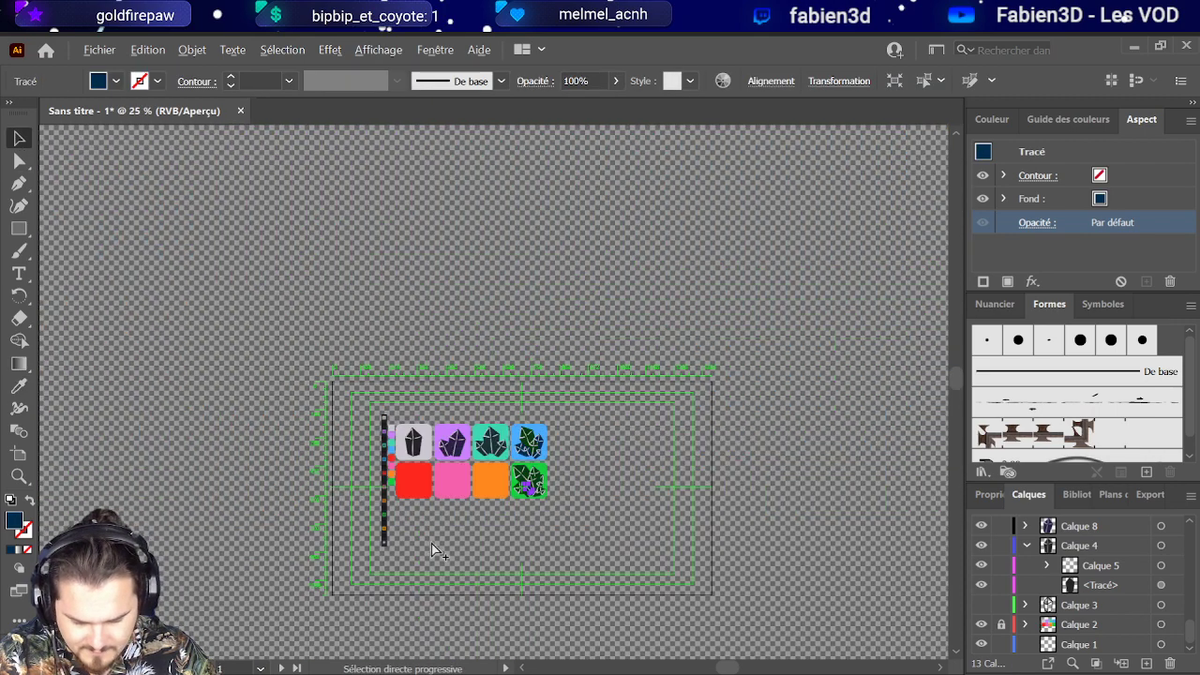
scroll(431, 548, up, 3)
click(22, 383)
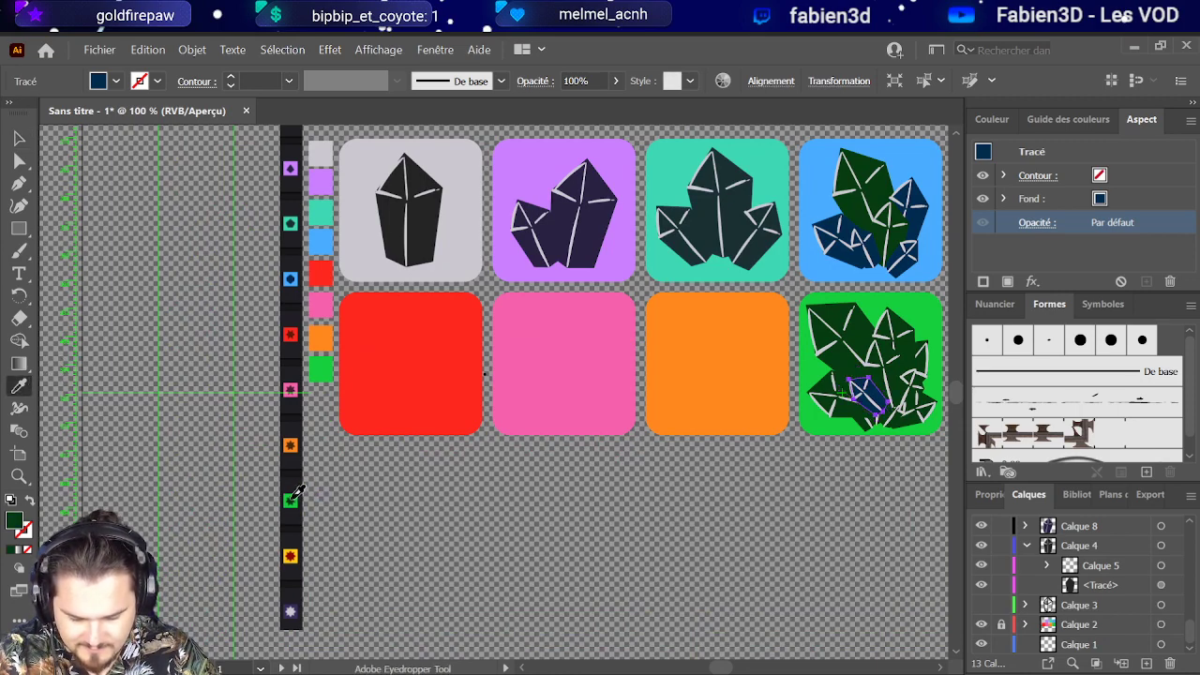
click(296, 494)
scroll(281, 460, down, 3)
scroll(154, 284, up, 4)
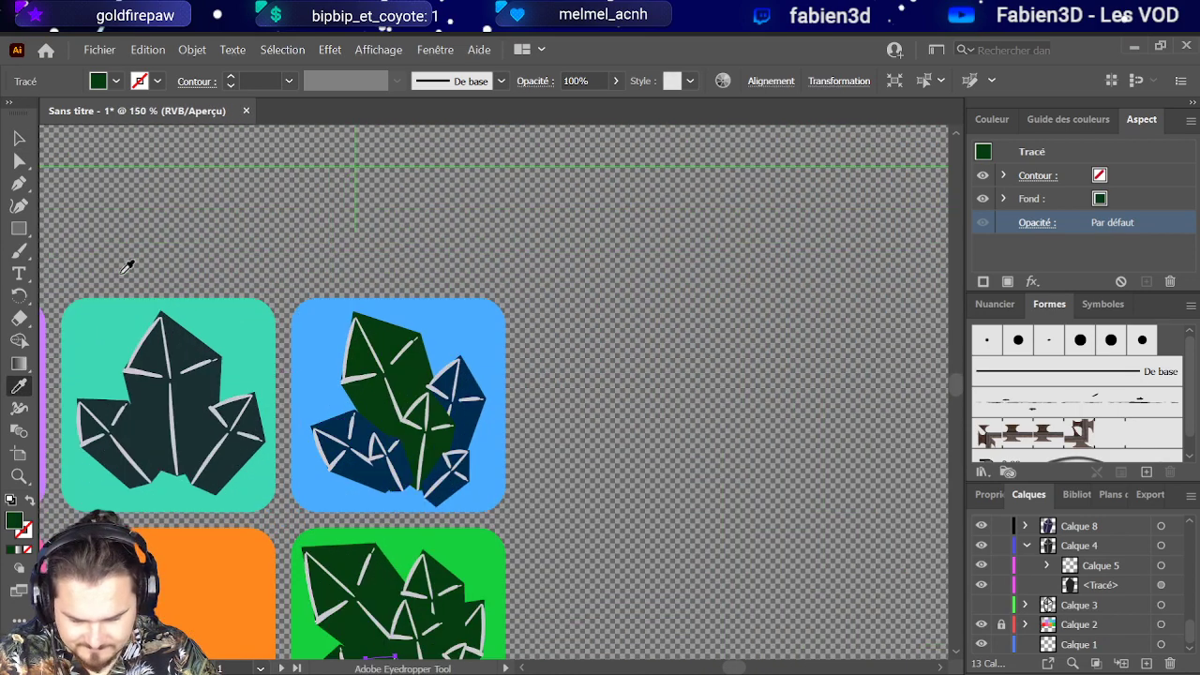
Step: Restore the blue square's large green crystal to the dark blue of its neighbouring crystals and clear the selection
click(19, 137)
click(421, 452)
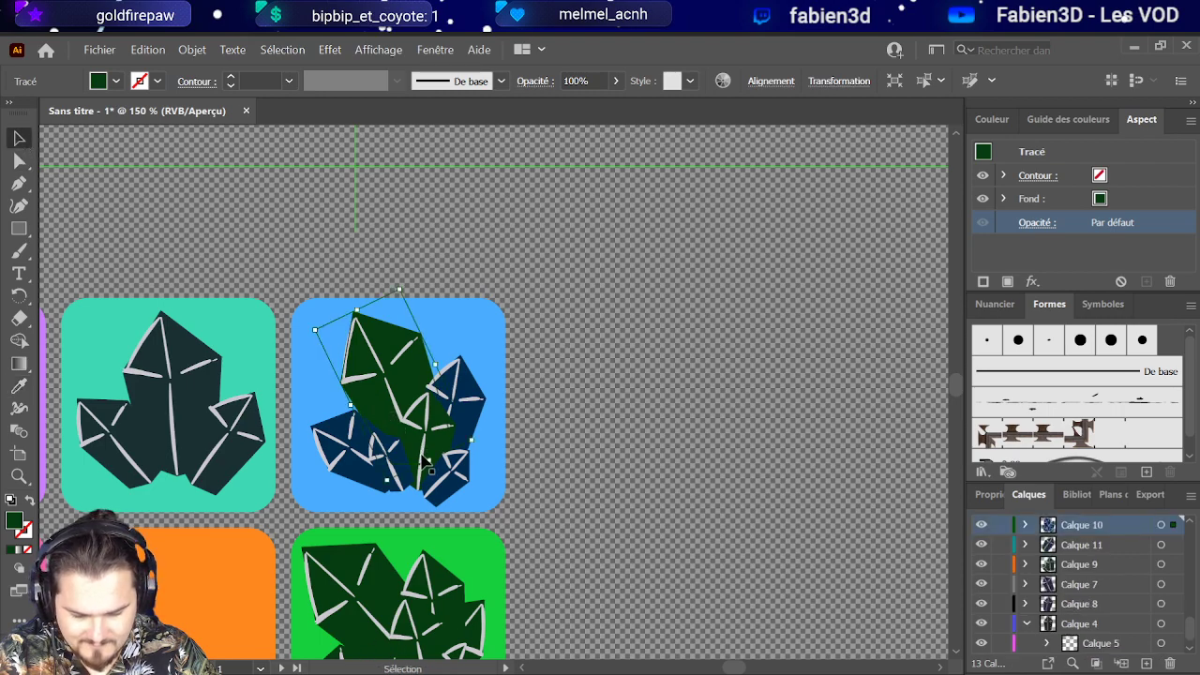
scroll(421, 455, down, 5)
scroll(365, 478, up, 2)
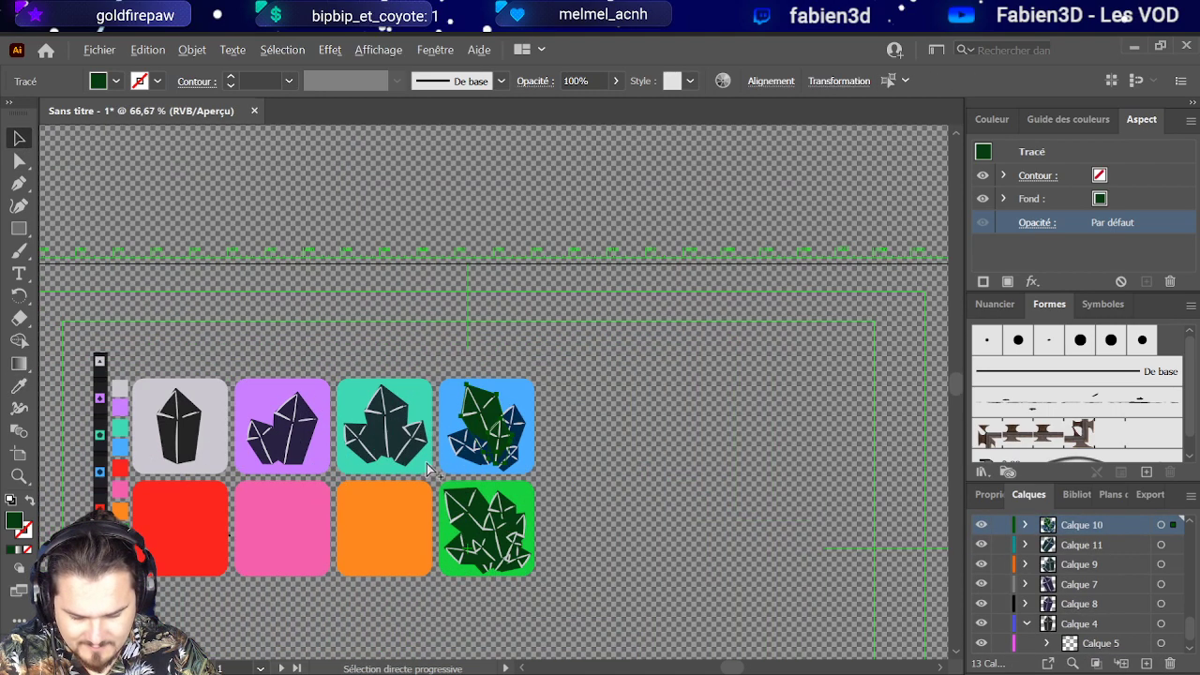
scroll(366, 478, up, 2)
key(i)
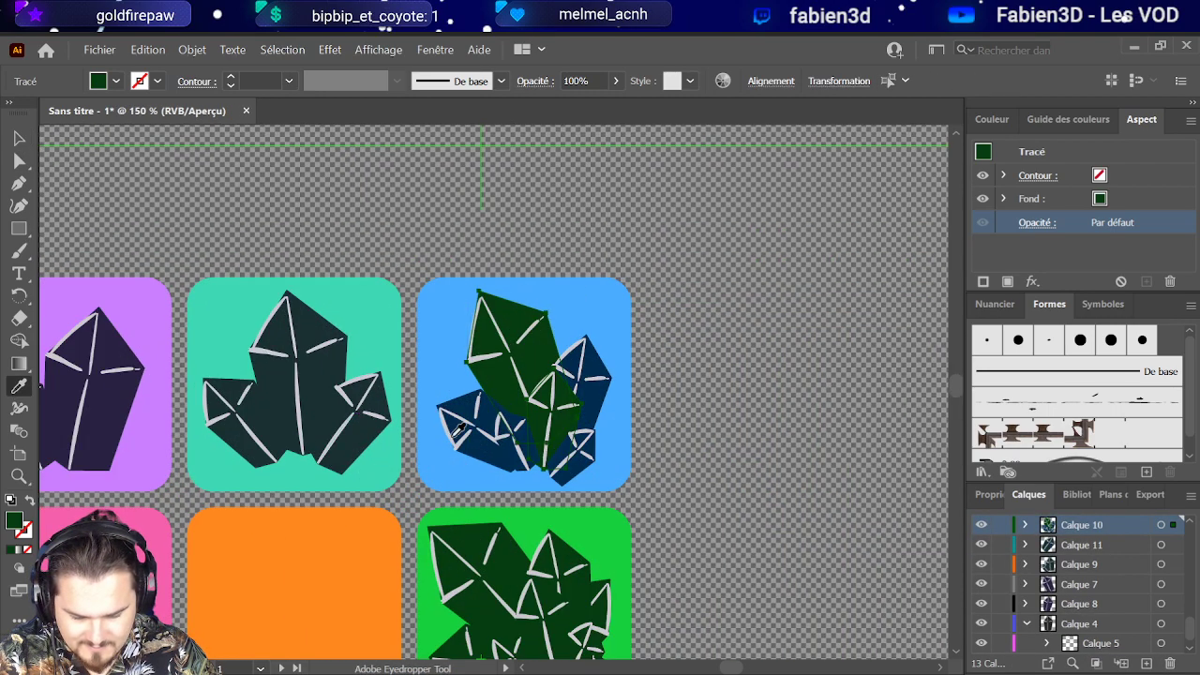
click(448, 434)
key(v)
scroll(431, 431, down, 4)
scroll(425, 431, up, 2)
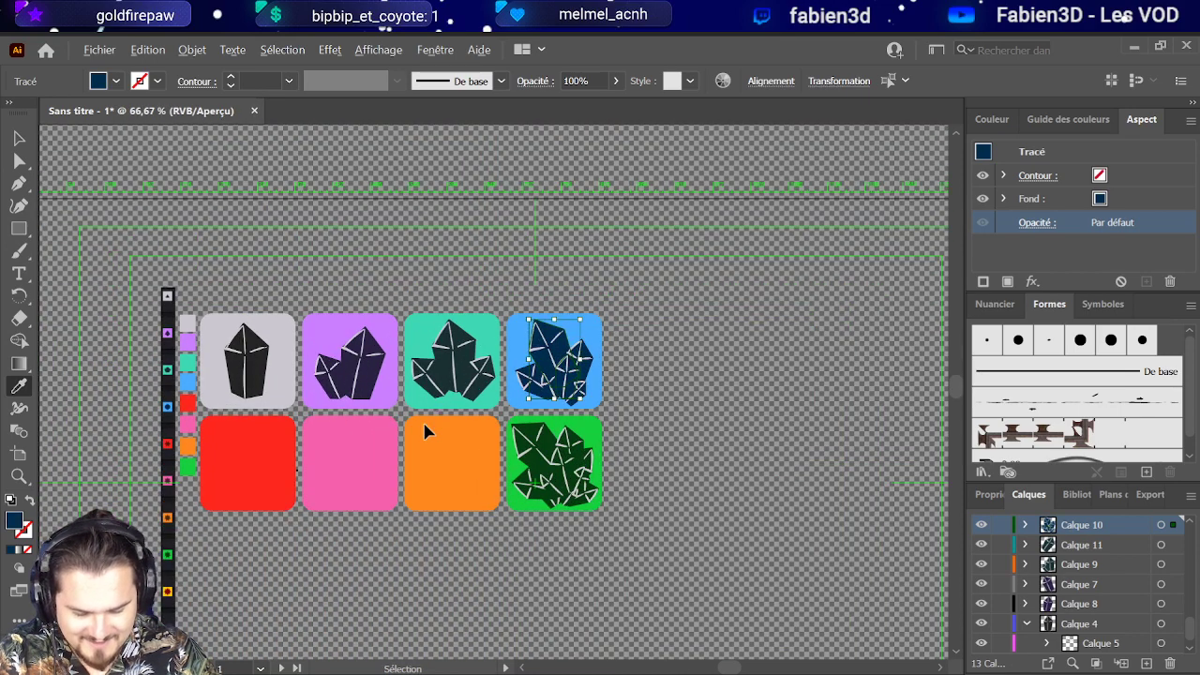
key(i)
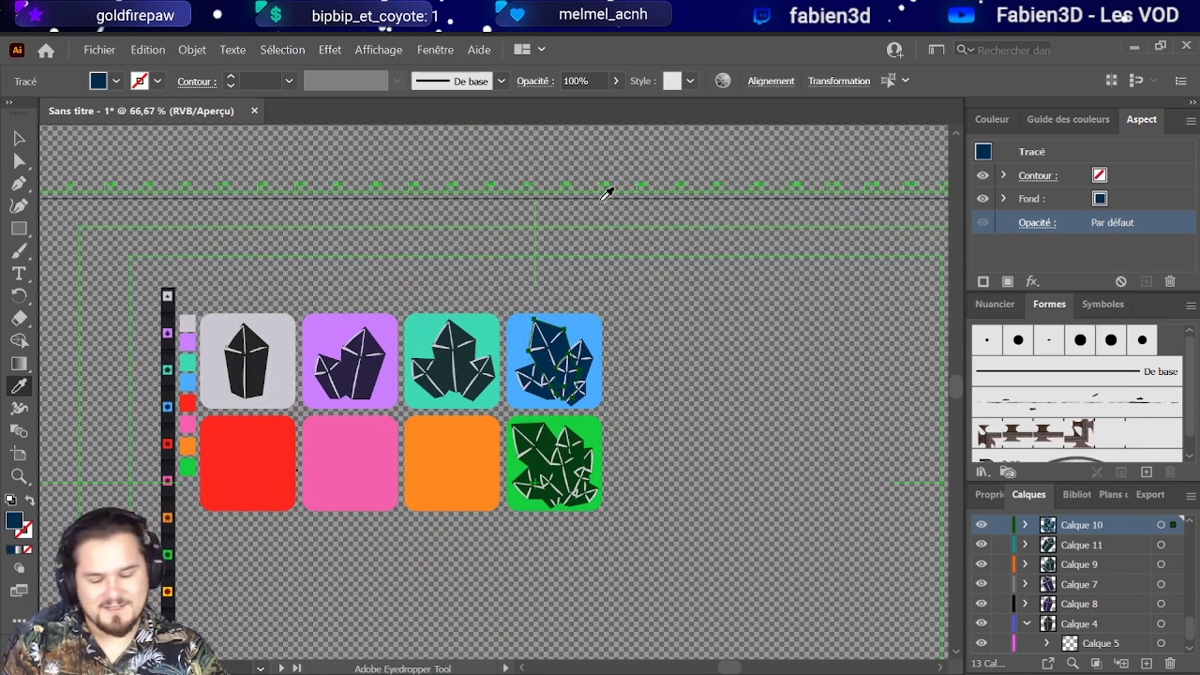
click(19, 143)
click(774, 442)
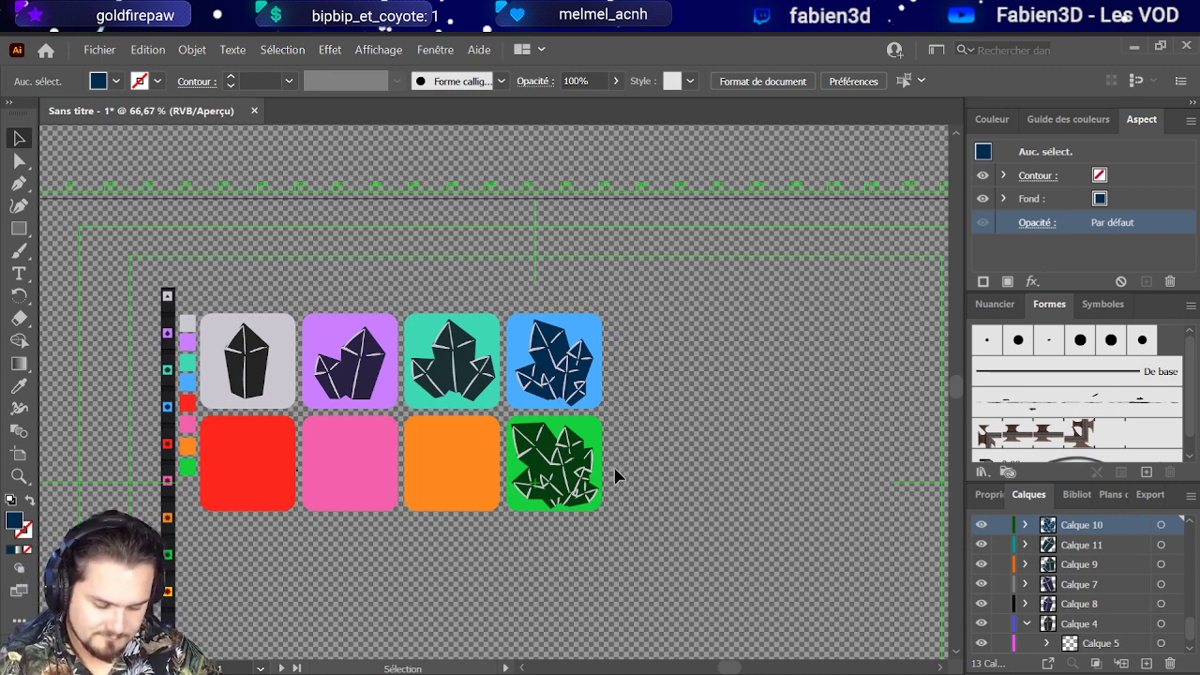
Step: Activate the Paintbrush, target Calque 10 to check which artwork it holds, and clear the selection
scroll(682, 428, down, 1)
scroll(682, 428, up, 2)
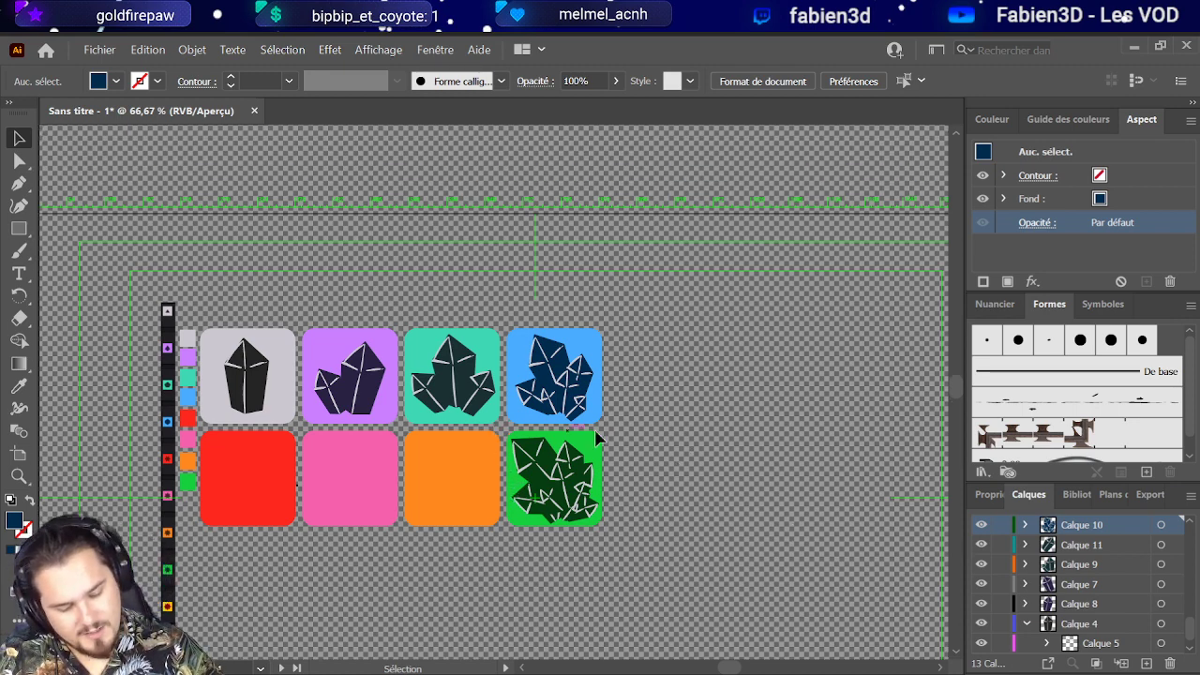
click(18, 251)
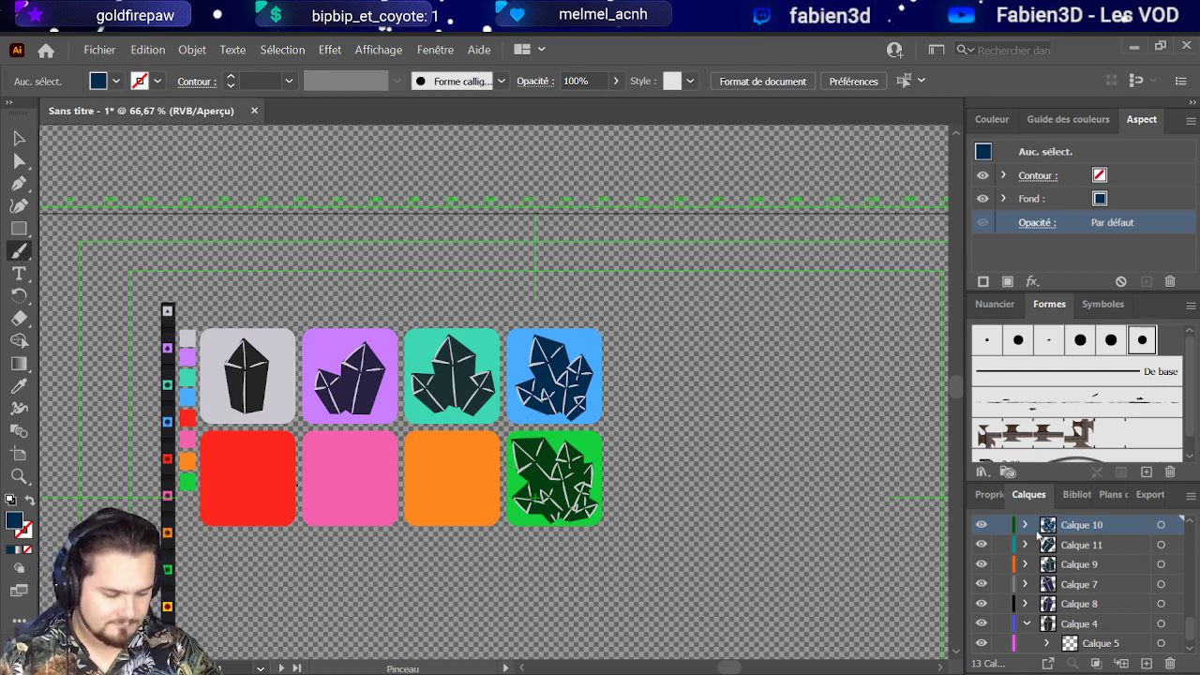
click(1160, 524)
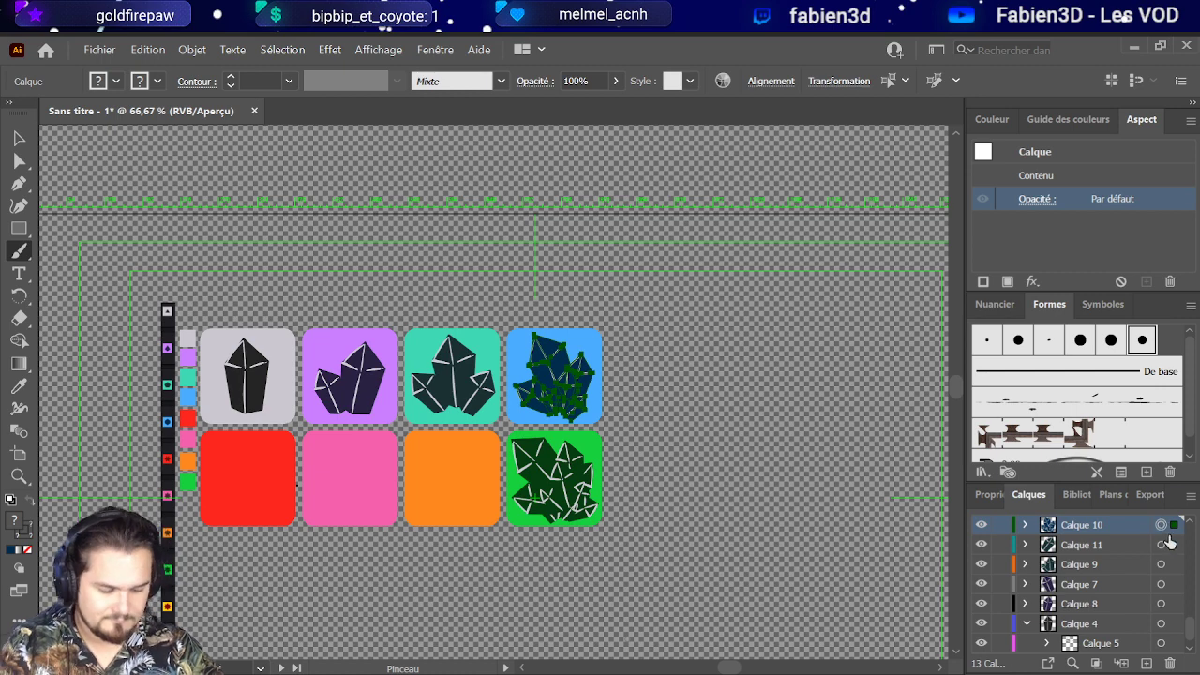
key(ctrl+shift+a)
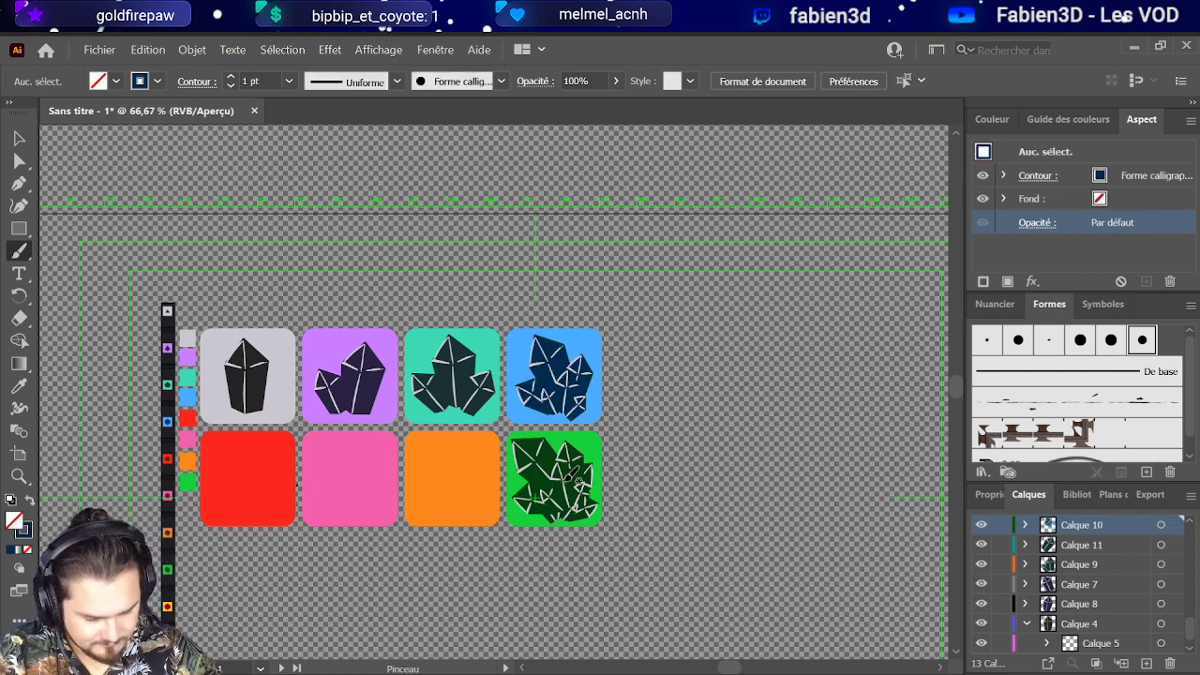
Step: Collapse Calque 14 and toggle its visibility off and on to check which artwork it contains
scroll(1139, 569, down, 5)
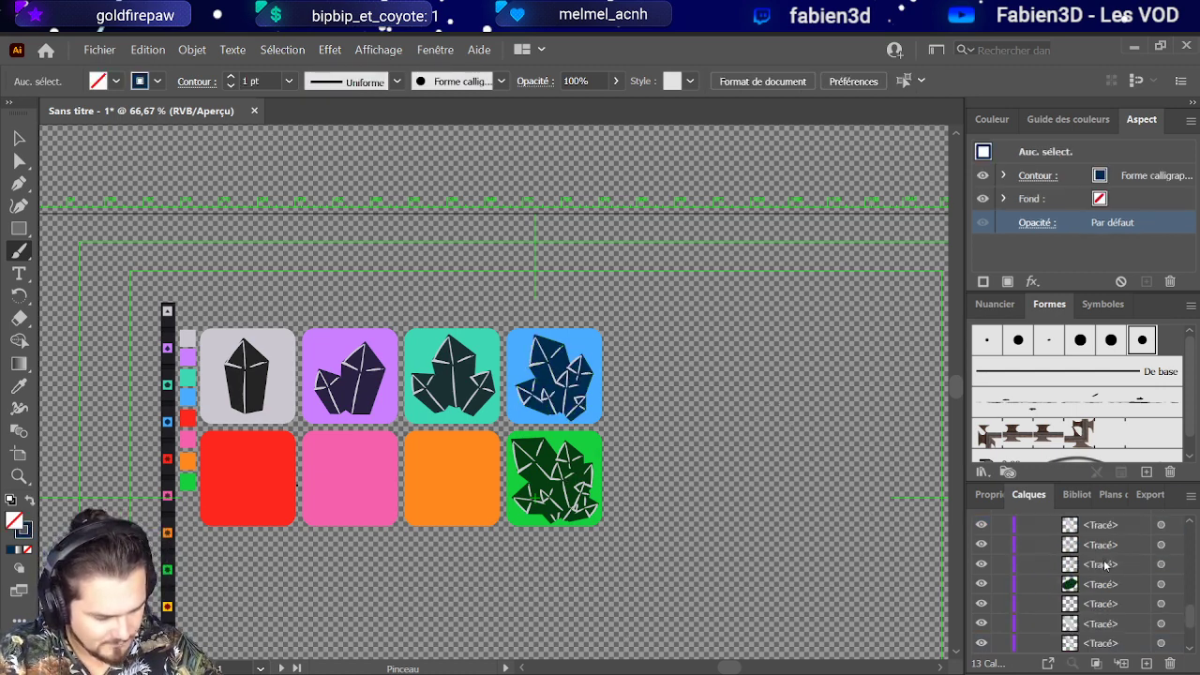
scroll(1144, 564, up, 2)
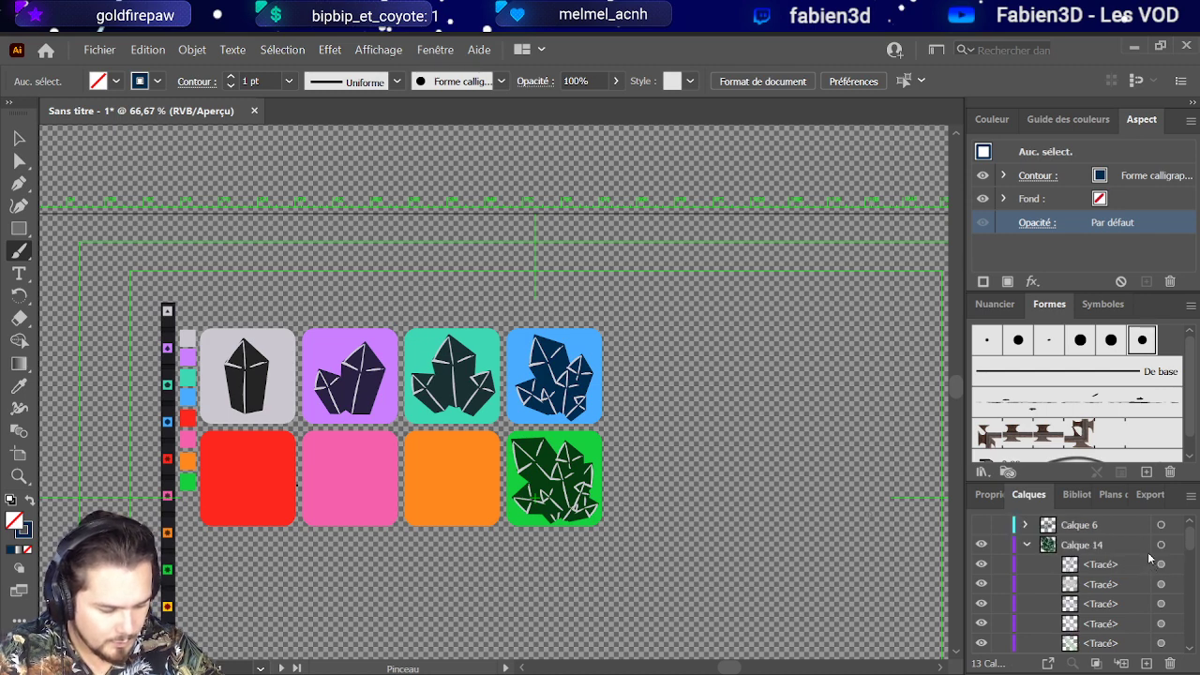
click(1026, 545)
click(981, 545)
click(980, 548)
click(980, 548)
click(980, 547)
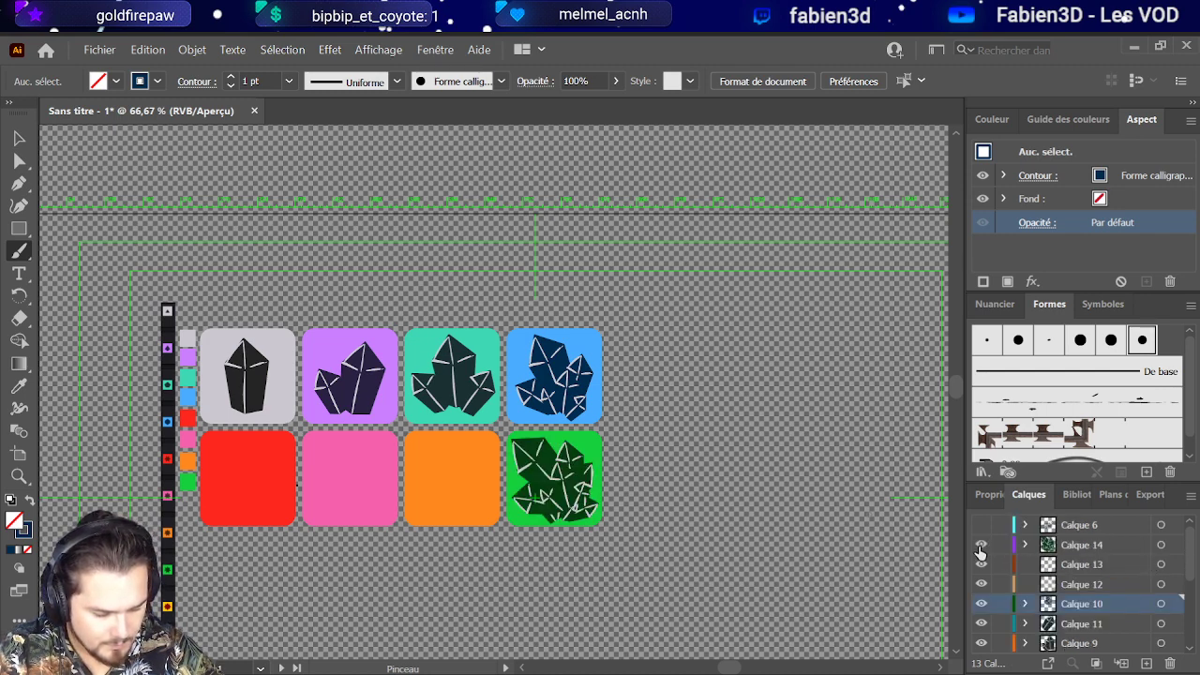
Step: Duplicate the green tile's whole crystal cluster onto a new layer and place the copy on the orange tile
click(1160, 544)
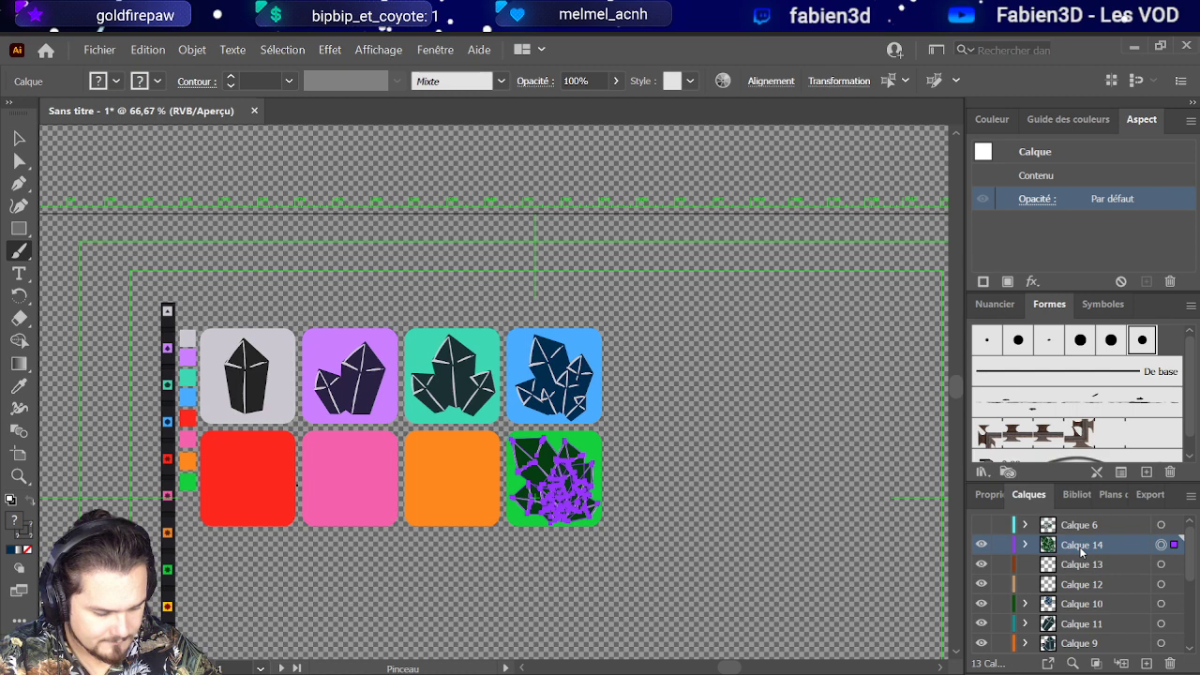
key(ctrl+v)
click(1145, 663)
drag(1173, 564, 1176, 547)
key(v)
drag(463, 434, 456, 476)
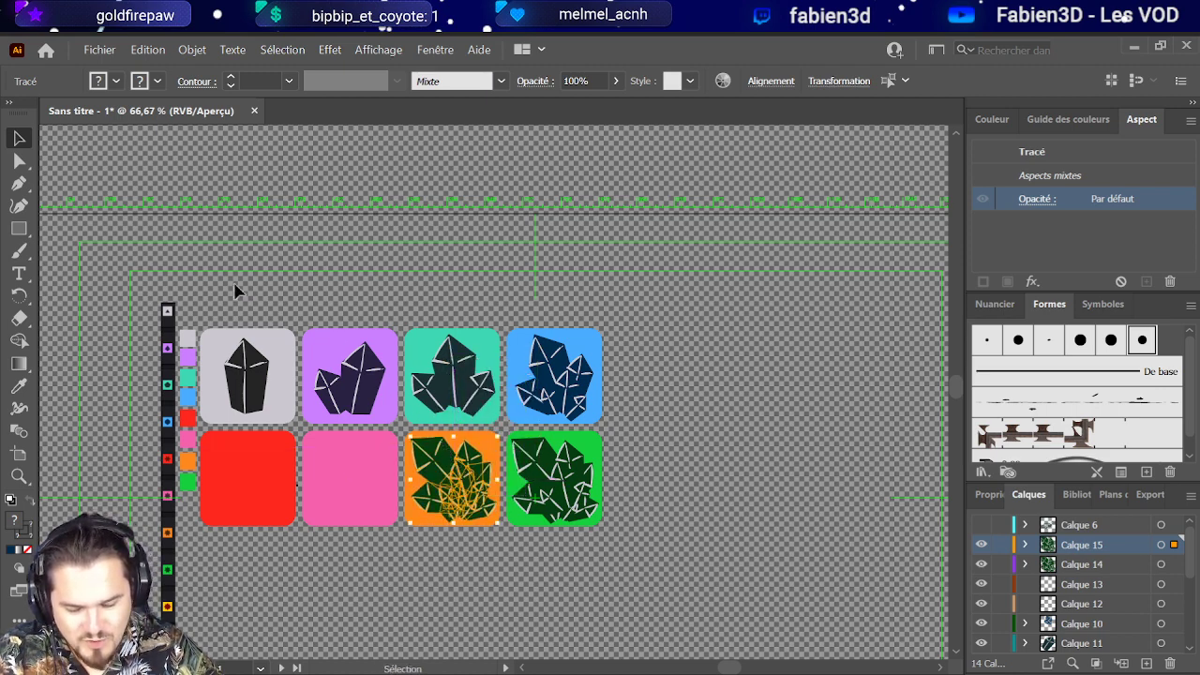
Step: Scale down and rotate the copied crystal cluster so it sits inside the orange tile
mouse_move(406, 436)
mouse_down()
mouse_move(423, 448)
mouse_move(416, 442)
mouse_up()
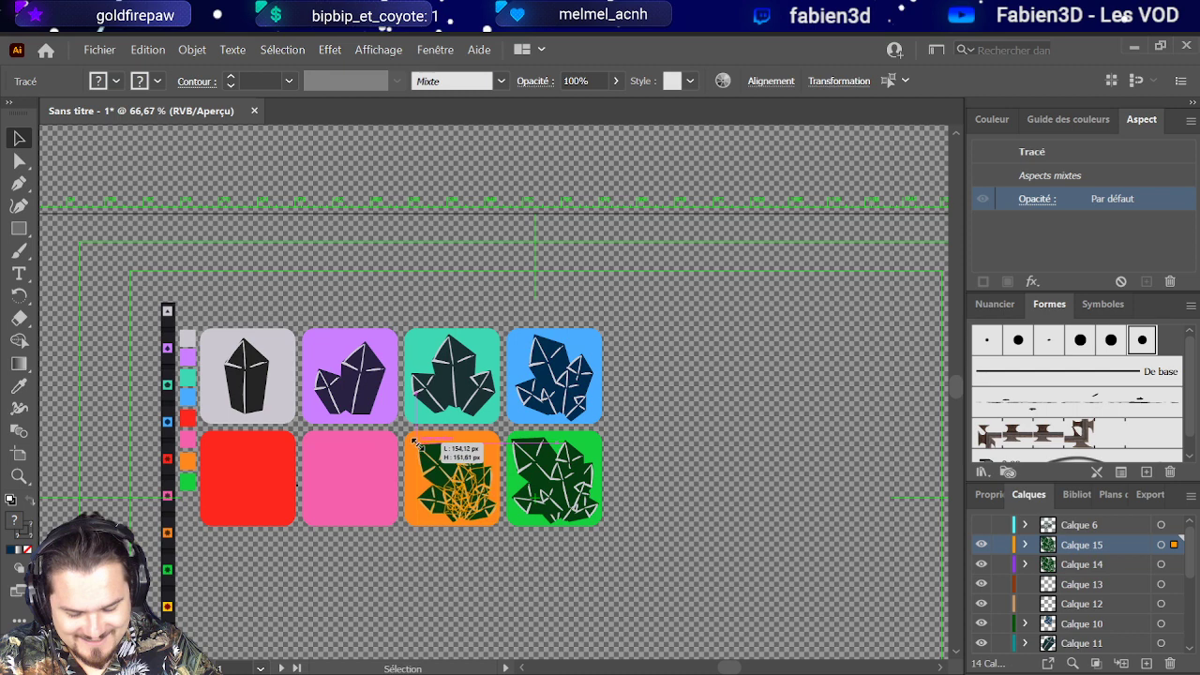
mouse_move(463, 487)
mouse_down()
mouse_move(459, 499)
mouse_move(471, 497)
mouse_up()
scroll(472, 497, up, 2)
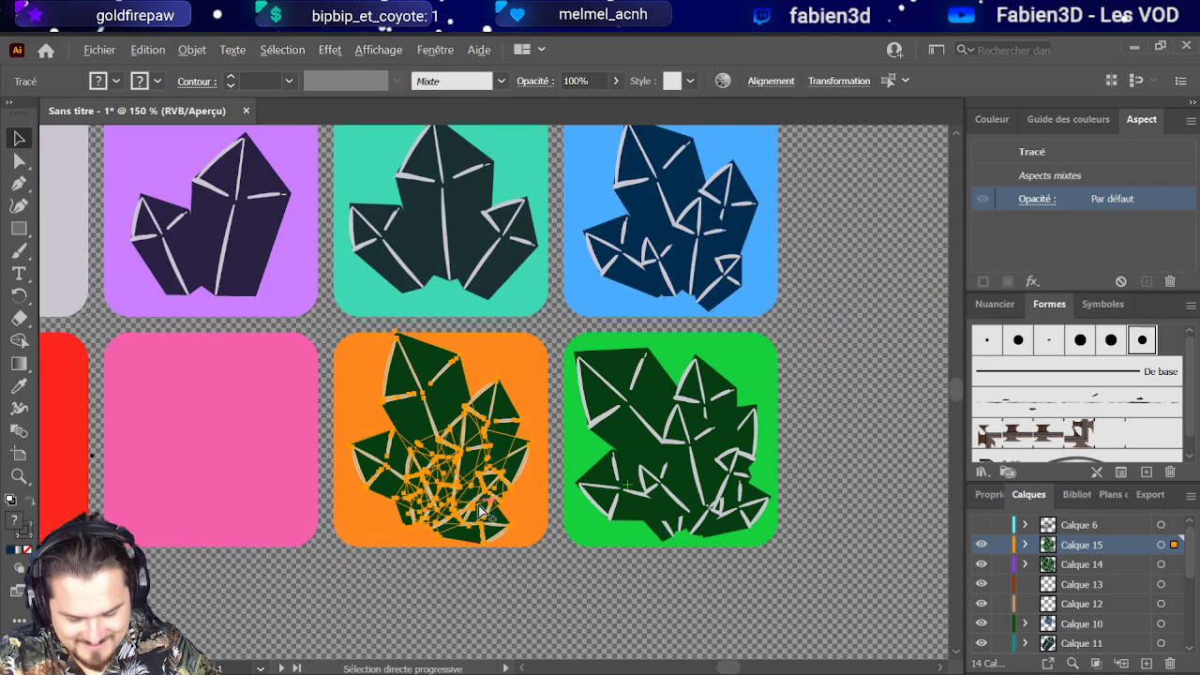
click(573, 562)
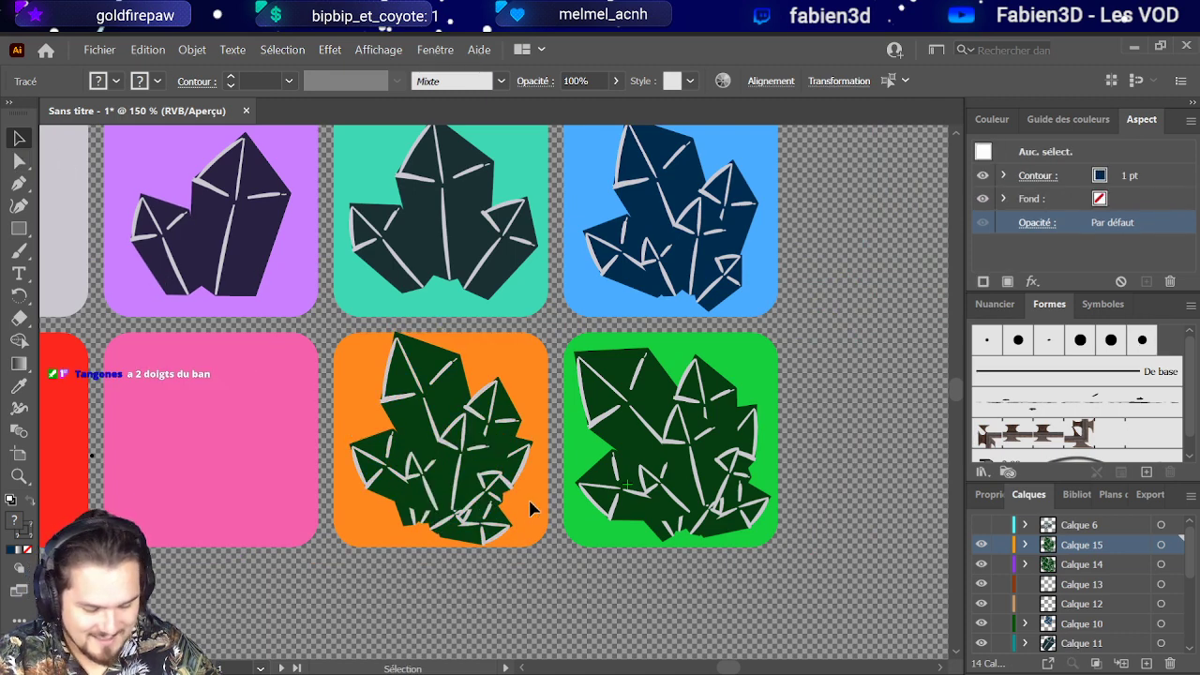
Step: Delete the small crystals and their highlight strokes along the lower edge of the orange tile's cluster
click(499, 421)
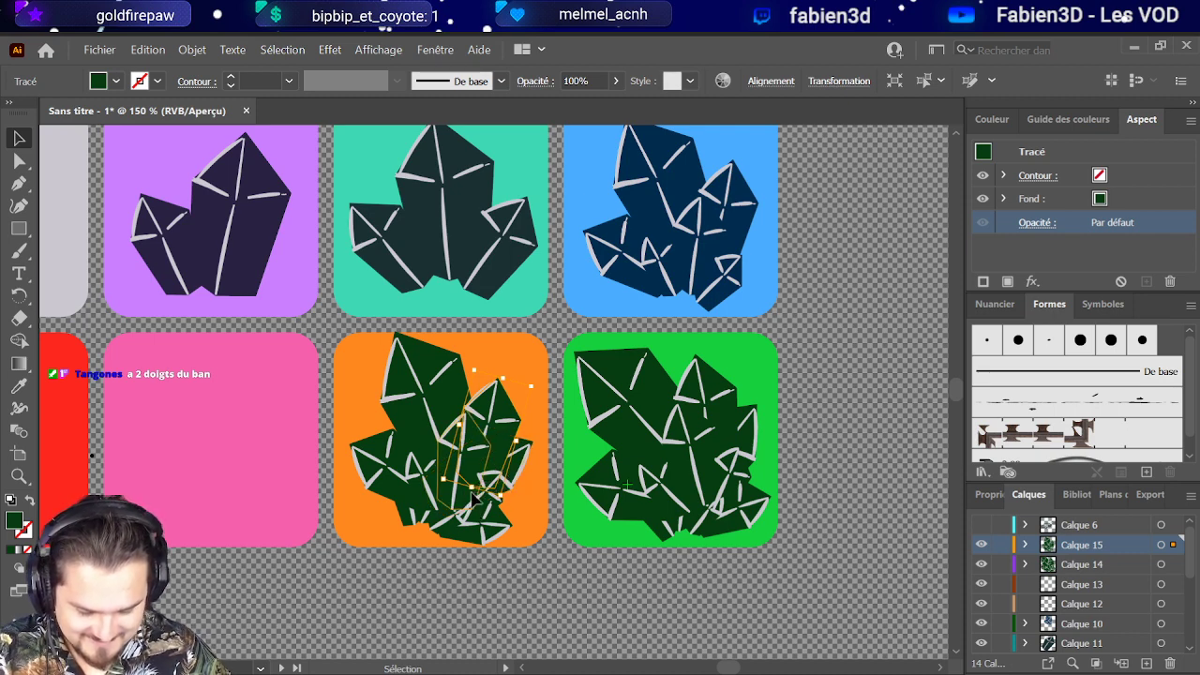
click(413, 515)
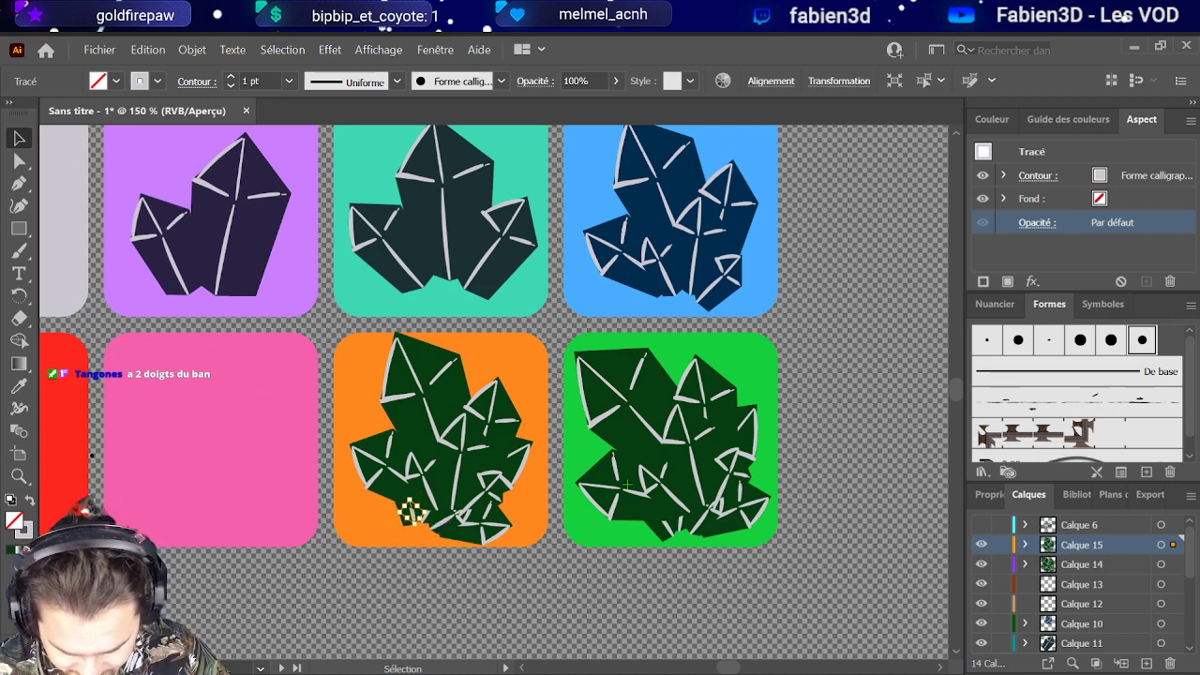
click(395, 589)
click(415, 523)
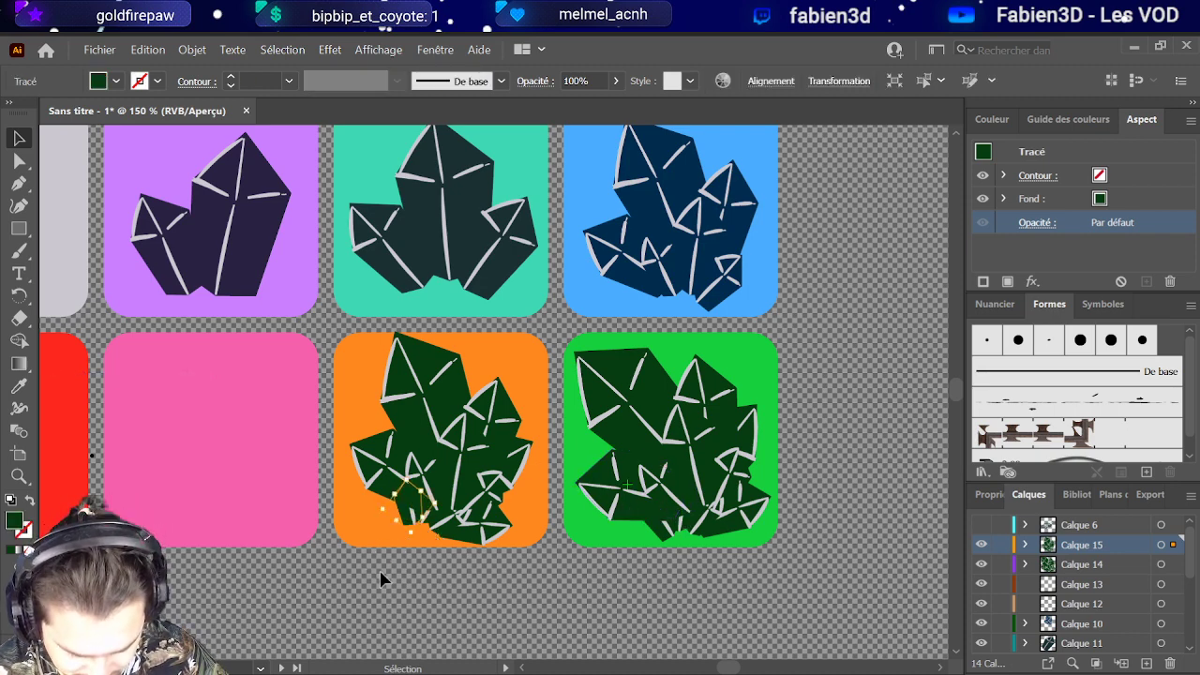
shift+click(424, 521)
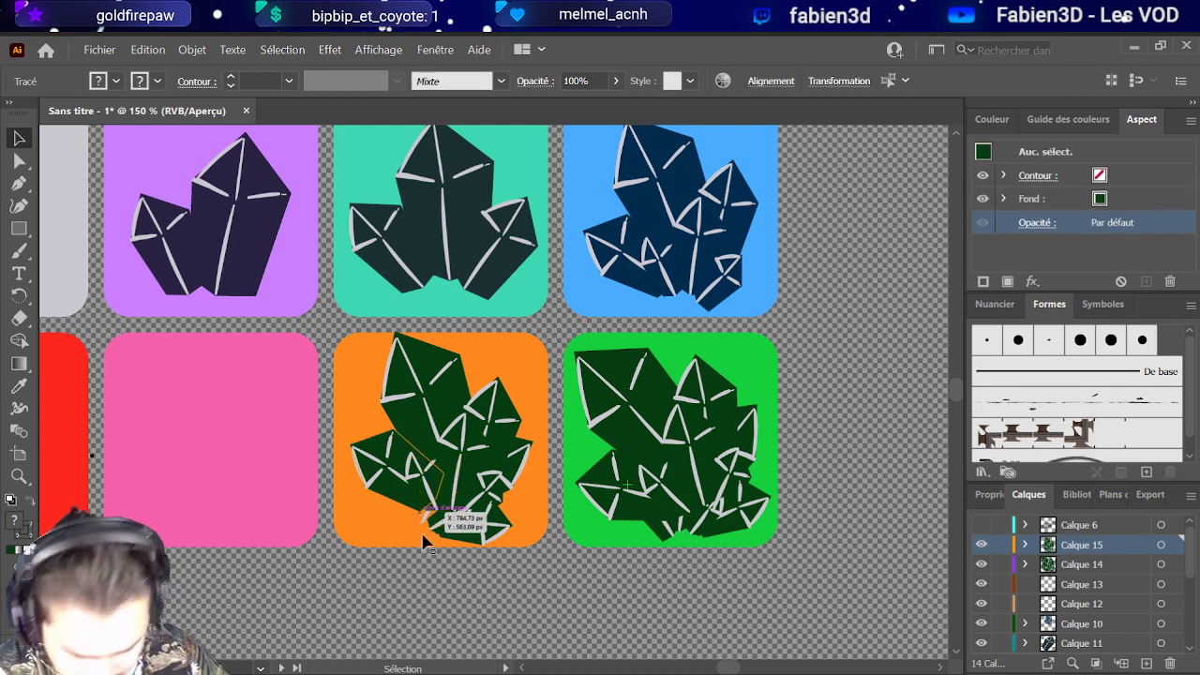
click(428, 562)
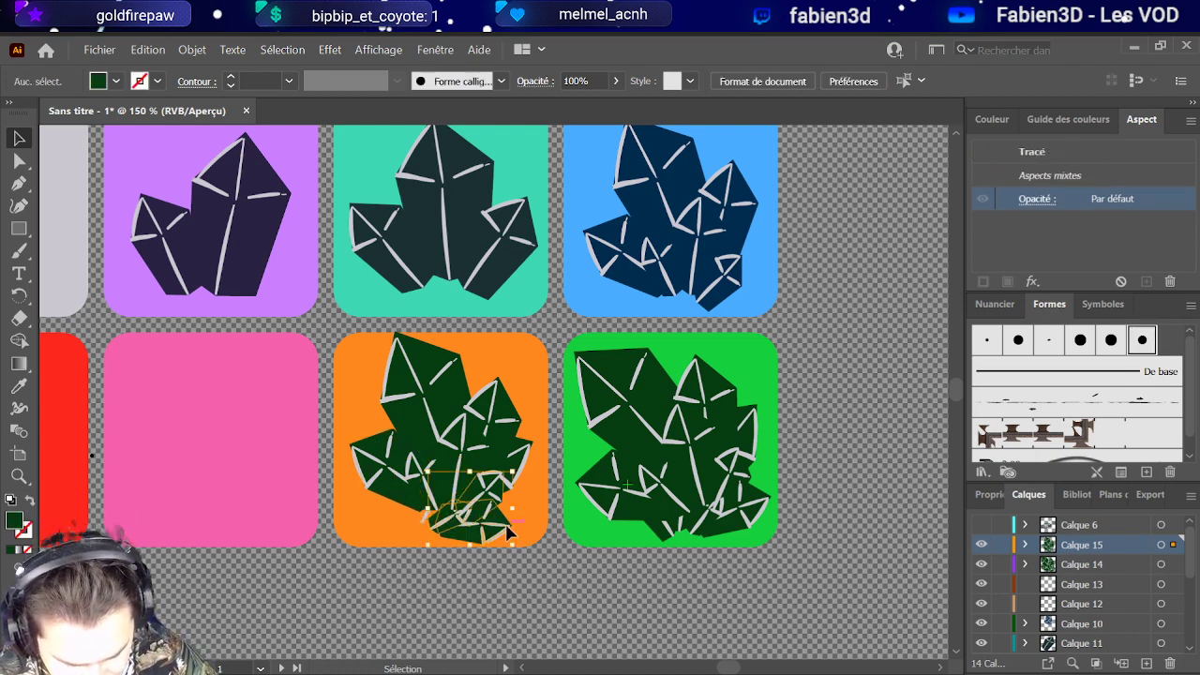
key(ctrl+z)
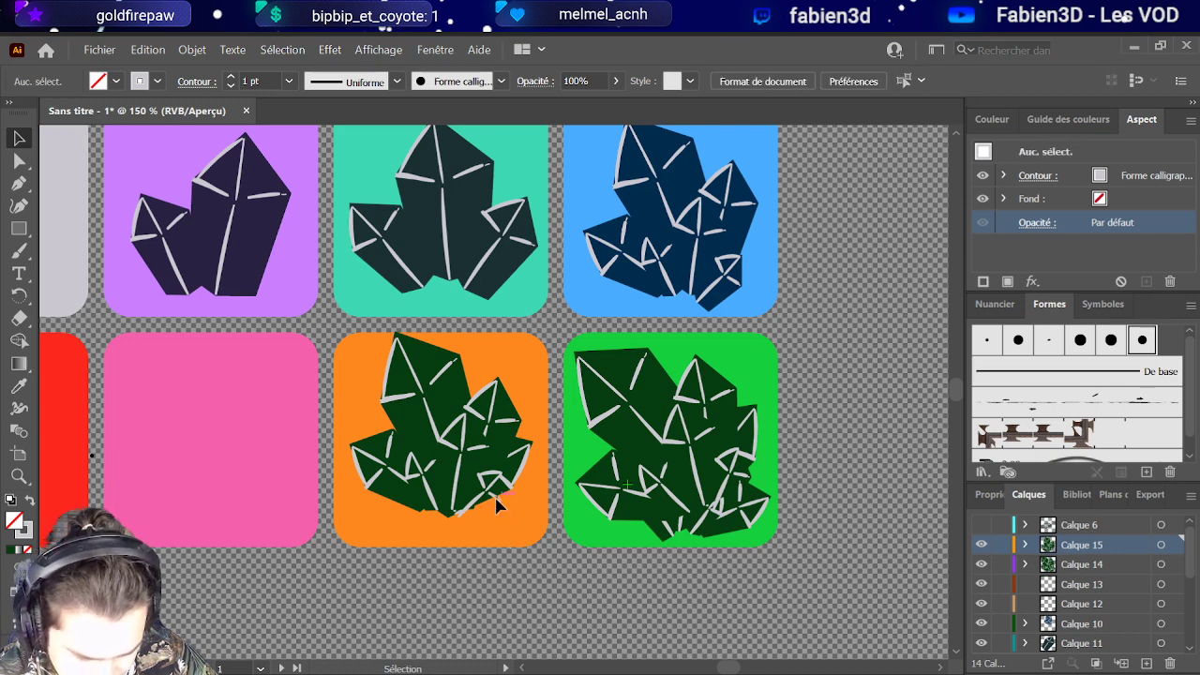
click(499, 524)
click(482, 576)
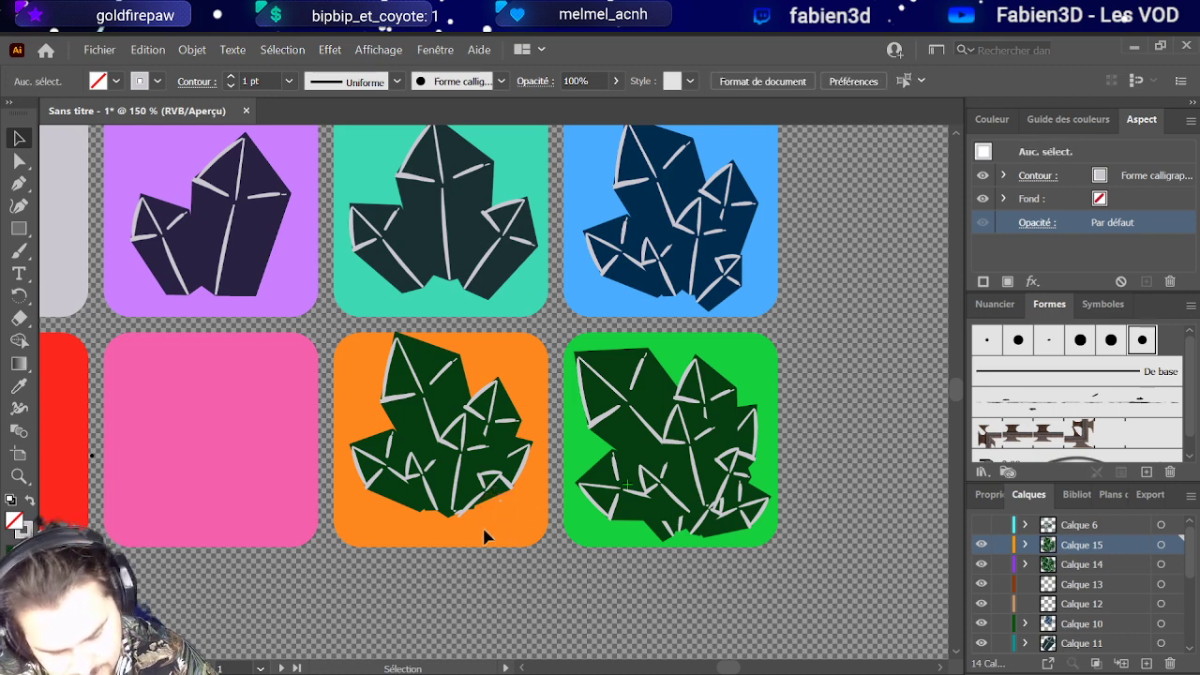
Step: Center the whole reduced cluster on the orange tile and lock the green cluster's layer, Calque 14
scroll(504, 501, down, 1)
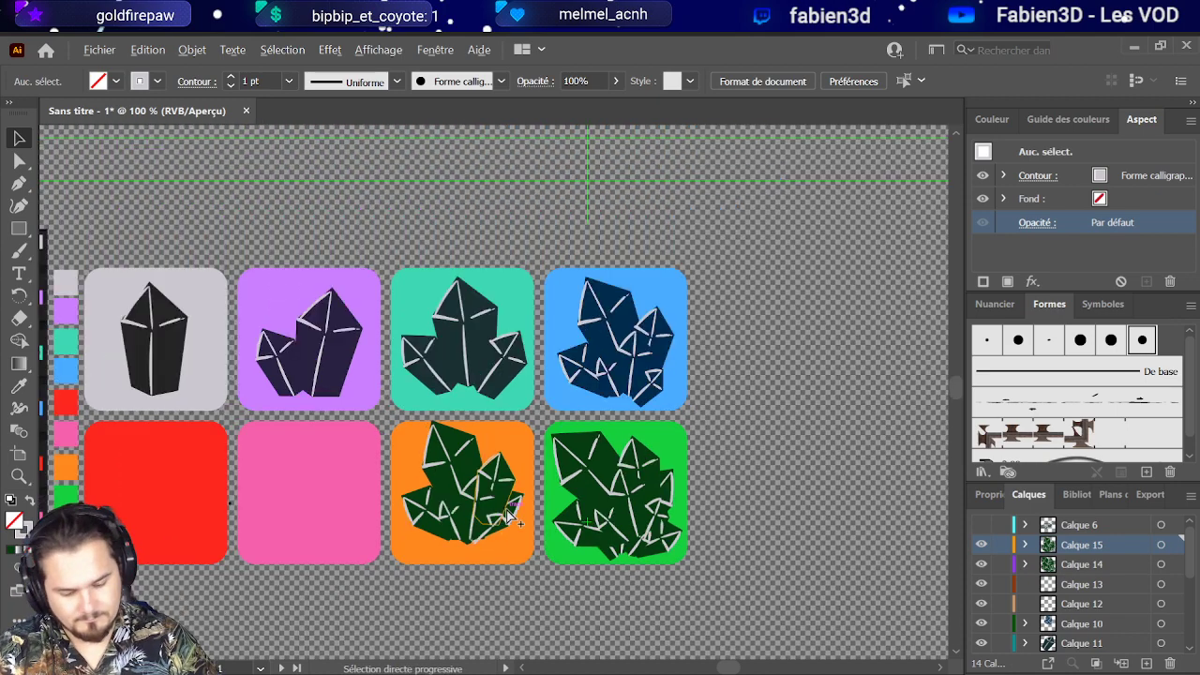
scroll(507, 514, down, 2)
scroll(507, 514, up, 1)
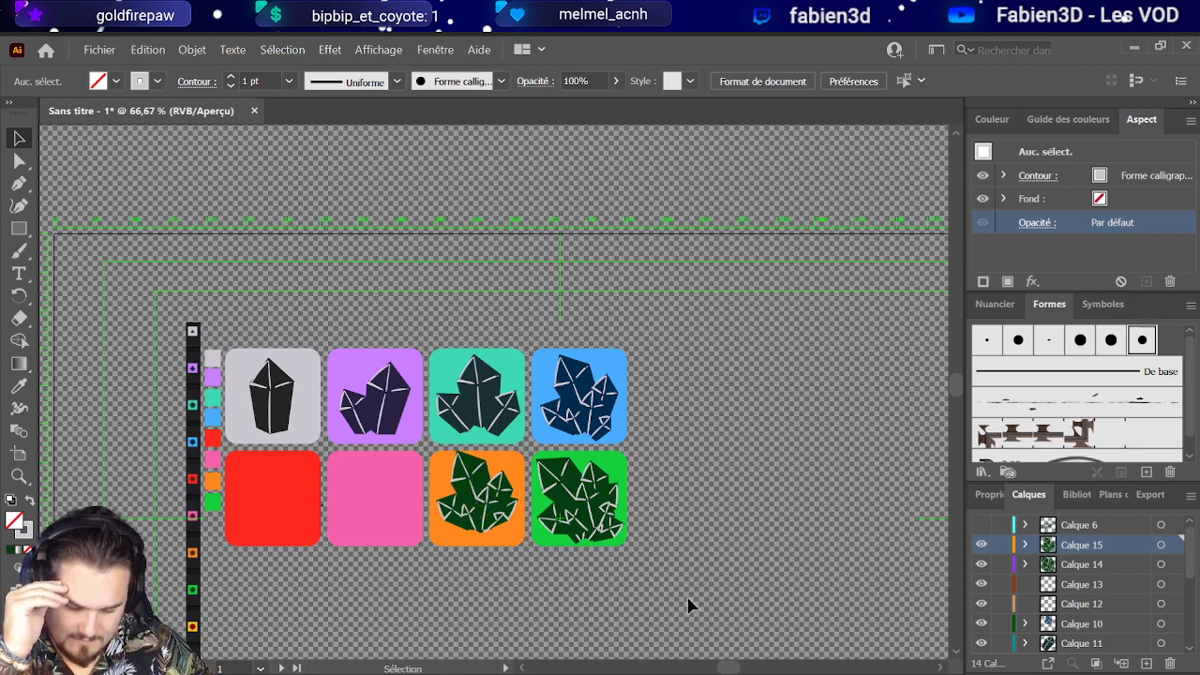
click(499, 501)
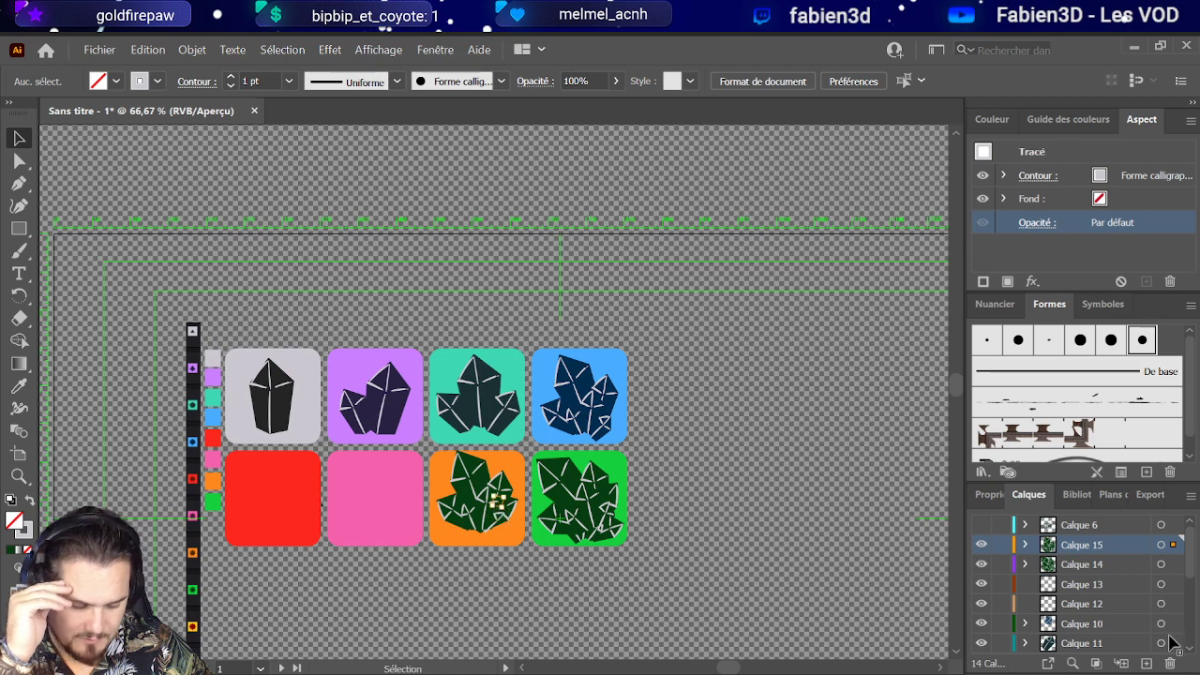
click(1161, 545)
mouse_move(508, 490)
mouse_down()
mouse_move(509, 511)
mouse_move(499, 509)
mouse_up()
key(ctrl+shift+a)
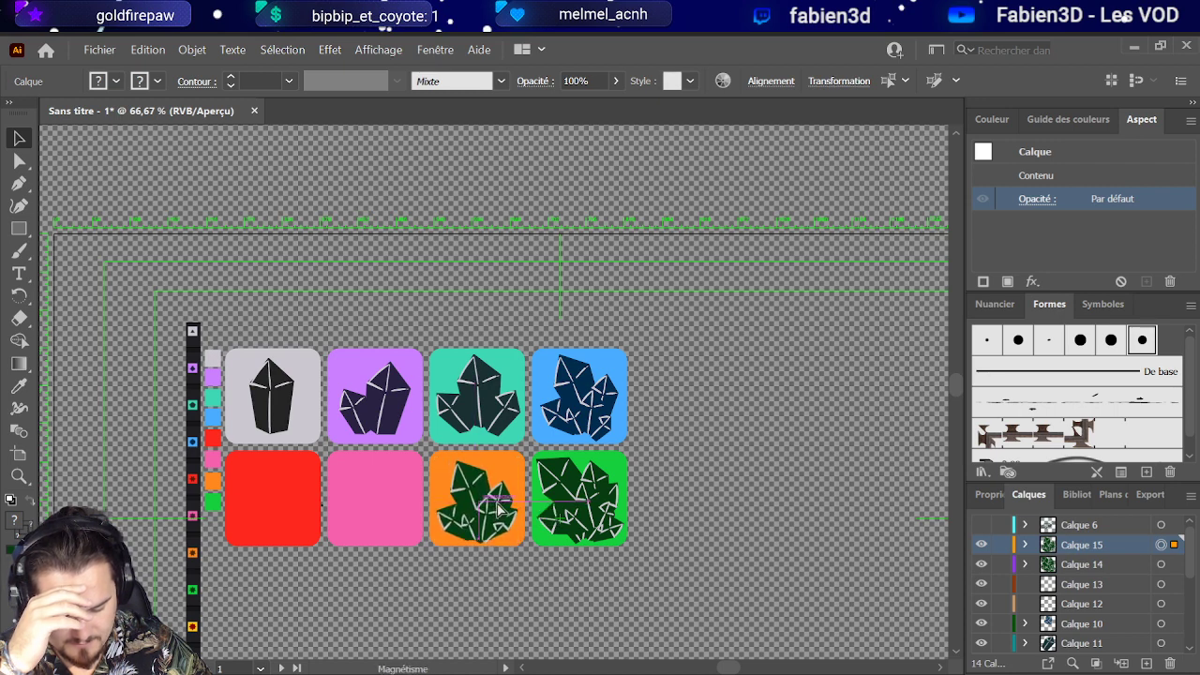
click(501, 509)
click(1000, 563)
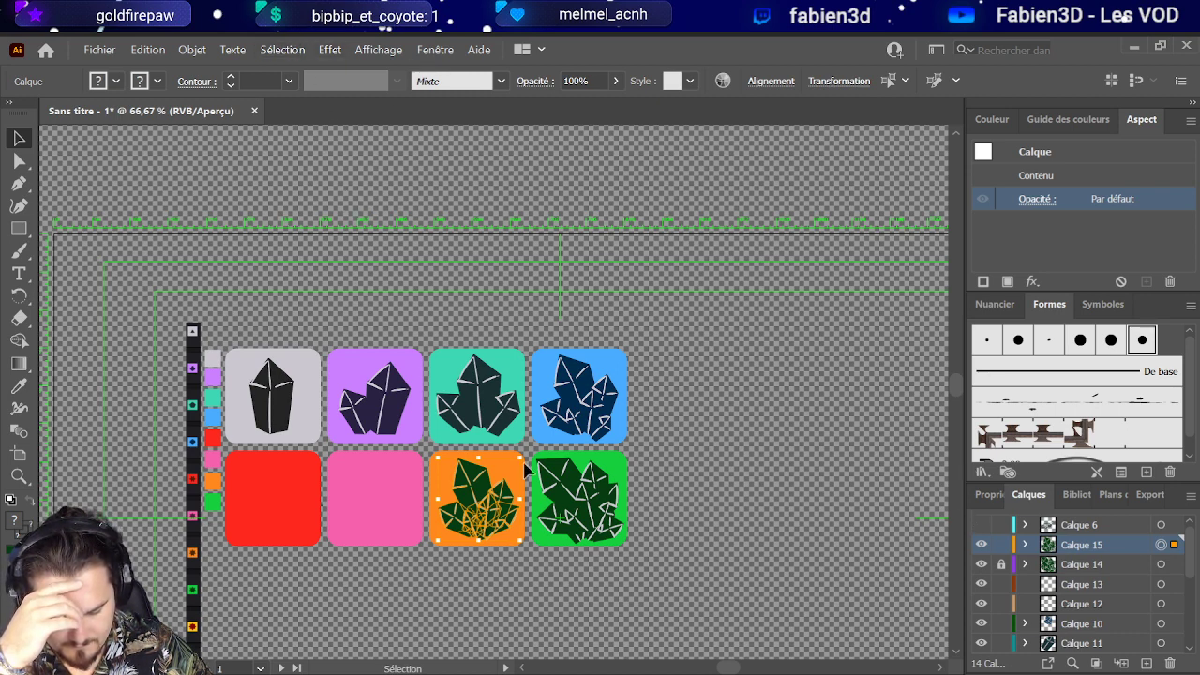
Step: Recolor the dark green crystal shapes on the orange tile dark brown with the Eyedropper
click(489, 497)
click(489, 497)
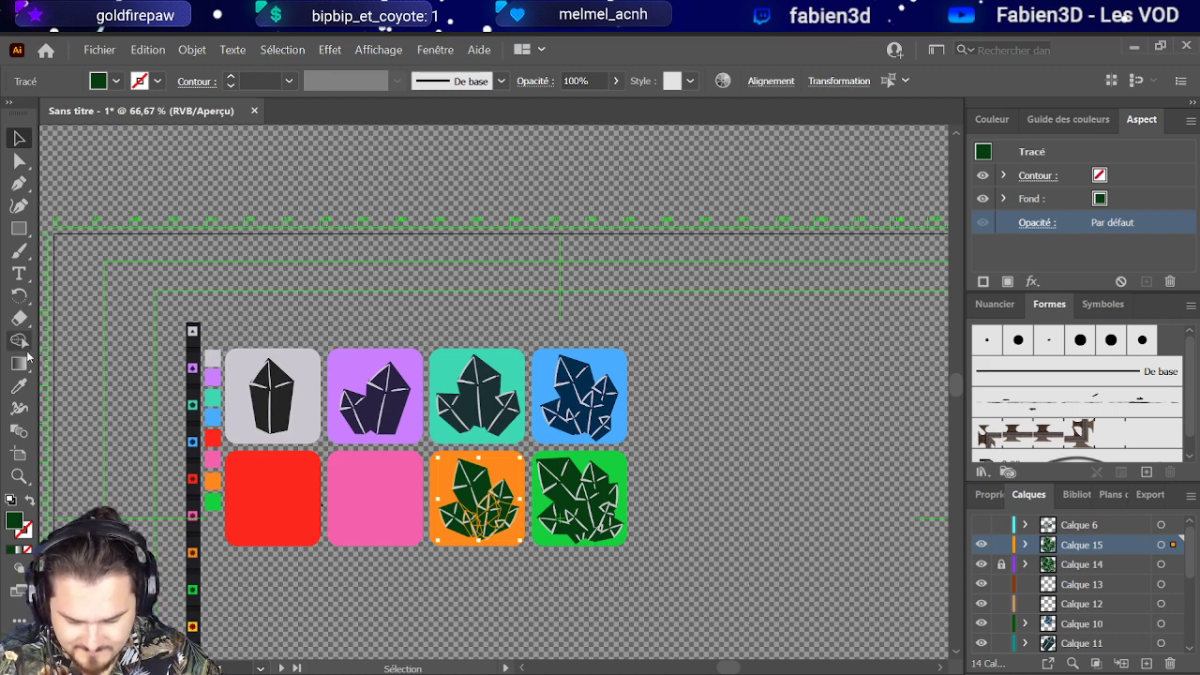
click(20, 386)
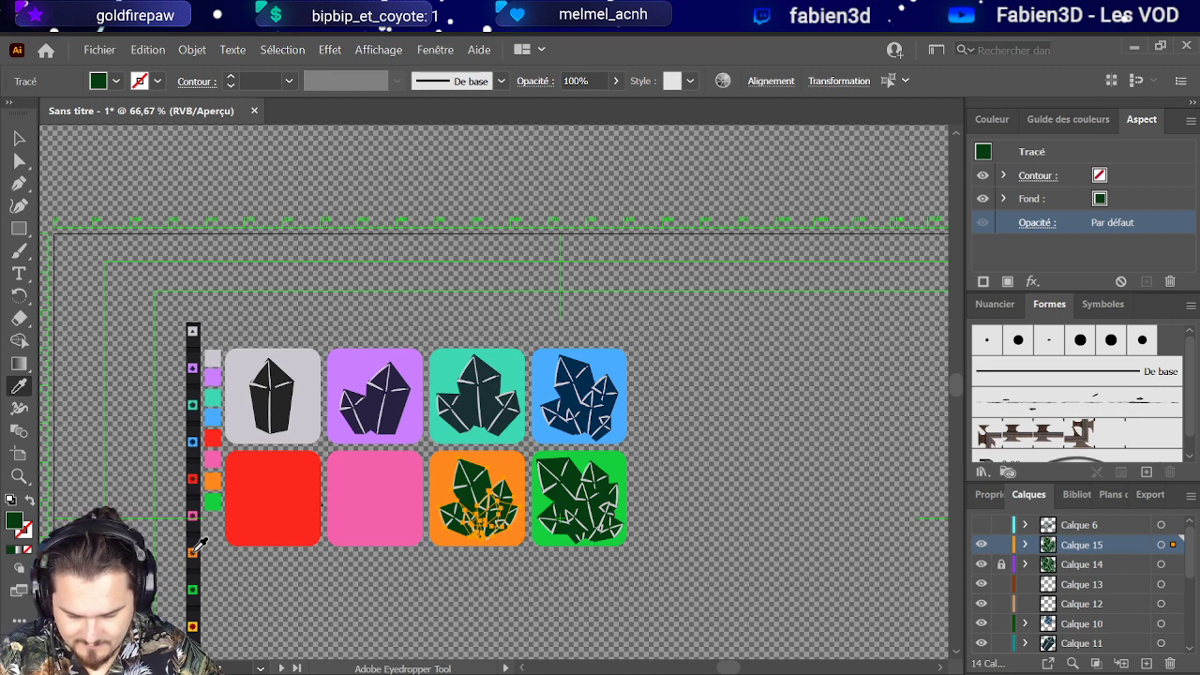
key(v)
click(563, 271)
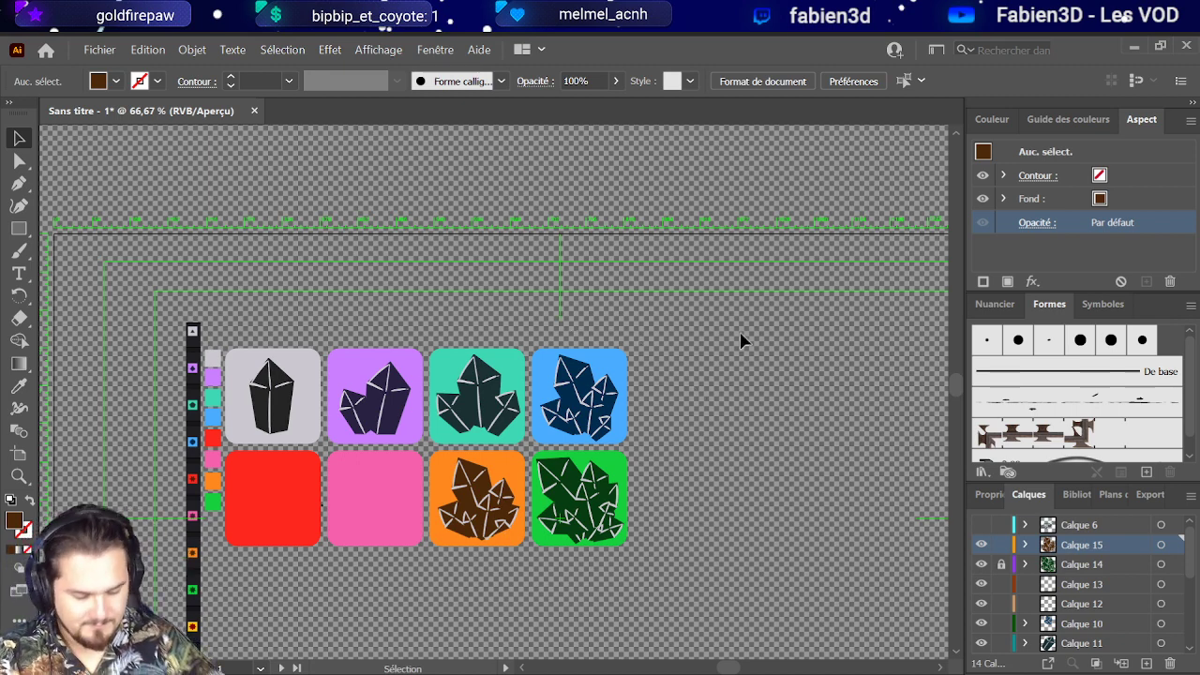
Step: Duplicate the orange tile's brown cluster with its highlight strokes onto a new layer above Calque 15
click(1160, 545)
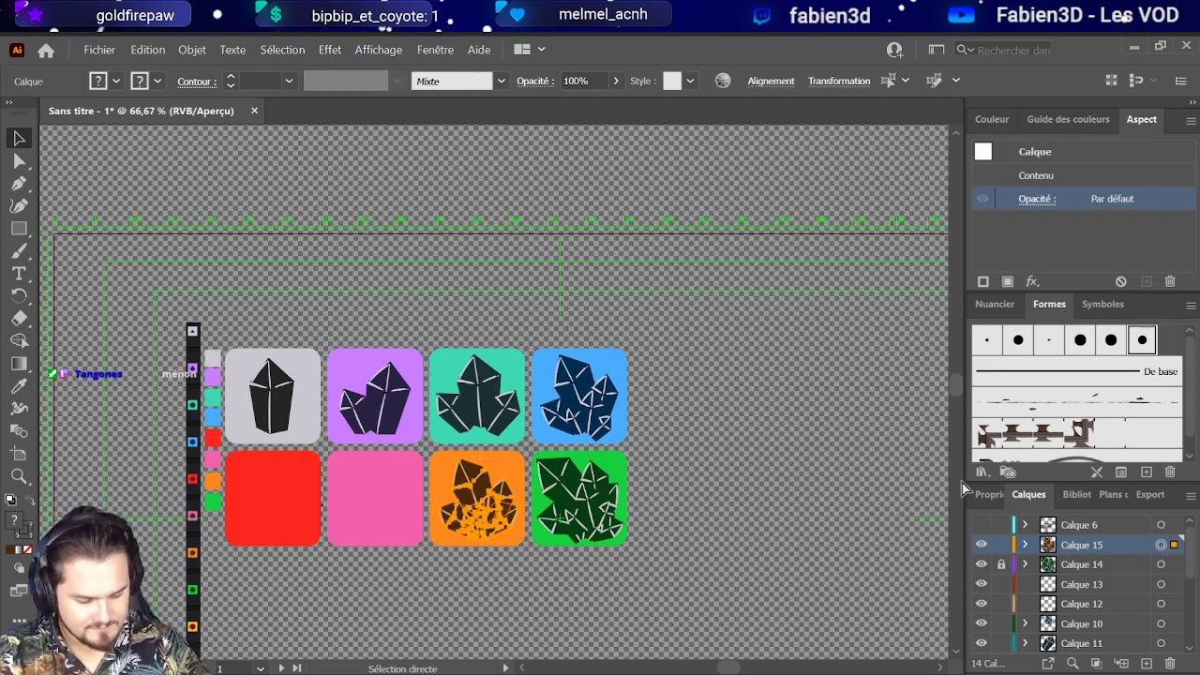
key(ctrl+z)
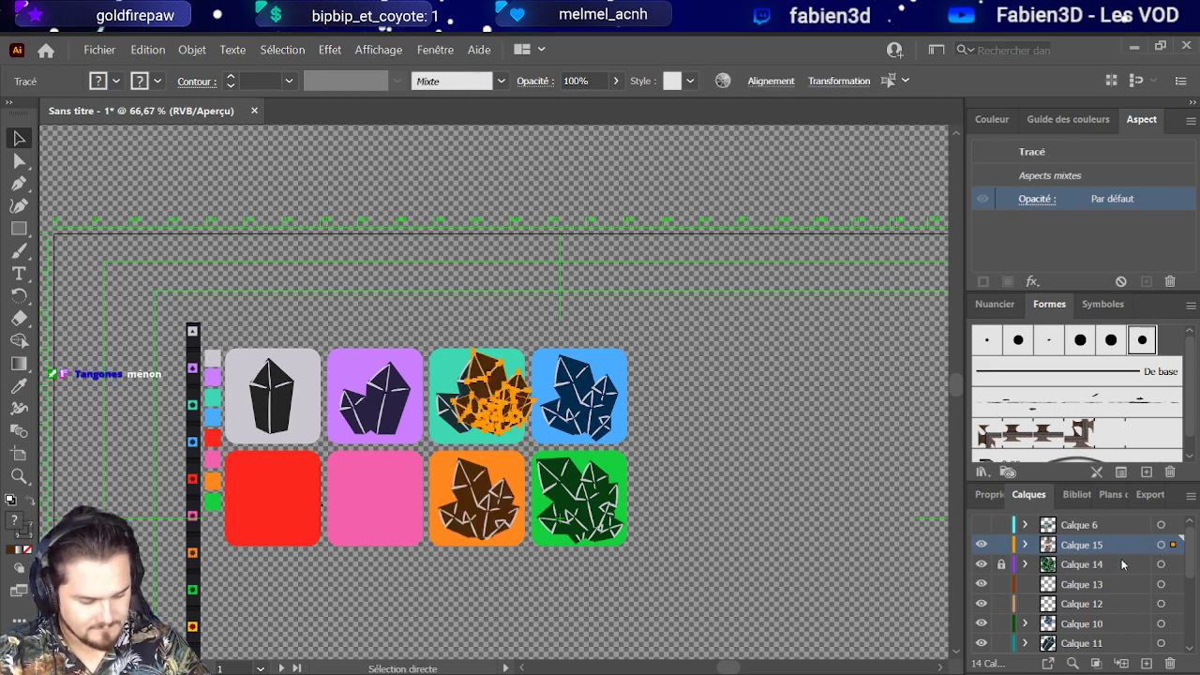
click(1146, 663)
drag(1174, 556, 1173, 546)
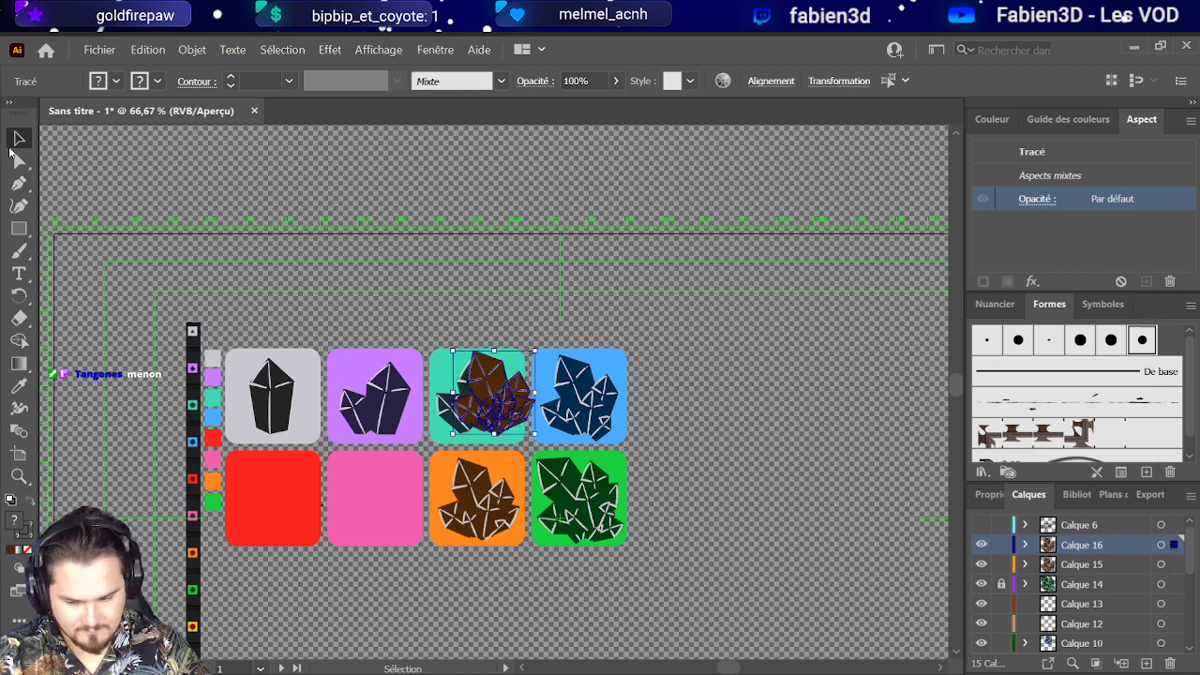
Step: Lock Calque 15 and place the copied brown cluster, mirrored horizontally, on the pink tile
click(1001, 564)
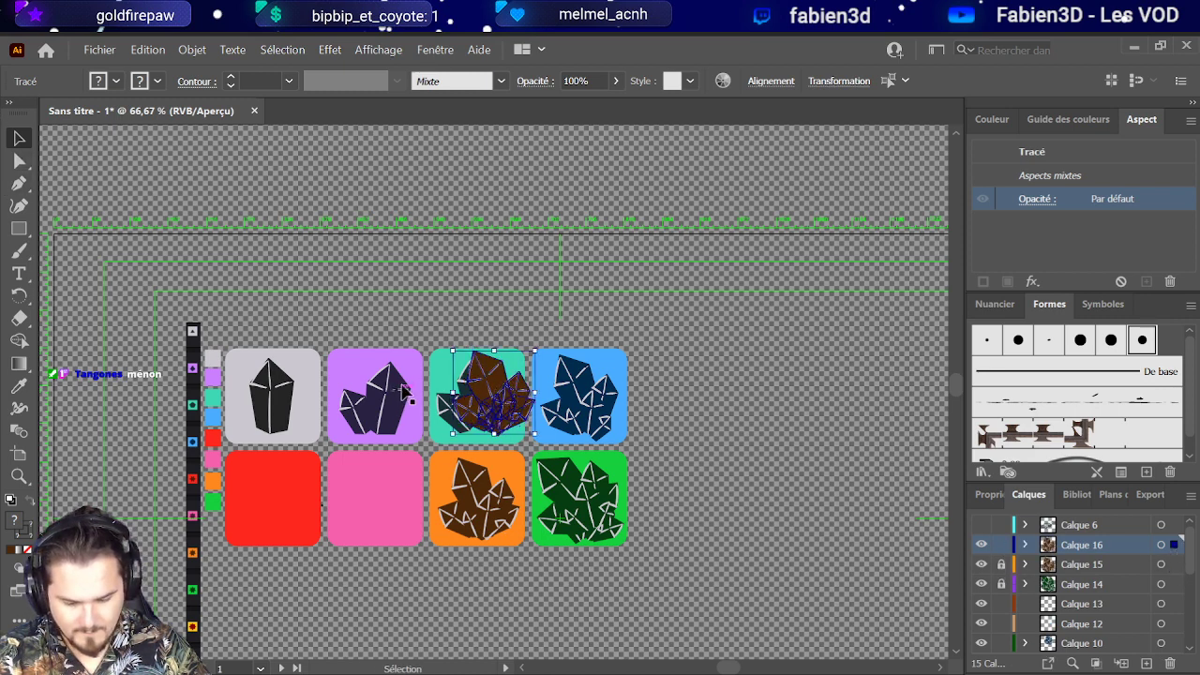
drag(492, 398, 369, 512)
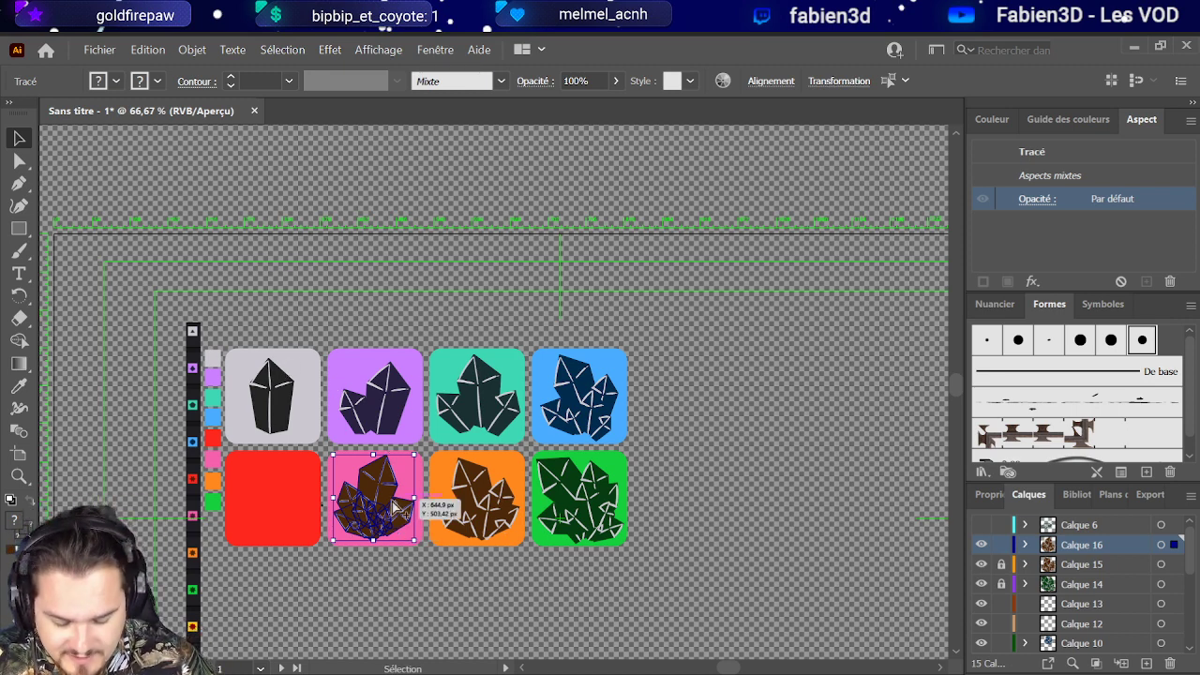
scroll(412, 496, up, 3)
scroll(398, 504, down, 2)
key(v)
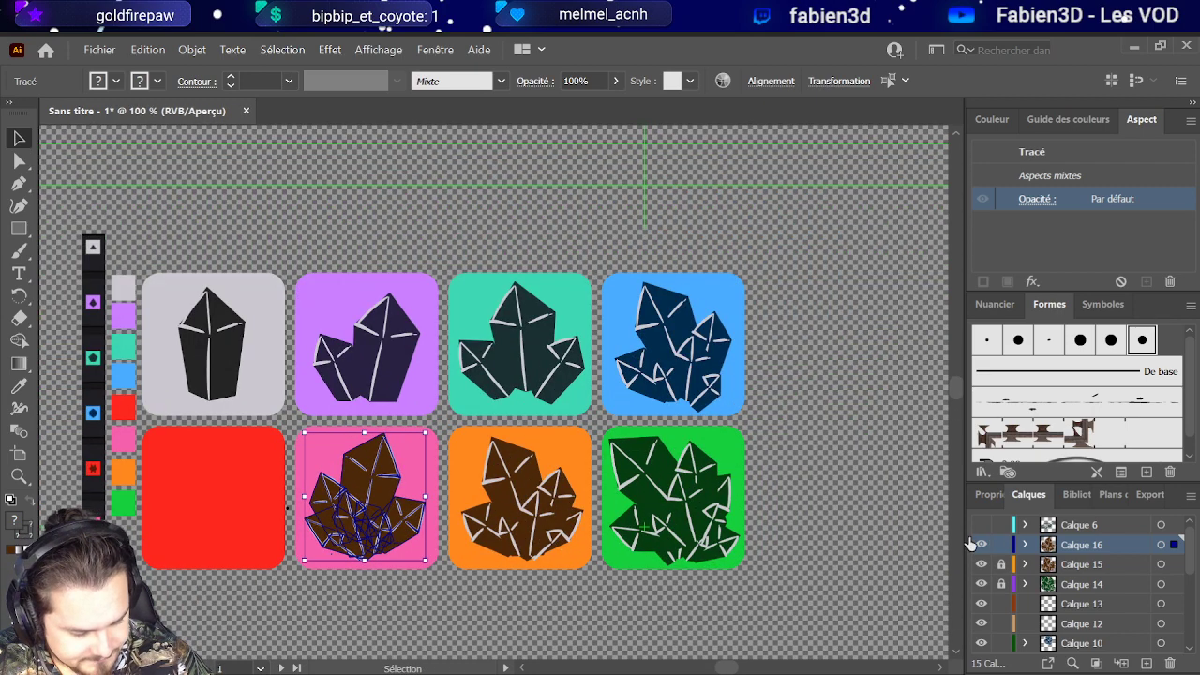
Step: Recolor the brown crystal shapes on the pink tile dark maroon with the Eyedropper
click(402, 469)
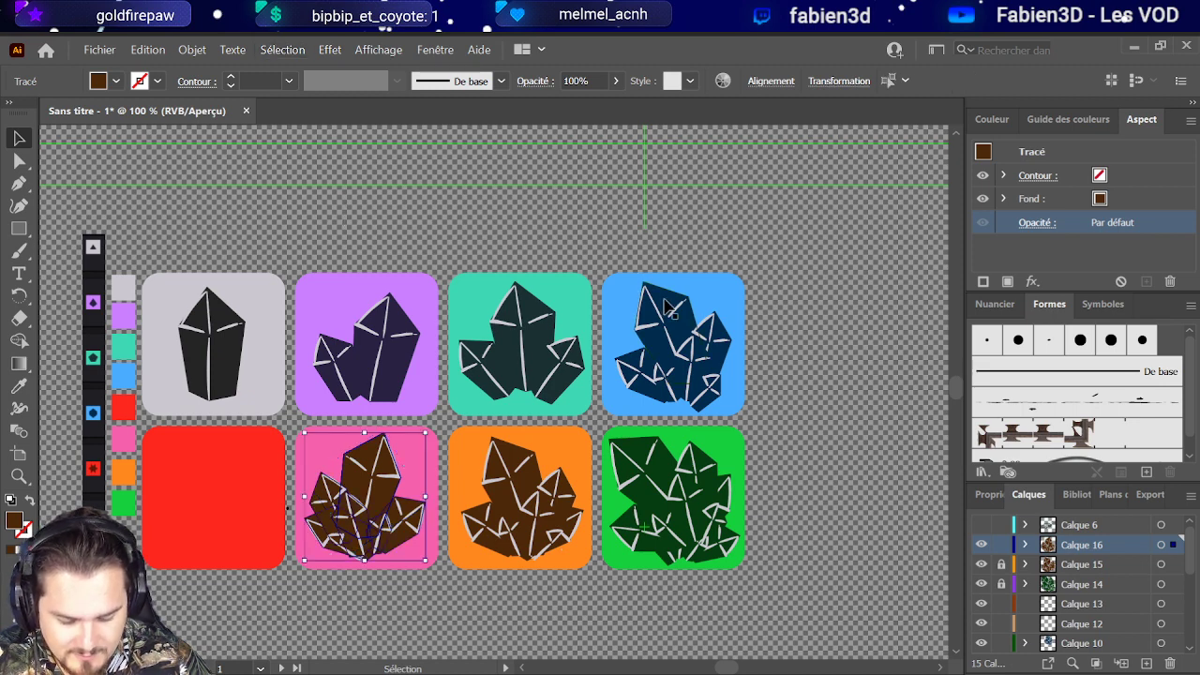
click(13, 386)
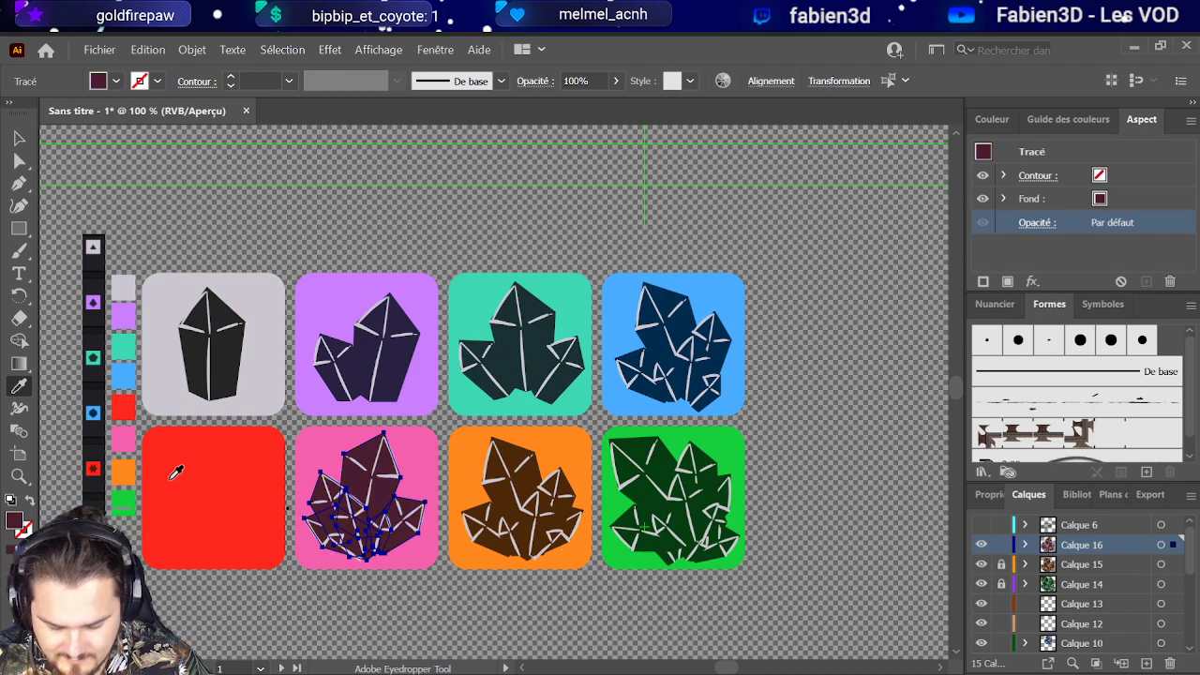
scroll(156, 480, down, 2)
scroll(169, 422, up, 2)
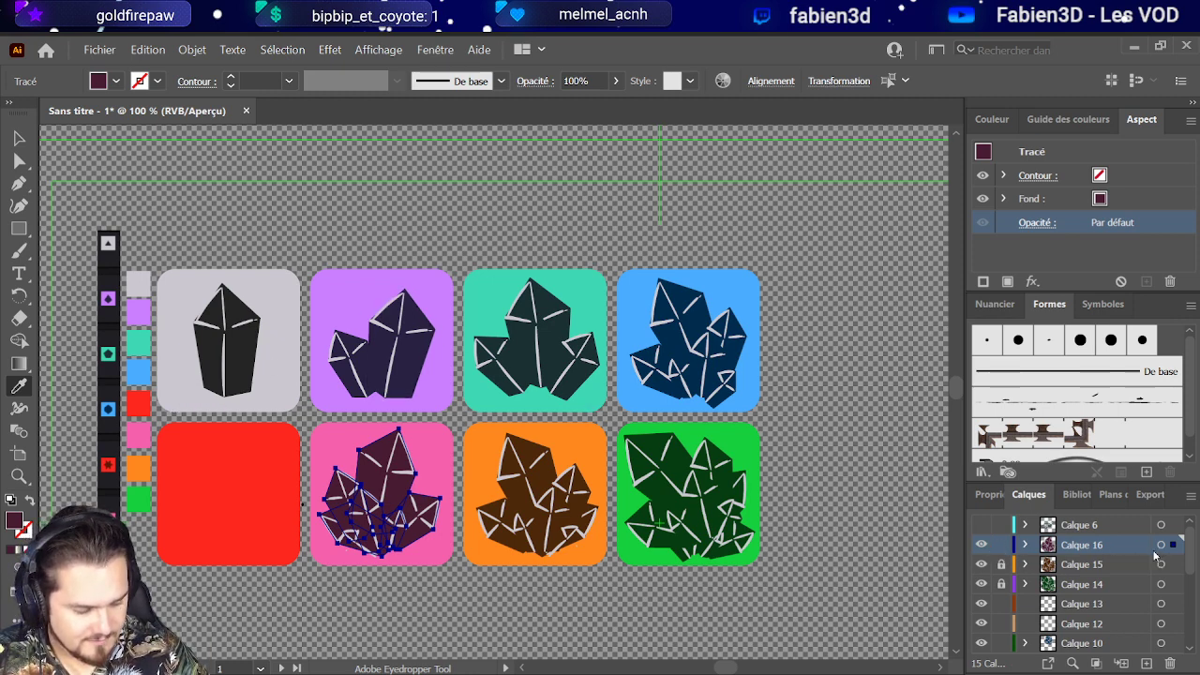
Step: Duplicate the pink tile's maroon cluster with its highlight strokes onto a new layer above Calque 16
click(1145, 663)
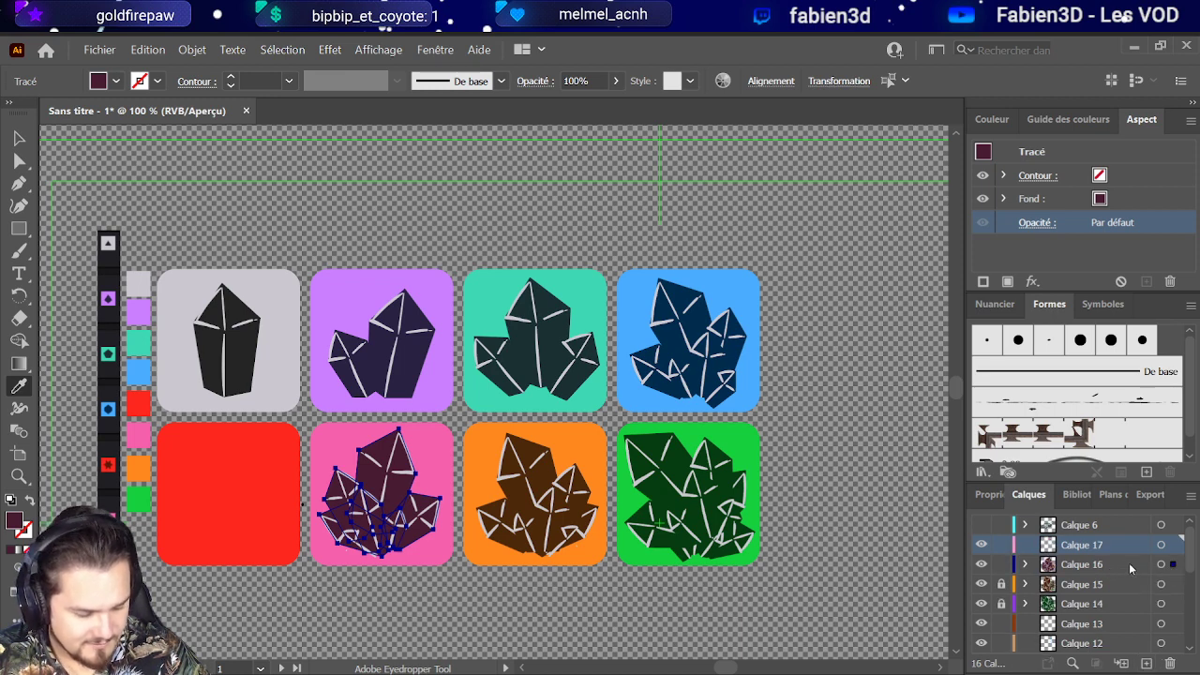
click(1126, 562)
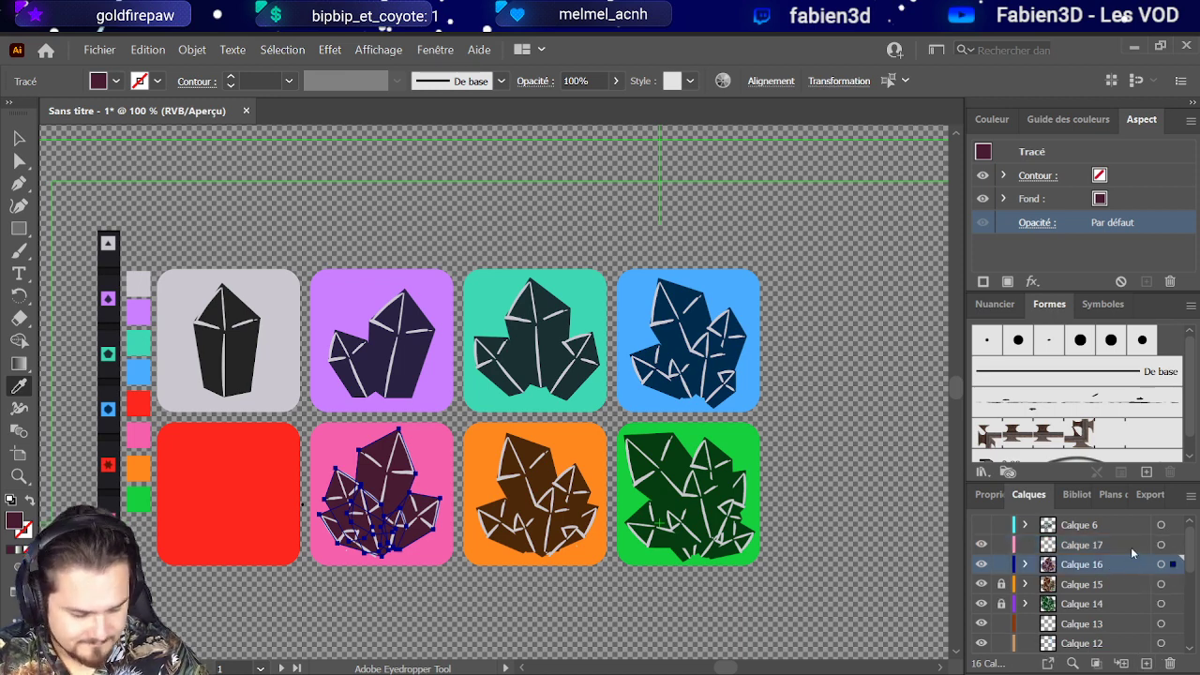
key(ctrl+v)
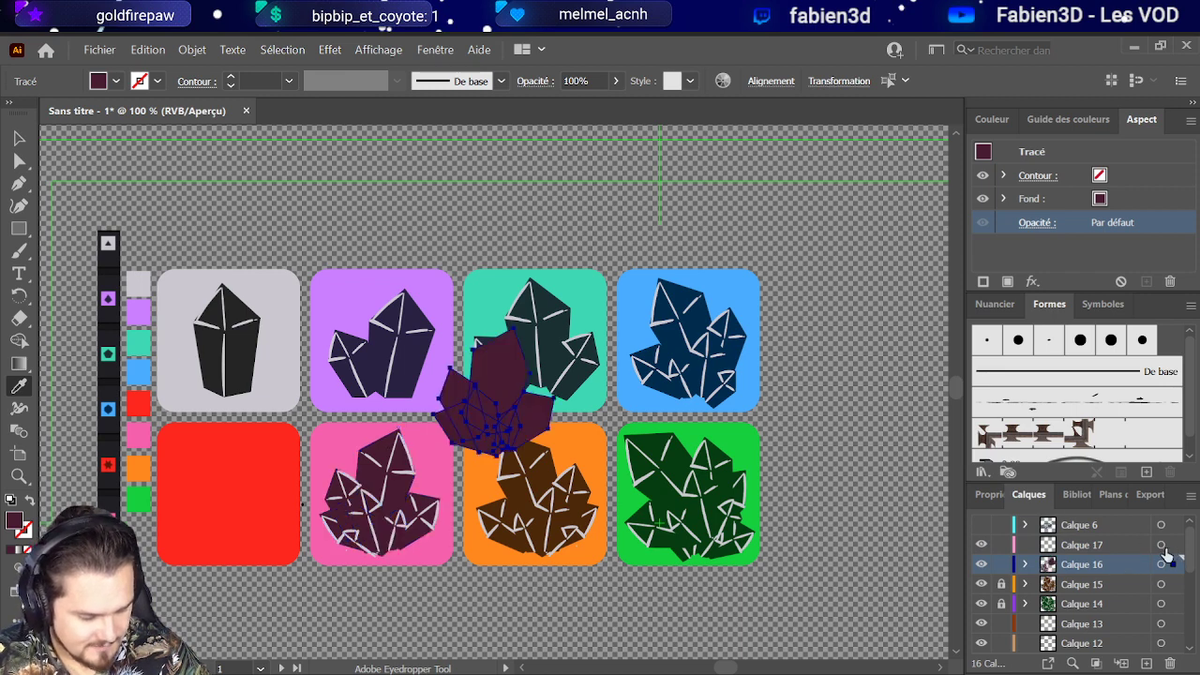
key(ctrl+z)
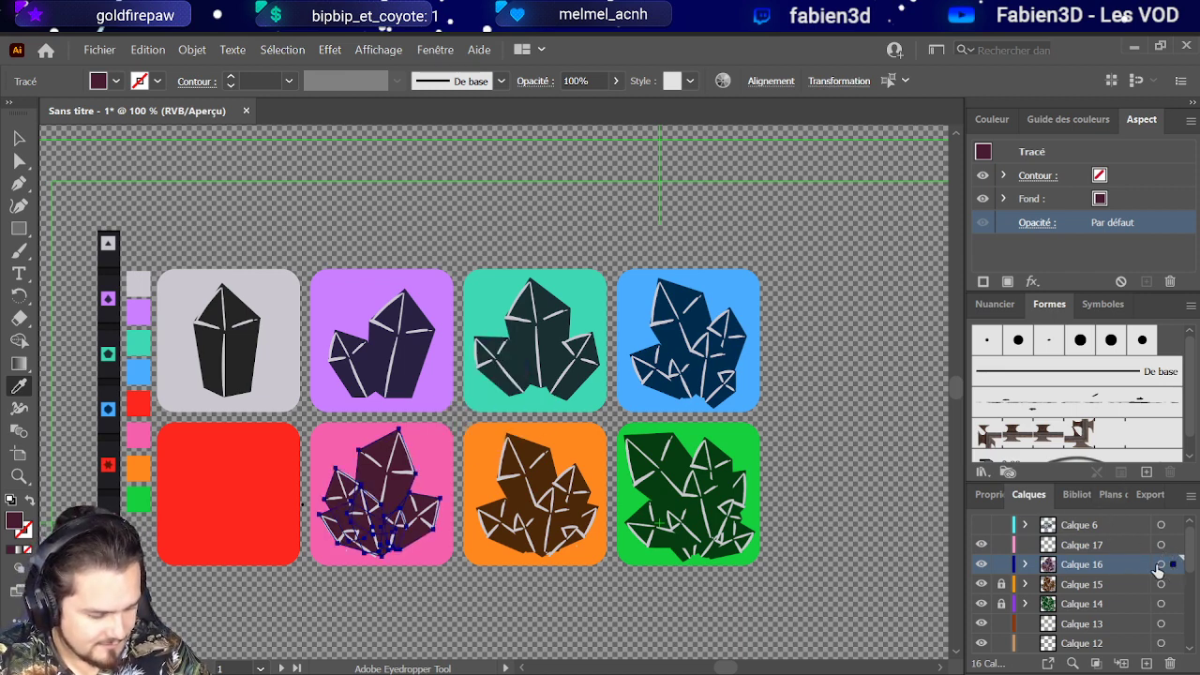
click(1160, 563)
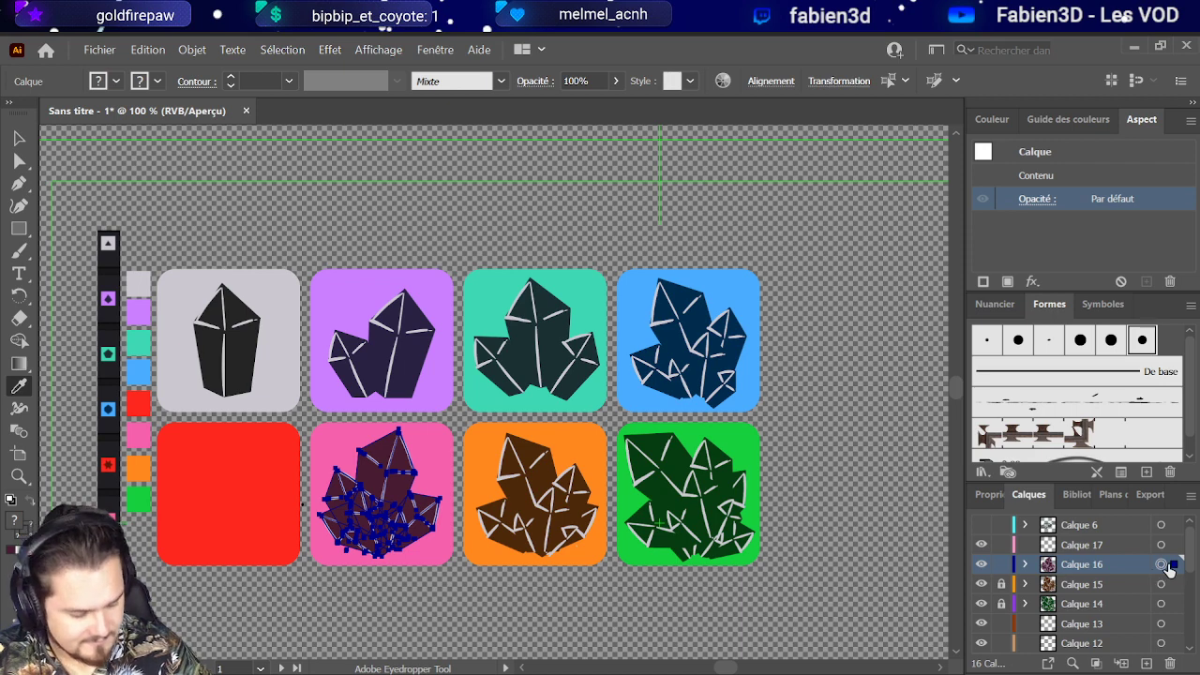
key(ctrl+v)
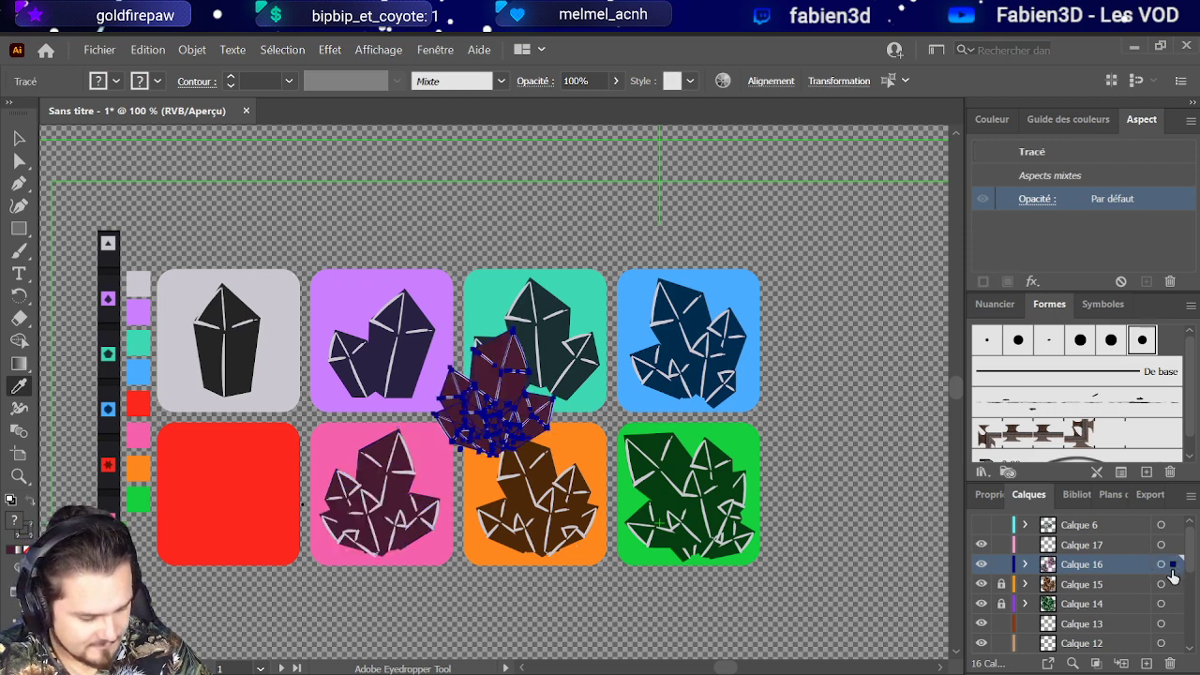
drag(1170, 565, 1174, 545)
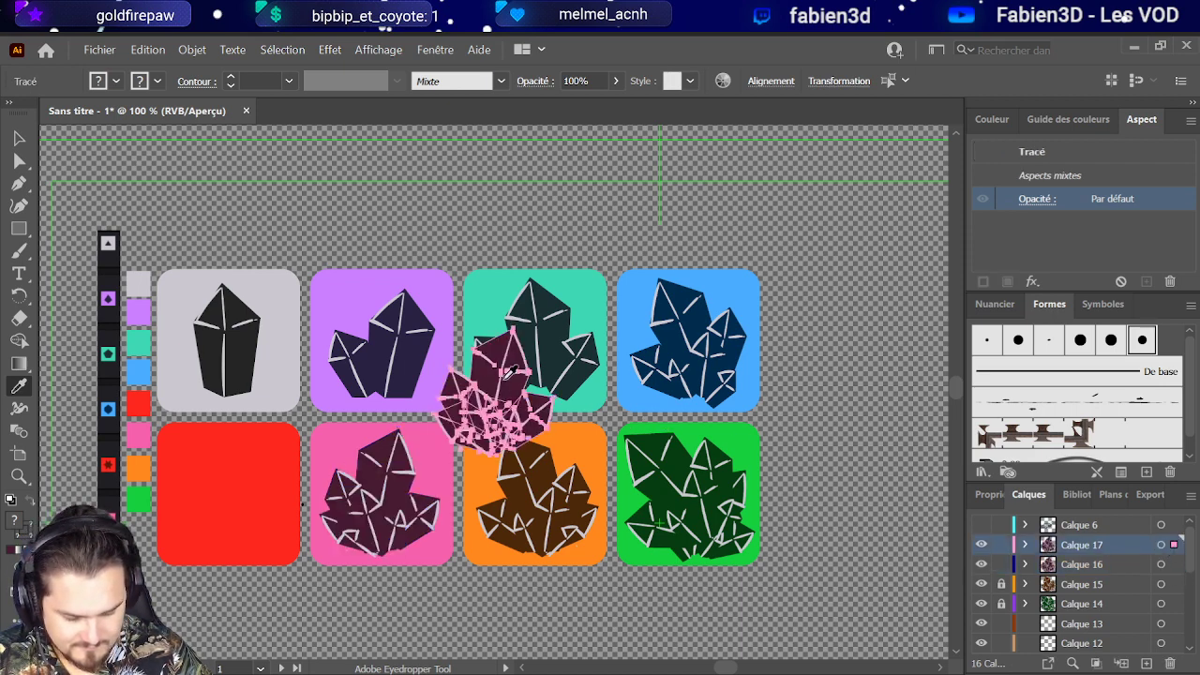
Step: Place the copied maroon cluster on the red tile, rotated slightly counterclockwise, scaled down a little and centered
click(18, 138)
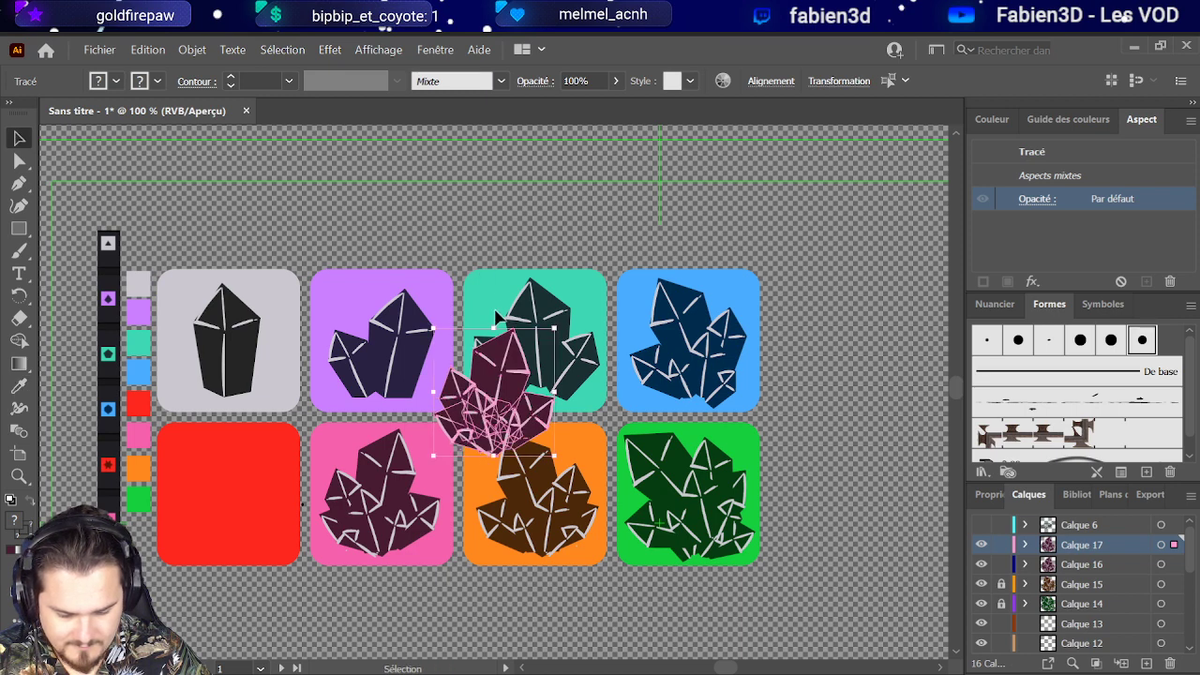
drag(505, 420, 241, 523)
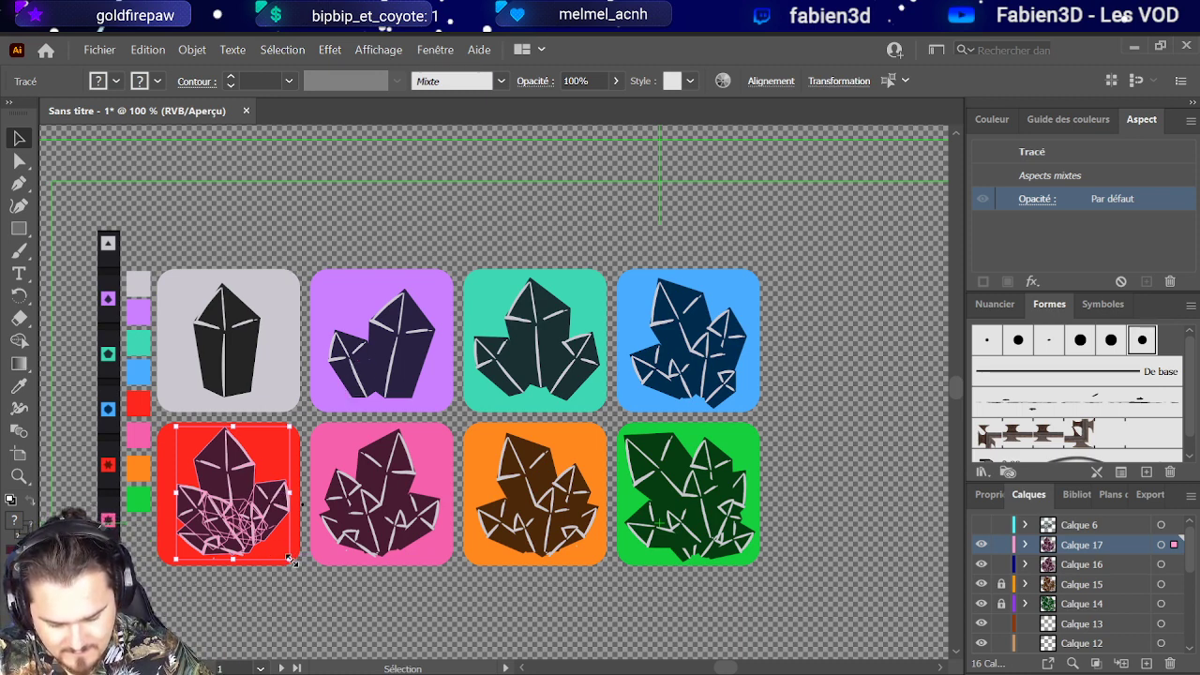
drag(290, 560, 283, 554)
drag(250, 492, 253, 499)
click(834, 416)
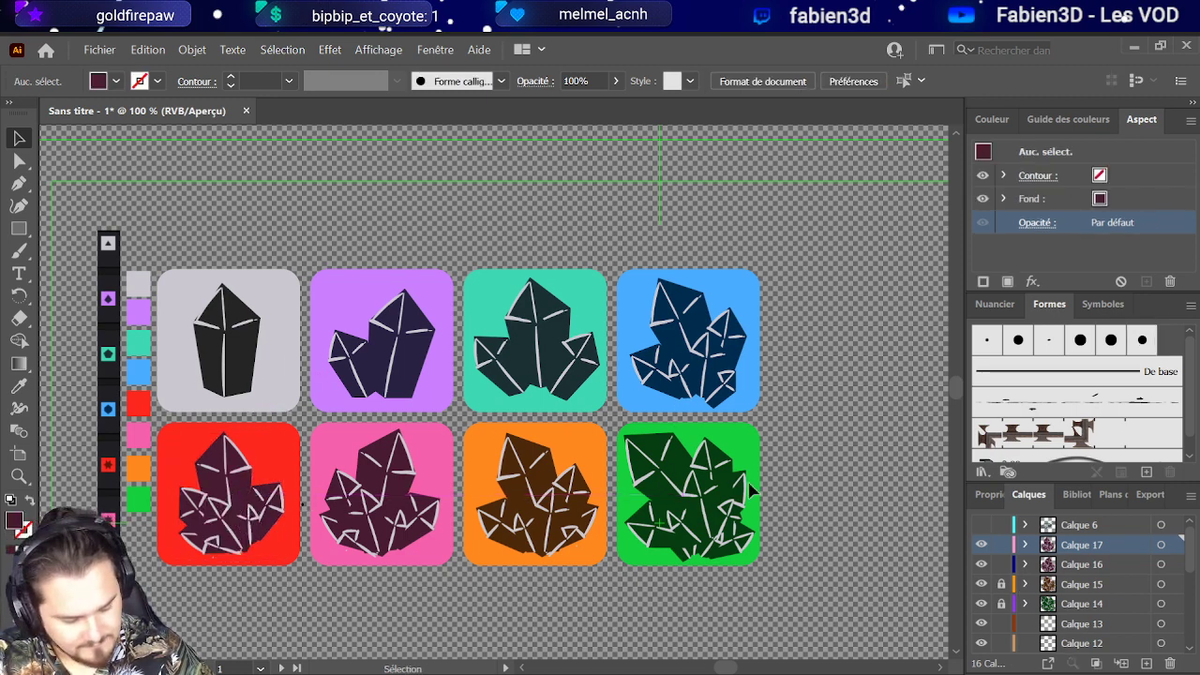
Step: Lock Calque 16 and recolor the red tile's large central crystal dark red with the Eyedropper
click(1001, 563)
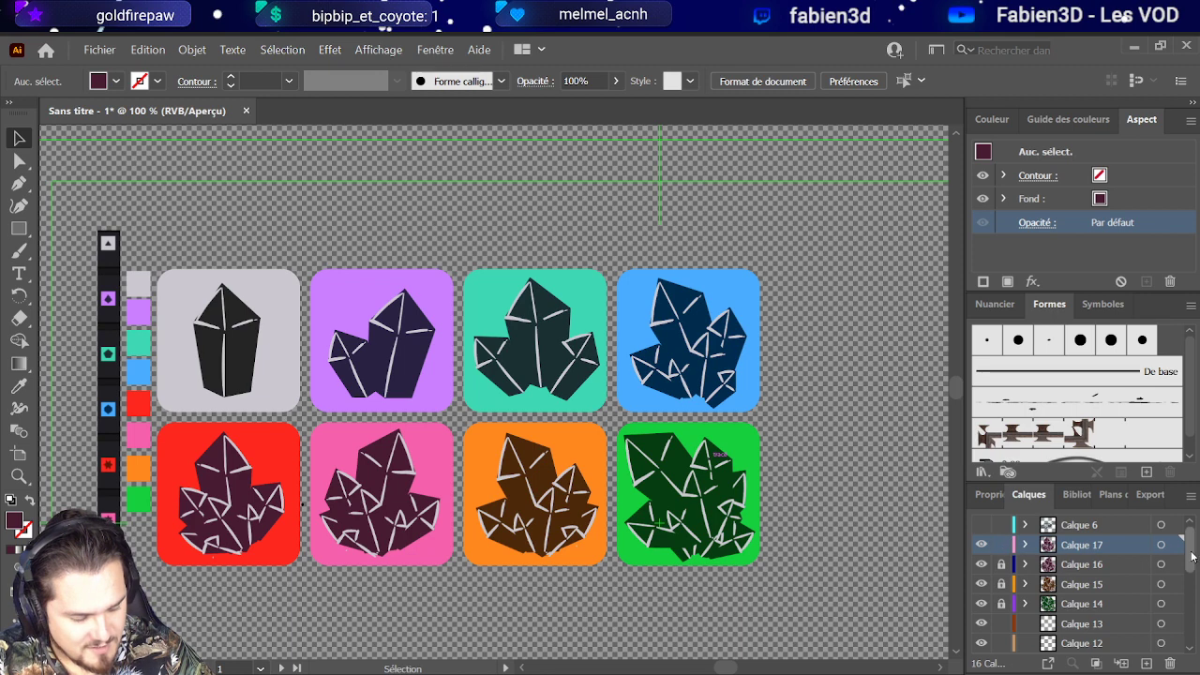
click(1160, 543)
click(199, 455)
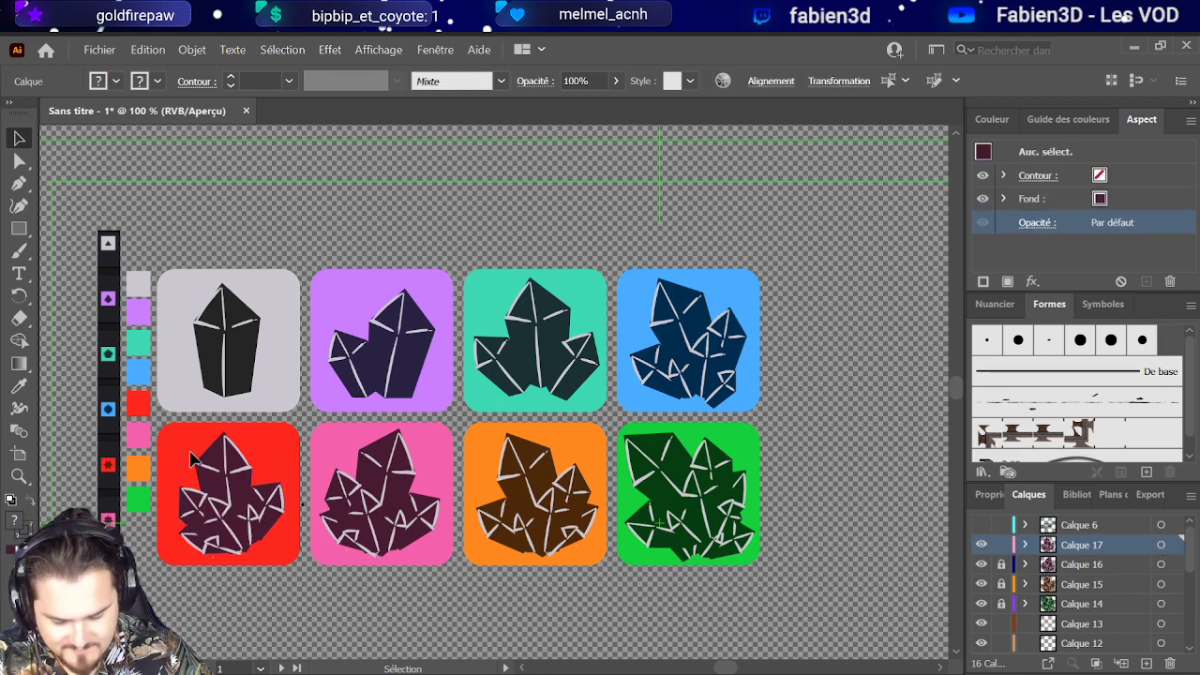
click(253, 489)
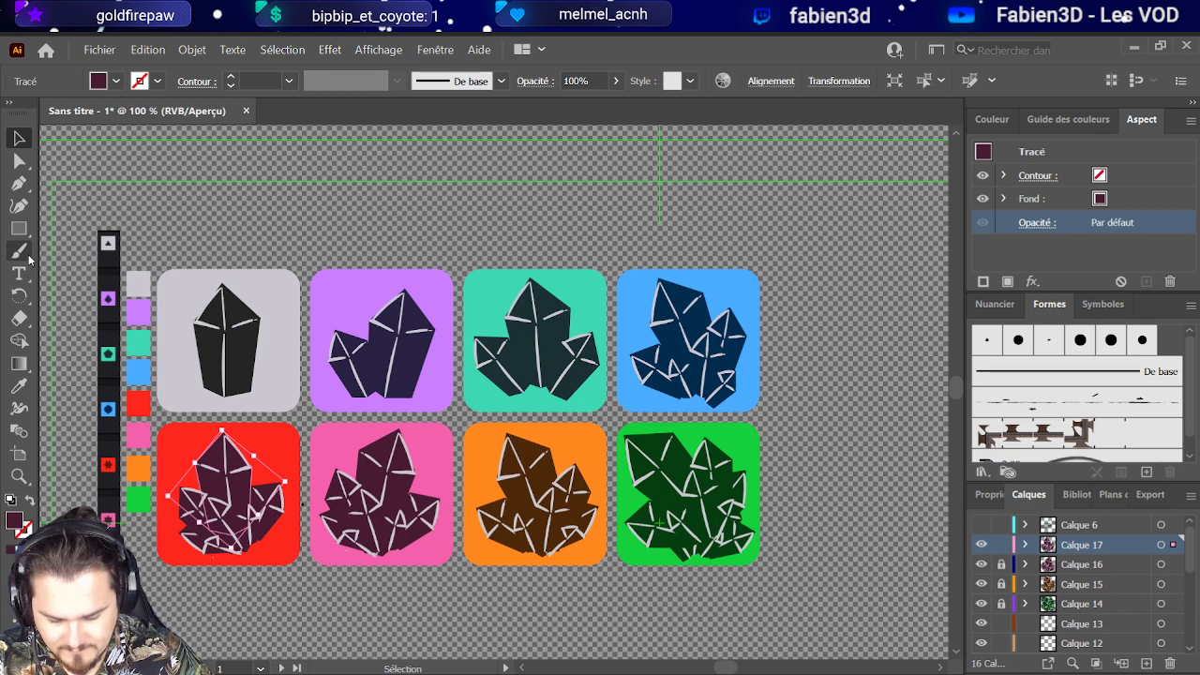
click(18, 387)
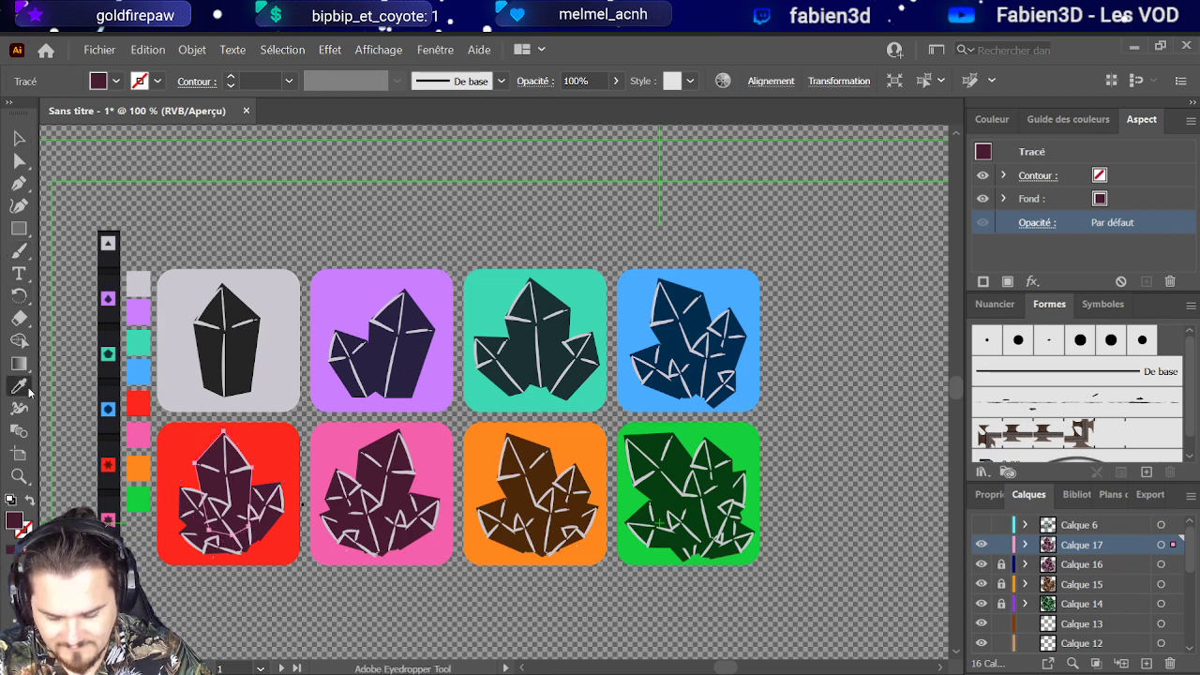
click(109, 463)
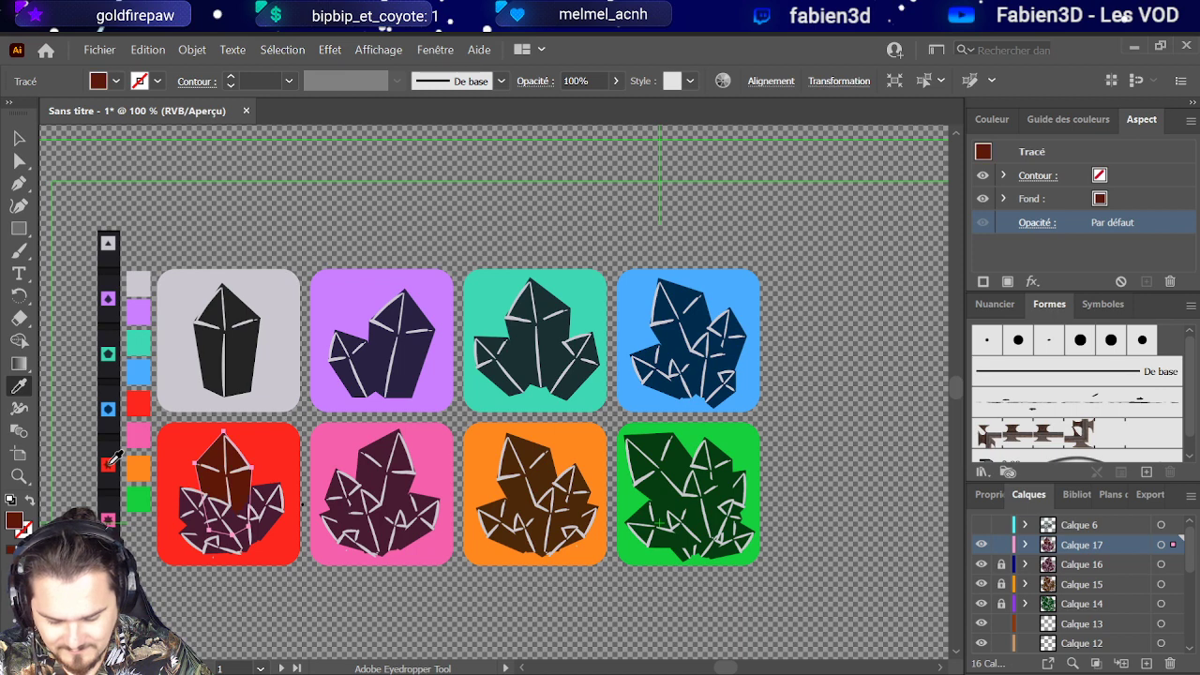
Step: Recolor the remaining smaller crystals on the red tile the same dark red with the Eyedropper
click(19, 139)
click(269, 516)
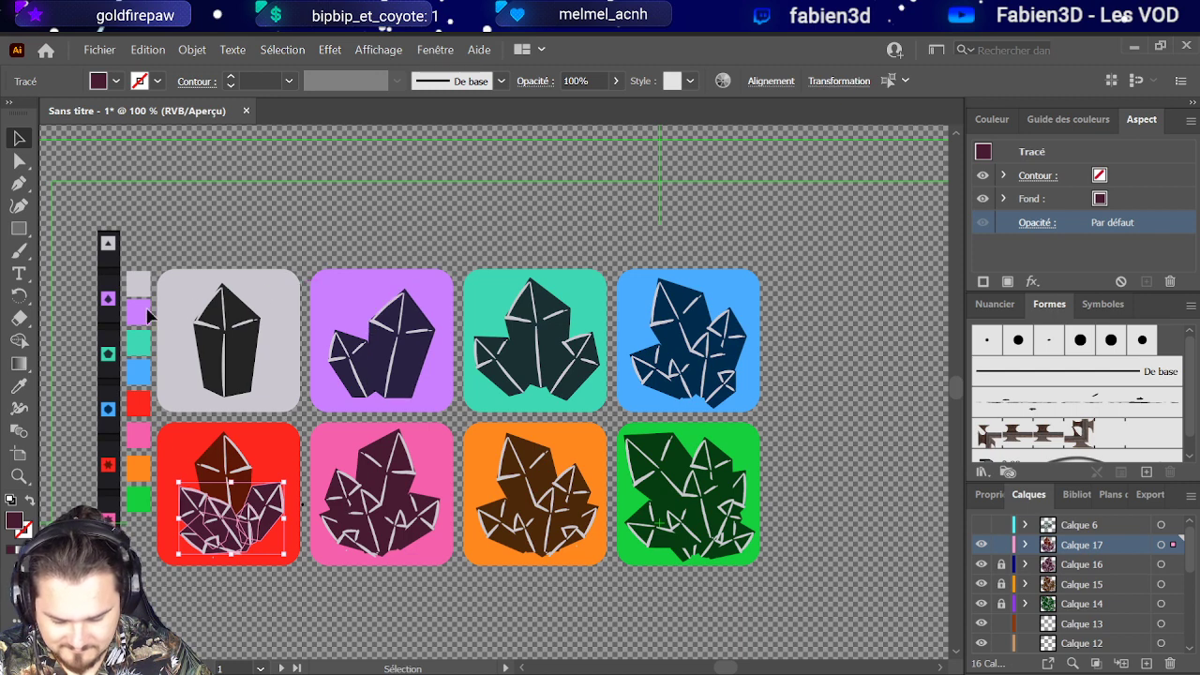
click(31, 386)
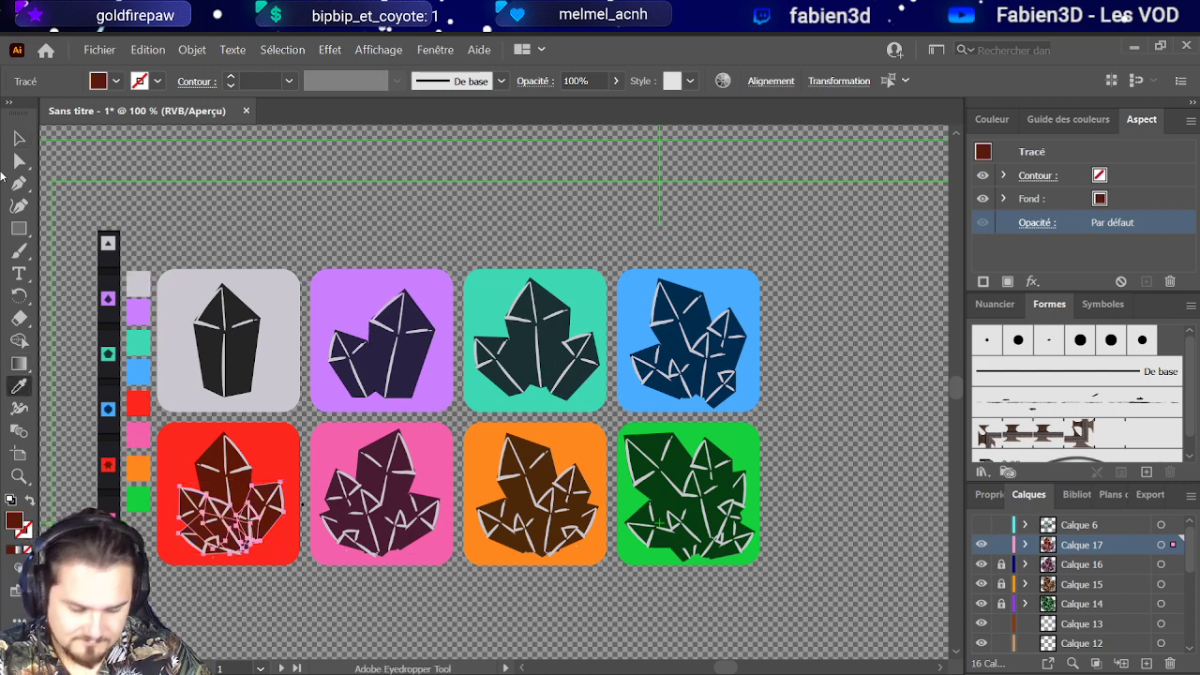
click(18, 137)
click(344, 225)
scroll(562, 352, down, 2)
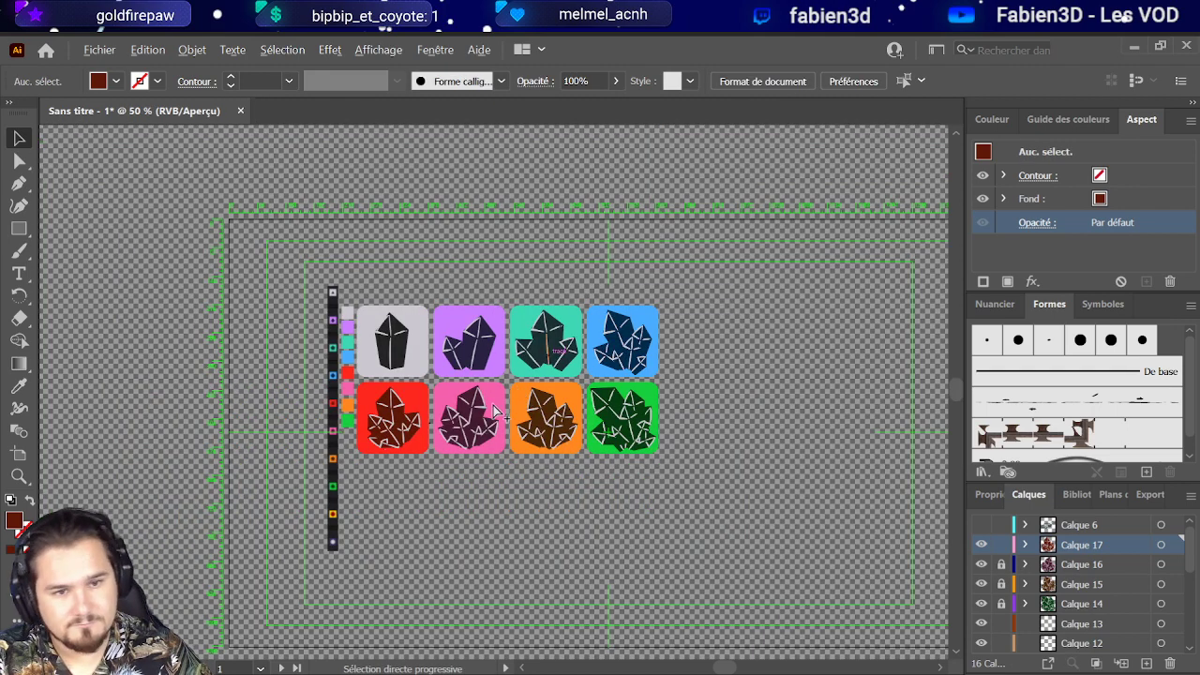
scroll(420, 404, up, 2)
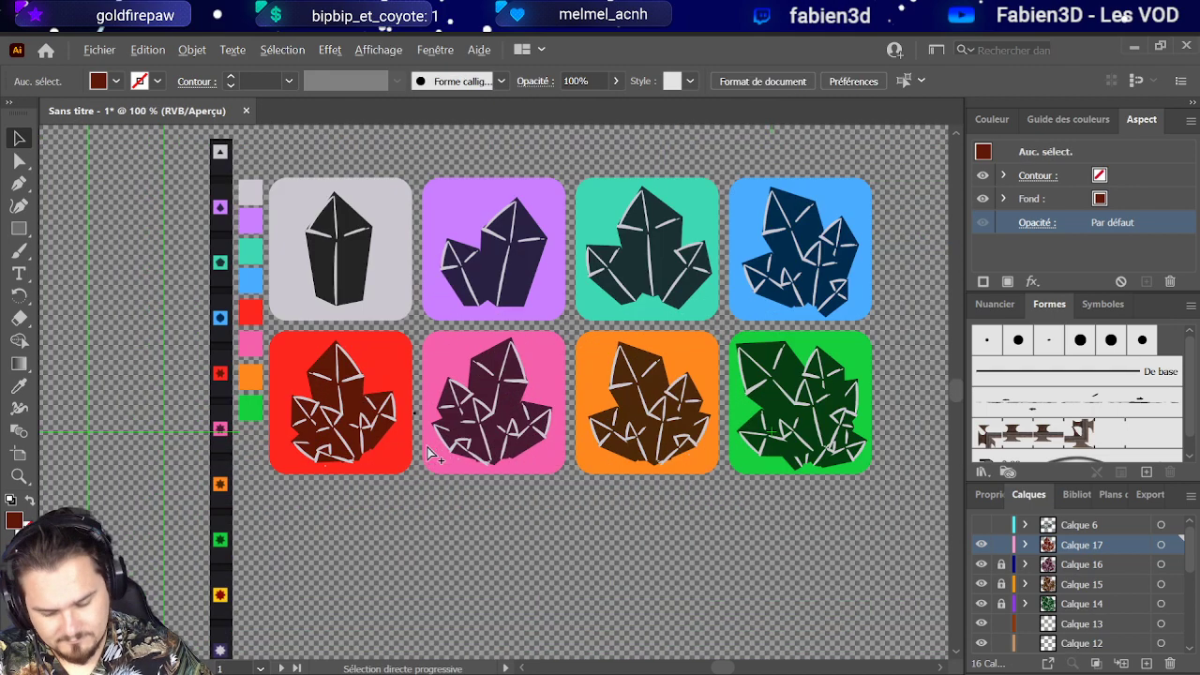
Step: Lock the layers Calque 10, 11, 9, 7, 8 and 4, and collapse Calque 4
click(357, 373)
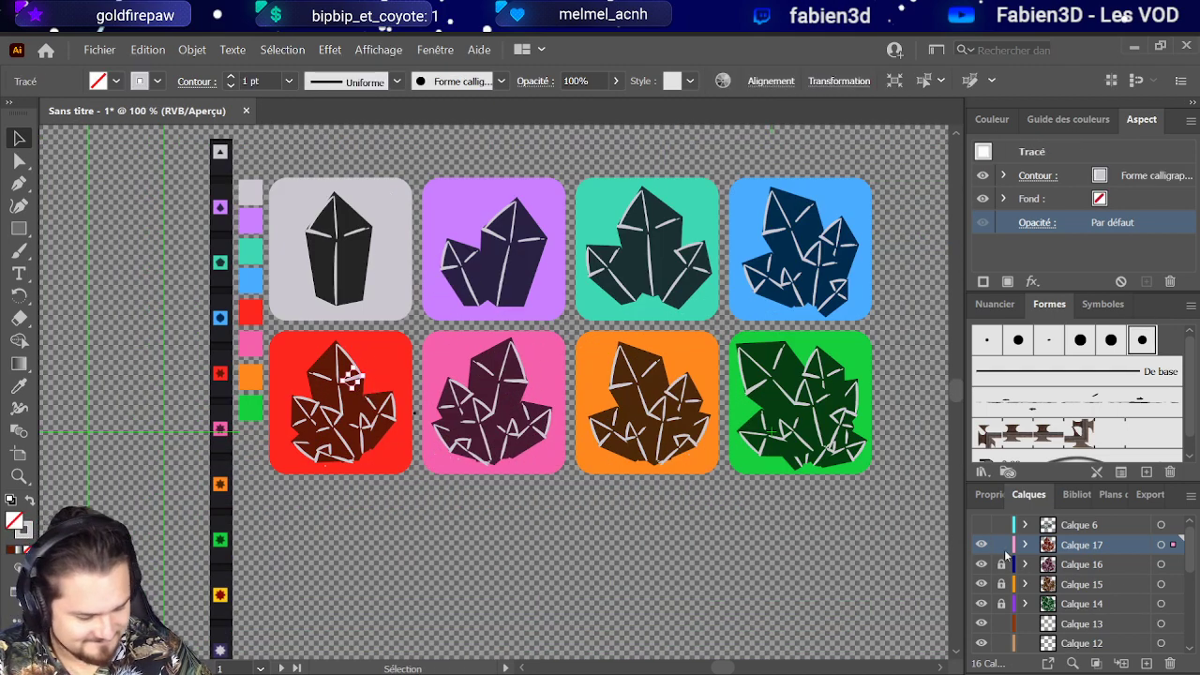
scroll(1005, 634, down, 2)
click(1001, 604)
click(1001, 623)
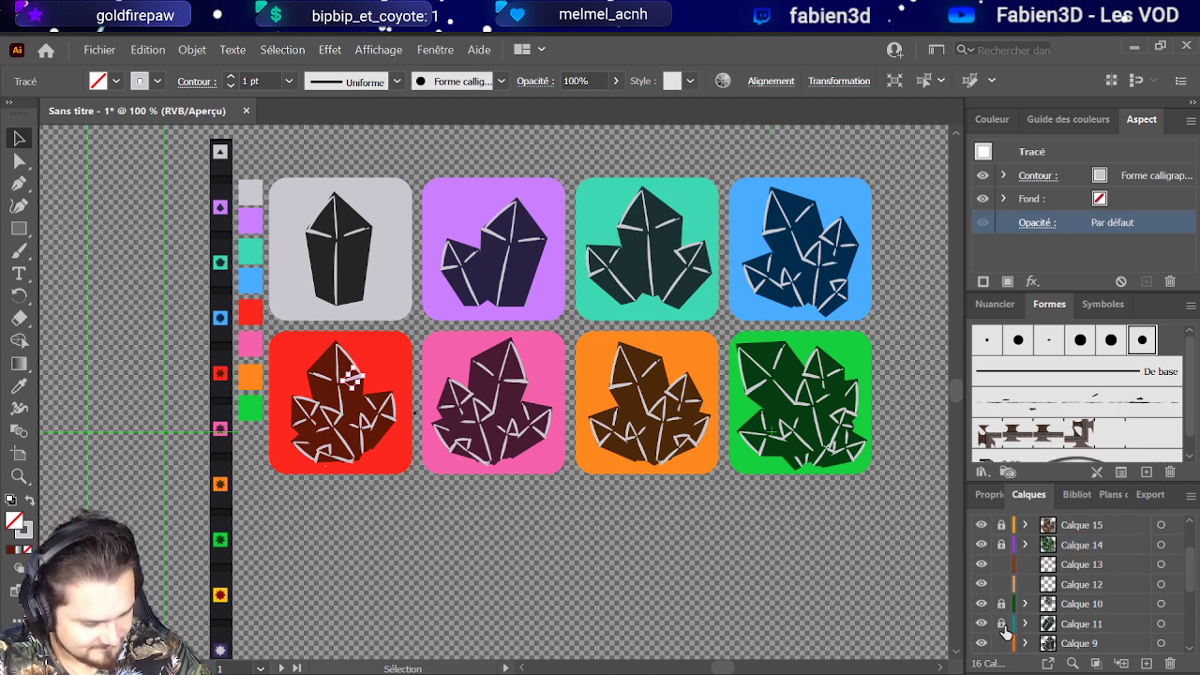
scroll(1005, 626, down, 2)
click(1002, 584)
click(1000, 604)
click(1001, 623)
scroll(1003, 623, down, 2)
click(1002, 584)
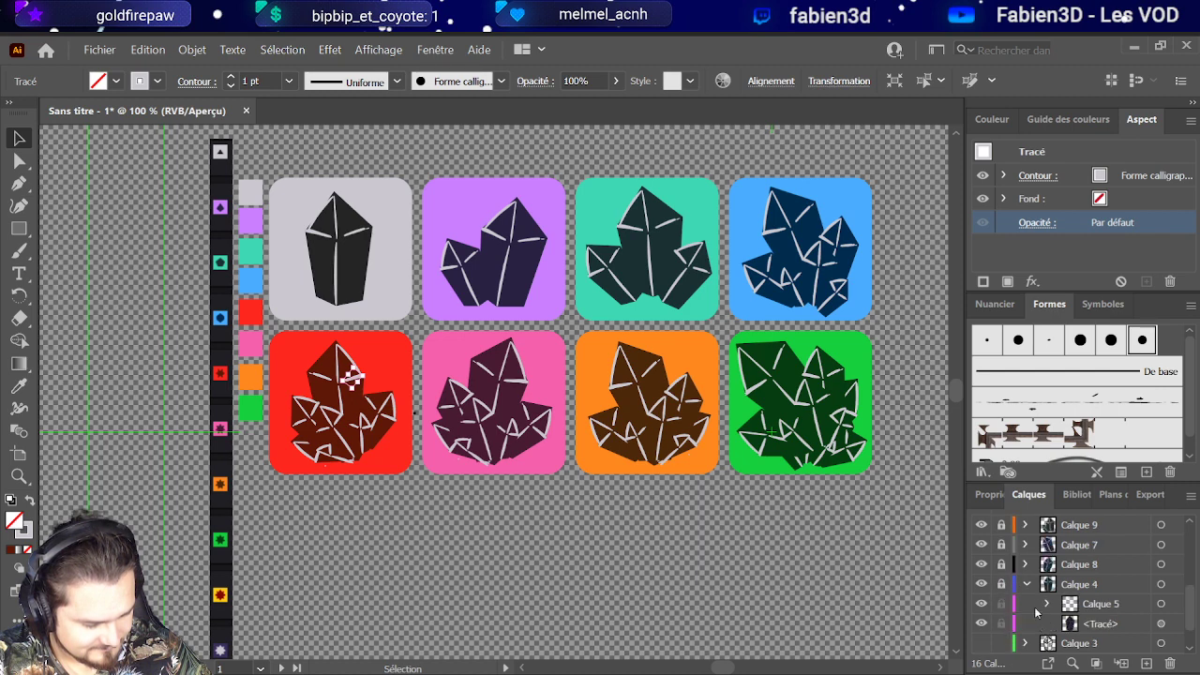
click(1026, 584)
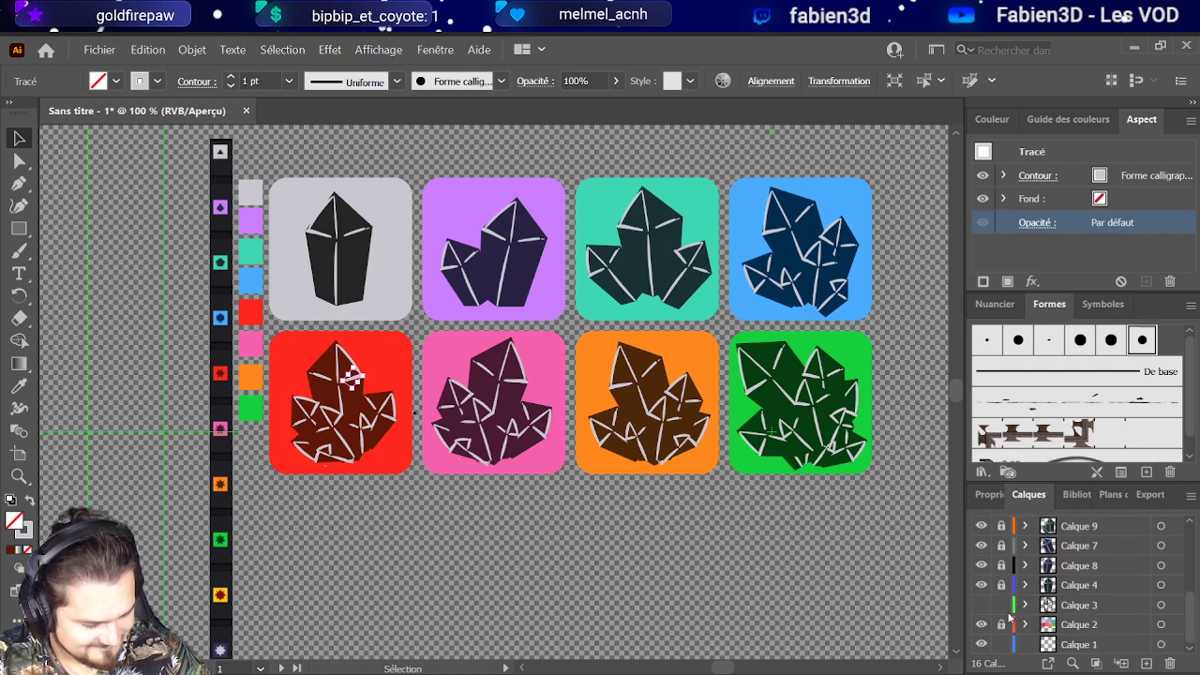
scroll(1012, 591, up, 6)
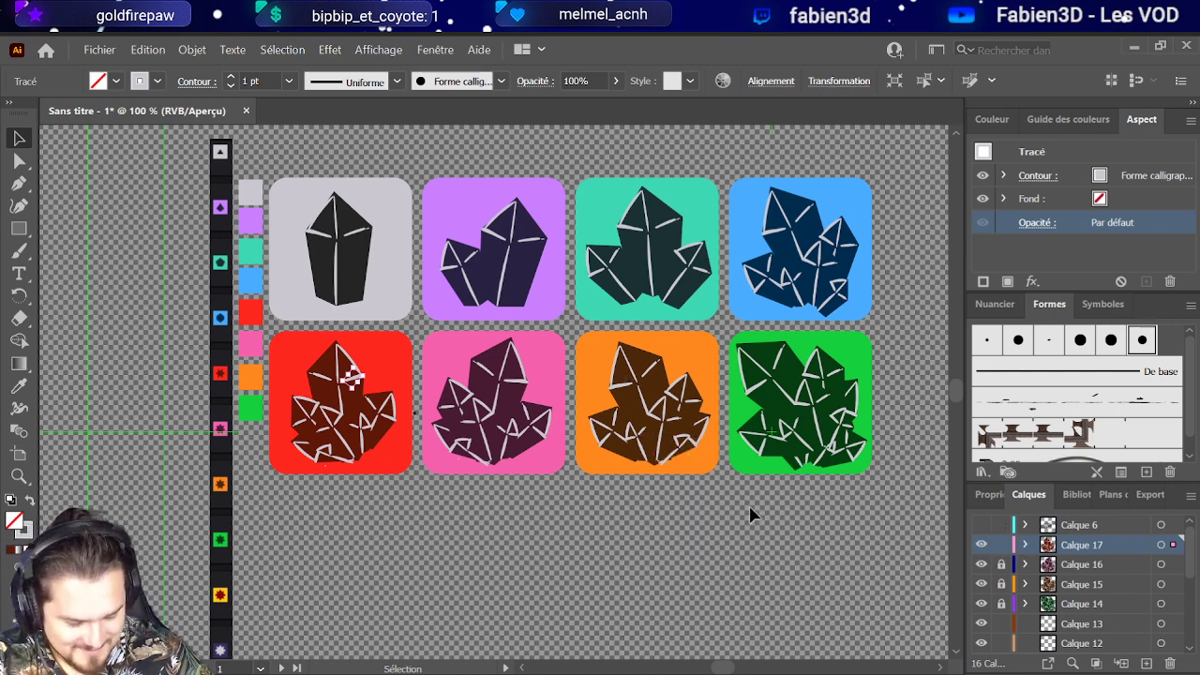
Step: Try to recolor all highlight strokes on the red tile by sampling the red swatch with the Eyedropper, and undo it
drag(327, 379, 296, 380)
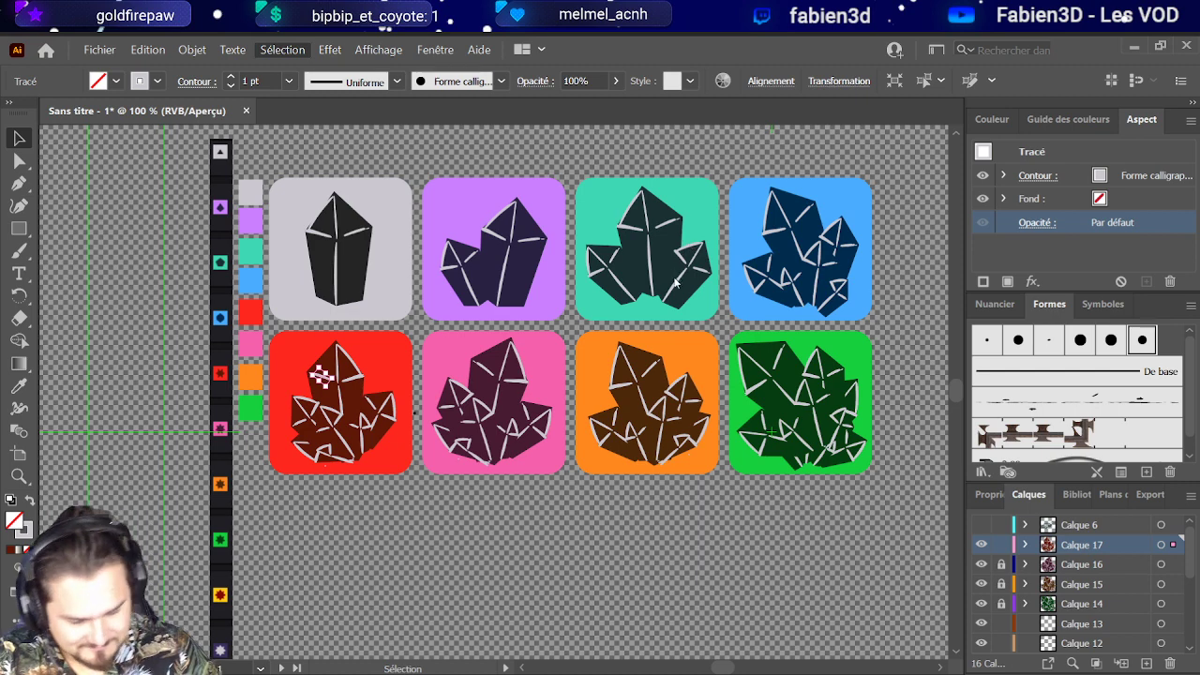
key(ctrl+a)
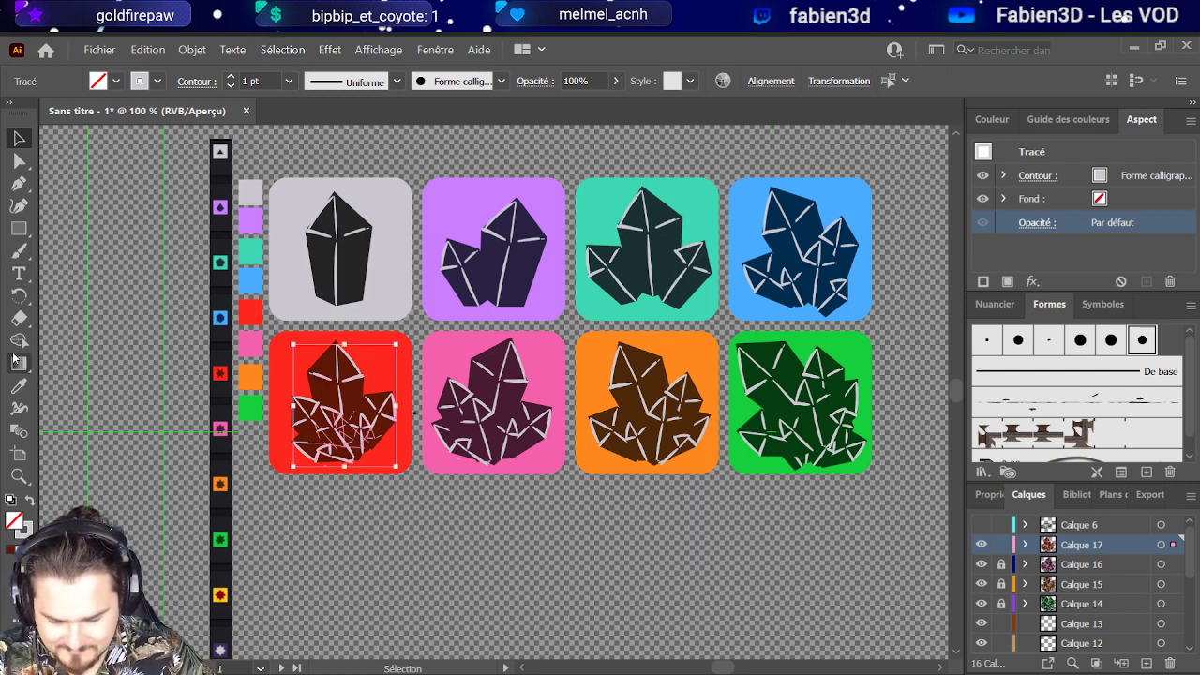
key(i)
click(254, 313)
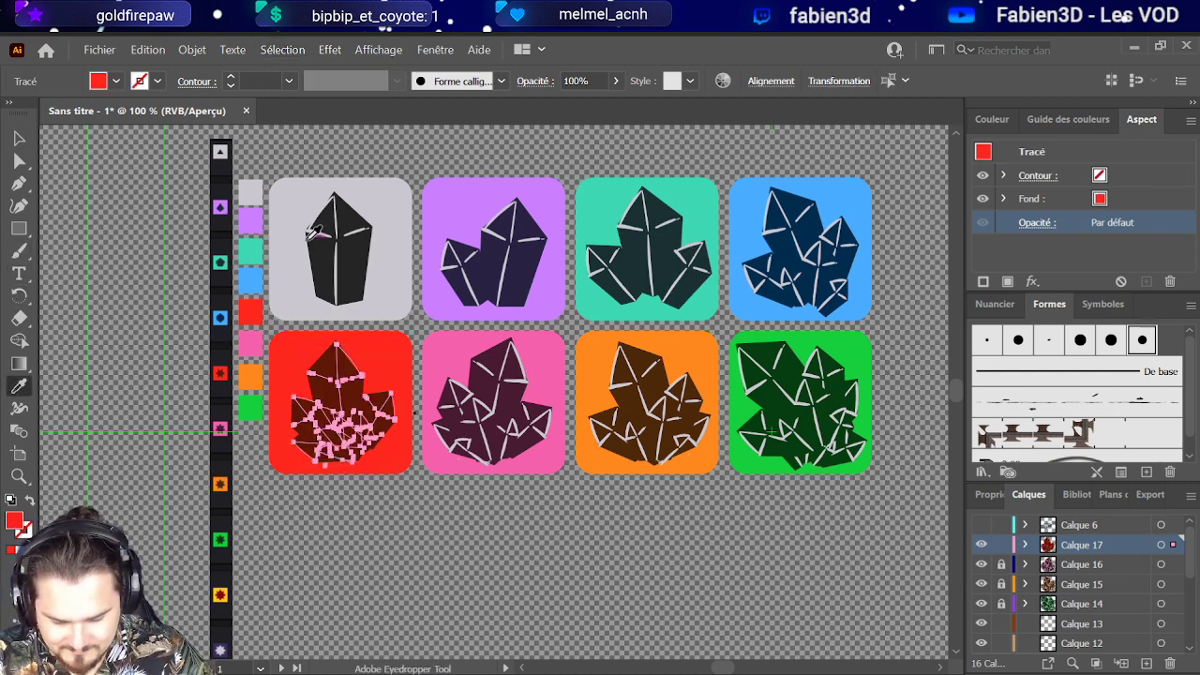
key(v)
key(ctrl+z)
key(i)
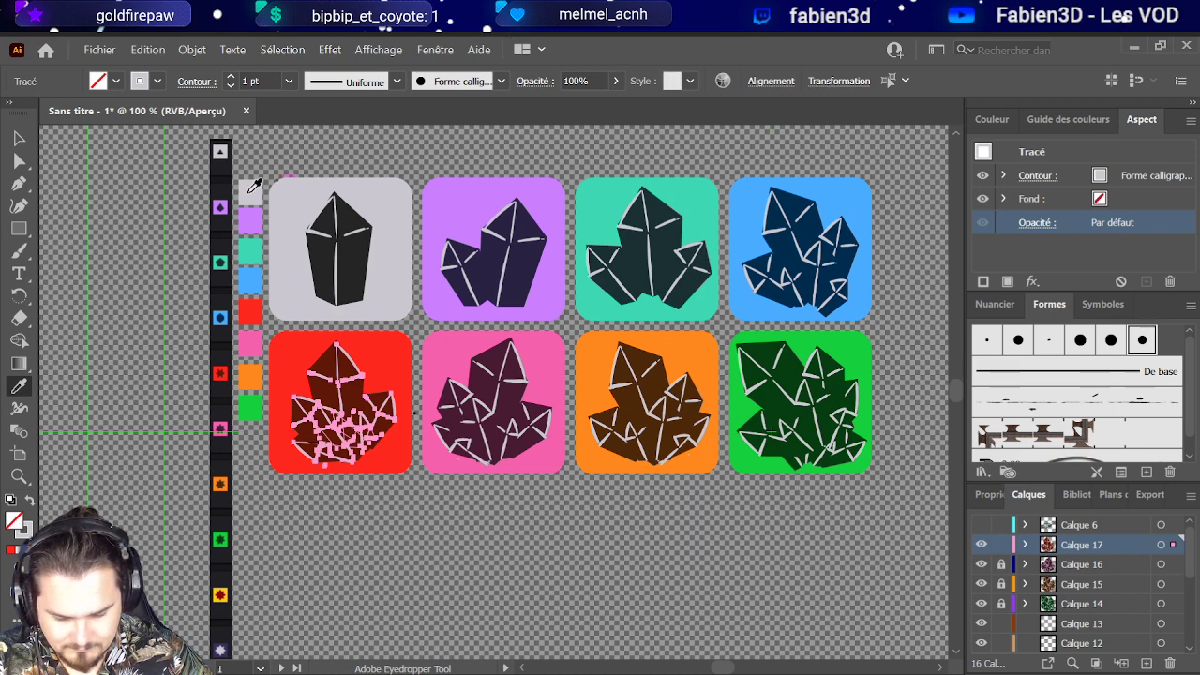
click(18, 138)
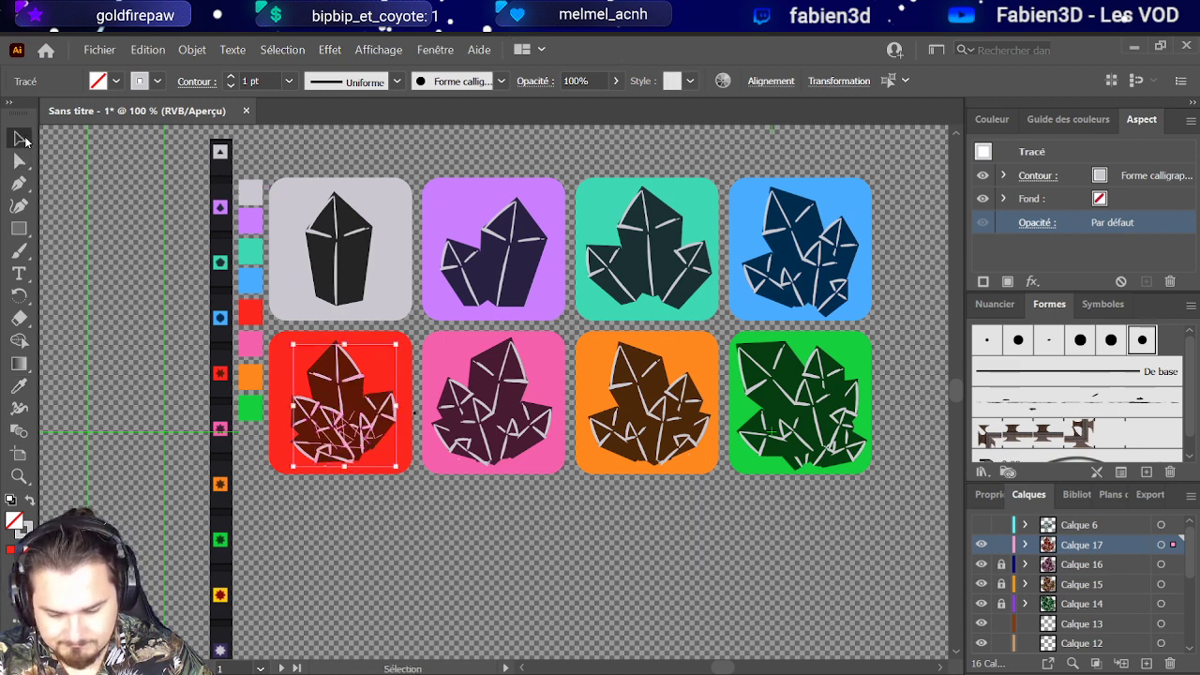
click(258, 317)
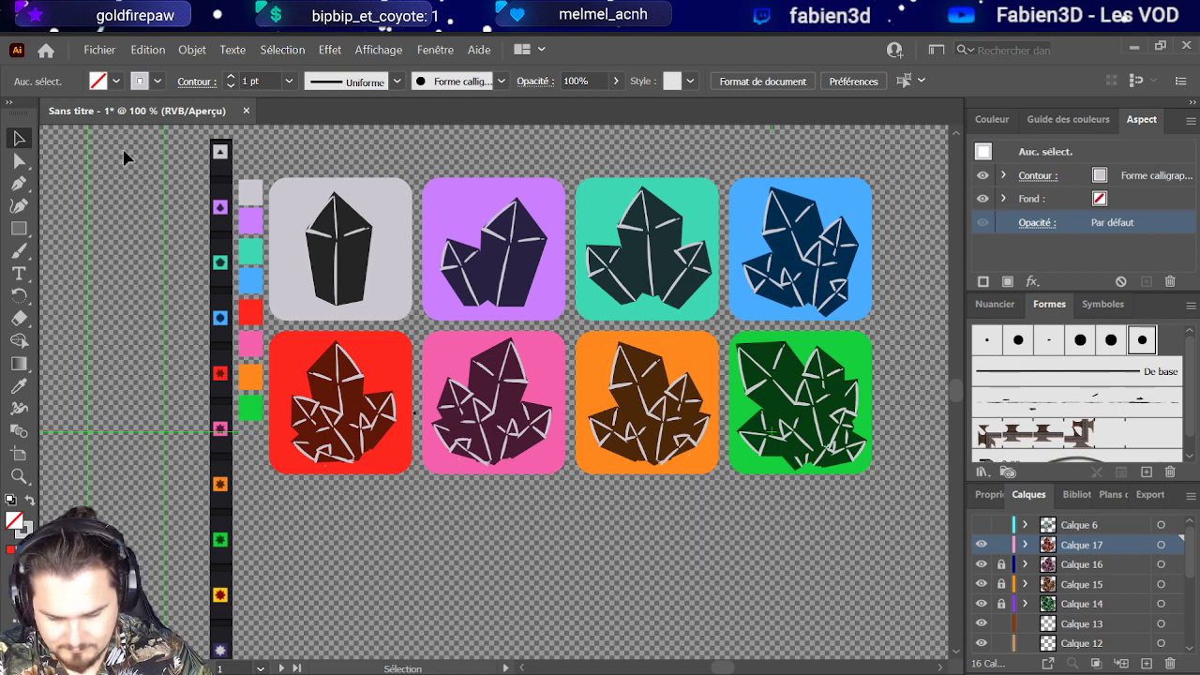
Step: Unlock Calque 2 and duplicate the column of eight color swatches to the other side of the dark icon strip
scroll(982, 577, down, 5)
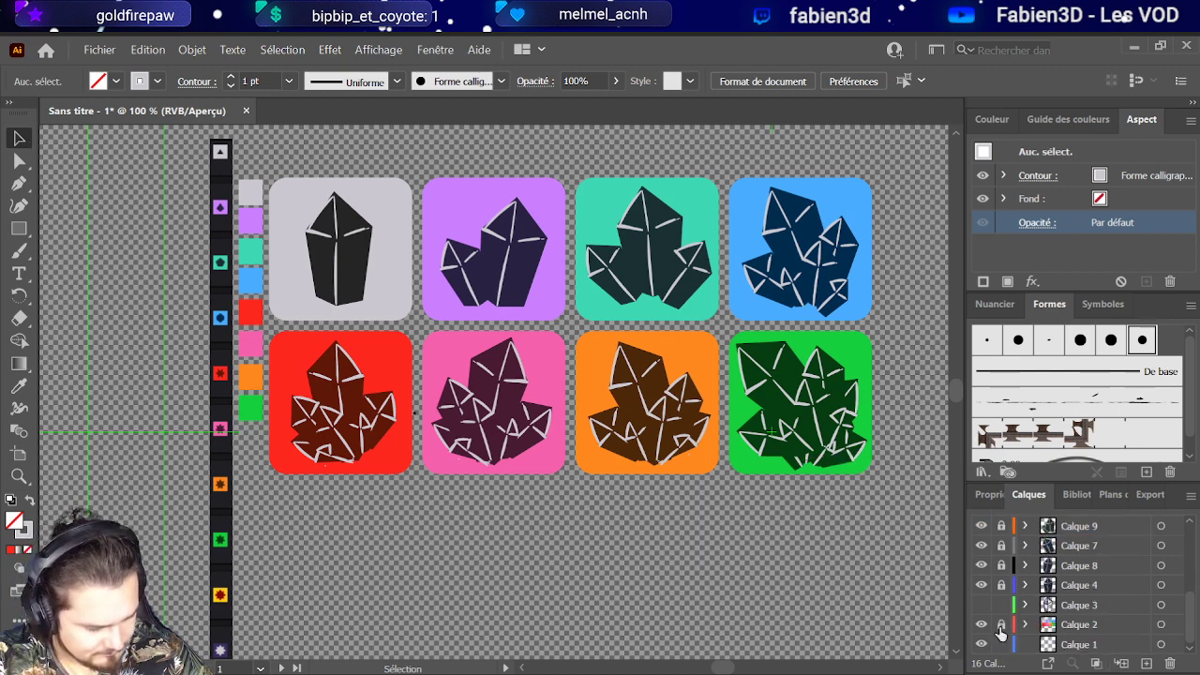
drag(258, 433, 253, 184)
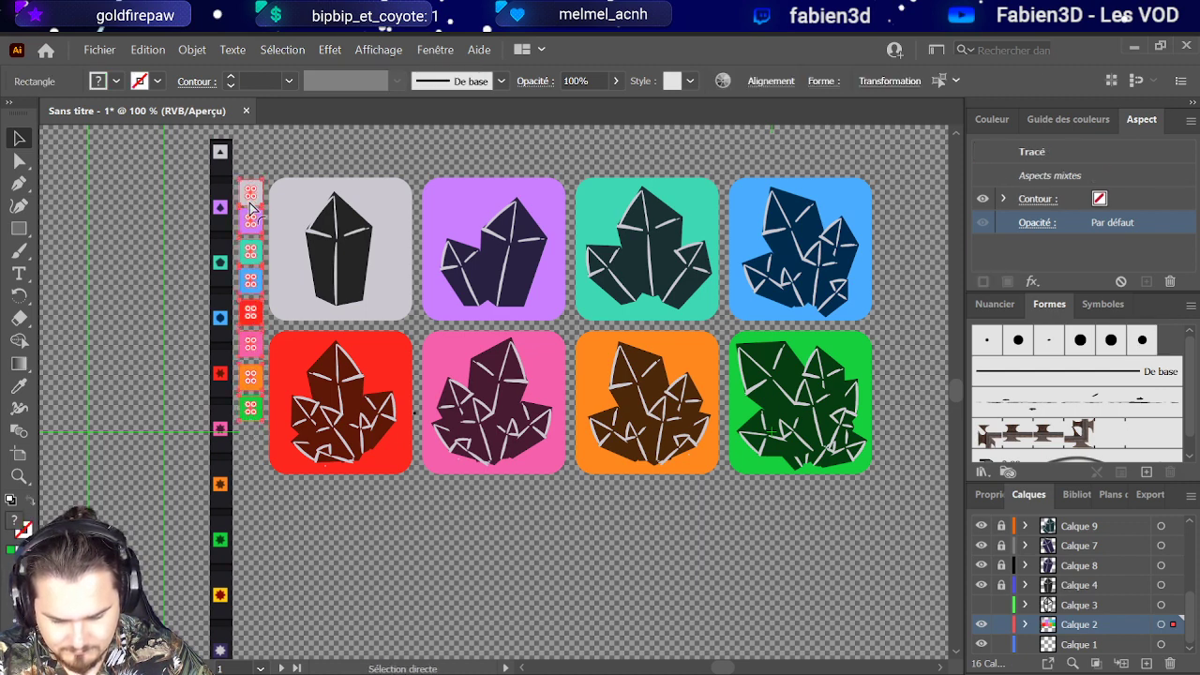
drag(272, 272, 177, 238)
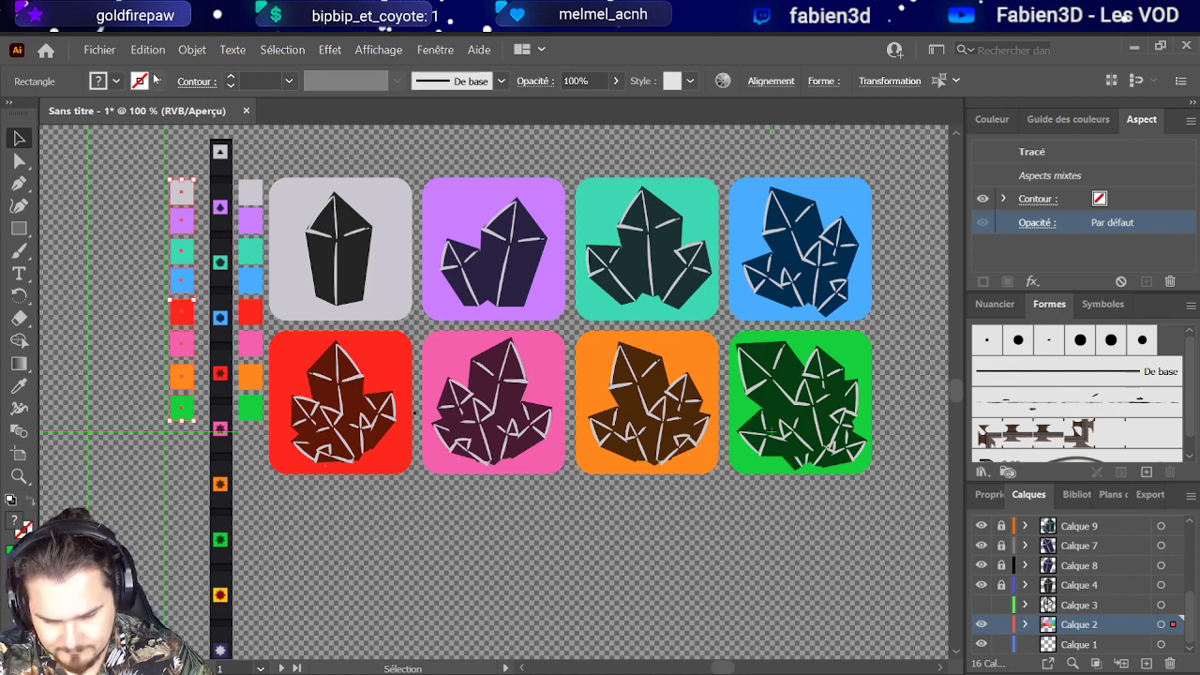
click(192, 137)
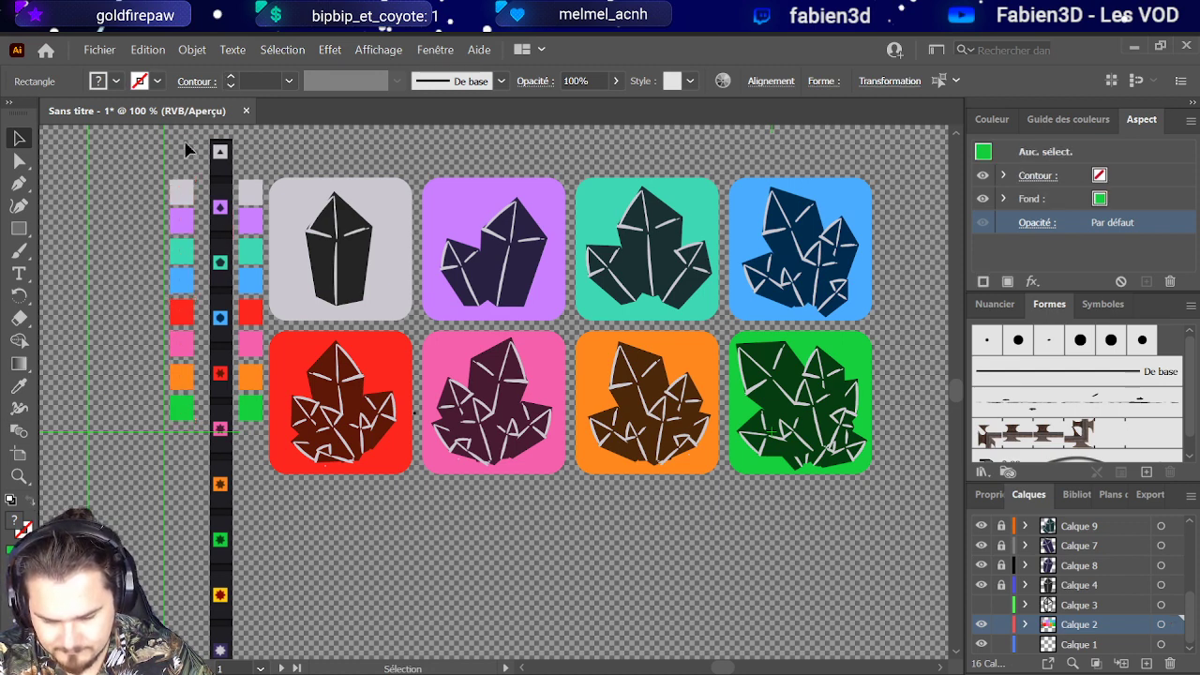
click(182, 192)
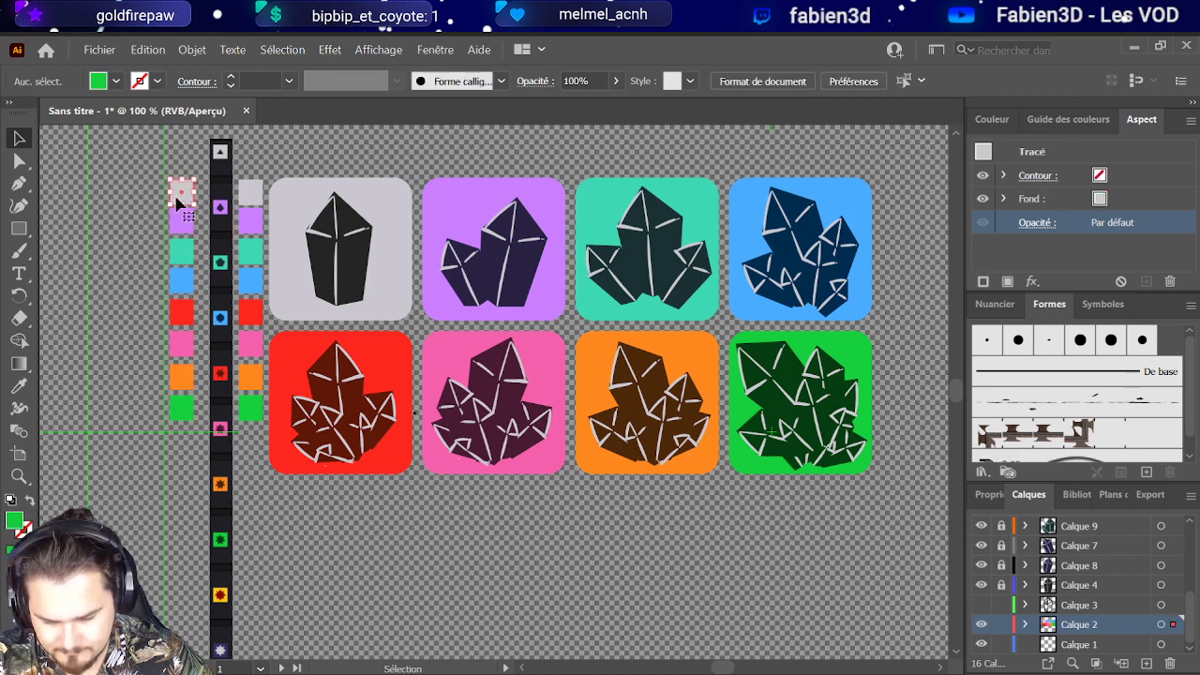
Step: Swap the fill and stroke of the duplicated light grey swatch, leaving it with a 1 pt grey outline and no fill
click(31, 501)
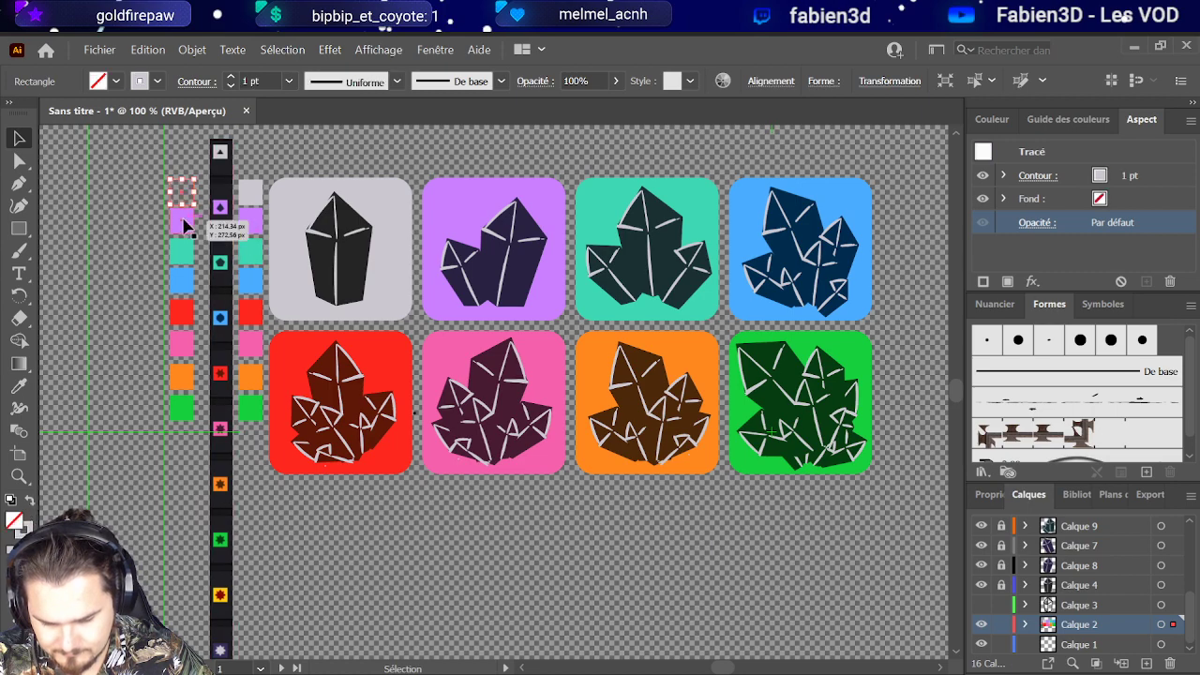
scroll(171, 205, up, 3)
scroll(171, 205, down, 3)
scroll(171, 205, up, 2)
scroll(171, 205, down, 1)
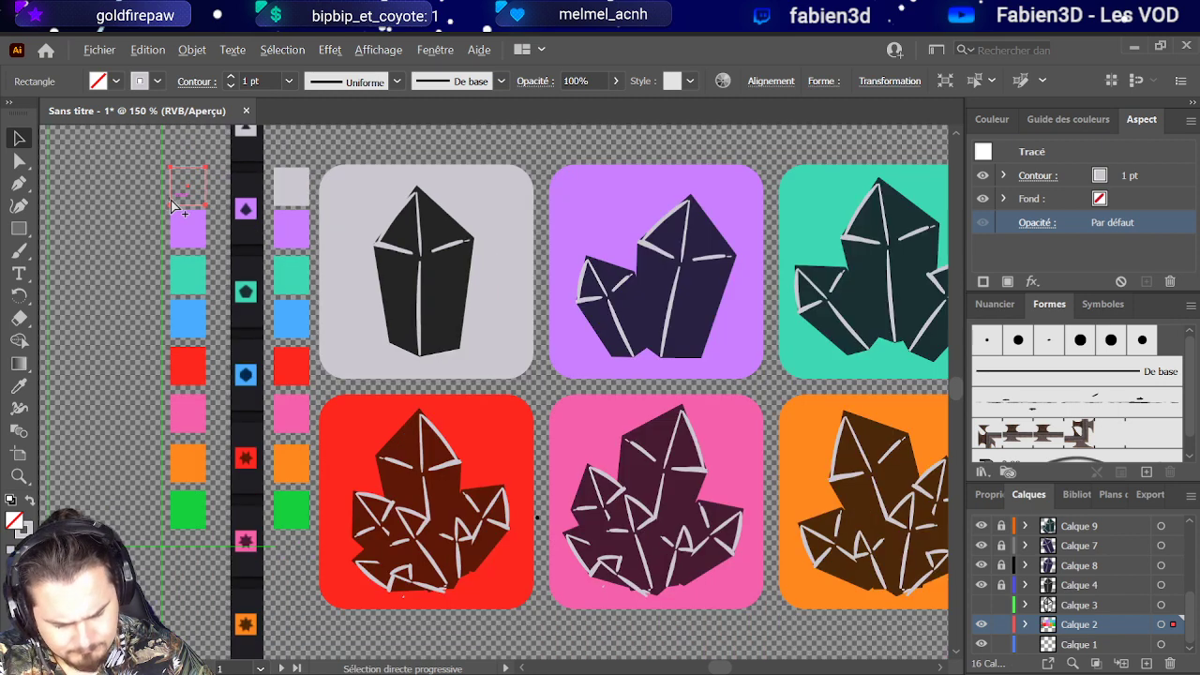
Step: Try to select all the light highlight strokes on the red tile's crystals at once, and clear the selection
click(425, 452)
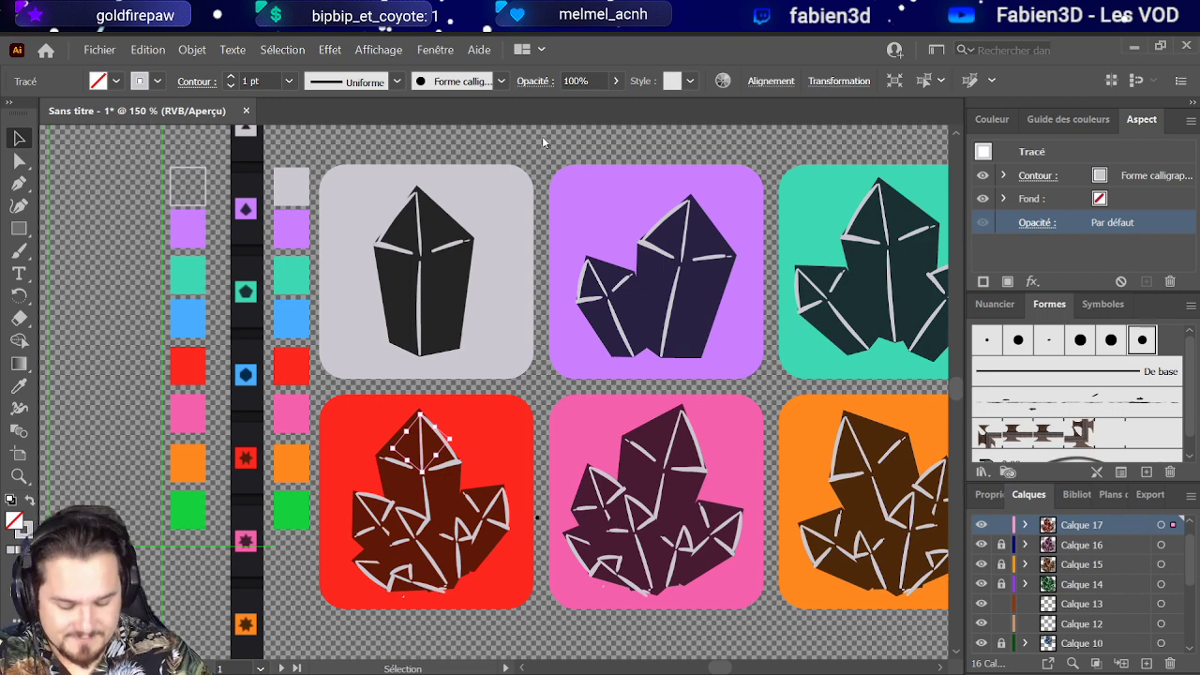
click(450, 459)
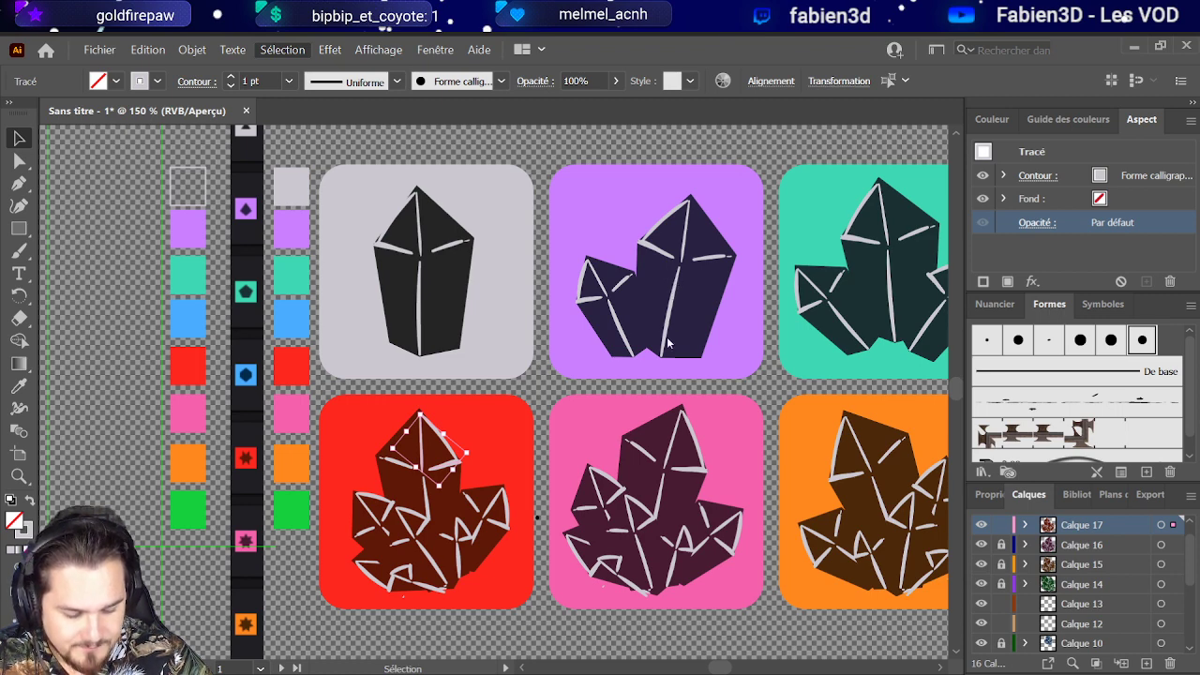
key(ctrl+a)
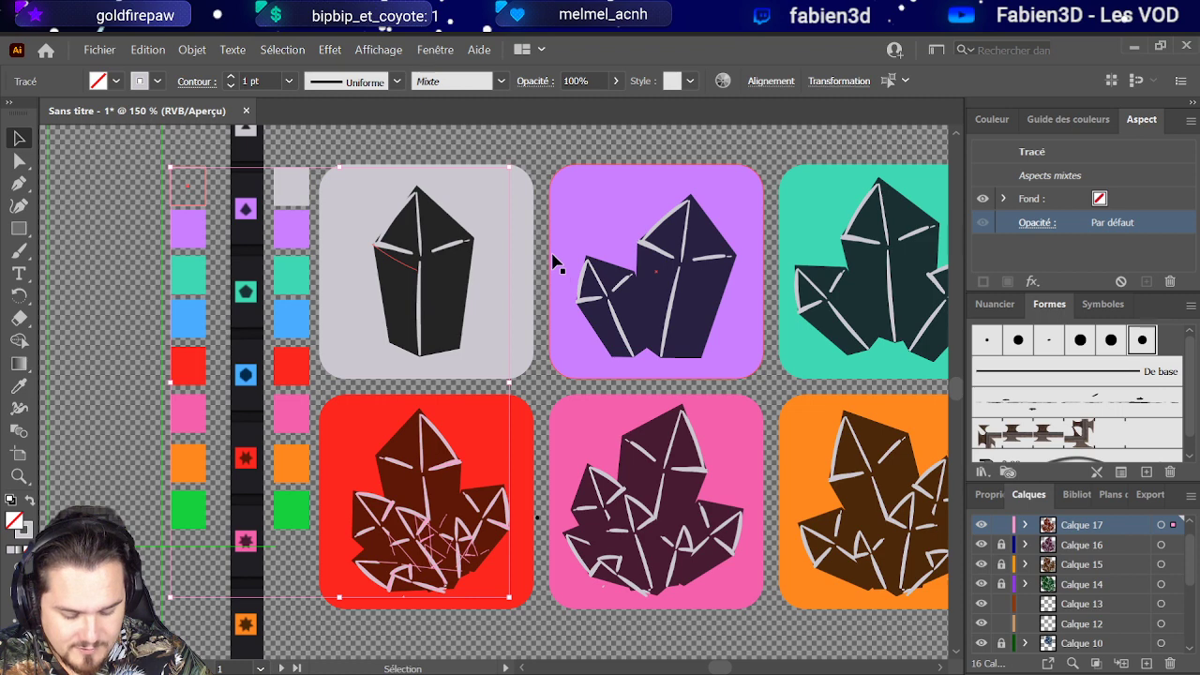
click(549, 166)
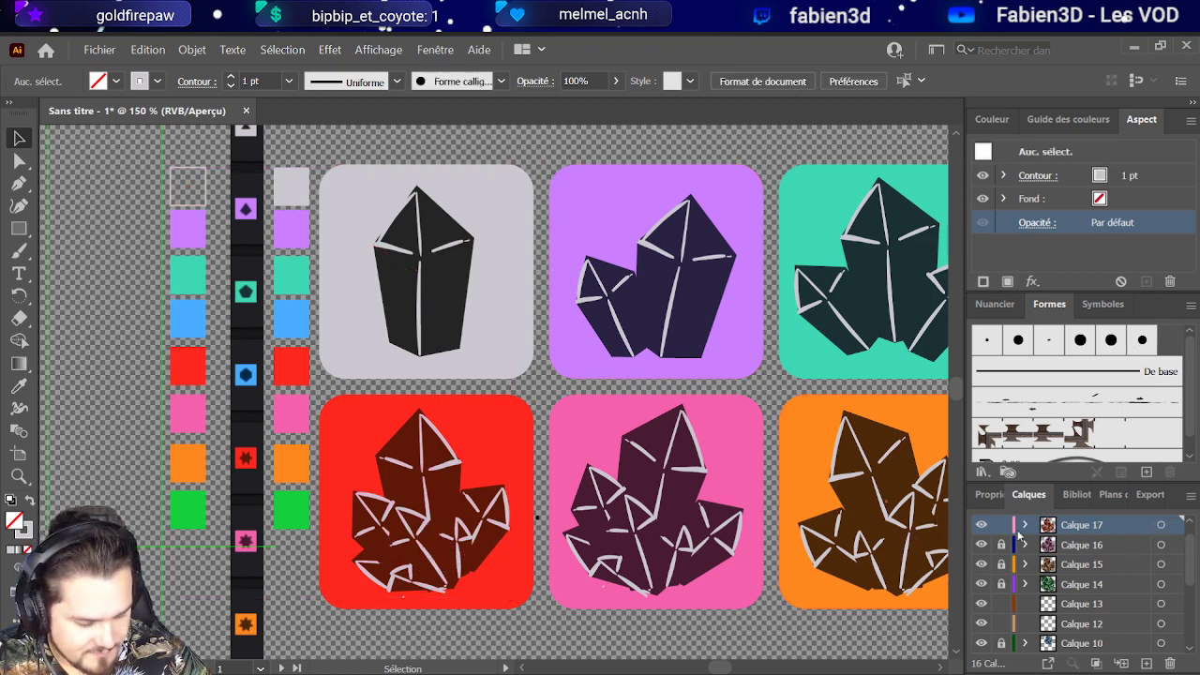
click(452, 469)
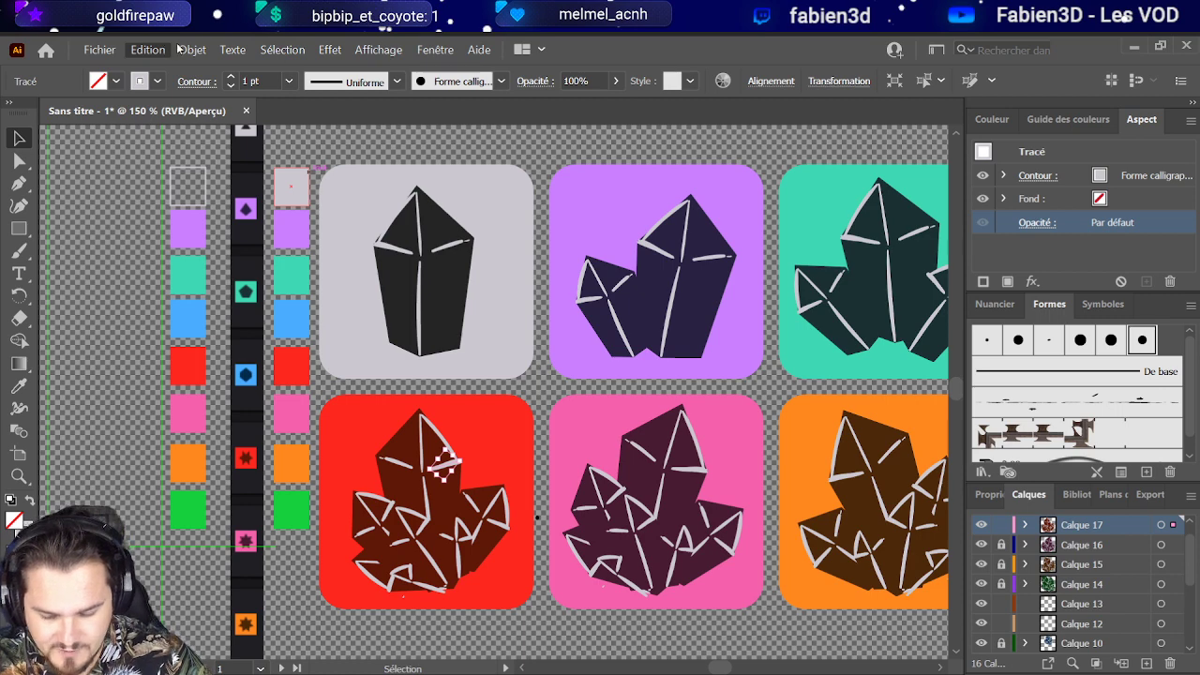
click(68, 188)
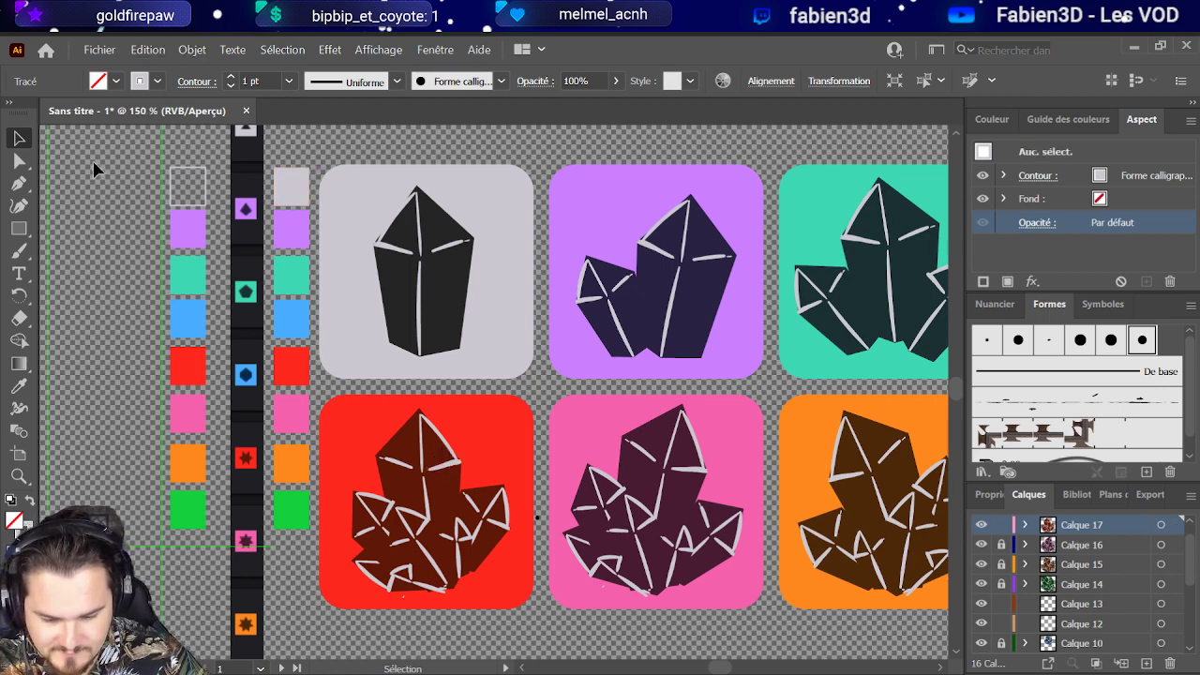
click(448, 444)
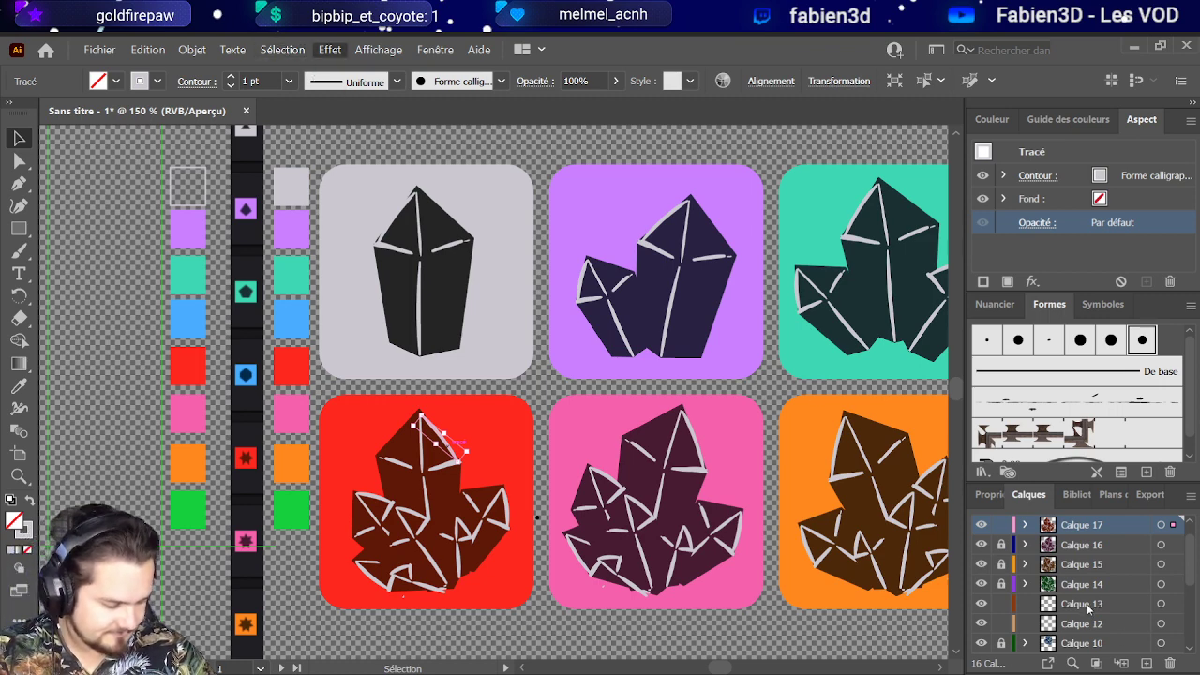
key(ctrl+shift+a)
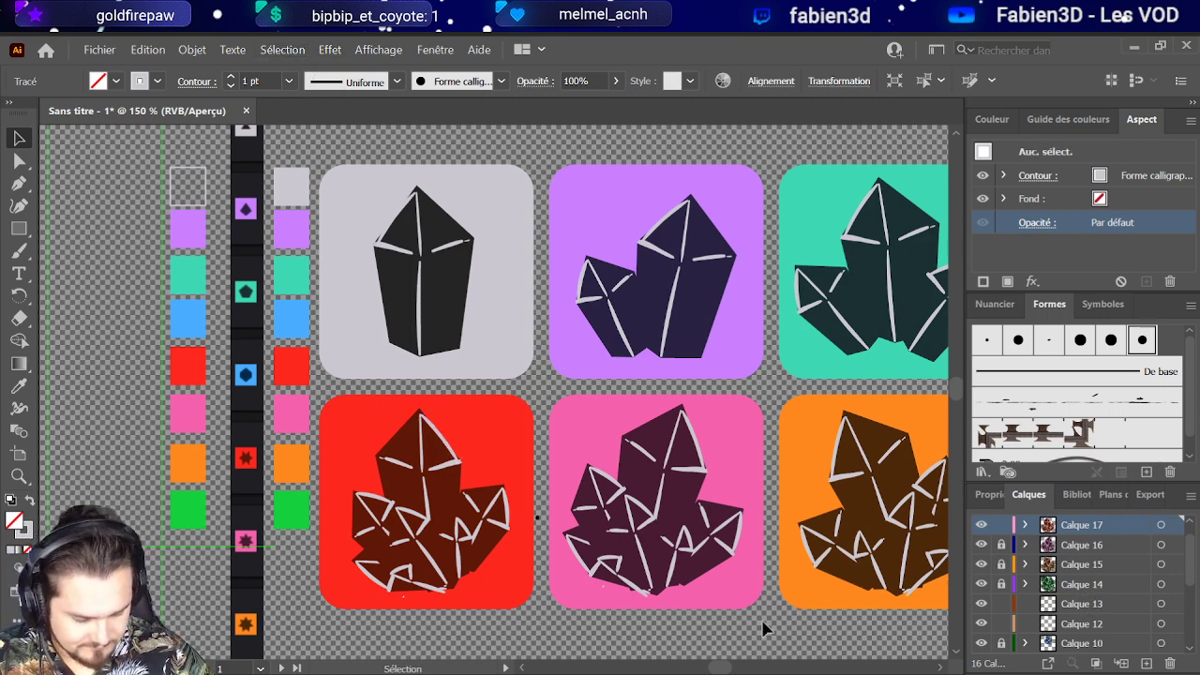
Step: Create a new empty layer directly above Calque 17
scroll(586, 580, down, 1)
scroll(587, 580, down, 2)
scroll(564, 572, up, 1)
scroll(600, 572, down, 1)
scroll(634, 571, up, 1)
scroll(637, 574, up, 1)
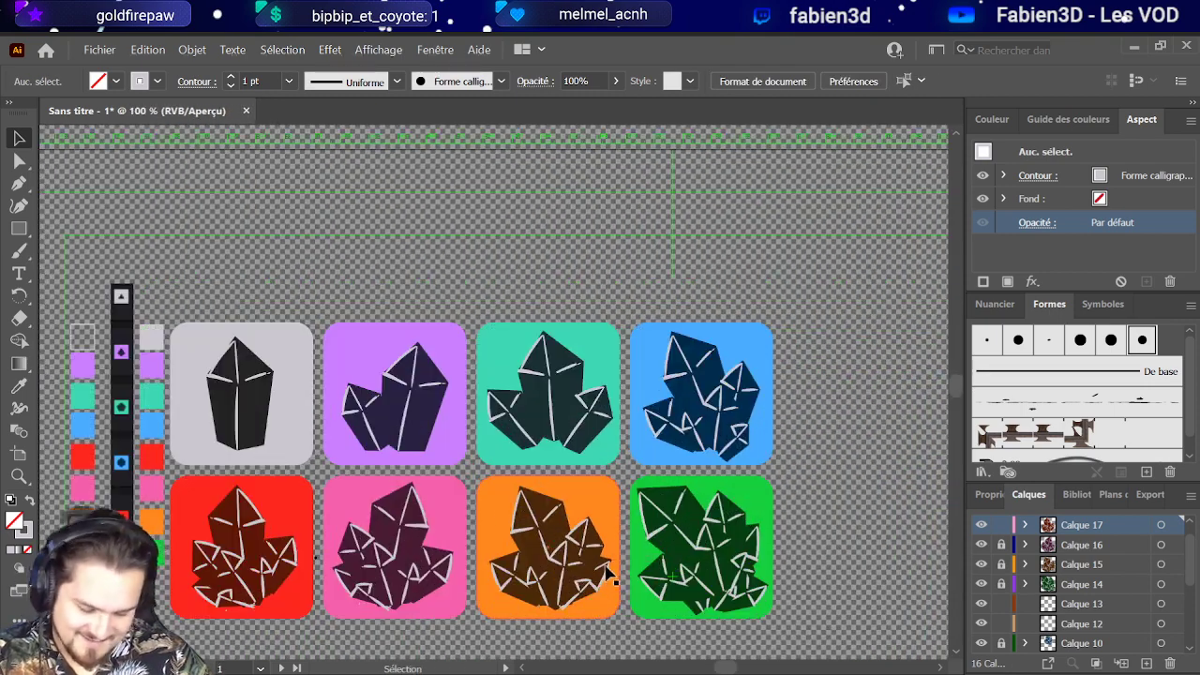
scroll(1096, 545, up, 1)
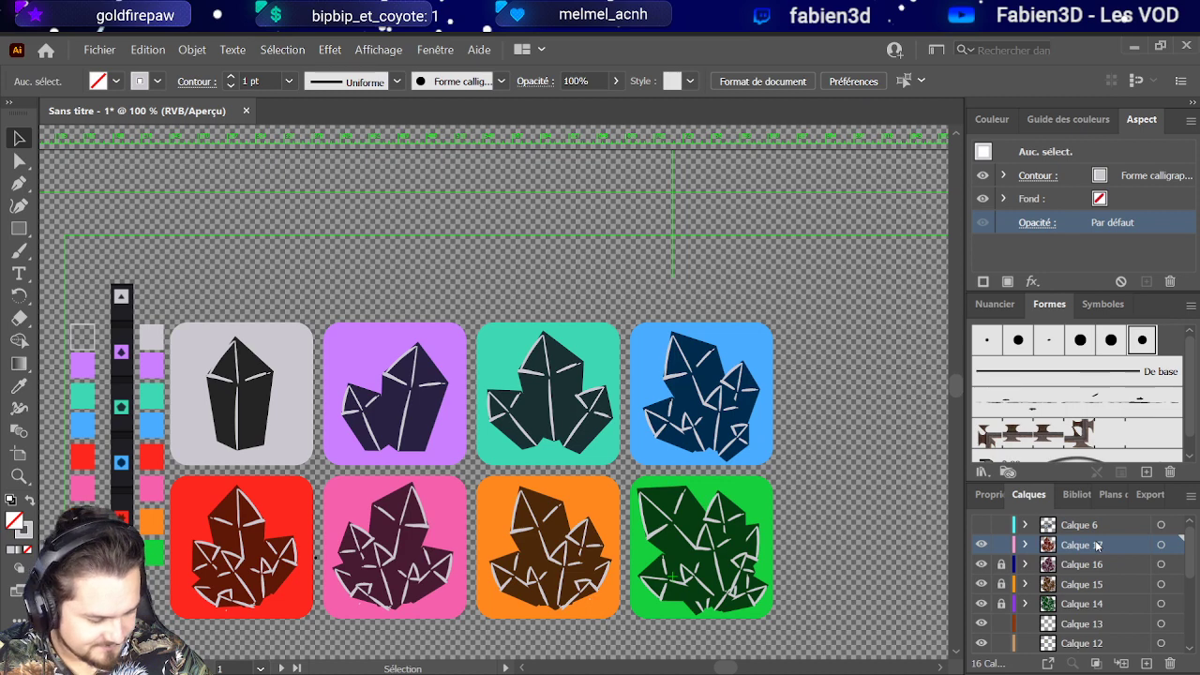
click(1146, 662)
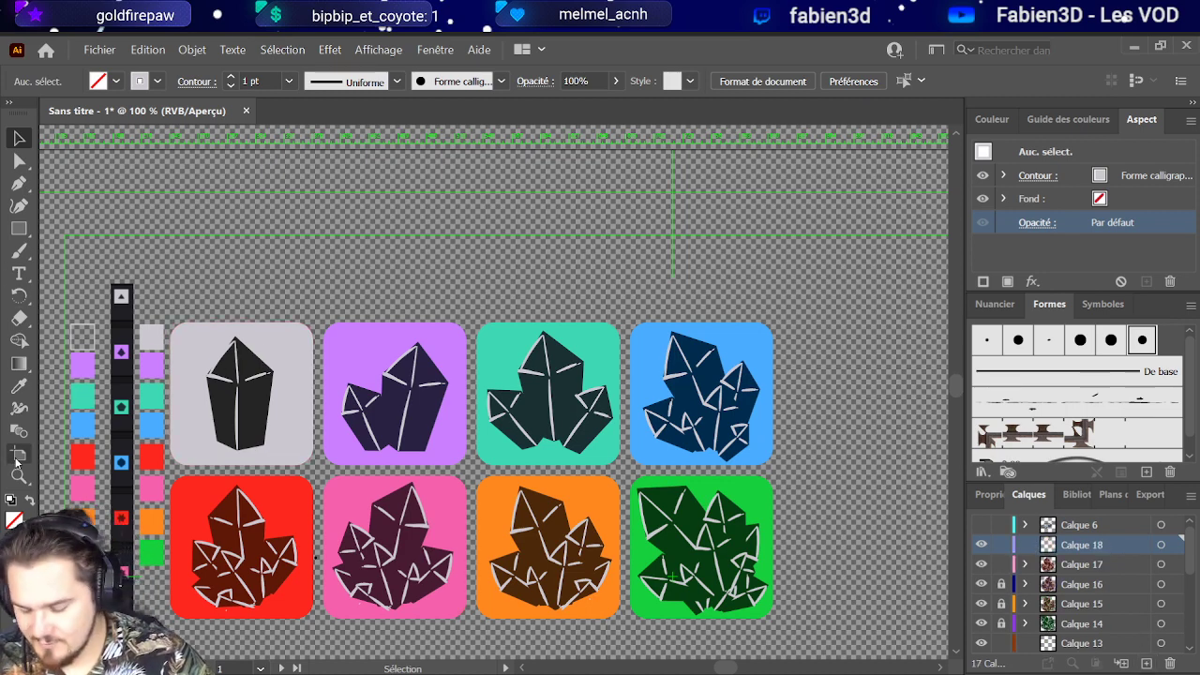
Step: Sample the light grey swatch with the Eyedropper and return to the Paintbrush
click(17, 252)
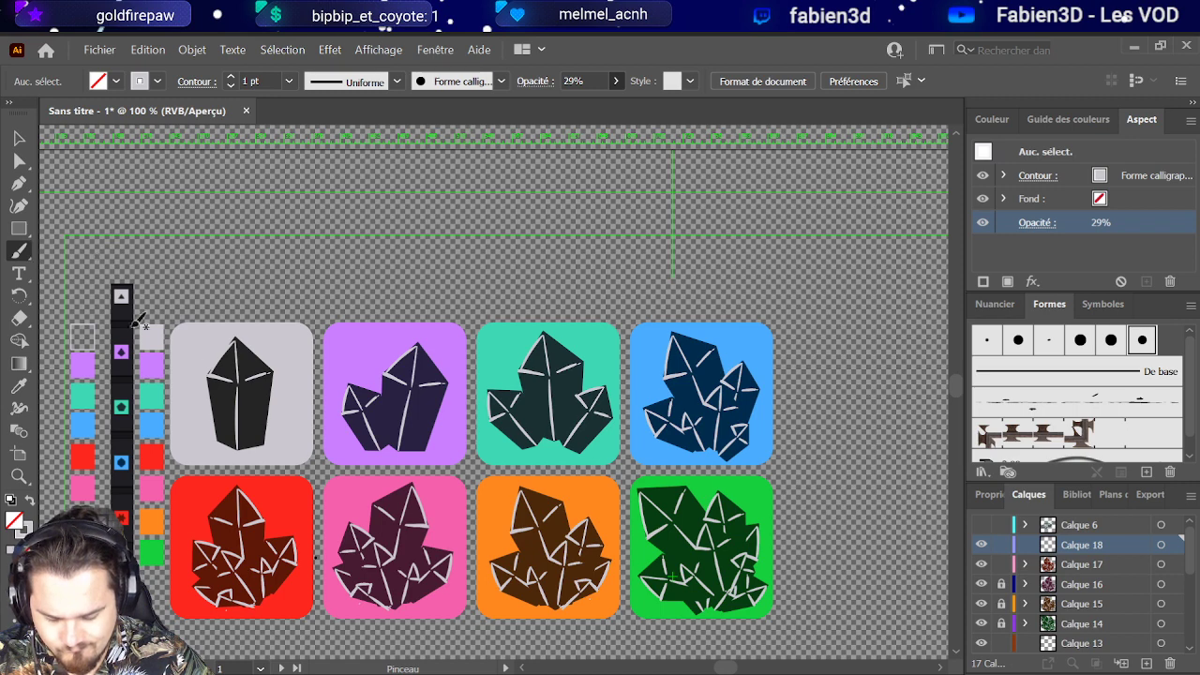
scroll(225, 431, up, 2)
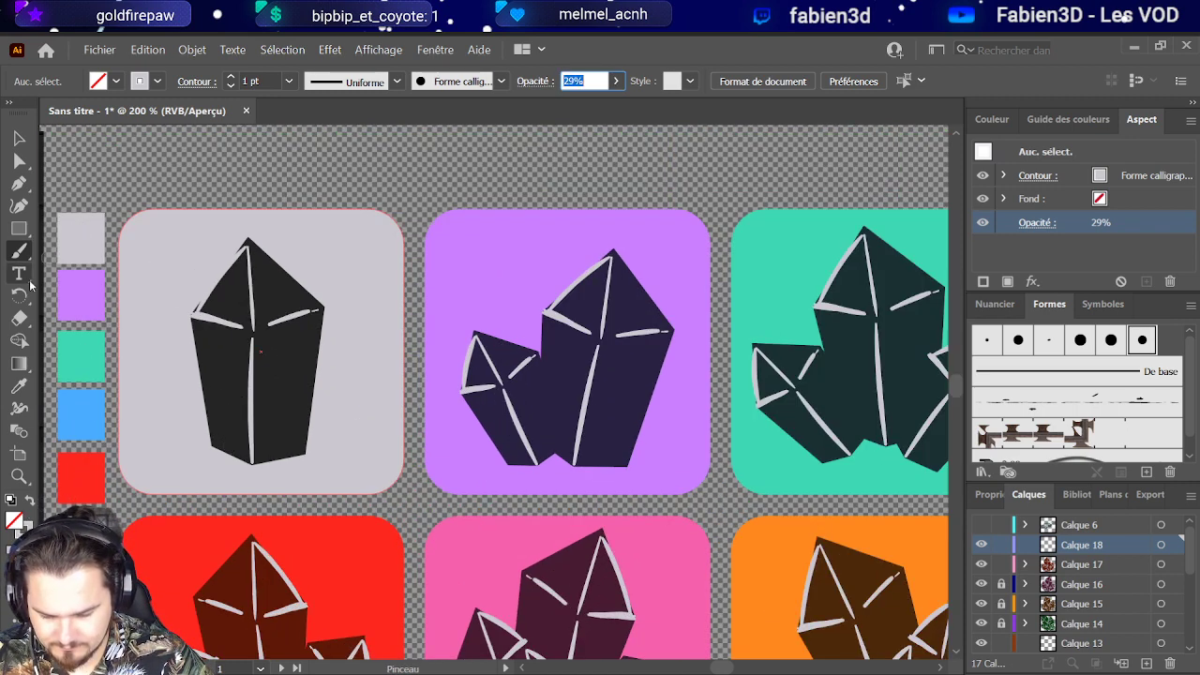
click(19, 385)
click(92, 224)
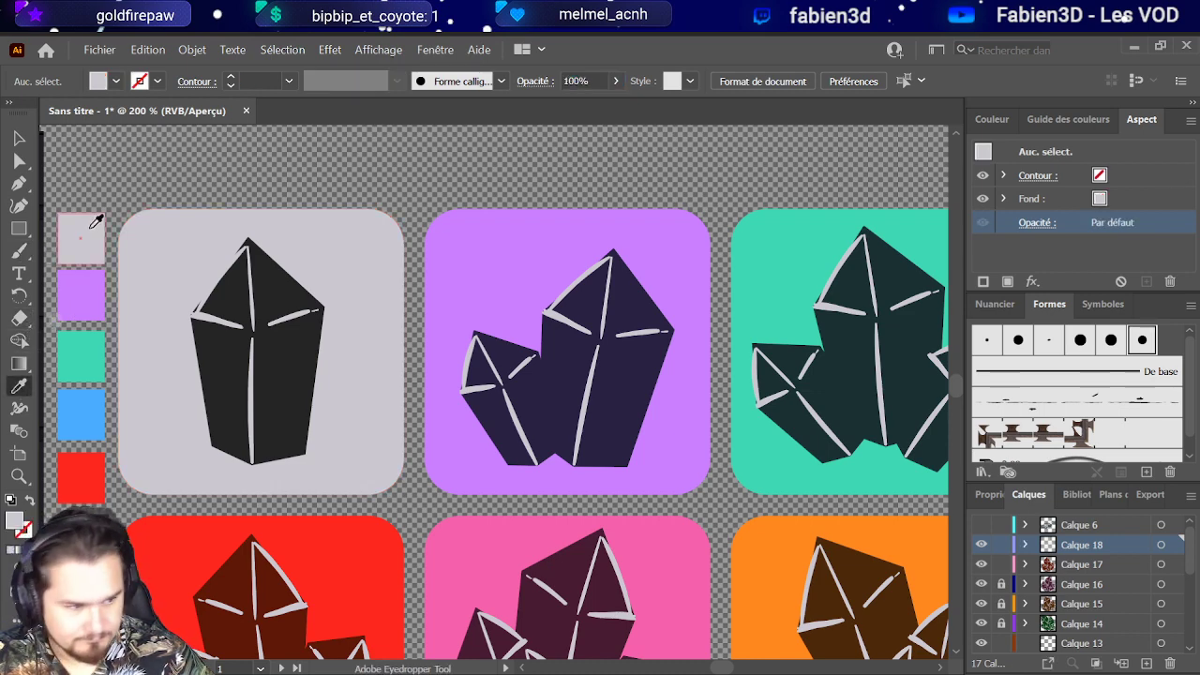
click(19, 250)
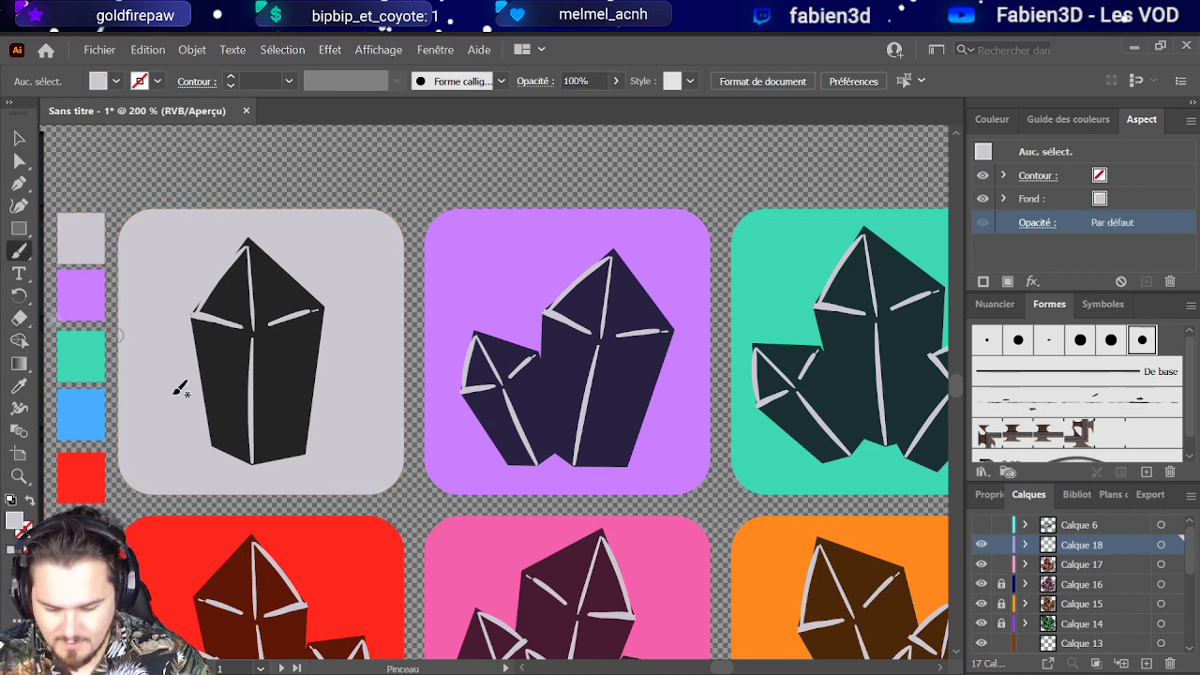
Step: Try hatching the lower-left facet of the grey tile's crystal in light grey at 100% opacity, and undo it
mouse_move(203, 434)
mouse_down()
mouse_move(258, 422)
mouse_move(225, 445)
mouse_move(216, 403)
mouse_move(246, 401)
mouse_move(216, 364)
mouse_up()
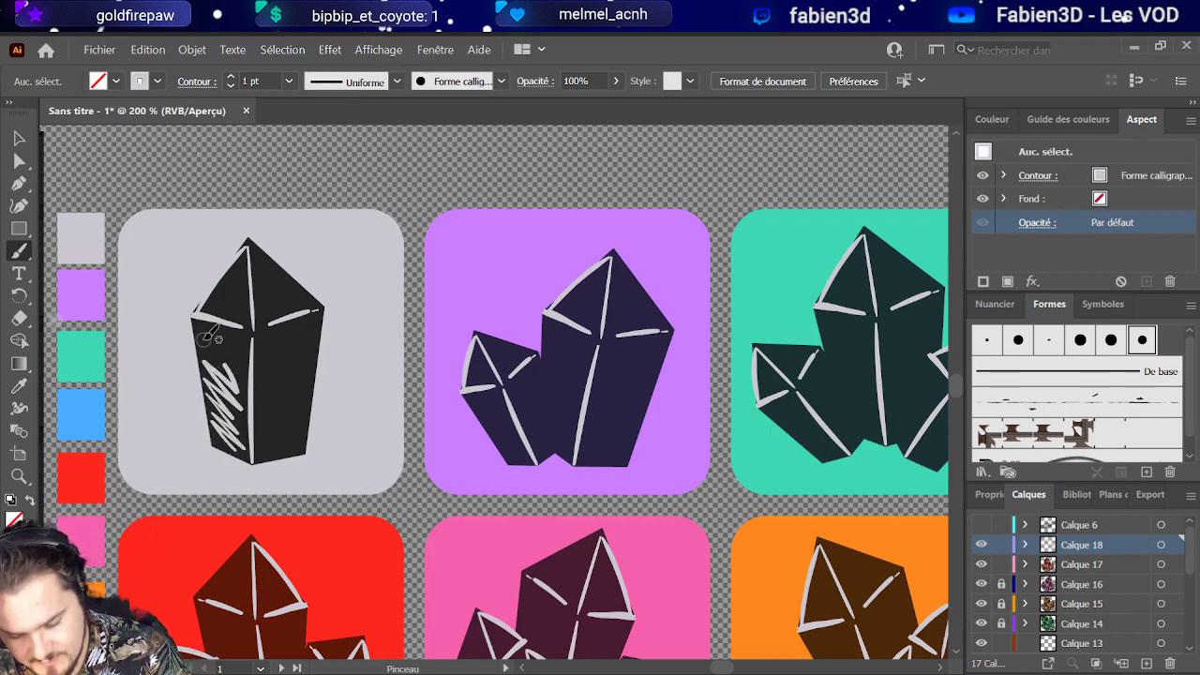
key(ctrl+z)
key(ctrl+z)
key(ctrl+z)
key(ctrl+z)
key(ctrl+z)
key(ctrl+z)
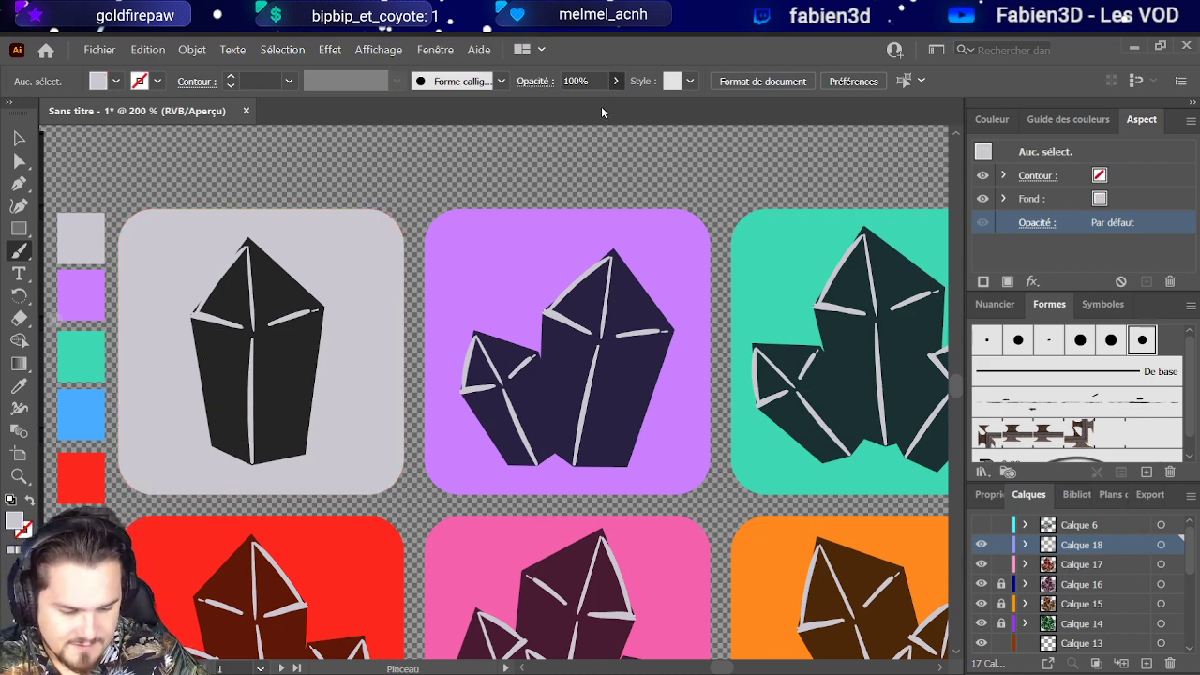
Step: Hatch the lower-left facet of the grey tile's crystal with light grey brush strokes at 27% opacity
mouse_move(240, 446)
mouse_down()
mouse_move(213, 400)
mouse_move(232, 396)
mouse_move(208, 356)
mouse_up()
key(ctrl+z)
key(ctrl+z)
key(ctrl+z)
key(ctrl+z)
key(ctrl+z)
key(ctrl+z)
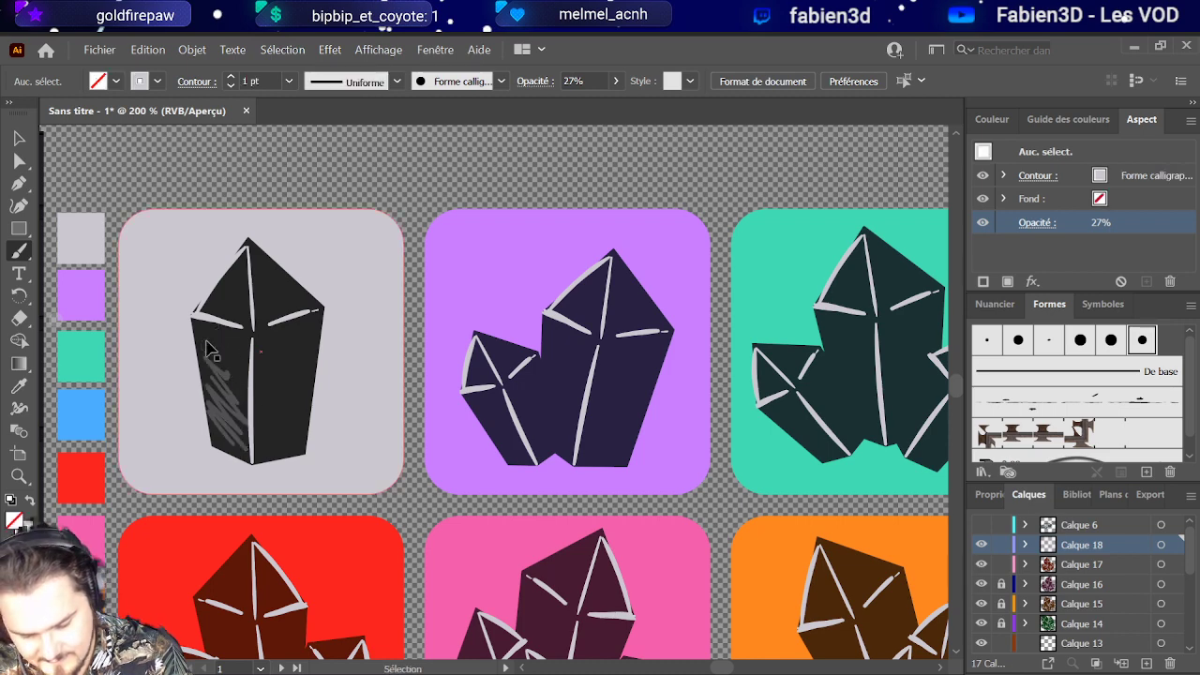
mouse_move(246, 452)
mouse_down()
mouse_move(216, 411)
mouse_move(235, 389)
mouse_move(208, 335)
mouse_move(238, 329)
mouse_up()
key(shift+x)
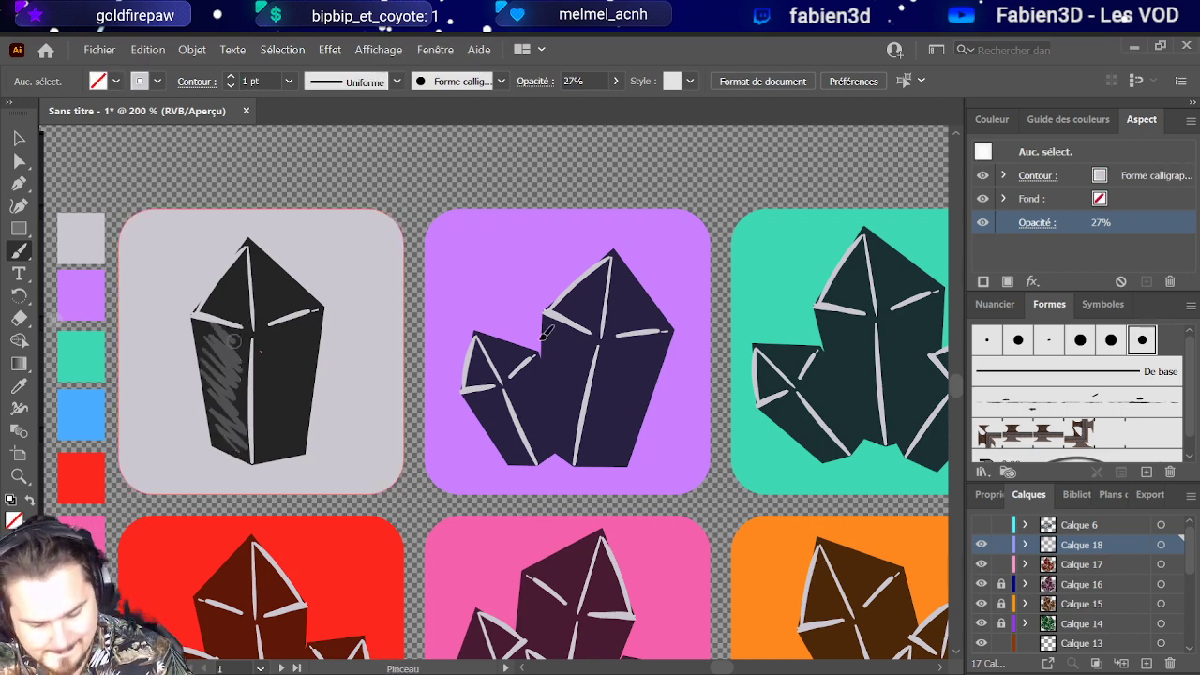
Step: Hatch the left facets of the purple tile's crystals and the upper facets of the grey tile's crystal at 27% opacity
drag(478, 370, 495, 359)
mouse_move(586, 283)
mouse_down()
mouse_move(566, 312)
mouse_move(589, 319)
mouse_move(611, 268)
mouse_up()
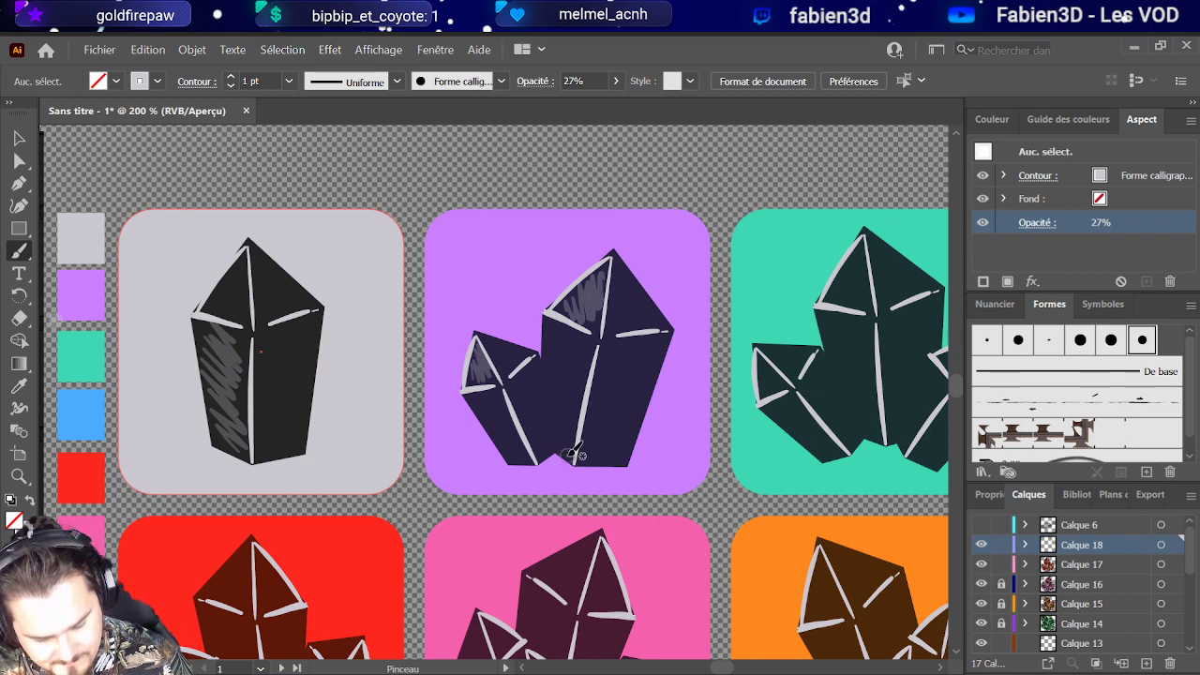
mouse_move(573, 442)
mouse_down()
mouse_move(563, 367)
mouse_move(570, 337)
mouse_move(591, 344)
mouse_move(595, 330)
mouse_up()
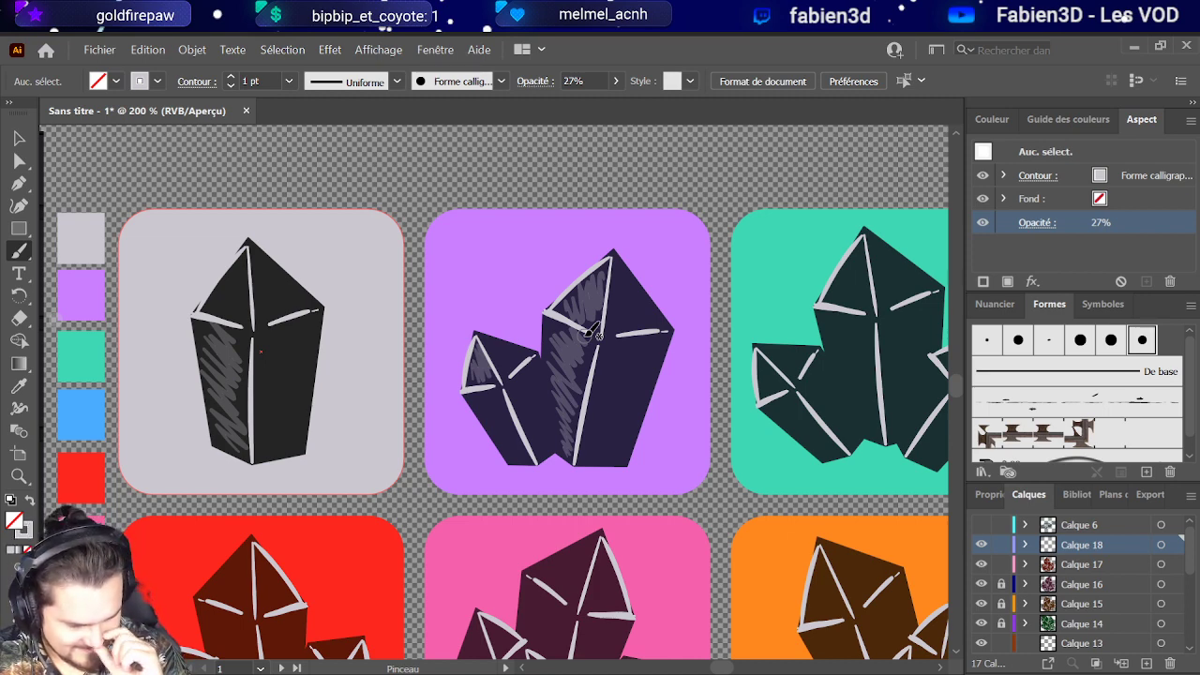
mouse_move(494, 373)
mouse_down()
mouse_move(496, 345)
mouse_move(482, 333)
mouse_move(525, 340)
mouse_up()
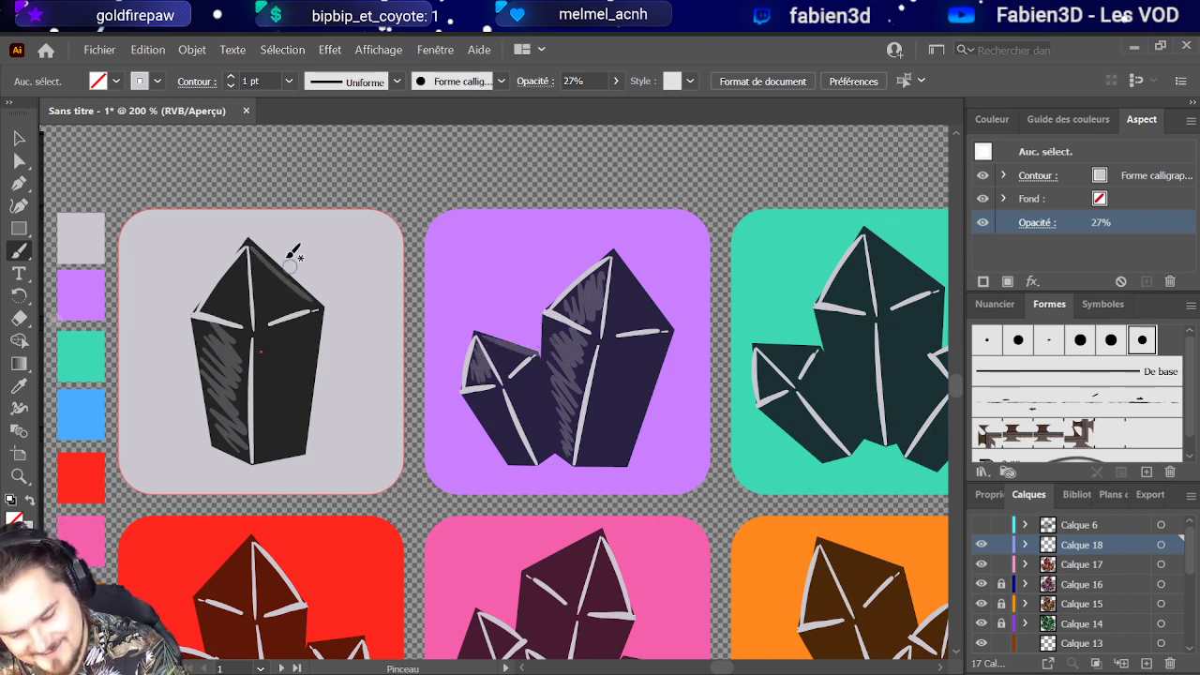
mouse_move(216, 305)
mouse_down()
mouse_move(229, 277)
mouse_move(254, 300)
mouse_up()
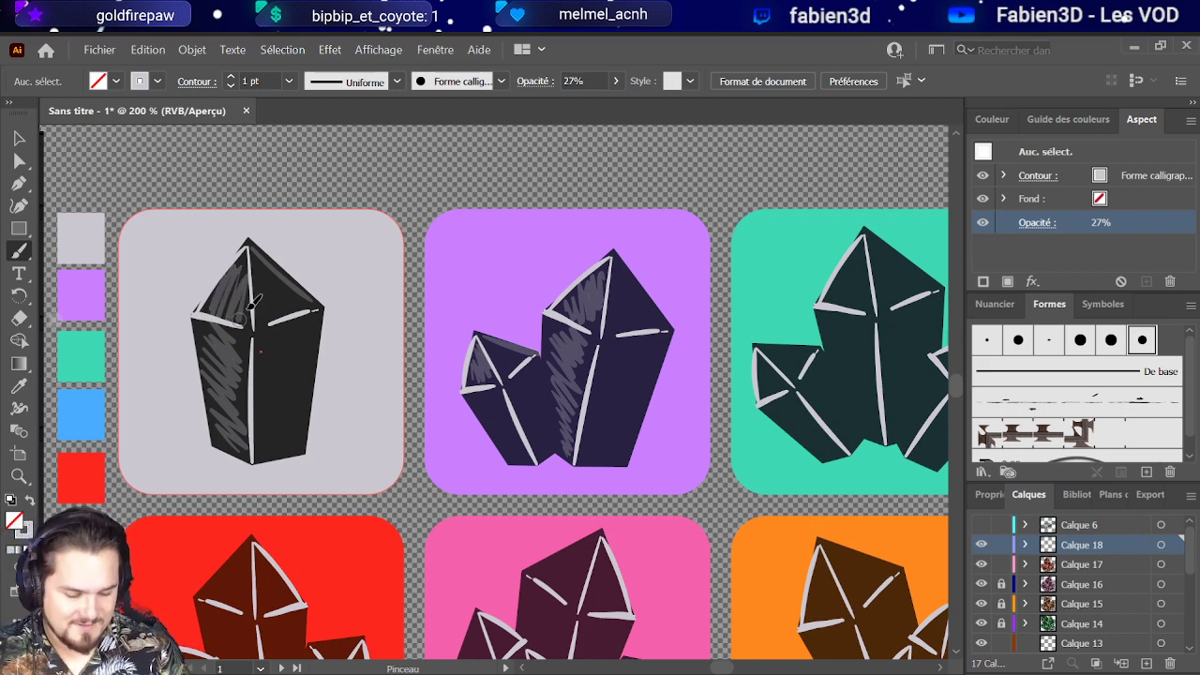
Step: Hatch the left-facing facets of the three crystals on the teal tile with 27% opacity light grey strokes
mouse_move(835, 298)
mouse_down()
mouse_move(853, 253)
mouse_move(867, 281)
mouse_up()
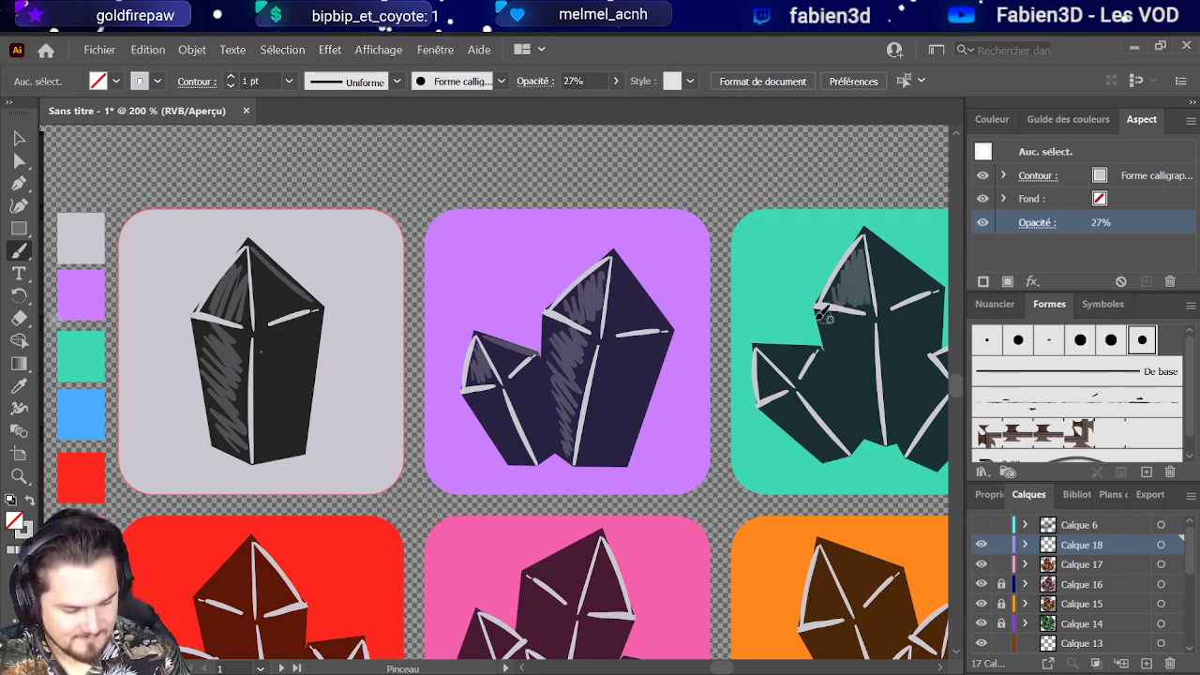
drag(774, 356, 783, 389)
mouse_move(839, 323)
mouse_down()
mouse_move(846, 378)
mouse_move(864, 354)
mouse_move(874, 361)
mouse_move(884, 429)
mouse_up()
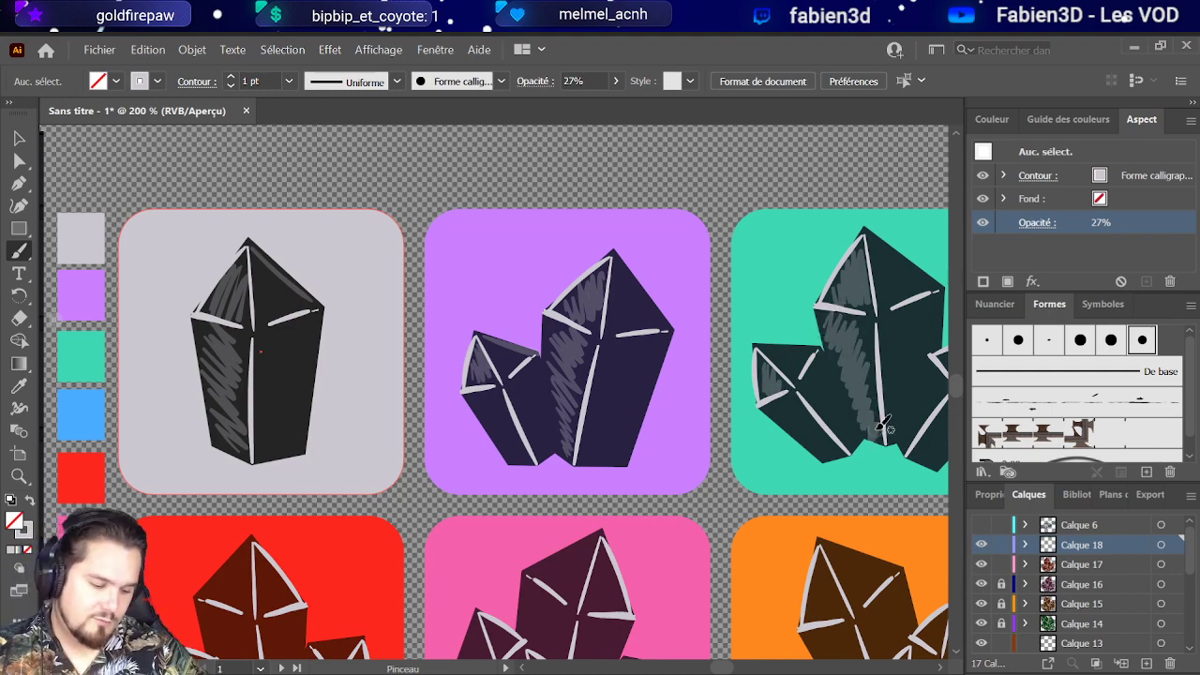
scroll(610, 347, down, 5)
scroll(423, 353, up, 4)
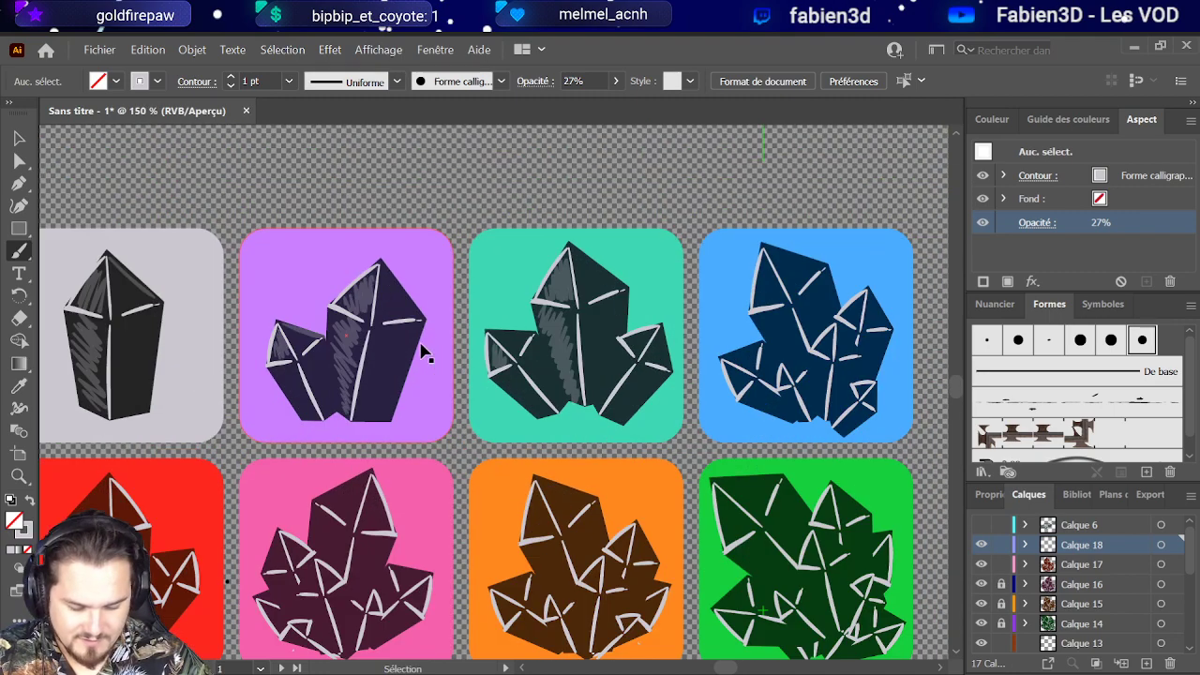
scroll(507, 331, up, 1)
scroll(600, 335, down, 2)
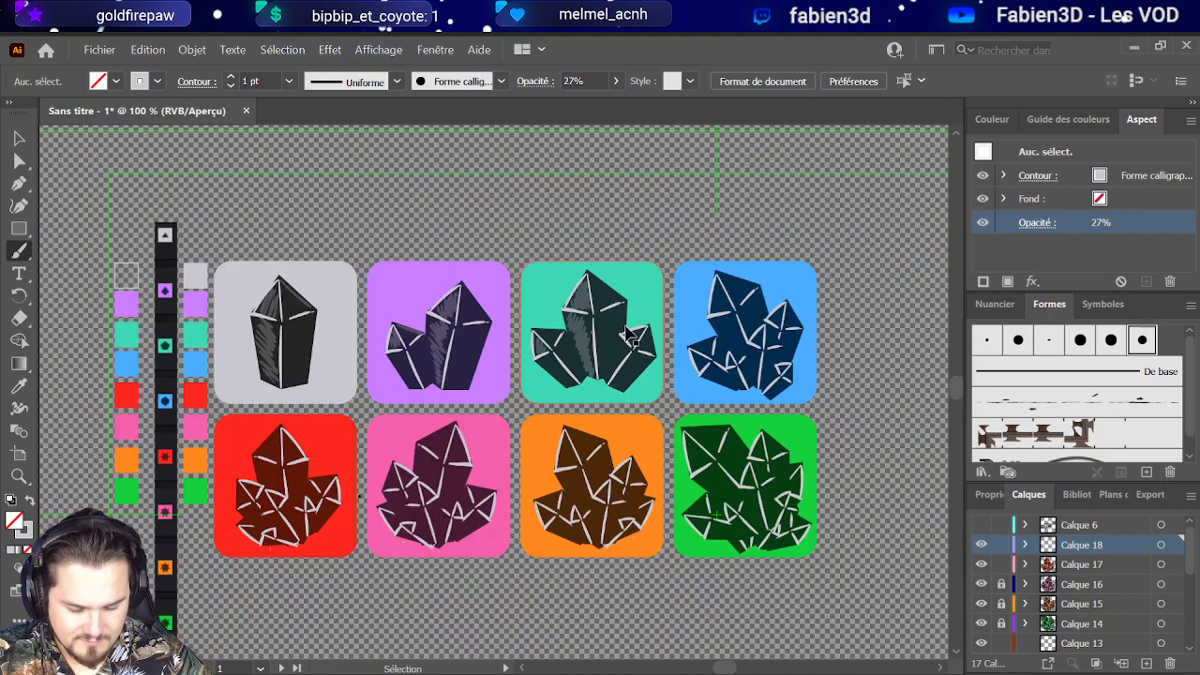
scroll(626, 336, up, 1)
scroll(626, 336, down, 2)
scroll(626, 335, up, 2)
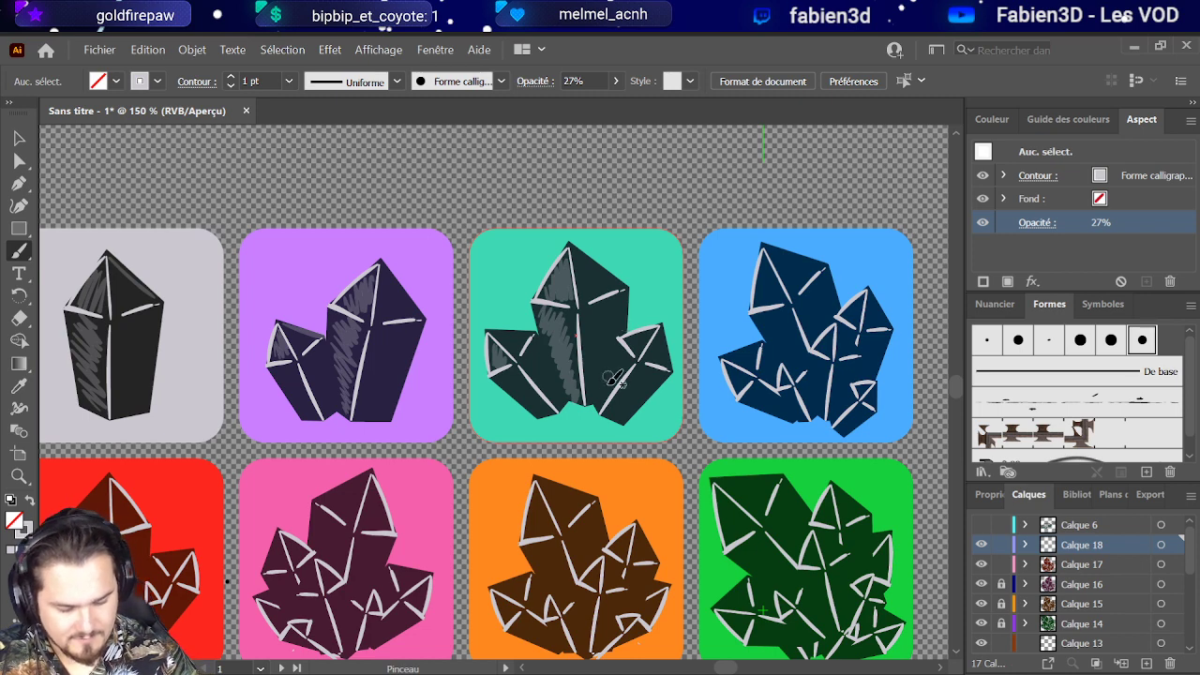
drag(624, 345, 660, 317)
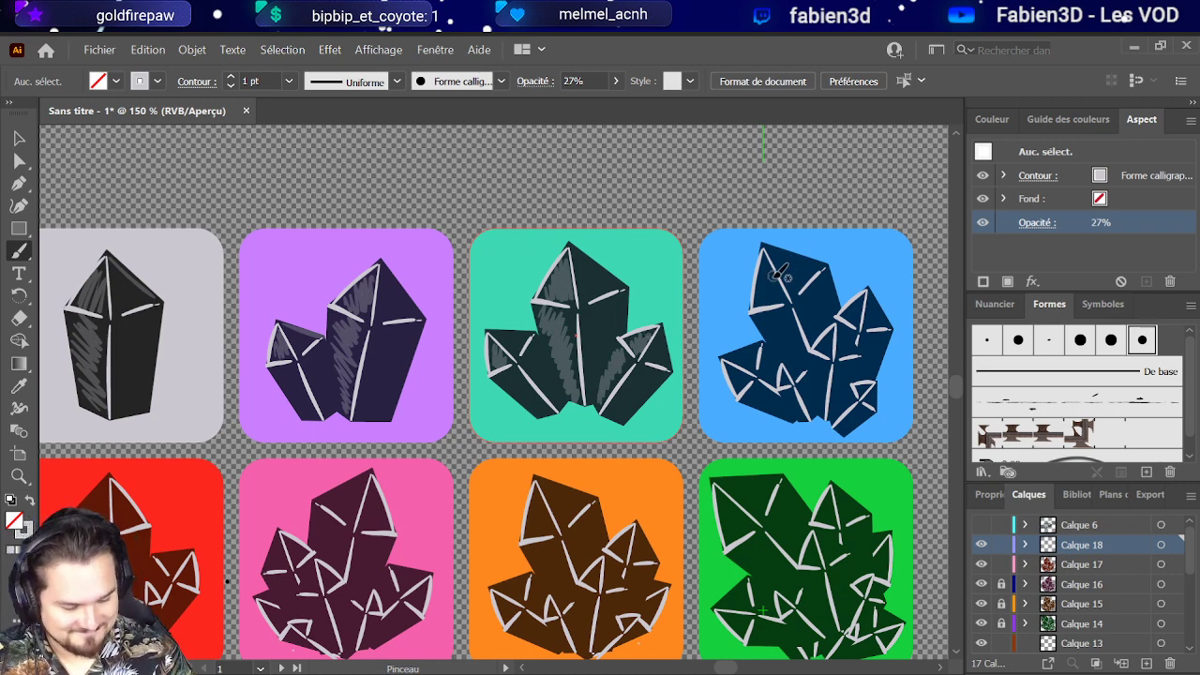
Step: Hatch the upper-left facets and paint edge highlights on the blue tile's crystals with 27% opacity light grey strokes
drag(761, 299, 789, 266)
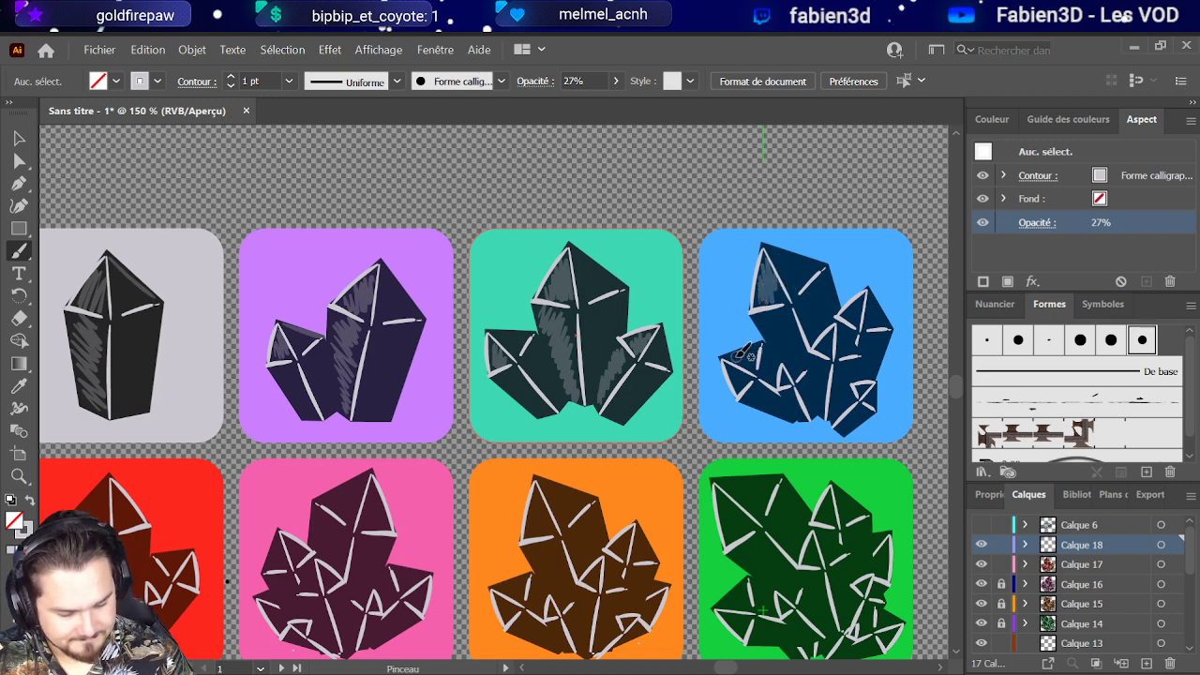
drag(755, 348, 748, 360)
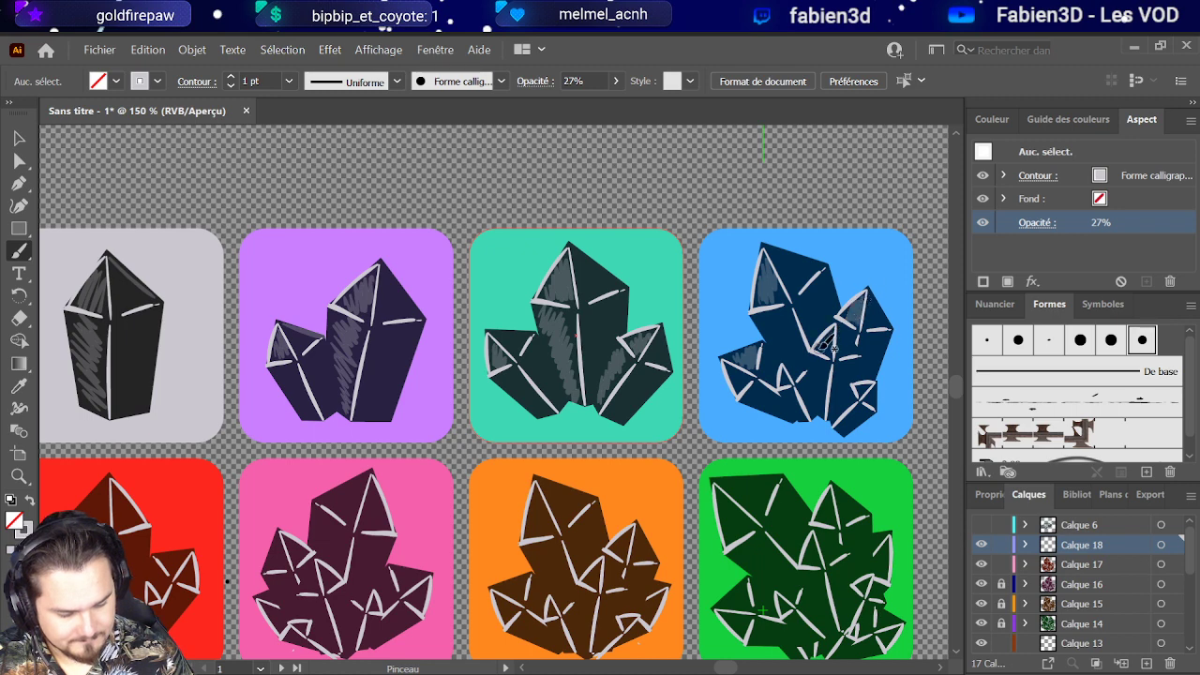
mouse_move(817, 354)
mouse_down()
mouse_move(813, 376)
mouse_move(829, 356)
mouse_move(824, 386)
mouse_move(870, 371)
mouse_move(849, 409)
mouse_move(872, 382)
mouse_up()
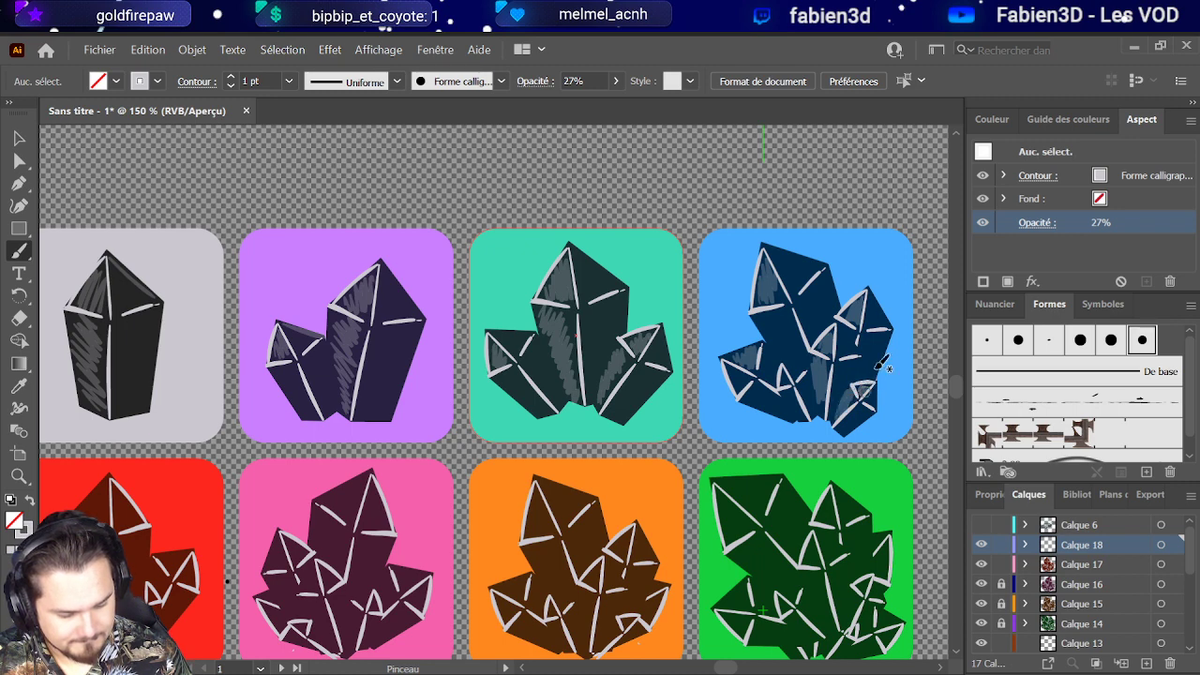
mouse_move(792, 370)
mouse_down()
mouse_move(785, 385)
mouse_move(816, 351)
mouse_move(784, 342)
mouse_move(766, 309)
mouse_move(797, 319)
mouse_move(817, 293)
mouse_up()
mouse_move(795, 343)
mouse_down()
mouse_move(774, 364)
mouse_move(761, 353)
mouse_up()
mouse_move(809, 384)
mouse_down()
mouse_move(792, 398)
mouse_move(808, 354)
mouse_up()
drag(815, 298, 823, 260)
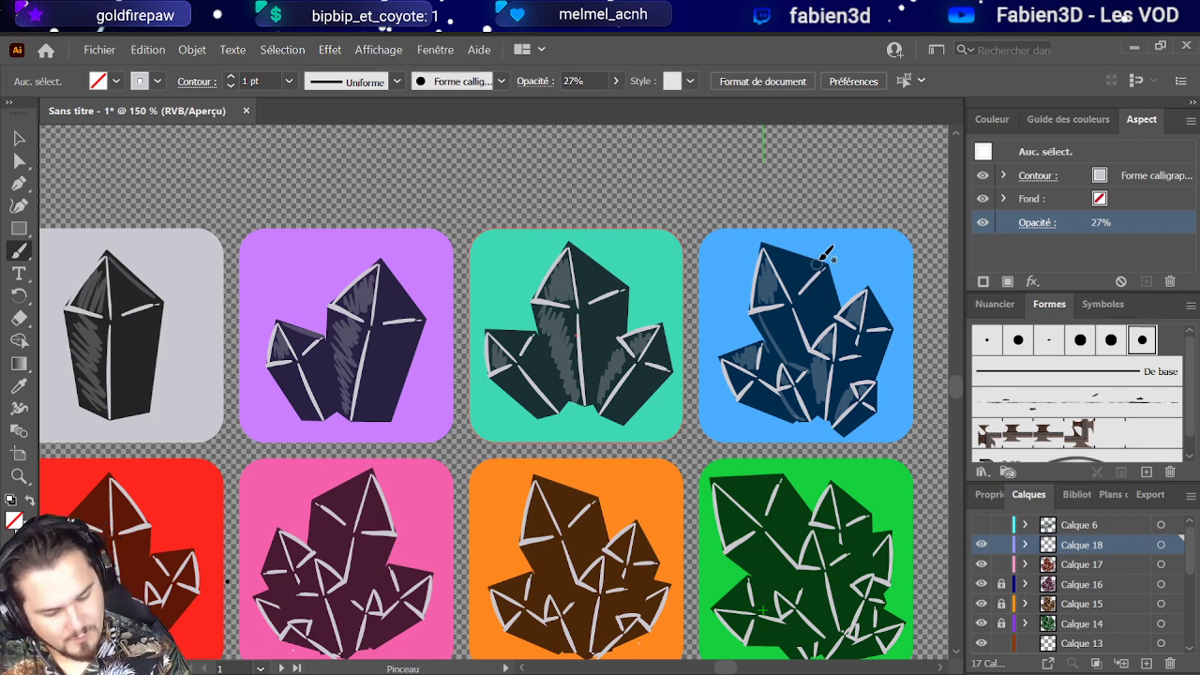
Step: Add the remaining 27% opacity light grey strokes to the blue tile's right crystal and the teal tile's crystals
mouse_move(876, 328)
mouse_down()
mouse_move(858, 378)
mouse_move(869, 335)
mouse_up()
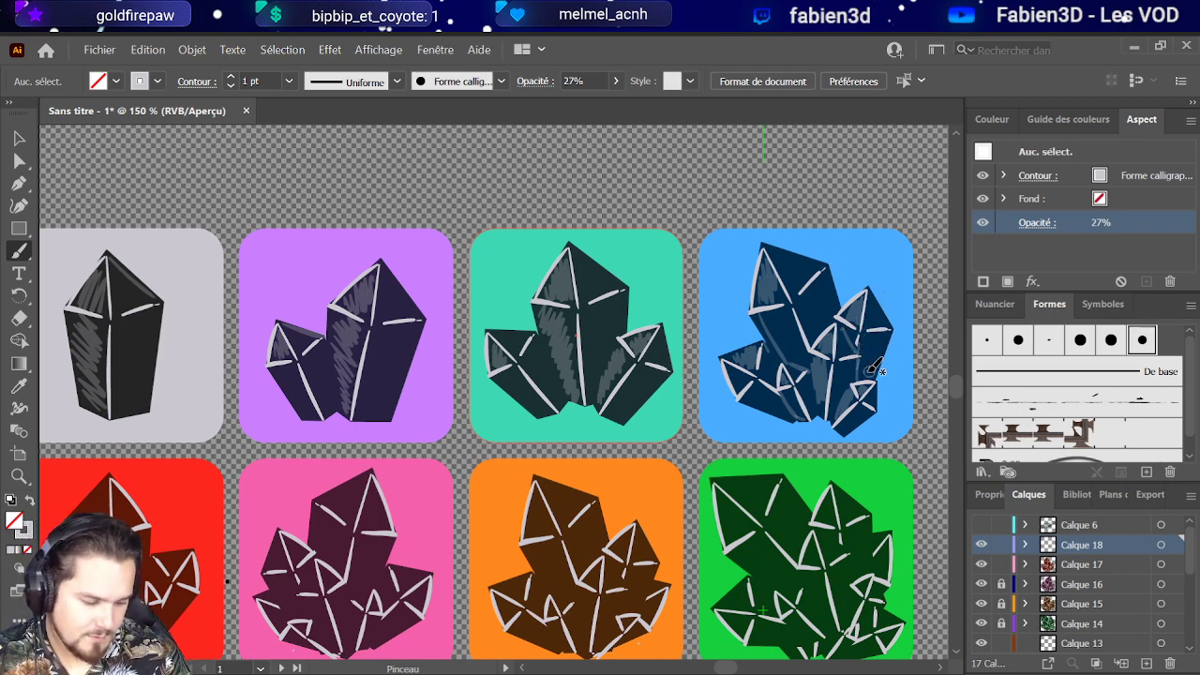
drag(548, 328, 567, 384)
mouse_move(623, 342)
mouse_down()
mouse_move(595, 391)
mouse_move(619, 347)
mouse_up()
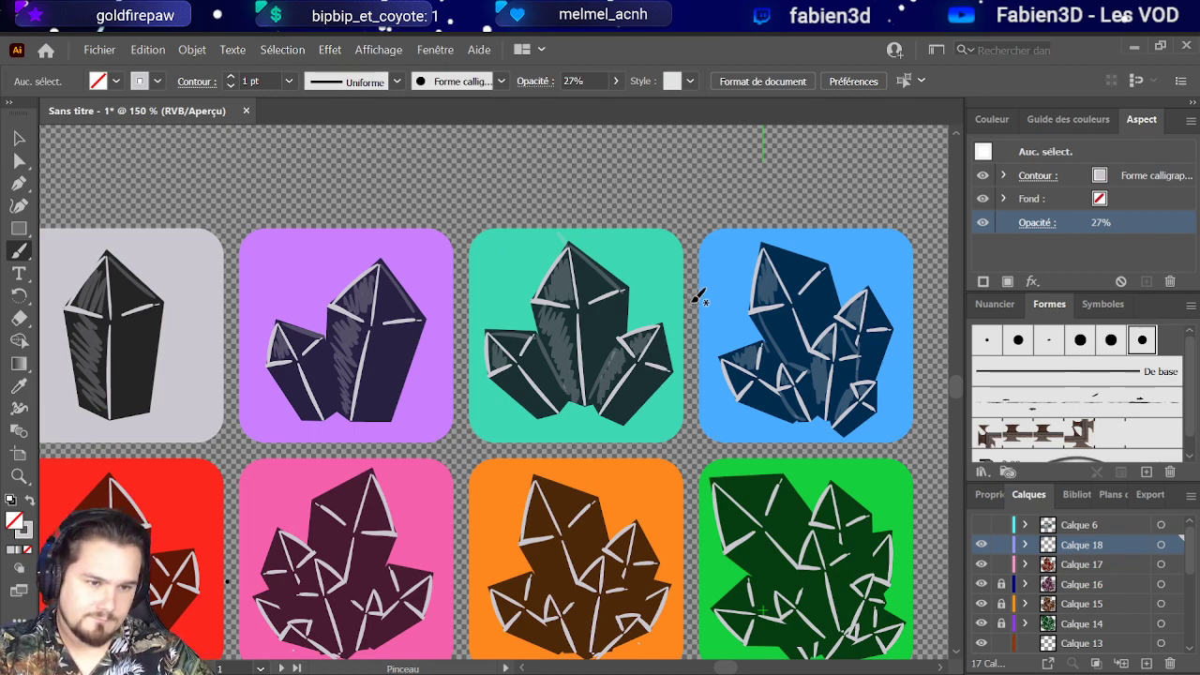
Step: Hatch the left facets of the tall central crystal on the red tile with light grey strokes at 27% opacity
key(ctrl+0)
key(ctrl+1)
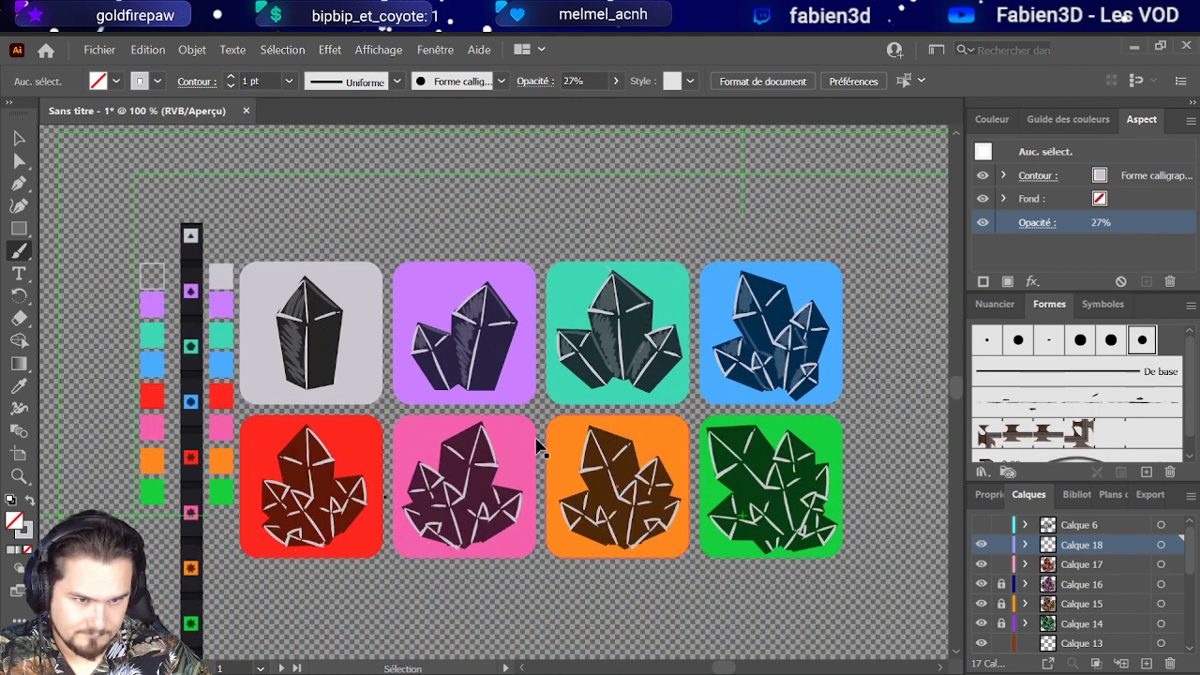
scroll(544, 440, up, 1)
scroll(379, 459, down, 1)
scroll(210, 530, up, 2)
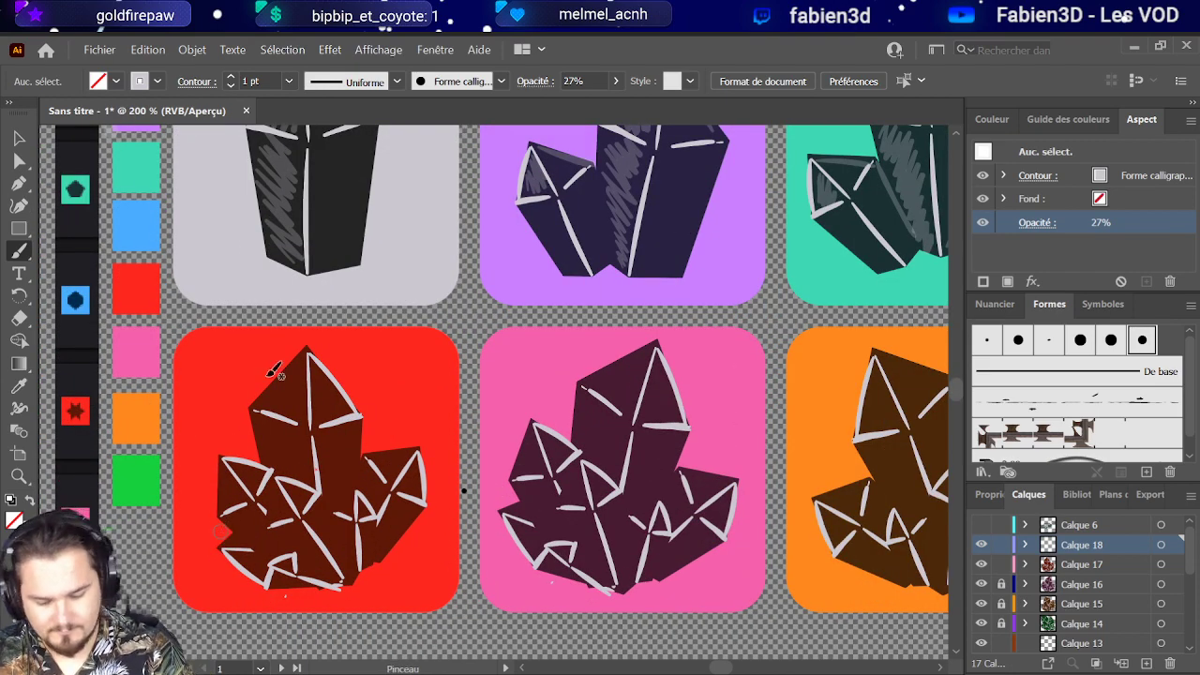
scroll(279, 377, up, 2)
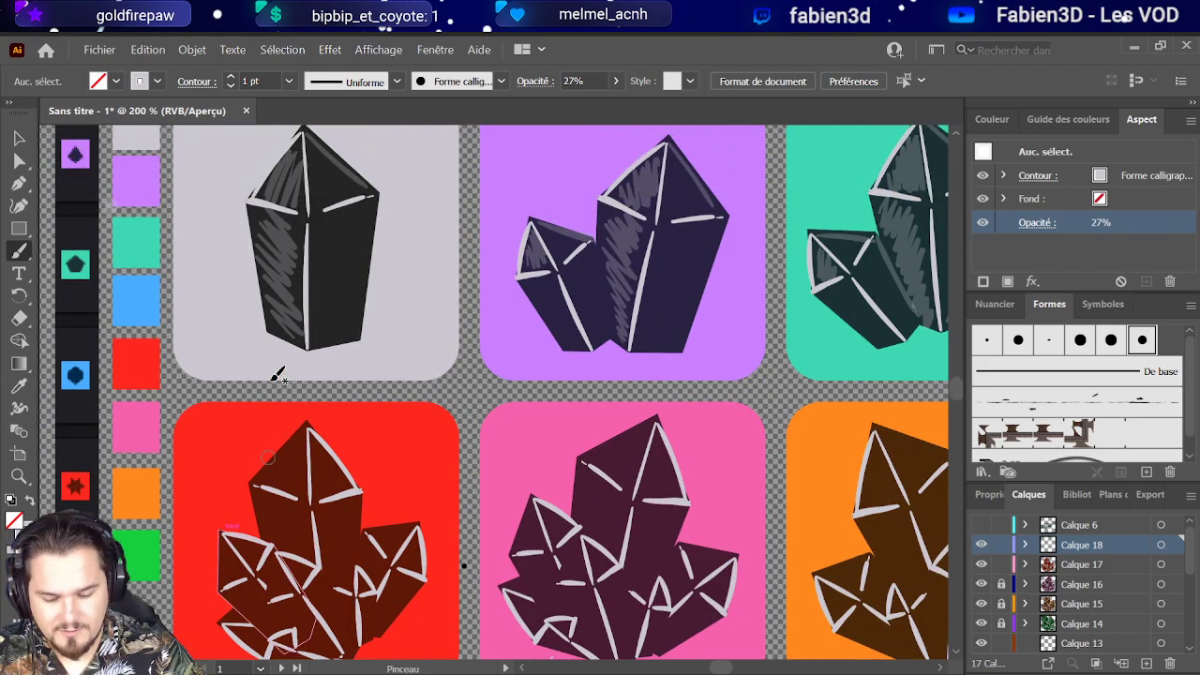
drag(255, 484, 306, 431)
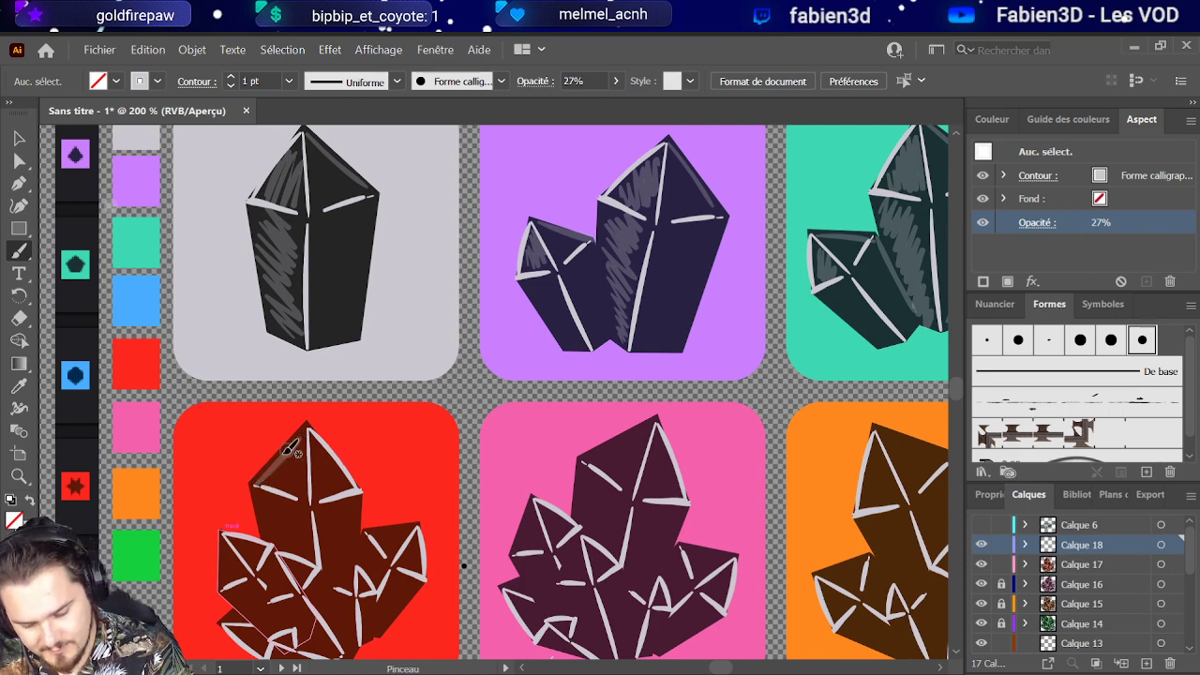
mouse_move(274, 468)
mouse_down()
mouse_move(300, 445)
mouse_move(310, 485)
mouse_up()
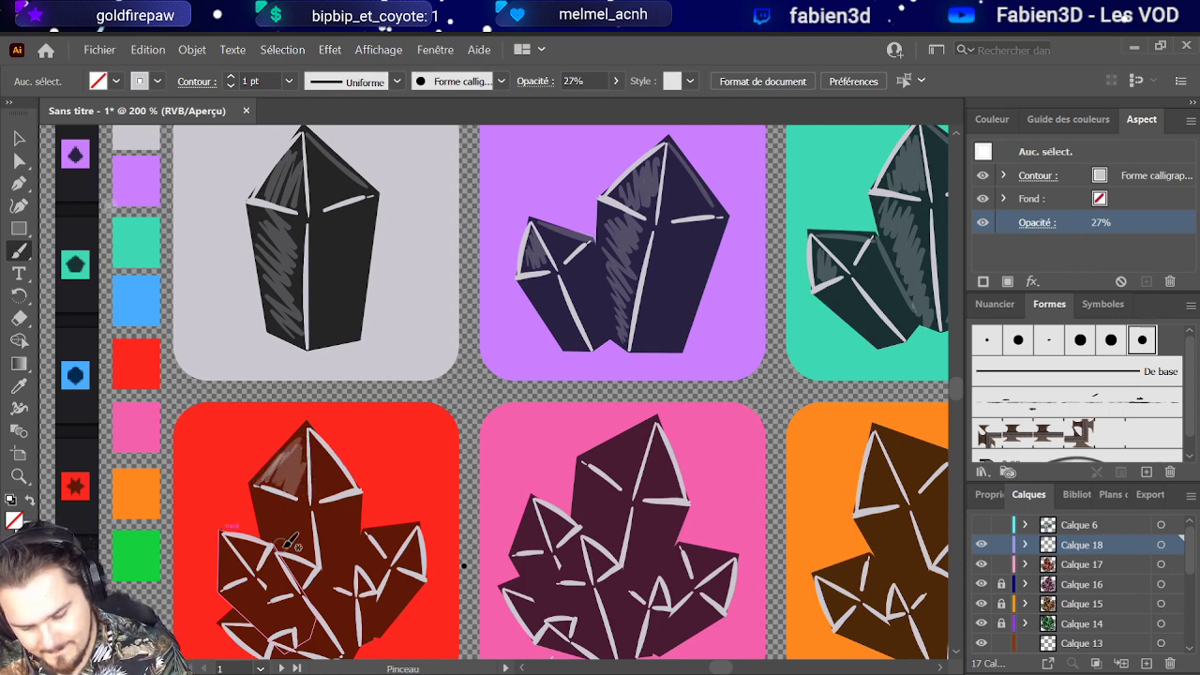
mouse_move(272, 523)
mouse_down()
mouse_move(286, 544)
mouse_move(312, 497)
mouse_up()
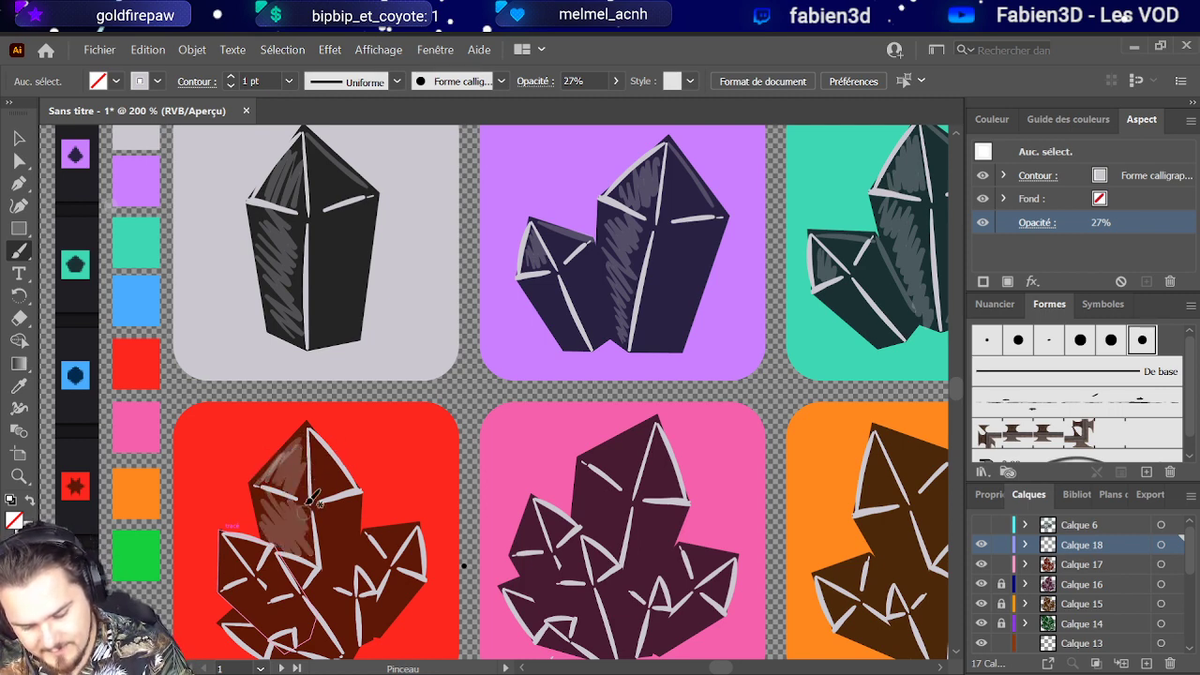
Step: Hatch the facets of the smaller crystals around the base of the red tile's cluster at 27% opacity
mouse_move(248, 538)
mouse_down()
mouse_move(225, 576)
mouse_move(228, 534)
mouse_move(252, 562)
mouse_up()
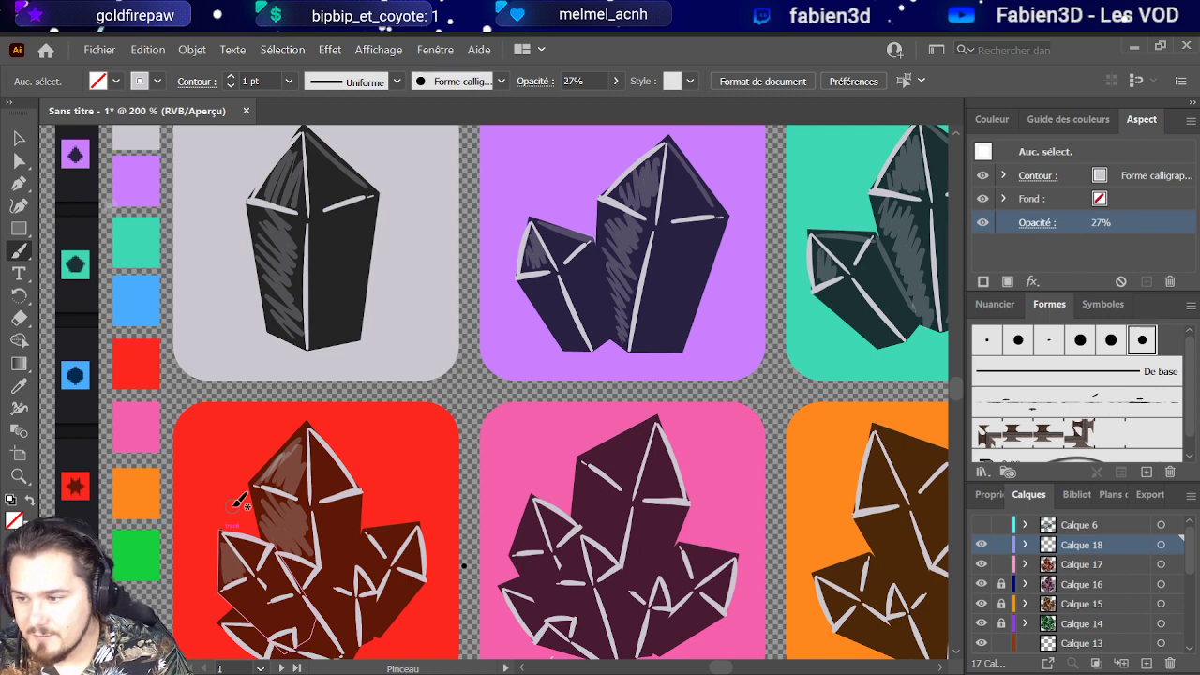
mouse_move(246, 607)
mouse_down()
mouse_move(281, 564)
mouse_move(273, 587)
mouse_move(288, 544)
mouse_up()
mouse_move(375, 549)
mouse_down()
mouse_move(404, 530)
mouse_move(356, 515)
mouse_move(355, 554)
mouse_move(359, 506)
mouse_move(340, 587)
mouse_move(352, 567)
mouse_move(355, 585)
mouse_move(357, 565)
mouse_move(316, 562)
mouse_move(277, 590)
mouse_move(291, 554)
mouse_move(269, 599)
mouse_move(279, 556)
mouse_move(288, 625)
mouse_move(347, 598)
mouse_move(329, 571)
mouse_move(354, 620)
mouse_move(356, 597)
mouse_move(377, 637)
mouse_move(416, 574)
mouse_move(376, 612)
mouse_move(384, 571)
mouse_up()
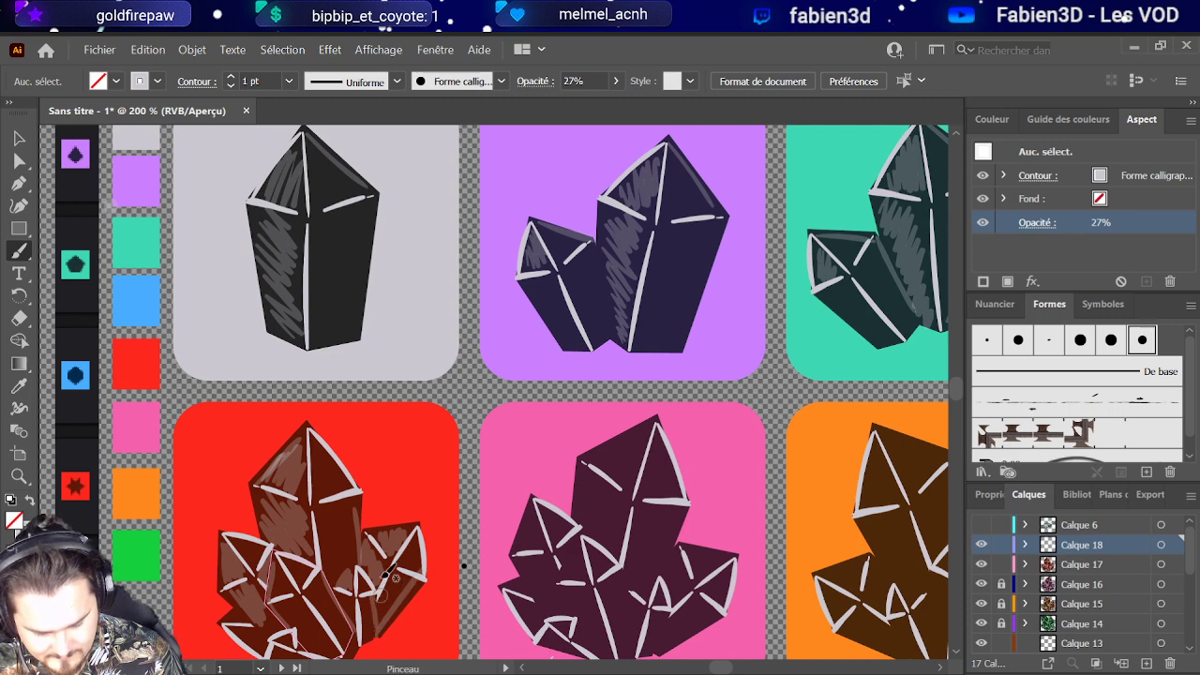
scroll(386, 574, down, 3)
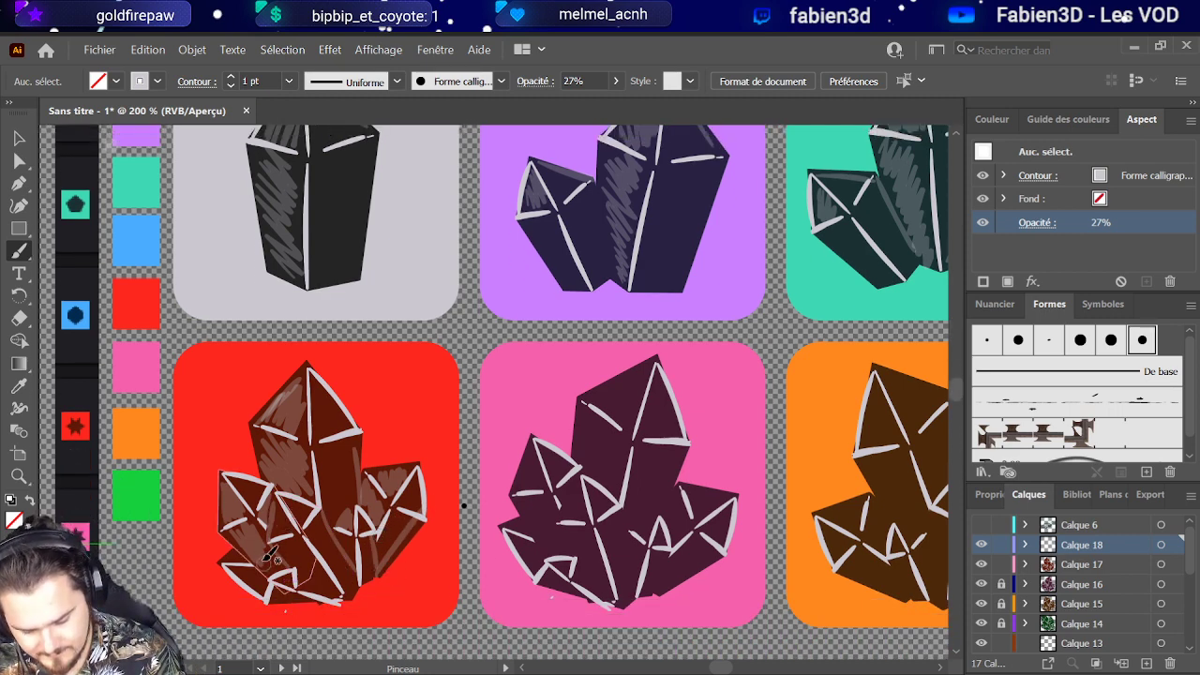
mouse_move(278, 542)
mouse_down()
mouse_move(274, 572)
mouse_move(285, 550)
mouse_move(239, 560)
mouse_move(249, 576)
mouse_move(244, 563)
mouse_move(259, 573)
mouse_move(330, 561)
mouse_move(271, 591)
mouse_move(319, 593)
mouse_up()
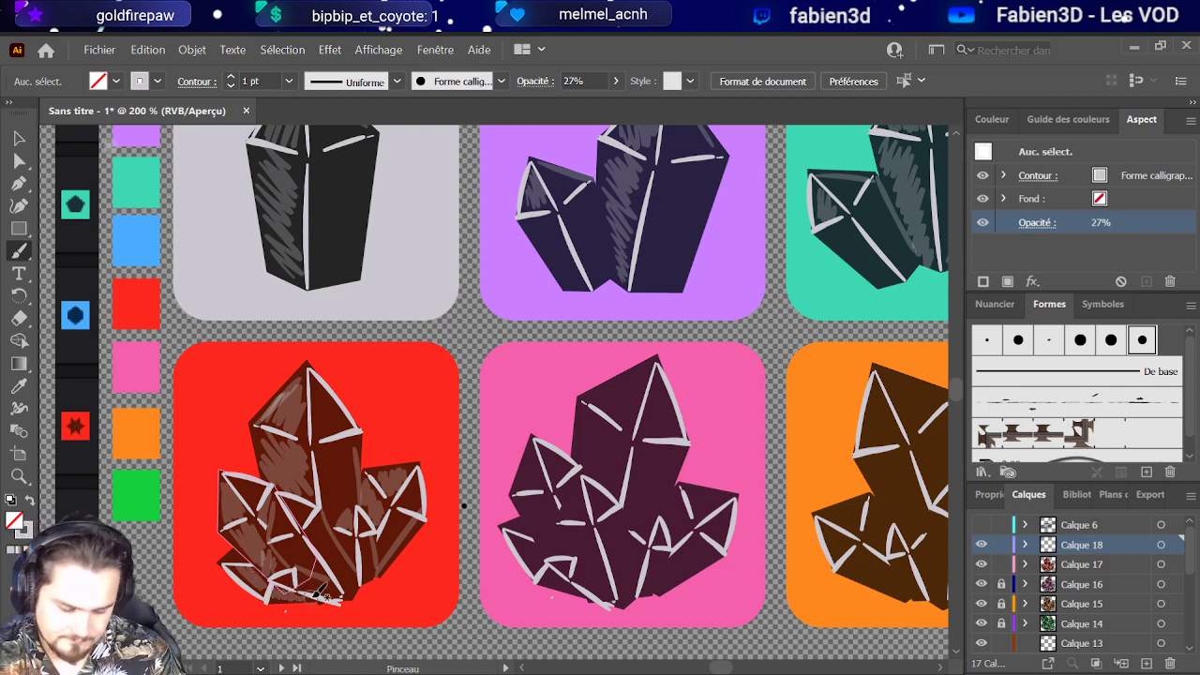
Step: Hatch the left-facing facets of the crystals on the pink and orange tiles with 27% opacity light grey strokes
mouse_move(535, 538)
mouse_down()
mouse_move(525, 541)
mouse_move(551, 551)
mouse_move(567, 581)
mouse_move(573, 555)
mouse_move(589, 562)
mouse_move(583, 534)
mouse_move(546, 525)
mouse_move(531, 500)
mouse_move(553, 529)
mouse_move(566, 500)
mouse_move(532, 450)
mouse_move(539, 473)
mouse_move(560, 455)
mouse_move(583, 496)
mouse_move(570, 504)
mouse_move(630, 458)
mouse_up()
mouse_move(591, 447)
mouse_down()
mouse_move(626, 446)
mouse_move(621, 380)
mouse_move(594, 403)
mouse_move(657, 365)
mouse_move(615, 394)
mouse_move(640, 371)
mouse_move(637, 410)
mouse_move(662, 485)
mouse_move(631, 521)
mouse_move(660, 505)
mouse_move(632, 516)
mouse_move(622, 554)
mouse_move(592, 534)
mouse_move(575, 545)
mouse_move(568, 521)
mouse_move(614, 570)
mouse_move(645, 515)
mouse_move(630, 593)
mouse_move(621, 512)
mouse_move(626, 551)
mouse_move(643, 459)
mouse_move(671, 450)
mouse_move(667, 496)
mouse_move(689, 482)
mouse_move(670, 507)
mouse_move(677, 534)
mouse_move(677, 507)
mouse_move(699, 497)
mouse_move(691, 487)
mouse_move(727, 493)
mouse_move(650, 503)
mouse_move(649, 522)
mouse_move(684, 416)
mouse_move(667, 507)
mouse_up()
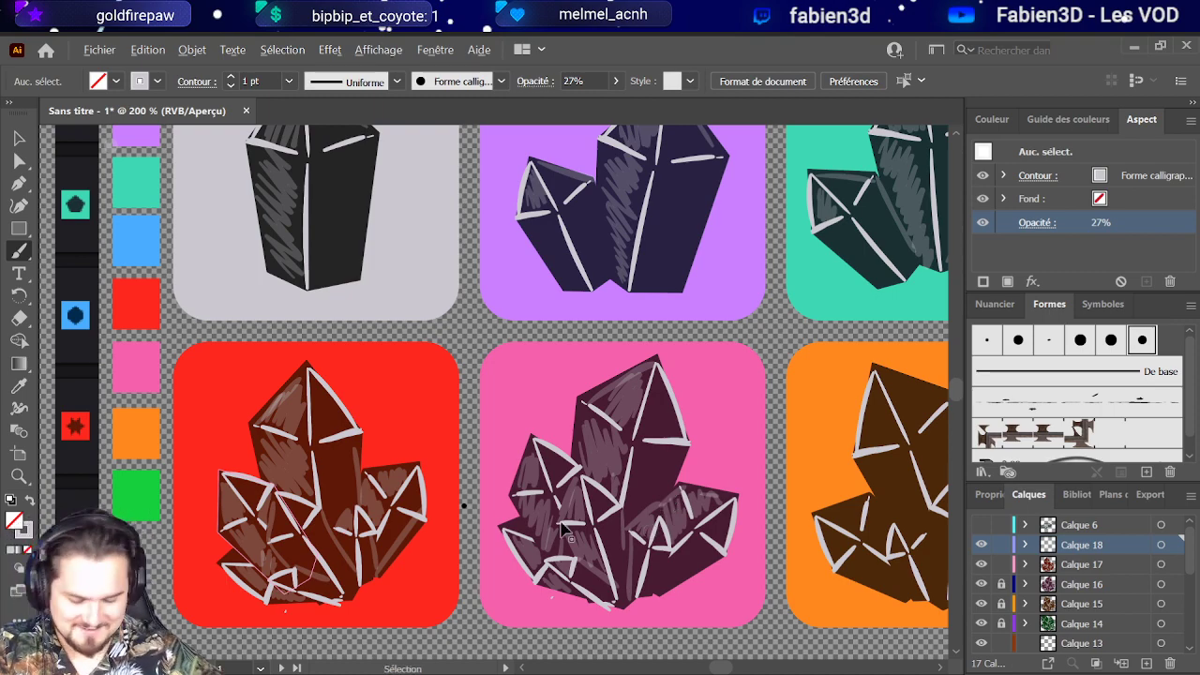
scroll(668, 506, down, 5)
scroll(659, 506, up, 4)
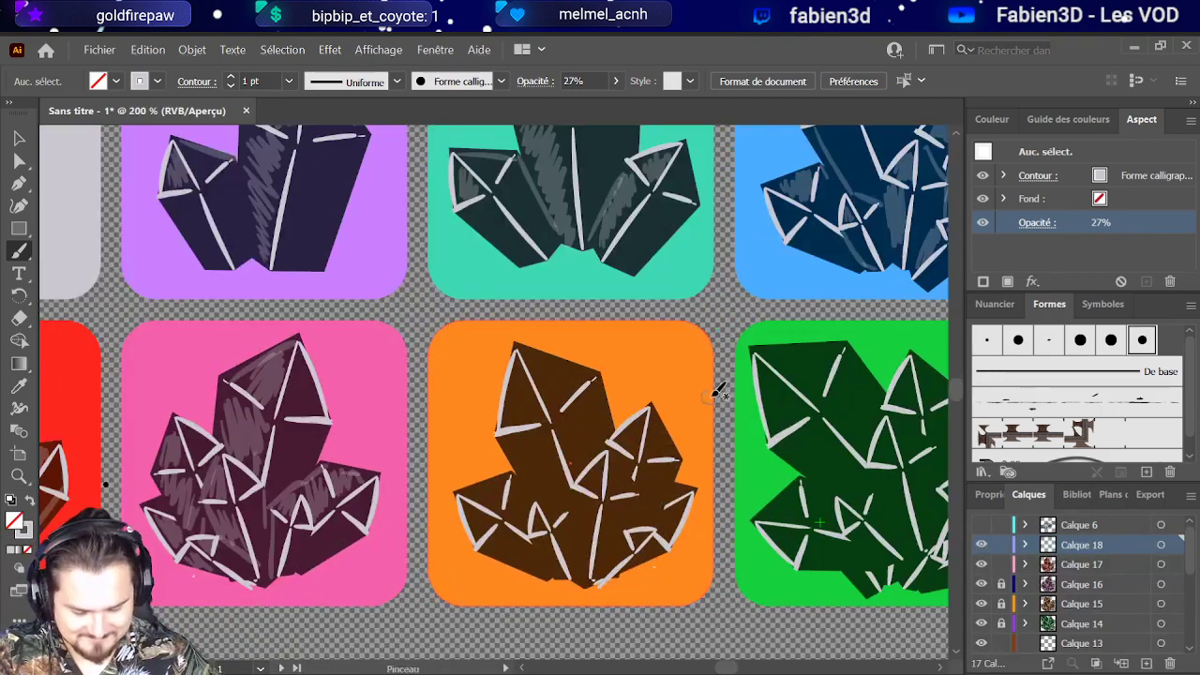
mouse_move(515, 375)
mouse_down()
mouse_move(508, 421)
mouse_move(515, 399)
mouse_move(523, 419)
mouse_move(534, 382)
mouse_move(536, 427)
mouse_move(525, 419)
mouse_move(529, 450)
mouse_move(516, 456)
mouse_move(546, 487)
mouse_move(554, 463)
mouse_move(566, 478)
mouse_move(588, 570)
mouse_move(593, 501)
mouse_up()
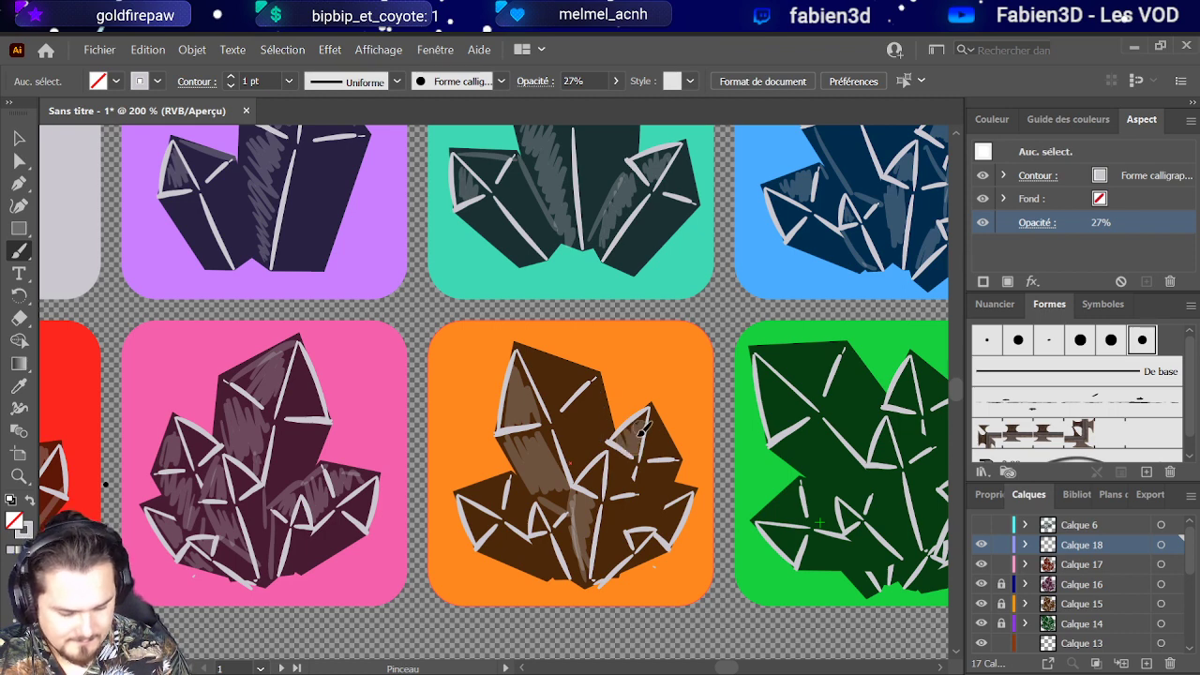
mouse_move(495, 498)
mouse_down()
mouse_move(536, 465)
mouse_move(525, 516)
mouse_move(498, 553)
mouse_move(516, 554)
mouse_move(518, 537)
mouse_move(556, 577)
mouse_move(567, 520)
mouse_move(545, 537)
mouse_move(565, 576)
mouse_move(642, 494)
mouse_move(634, 544)
mouse_move(618, 561)
mouse_move(625, 539)
mouse_move(619, 548)
mouse_move(654, 532)
mouse_move(640, 533)
mouse_move(677, 510)
mouse_move(658, 520)
mouse_move(680, 462)
mouse_move(683, 508)
mouse_up()
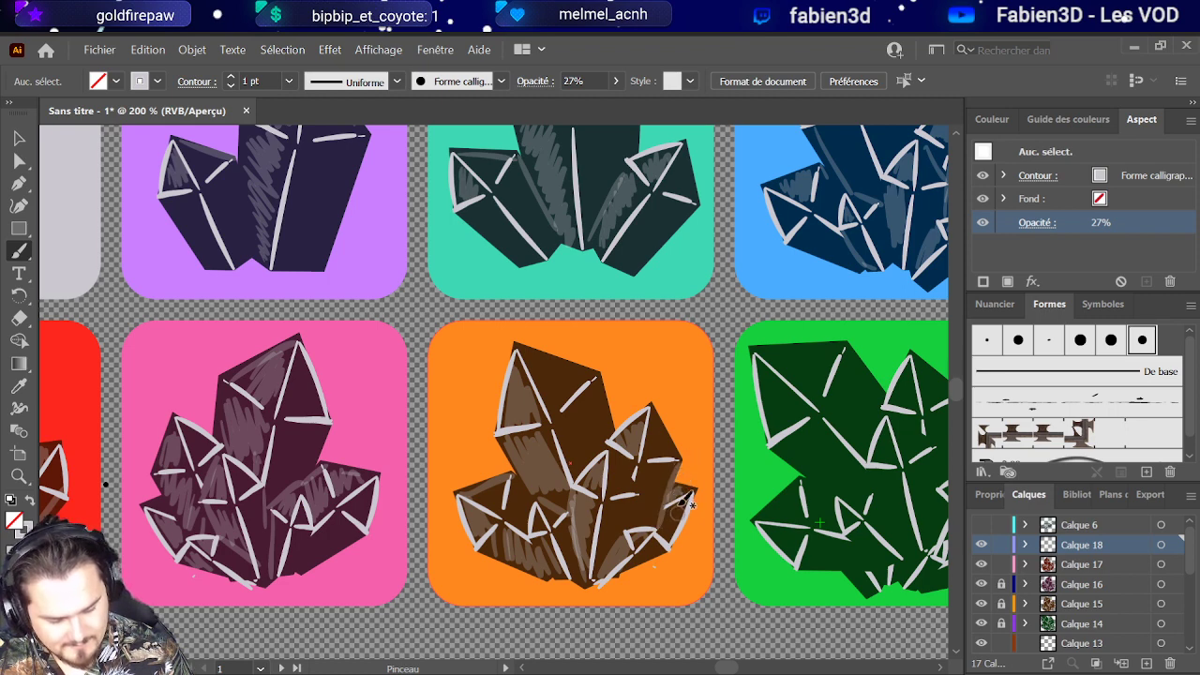
mouse_move(623, 398)
mouse_down()
mouse_move(632, 454)
mouse_move(614, 451)
mouse_move(647, 480)
mouse_up()
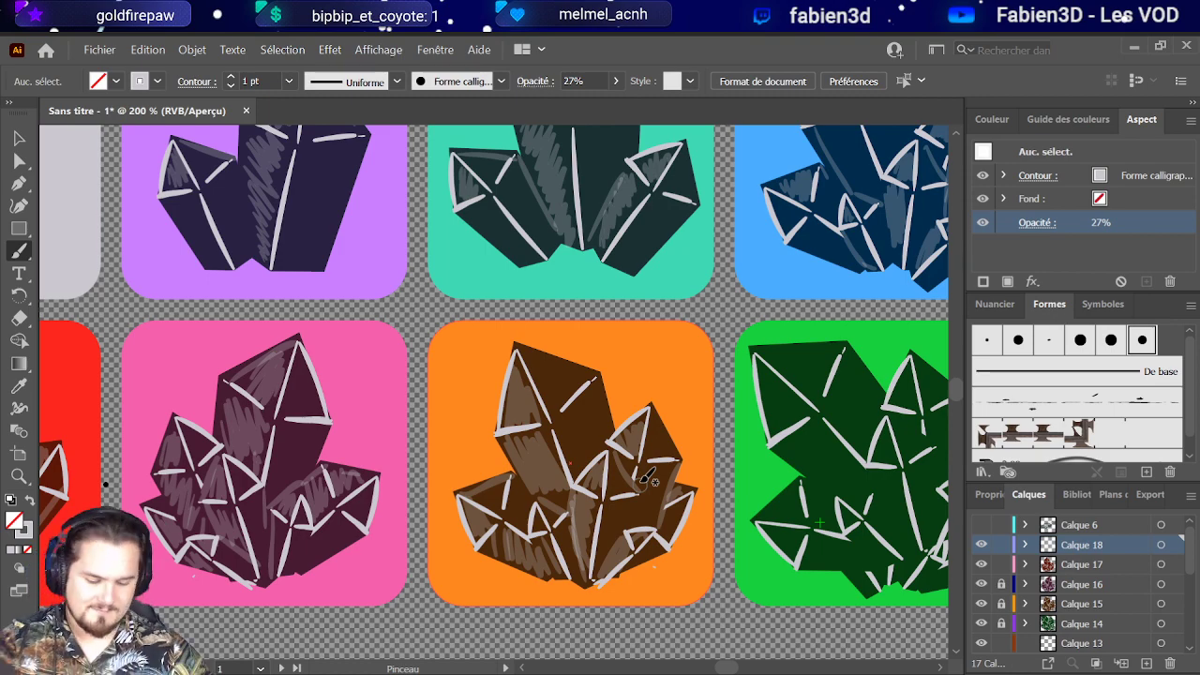
Step: Hatch the facets of the large and small crystals on the green tile with 27% opacity light grey strokes
key(ctrl+minus)
key(ctrl+minus)
key(ctrl+minus)
key(ctrl+plus)
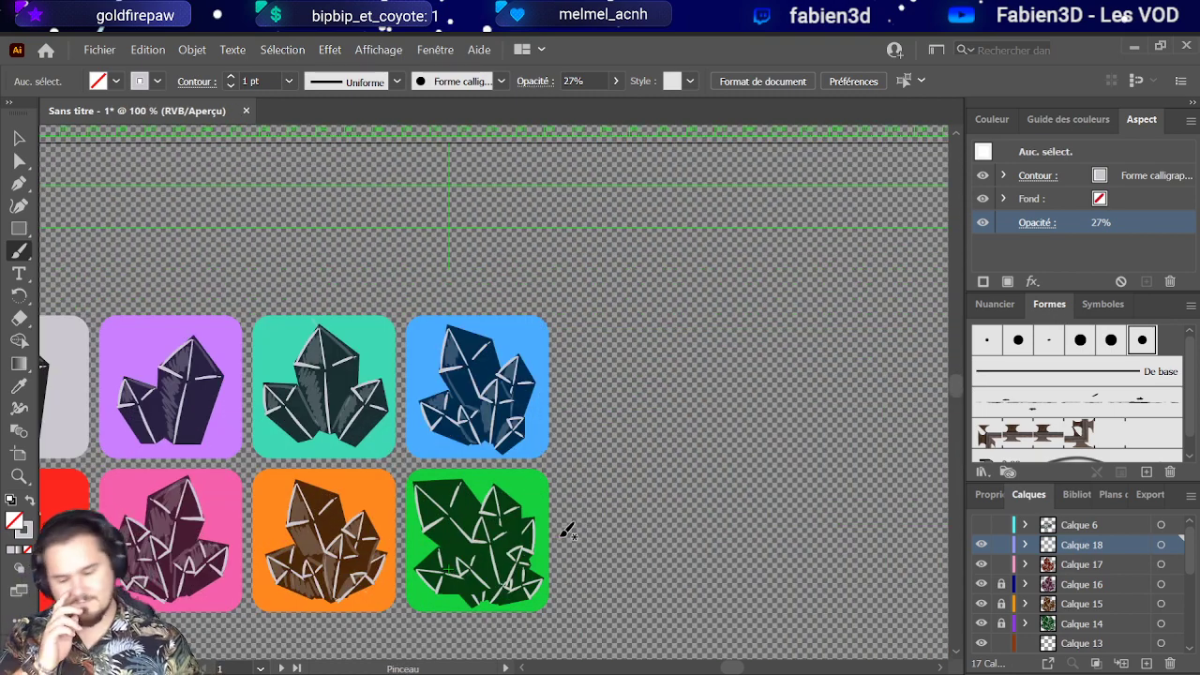
mouse_move(422, 473)
mouse_down()
mouse_move(448, 524)
mouse_move(422, 497)
mouse_move(437, 489)
mouse_up()
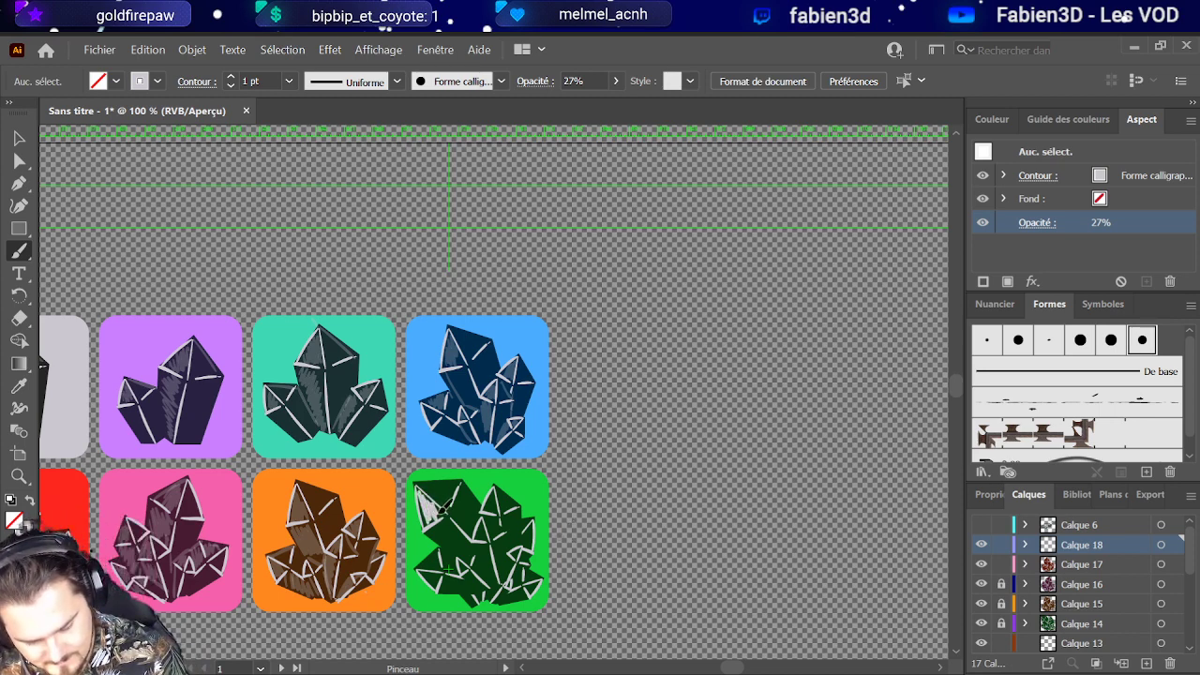
mouse_move(490, 536)
mouse_down()
mouse_move(483, 573)
mouse_move(492, 534)
mouse_move(497, 574)
mouse_move(466, 562)
mouse_move(473, 581)
mouse_move(482, 577)
mouse_move(435, 574)
mouse_move(464, 576)
mouse_up()
mouse_move(527, 542)
mouse_down()
mouse_move(495, 513)
mouse_move(518, 556)
mouse_move(516, 582)
mouse_move(508, 569)
mouse_move(505, 592)
mouse_move(472, 597)
mouse_move(521, 537)
mouse_move(525, 578)
mouse_move(509, 590)
mouse_move(537, 588)
mouse_move(539, 556)
mouse_move(511, 531)
mouse_move(530, 542)
mouse_move(517, 554)
mouse_move(532, 514)
mouse_move(501, 486)
mouse_move(495, 515)
mouse_move(451, 497)
mouse_move(436, 539)
mouse_move(436, 529)
mouse_move(463, 542)
mouse_move(471, 520)
mouse_move(535, 508)
mouse_up()
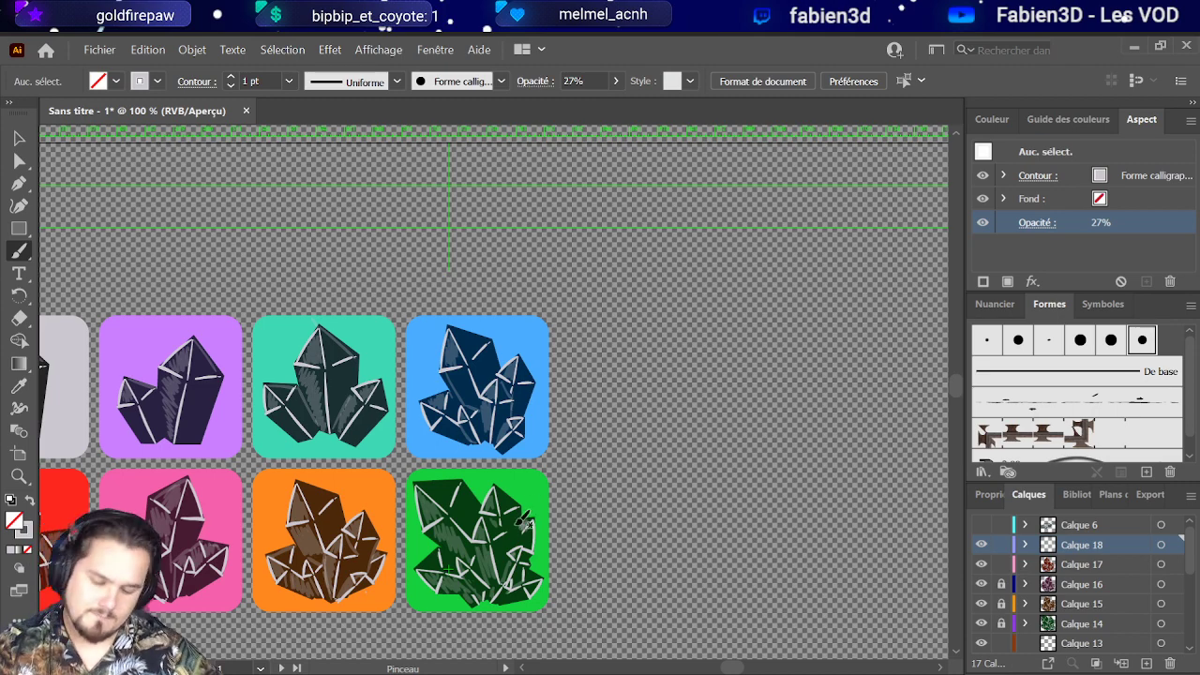
Step: Add two new empty layers above Calque 6 in the layer stack
key(ctrl+minus)
scroll(405, 526, up, 1)
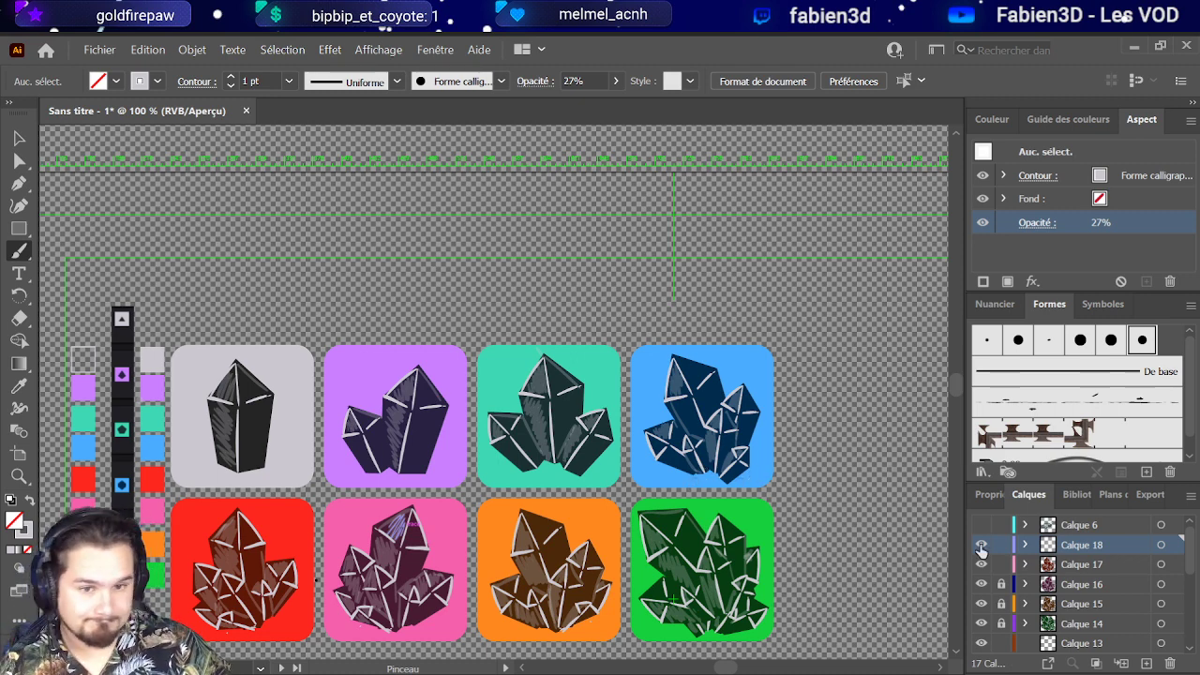
click(1150, 526)
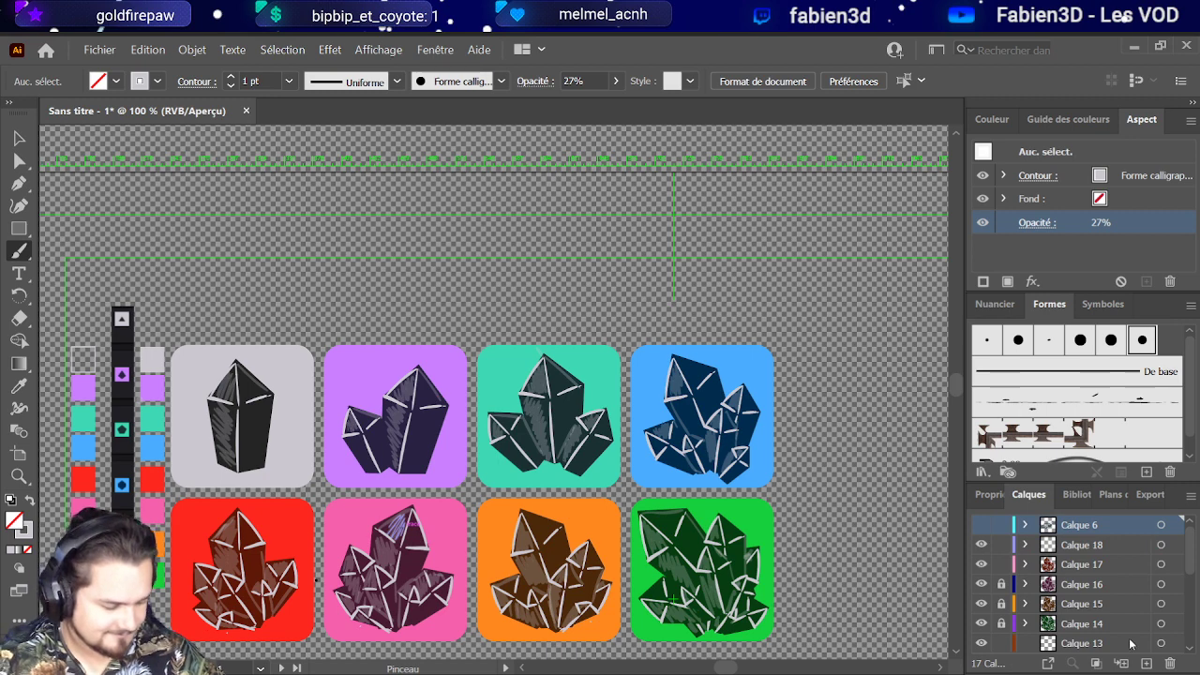
click(1145, 662)
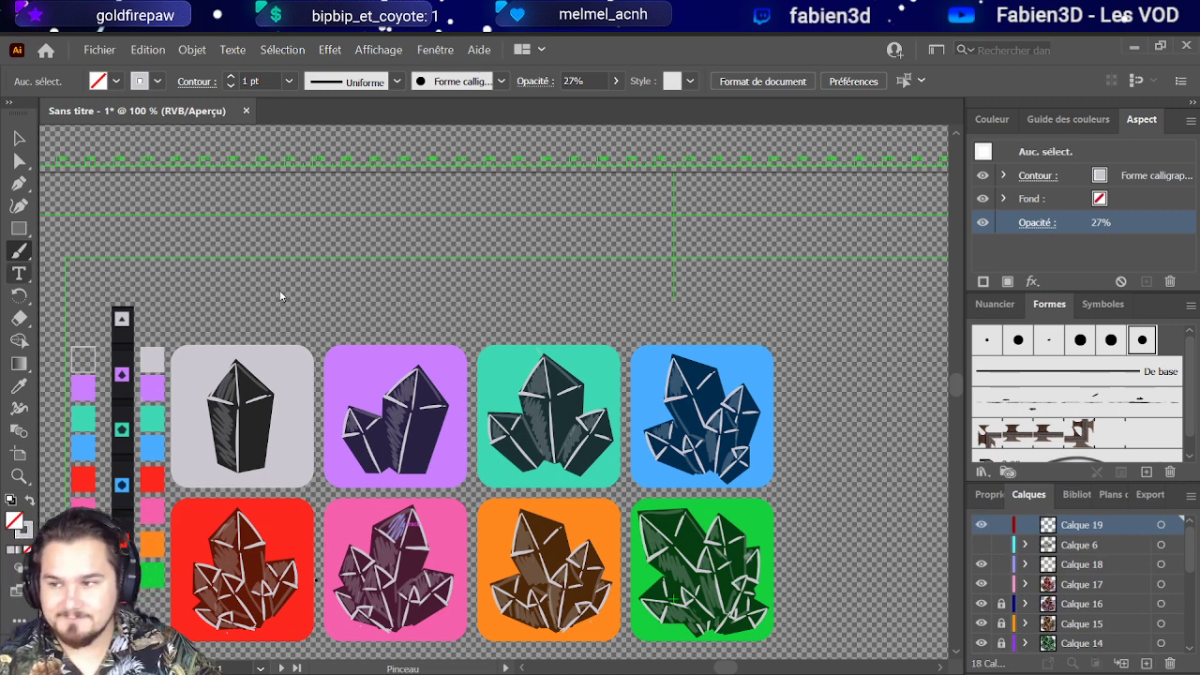
key(t)
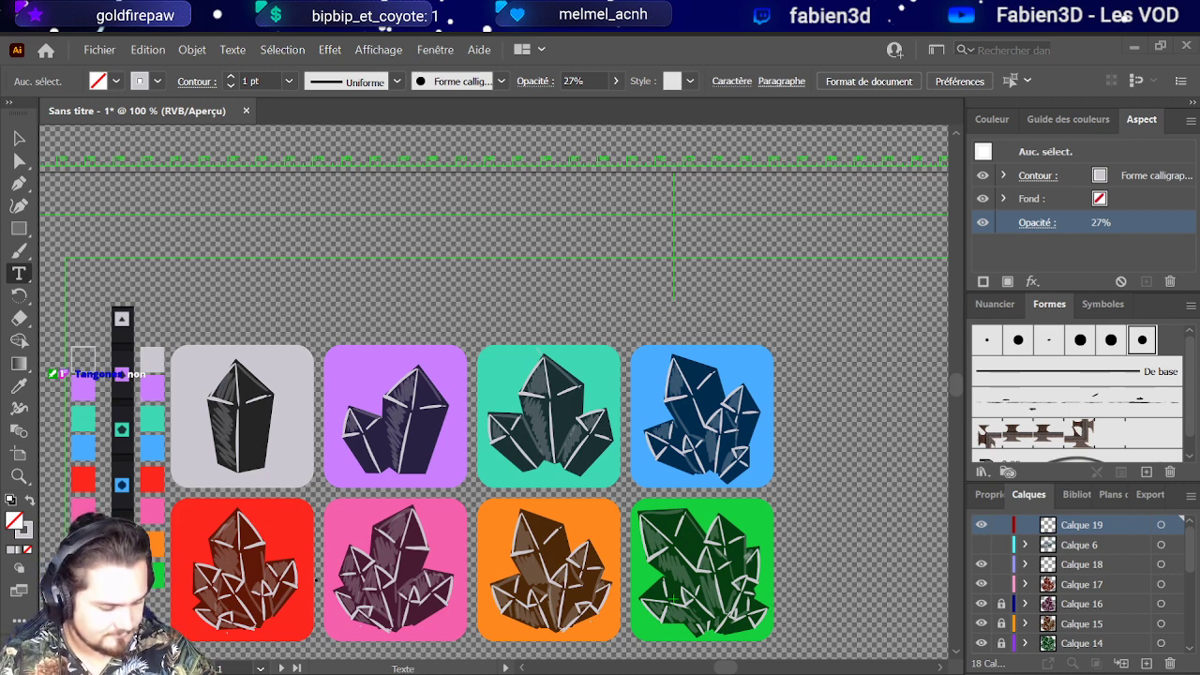
click(1145, 662)
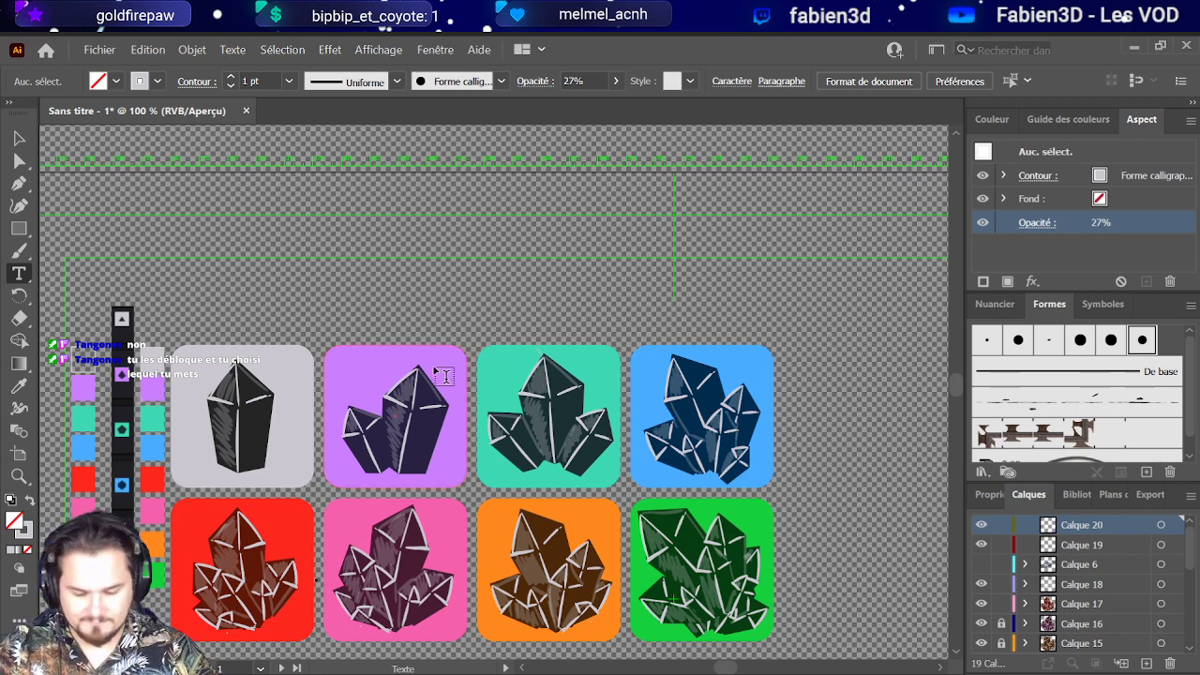
Step: Sample the dark fill of the vertical icon strip with the Eyedropper and return to the Paintbrush tool
click(24, 229)
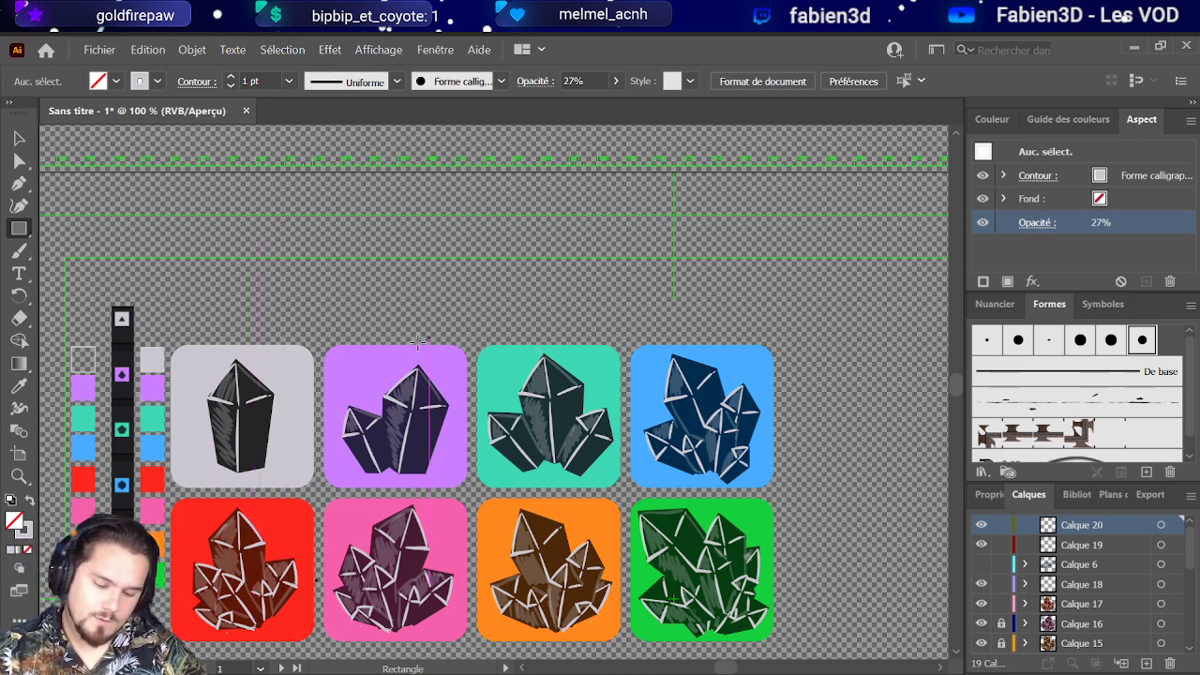
click(19, 250)
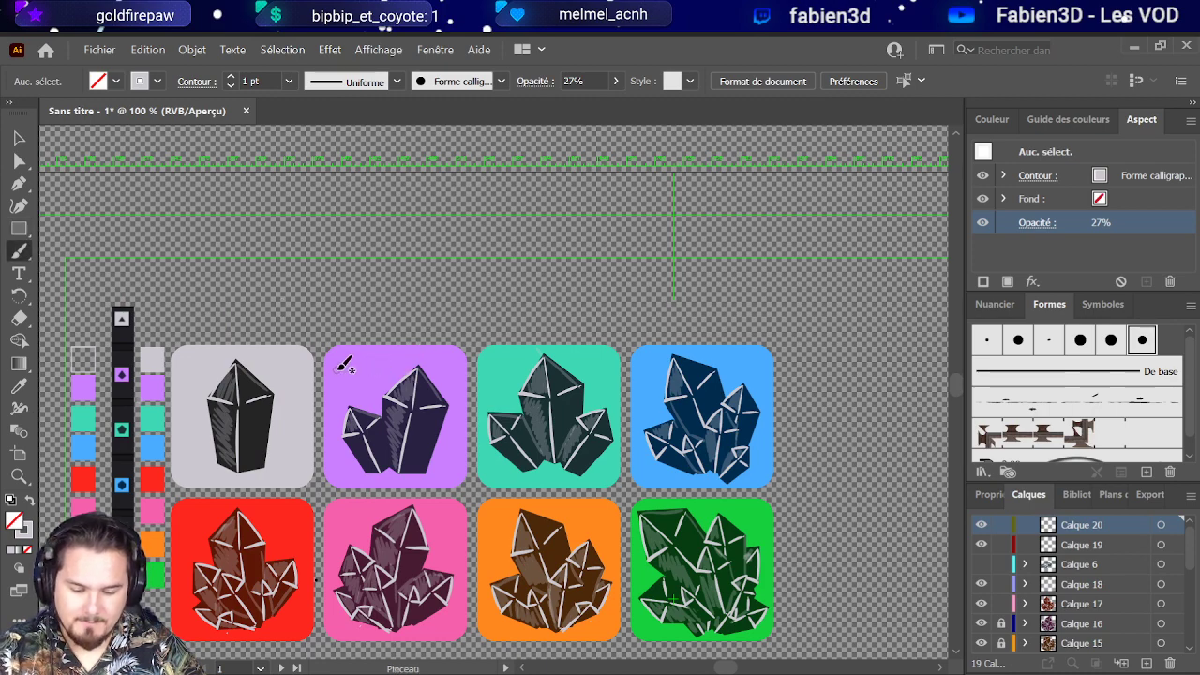
scroll(215, 394, up, 1)
scroll(215, 394, down, 1)
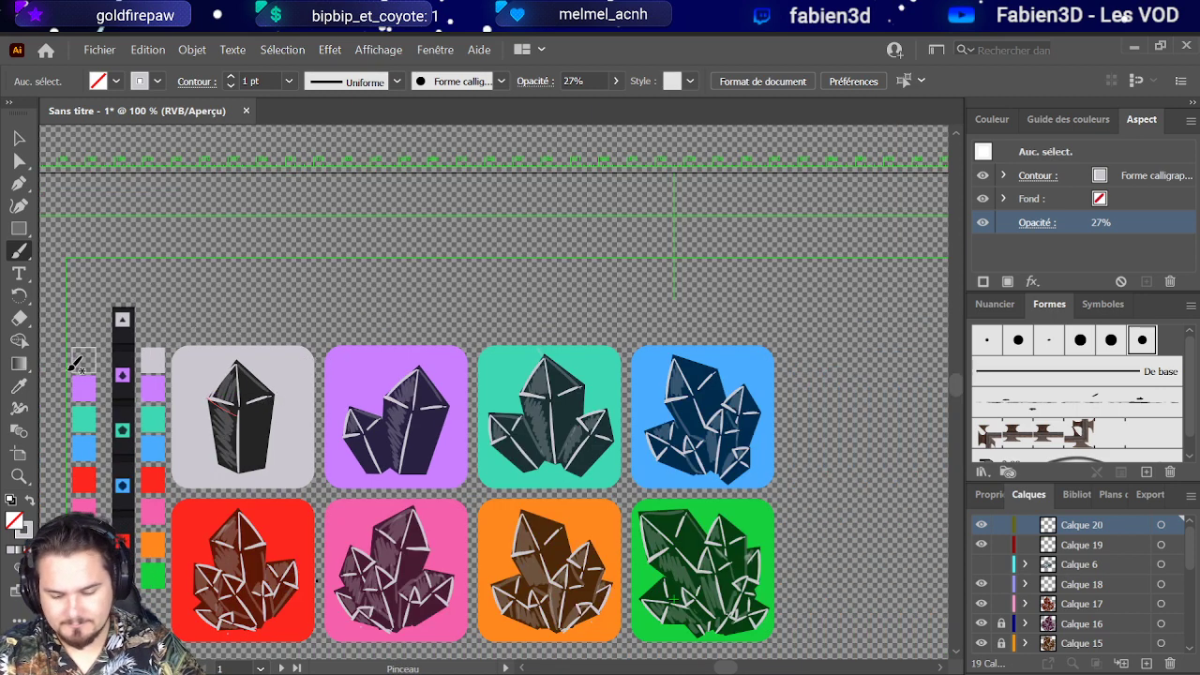
click(19, 387)
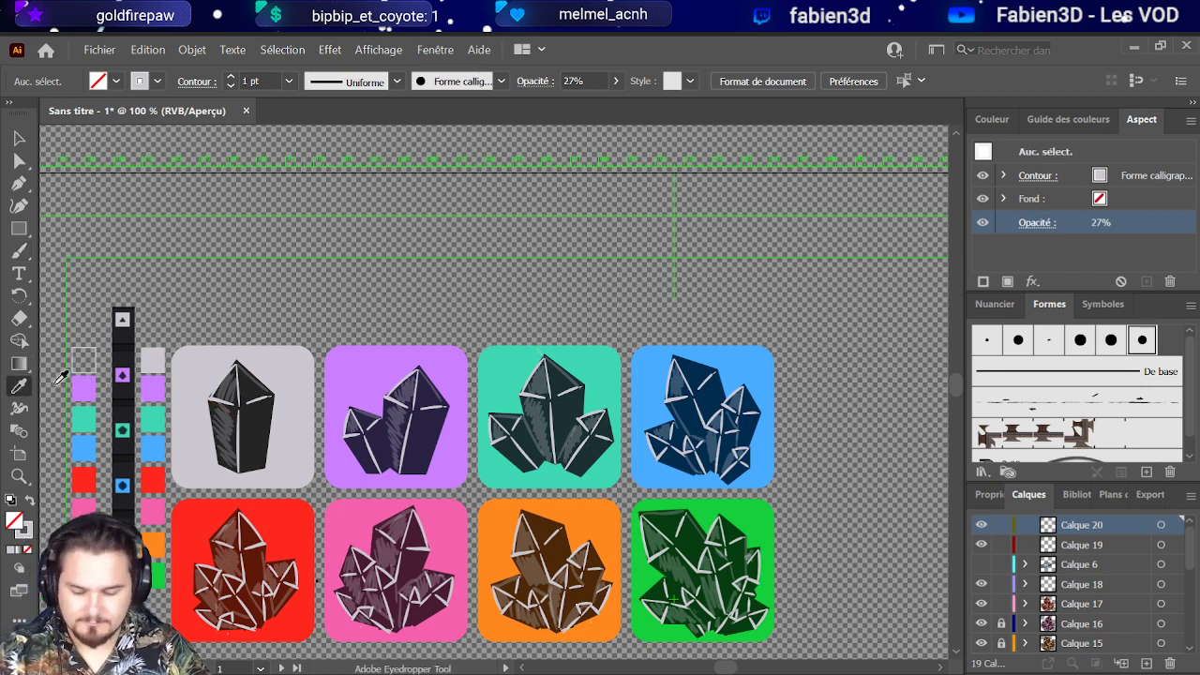
click(121, 401)
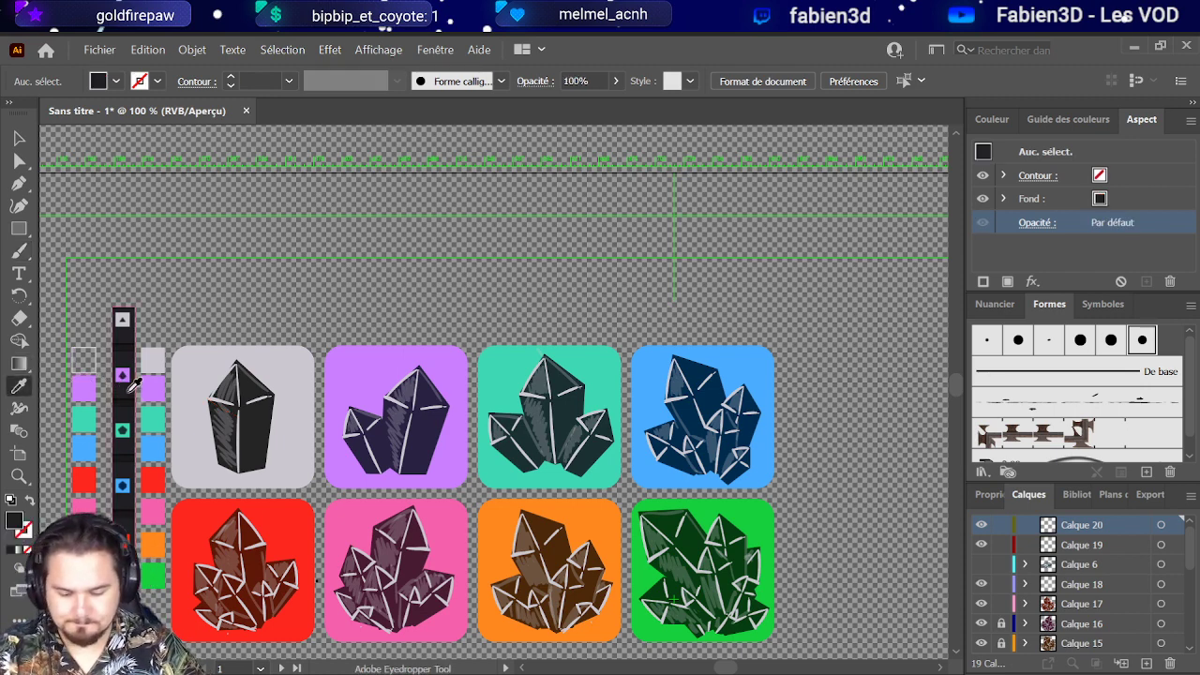
click(19, 250)
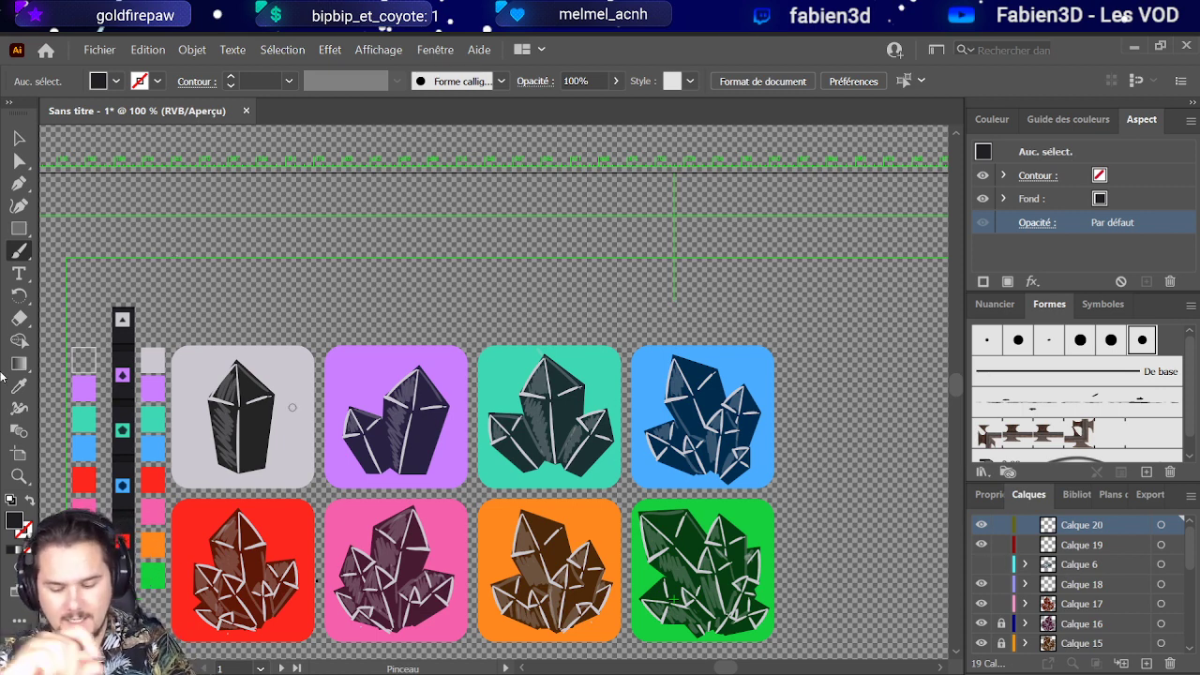
drag(180, 377, 184, 360)
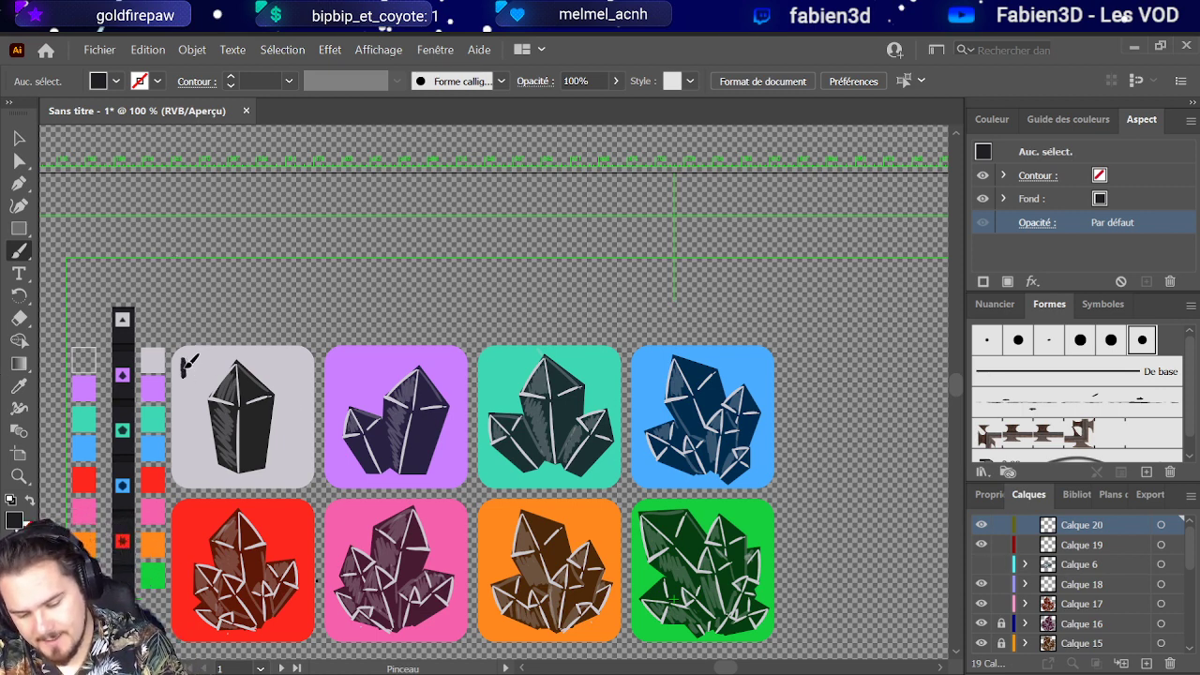
key(ctrl+z)
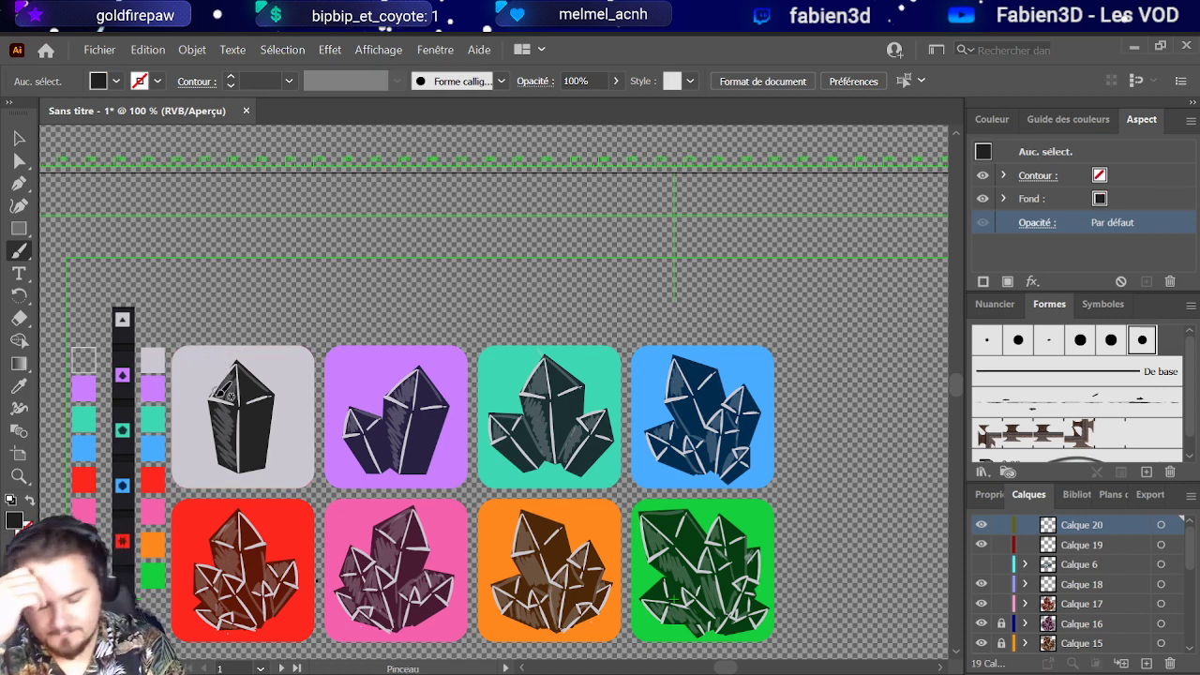
mouse_move(223, 433)
mouse_down()
mouse_move(242, 474)
mouse_move(298, 459)
mouse_move(246, 481)
mouse_move(188, 466)
mouse_up()
key(ctrl+z)
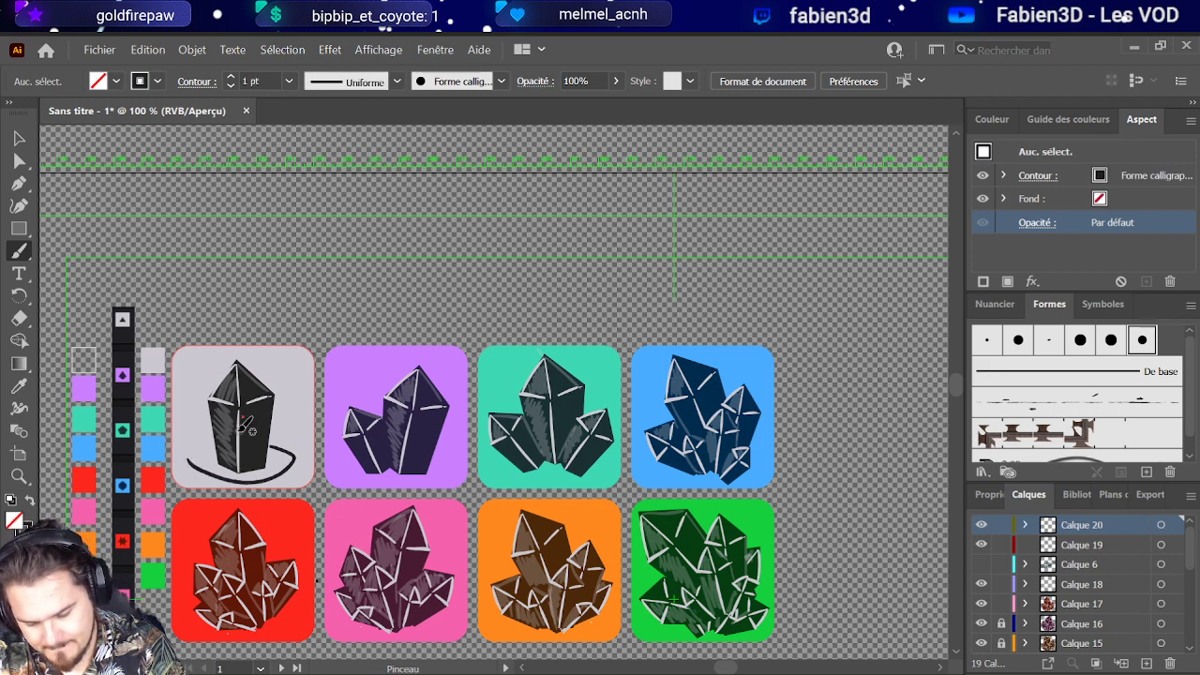
key(ctrl+z)
key(shift+x)
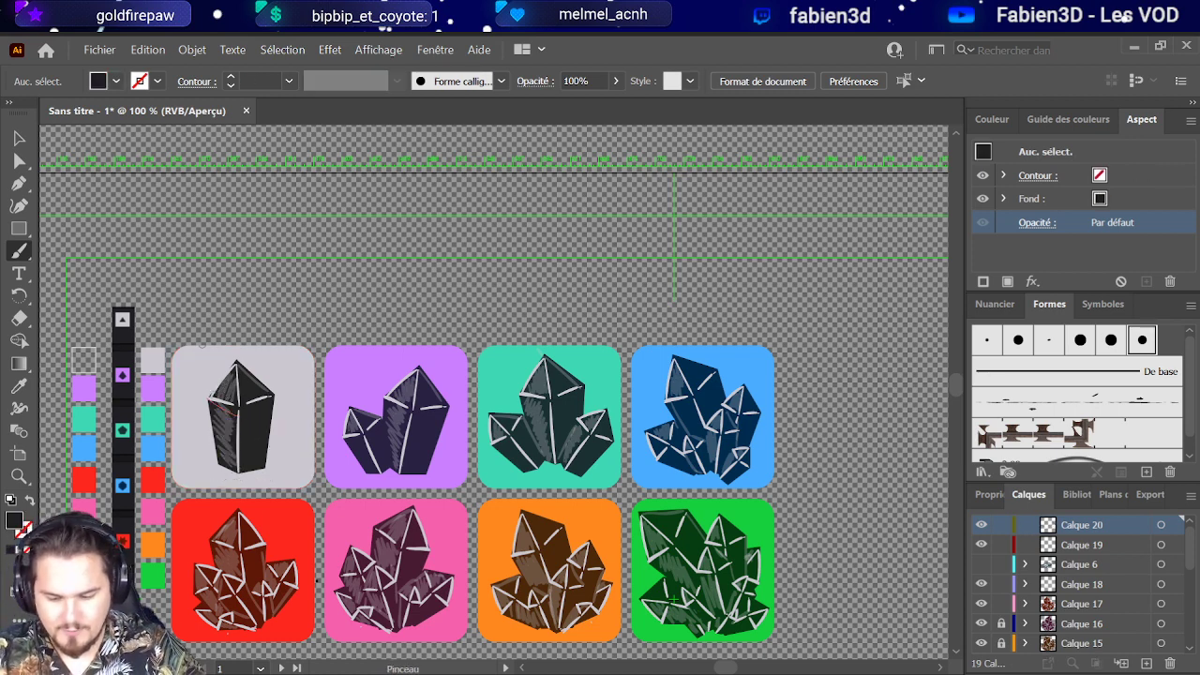
Step: Draw a dark unfilled ellipse ring about 142 × 39 px with a 5 pt stroke around the crystal's base on the grey tile
click(19, 227)
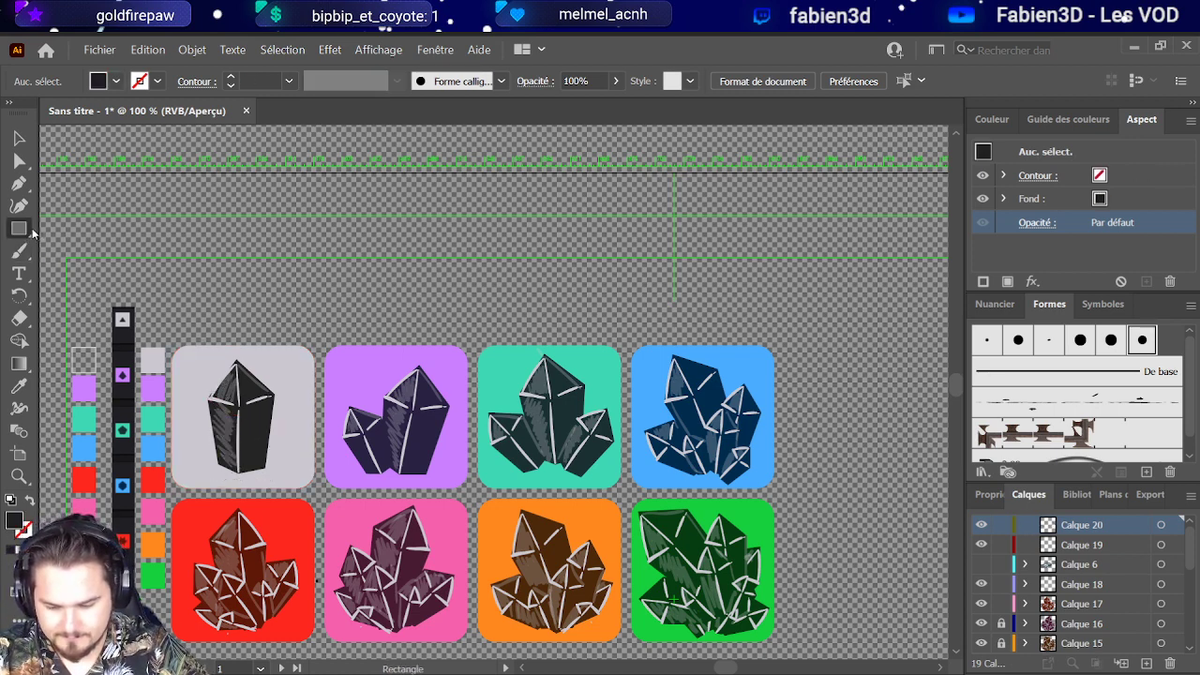
key(l)
drag(184, 447, 298, 478)
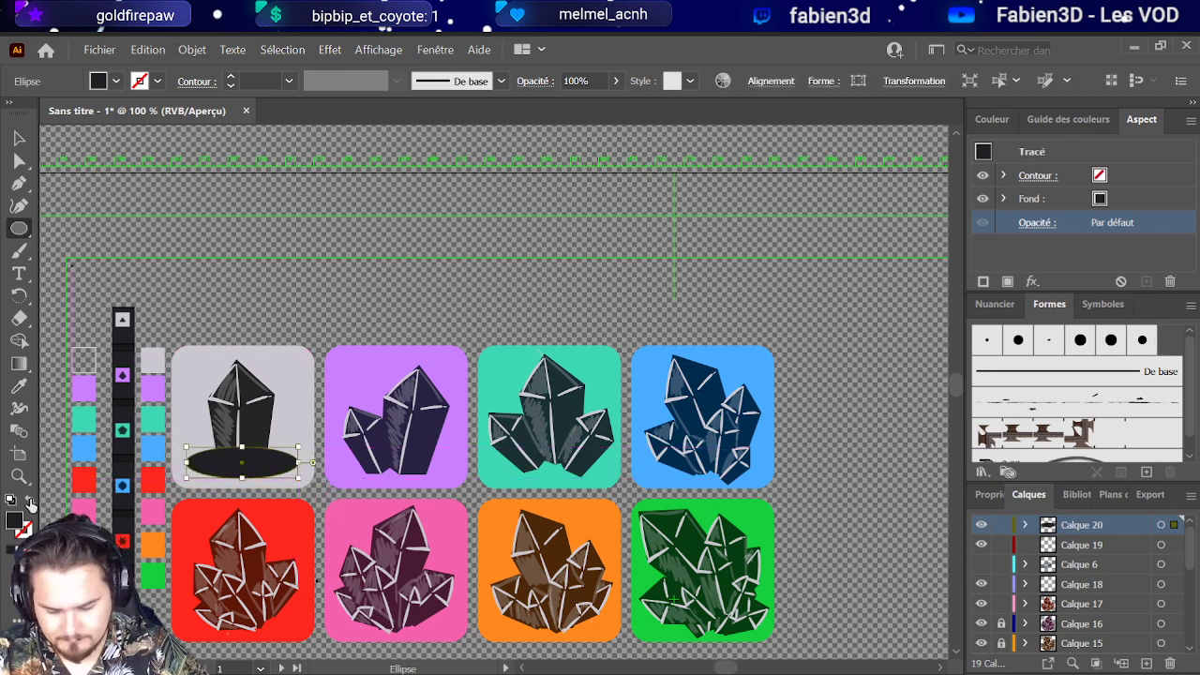
click(29, 501)
click(232, 76)
click(231, 77)
click(231, 77)
click(231, 77)
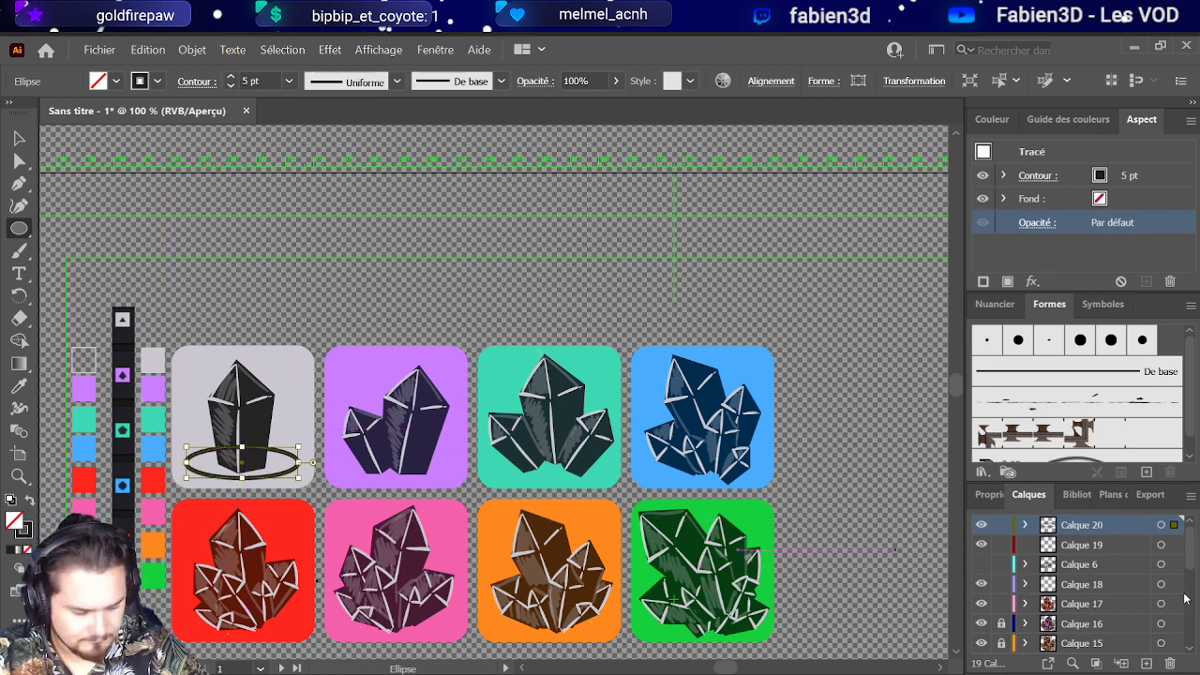
Step: Move Calque 20 down the layer stack to sit between Calque 3 and Calque 2, behind the crystals
scroll(1125, 599, down, 2)
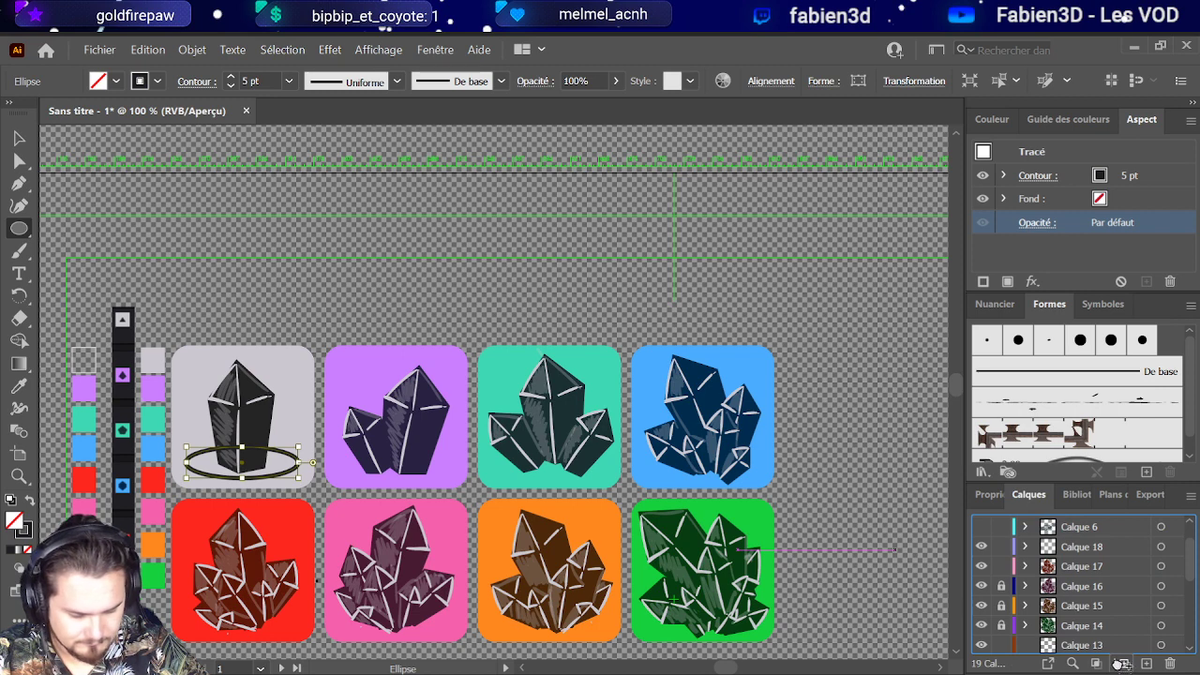
drag(1111, 647, 1101, 637)
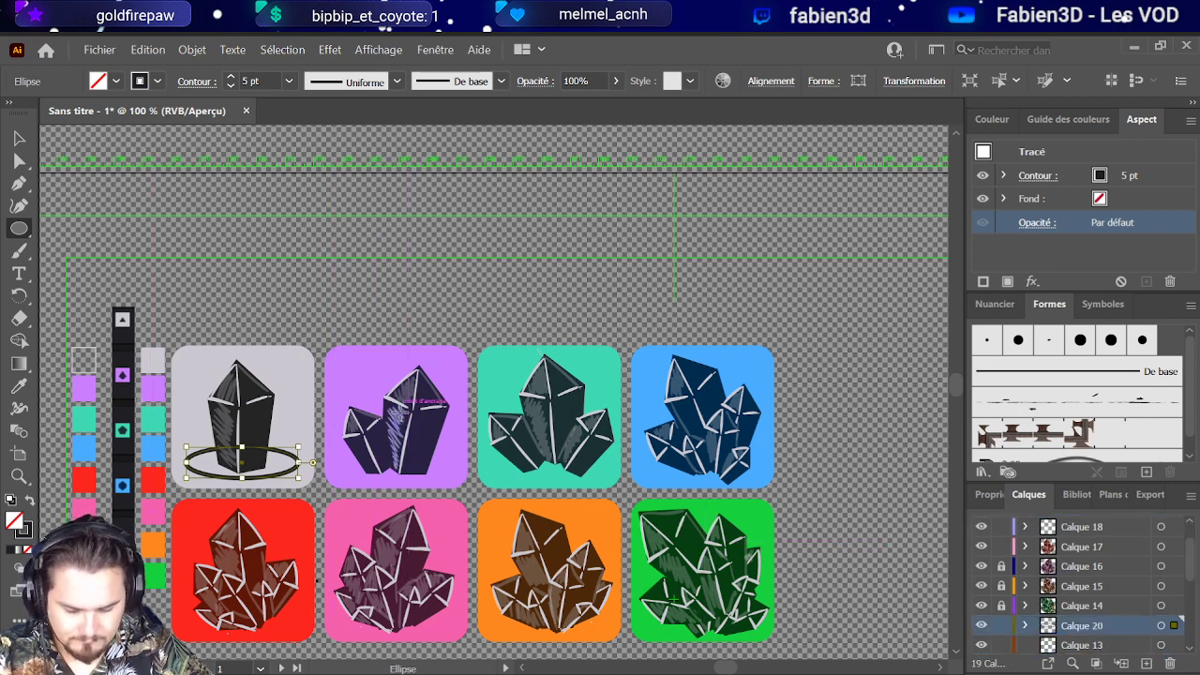
key(v)
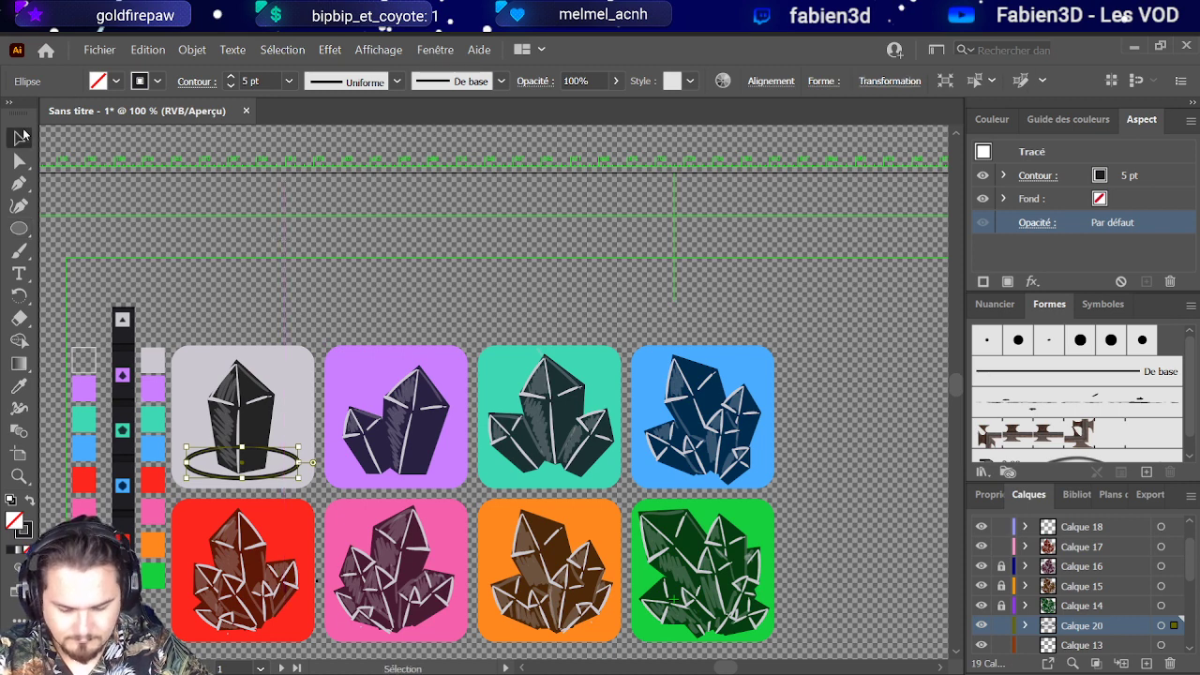
click(354, 255)
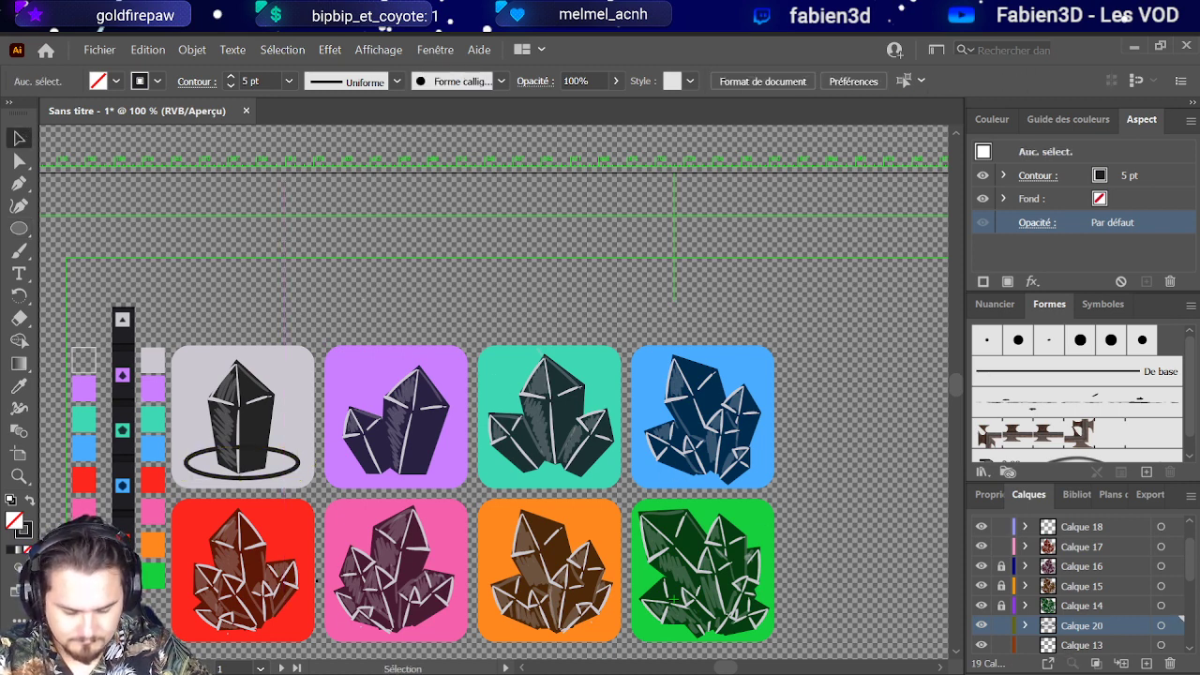
scroll(1091, 599, down, 1)
scroll(1080, 590, down, 3)
click(1079, 645)
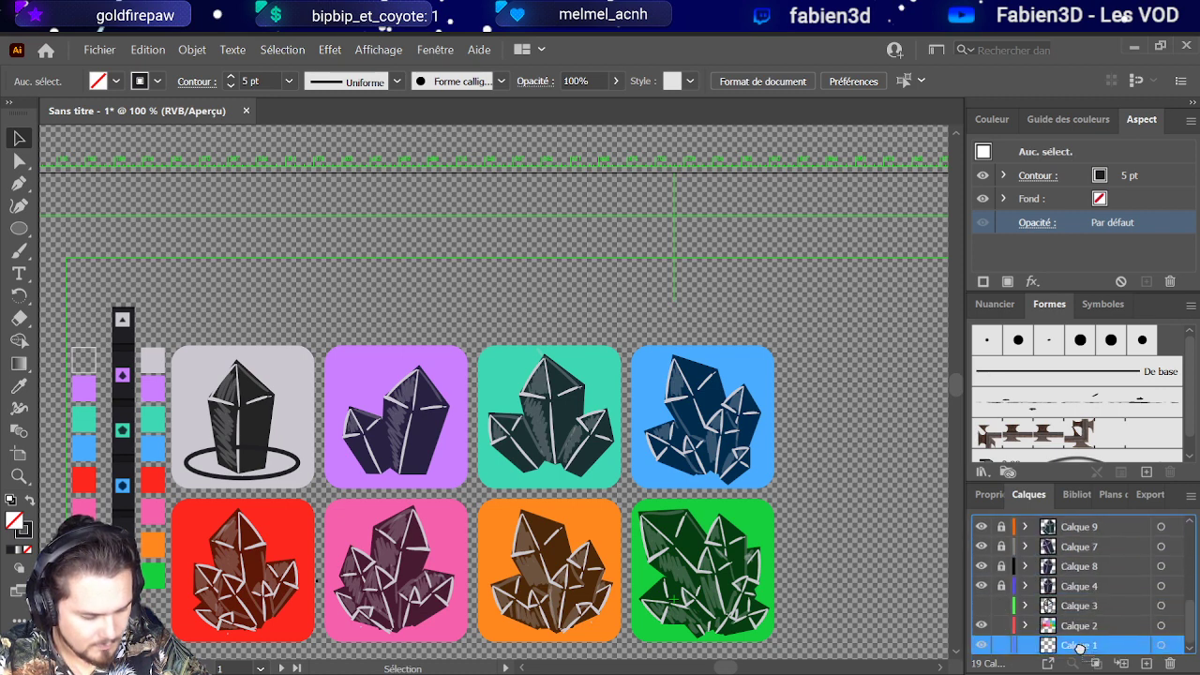
key(ctrl+l)
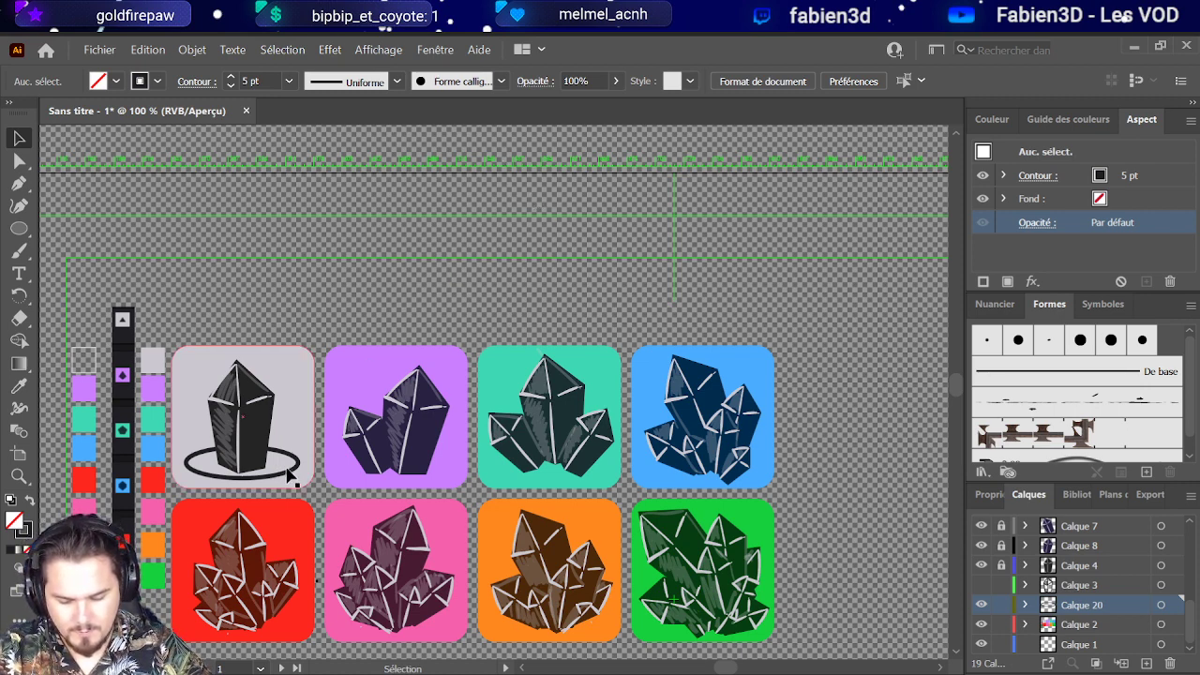
Step: Paste copies of the ring and place them around the crystal bases on the purple, teal and blue tiles
click(1160, 606)
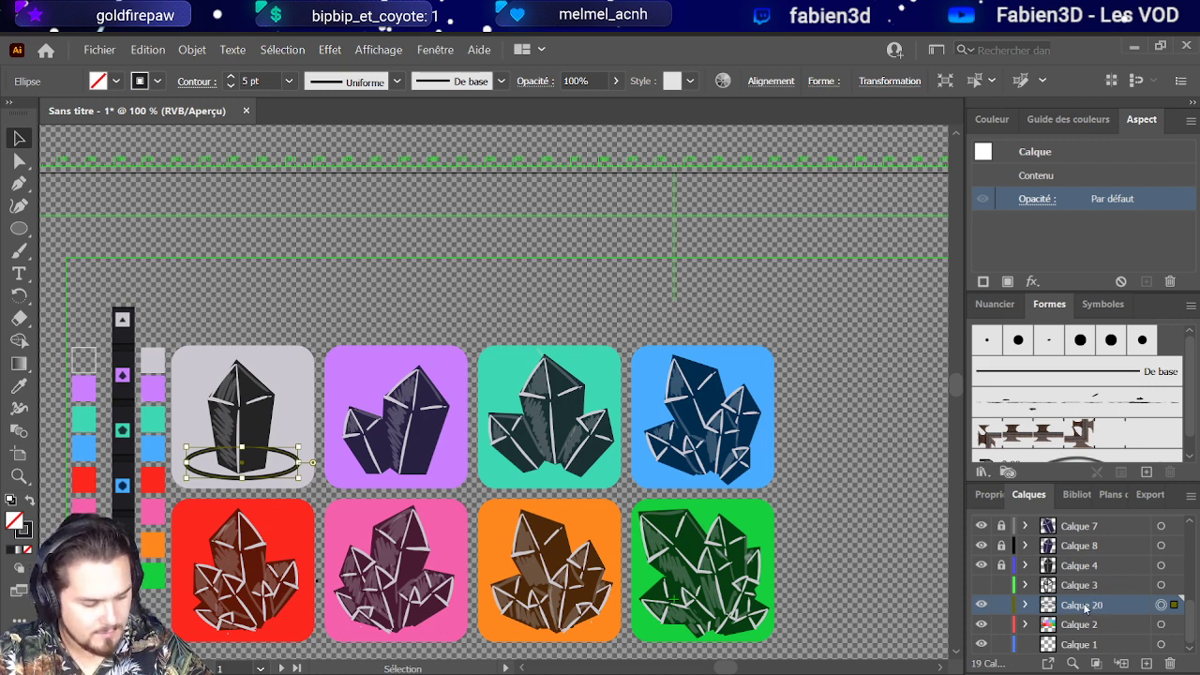
key(ctrl+v)
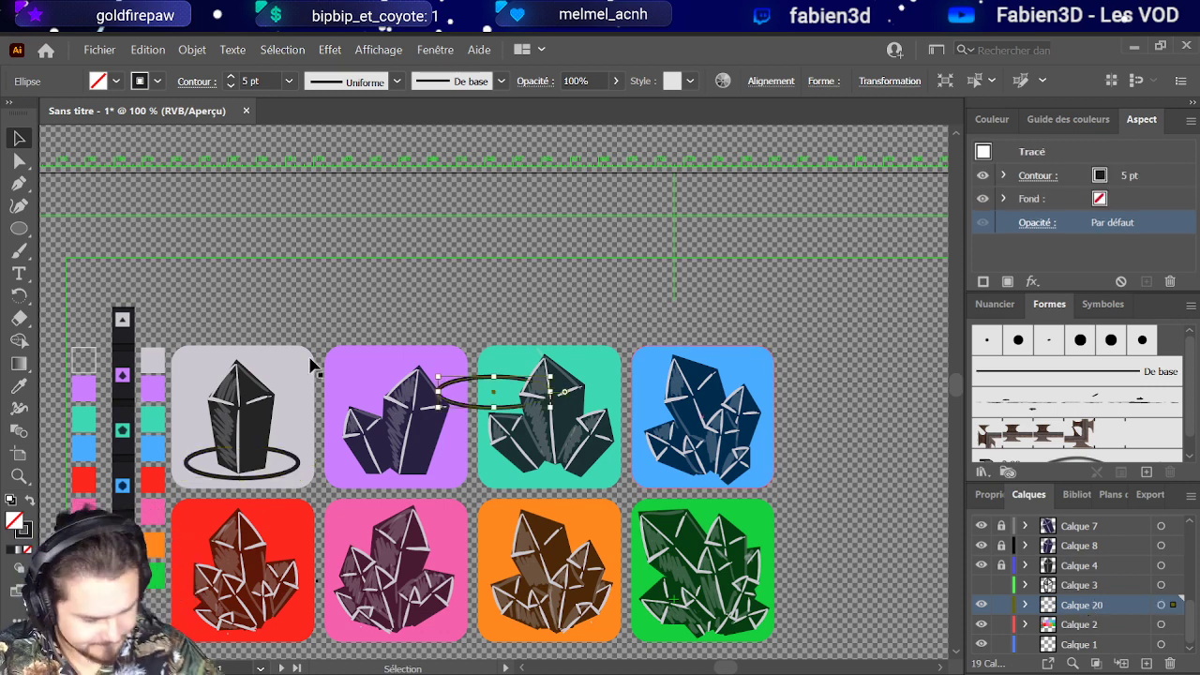
drag(505, 400, 391, 485)
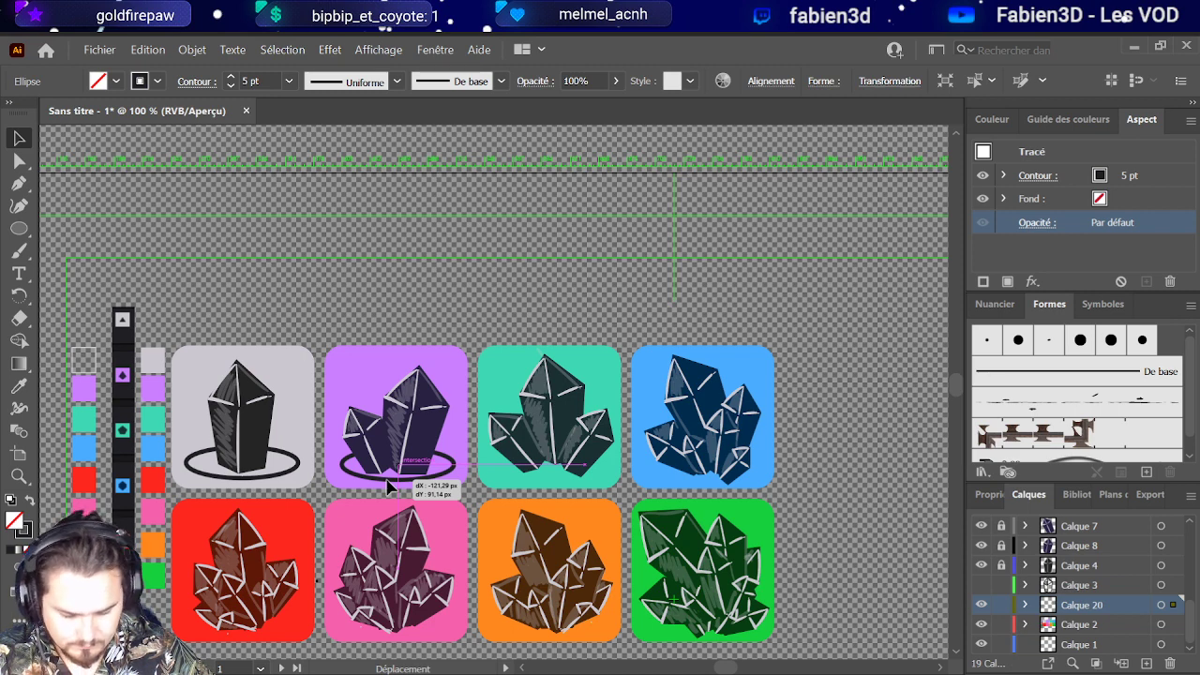
drag(390, 485, 522, 483)
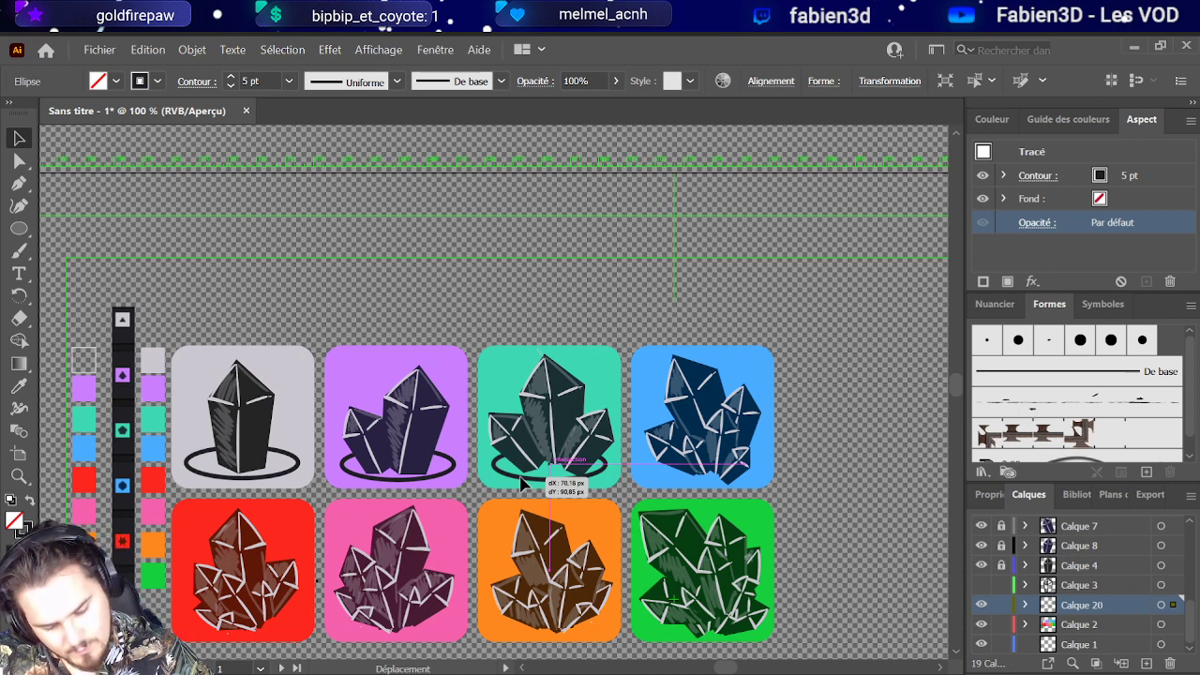
drag(522, 483, 522, 483)
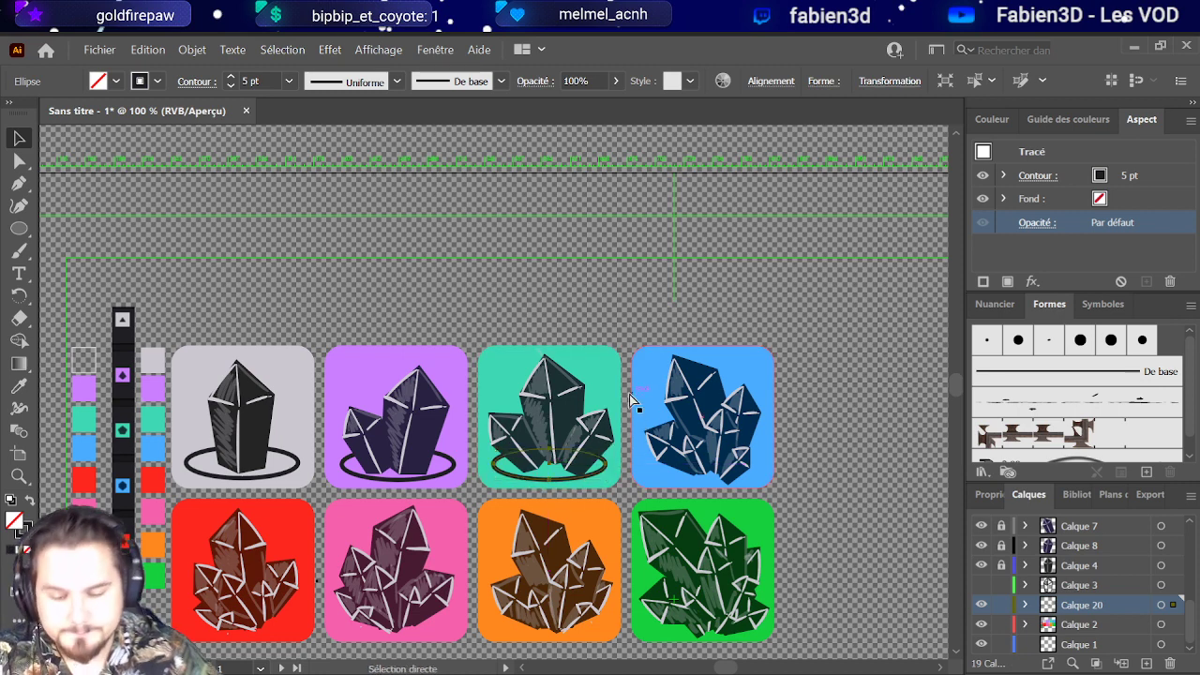
drag(511, 485, 674, 483)
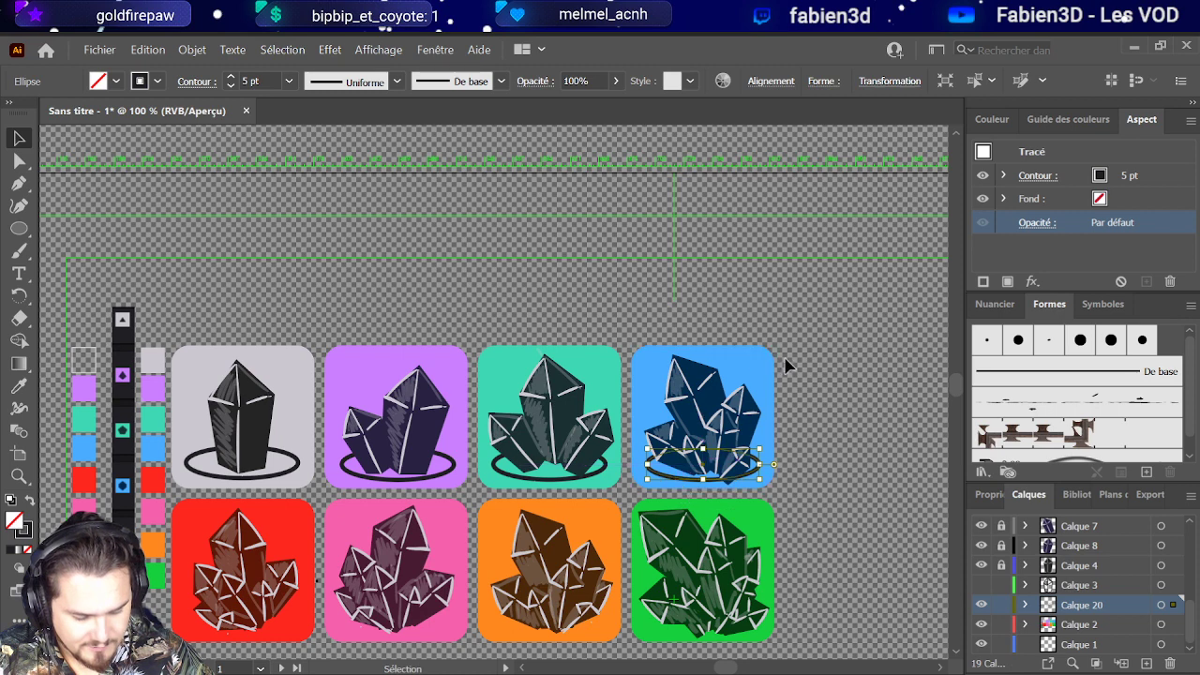
Step: Unlock Calque 10 and select all its artwork on the blue tile
click(745, 478)
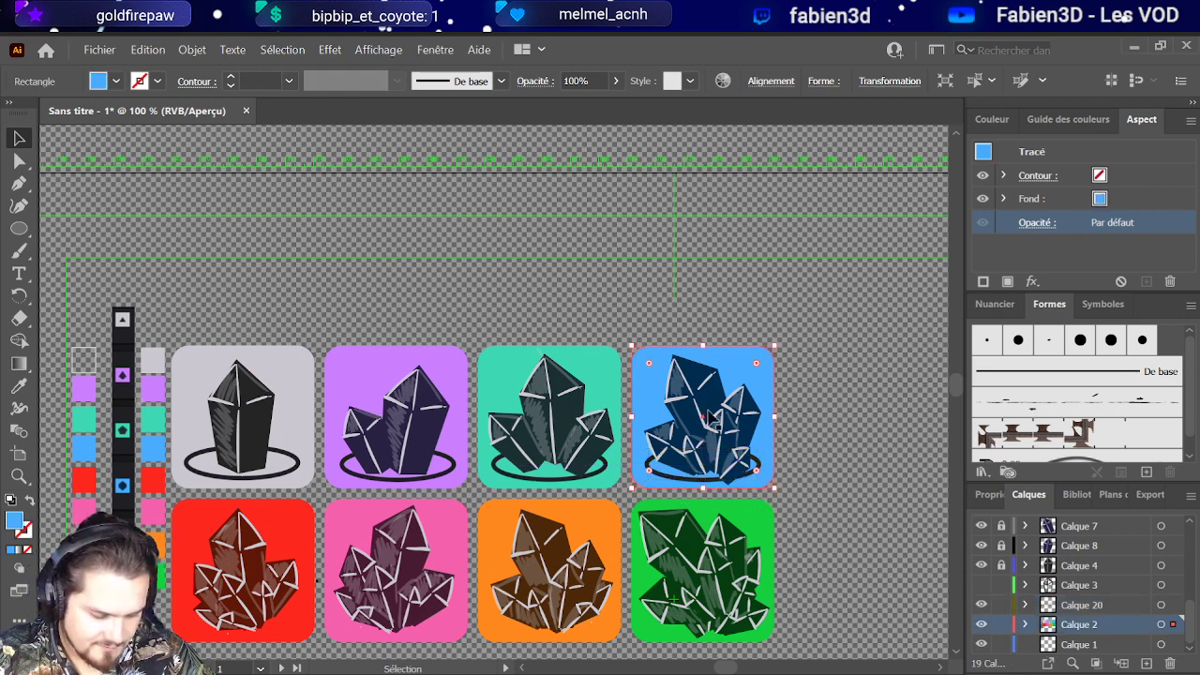
click(812, 403)
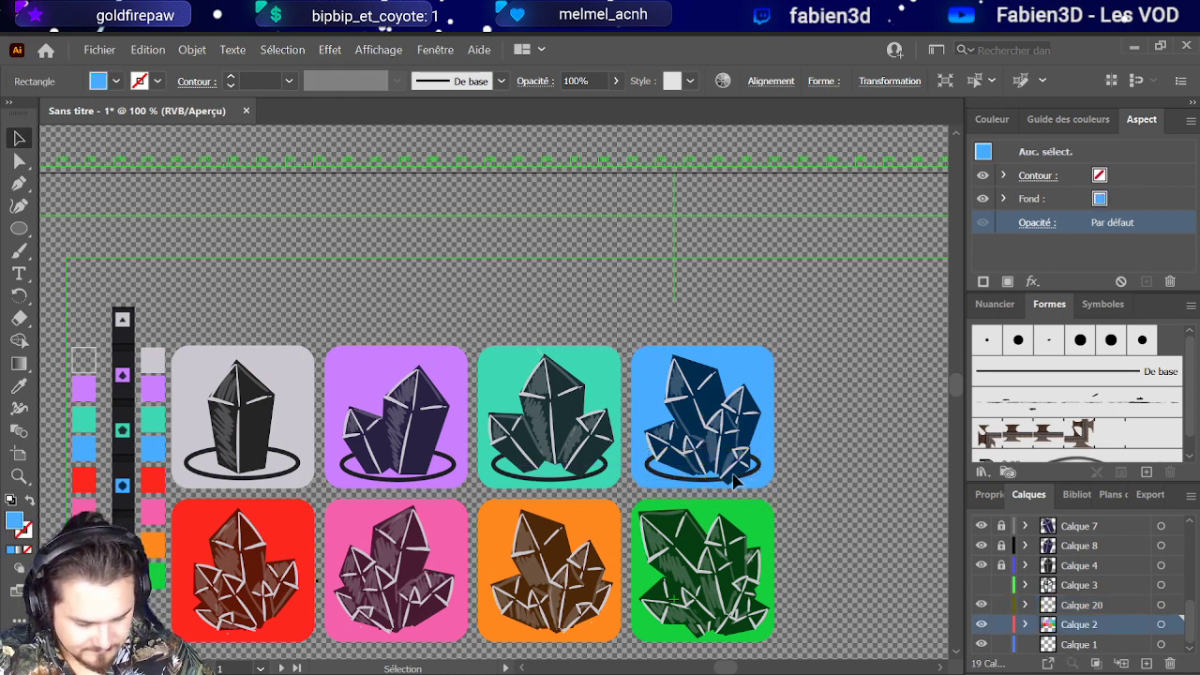
click(1160, 624)
scroll(1116, 604, up, 3)
scroll(1117, 604, up, 3)
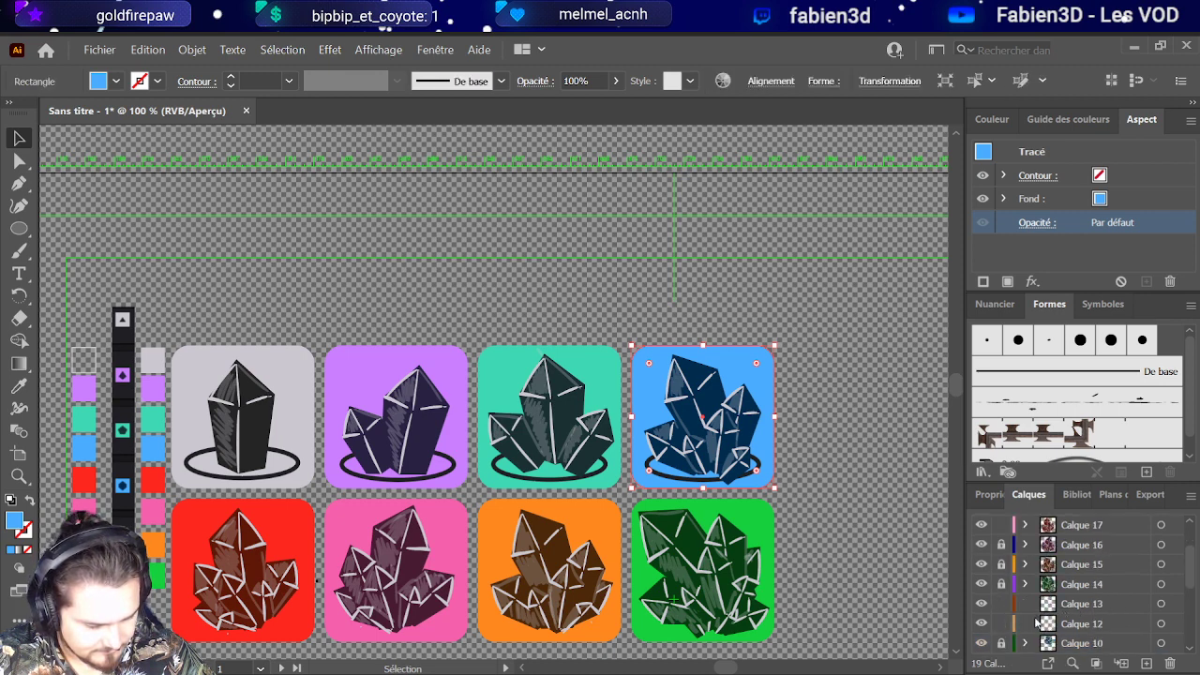
click(980, 644)
click(980, 644)
click(1160, 642)
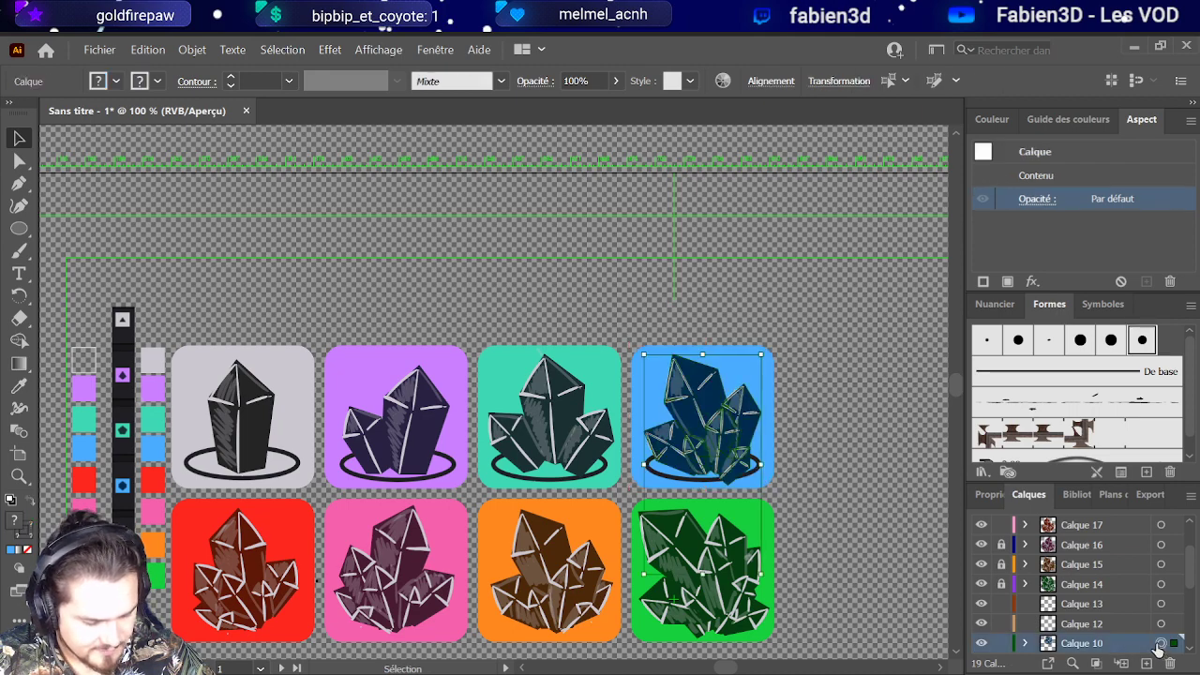
Step: Pull up the bottom corner of the lowest crystal on the blue tile so it ends inside the ring
scroll(811, 482, up, 2)
scroll(697, 477, up, 1)
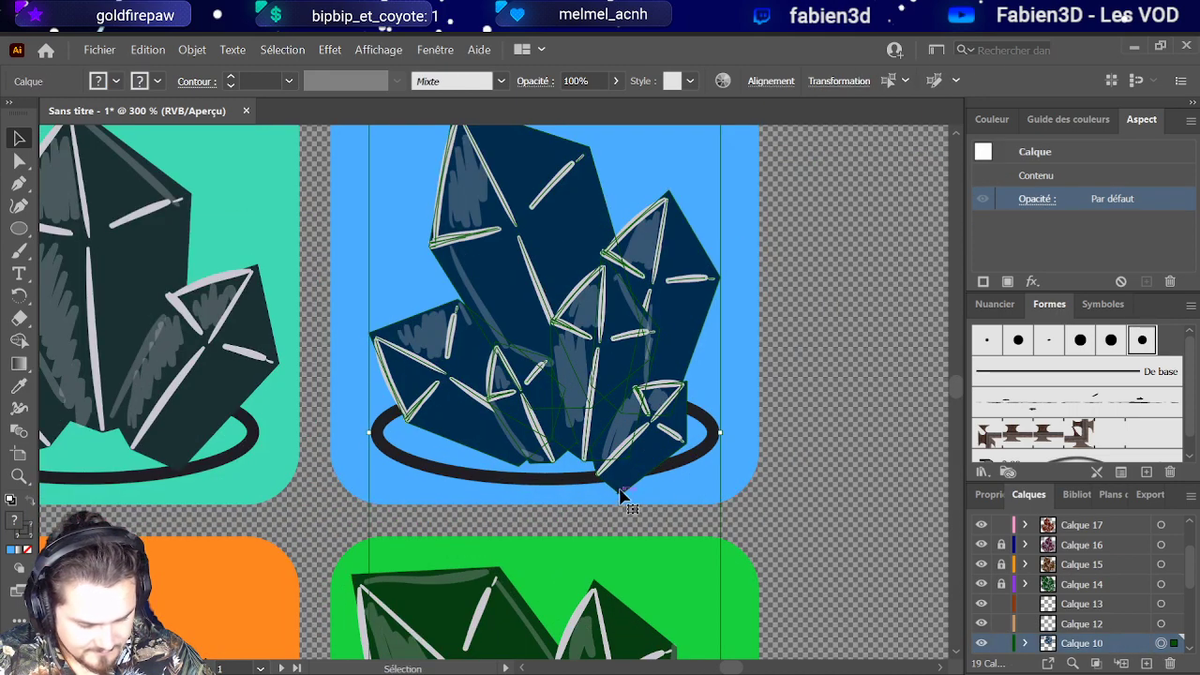
key(a)
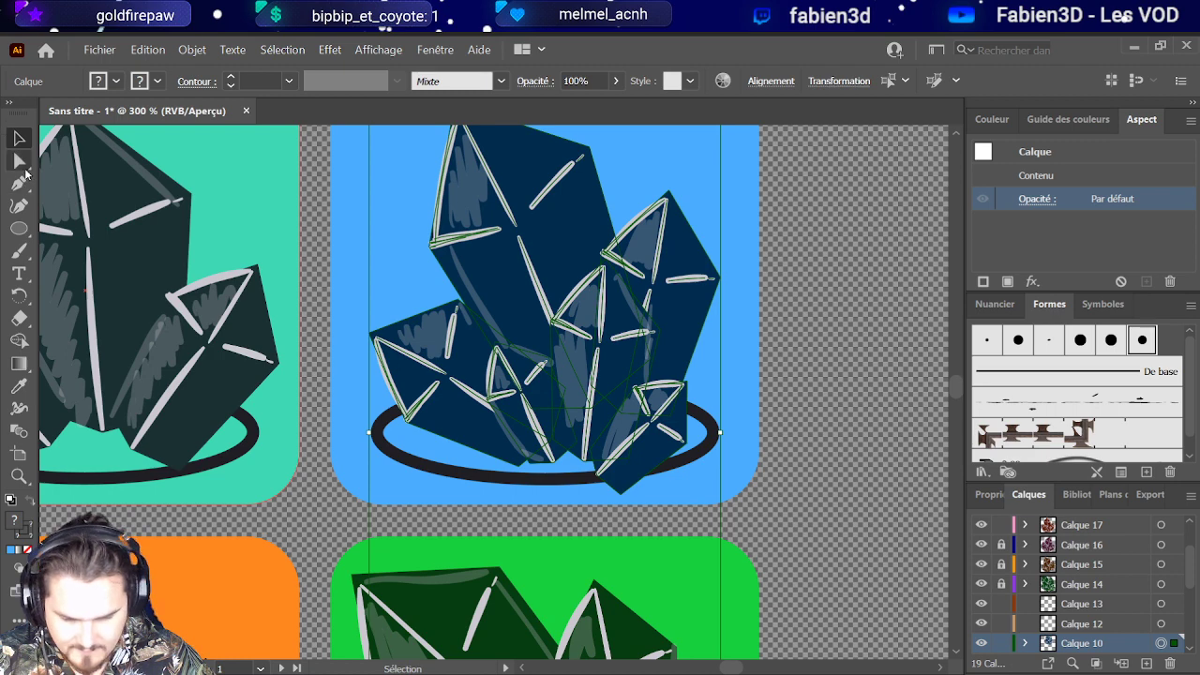
drag(624, 498, 603, 463)
click(807, 408)
scroll(787, 413, down, 3)
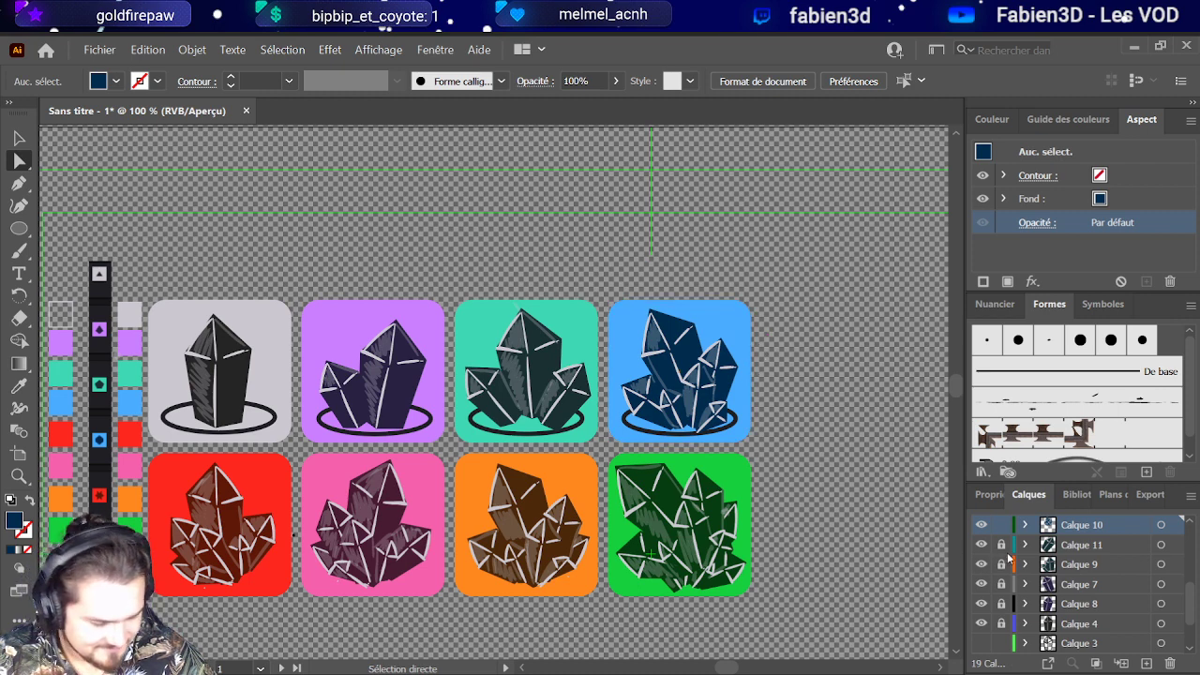
Step: Make Calque 20 the active layer again
scroll(1008, 559, up, 5)
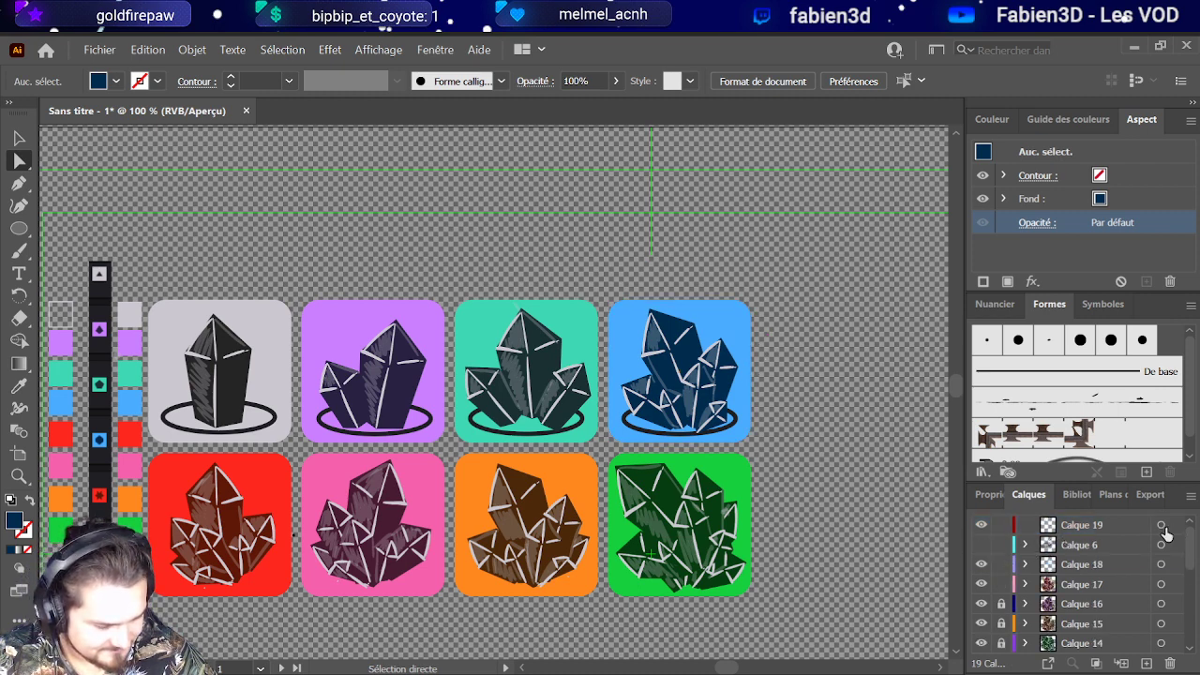
scroll(1162, 550, down, 5)
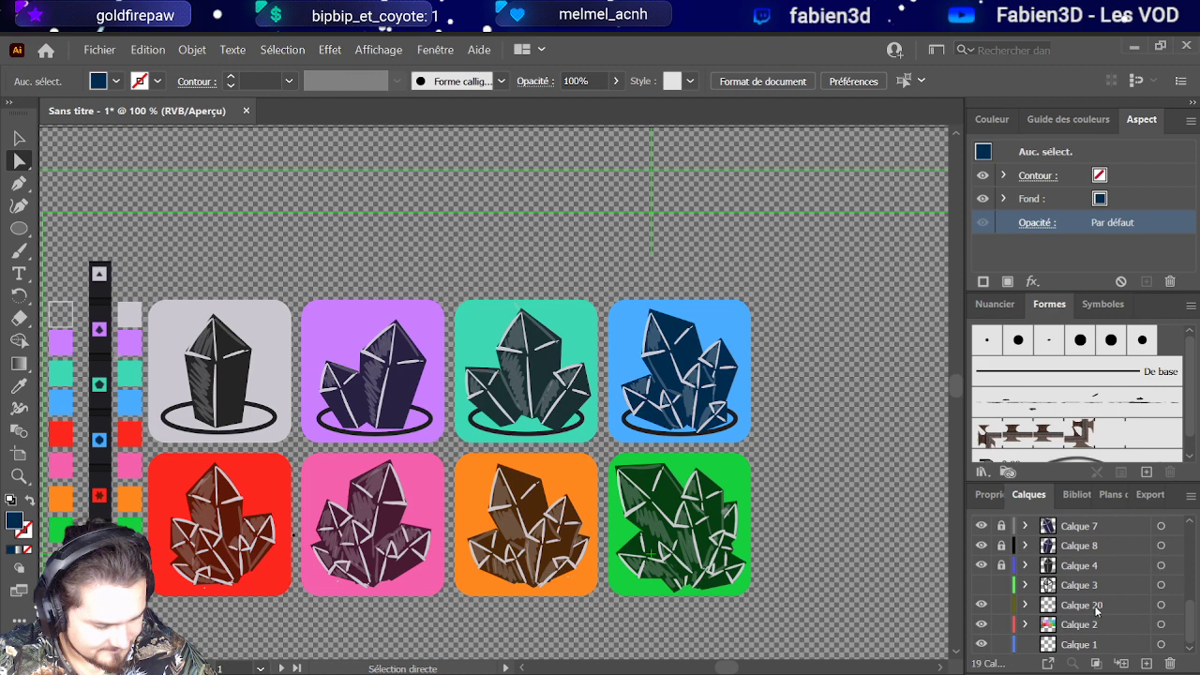
click(1089, 590)
click(980, 605)
click(1092, 609)
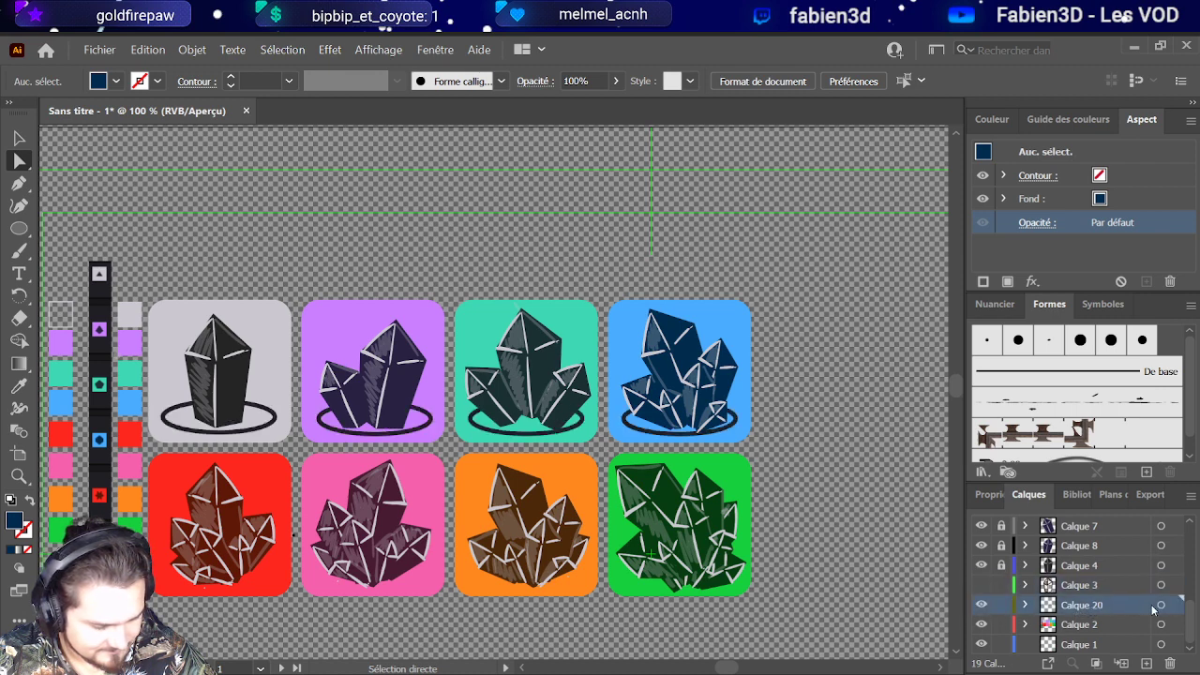
Step: Place copies of the ring around the crystal bases on the red and pink tiles, and paste another copy
click(665, 431)
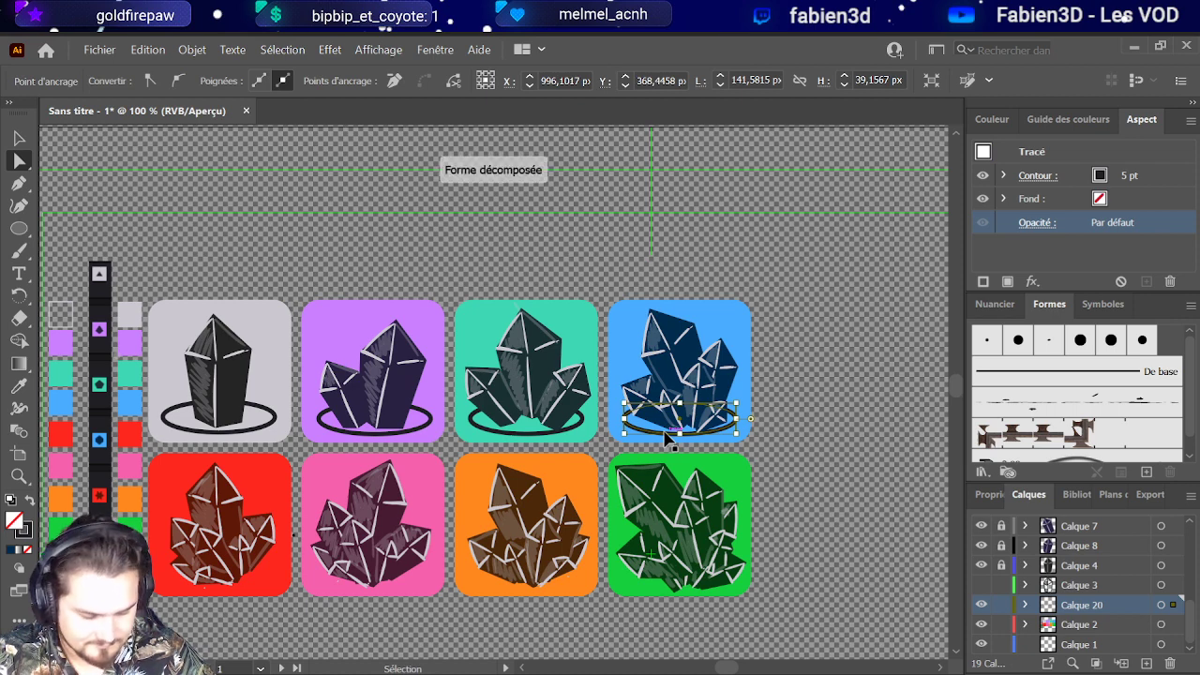
click(664, 424)
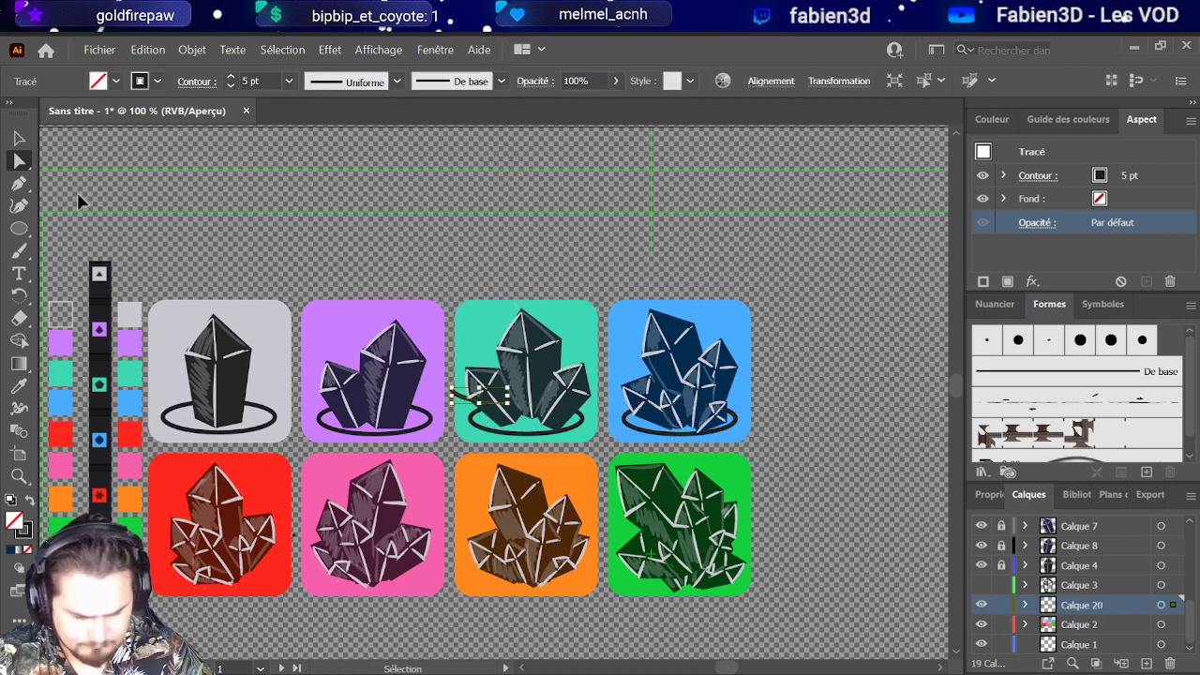
click(18, 138)
key(a)
key(v)
drag(665, 439, 260, 587)
key(v)
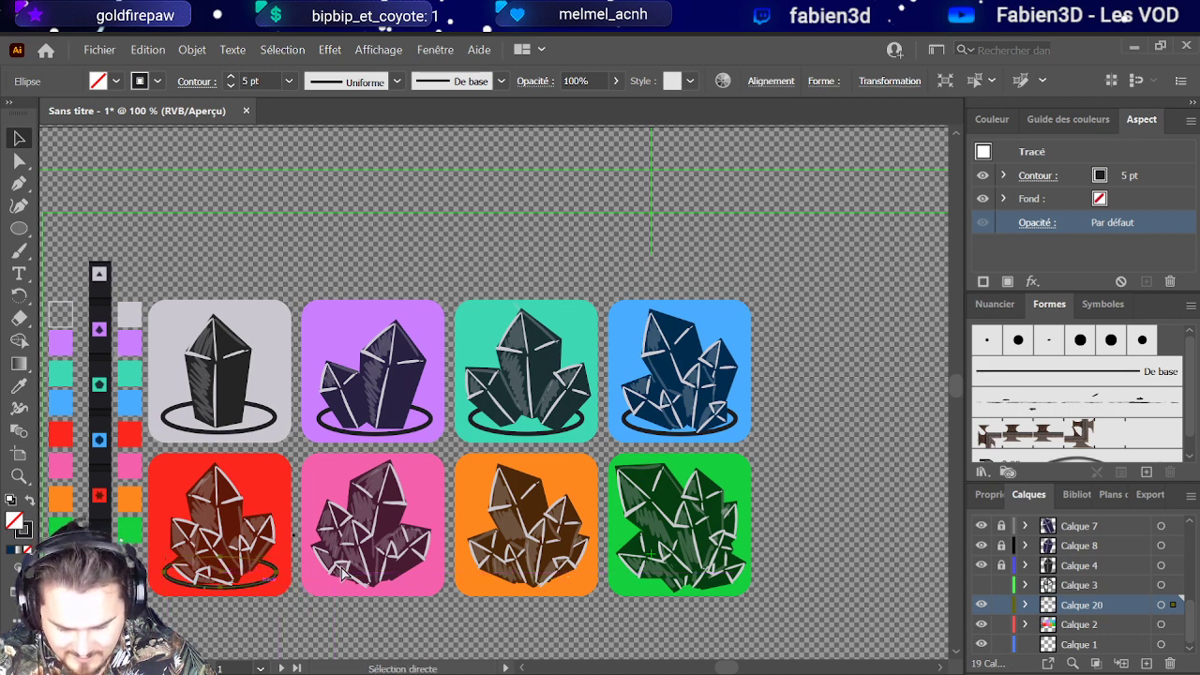
click(464, 408)
drag(466, 405, 344, 590)
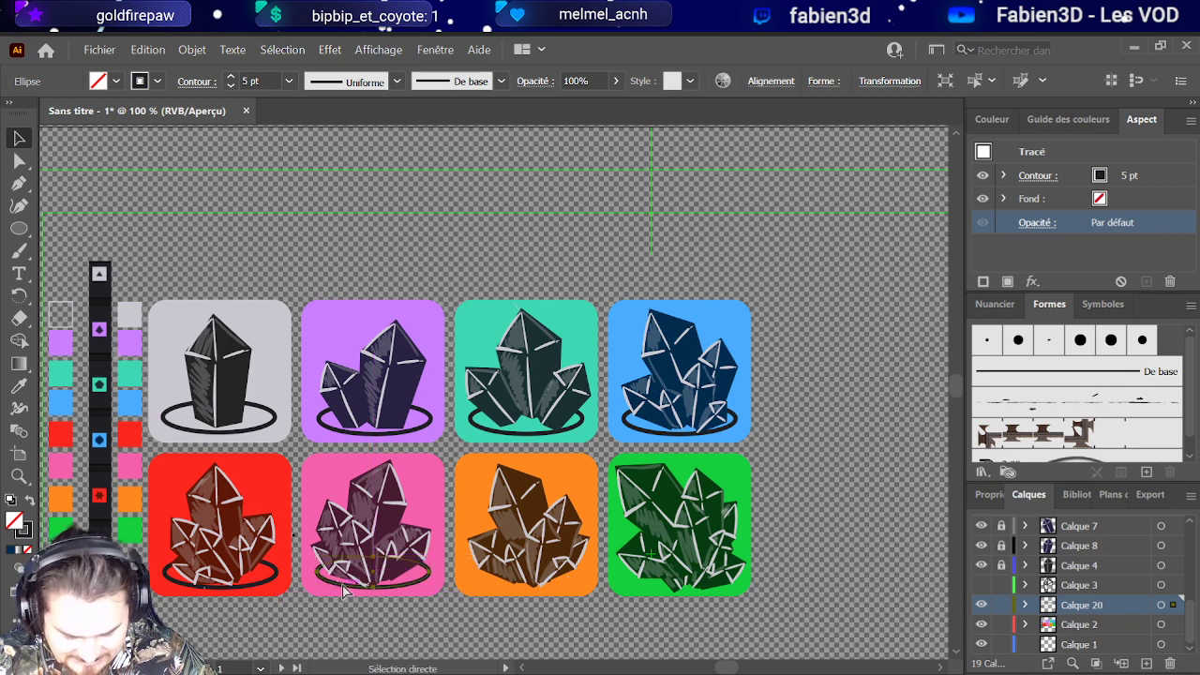
key(ctrl+z)
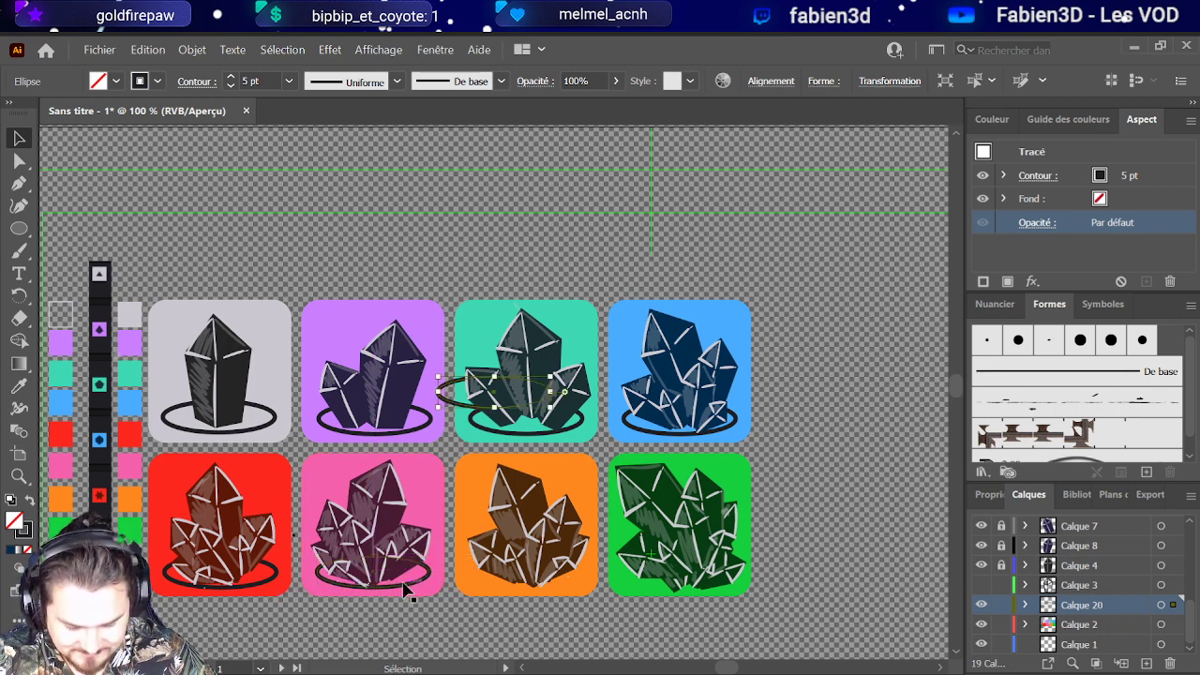
drag(408, 589, 562, 587)
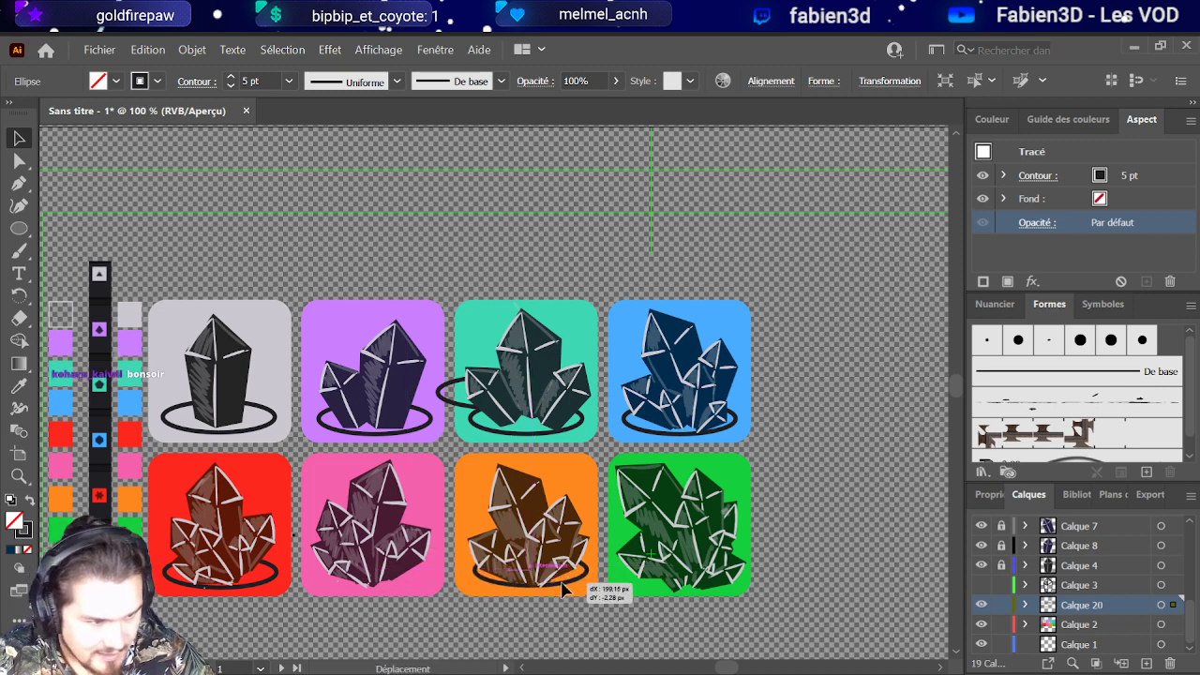
drag(559, 589, 551, 586)
key(ctrl+z)
Step: Place pasted copies of the ring around the crystal bases on the orange and green tiles, then clear the selection
key(a)
key(v)
click(452, 397)
drag(450, 403, 481, 586)
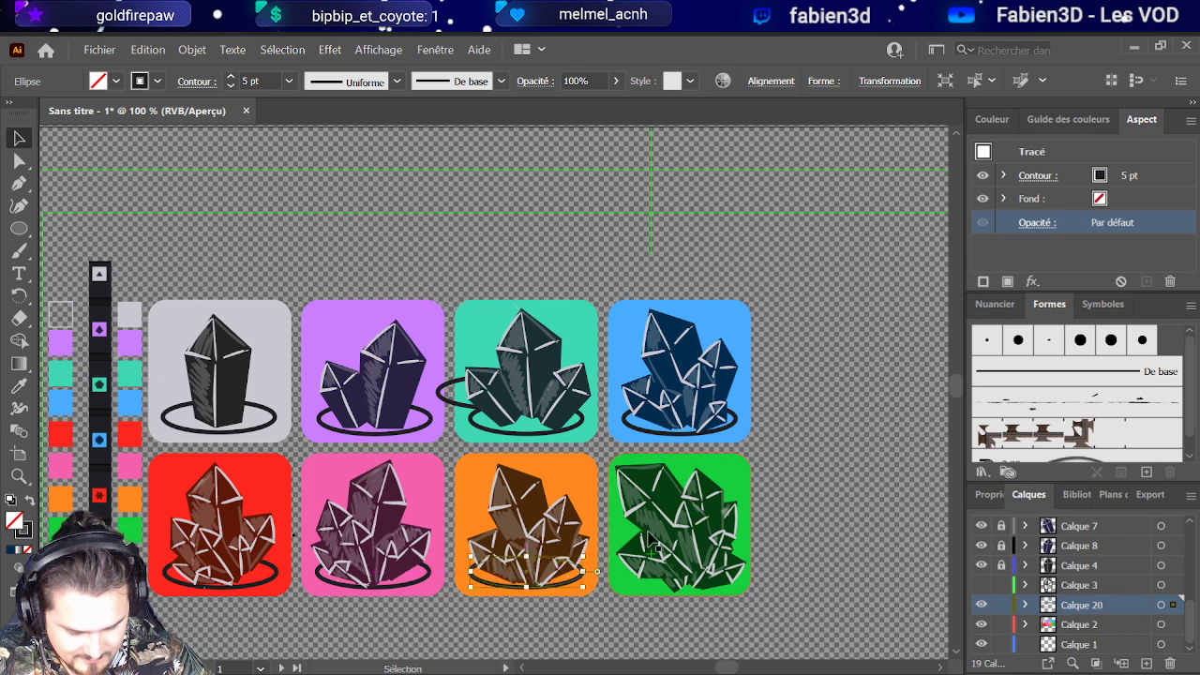
key(a)
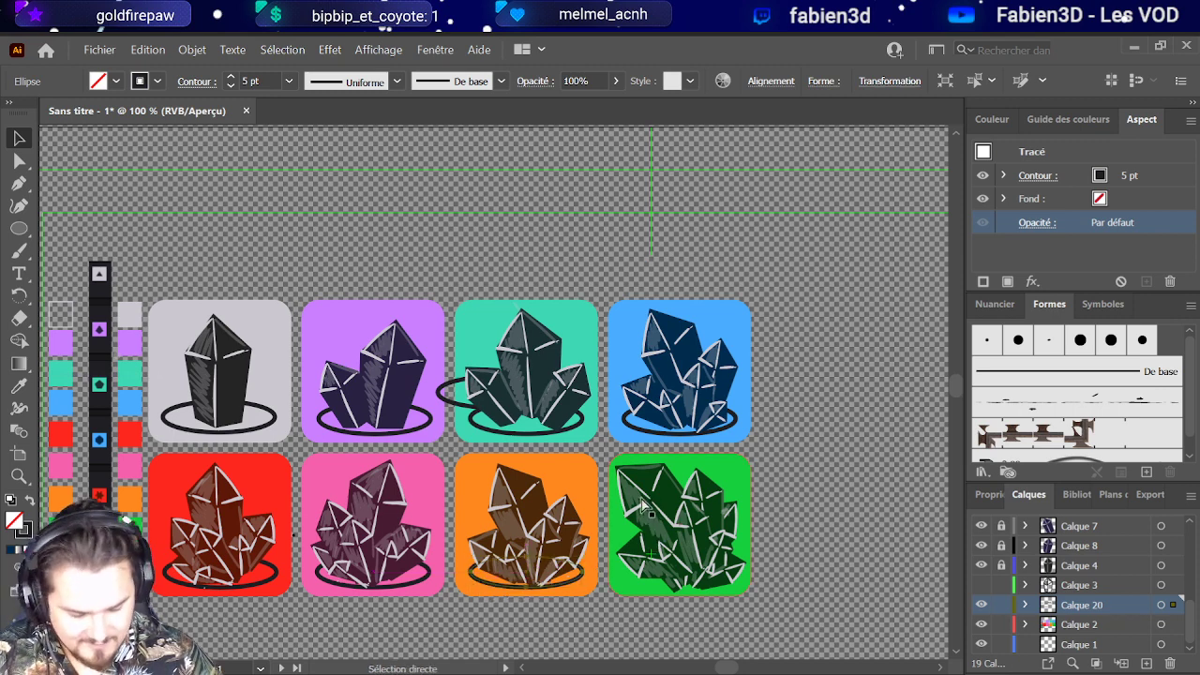
drag(462, 412, 646, 589)
click(862, 393)
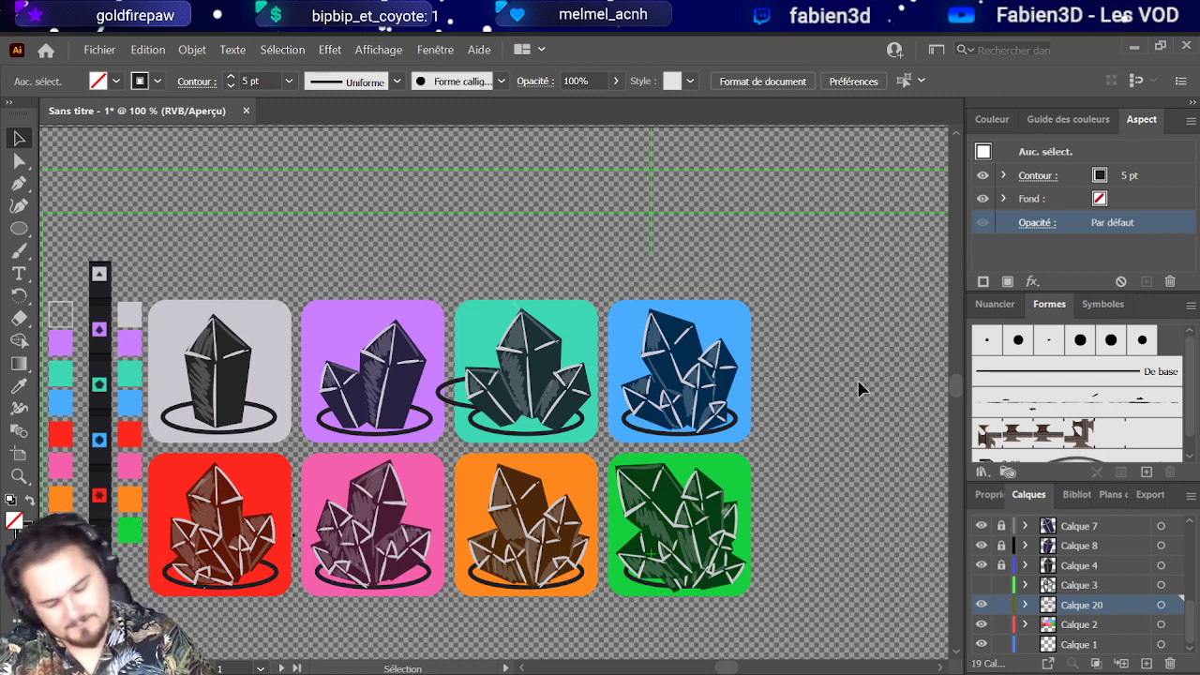
scroll(860, 389, down, 3)
scroll(835, 407, up, 2)
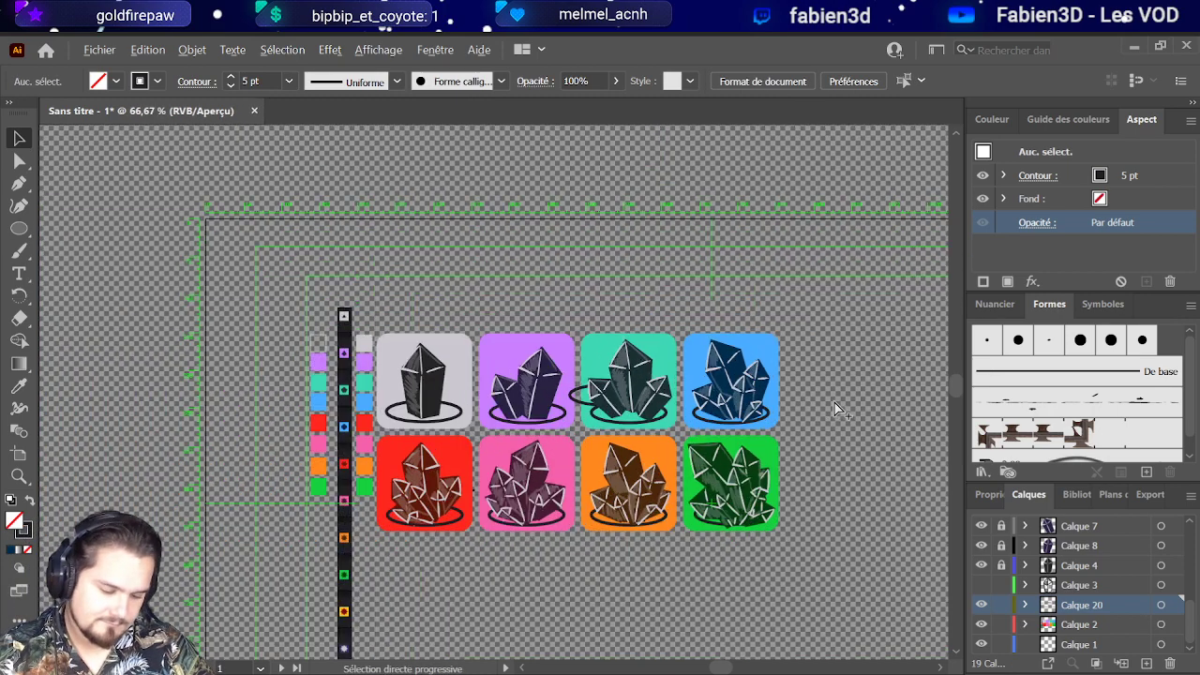
Step: Move the leftover ring off the turquoise tile to the empty area above the colour swatches, then clear the selection
click(584, 404)
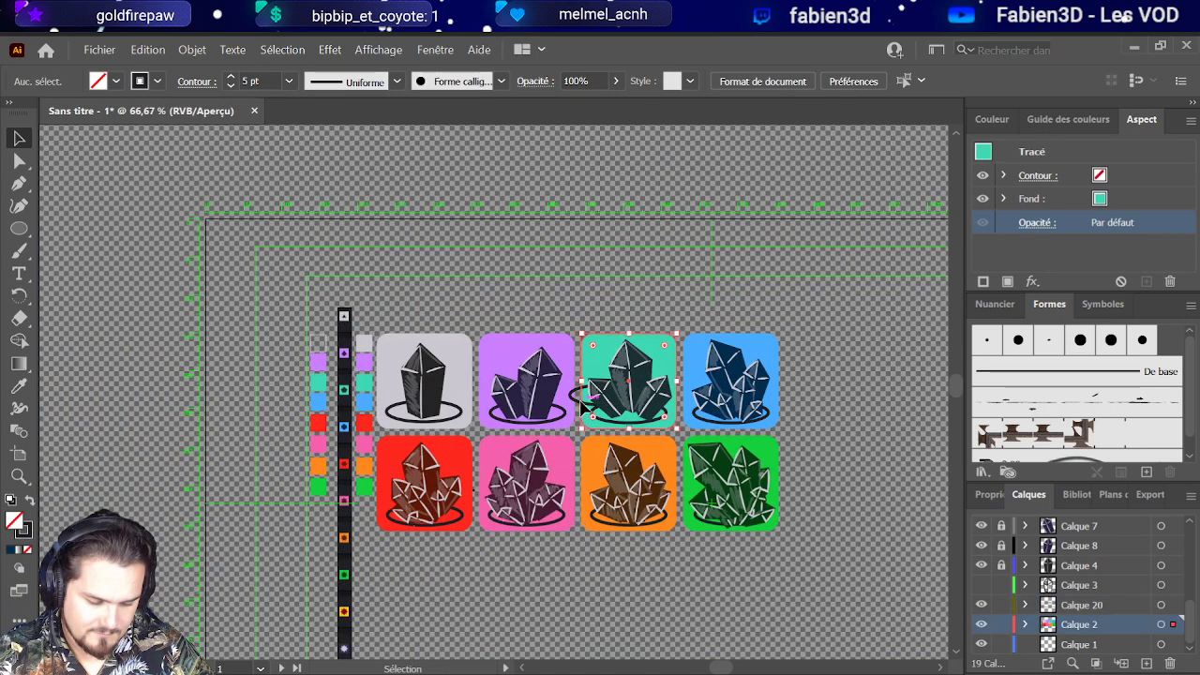
click(579, 405)
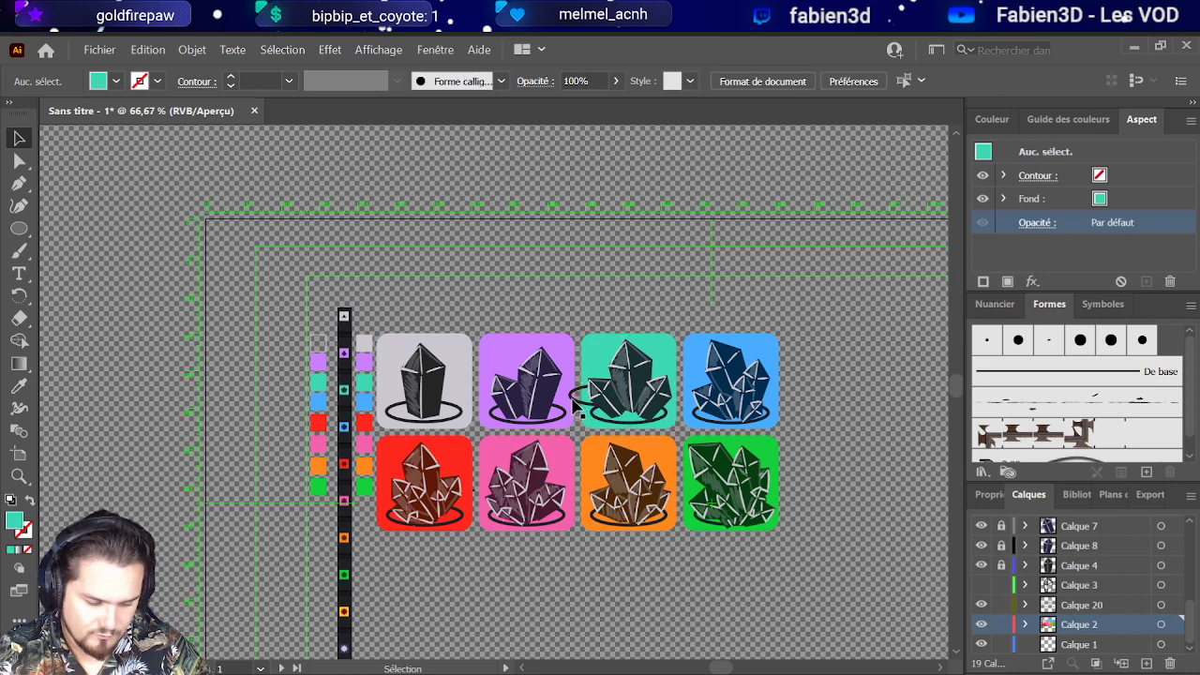
click(578, 410)
drag(578, 411, 243, 286)
scroll(243, 286, down, 1)
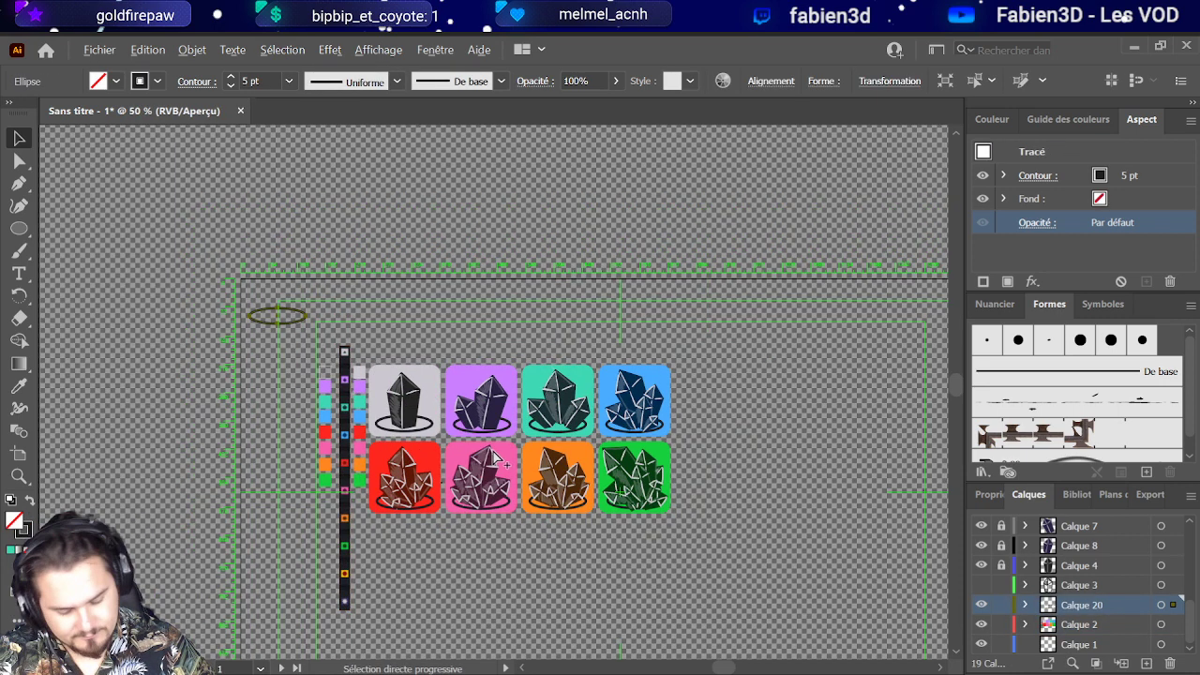
scroll(729, 282, up, 1)
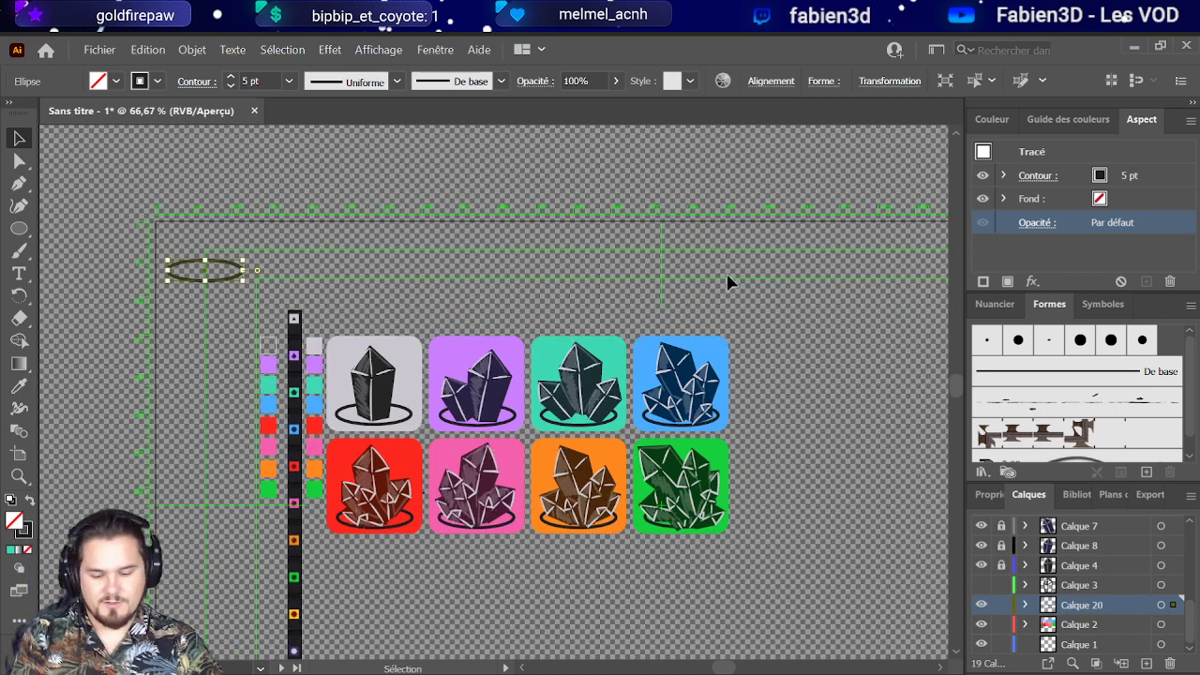
click(876, 484)
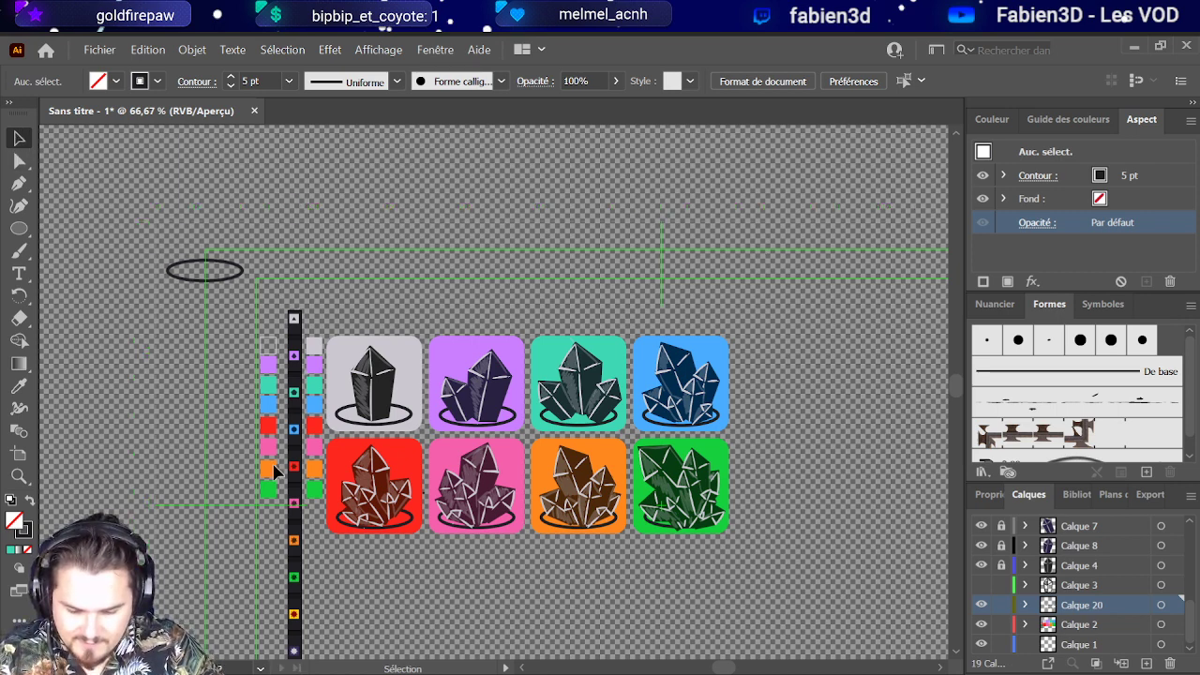
Step: Move the colour swatches, the dark palette strip and the spare ring together outside the left edge of the artboard, then deselect them
scroll(254, 383, down, 1)
drag(272, 374, 199, 288)
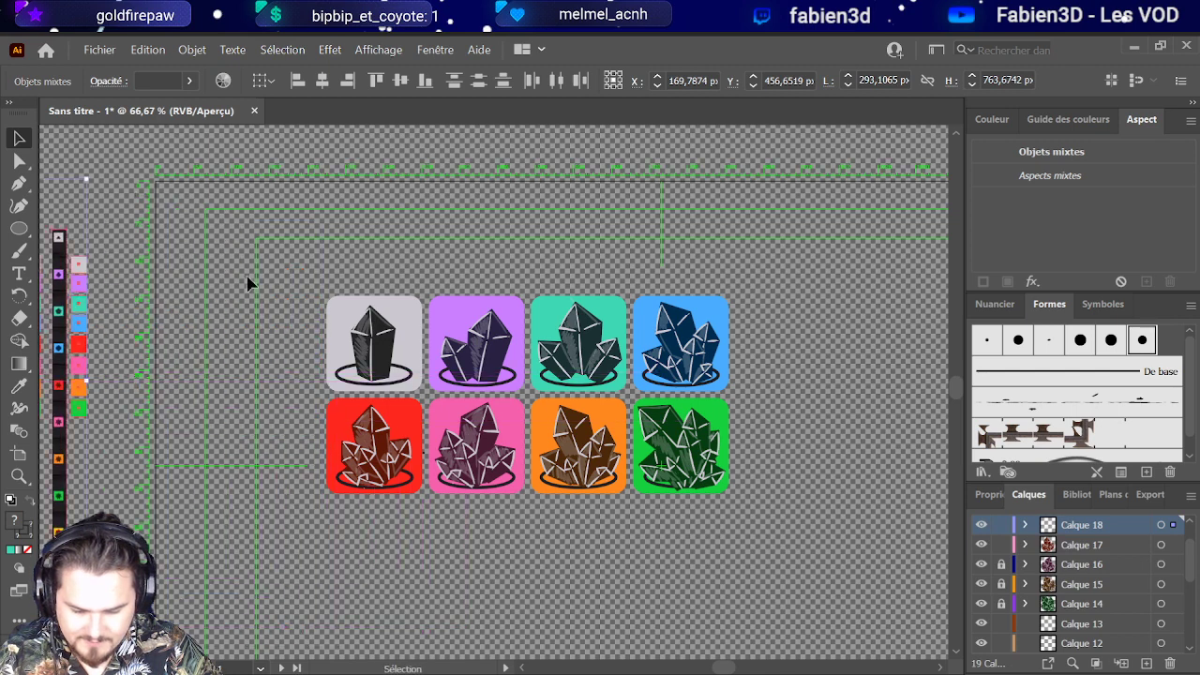
click(364, 315)
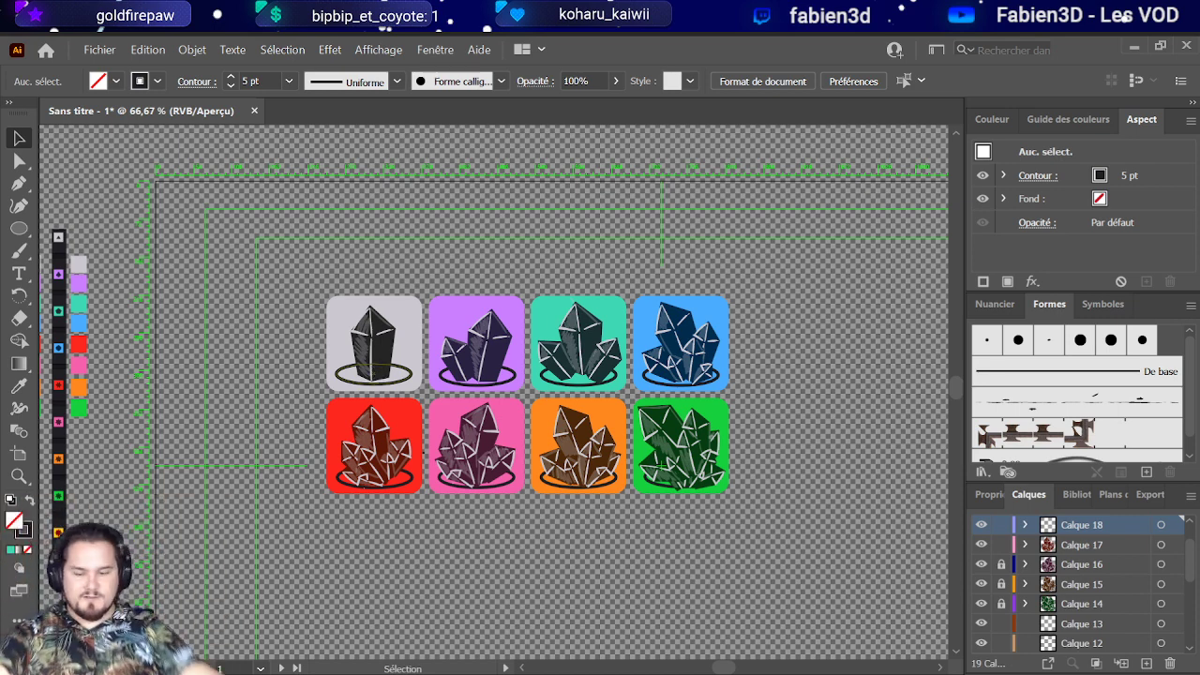
Step: Narrow the artboard to the grey tile's width and raise its bottom edge to the tile's base, about 178 by 399 px
click(17, 453)
key(ctrl+minus)
key(ctrl+minus)
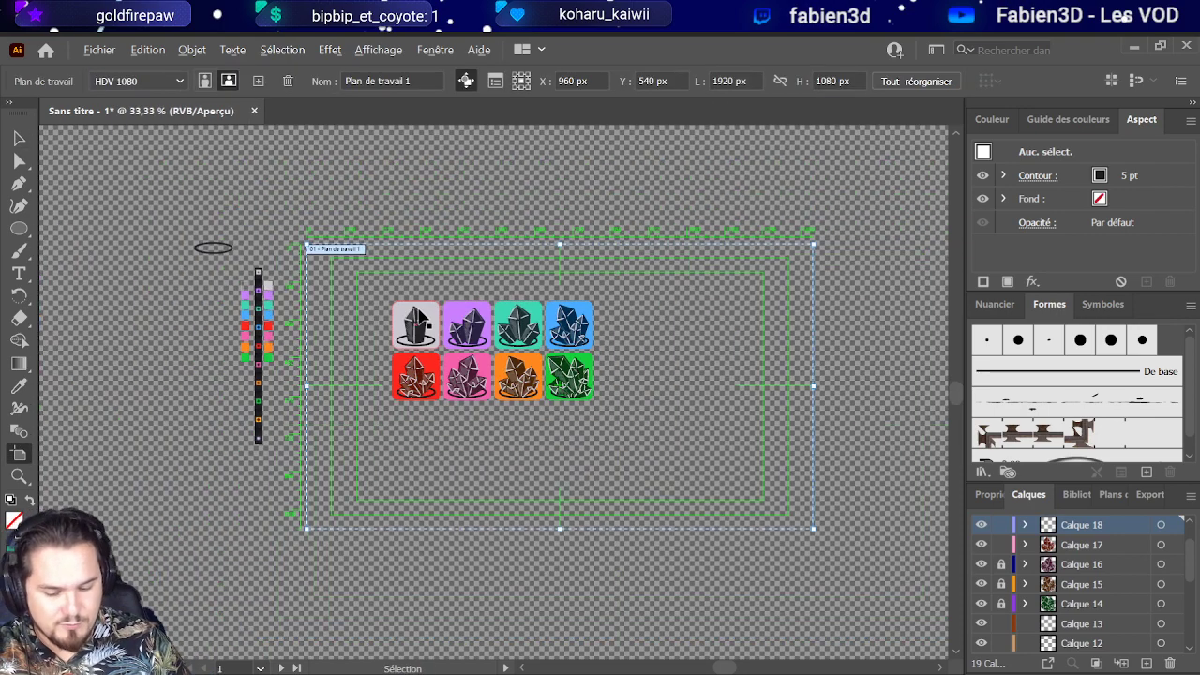
drag(813, 386, 439, 385)
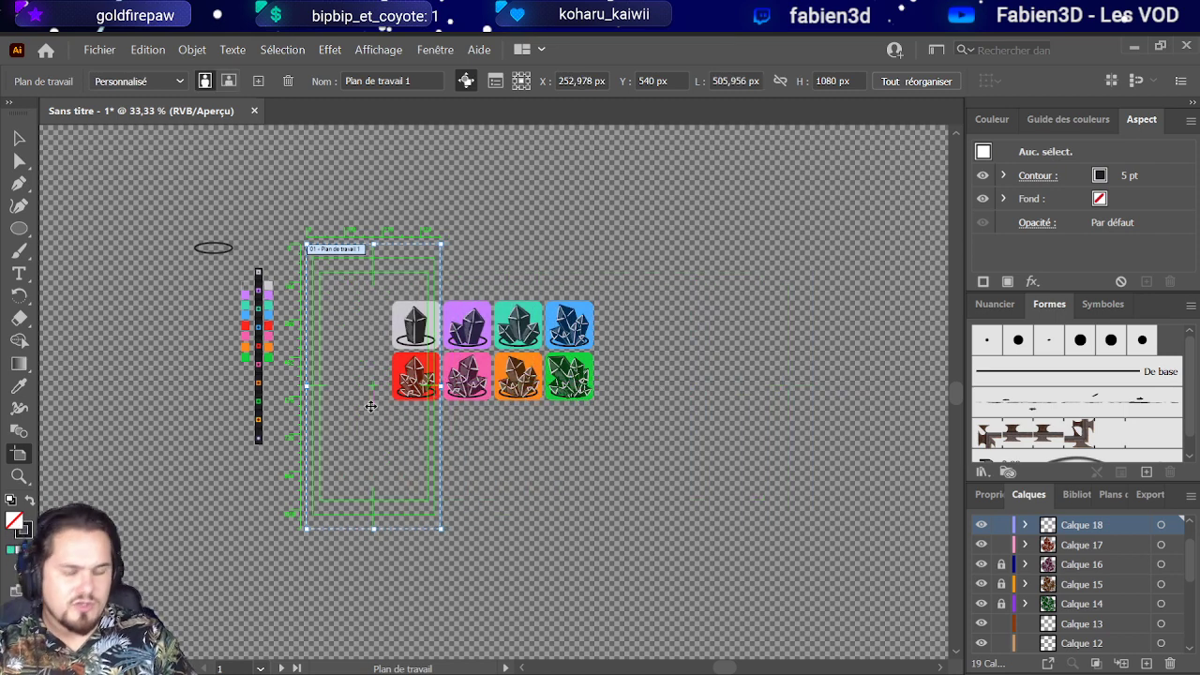
drag(302, 388, 387, 384)
scroll(412, 367, up, 1)
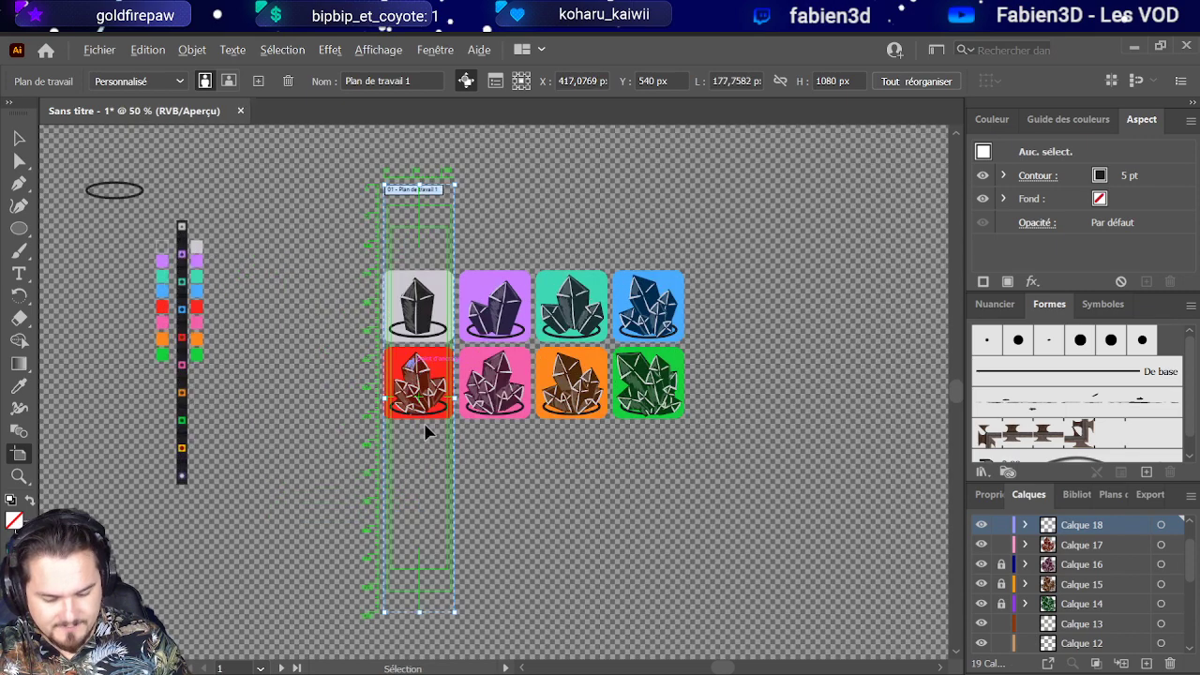
drag(423, 606, 405, 341)
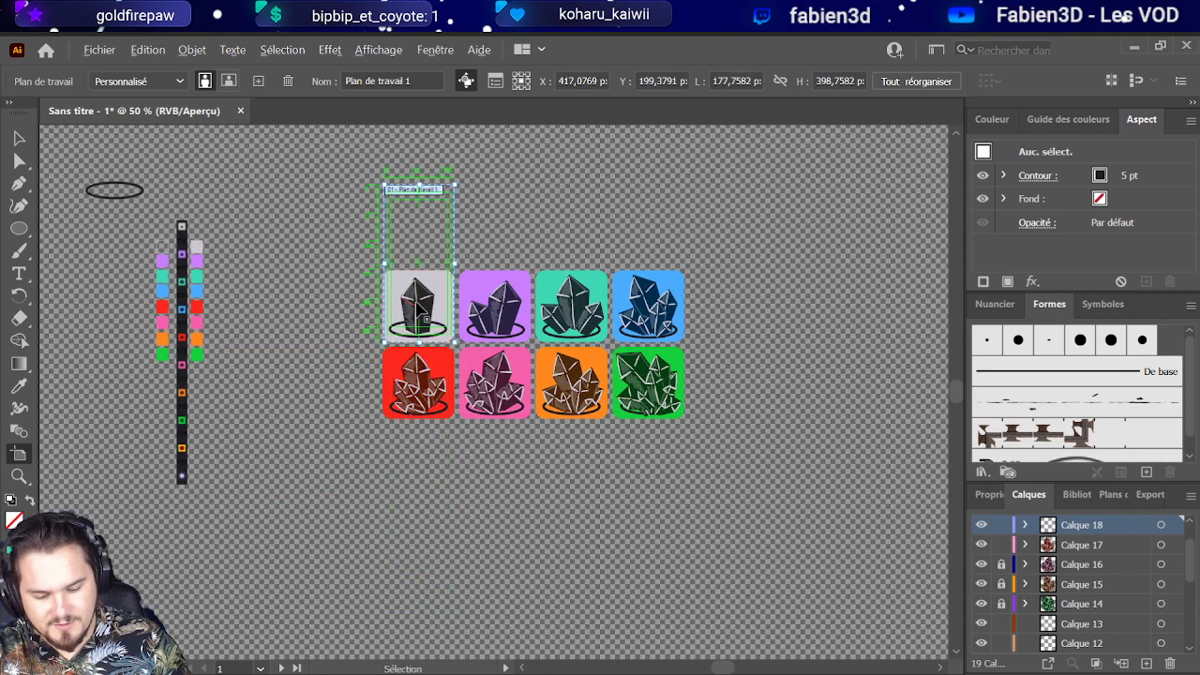
Step: Align the artboard's left and top edges with the grey tile so it measures about 181 by 180 px
scroll(418, 311, up, 2)
scroll(418, 311, up, 3)
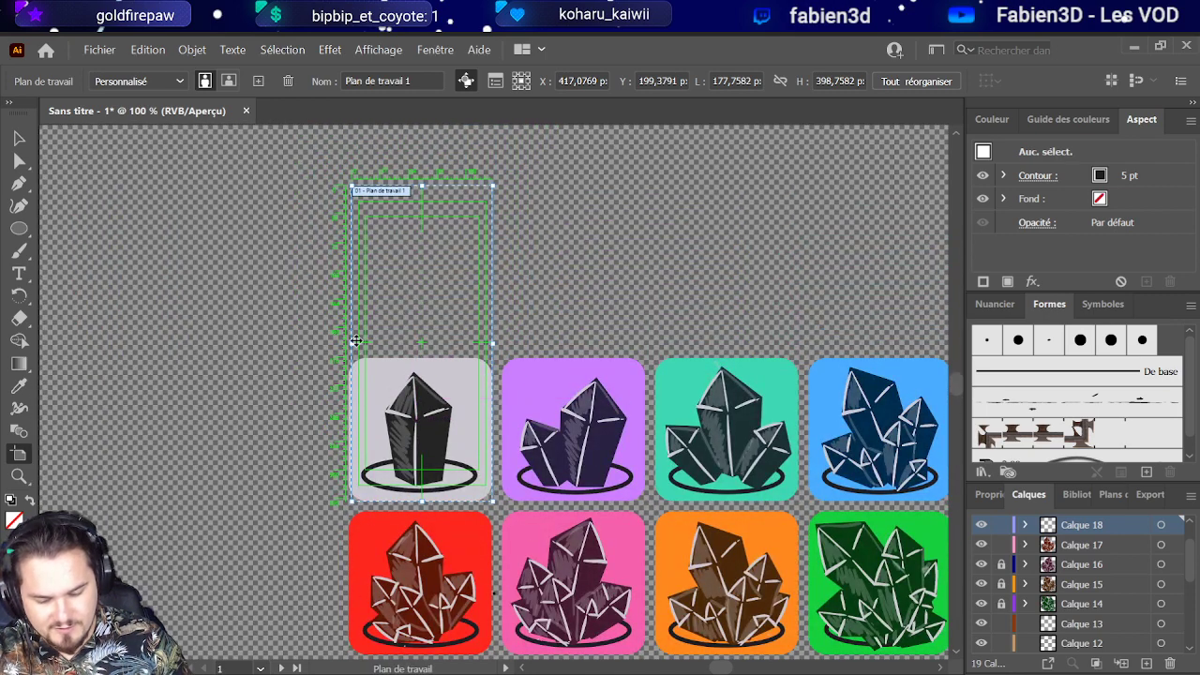
drag(355, 342, 352, 342)
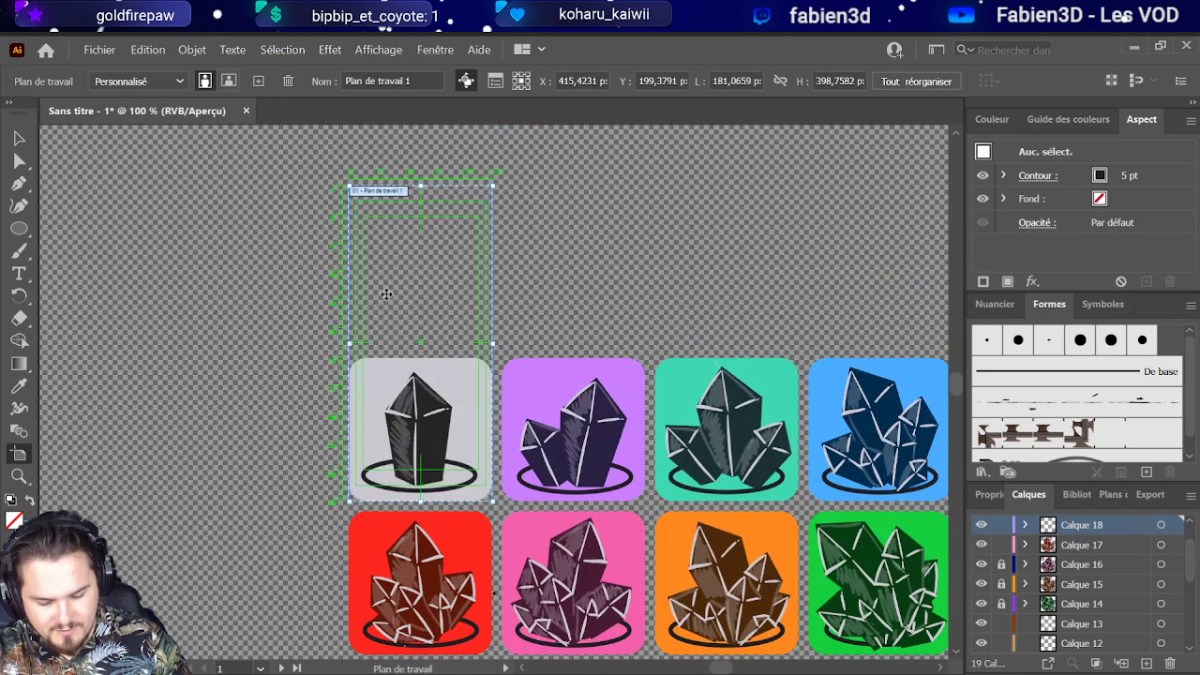
drag(421, 185, 427, 359)
scroll(215, 348, down, 1)
scroll(303, 348, up, 1)
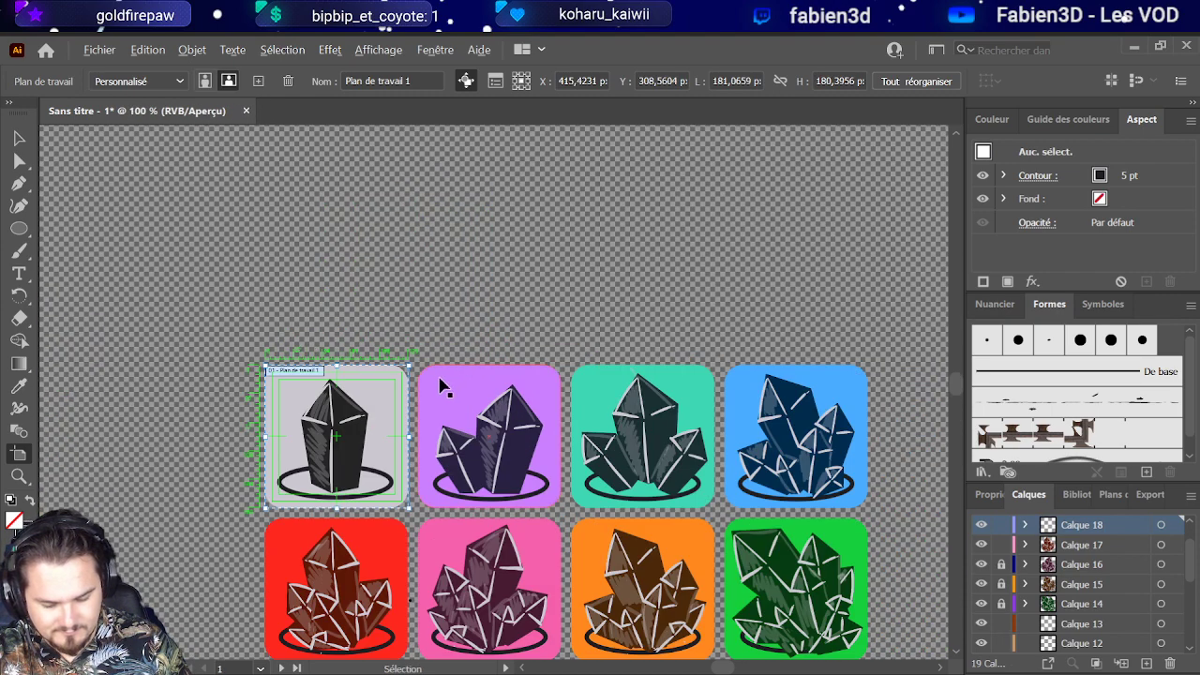
scroll(443, 387, up, 1)
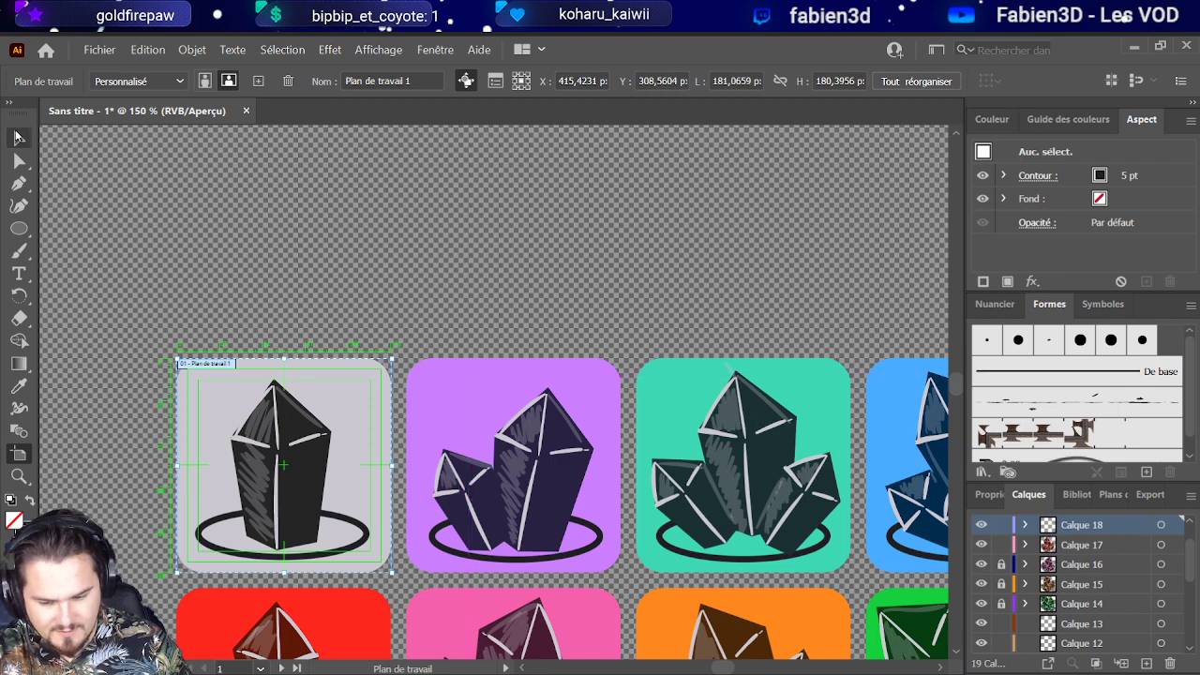
Step: Select the purple tile's background rectangle and display the list of artboards
click(19, 138)
click(375, 385)
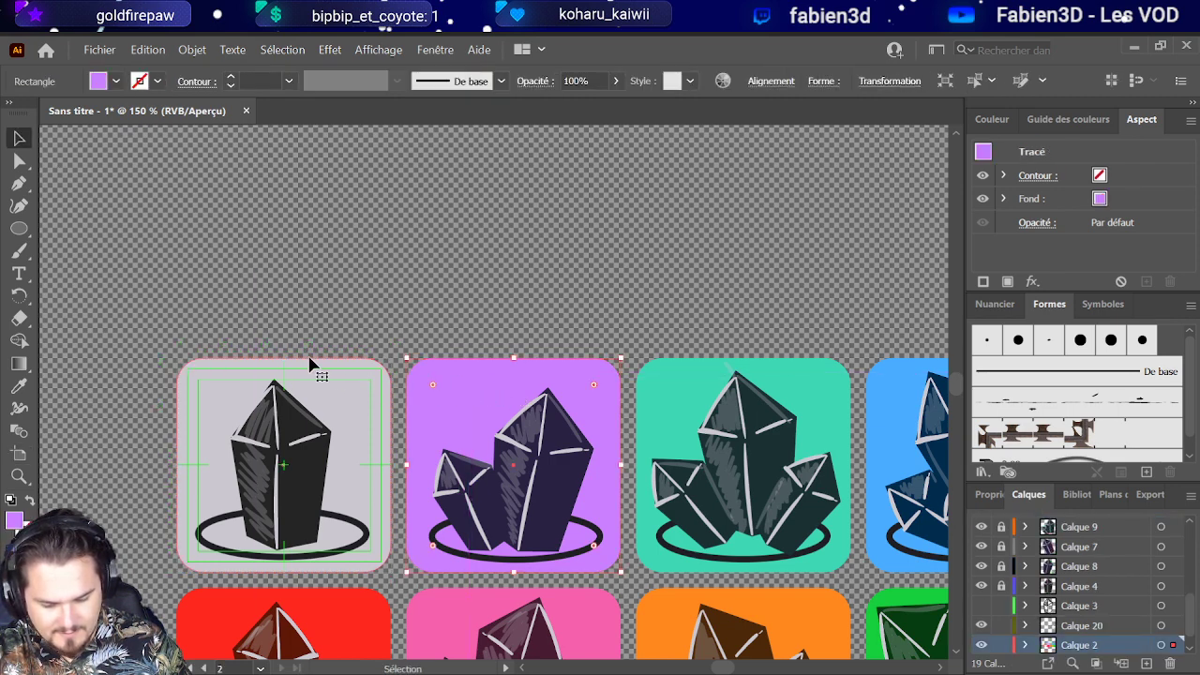
click(520, 410)
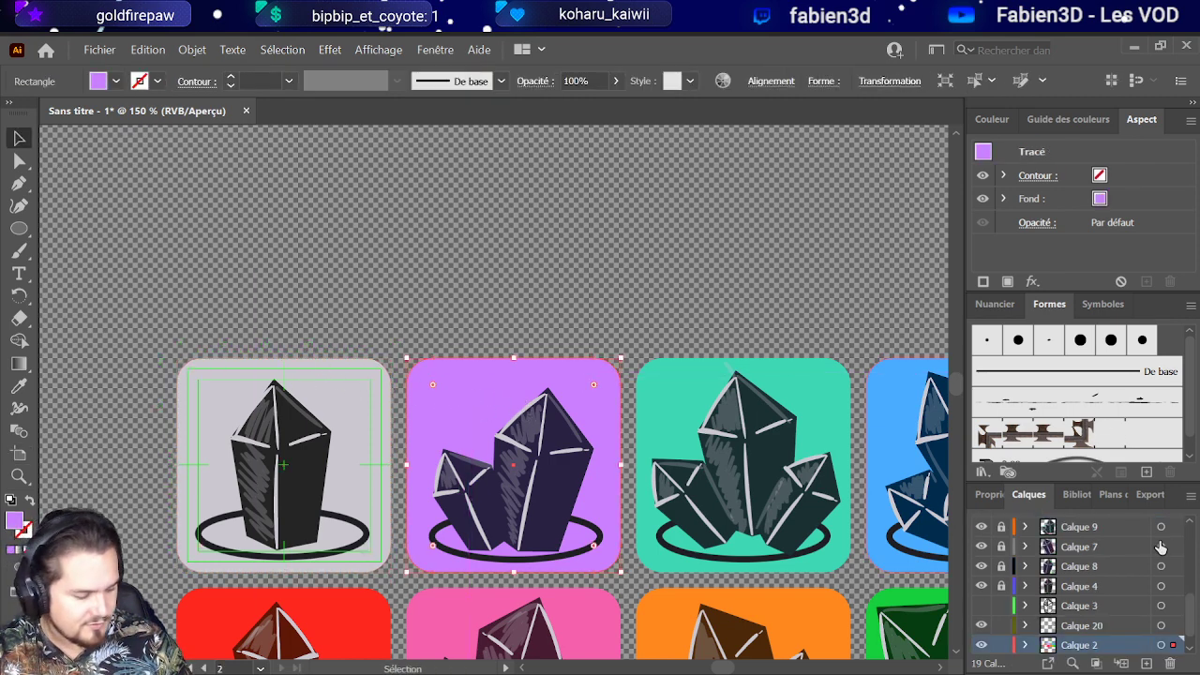
click(1145, 497)
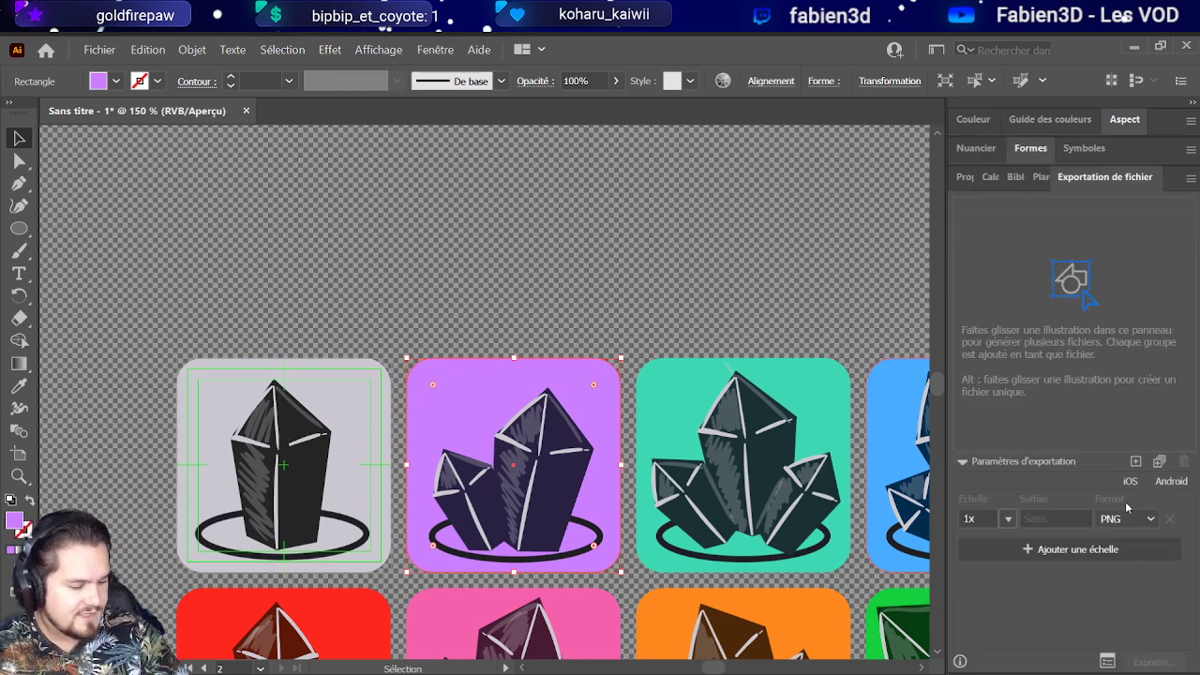
click(1039, 177)
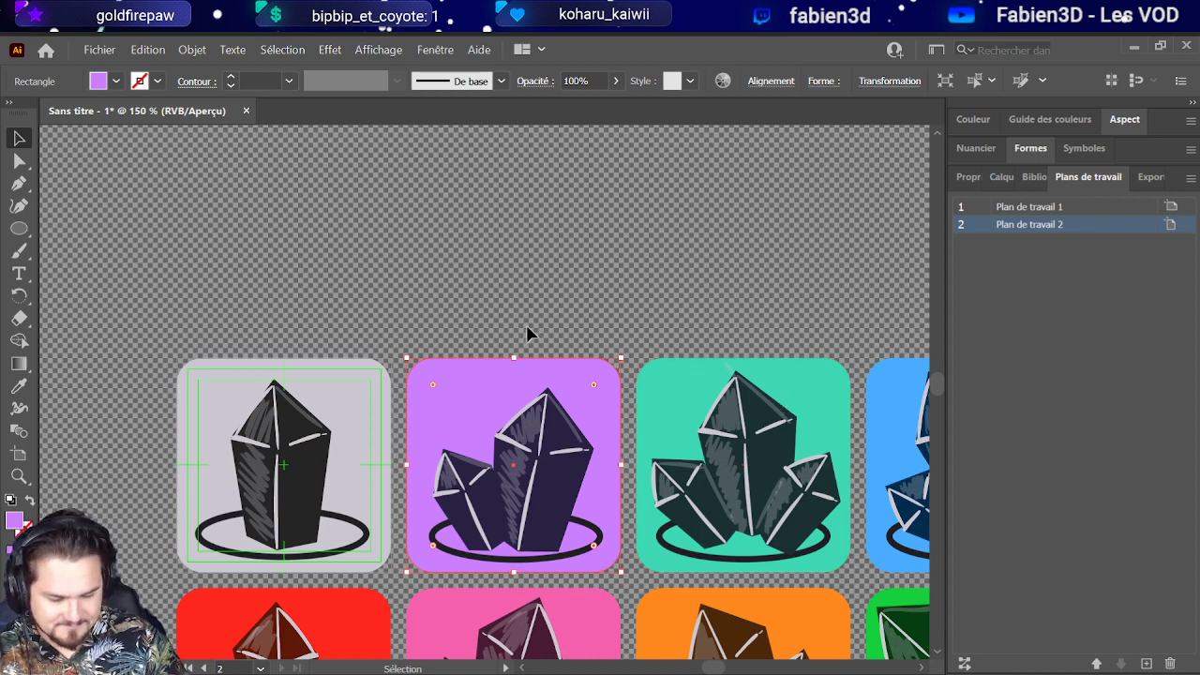
click(496, 332)
click(489, 379)
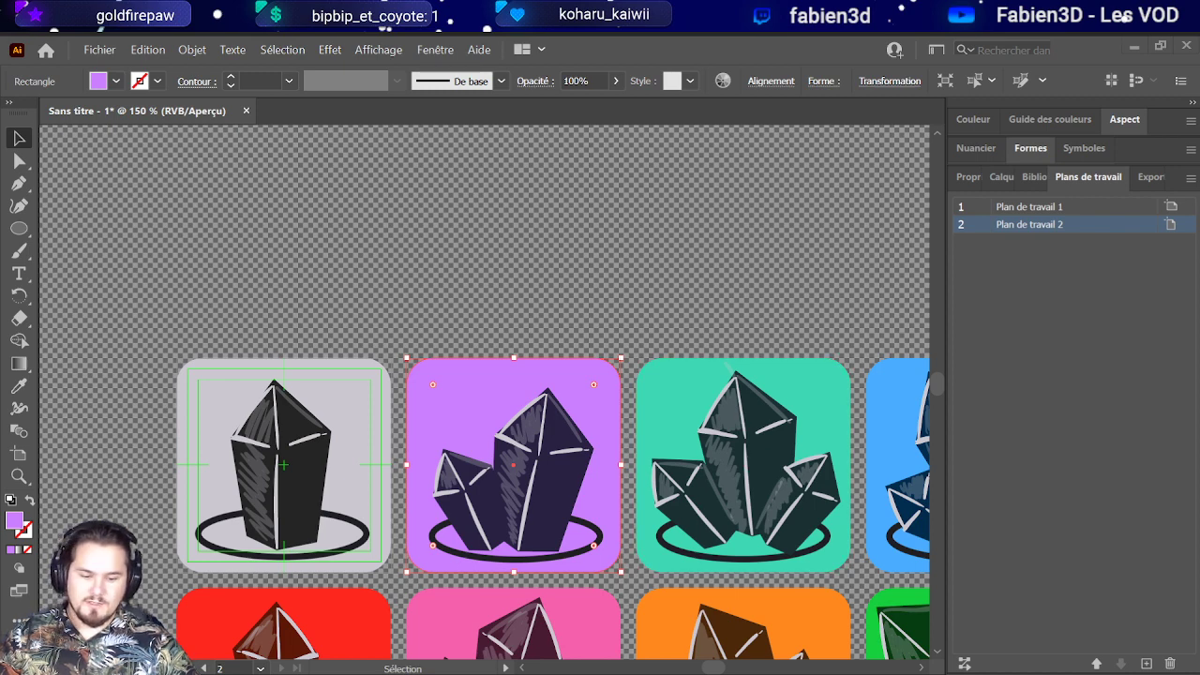
key(ctrl+shift+a)
click(600, 376)
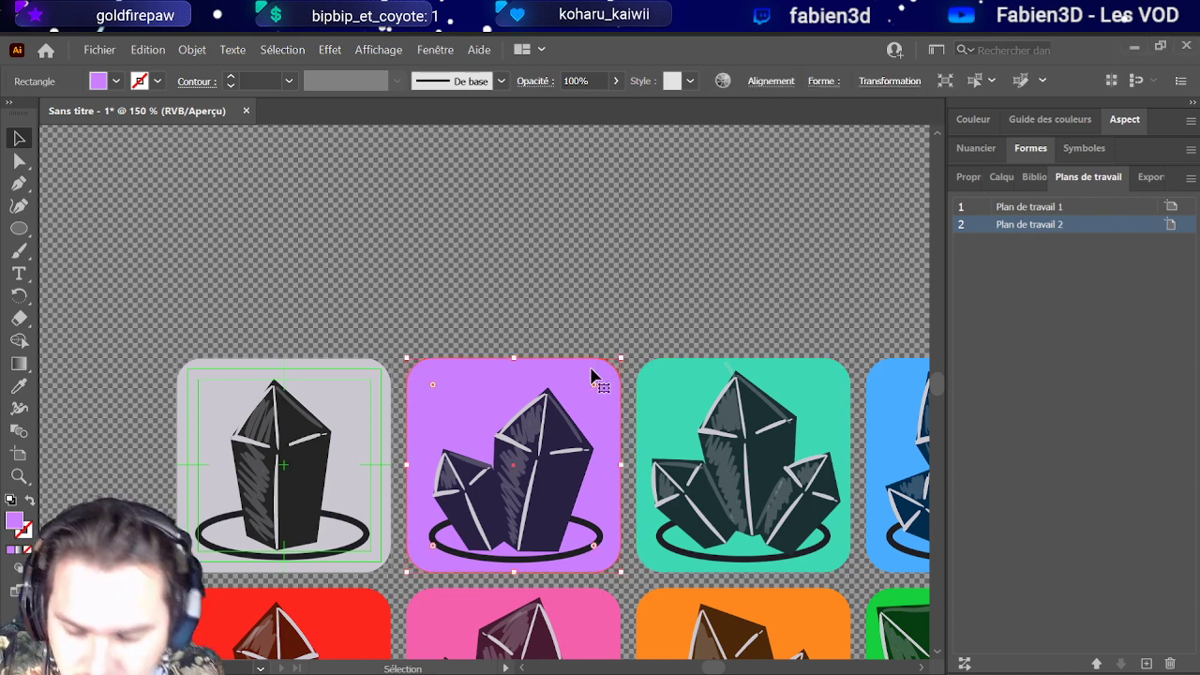
key(a)
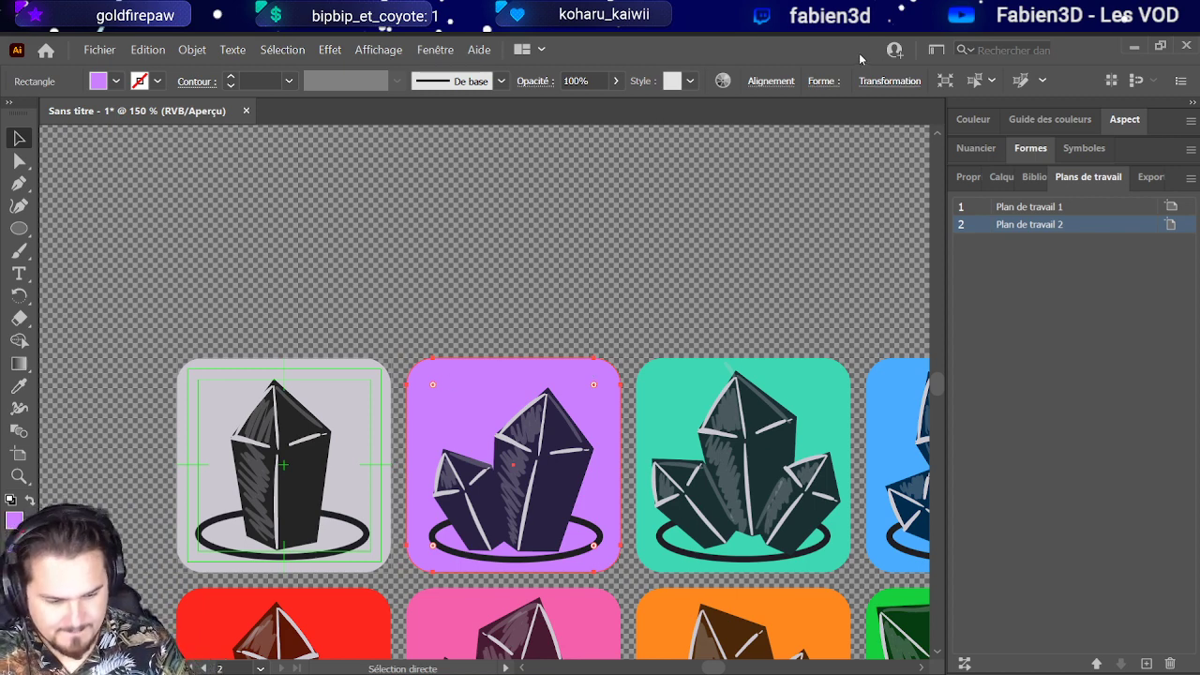
key(v)
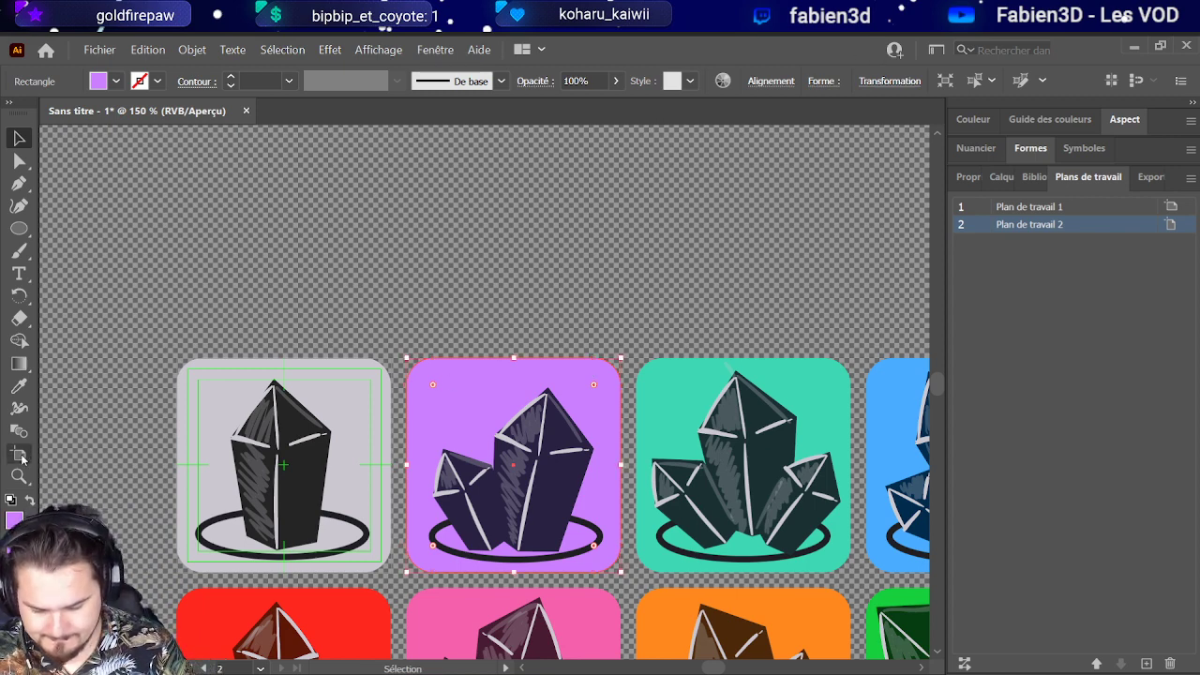
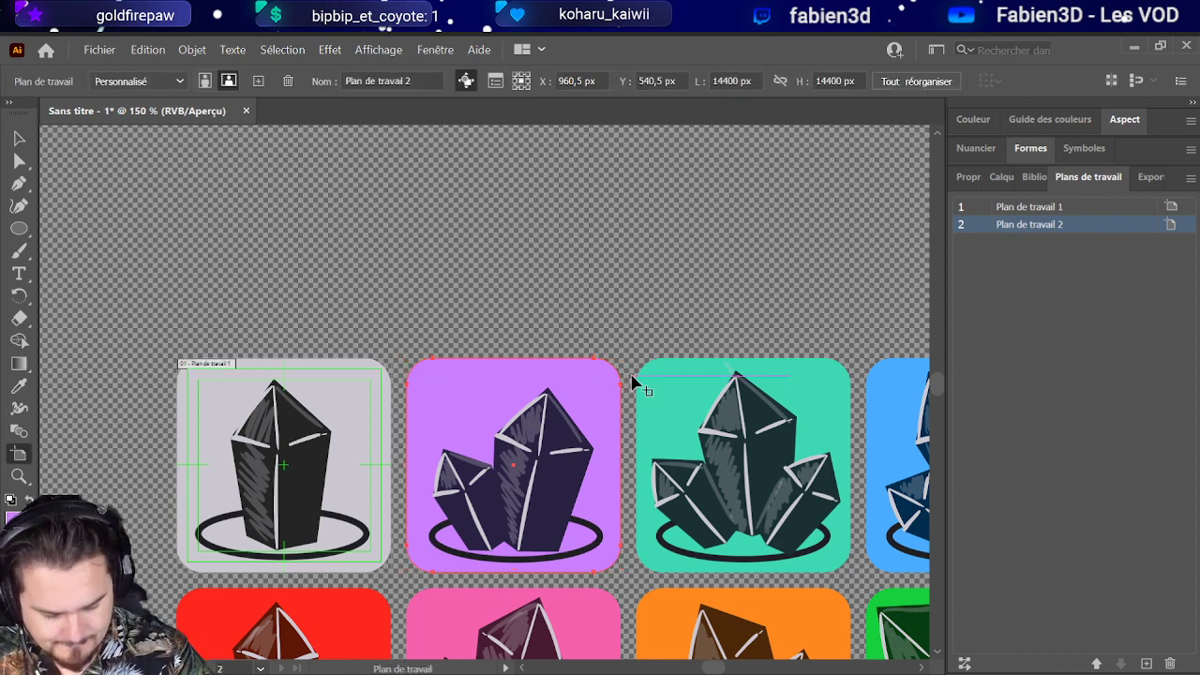
Step: Create artboards fitted to the purple, turquoise and blue tiles, each about 180 by 180 px
click(449, 382)
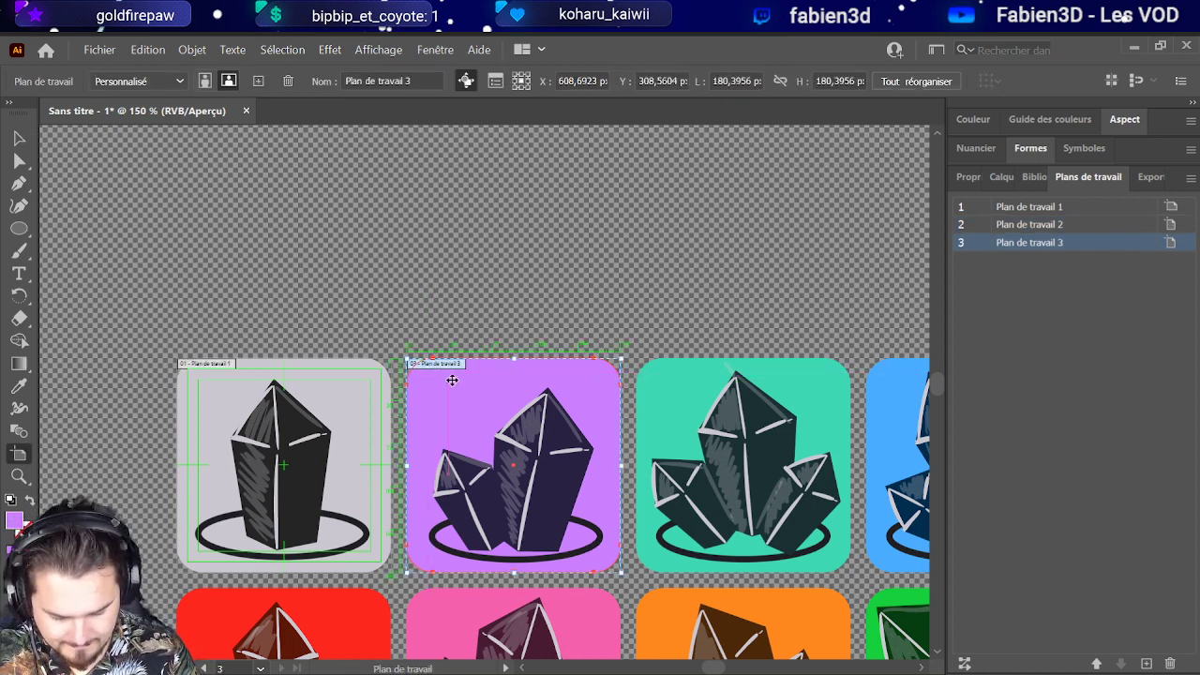
click(668, 400)
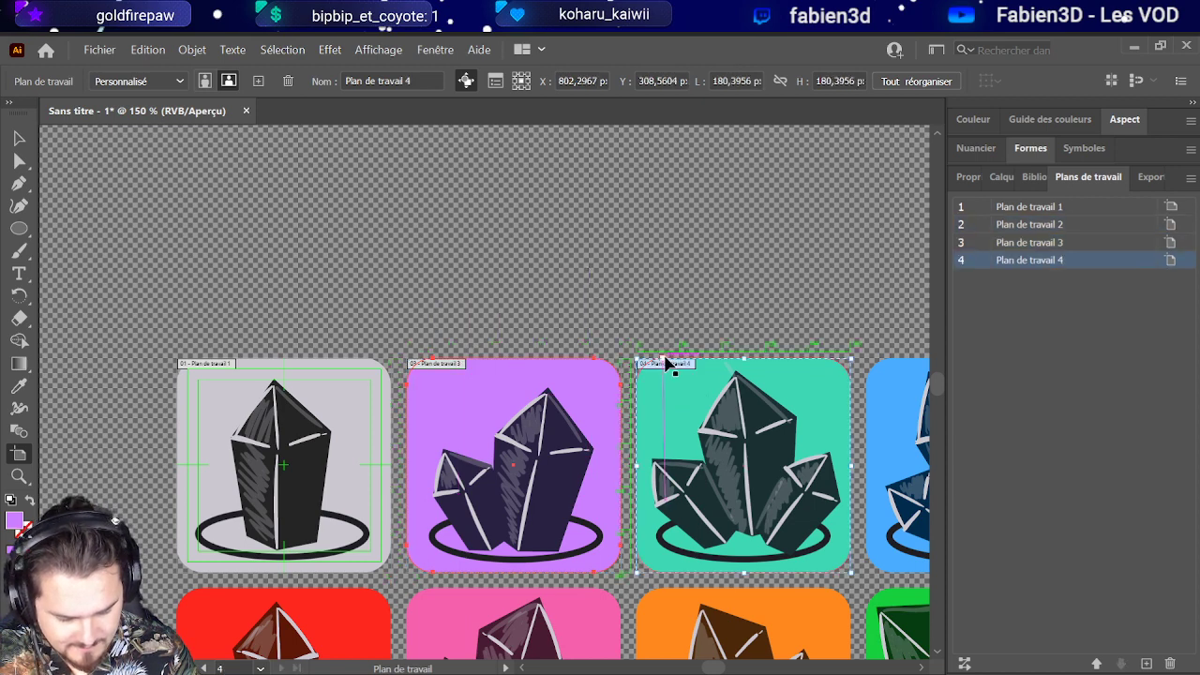
scroll(402, 388, down, 2)
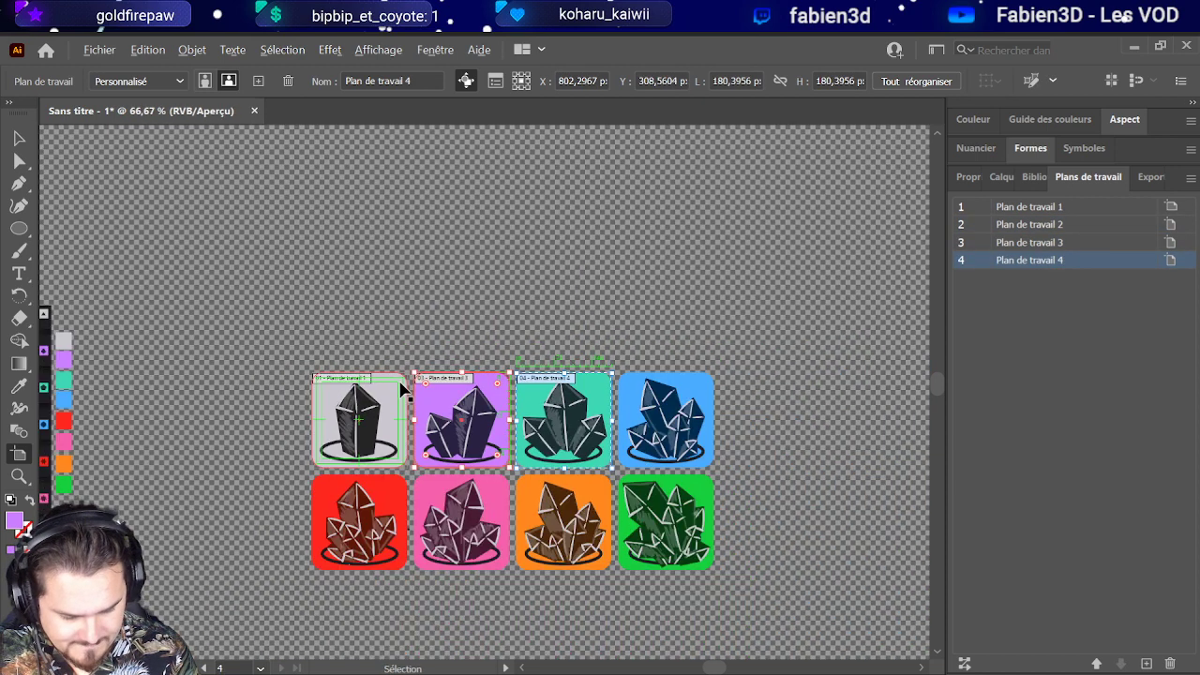
scroll(703, 413, up, 1)
click(599, 375)
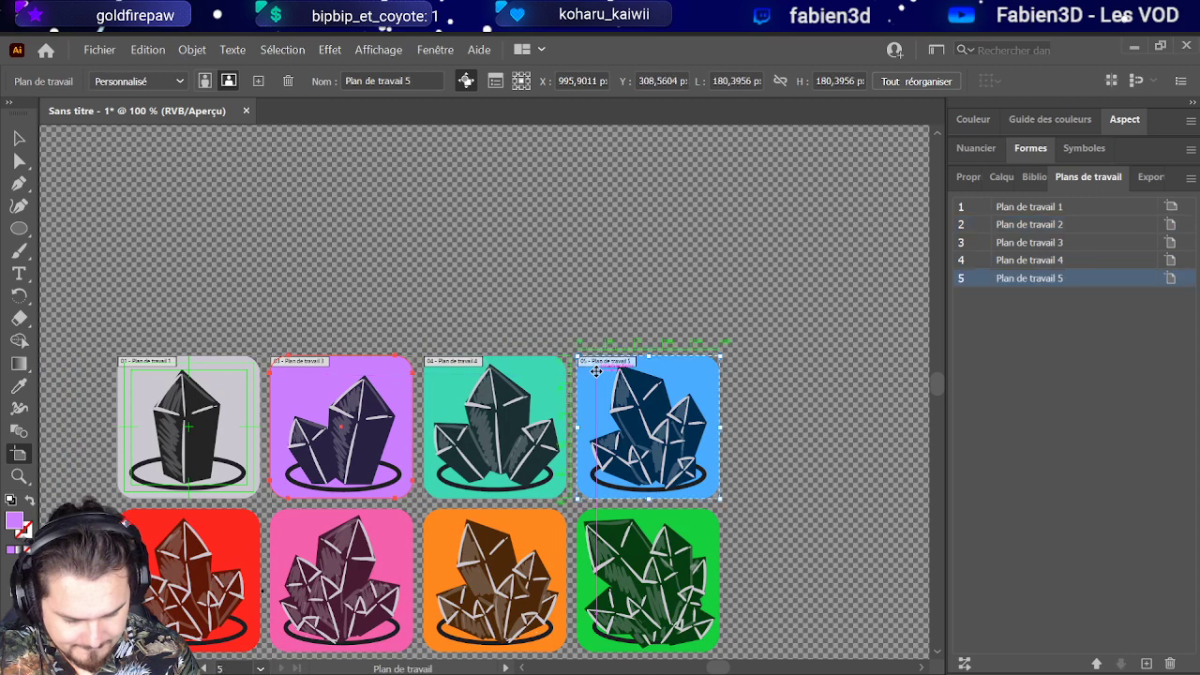
Step: Create artboards fitted to the green, orange, pink and red tiles, each about 180 by 180 px
scroll(623, 513, down, 1)
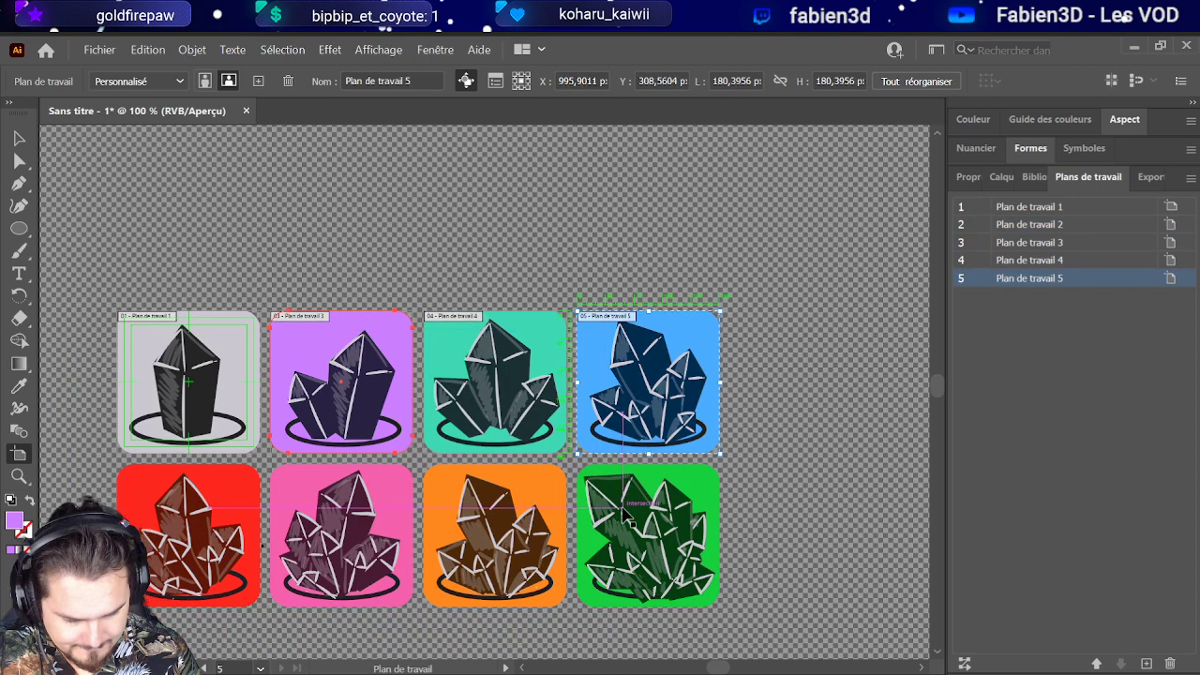
click(661, 471)
click(661, 470)
click(557, 478)
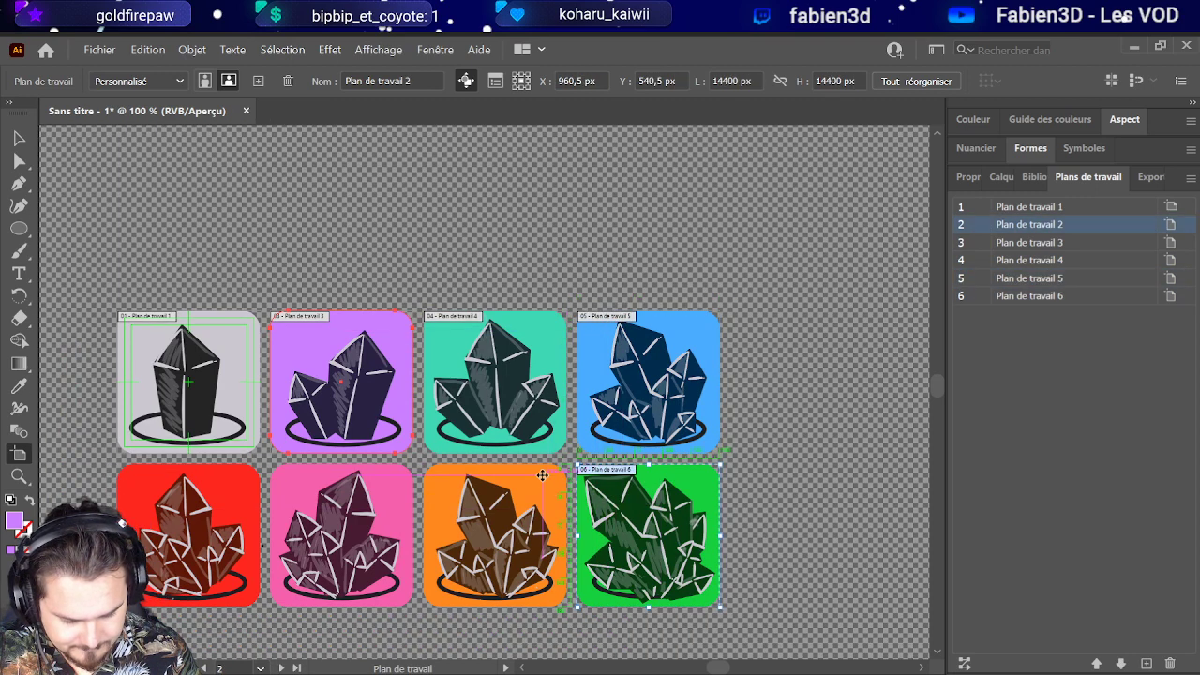
click(532, 477)
click(389, 478)
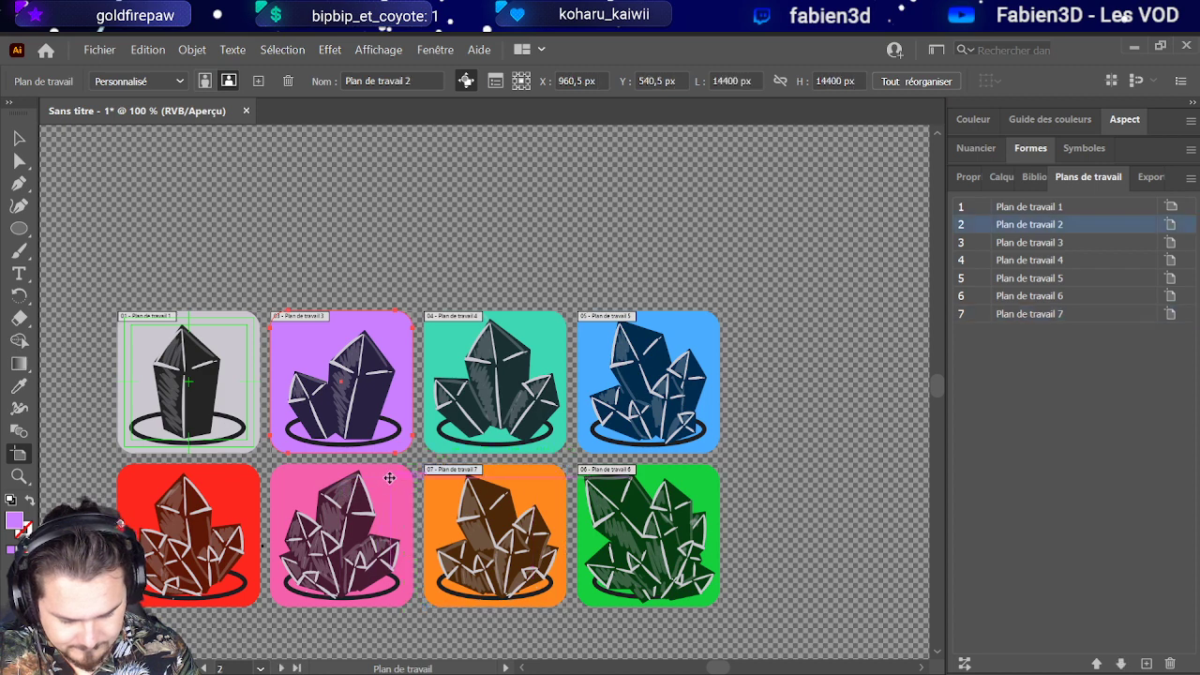
click(389, 478)
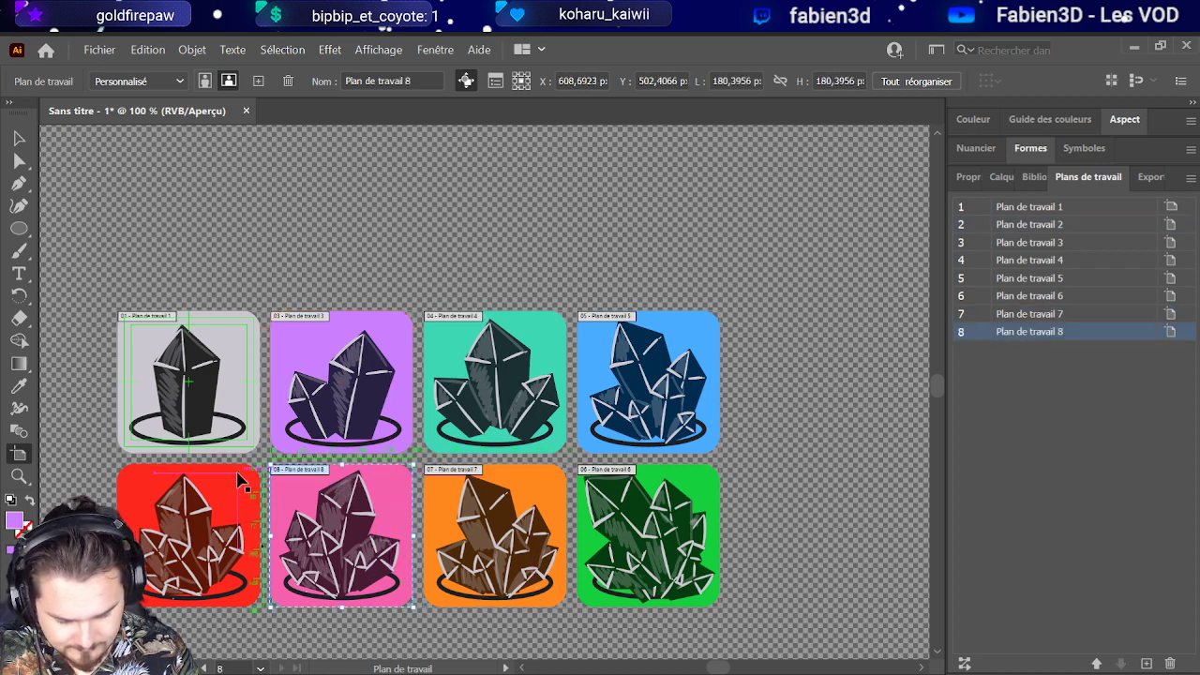
click(224, 473)
click(224, 474)
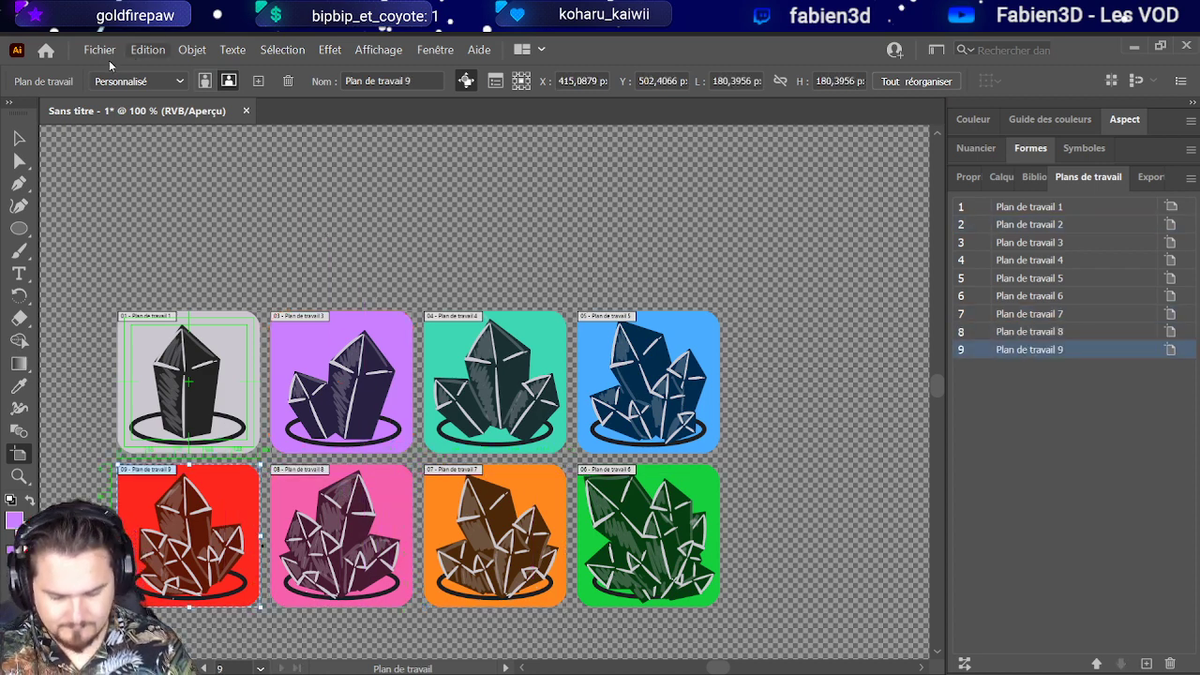
Step: Delete the oversized second artboard, Plan de travail 2, that surrounds all the tiles
click(21, 138)
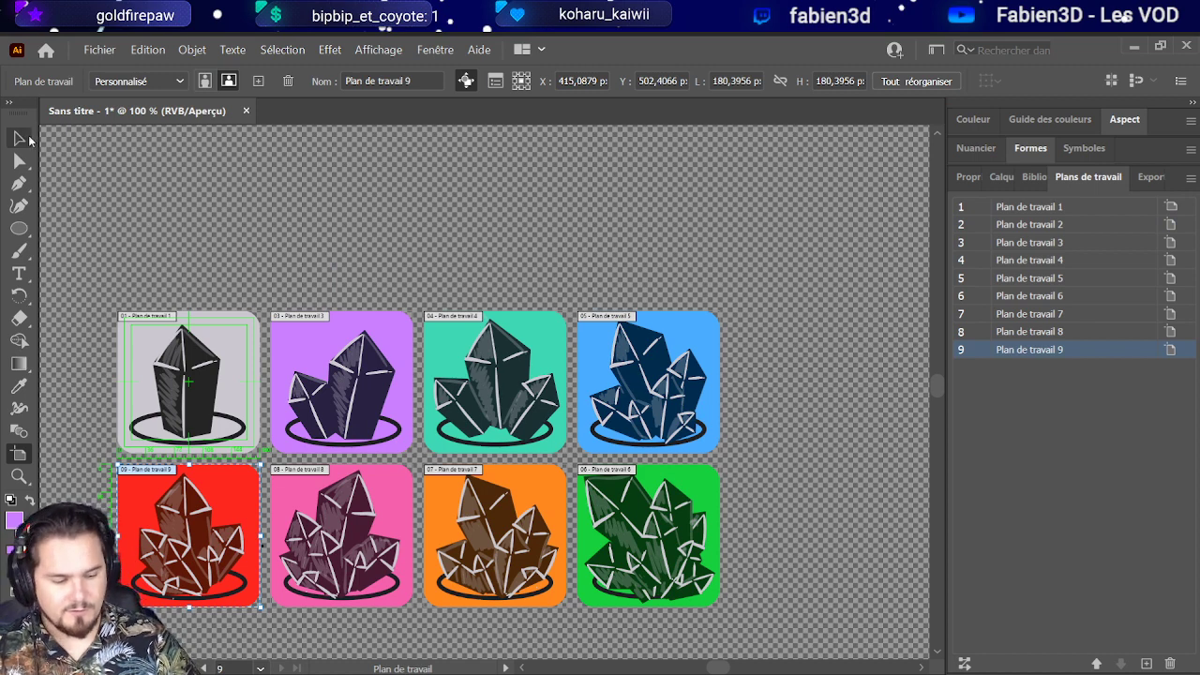
click(1019, 208)
click(1039, 225)
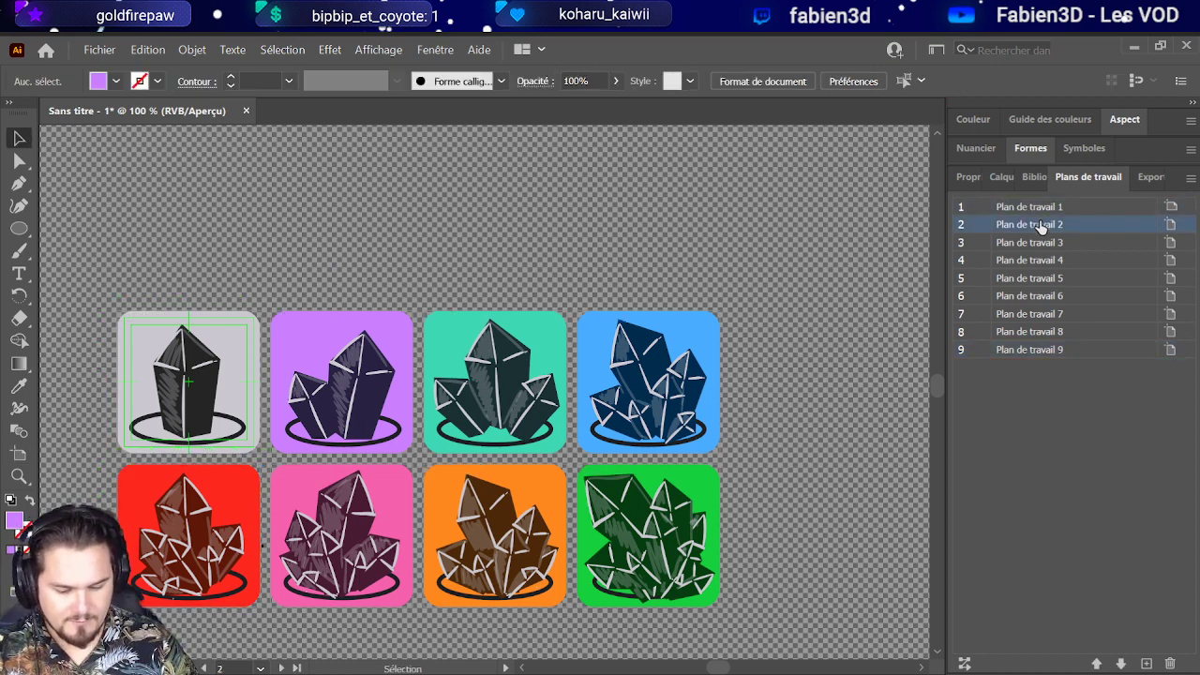
double_click(1040, 225)
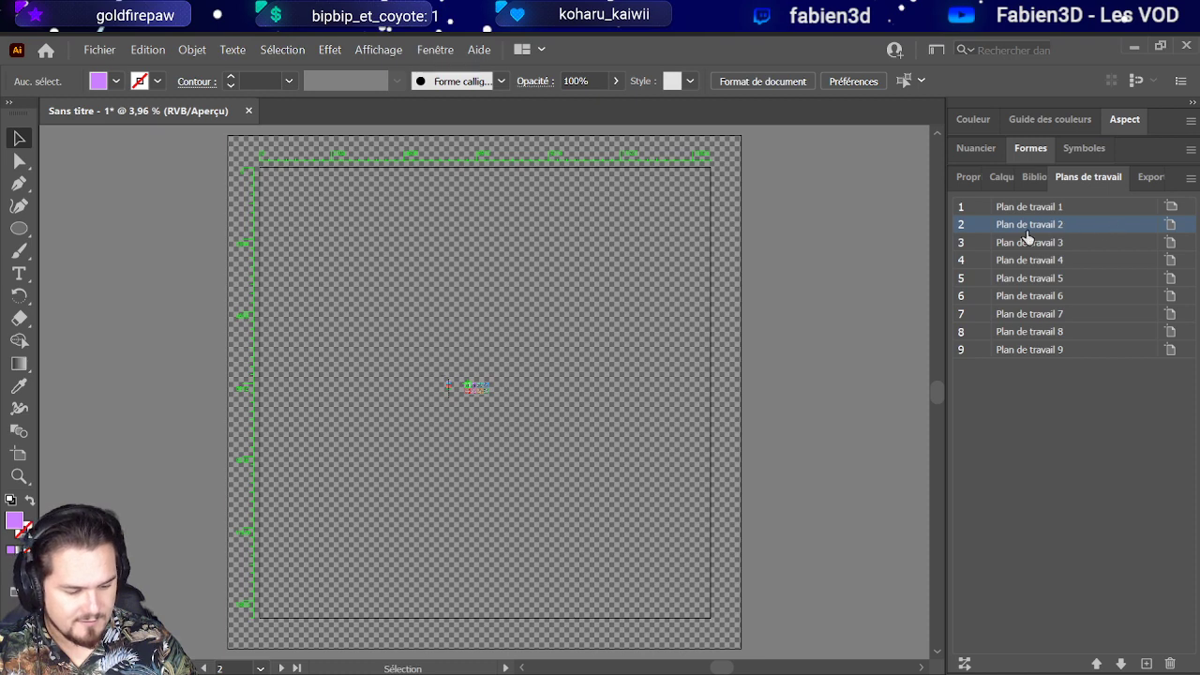
click(1170, 664)
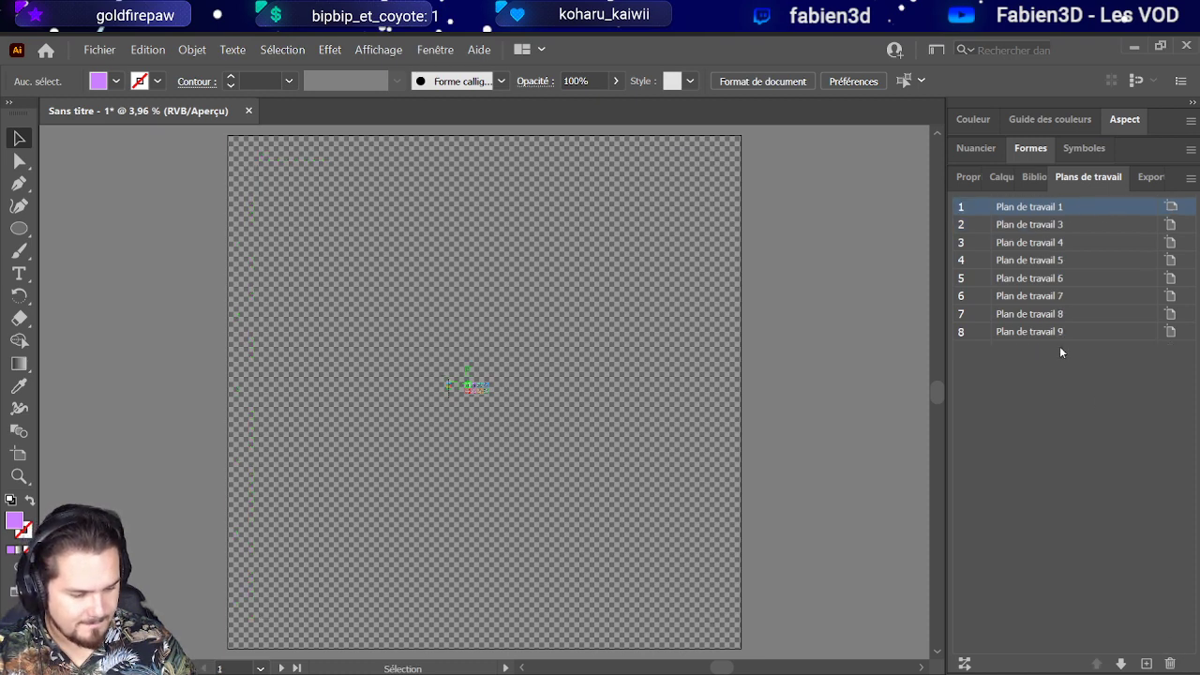
Step: View the purple, turquoise, green and blue tiles' artboards one by one to check their order in the list
click(1031, 225)
double_click(1032, 223)
double_click(988, 228)
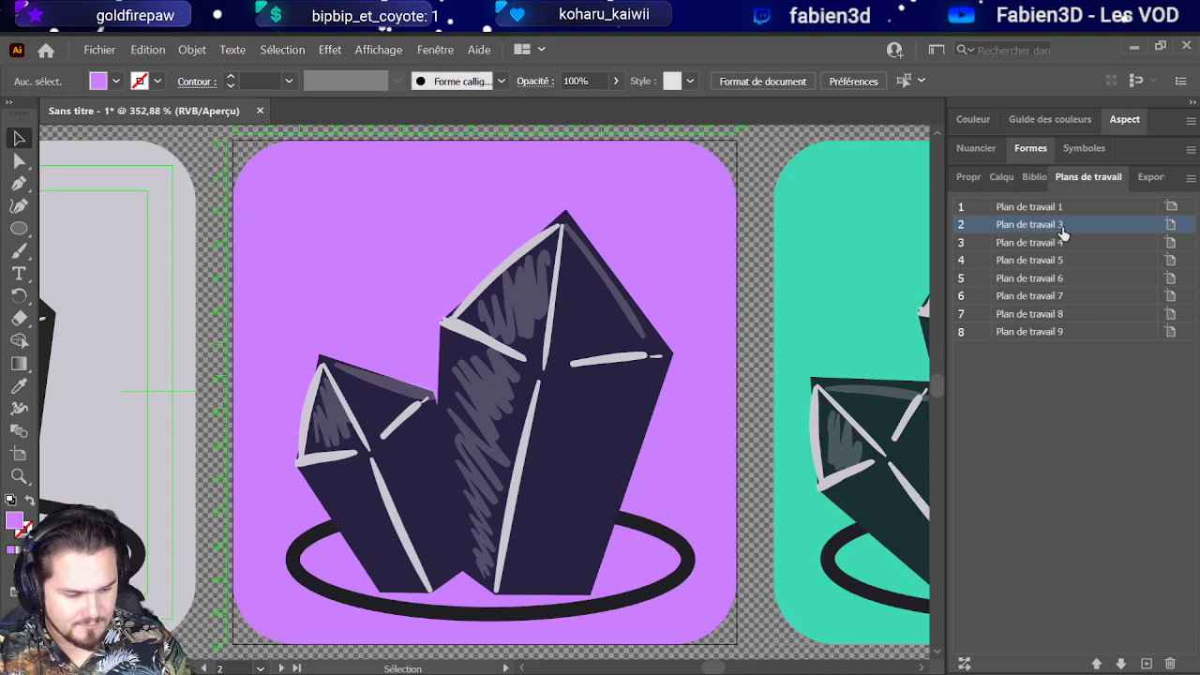
click(991, 247)
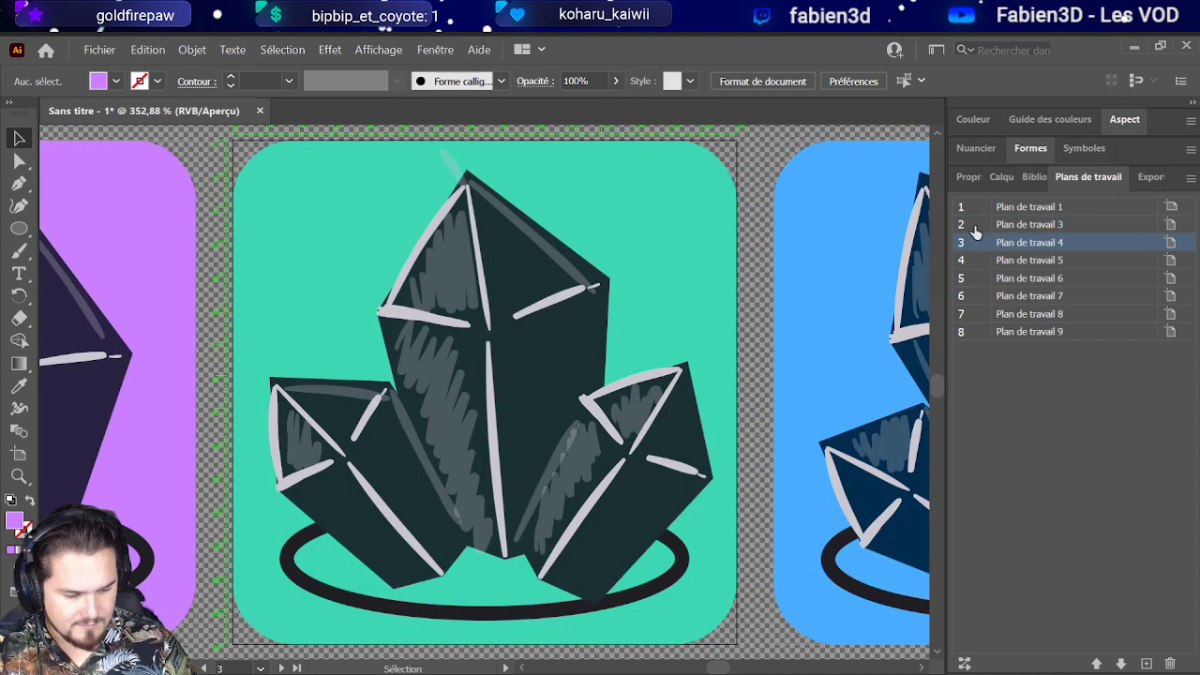
click(982, 277)
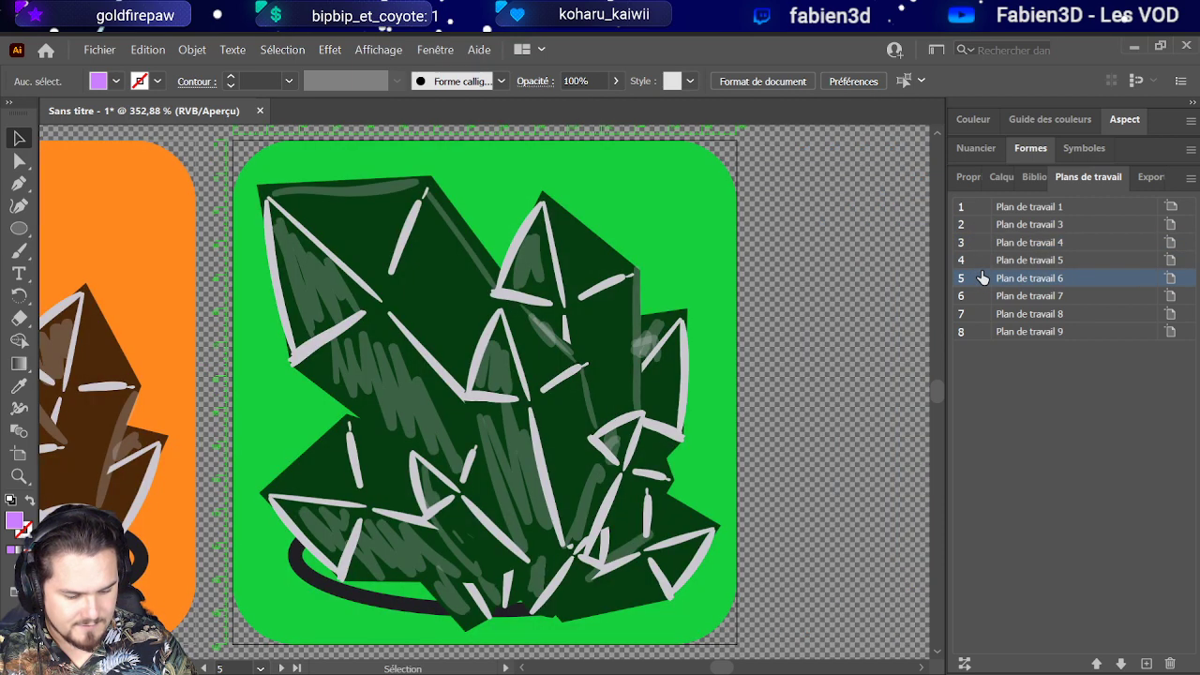
click(978, 261)
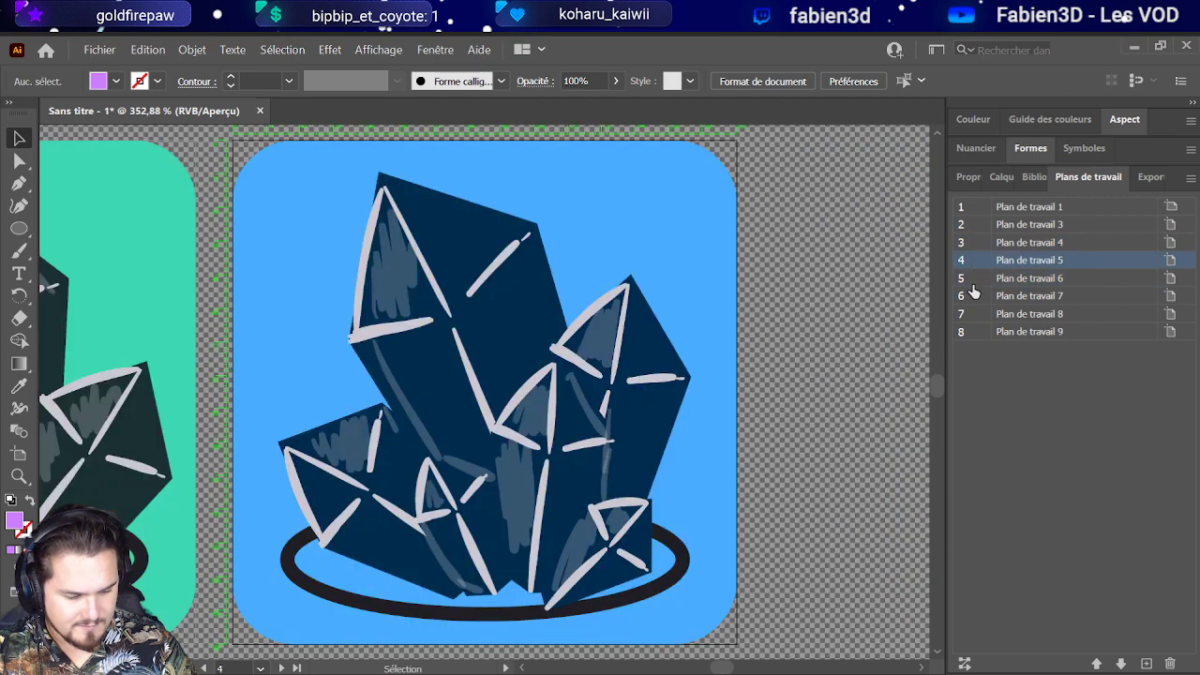
Step: Rename the green tile's artboard as Plan de travail 10
click(973, 285)
double_click(1059, 278)
click(1064, 277)
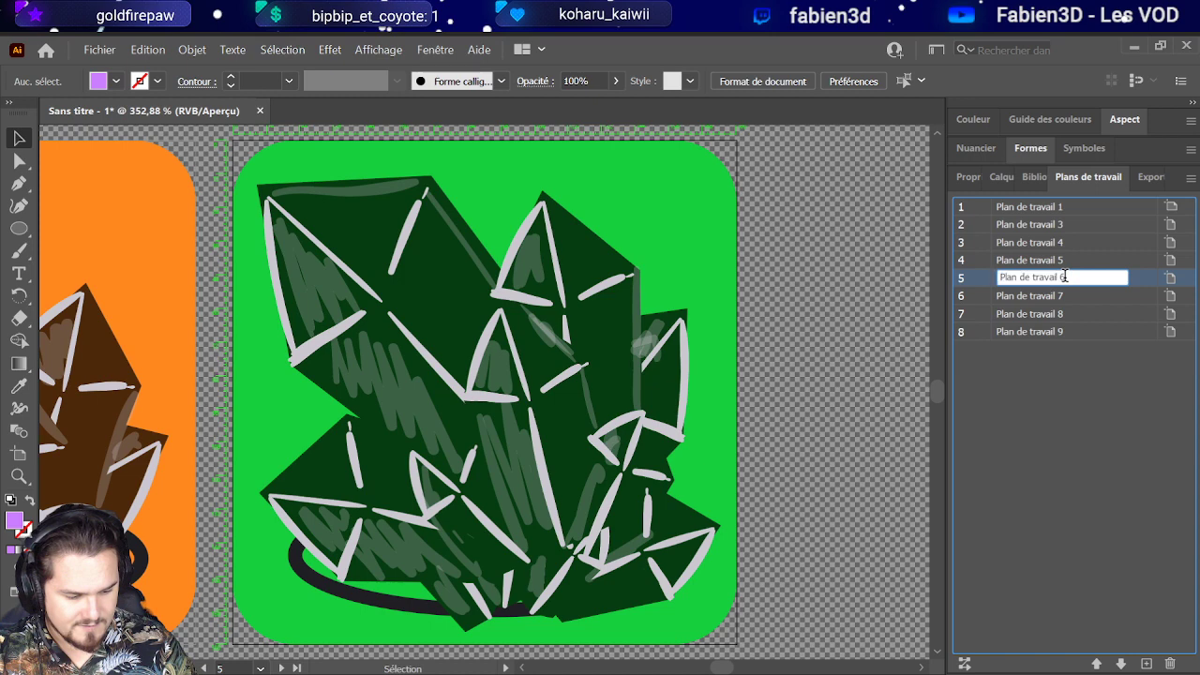
key(BackSpace)
text(10)
click(1111, 353)
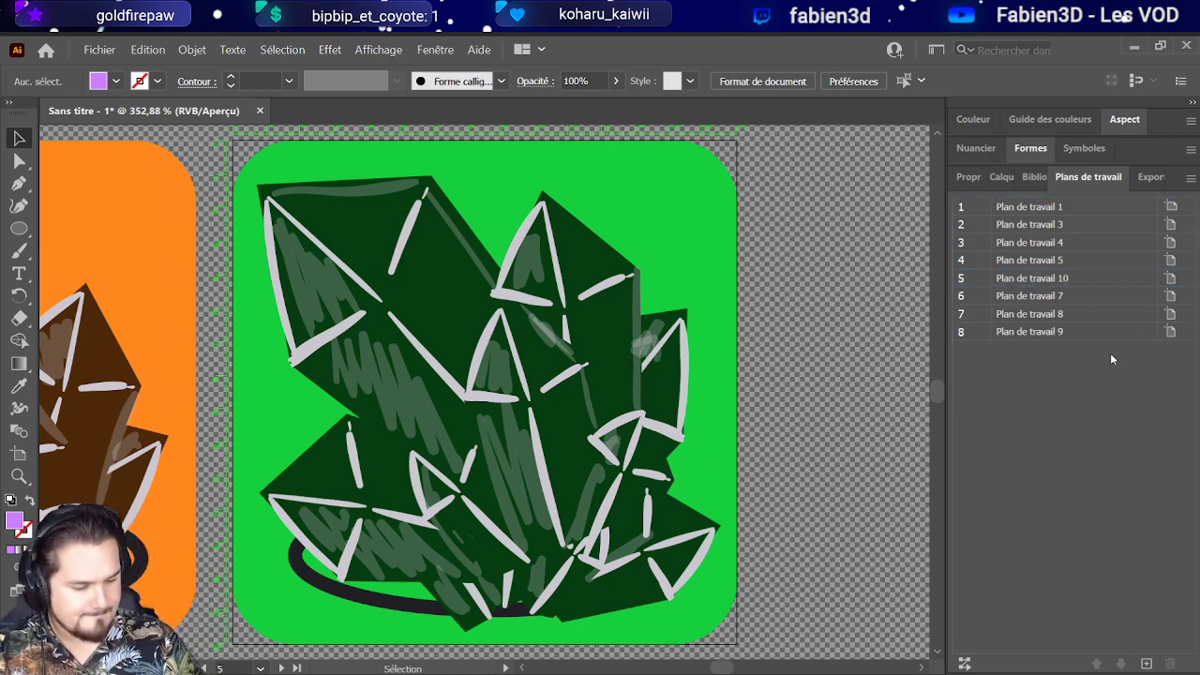
Step: Move the green tile's artboard to the end of the artboard list
click(986, 283)
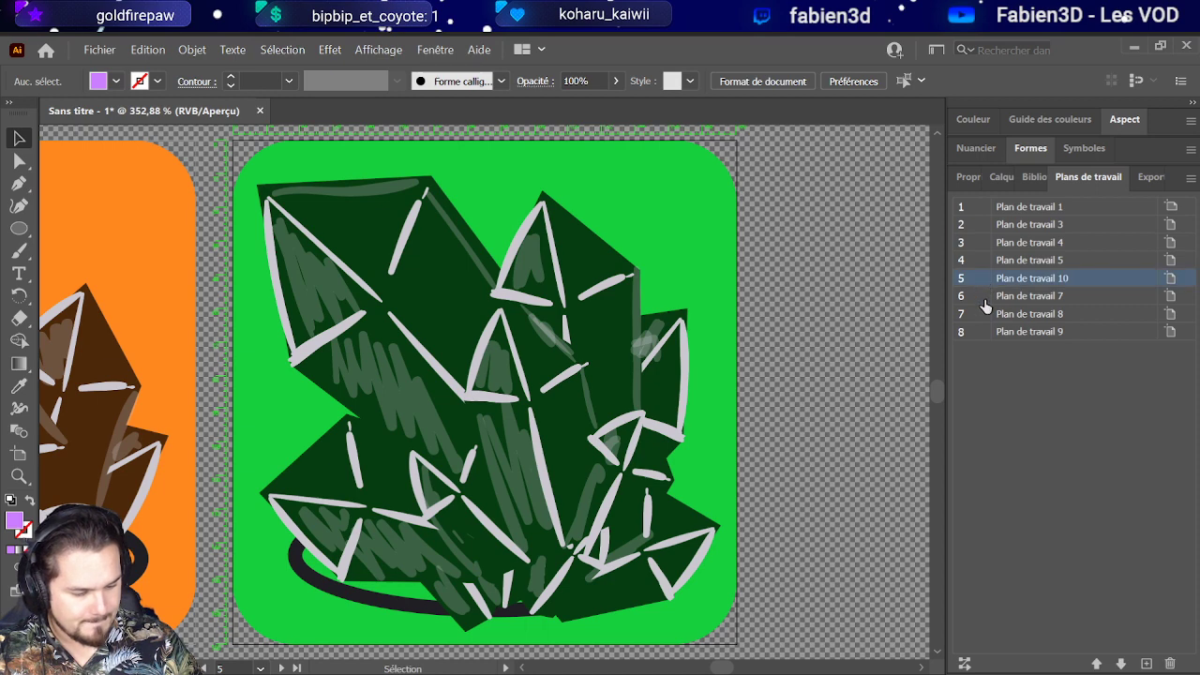
click(984, 296)
click(984, 279)
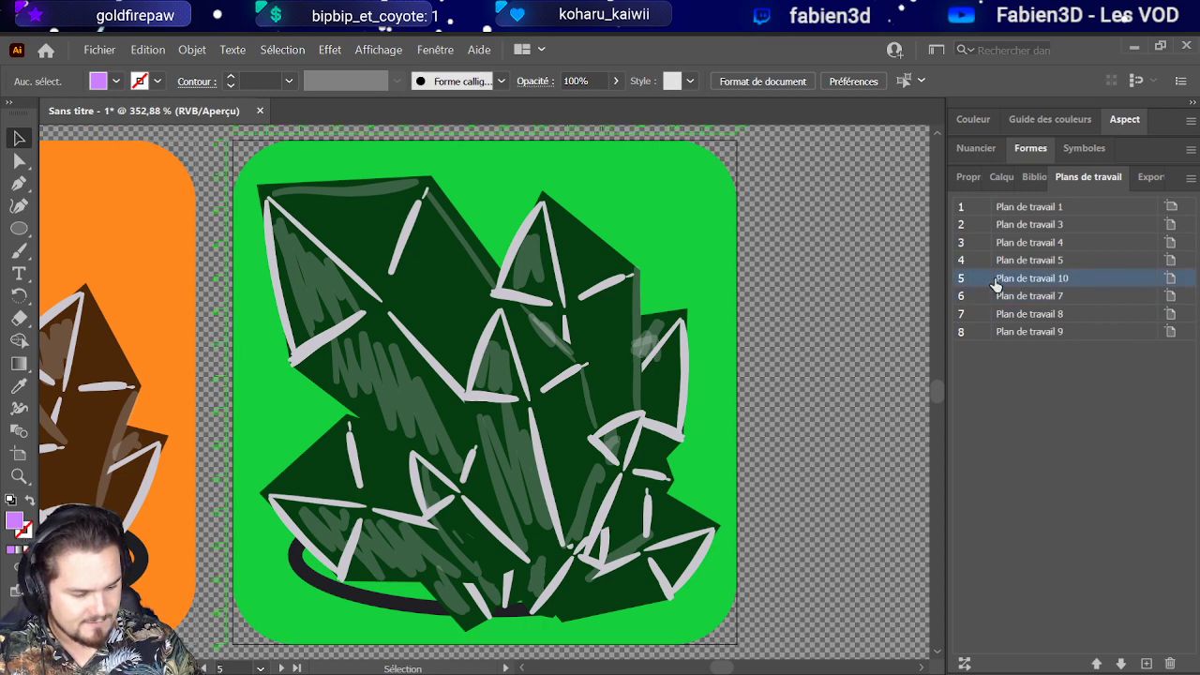
drag(1028, 327, 1031, 347)
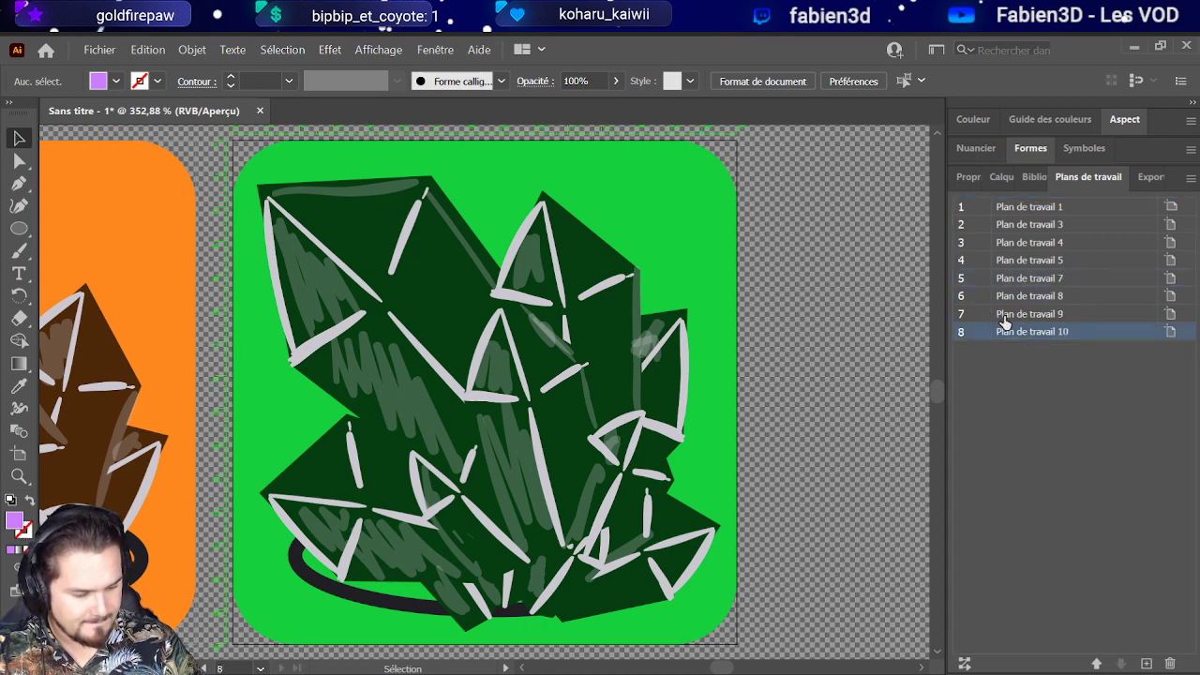
Step: Reorder the artboards so the red tile's is fifth and the orange tile's is seventh, after the pink one
double_click(1017, 314)
double_click(979, 316)
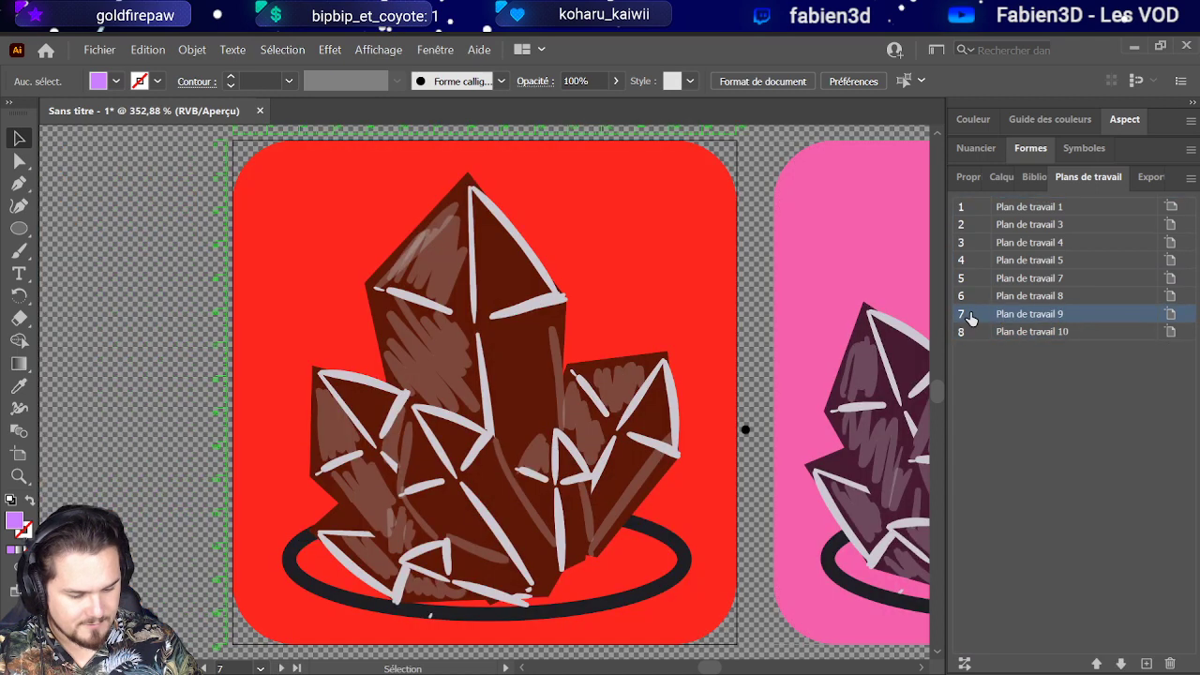
drag(987, 317, 987, 279)
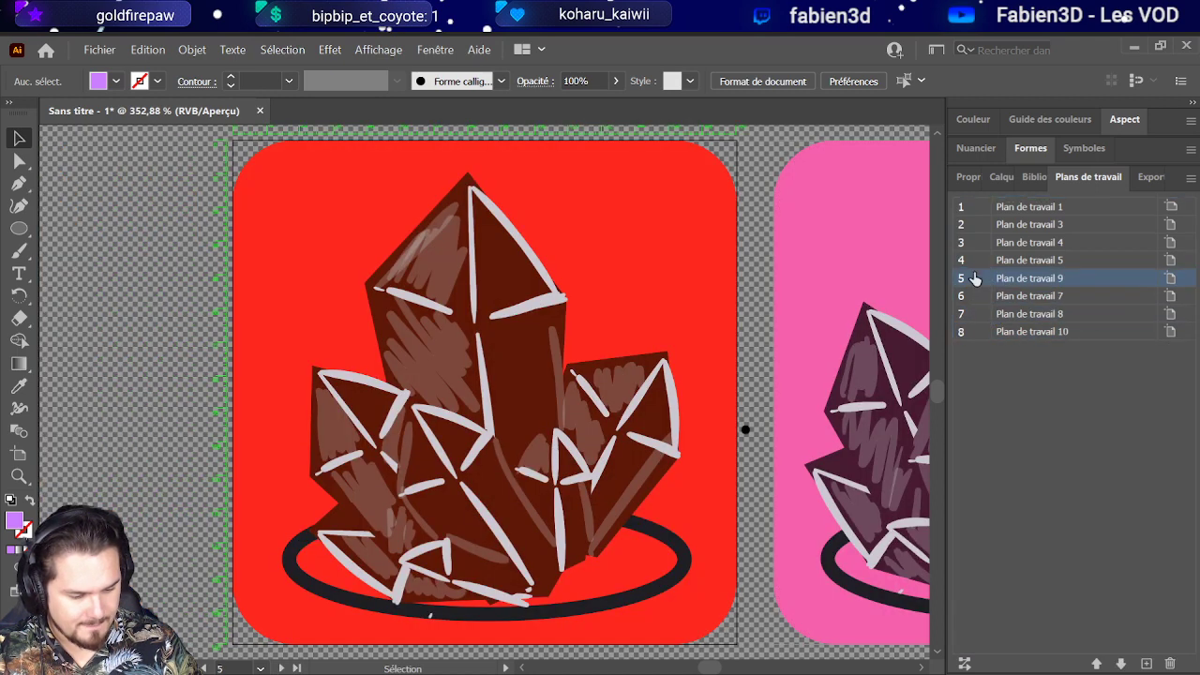
click(987, 295)
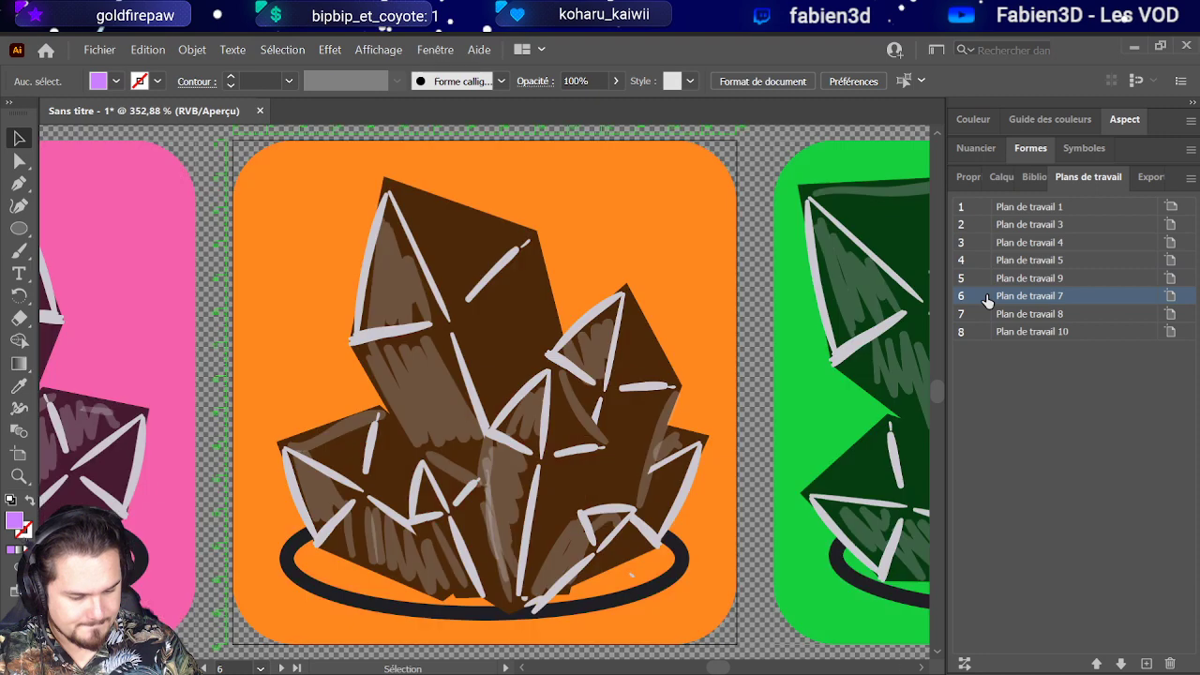
drag(987, 300, 991, 330)
Step: Rename the grey tile's artboard as "1 bit" and bring that tile into view
double_click(1017, 205)
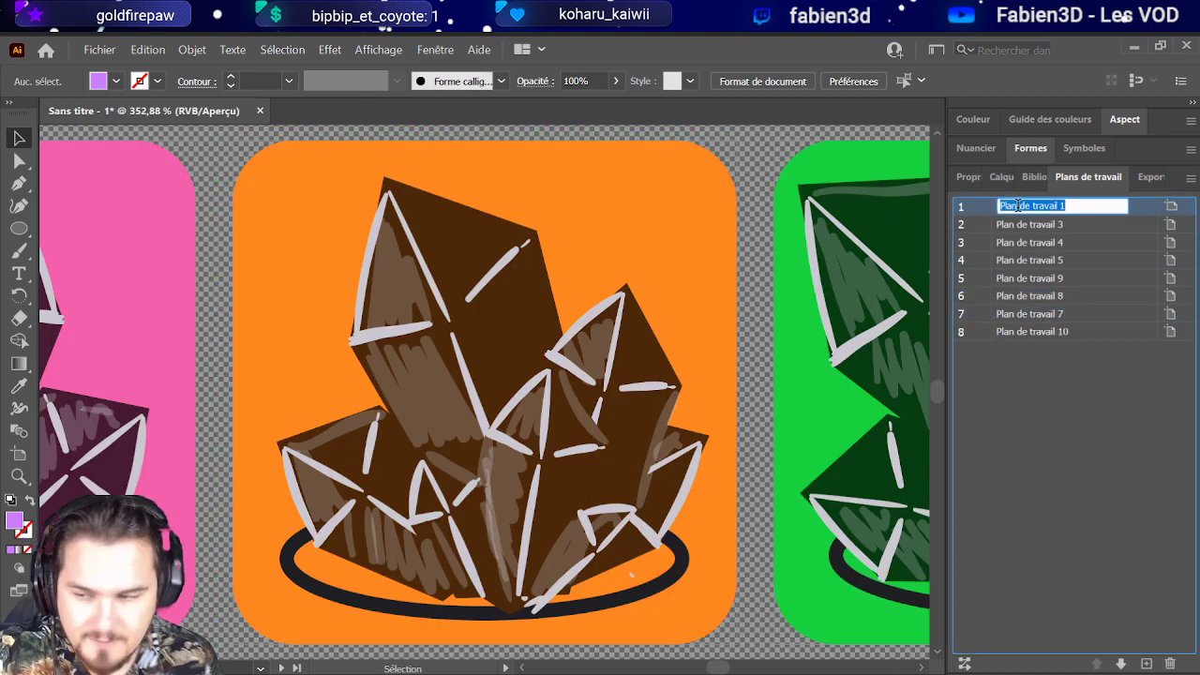
text(1 bt)
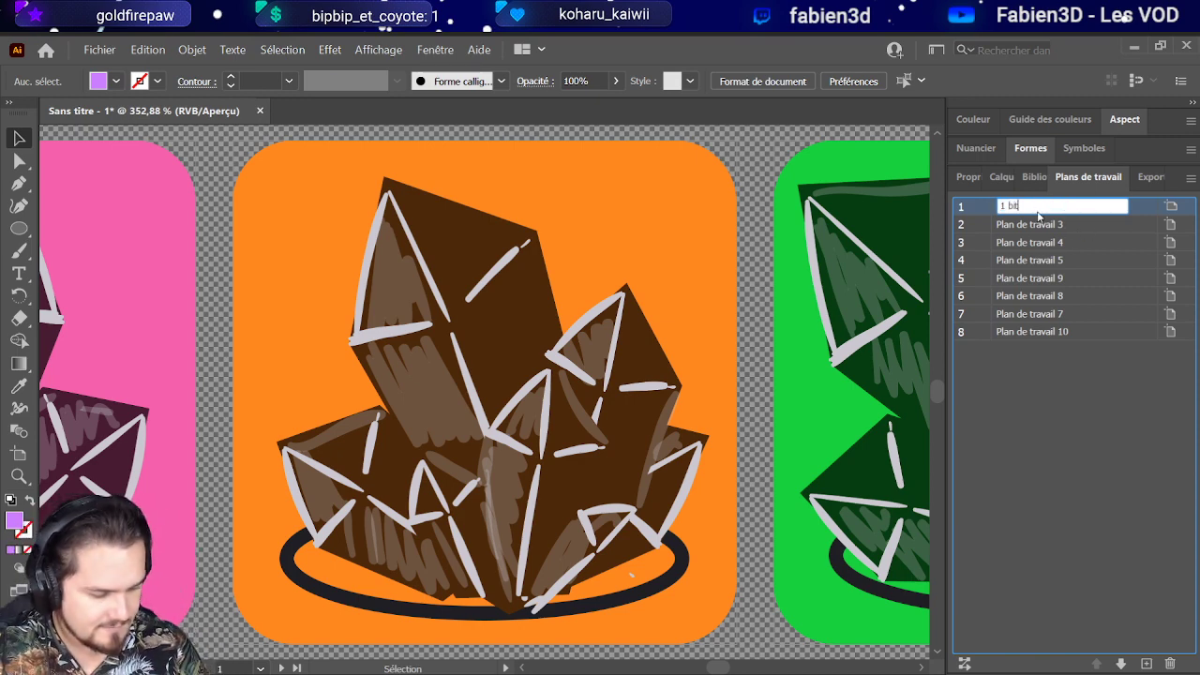
drag(1024, 205, 991, 205)
key(ctrl+c)
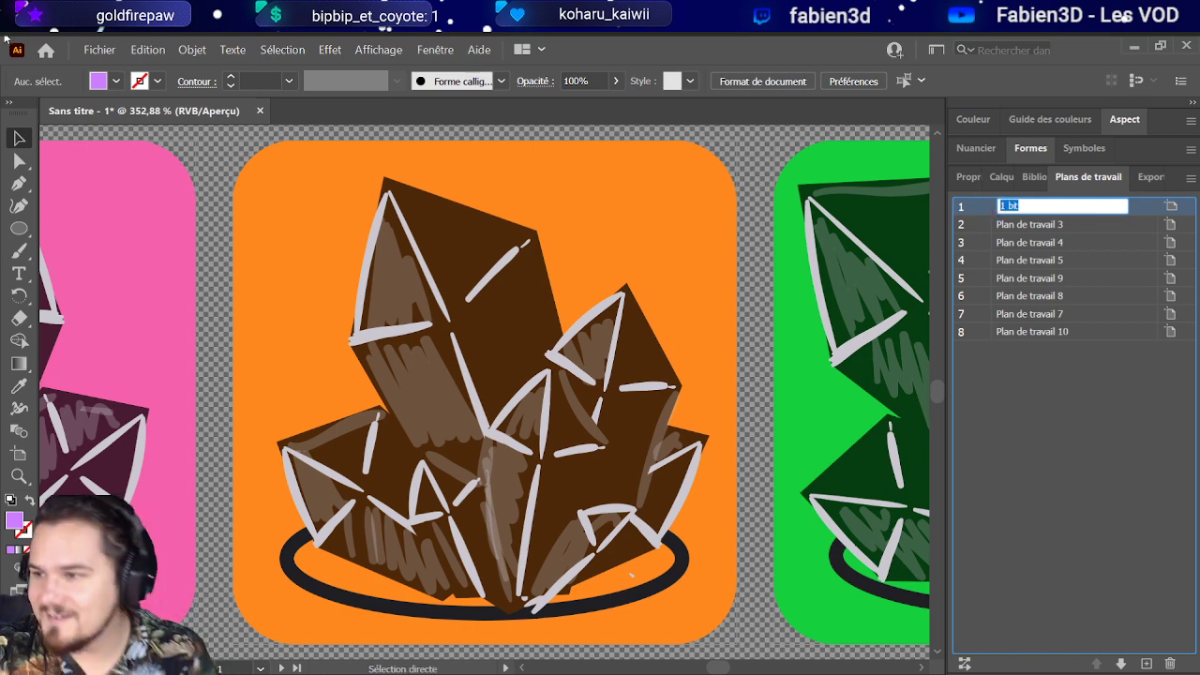
key(Return)
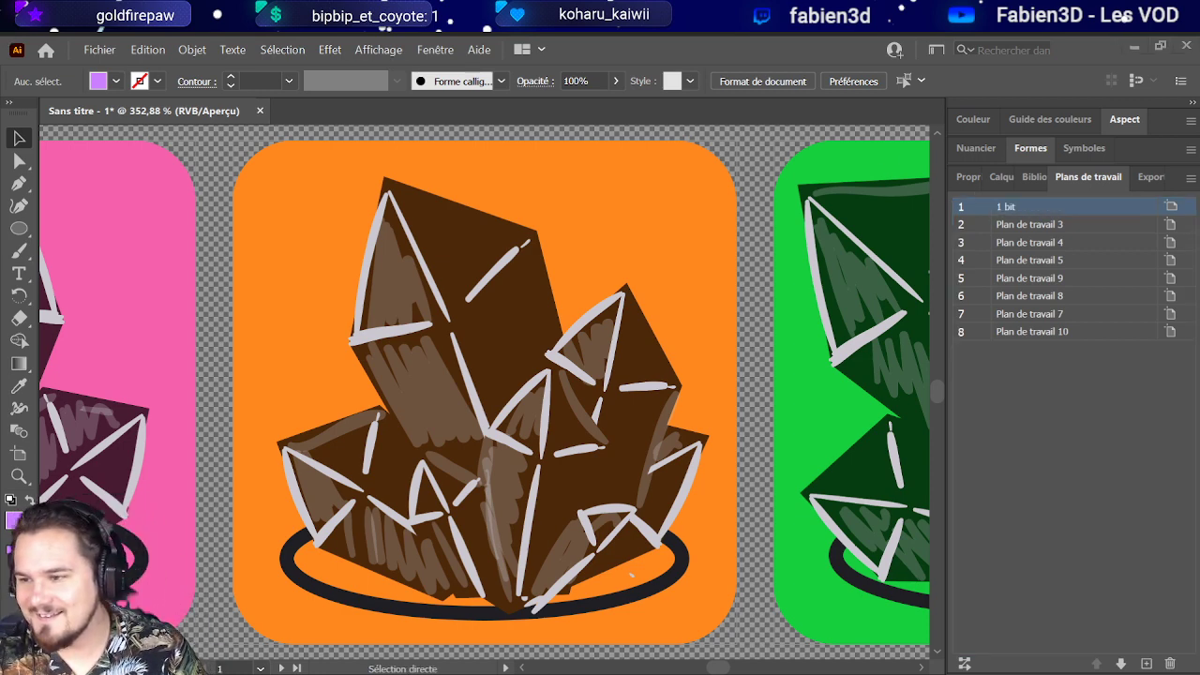
click(1006, 210)
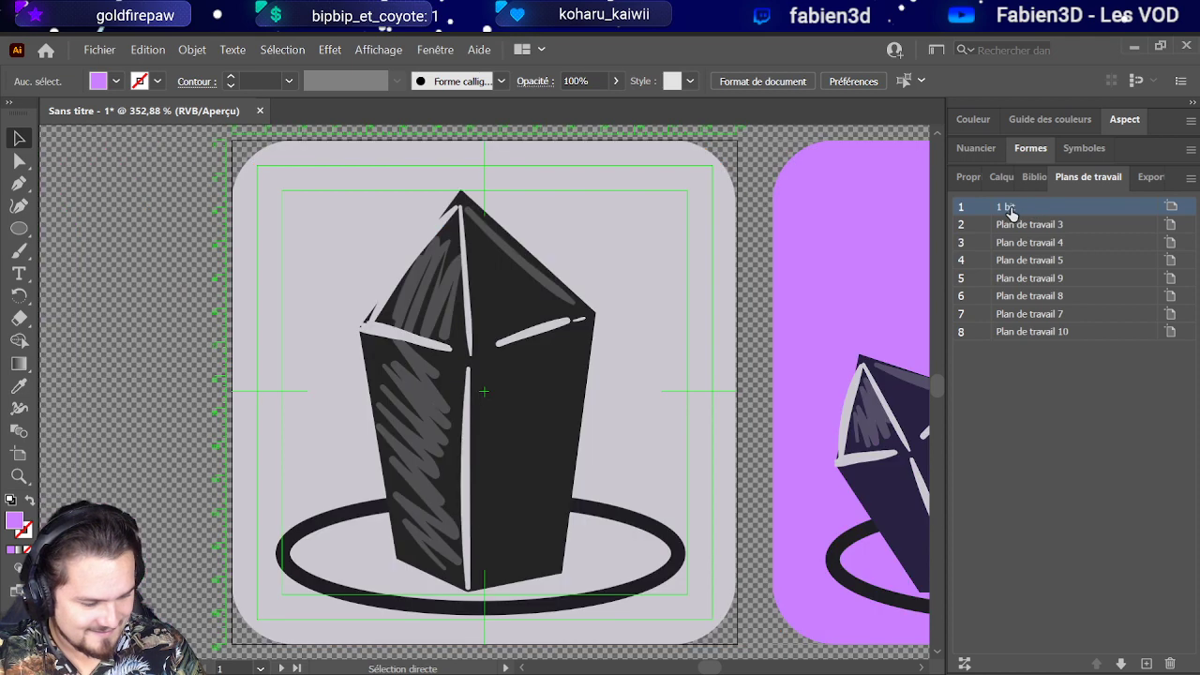
Step: Rename the purple tile's artboard as "100 bit" and the turquoise tile's artboard as "1kbits"
double_click(1021, 223)
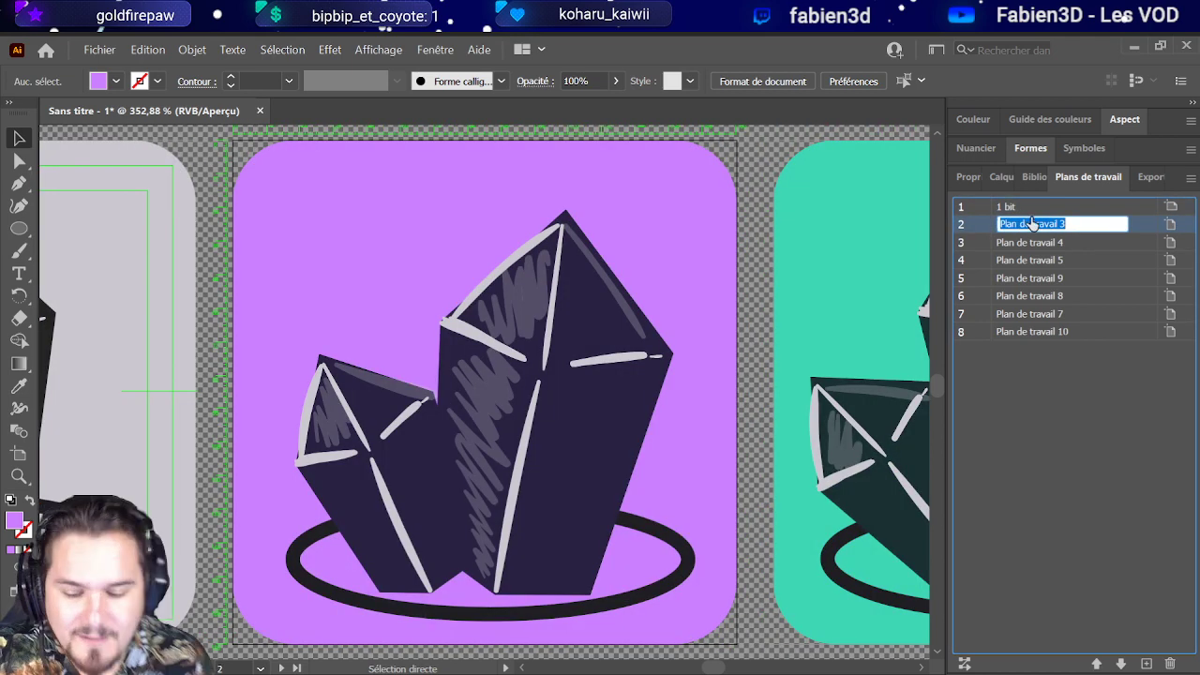
text(1 bit)
click(1003, 223)
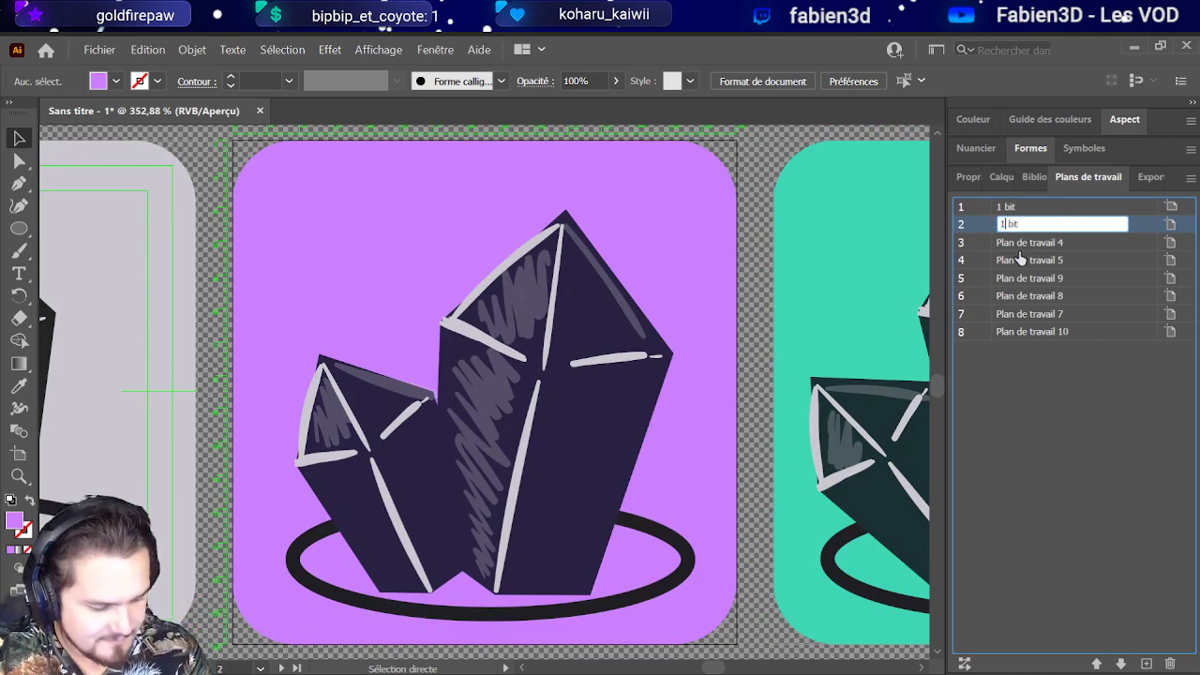
text(00)
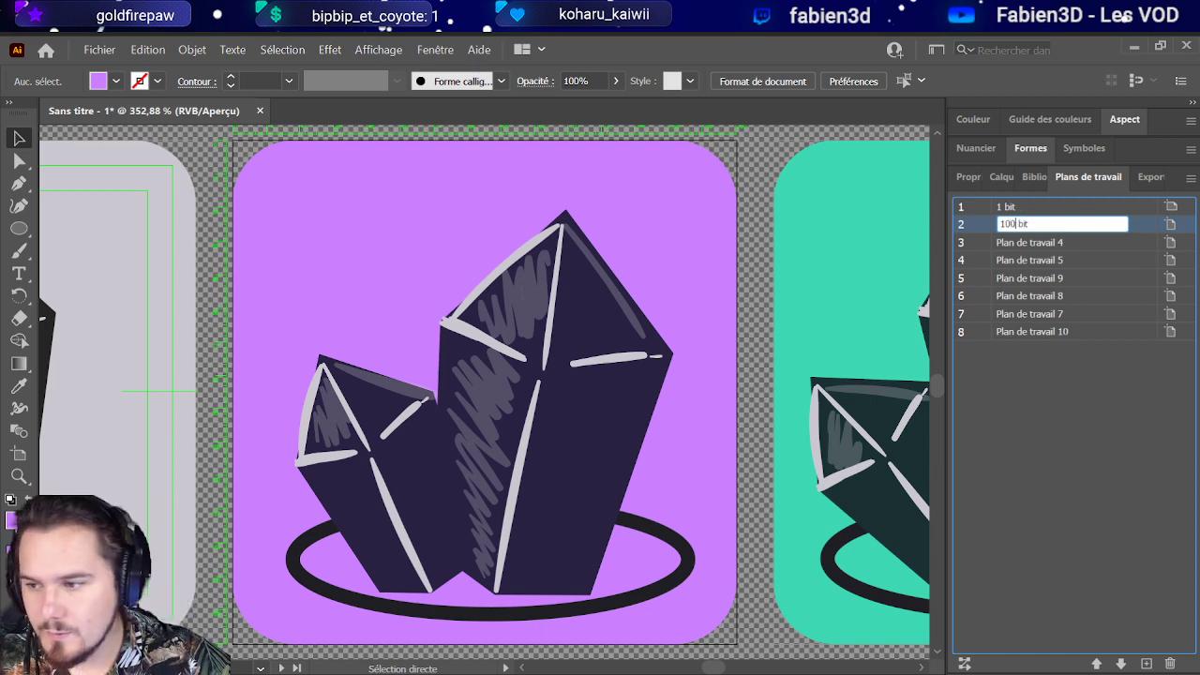
double_click(1005, 241)
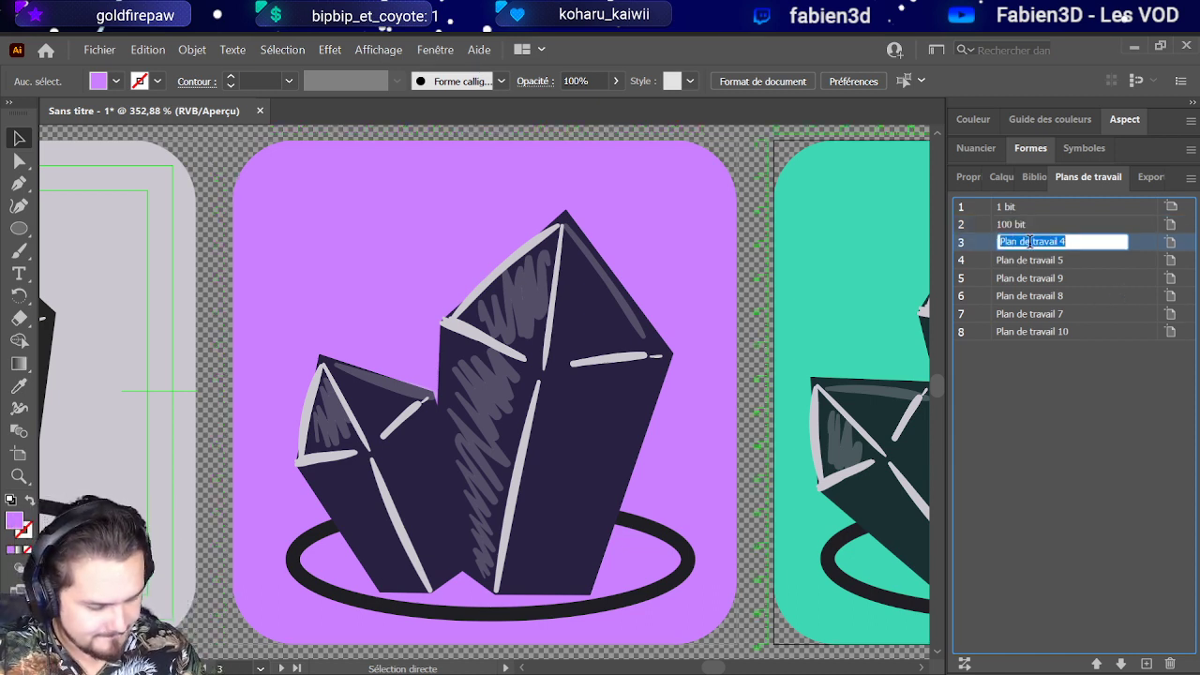
text(1kbits)
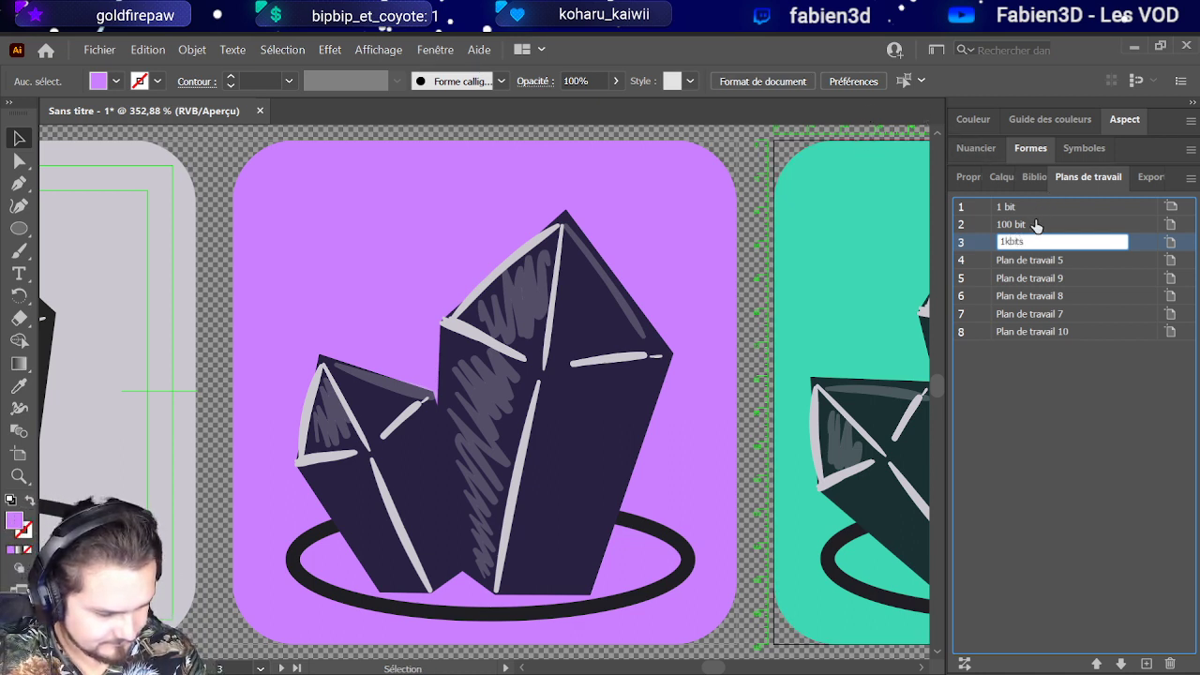
Step: Correct the purple tile's artboard name to "100bits" and the grey tile's to "1bit", both without a space
double_click(1024, 223)
key(Right)
text(s)
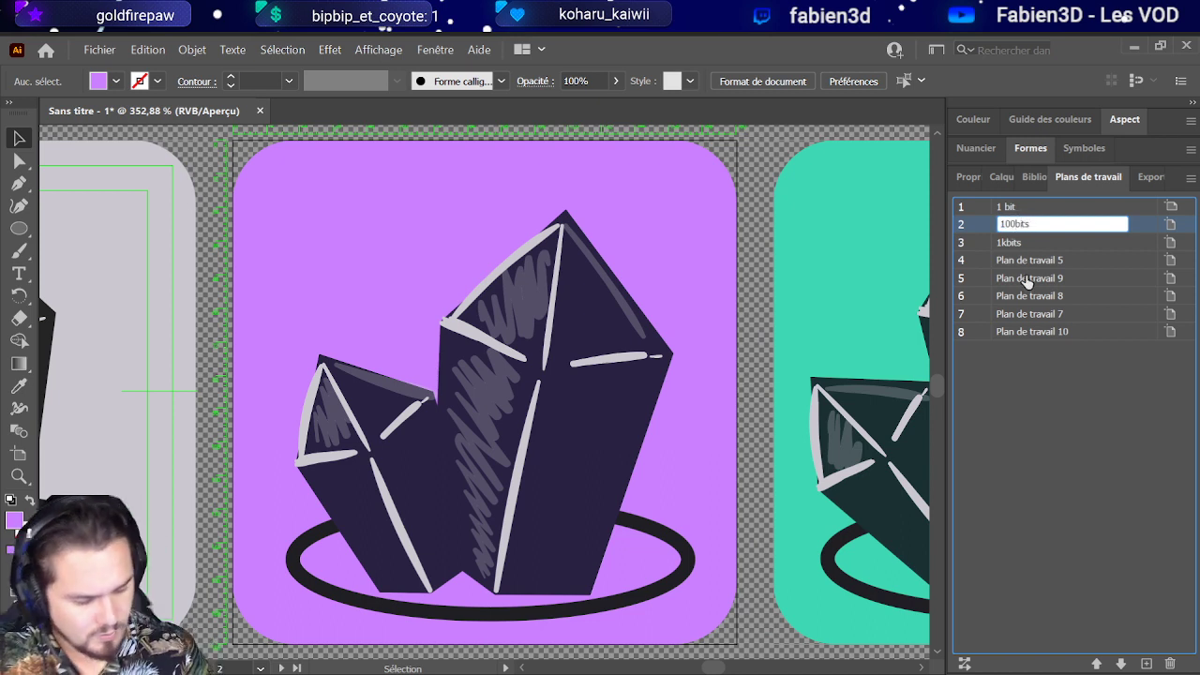
double_click(1000, 206)
click(1007, 205)
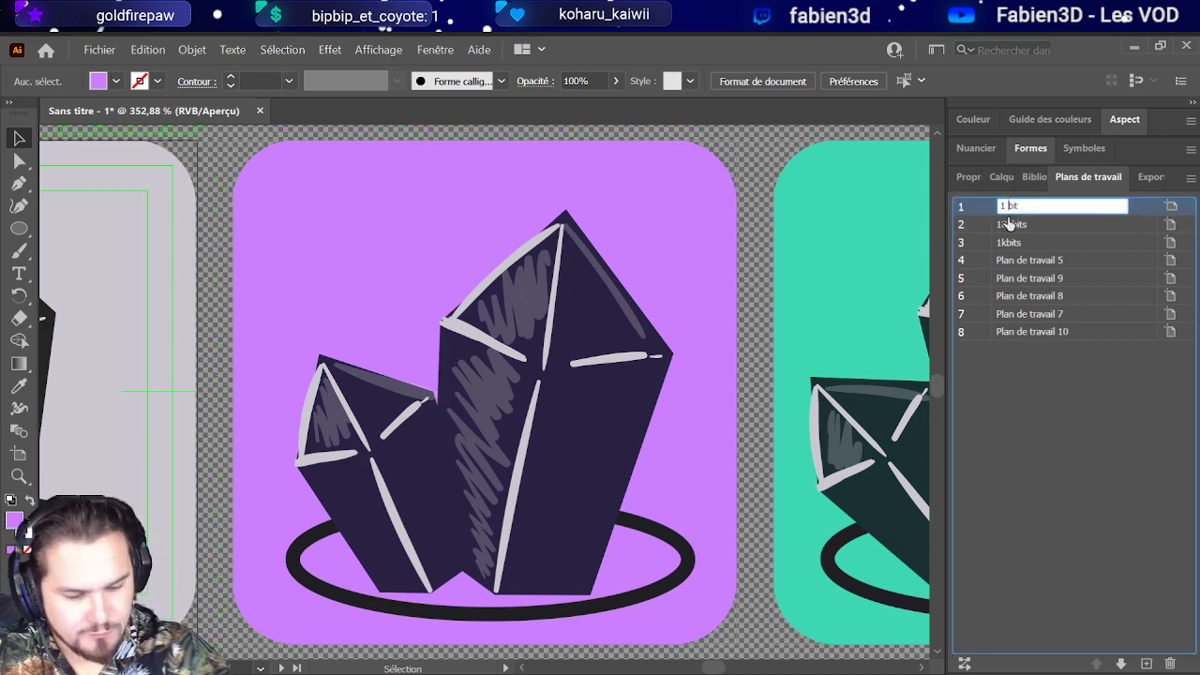
click(1025, 262)
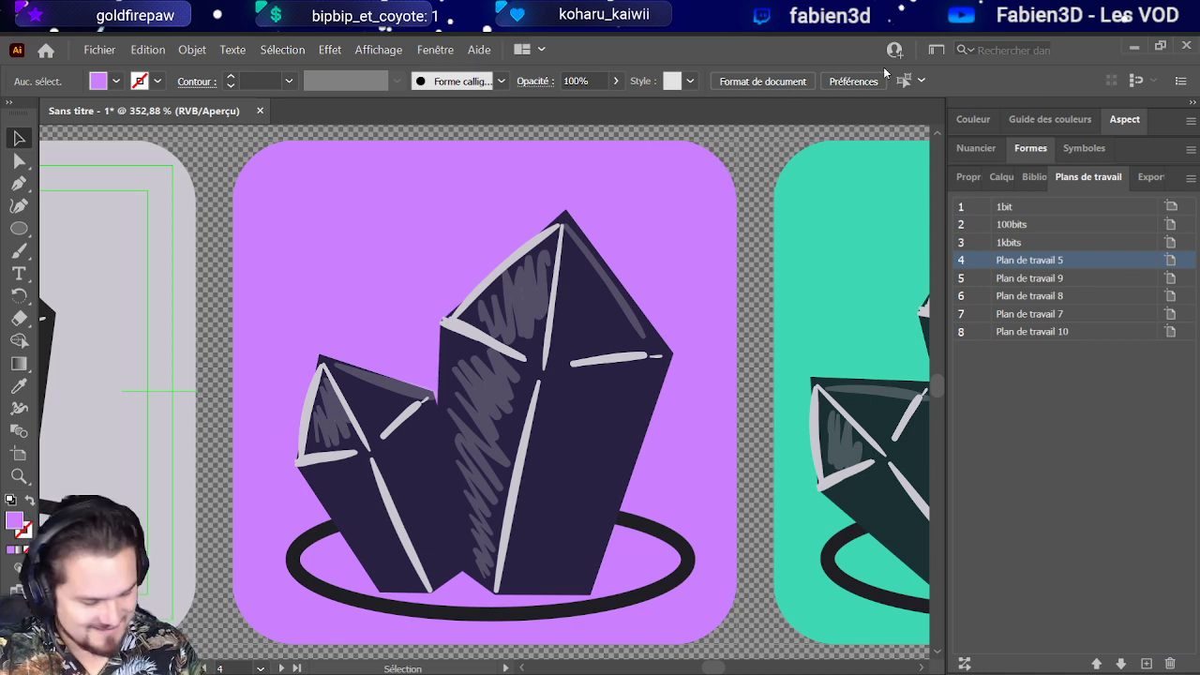
Step: Reuse the turquoise artboard's name to rename the blue tile's artboard as "5kbits" and the red tile's as "10kbits"
double_click(1020, 242)
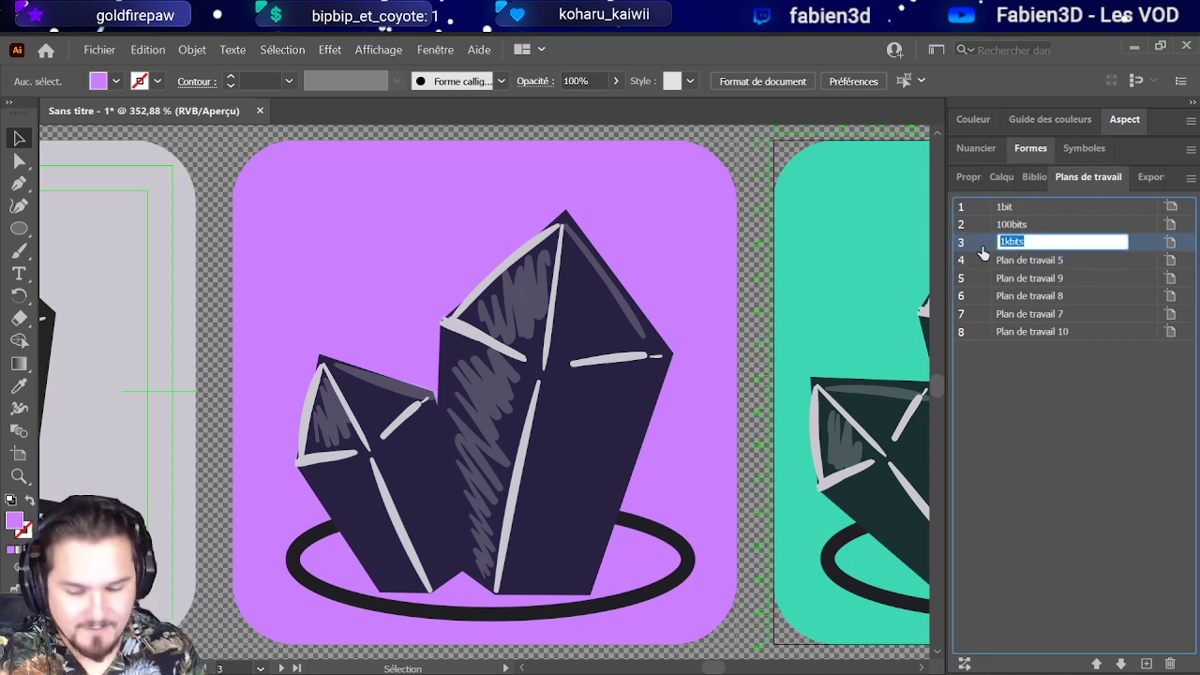
double_click(1043, 260)
key(ctrl+v)
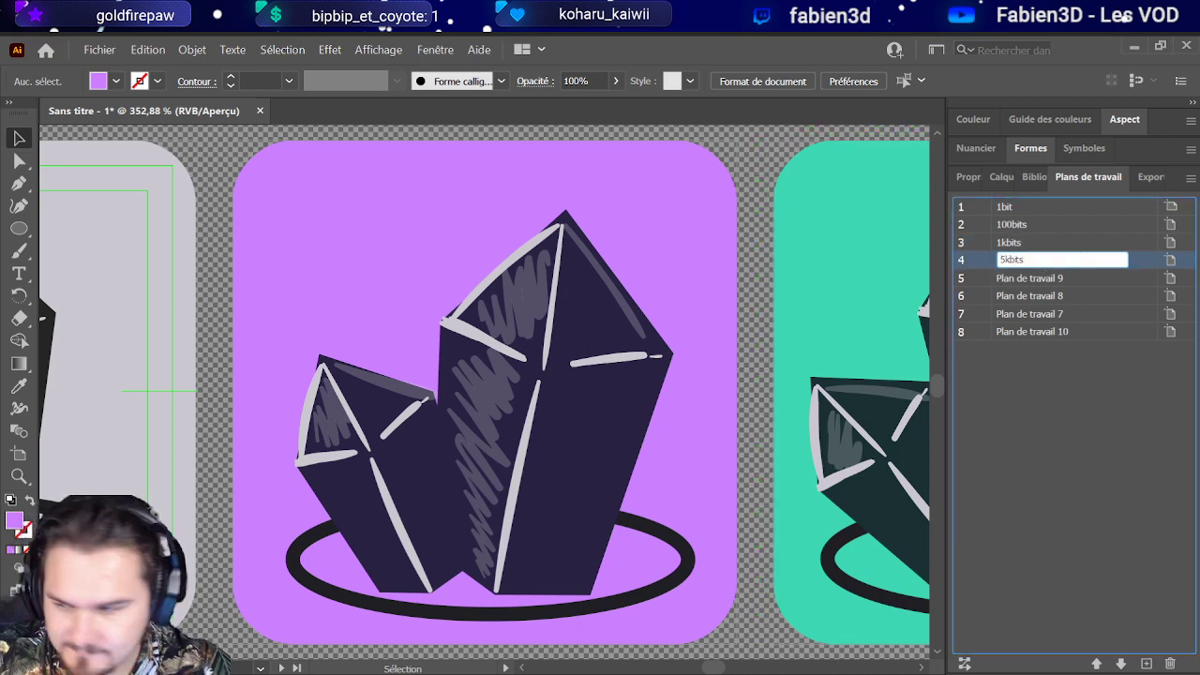
double_click(1026, 279)
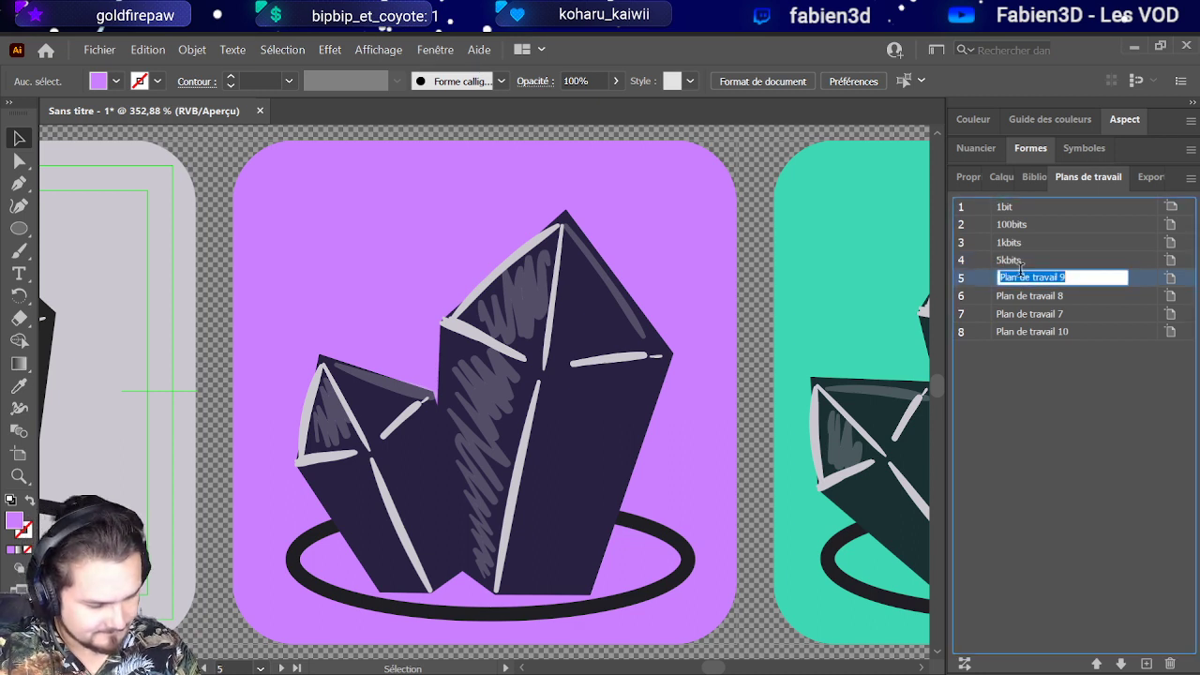
key(ctrl+v)
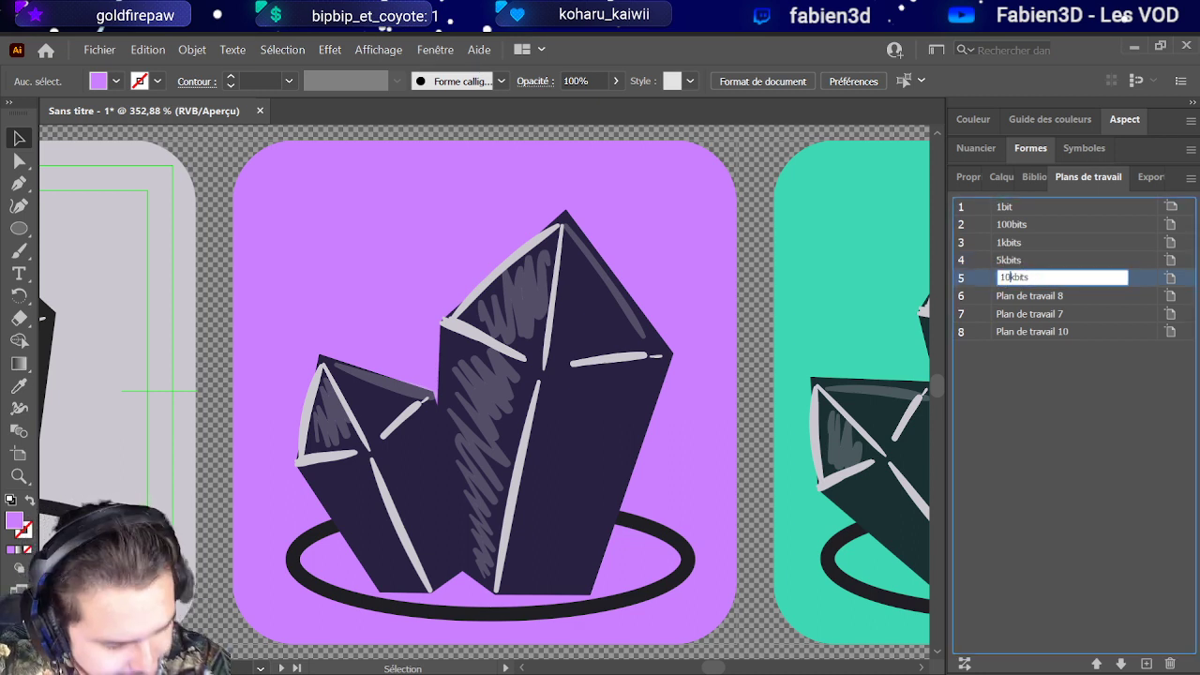
Step: Reuse the red artboard's name to rename the pink tile's artboard as "25kbits"
double_click(1031, 278)
key(ctrl+c)
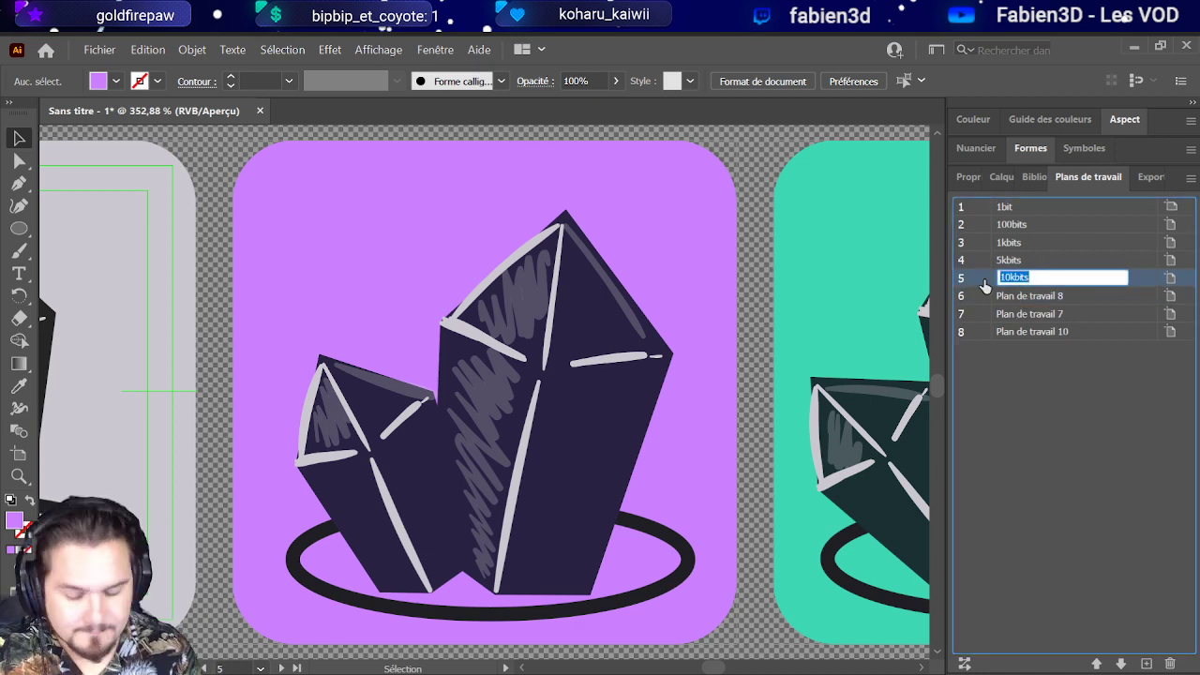
click(1015, 300)
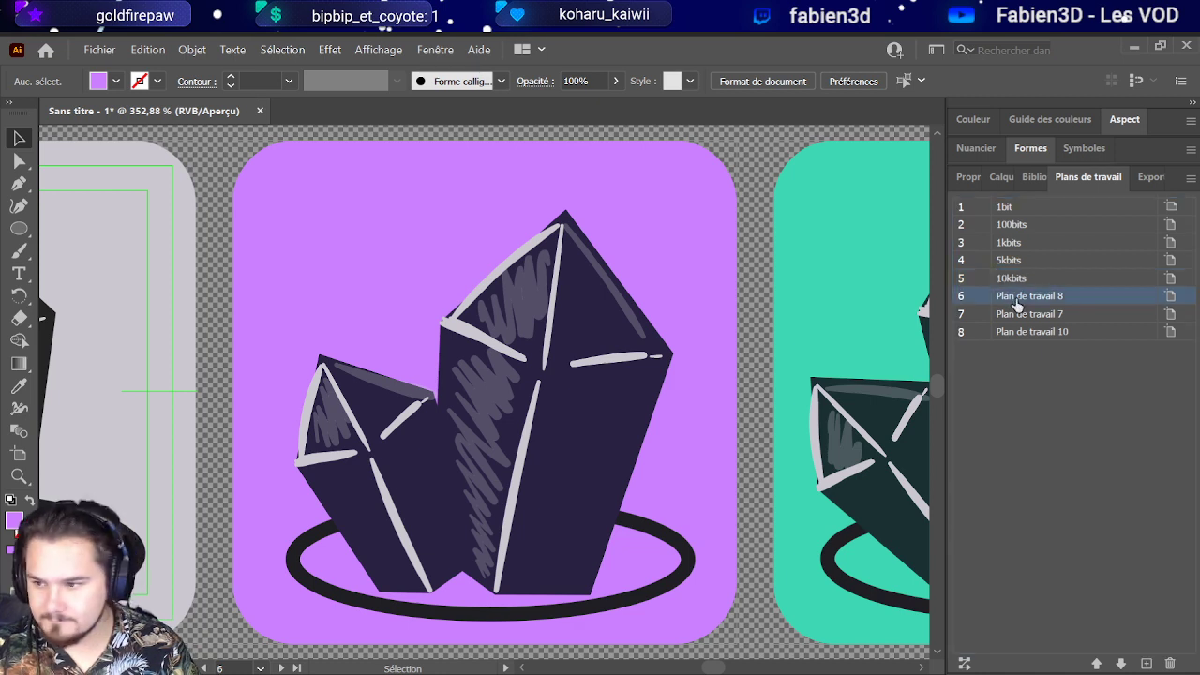
double_click(1031, 295)
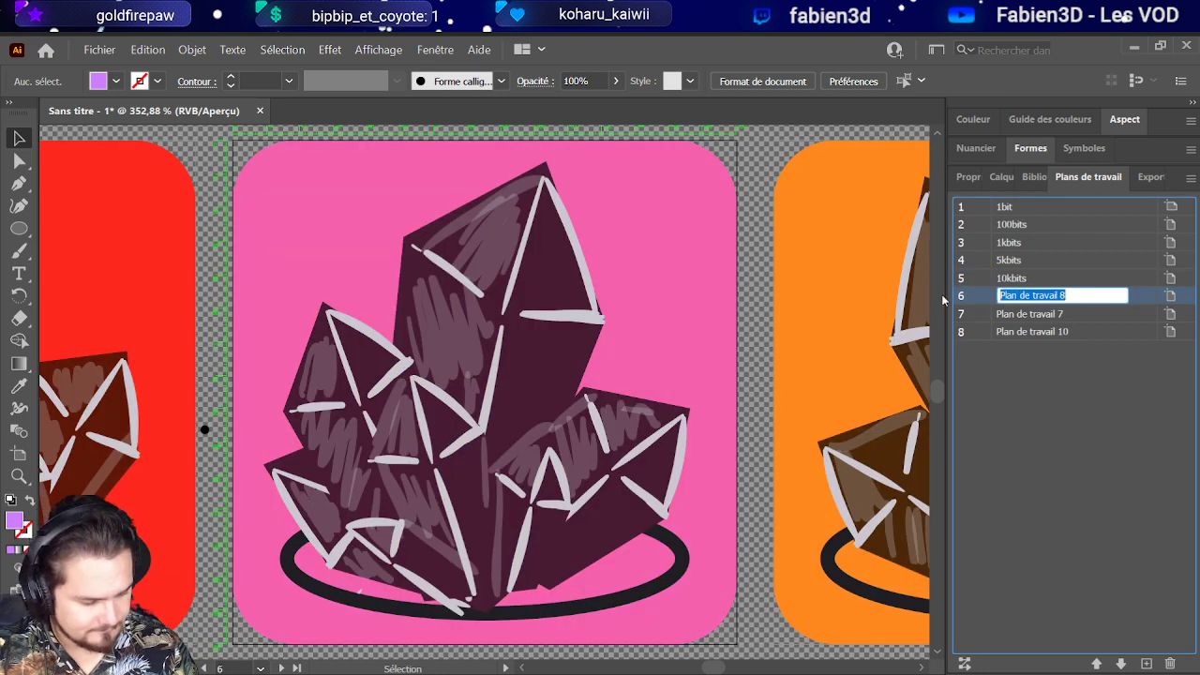
text(50kbits)
drag(1012, 296, 977, 308)
text(25)
Step: Rename the orange tile's artboard as "50kbits", reusing the copied name and changing its number
click(1005, 317)
double_click(1007, 315)
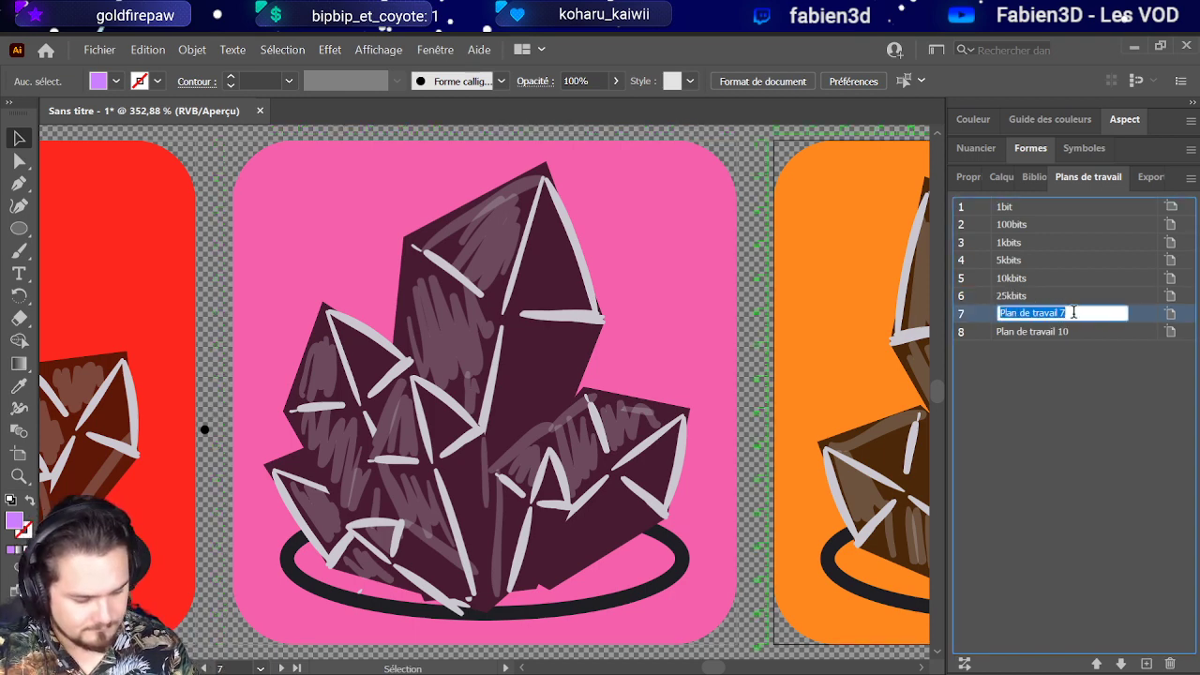
text(10kbits)
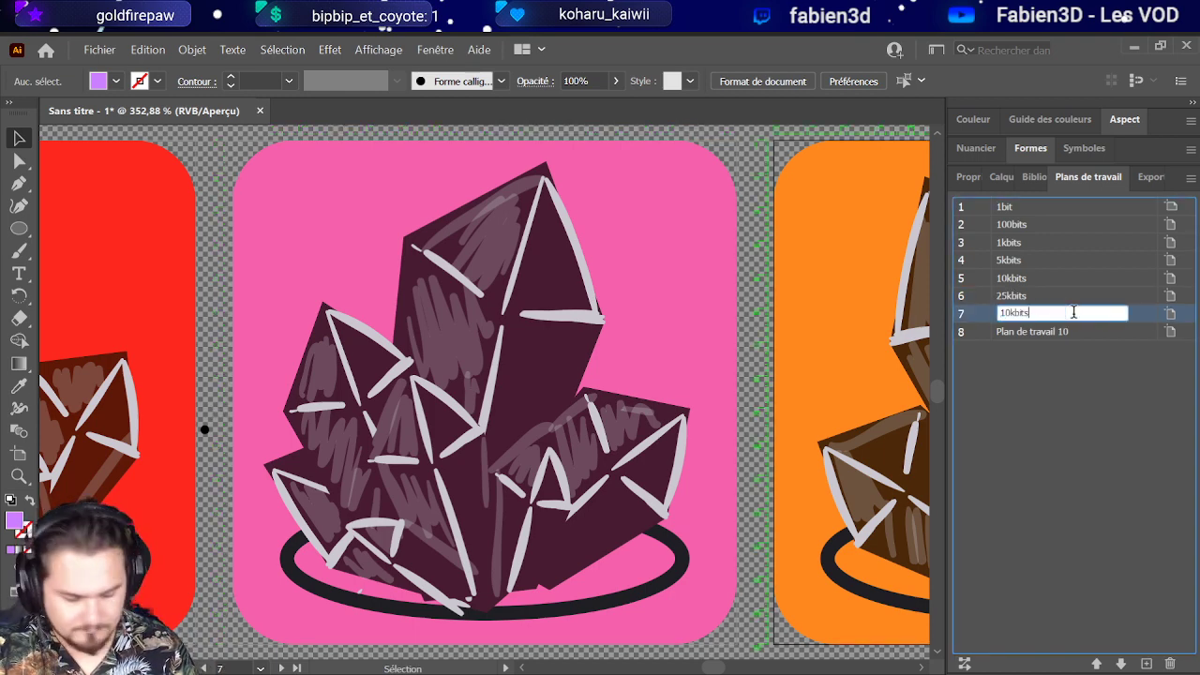
drag(1008, 315, 988, 317)
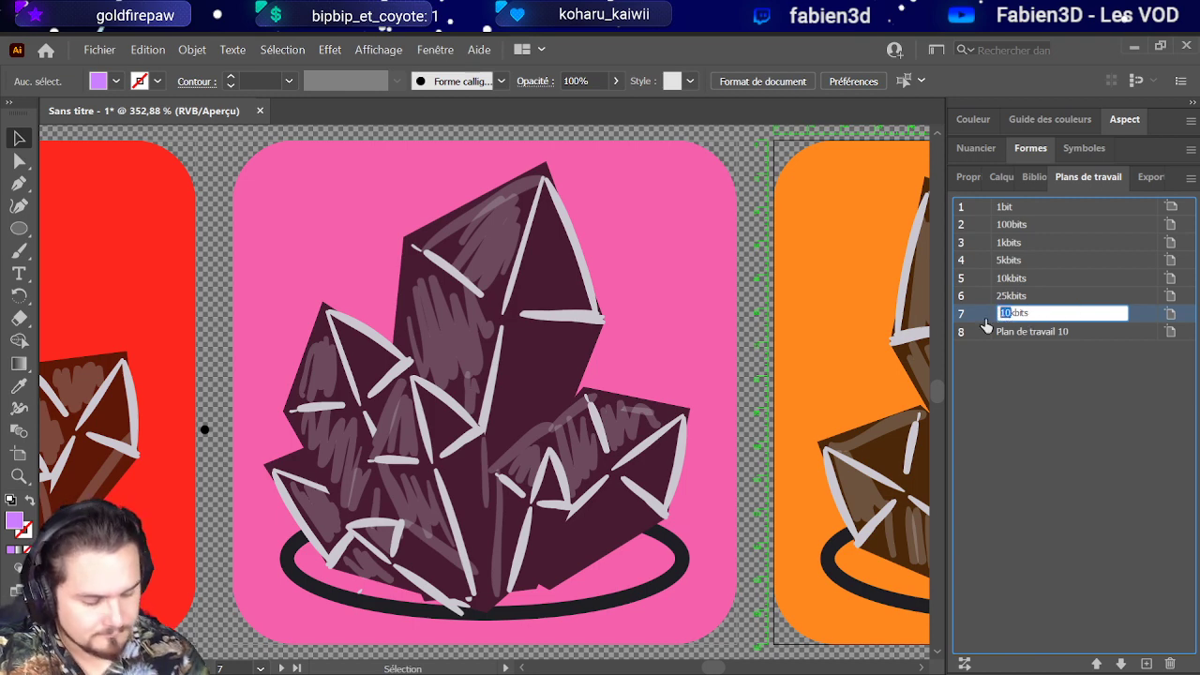
text(50)
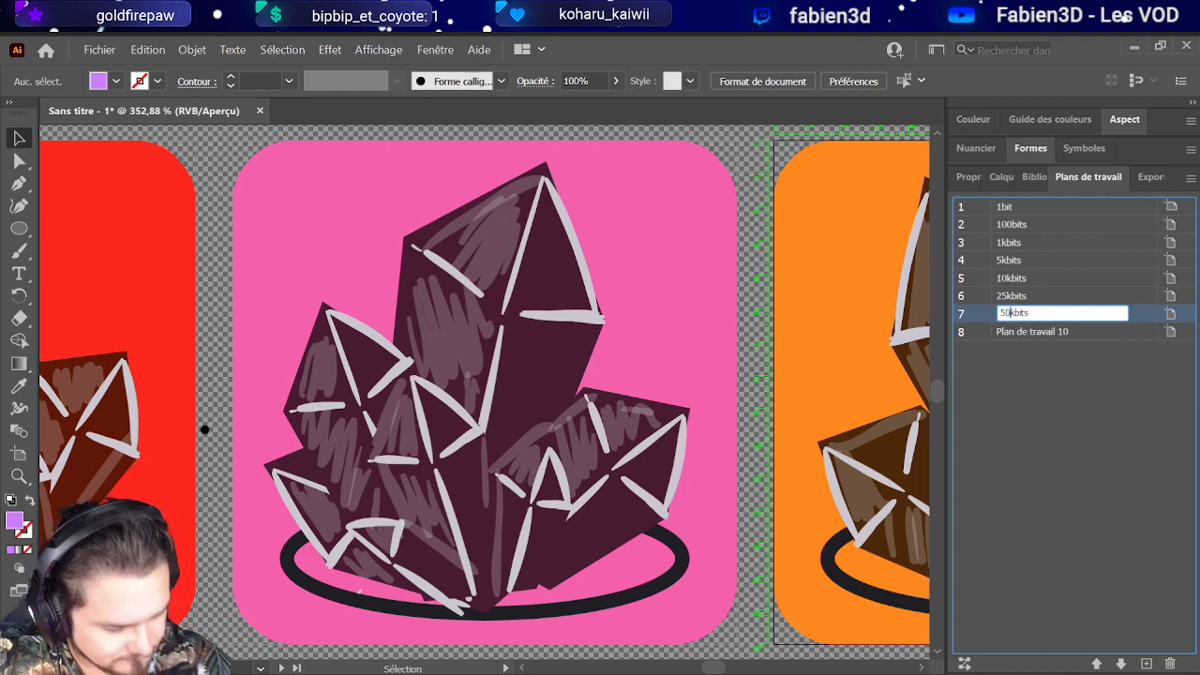
Step: Rename the green tile's artboard as "75kbits", reusing the copied name and changing its number
double_click(1007, 332)
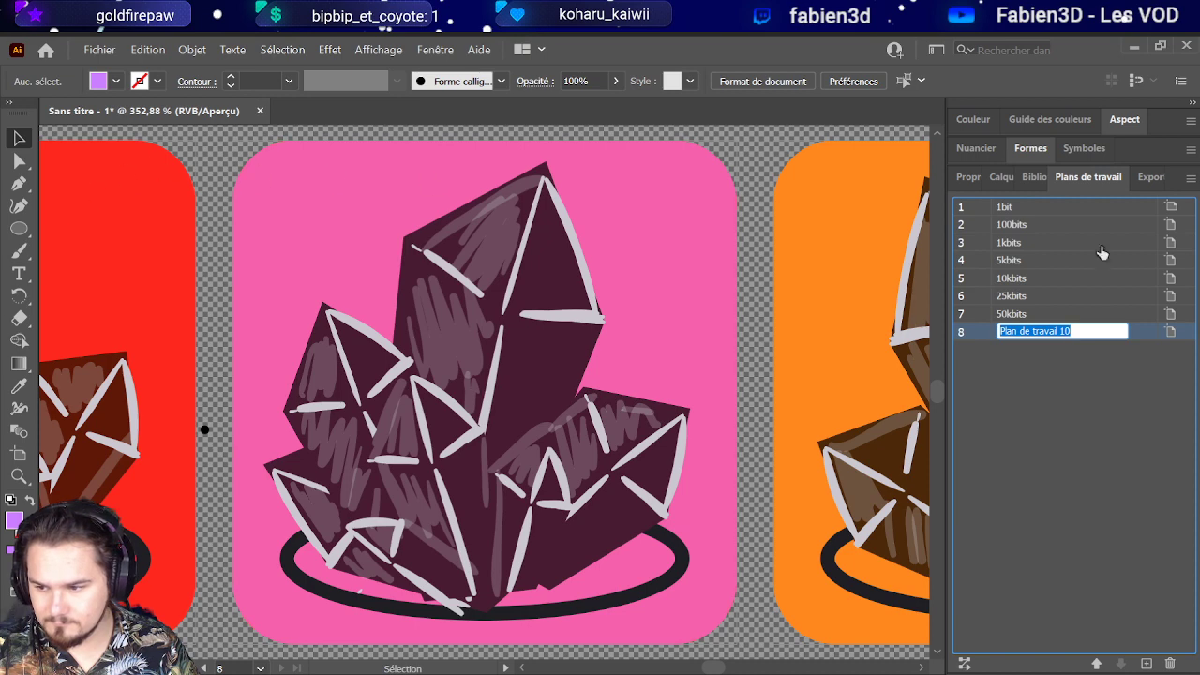
key(ctrl+v)
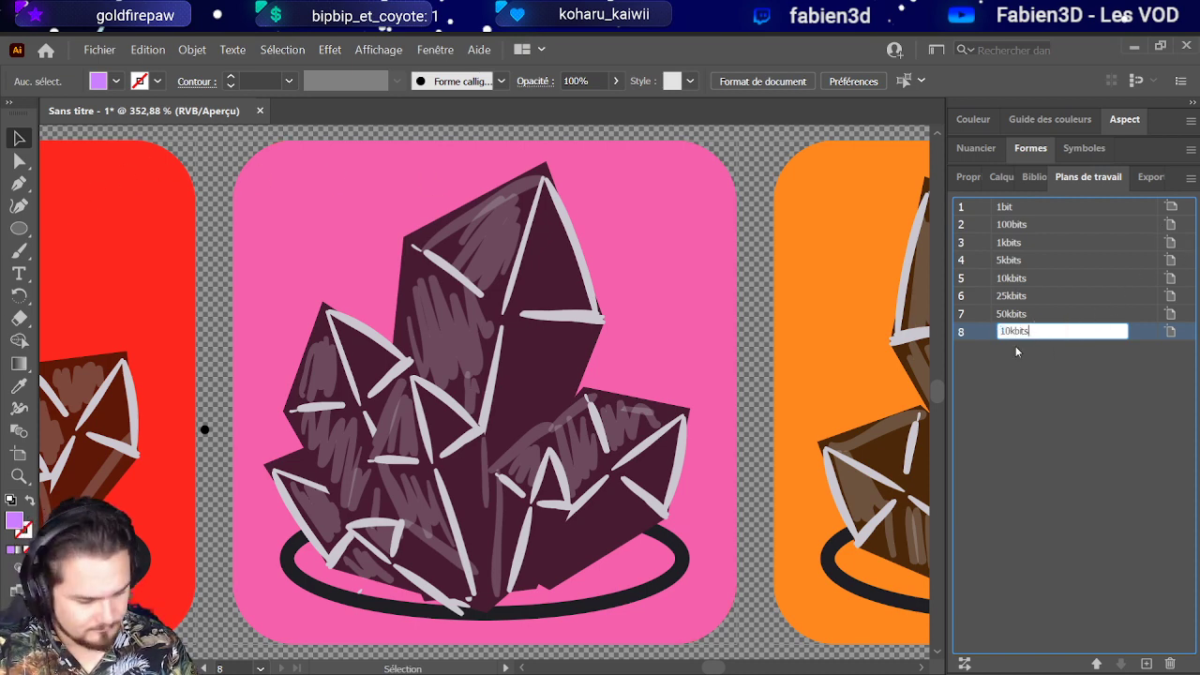
drag(1009, 331, 993, 343)
text(75)
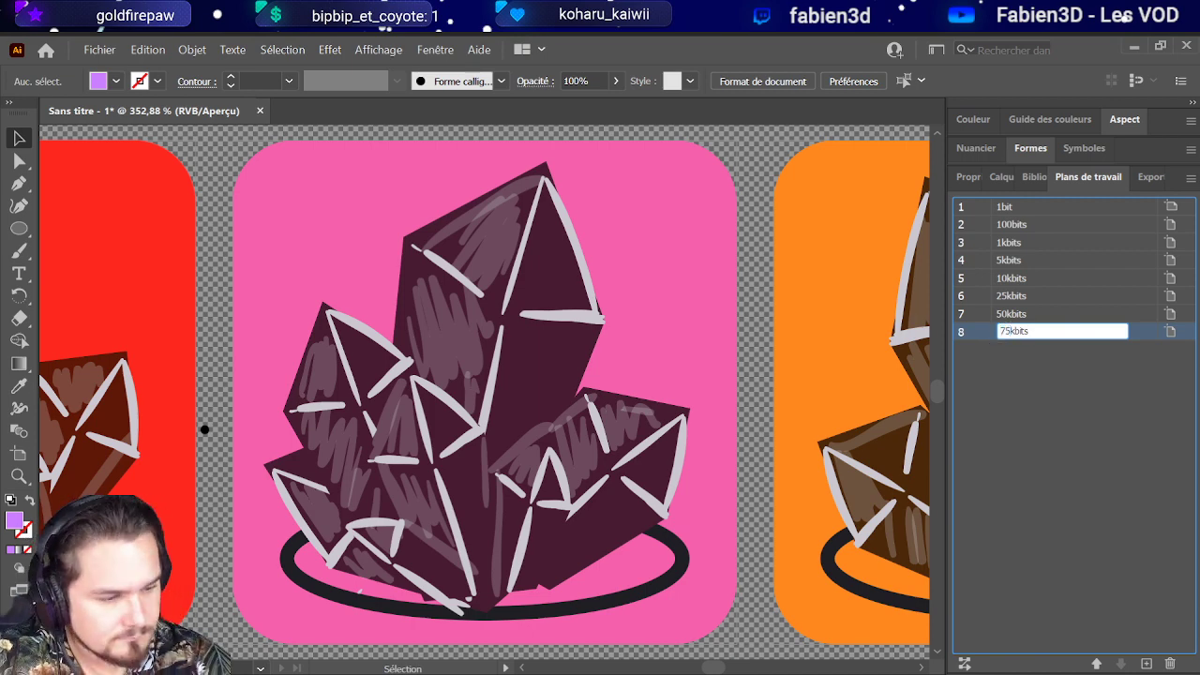
key(Return)
Step: Check the renamed artboards back to 10kbits and delete the stray dot below the red crystals
double_click(993, 340)
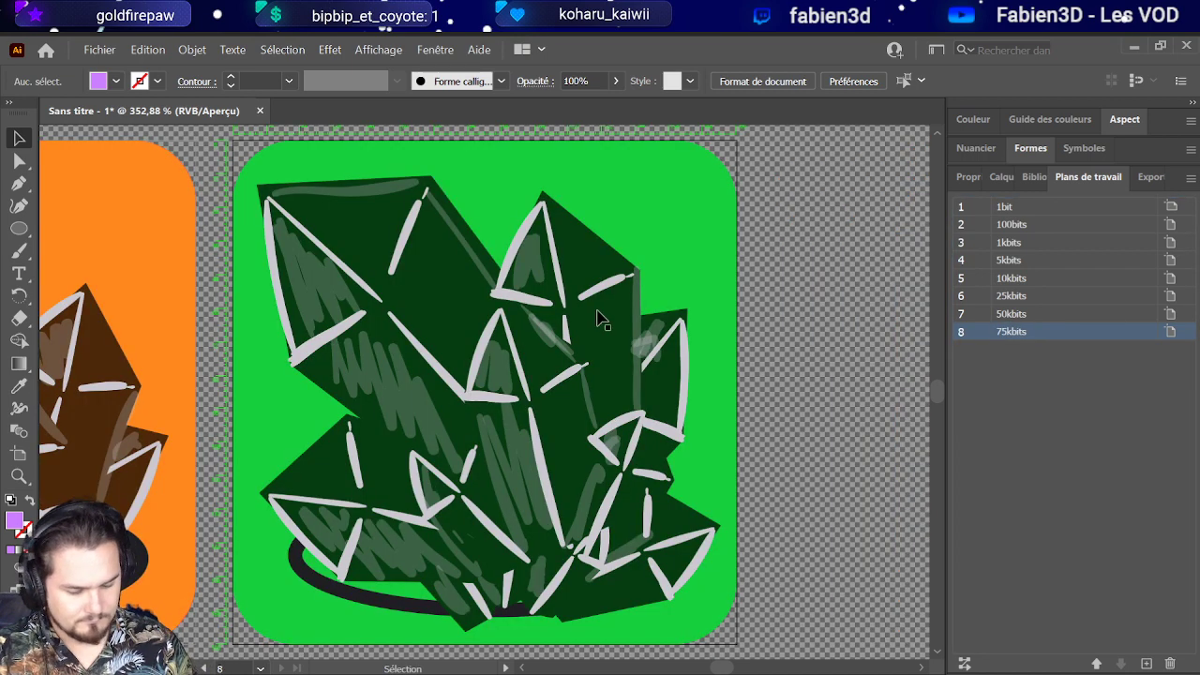
double_click(984, 315)
double_click(982, 296)
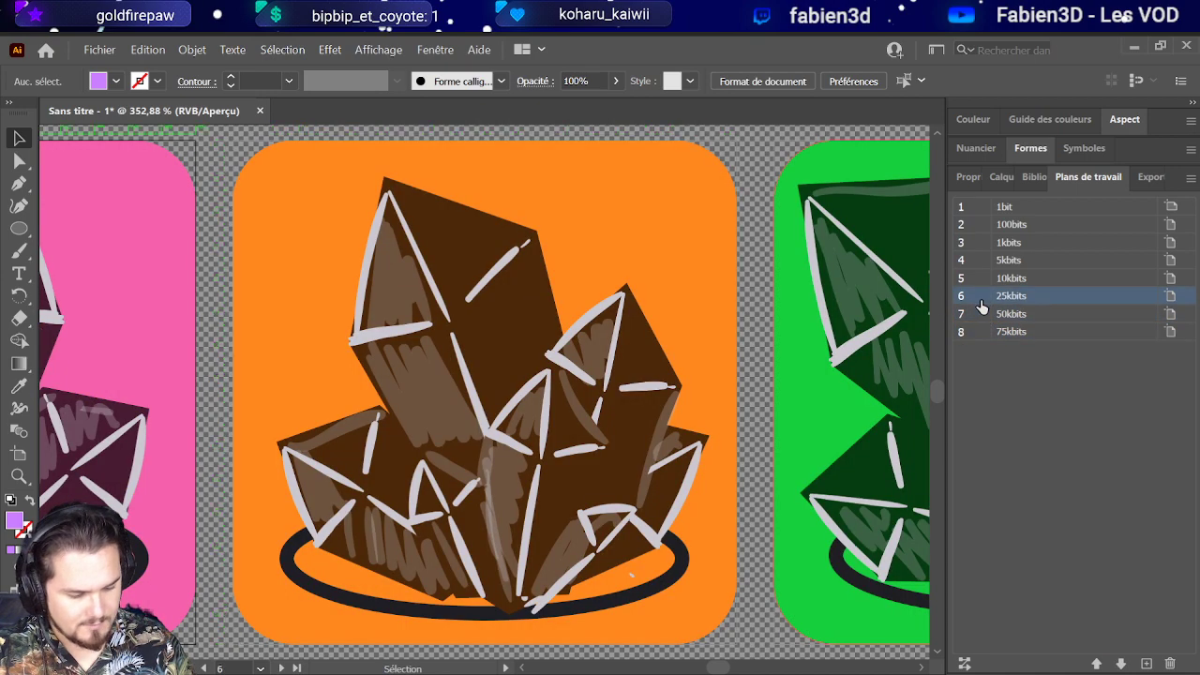
double_click(979, 280)
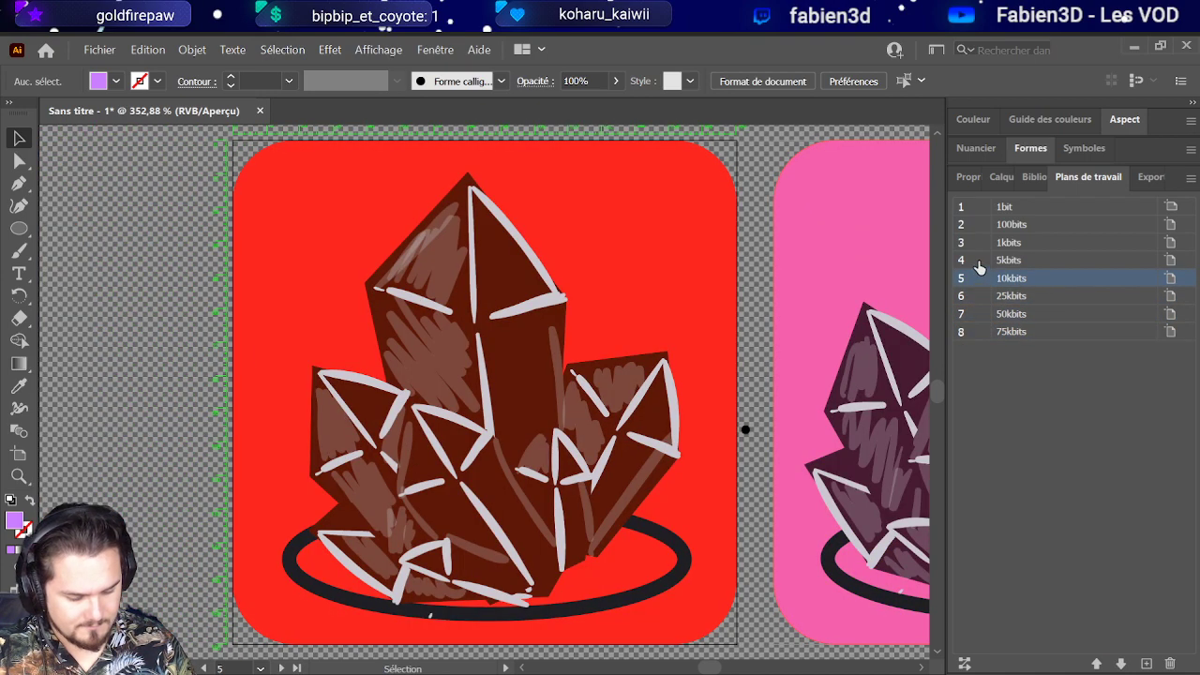
click(431, 618)
key(ctrl+shift+a)
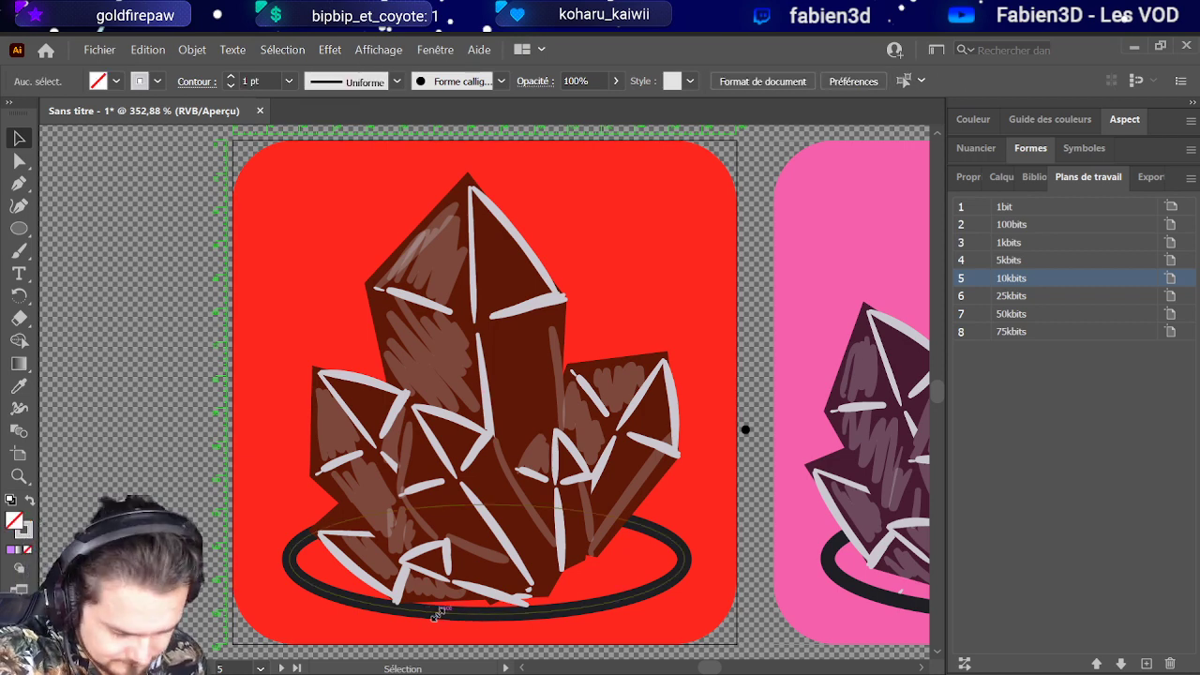
Step: Unlock all the locked crystal layers, from Calque 16 down to Calque 4
click(904, 600)
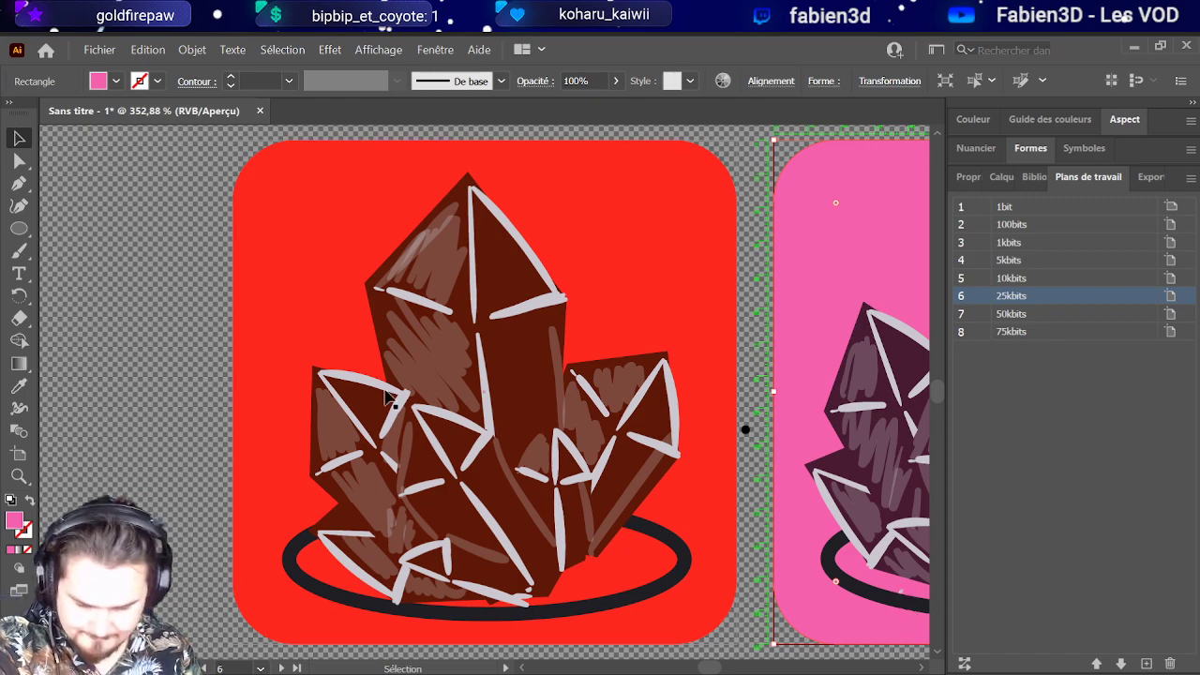
key(ctrl+minus)
key(ctrl+minus)
key(ctrl+minus)
key(ctrl+plus)
key(ctrl+plus)
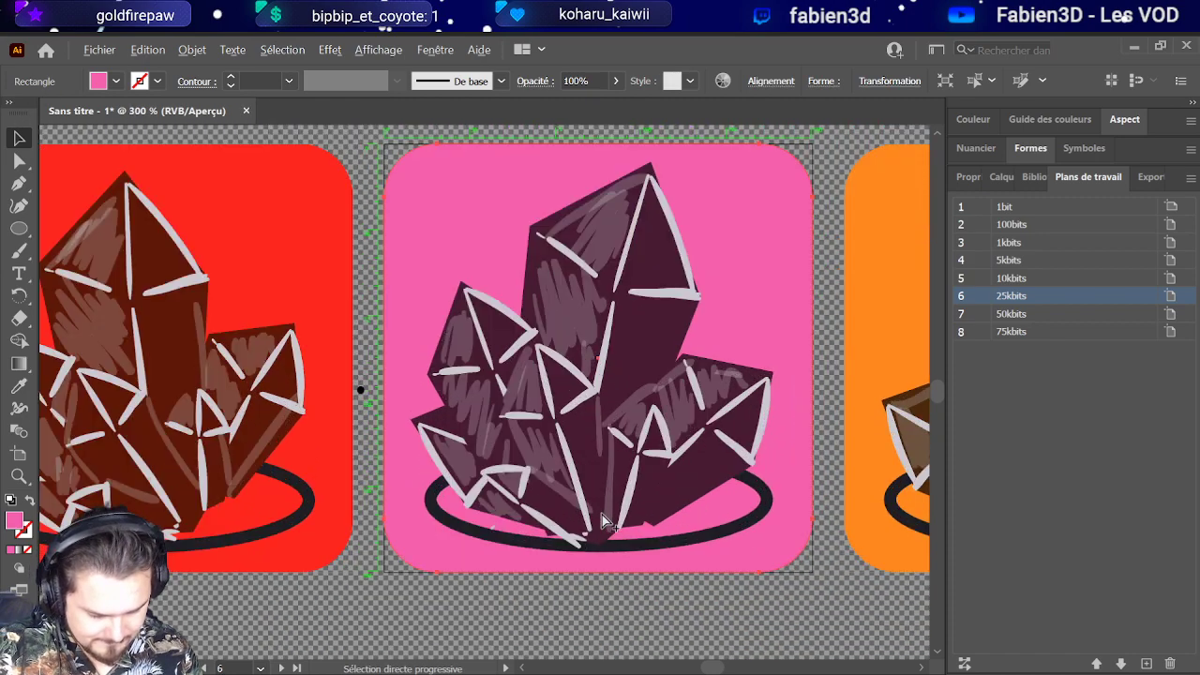
scroll(602, 515, up, 1)
click(1000, 178)
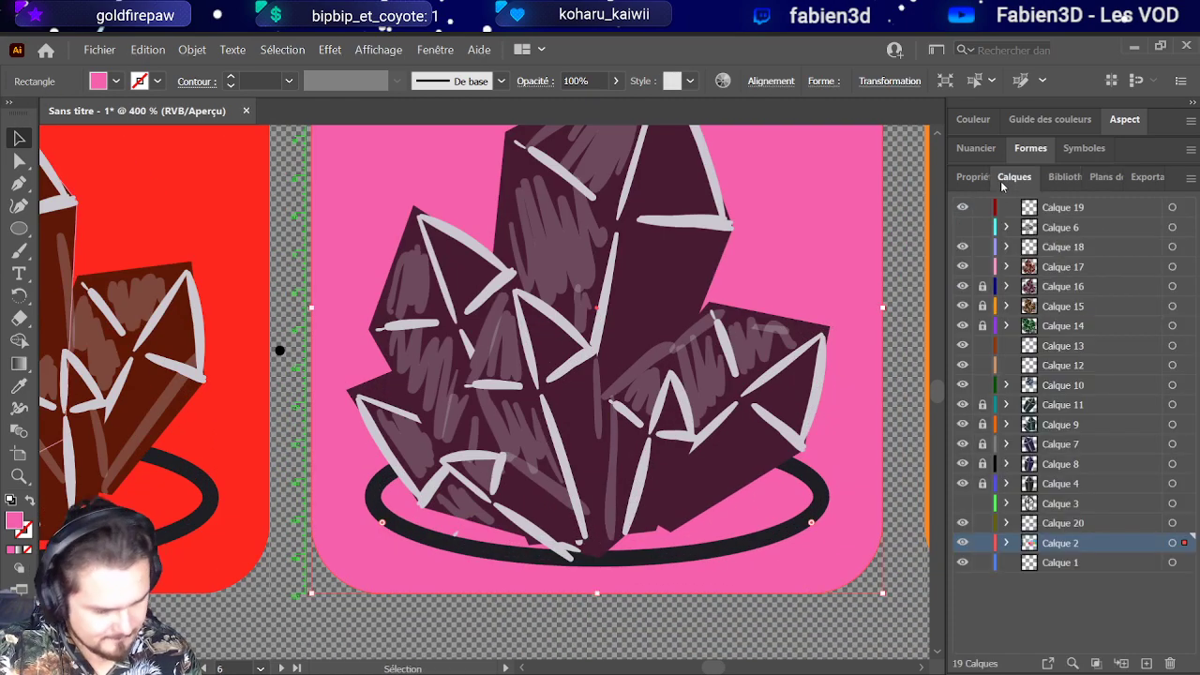
drag(980, 291, 984, 487)
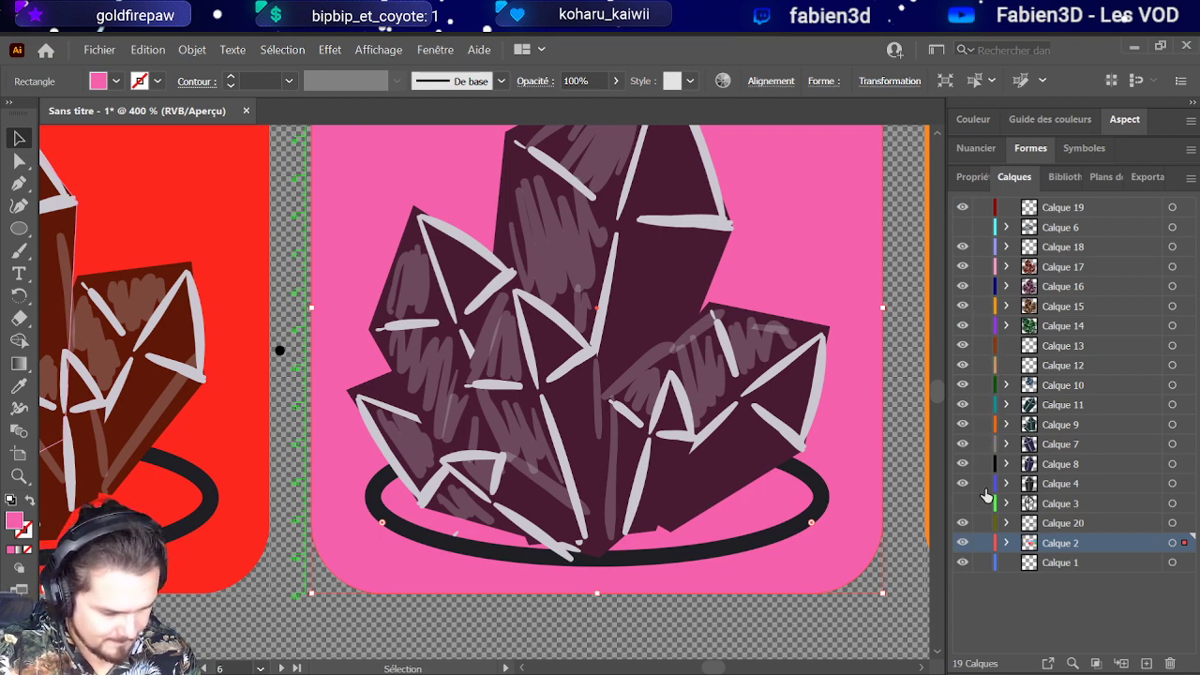
Step: Delete the stray dots below the pink crystals, between the red and pink tiles, and below the orange crystals
click(455, 538)
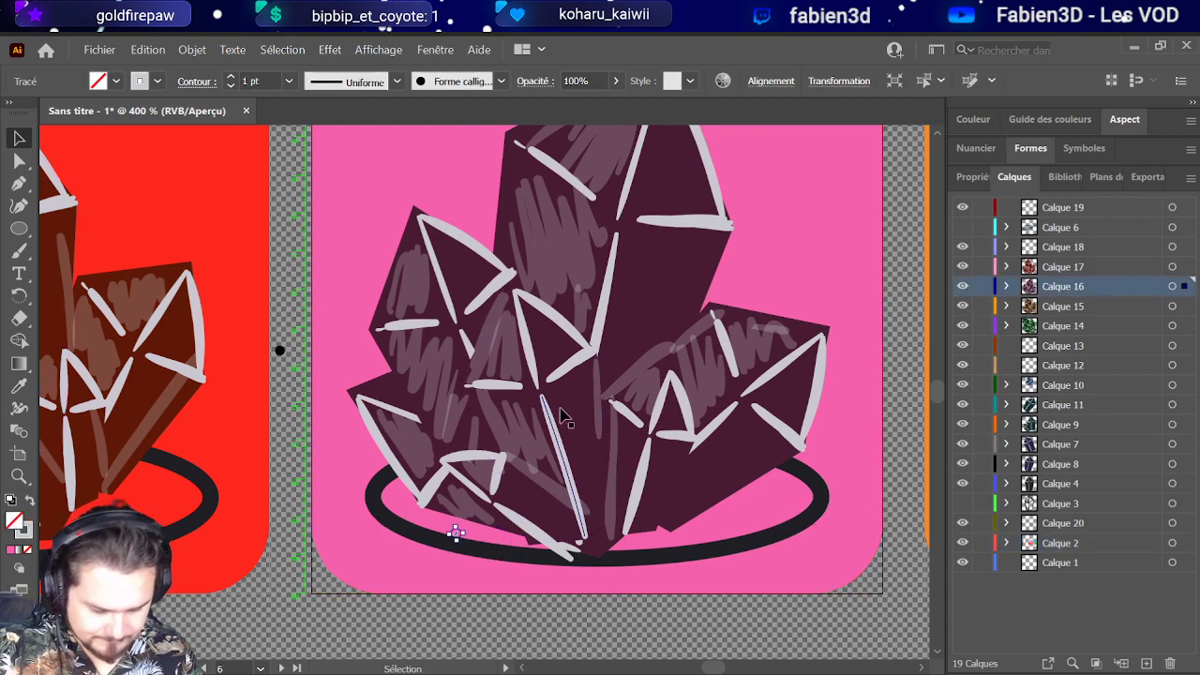
key(ctrl+shift+a)
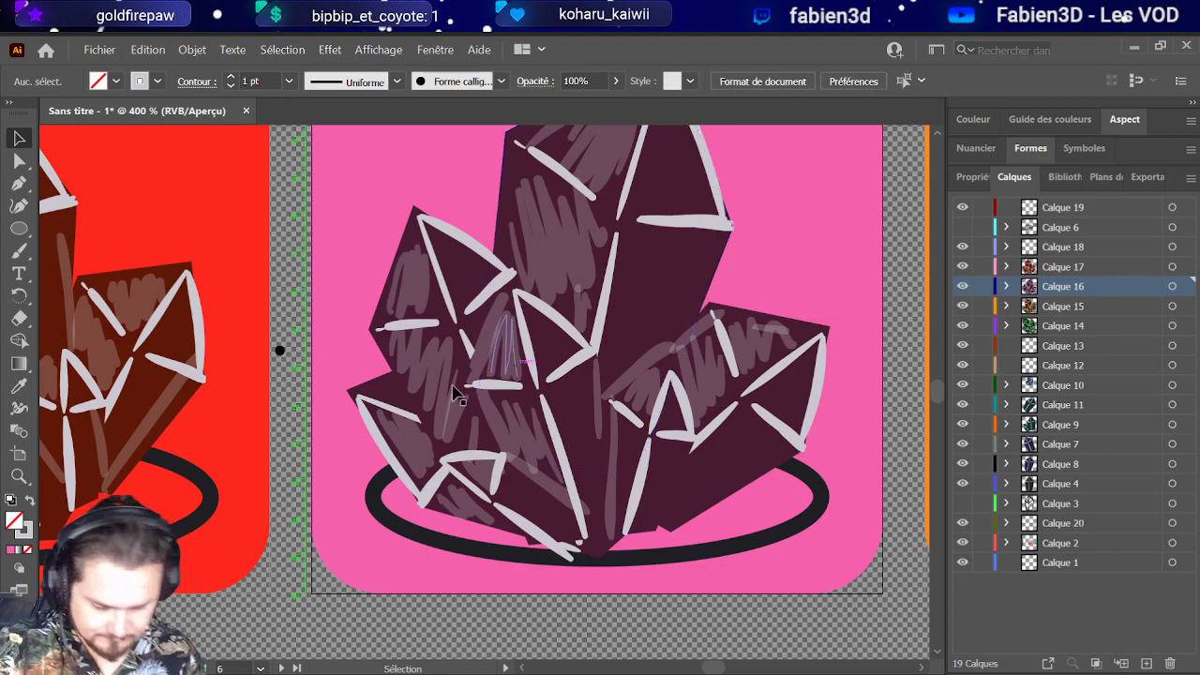
click(280, 352)
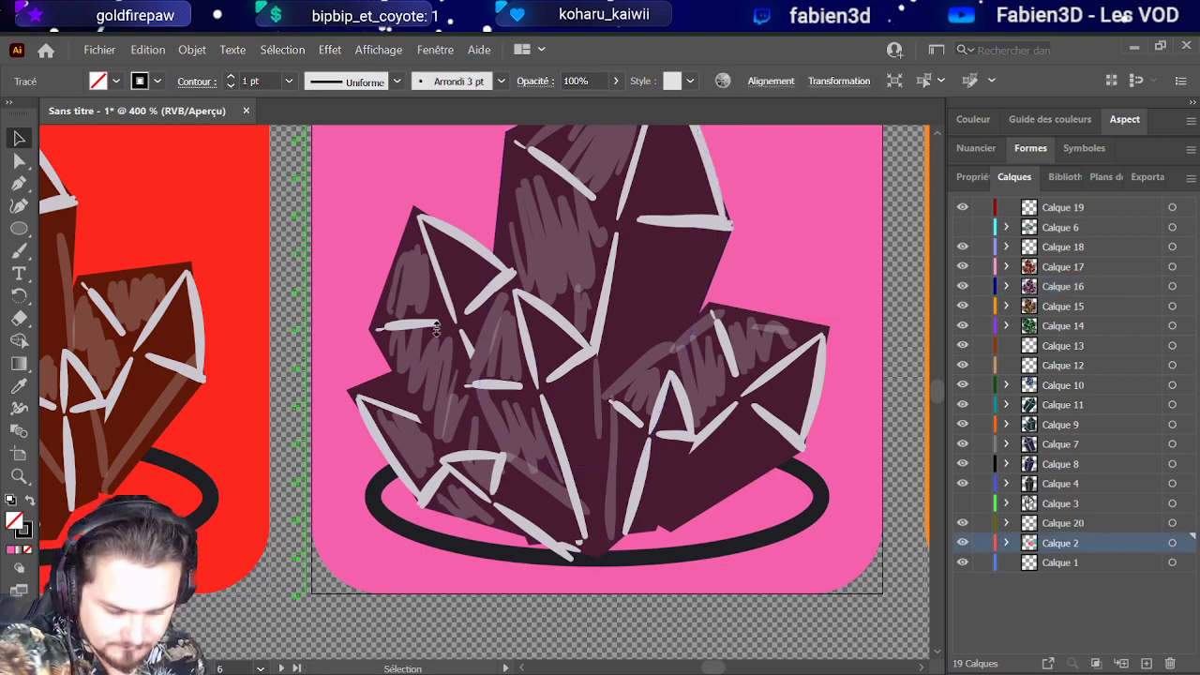
key(ctrl+shift+a)
scroll(466, 378, down, 5)
scroll(552, 429, down, 2)
scroll(656, 427, up, 4)
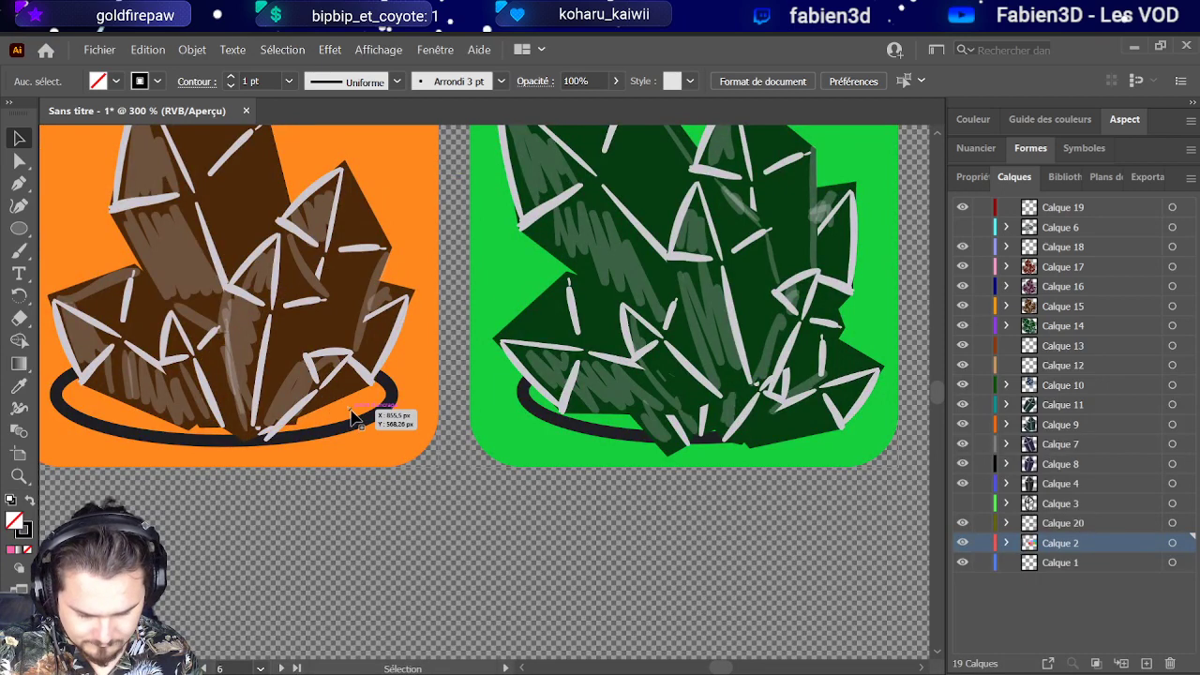
click(353, 421)
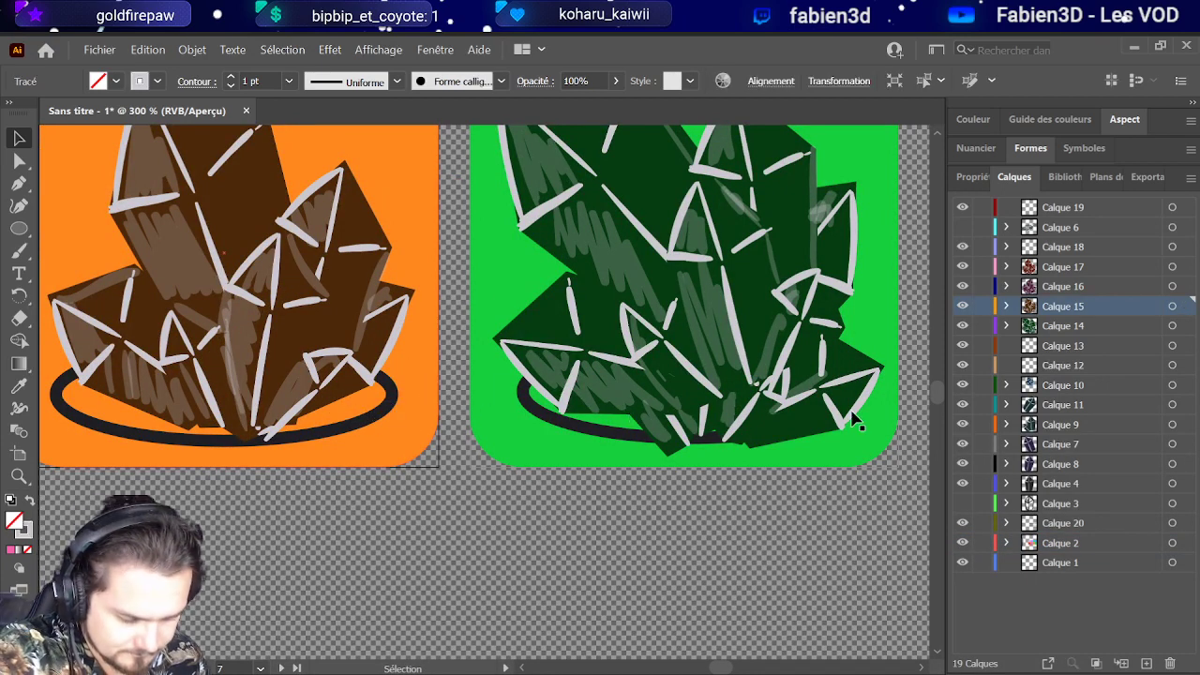
Step: Reshape the lower points of the green tile's front crystals so their bases end at the ring
click(744, 447)
click(18, 160)
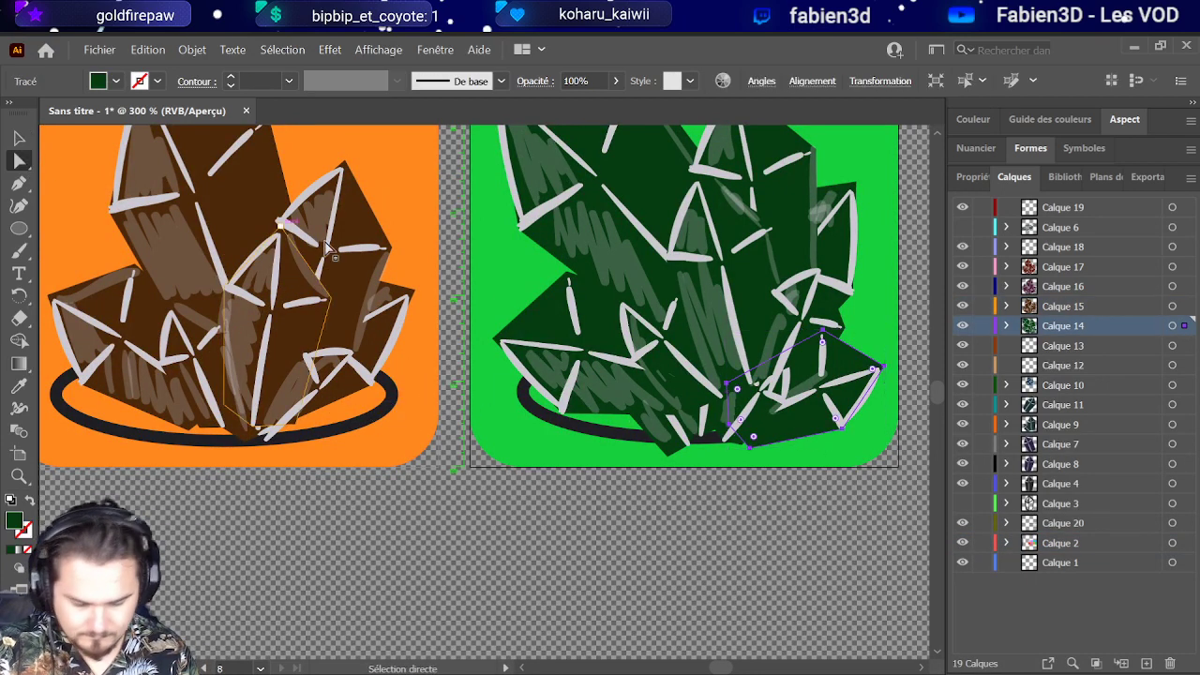
scroll(712, 448, up, 1)
drag(771, 453, 646, 443)
ctrl+click(691, 456)
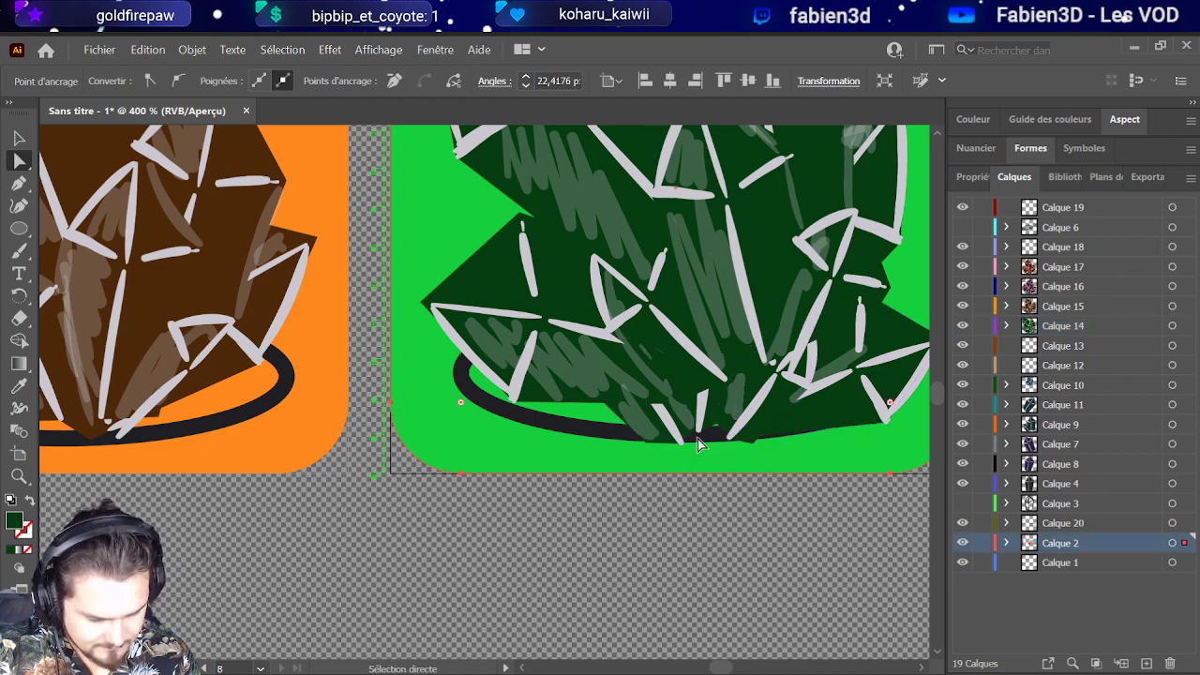
key(ctrl+1)
click(829, 353)
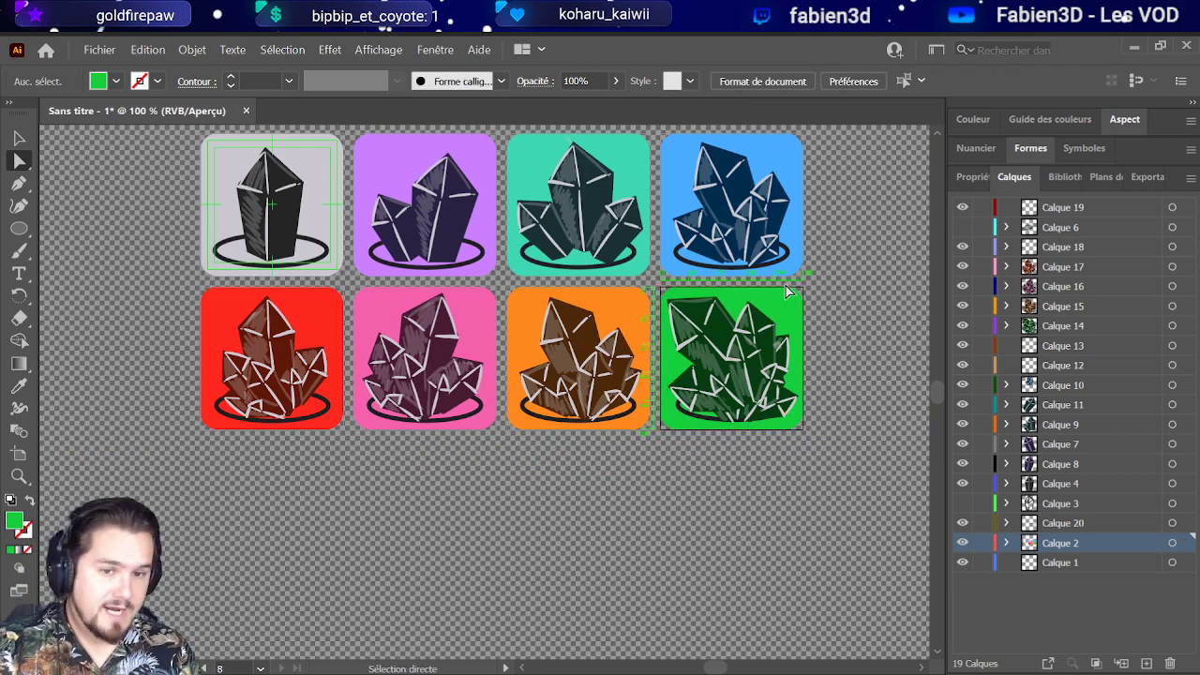
scroll(669, 418, down, 1)
scroll(669, 417, up, 2)
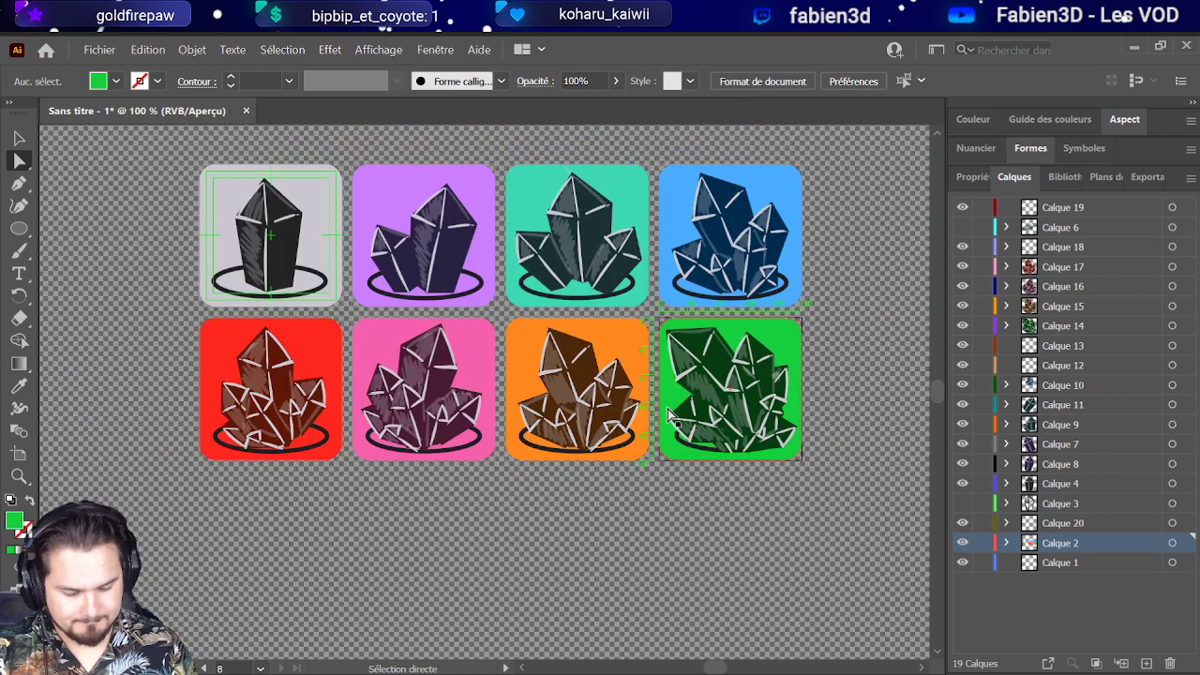
scroll(759, 394, up, 1)
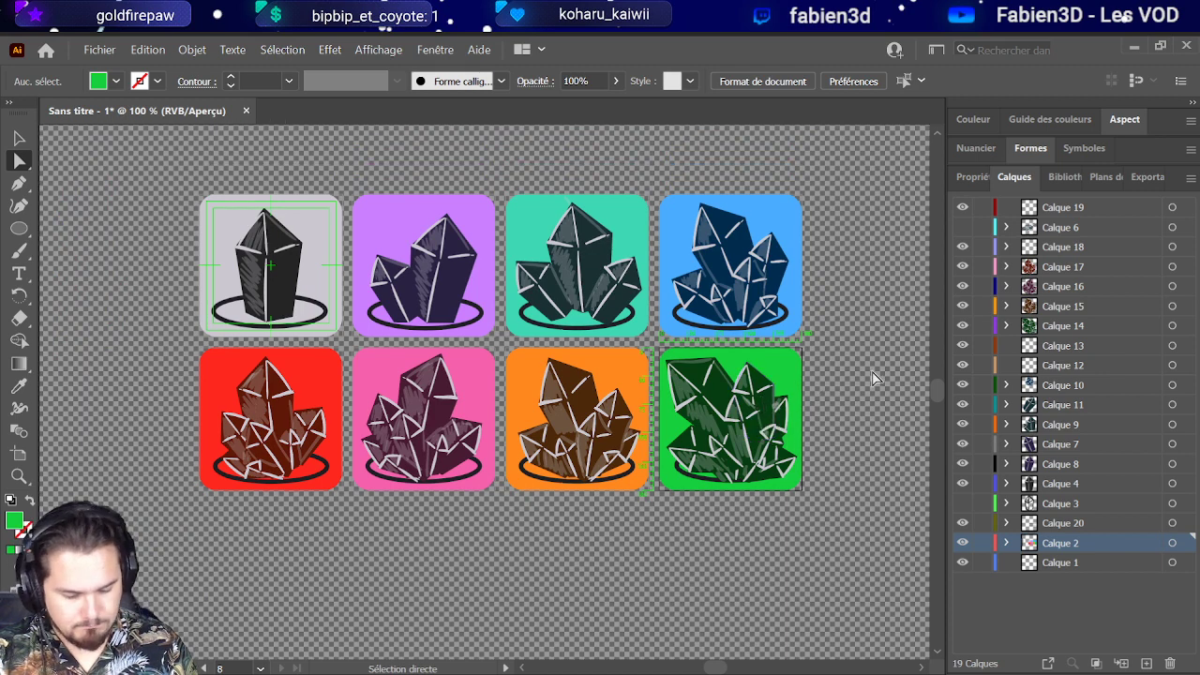
Step: Select all the ring ellipses on layer Calque 20 and fill them with grey
click(1172, 523)
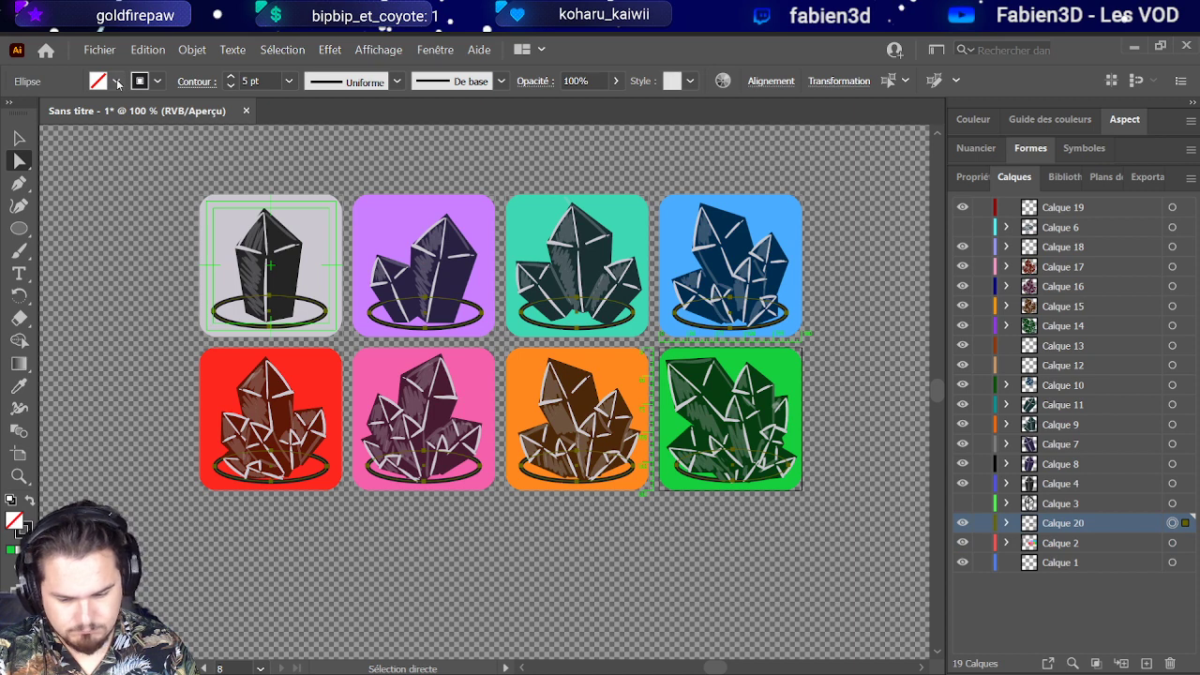
key(ctrl+z)
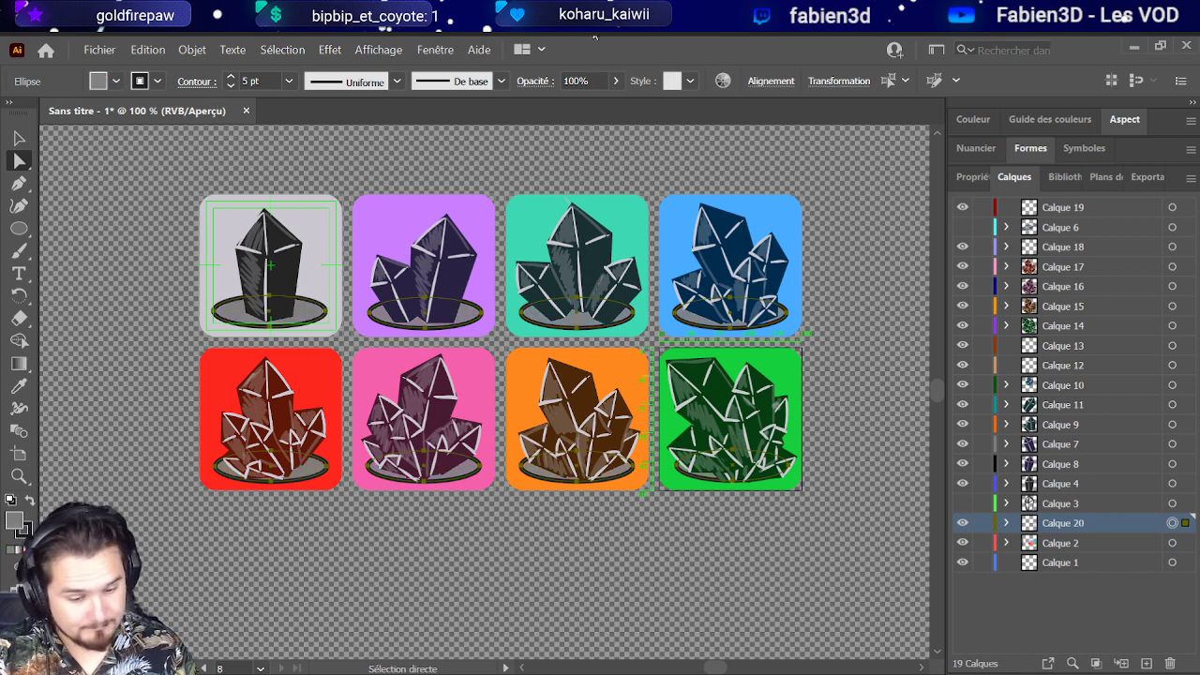
key(alt+Tab)
key(alt+Tab)
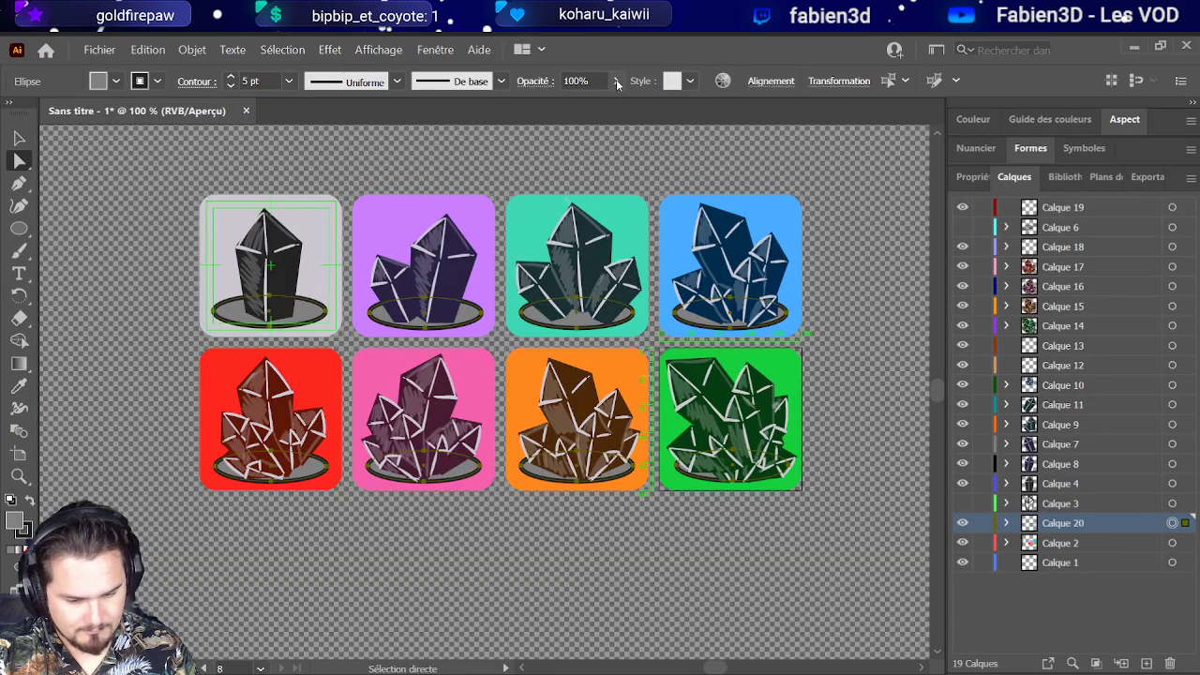
Step: Set the opacity of the ring ellipses to 70% and deselect them
text(47)
key(Return)
text(70)
key(Return)
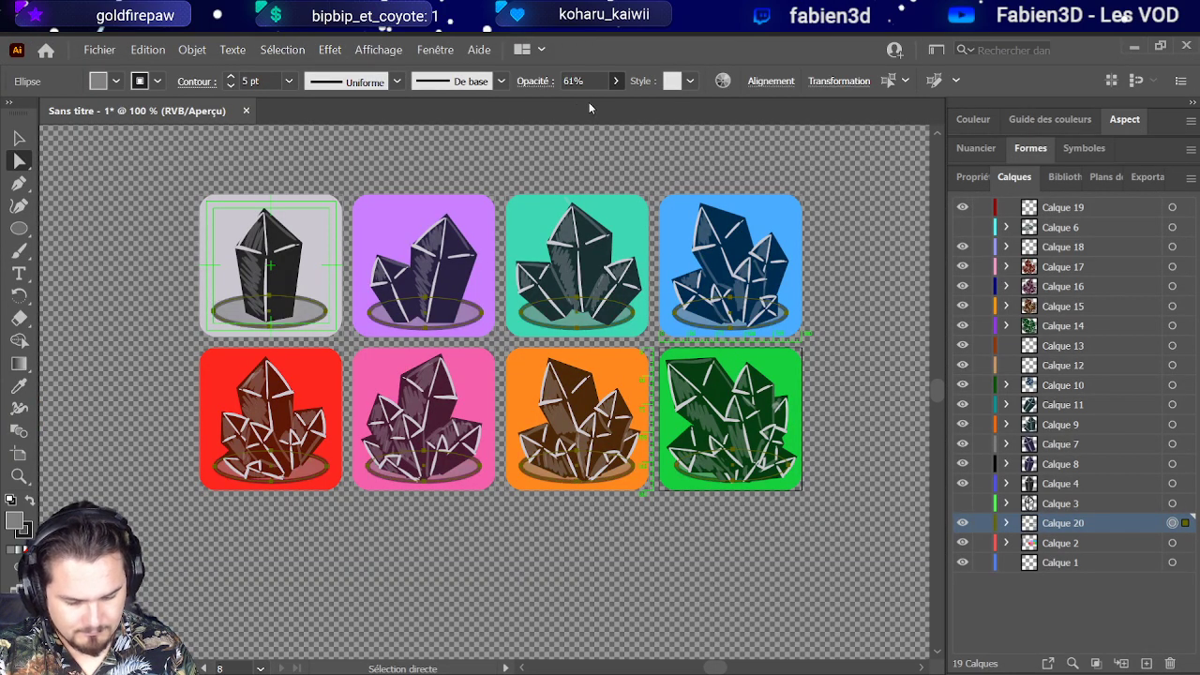
key(v)
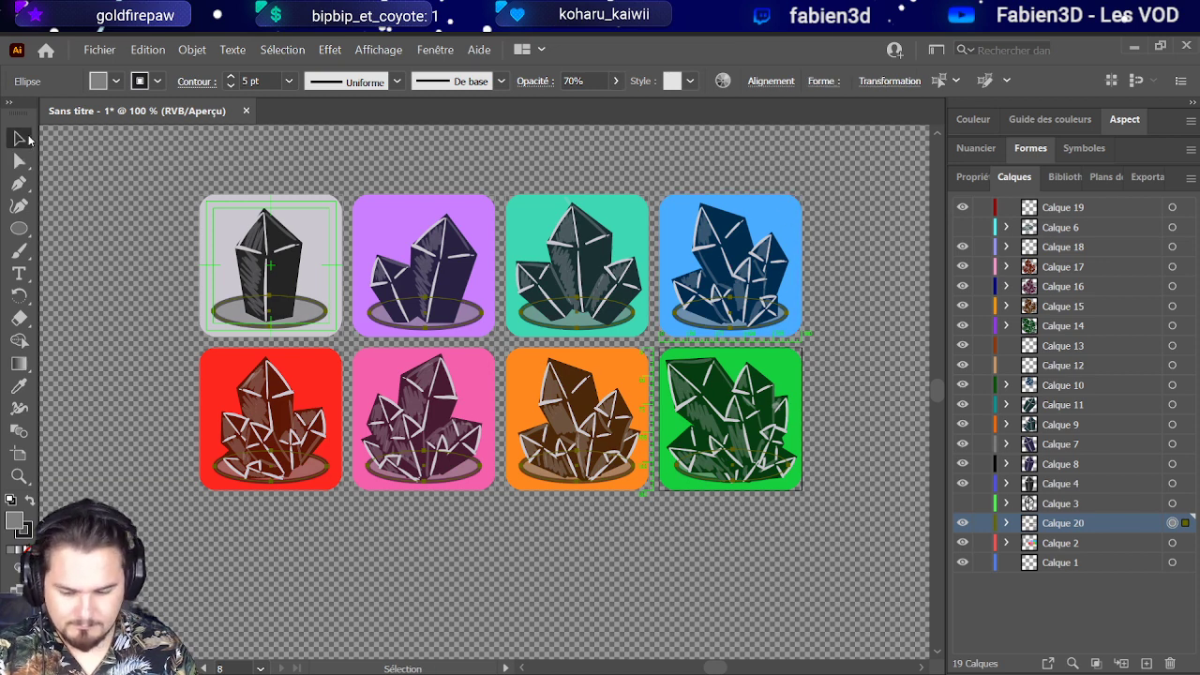
scroll(153, 321, up, 1)
click(153, 321)
Step: Examine the ring fills and overall look of the eight crystal tiles at different zoom levels
scroll(153, 321, down, 1)
scroll(153, 321, up, 1)
scroll(153, 321, up, 1)
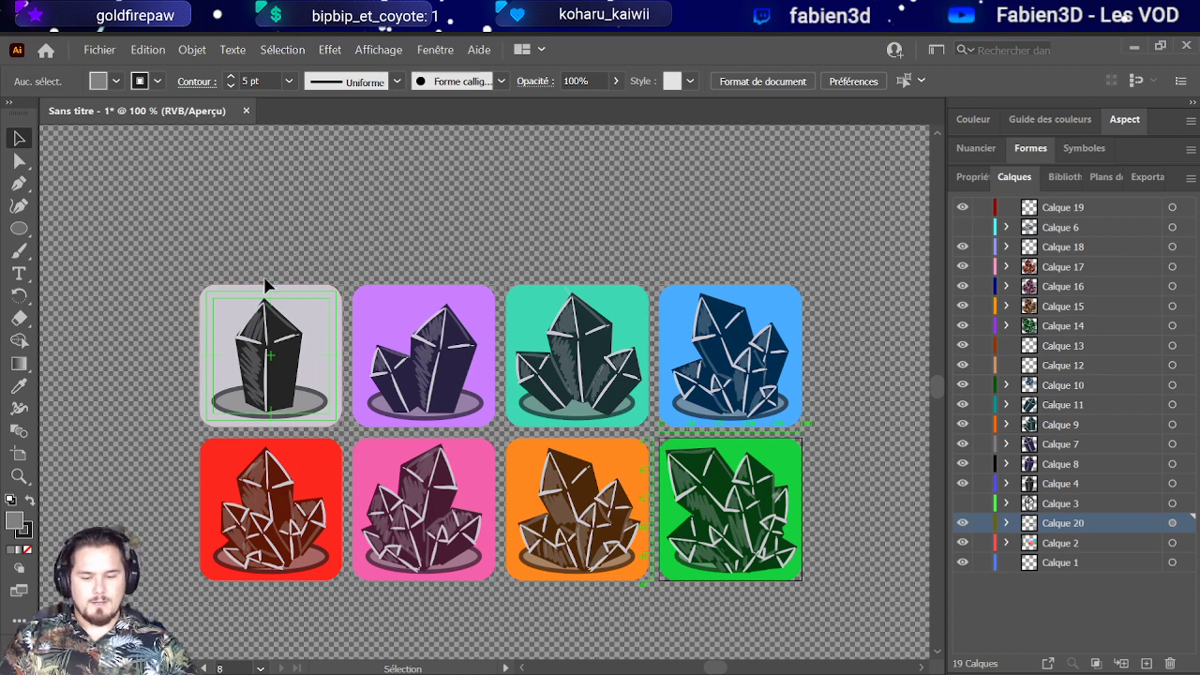
click(294, 310)
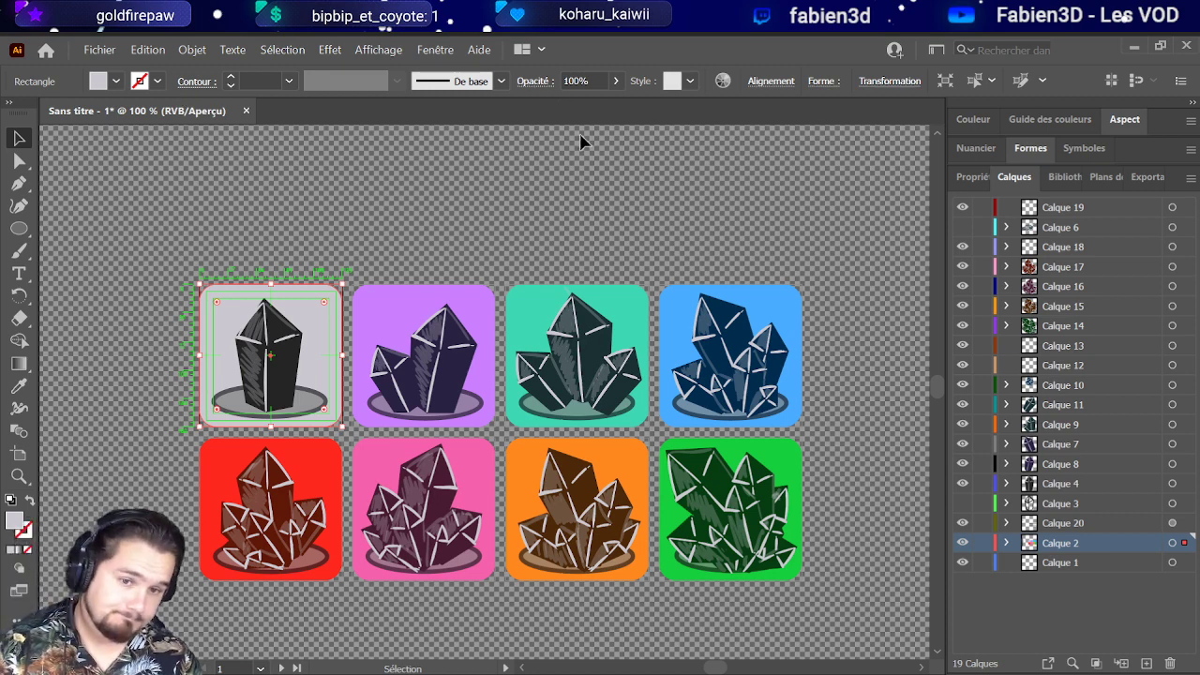
click(610, 143)
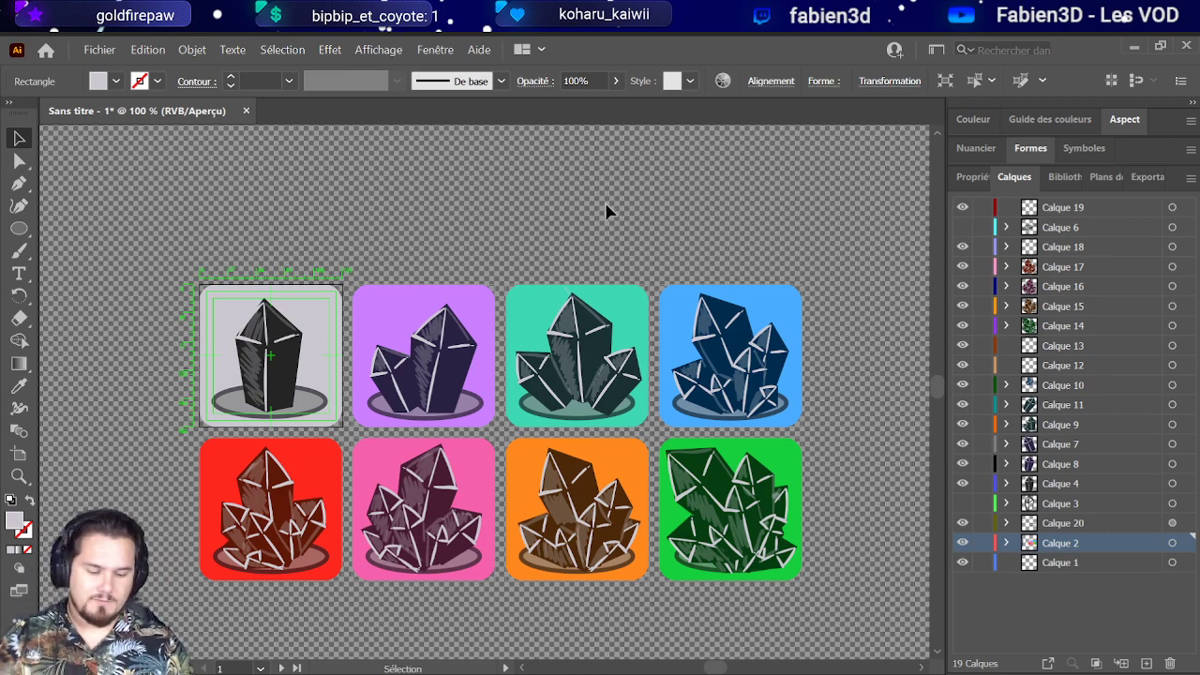
scroll(606, 251, down, 2)
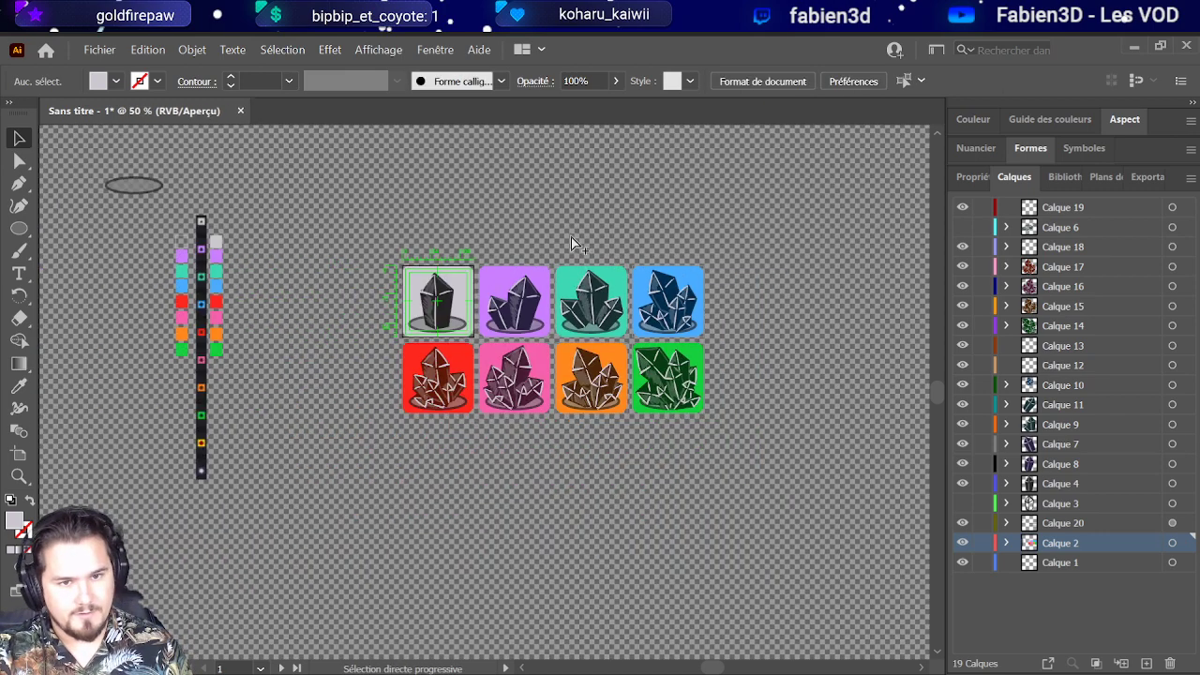
scroll(539, 233, up, 1)
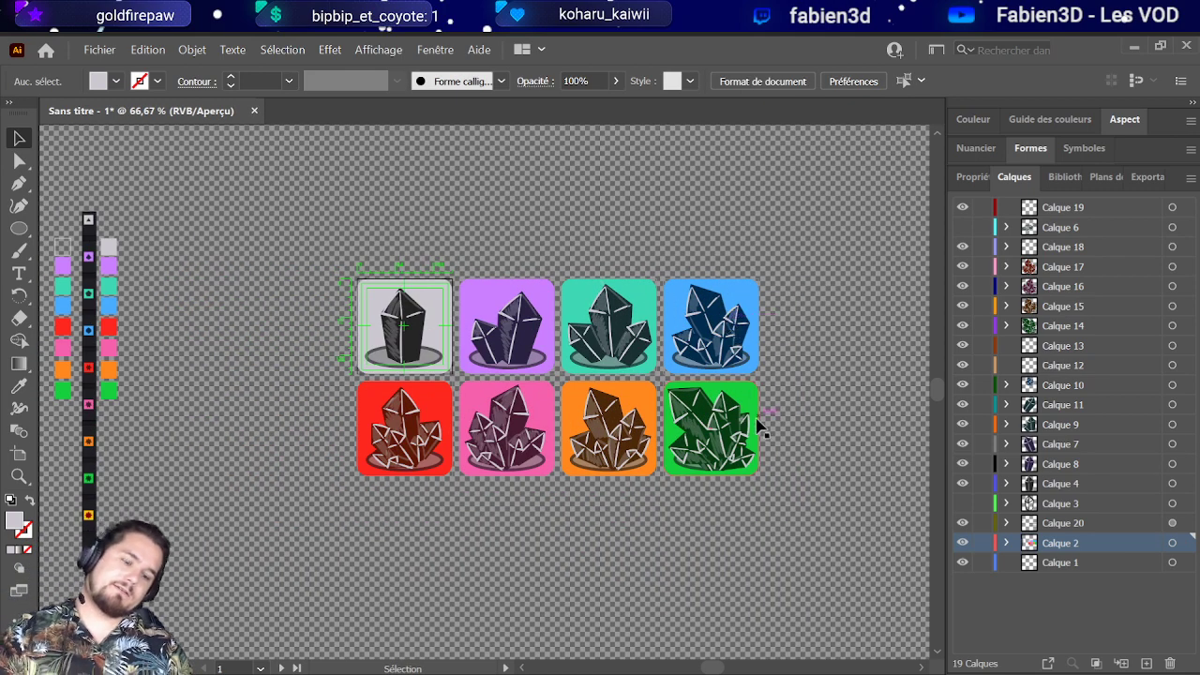
scroll(817, 478, up, 2)
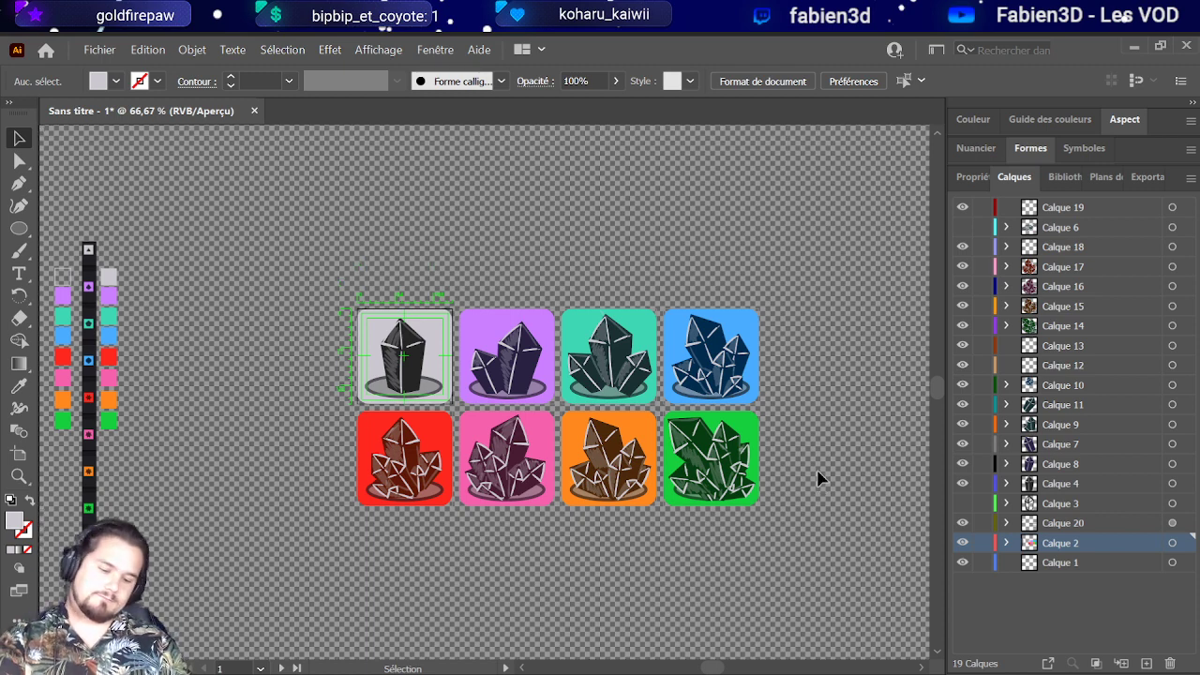
scroll(784, 436, up, 1)
scroll(746, 489, up, 1)
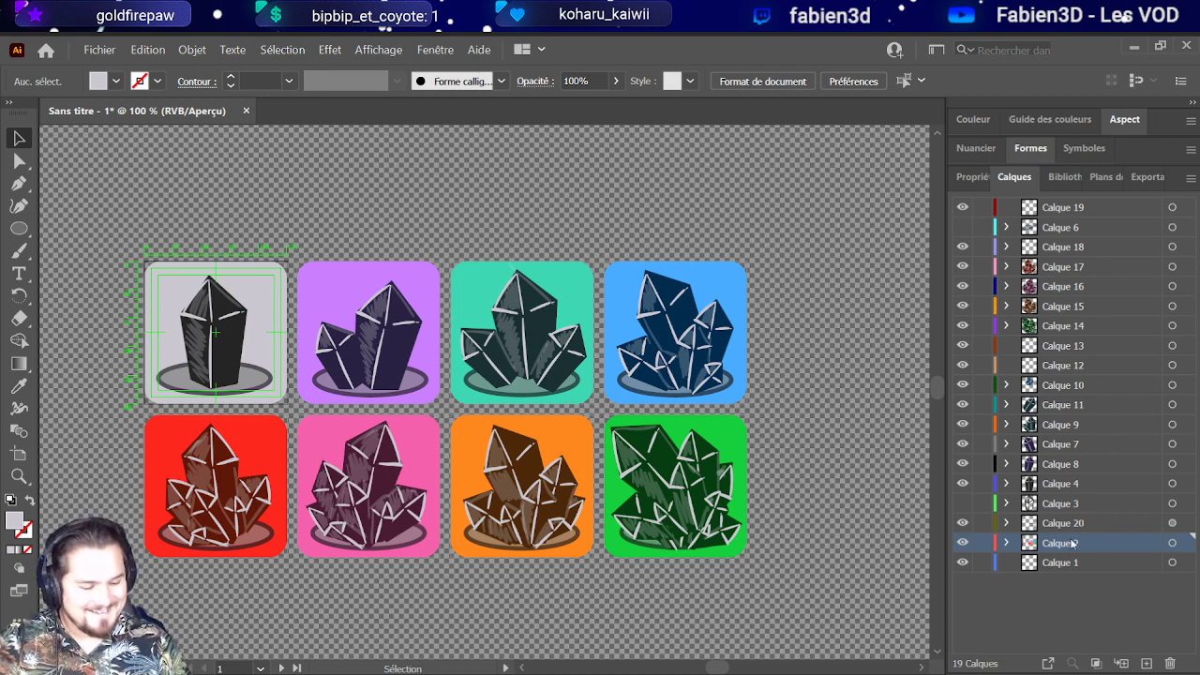
Step: Try a freeform gradient fill on the grey tile's background rectangle
click(1172, 543)
scroll(422, 324, up, 2)
scroll(121, 361, down, 1)
scroll(336, 335, down, 2)
scroll(554, 188, up, 1)
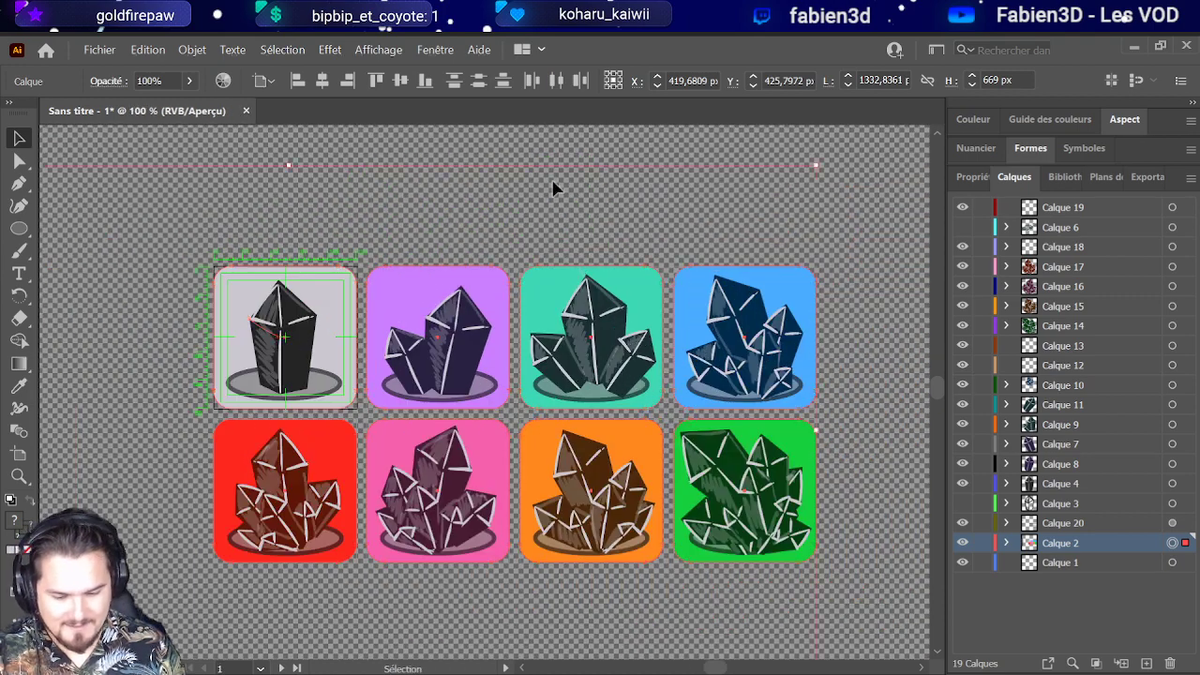
click(327, 292)
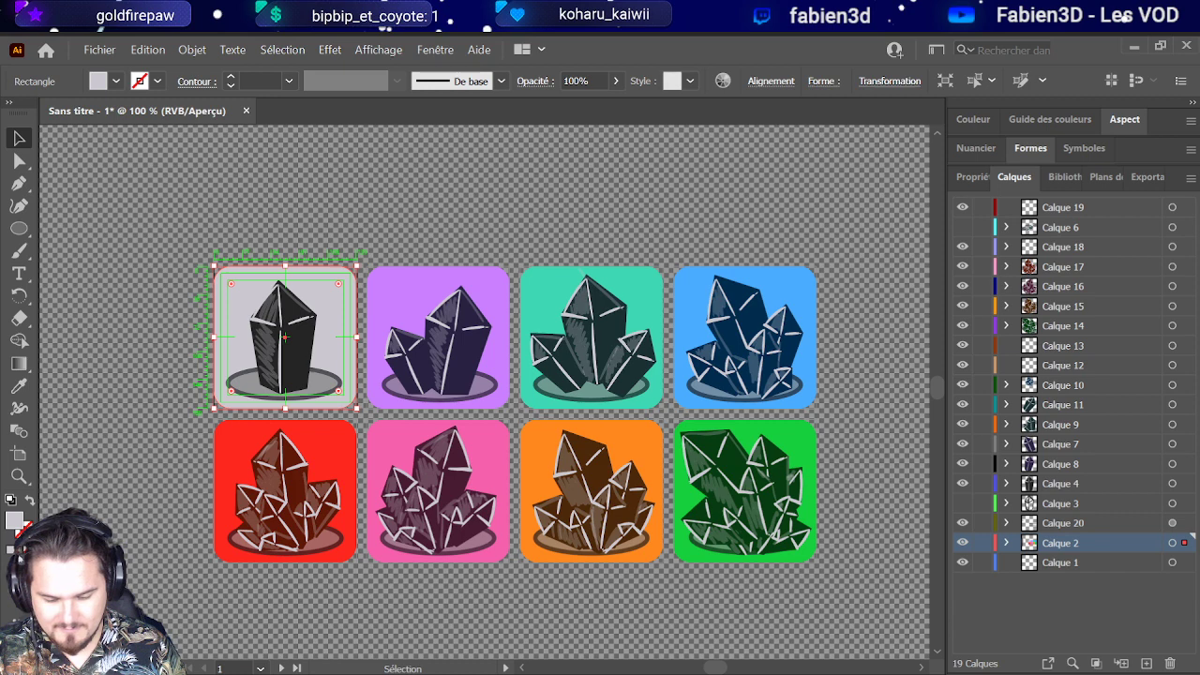
key(period)
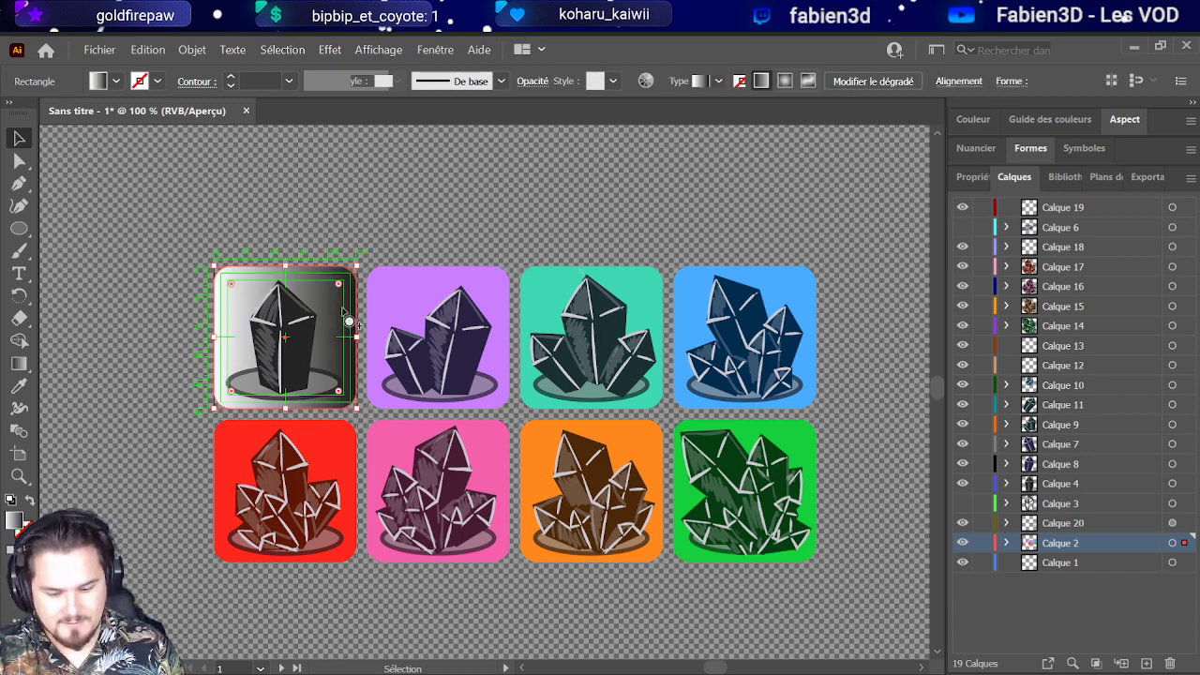
key(g)
click(319, 361)
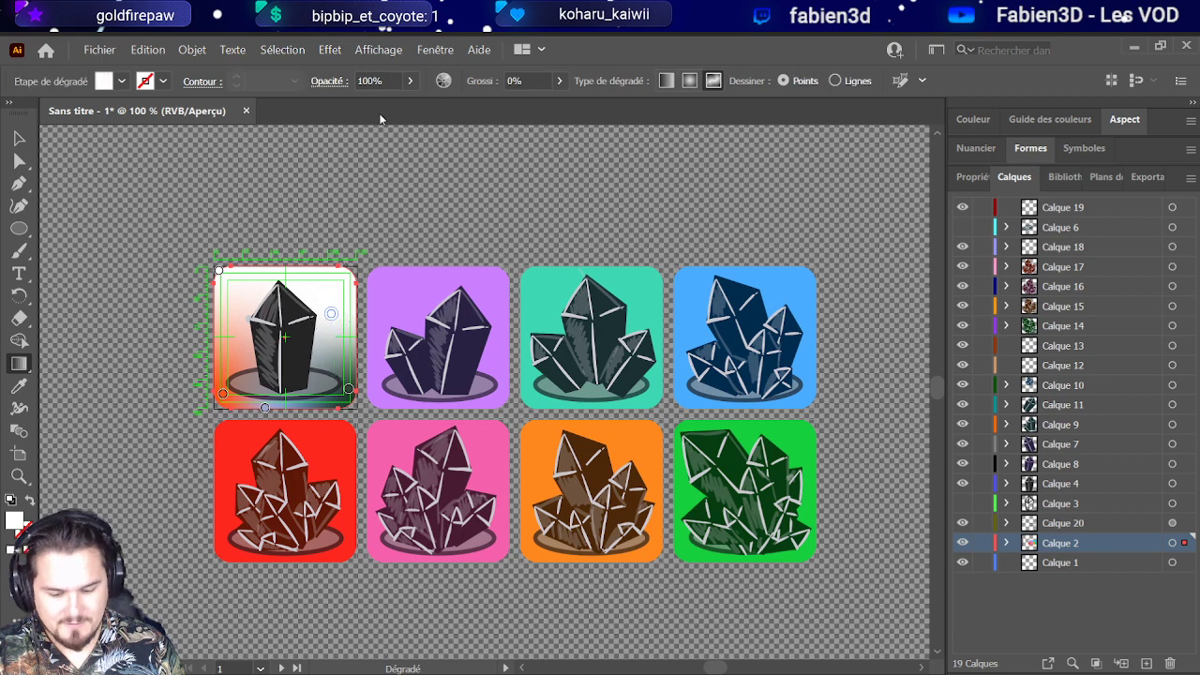
Step: Undo the gradient changes on the grey tile's background and deselect it
key(ctrl+z)
key(ctrl+z)
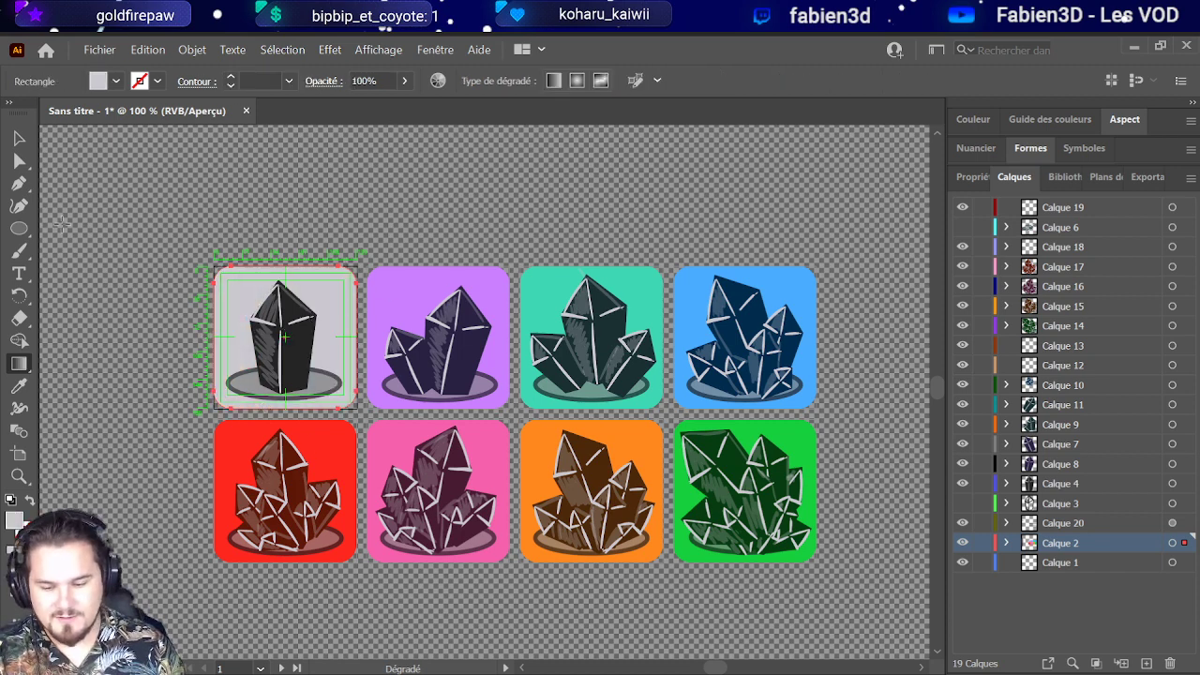
click(25, 140)
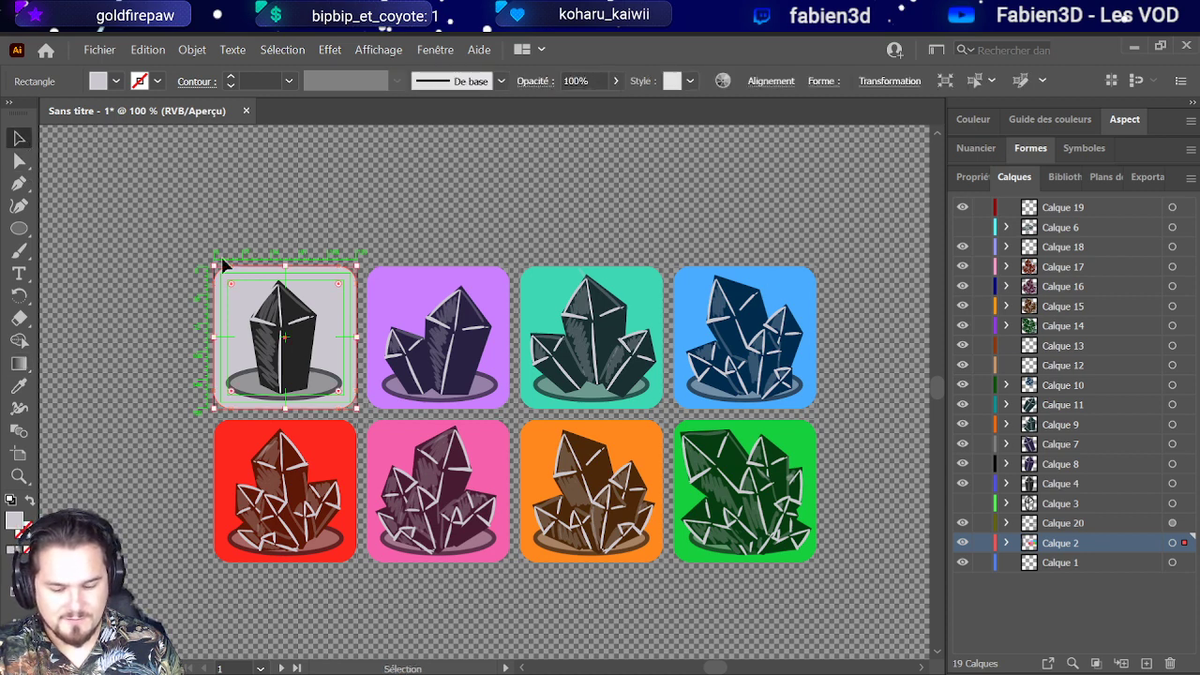
click(260, 157)
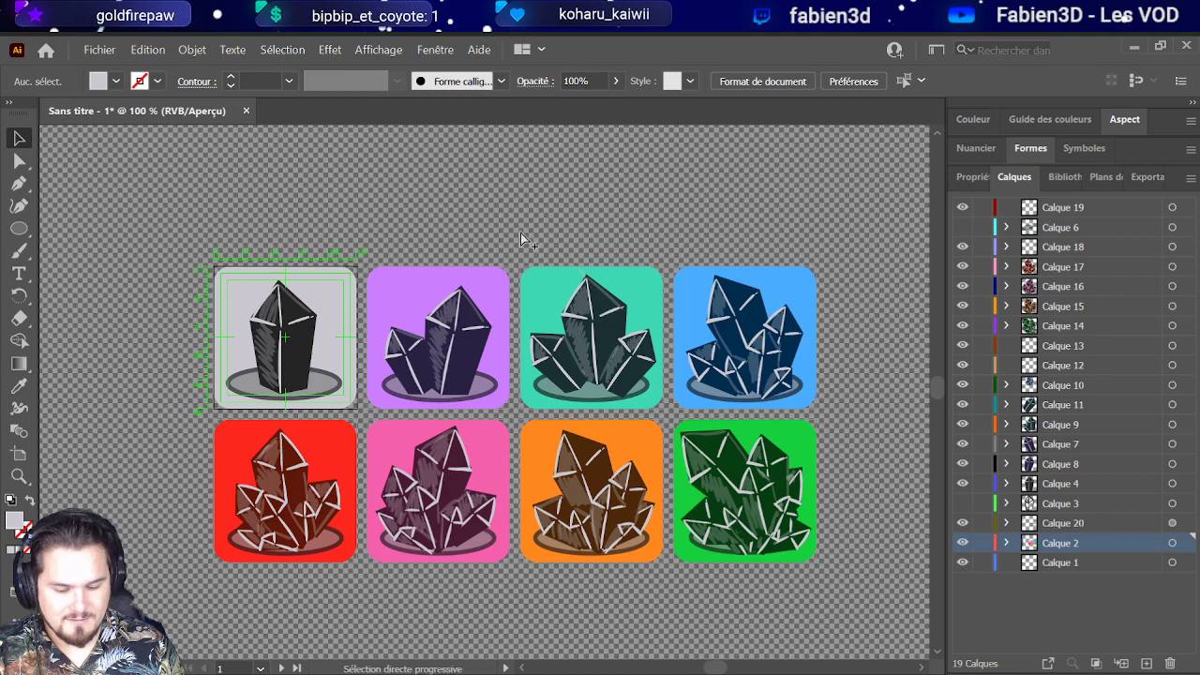
Step: Review the complete set of eight tiles at reduced sizes to judge their legibility
scroll(496, 187, down, 3)
scroll(553, 272, up, 3)
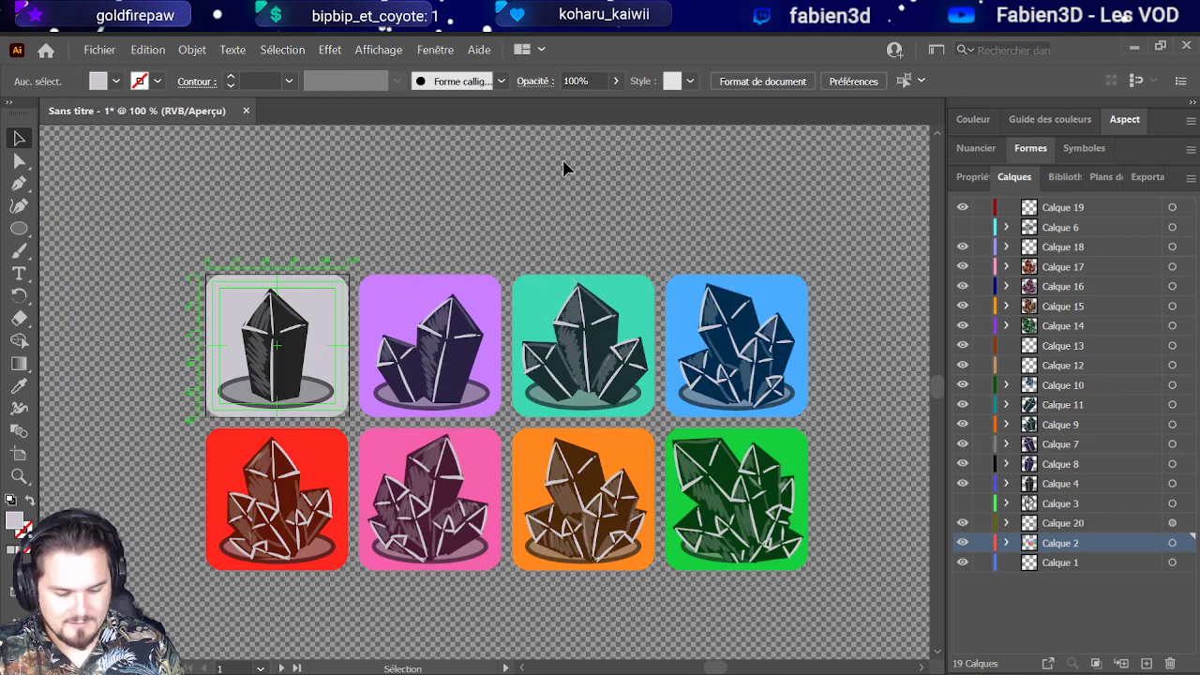
scroll(573, 173, down, 1)
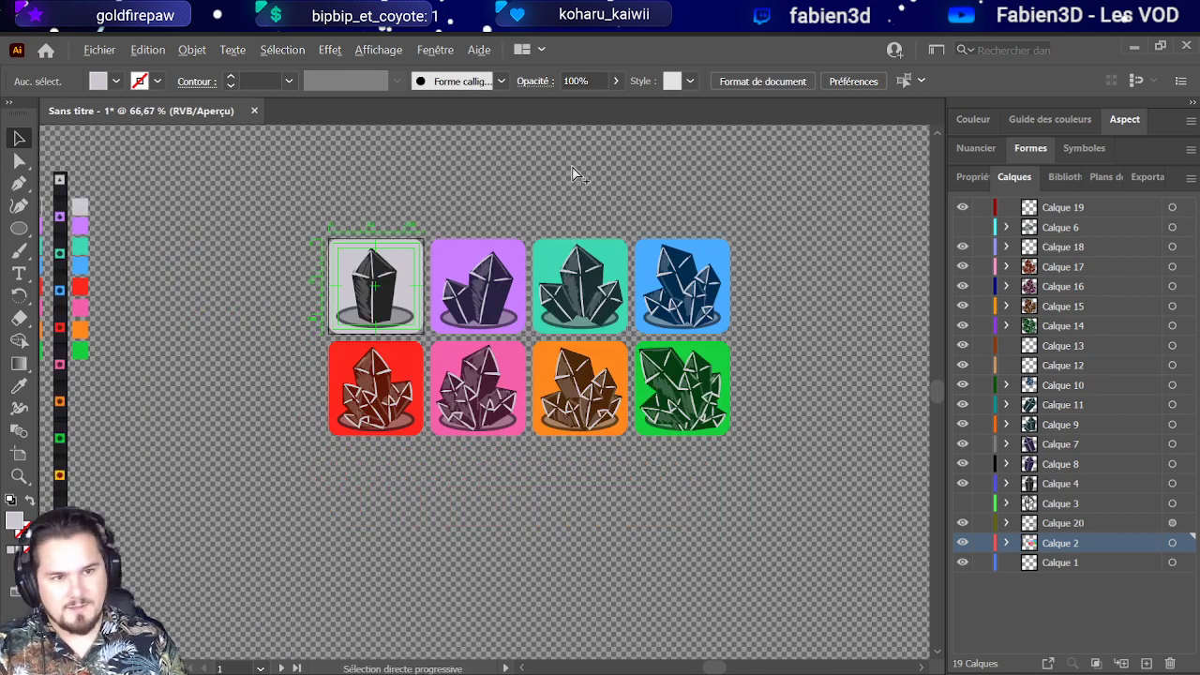
scroll(618, 233, up, 1)
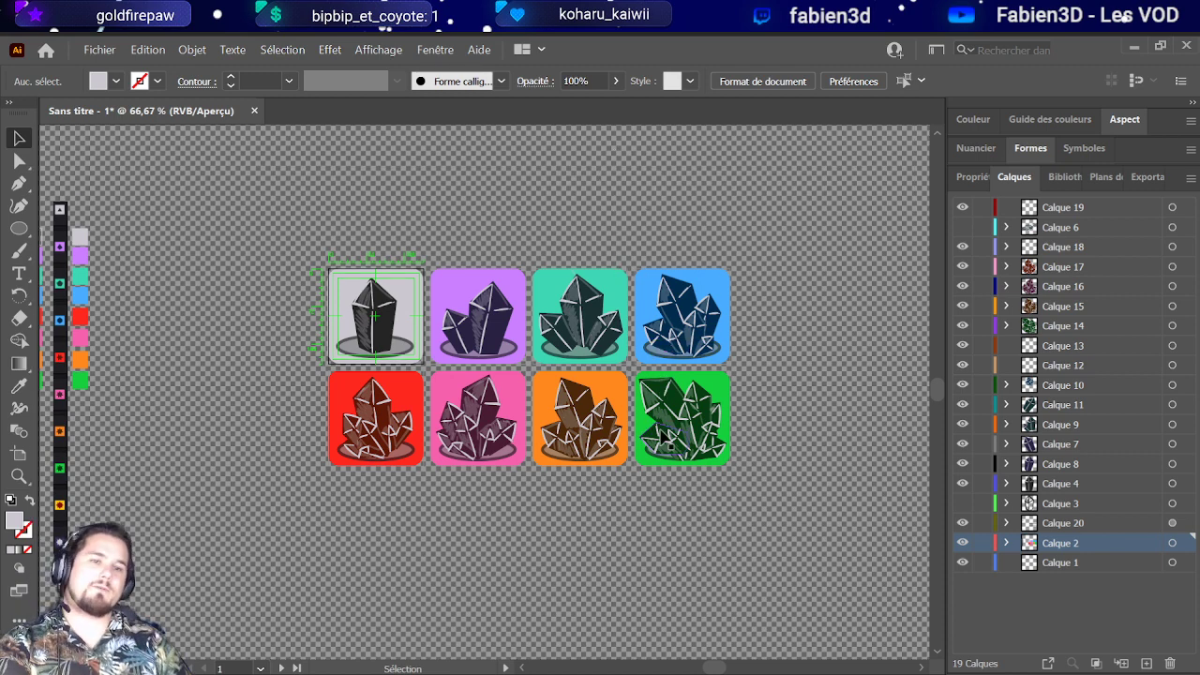
scroll(666, 433, down, 3)
scroll(666, 433, up, 1)
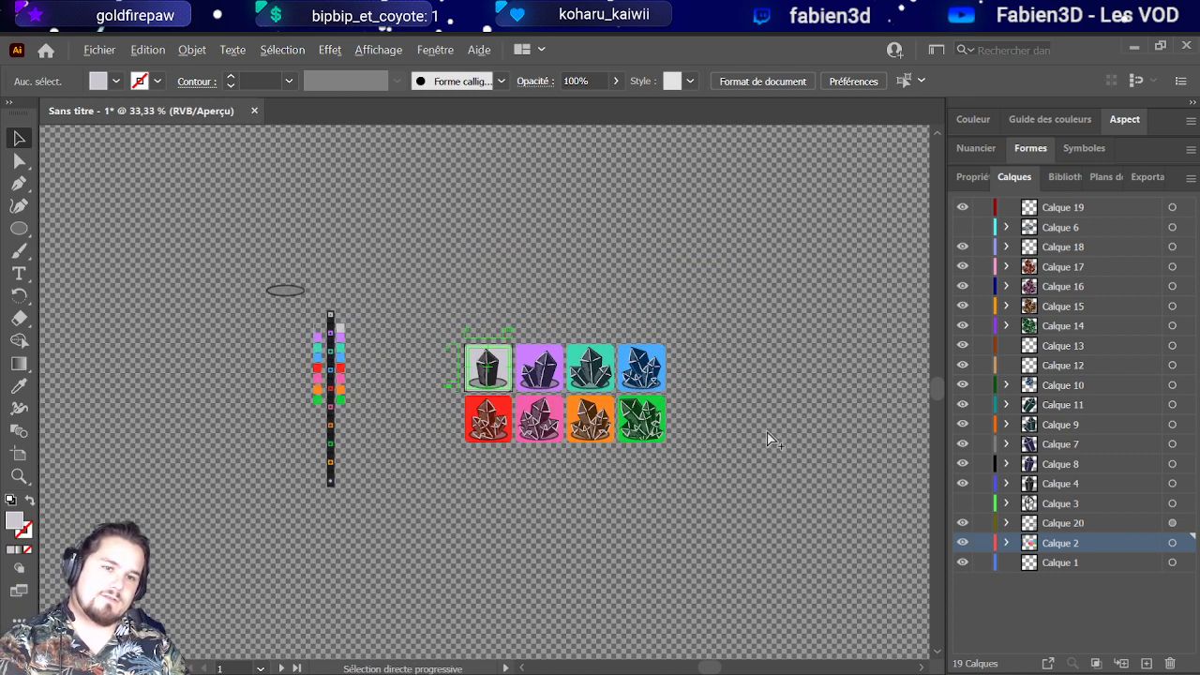
drag(645, 373, 715, 373)
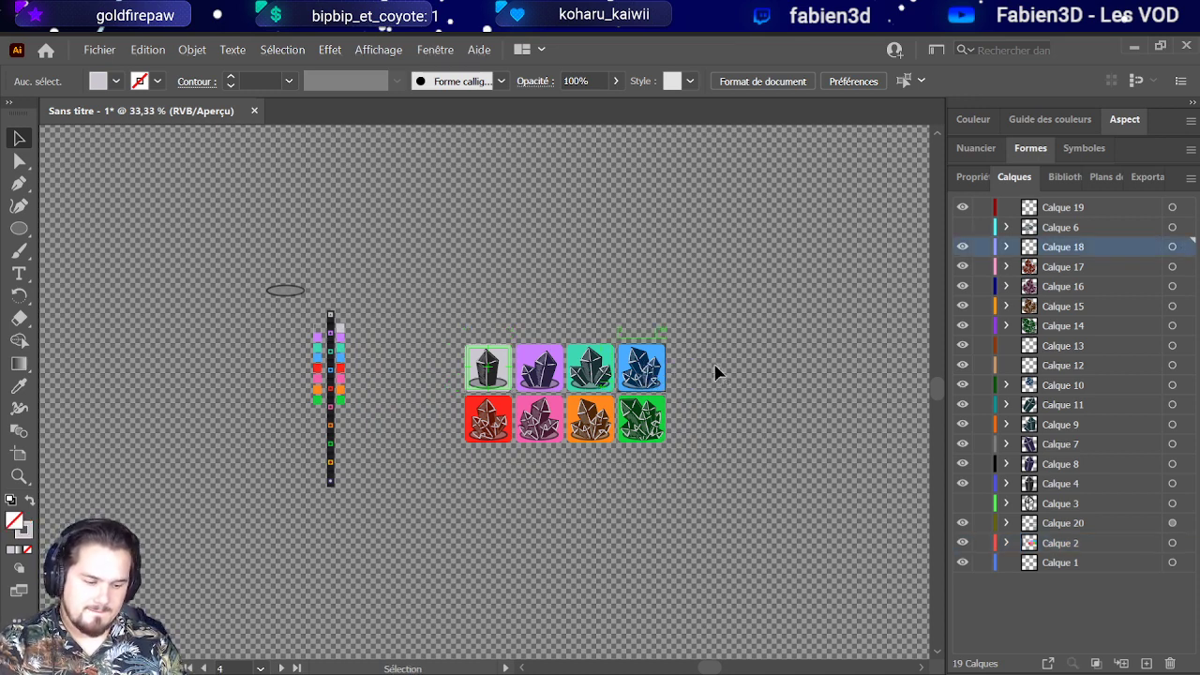
Step: Check the artboard names from 1bit to 75kbits and inspect the tiles again up close
click(1143, 178)
click(1035, 178)
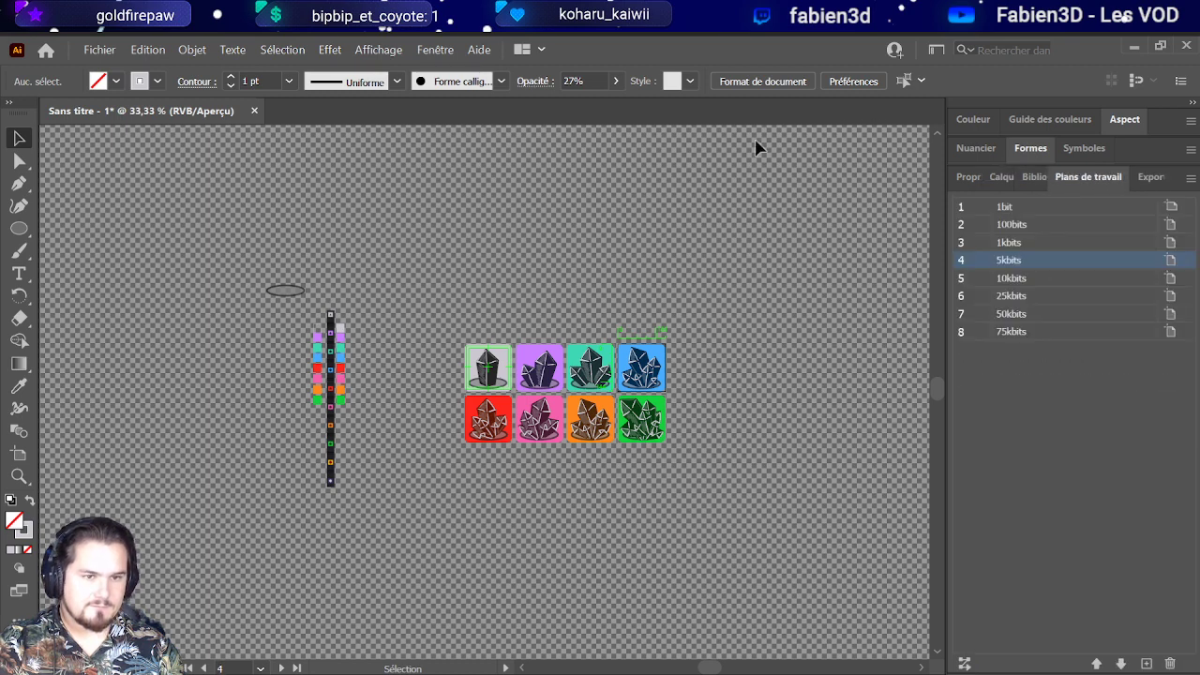
click(337, 398)
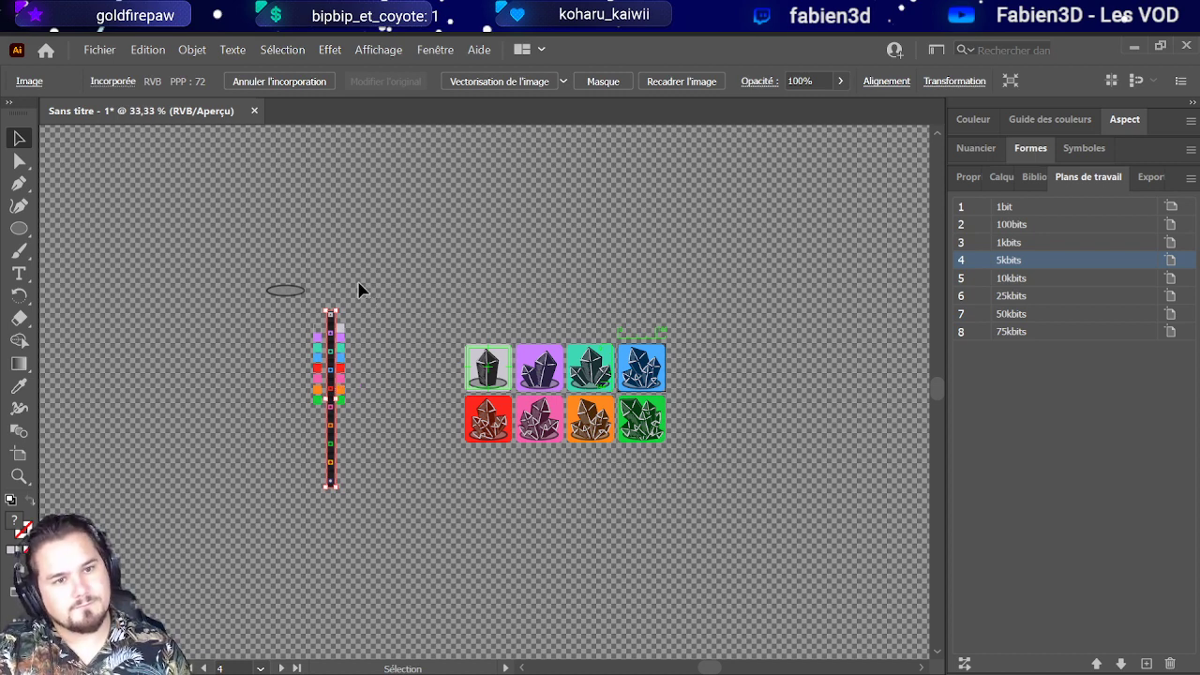
scroll(632, 412, up, 4)
scroll(736, 368, down, 4)
scroll(735, 369, up, 2)
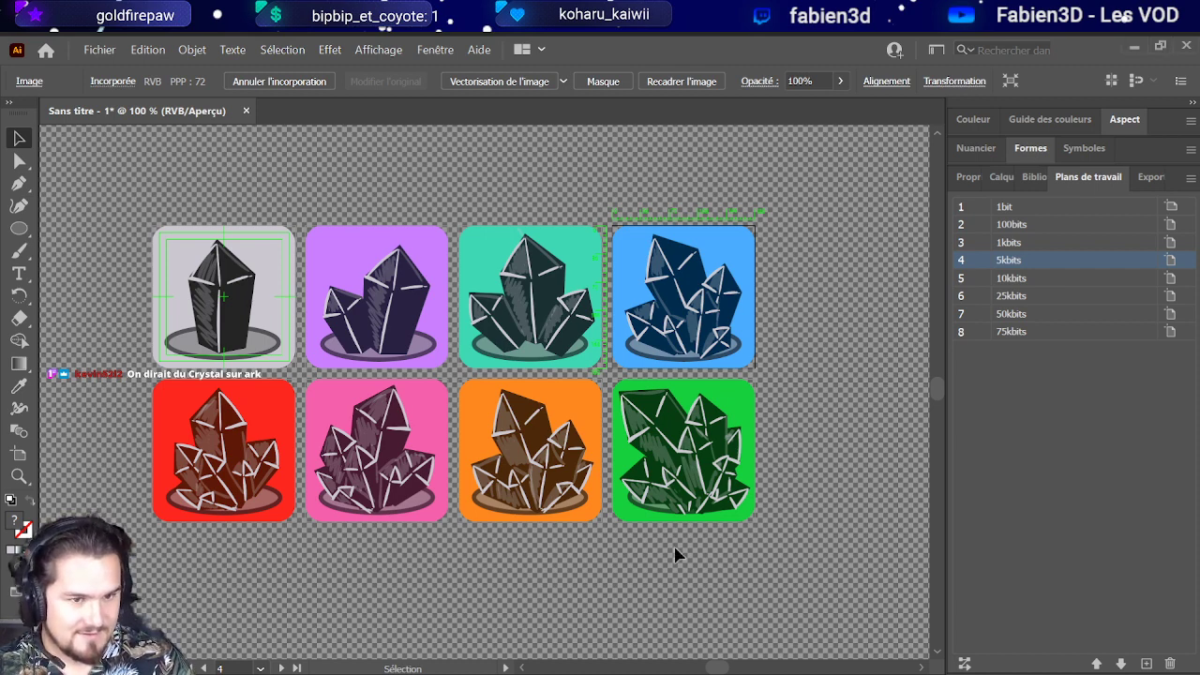
scroll(466, 376, up, 3)
scroll(466, 376, down, 1)
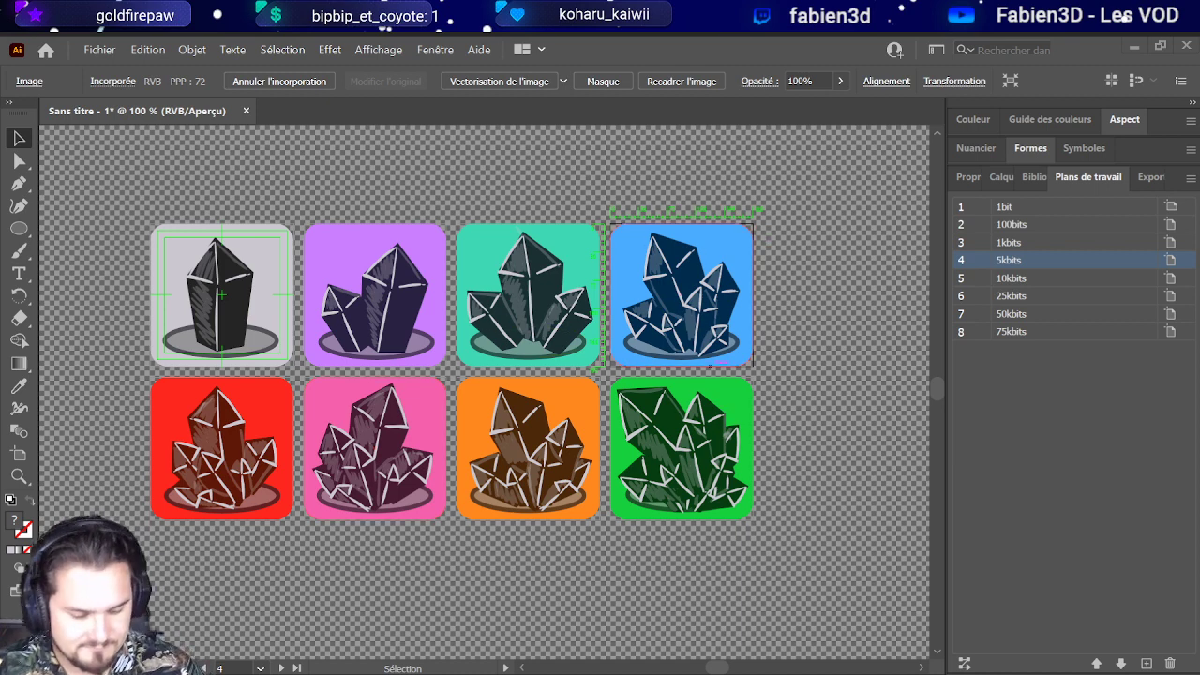
Step: Open the exported bits__1kbits.png and bits__1bit.png images for checking and close them both
click(579, 268)
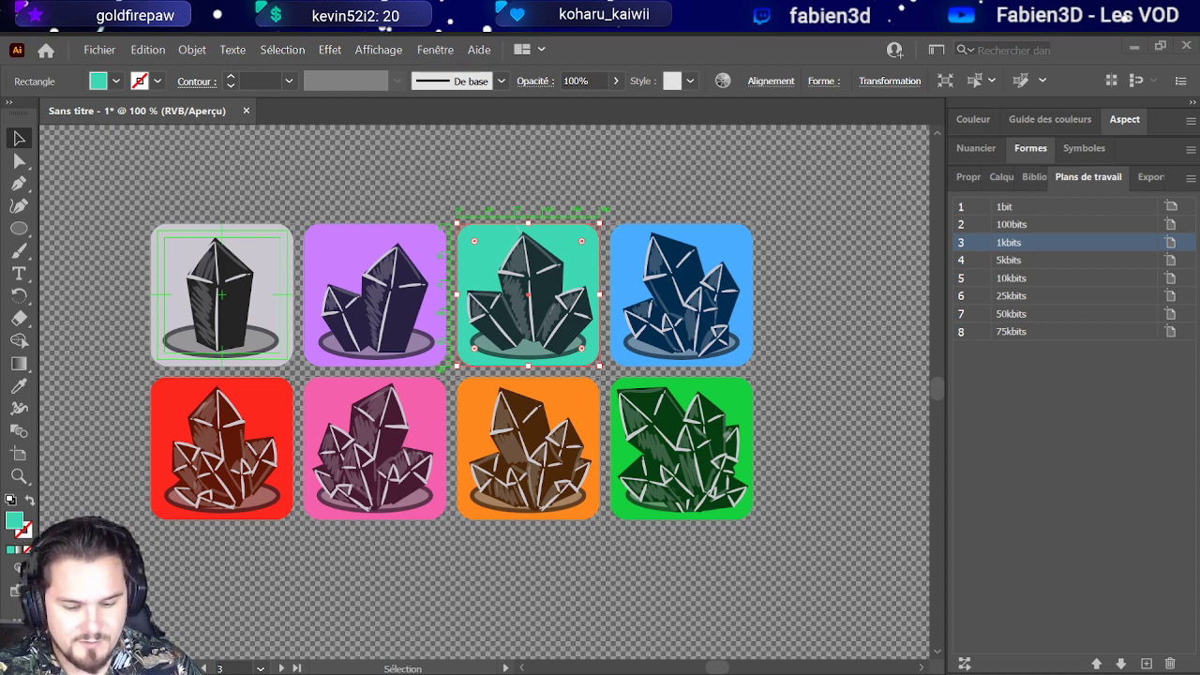
key(ctrl+n)
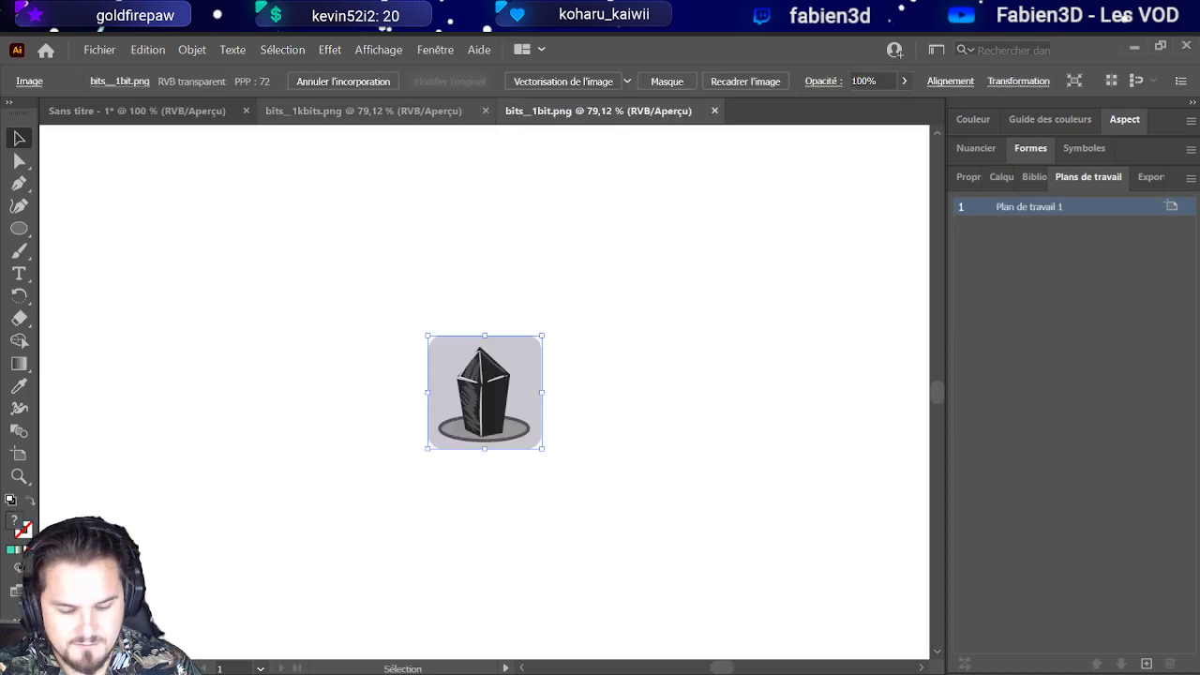
key(ctrl+w)
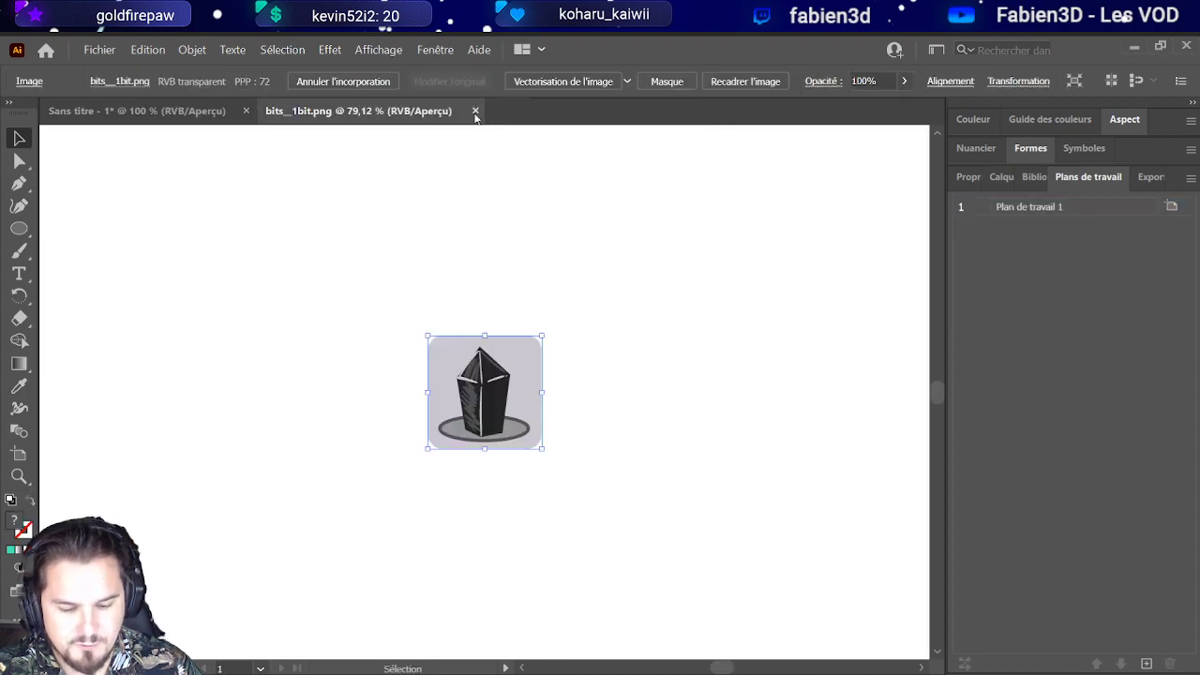
click(476, 113)
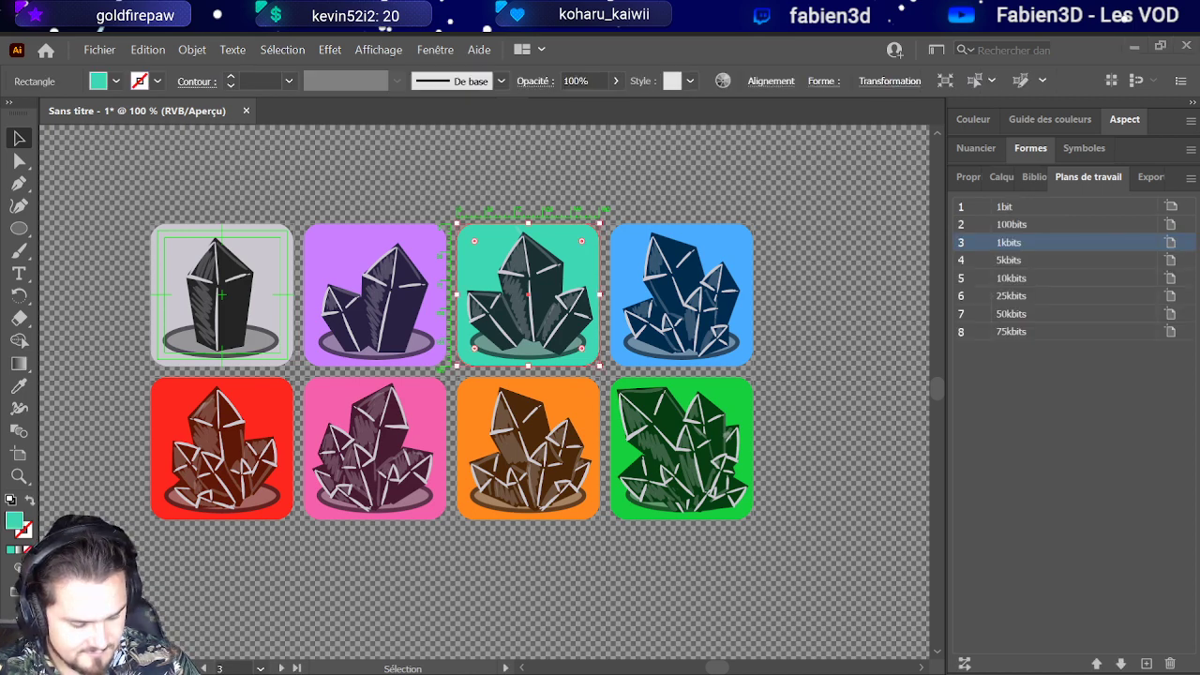